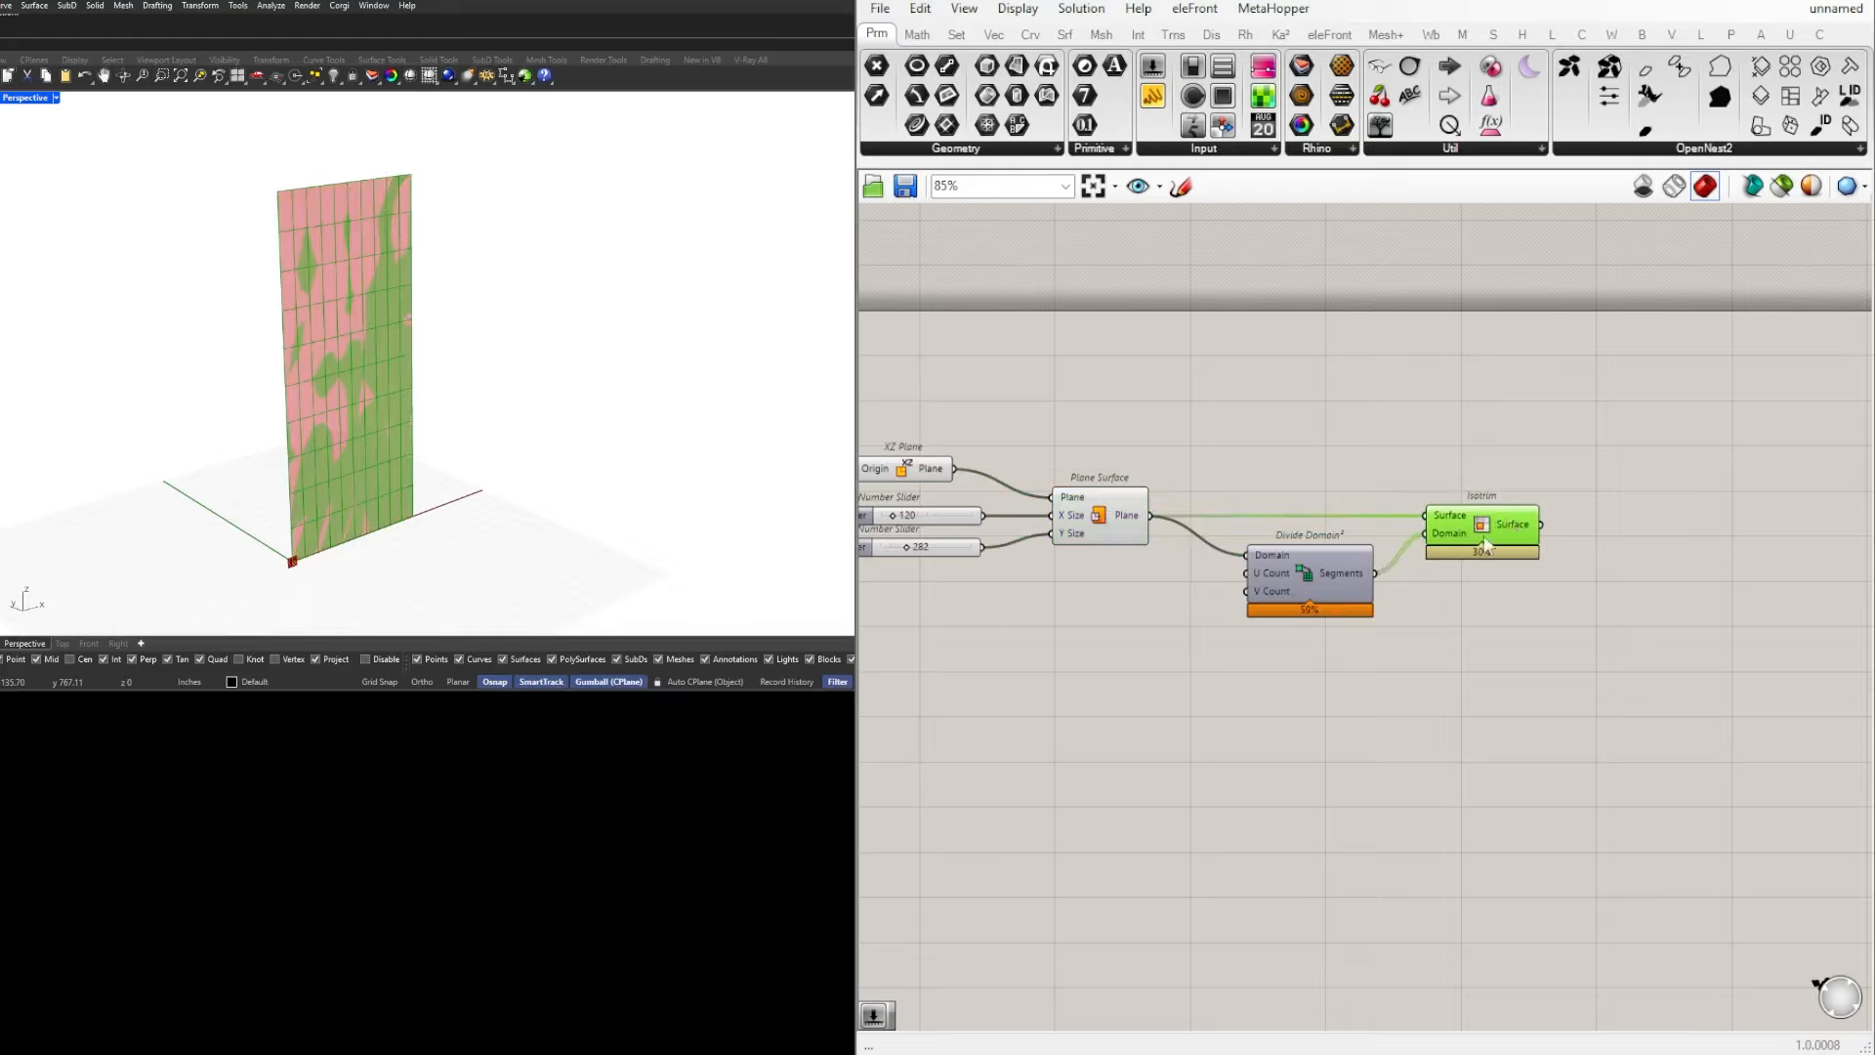
Step: Turn off the Plane Surface component's preview and shift the Isotrim component slightly along the canvas
click(1074, 518)
middle_click(1097, 515)
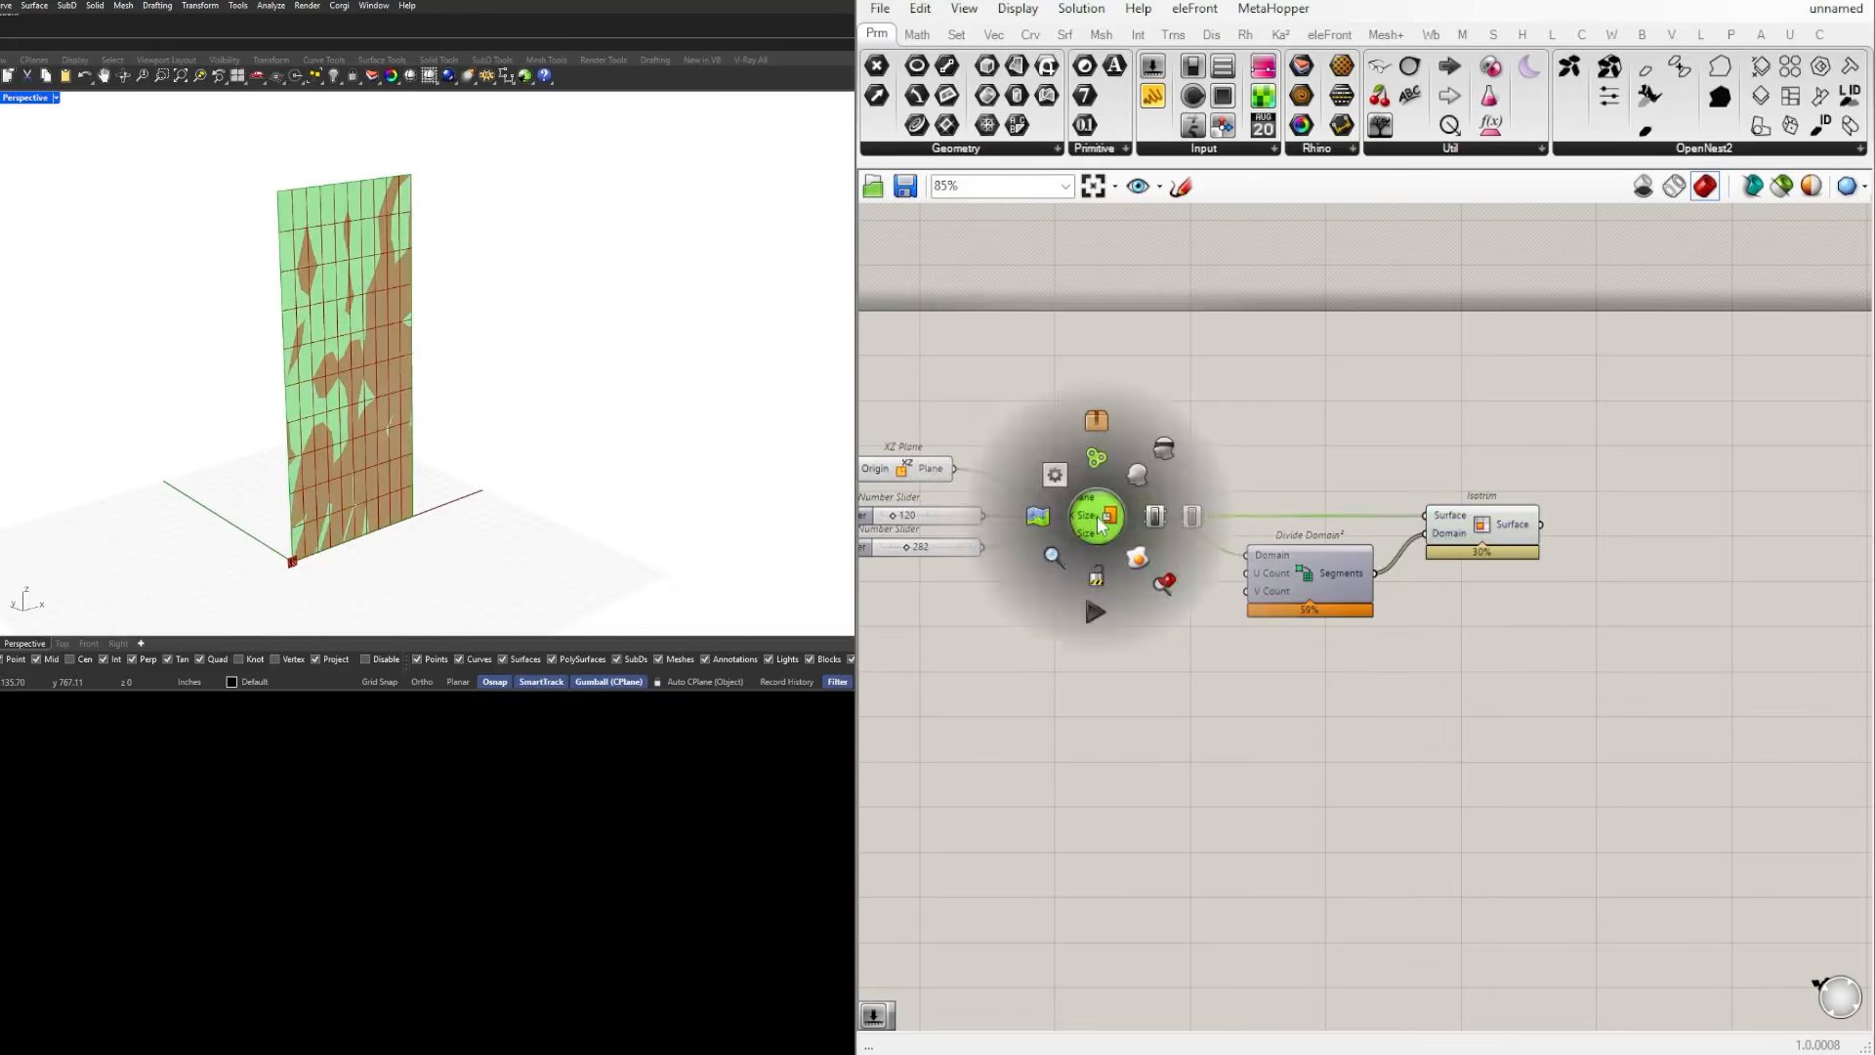
click(1164, 448)
drag(1503, 517, 1521, 516)
click(1539, 458)
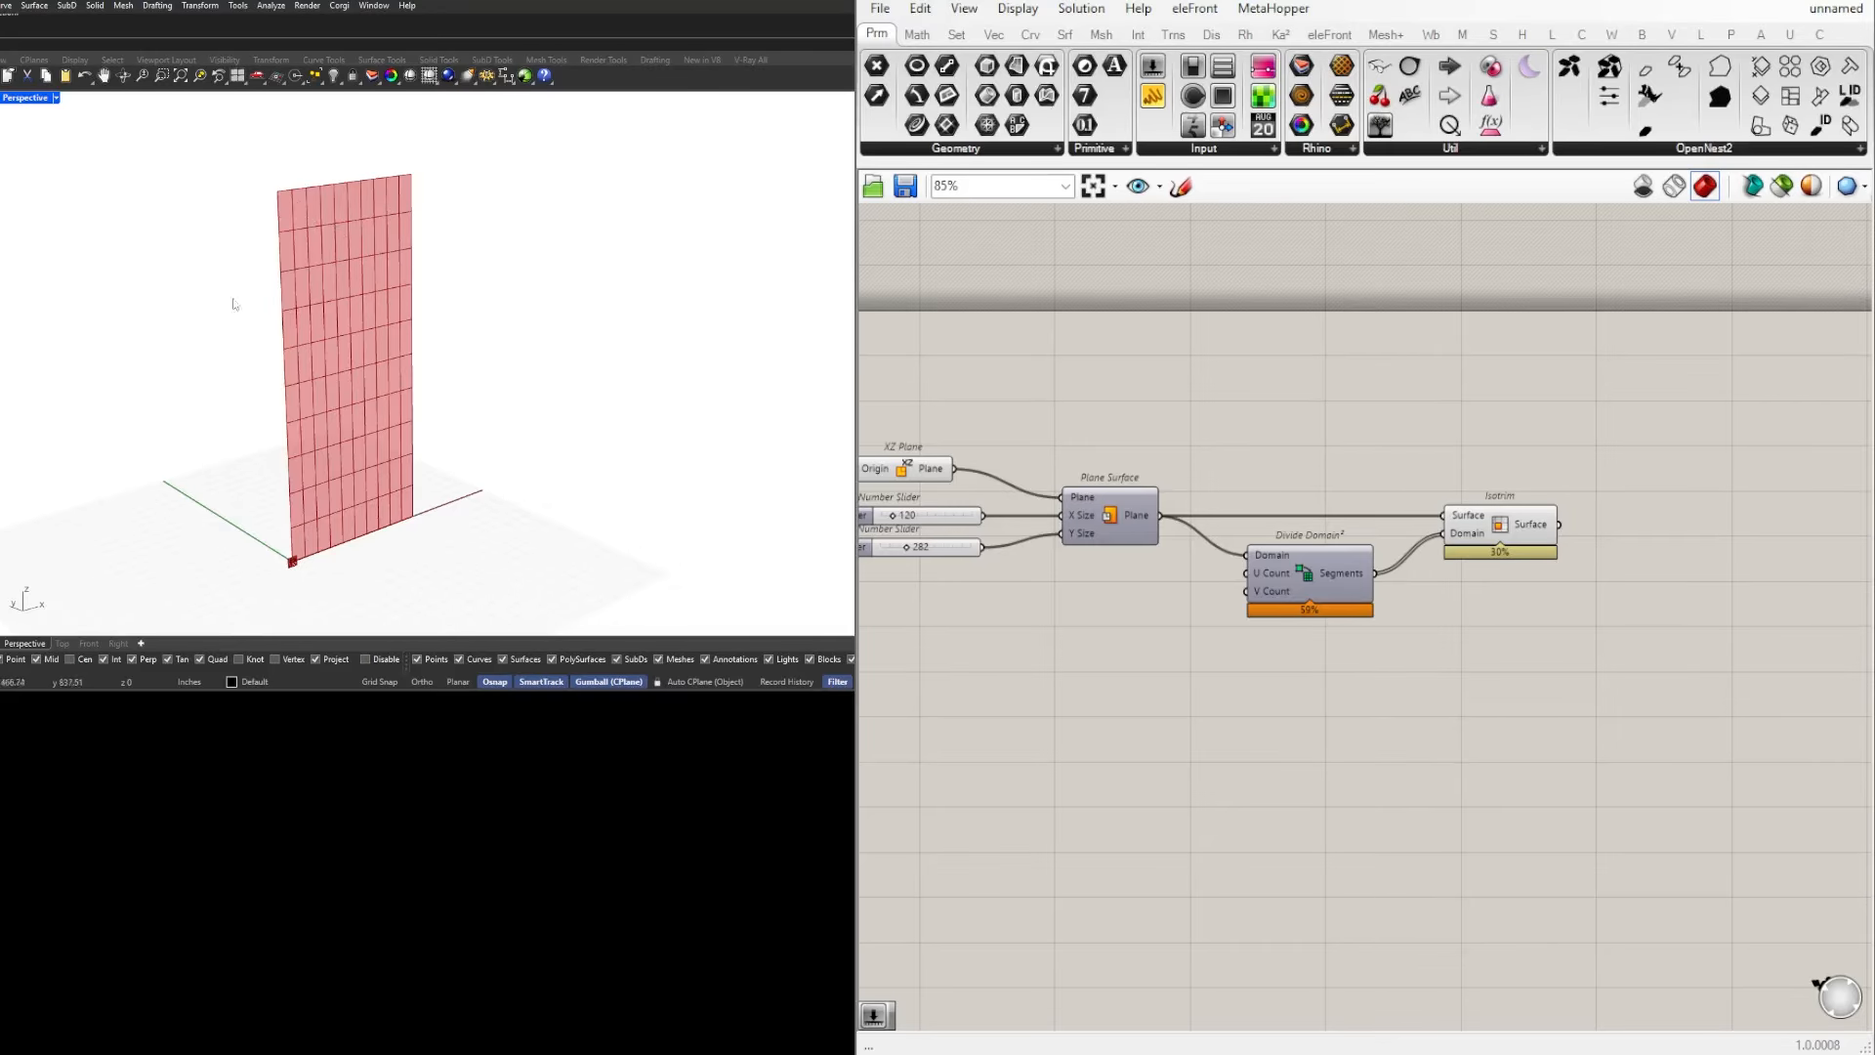
right_drag(897, 568, 1019, 545)
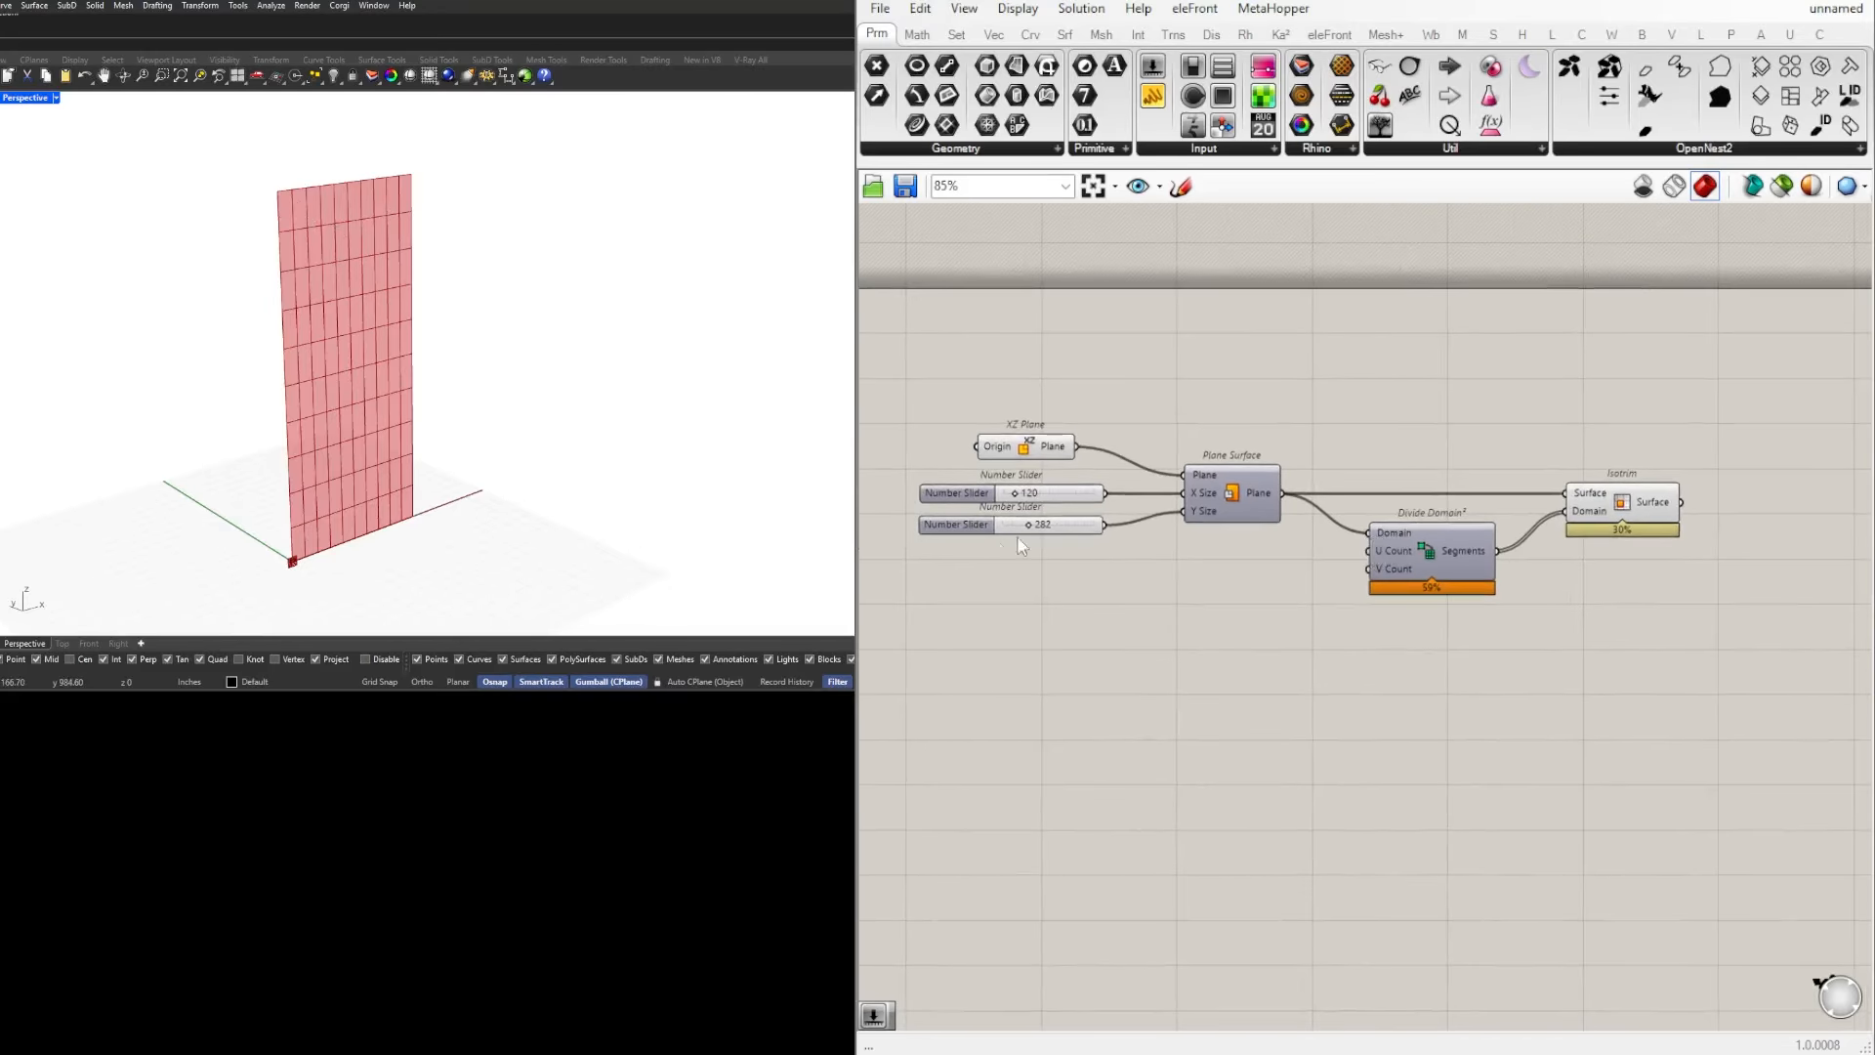
scroll(1383, 545, up, 3)
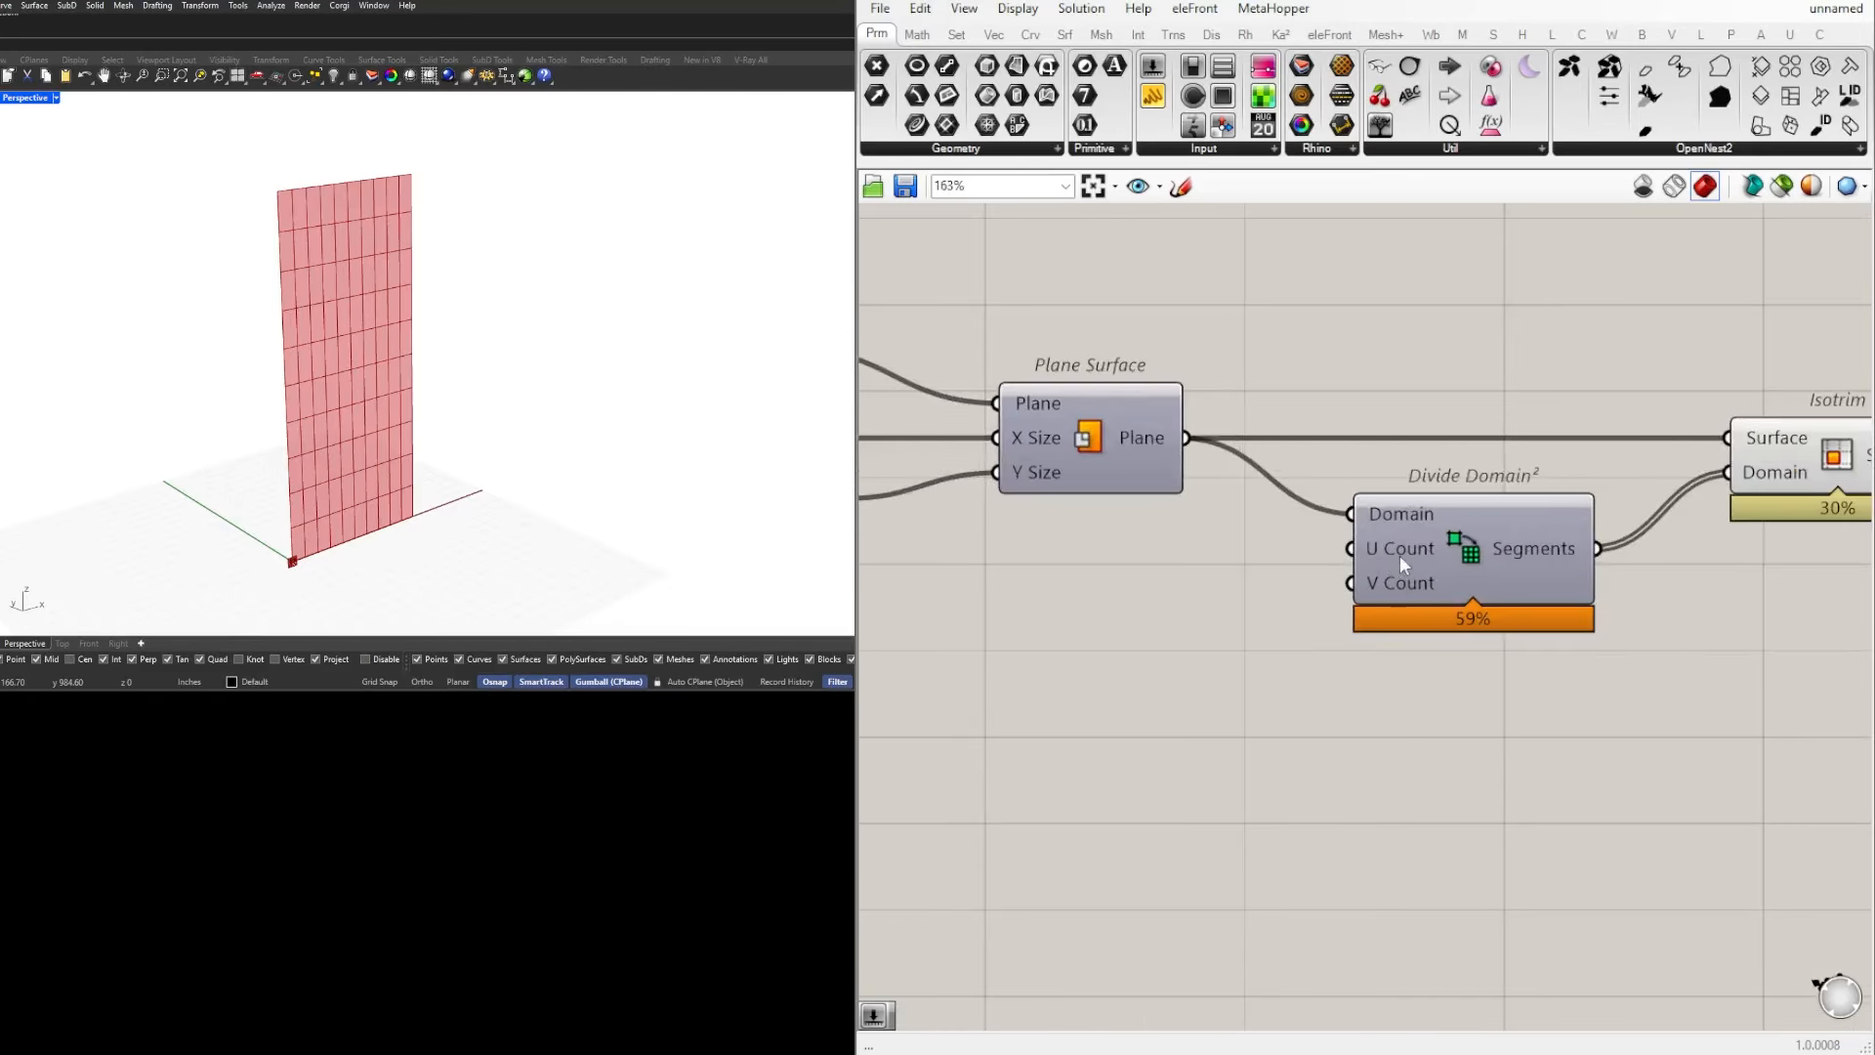
click(1463, 551)
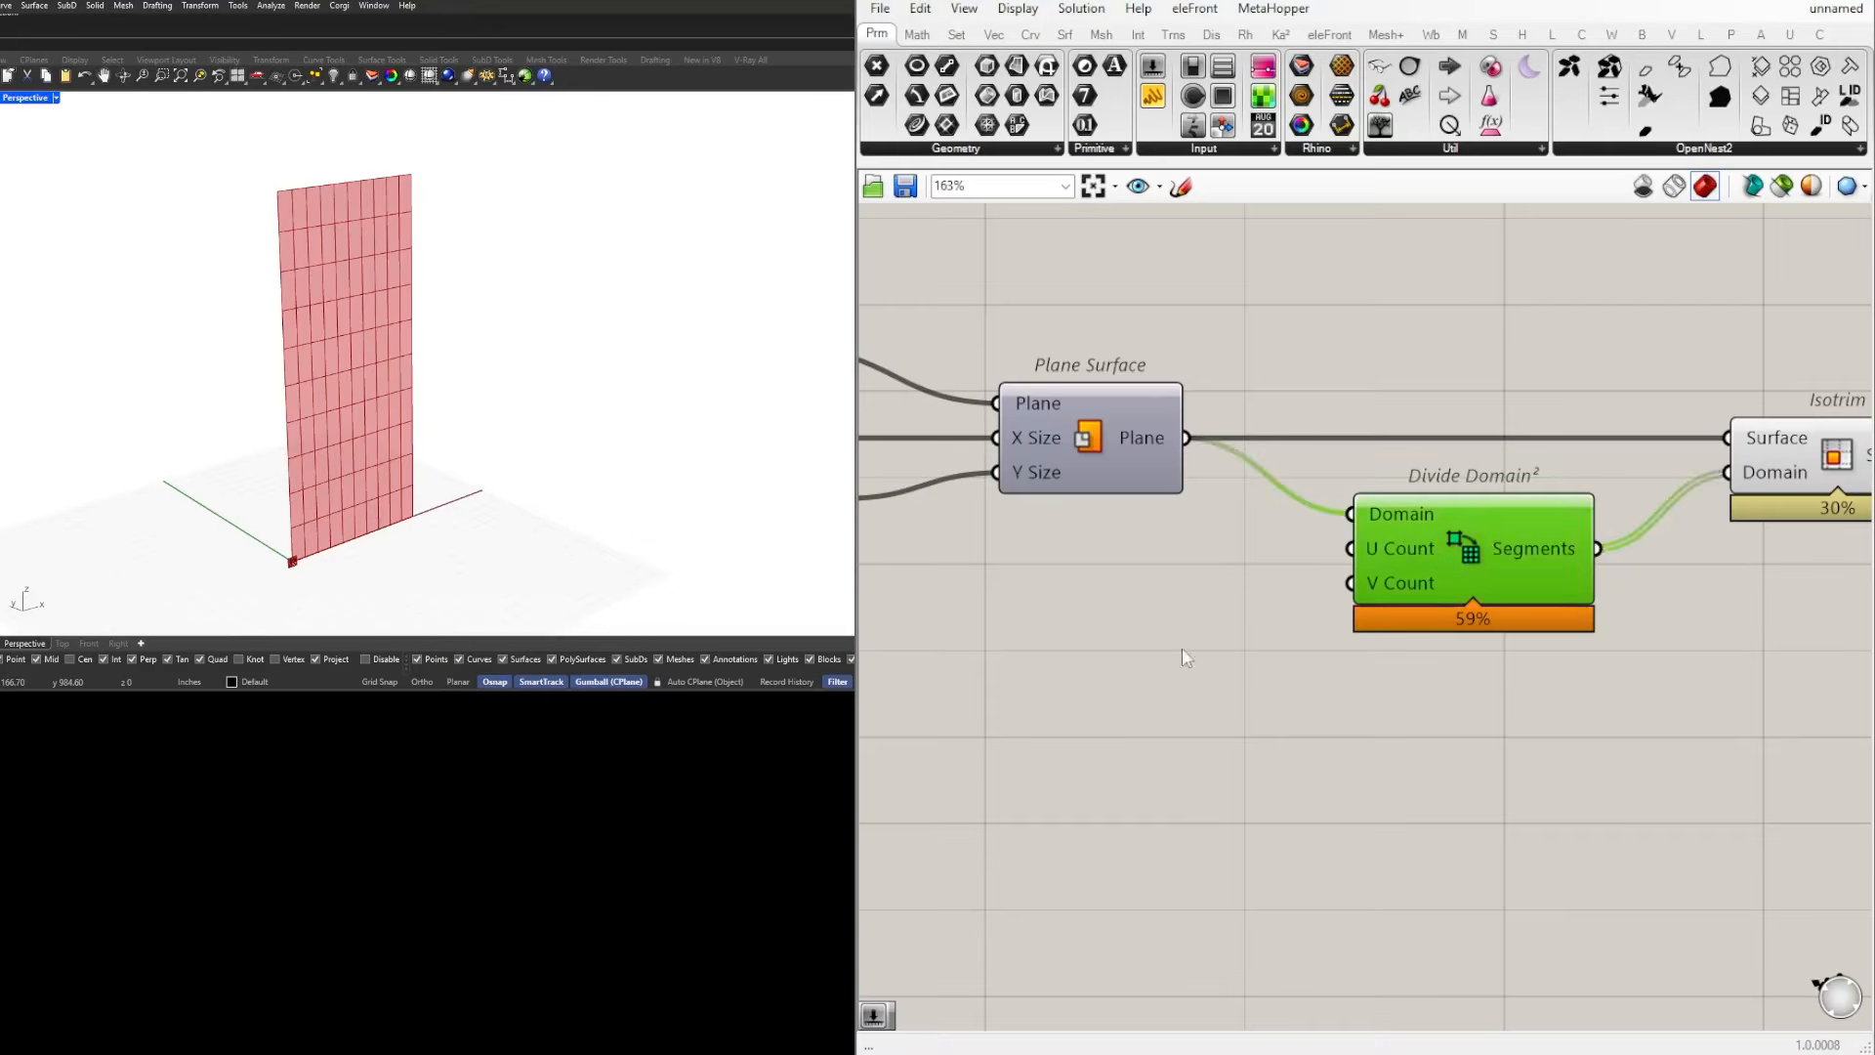
double_click(1046, 606)
key(Escape)
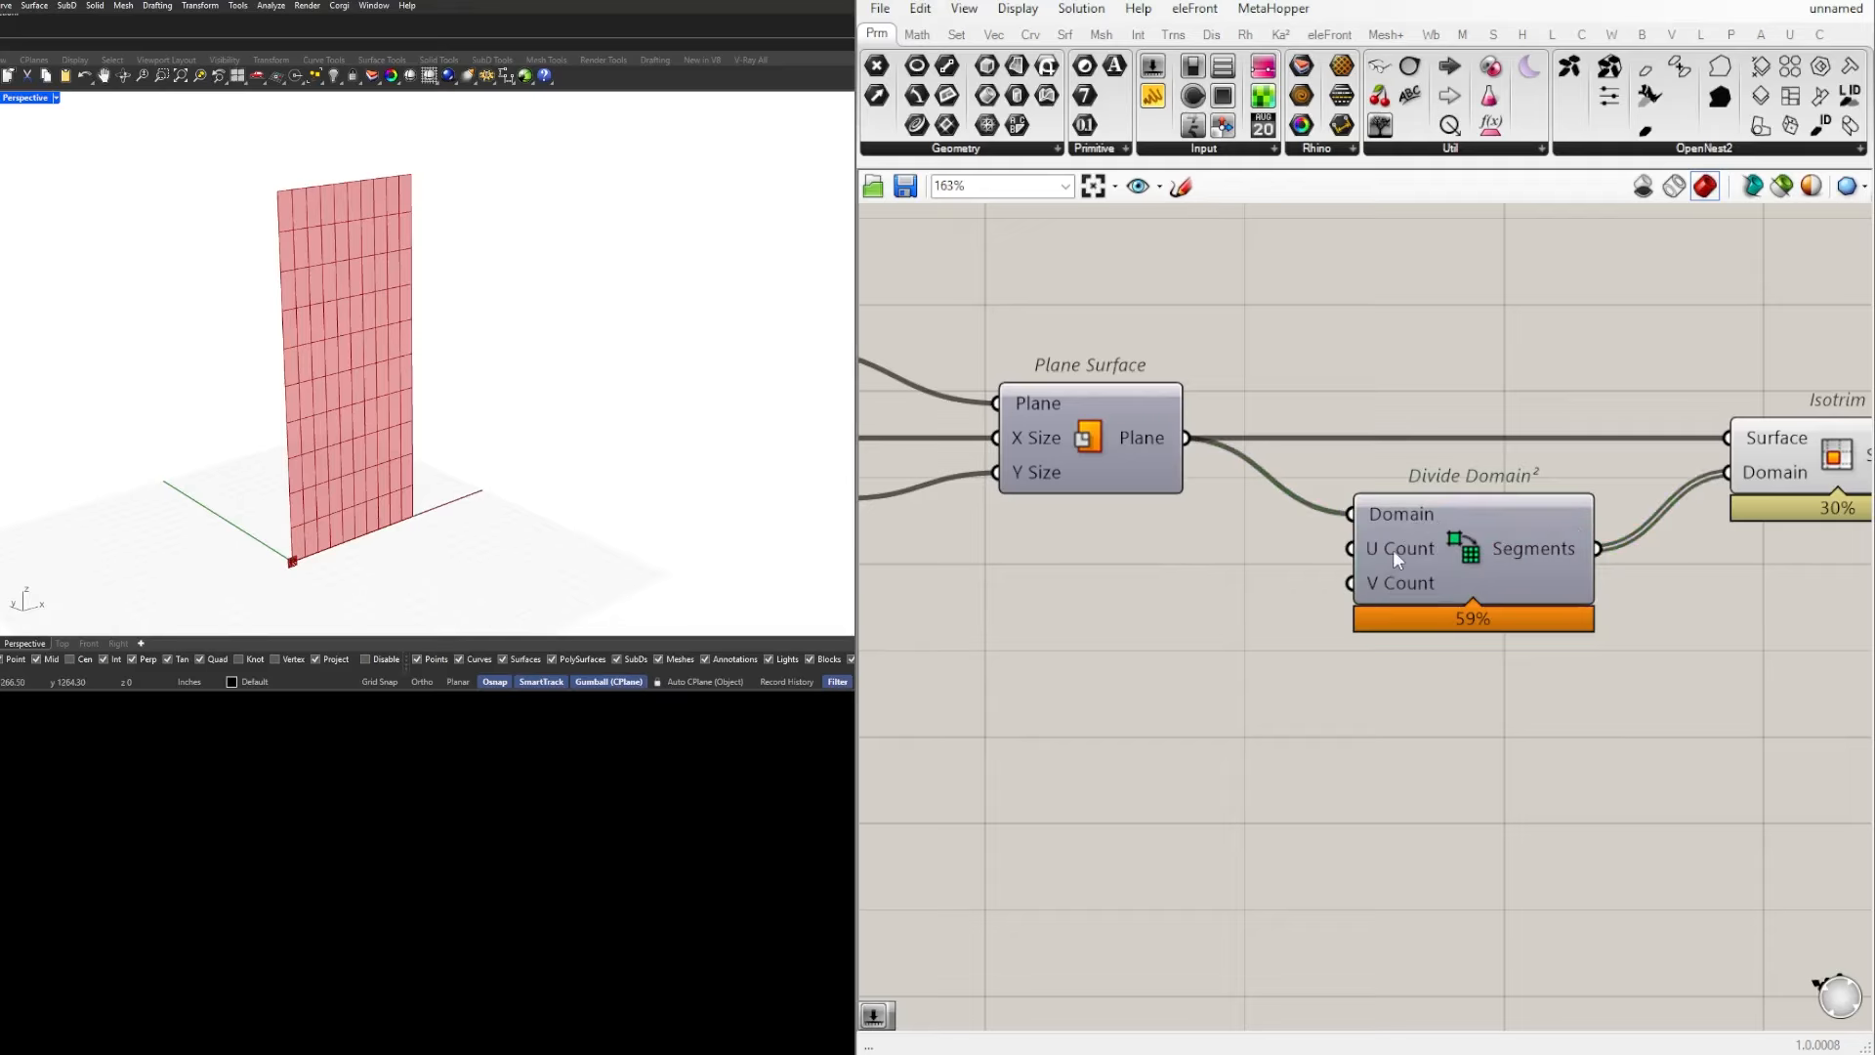
double_click(971, 676)
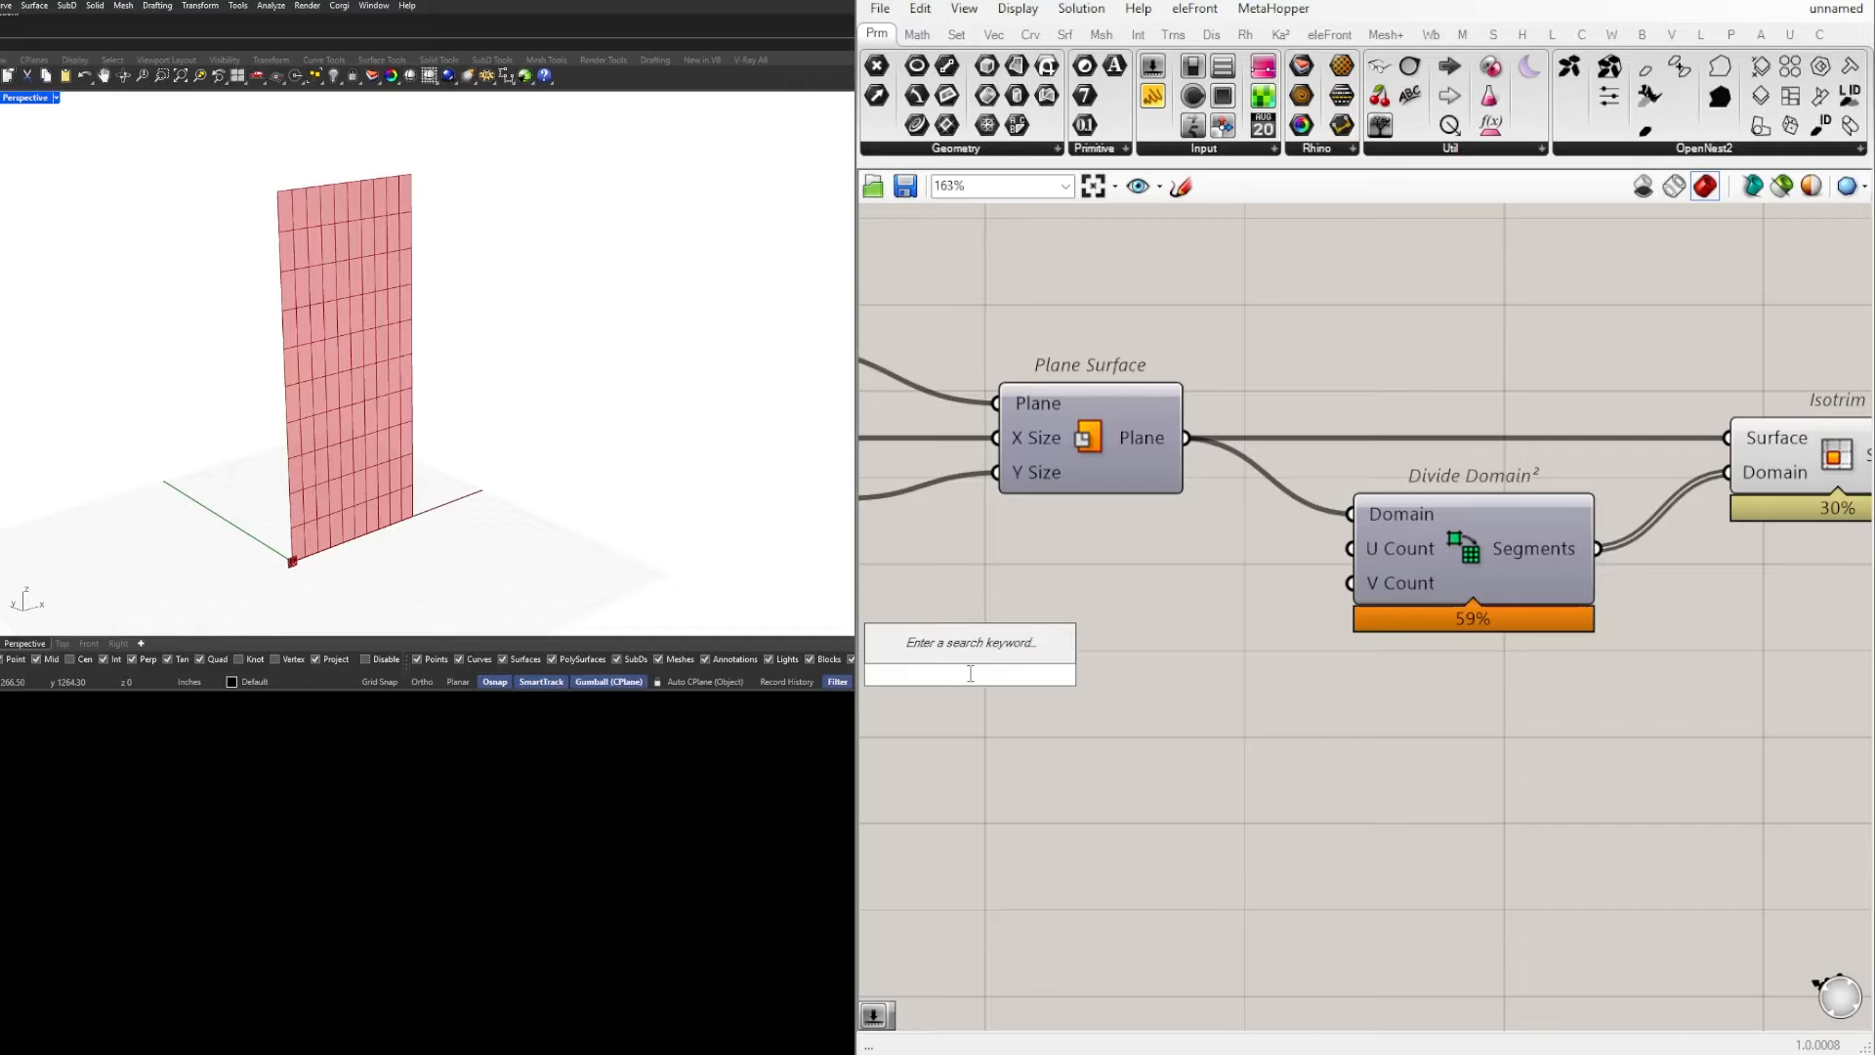
scroll(1202, 693, down, 2)
right_drag(1082, 729, 1321, 747)
double_click(1279, 664)
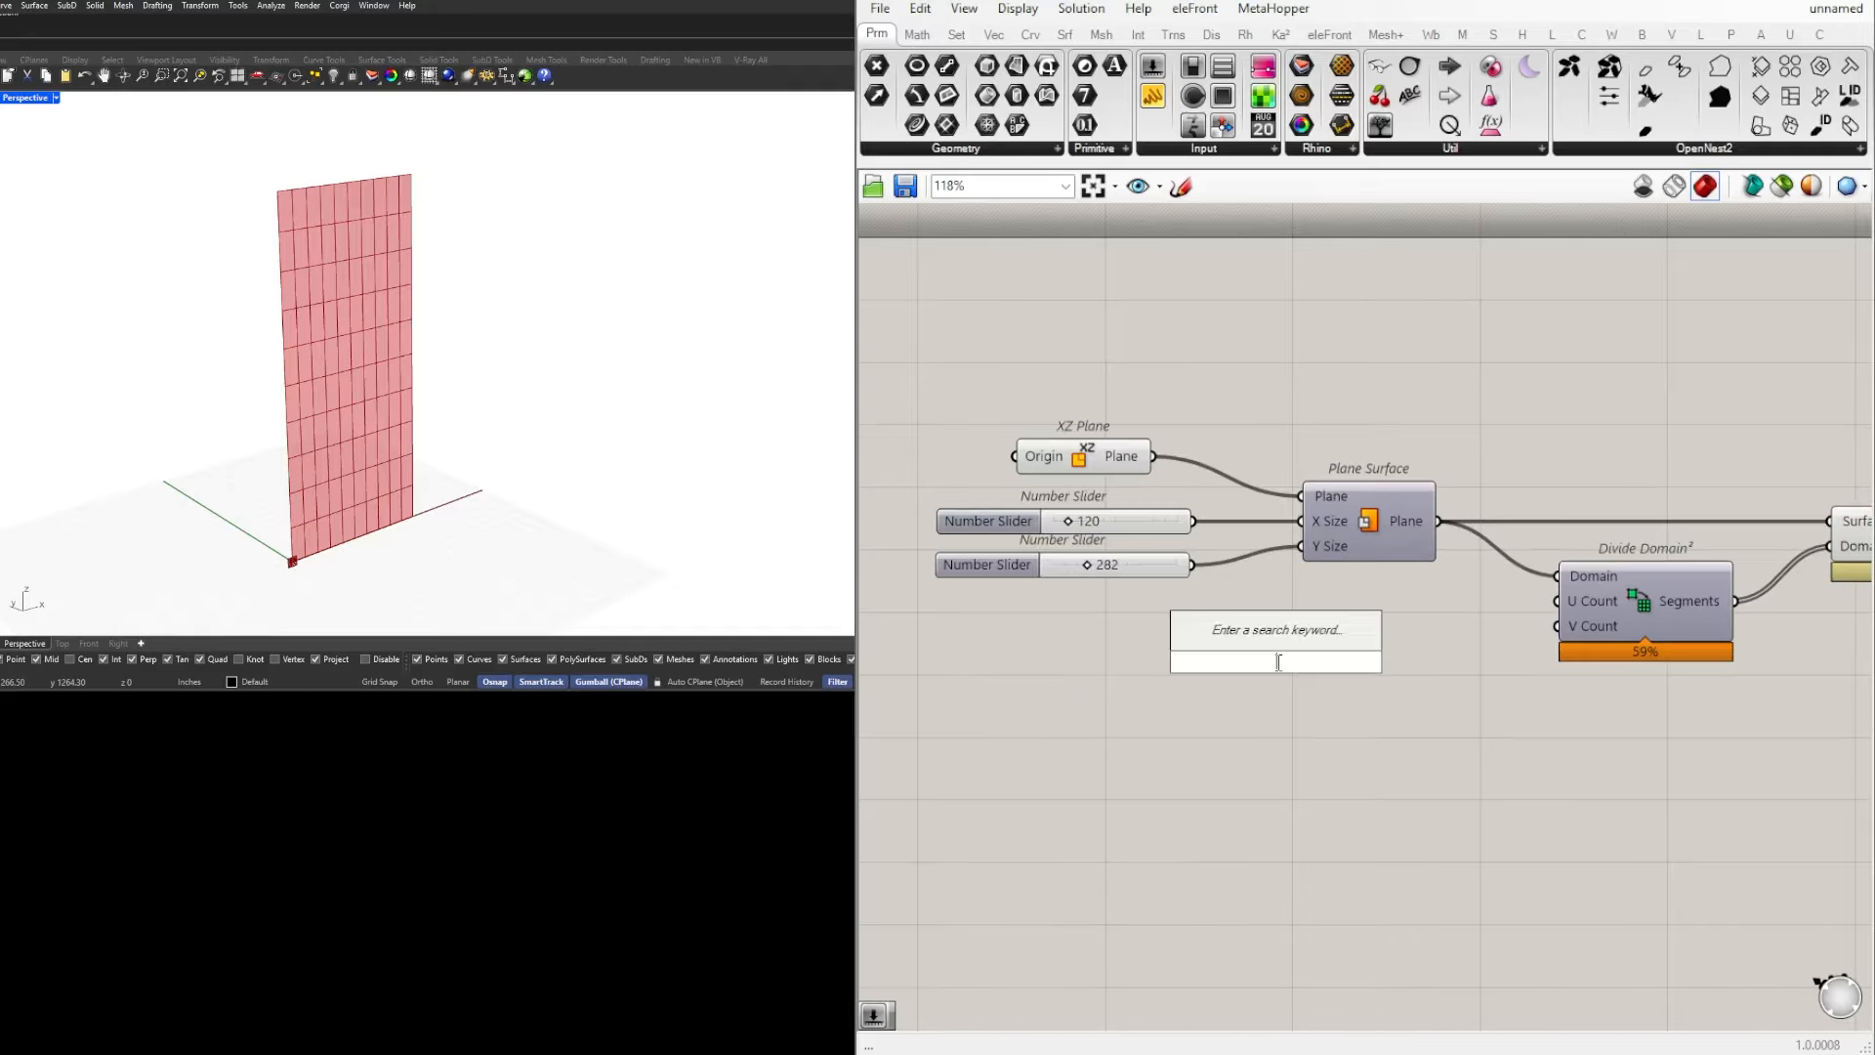
click(1168, 660)
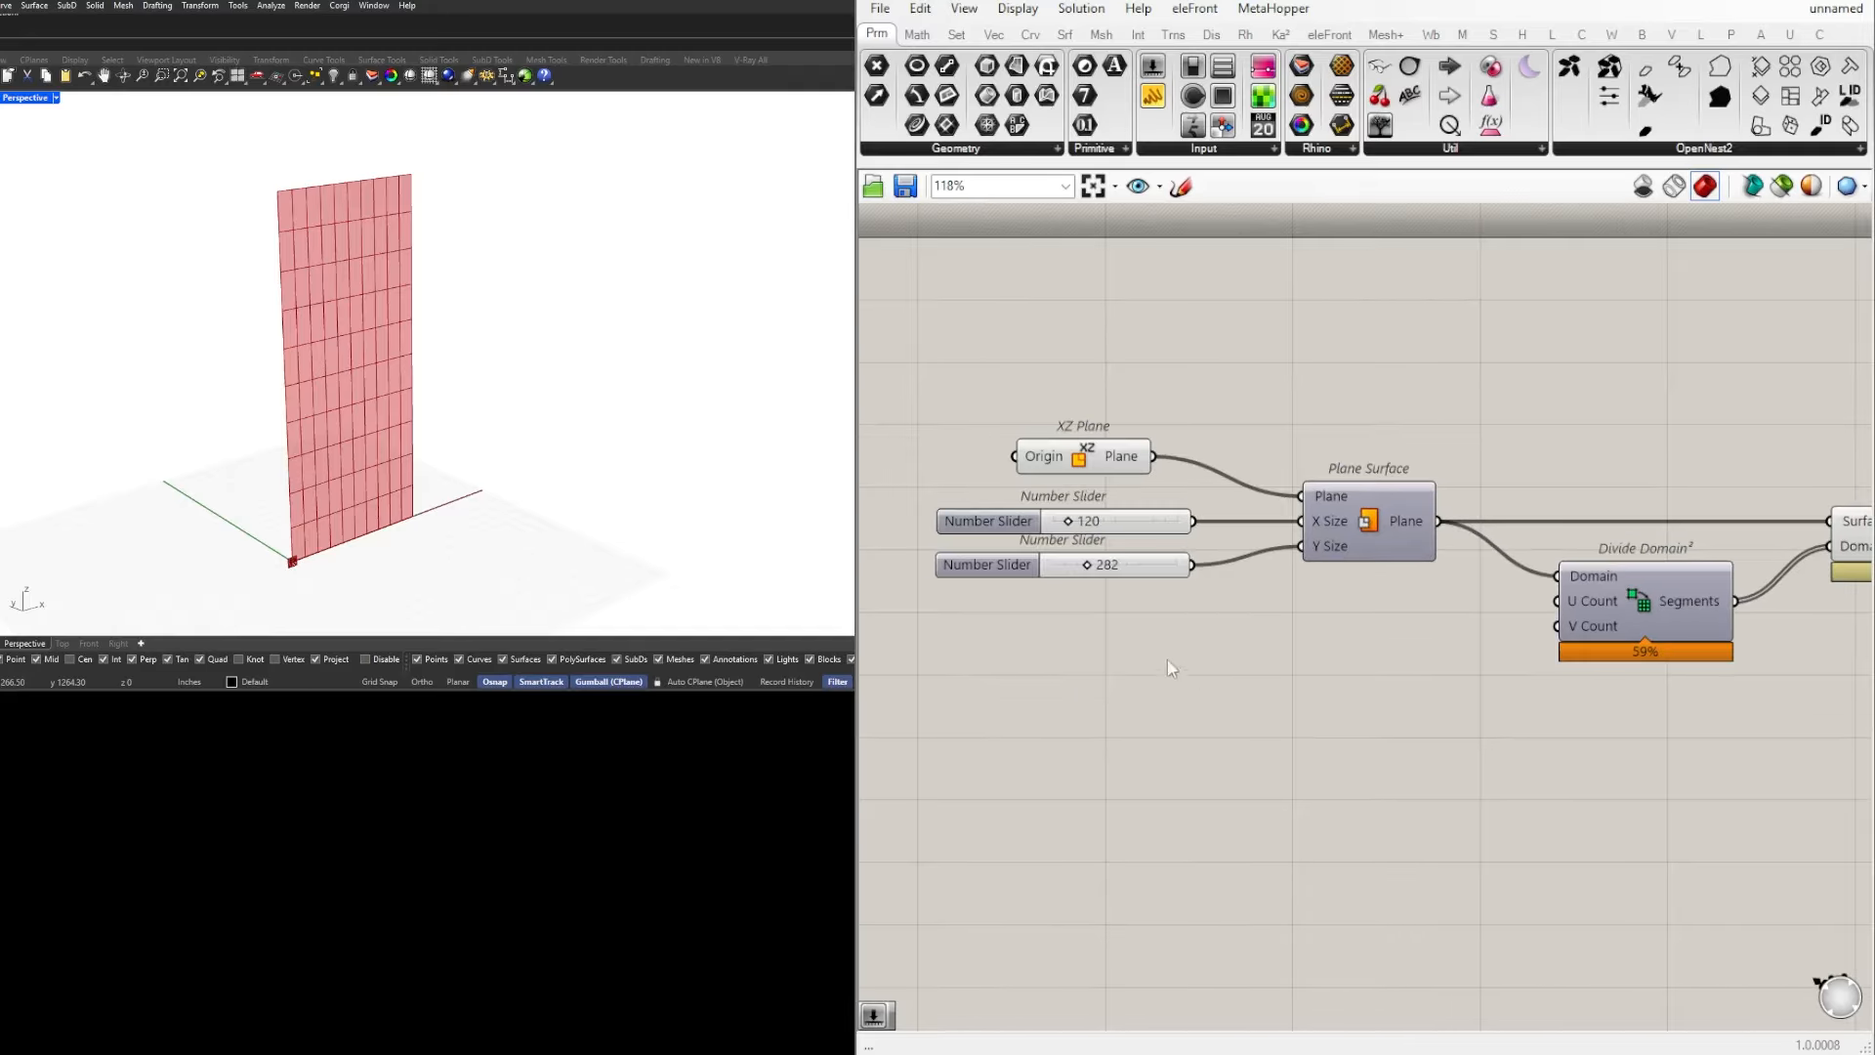
Step: Add a number slider with a range of 3 to 25 and a value of 15 beside Divide Domain²
double_click(1335, 662)
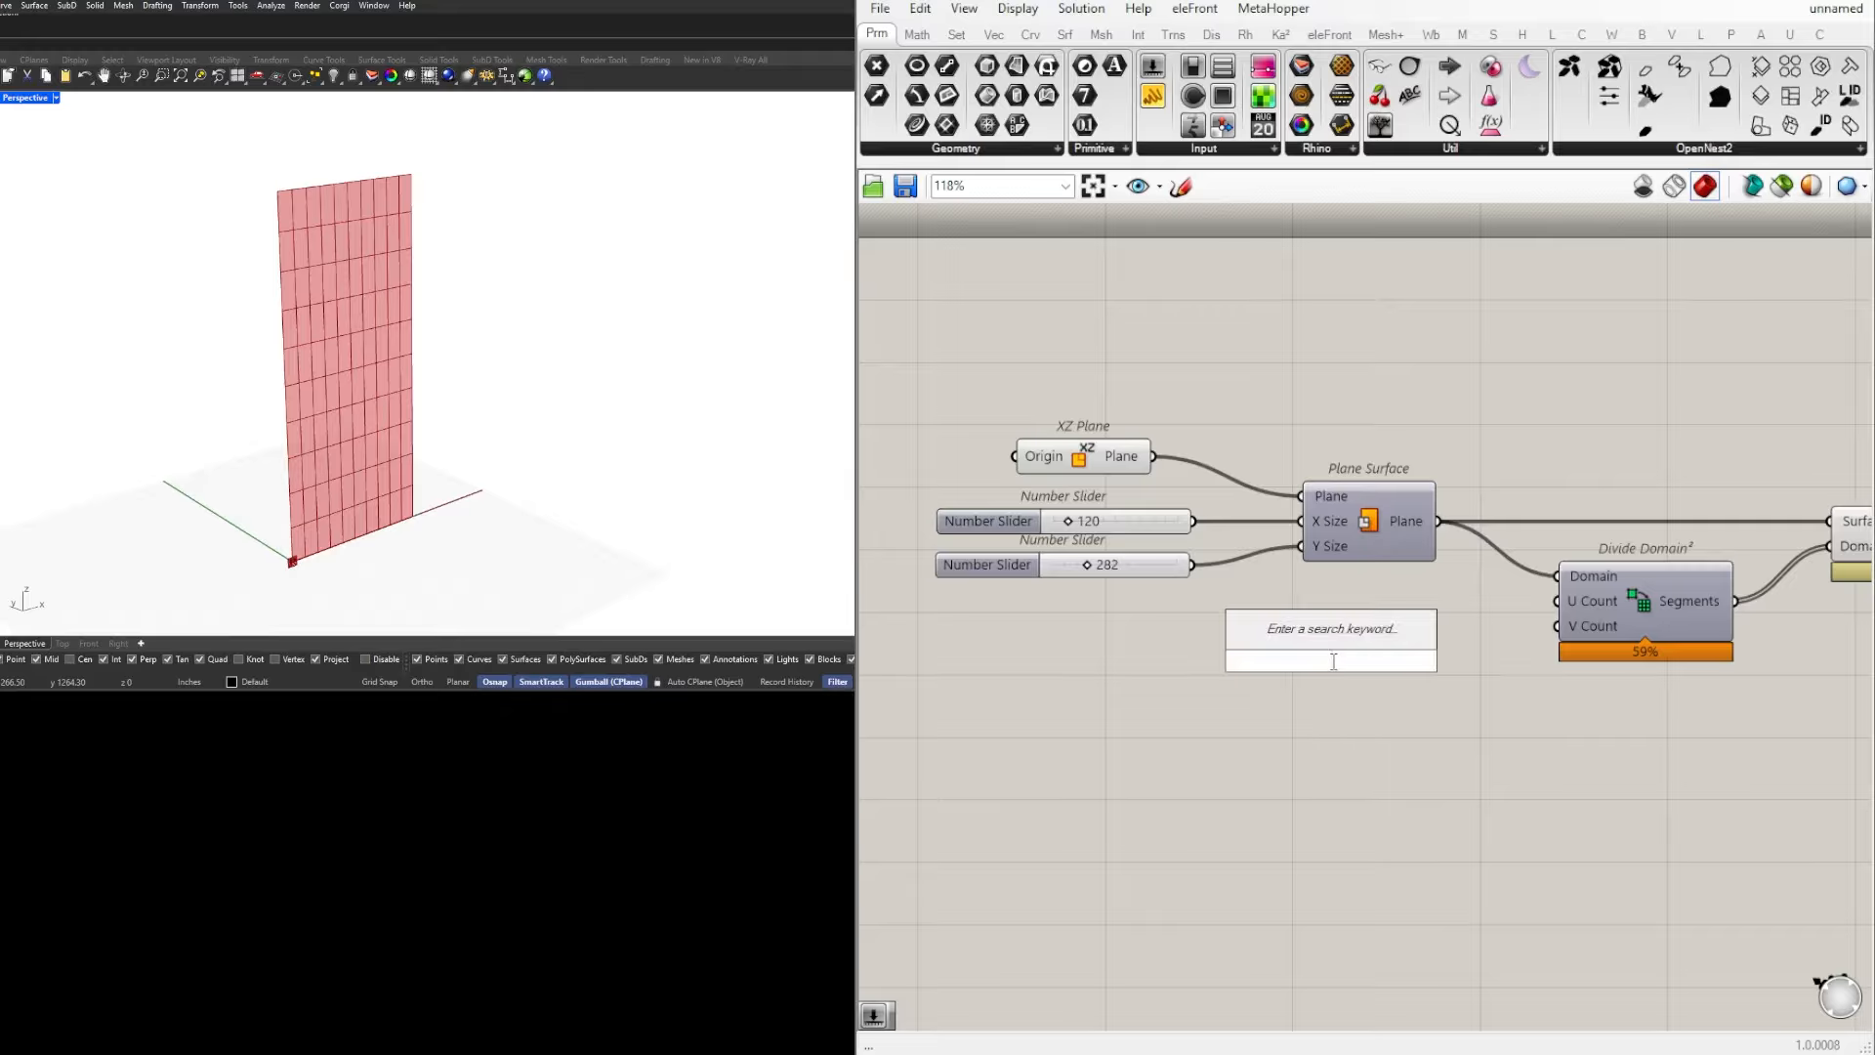
text(3)
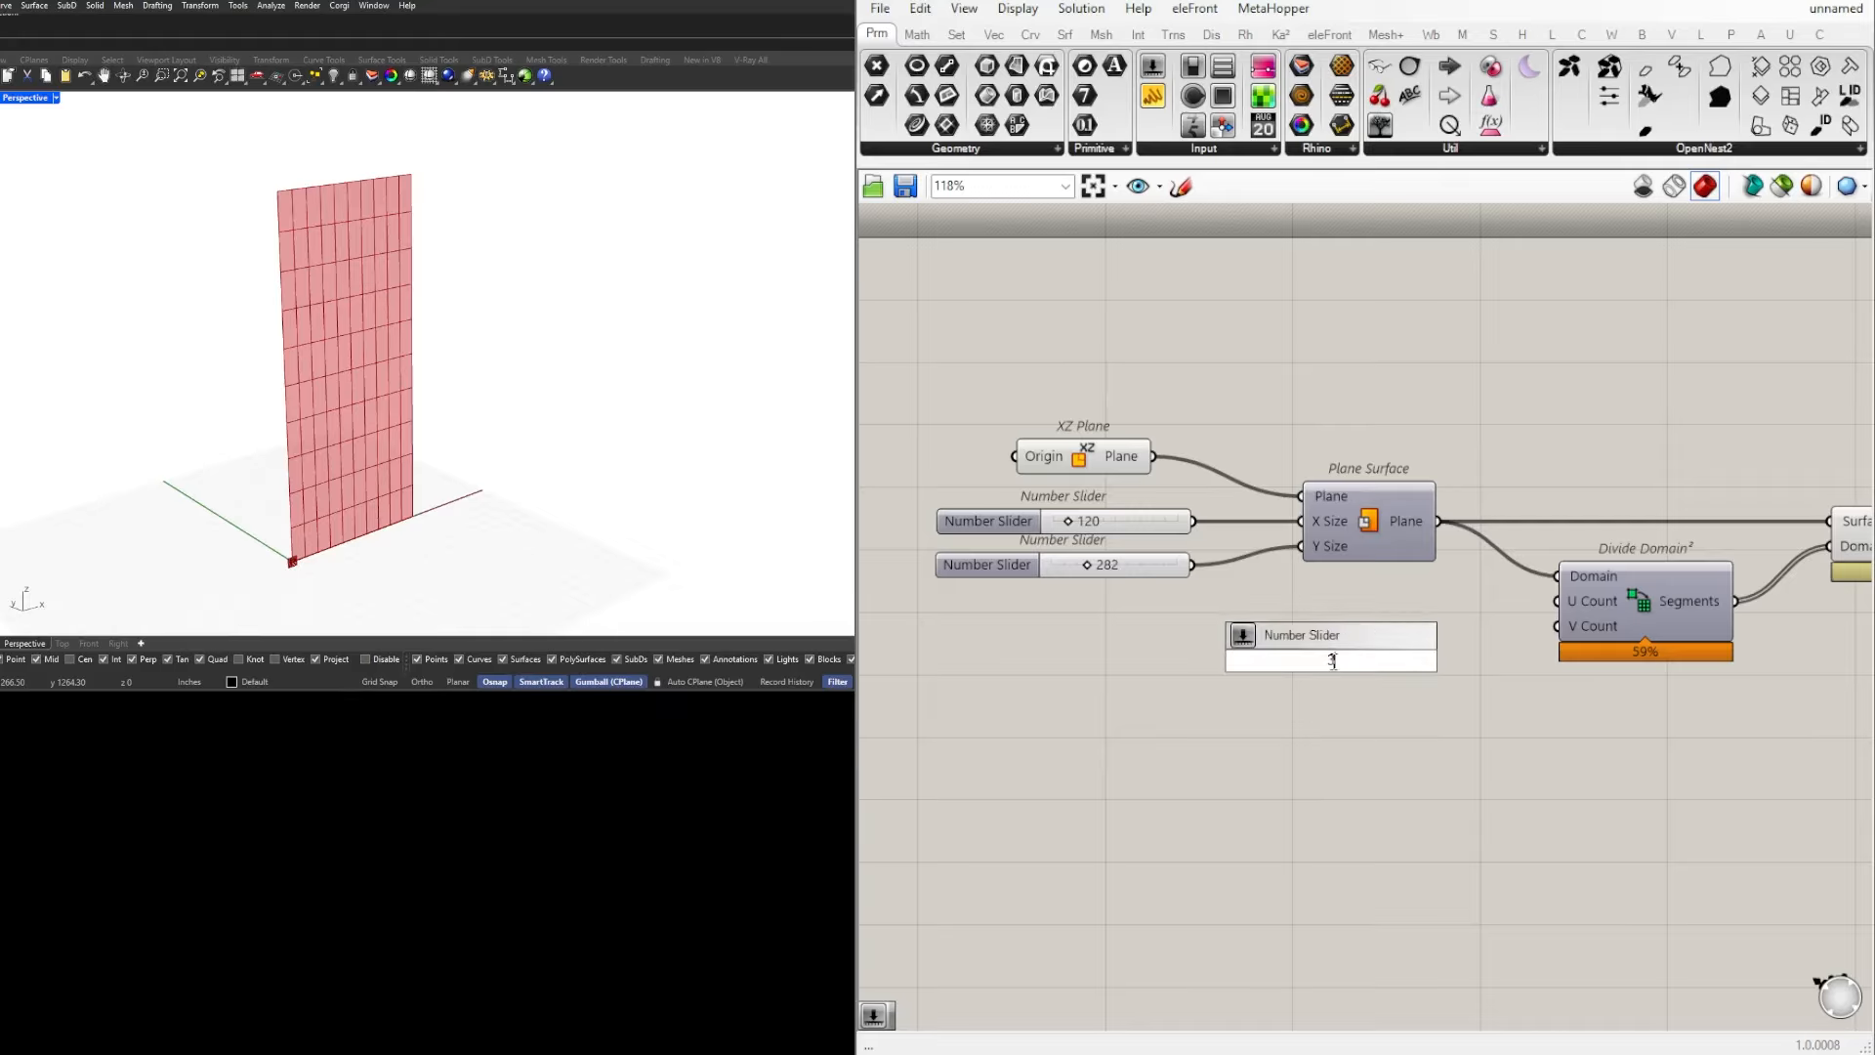
text(<15<25)
key(Return)
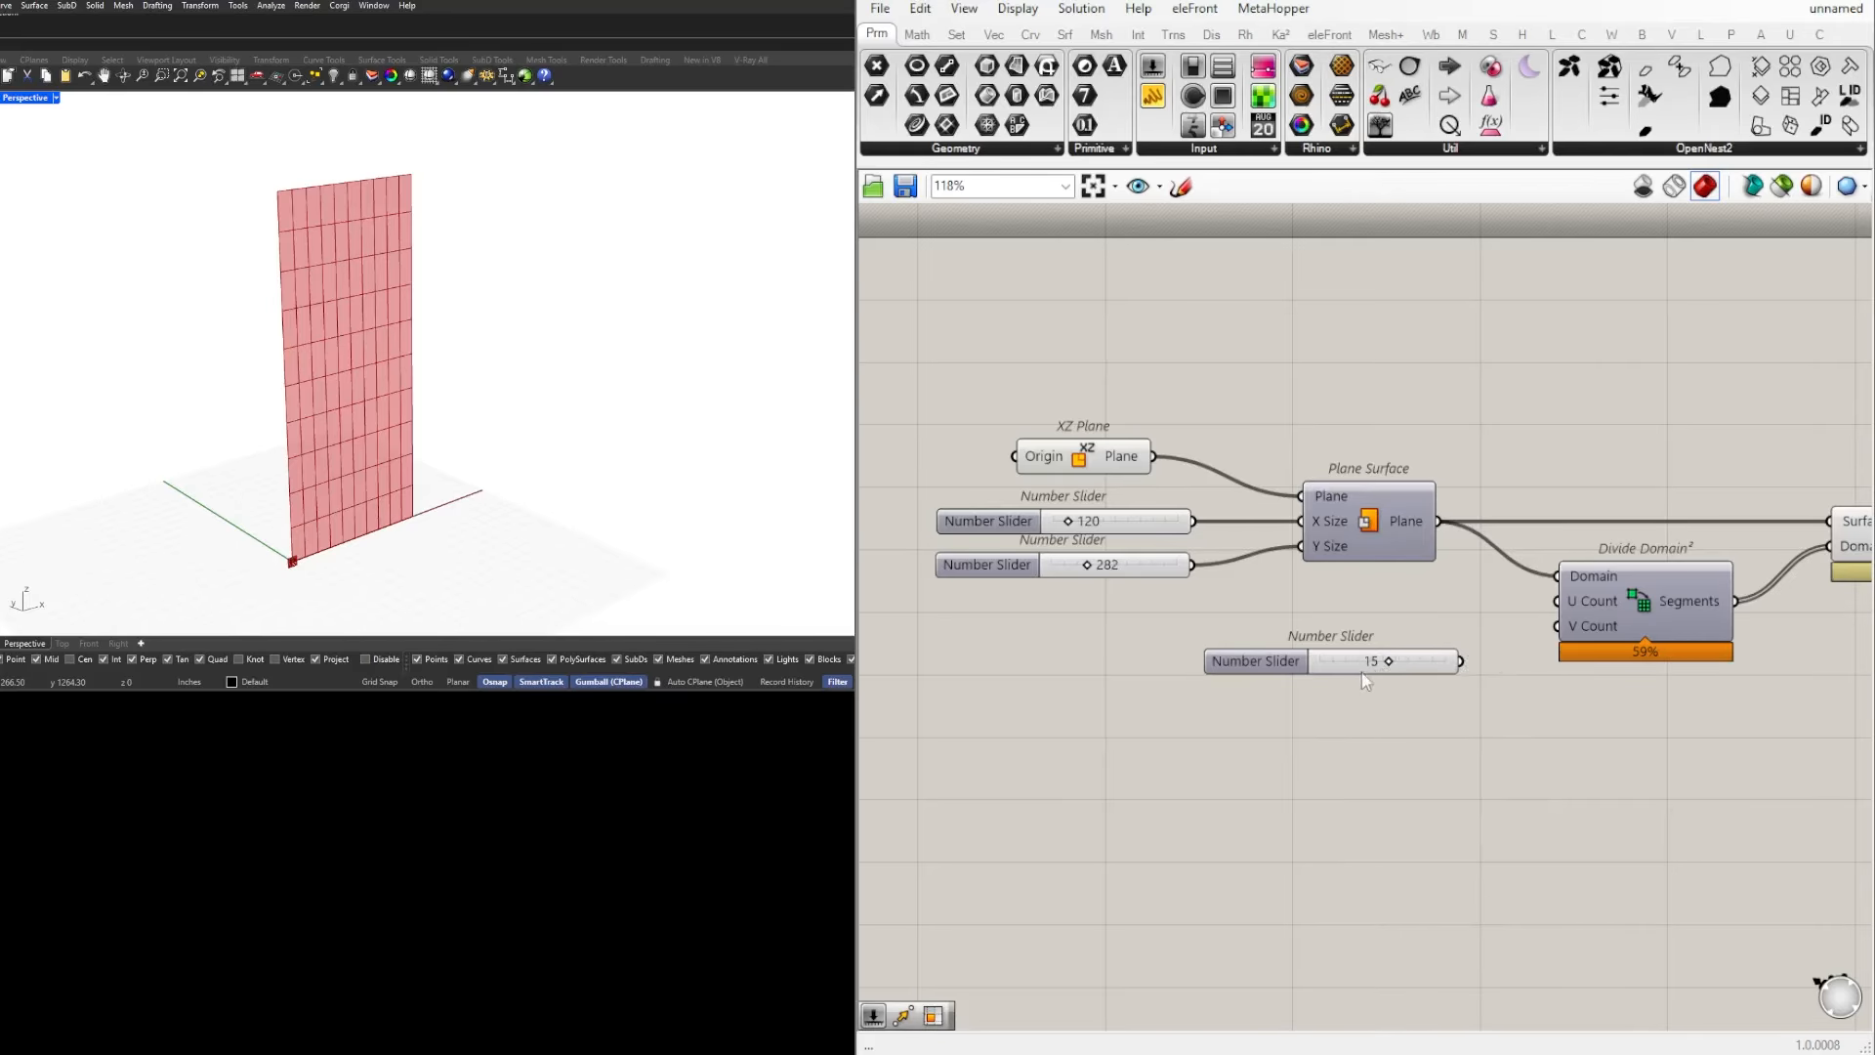
Step: Duplicate the new slider and wire one copy to the U Count and the other to the V Count of Divide Domain²
mouse_move(1327, 660)
mouse_down()
mouse_move(1322, 606)
mouse_move(1323, 648)
mouse_up()
scroll(1506, 595, up, 2)
scroll(1506, 604, up, 1)
drag(1445, 615, 1575, 603)
drag(1451, 664, 1574, 637)
click(1469, 712)
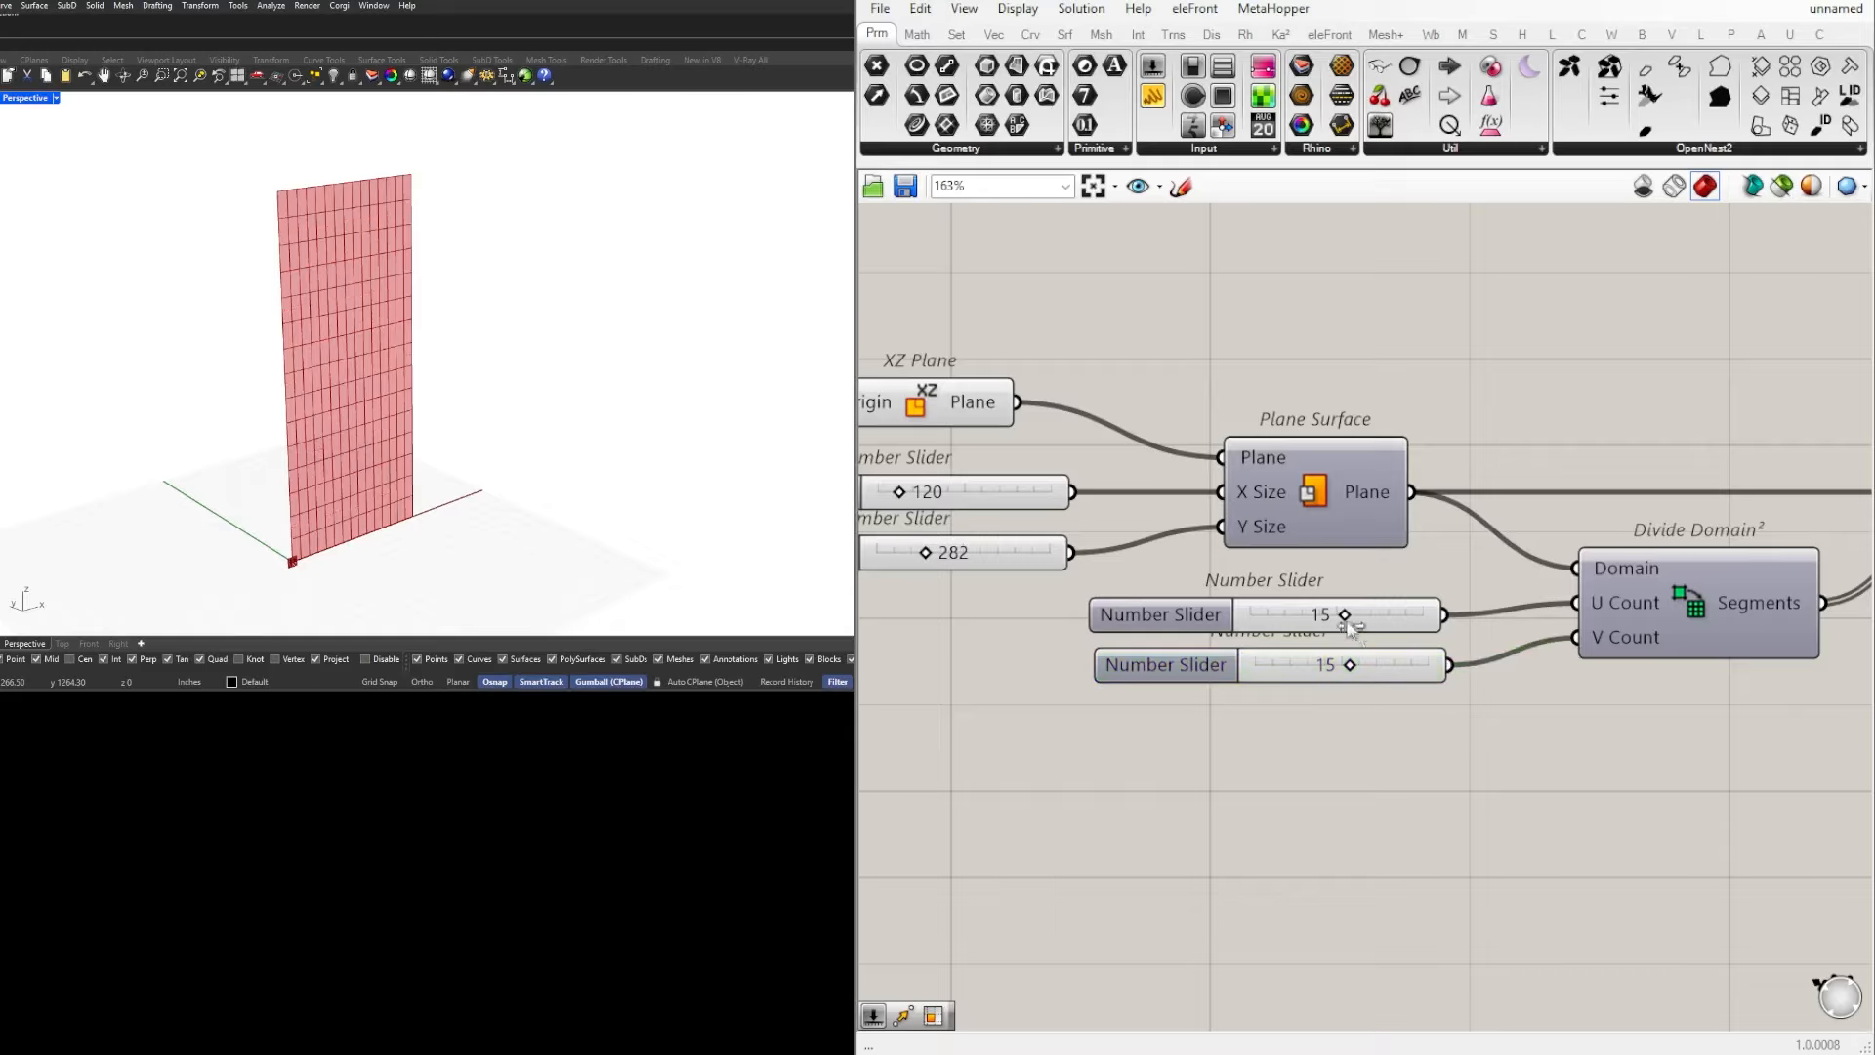
Step: Set the U Count slider to 6
scroll(1353, 617, up, 3)
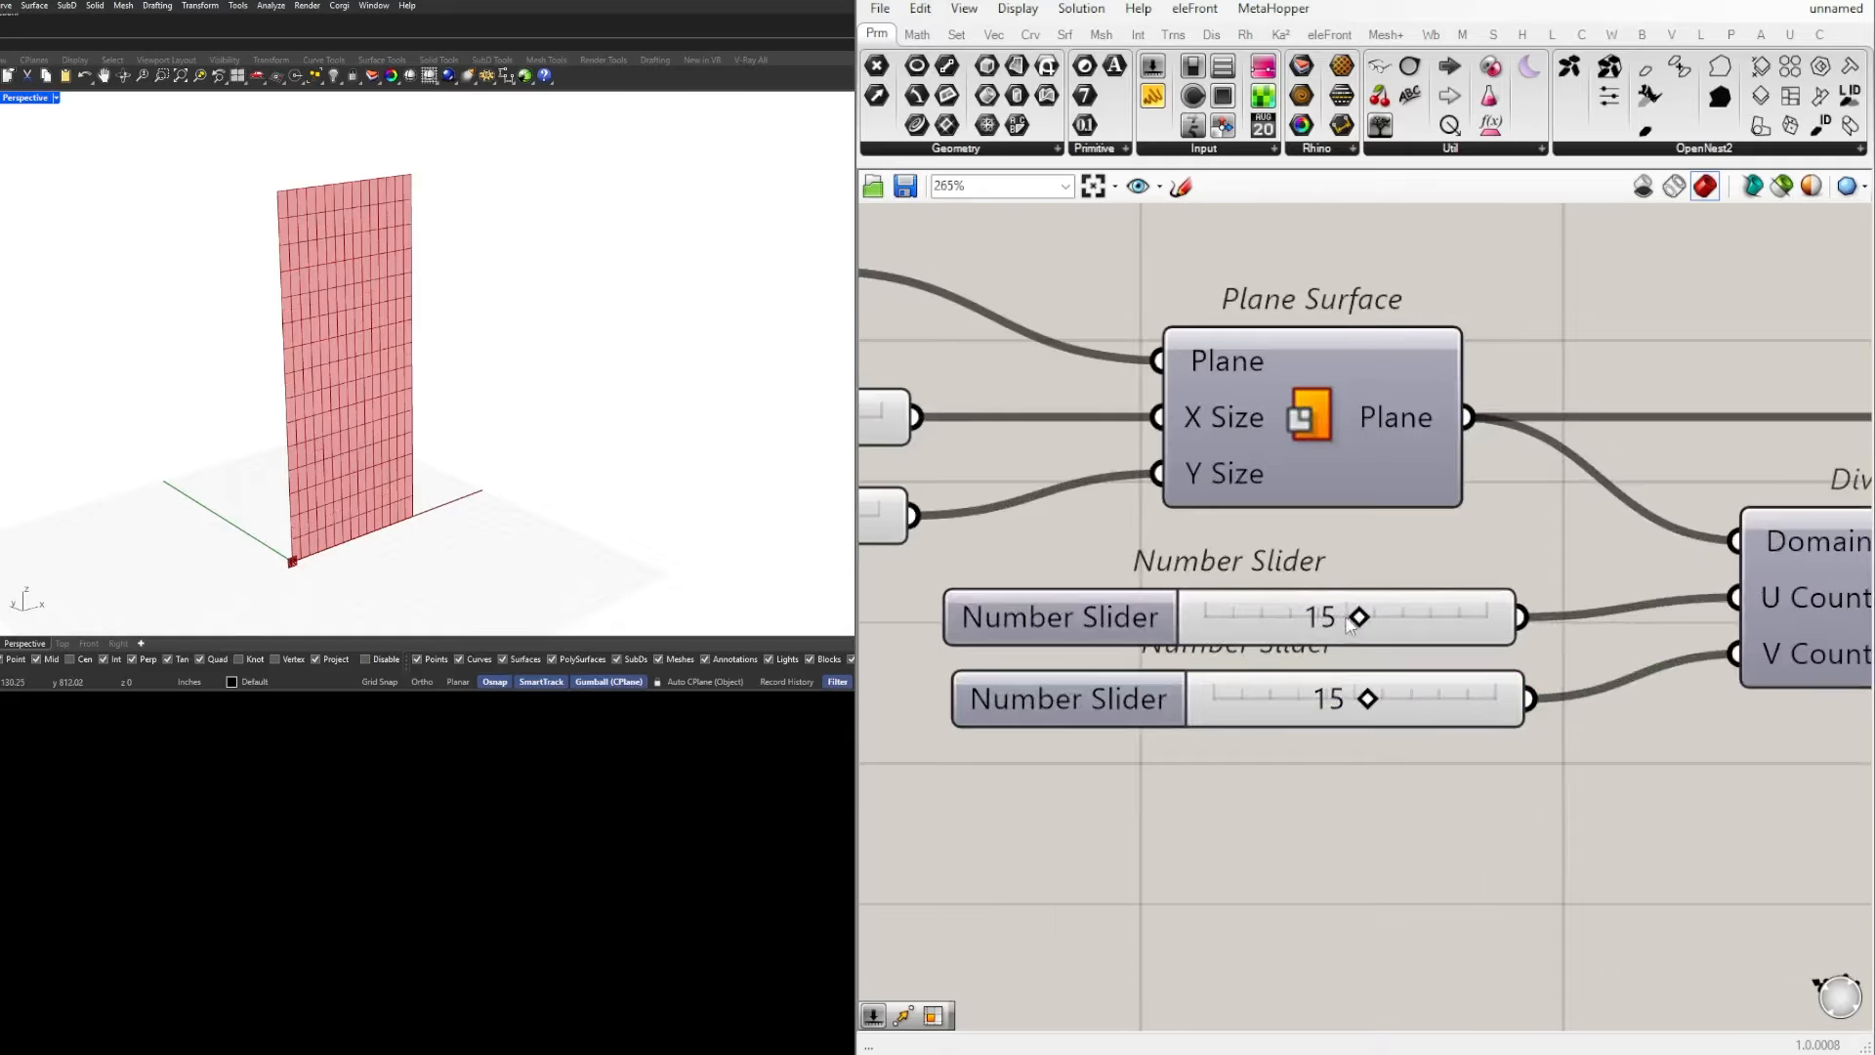
drag(1356, 617, 1244, 617)
scroll(1243, 618, down, 4)
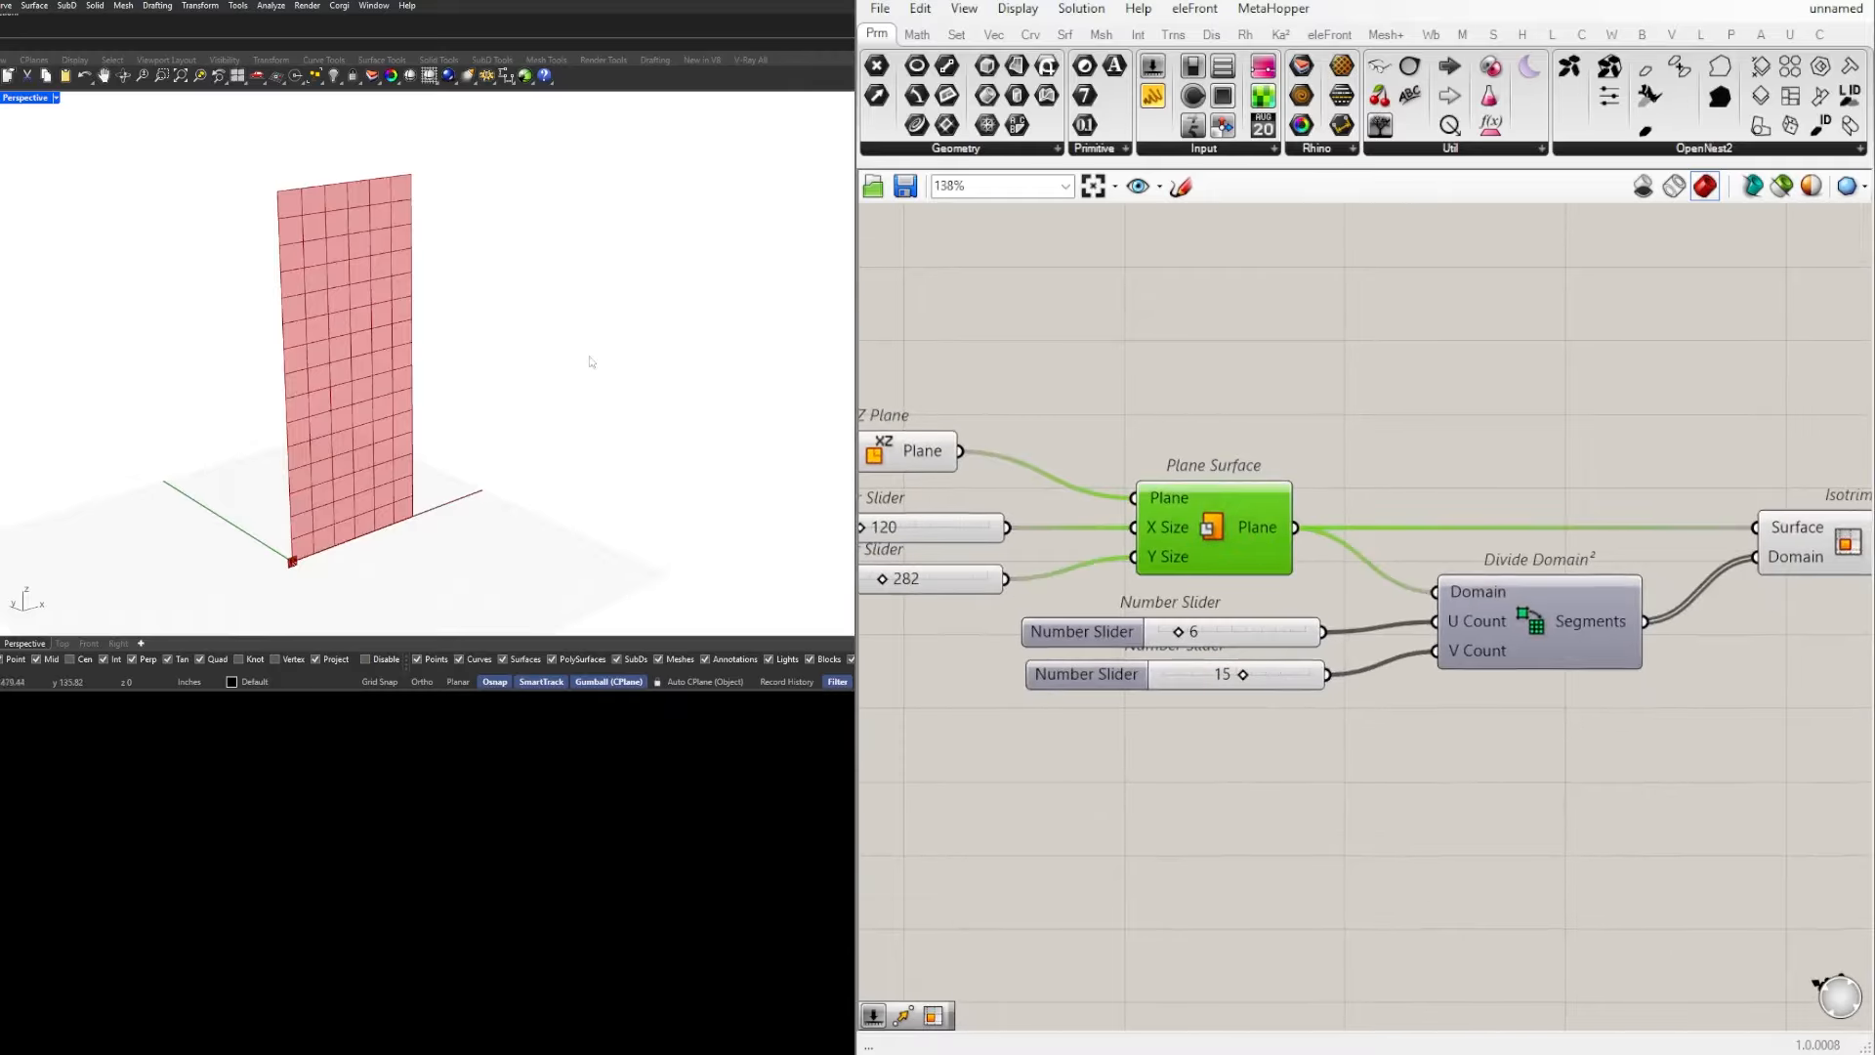
scroll(1481, 615, up, 2)
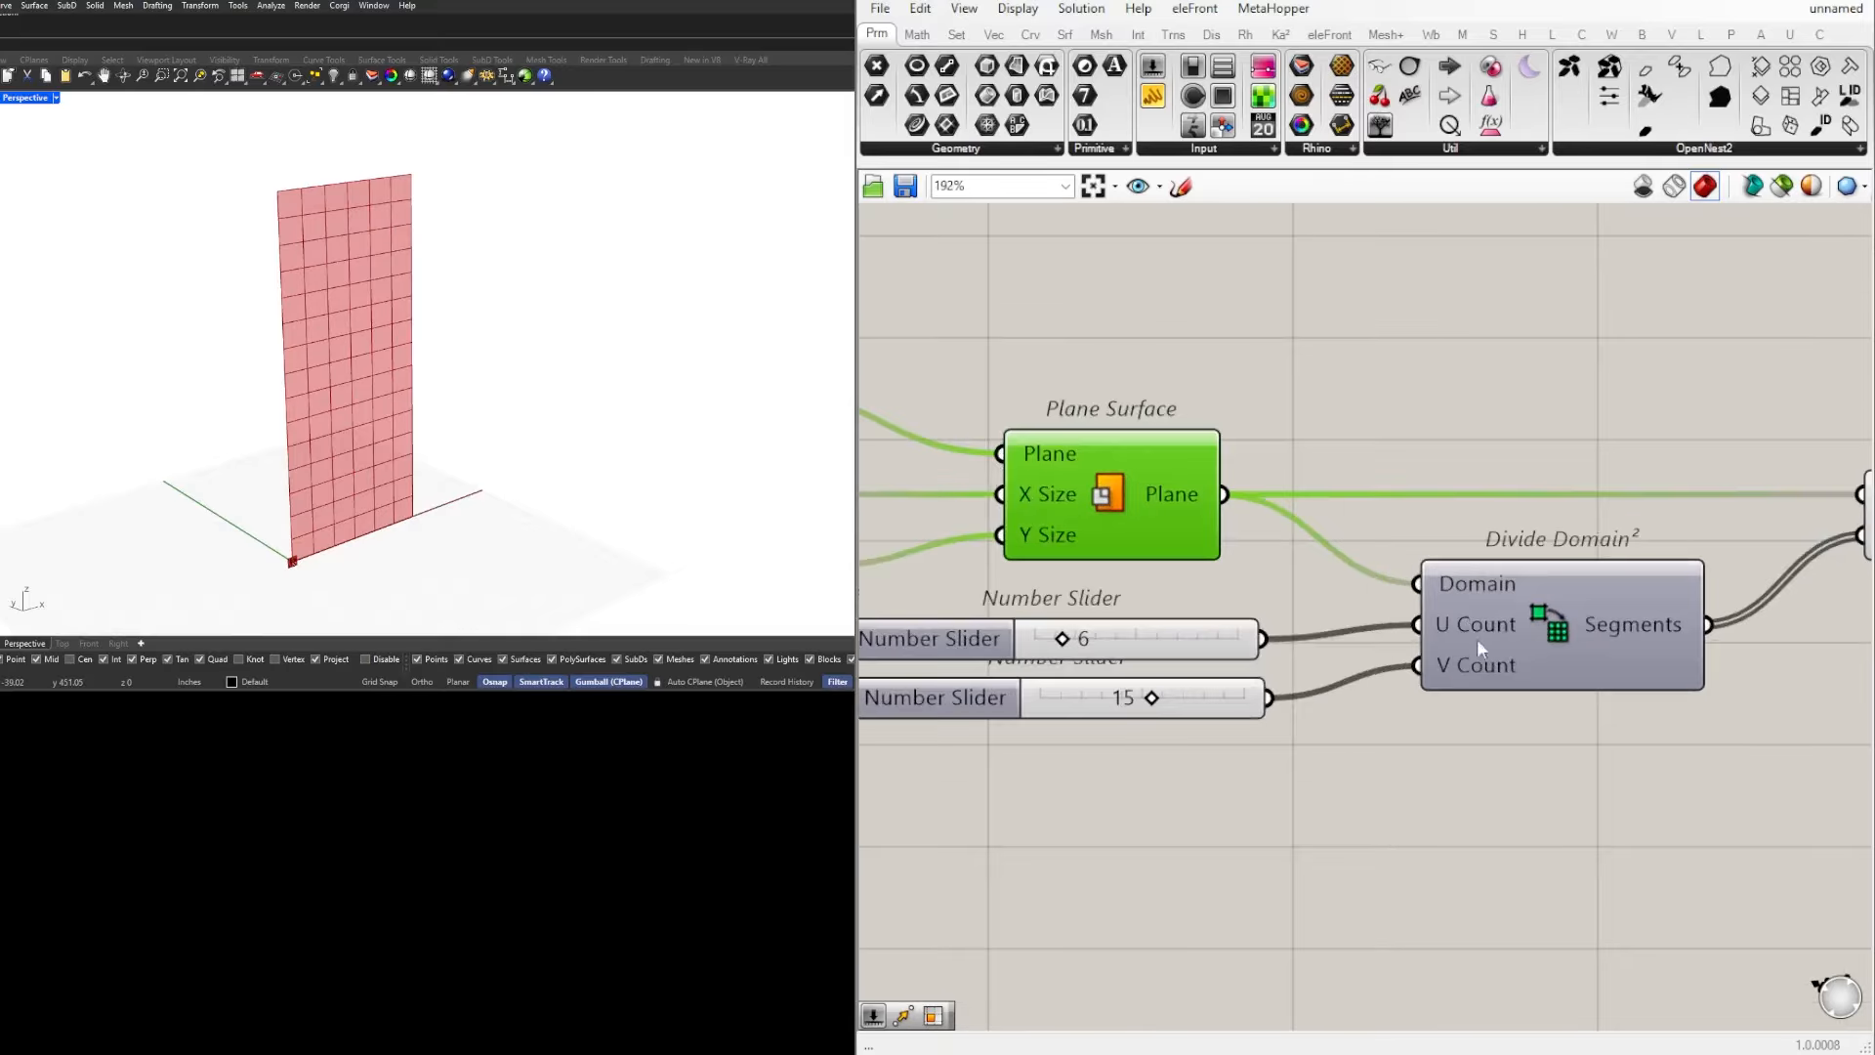
Step: Set the U Count slider to 5 and the V Count slider to 10, keeping the two sliders stacked
scroll(1270, 683, up, 2)
drag(1276, 661, 1199, 674)
mouse_move(1148, 579)
mouse_down()
mouse_move(1168, 585)
mouse_move(1145, 562)
mouse_up()
drag(1216, 655, 1197, 661)
scroll(1312, 872, down, 3)
click(1095, 671)
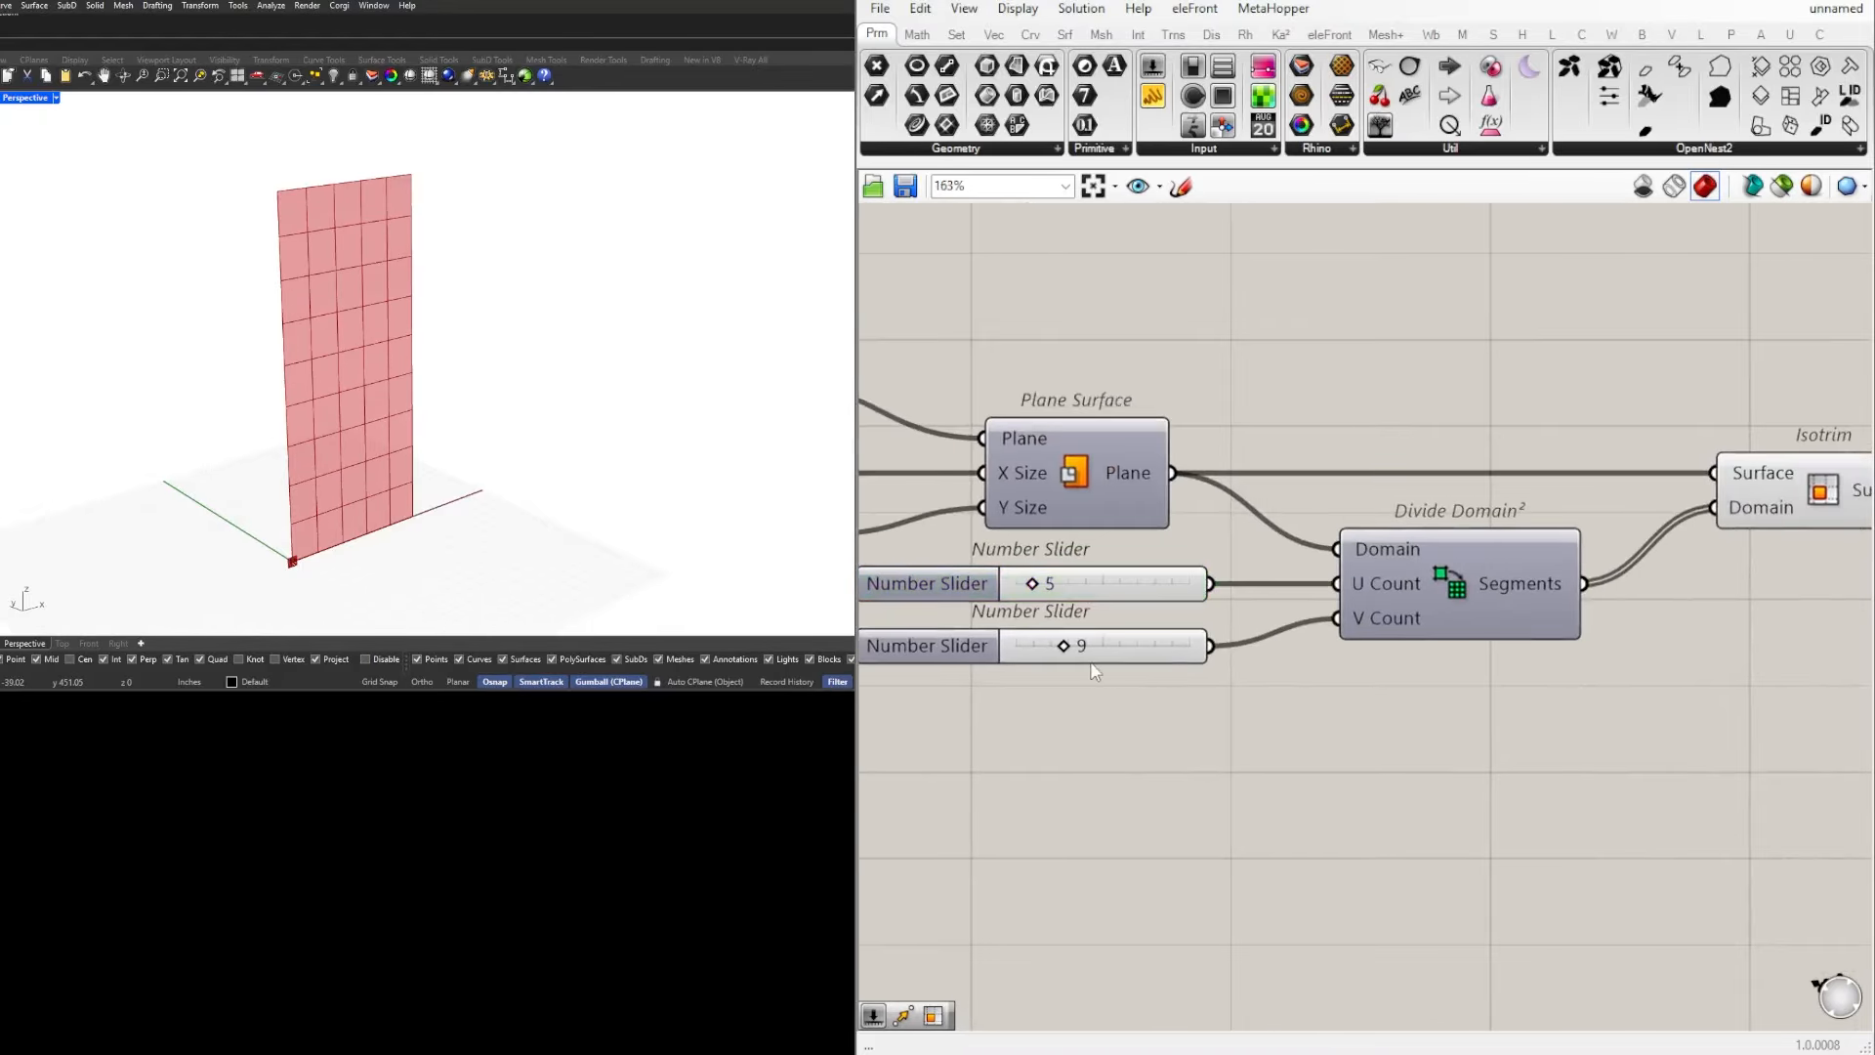
drag(1068, 655, 1075, 651)
scroll(1214, 786, down, 3)
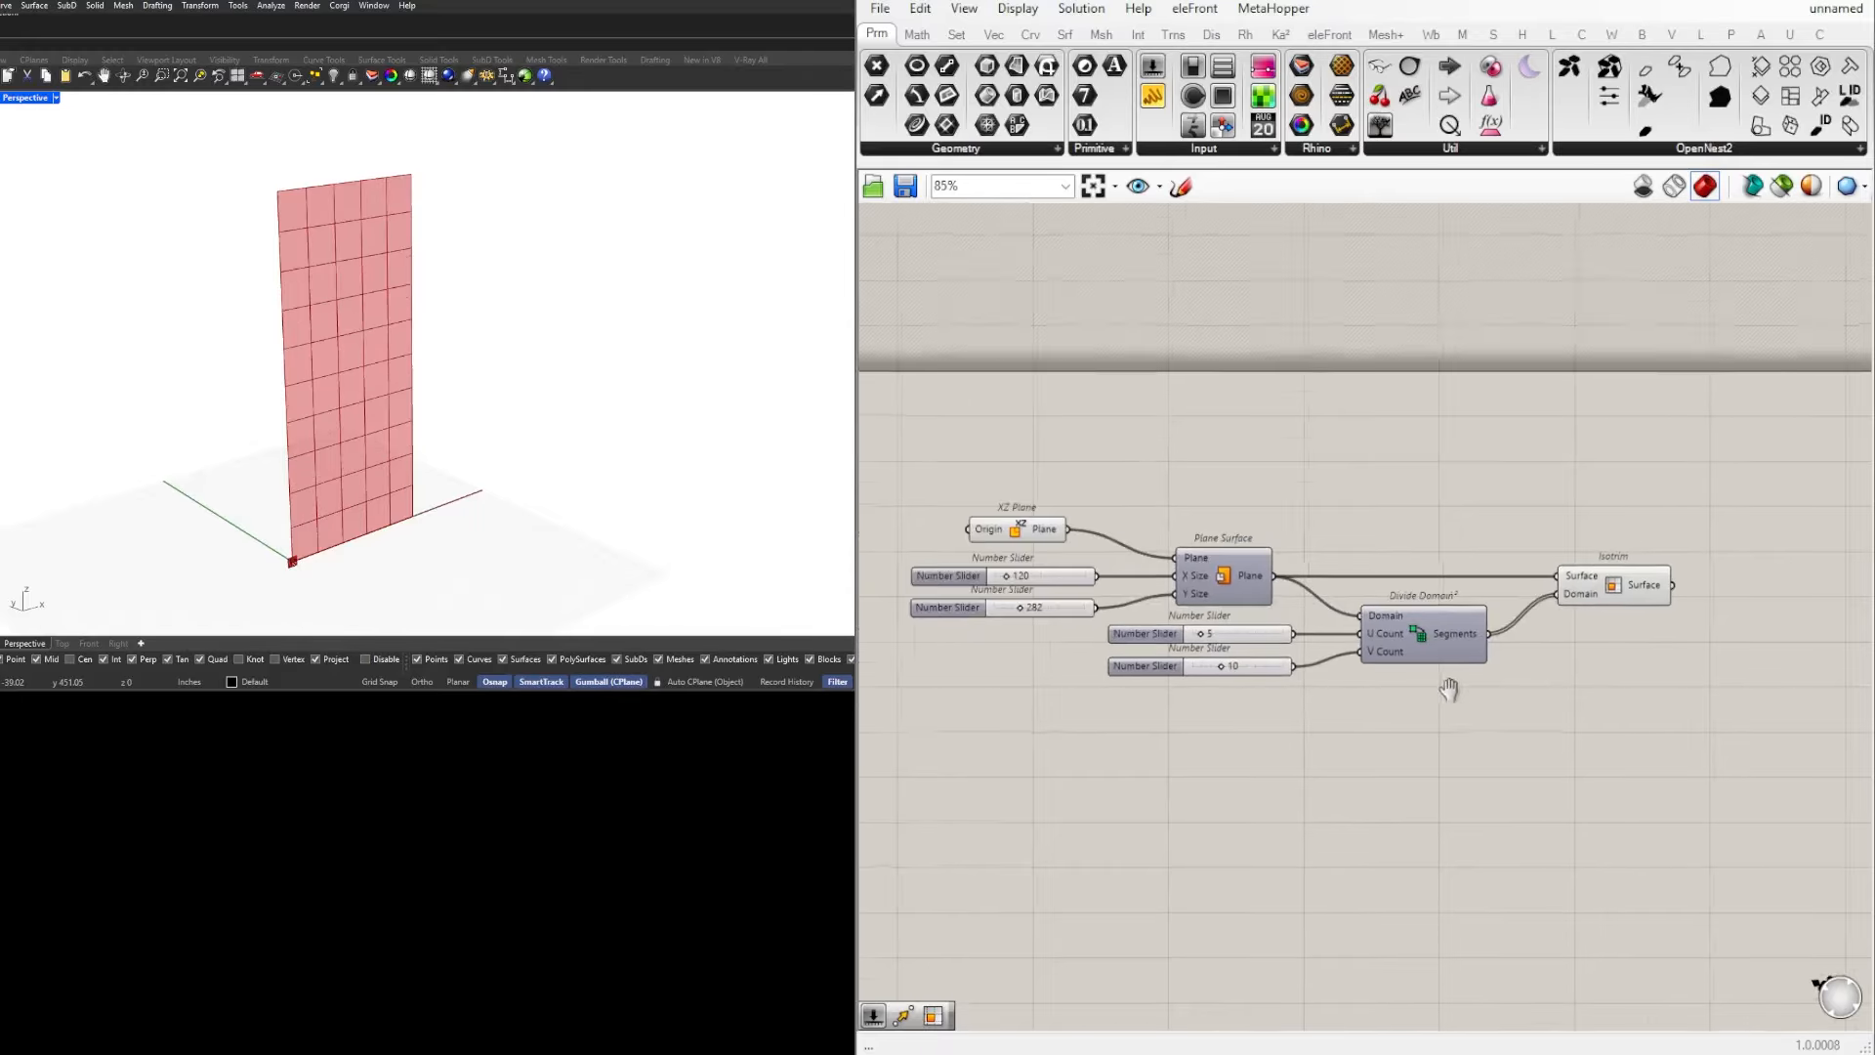
Step: Highlight the Isotrim component's output to examine the divided surface cells in the viewport
drag(1617, 526, 1621, 525)
click(1716, 686)
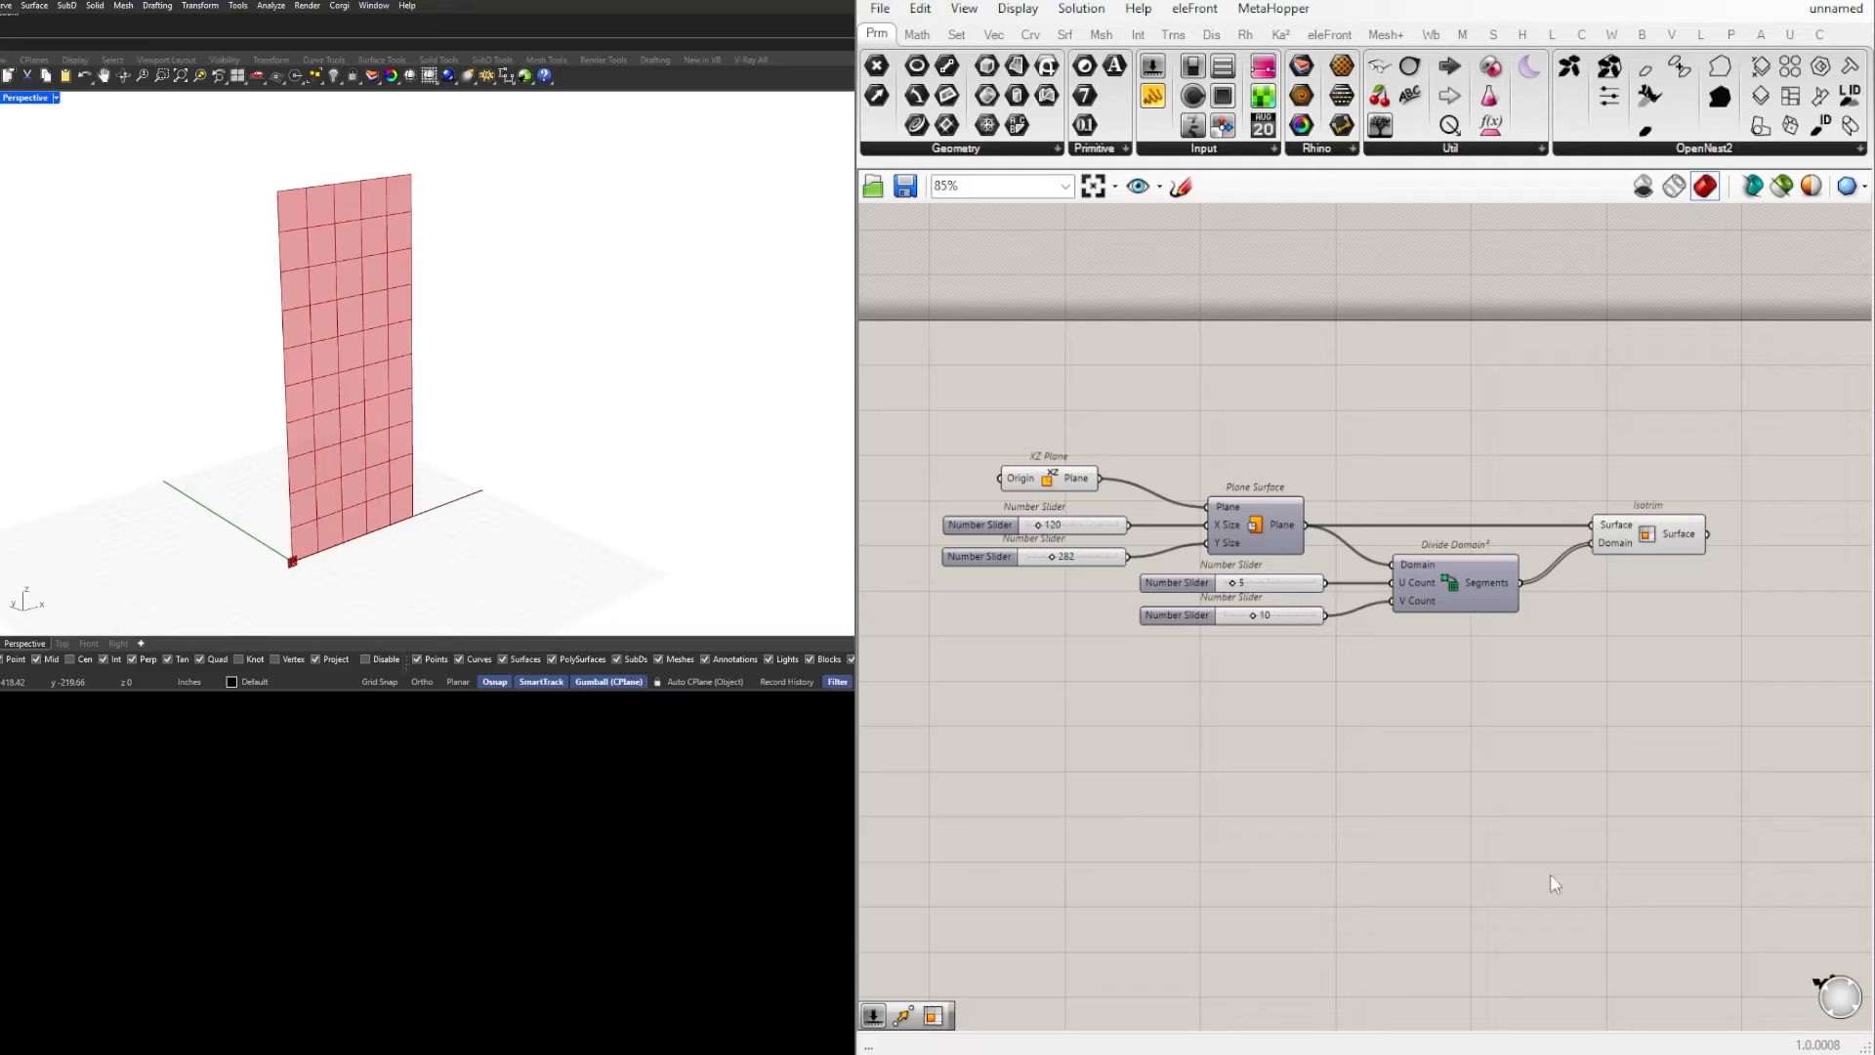
right_drag(1704, 554, 1570, 583)
click(1445, 550)
scroll(1446, 552, down, 2)
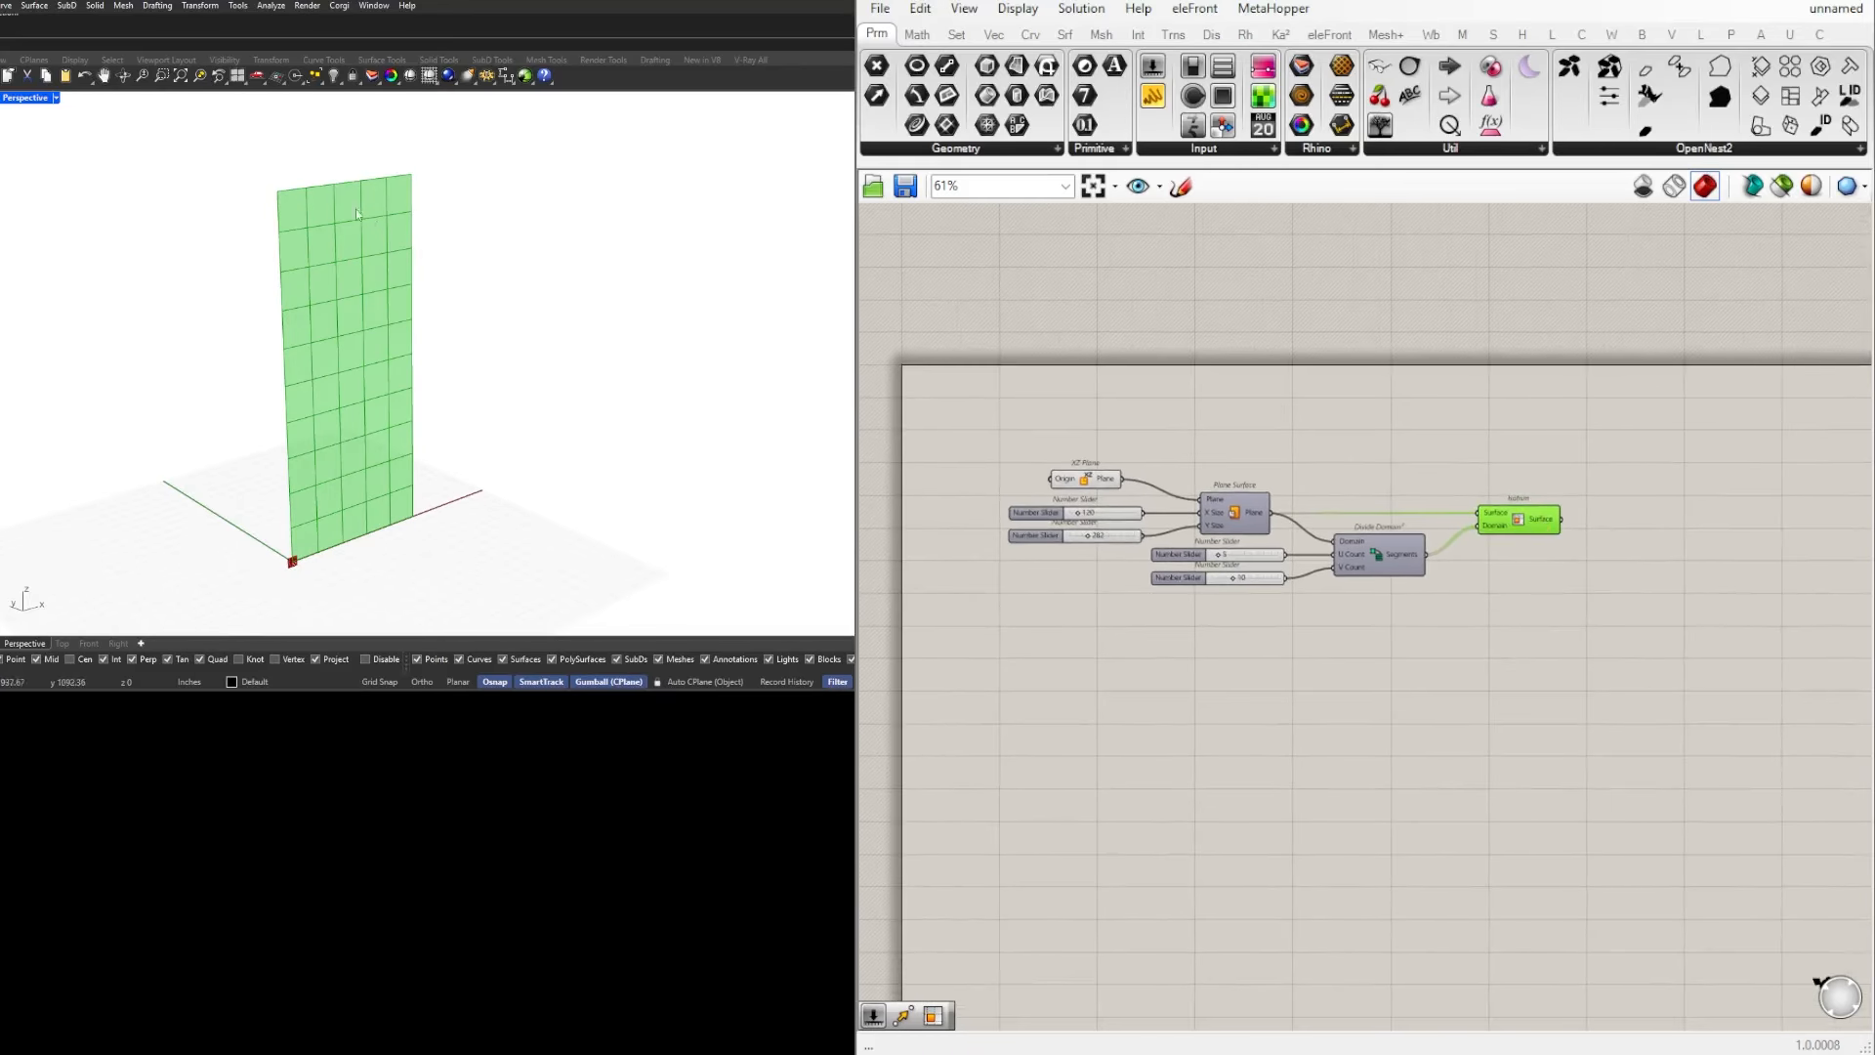
click(1649, 678)
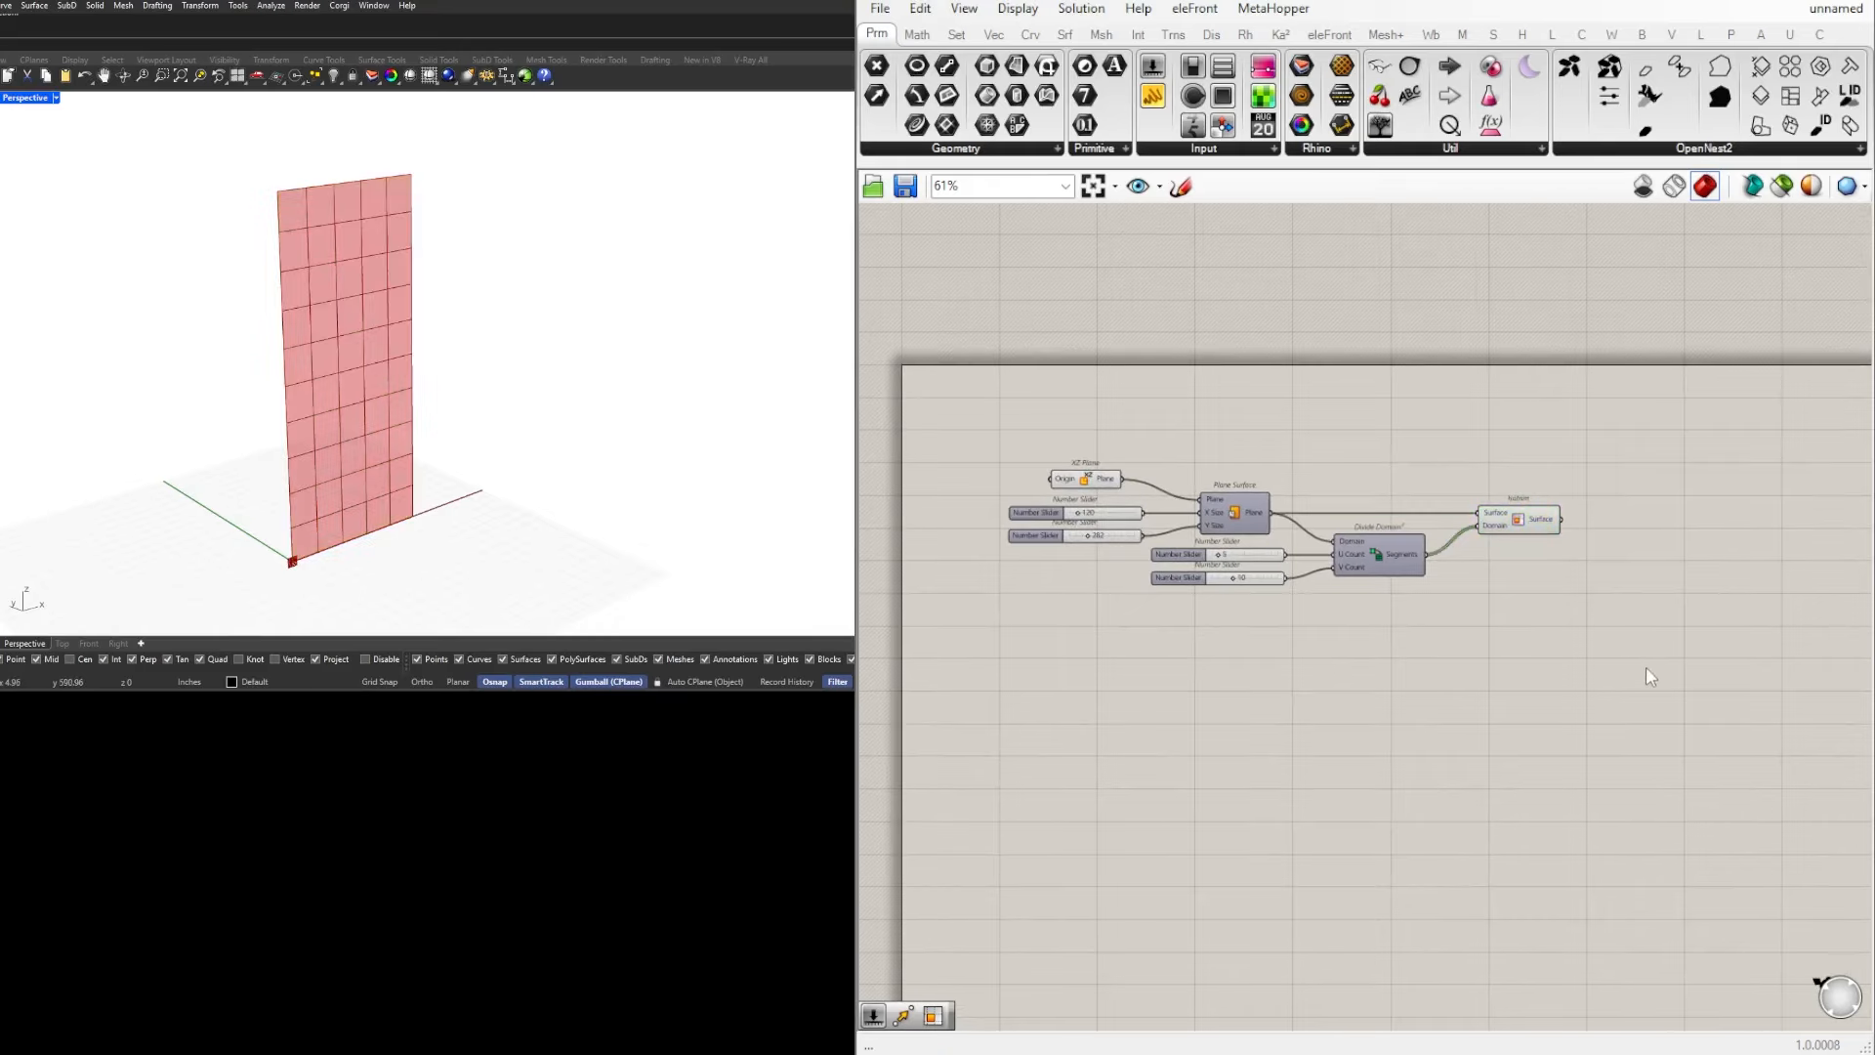
click(1551, 518)
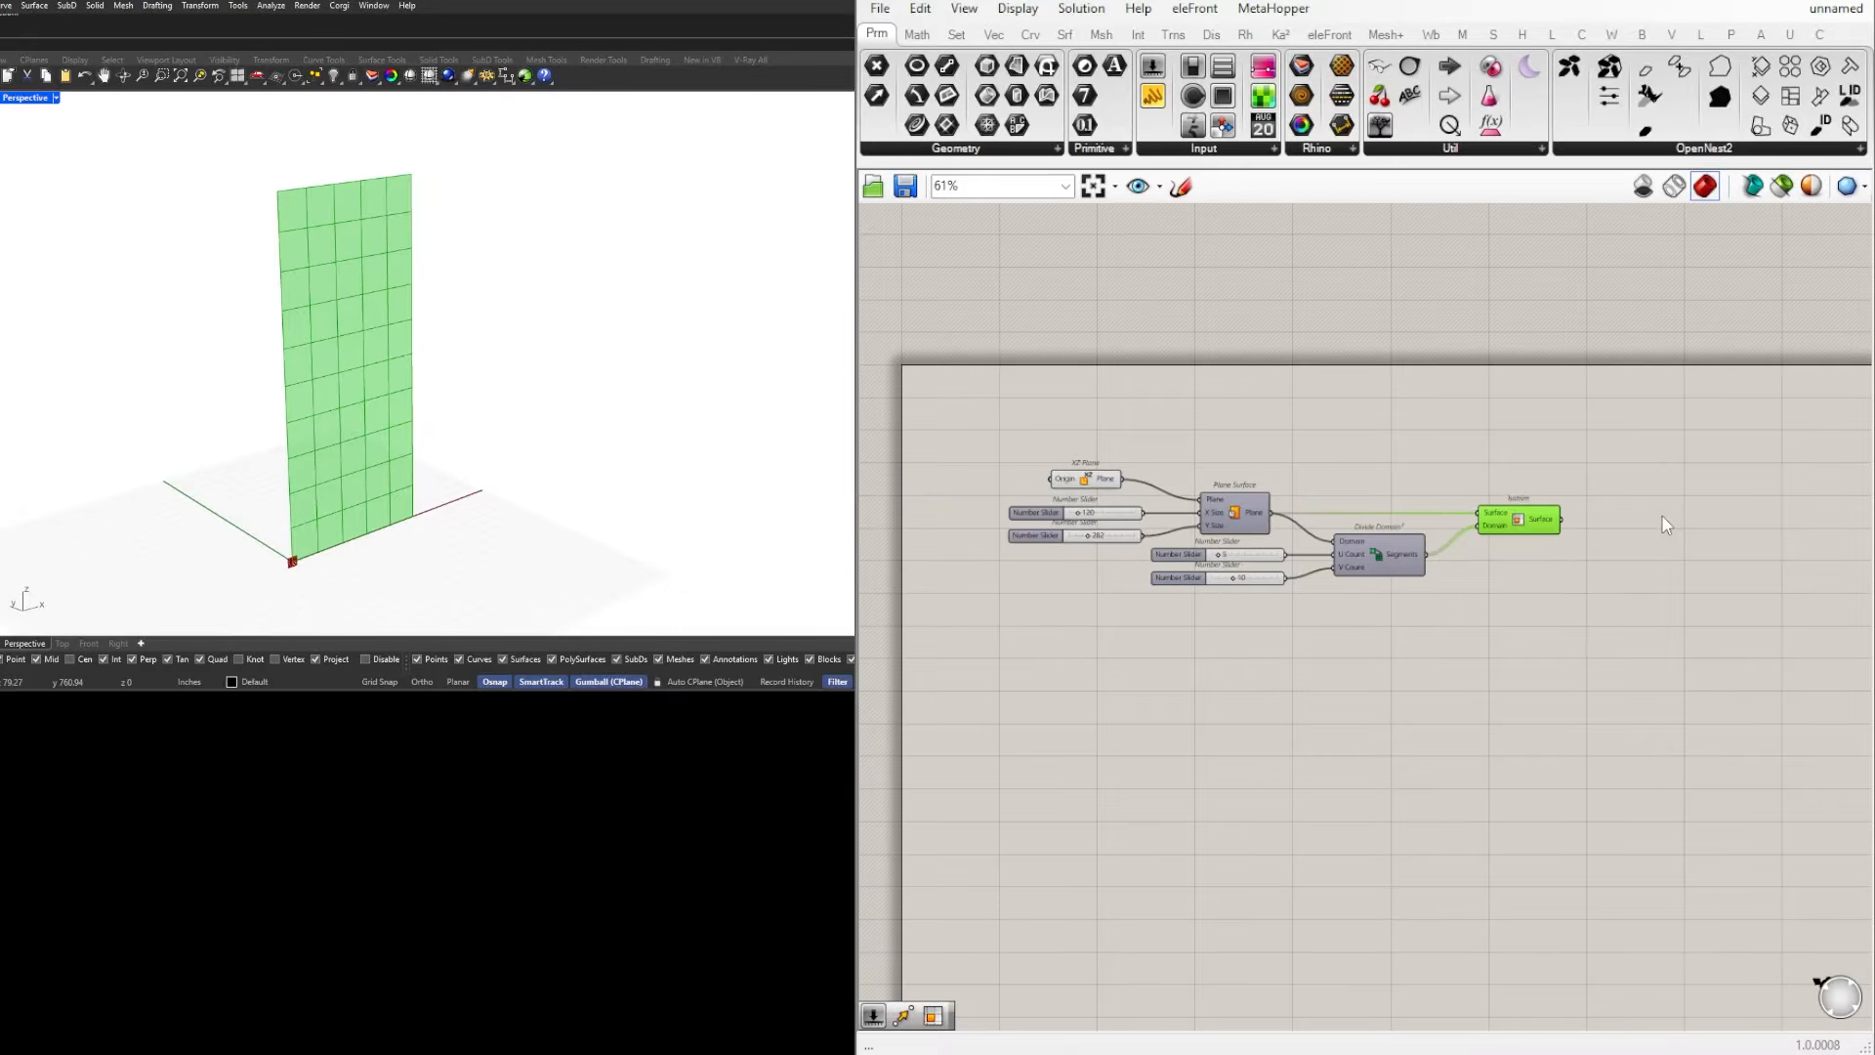
Step: Add an Area component after Isotrim and connect the Isotrim Surface output to its Geometry input
scroll(1661, 514, up, 2)
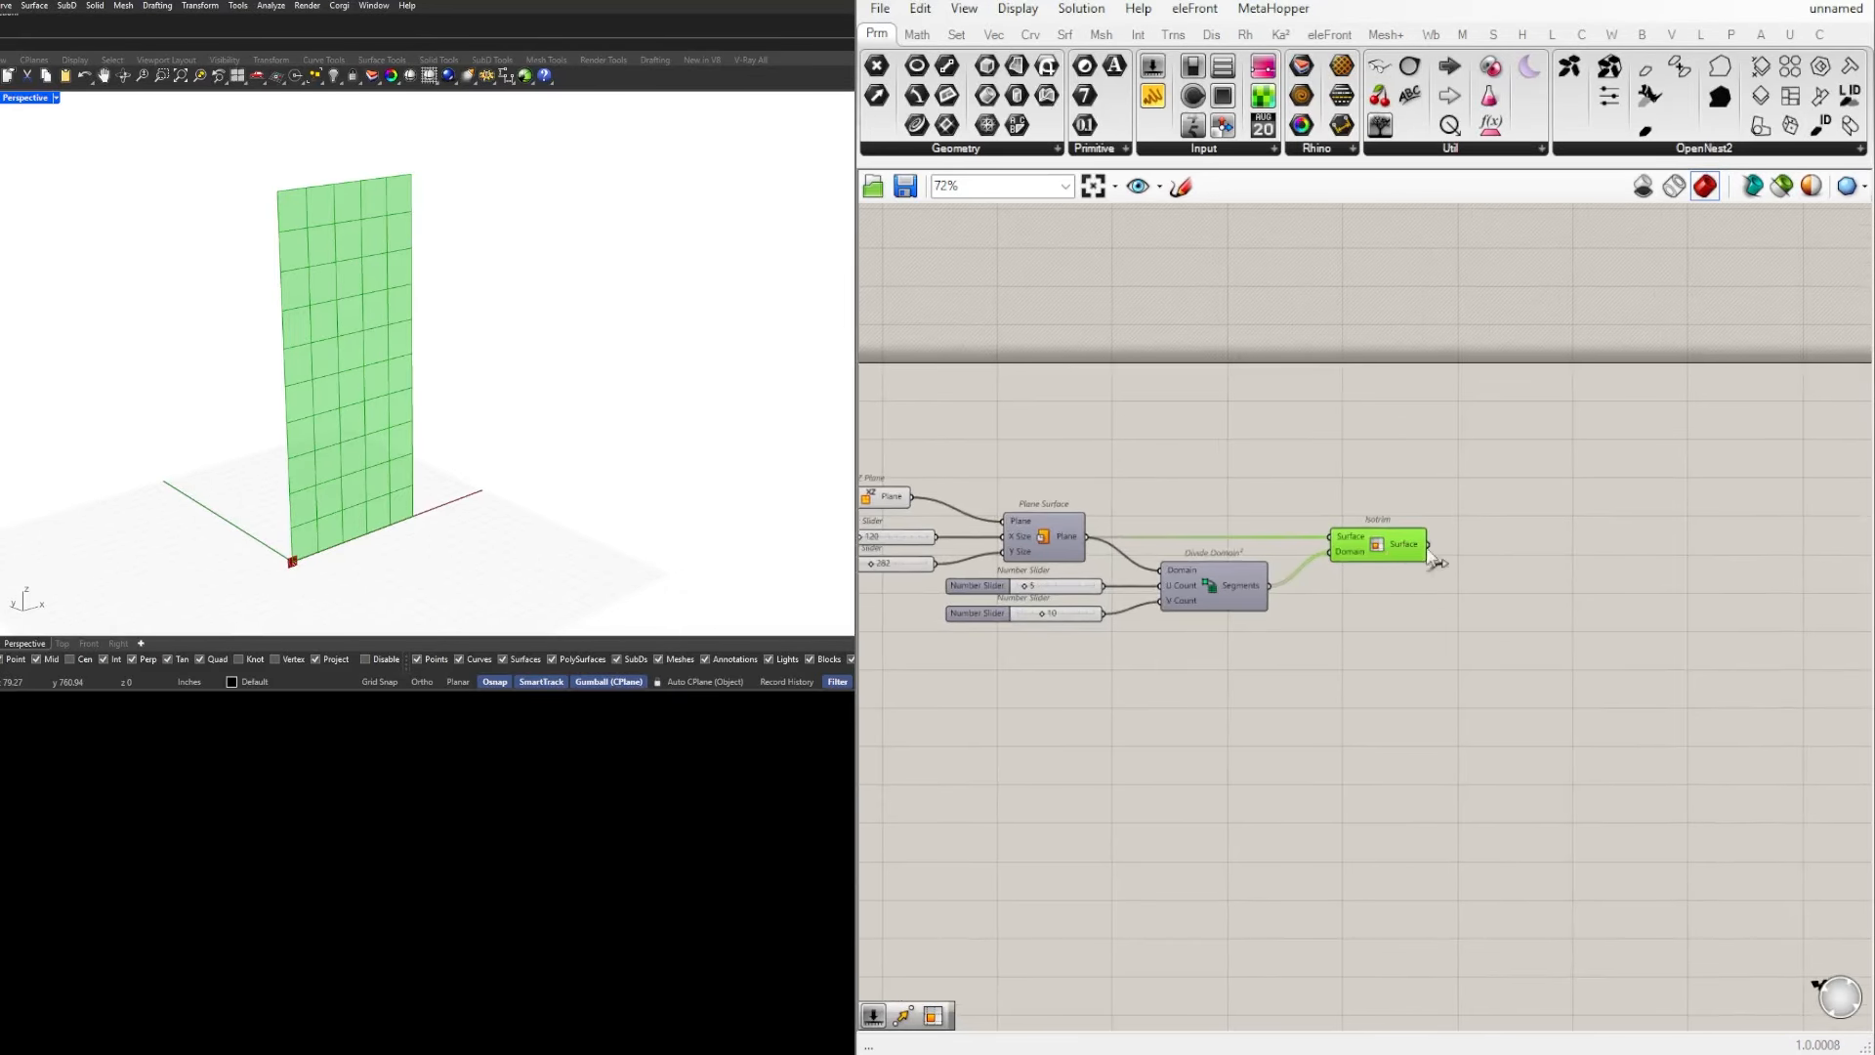
double_click(1460, 552)
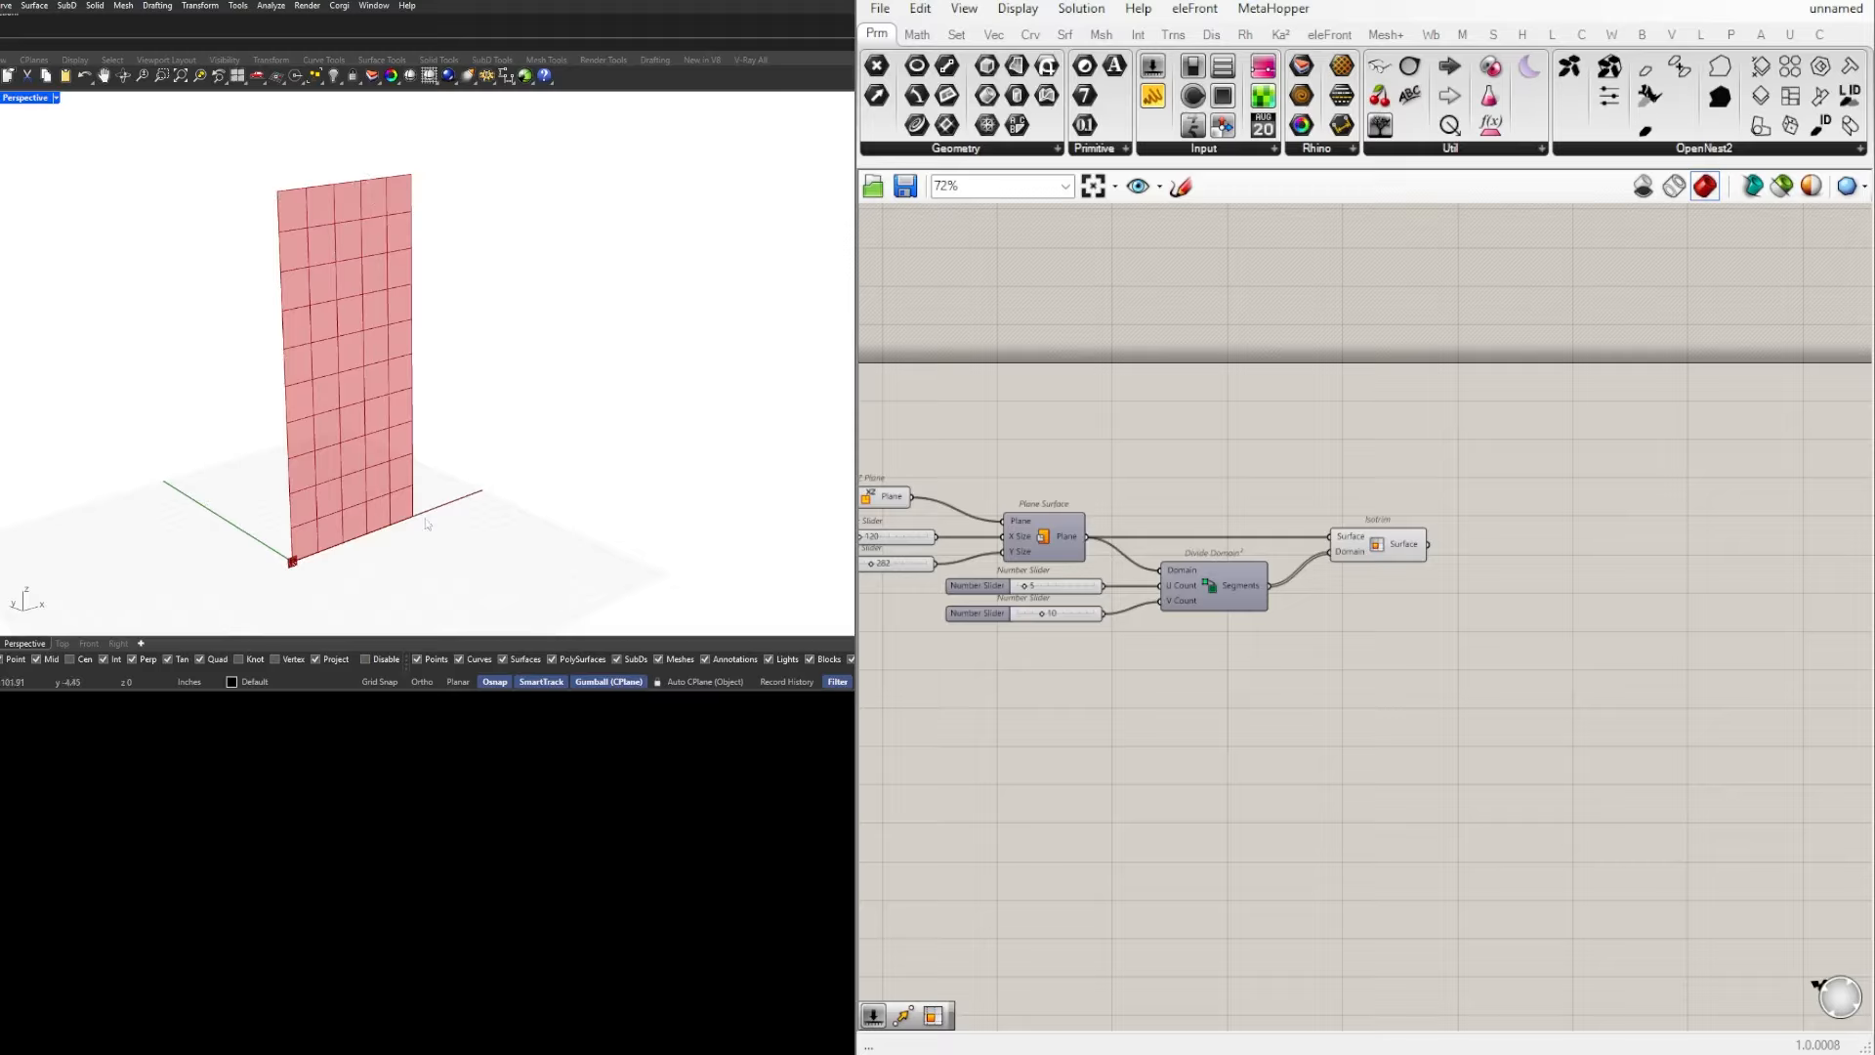
scroll(1477, 536, up, 3)
click(1373, 557)
double_click(1505, 564)
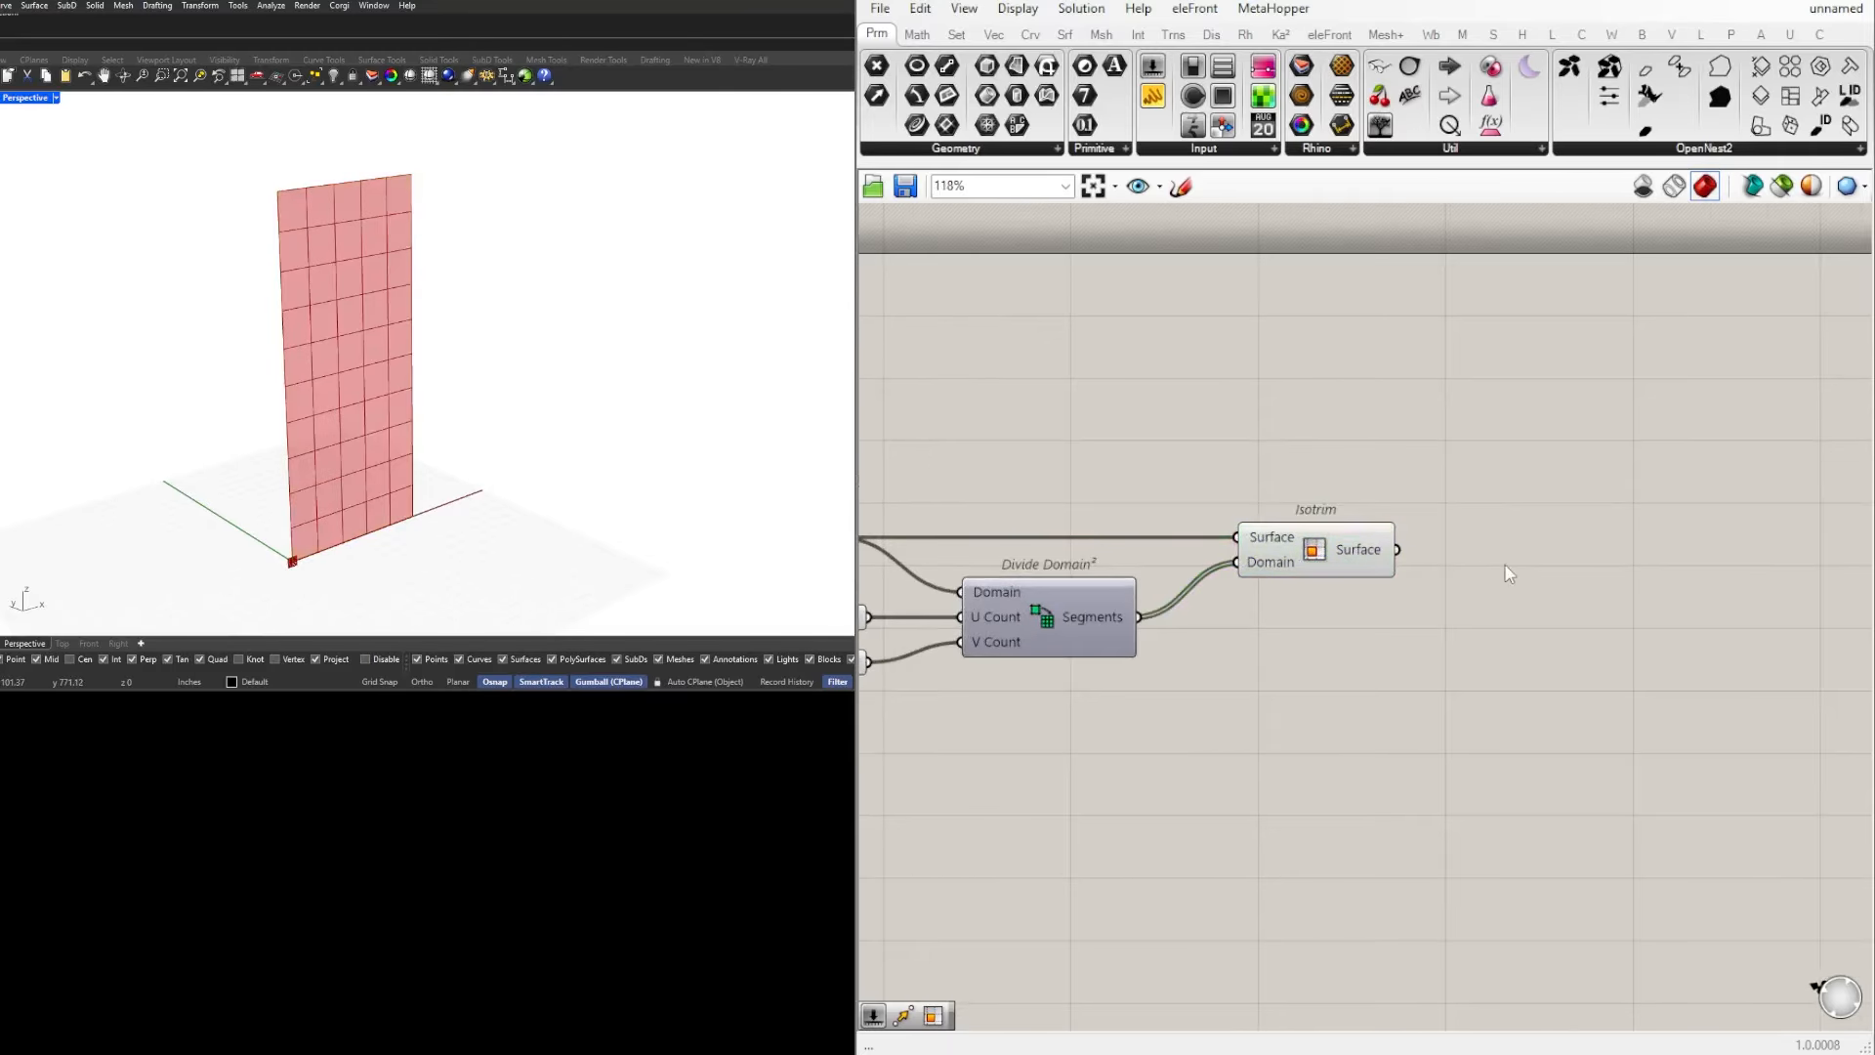
text(area)
key(Return)
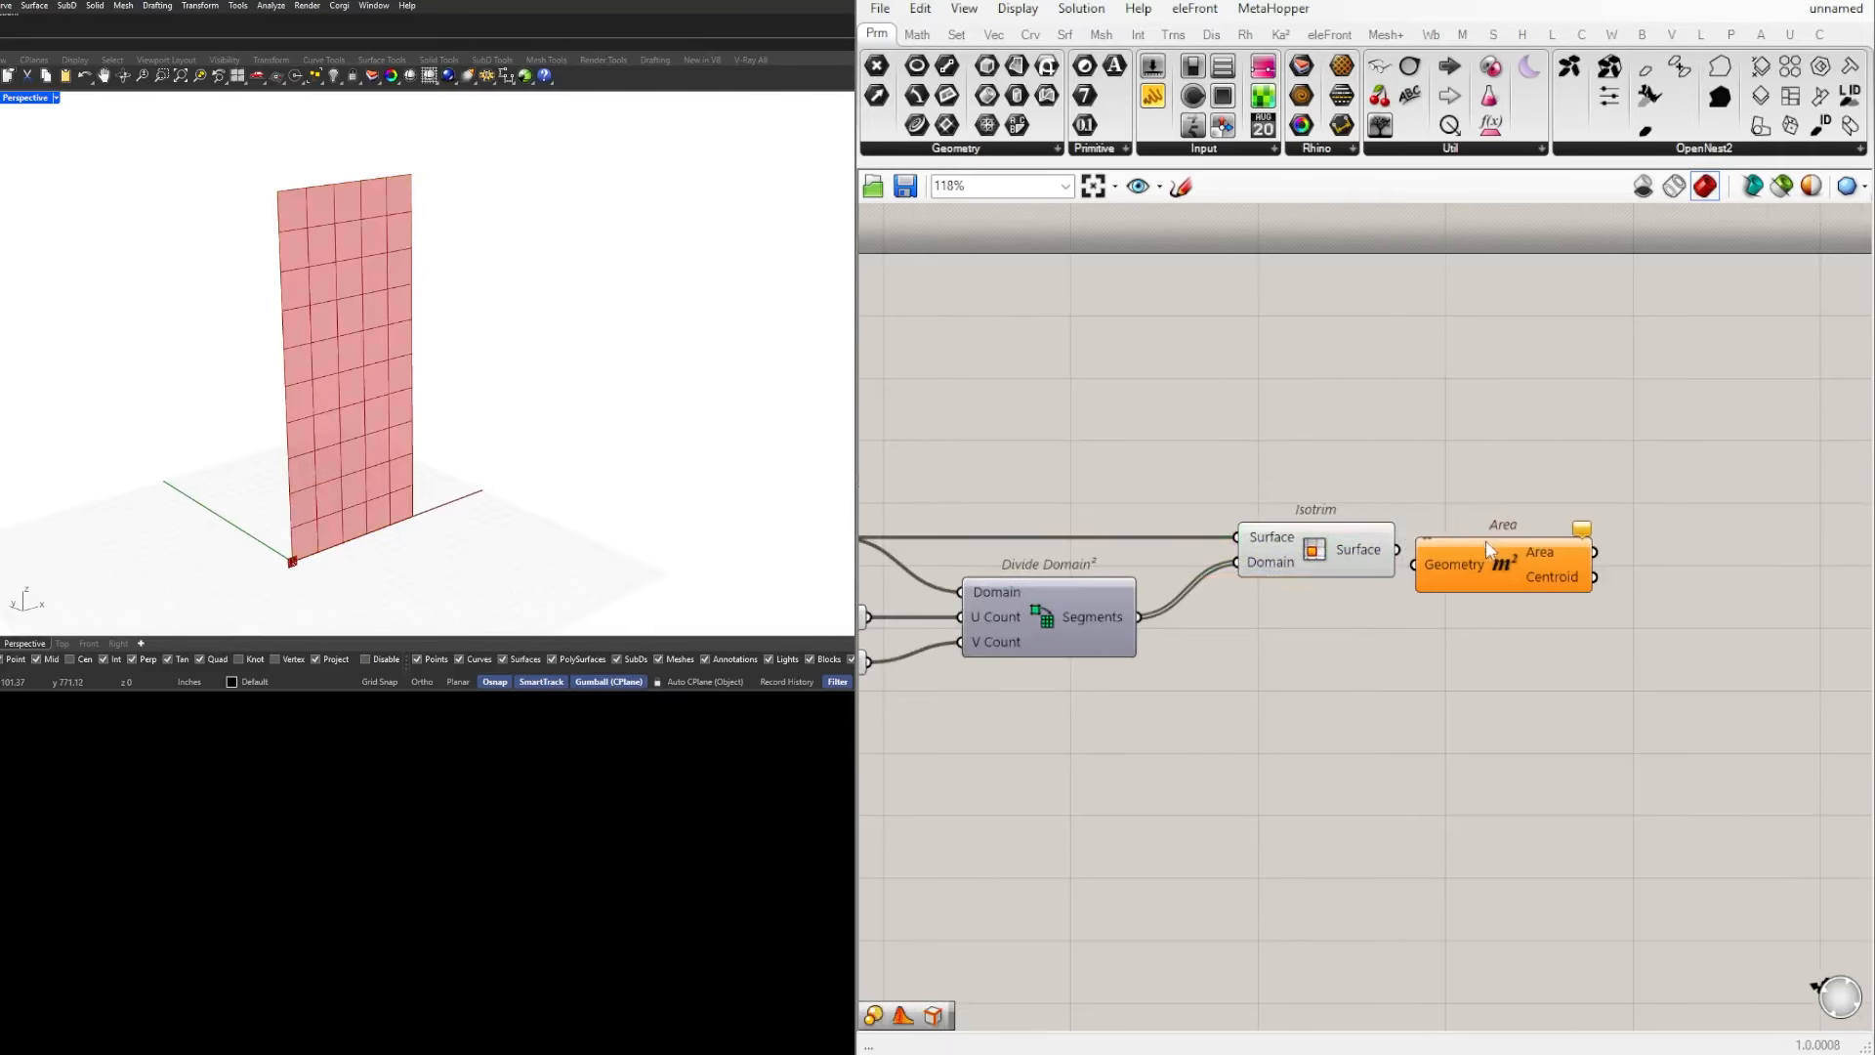
drag(1404, 550, 1553, 553)
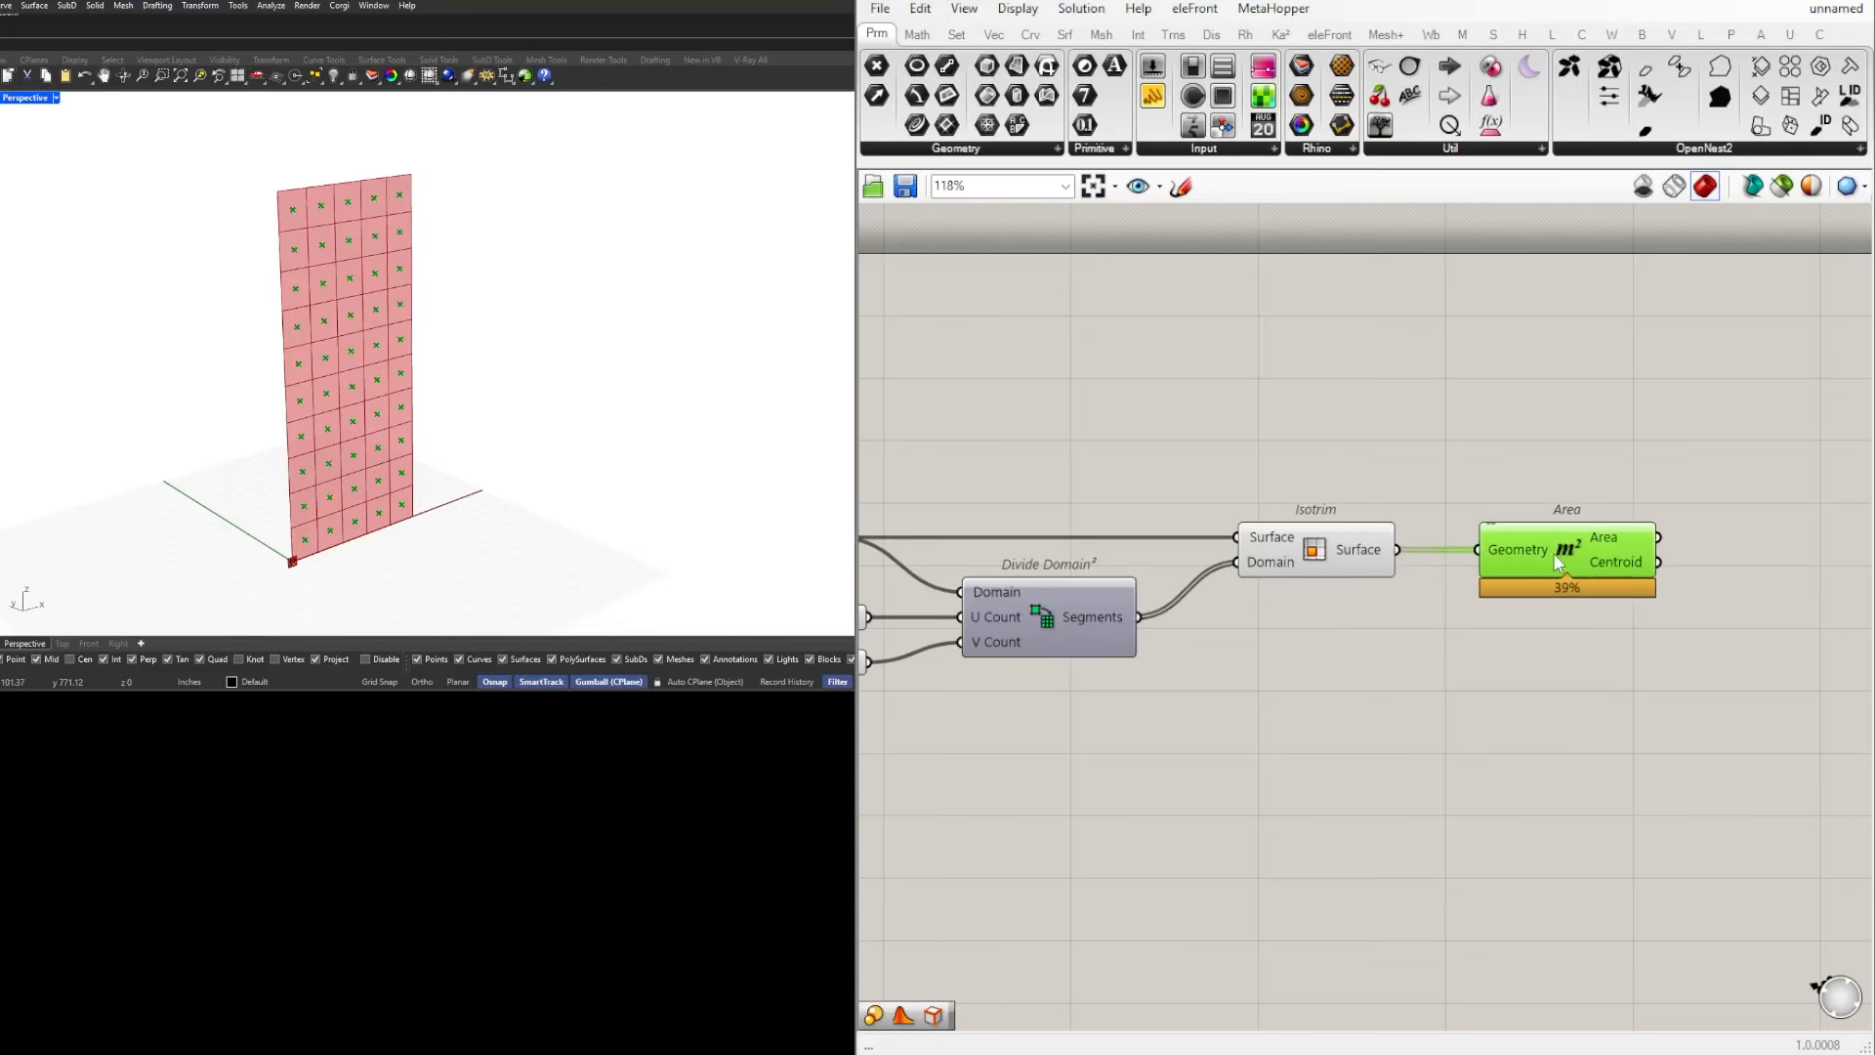
Step: Connect a temporary panel to the Area output to read the cell areas, and delete the panel
scroll(1558, 571, down, 2)
right_drag(1558, 570, 1418, 518)
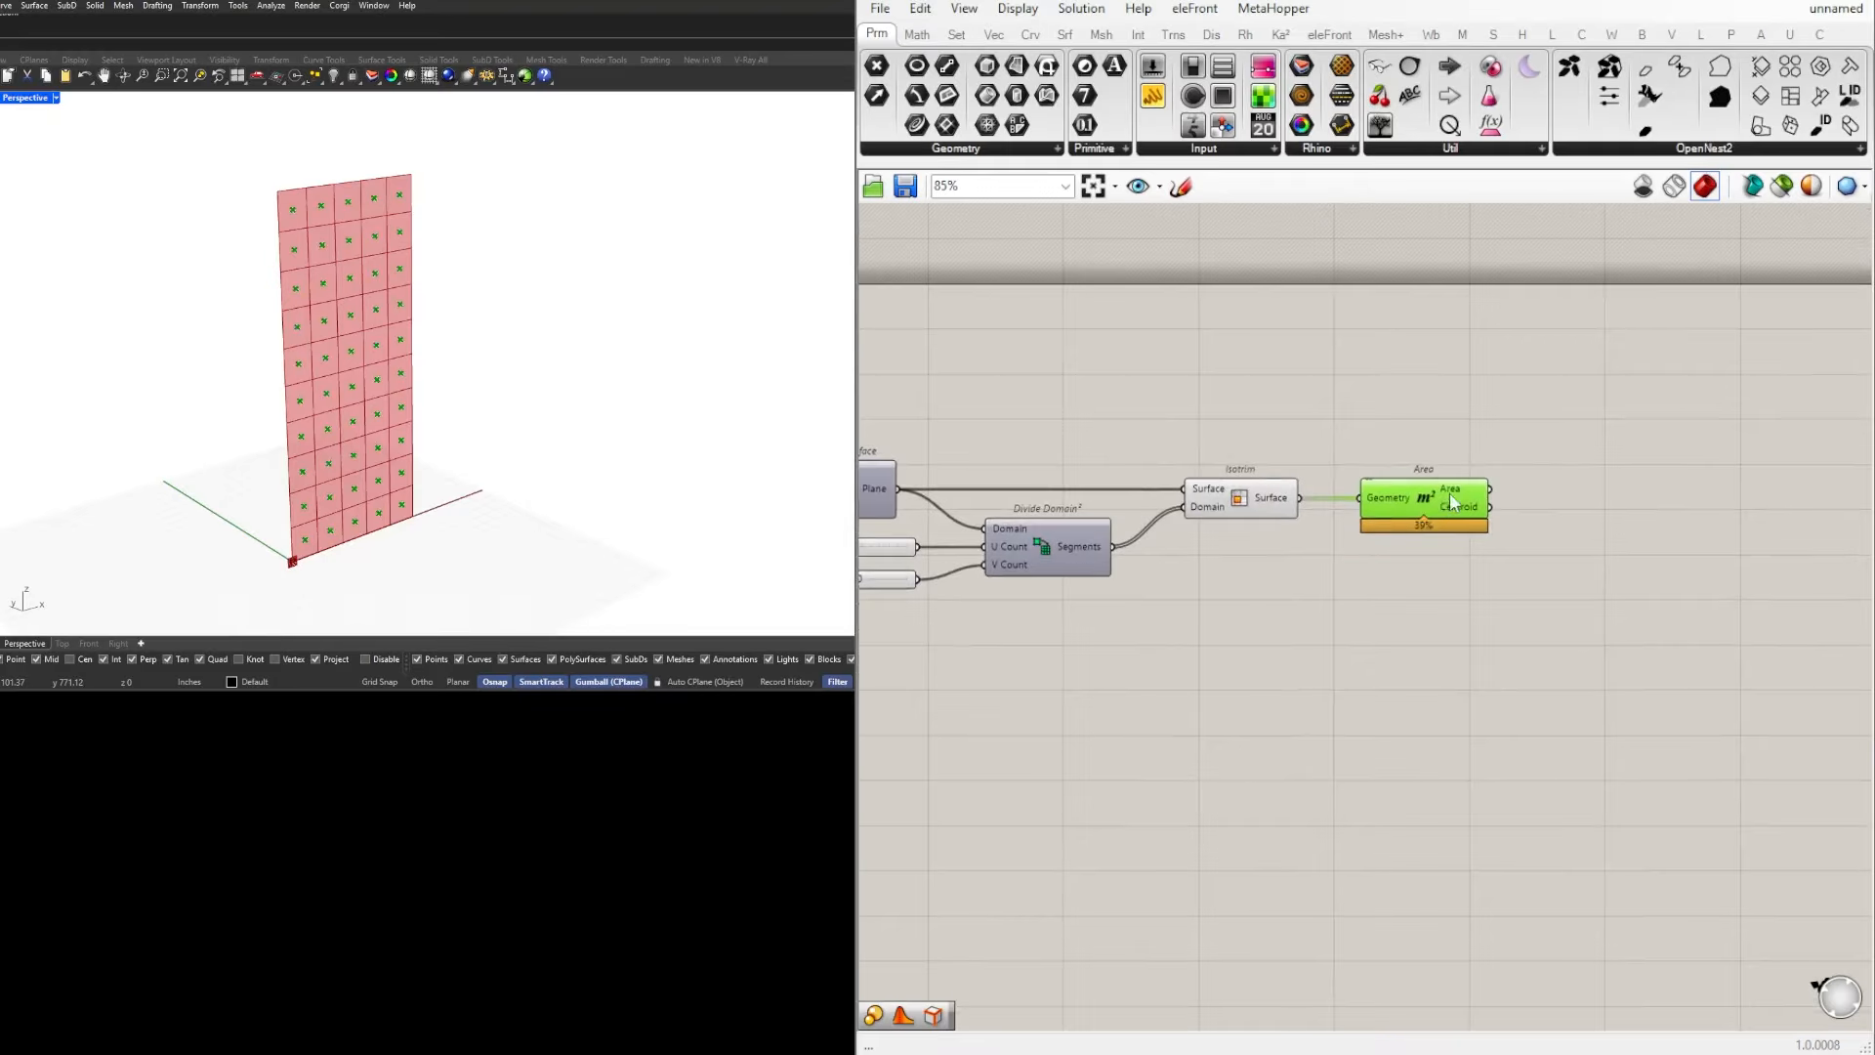
mouse_move(1457, 496)
double_click(1557, 488)
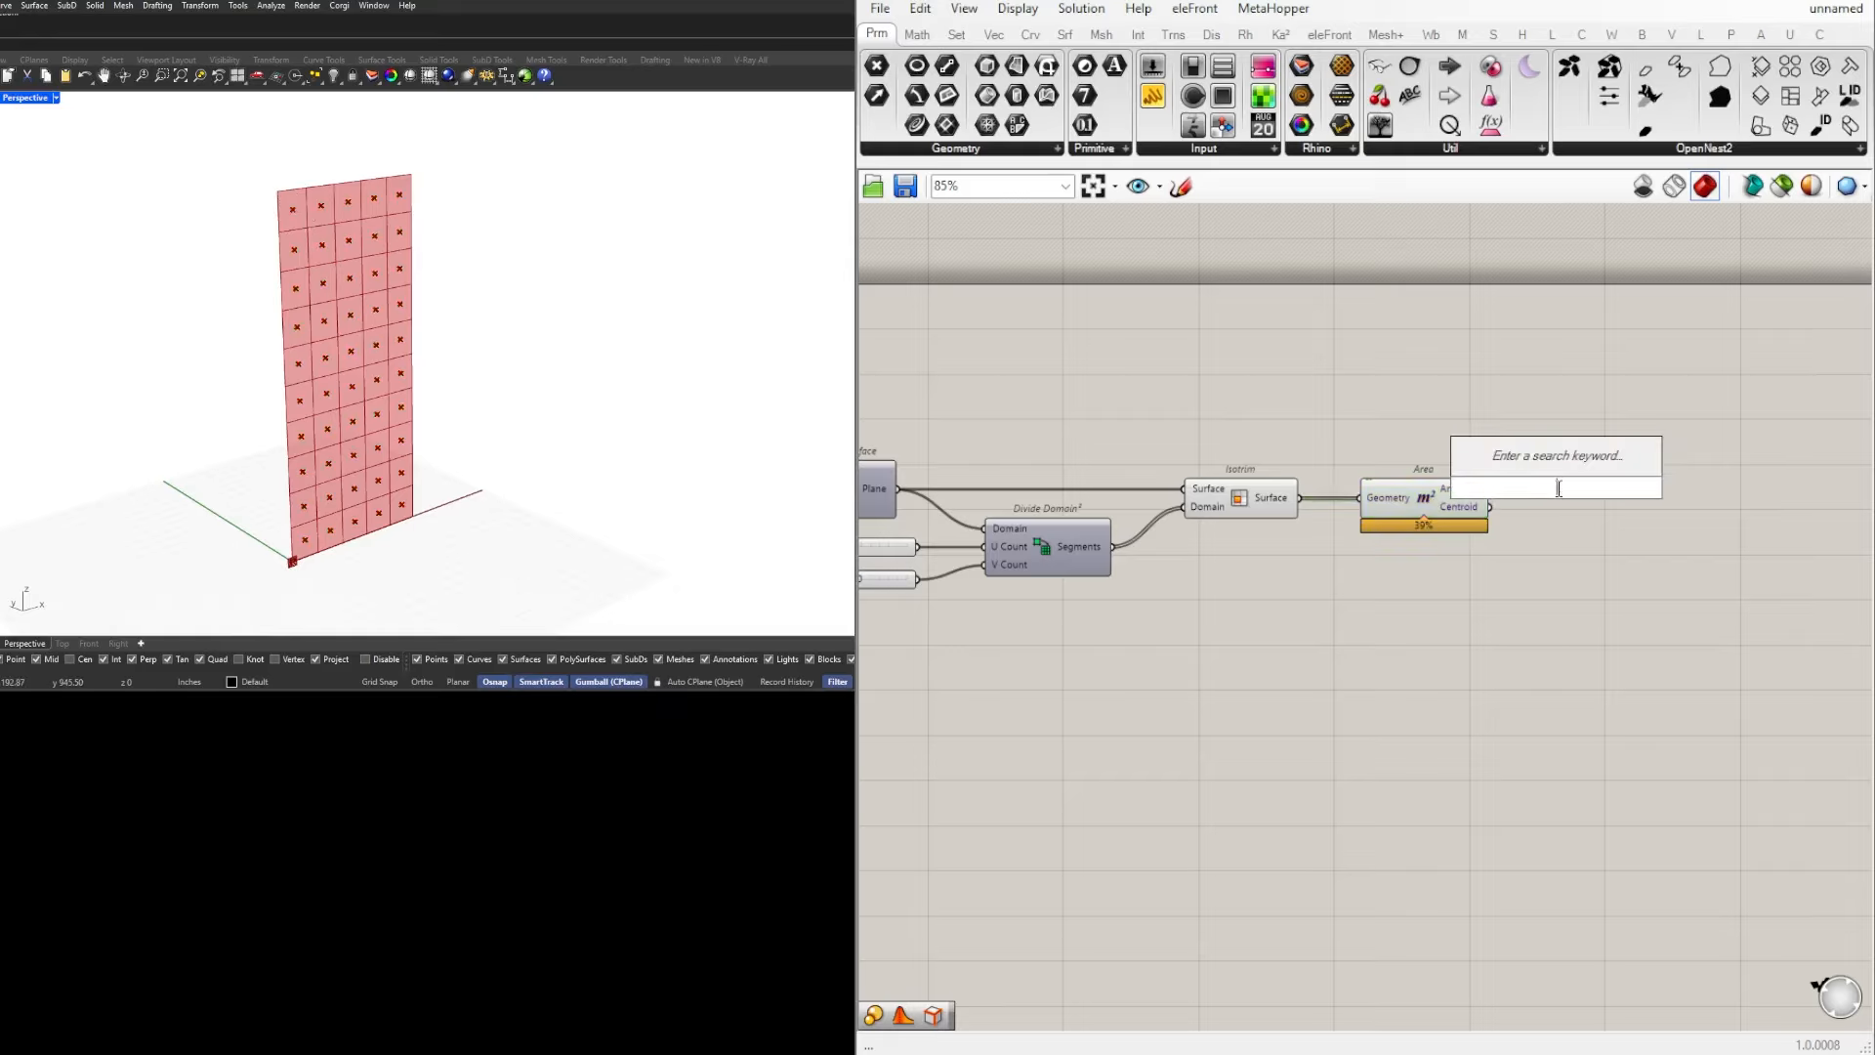
text(panel)
key(Return)
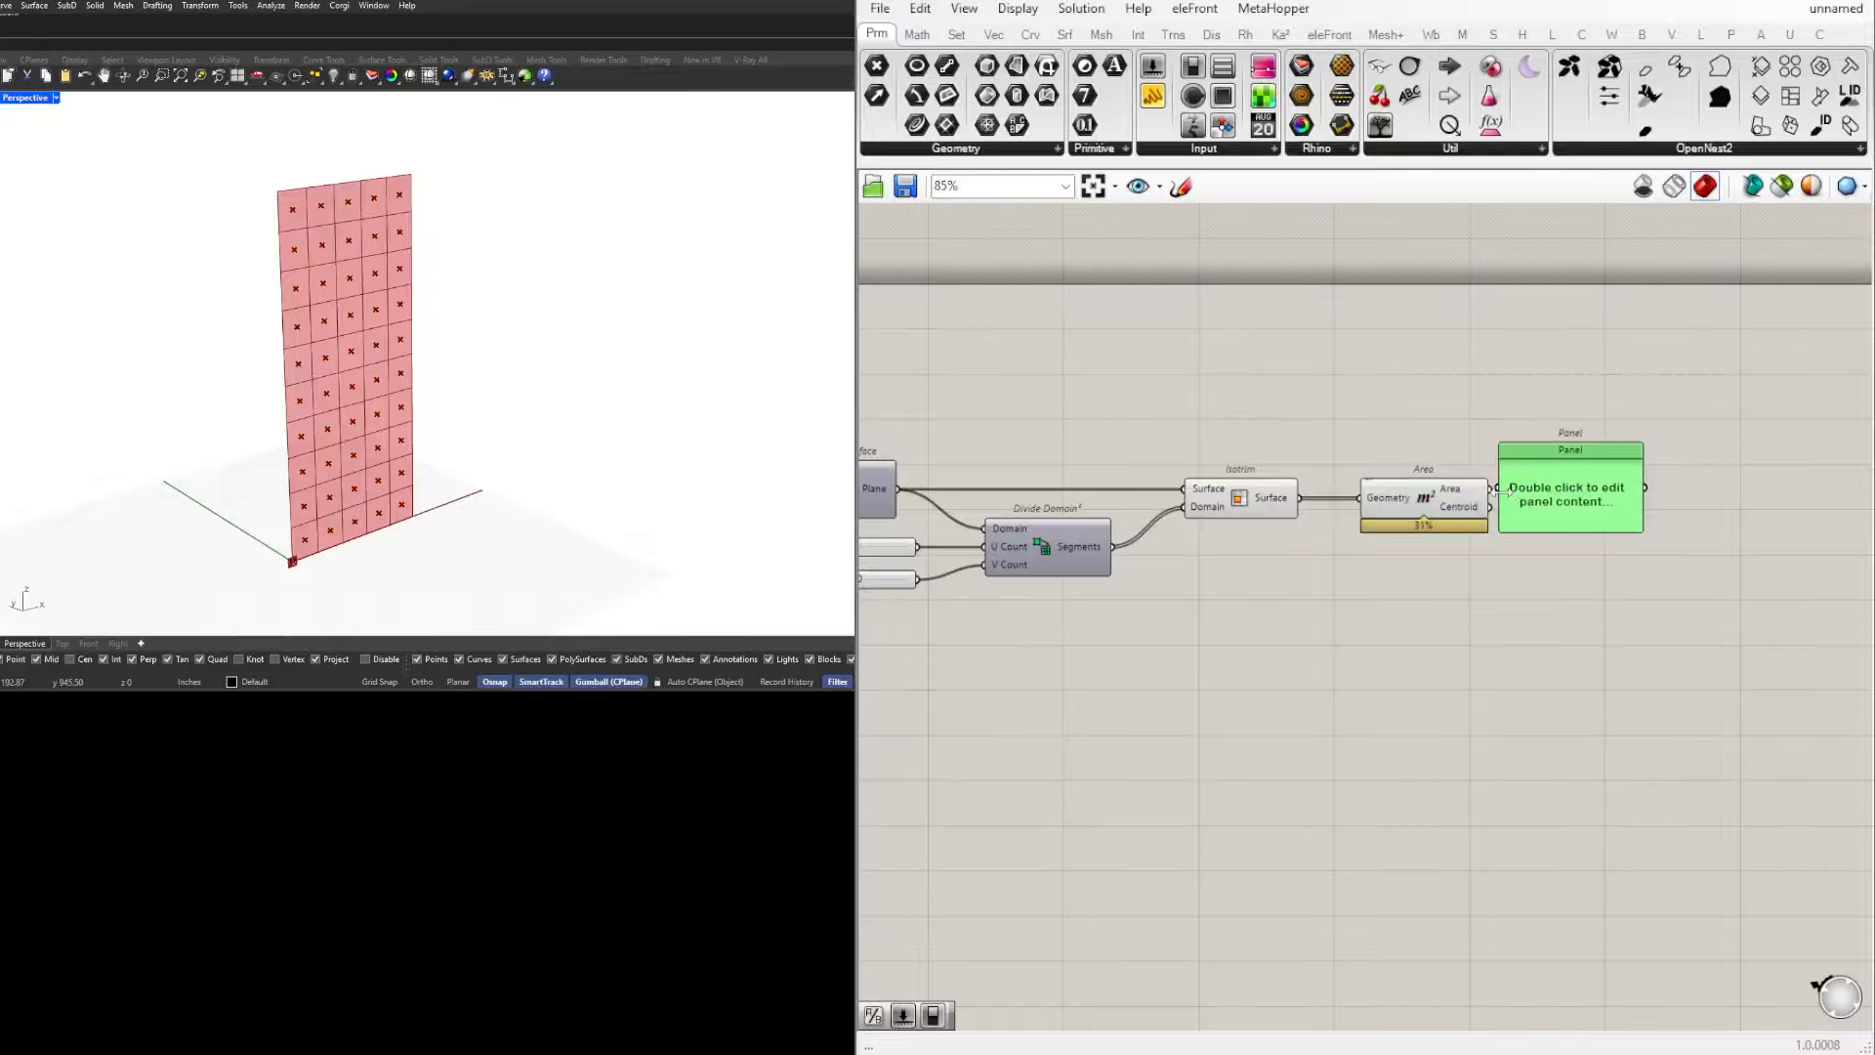
drag(1492, 488, 1626, 702)
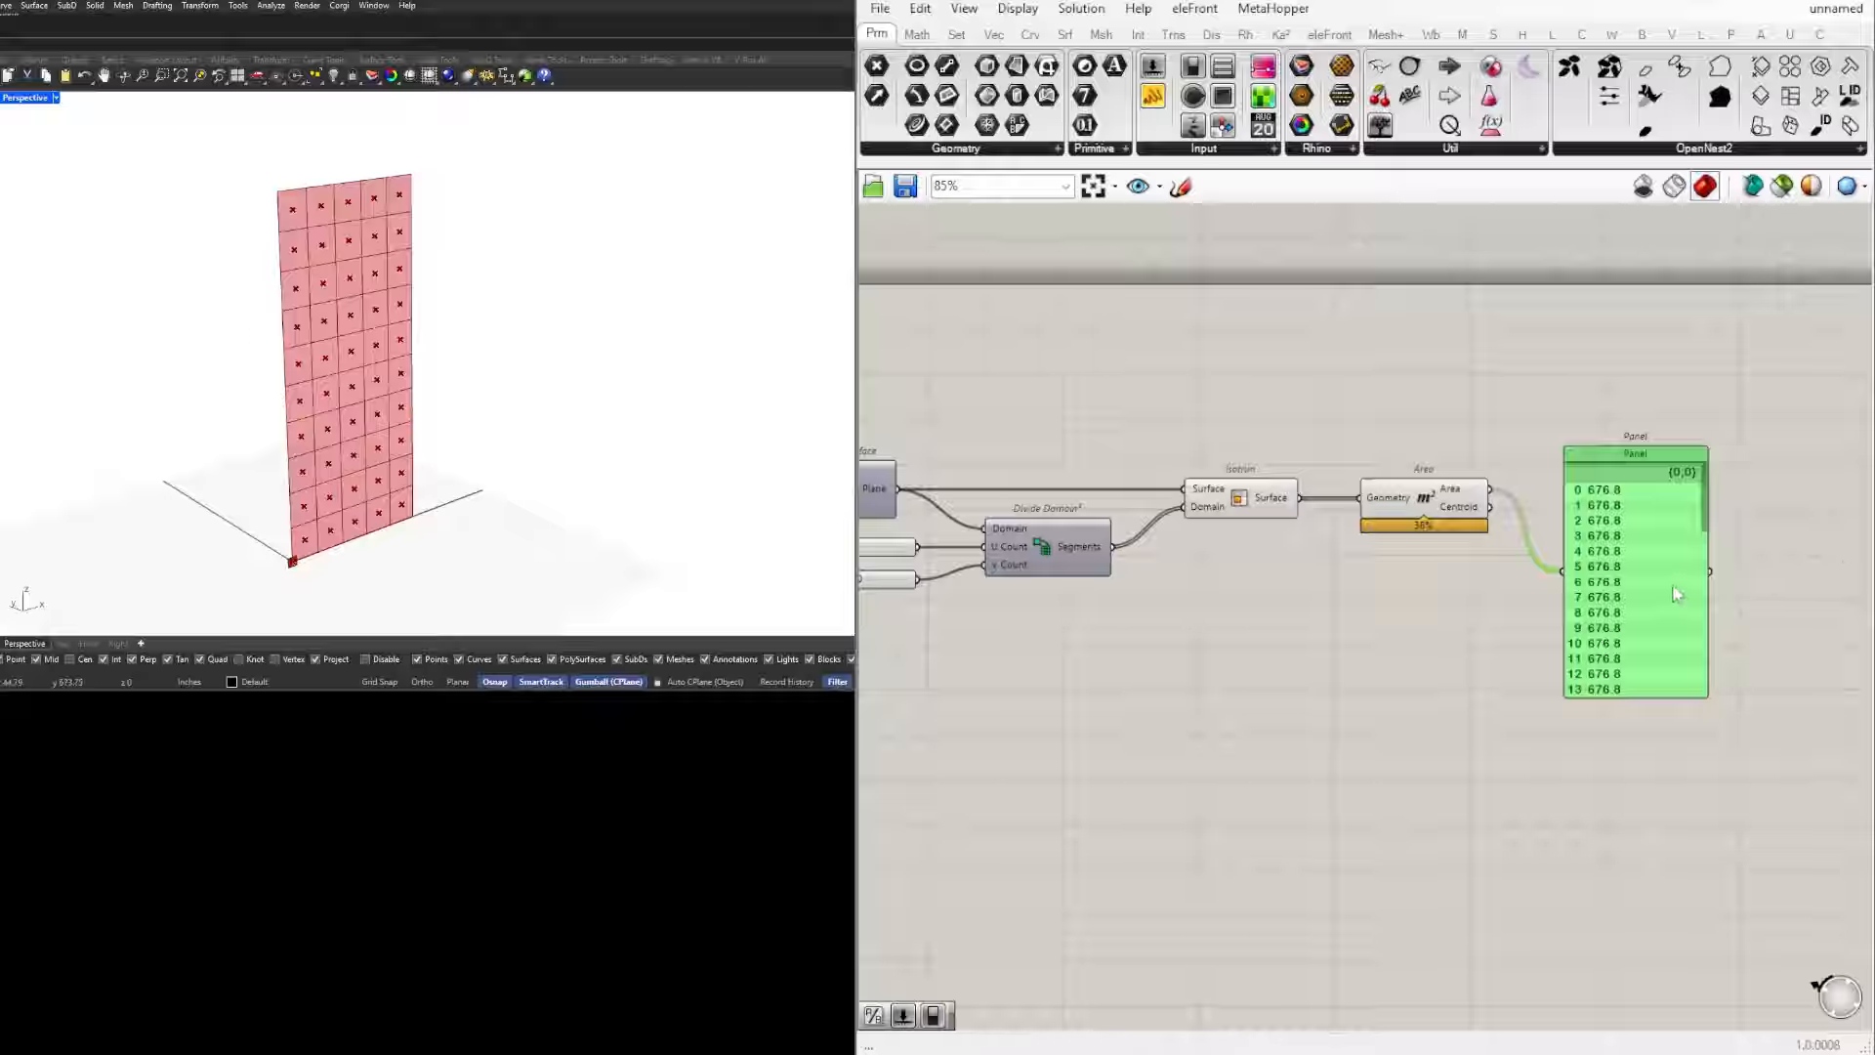
key(Delete)
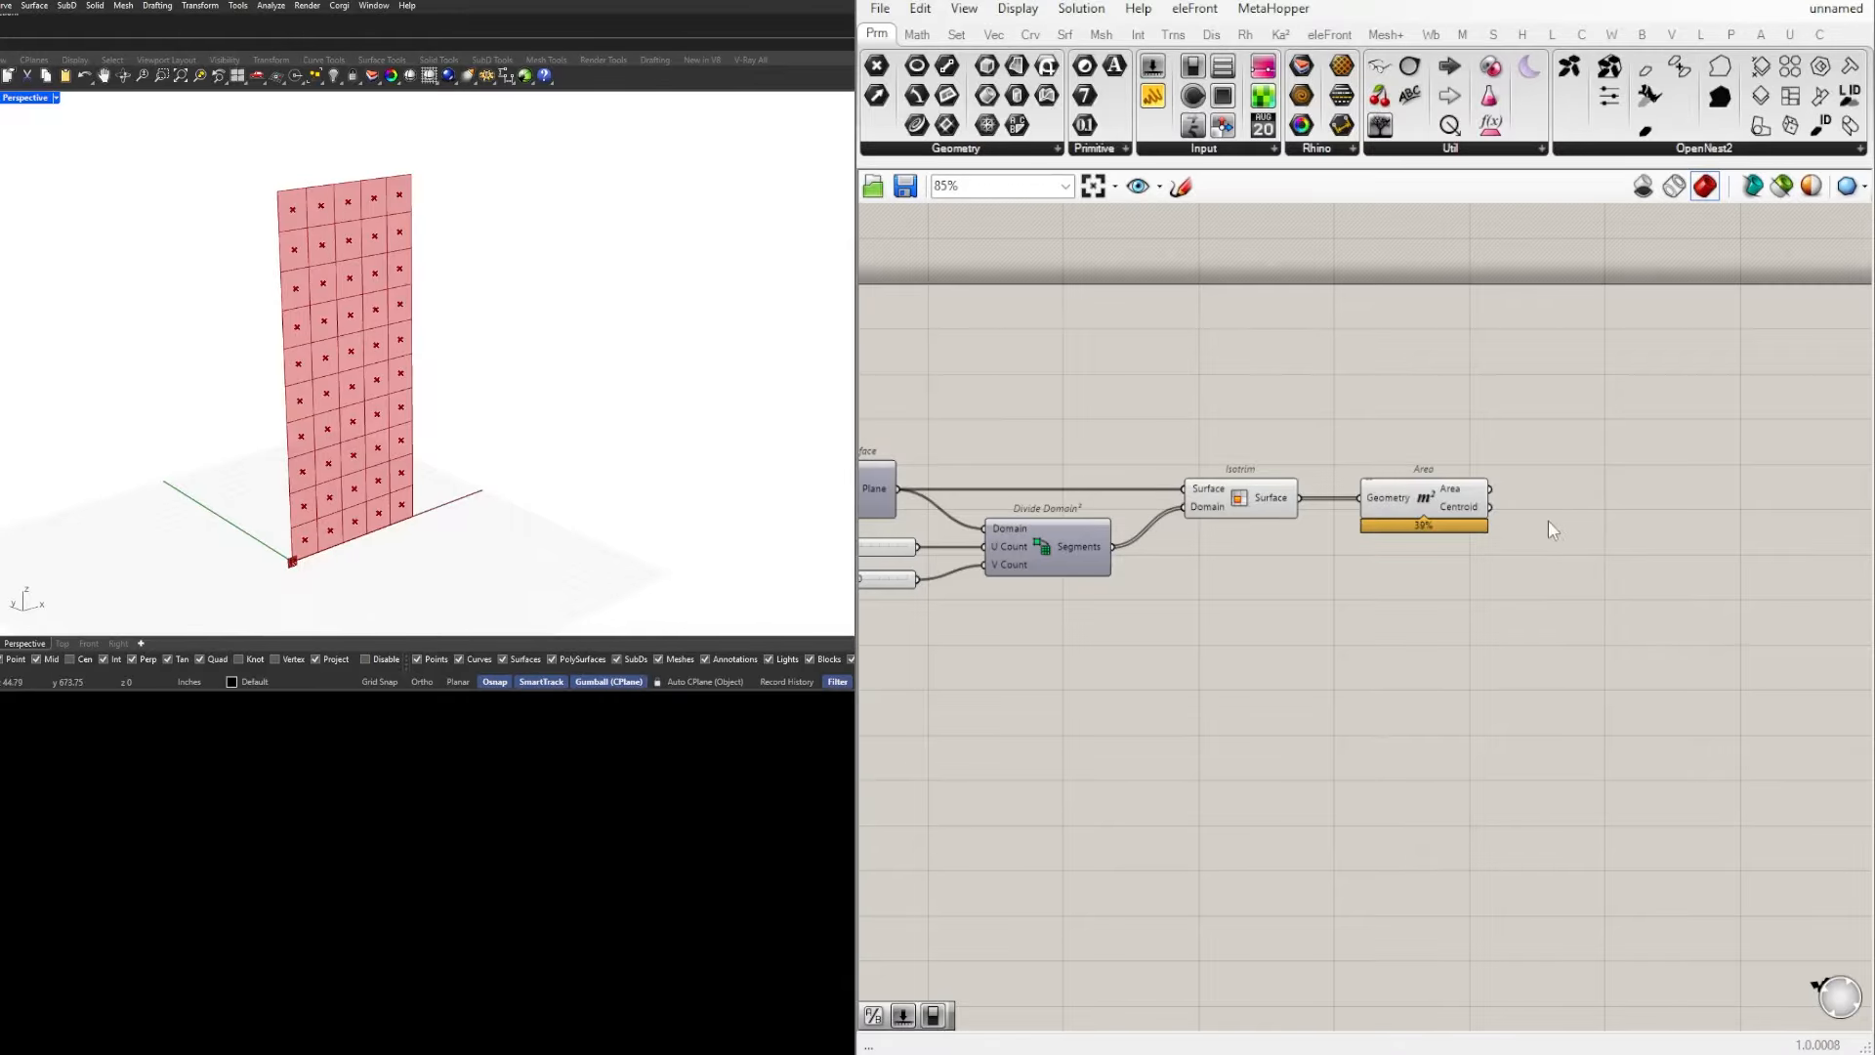
Step: Highlight the Area component and examine the centroid points of the surface cells in the viewport
click(1464, 508)
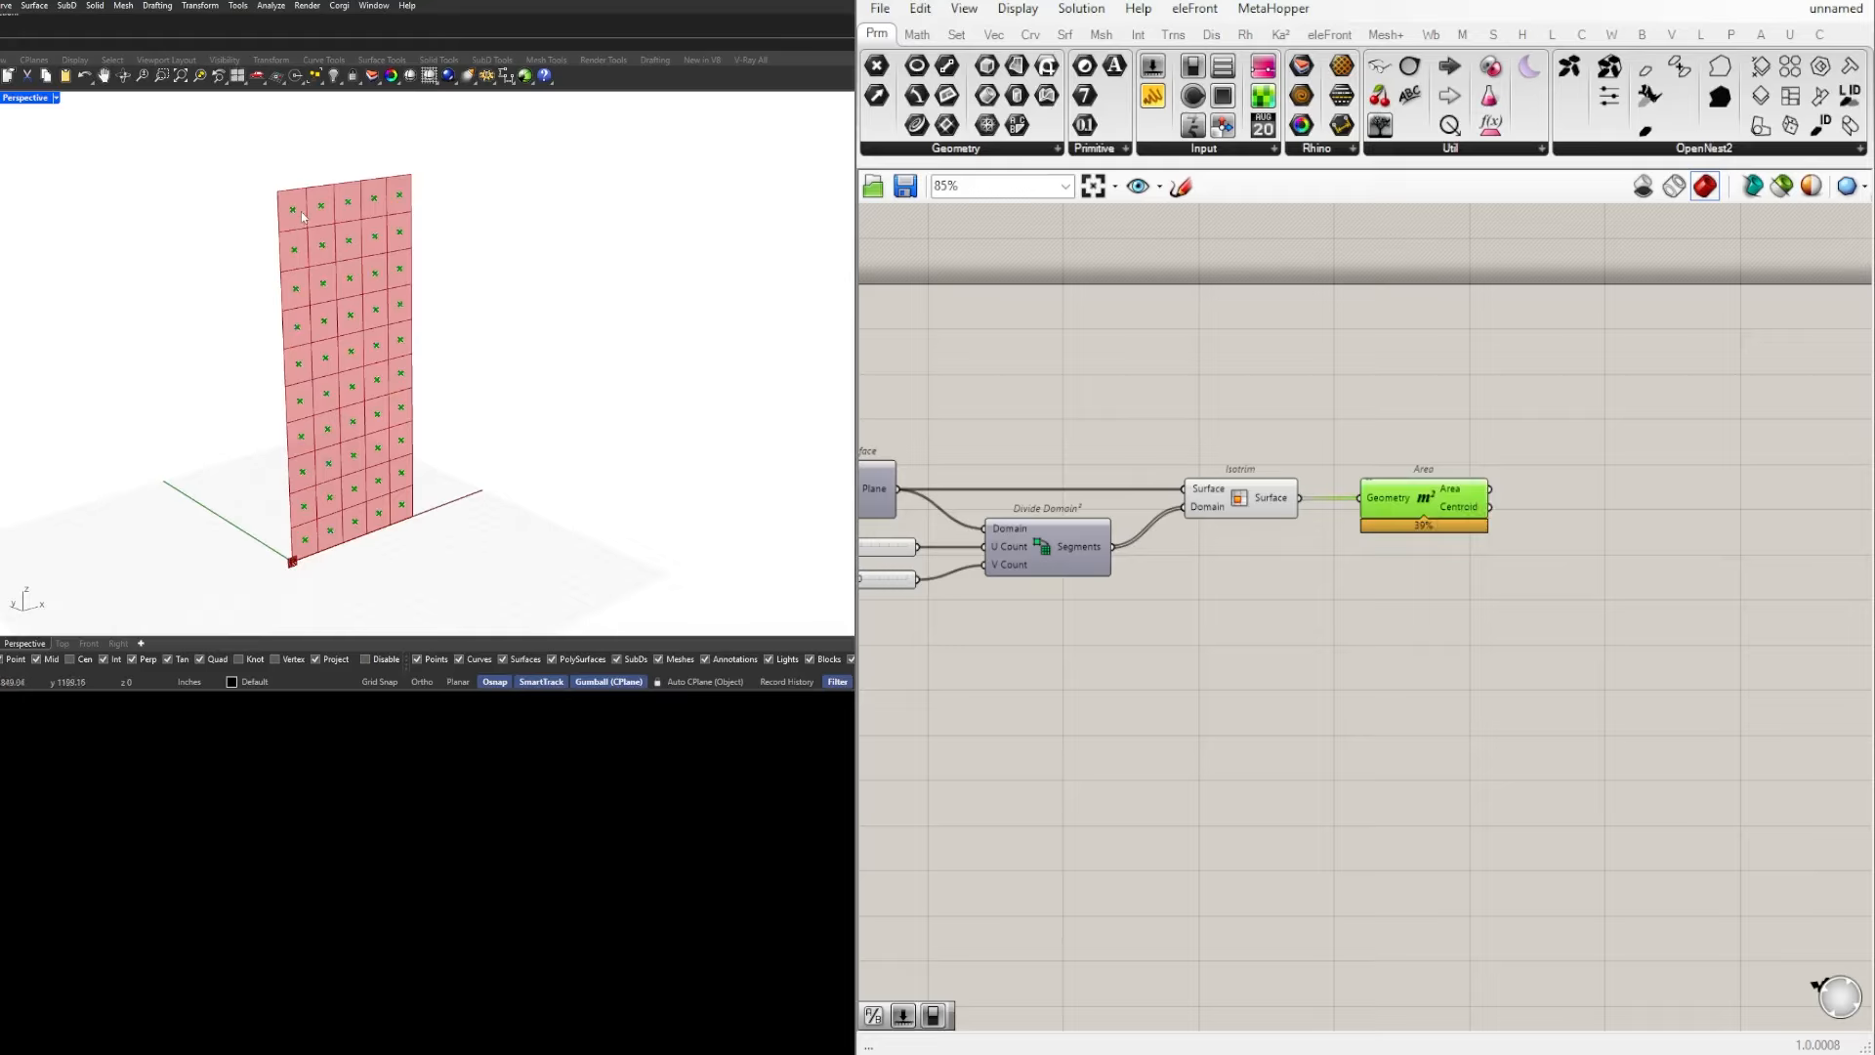
scroll(309, 194, up, 3)
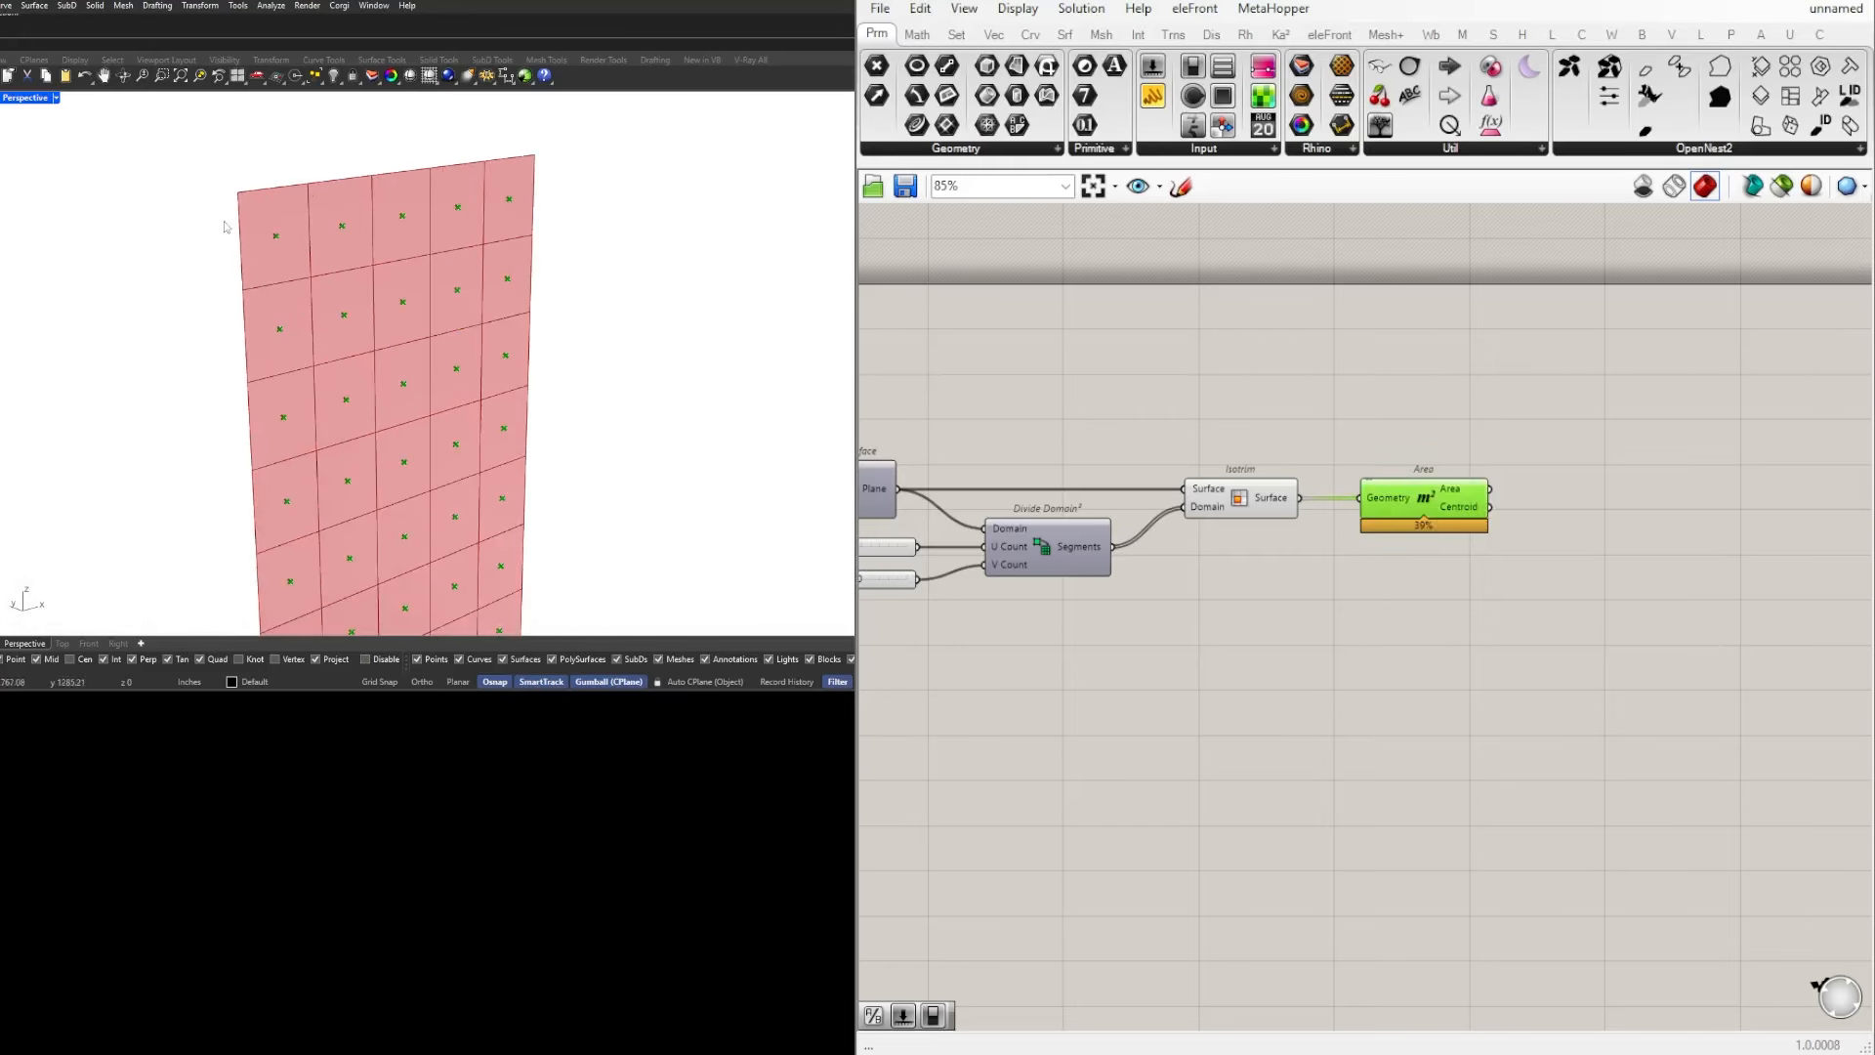
scroll(1460, 500, down, 4)
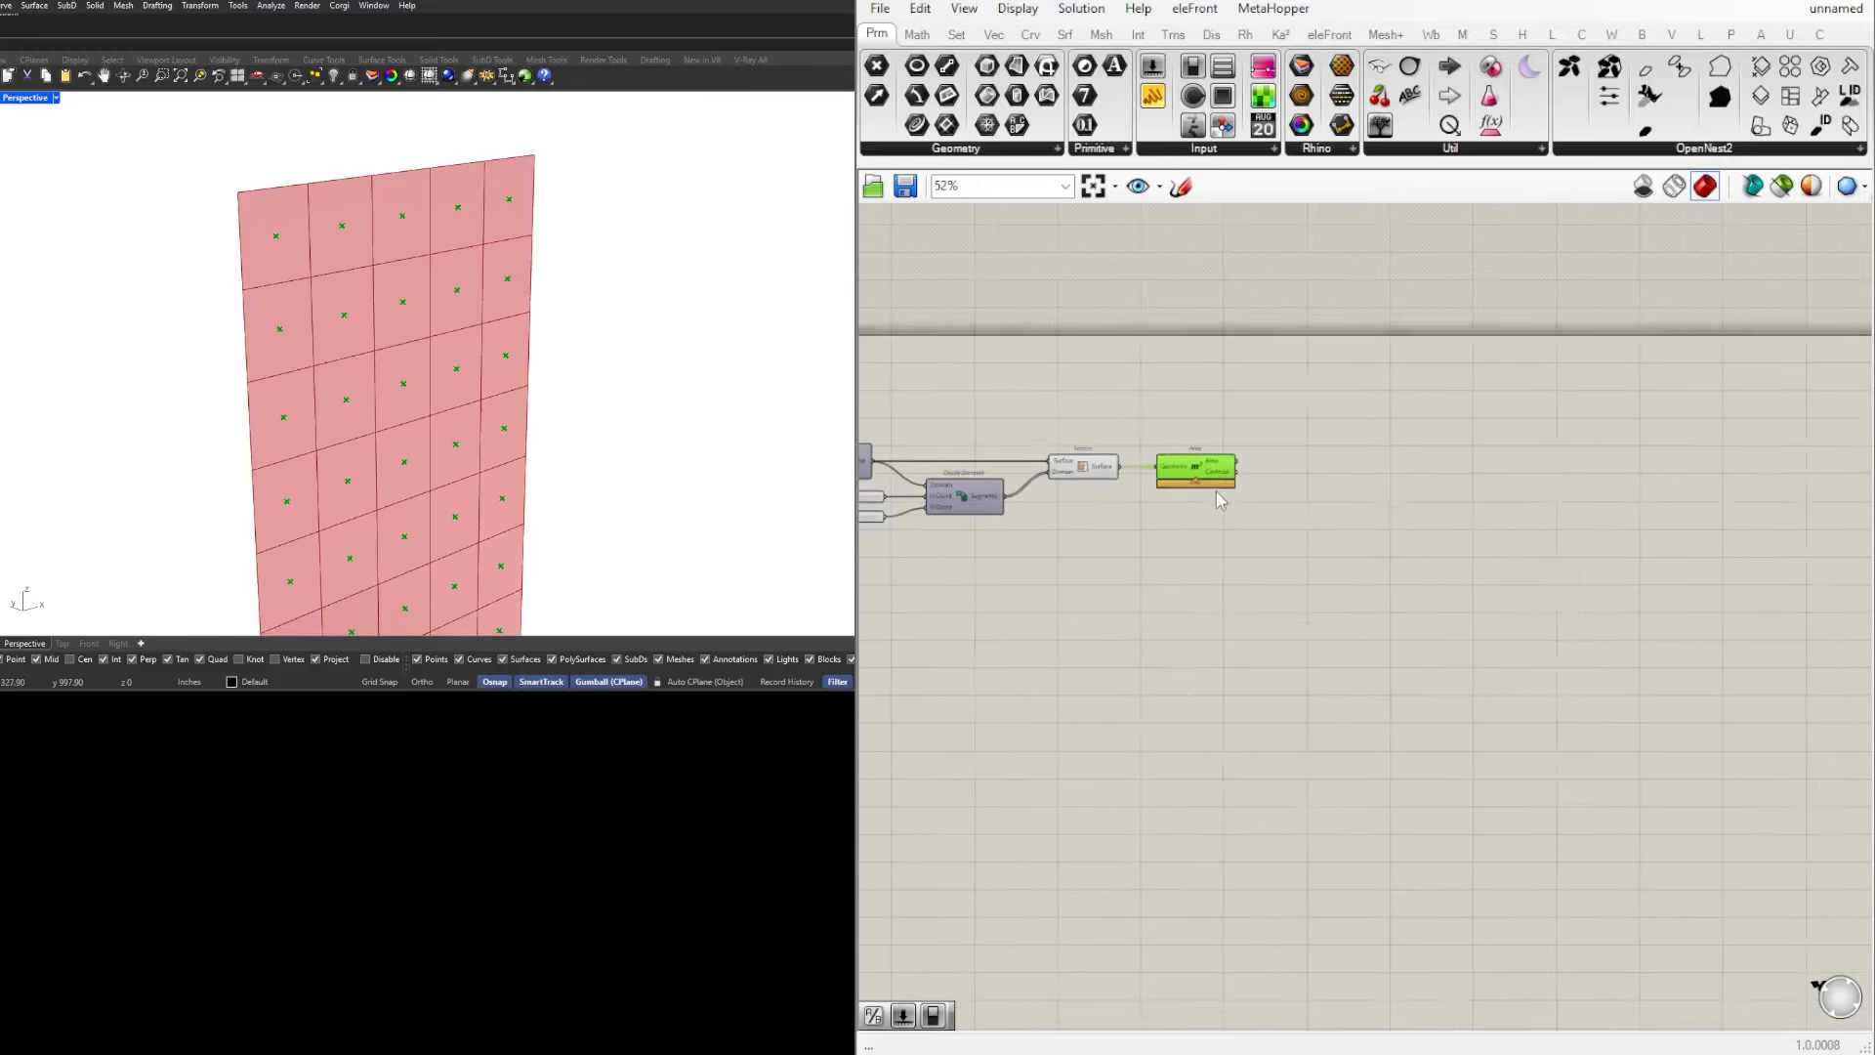
Step: Examine the grid cells and their centroid points on the divided surface from several distances and angles
right_drag(1456, 447, 1513, 424)
scroll(1608, 457, down, 1)
scroll(1608, 457, up, 1)
click(1538, 456)
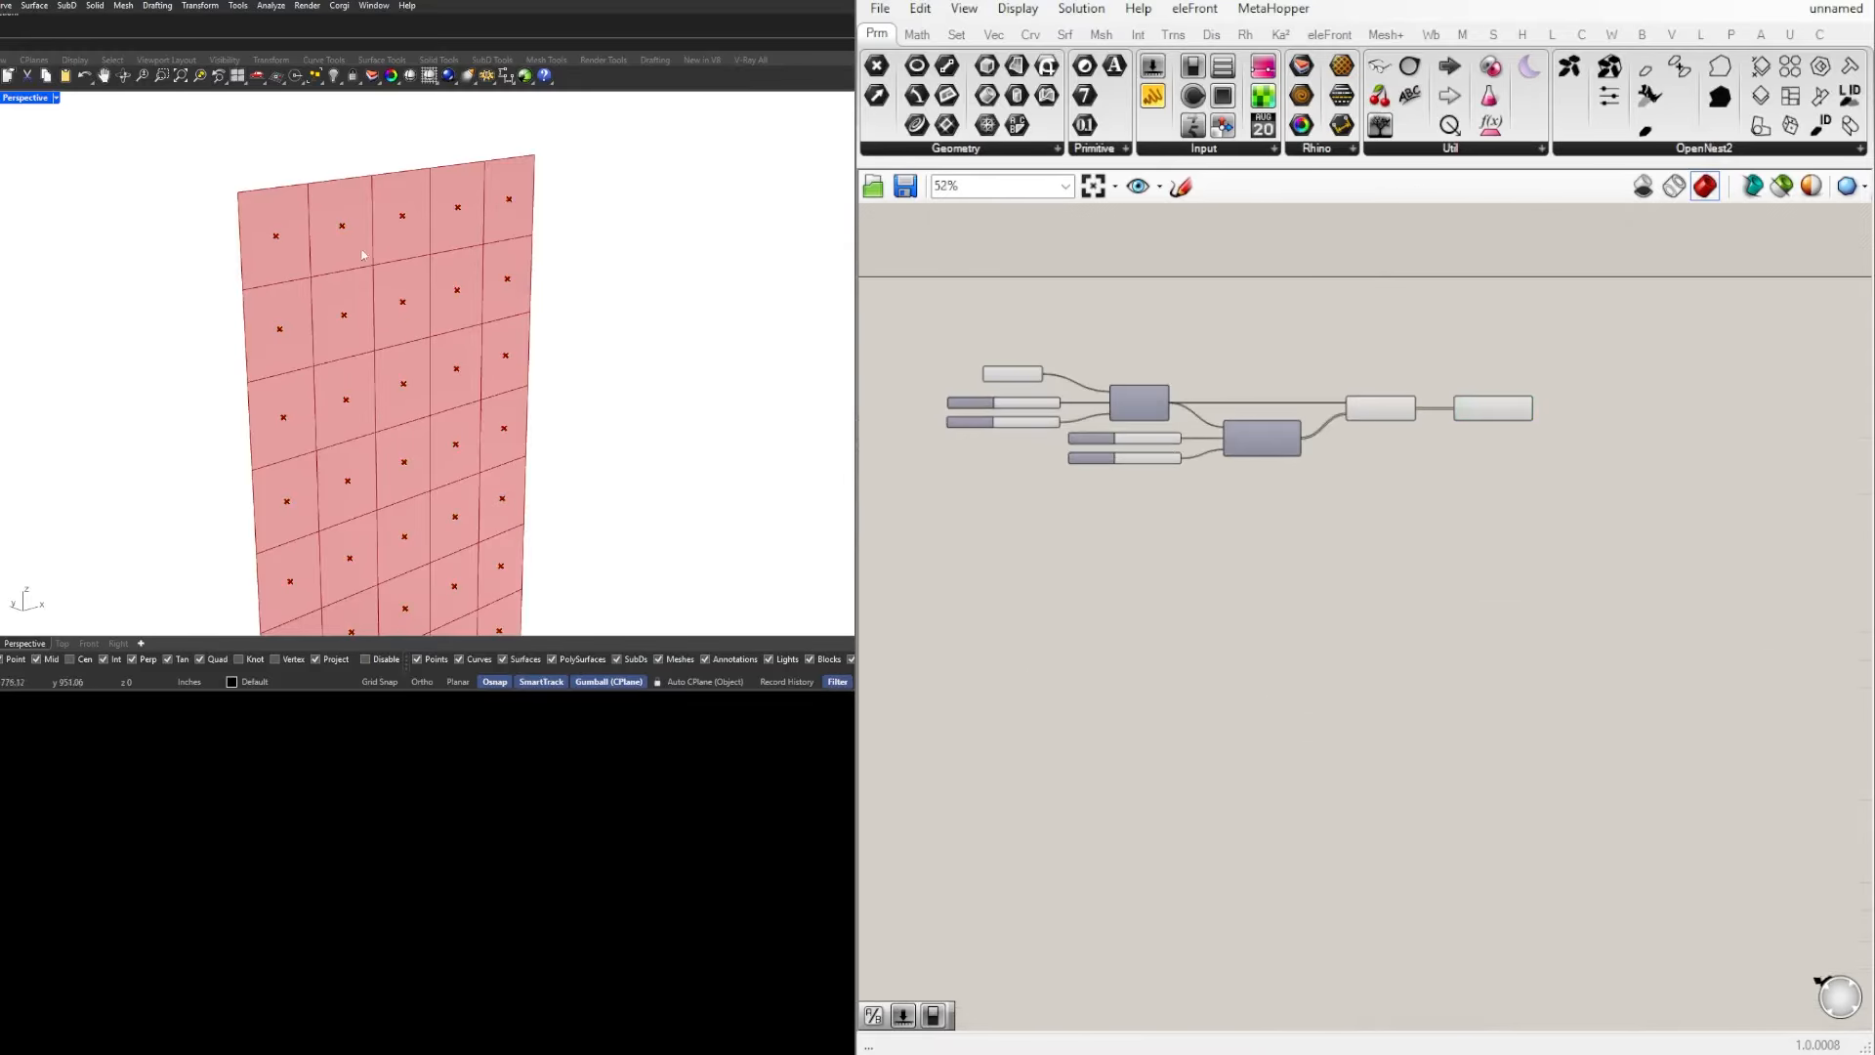
scroll(361, 256, down, 3)
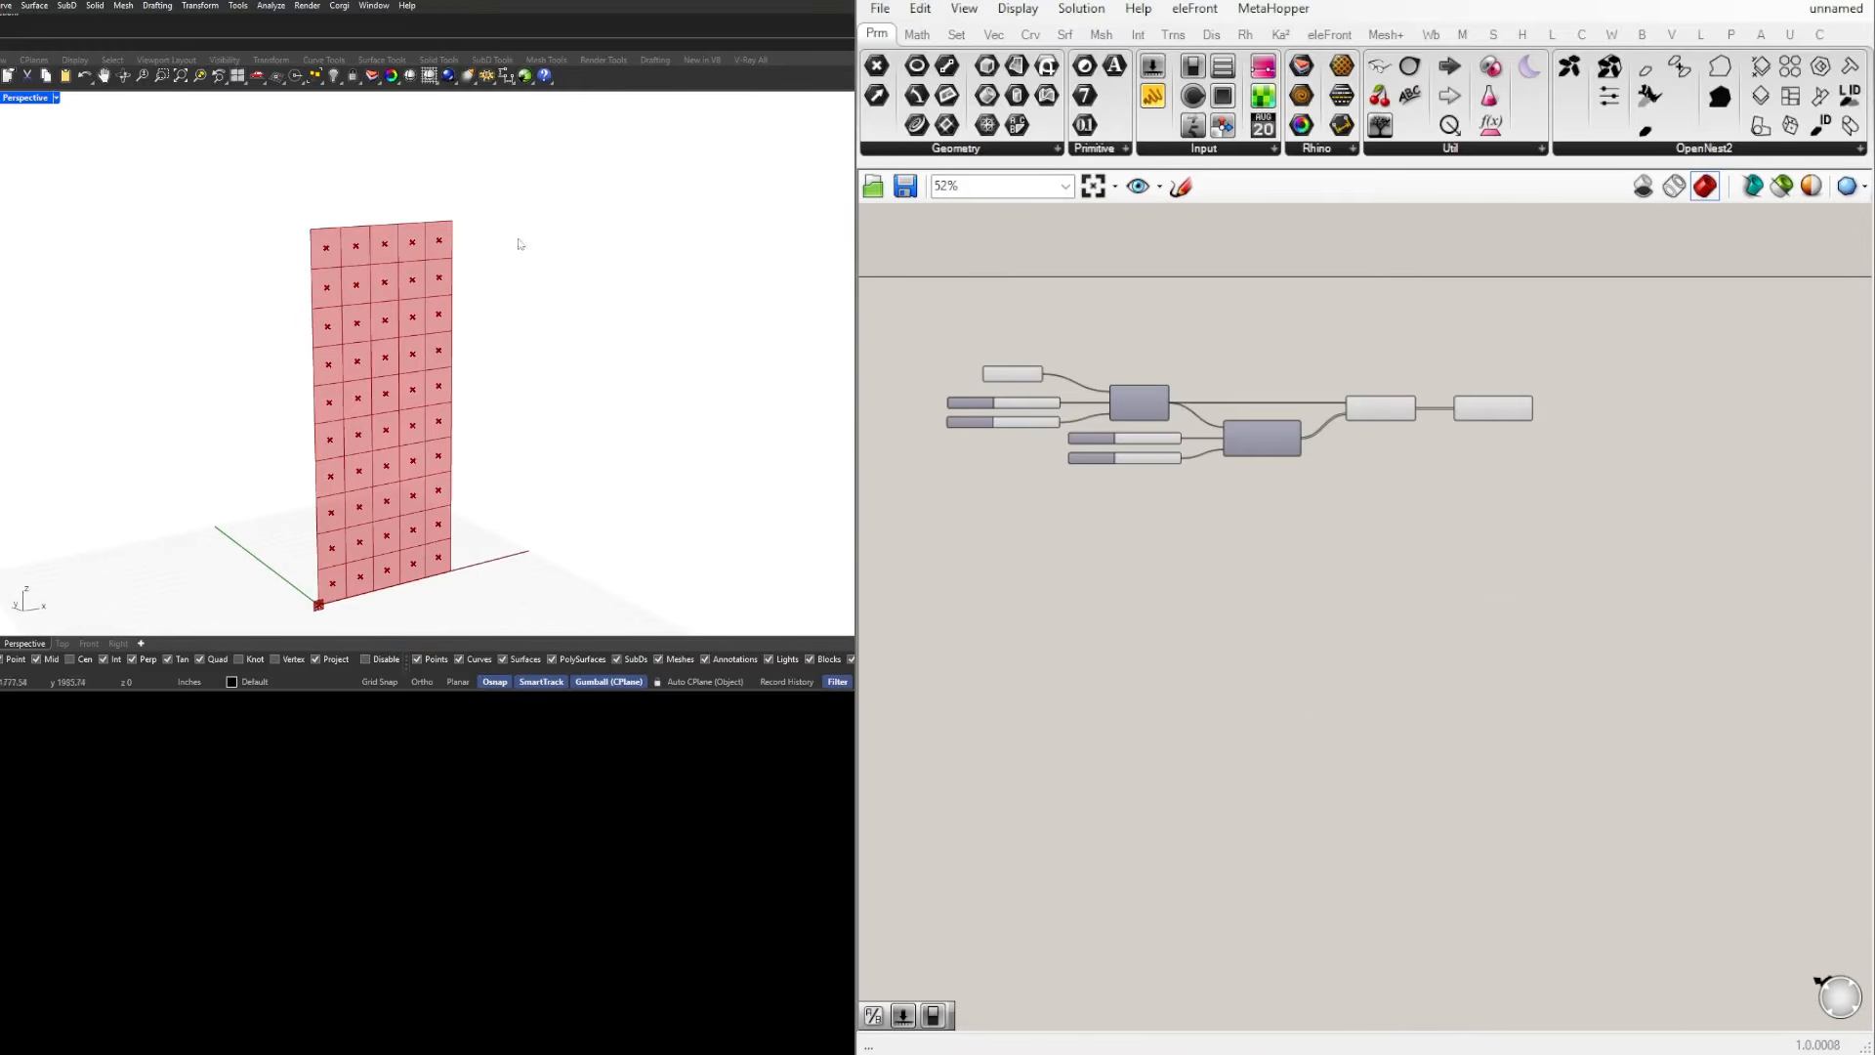
scroll(371, 229, up, 3)
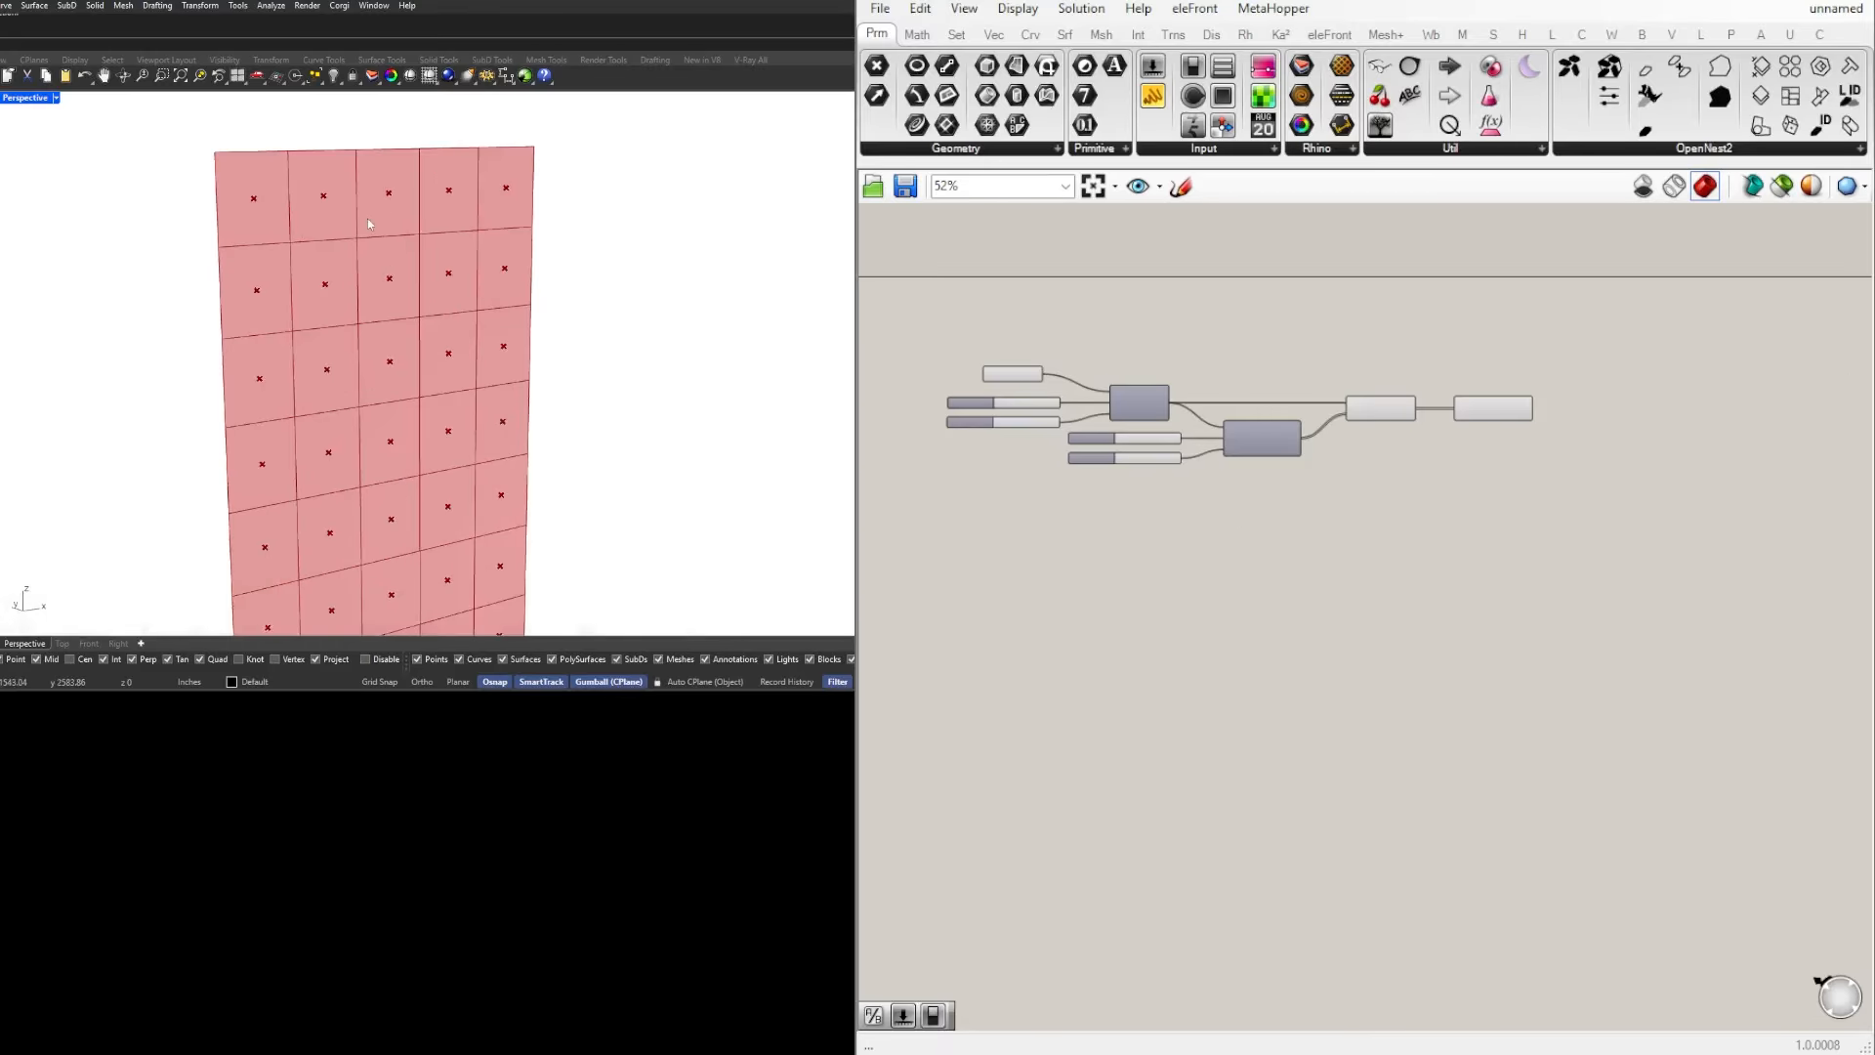
scroll(432, 223, down, 2)
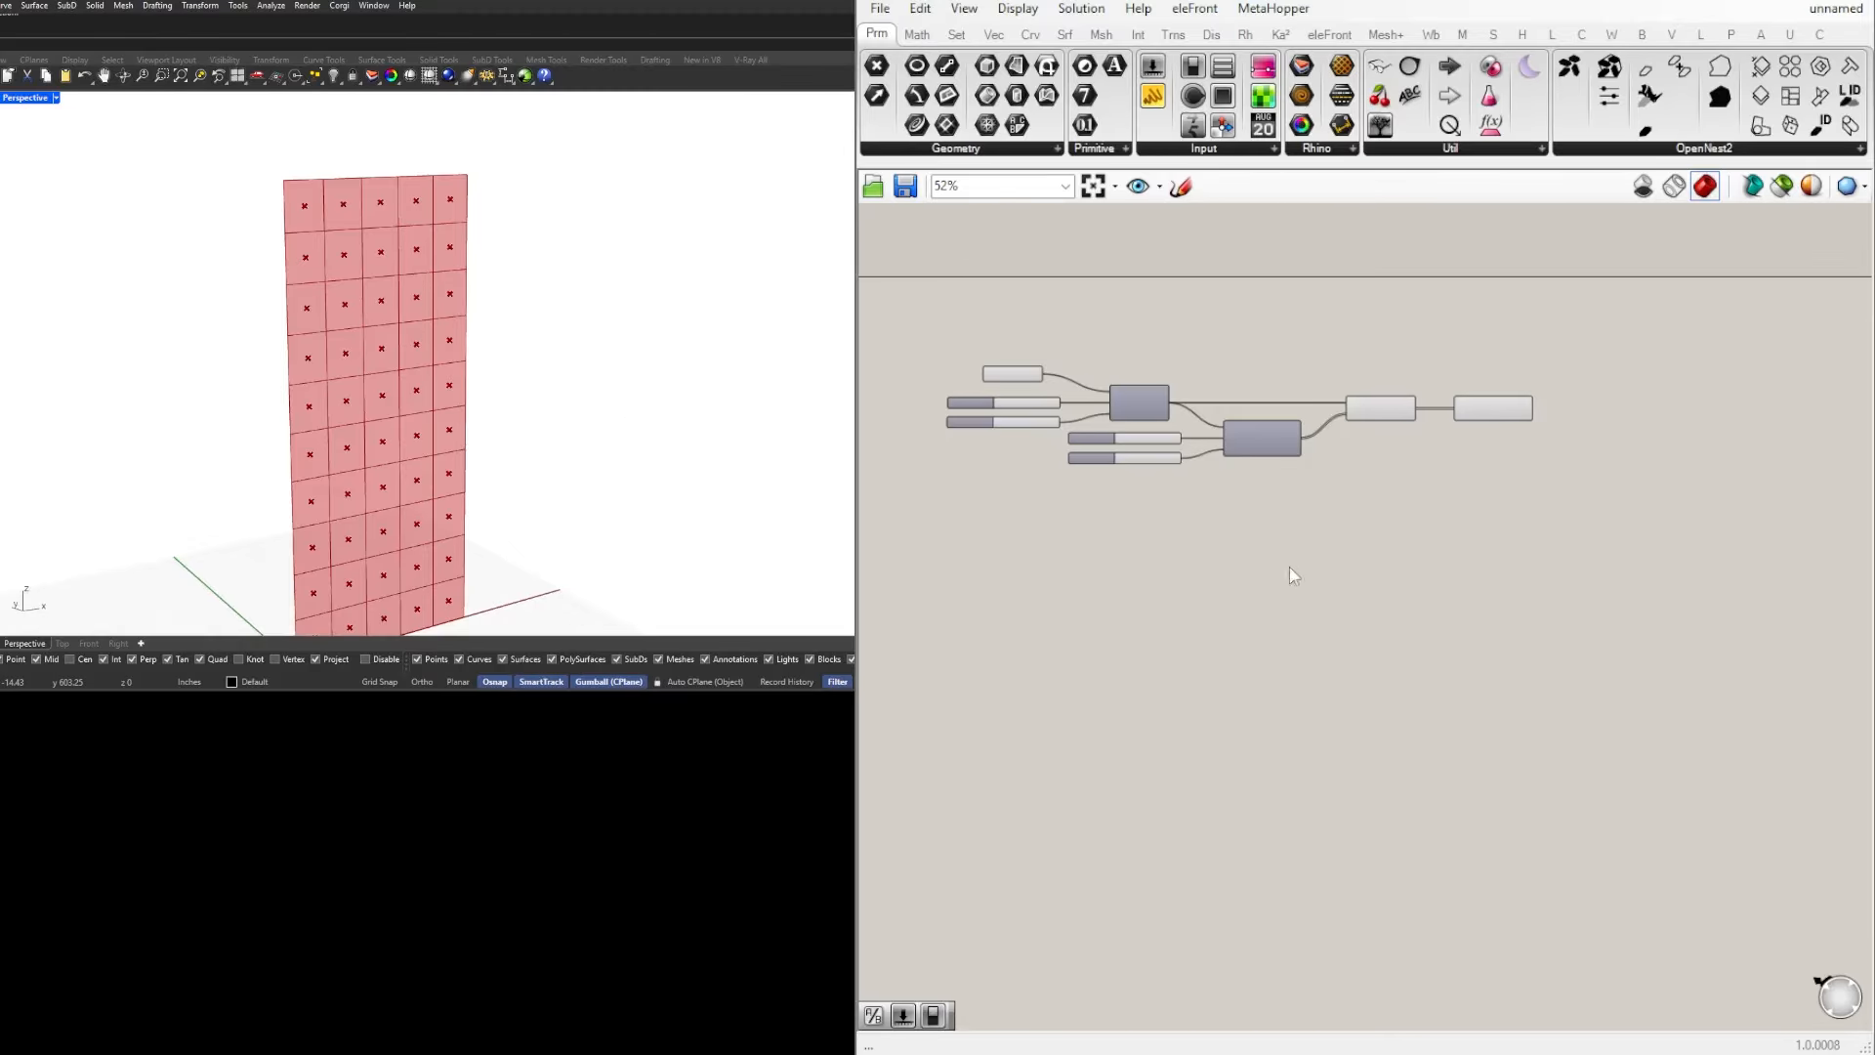
scroll(1290, 567, up, 2)
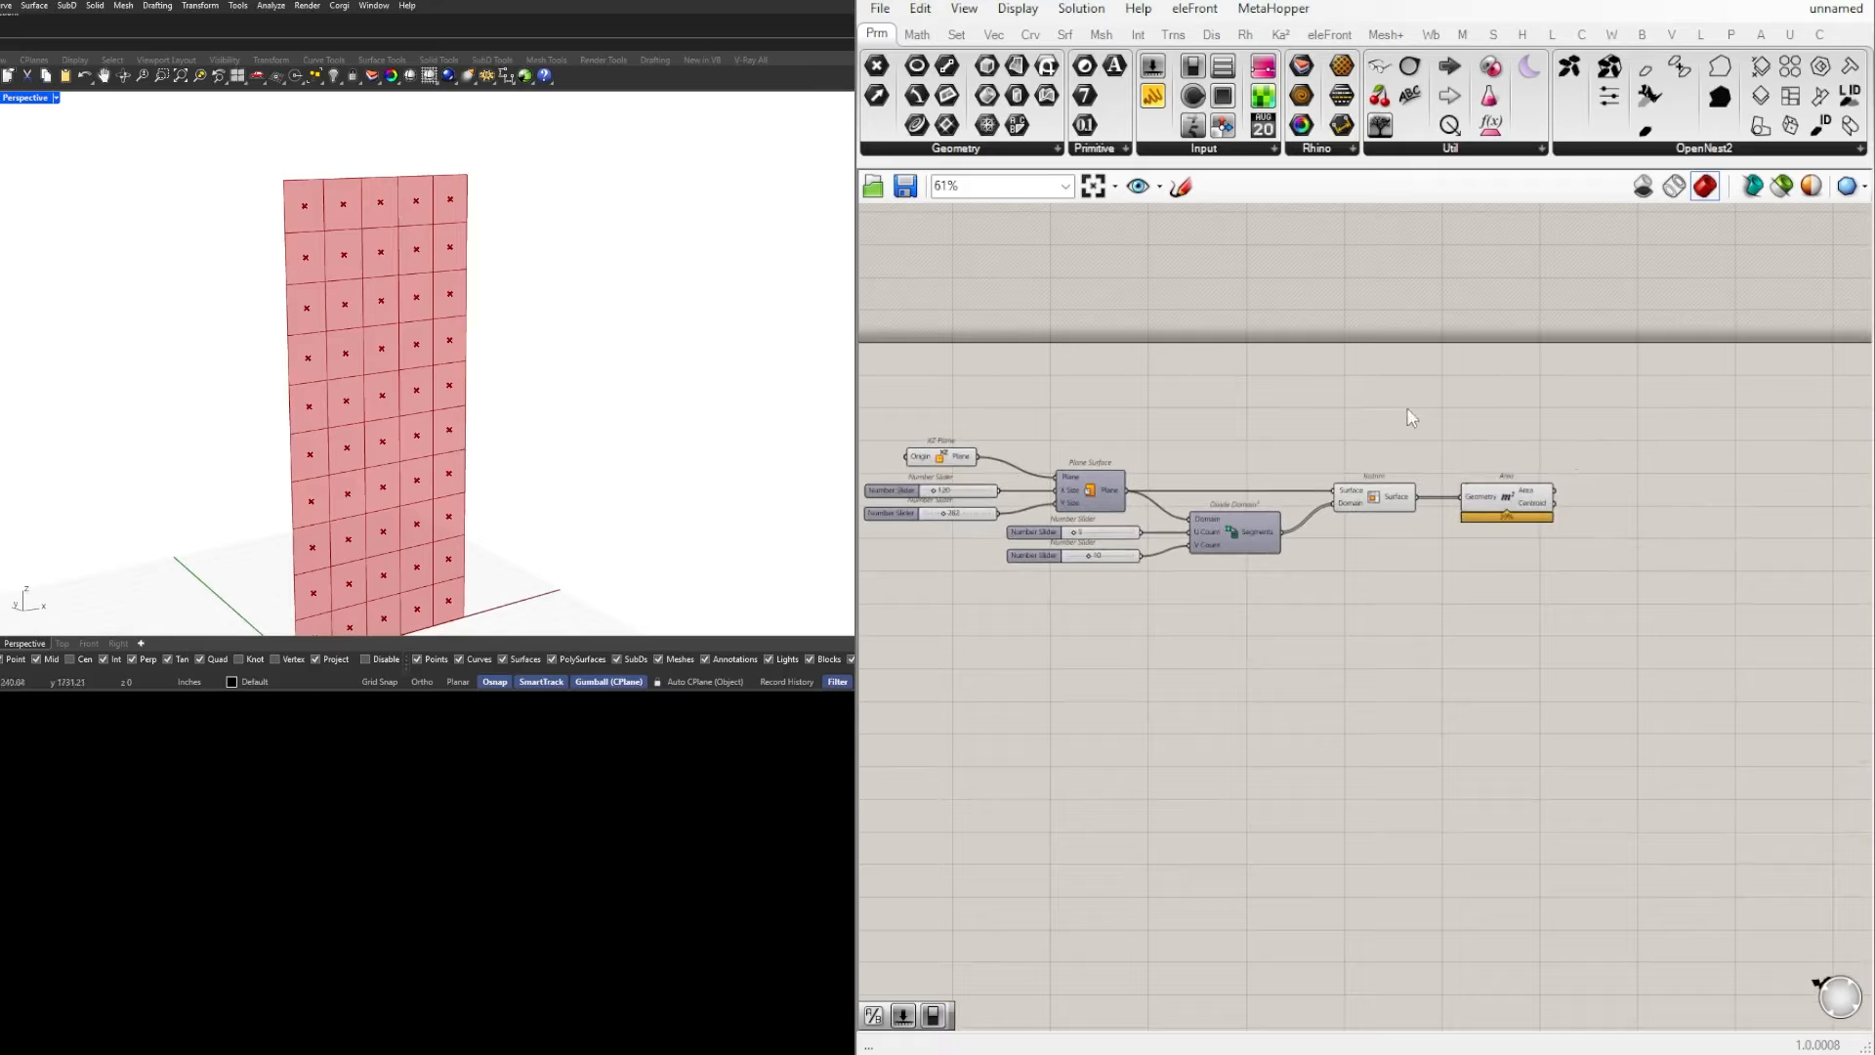
Step: Highlight the Area and Isotrim components in turn to compare the centroids with the surface cells in the viewport
double_click(1413, 418)
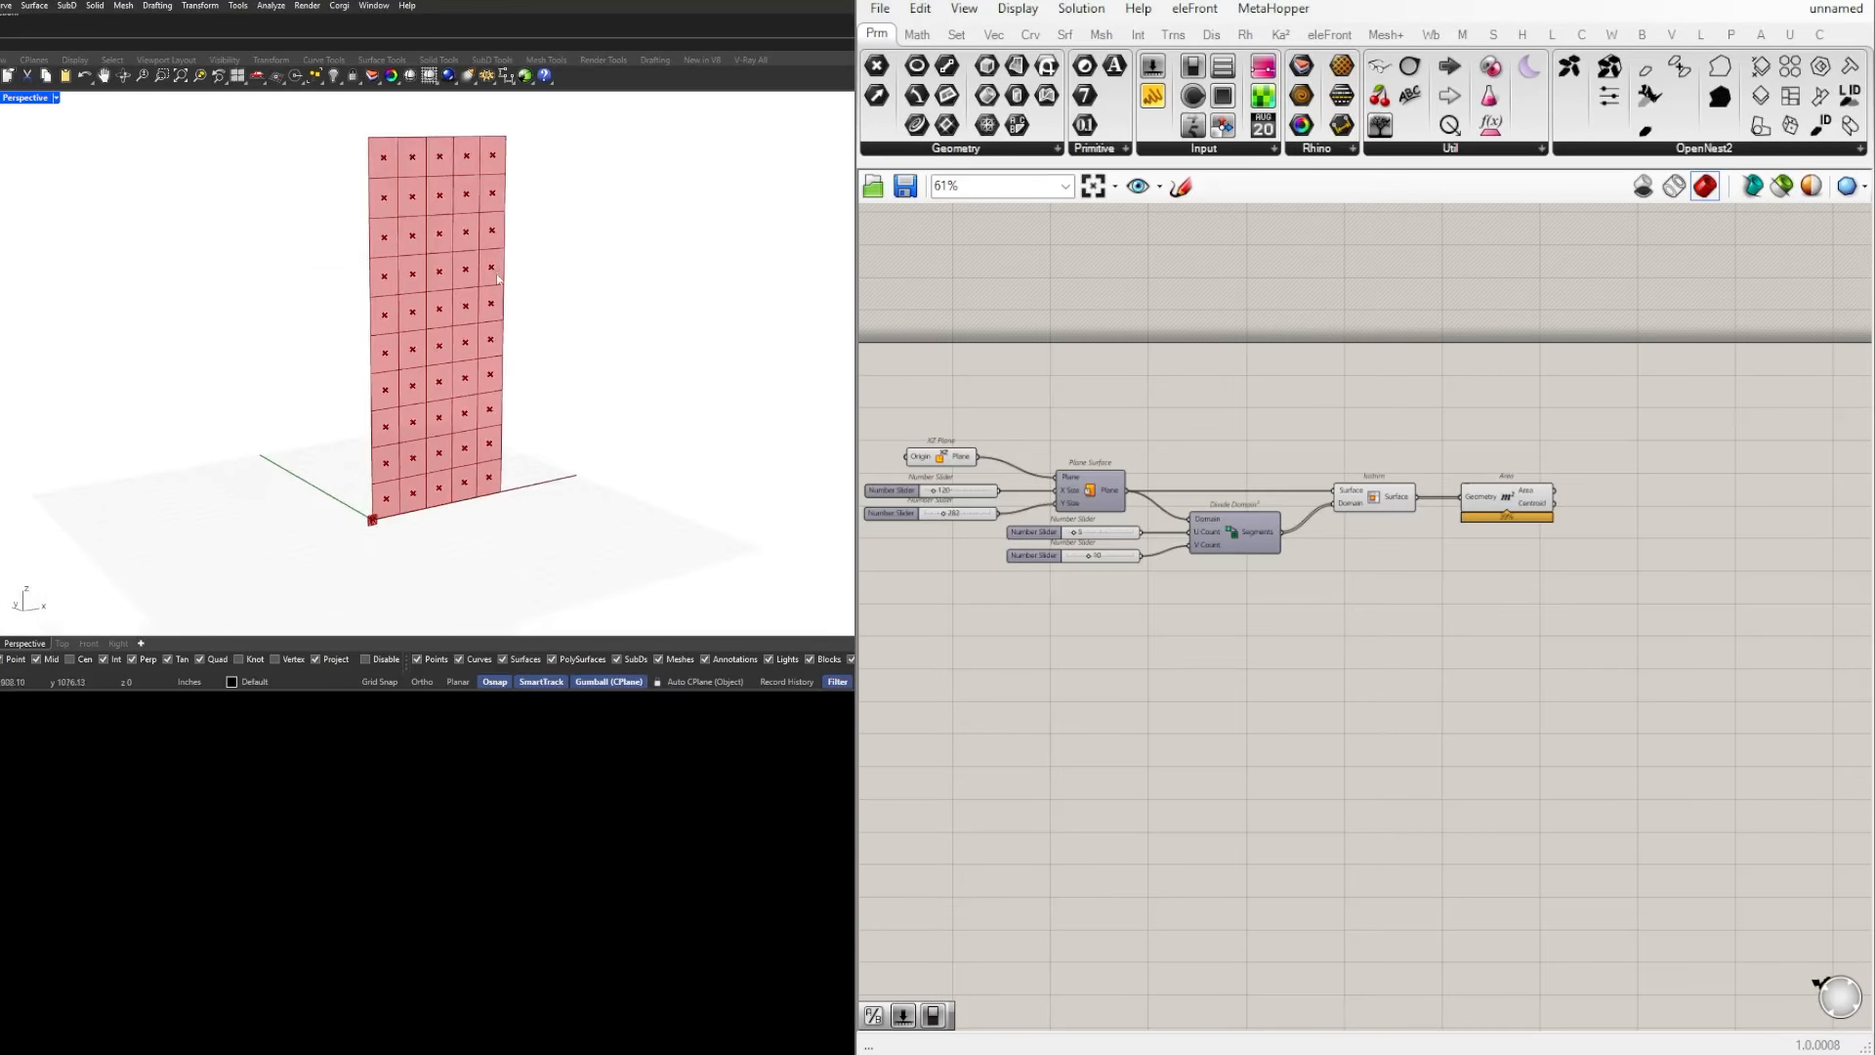
right_drag(498, 279, 528, 292)
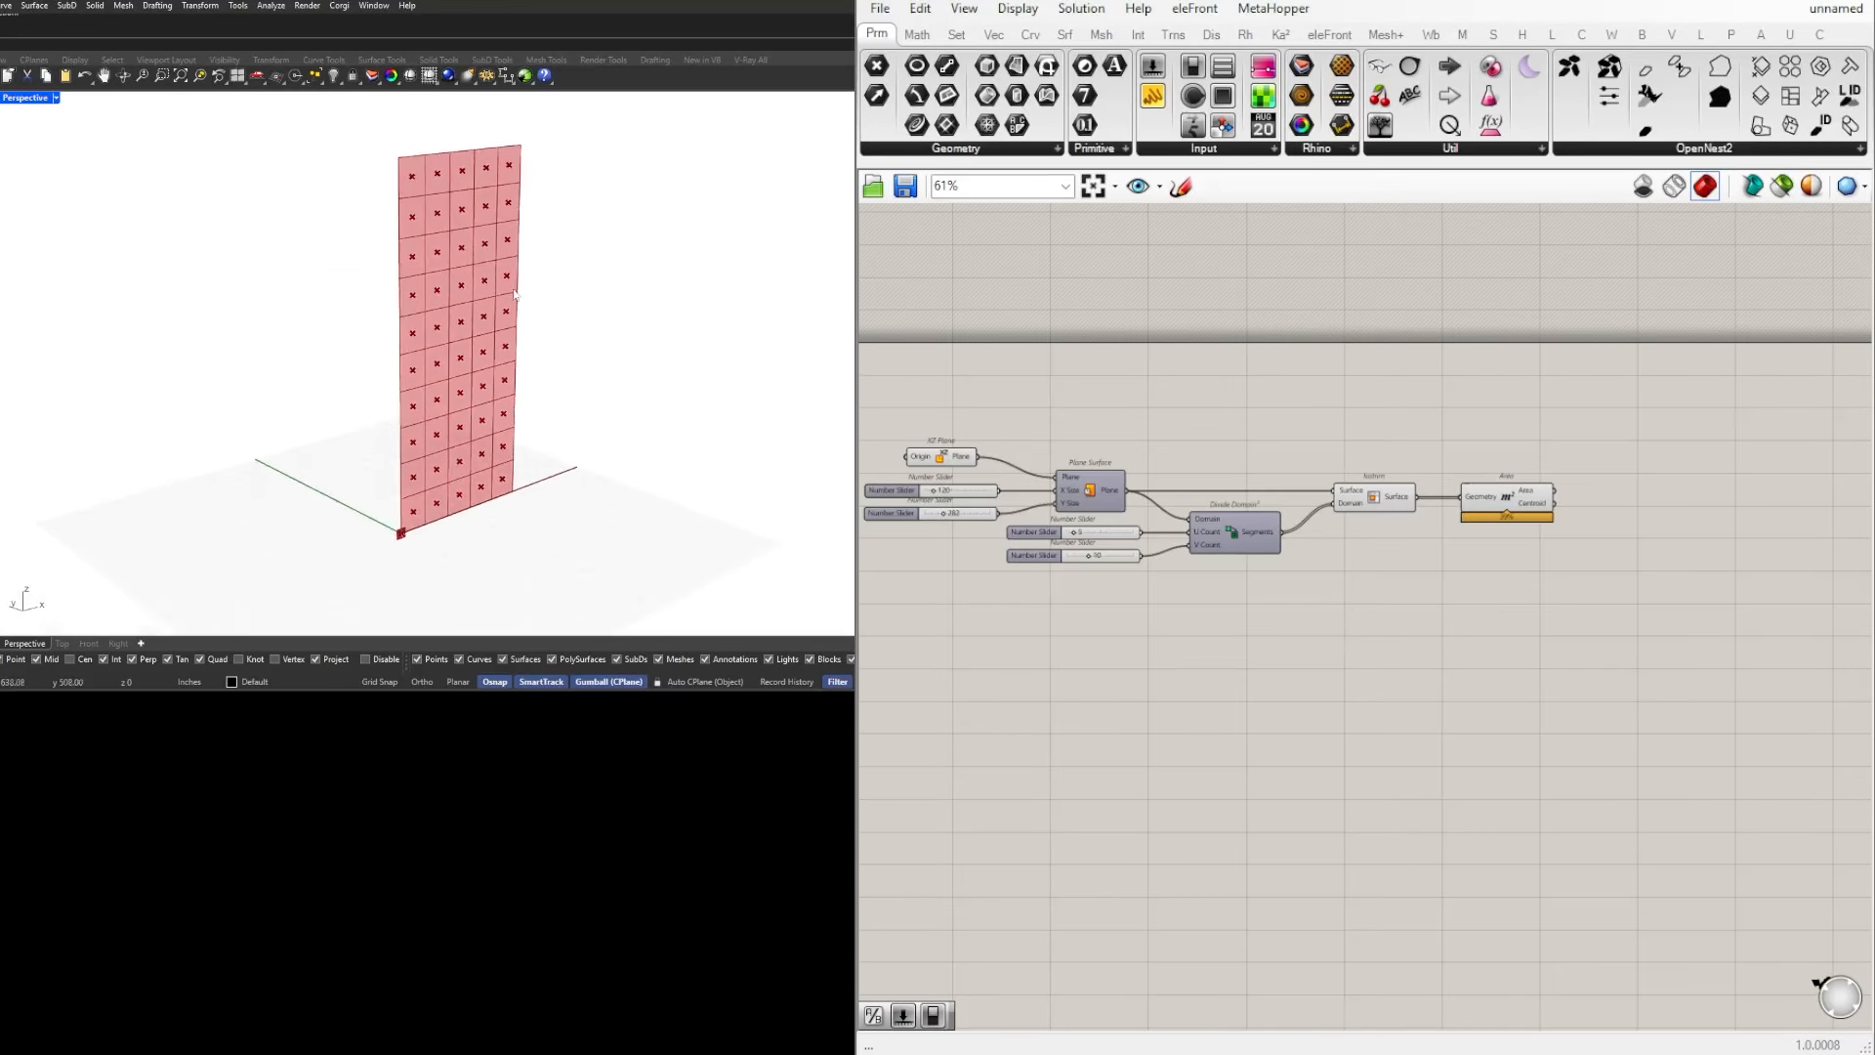
click(1530, 496)
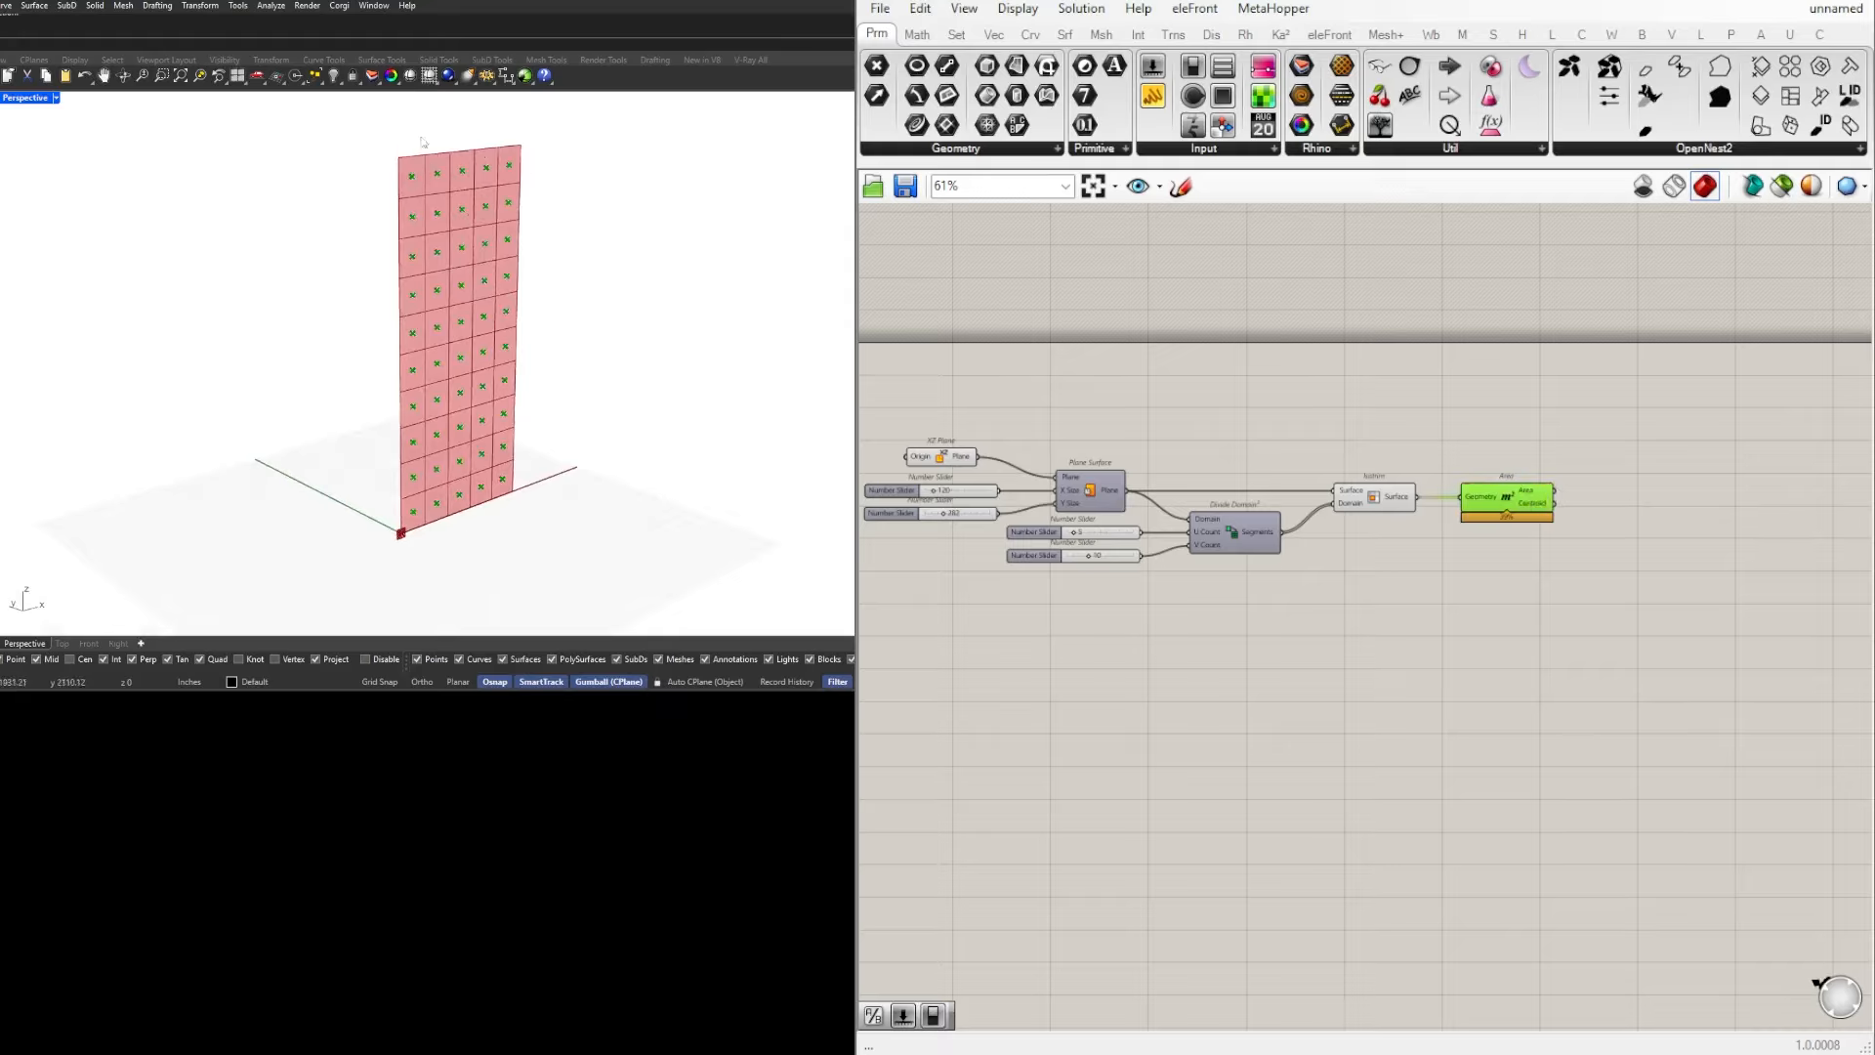
click(1387, 504)
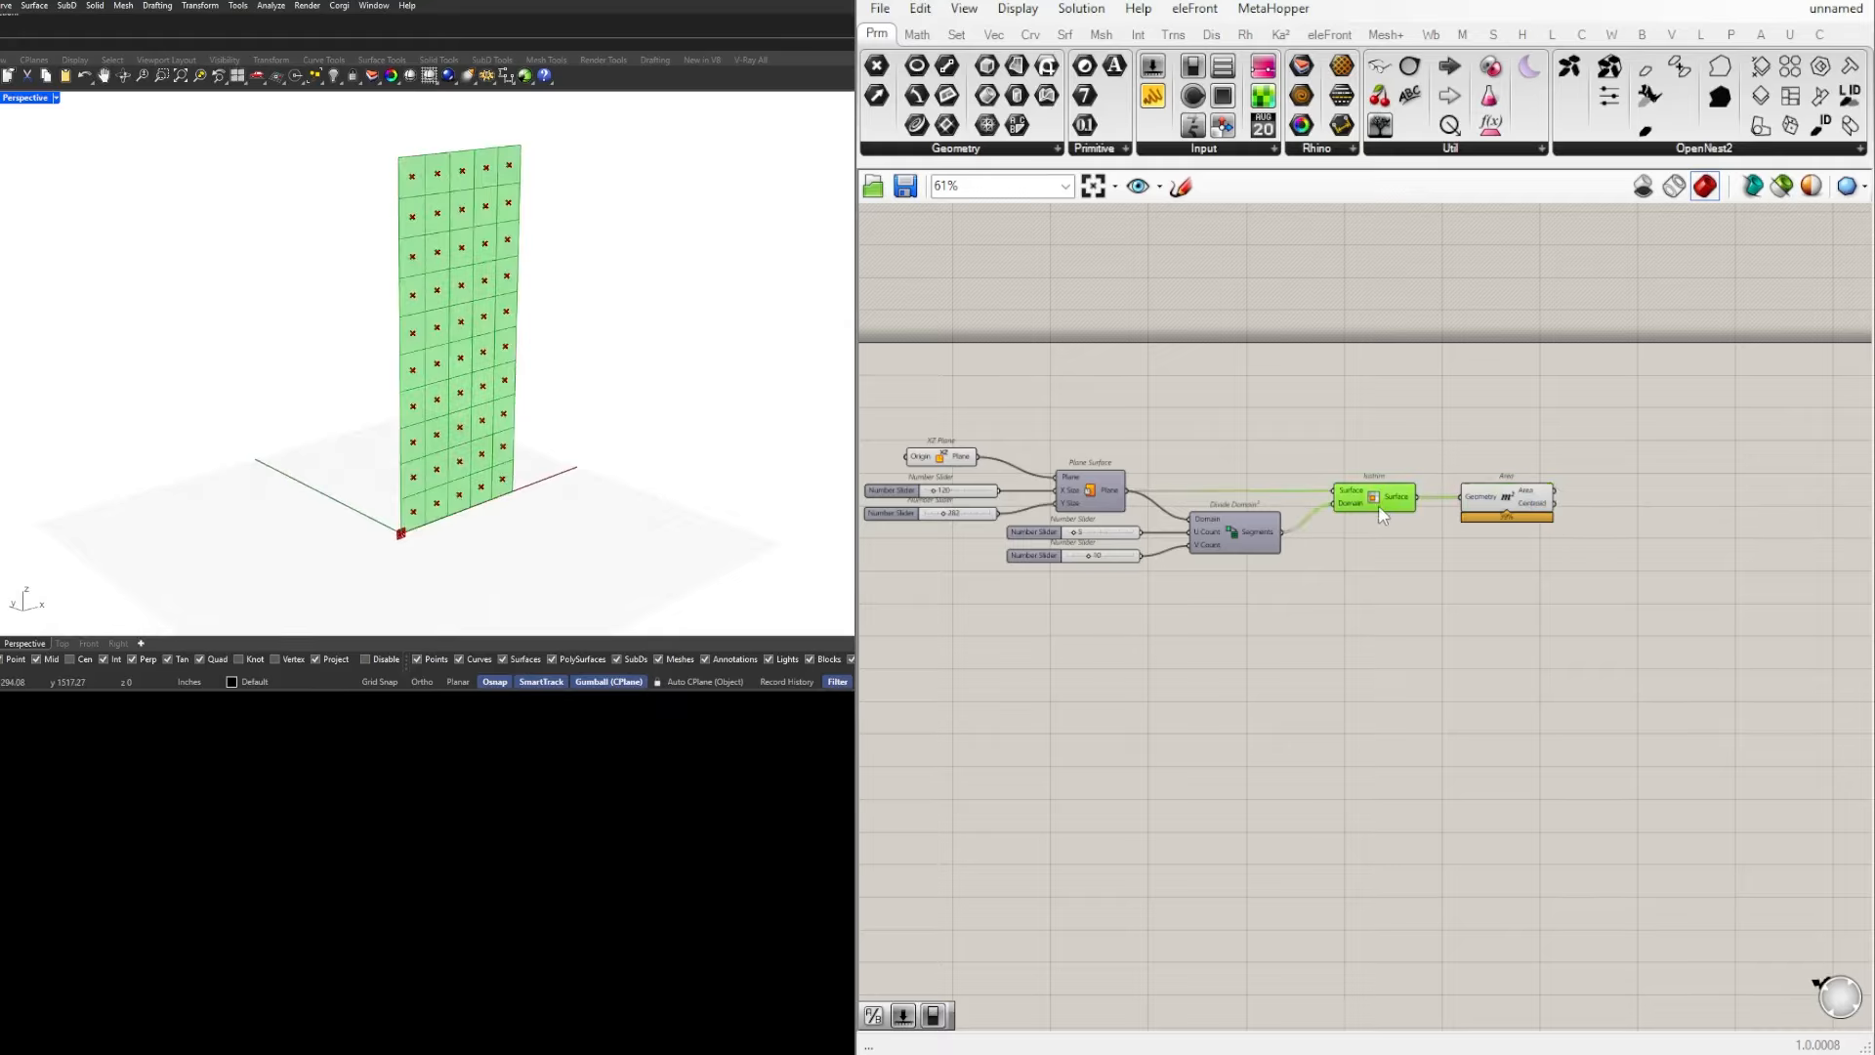
click(1338, 394)
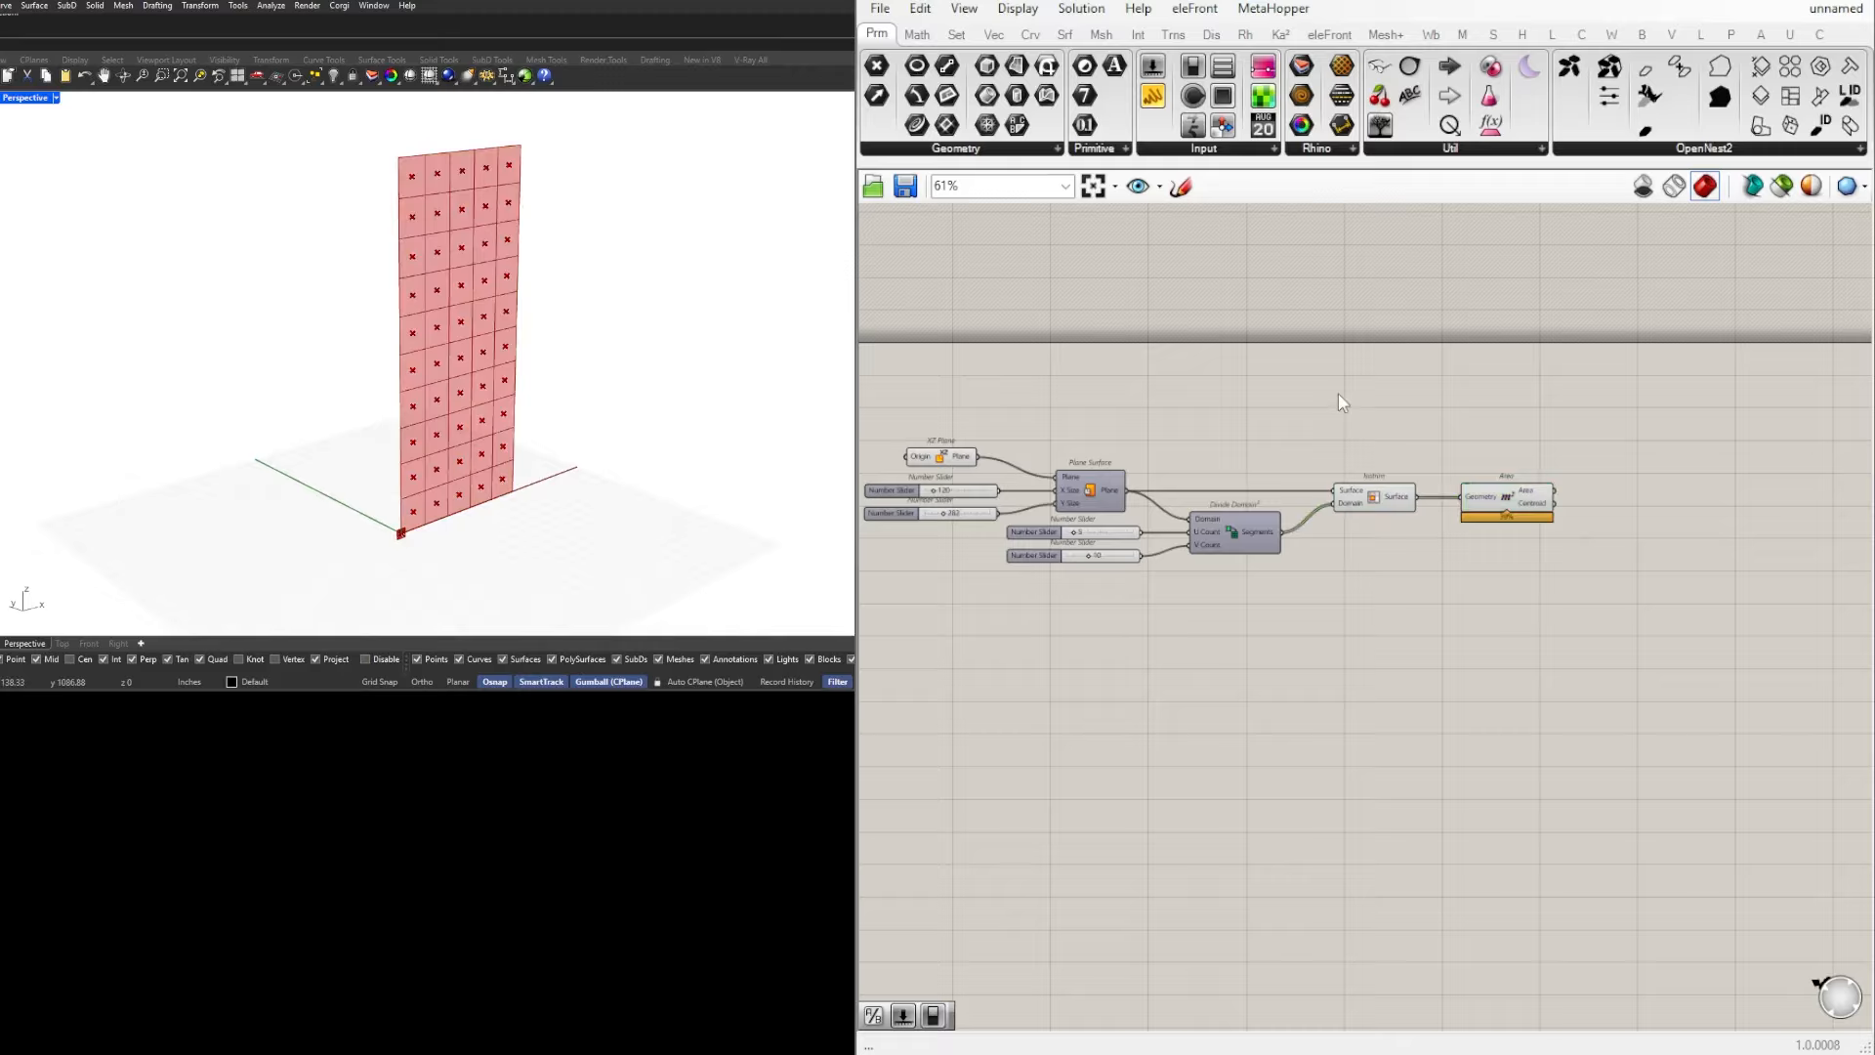
double_click(1339, 396)
double_click(1232, 426)
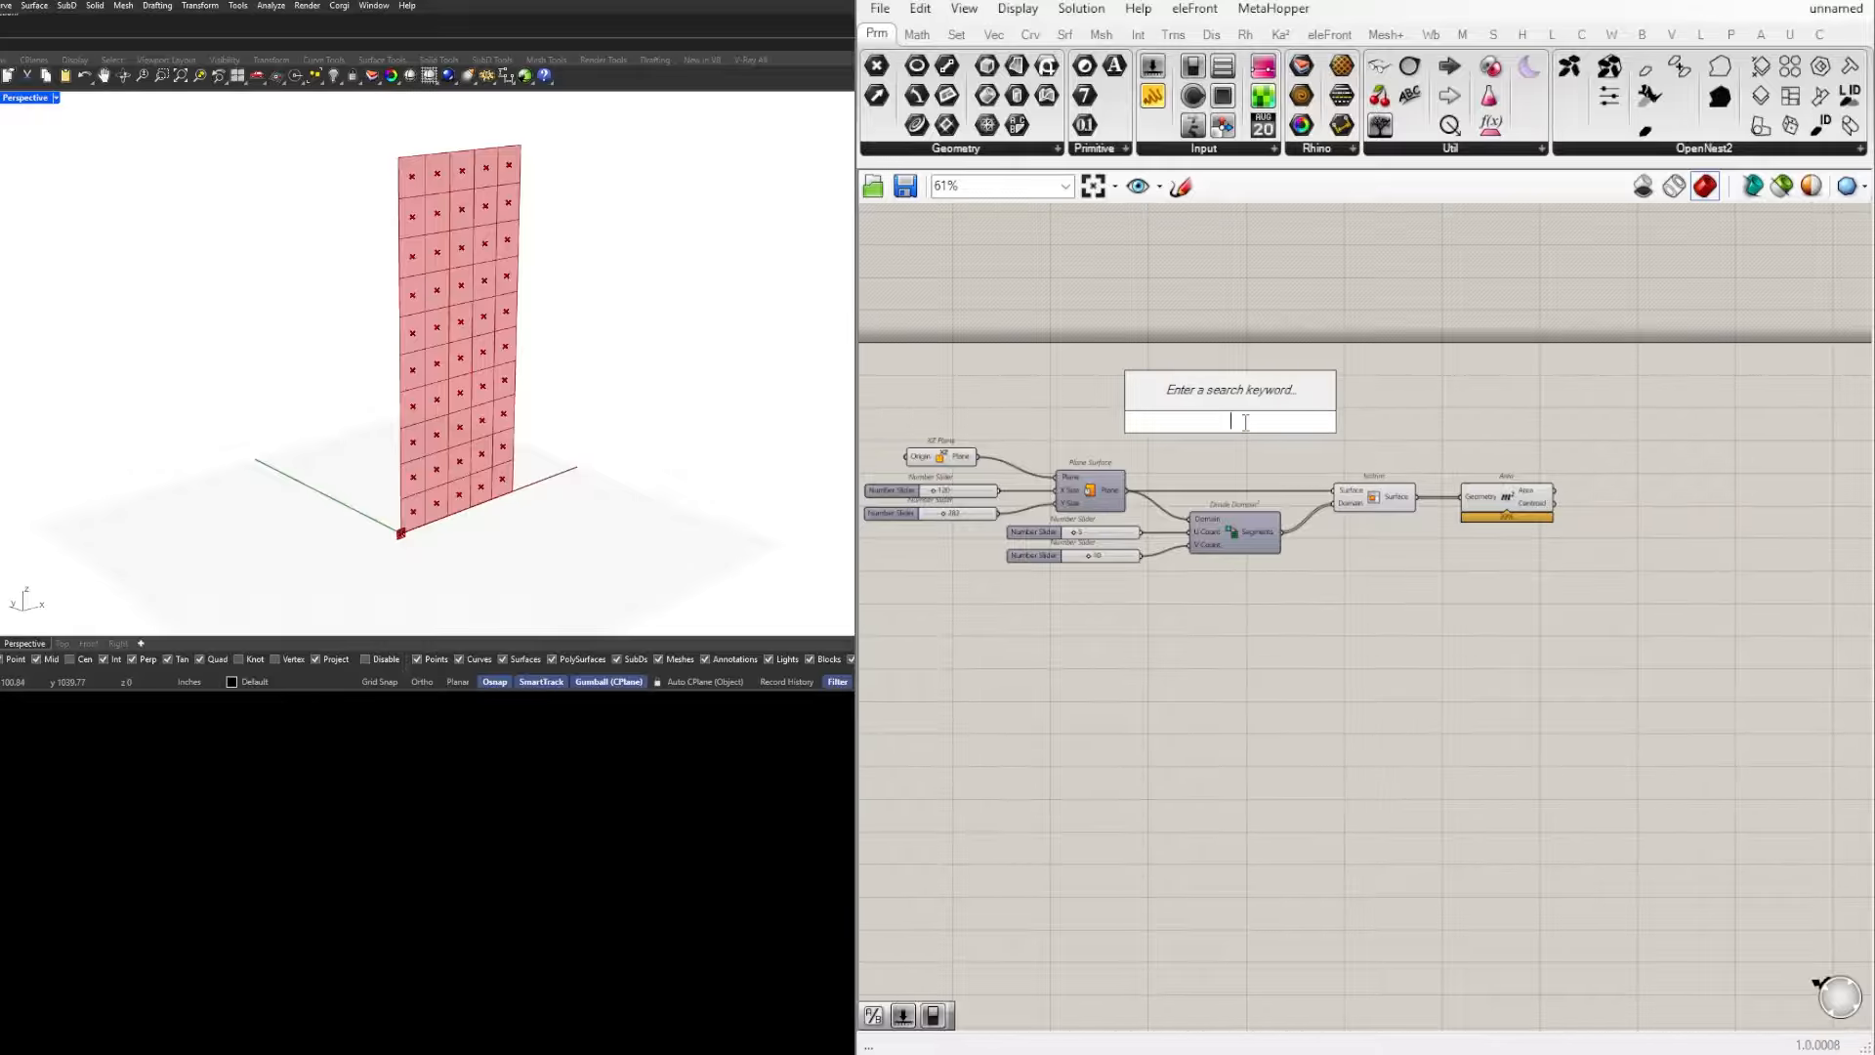
key(Escape)
Step: Enable the preview of the Plane Surface component and highlight the full surface in the viewport
click(1109, 491)
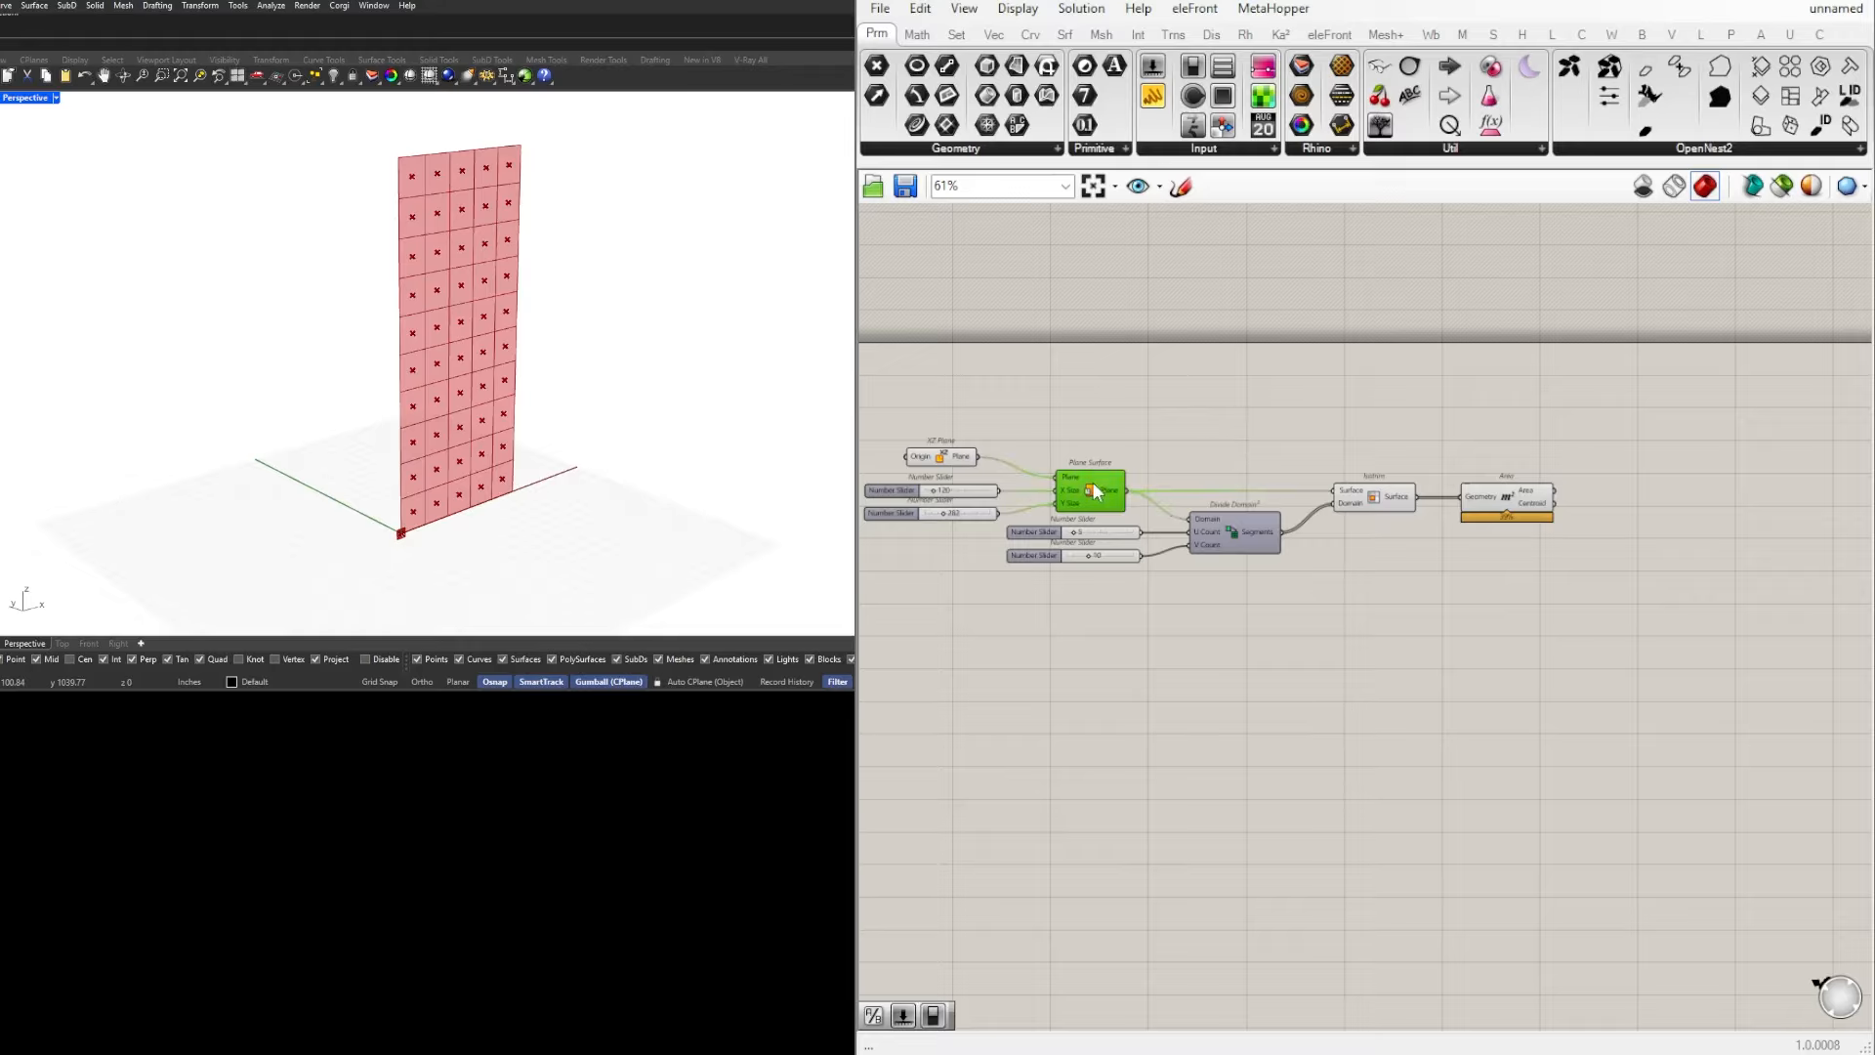
middle_click(1094, 492)
click(1134, 442)
click(1361, 385)
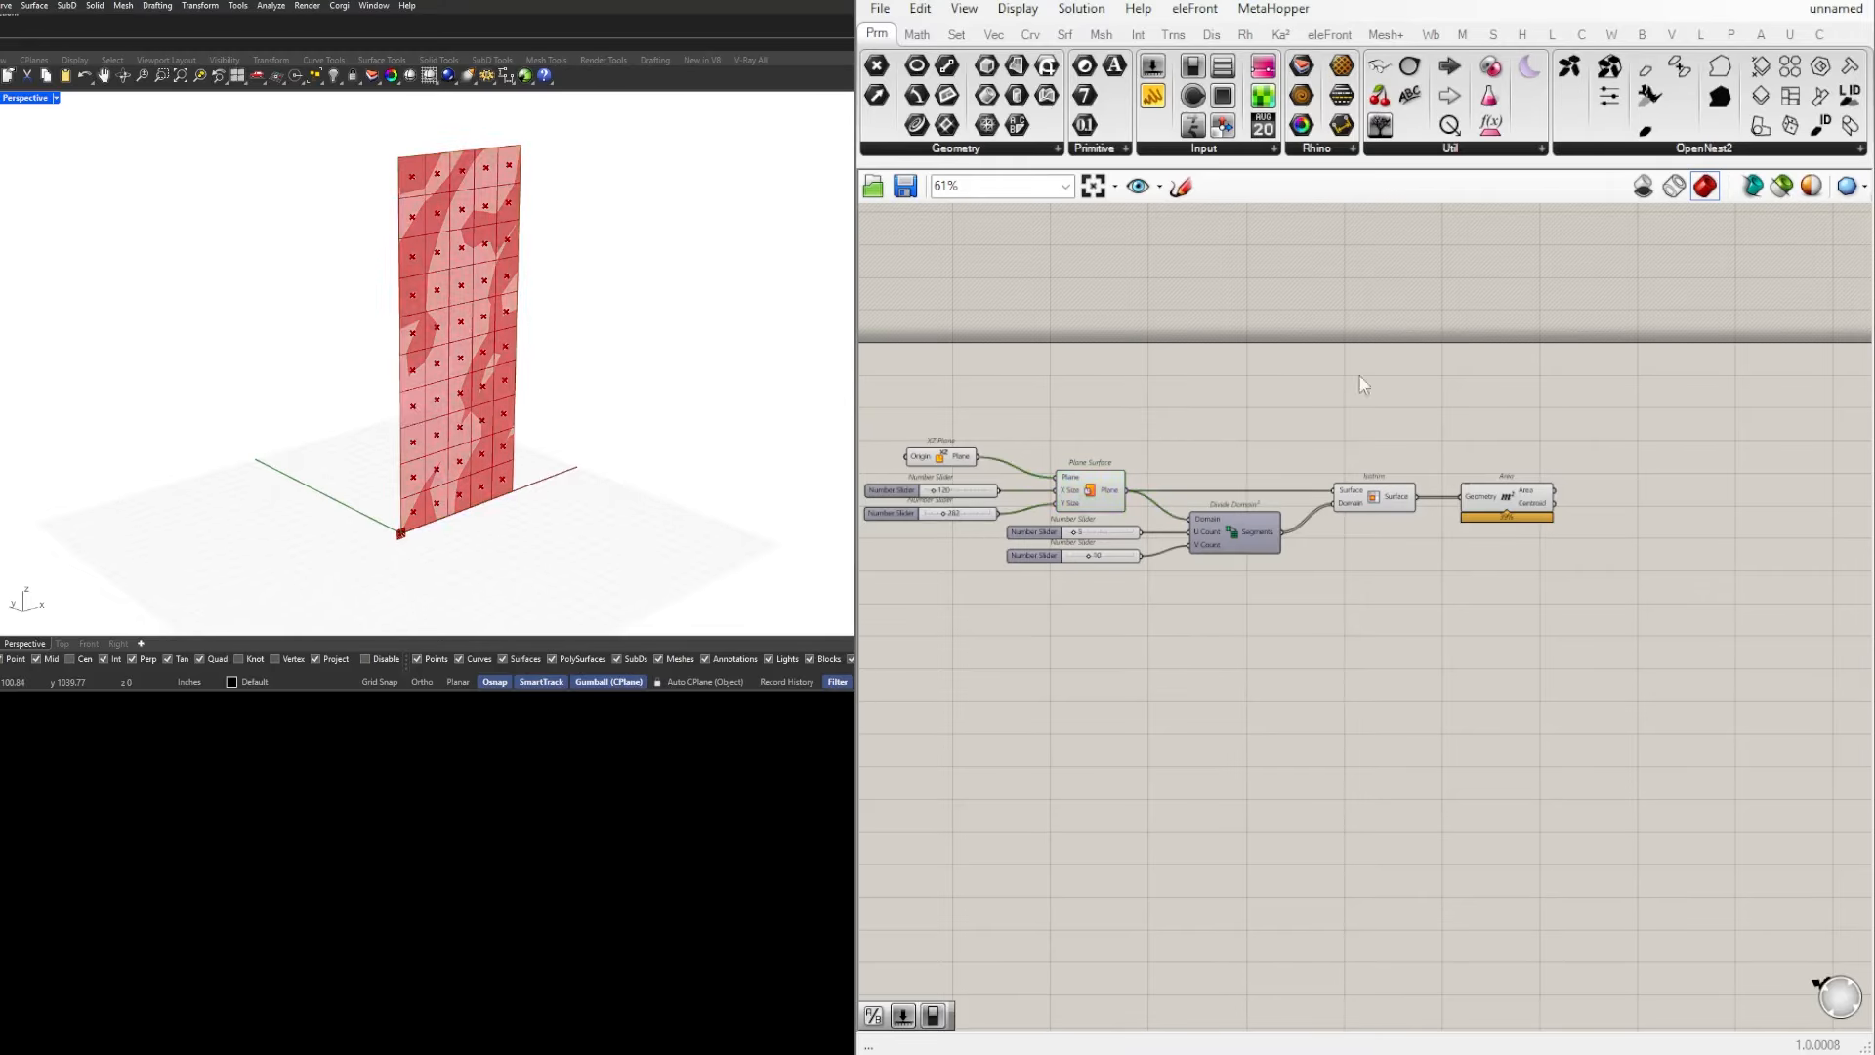
click(1083, 494)
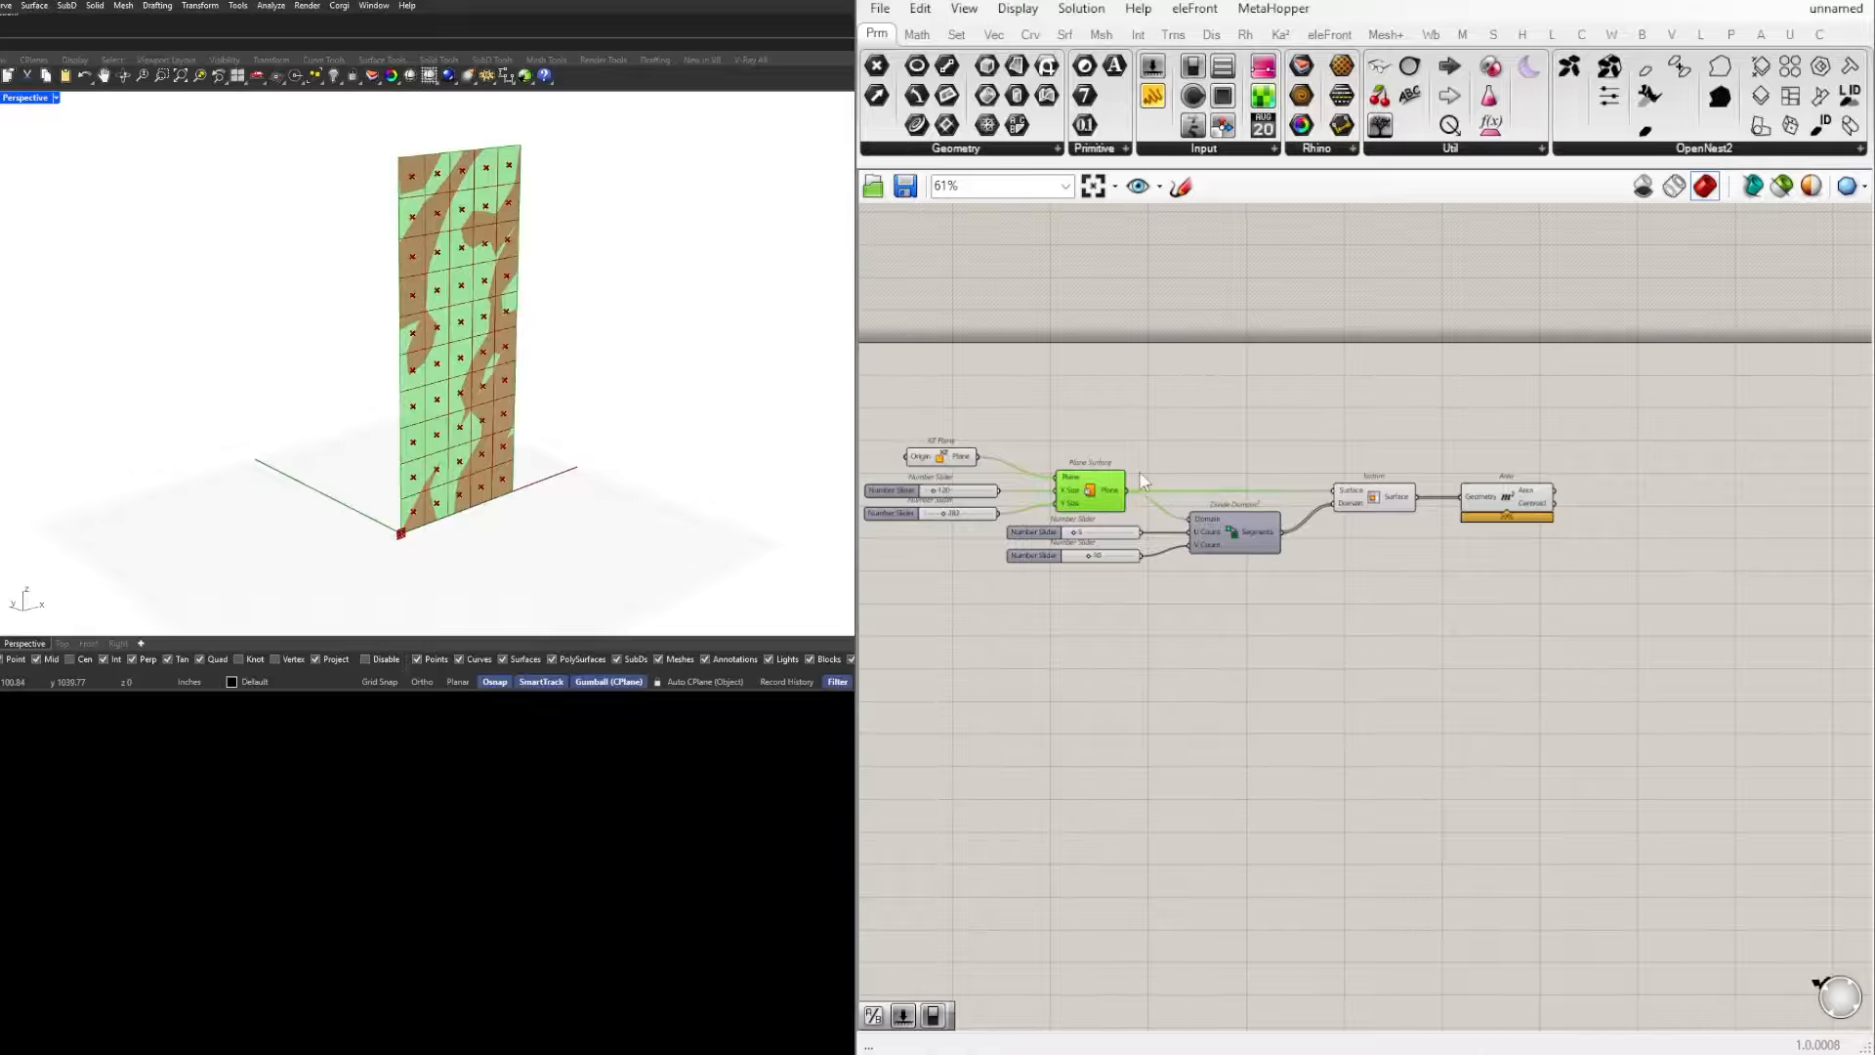
double_click(1339, 401)
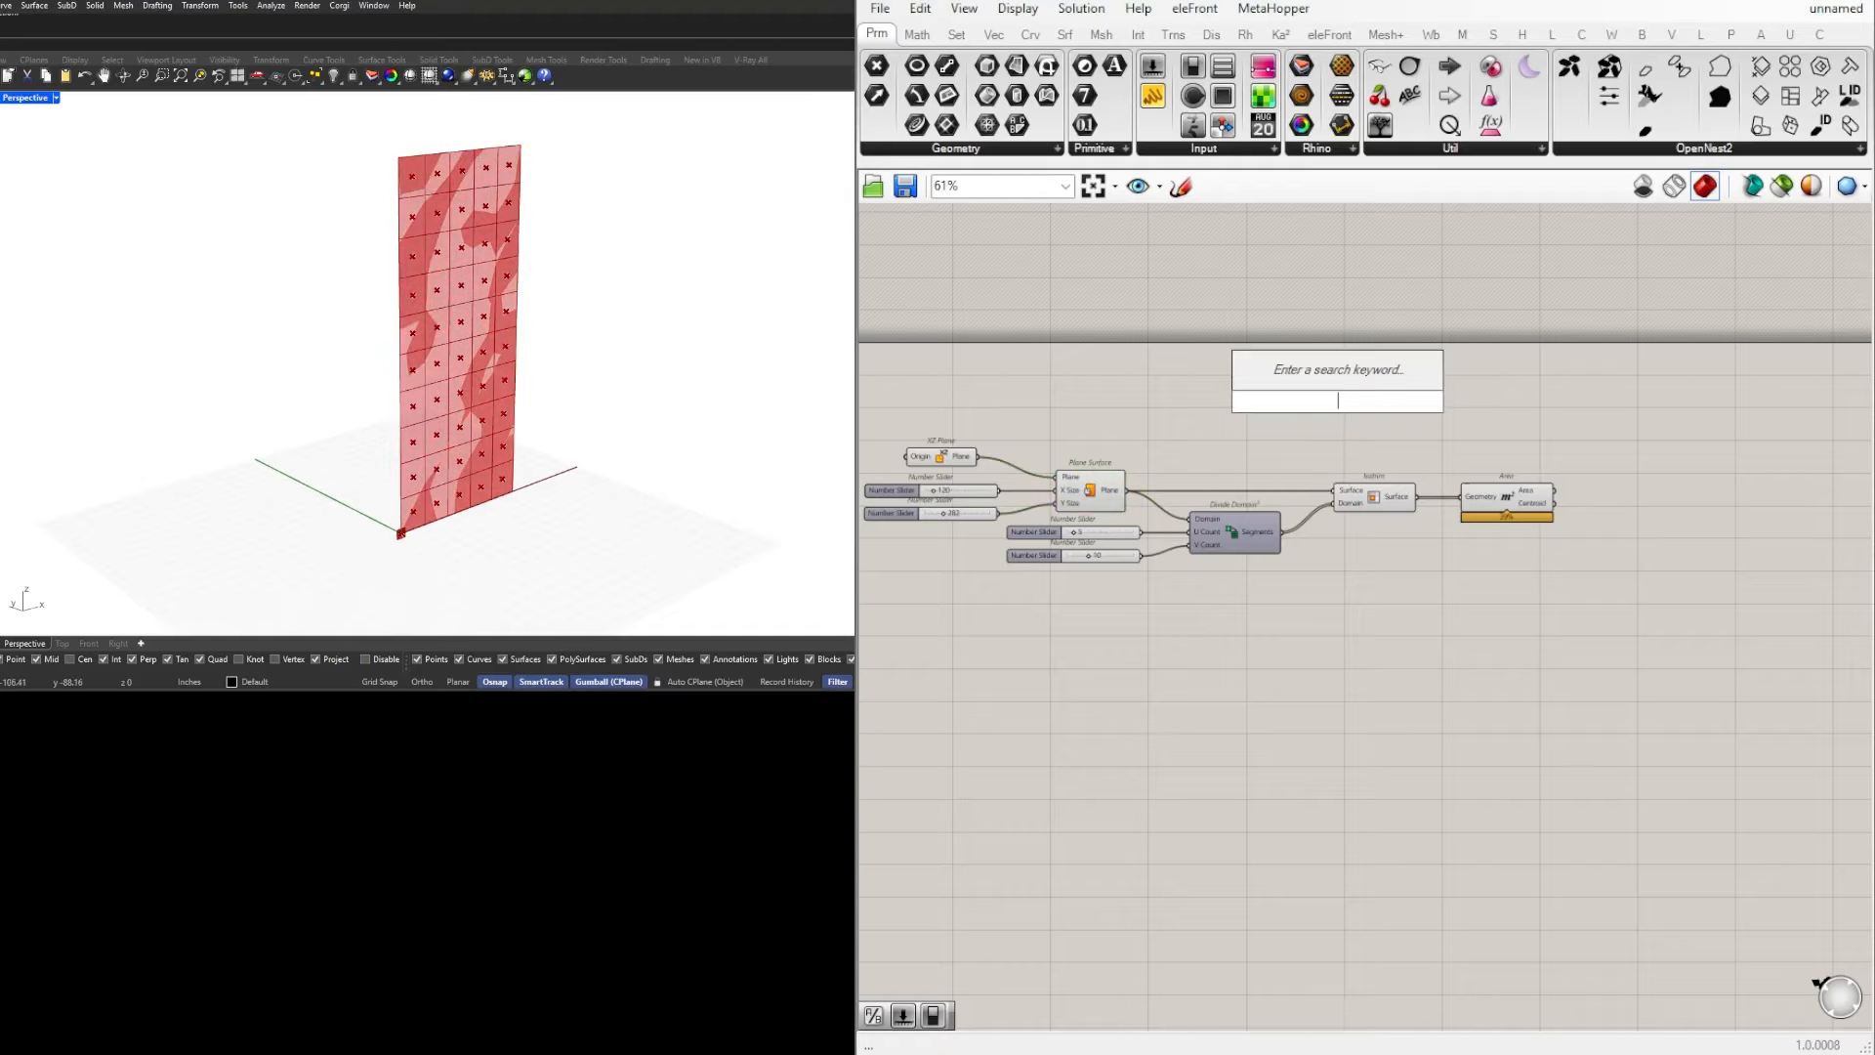
key(Escape)
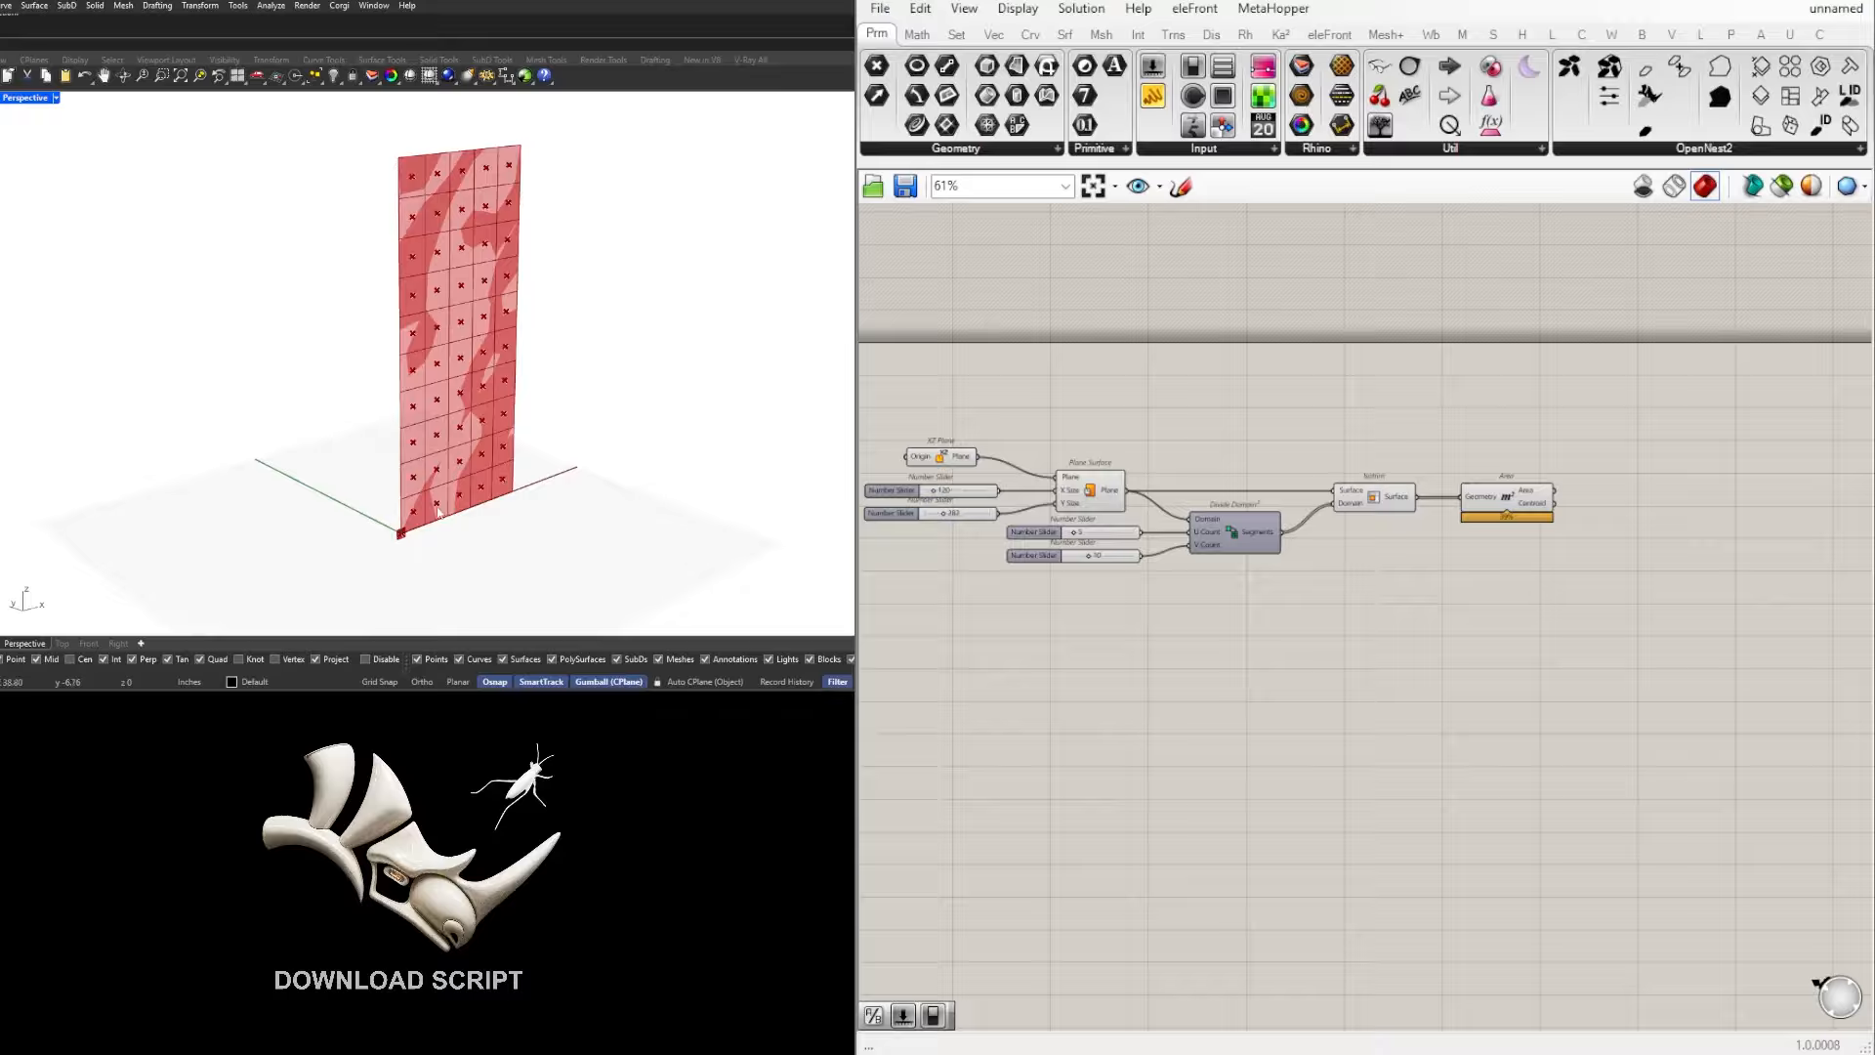
Step: Disable the preview of the Isotrim and Area components, and highlight Plane Surface to check the undivided surface
click(1509, 496)
right_drag(1482, 436, 1428, 493)
click(1304, 503)
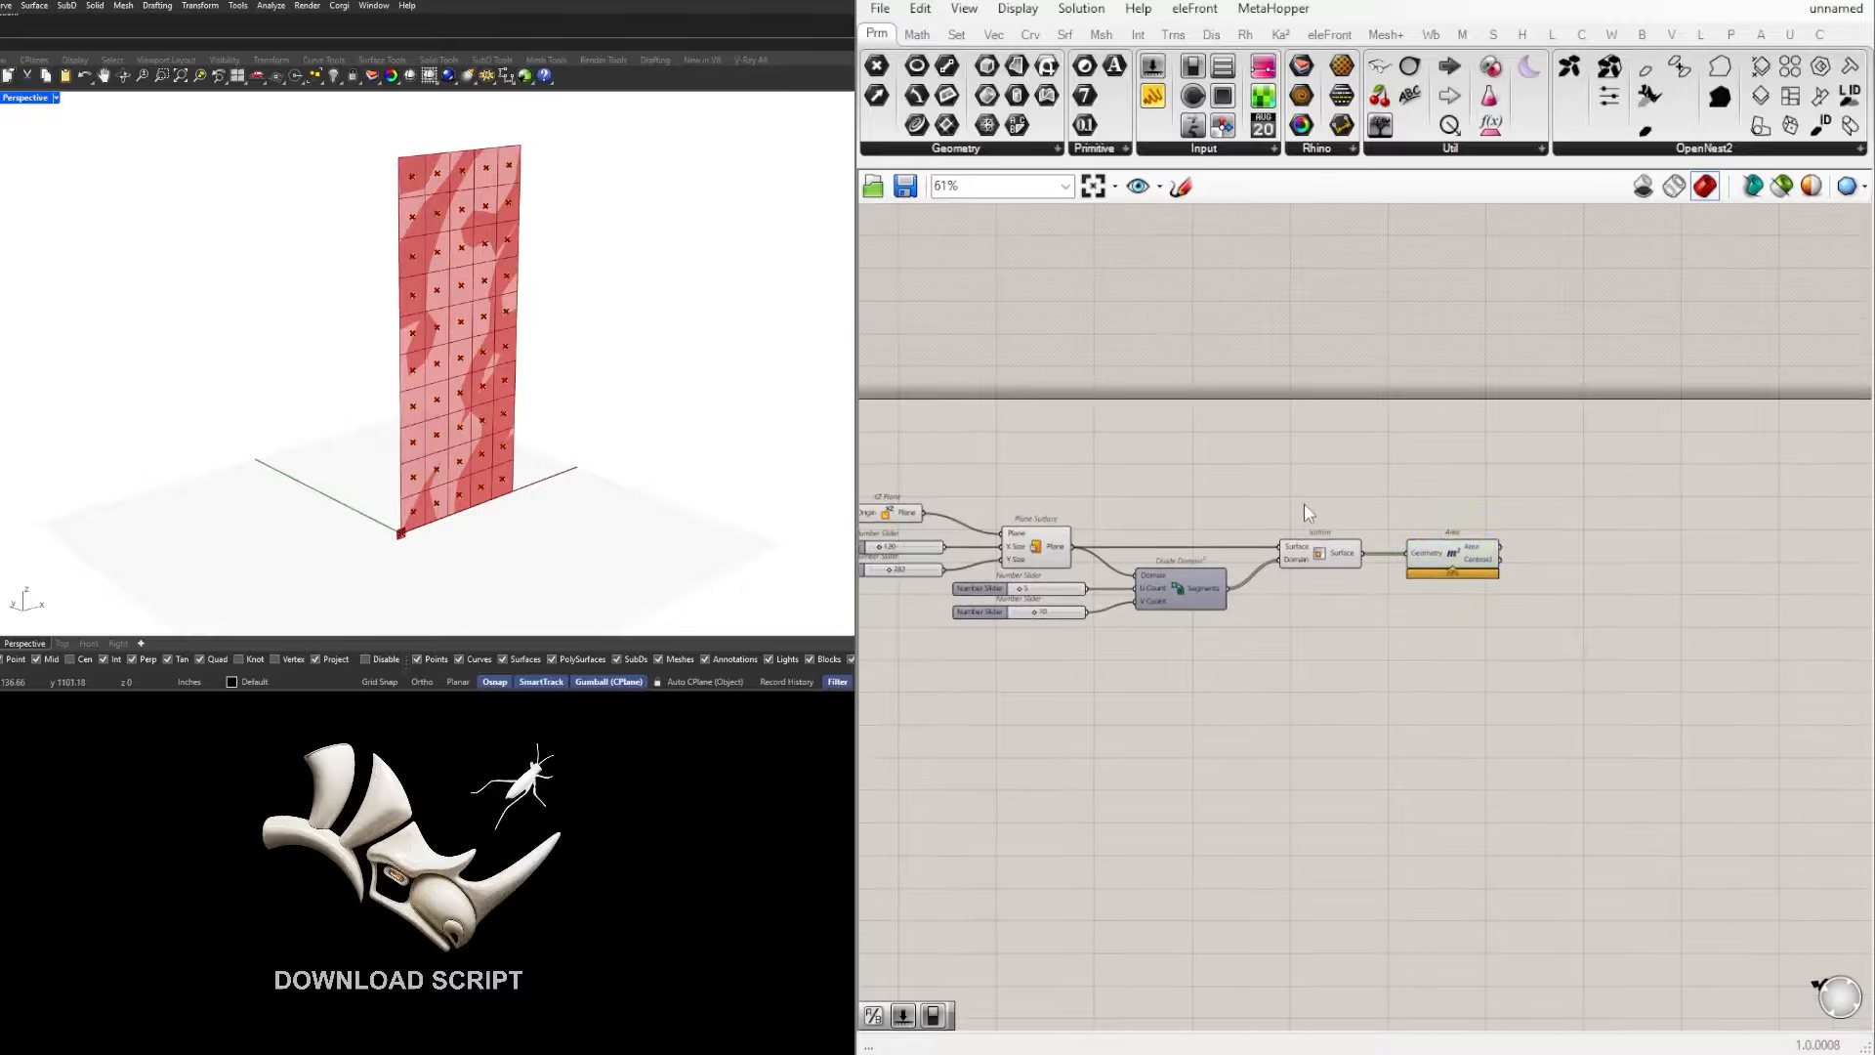
click(1023, 548)
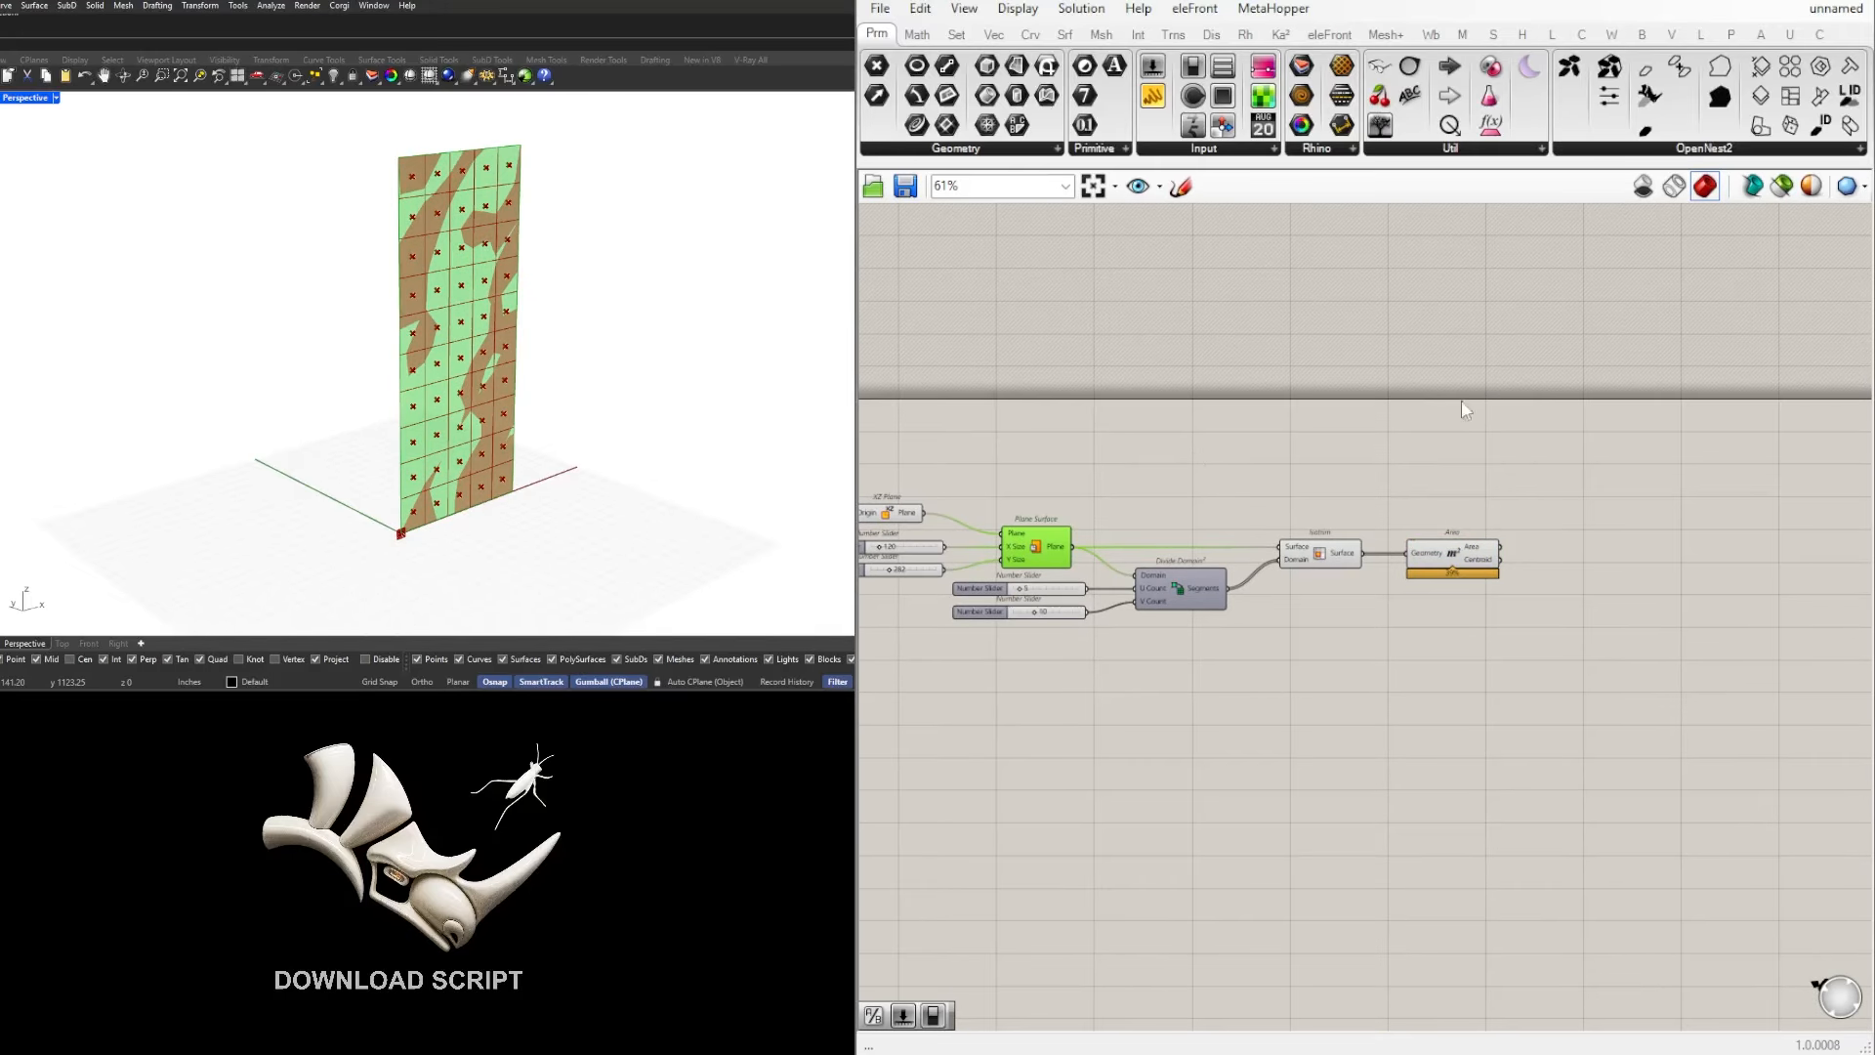
right_drag(1092, 473, 1214, 450)
drag(1645, 612, 1395, 503)
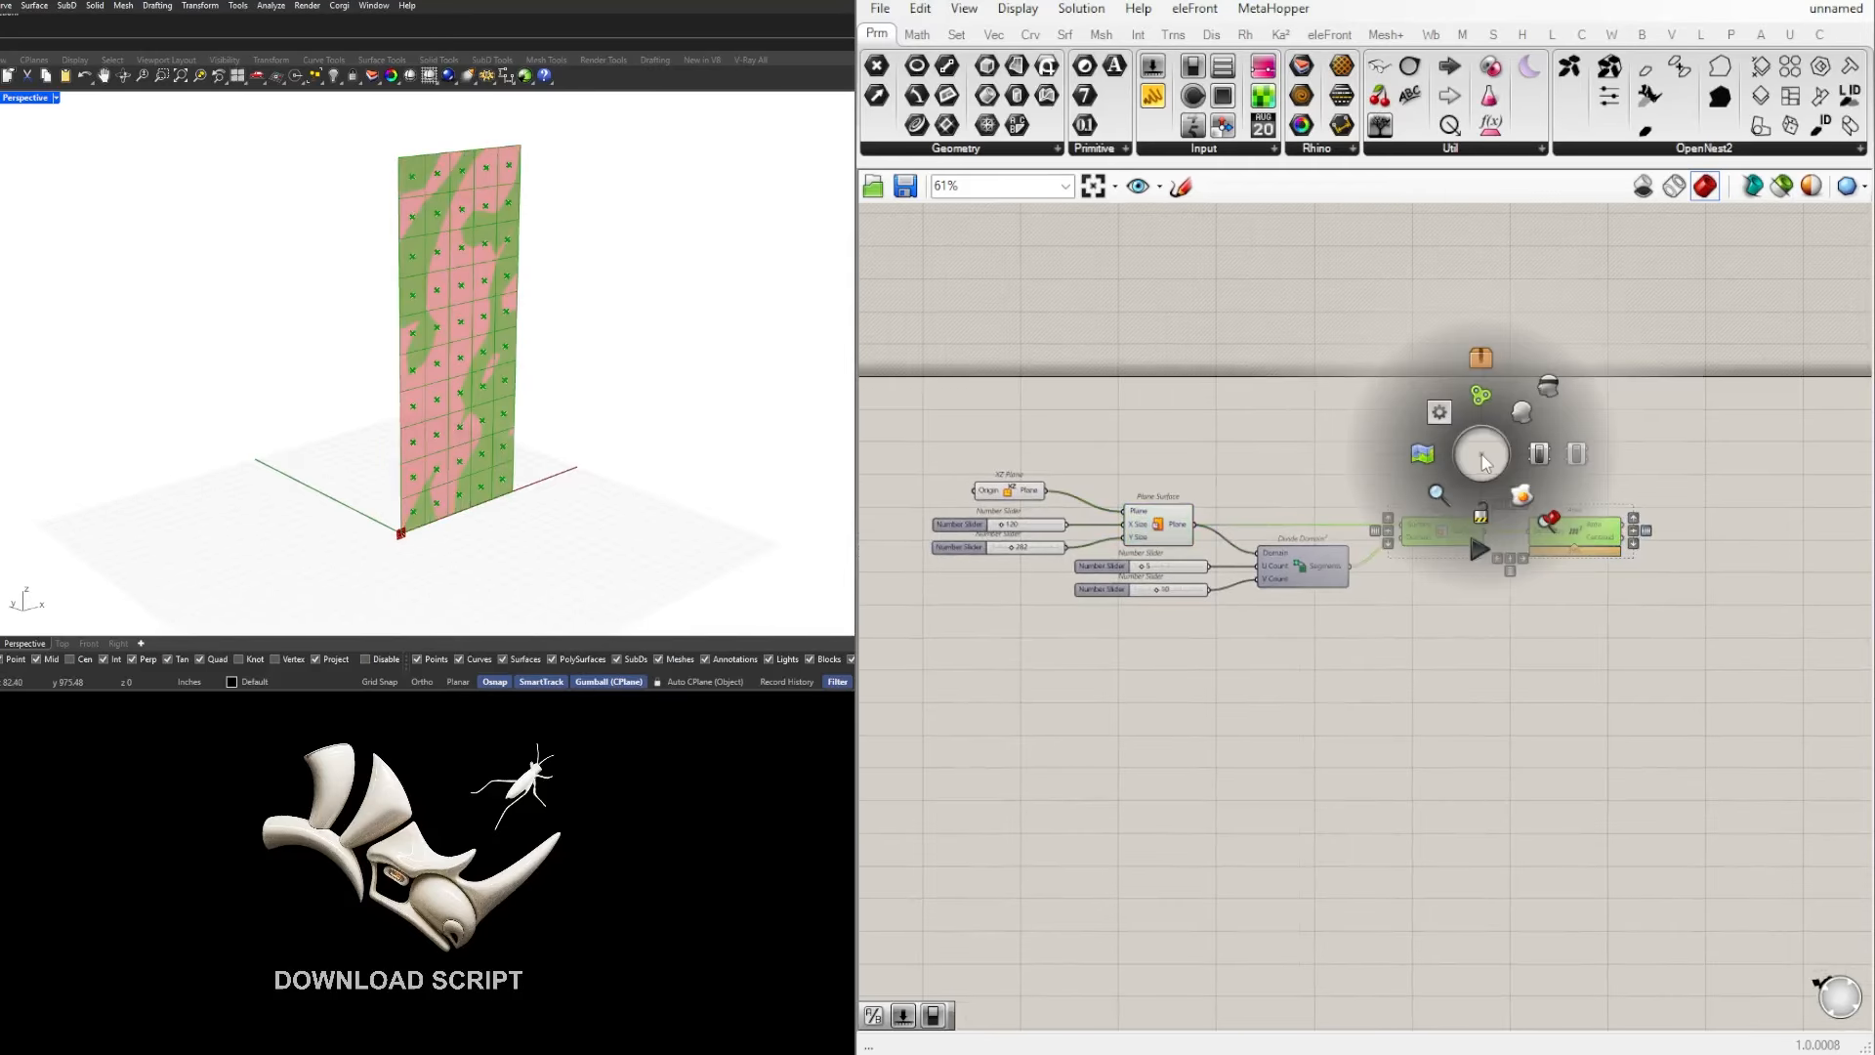
click(1549, 387)
drag(1666, 672, 1444, 460)
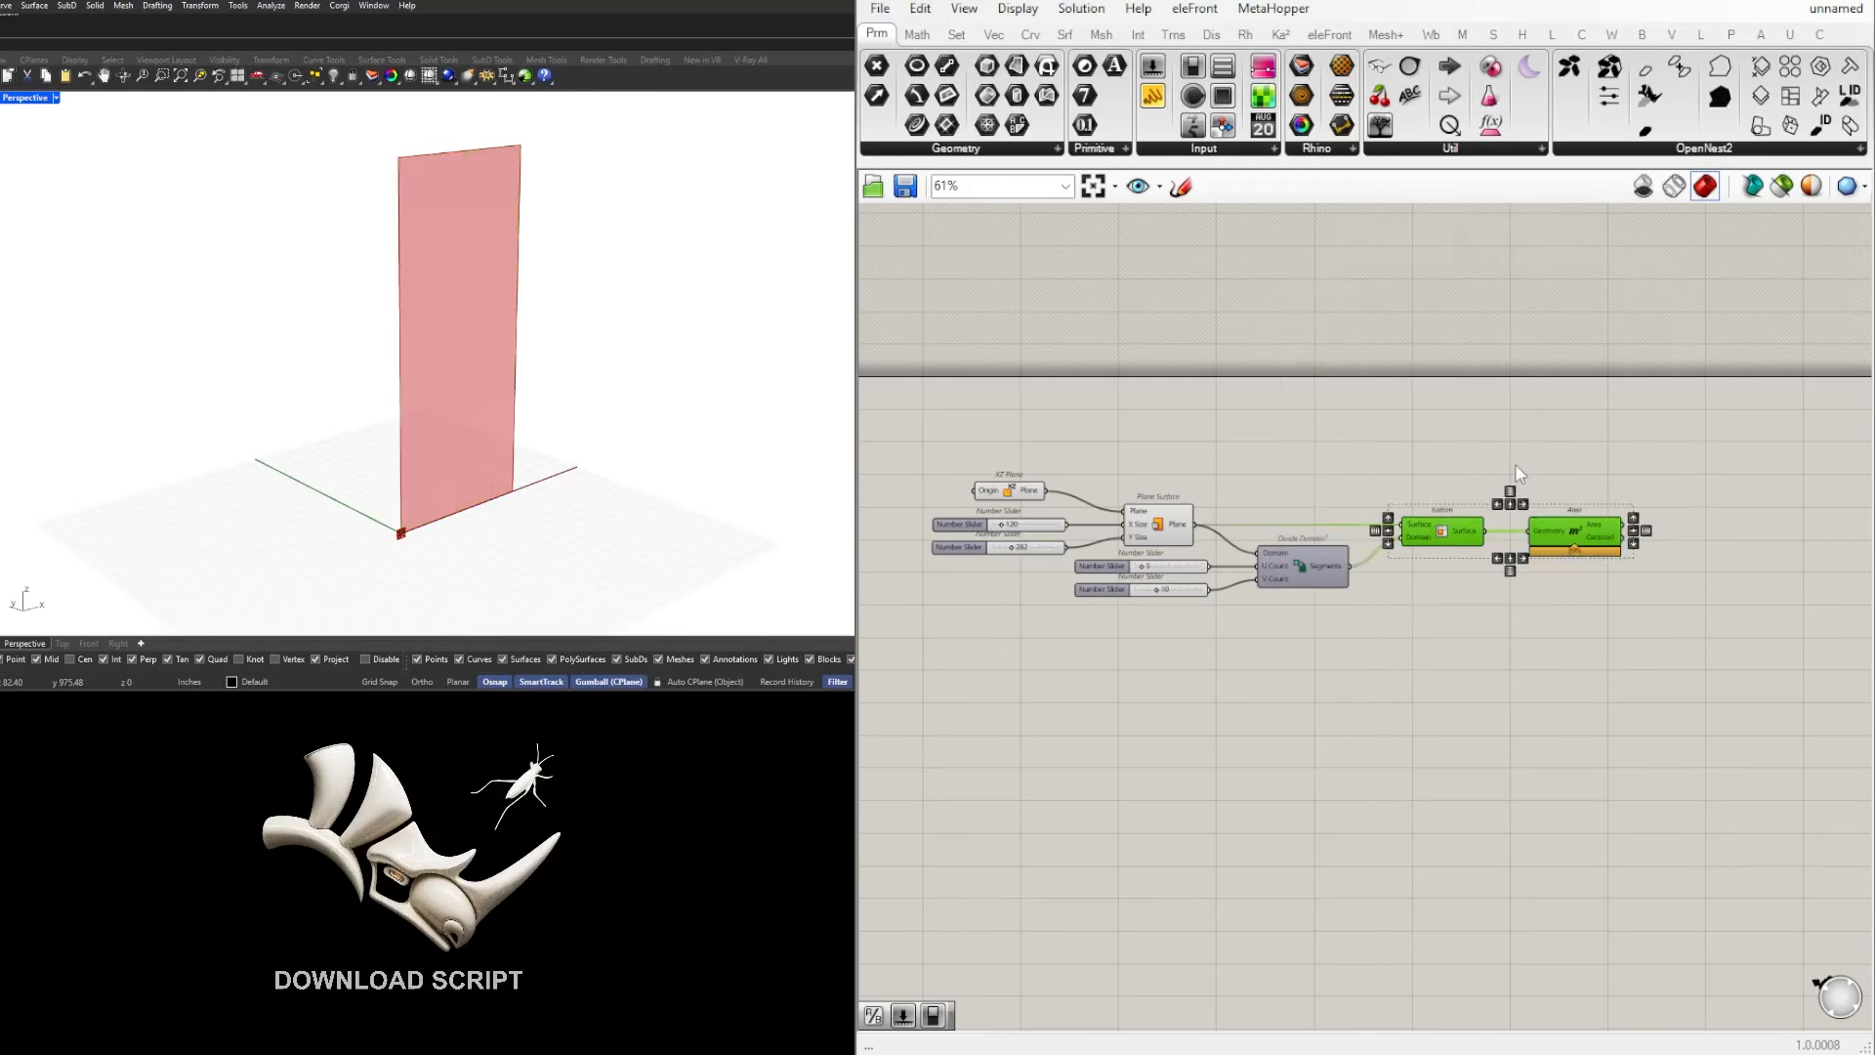
middle_click(1503, 456)
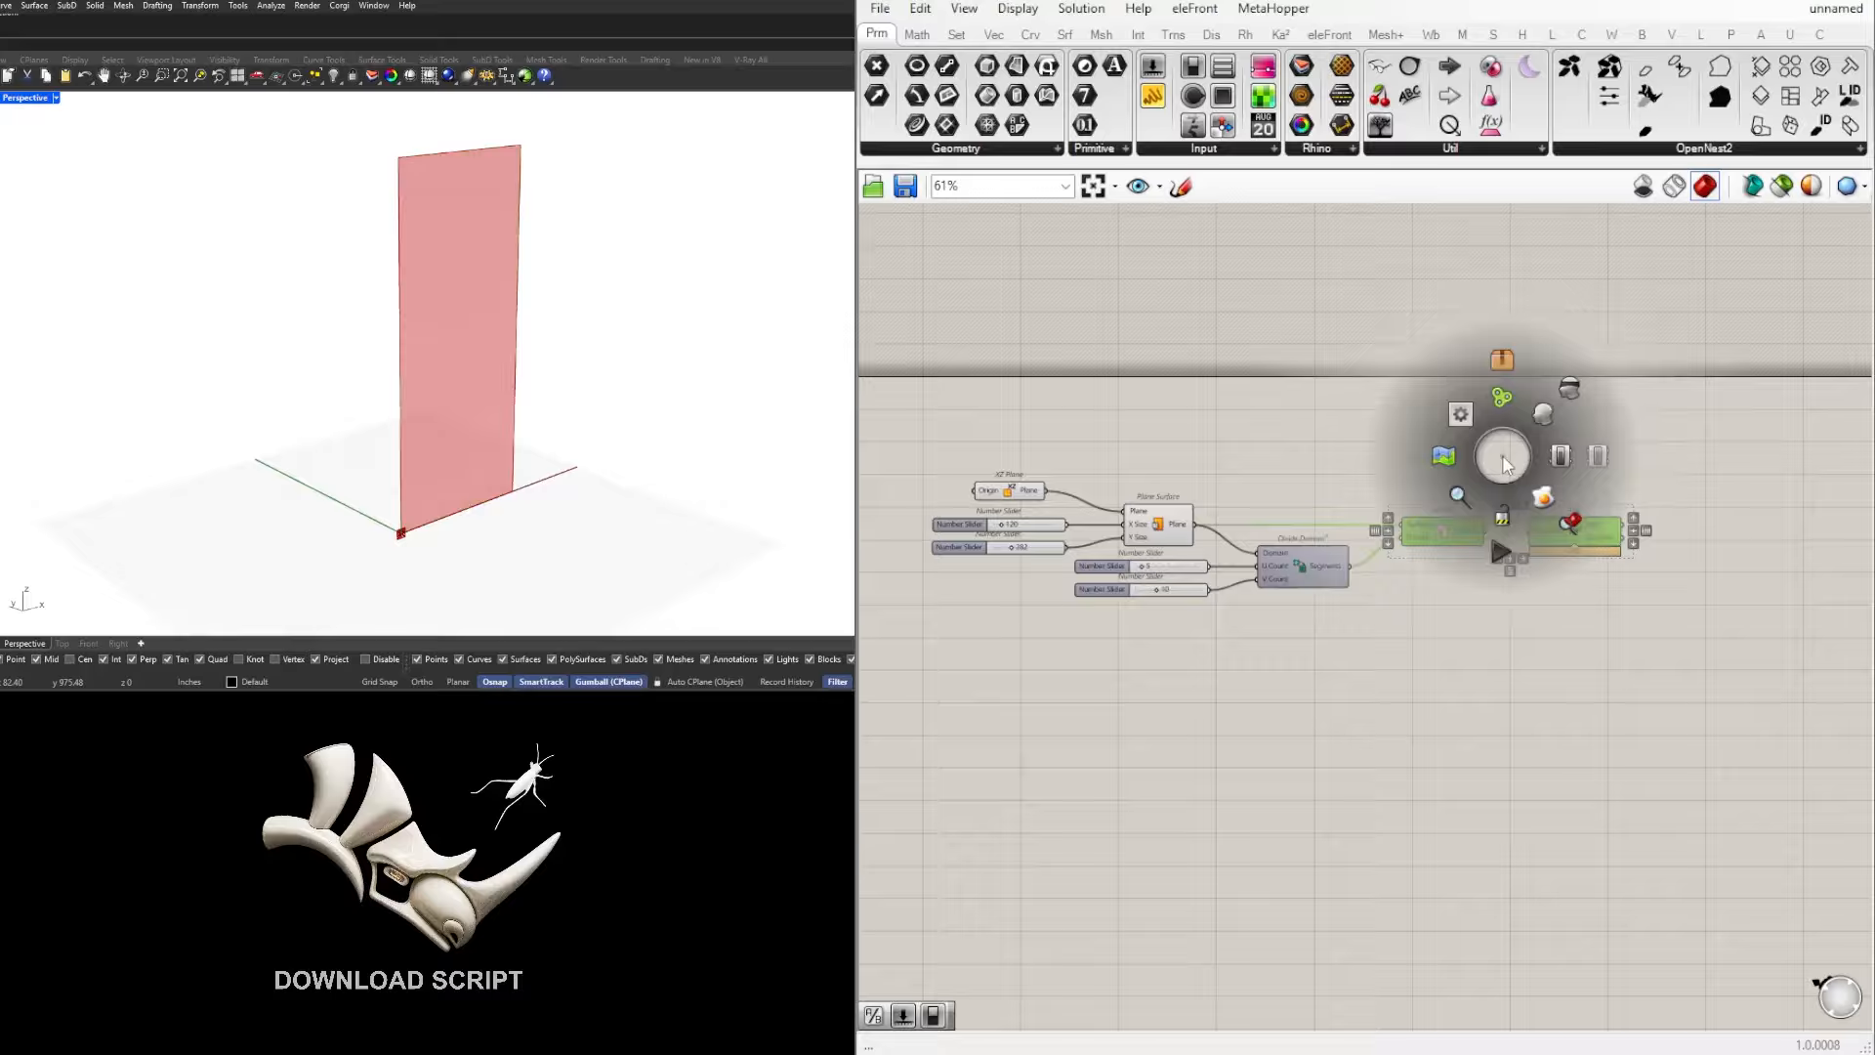
click(1570, 389)
click(1649, 622)
scroll(1561, 548, up, 2)
drag(1582, 533, 1551, 530)
click(1796, 510)
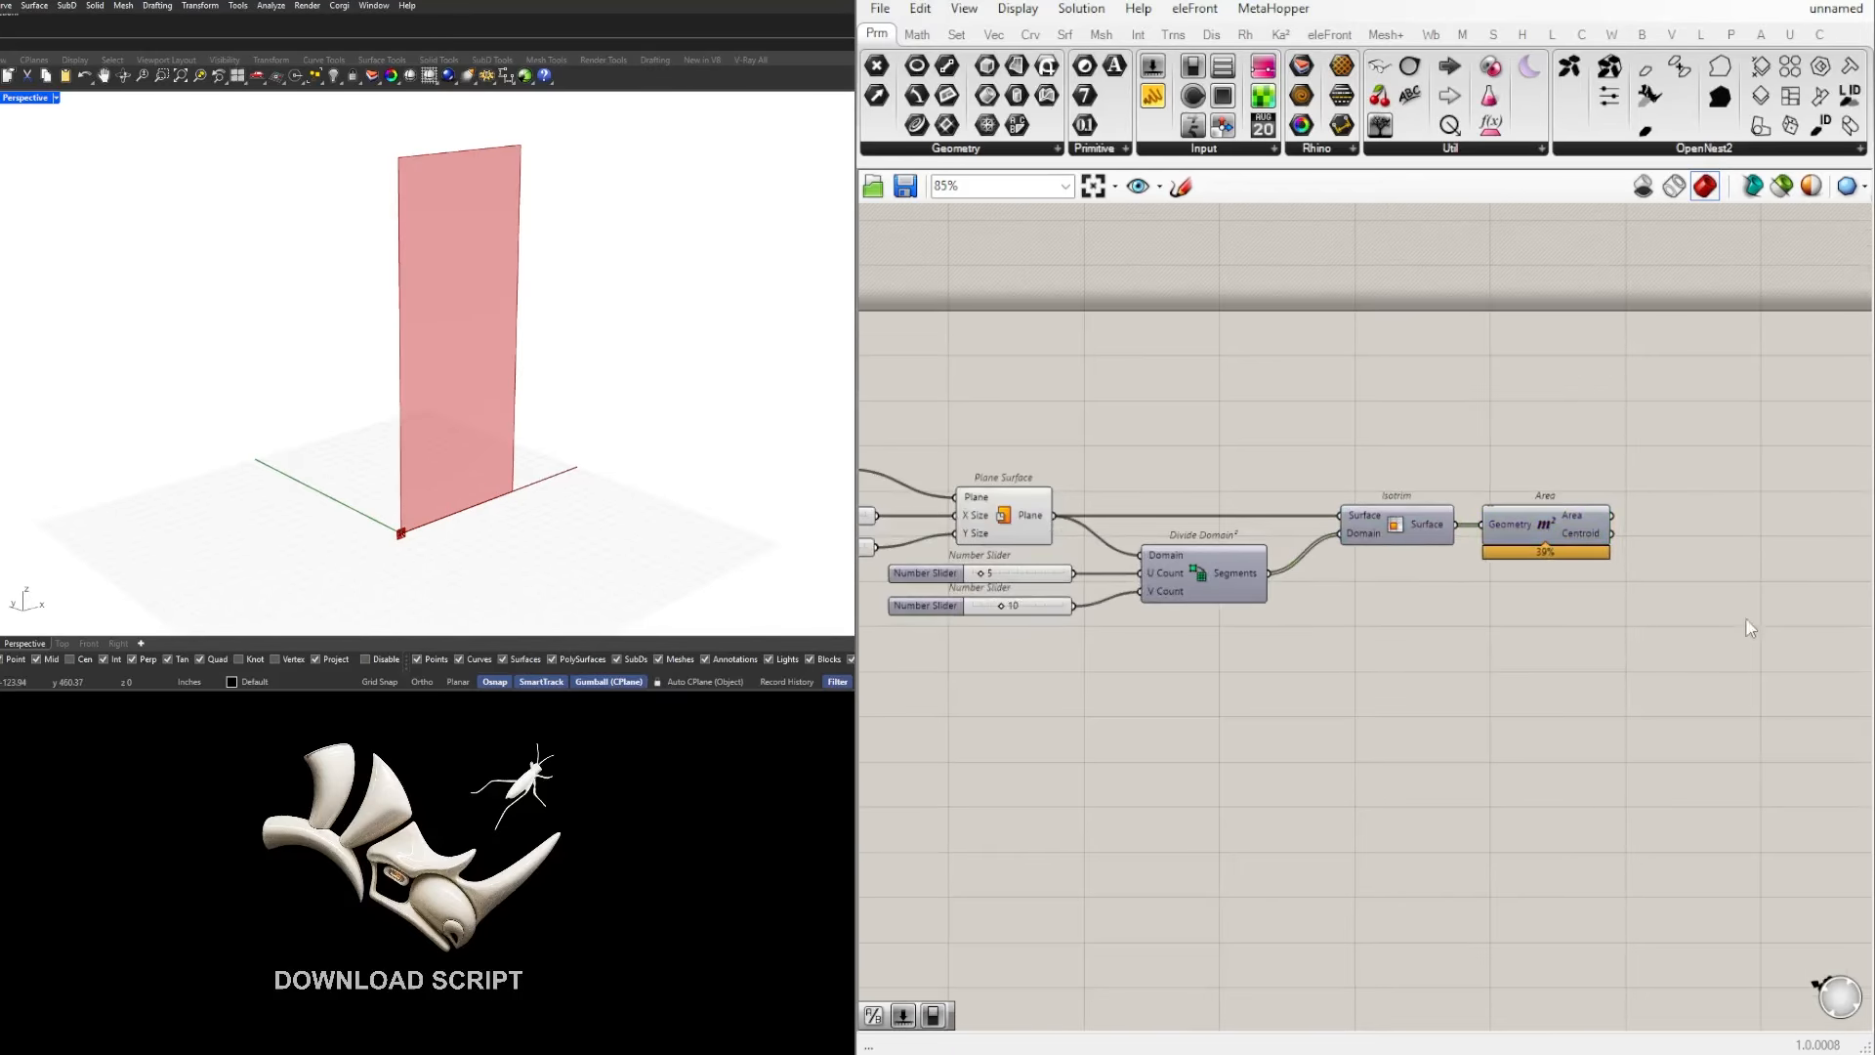
click(1029, 512)
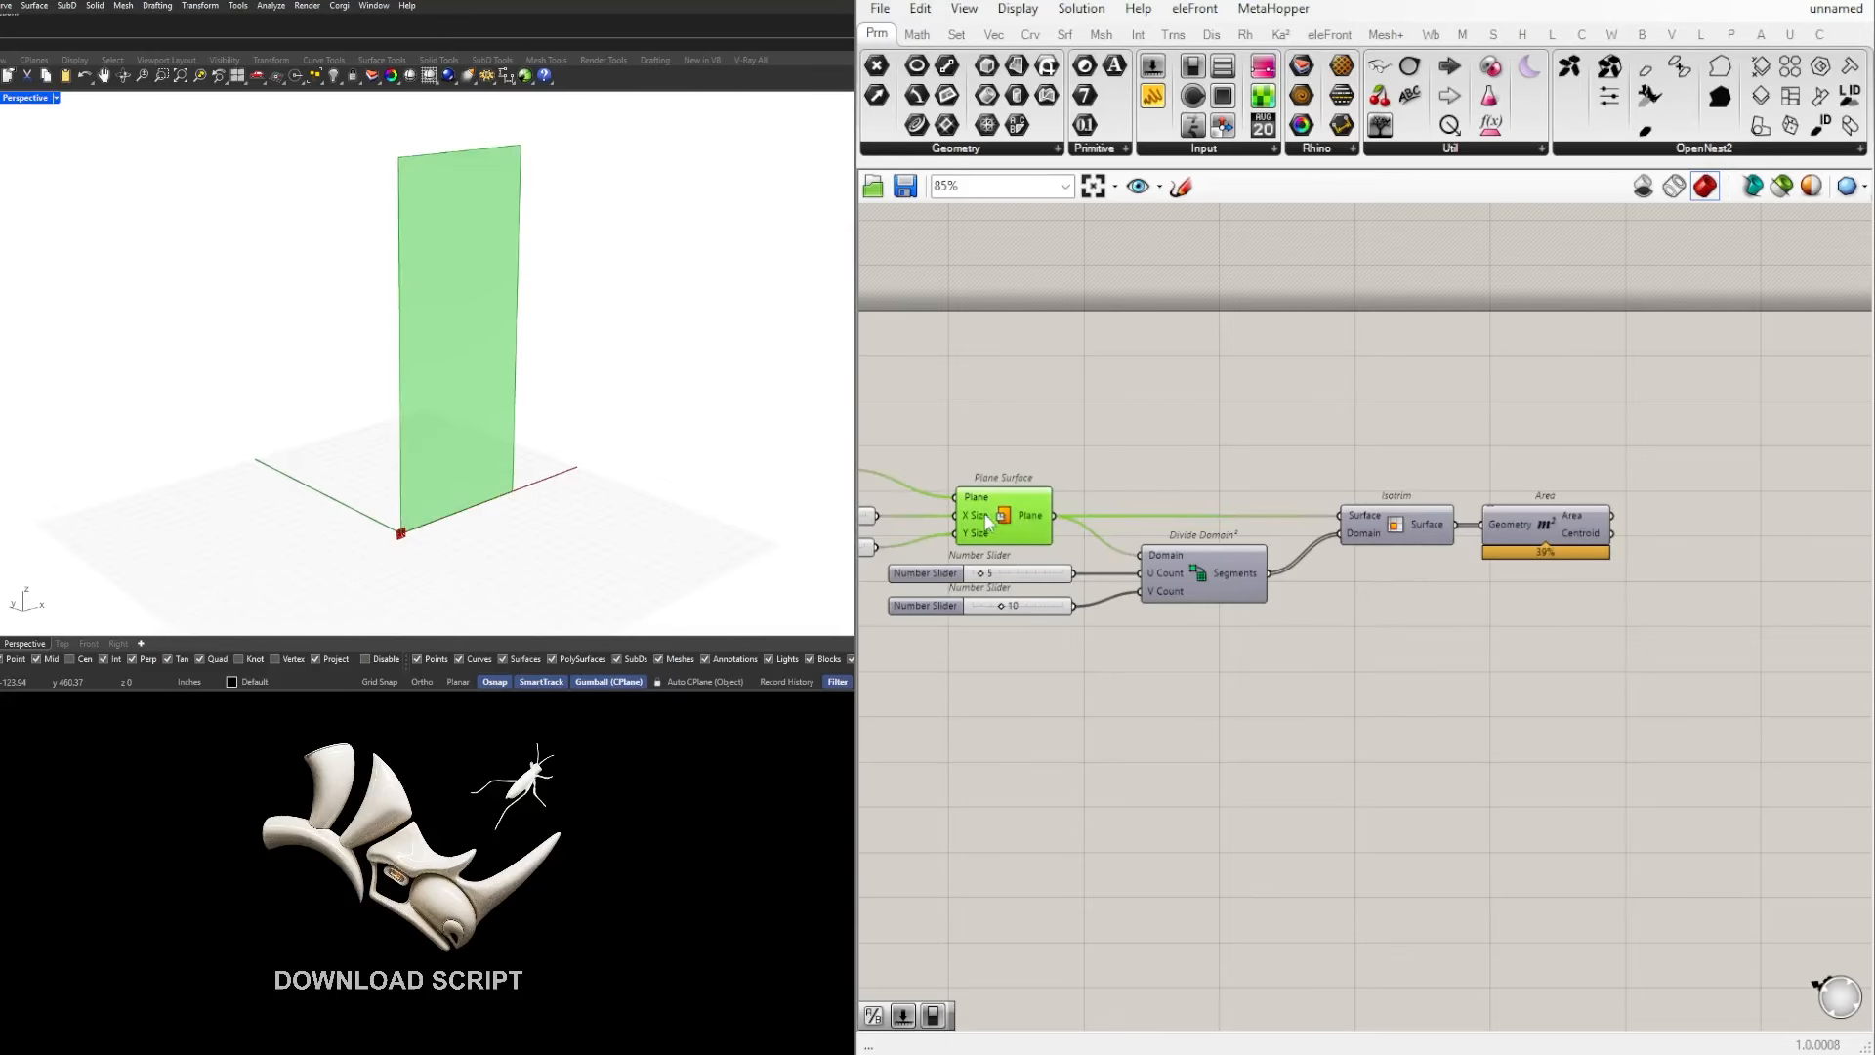
Step: Add an MD Slider component to the canvas above the Plane Surface definition
double_click(1228, 386)
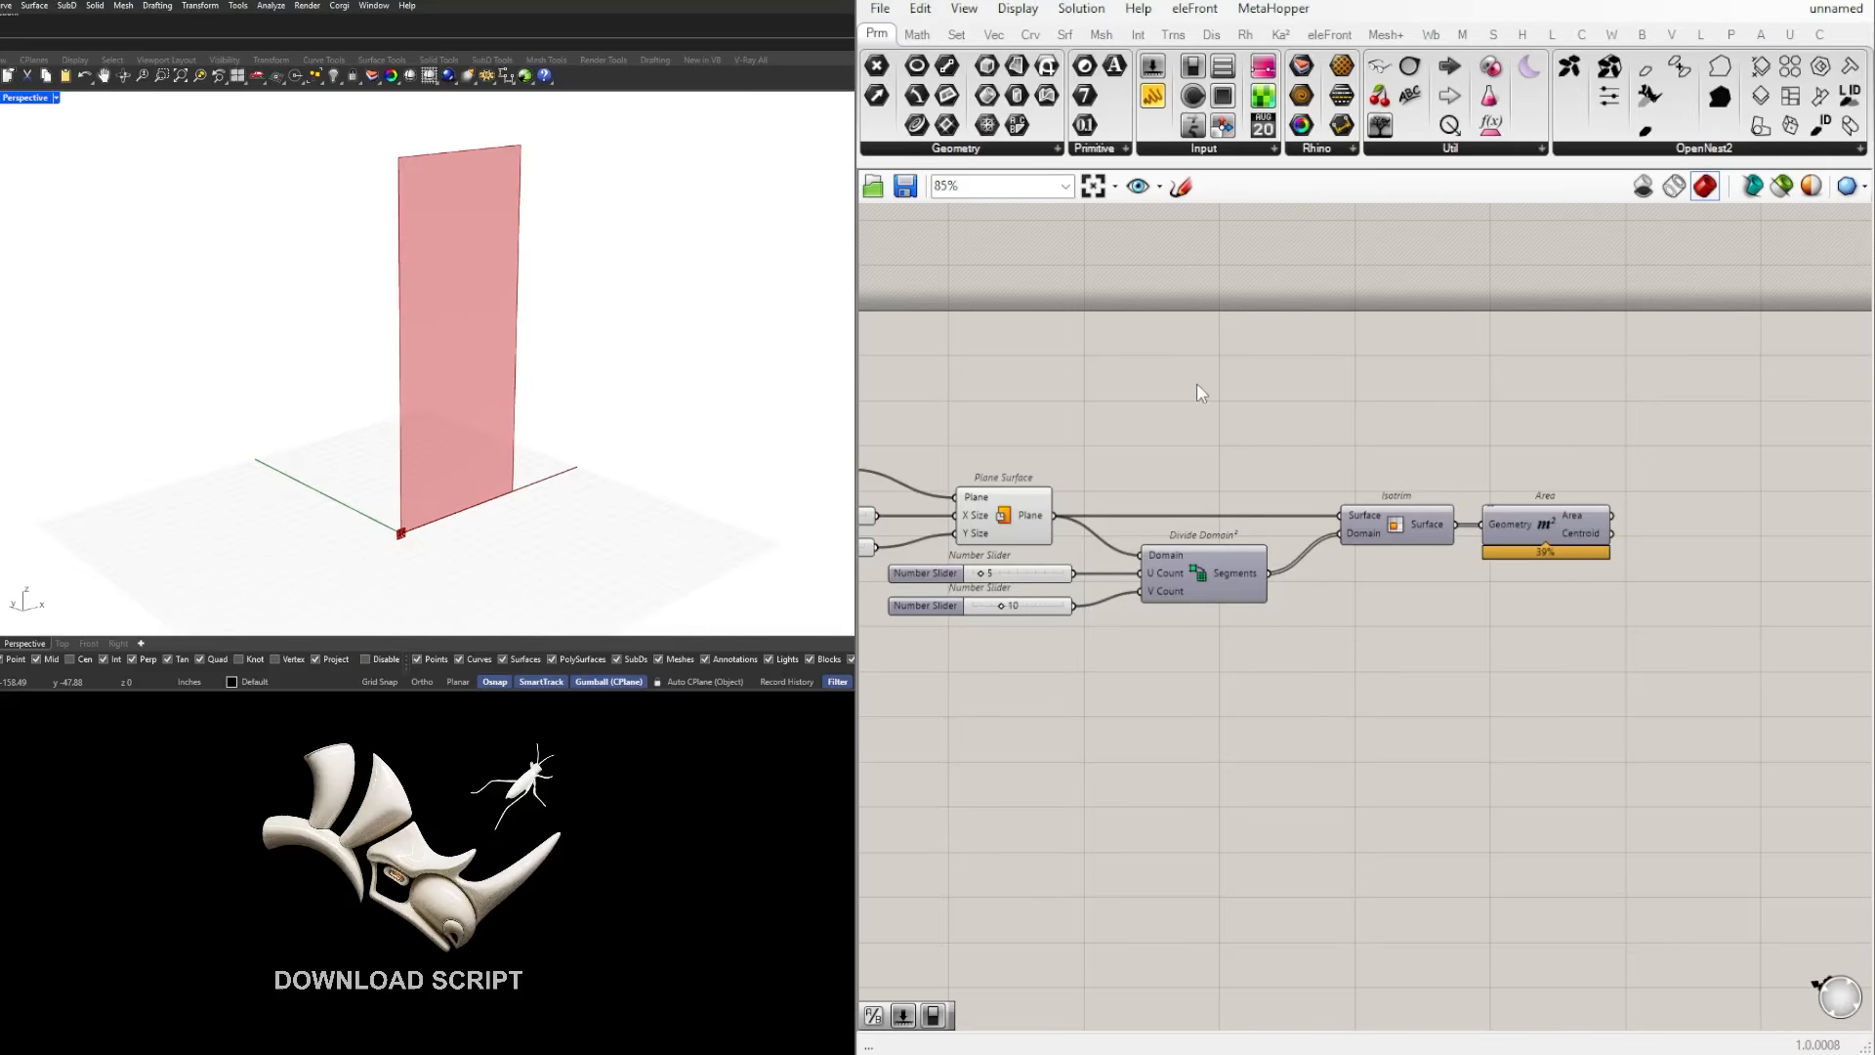
double_click(1198, 383)
text(md)
key(Return)
right_drag(1081, 470, 1259, 419)
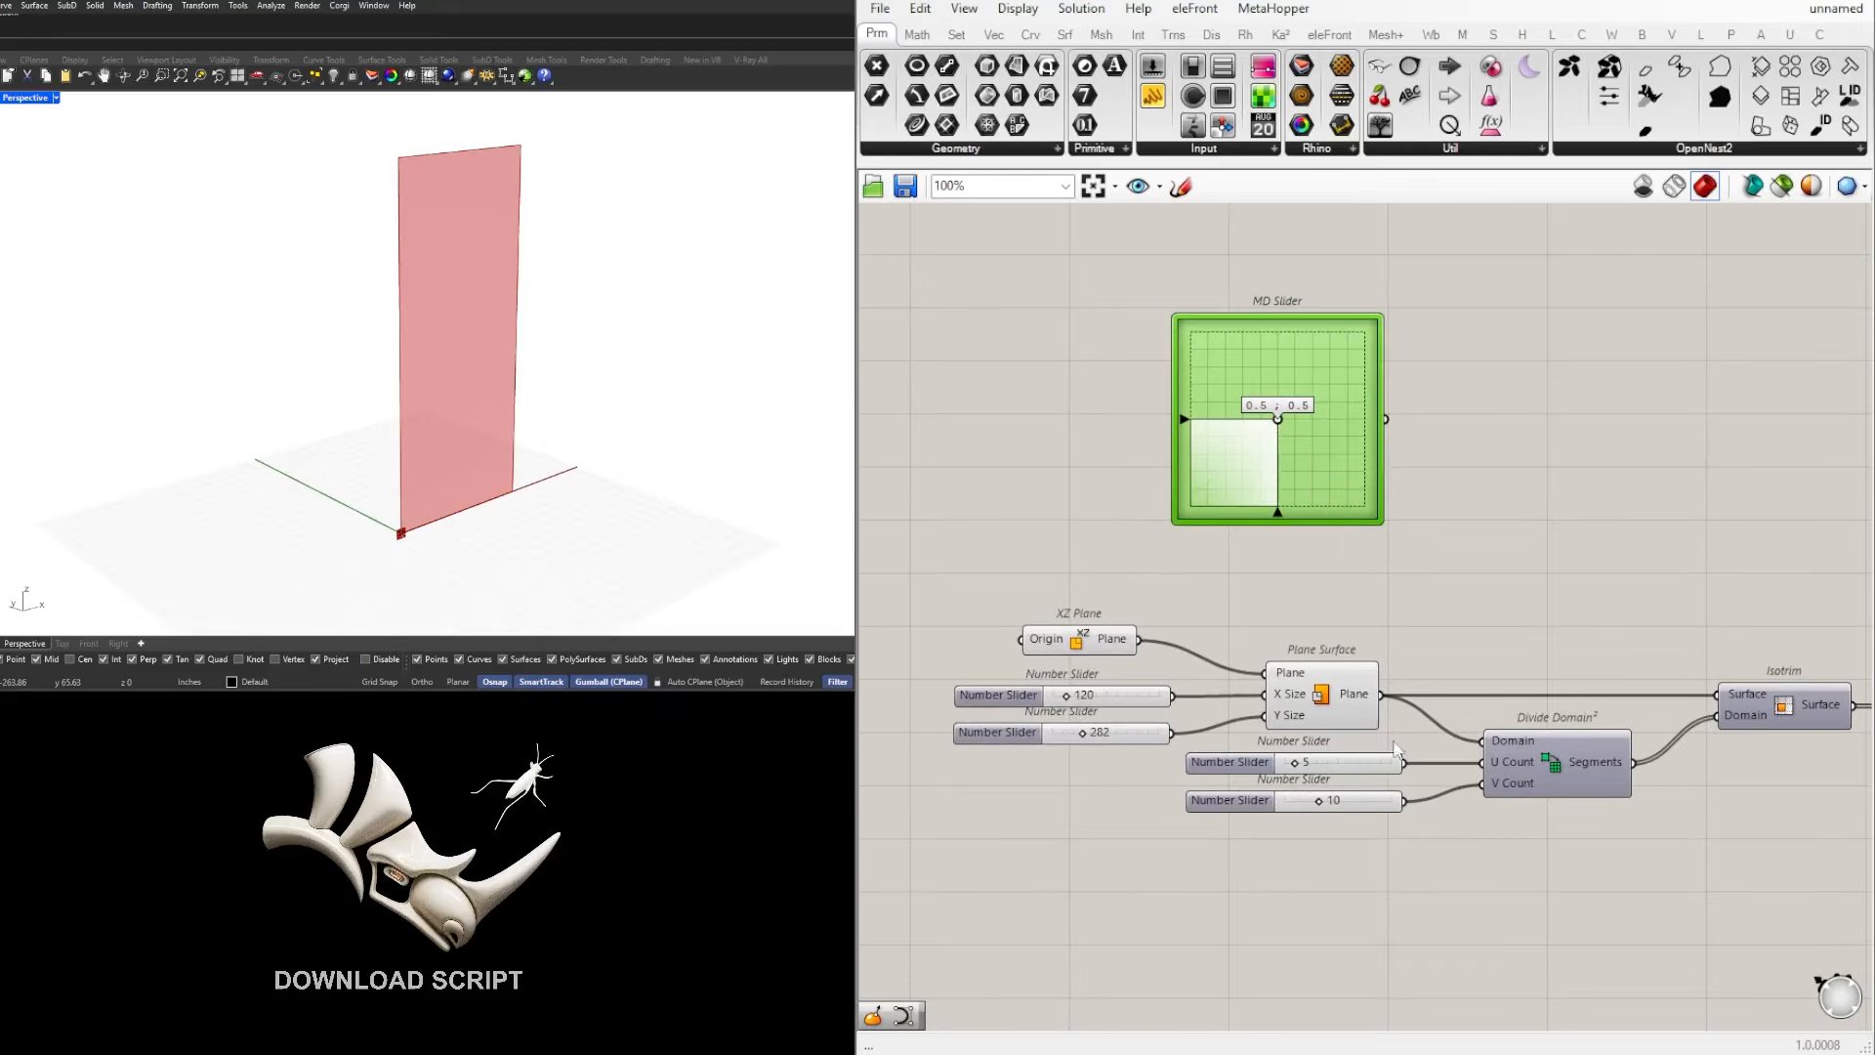
scroll(1276, 405, up, 3)
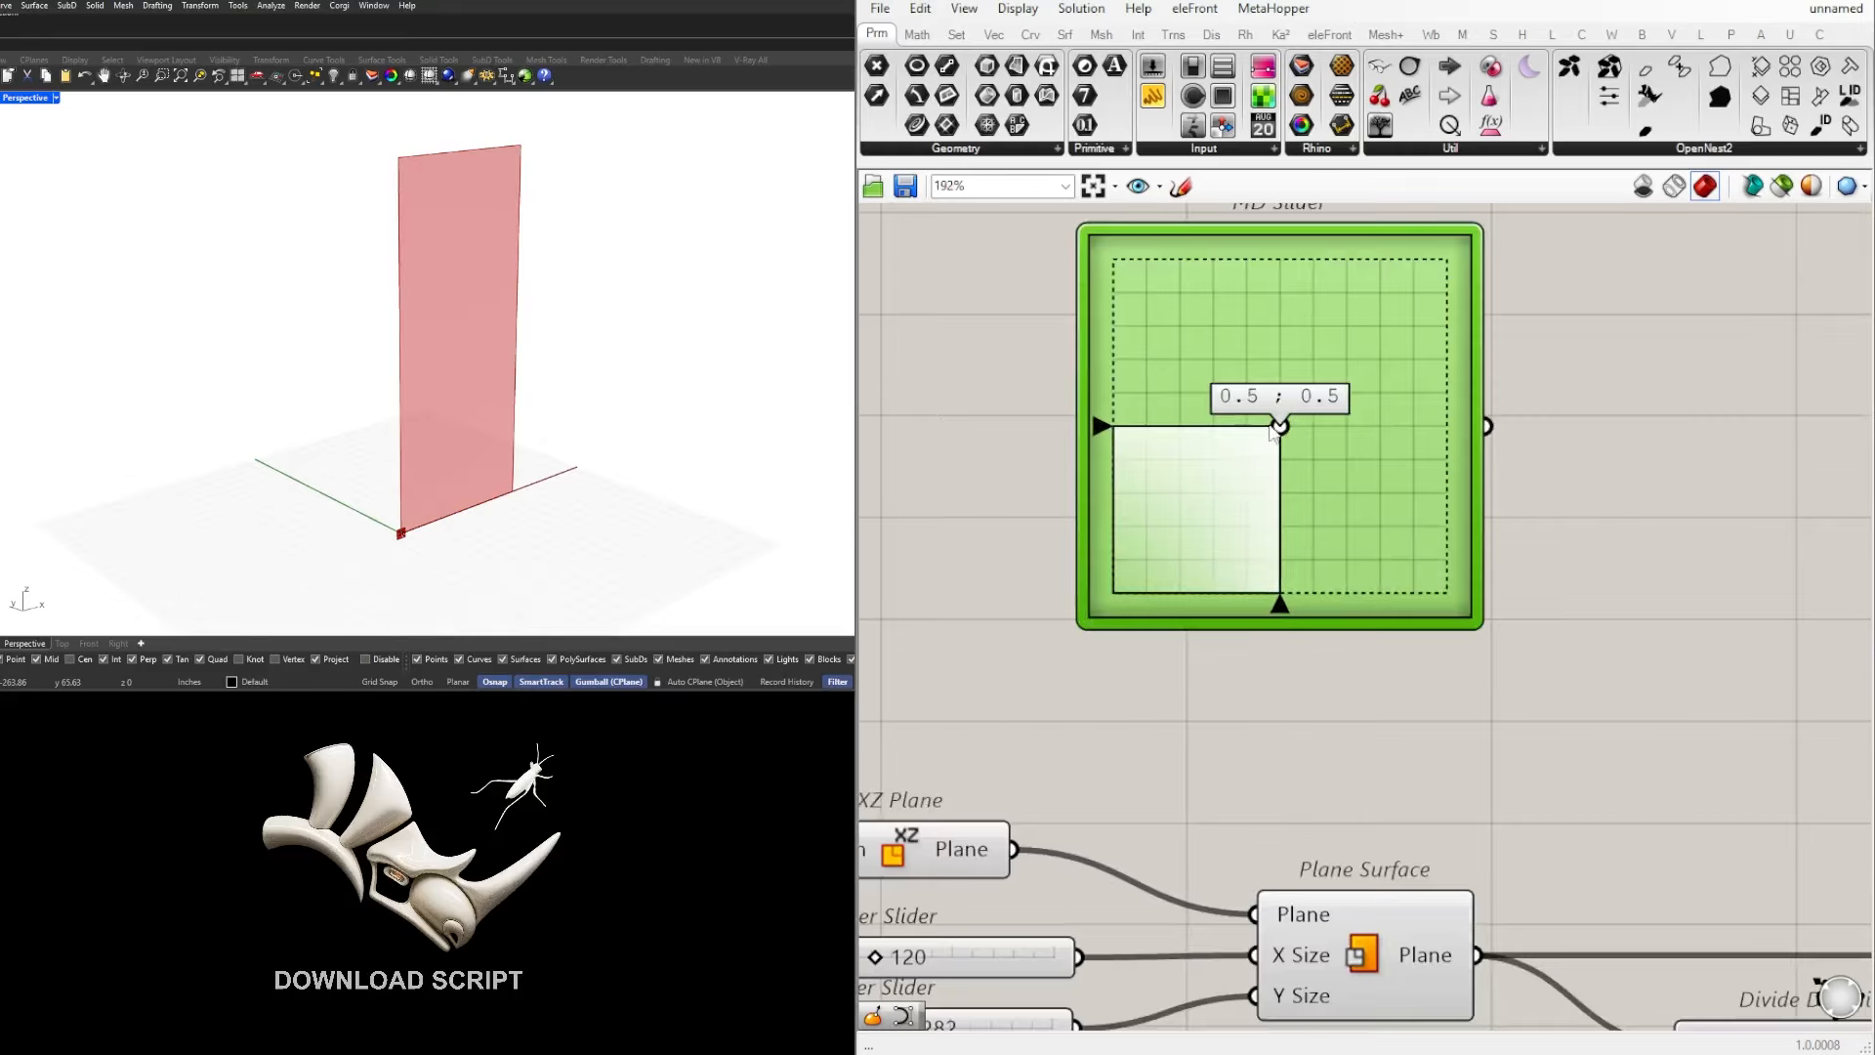
scroll(1282, 430, down, 2)
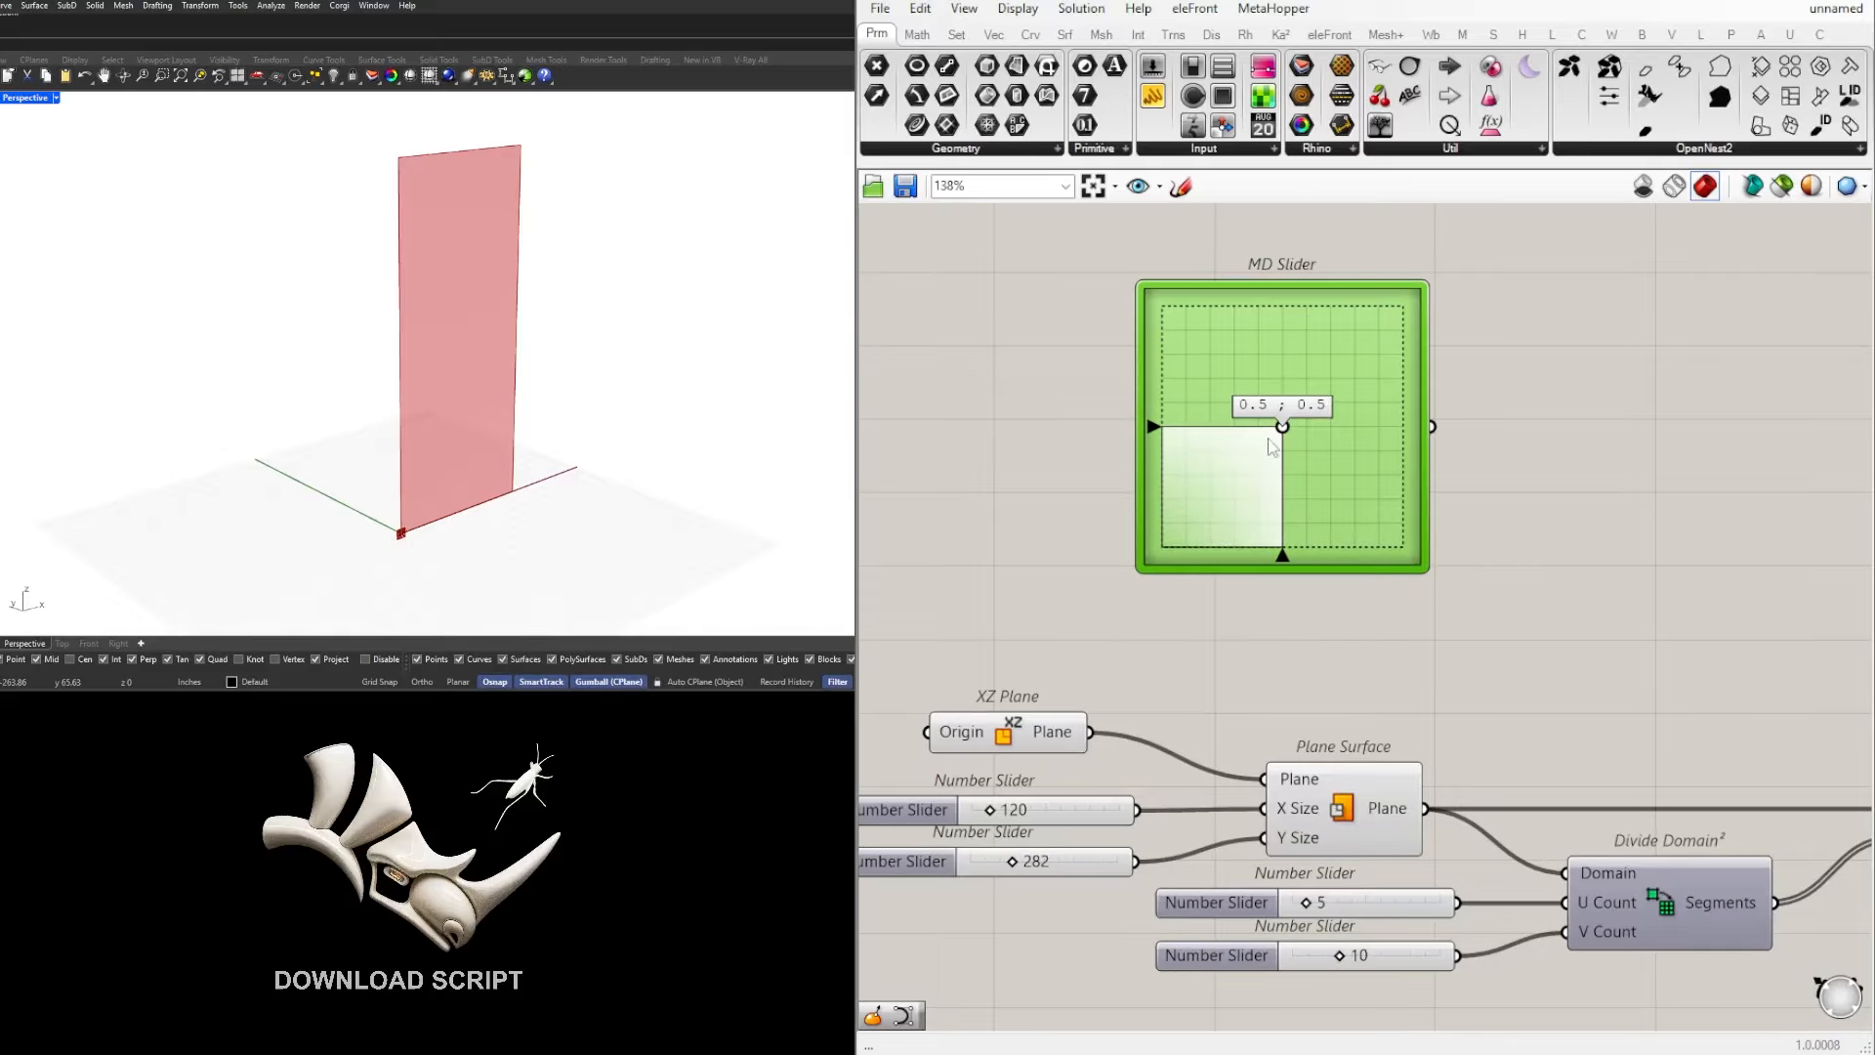
Step: Add an Evaluate Surface component, feeding its Surface input from Plane Surface and its Point input from the MD Slider
scroll(1332, 527, down, 3)
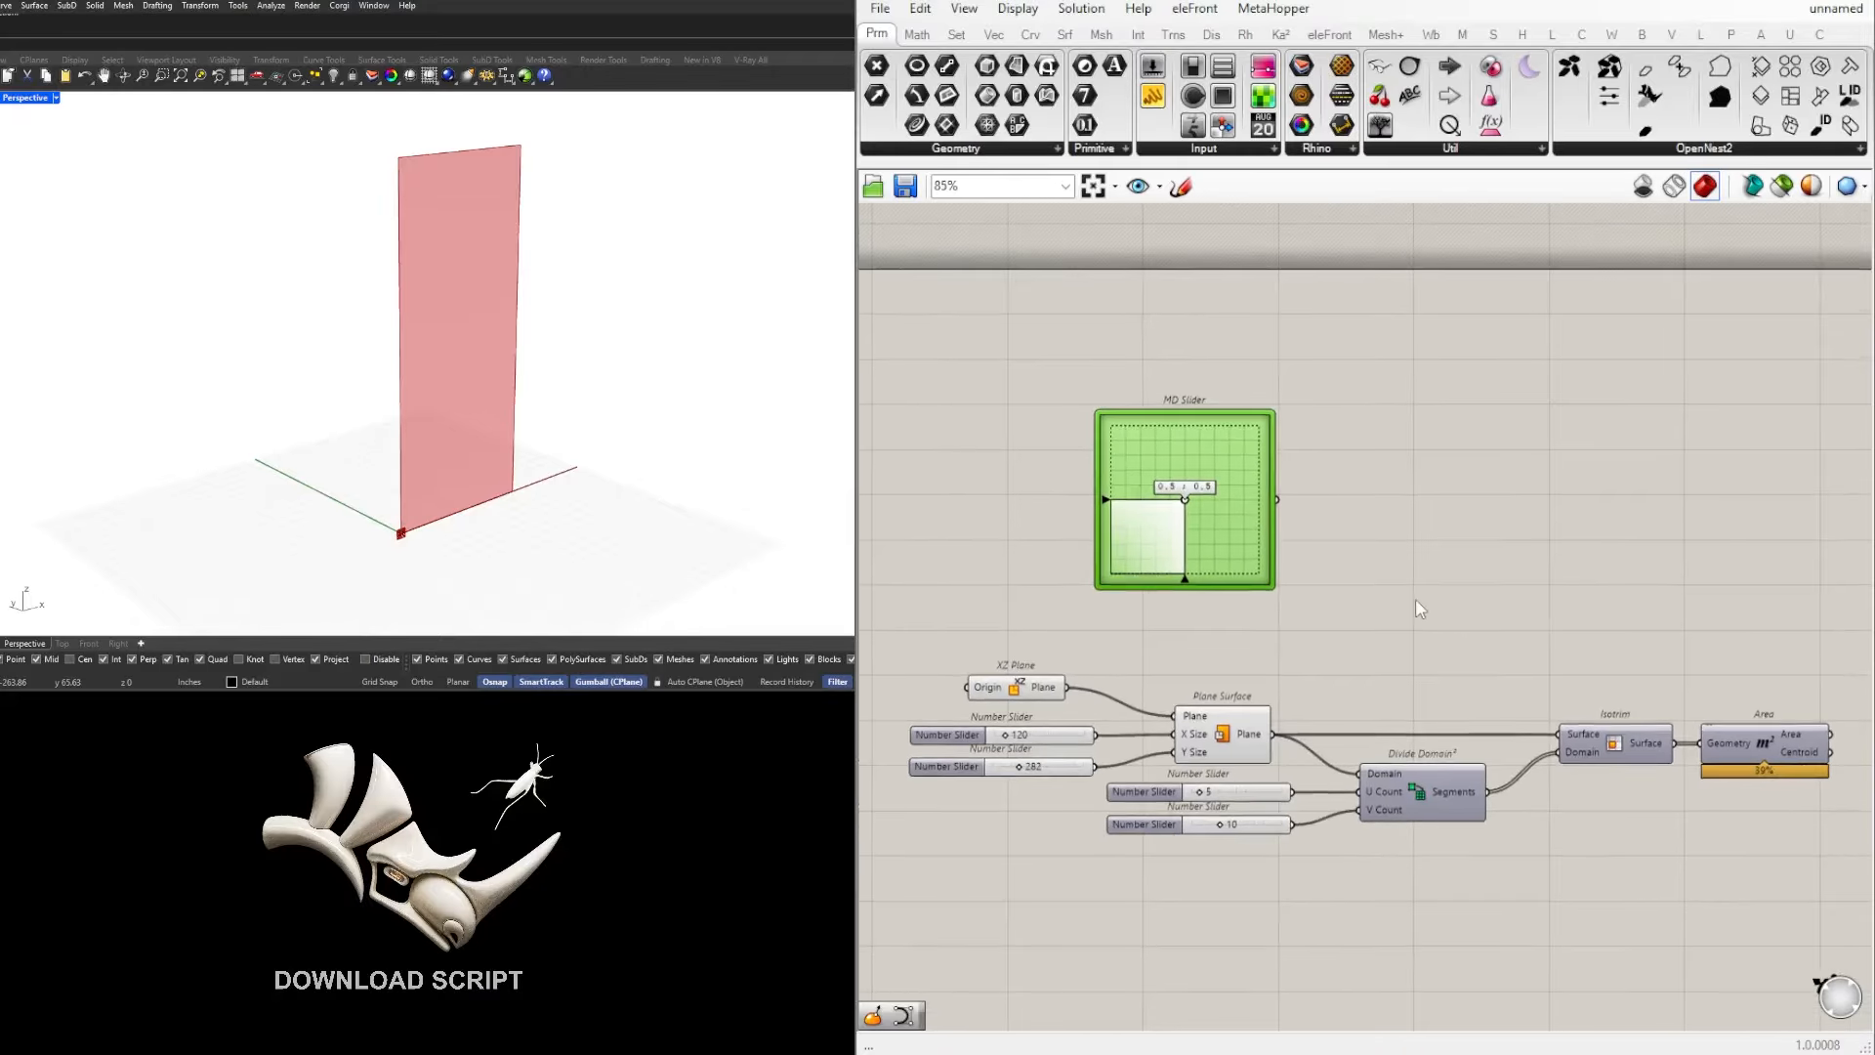
double_click(1419, 600)
text(eval)
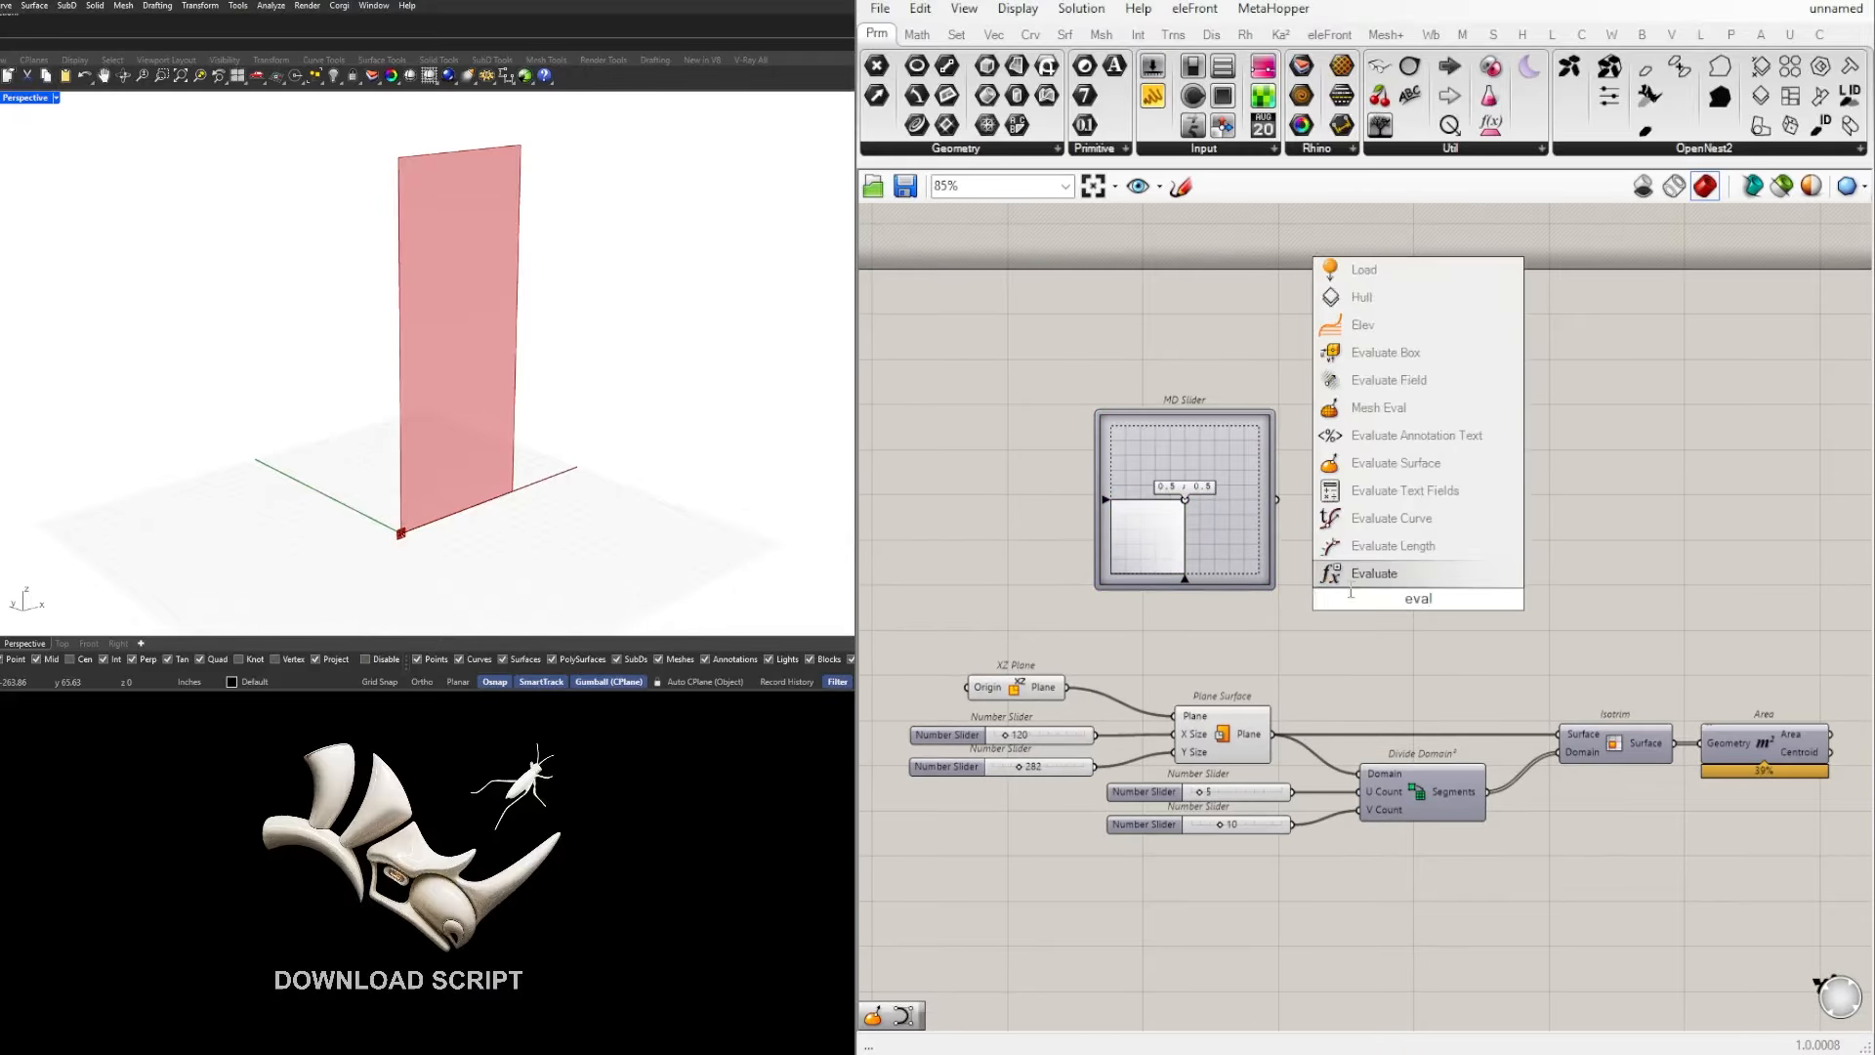
click(1394, 463)
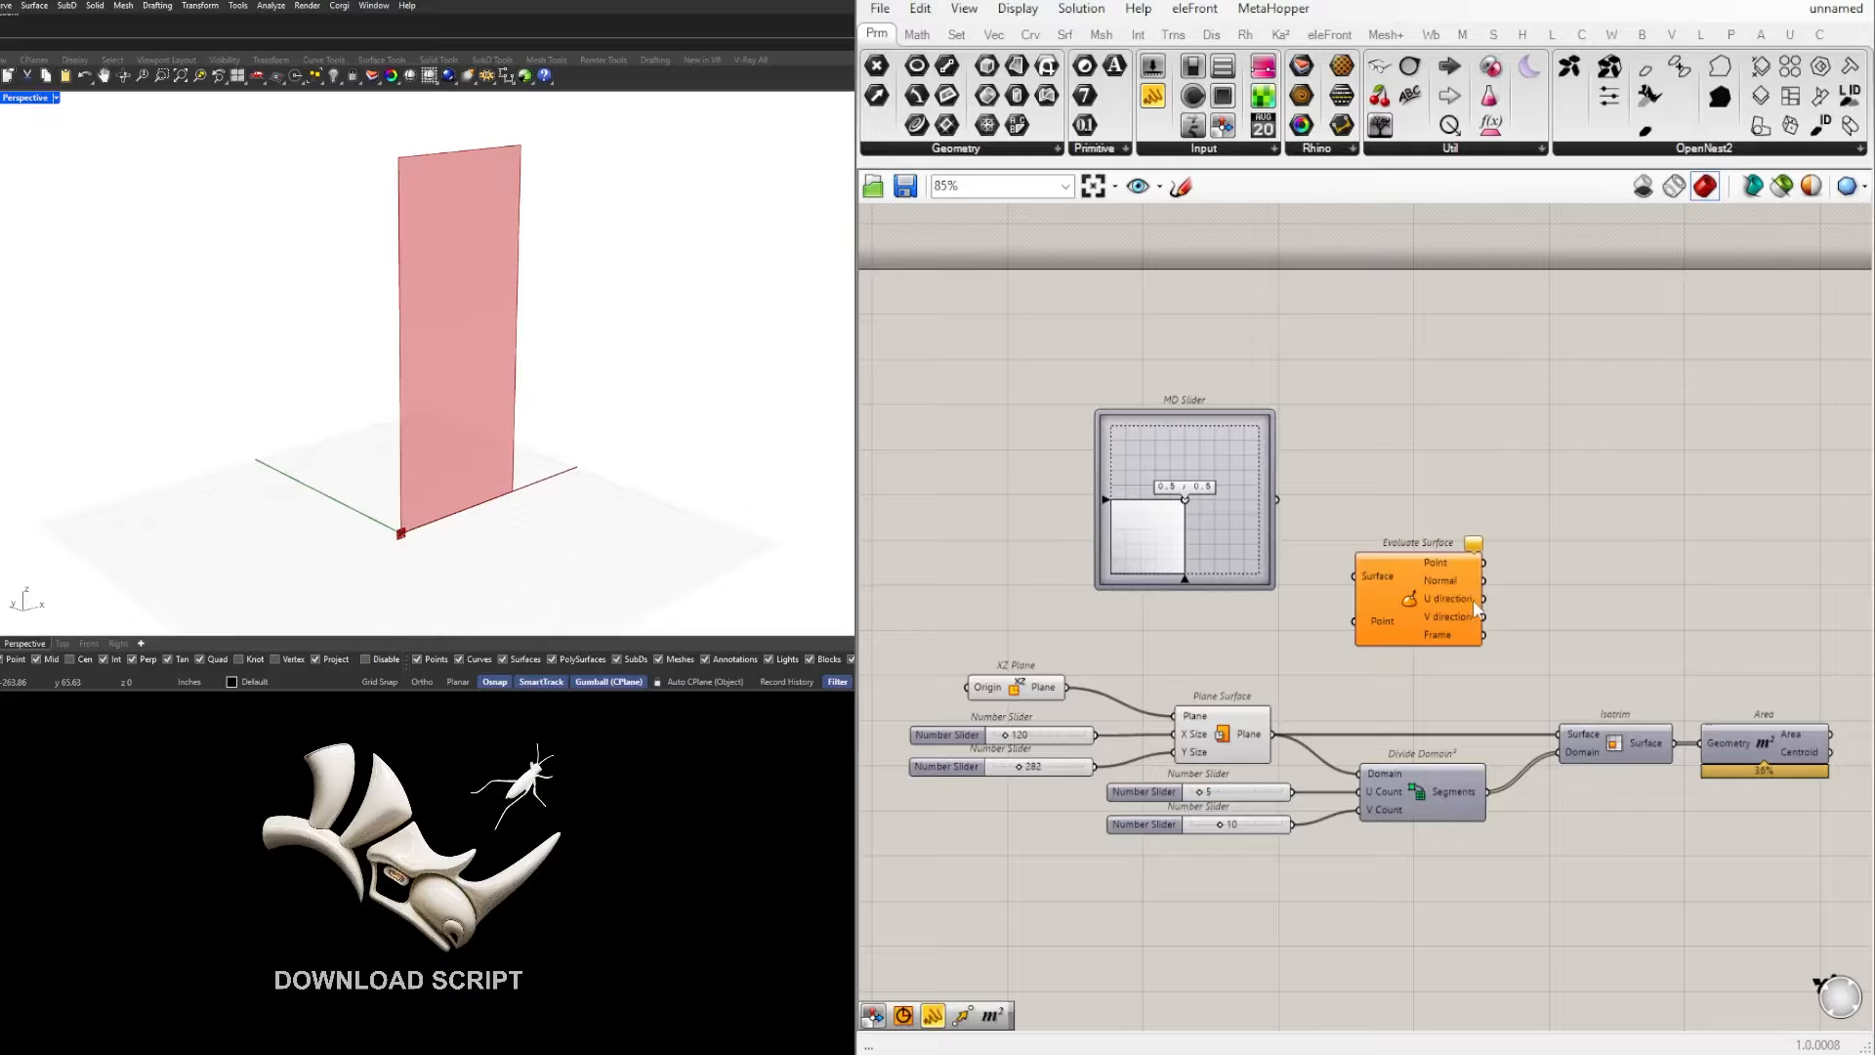
drag(1473, 600, 1573, 559)
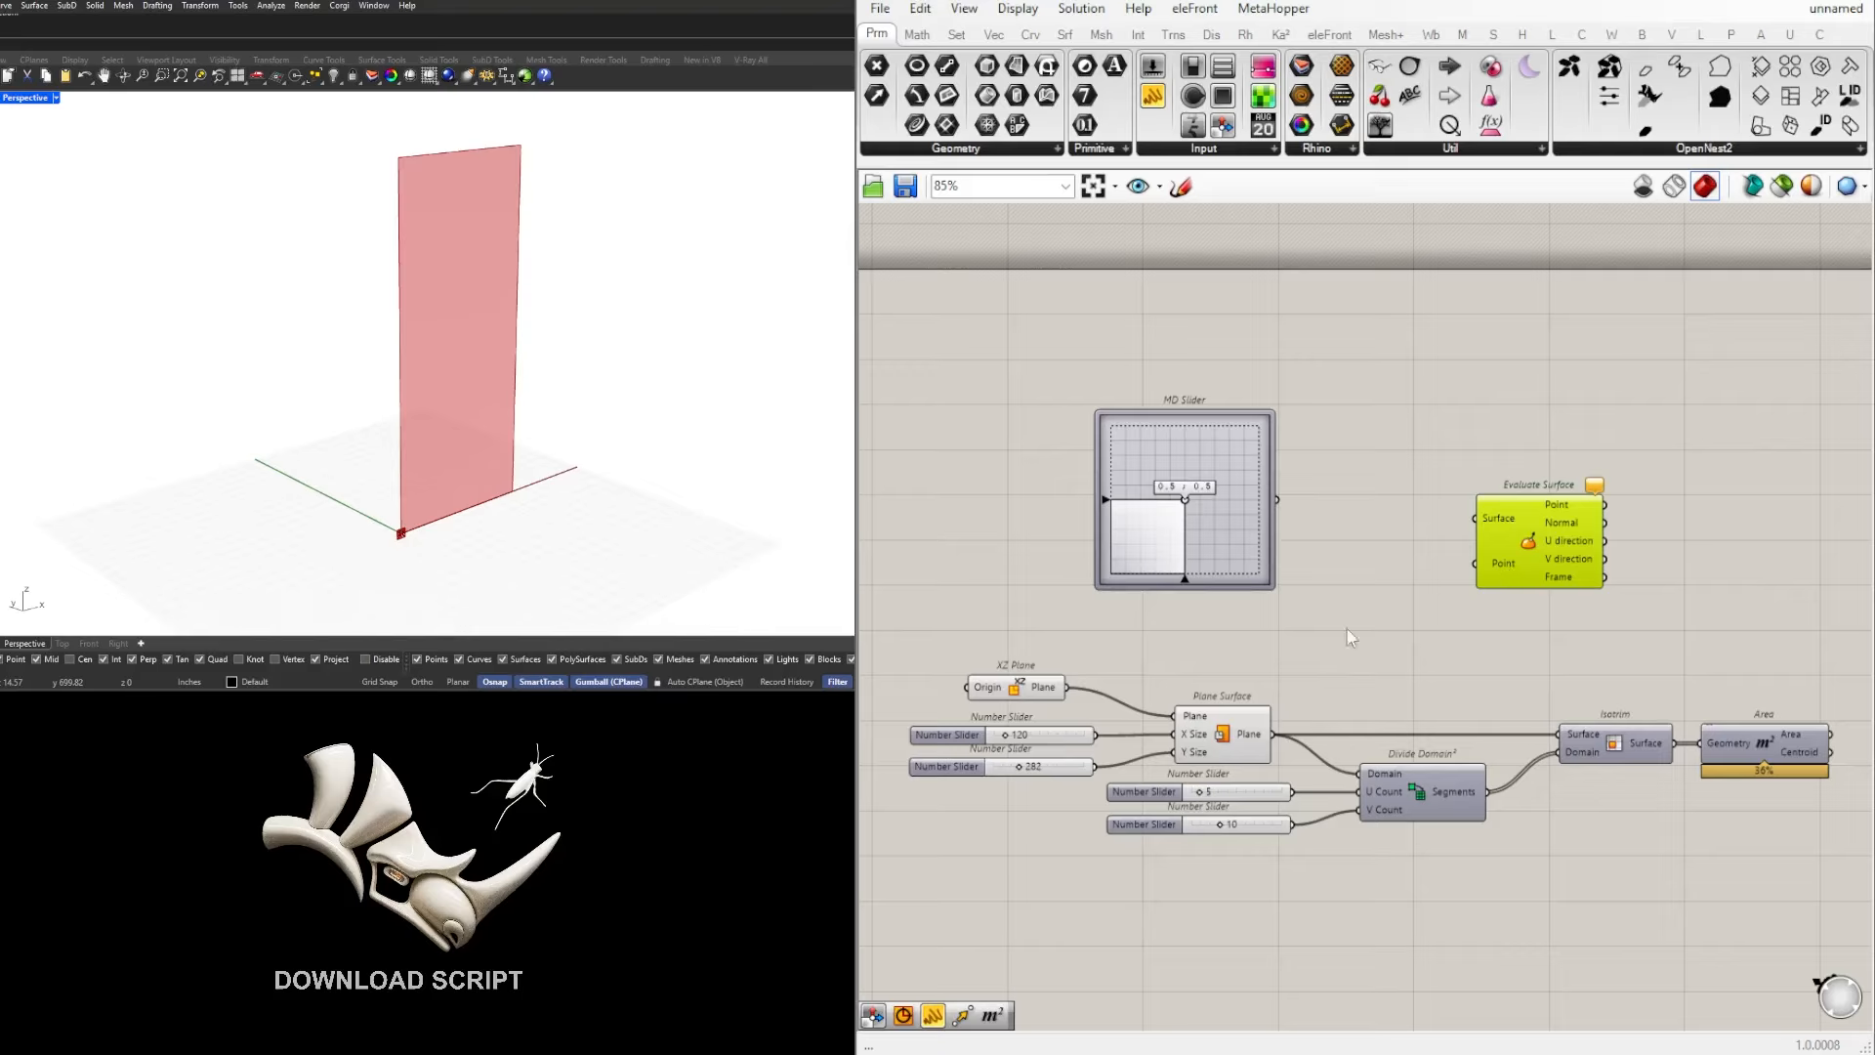
drag(1271, 734, 1517, 566)
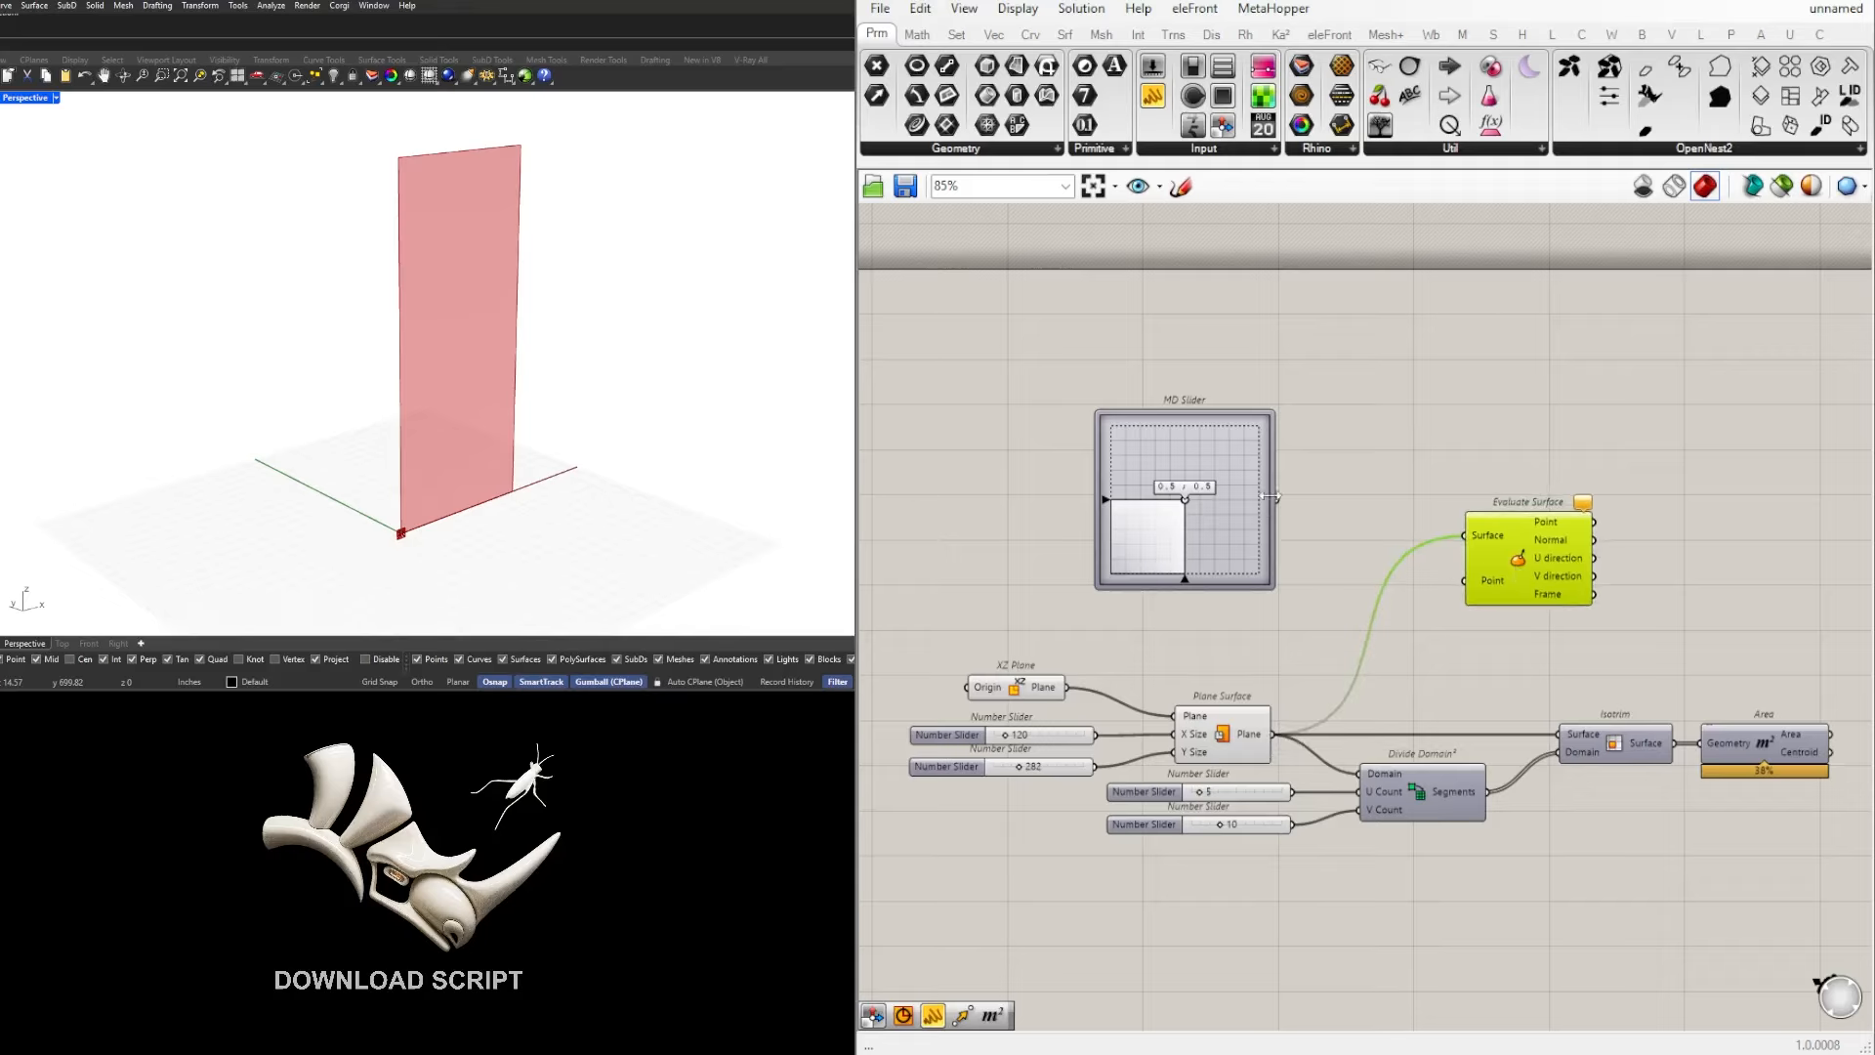
drag(1271, 497, 1465, 580)
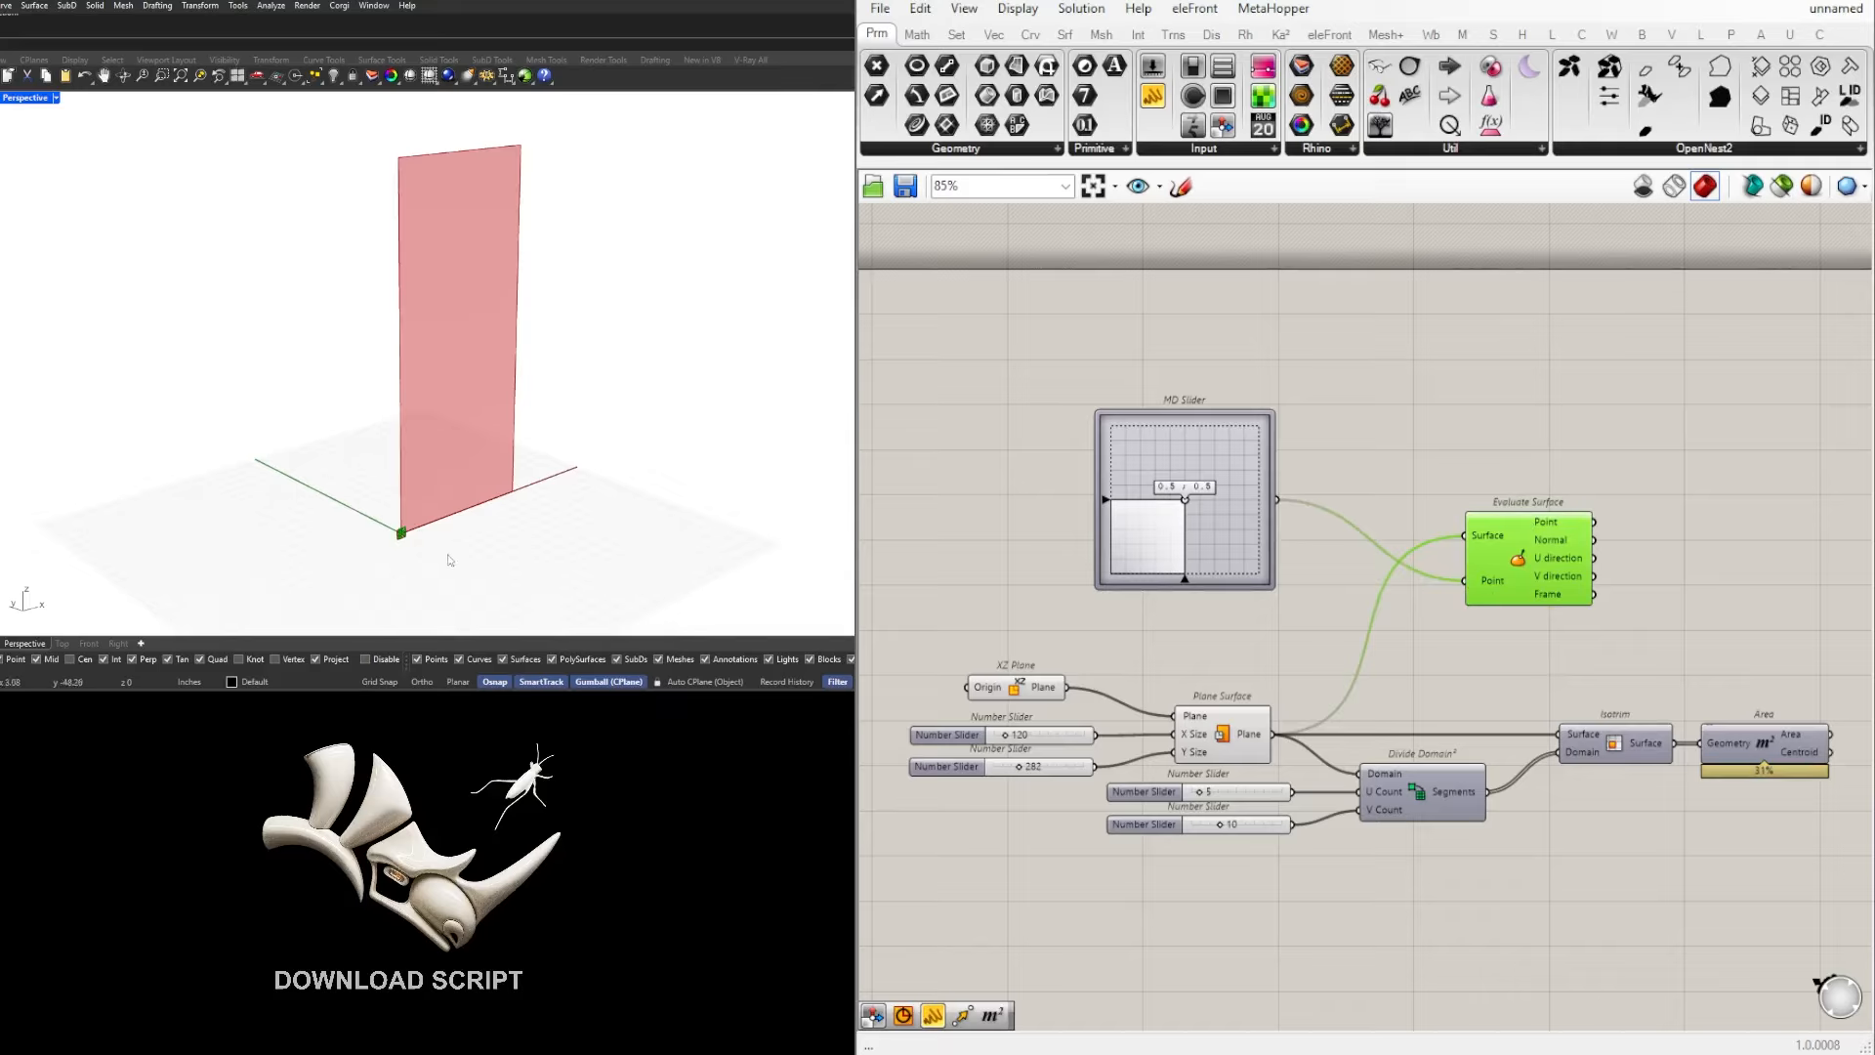
Step: Show the four-viewport layout and examine the evaluated point's position and frame near the surface corner in the Front view
scroll(342, 513, up, 5)
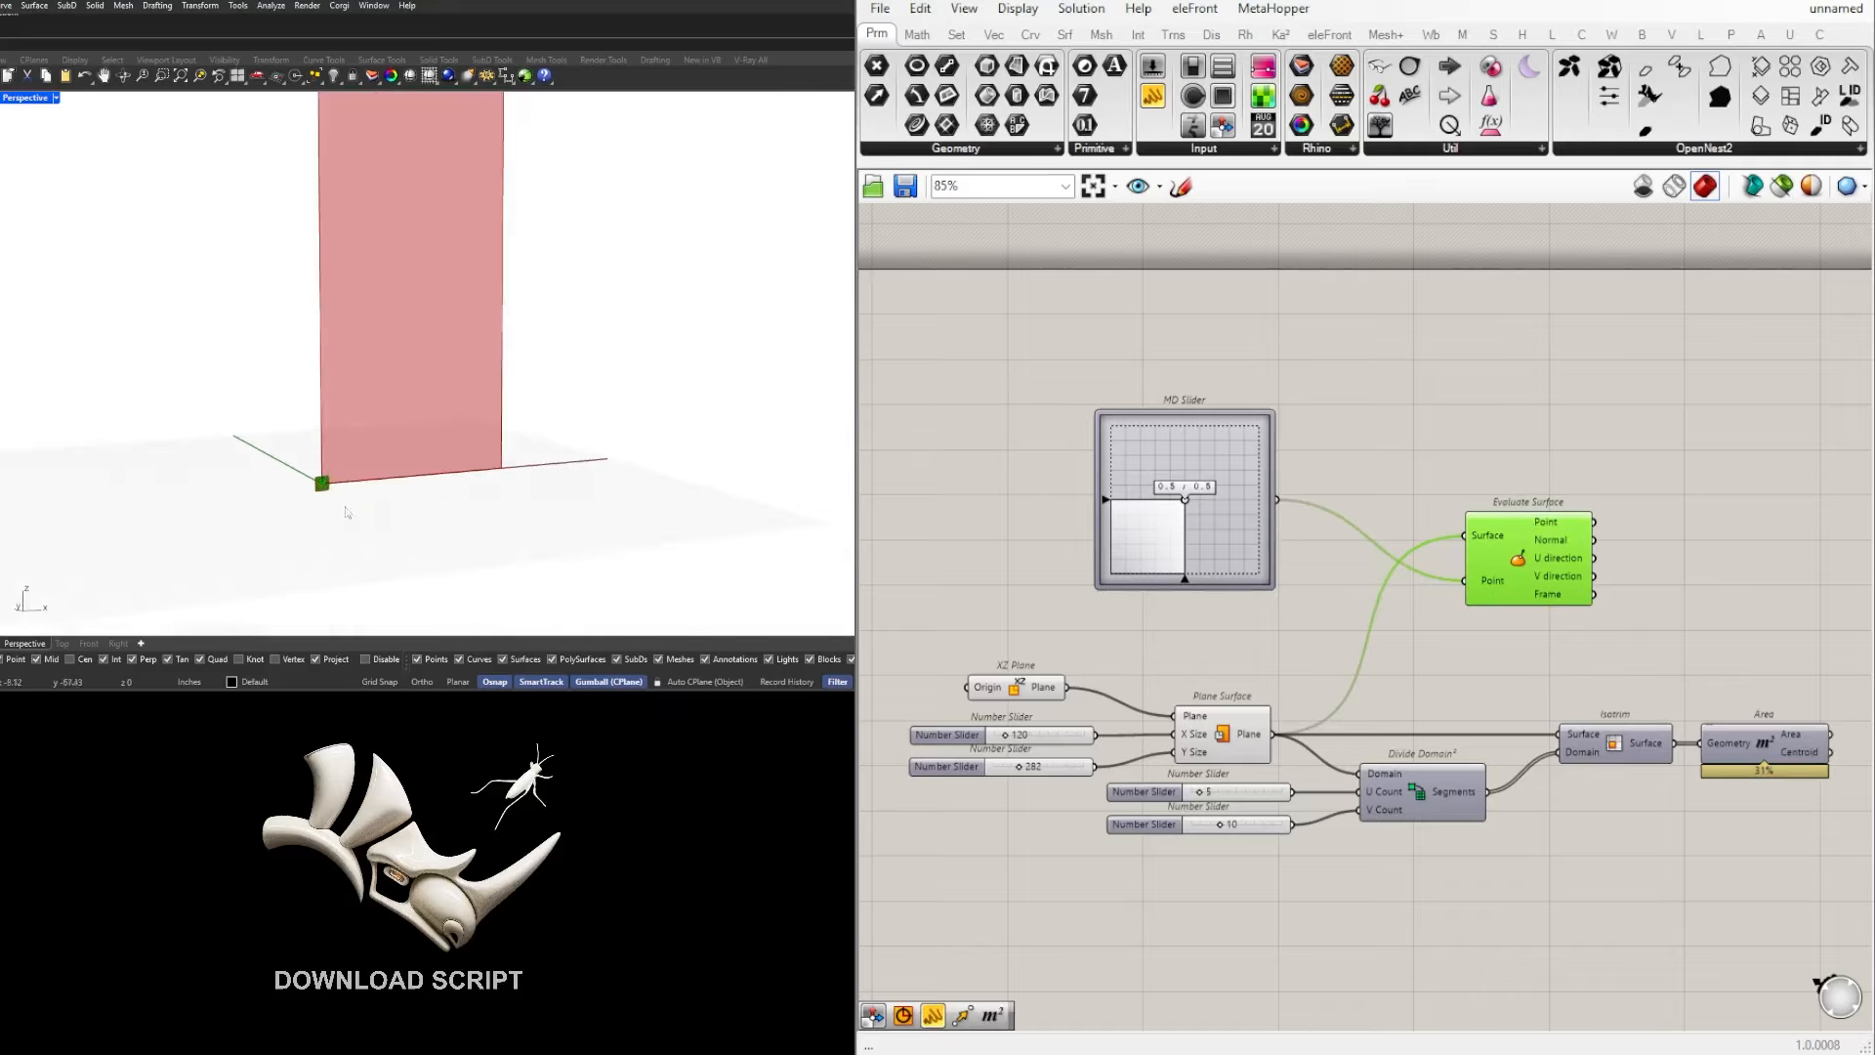
double_click(27, 99)
scroll(229, 489, up, 5)
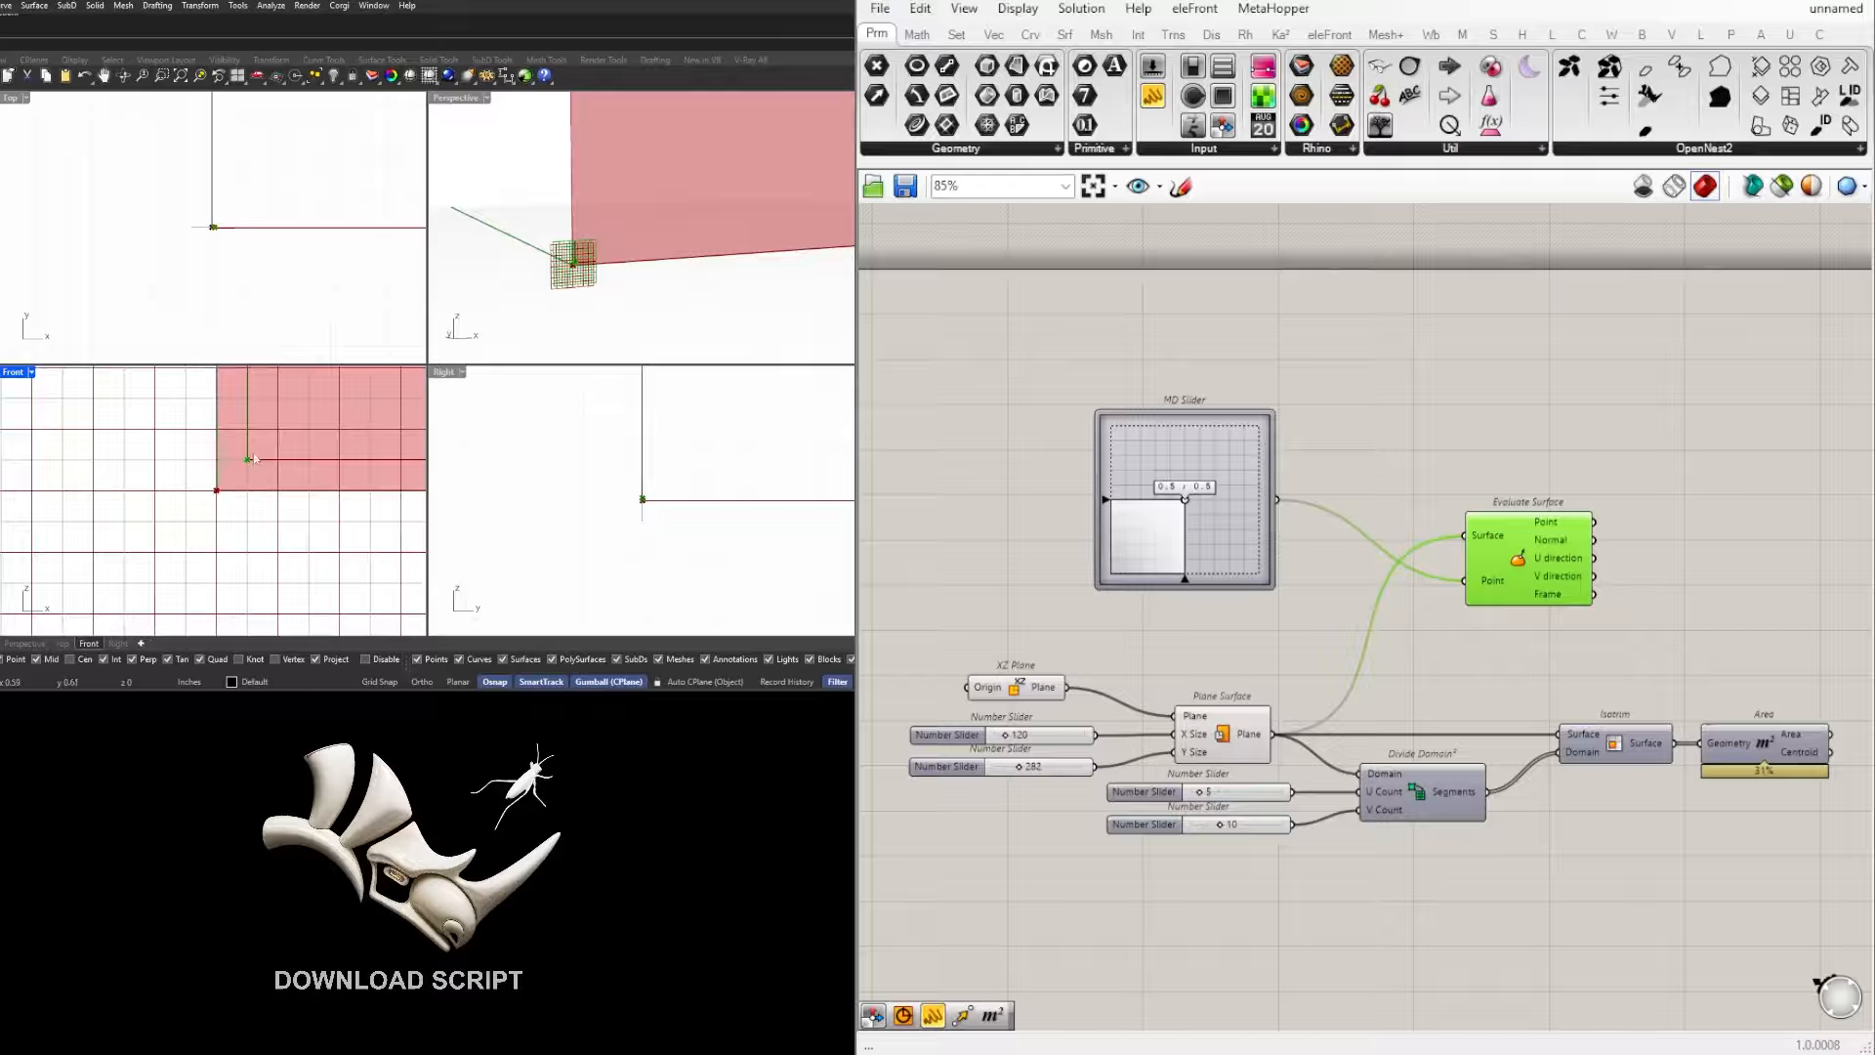
scroll(207, 518, down, 5)
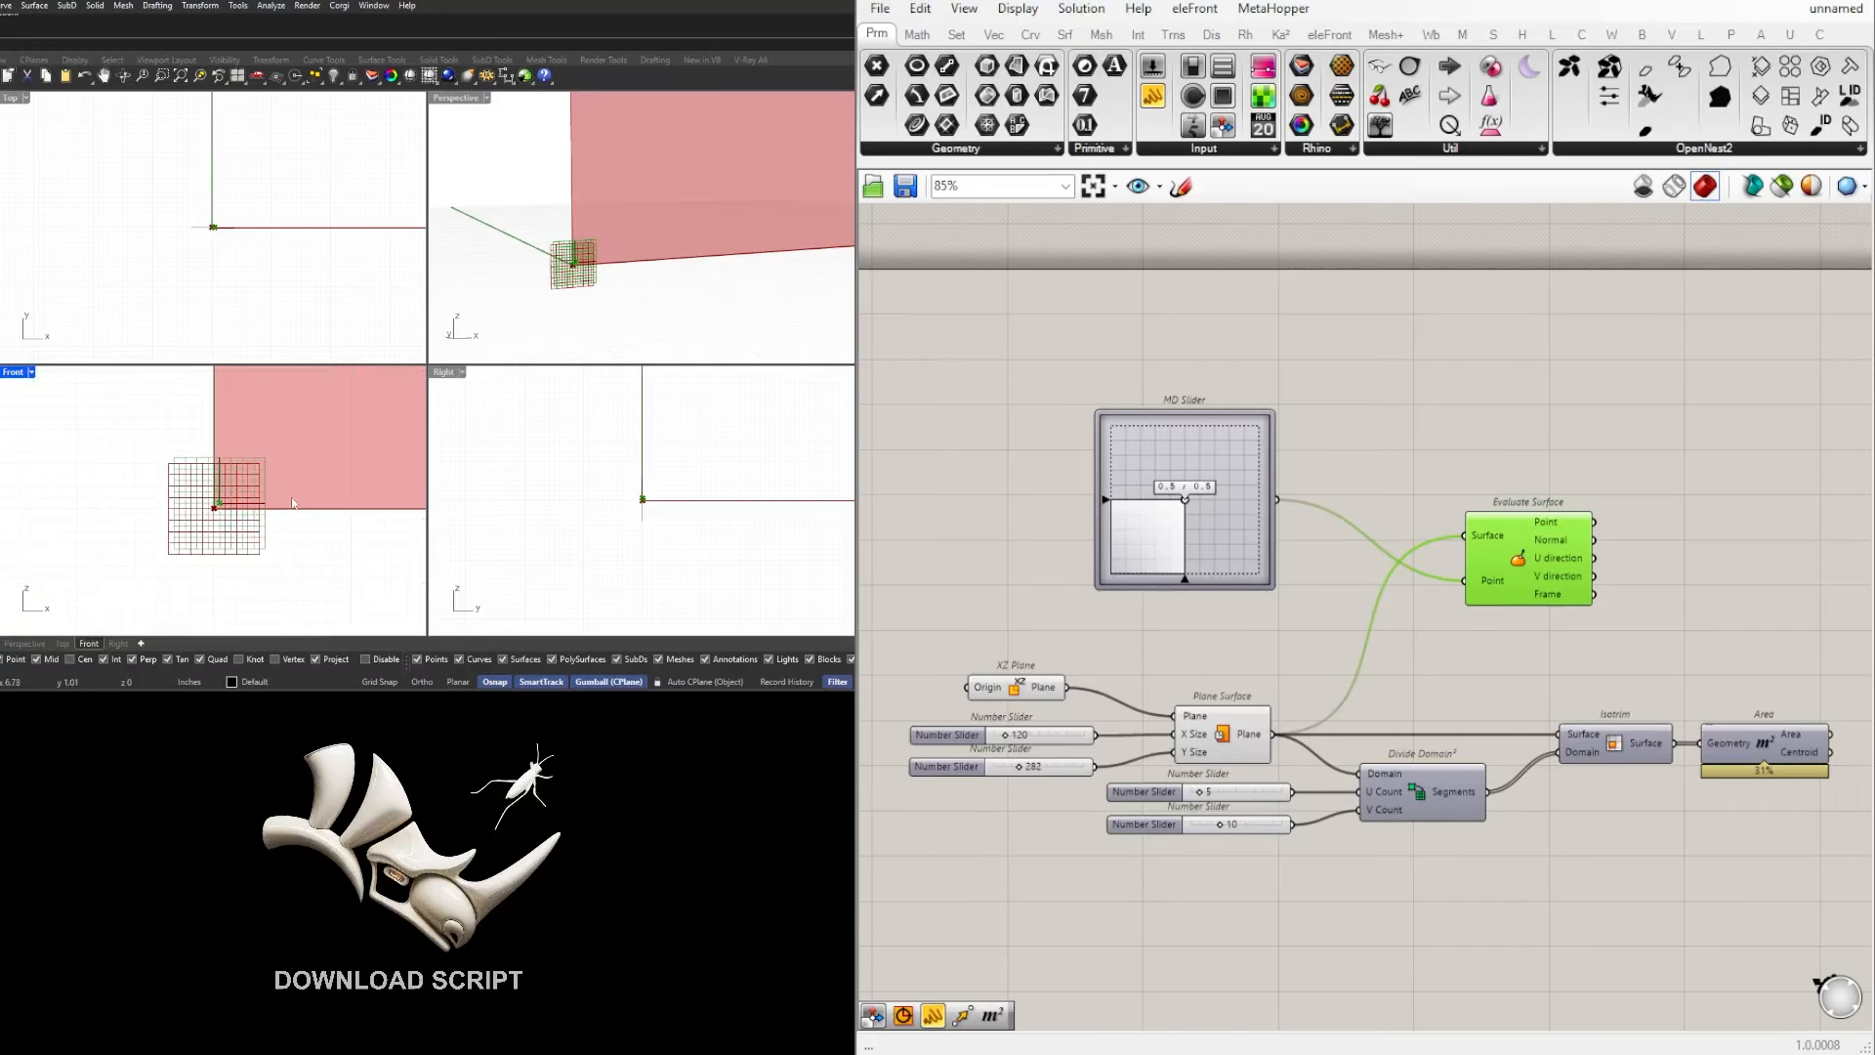
Step: Reparameterize the Surface input of the Evaluate Surface component
scroll(313, 500, down, 2)
scroll(313, 500, down, 7)
right_drag(309, 481, 205, 513)
scroll(209, 529, up, 3)
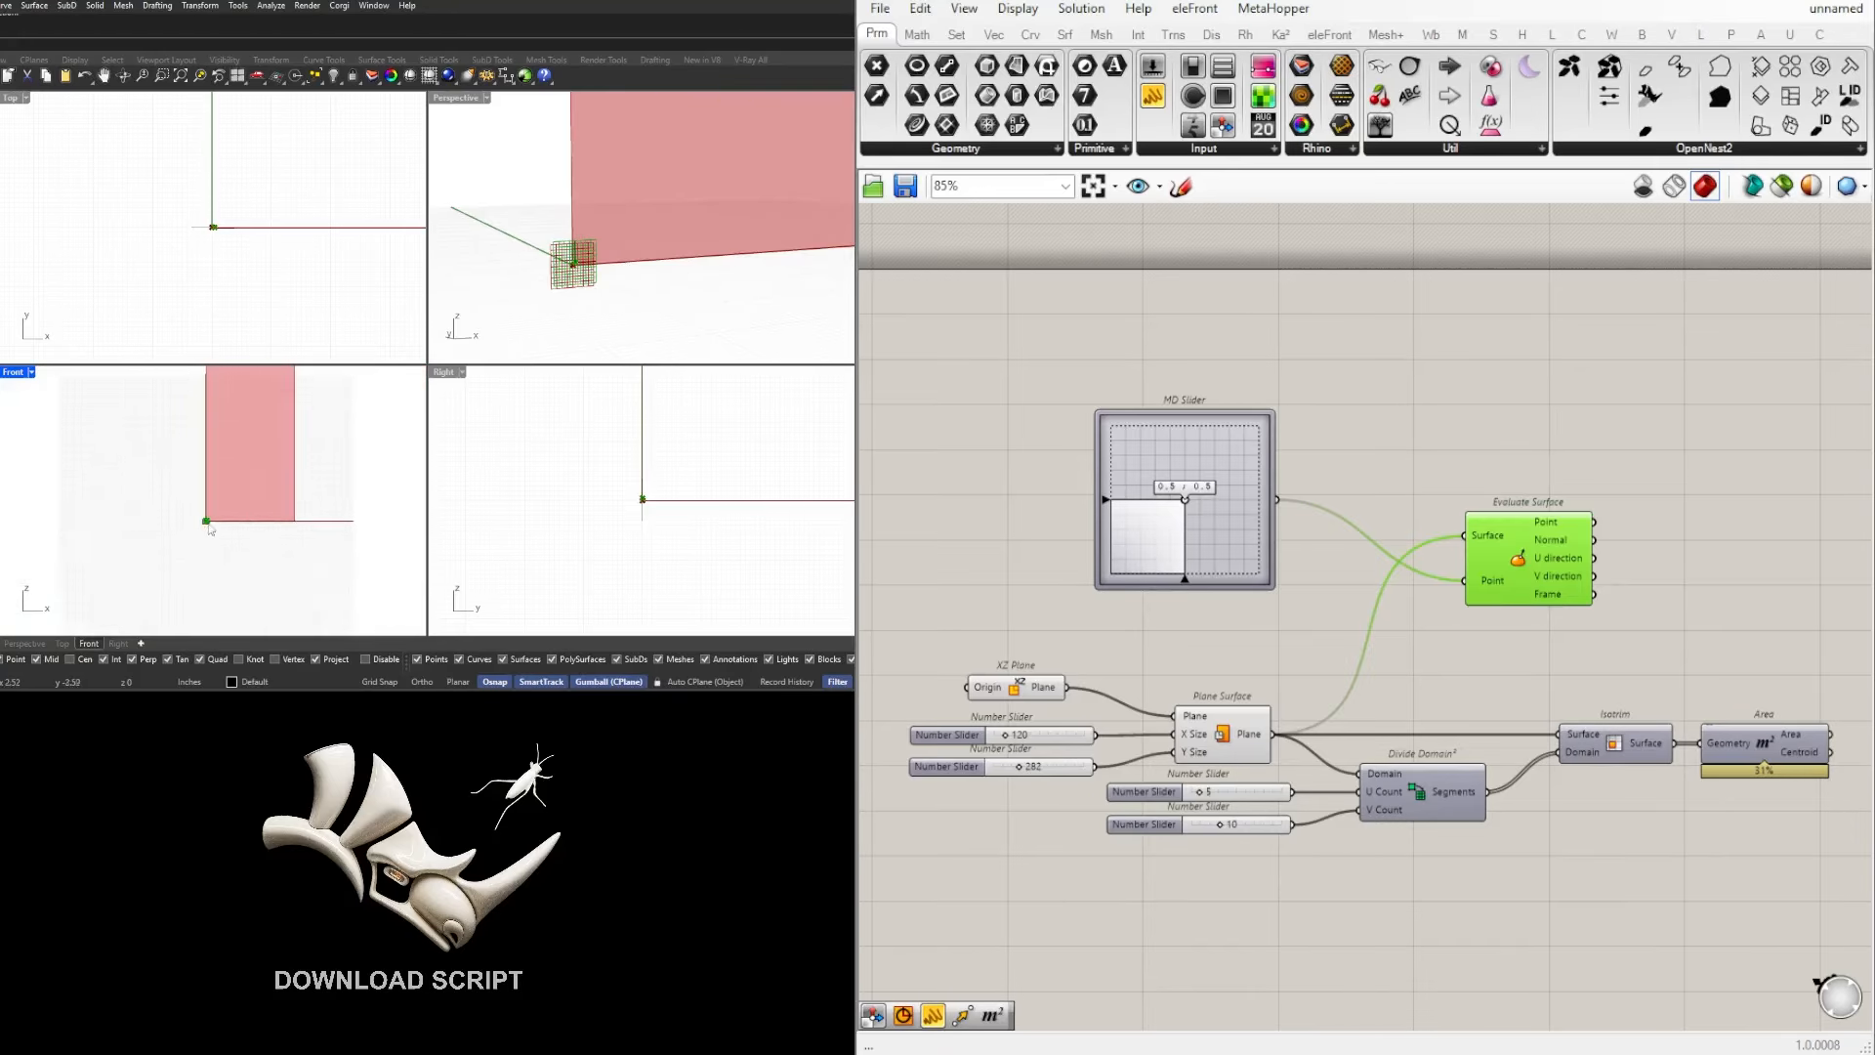
scroll(237, 539, down, 3)
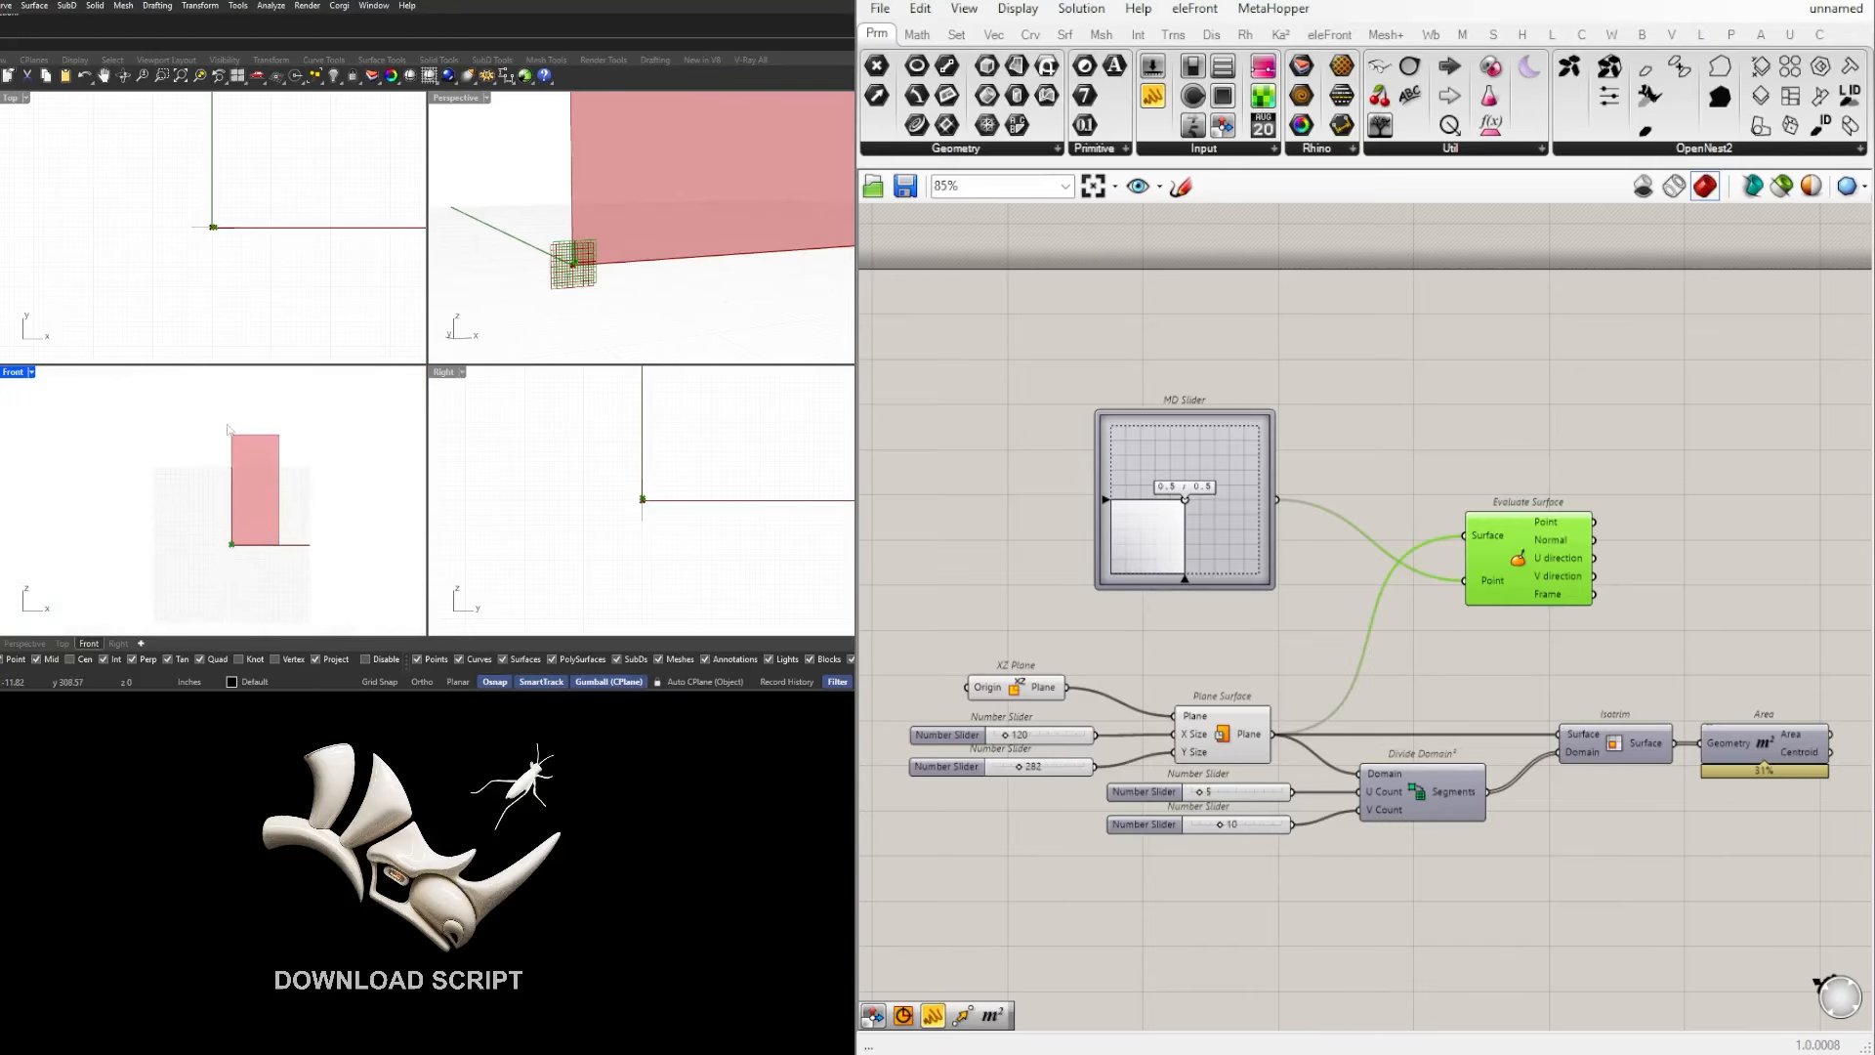
click(1209, 412)
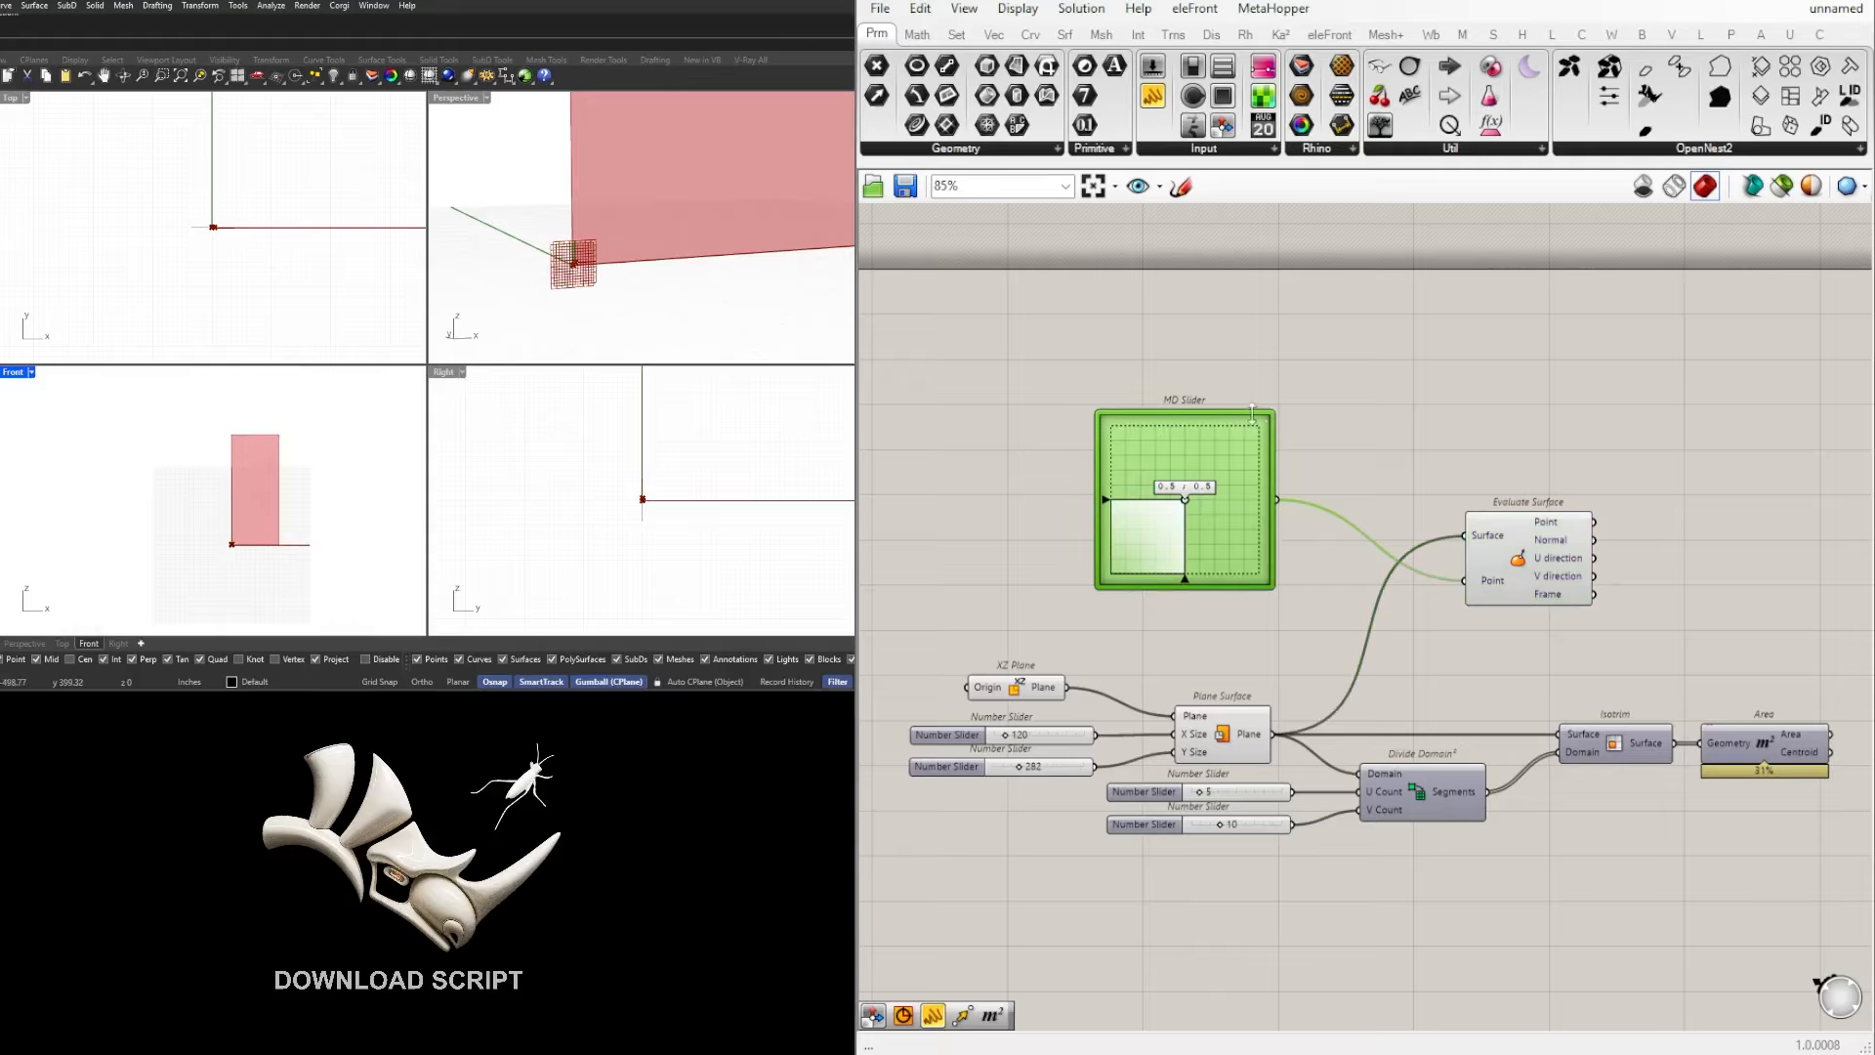
click(1394, 447)
right_click(1490, 545)
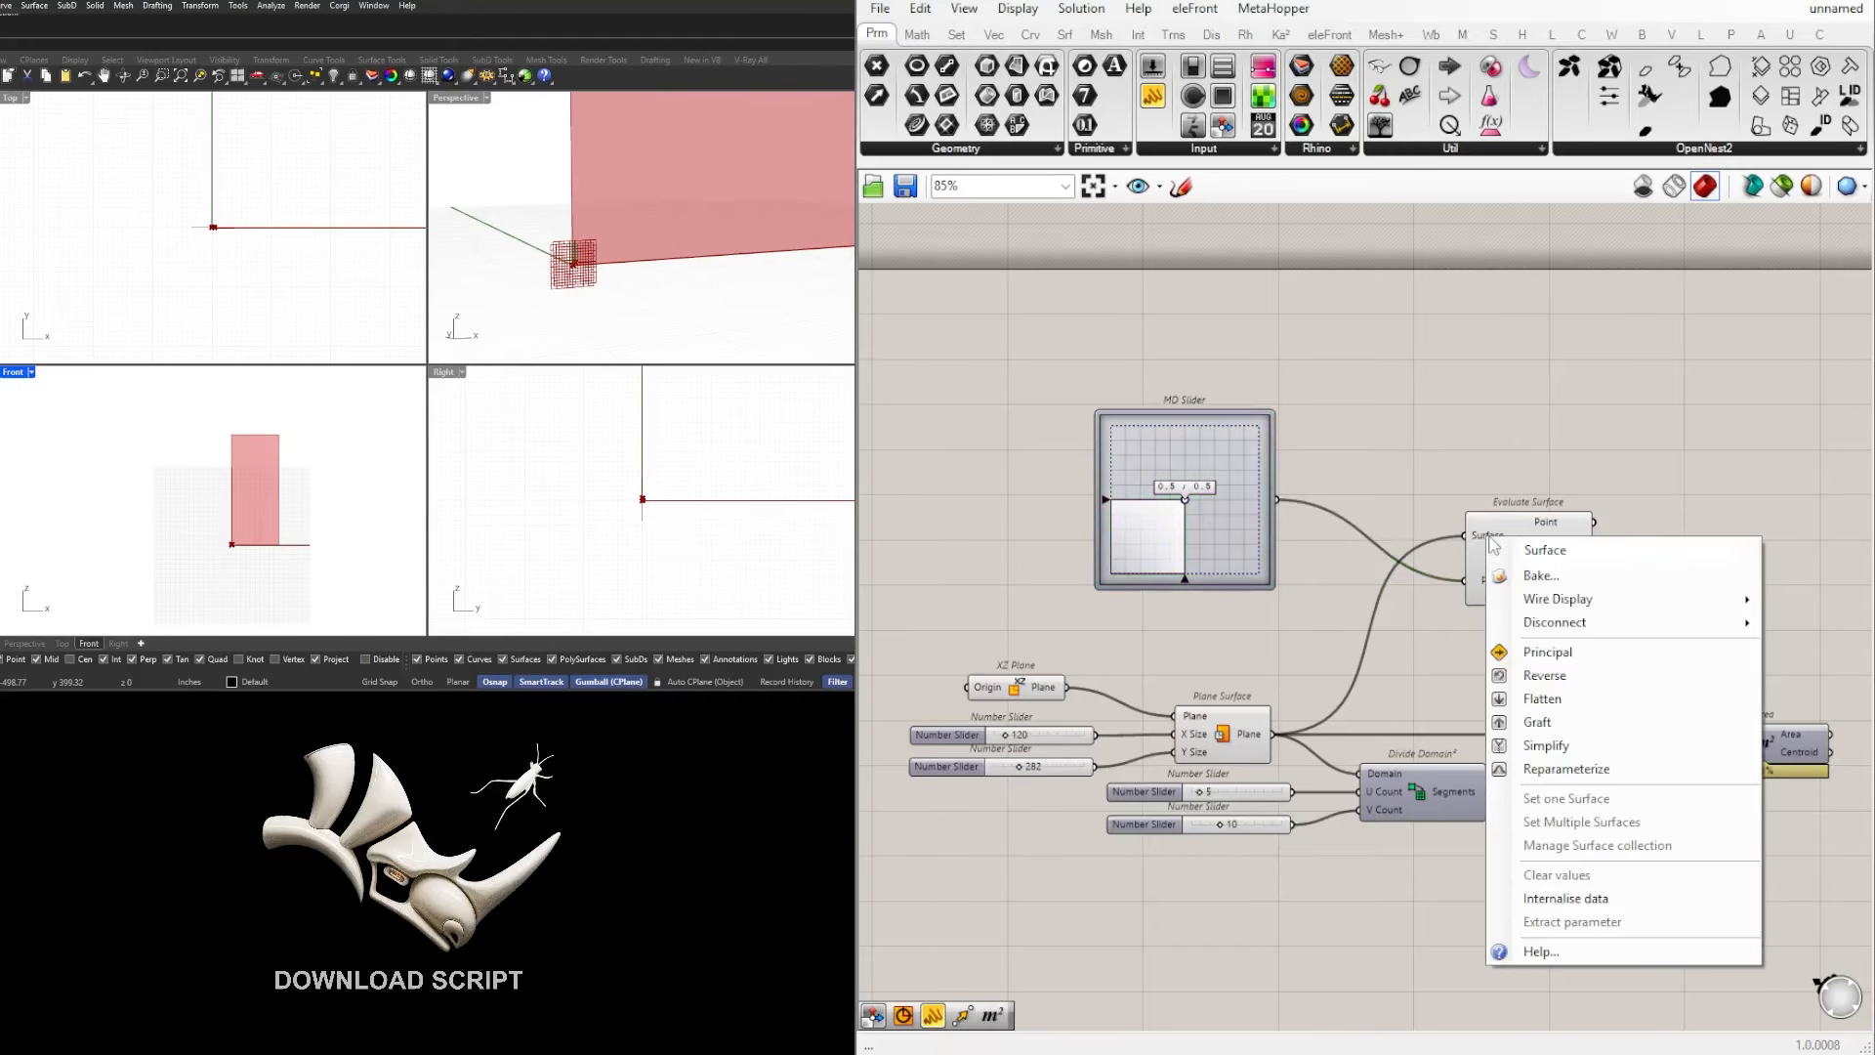
click(1566, 770)
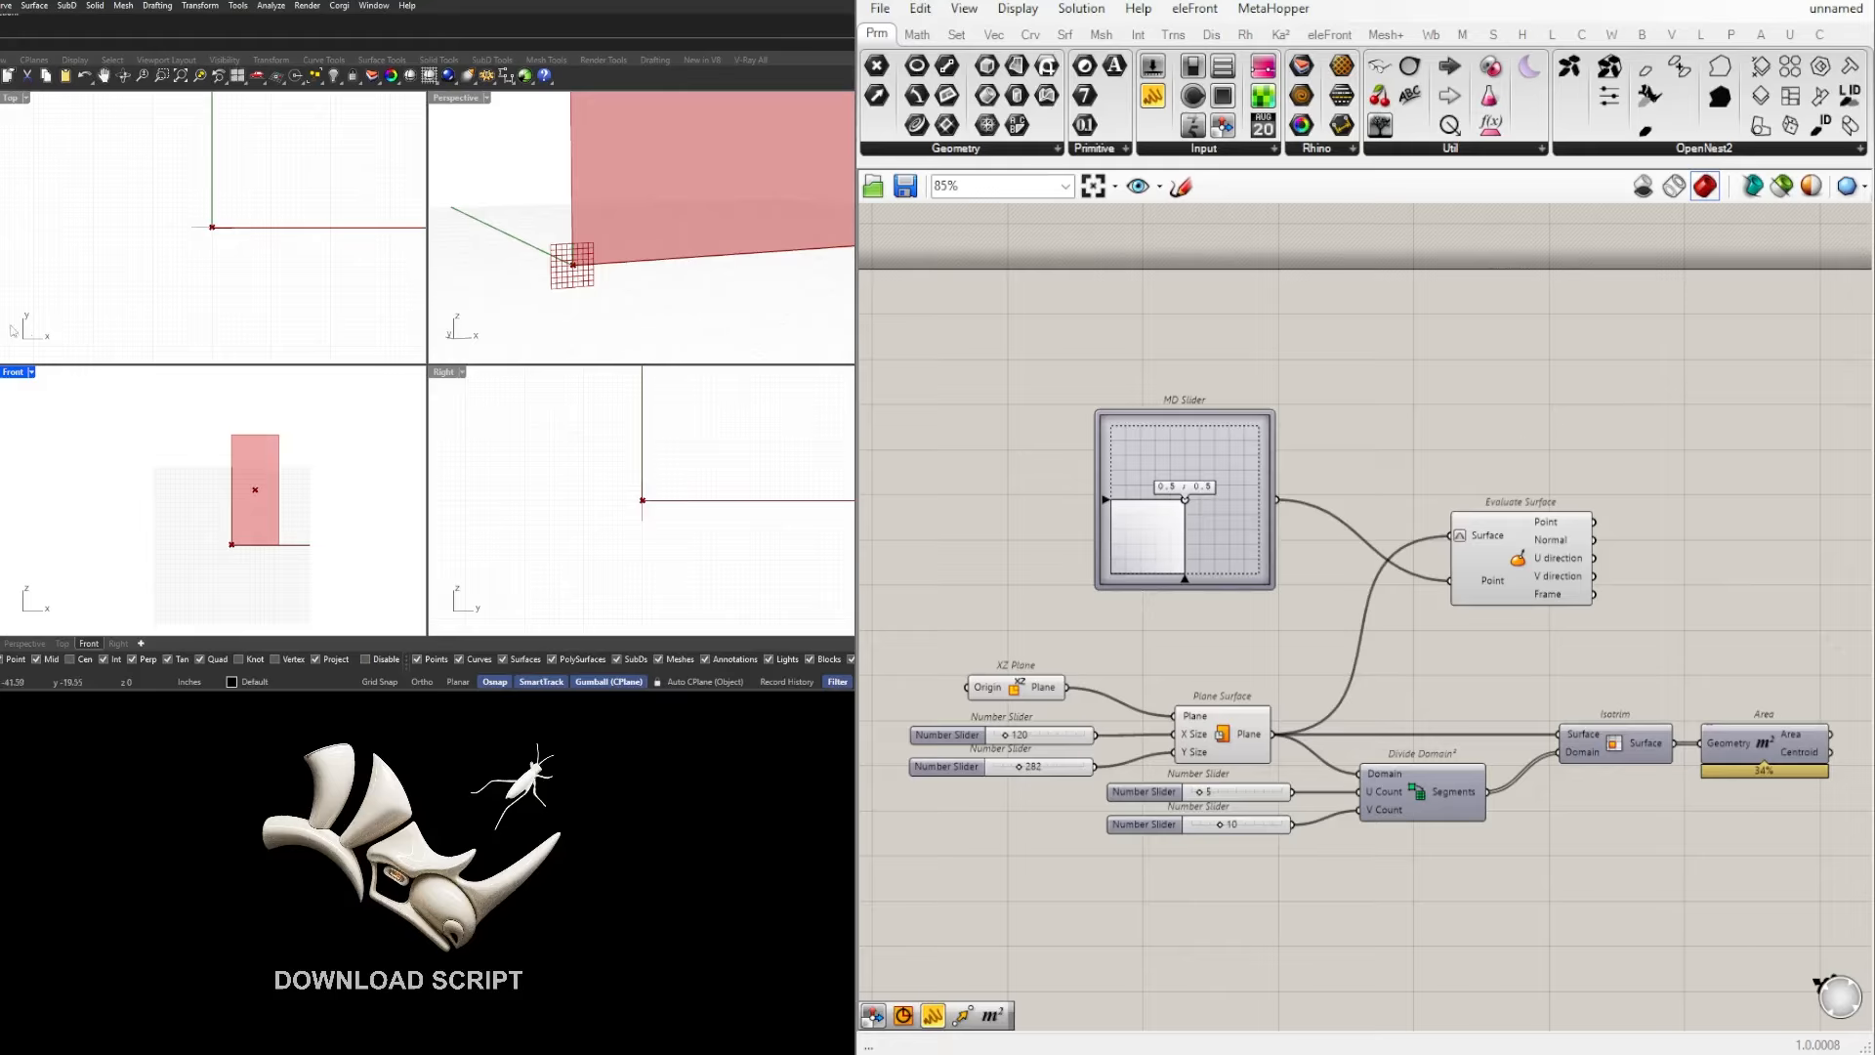
Step: Maximise the Perspective viewport and highlight Plane Surface and Evaluate Surface to check the evaluated point's position on the surface
double_click(460, 101)
scroll(460, 322, down, 9)
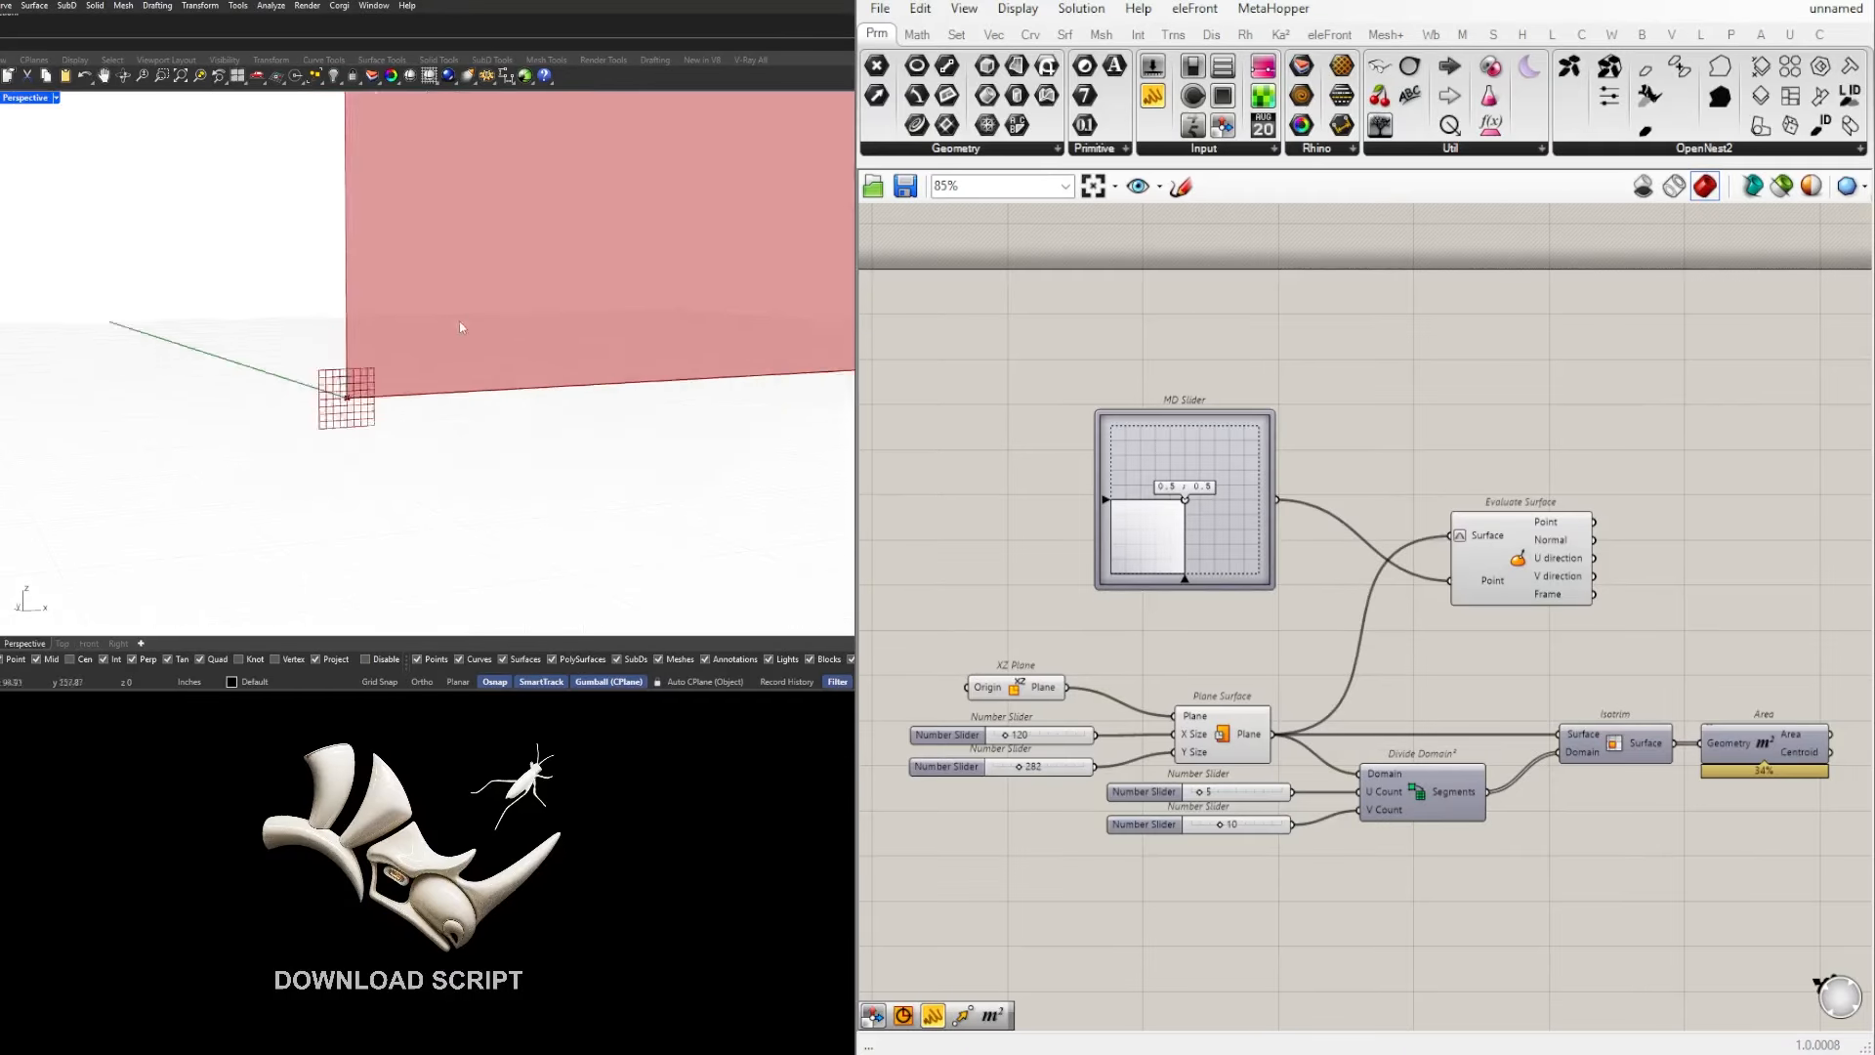
shift+right_drag(498, 281, 491, 401)
click(1229, 742)
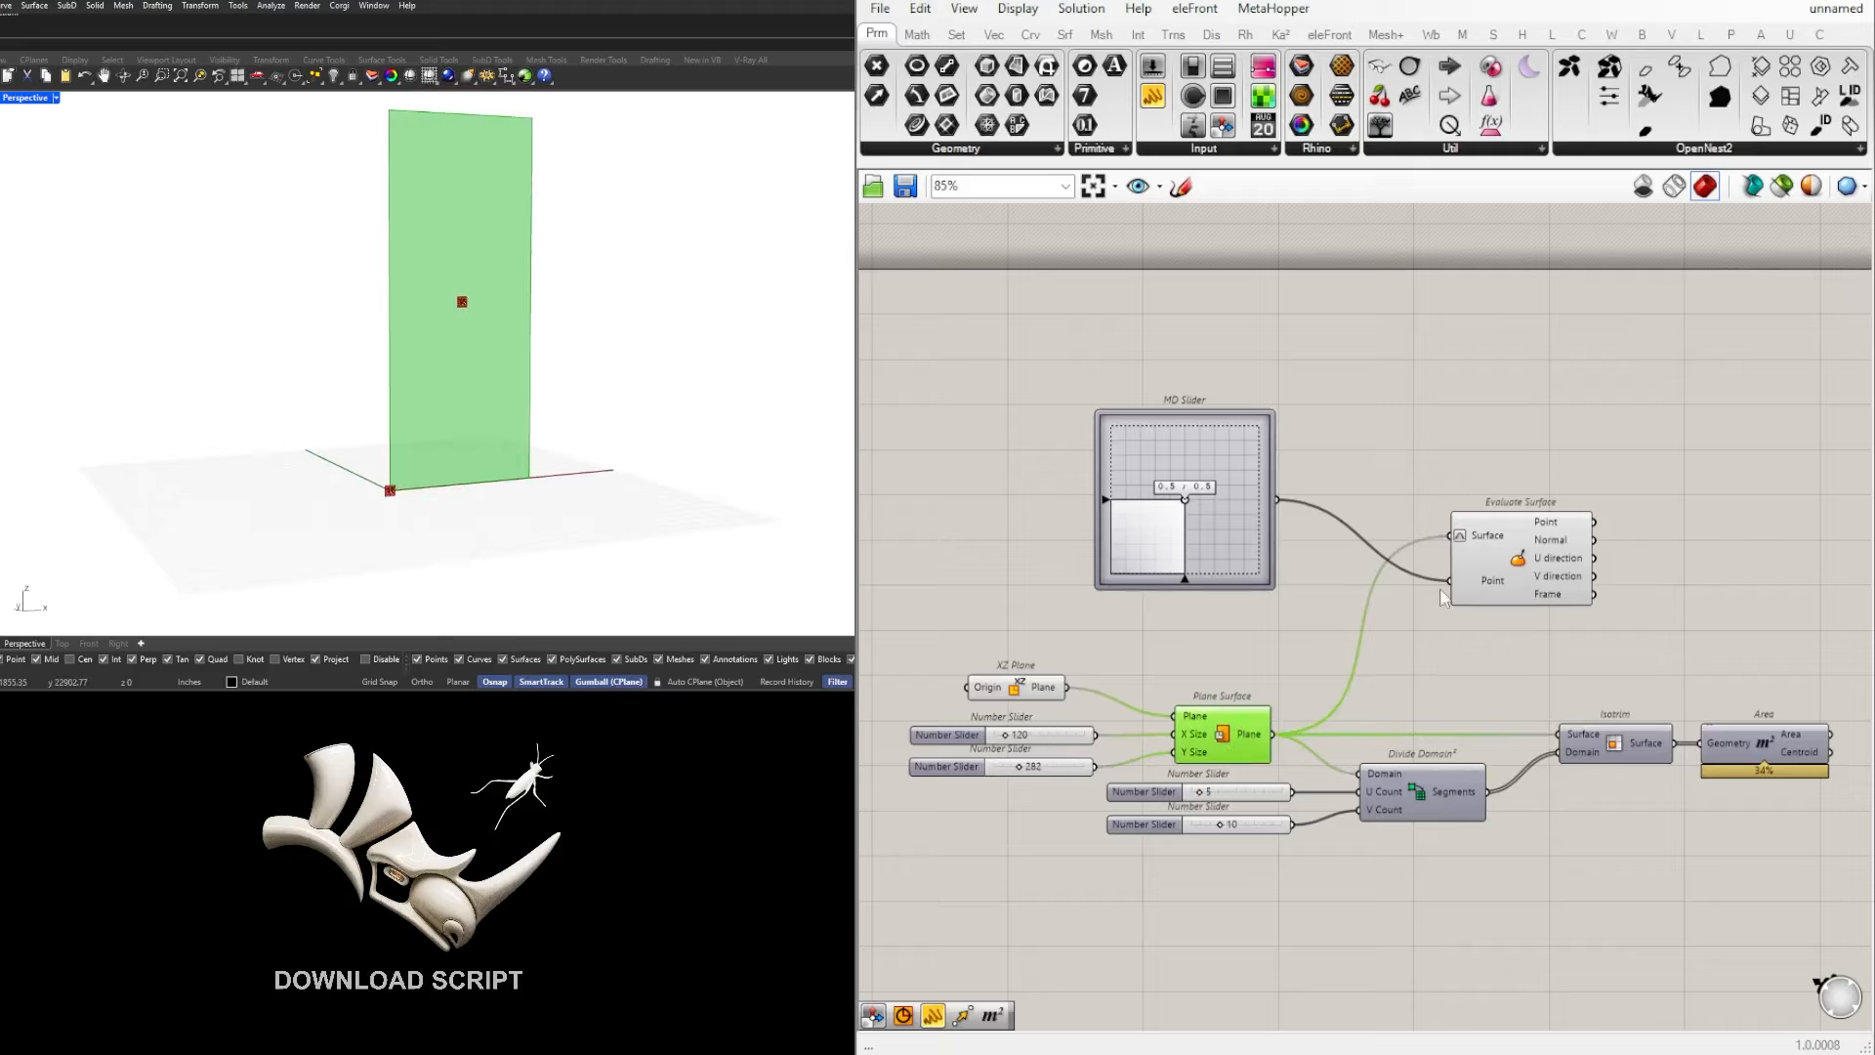
click(1486, 535)
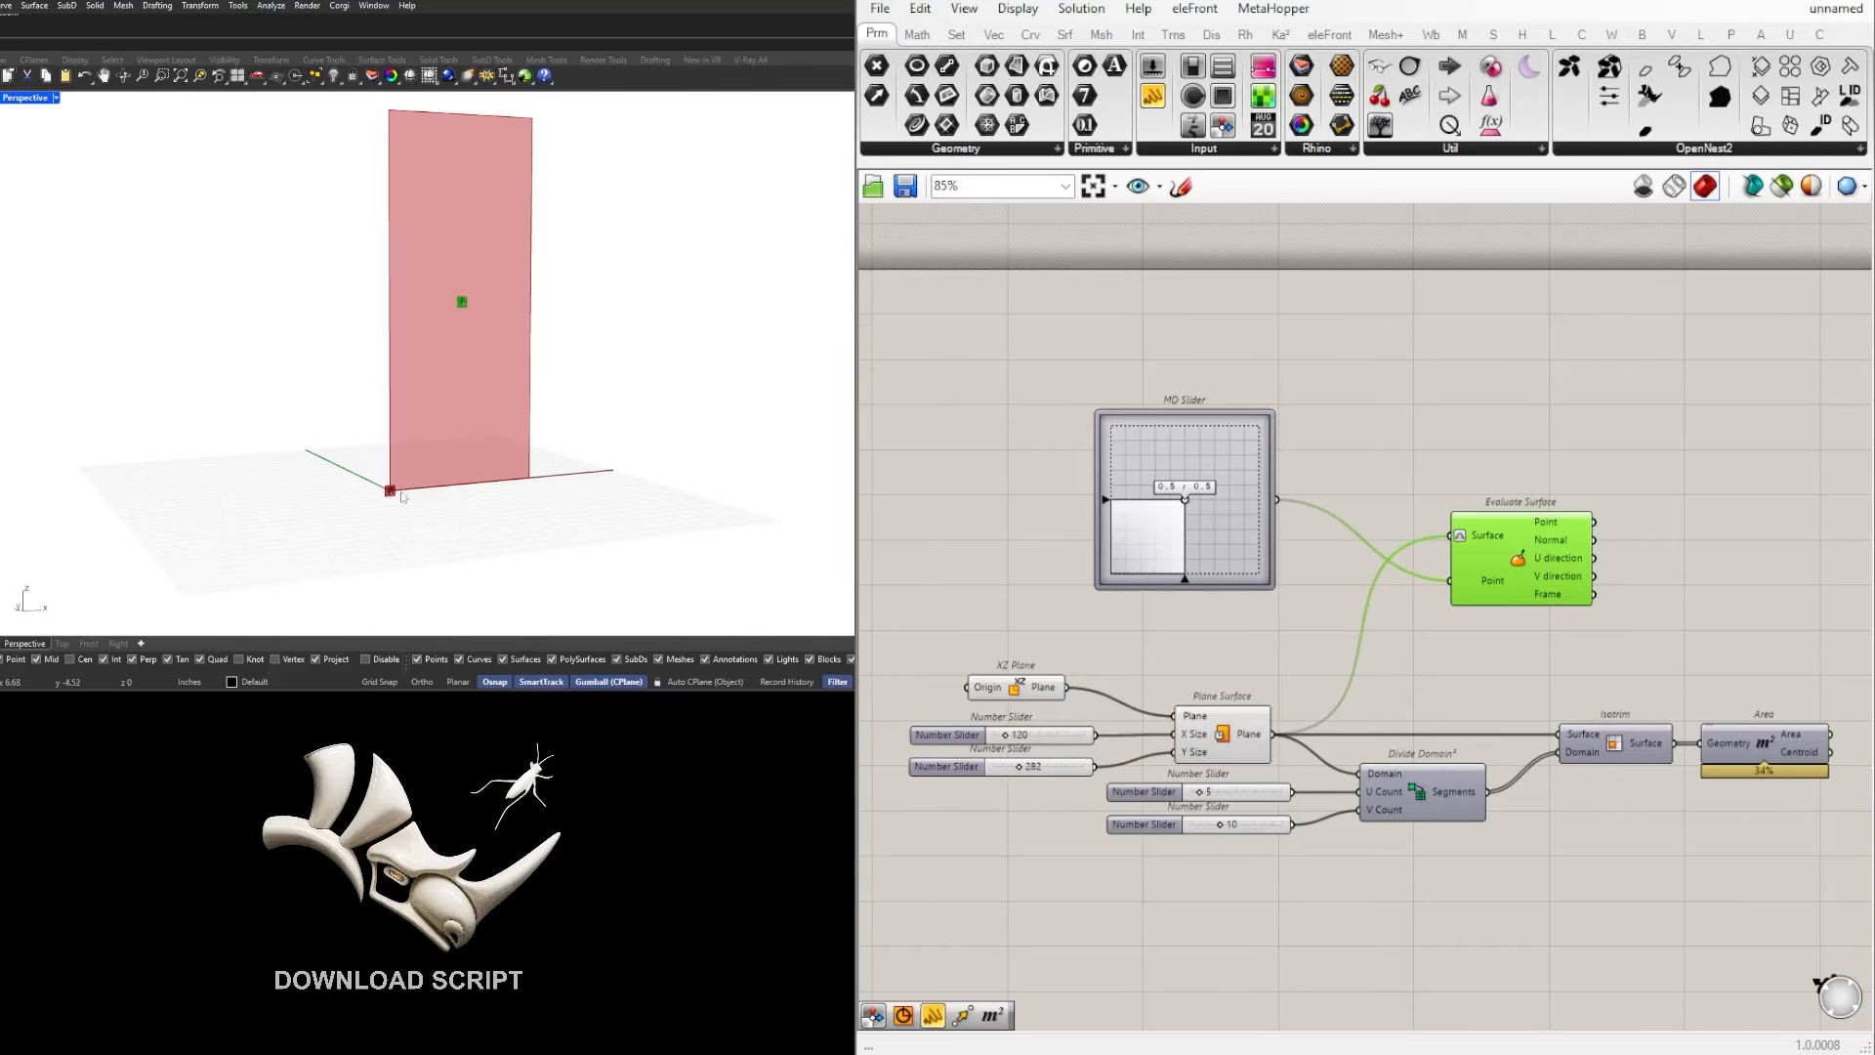
click(1603, 445)
right_drag(1603, 444, 1532, 500)
drag(1428, 607, 1438, 598)
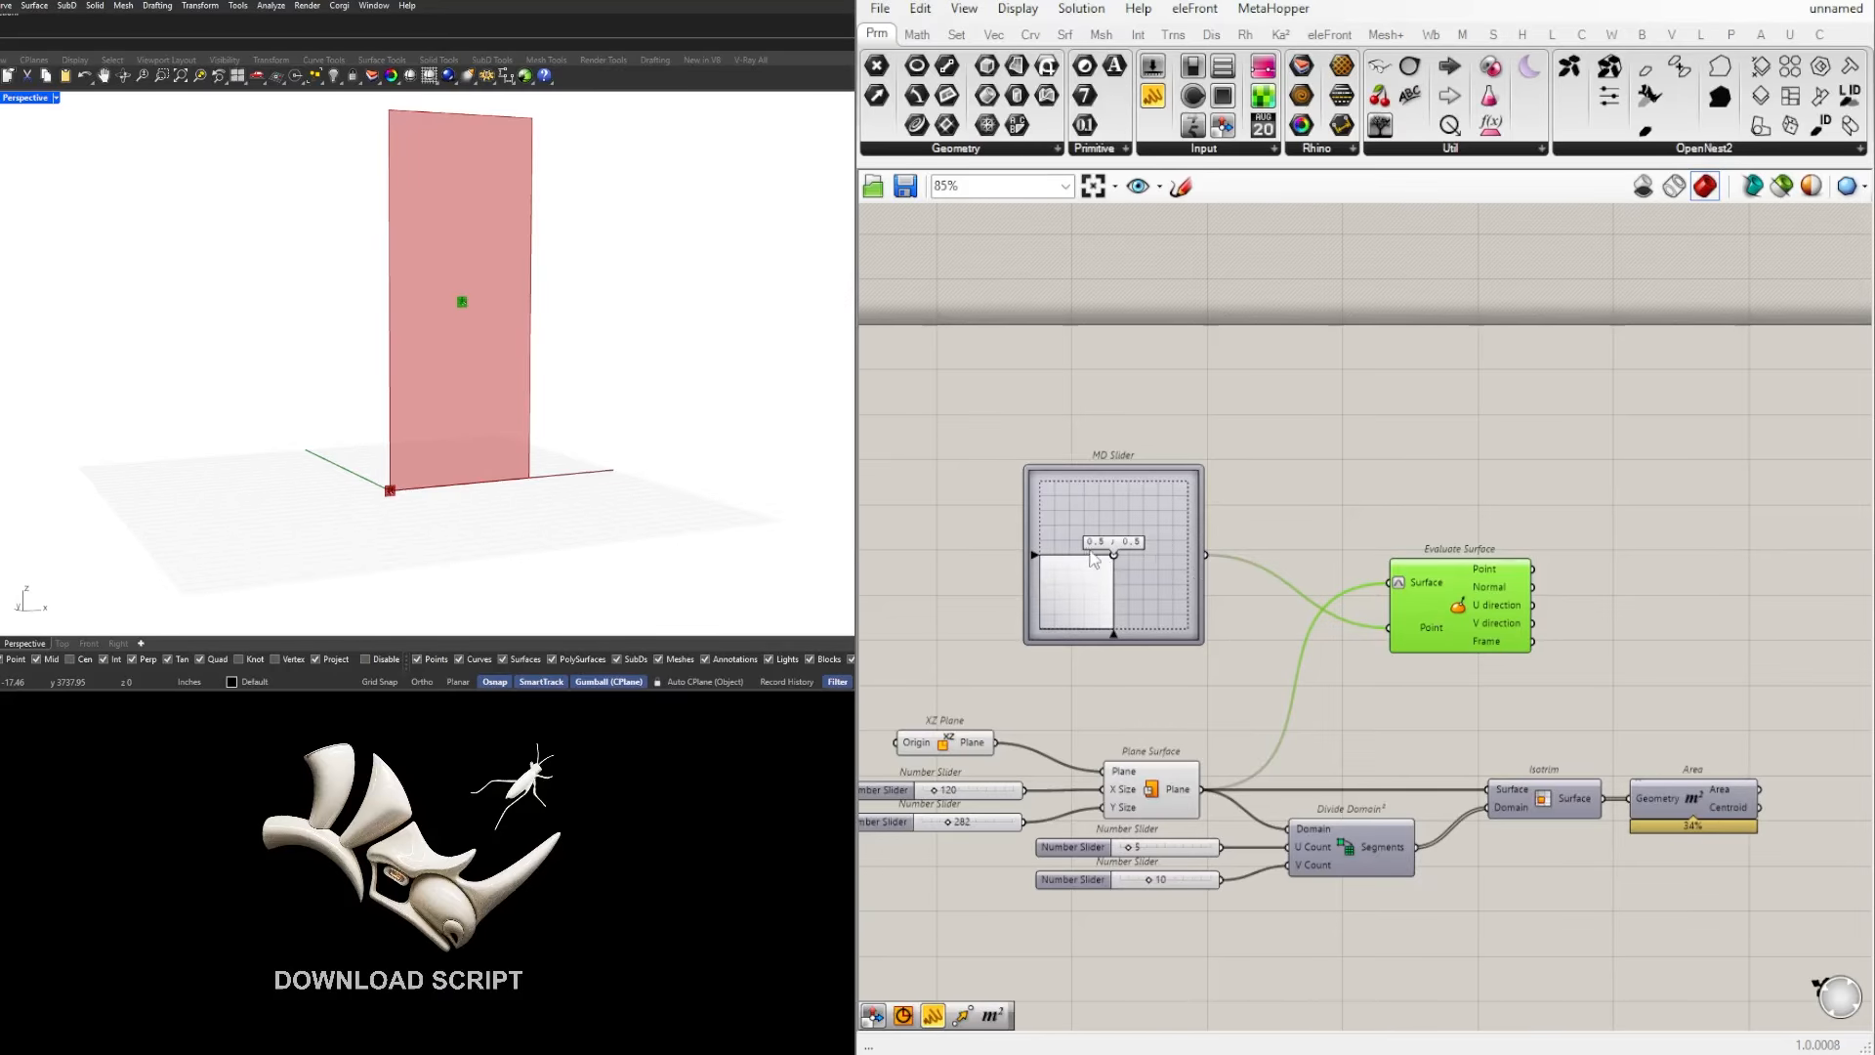
Step: Try the MD Slider at 0.5 ; 0.66 and 0.82 ; 0.89 to shift the evaluated point across the surface
scroll(1112, 554, up, 3)
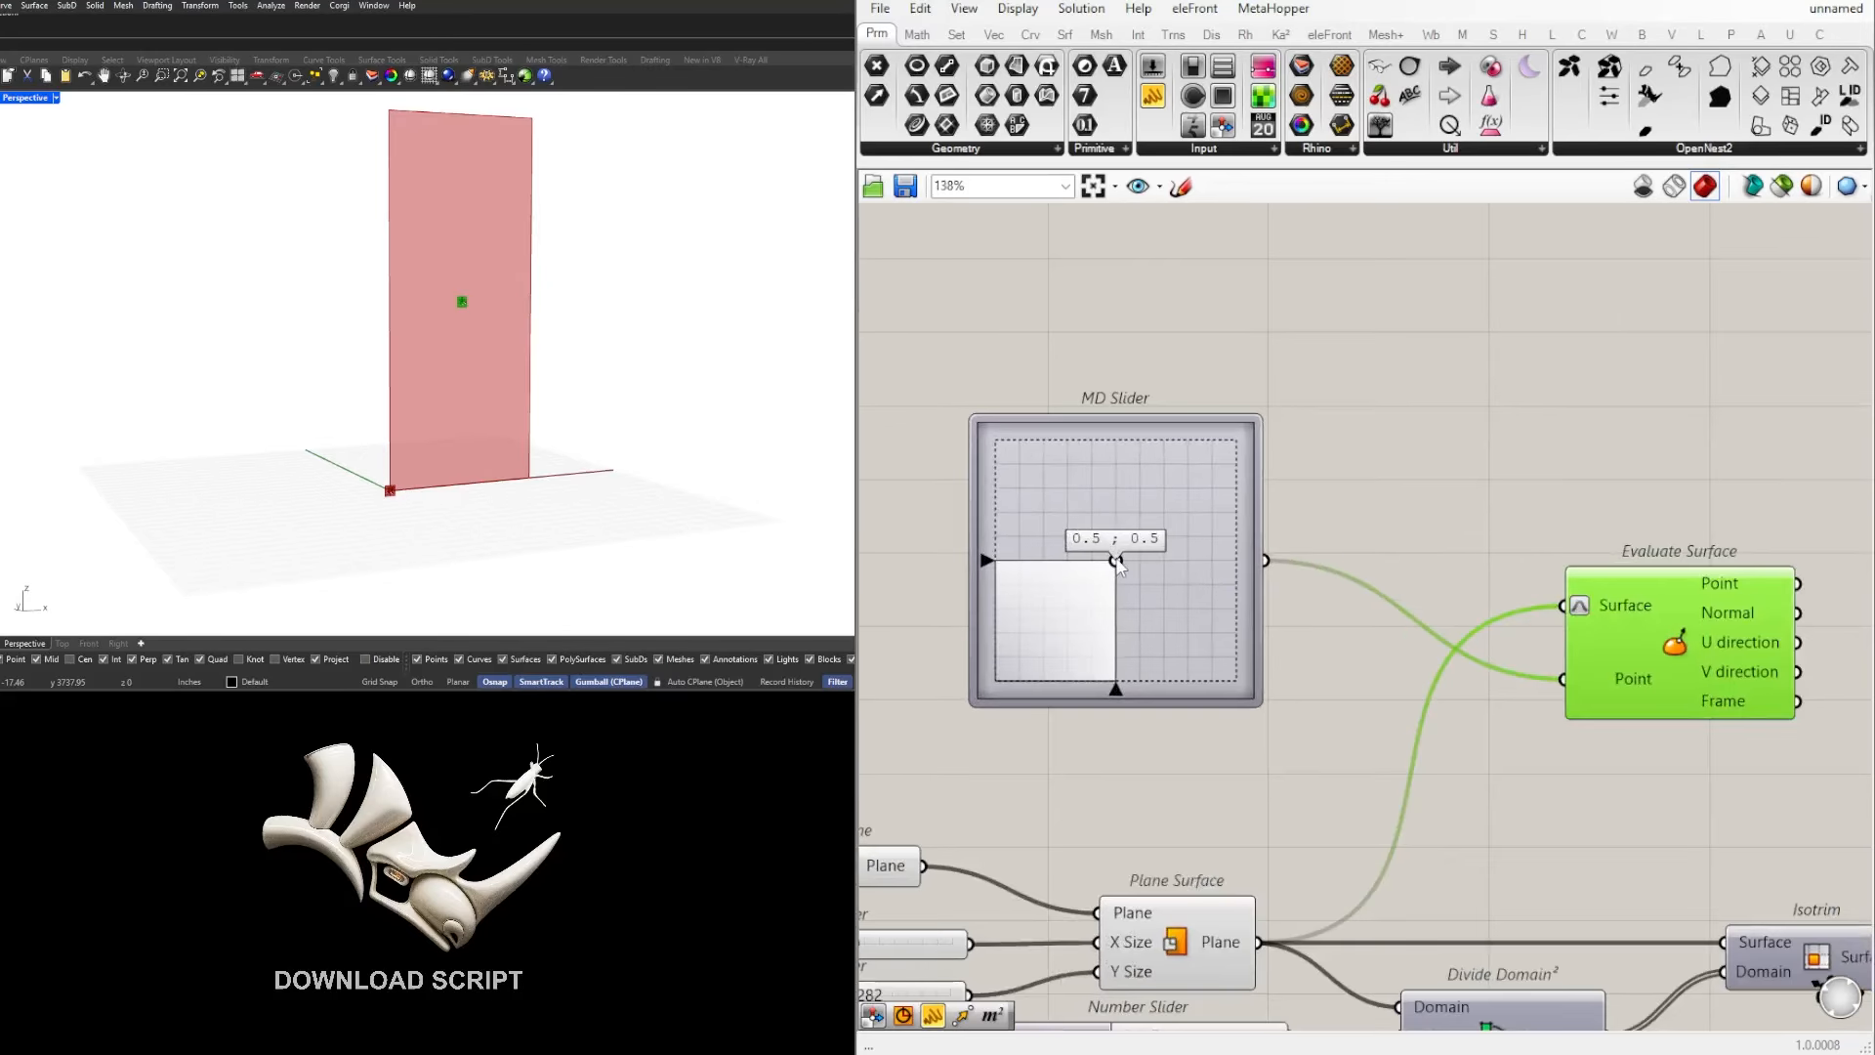
drag(1117, 566, 1118, 522)
scroll(1277, 529, down, 2)
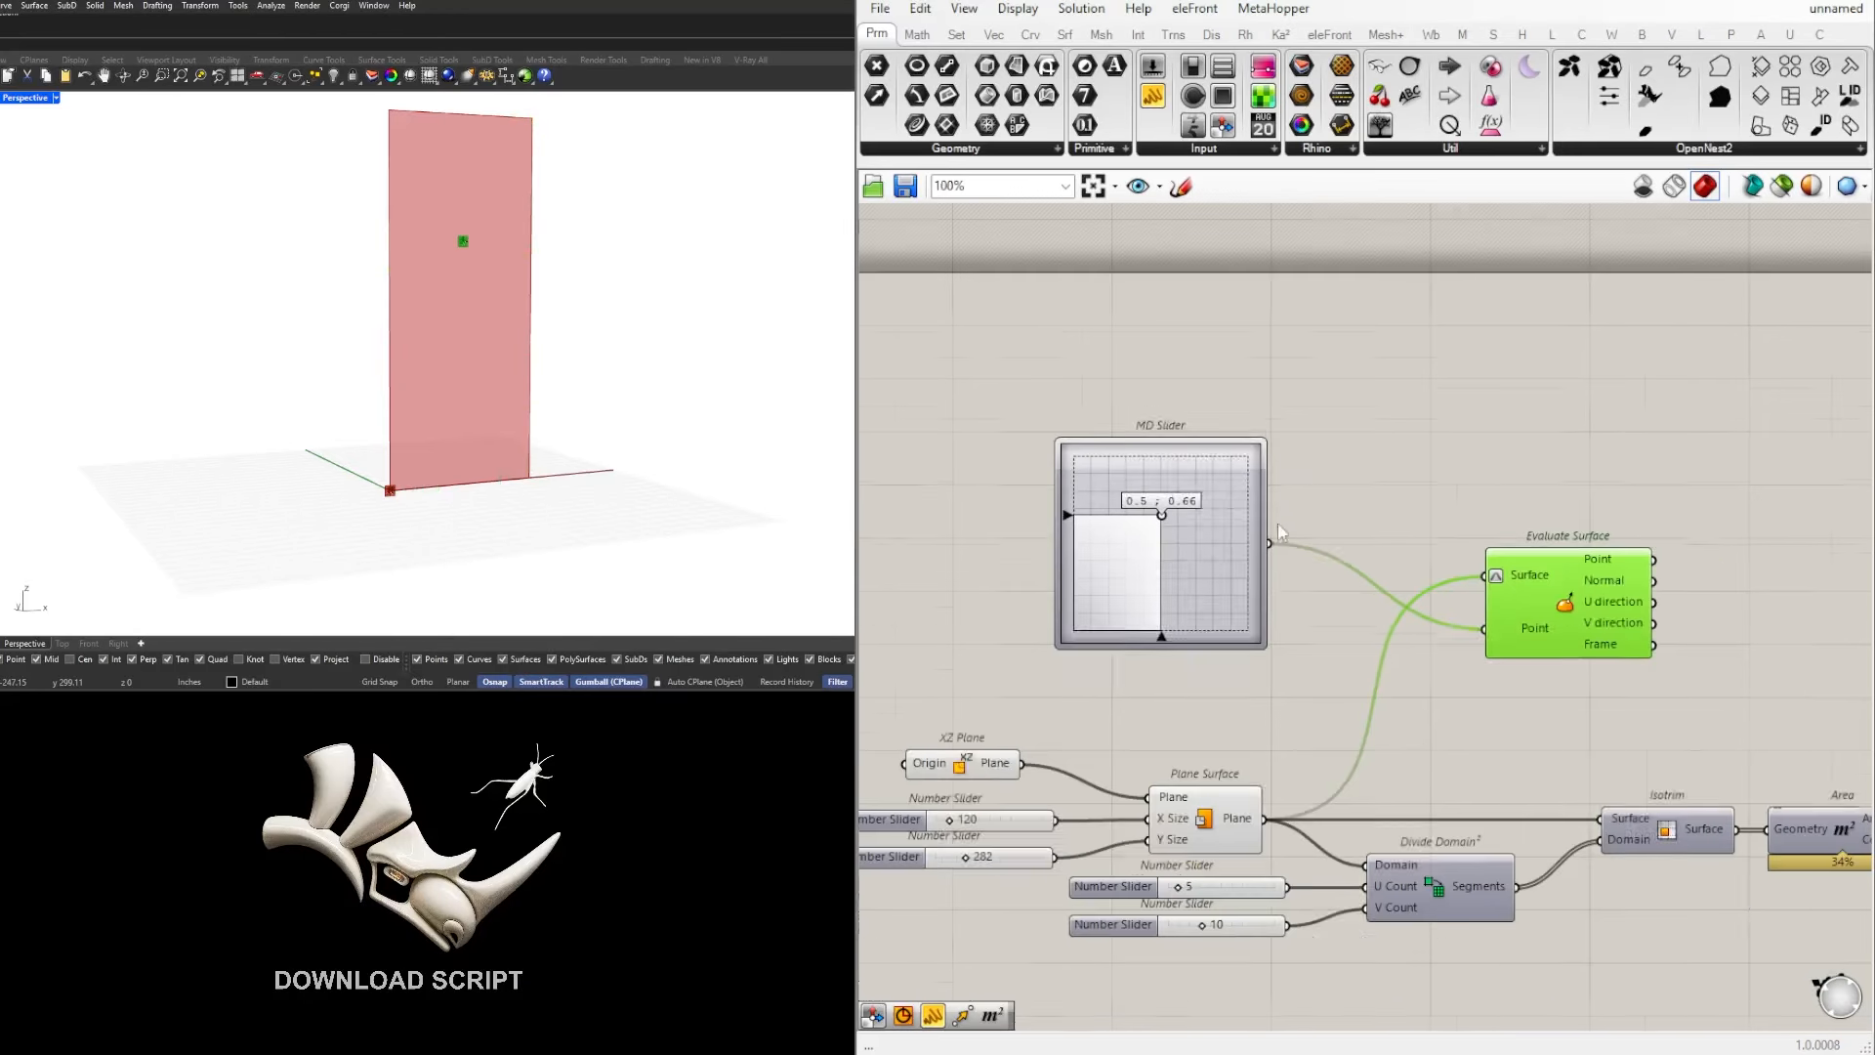
click(1208, 829)
drag(1148, 518, 1219, 474)
scroll(1644, 529, down, 3)
scroll(1644, 528, up, 2)
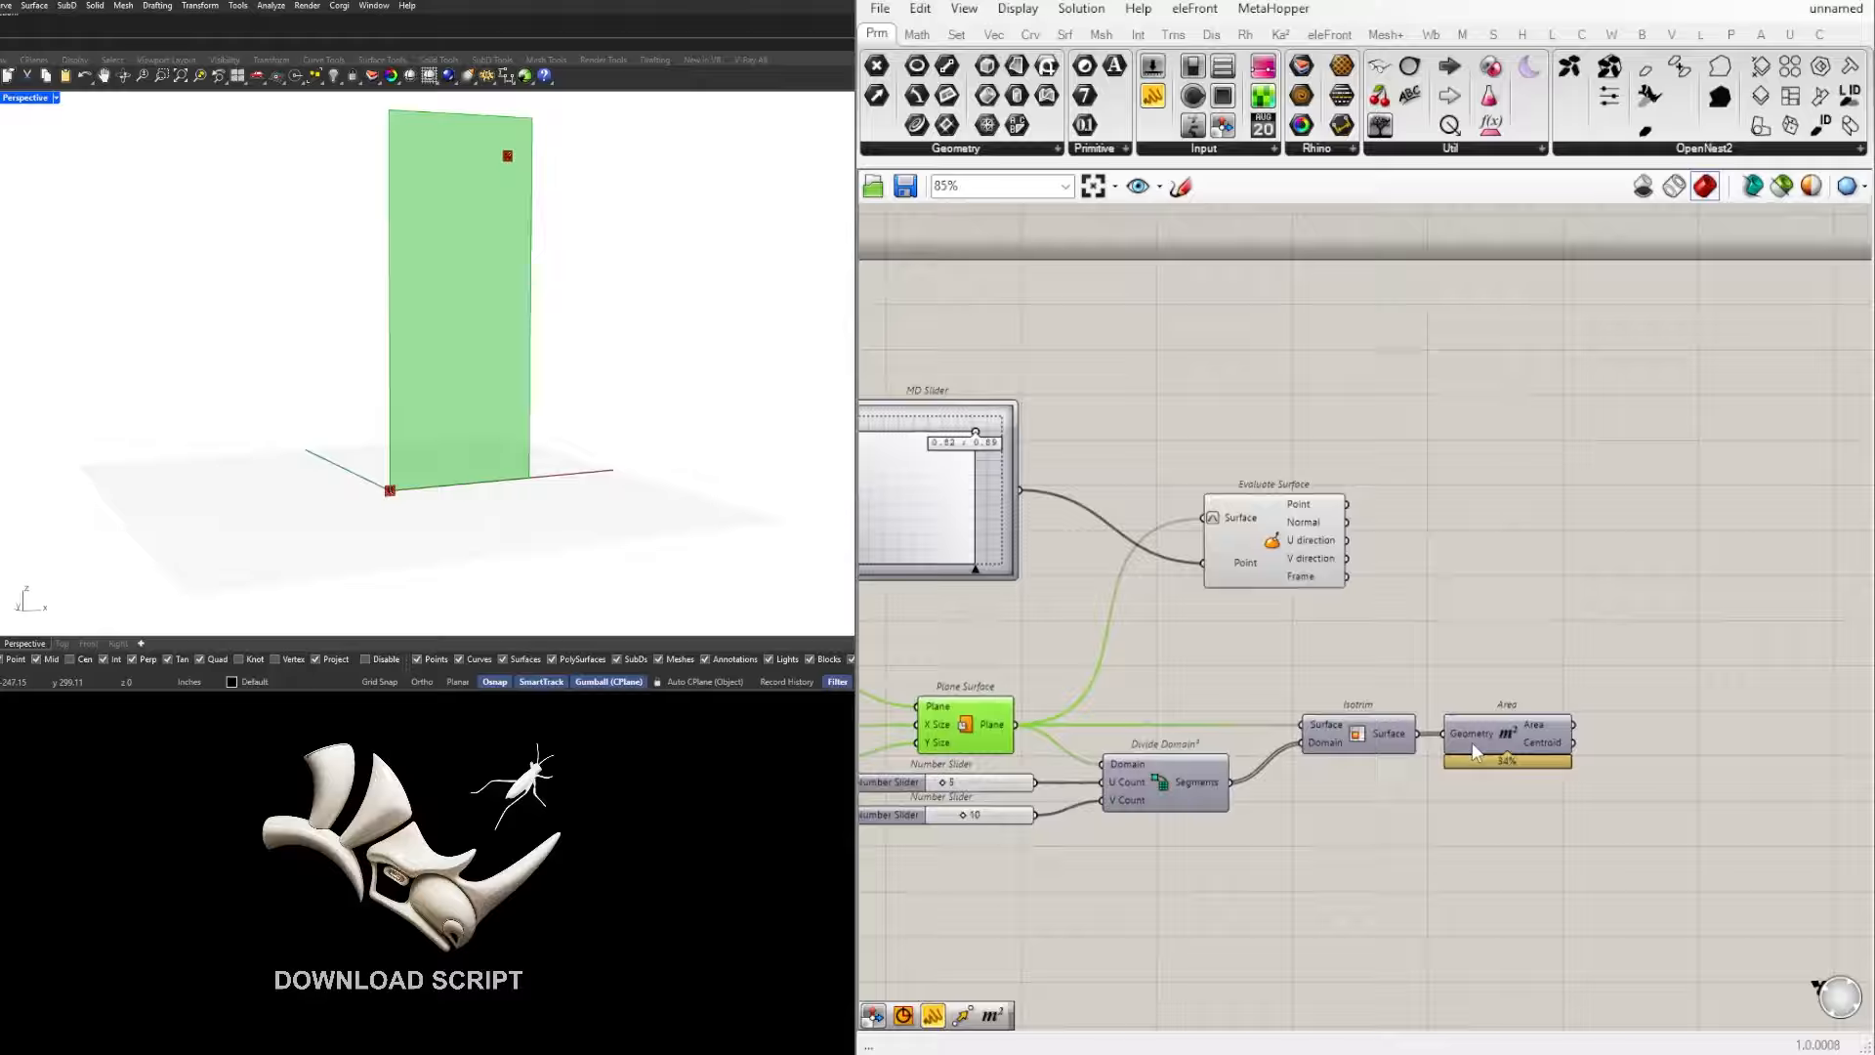
Step: Disable the preview of Plane Surface and enable the preview of Isotrim to display the divided cells
click(1339, 626)
right_drag(1135, 678, 1439, 674)
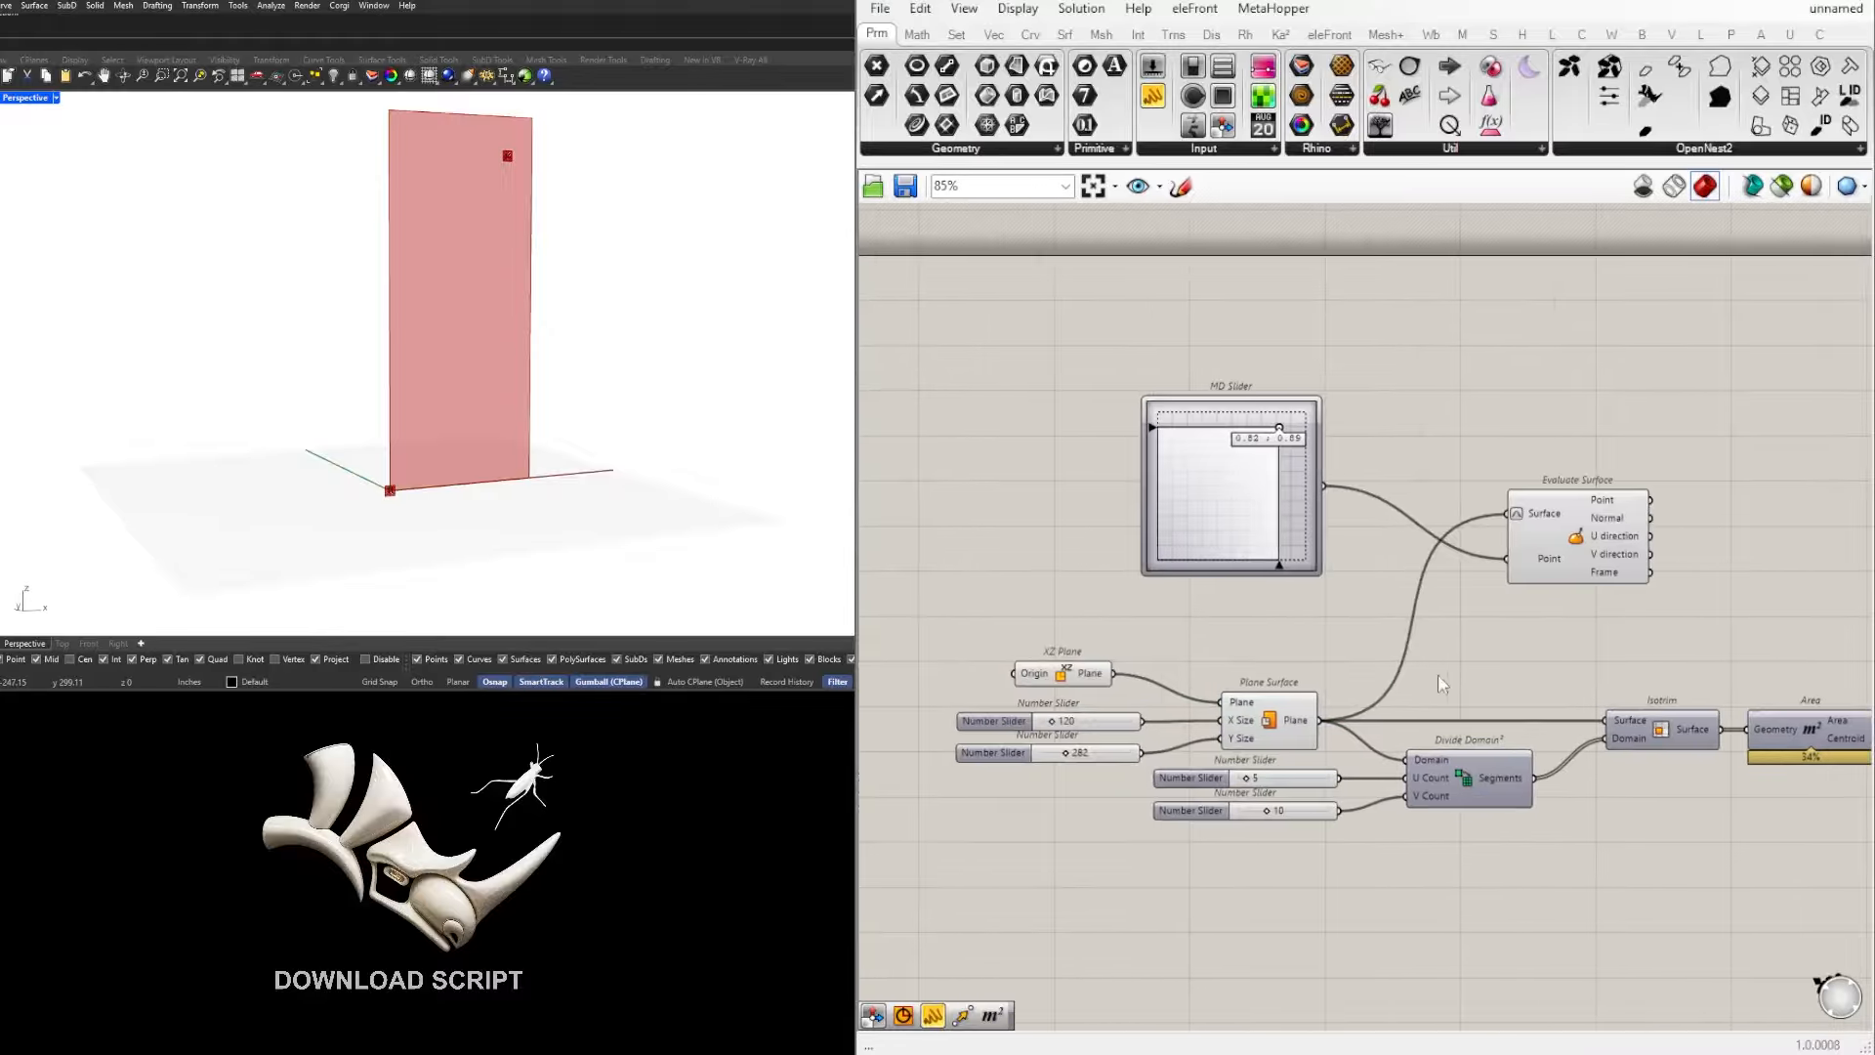
click(1278, 730)
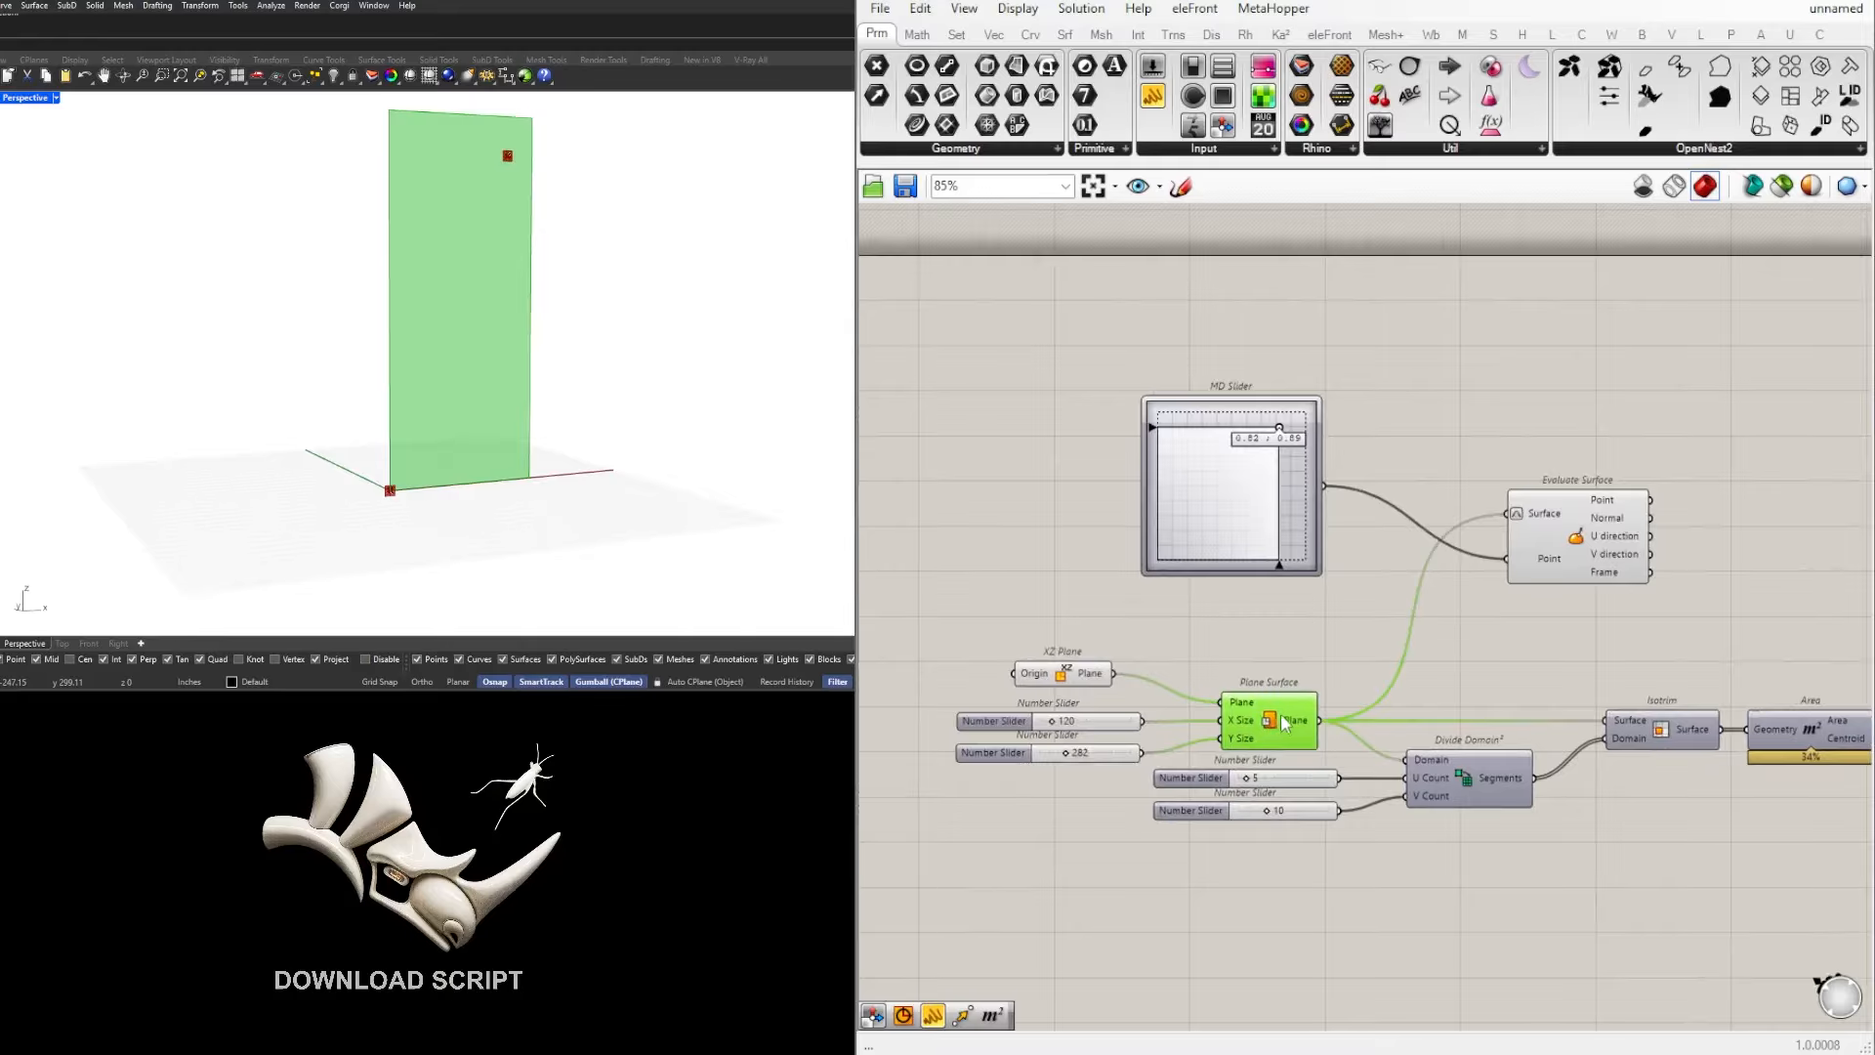
middle_click(1282, 715)
click(1344, 640)
right_drag(1677, 632, 1457, 629)
click(1451, 725)
middle_click(1452, 725)
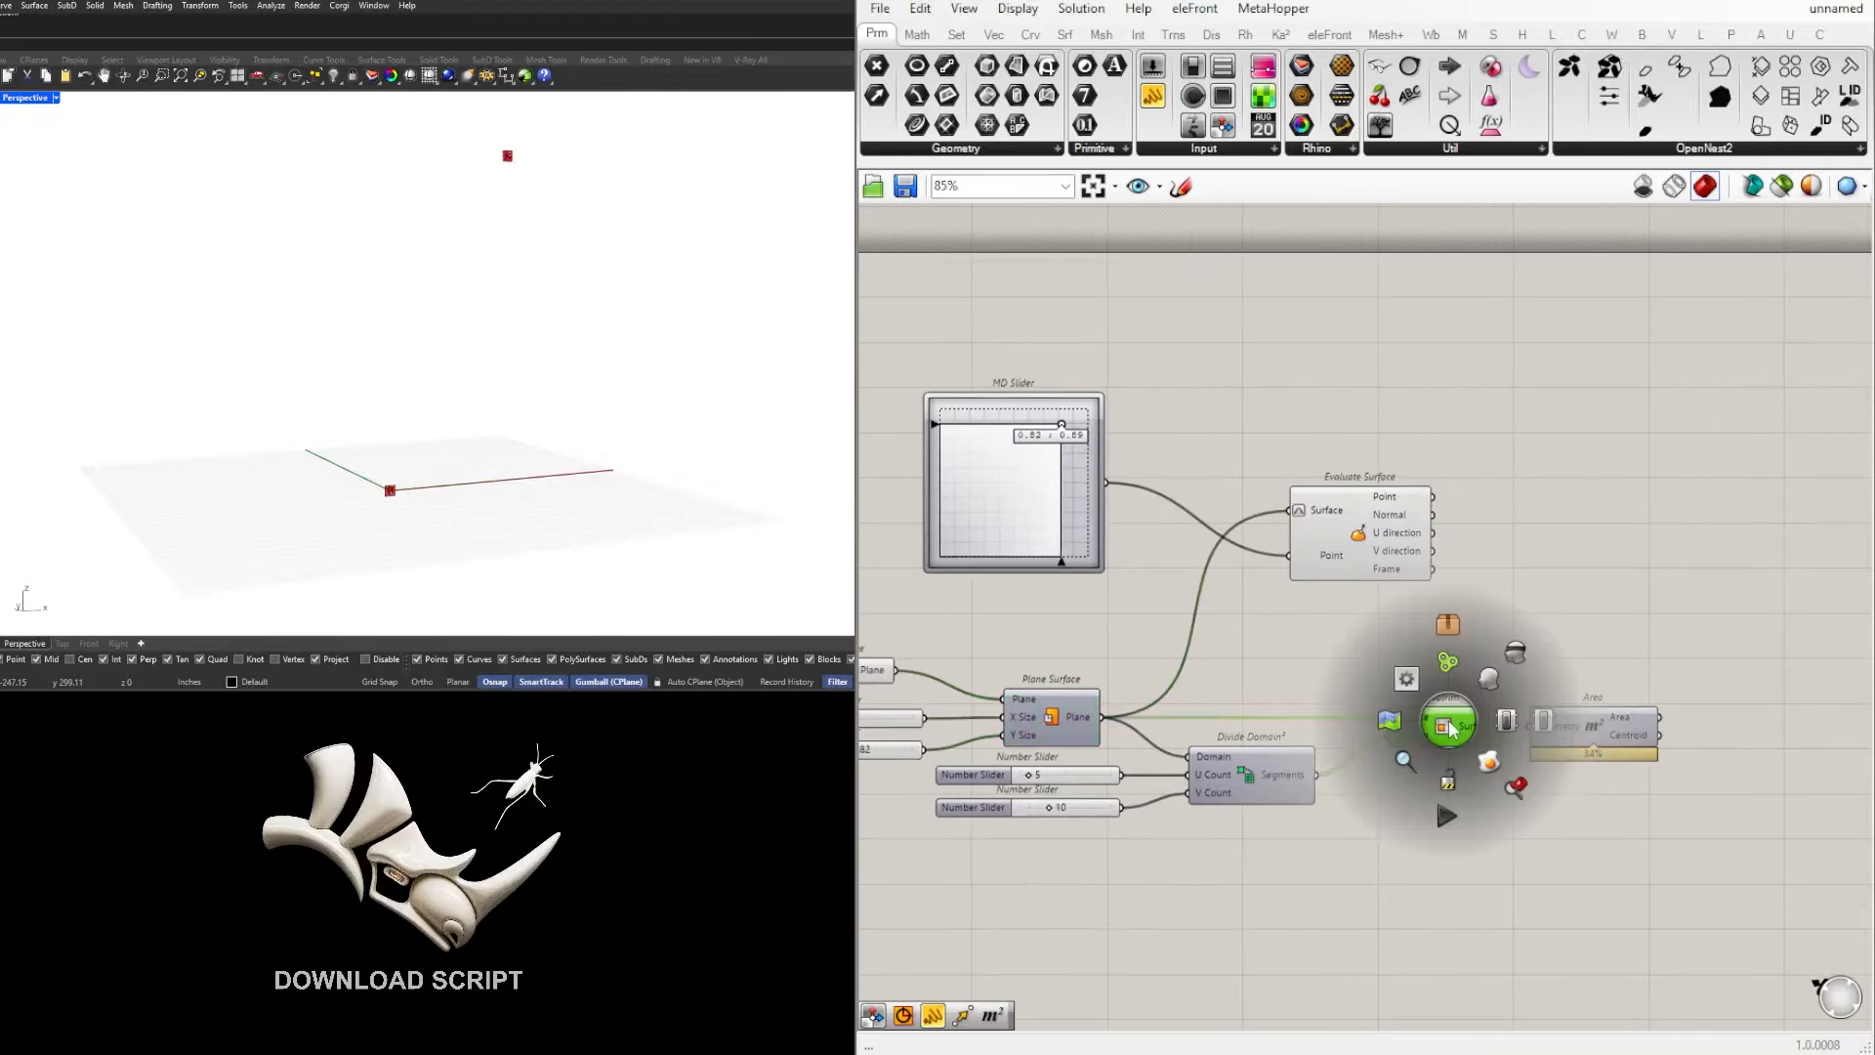
click(1485, 682)
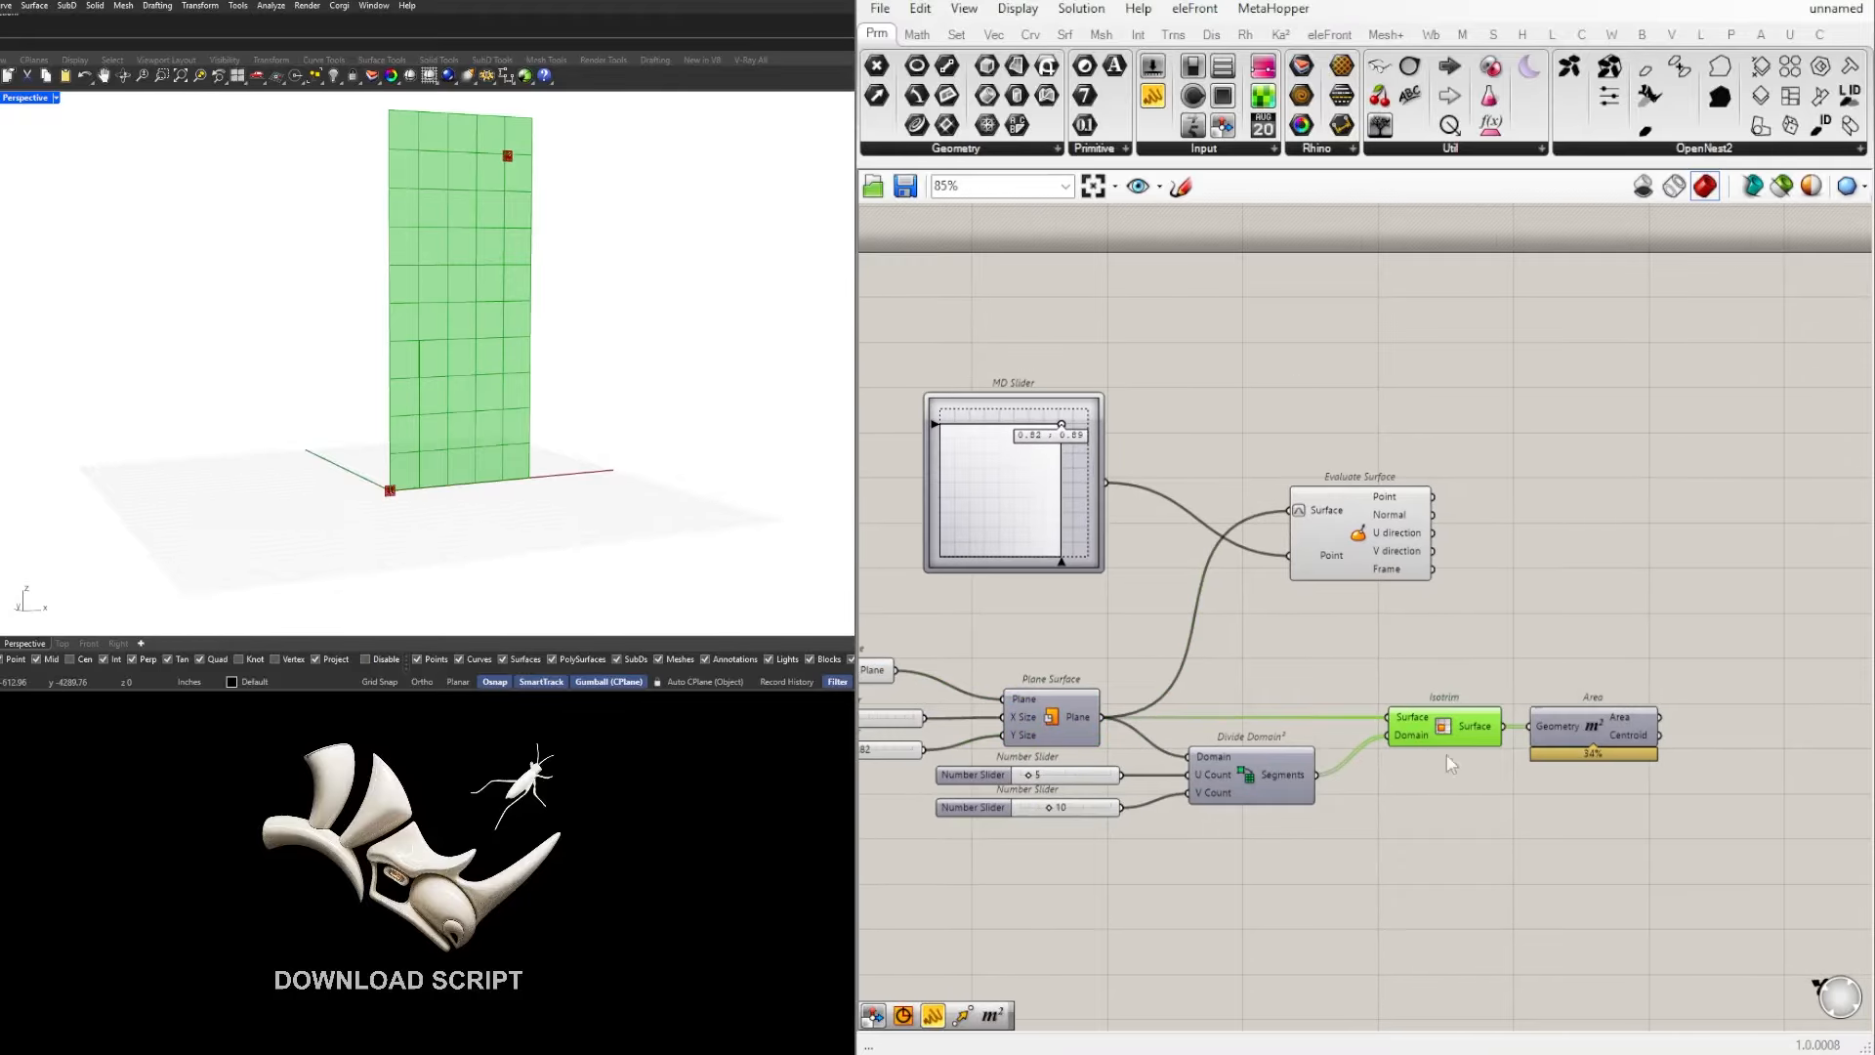
Step: Try the MD Slider at 0.84 ; 0.71 and 0.65 ; 0.74 to move the evaluated point over the cells
scroll(1055, 425, up, 3)
drag(1068, 427, 1074, 471)
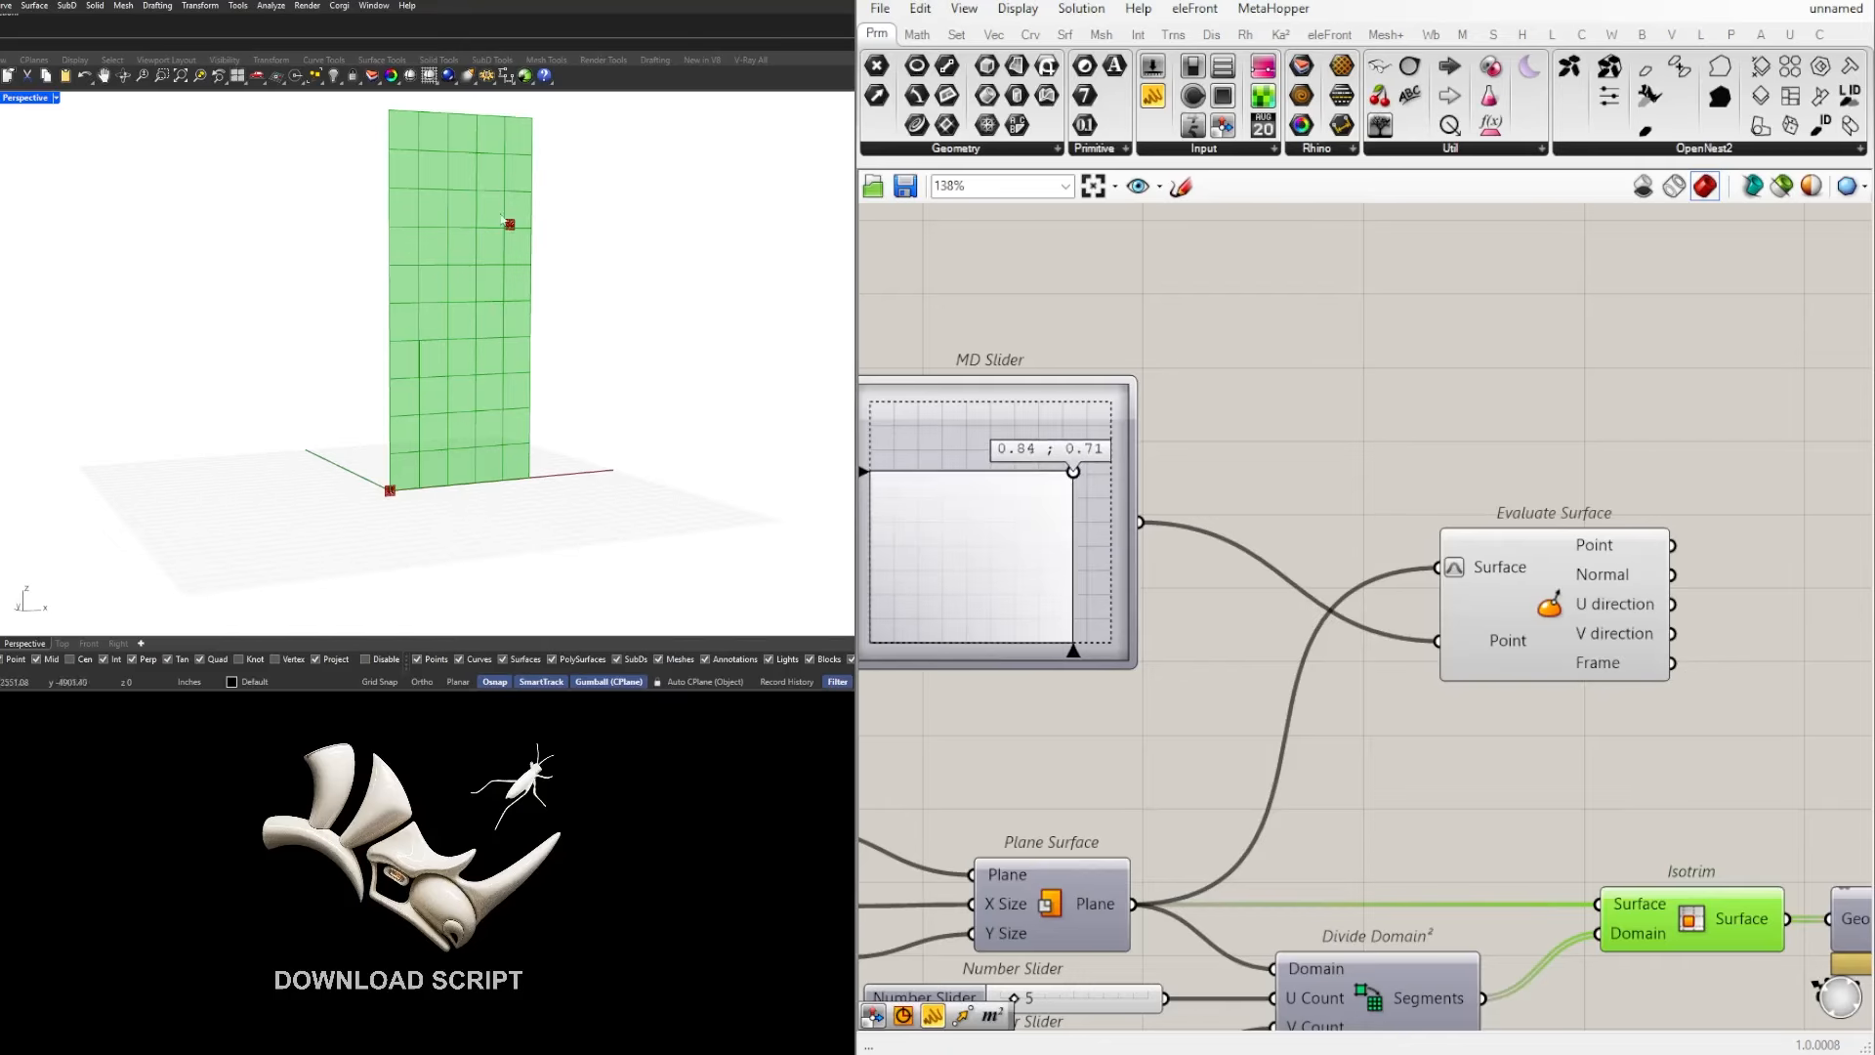
scroll(595, 262, up, 5)
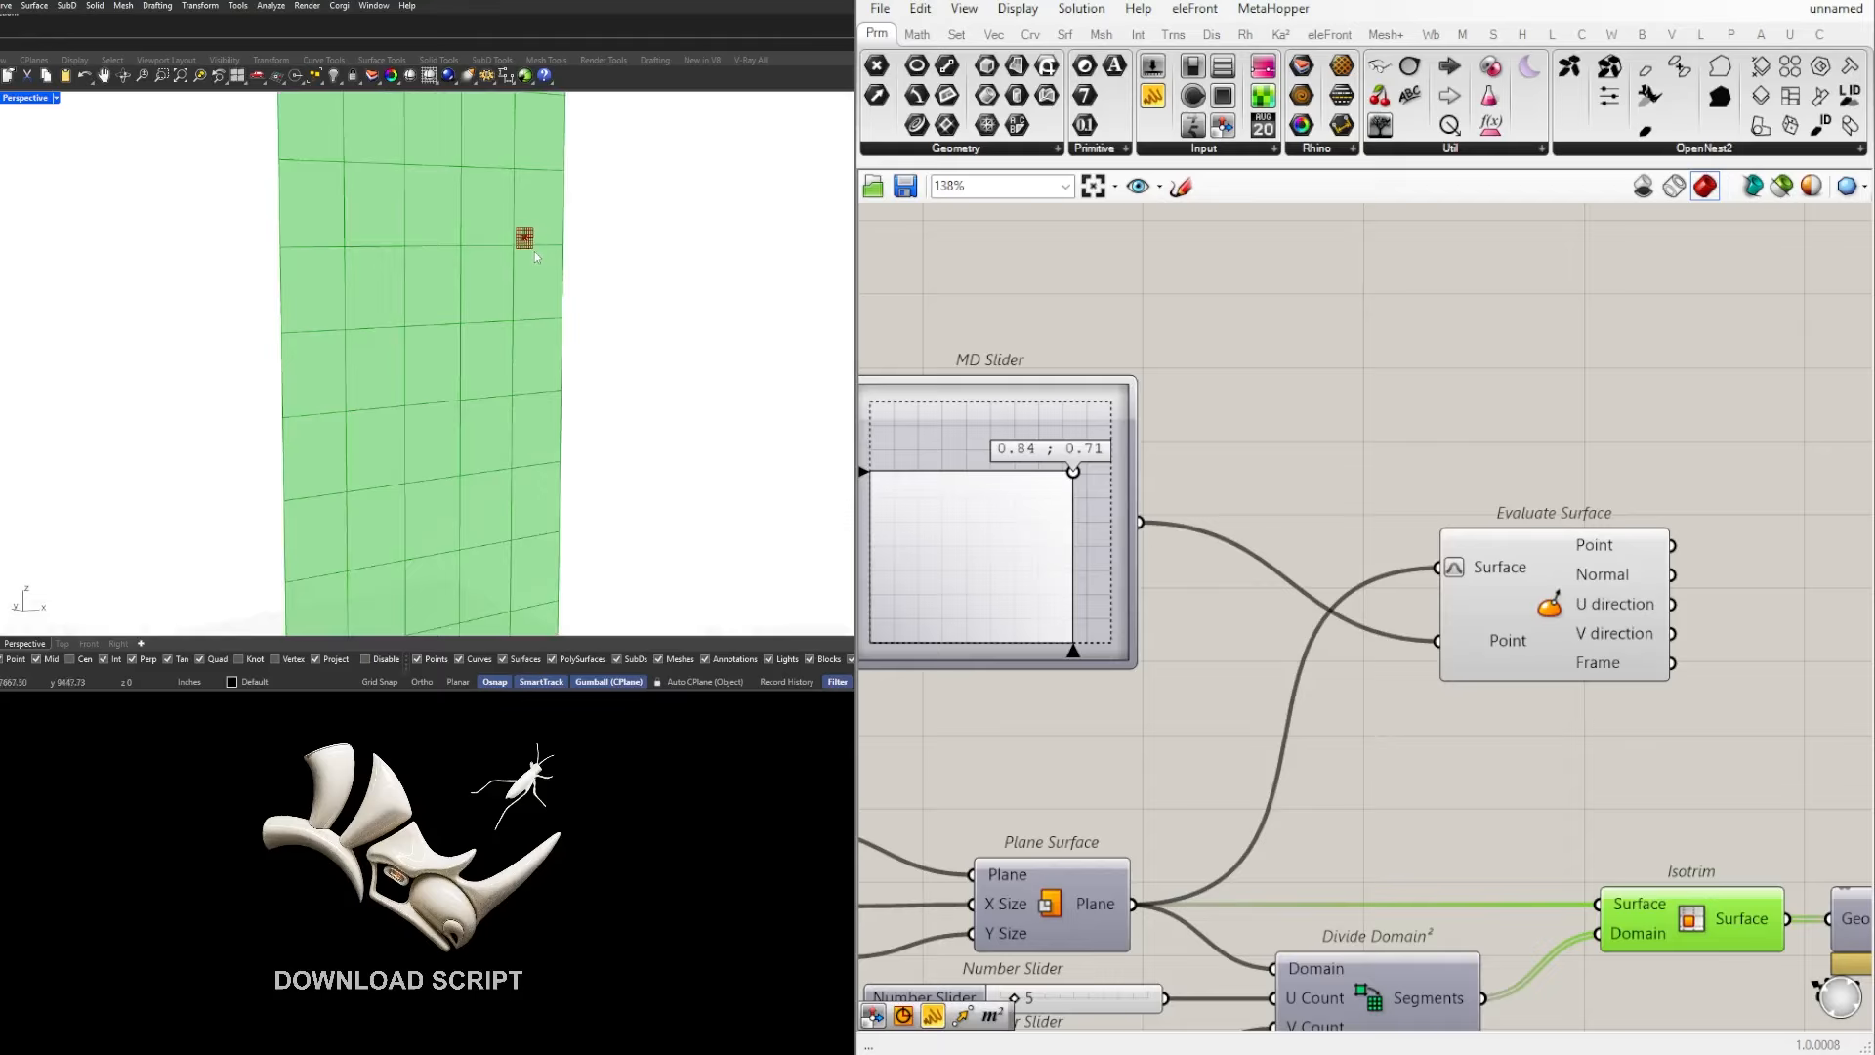
scroll(585, 238, up, 2)
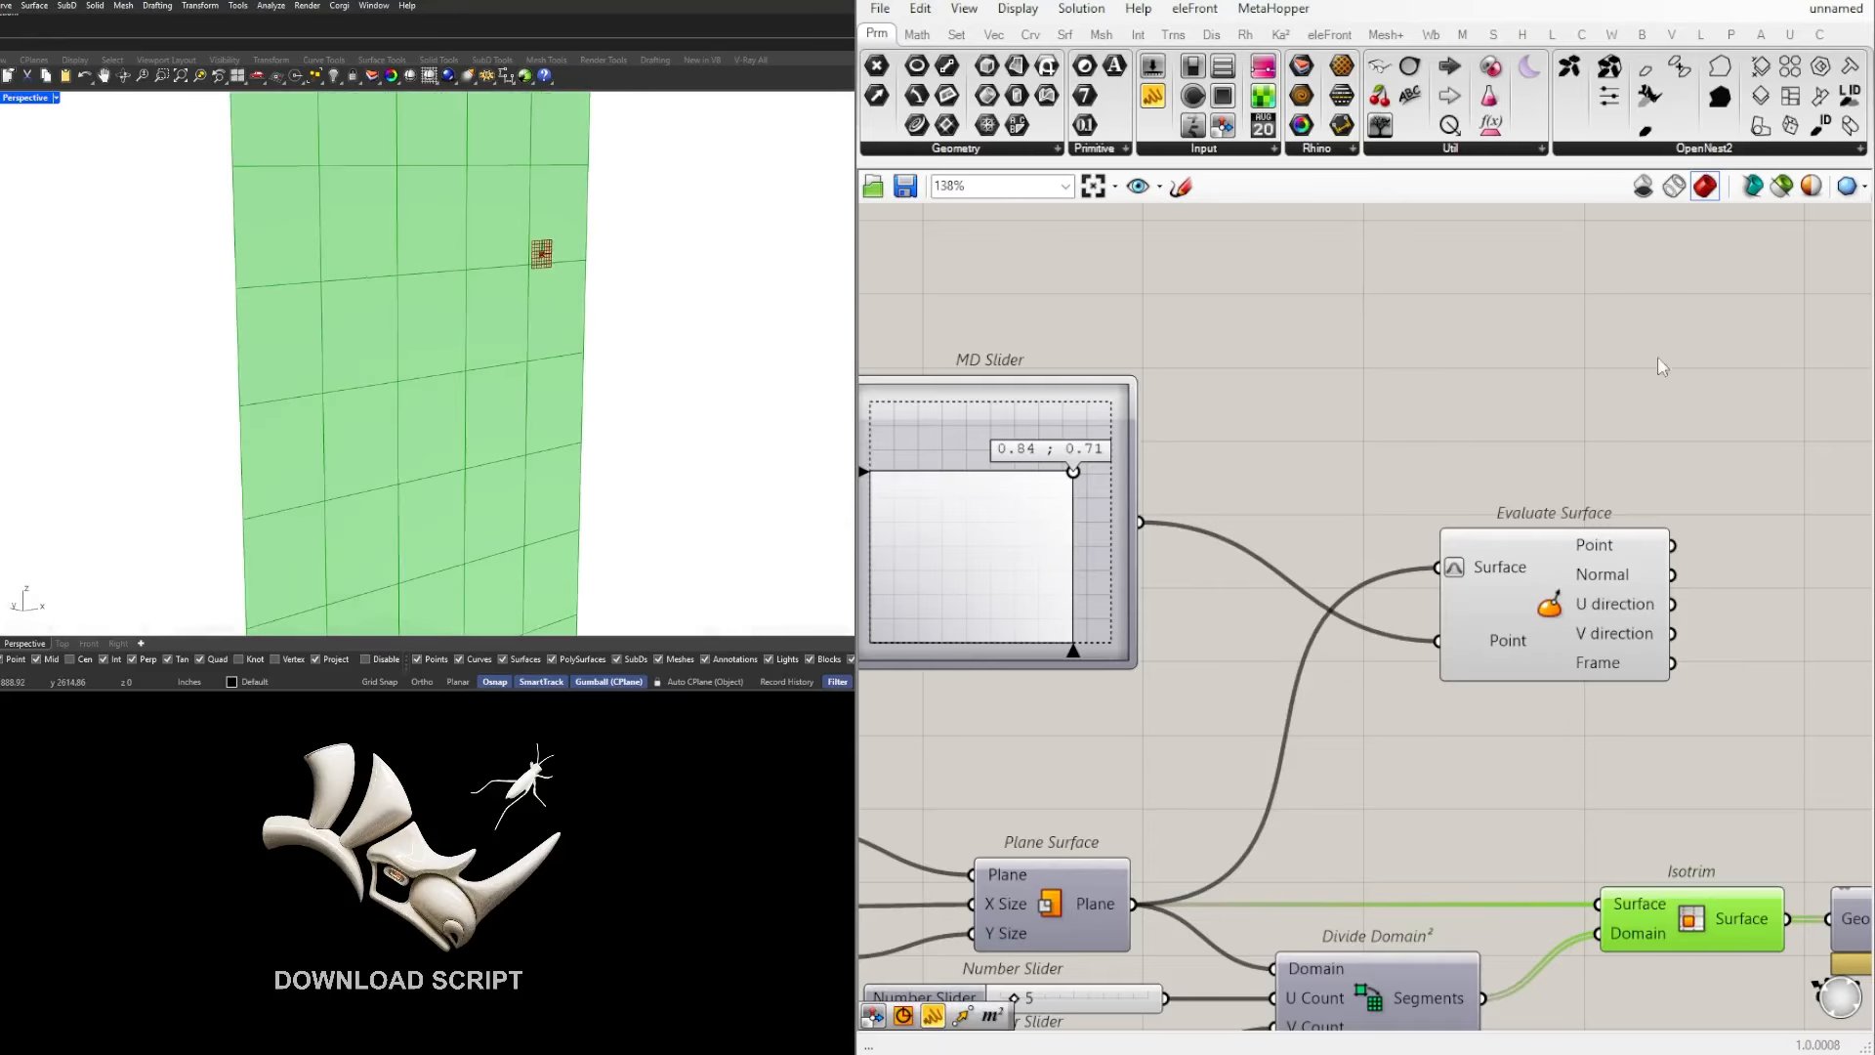
scroll(1104, 430, down, 2)
drag(1078, 466, 1038, 459)
scroll(1252, 455, down, 3)
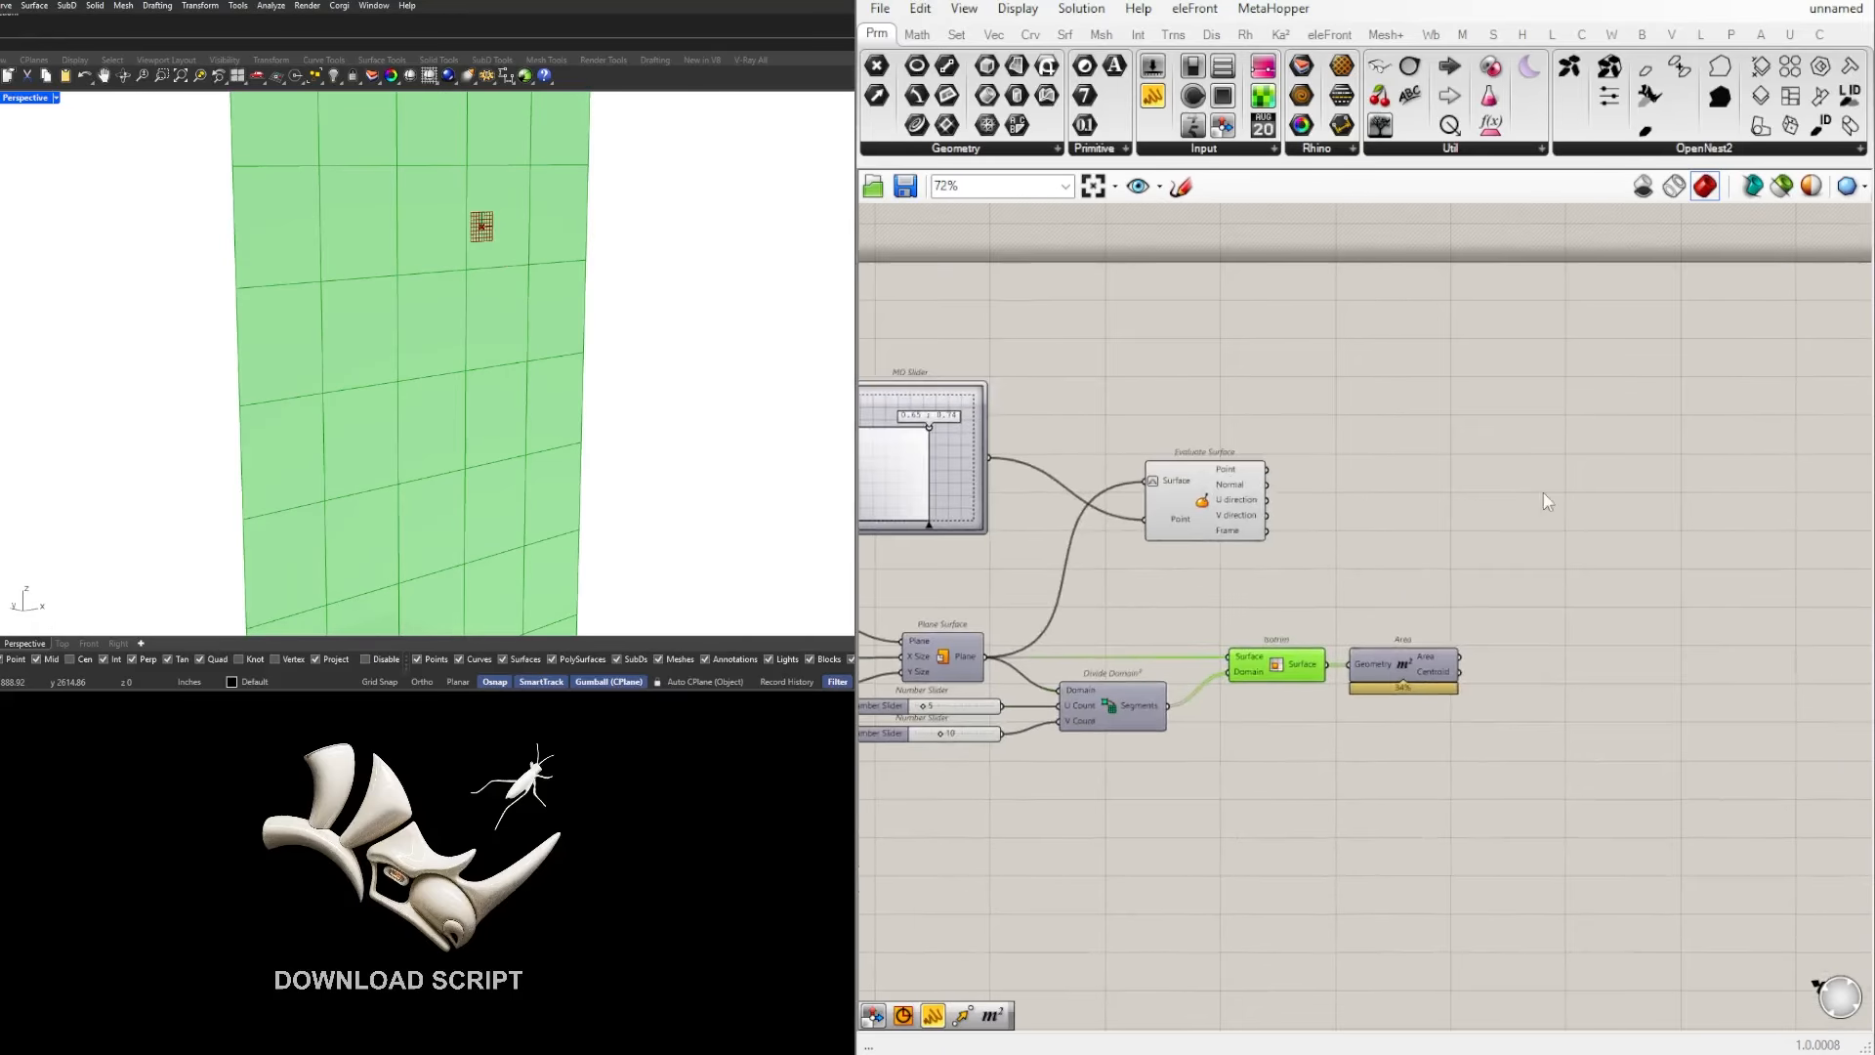
Step: Enable the preview of the Area component to display the cell centroids
click(1544, 492)
scroll(1566, 684, down, 1)
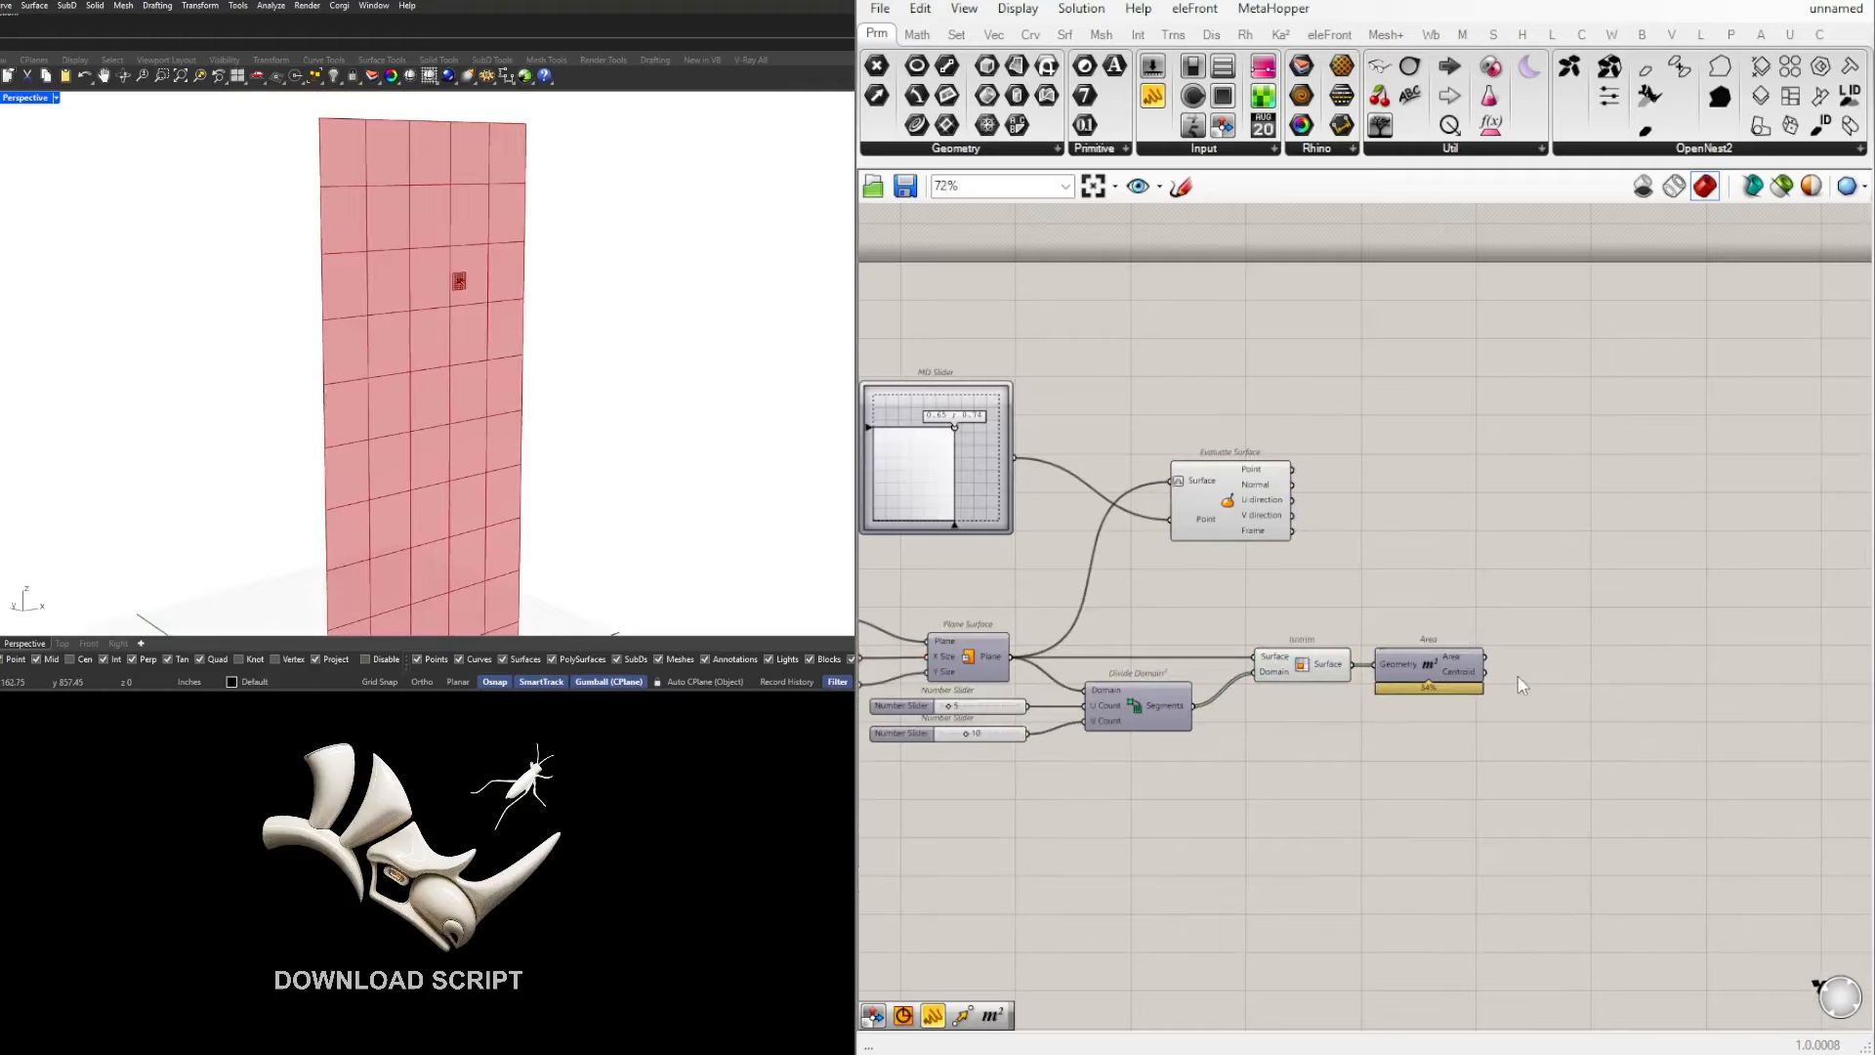
right_drag(1520, 678, 1665, 666)
drag(1671, 736, 1600, 603)
middle_click(1648, 588)
click(1691, 597)
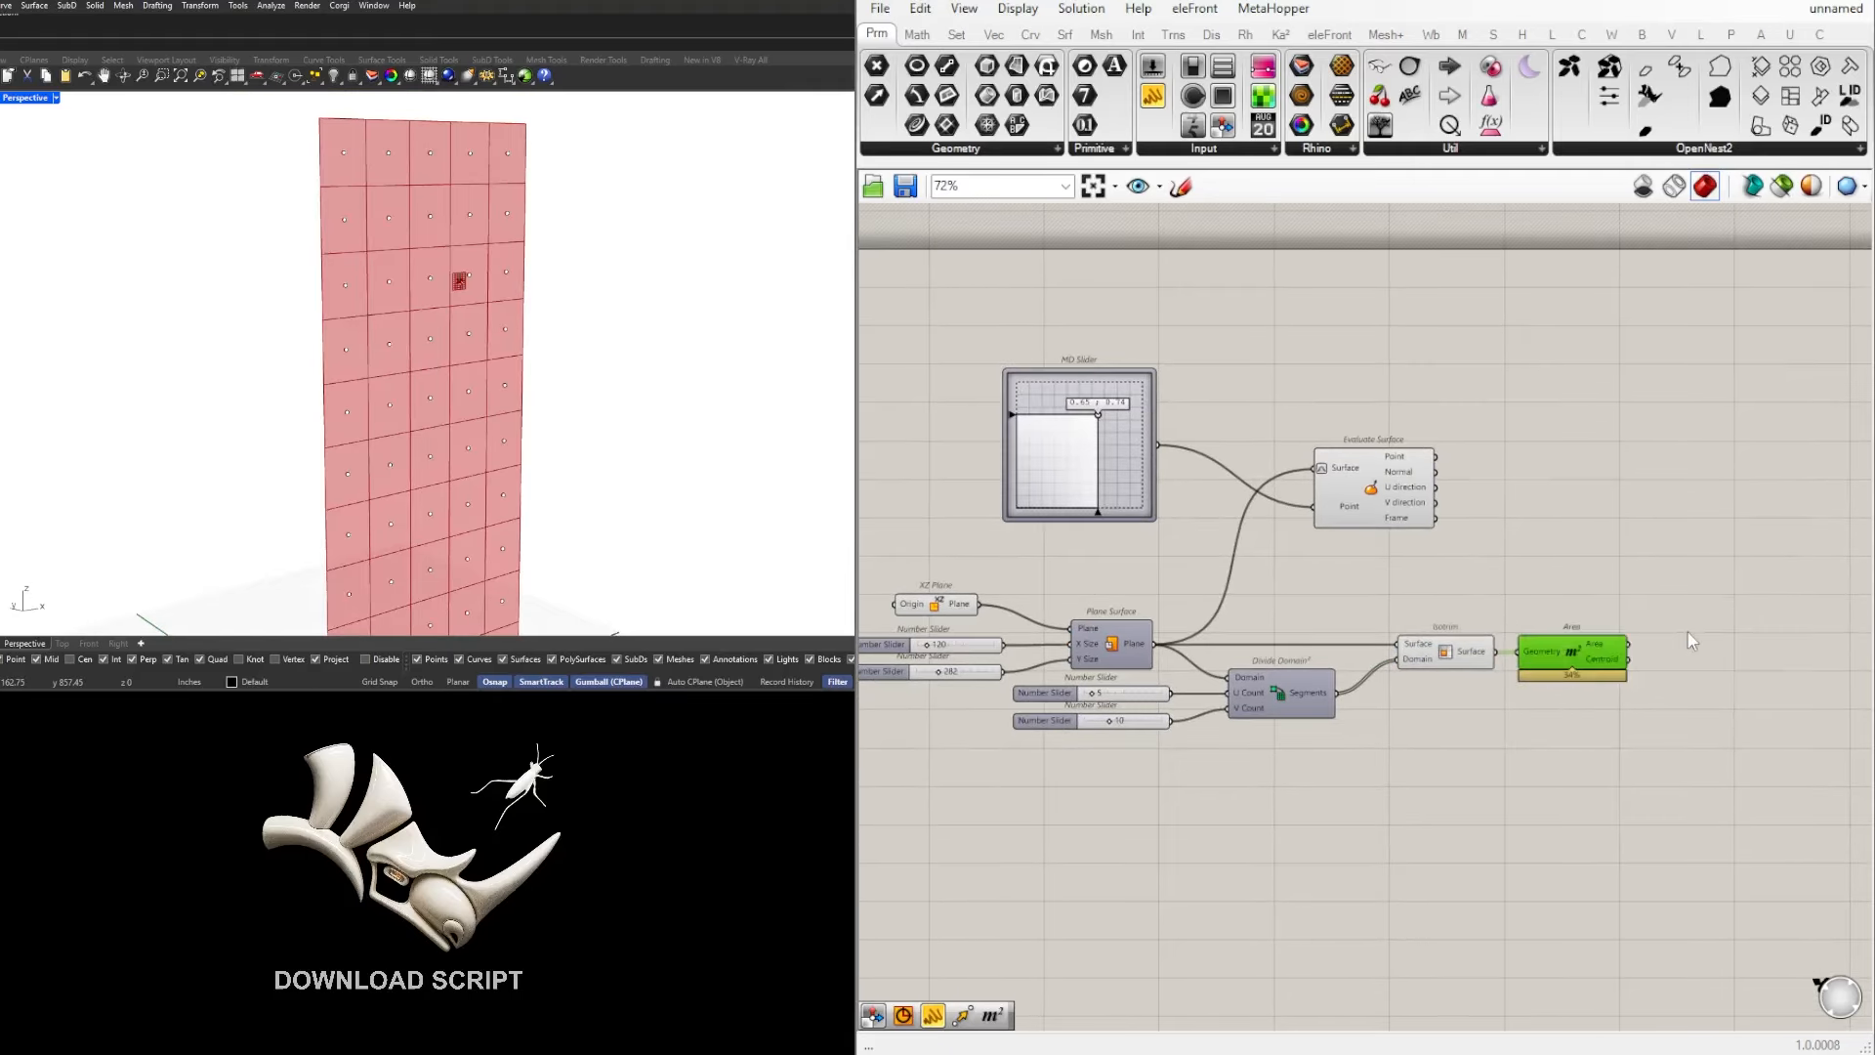
scroll(508, 231, down, 5)
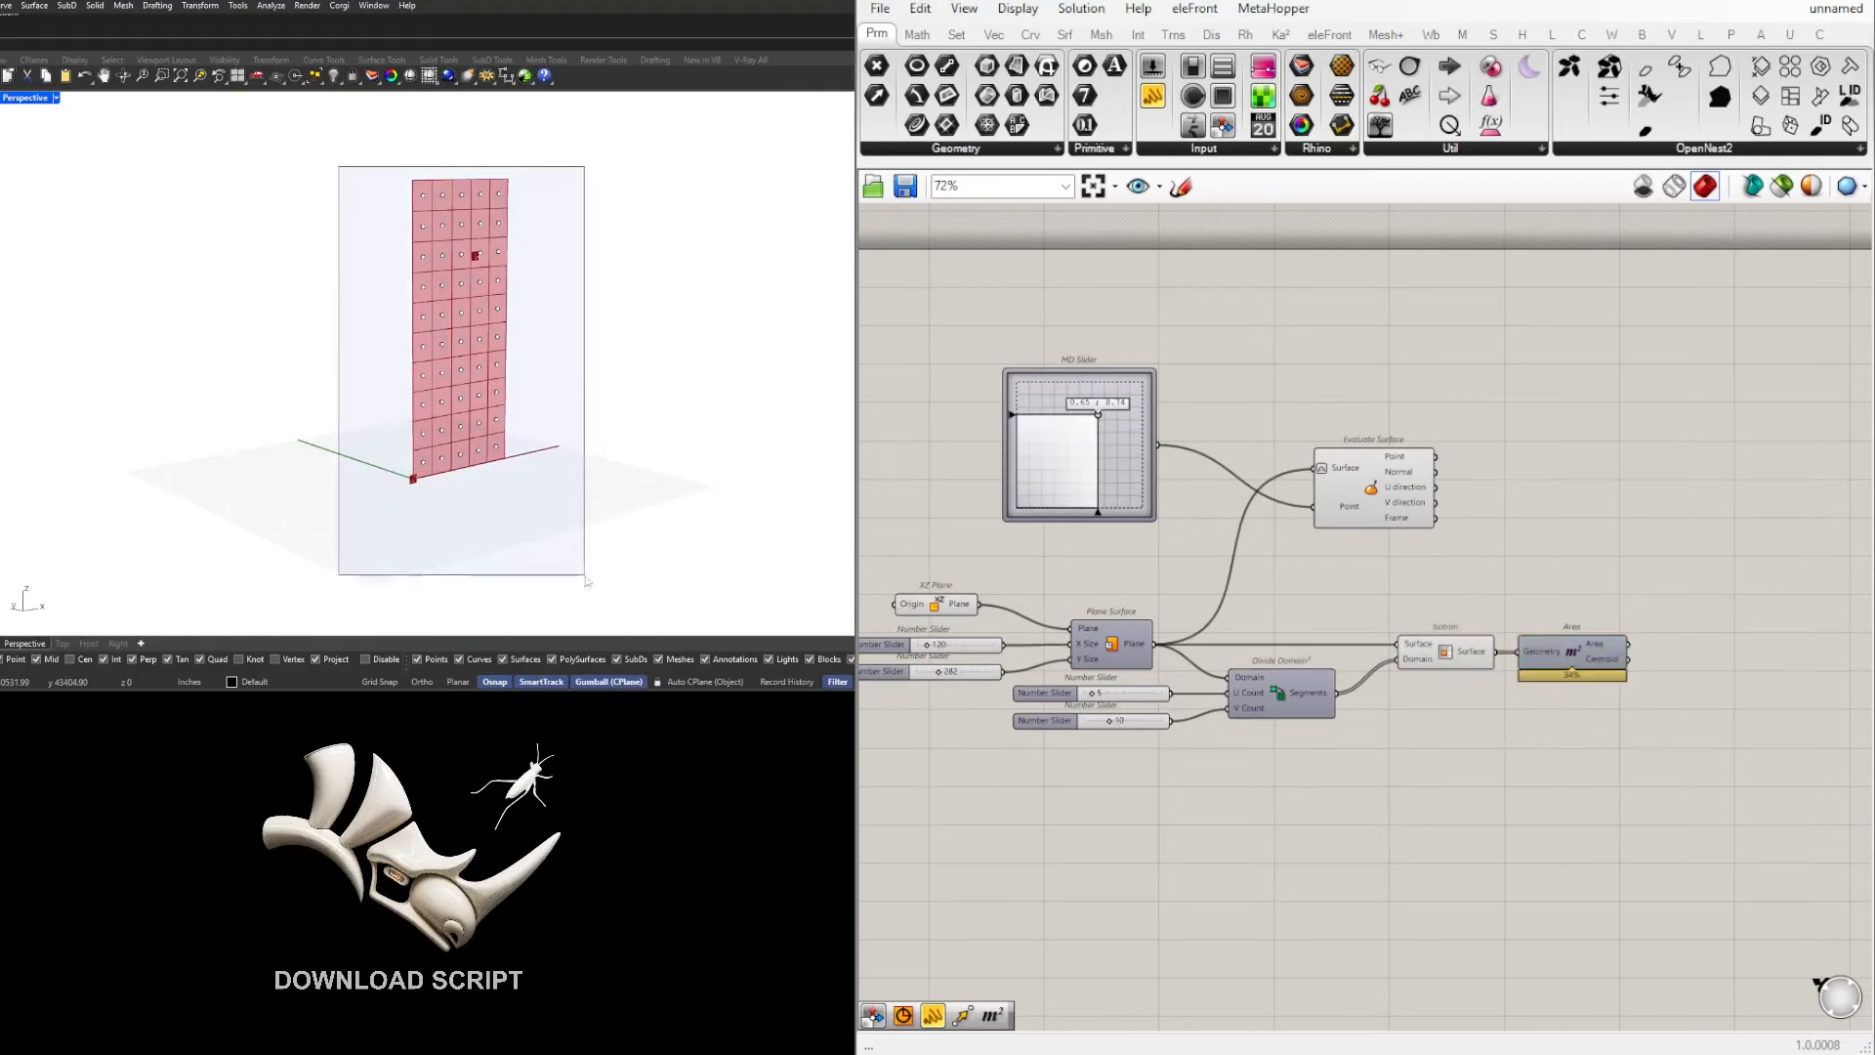
scroll(1518, 637, up, 2)
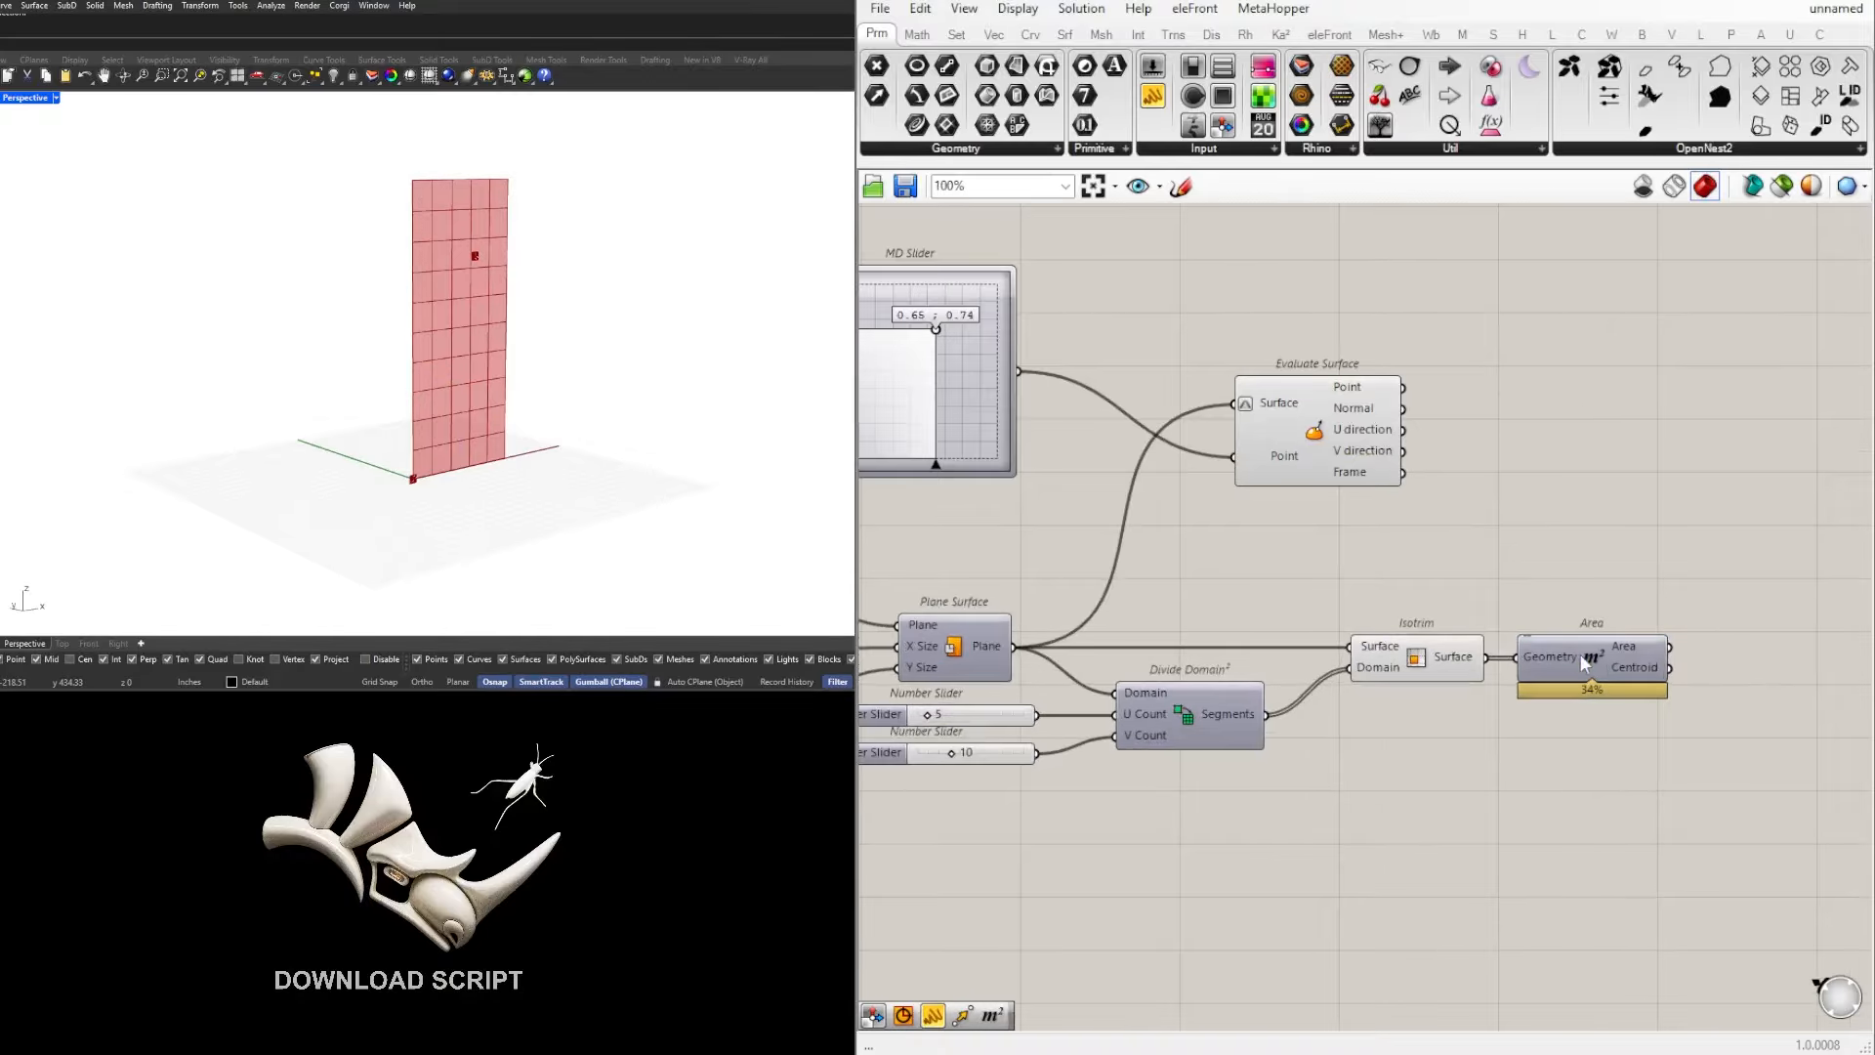
middle_click(1593, 657)
click(1631, 616)
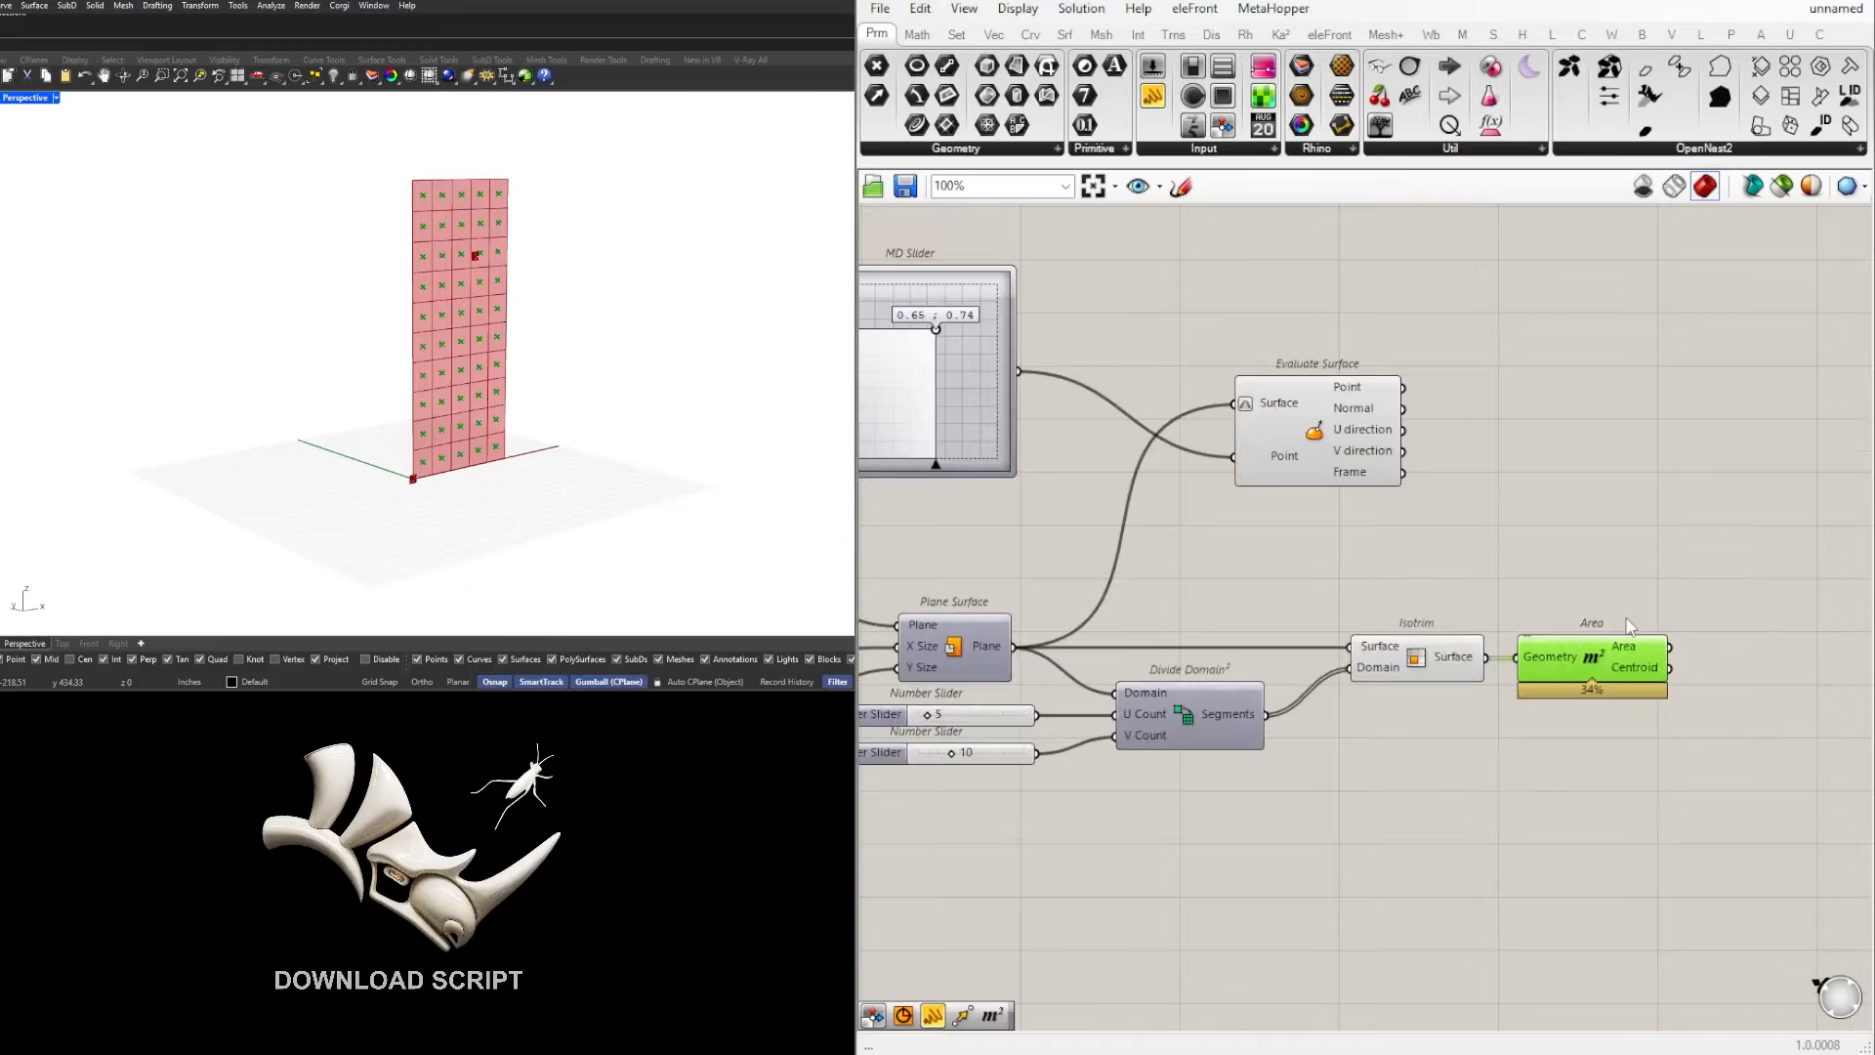
click(1665, 474)
Step: Set the MD Slider to 0.41 ; 0.8 with Evaluate Surface highlighted, and check the point against the cell centroids
scroll(480, 241, up, 4)
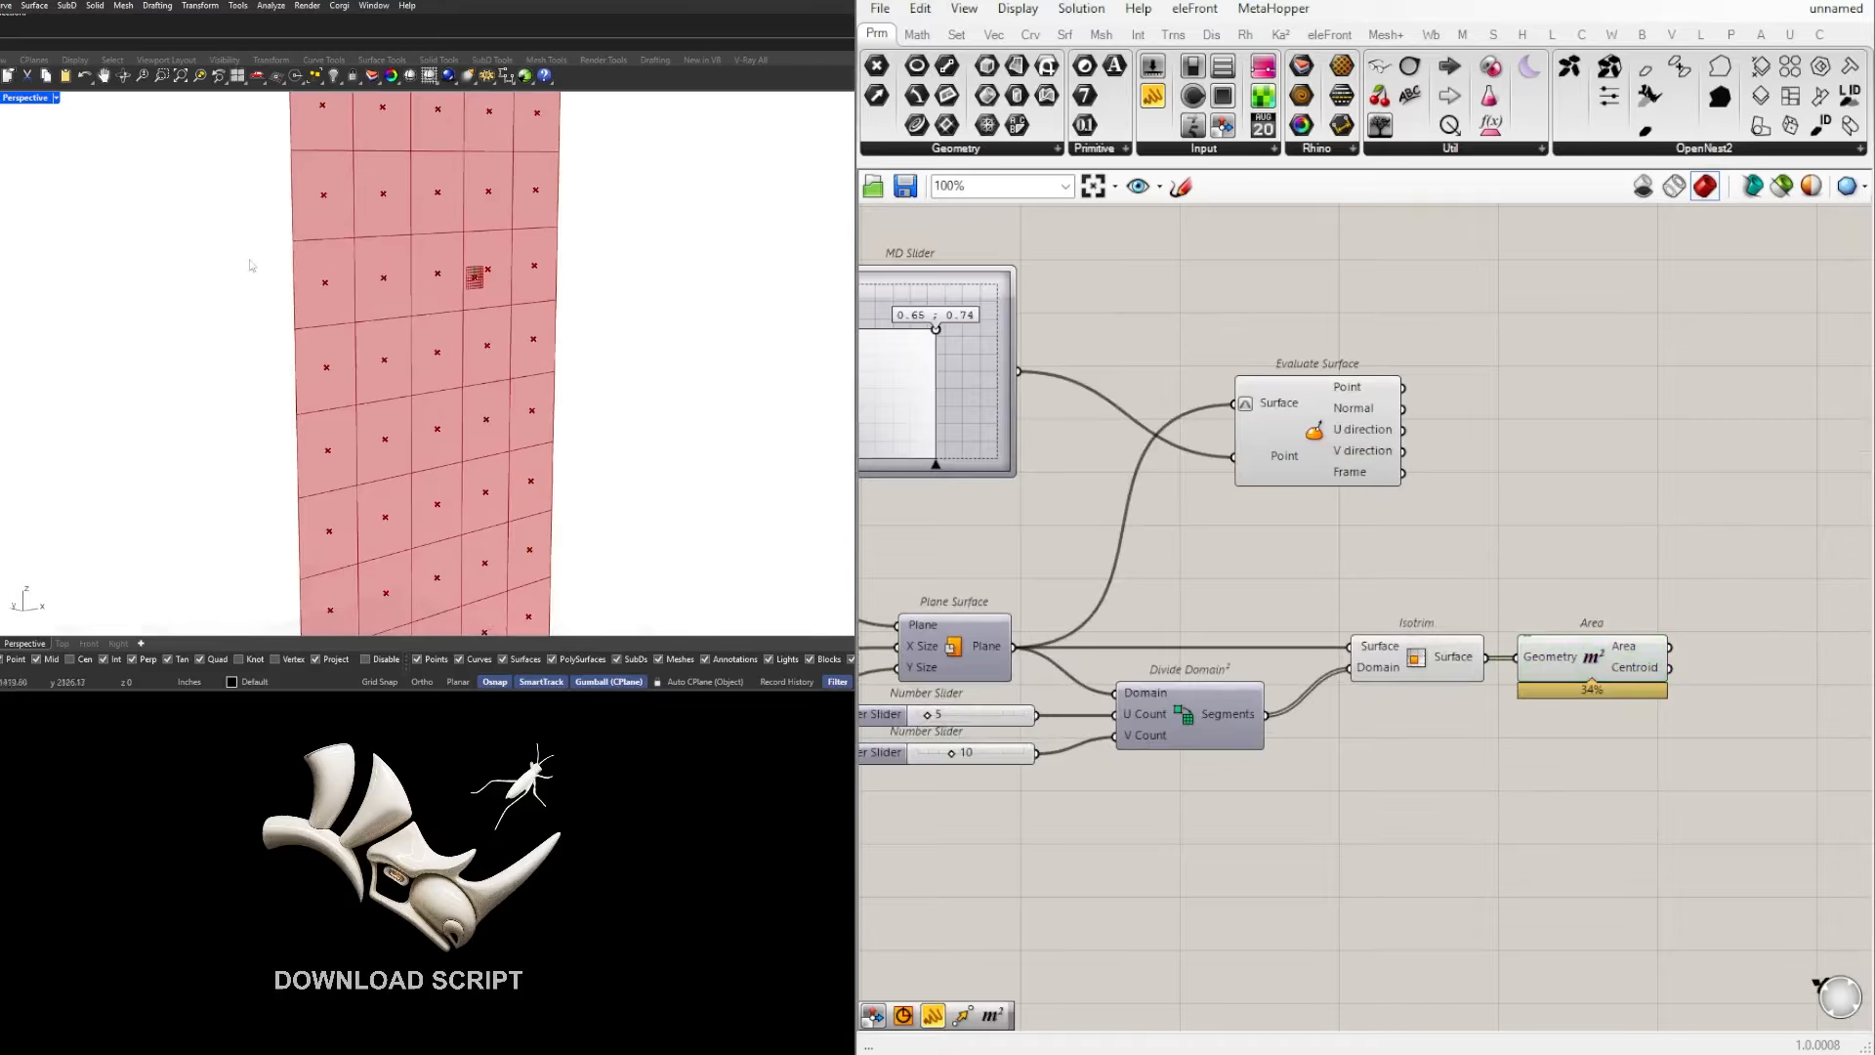
click(1308, 417)
scroll(1080, 496, down, 1)
right_drag(1080, 496, 1233, 574)
scroll(1233, 575, up, 2)
drag(1070, 382, 1019, 369)
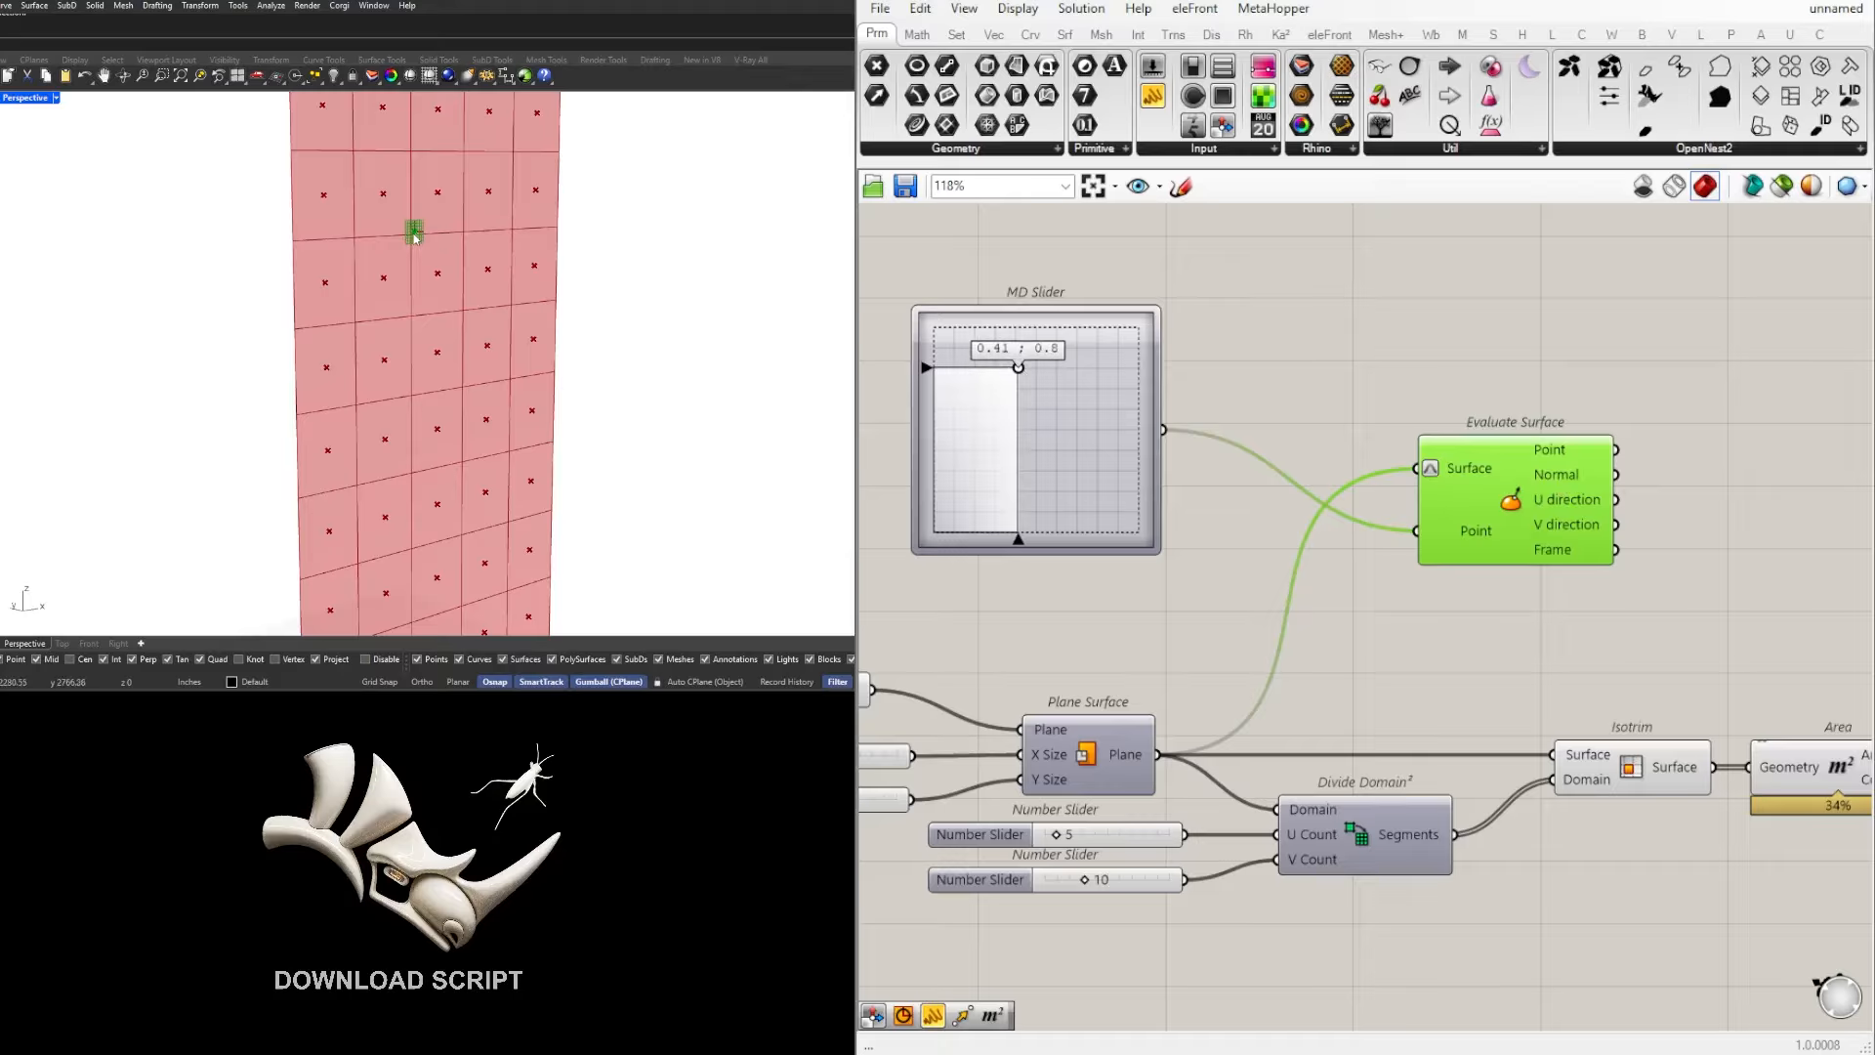
scroll(415, 236, down, 3)
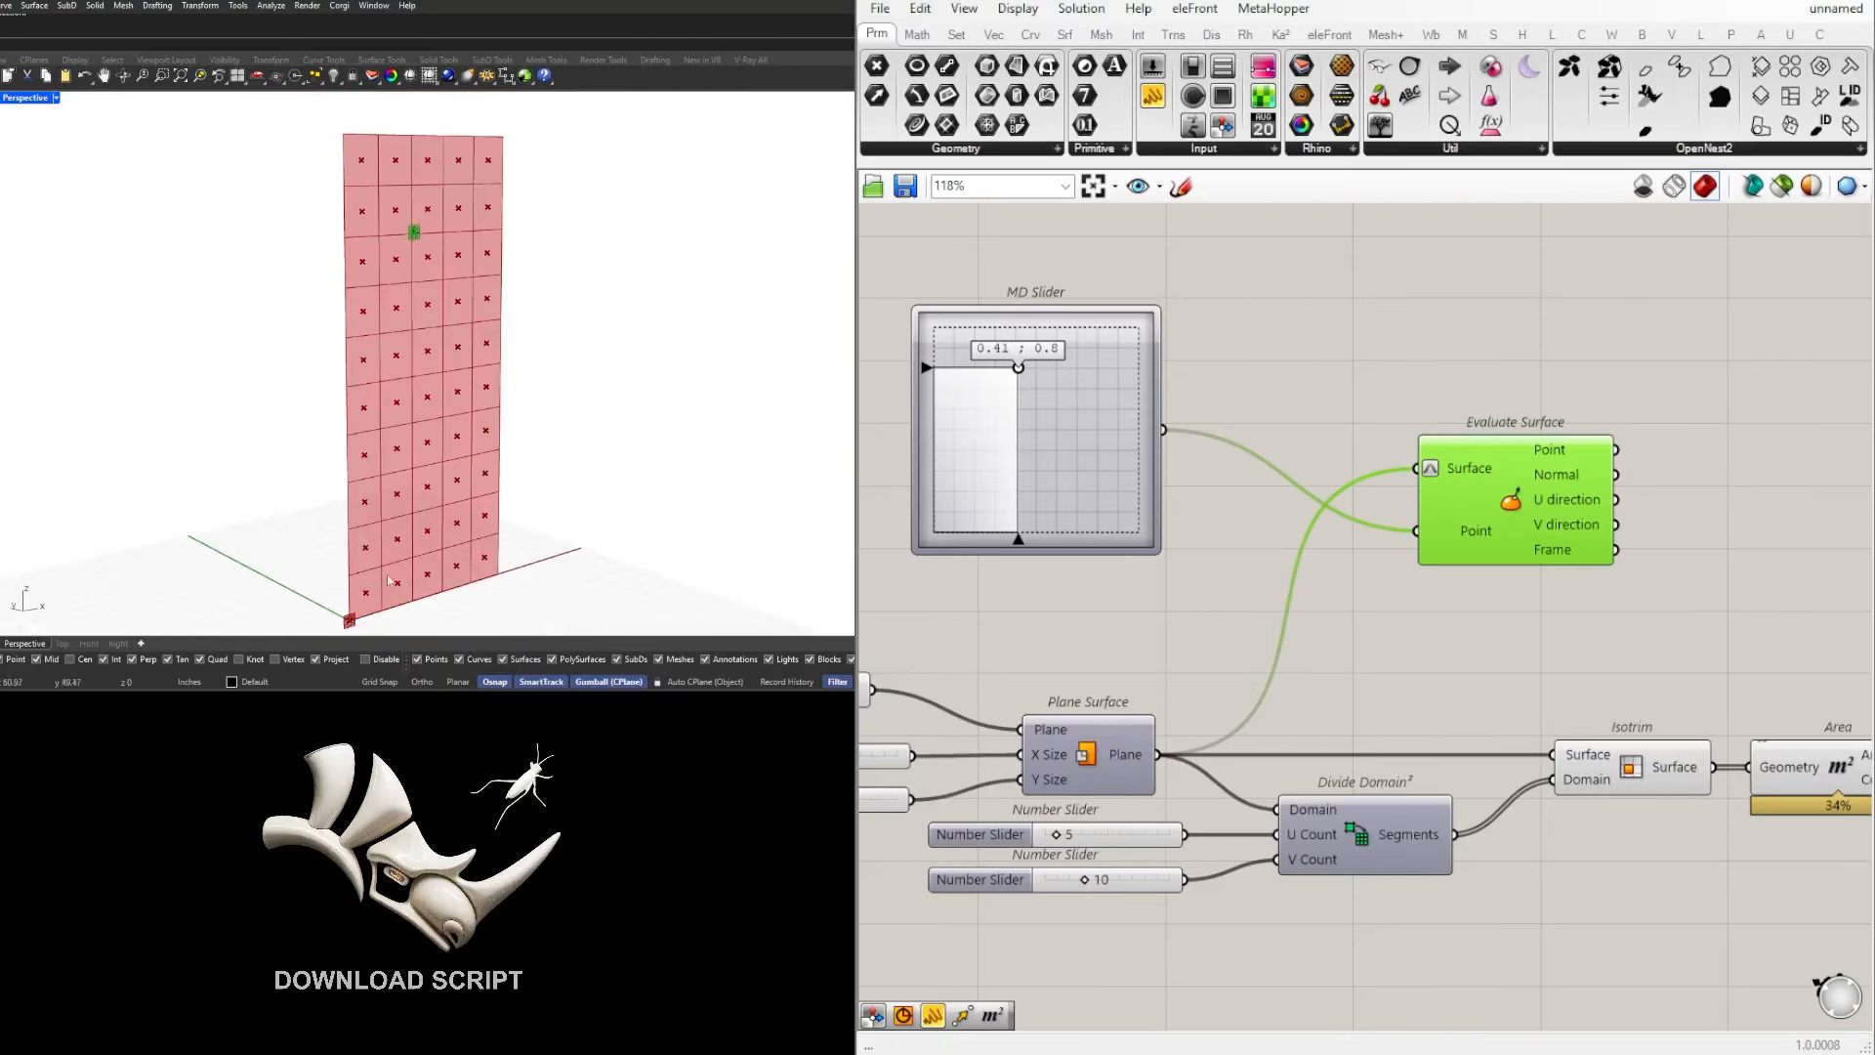
scroll(425, 240, up, 3)
scroll(359, 261, down, 3)
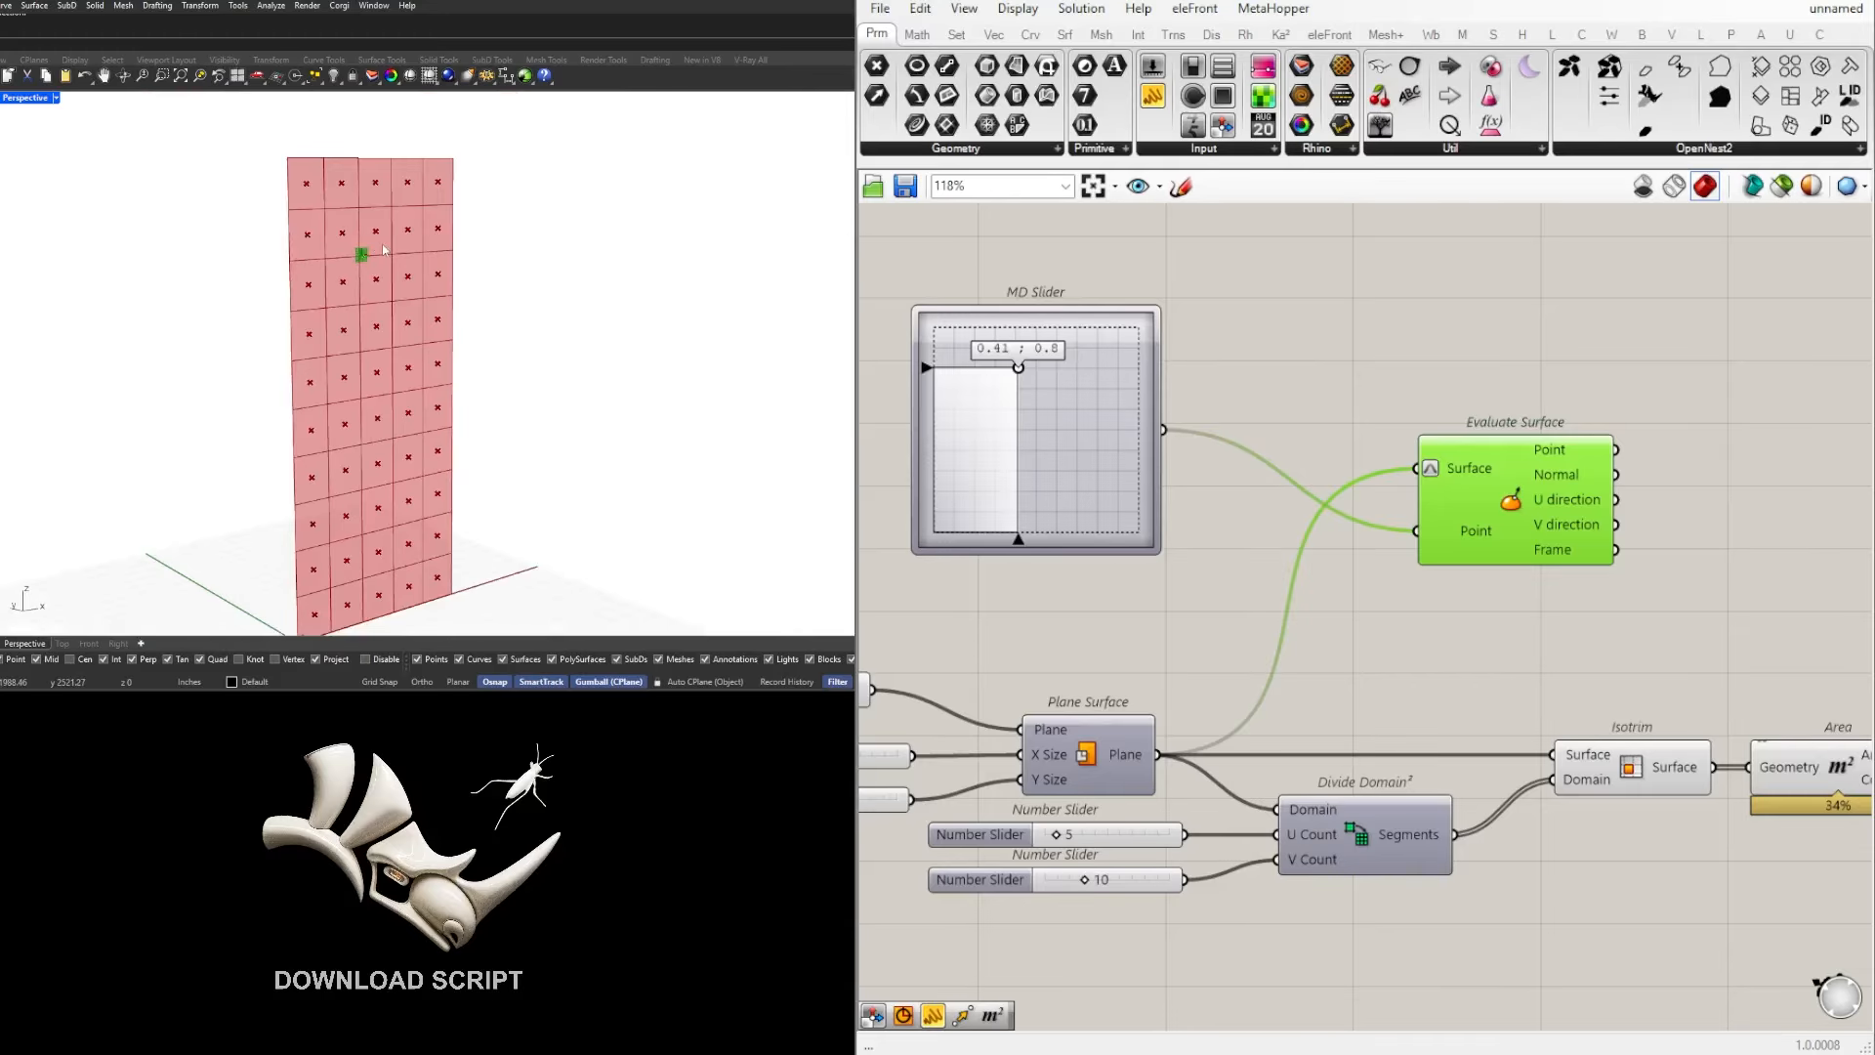
scroll(388, 258, up, 3)
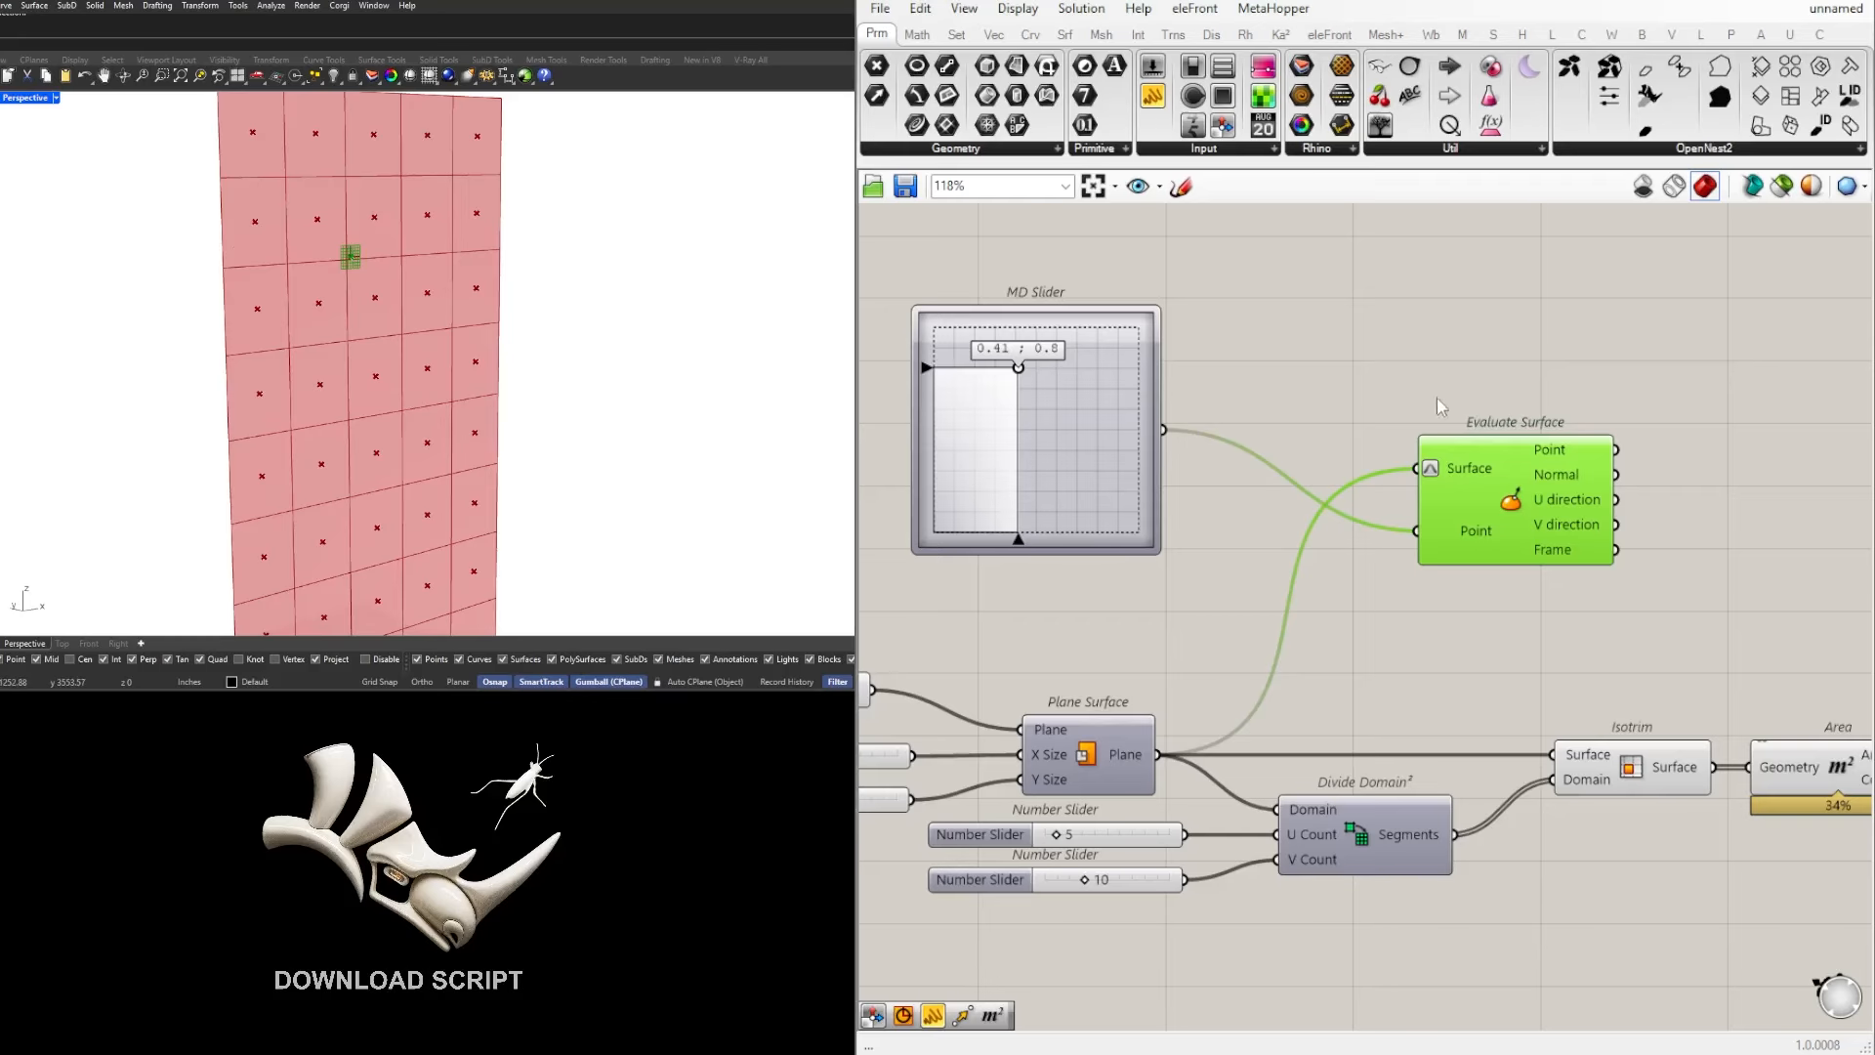
Step: Add a Line component to the canvas above the Area component
scroll(1443, 407, down, 2)
double_click(1628, 671)
text(line)
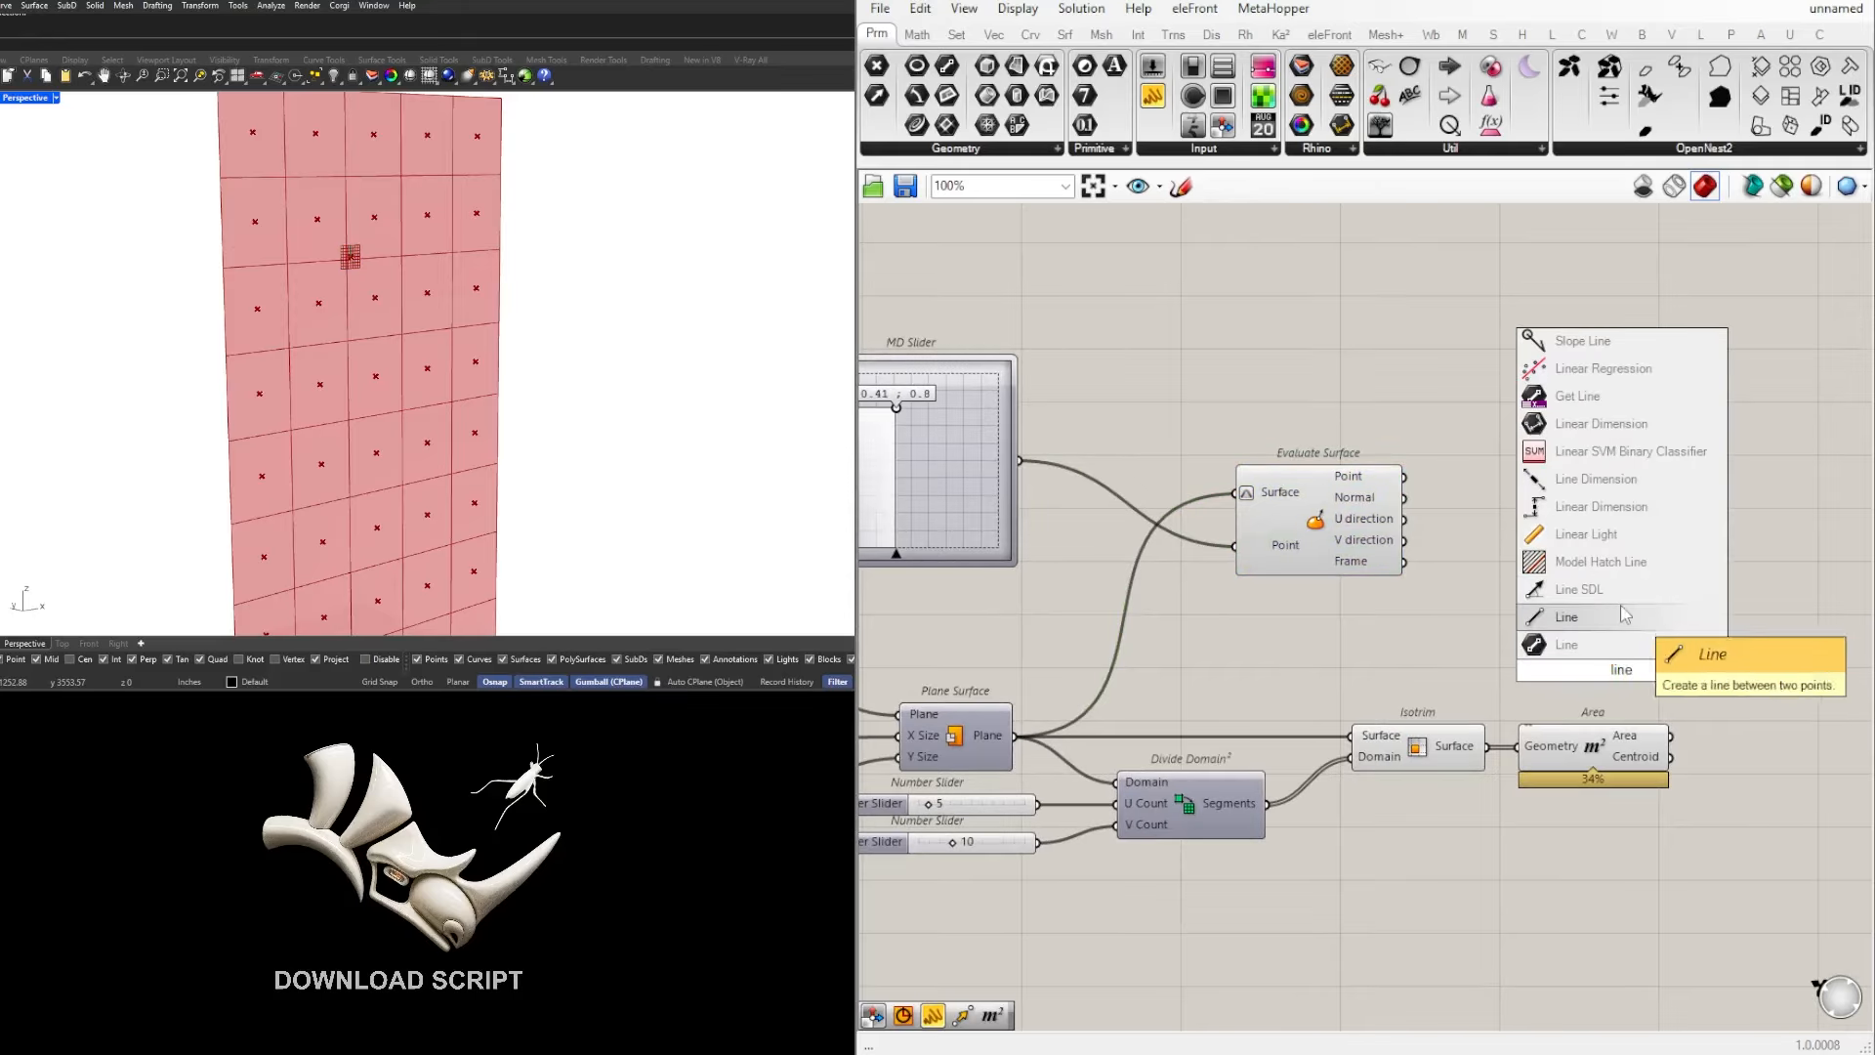
click(1560, 645)
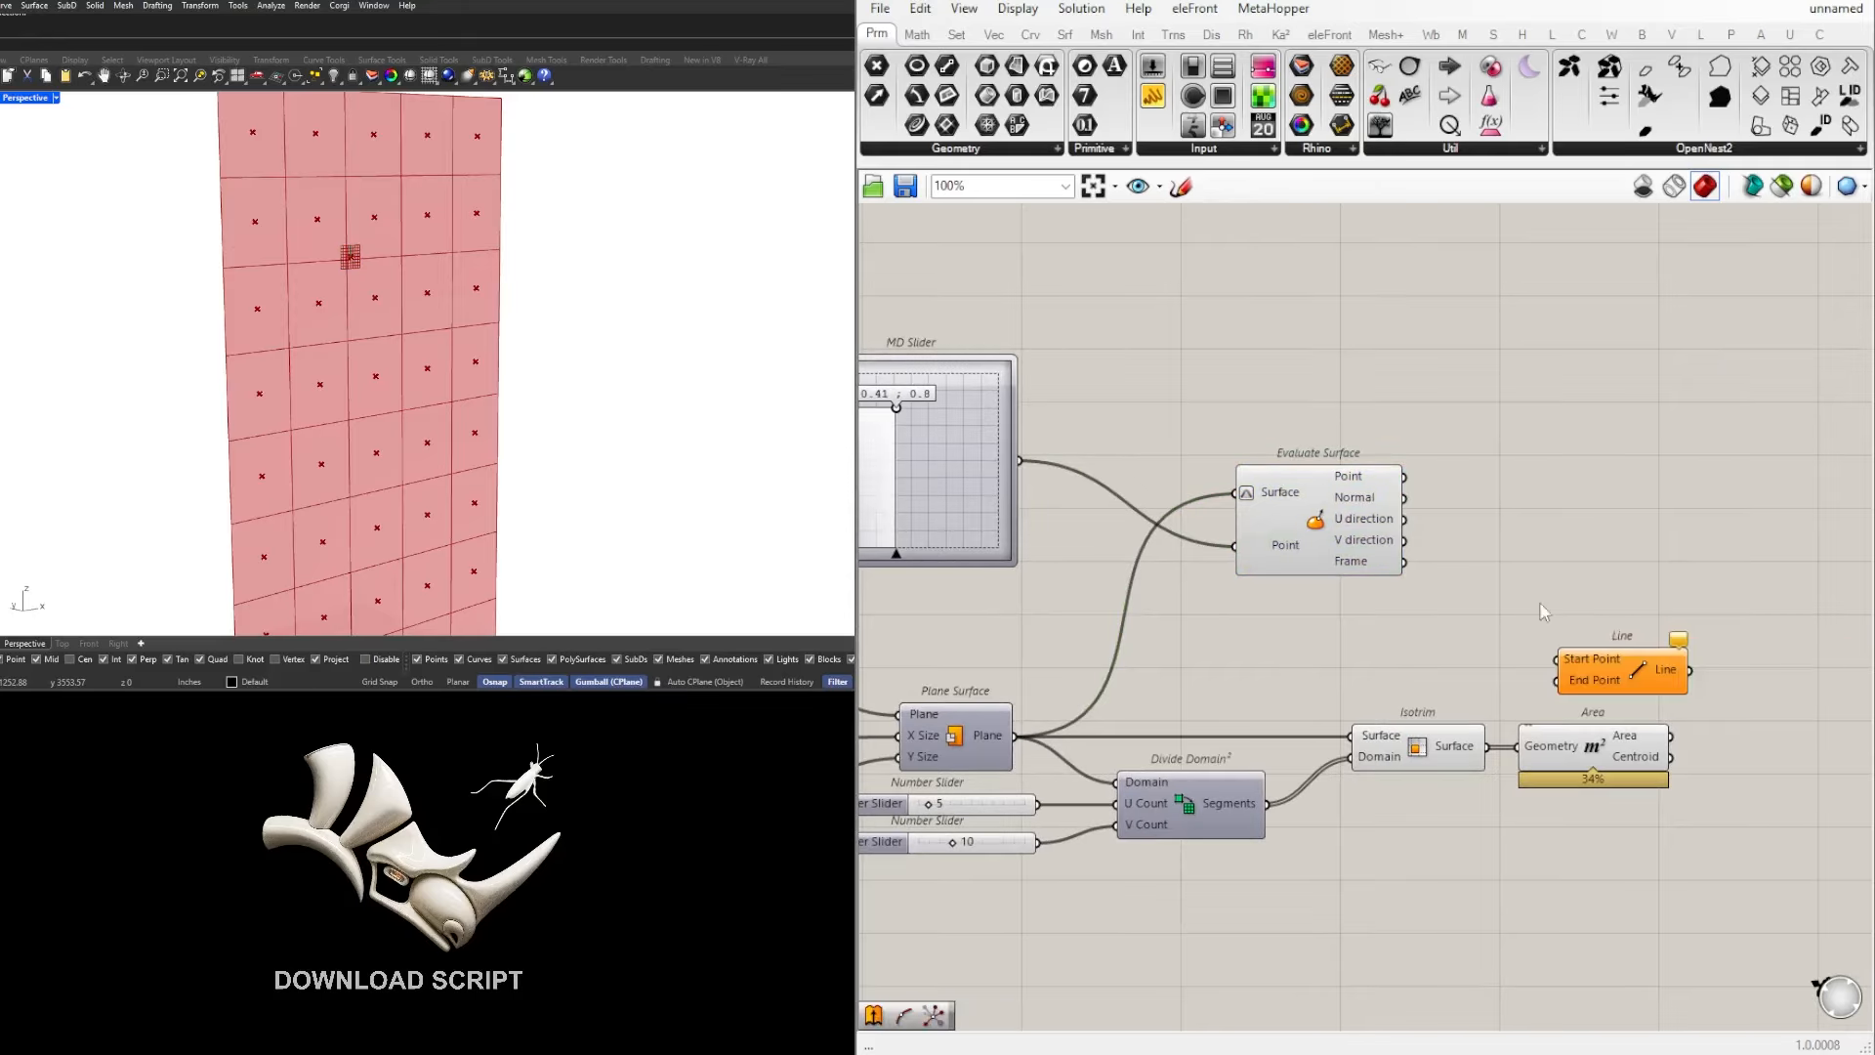
Step: Align Evaluate Surface with the MD Slider and move the Line component beyond the Area component
scroll(973, 571, down, 2)
drag(1199, 533, 1250, 472)
scroll(1279, 601, down, 2)
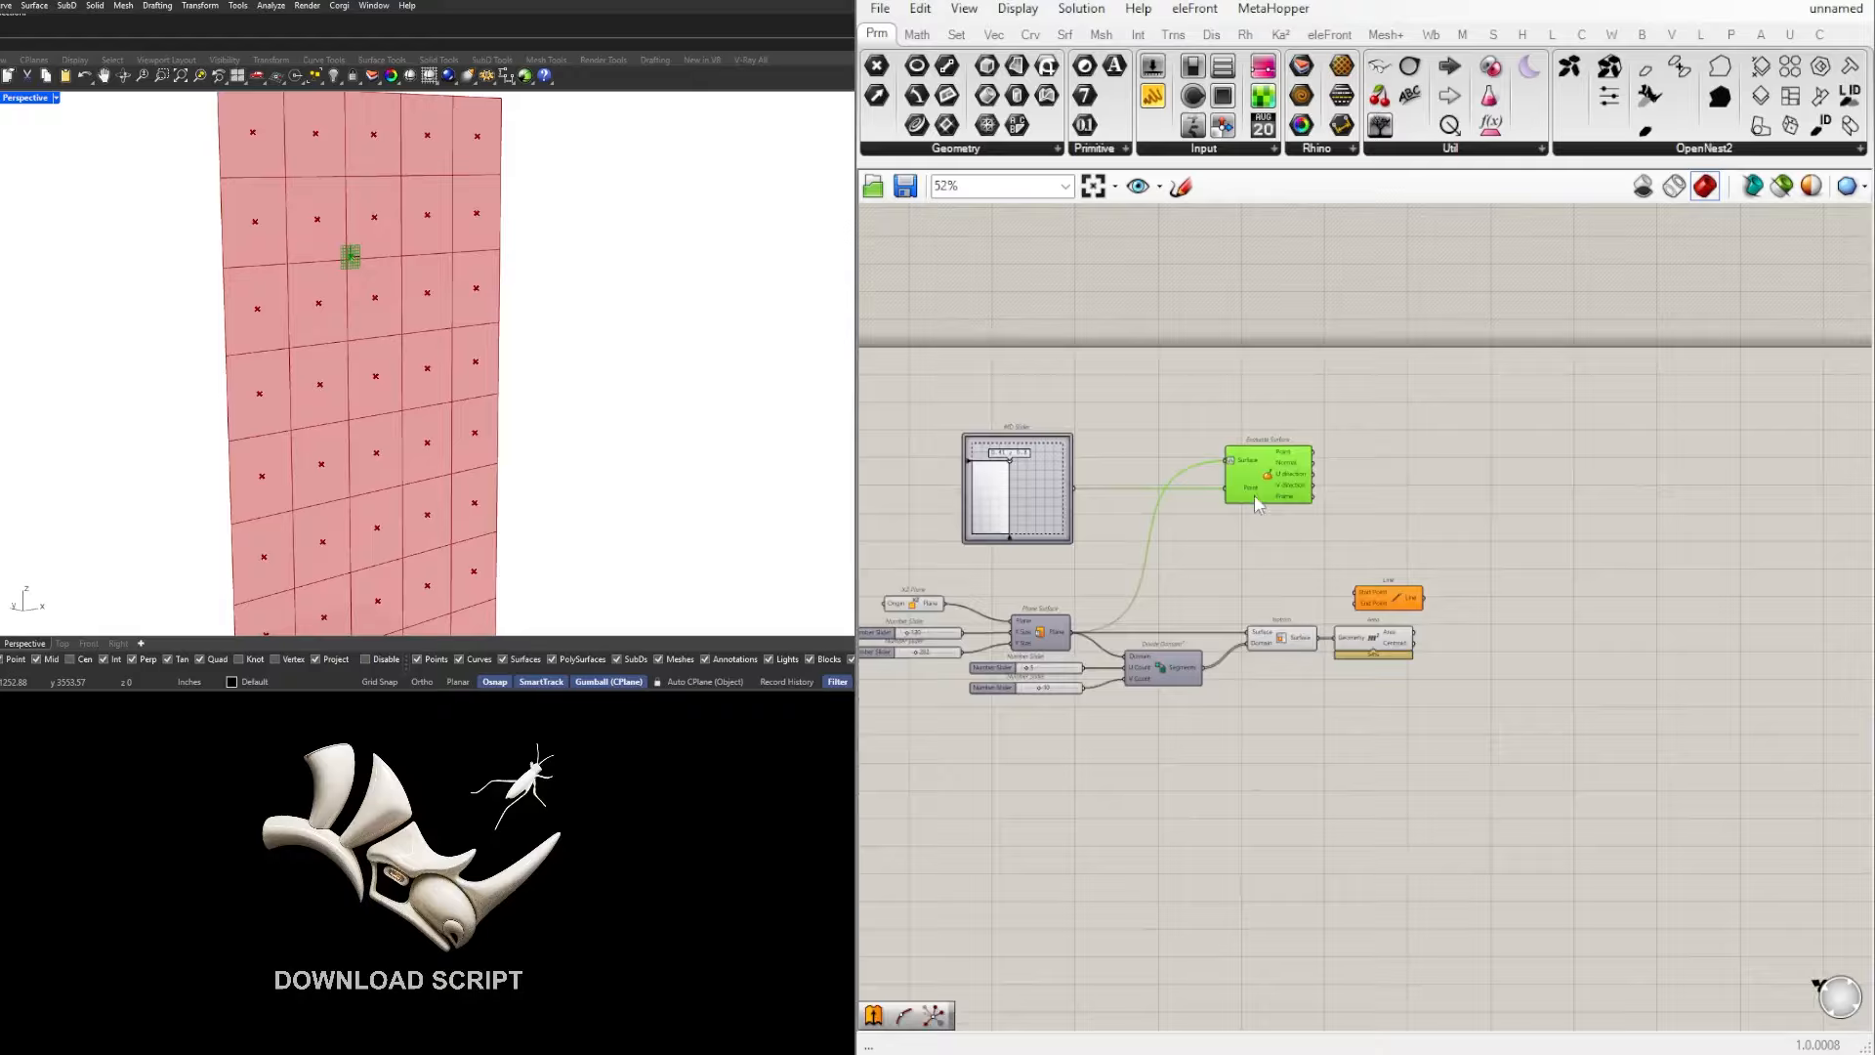
drag(1373, 564, 988, 415)
scroll(1494, 467, up, 2)
right_drag(1479, 466, 1431, 524)
click(1415, 561)
scroll(1373, 630, up, 2)
drag(1353, 656, 1583, 617)
click(1375, 626)
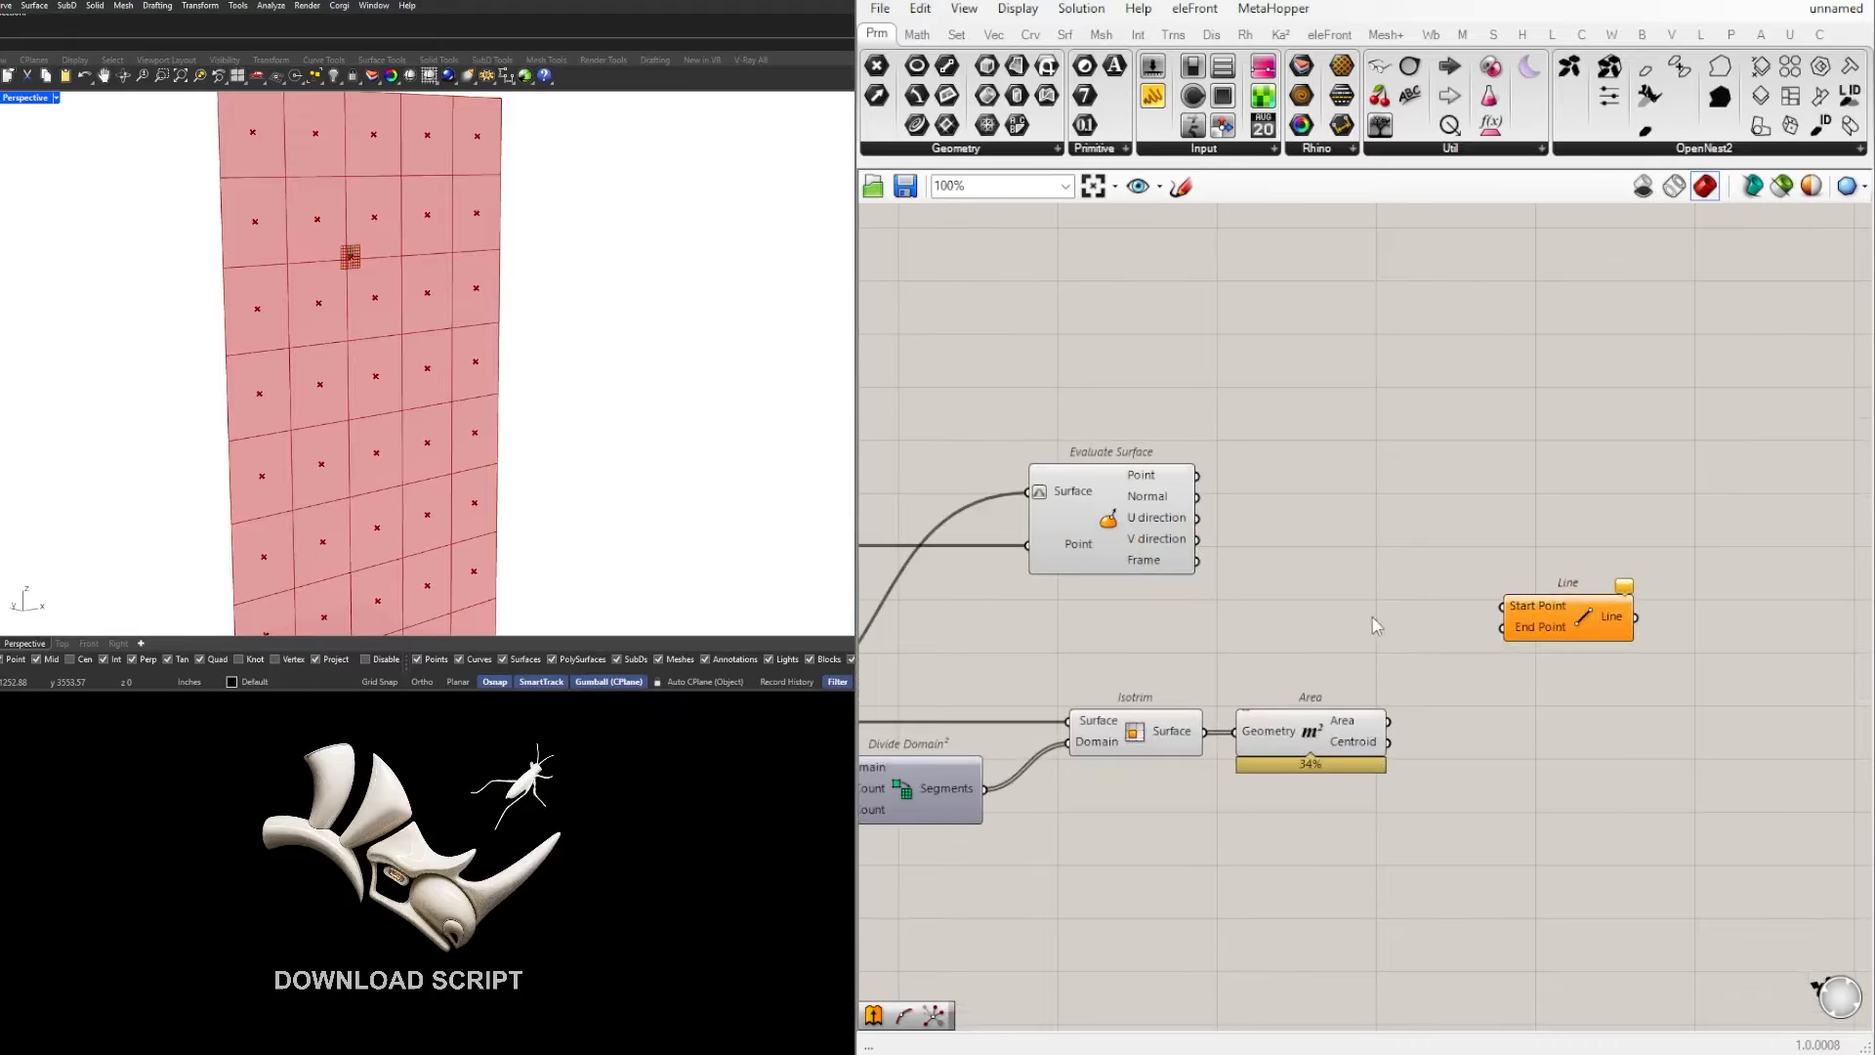
Step: Connect the Point output of Evaluate Surface to the Start Point input of the Line component
click(1188, 558)
drag(1198, 475, 1498, 601)
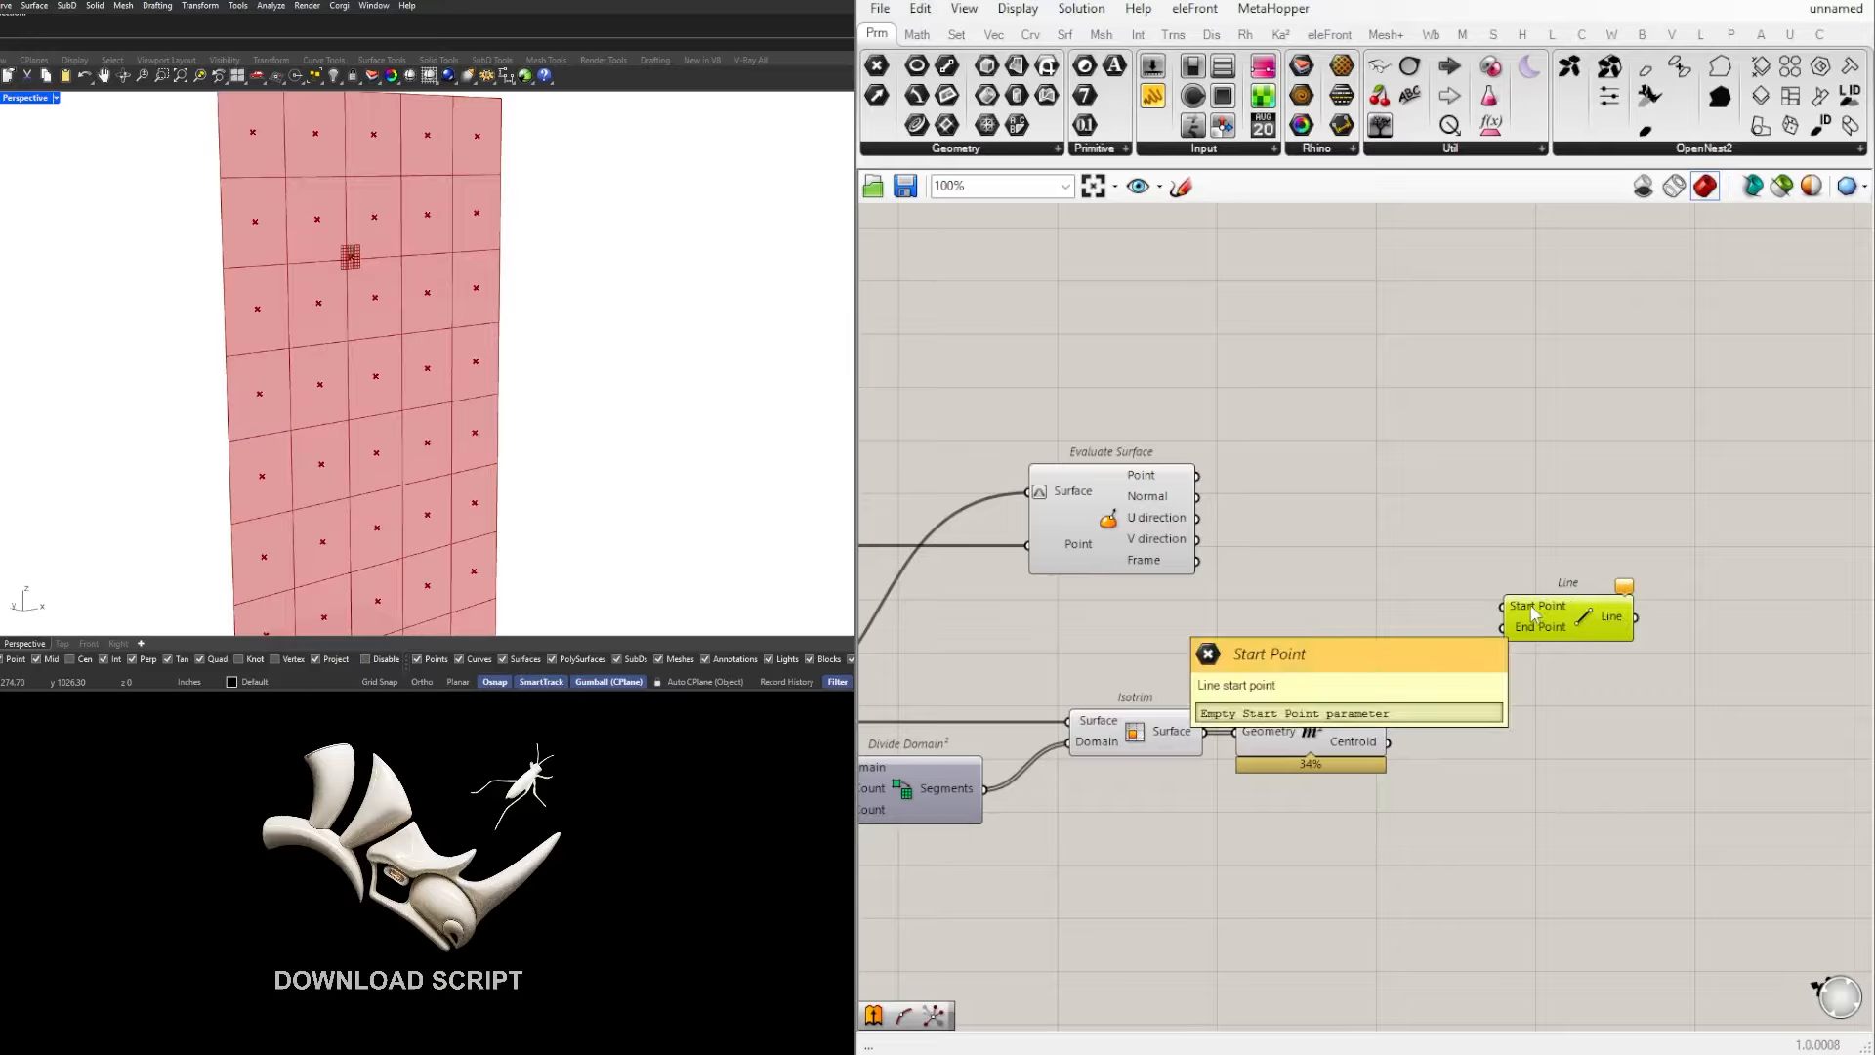
click(1438, 553)
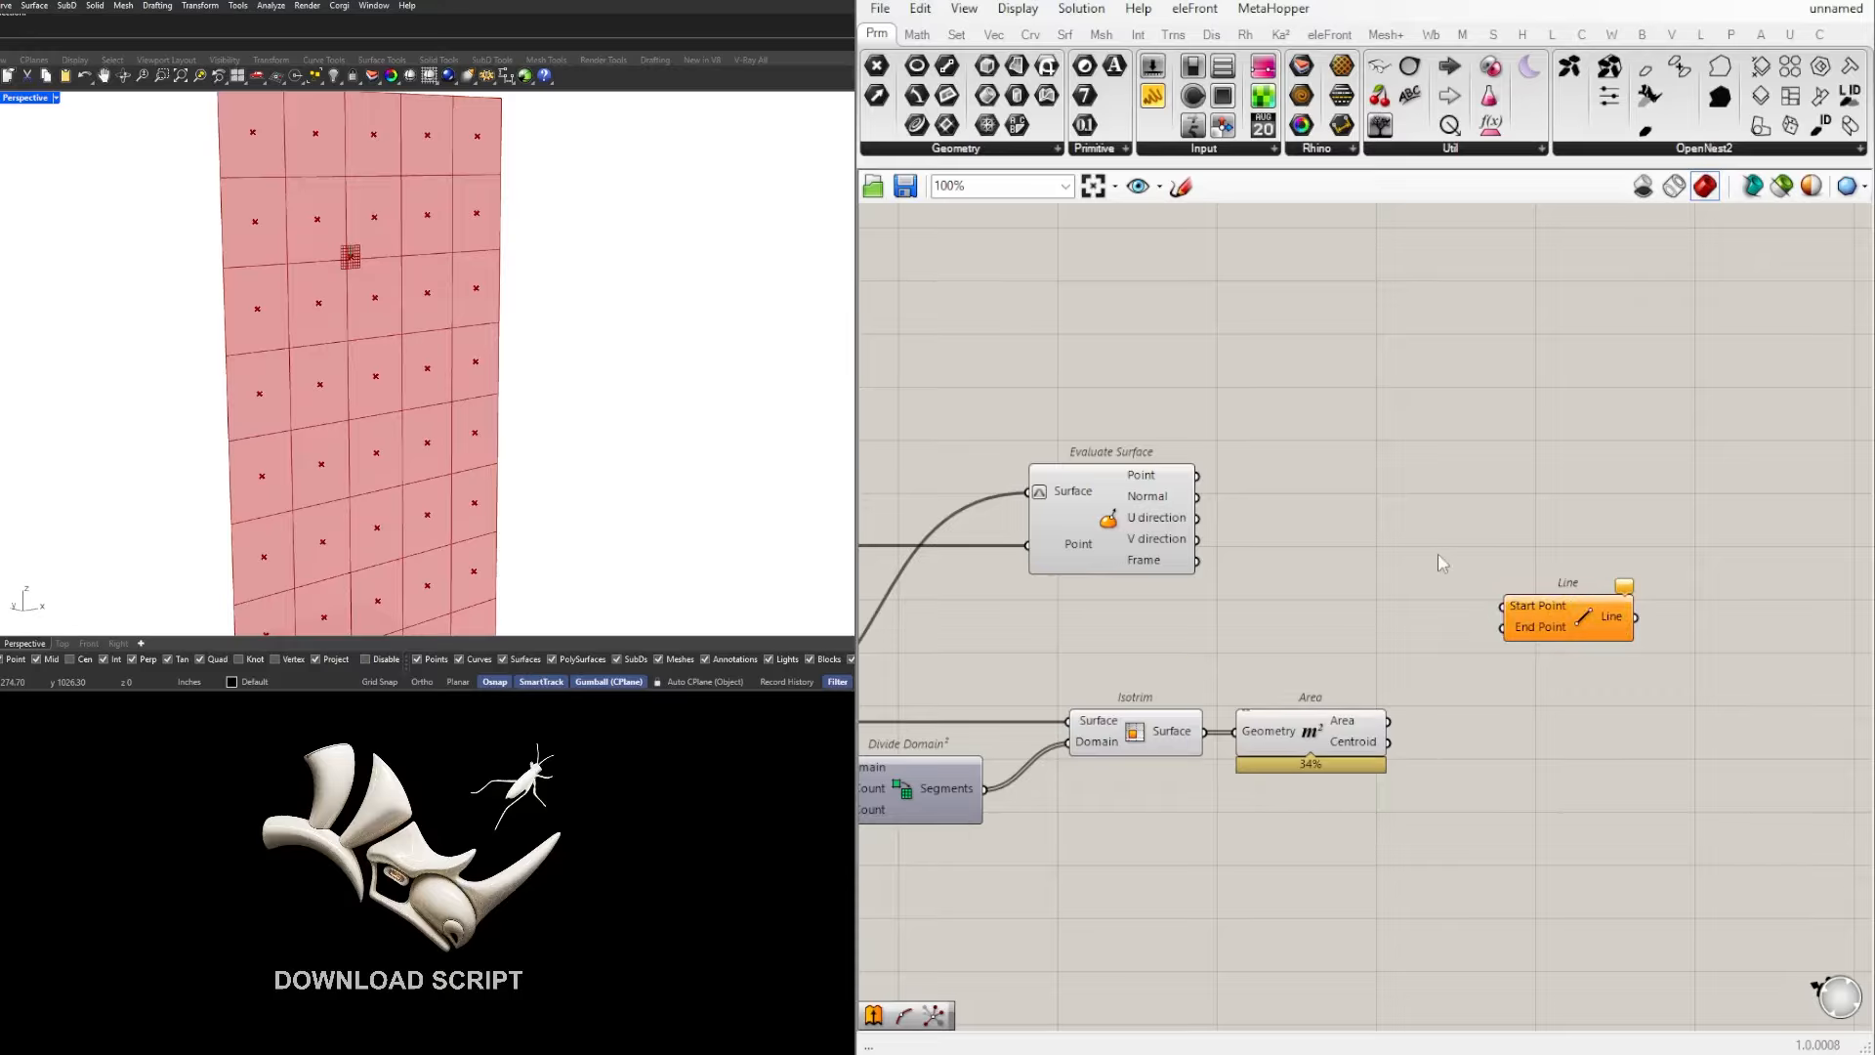
click(1173, 483)
drag(1197, 476, 1506, 606)
click(1254, 499)
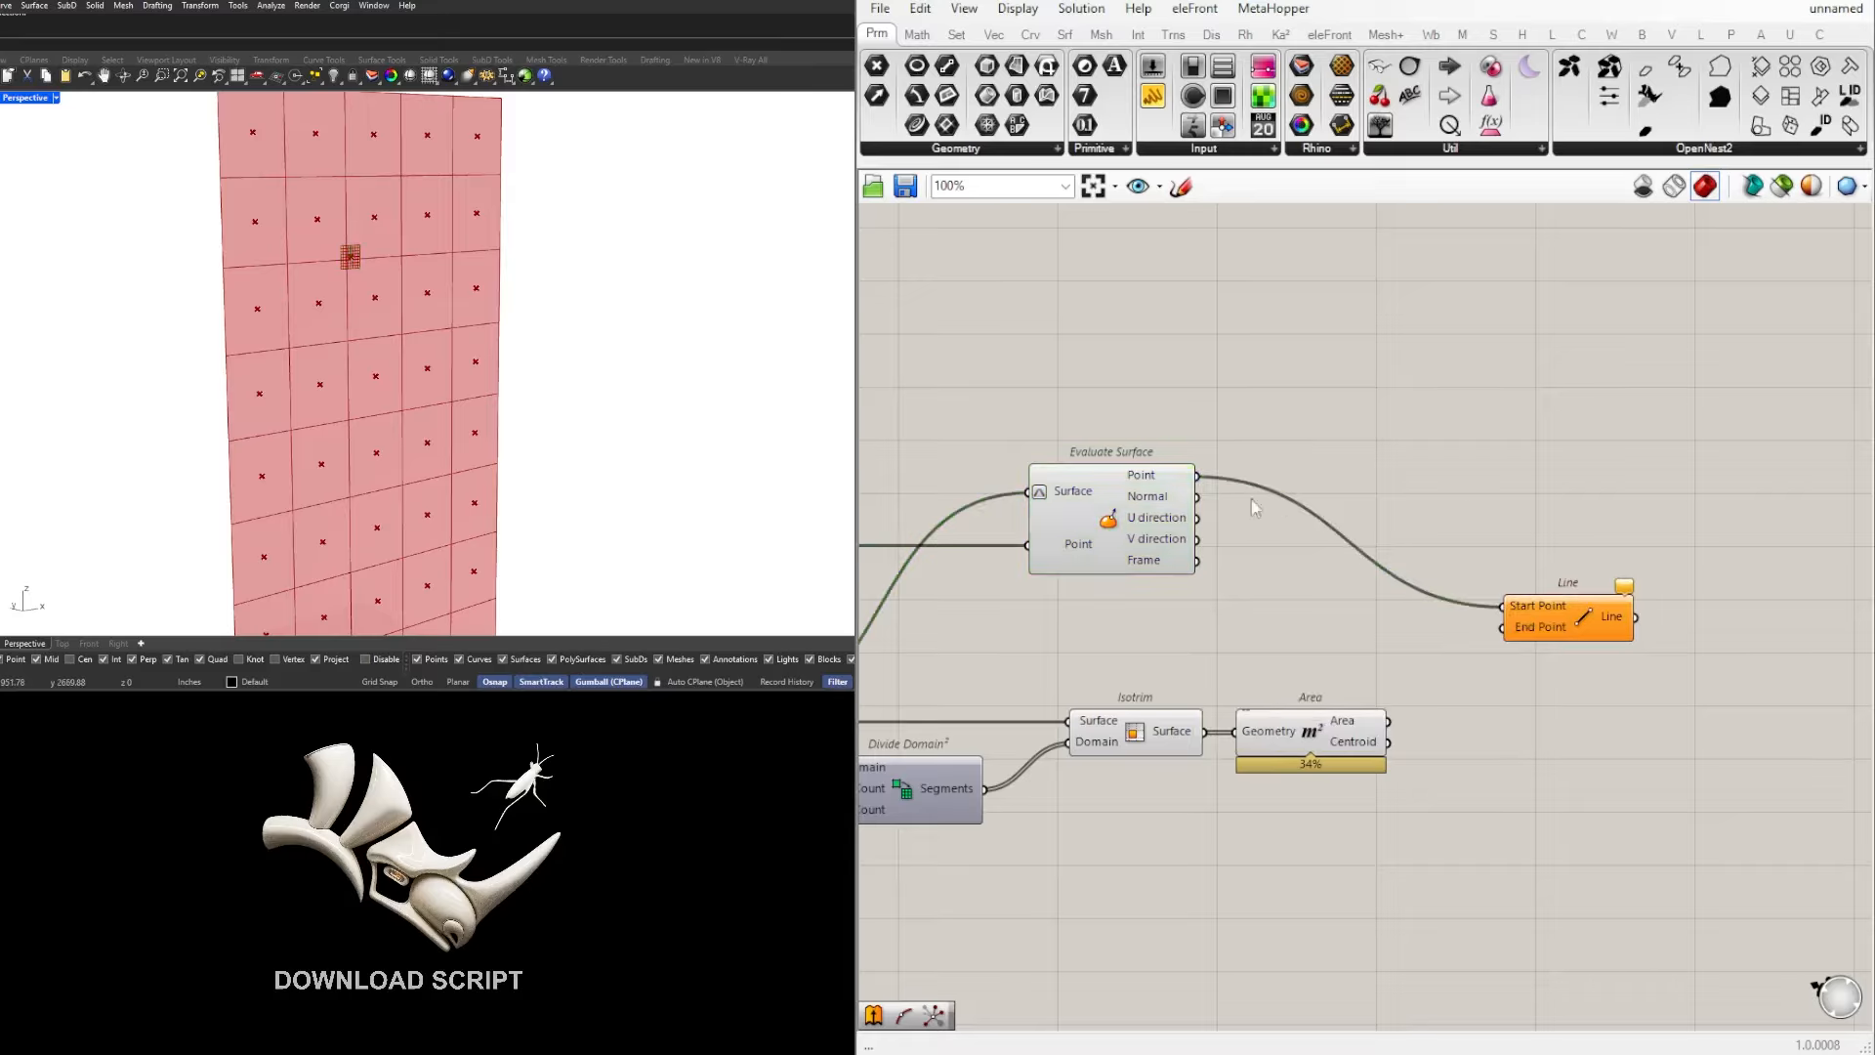
click(1129, 500)
Step: Connect the Area component's Centroid output to the Line component's End Point input and reposition Line higher on the canvas
click(1569, 540)
click(1373, 740)
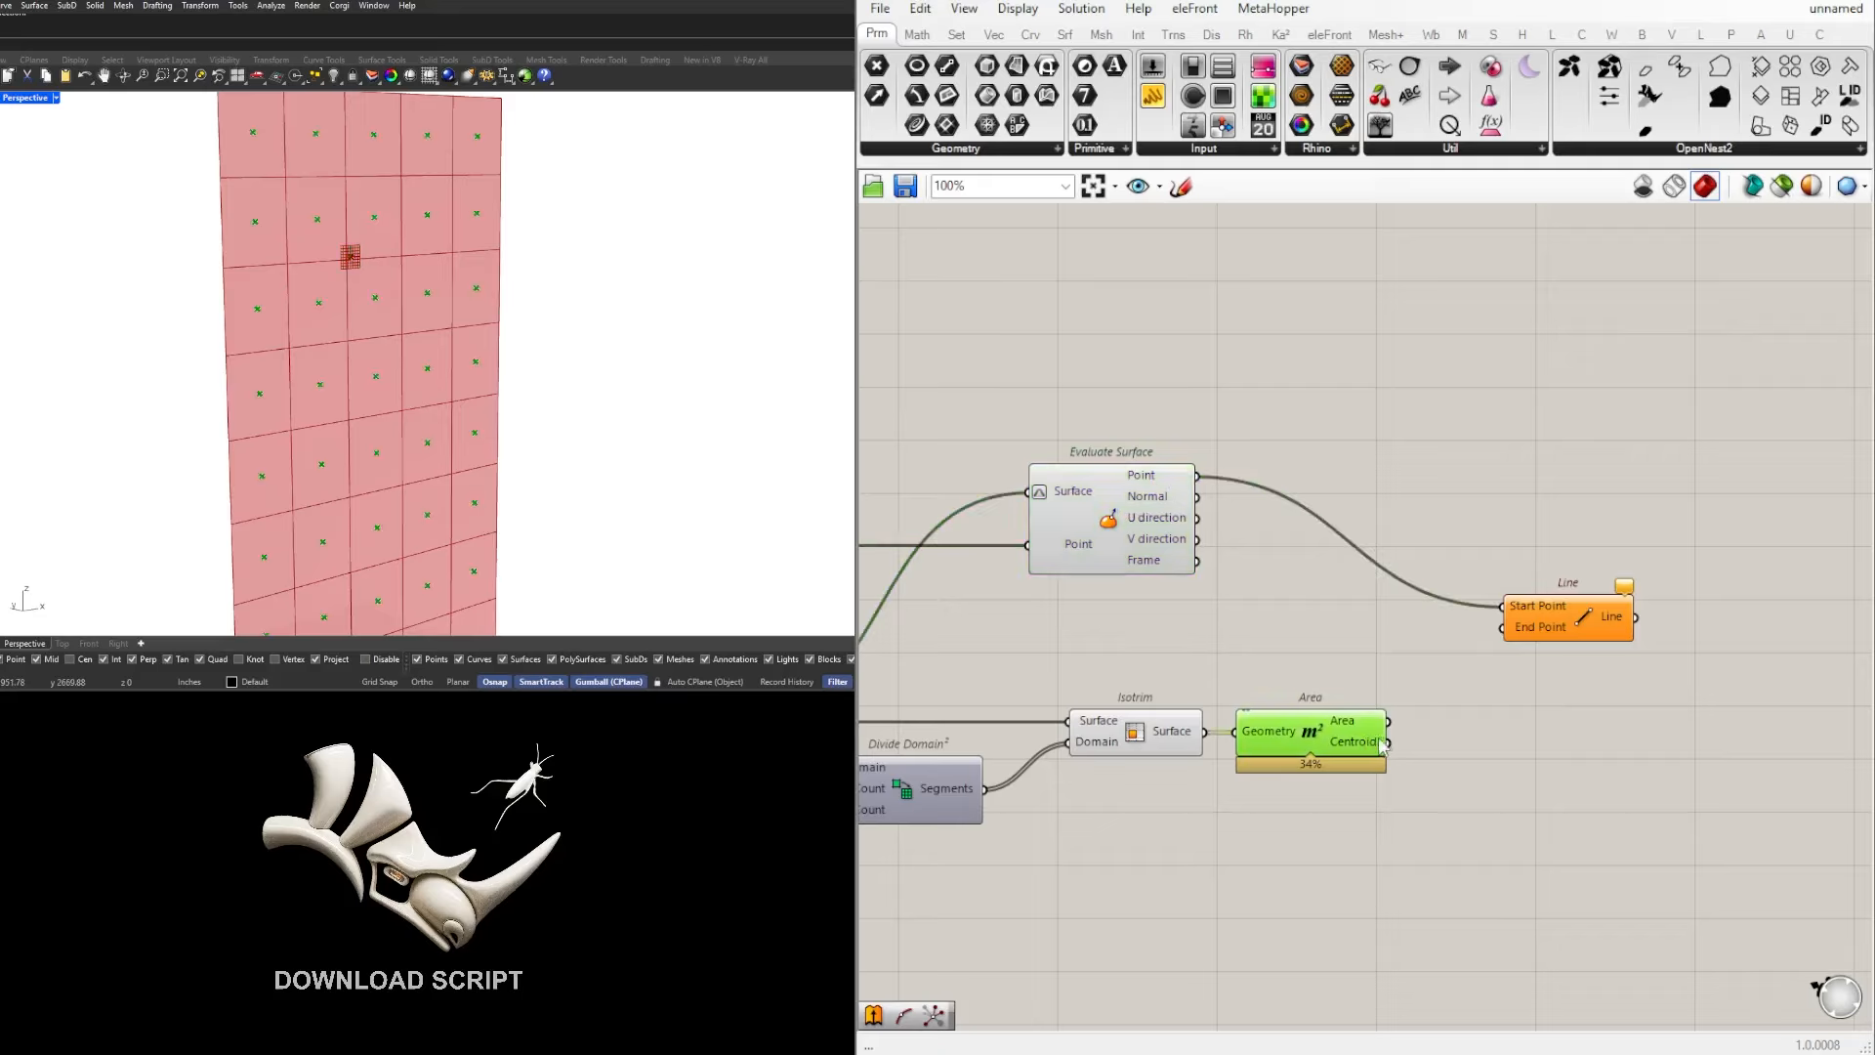
scroll(363, 260, down, 4)
scroll(362, 260, up, 4)
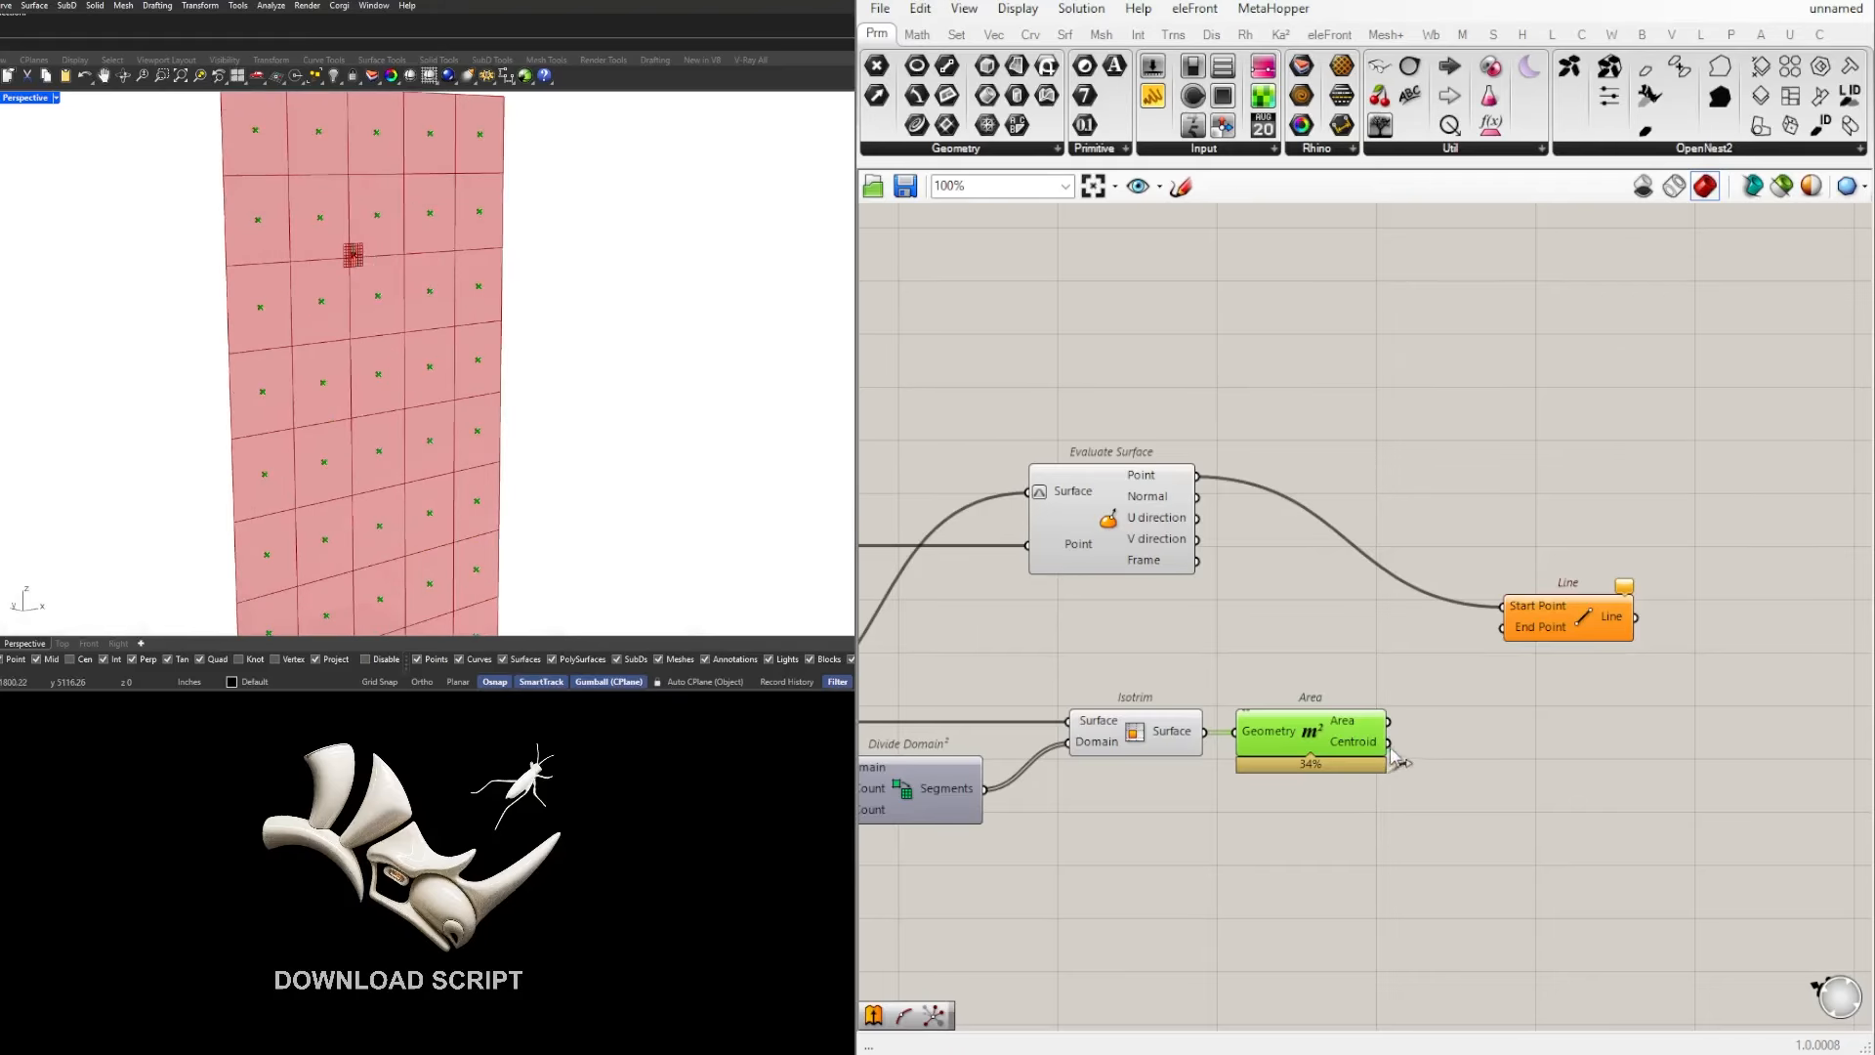
drag(1391, 750, 1594, 561)
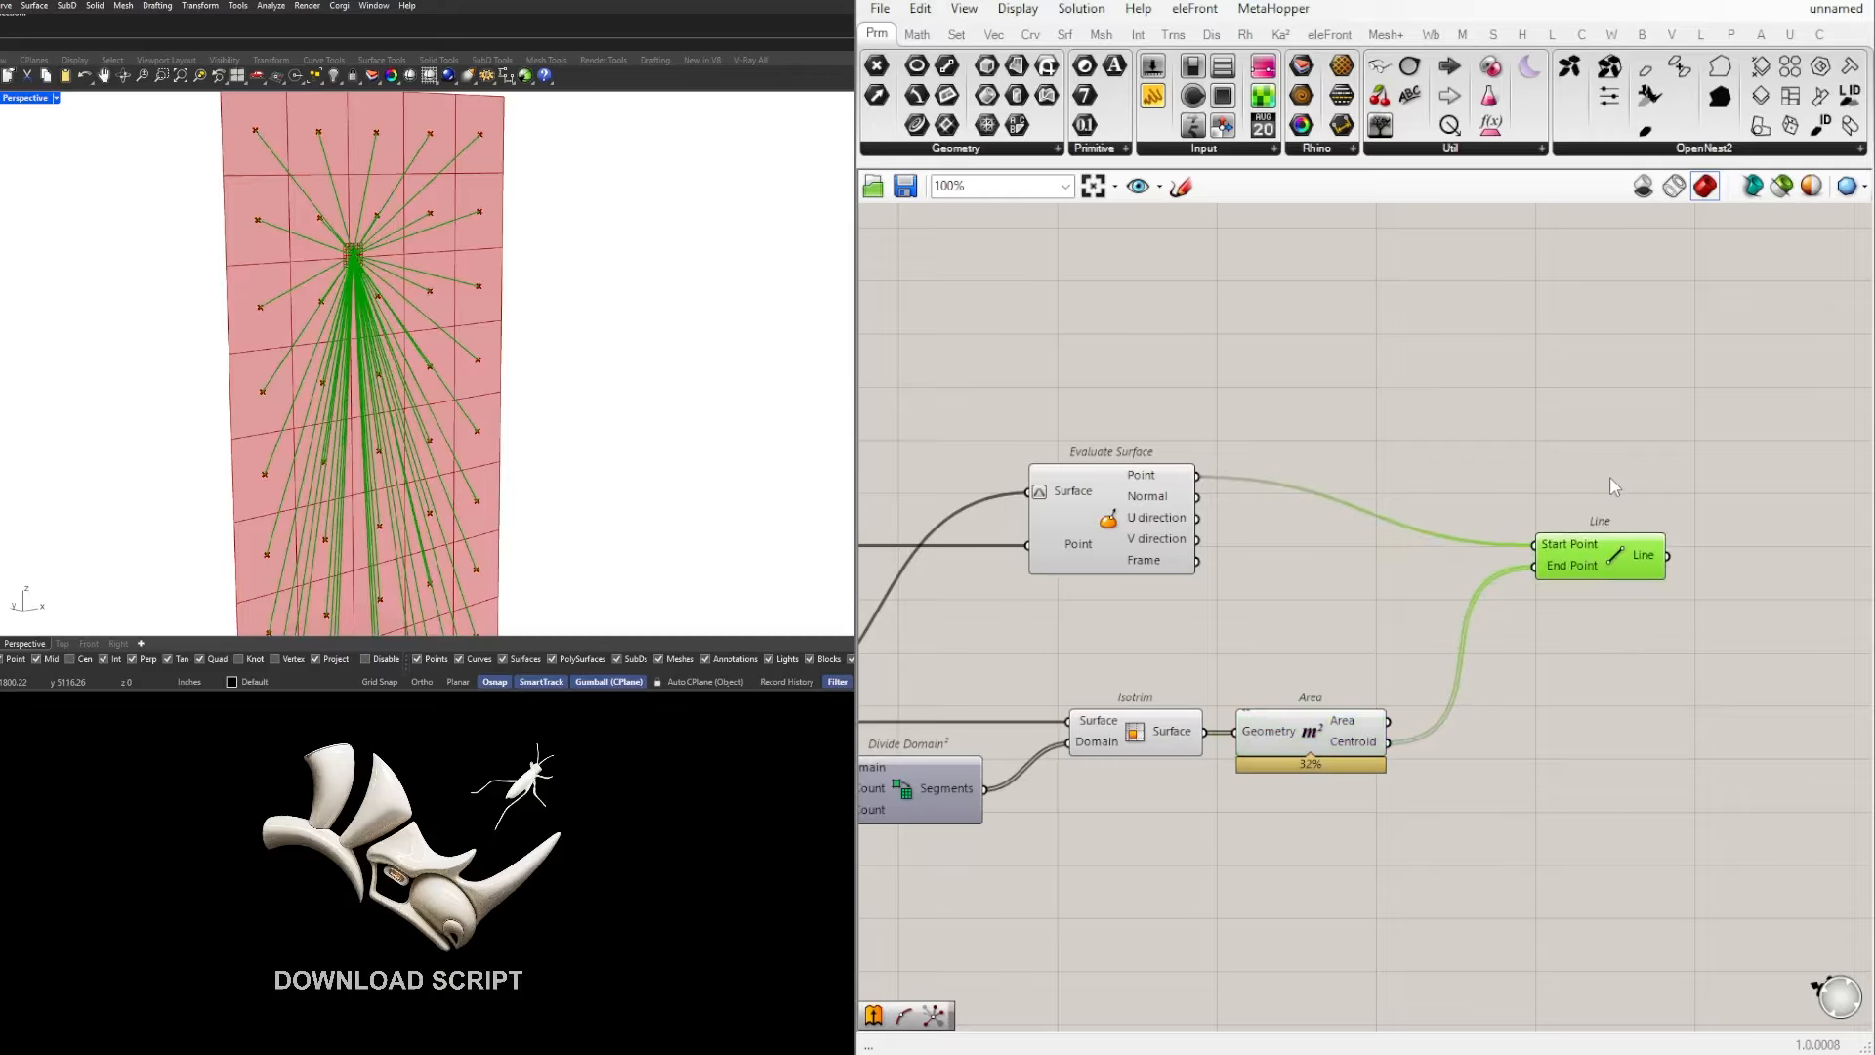
Step: Set the MD Slider to 0.7 ; 0.69 and inspect how the lines to the cell centroids follow the point
scroll(1611, 477, down, 1)
right_drag(1239, 607, 1594, 561)
scroll(1125, 434, up, 3)
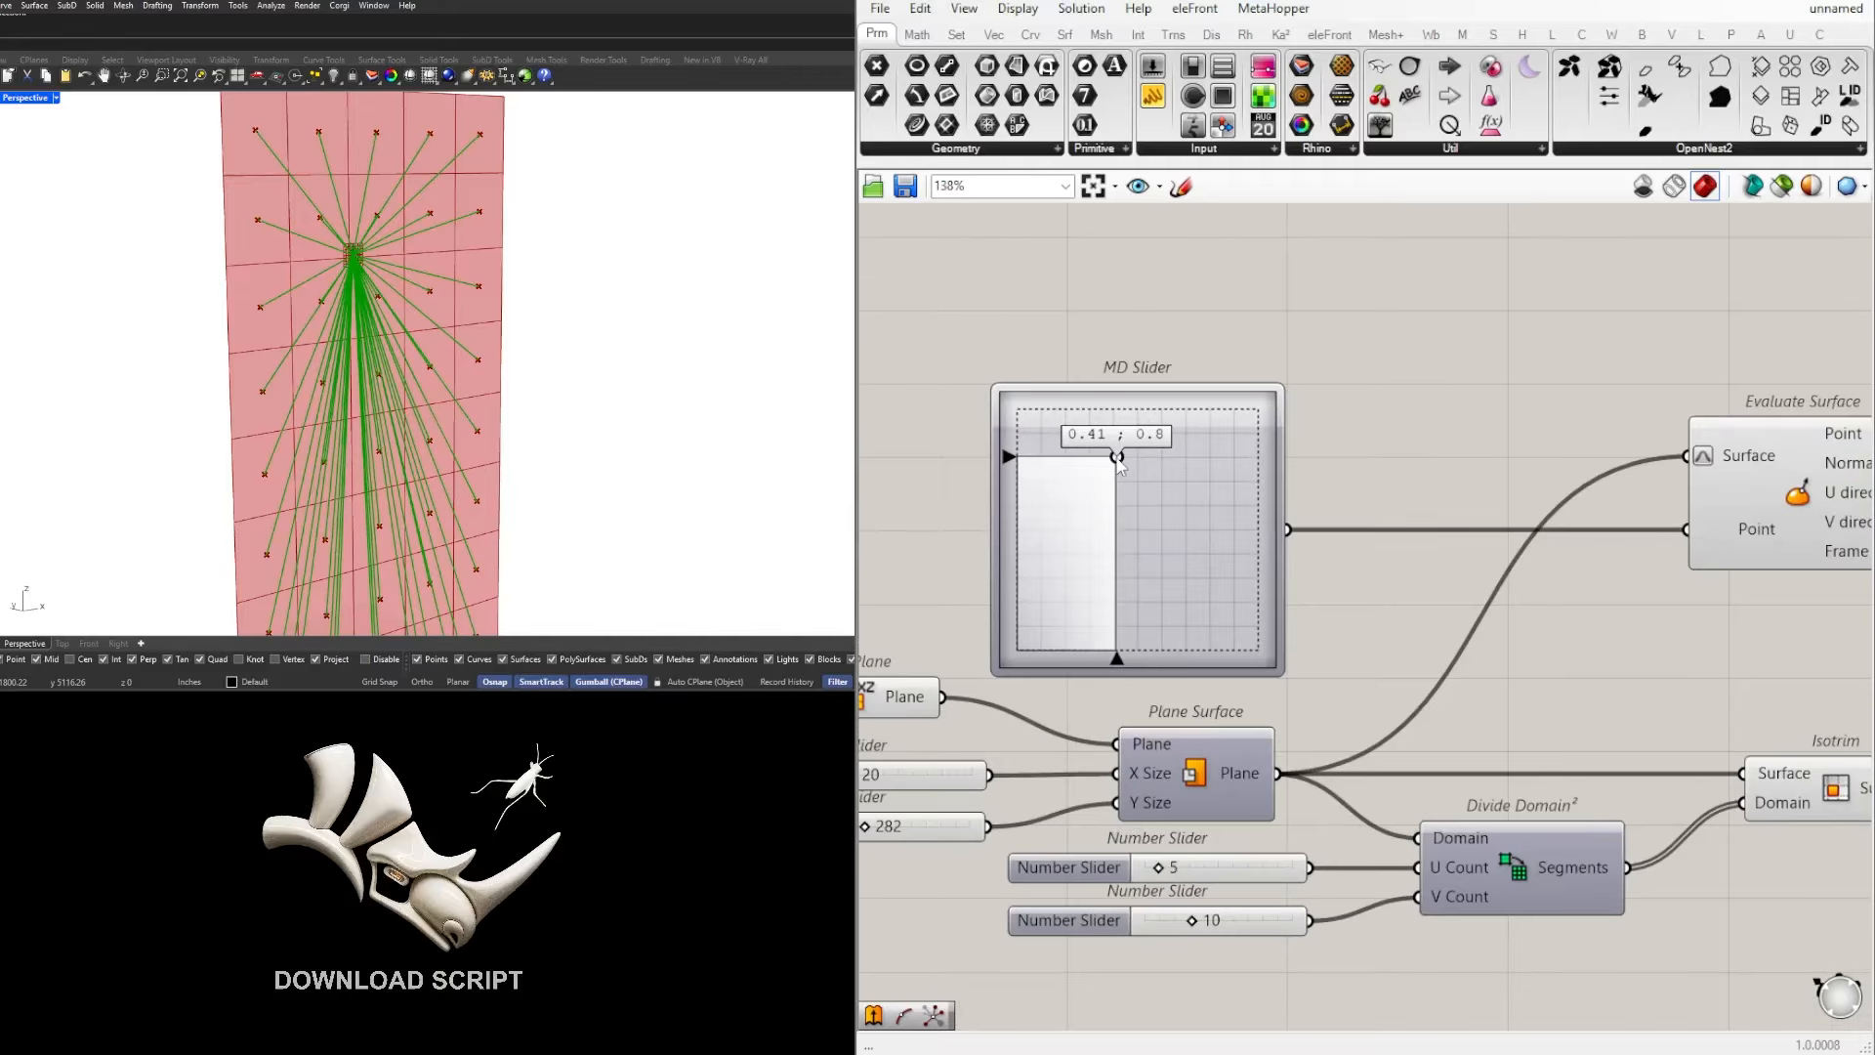
drag(1118, 458, 1142, 511)
right_drag(233, 300, 266, 254)
right_drag(1449, 593, 1378, 605)
scroll(1042, 564, up, 3)
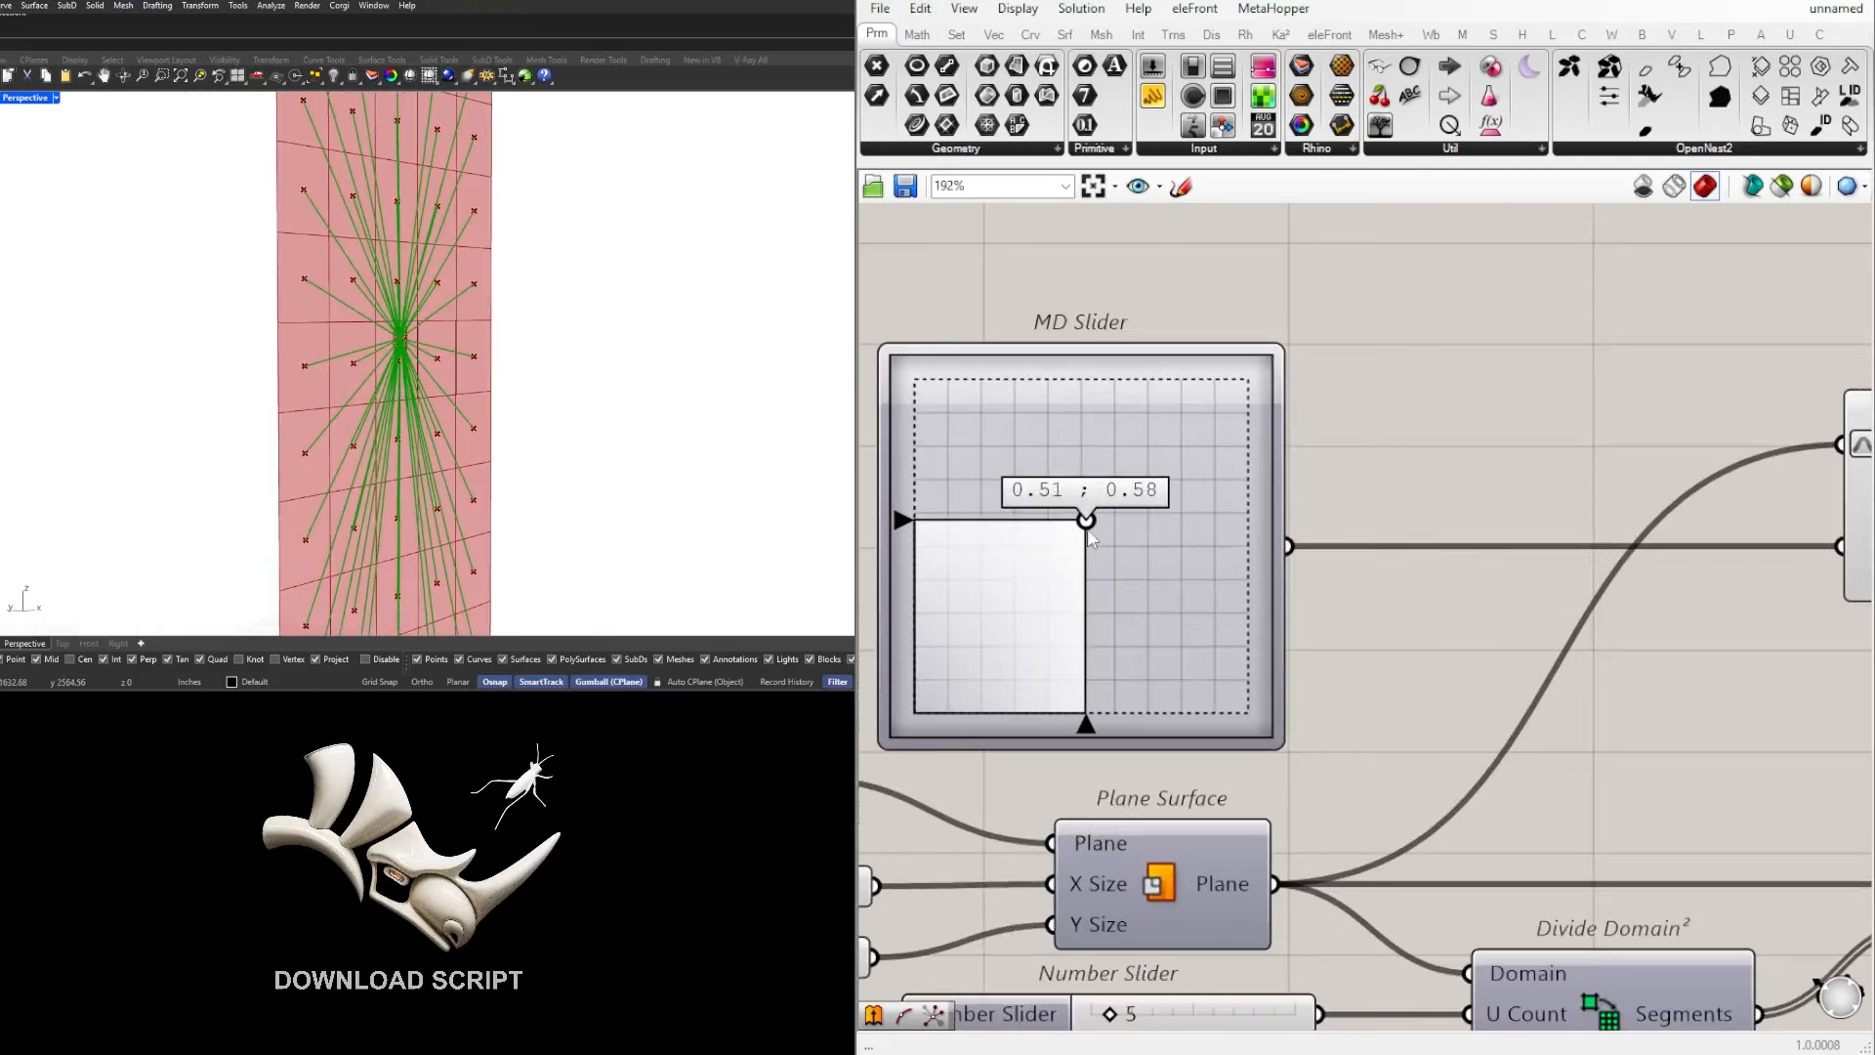
drag(1084, 520, 1156, 491)
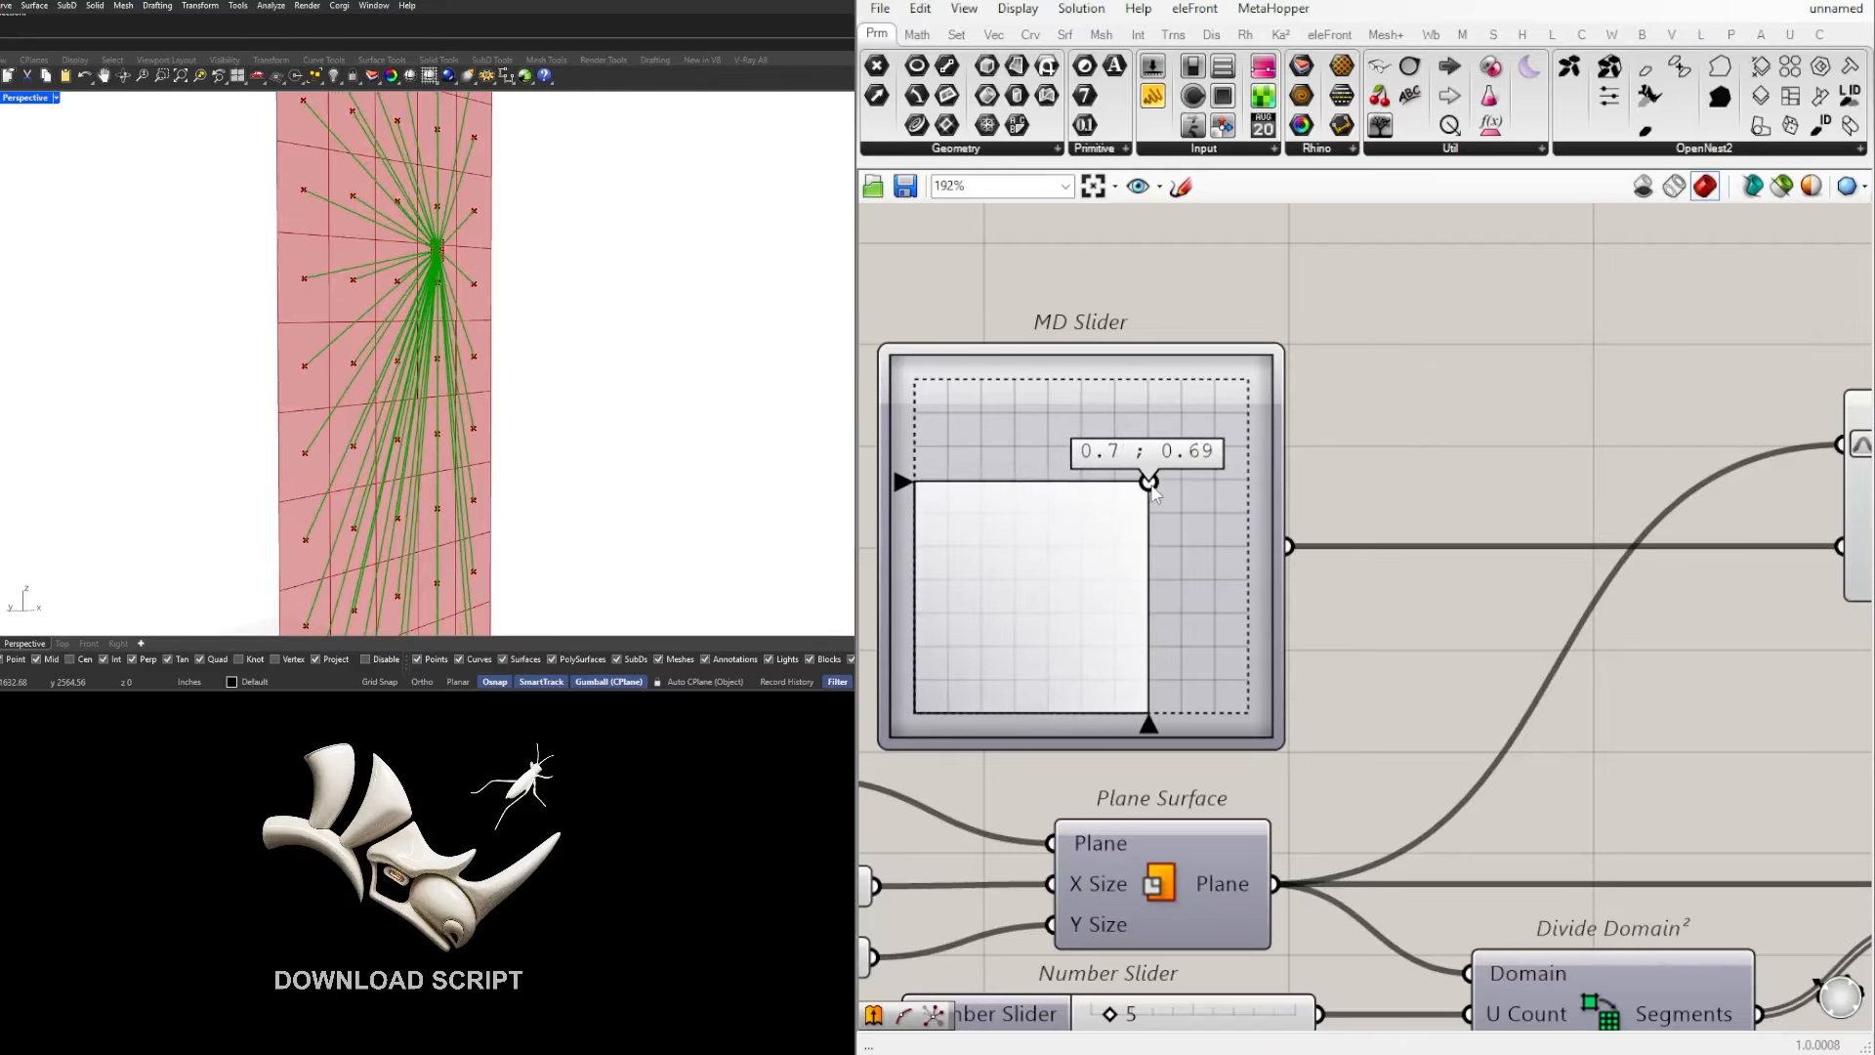
scroll(444, 240, up, 3)
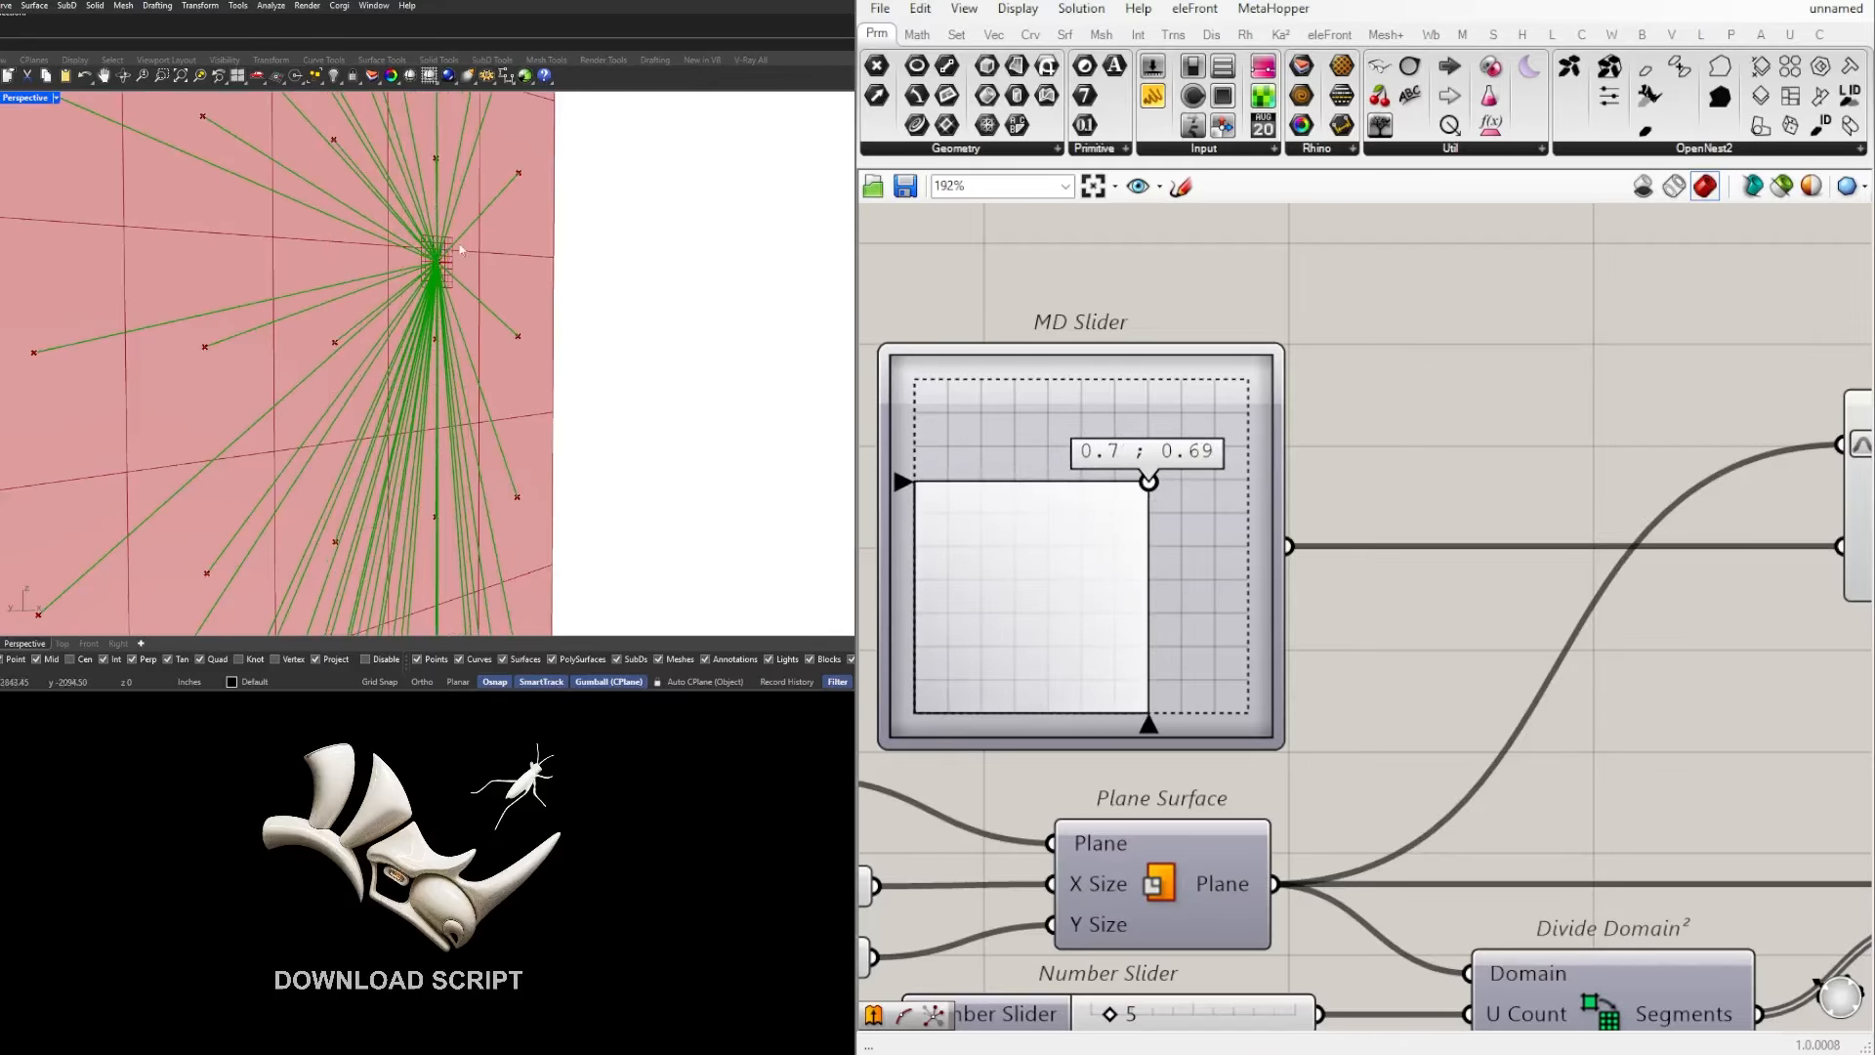
scroll(436, 256, down, 3)
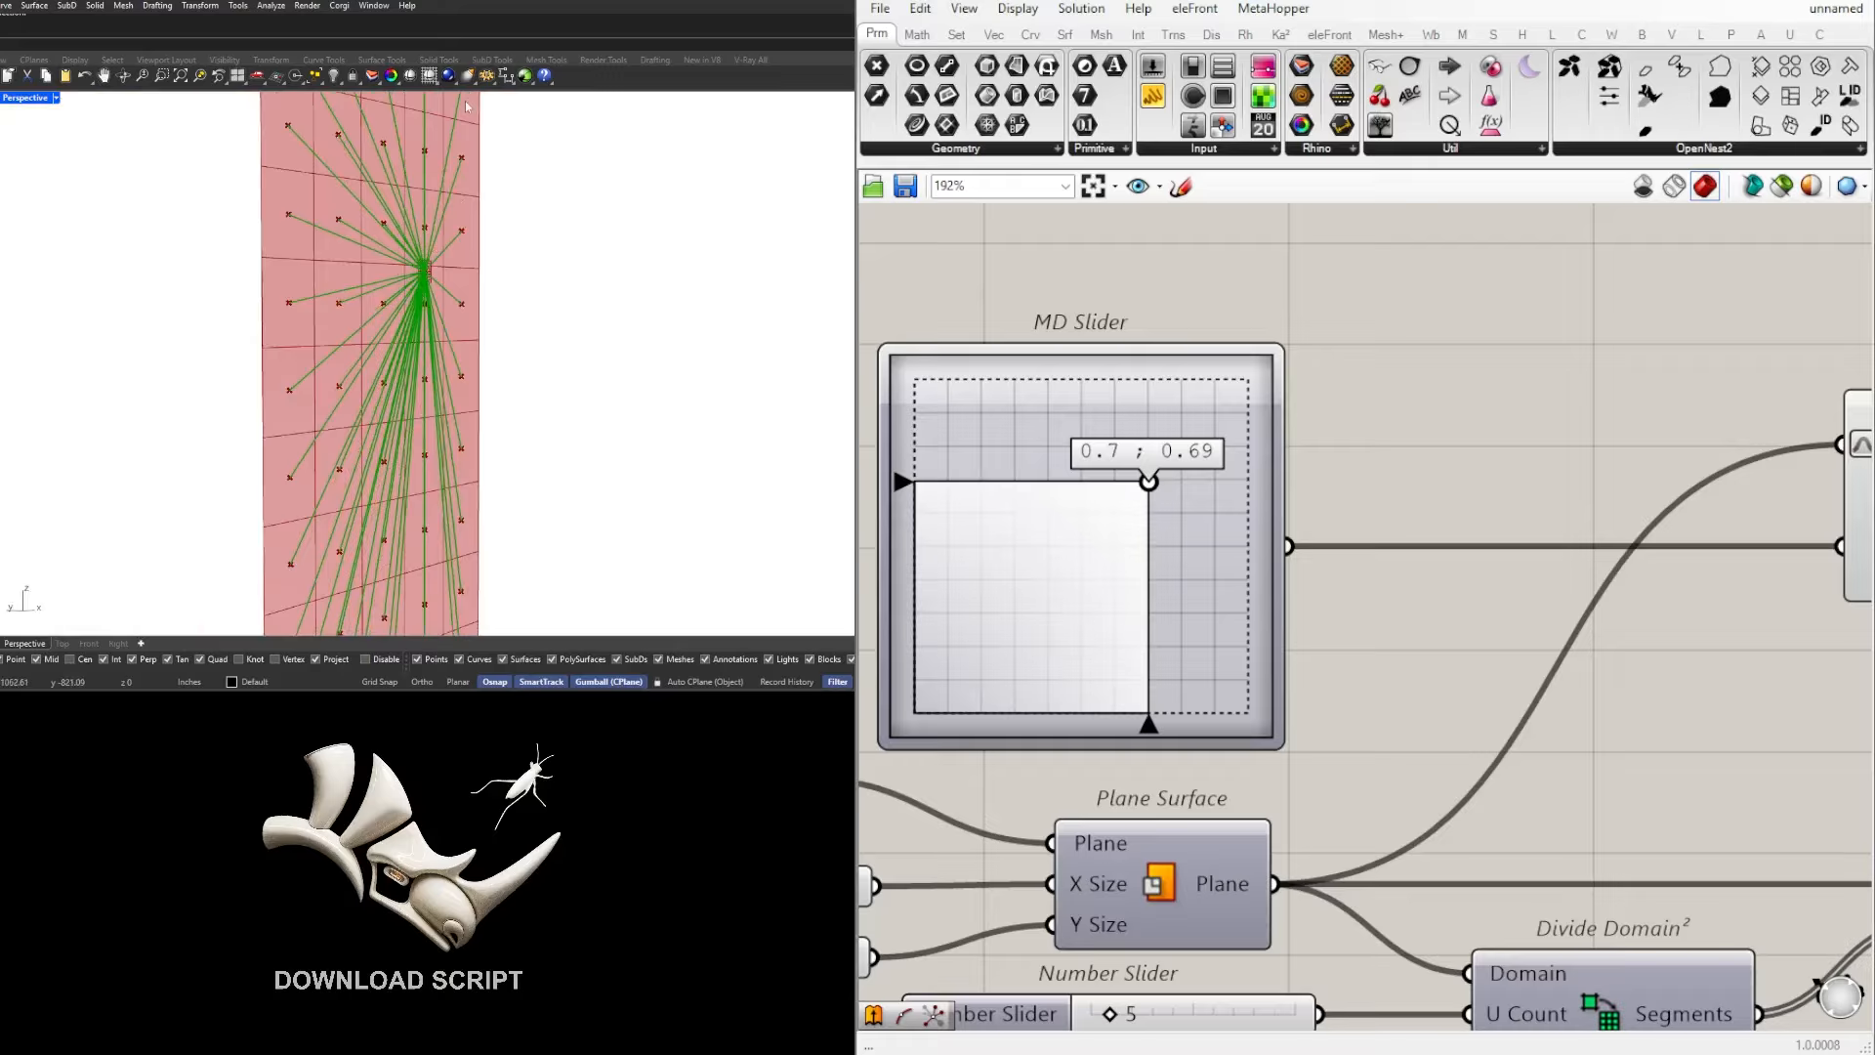
scroll(466, 105, down, 5)
scroll(459, 138, up, 3)
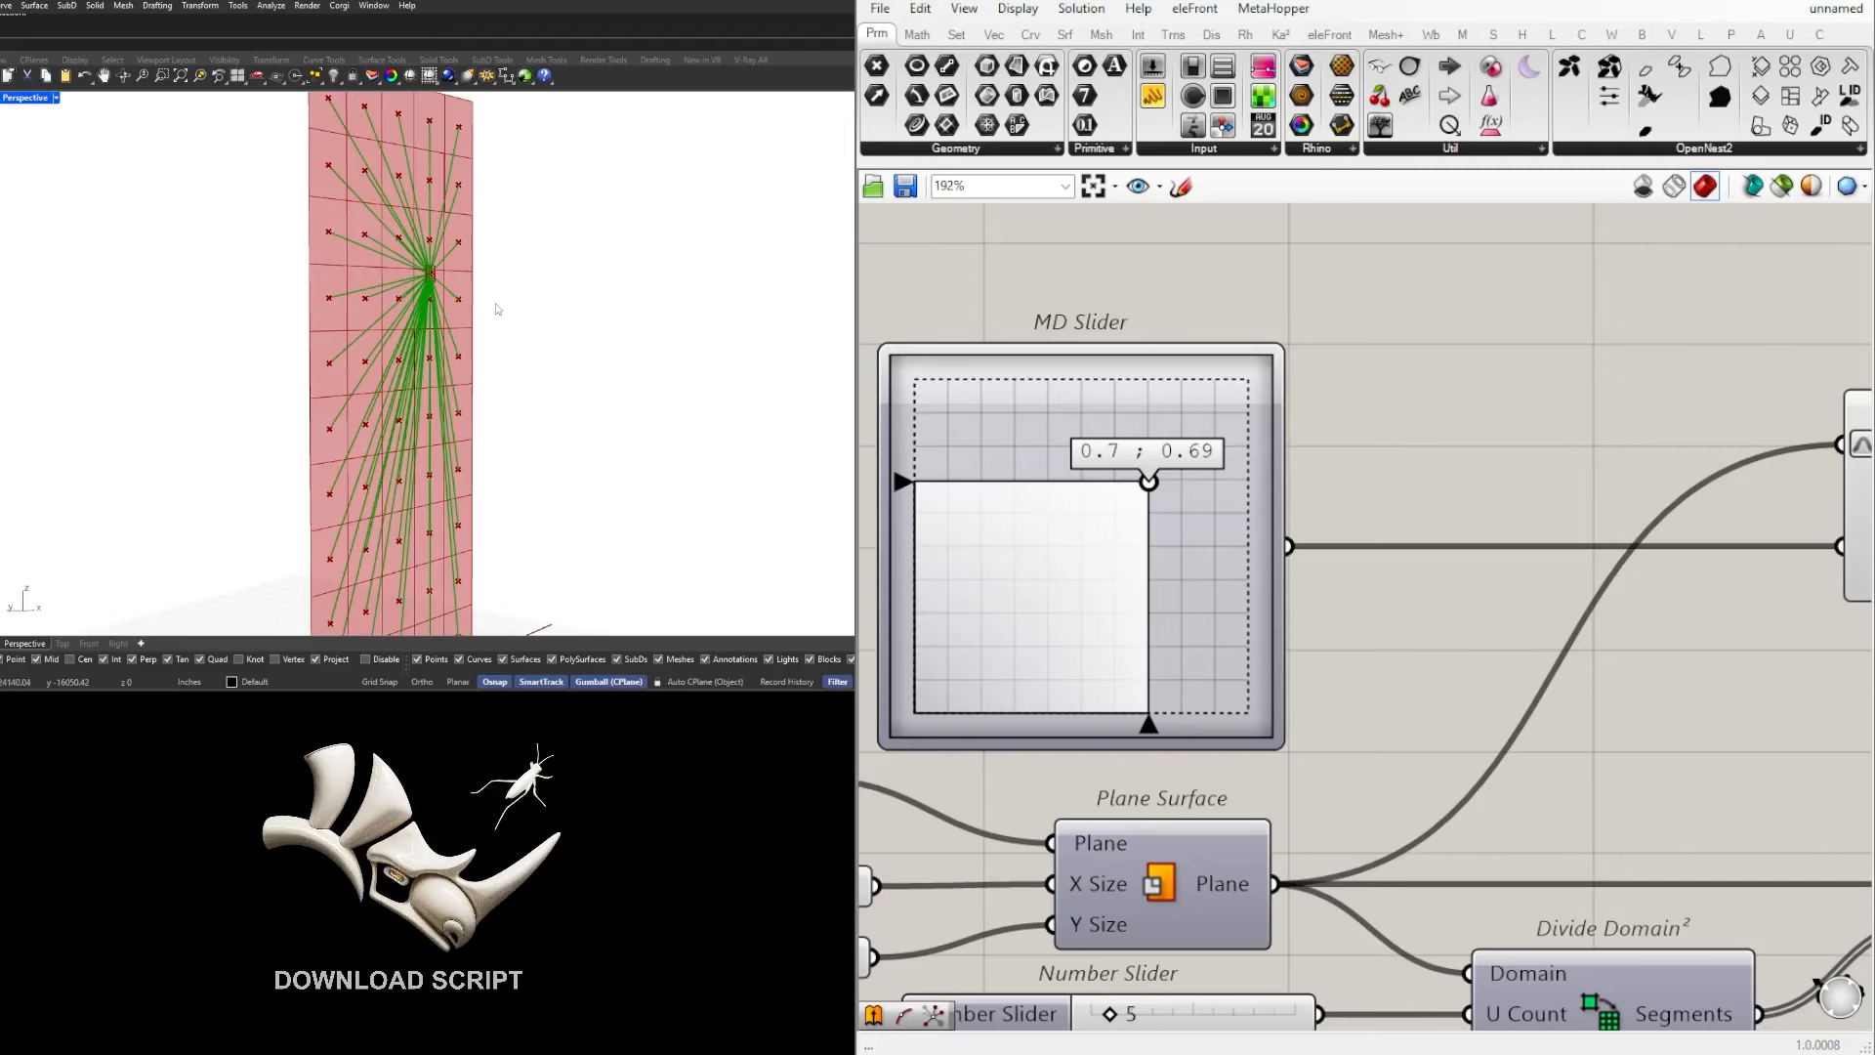
Step: Align the Line component horizontally with the Point output of Evaluate Surface
scroll(1602, 552, down, 5)
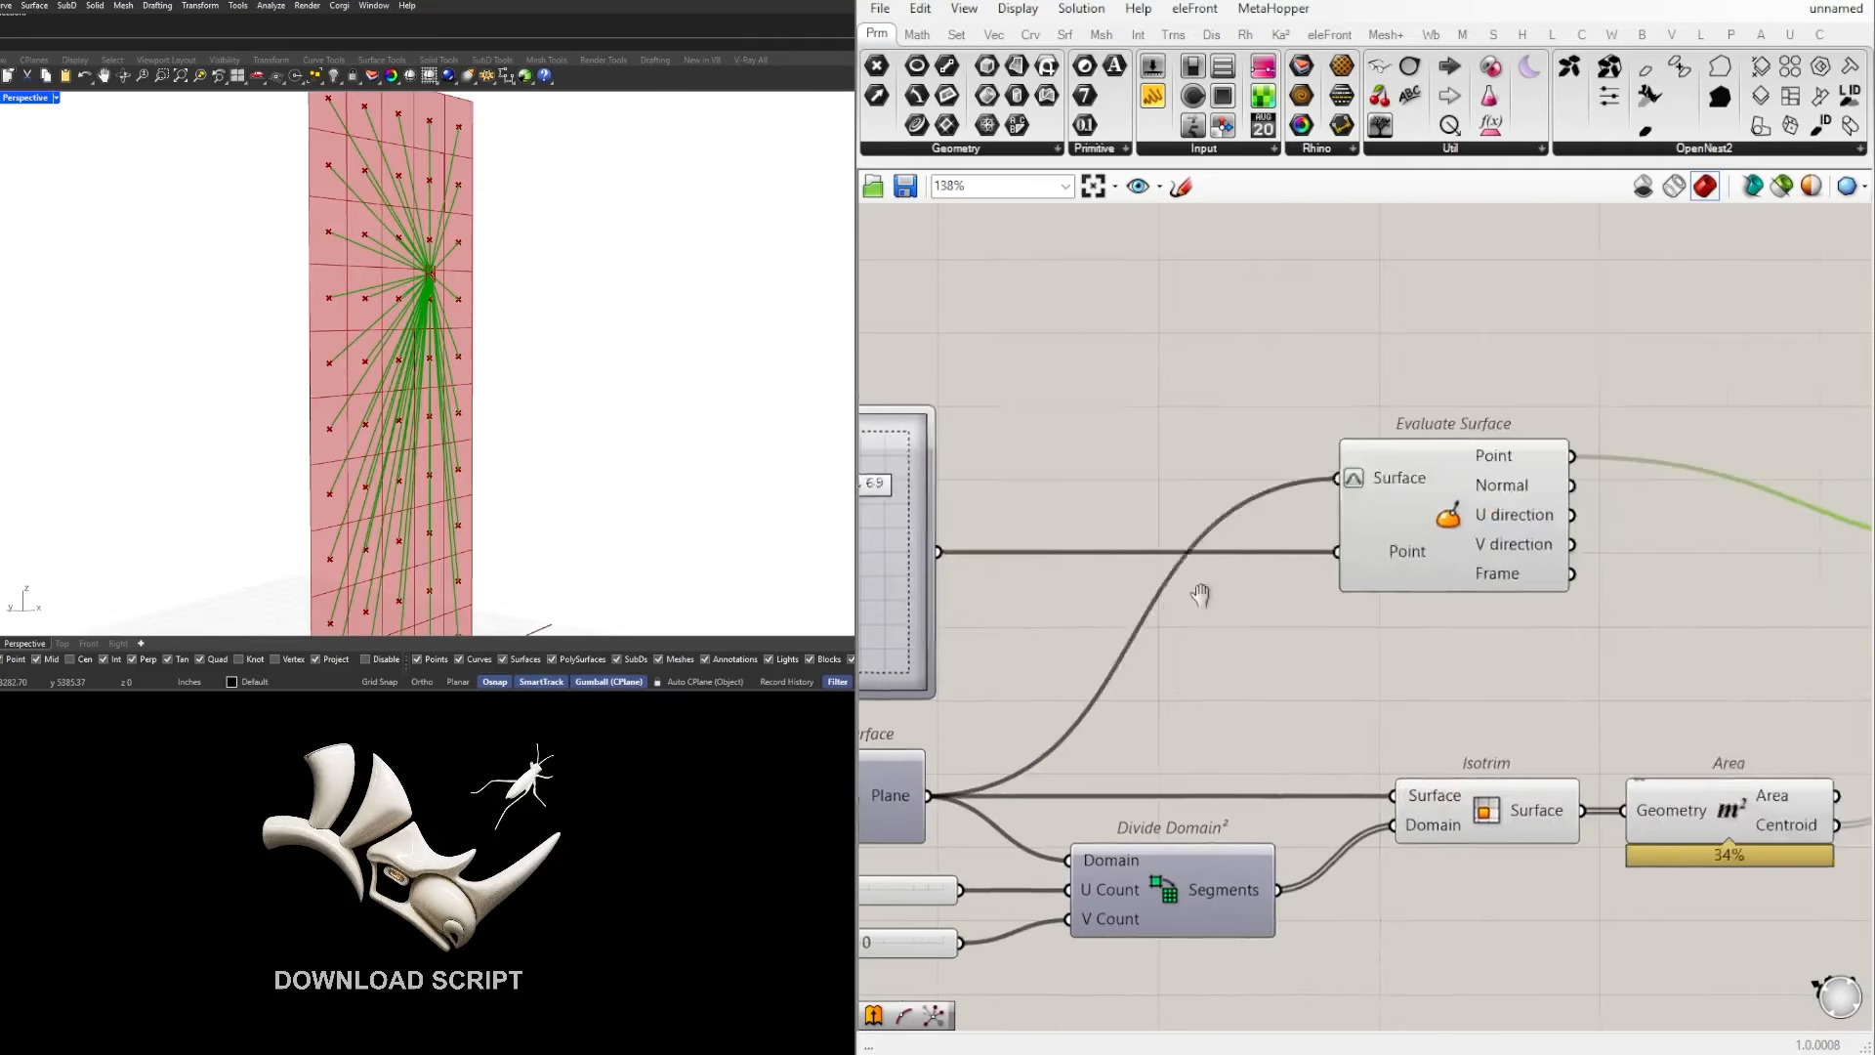
right_drag(1603, 553, 1017, 629)
drag(1303, 592, 1309, 524)
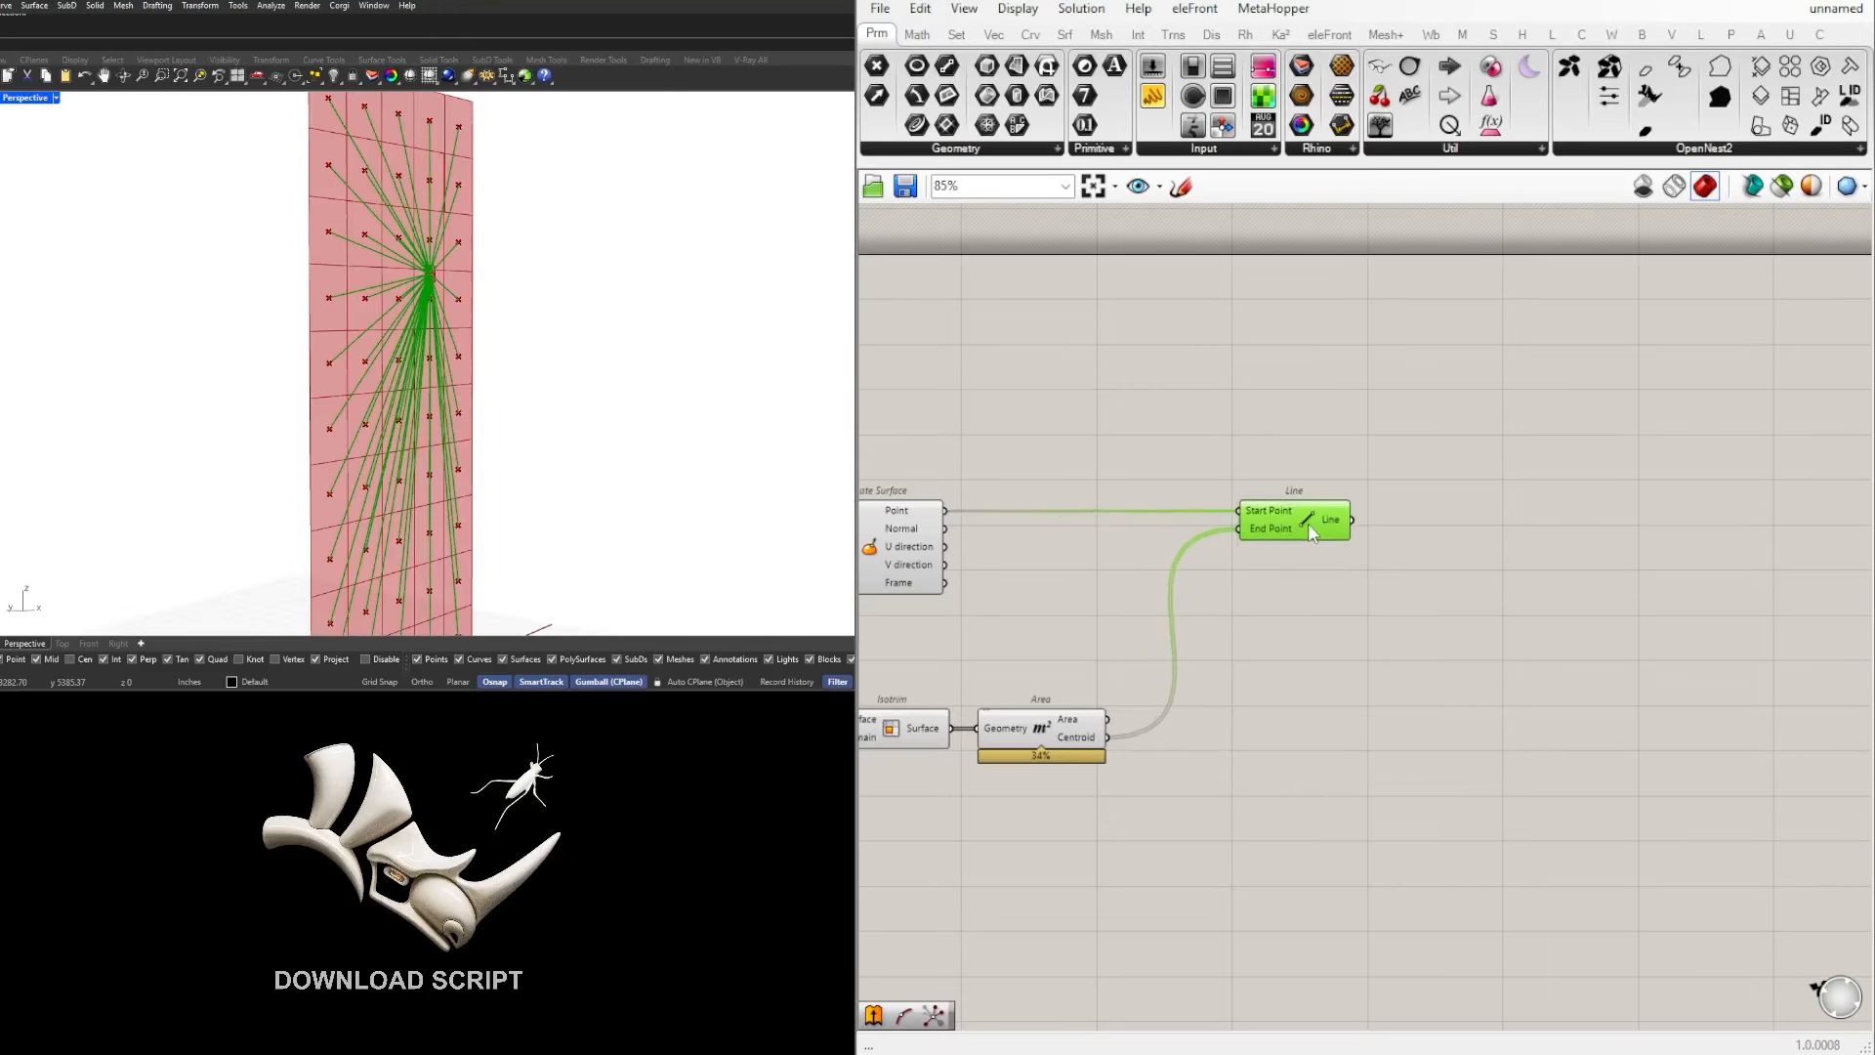
click(1386, 565)
scroll(1385, 565, up, 1)
scroll(1382, 584, down, 1)
right_drag(1366, 587, 1416, 592)
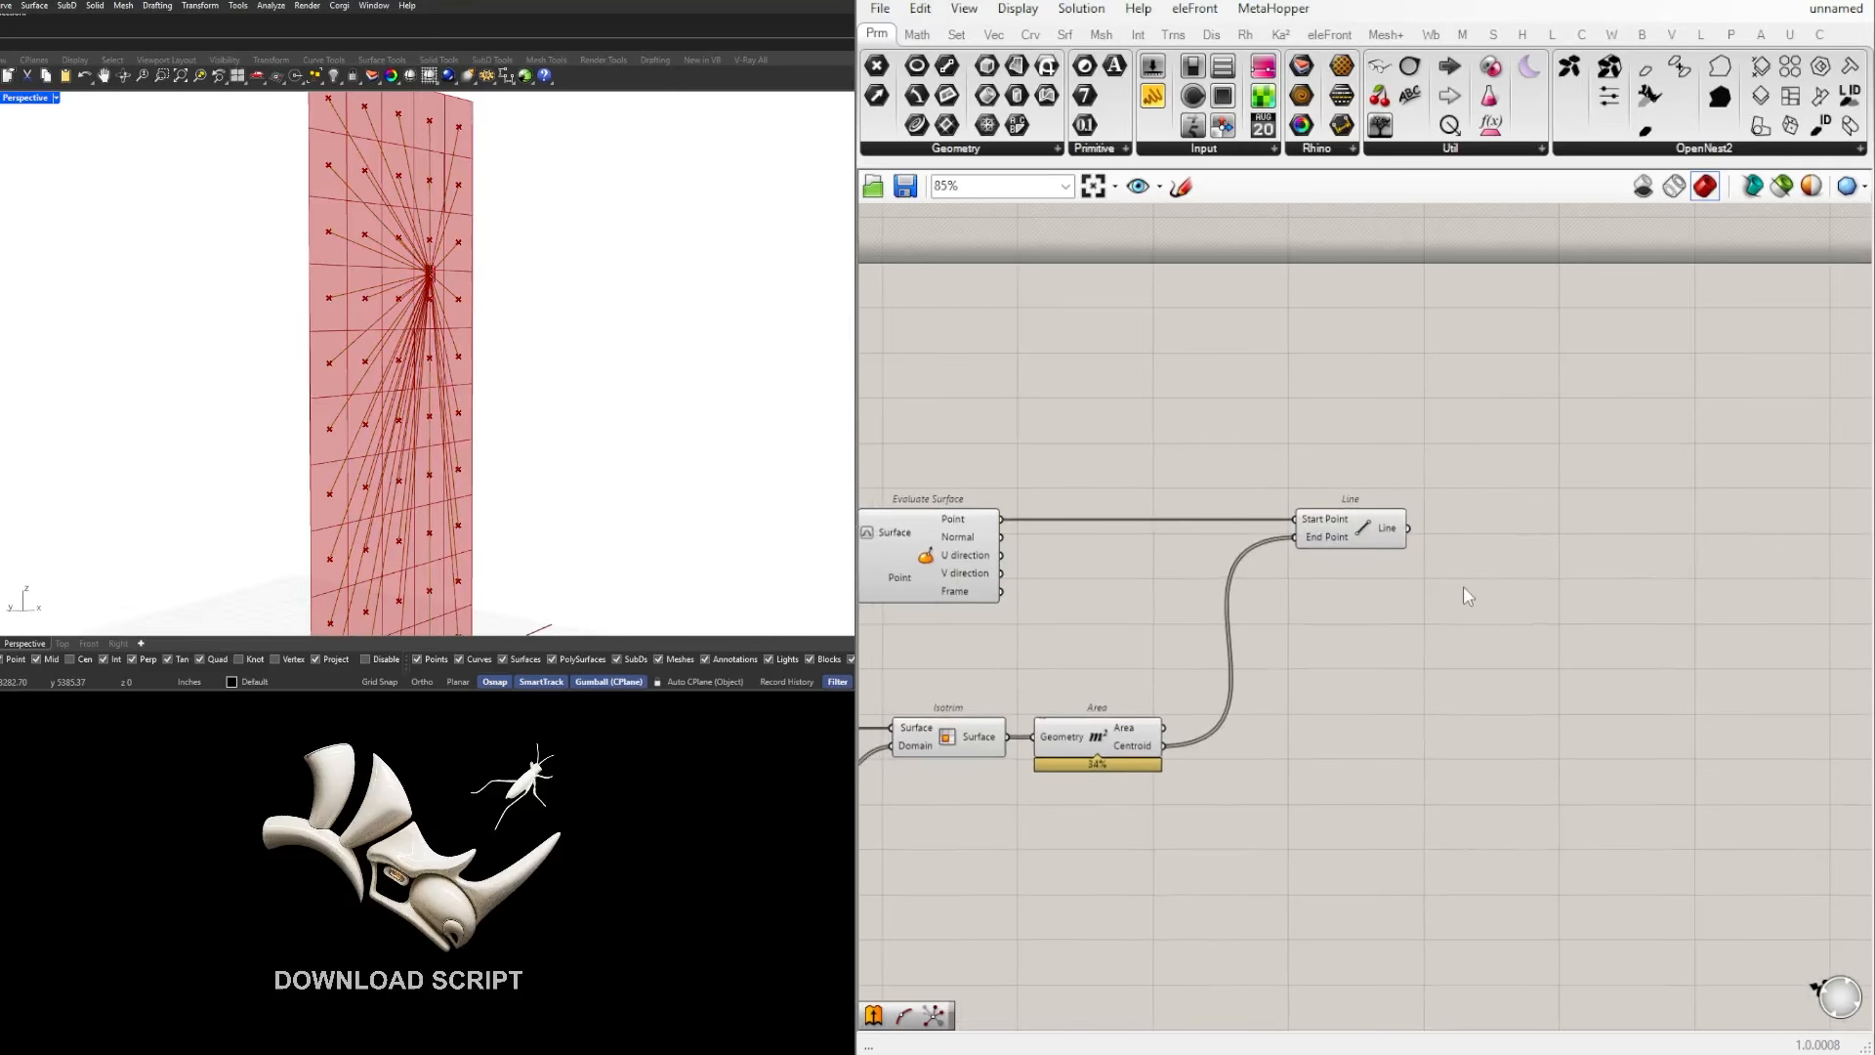
Step: Add a curve Length component beside the Line component and feed it the Line output
double_click(1463, 586)
text(leng)
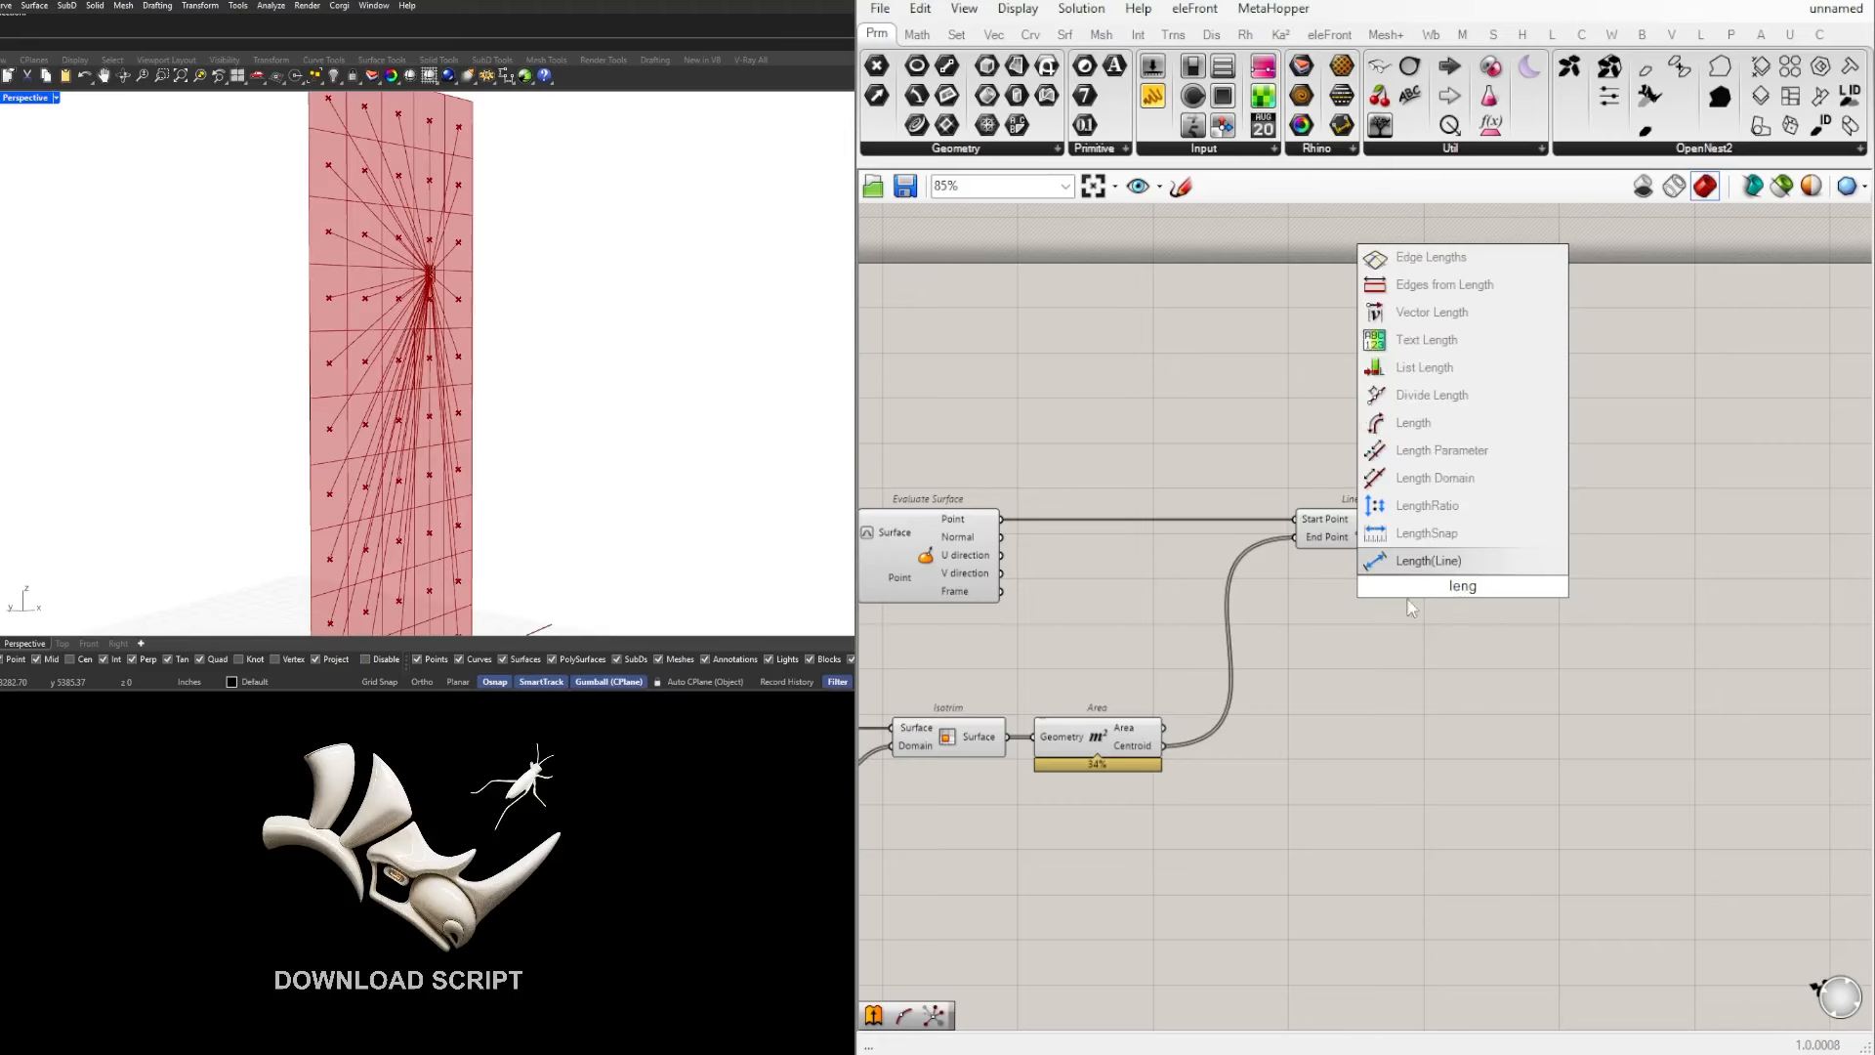
click(1413, 422)
scroll(1426, 547, up, 2)
drag(1409, 540, 1506, 560)
scroll(1600, 551, down, 1)
right_drag(1563, 558, 1426, 562)
scroll(1442, 547, up, 2)
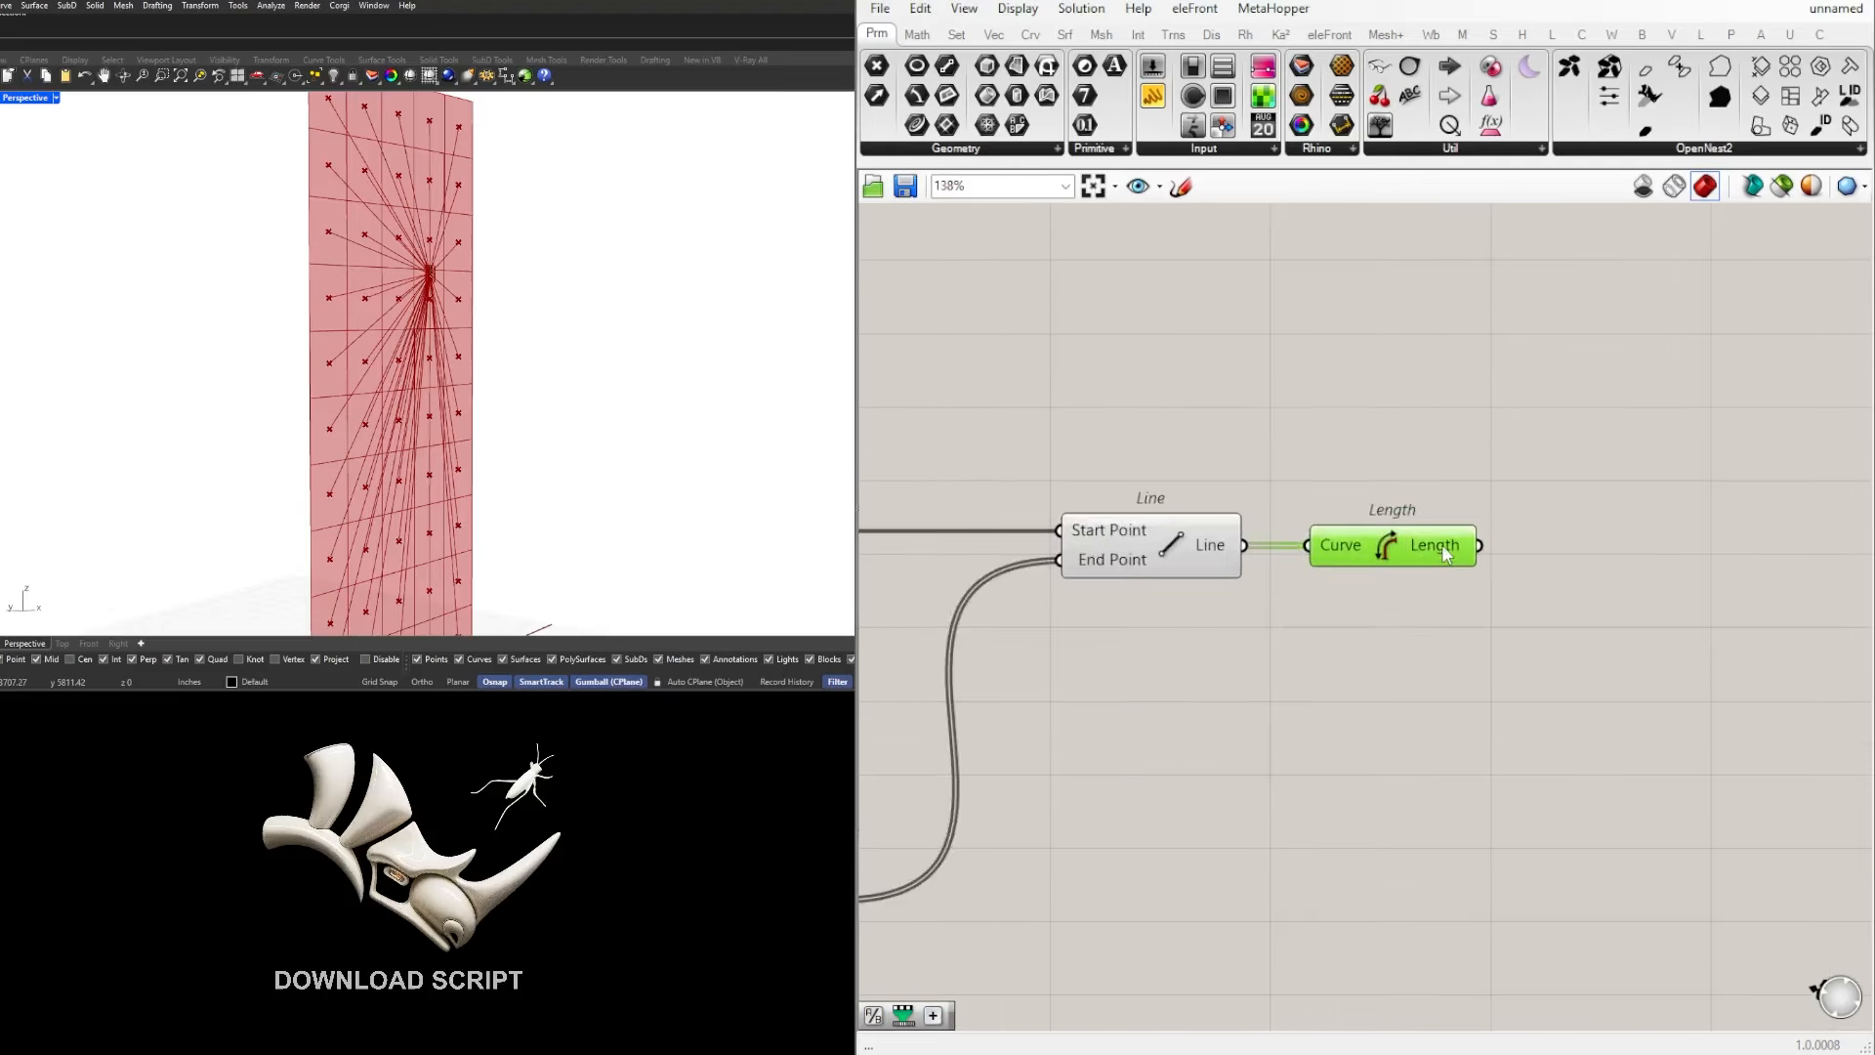
Step: Examine the Length component's output values and compare them with the lines on the surface
mouse_move(1444, 547)
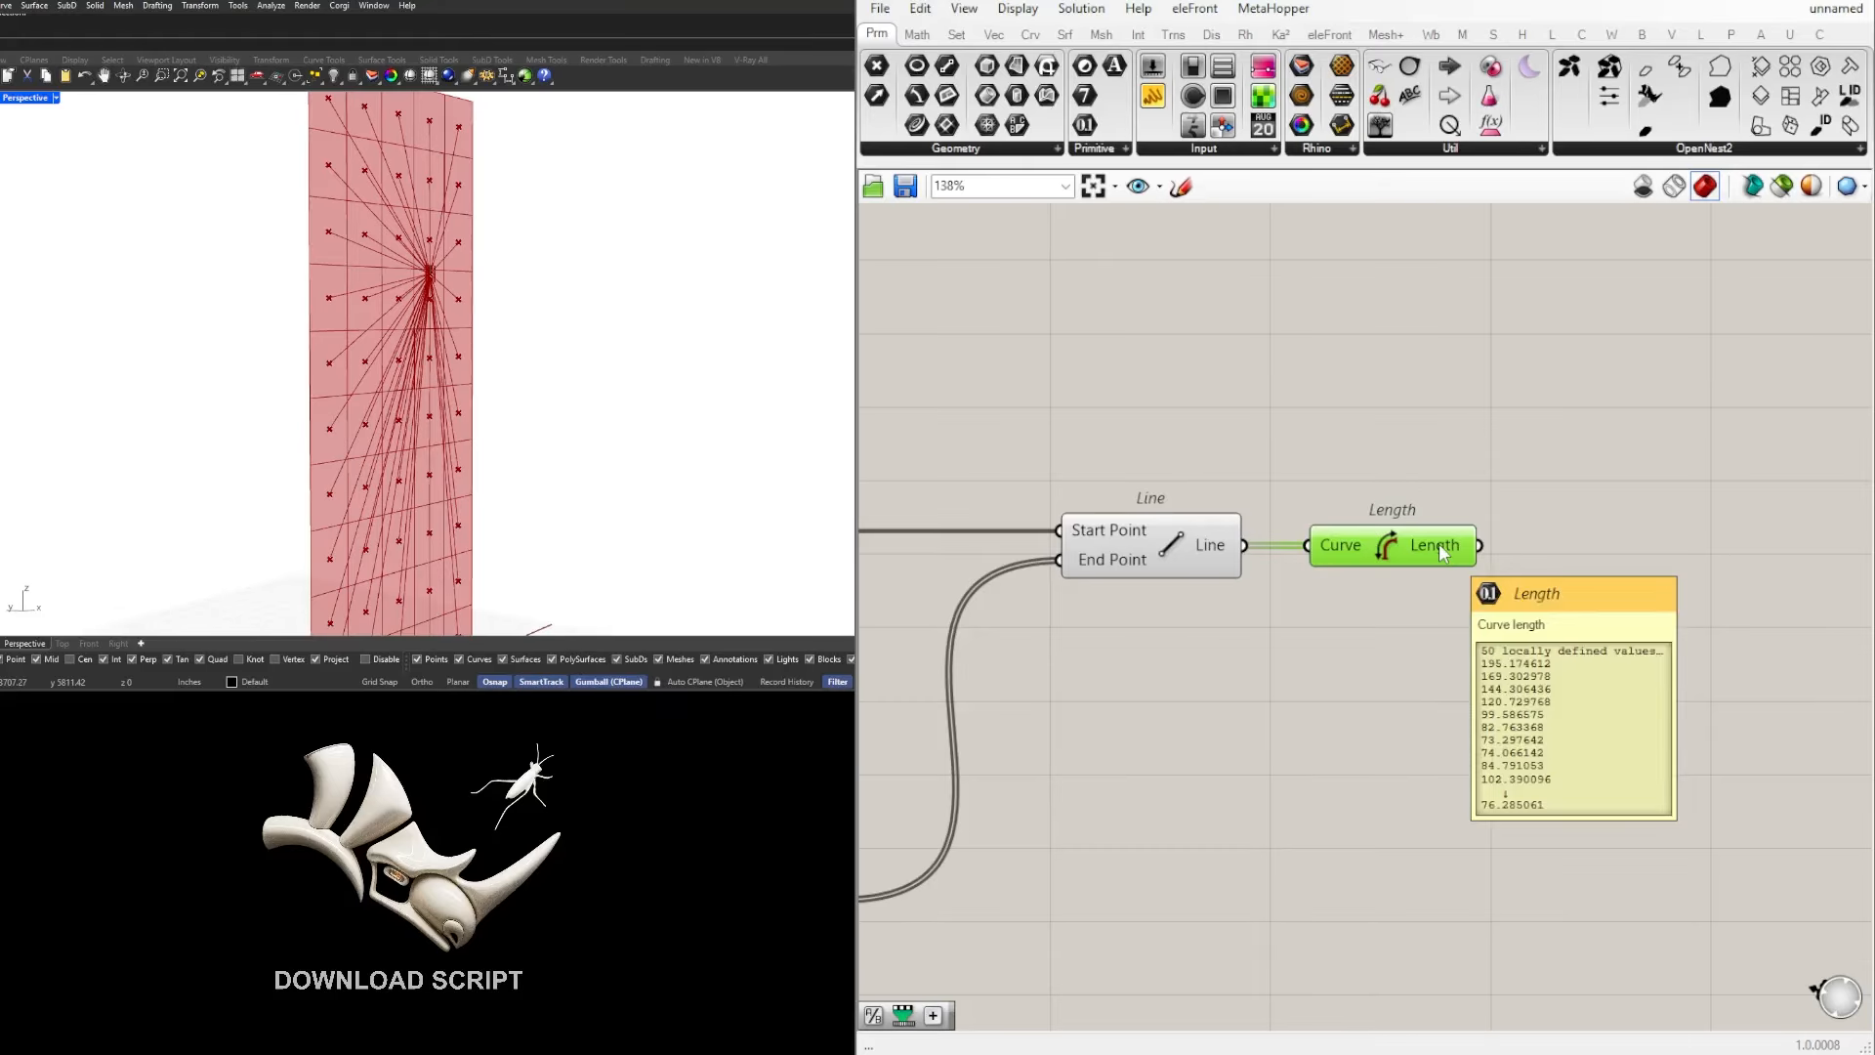
scroll(517, 300, down, 5)
right_drag(518, 301, 401, 293)
scroll(403, 291, up, 5)
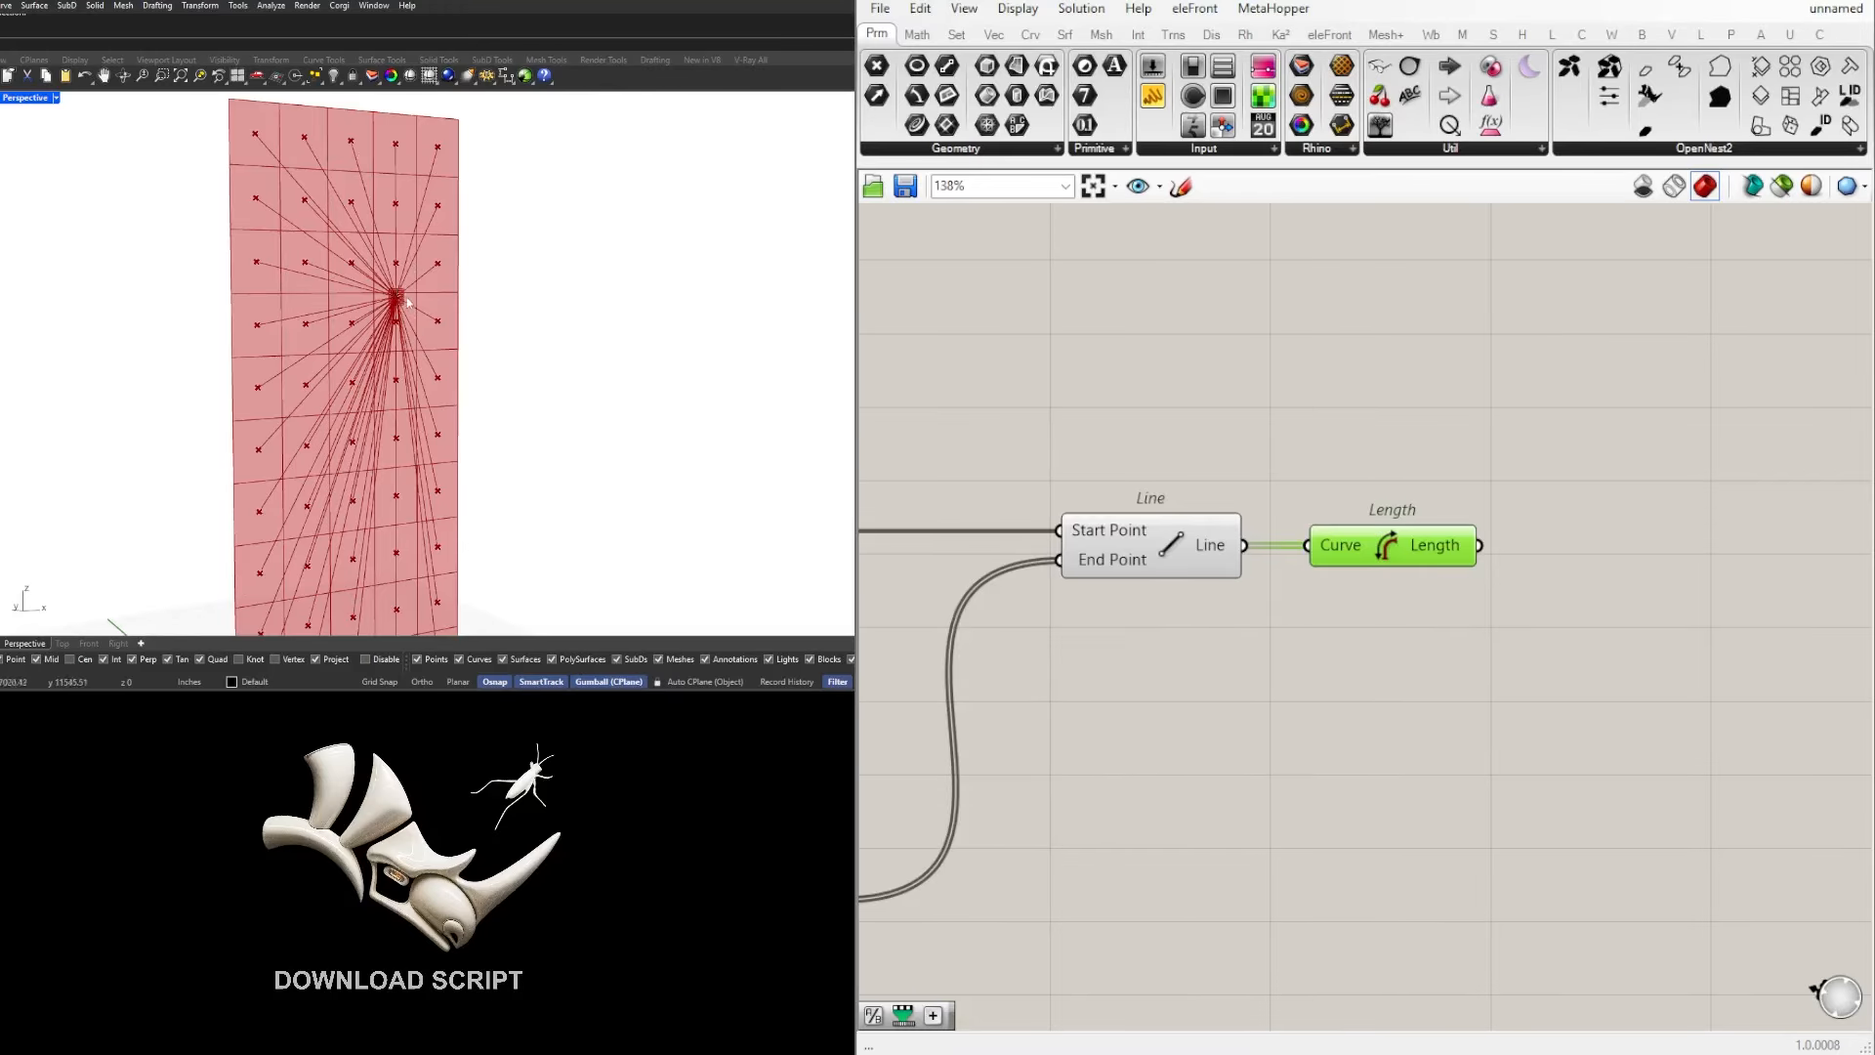
scroll(1464, 552, down, 2)
scroll(1459, 549, down, 2)
Step: Move the Length component slightly closer to the Line component and check its output
right_drag(1347, 648, 1515, 632)
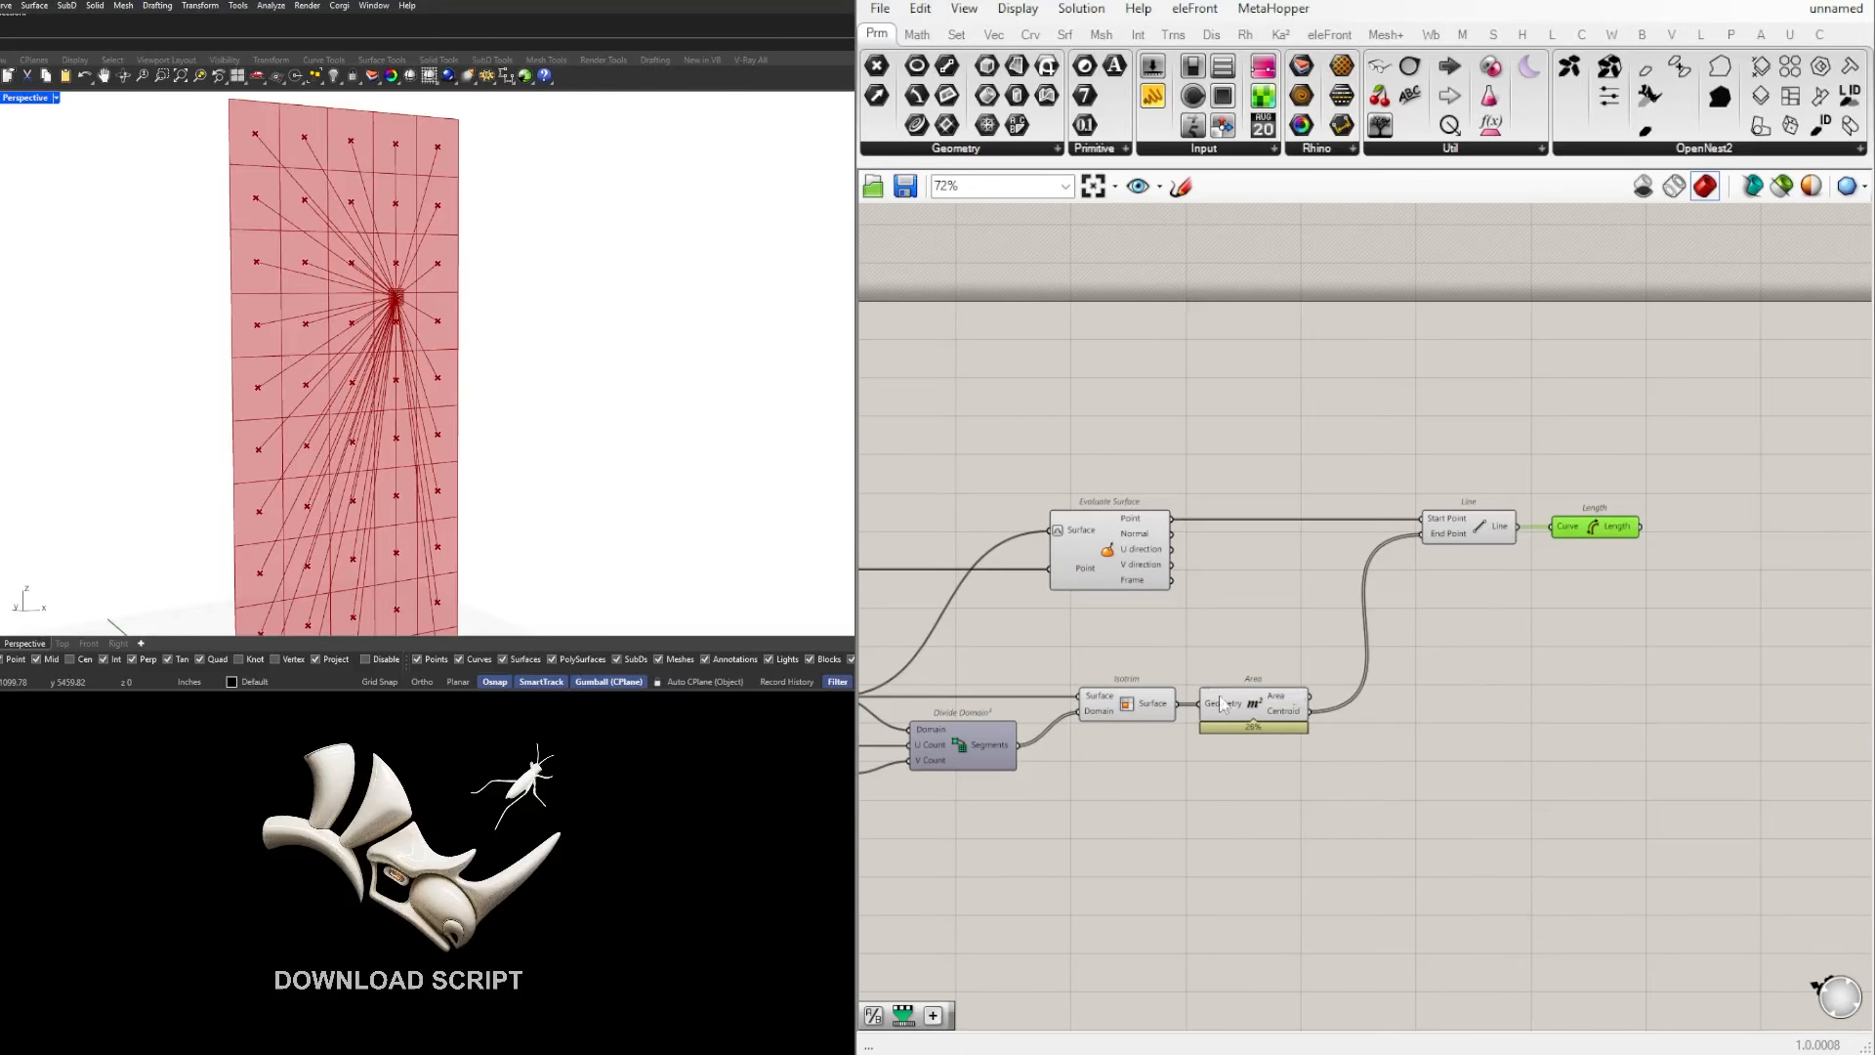
right_drag(1221, 703, 1133, 626)
click(1484, 641)
double_click(1532, 641)
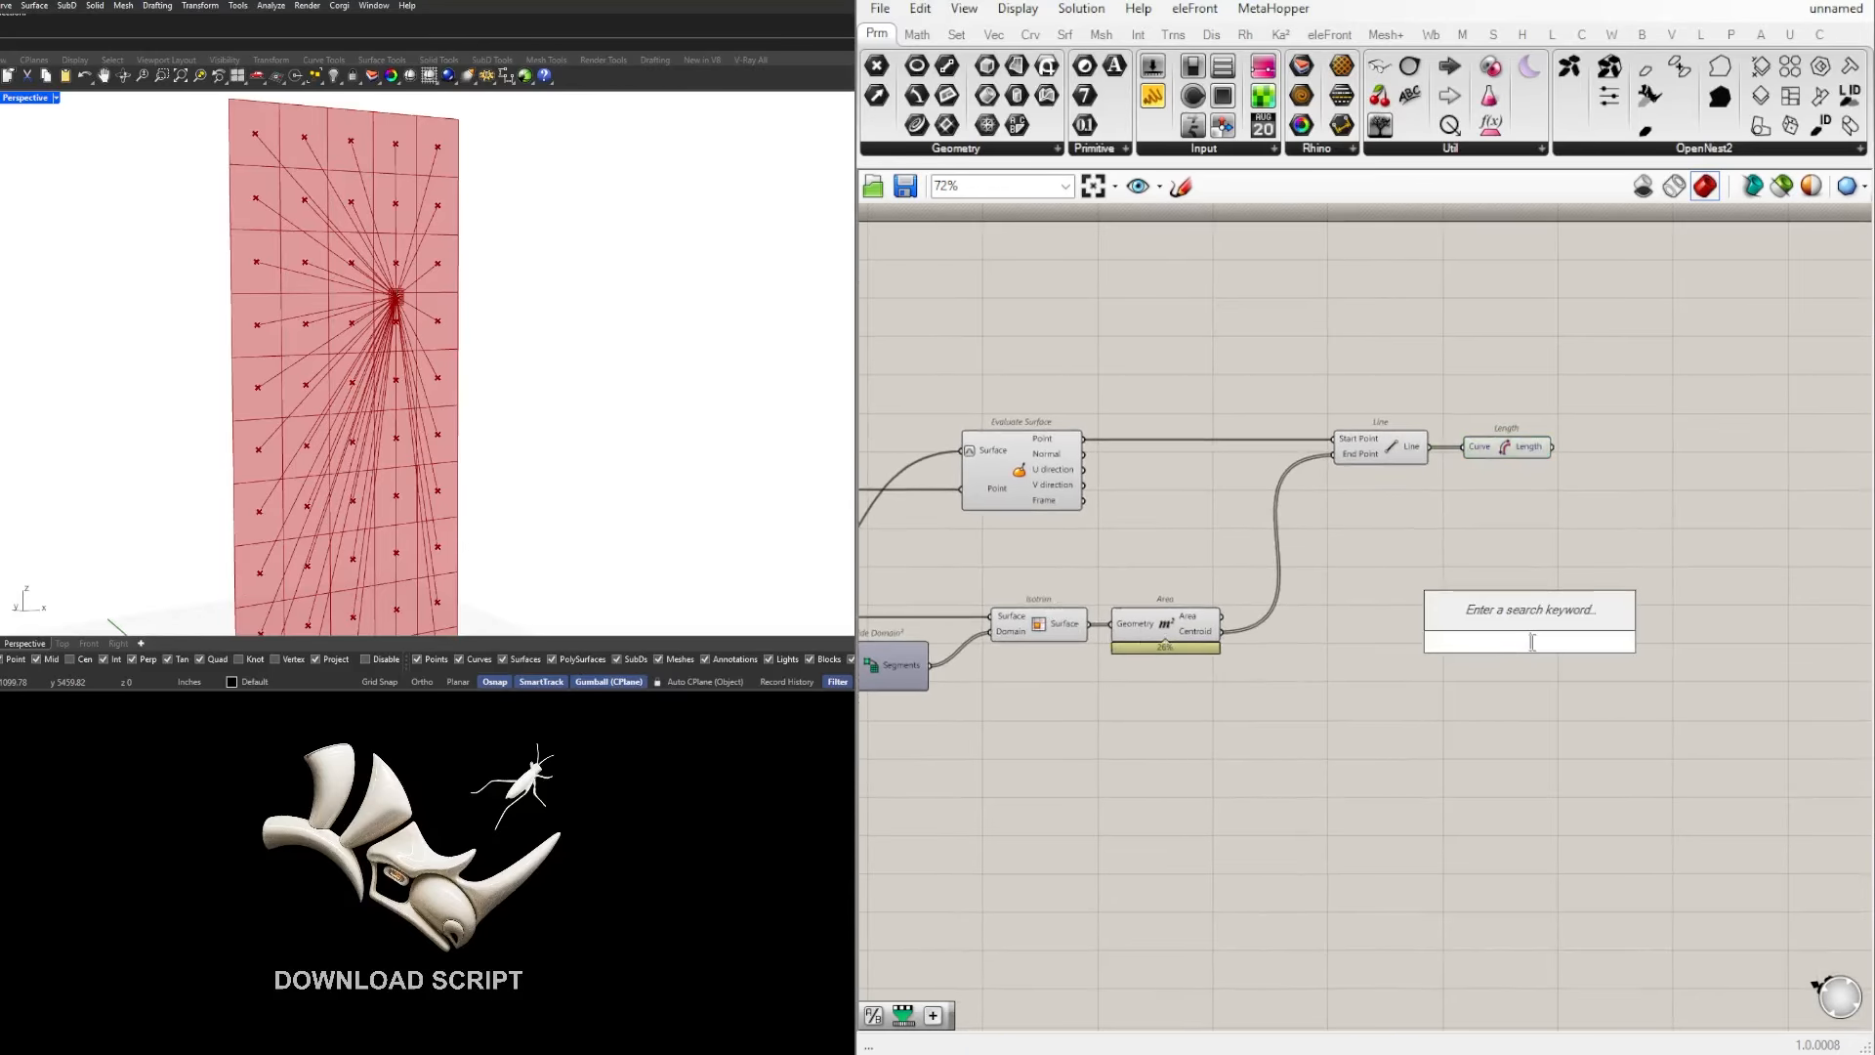
click(1542, 705)
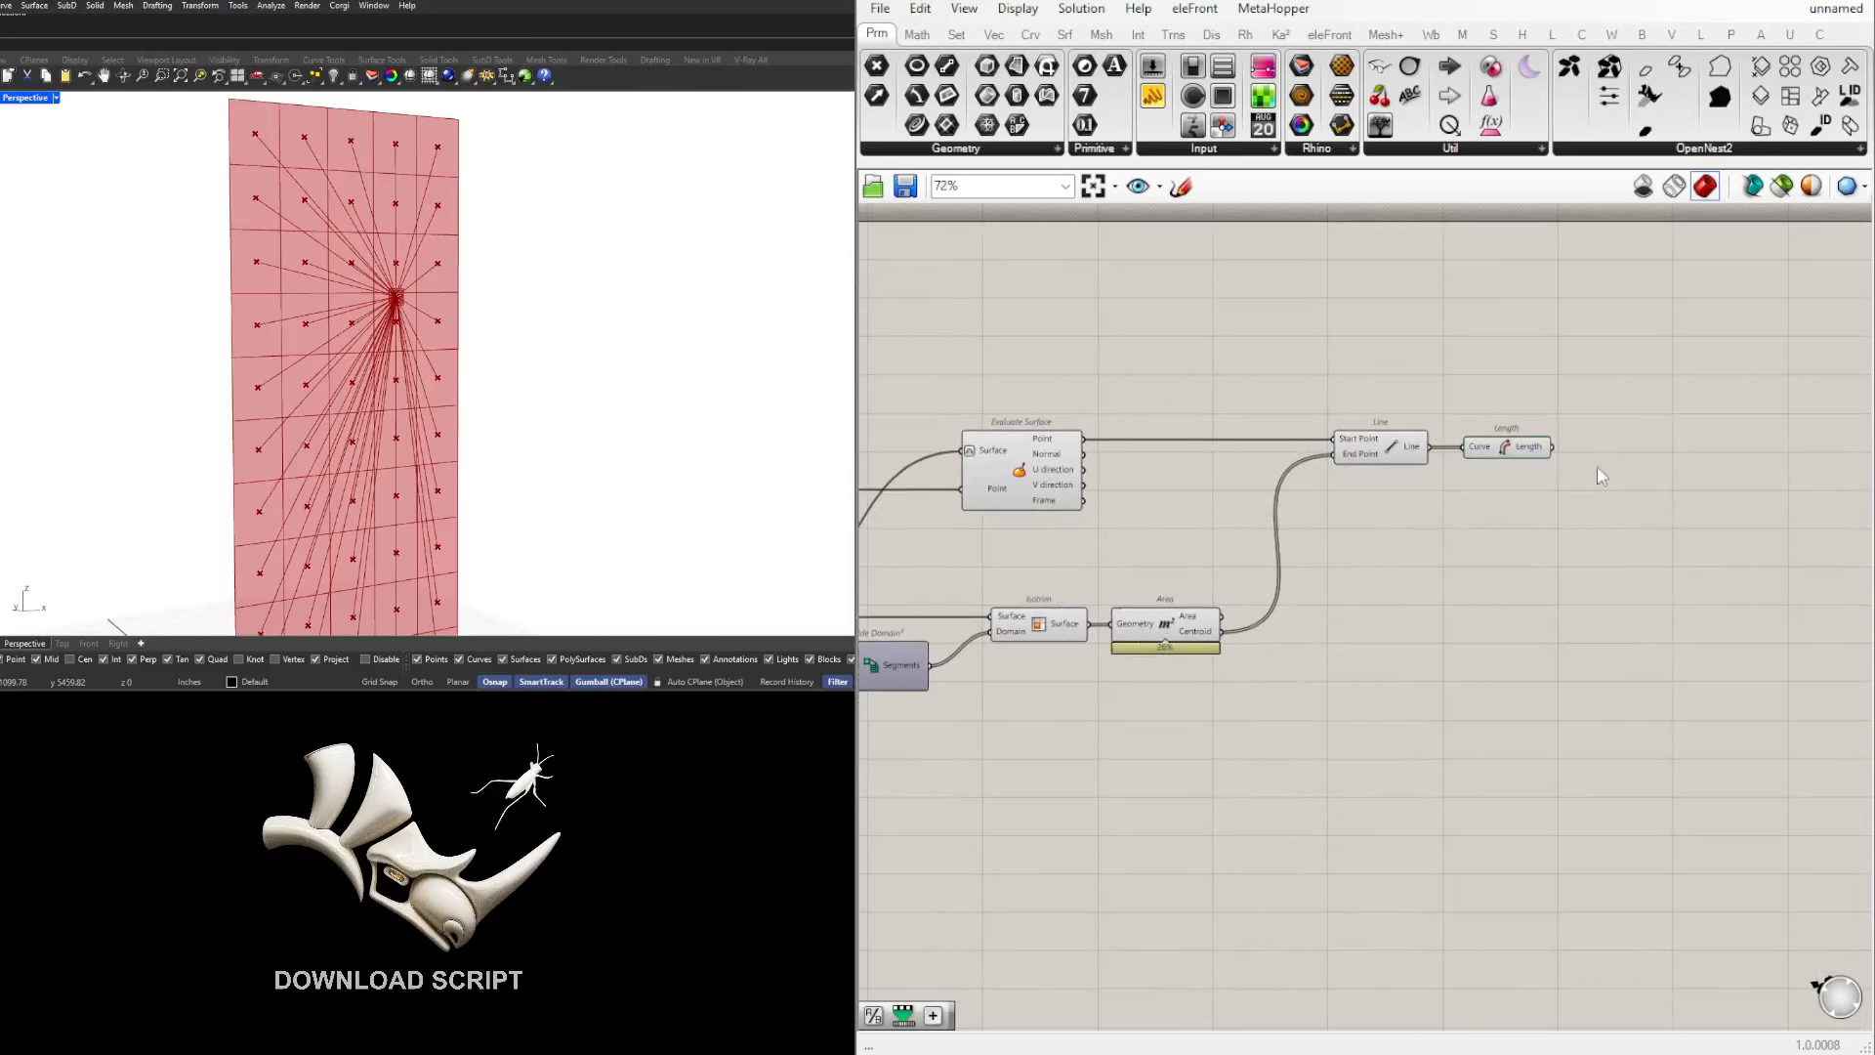
drag(1527, 446, 1513, 446)
mouse_move(1526, 451)
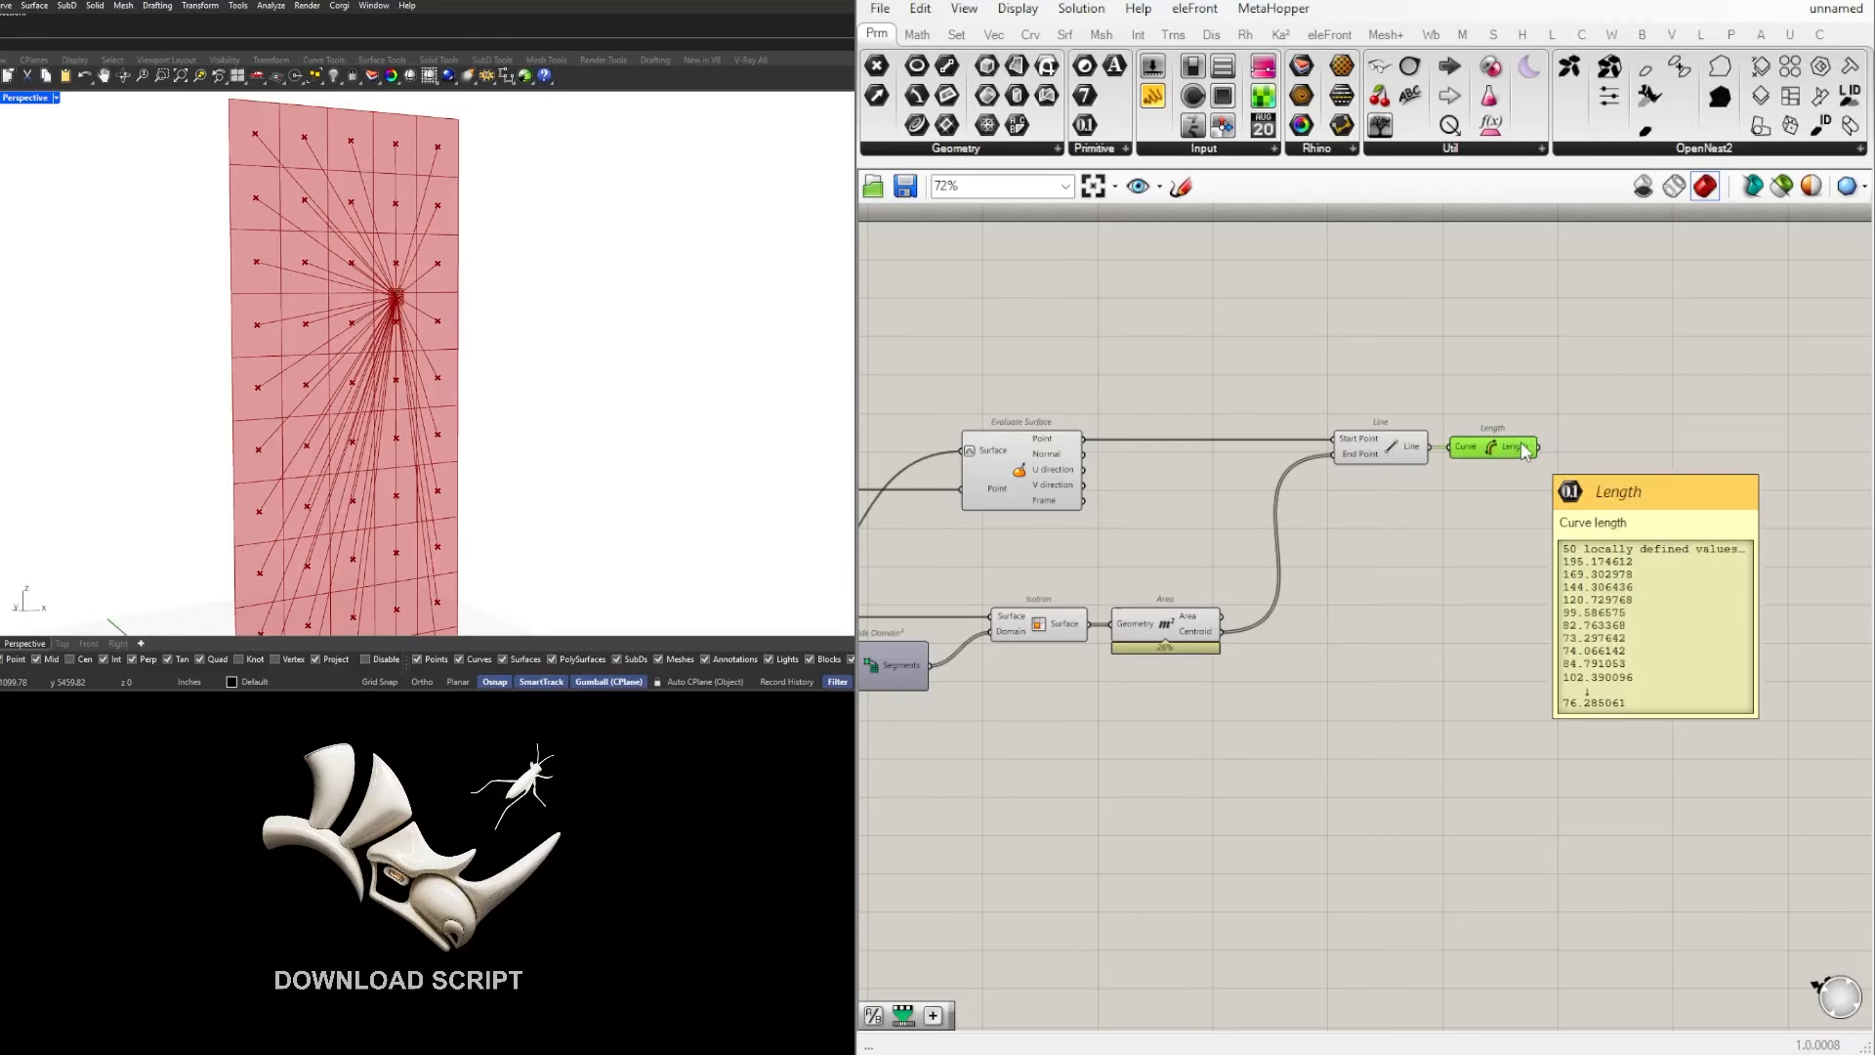
Step: Add an Extrude component beyond Length and connect the Isotrim Surface output to its Base input
double_click(1580, 545)
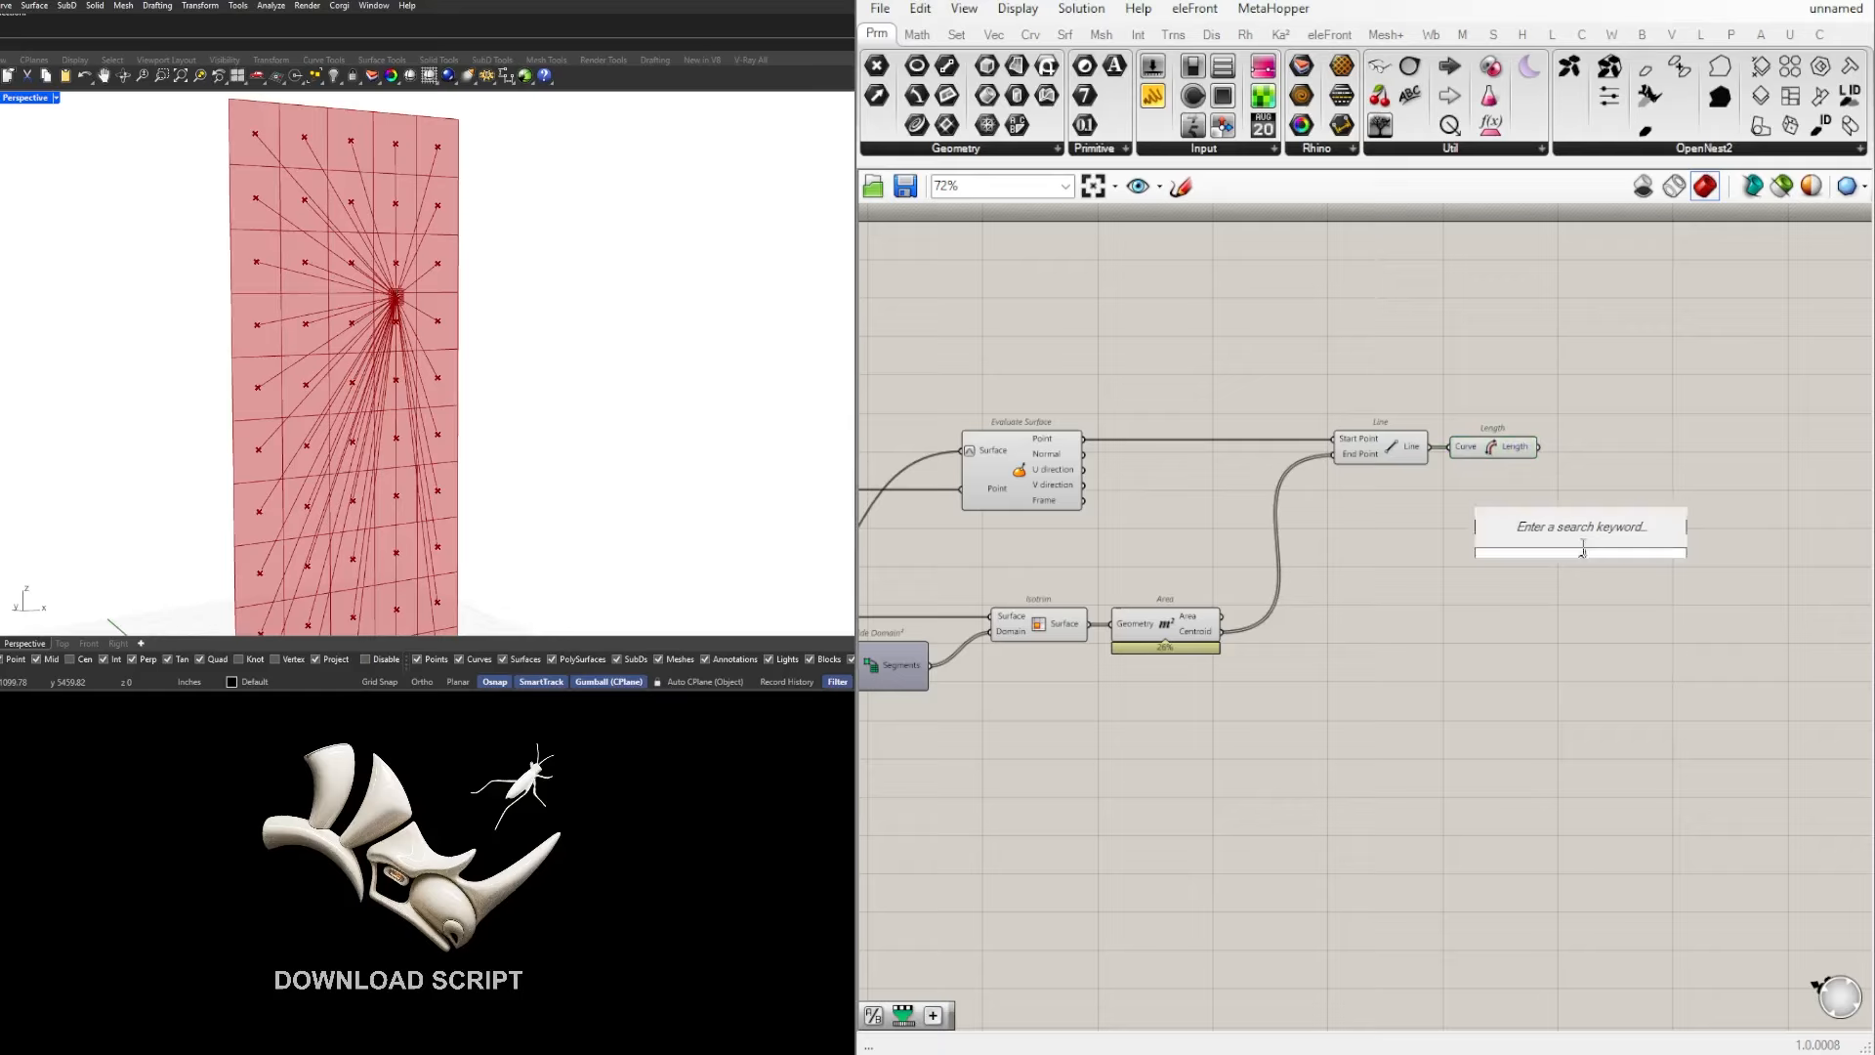
text(extr)
click(1536, 494)
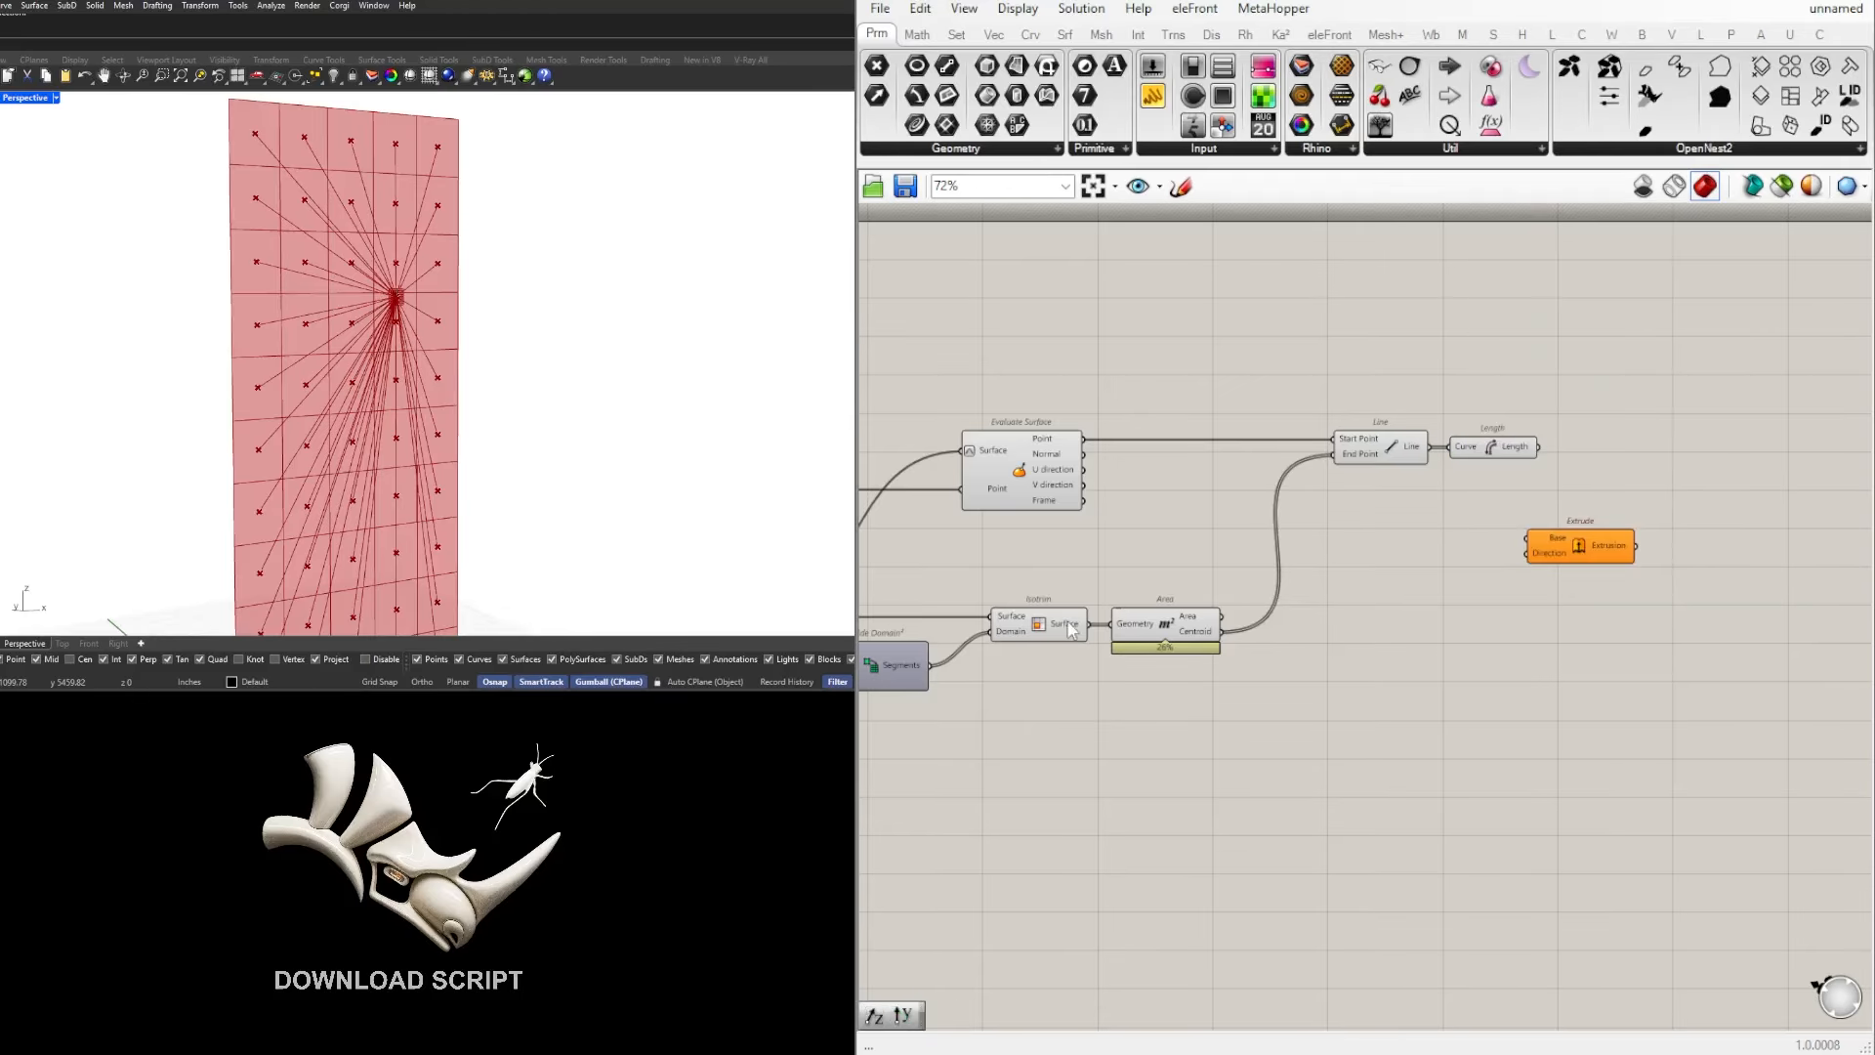
drag(1087, 630, 1658, 520)
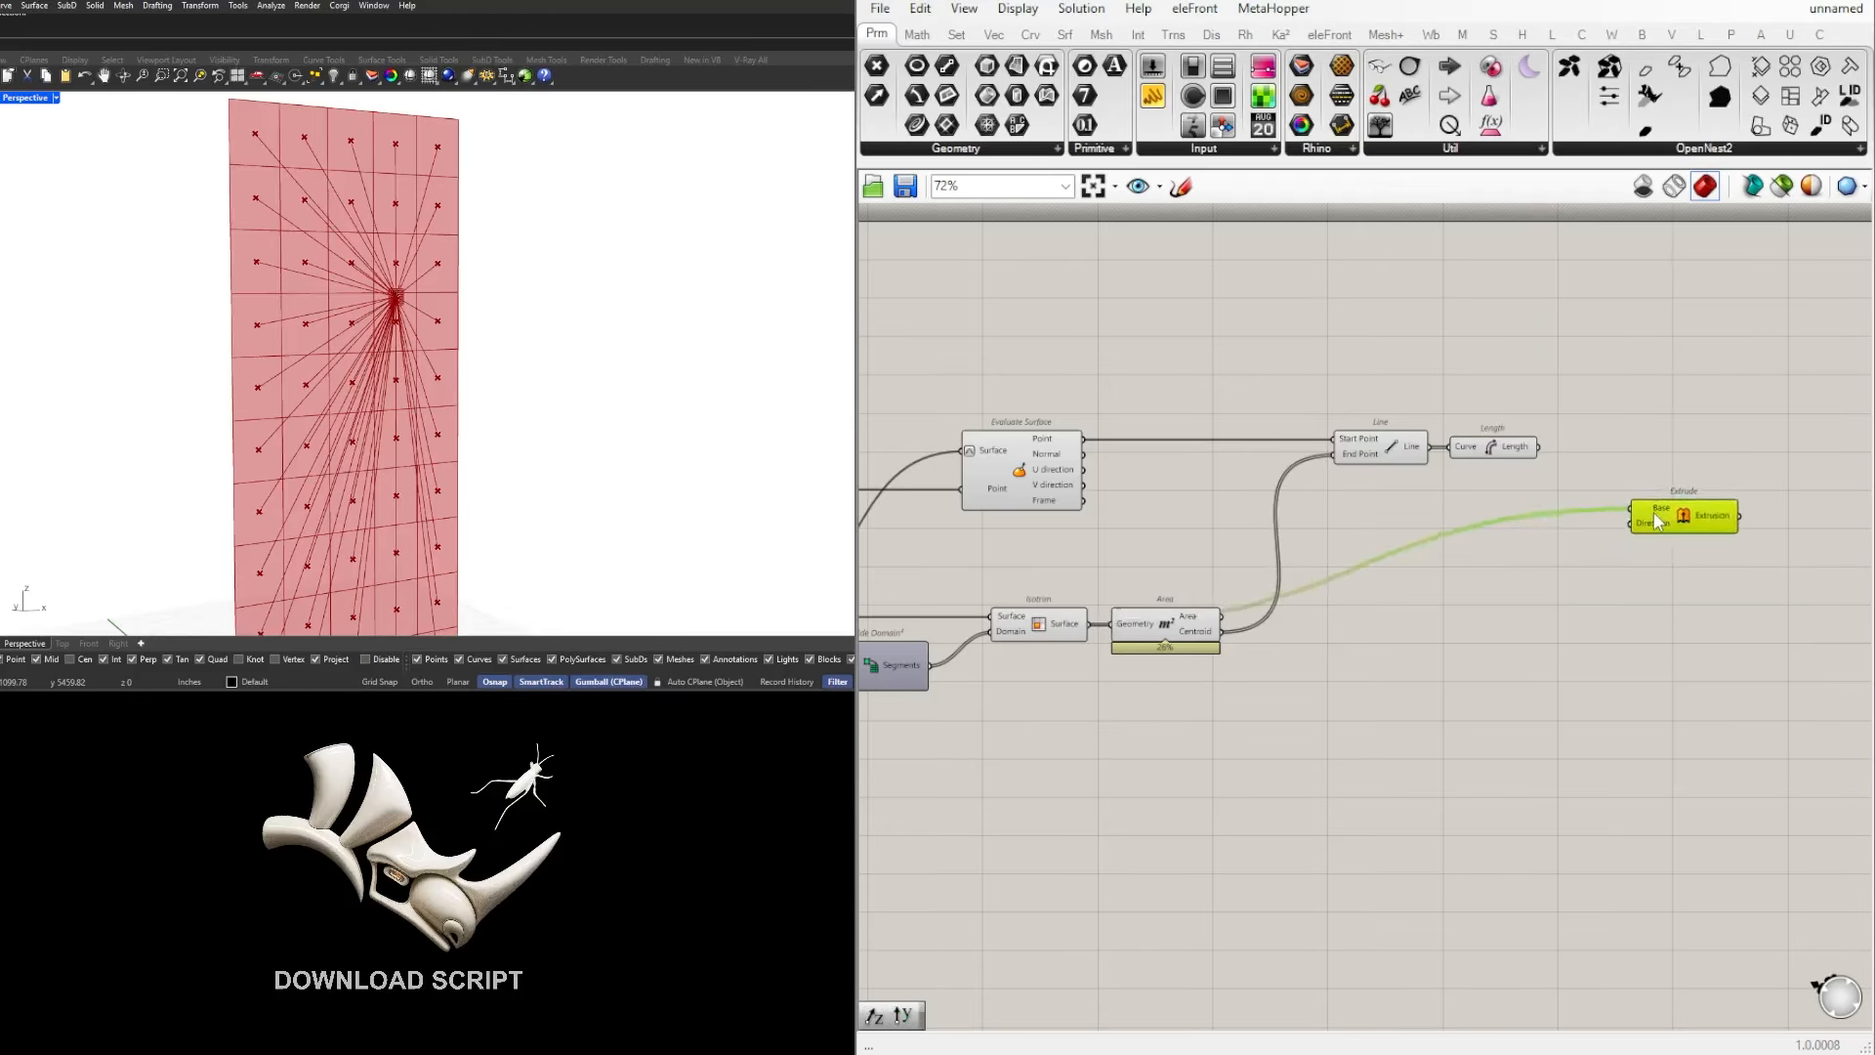
Step: Check the surface's orientation against the world axes and add a Unit Y vector component before Extrude
scroll(126, 528, down, 3)
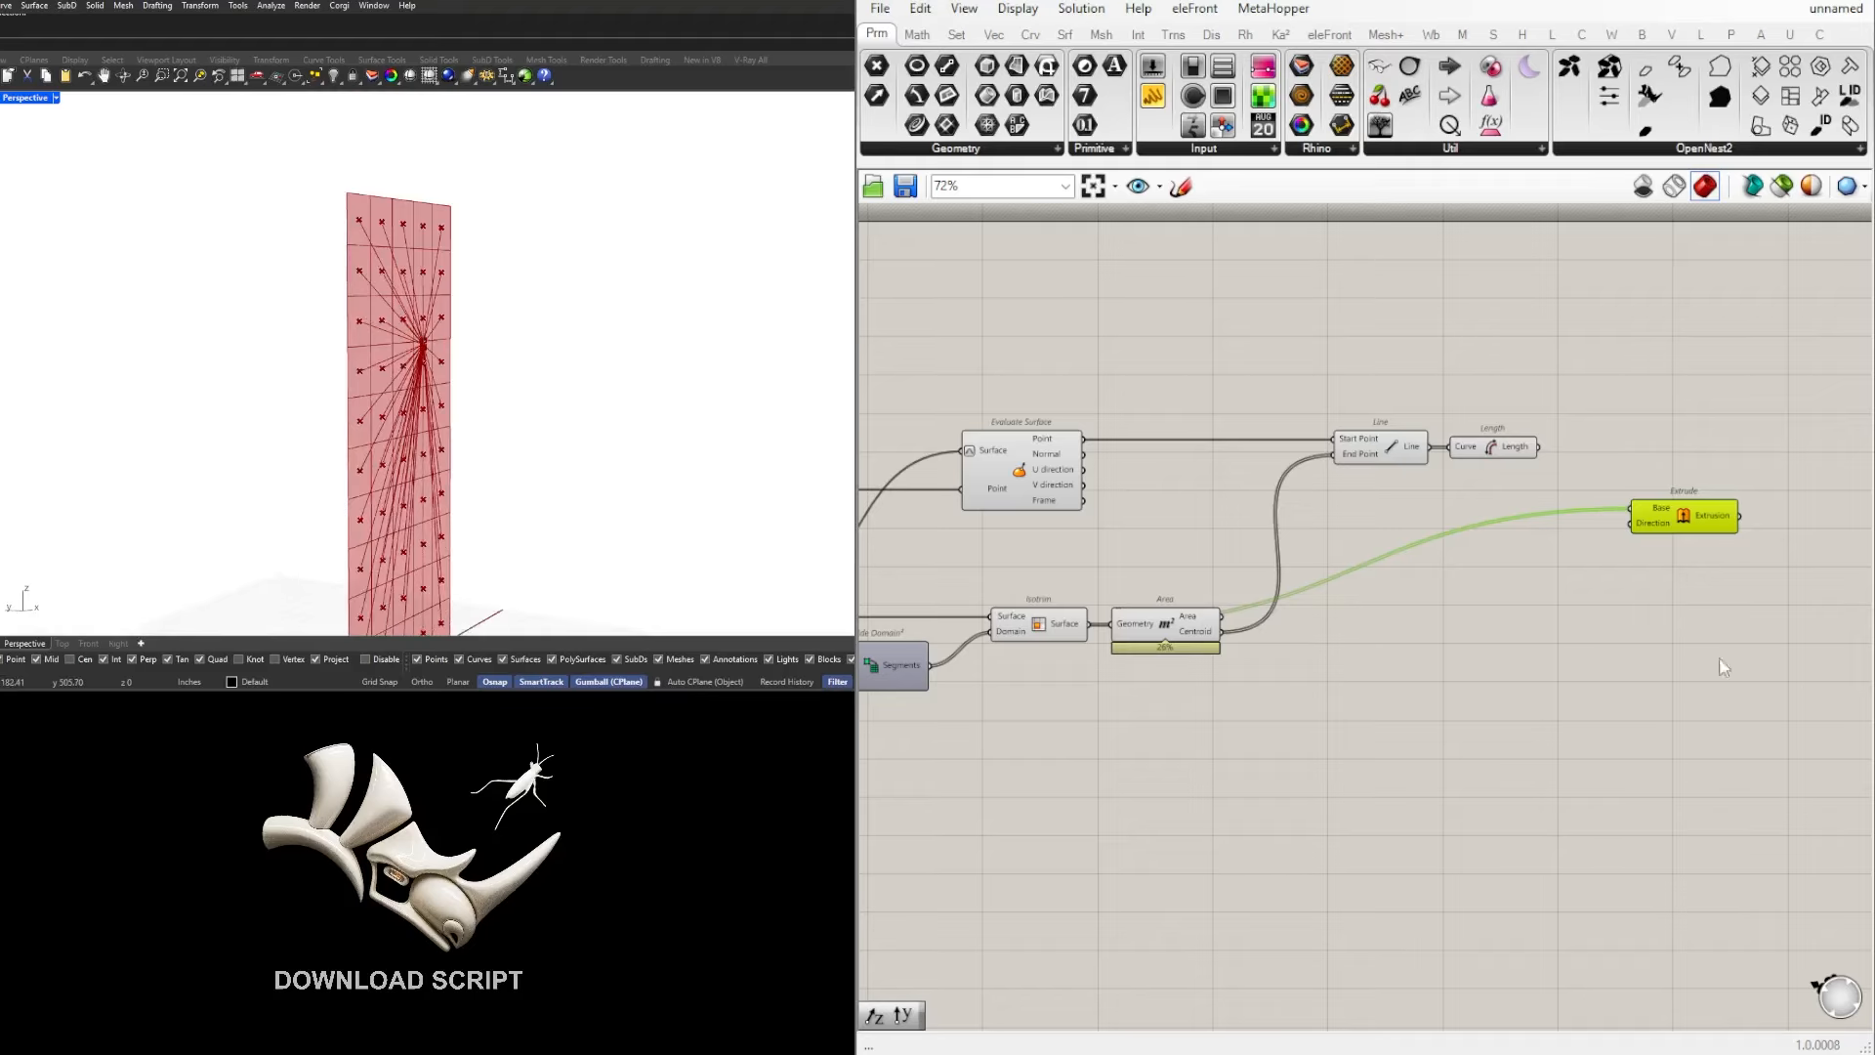
right_drag(1724, 667, 1715, 726)
scroll(68, 617, up, 2)
scroll(74, 611, down, 5)
right_drag(98, 586, 44, 608)
scroll(68, 617, up, 5)
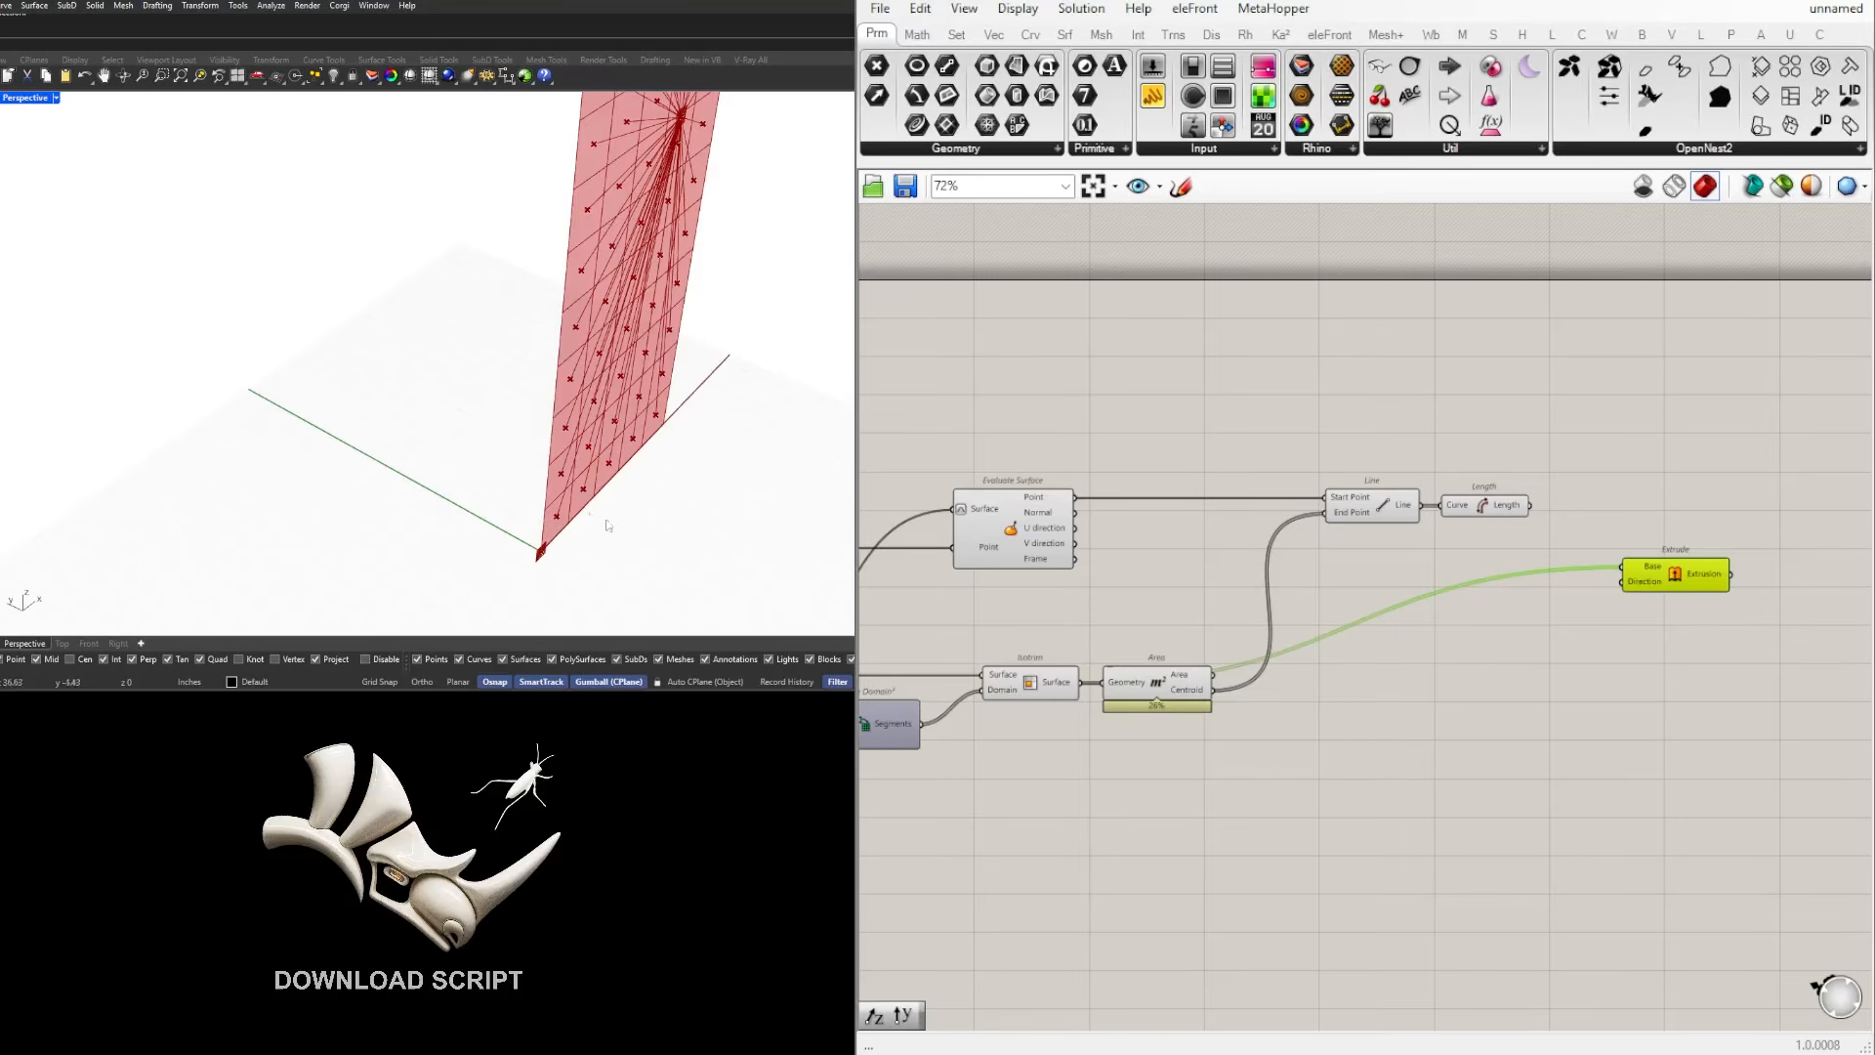
double_click(1545, 629)
text(y)
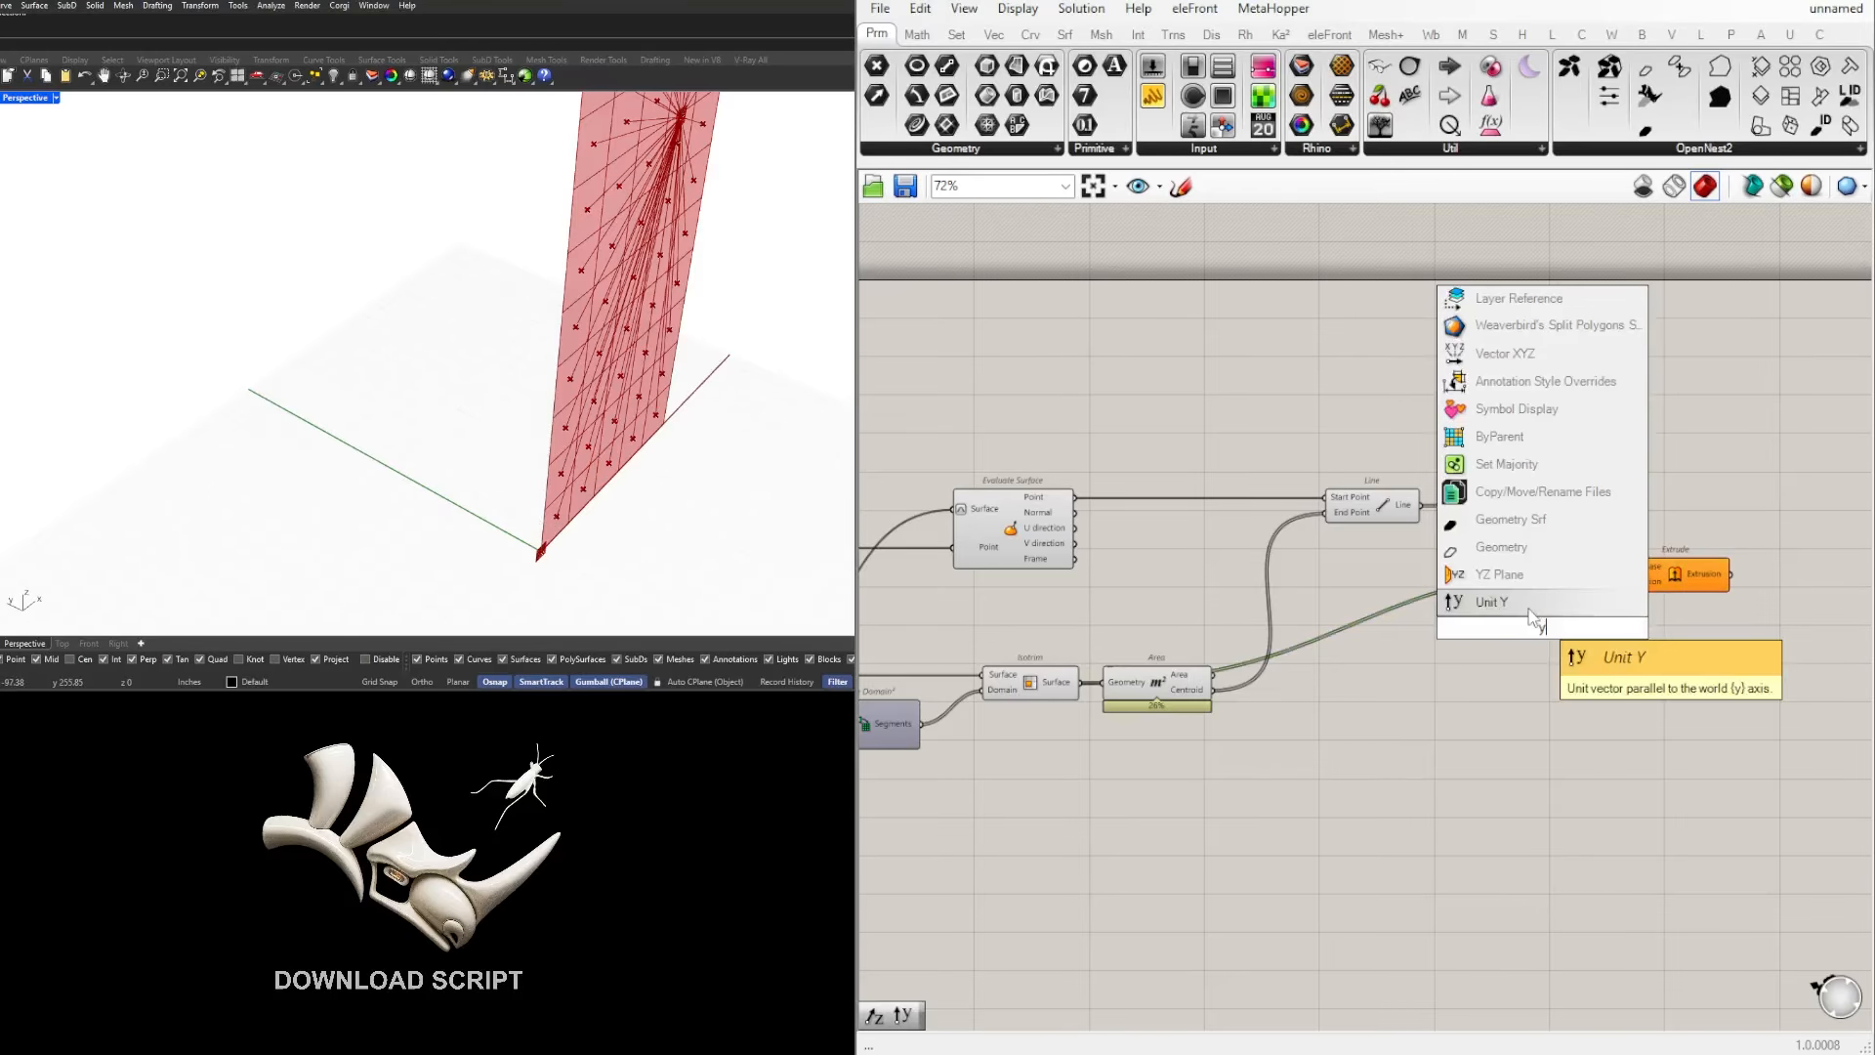
click(1534, 609)
click(1547, 627)
Step: Add a Negative component beside Unit Y and connect the Unit vector output to its Value input
right_drag(1666, 577, 1414, 546)
click(1415, 545)
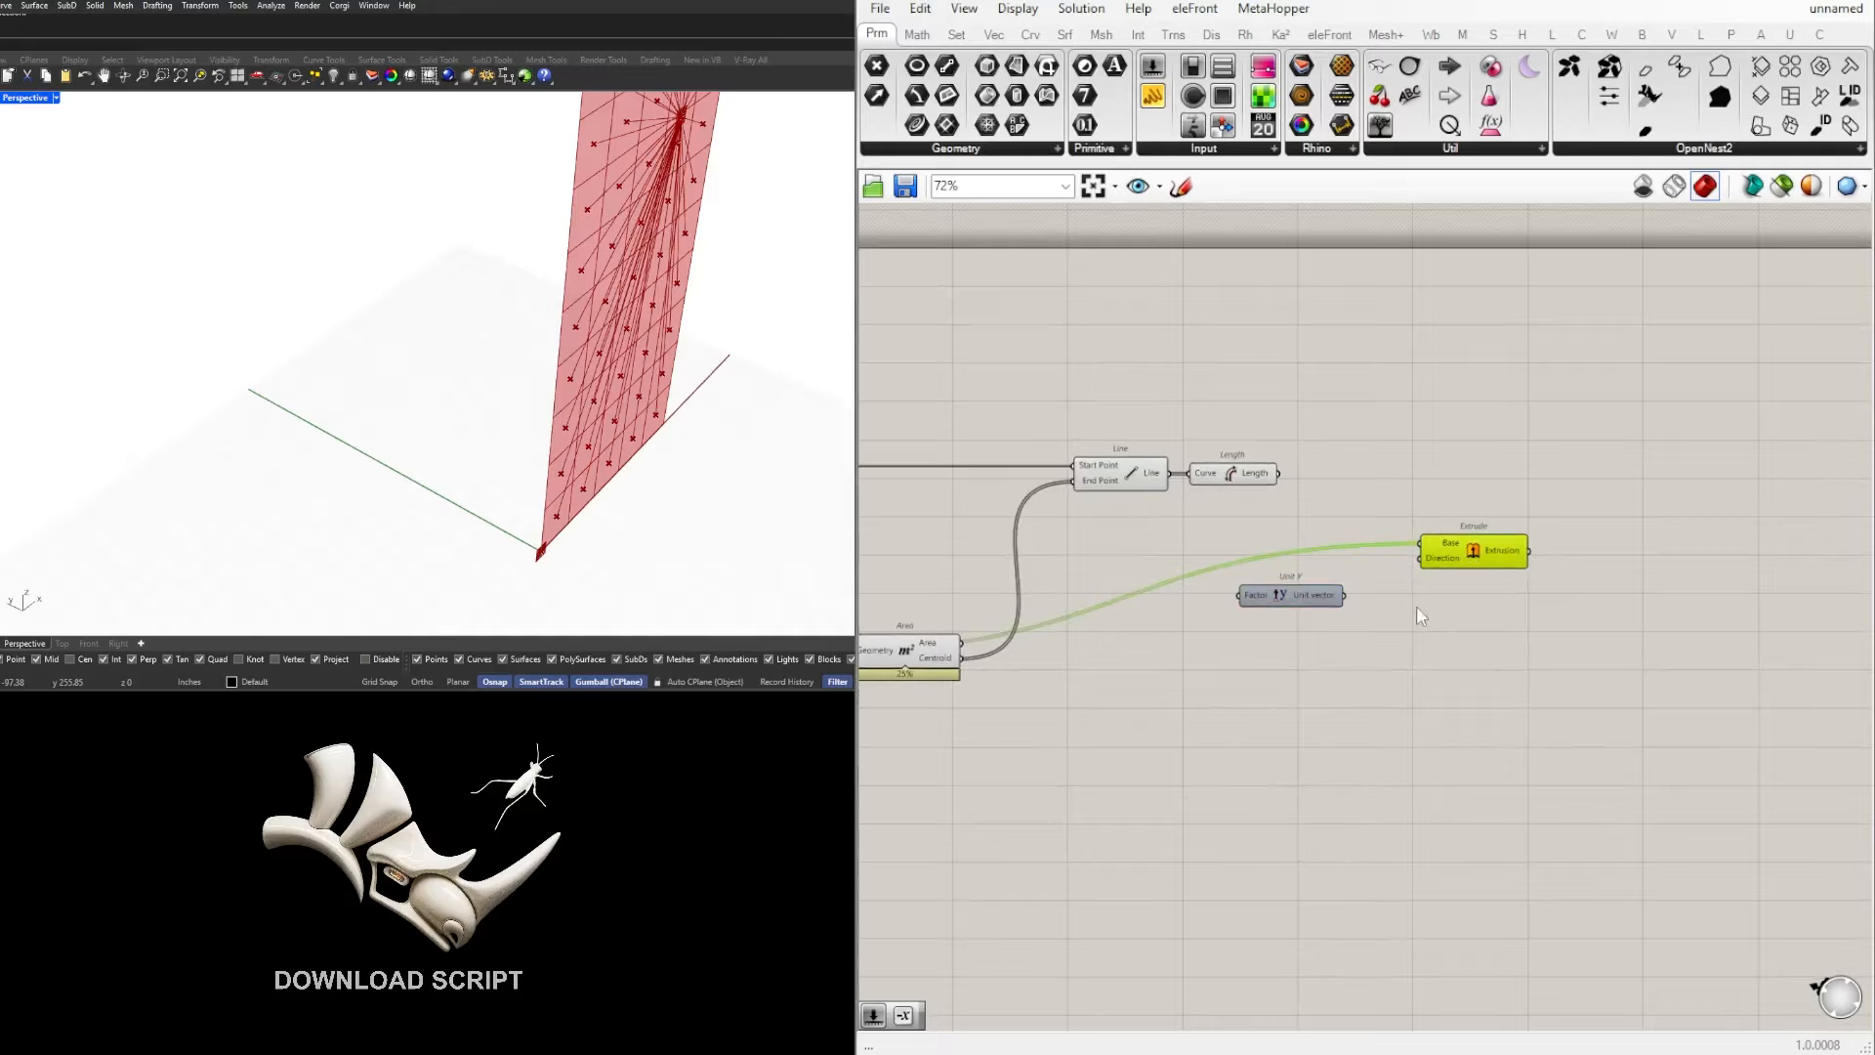
scroll(1416, 605, up, 3)
double_click(1398, 613)
text(neg)
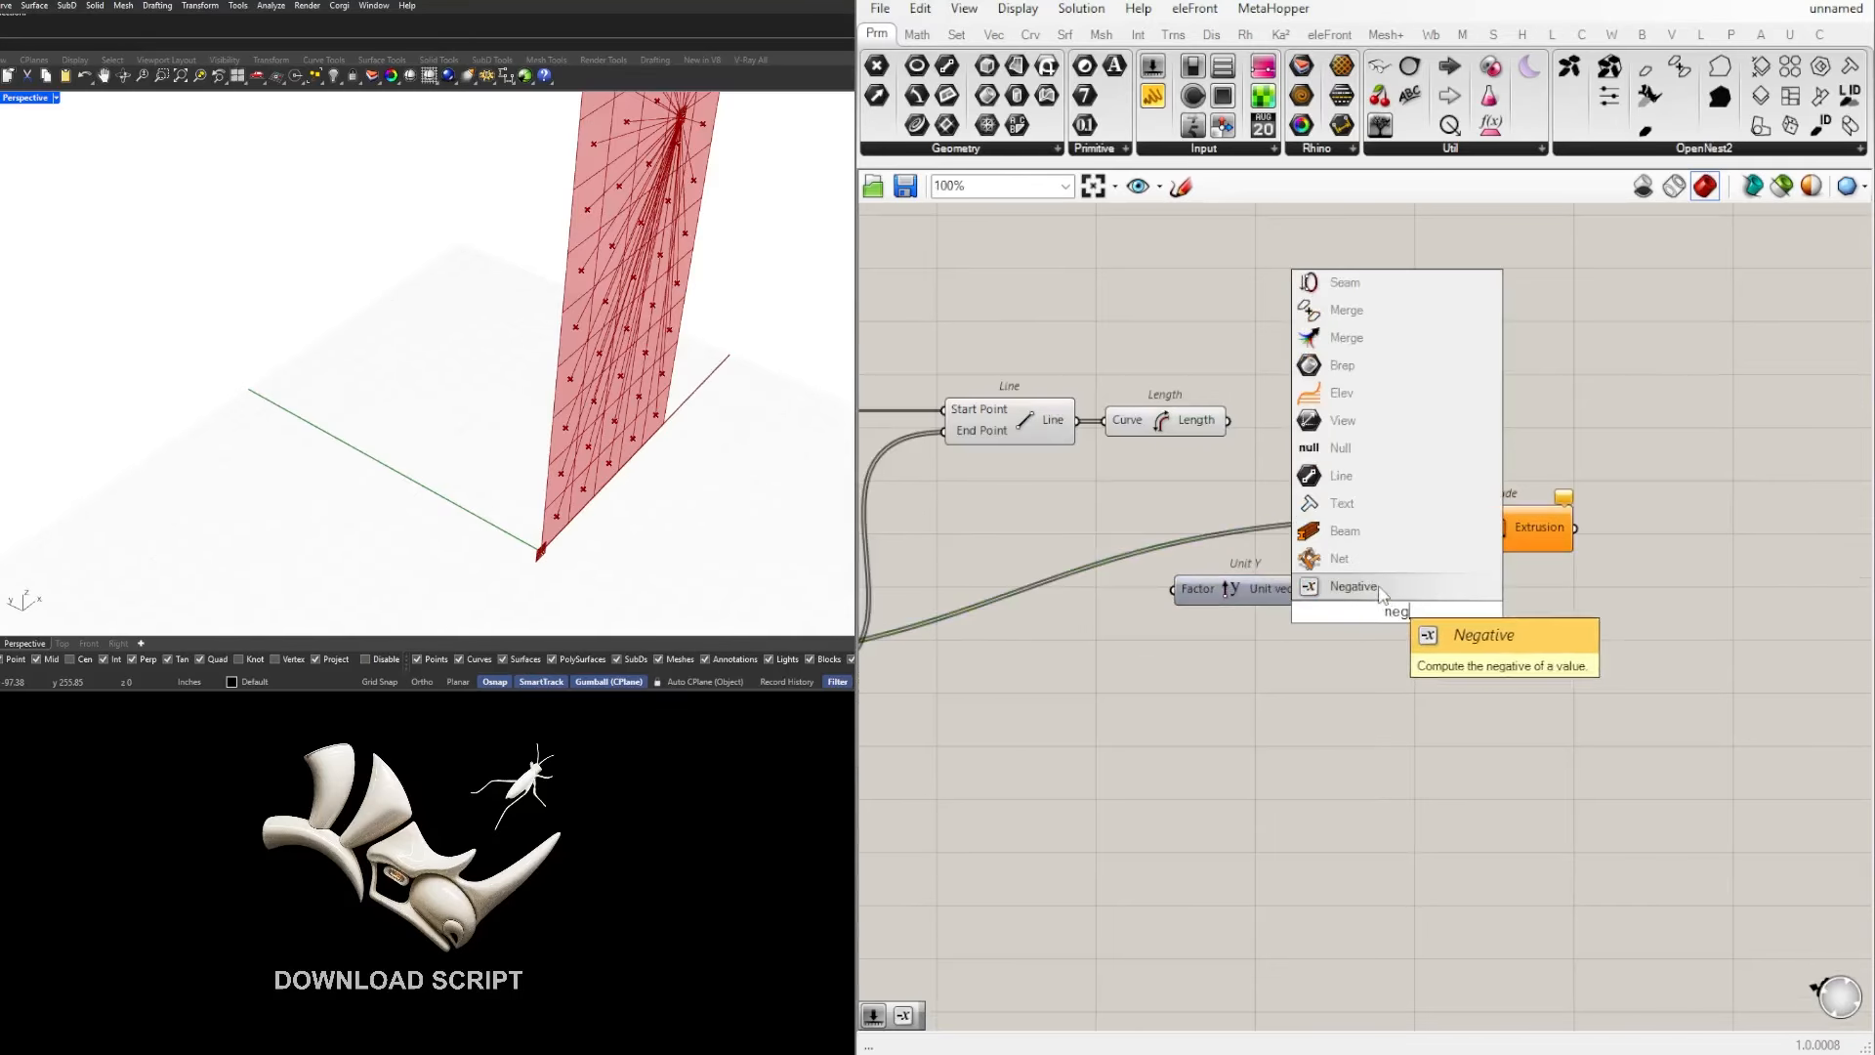
click(1393, 590)
scroll(1337, 586, up, 1)
drag(1317, 592, 1402, 589)
click(1410, 618)
Step: Move Extrude farther along the canvas and place Unit Y and Negative together between Length and Extrude
scroll(1403, 596, down, 2)
drag(1231, 662, 1479, 539)
right_drag(1409, 582, 1275, 594)
drag(1475, 471, 1623, 631)
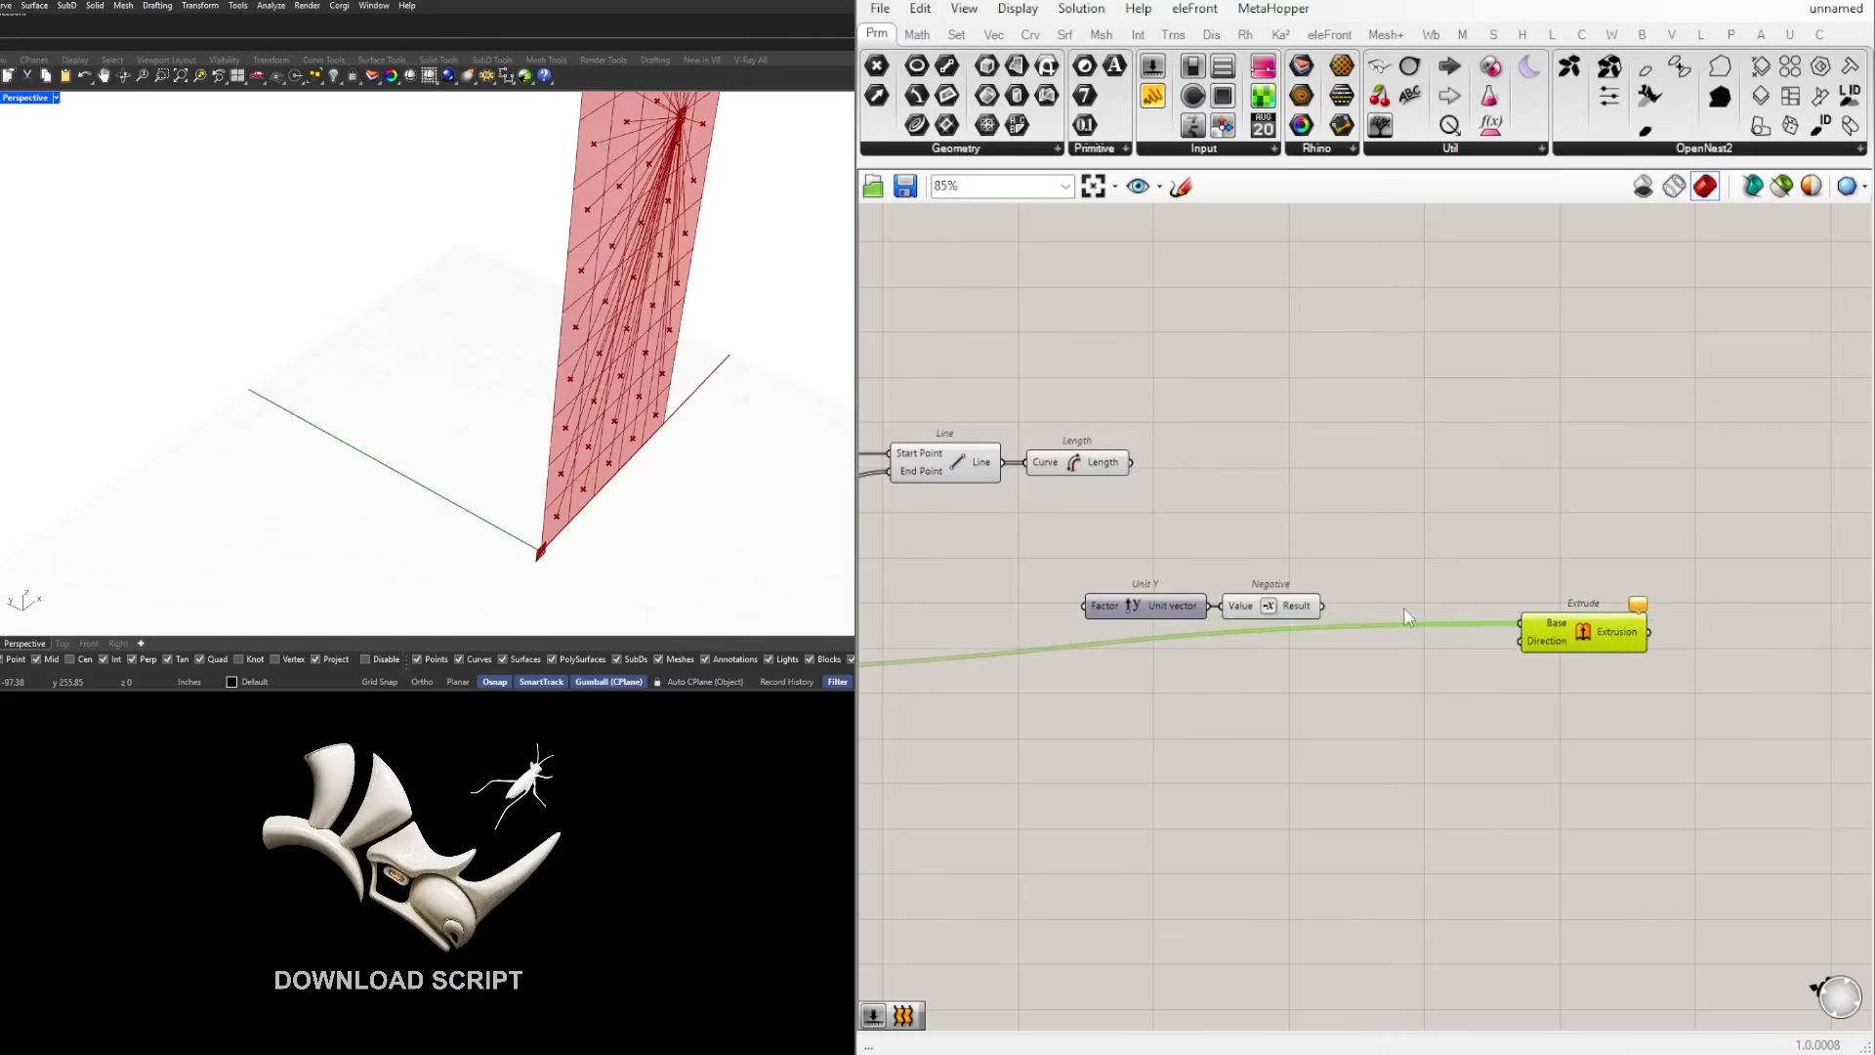
drag(1427, 628, 1199, 557)
click(1192, 507)
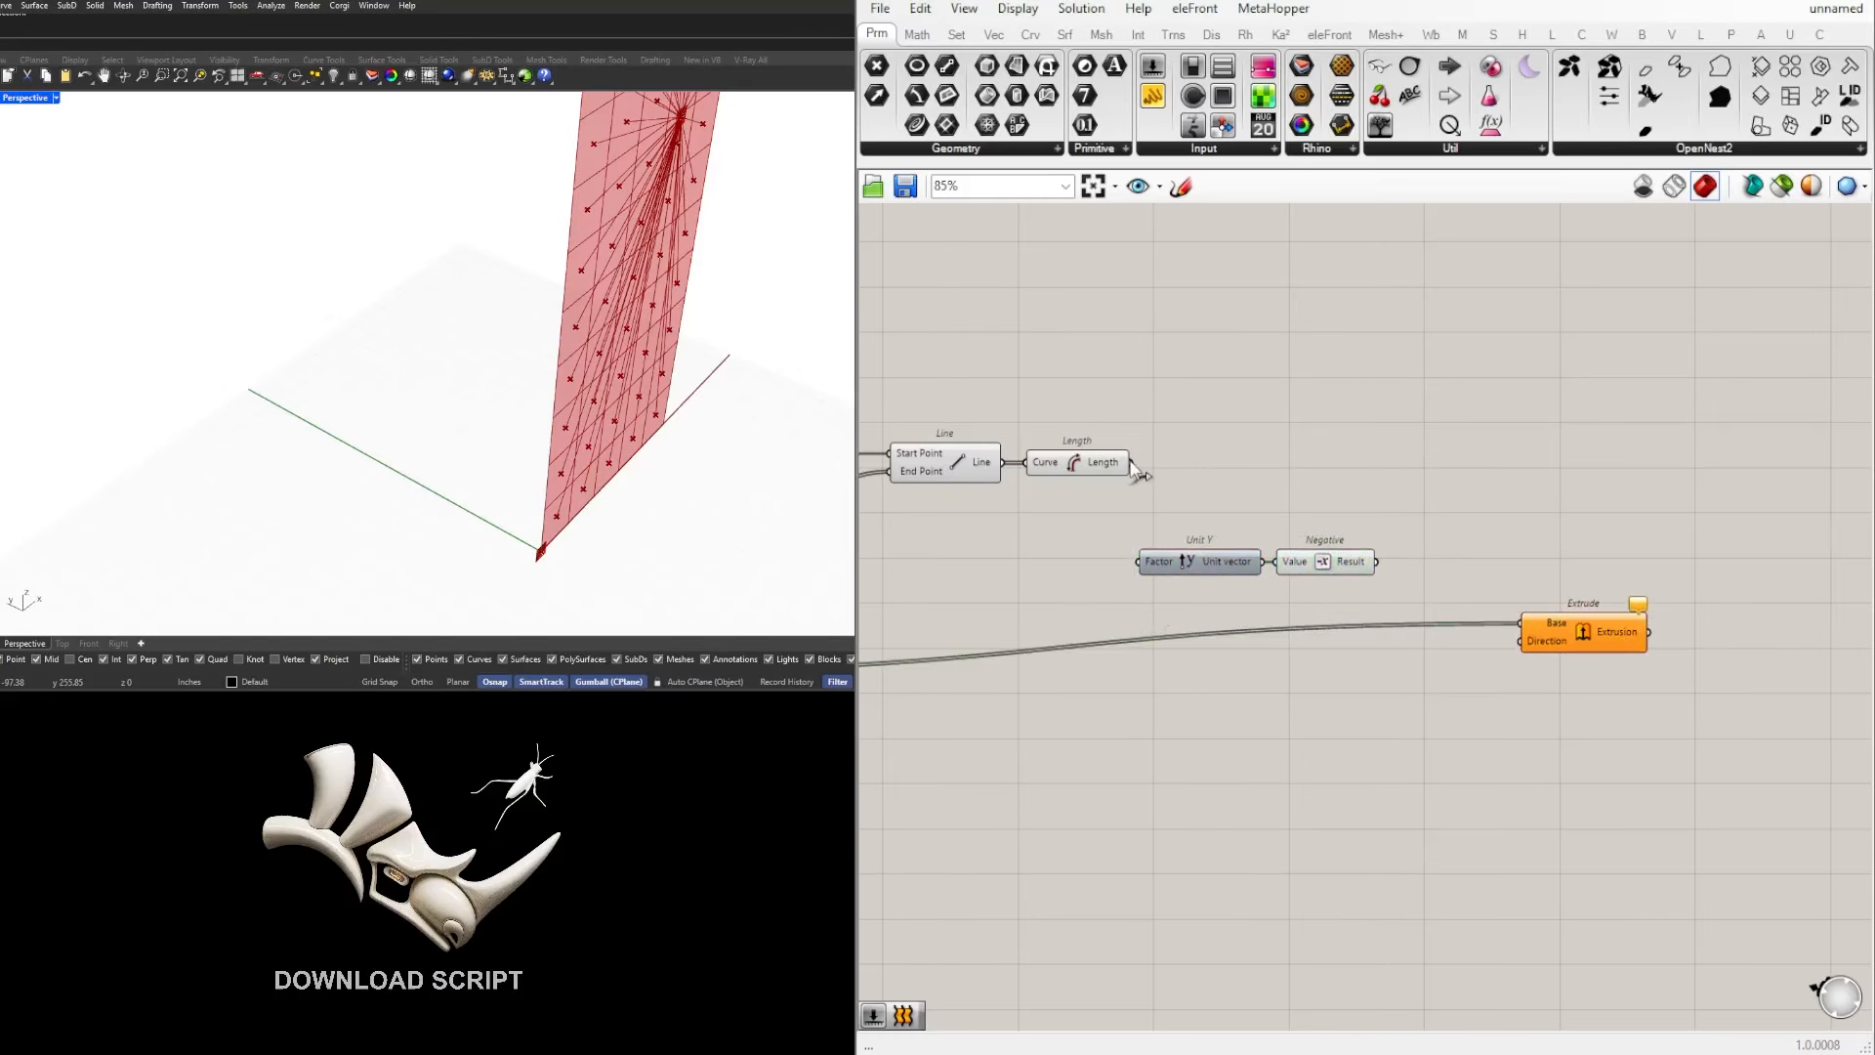
Step: Connect the Length output to the Factor input of Unit Y and tidy the Unit Y and Negative placement
drag(1131, 462, 1170, 572)
drag(1382, 508, 1202, 588)
drag(1201, 562, 1217, 535)
right_drag(1239, 529, 1045, 525)
drag(1045, 525, 1088, 531)
click(1109, 461)
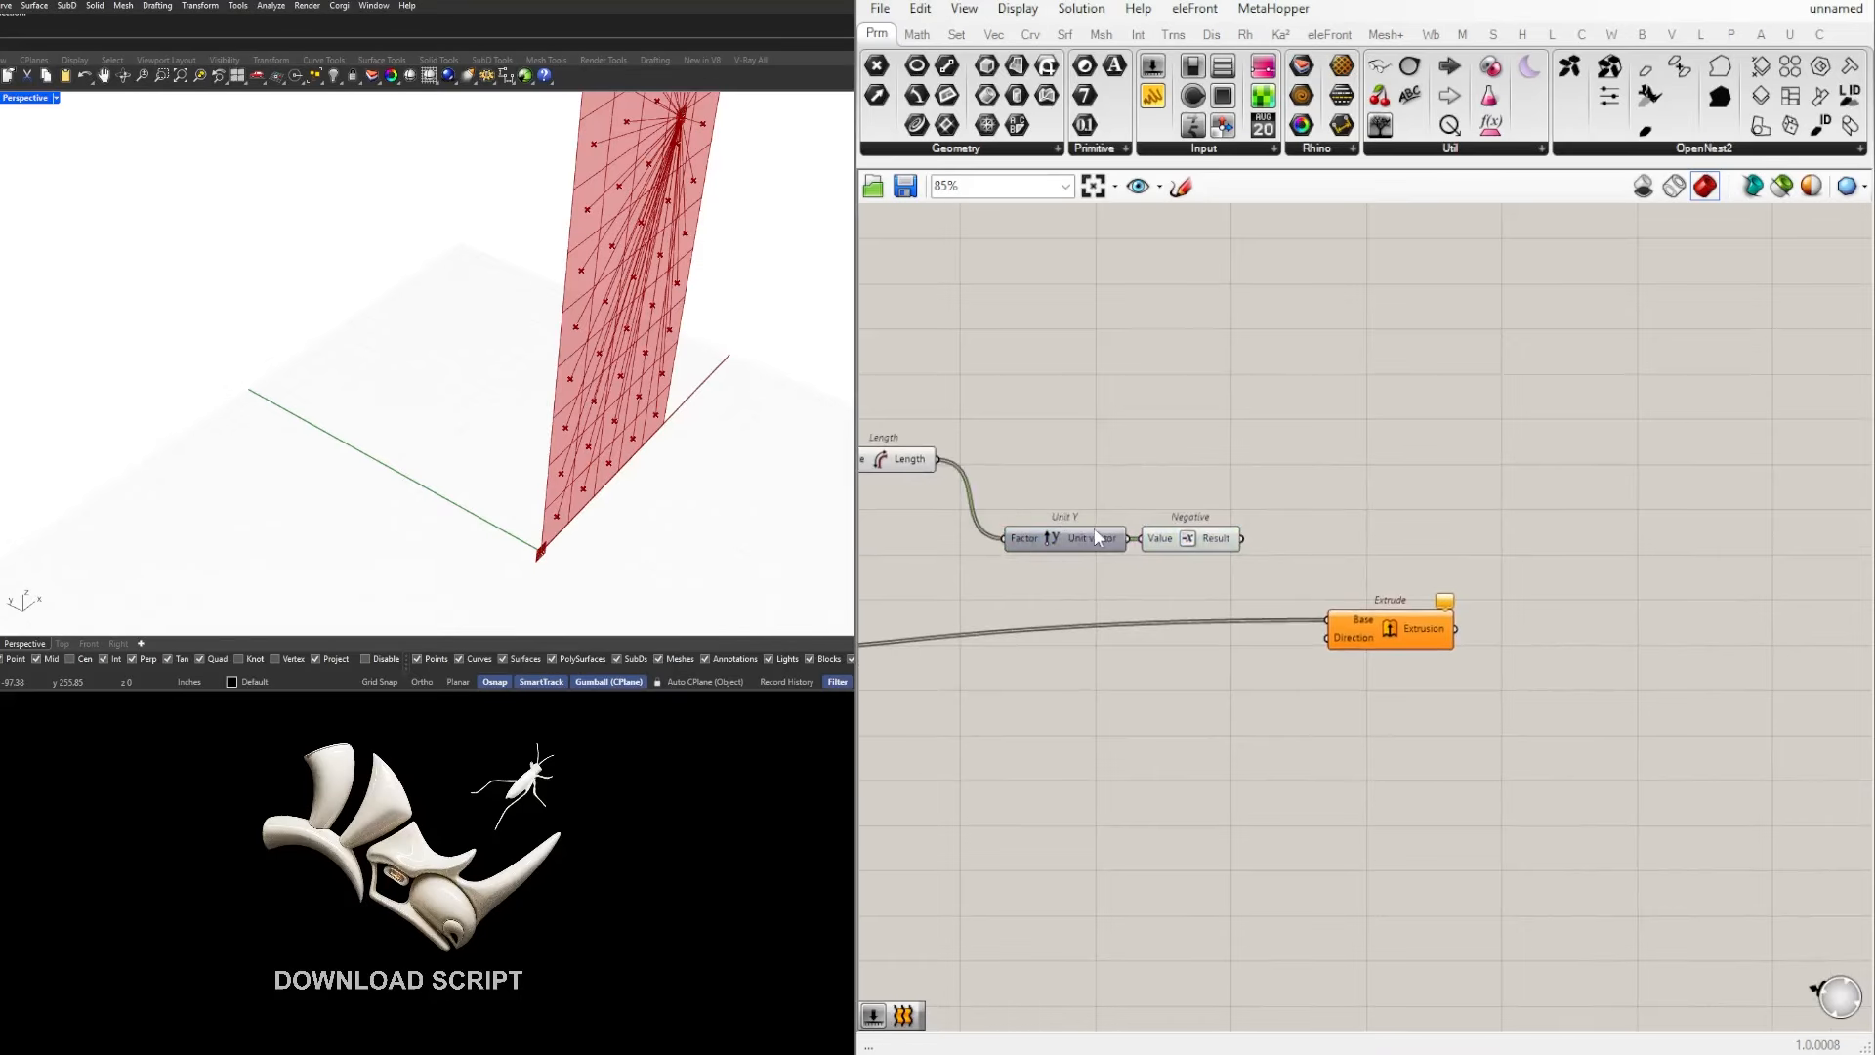
Step: Connect the Negative Result output to Extrude's Direction input and view the extruded cells
click(1202, 543)
drag(1242, 539, 1329, 638)
right_drag(431, 343, 368, 318)
scroll(1330, 545, down, 2)
right_drag(1517, 536, 1858, 480)
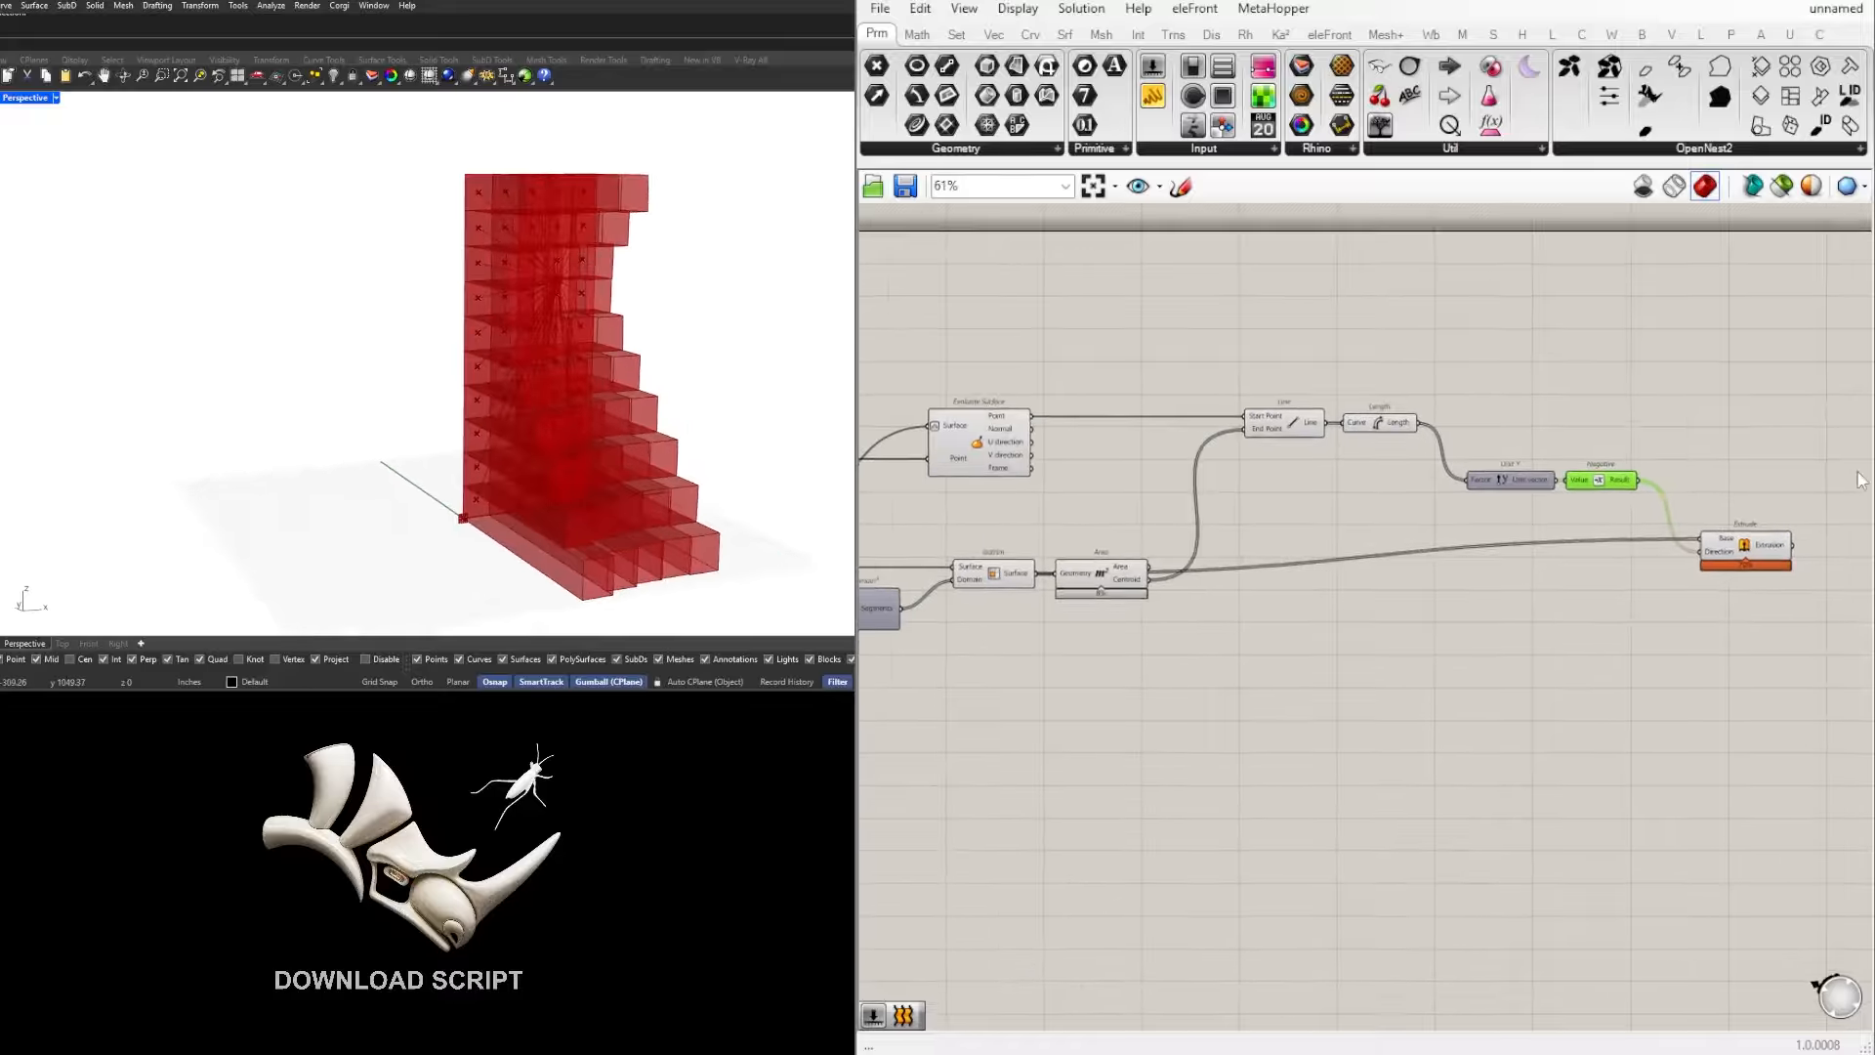
Step: Move the Extrude component slightly farther from Negative on the canvas and look at the extruded cells from the other side
right_drag(611, 256, 75, 335)
right_drag(1571, 640, 1509, 623)
drag(1685, 545, 1741, 557)
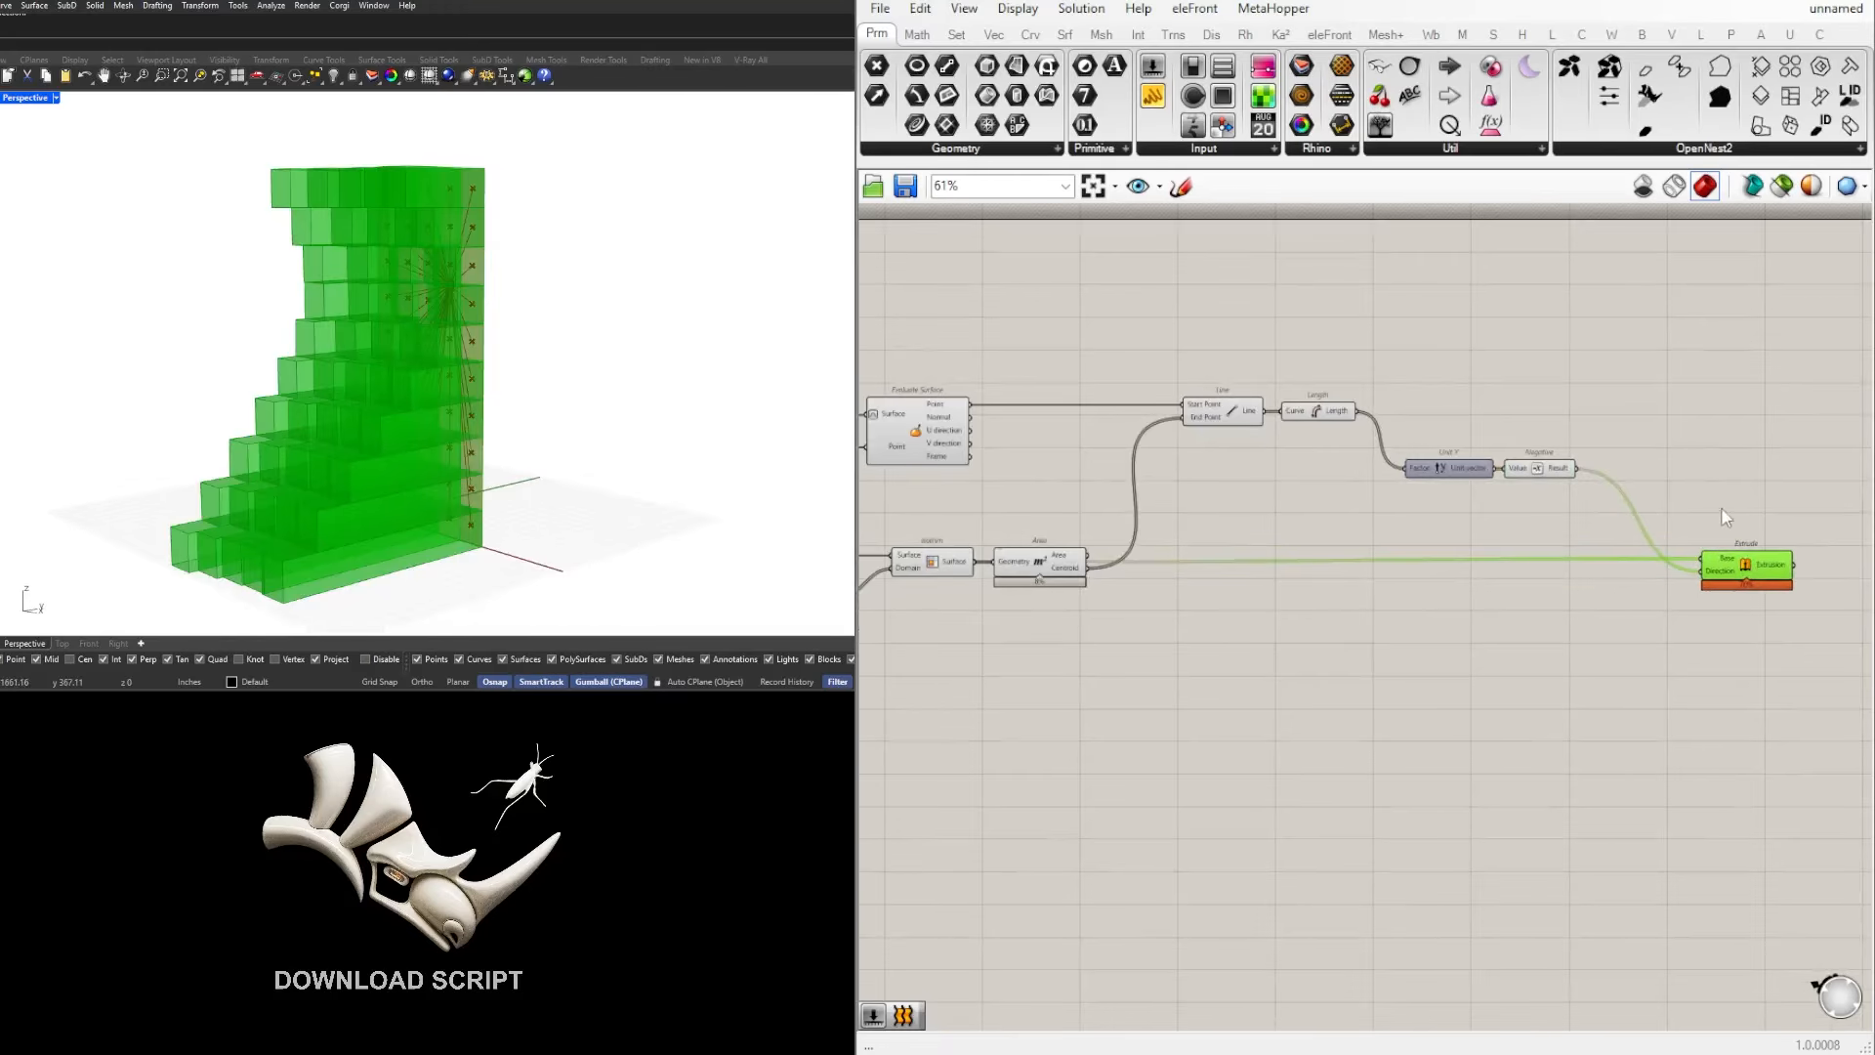
click(1723, 509)
Step: Set the MD Slider's control point to 0.36 ; 0.45
right_drag(362, 300, 644, 278)
scroll(1365, 469, down, 1)
scroll(1321, 486, down, 2)
right_drag(1321, 486, 1724, 503)
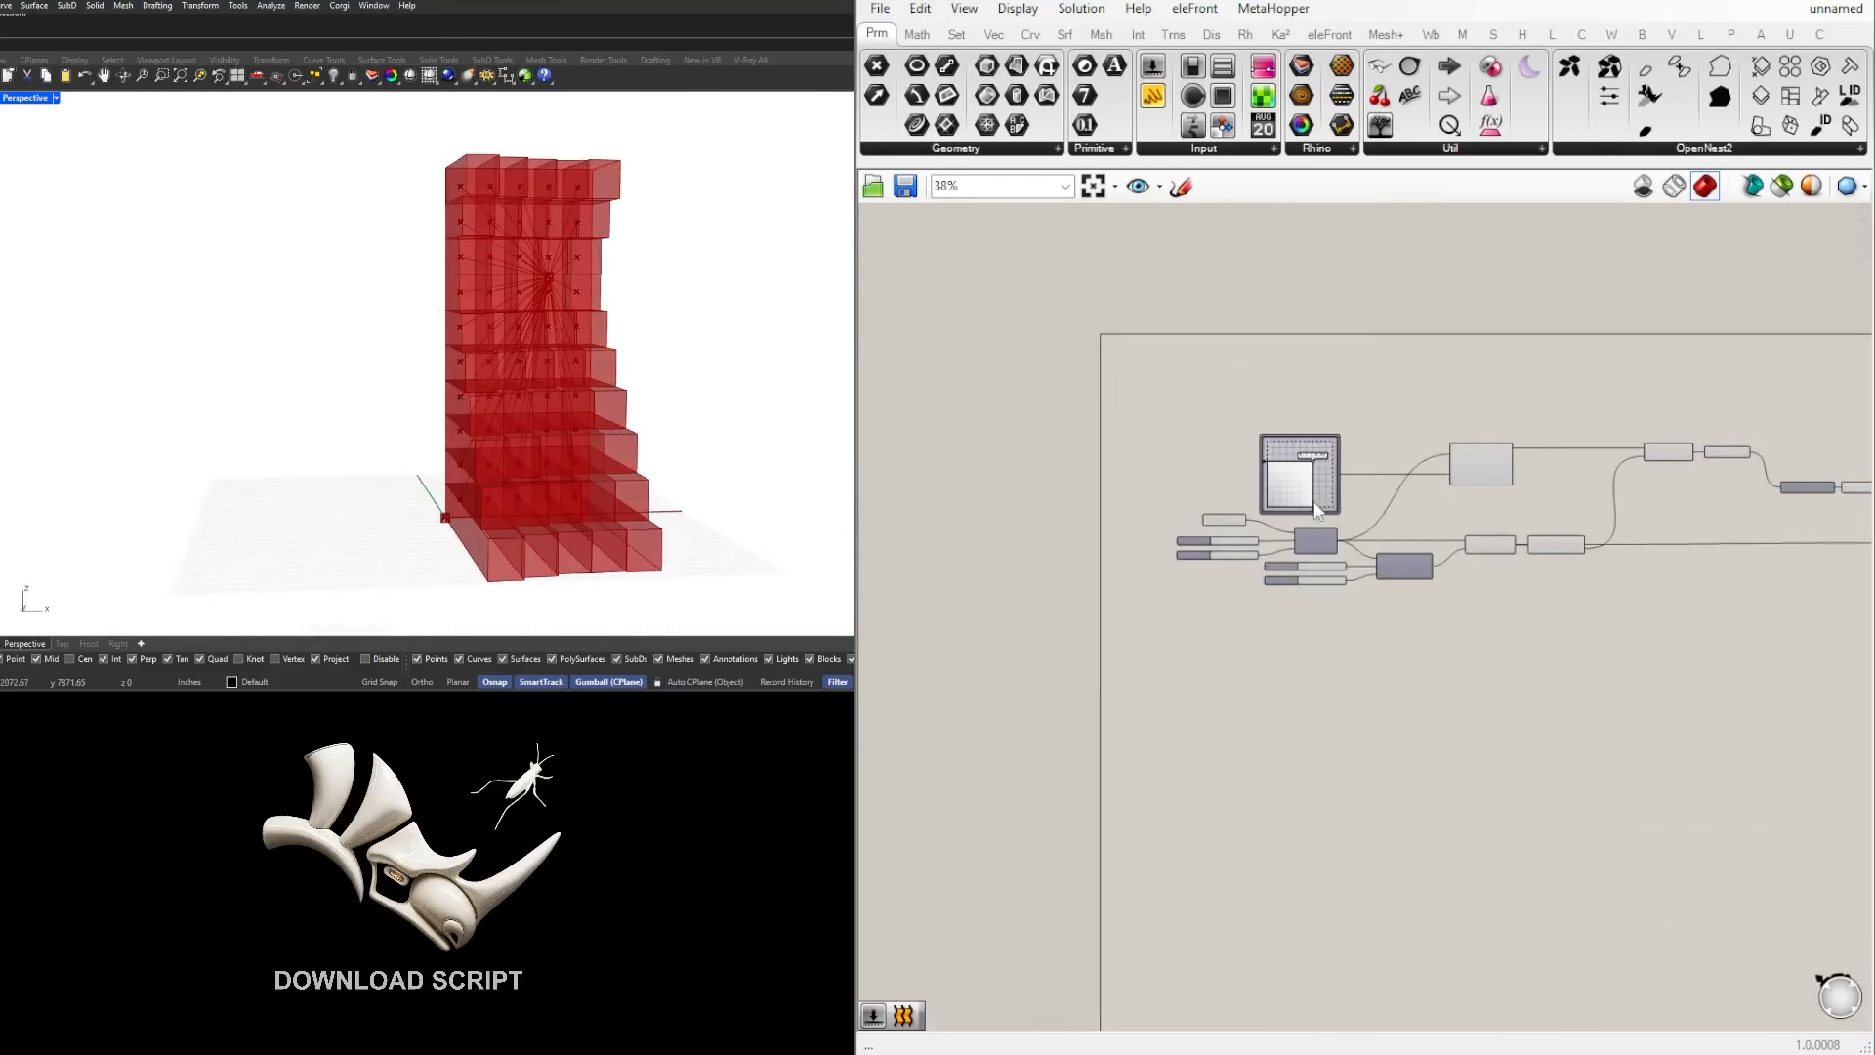
scroll(1319, 486, up, 6)
drag(1312, 437, 1256, 477)
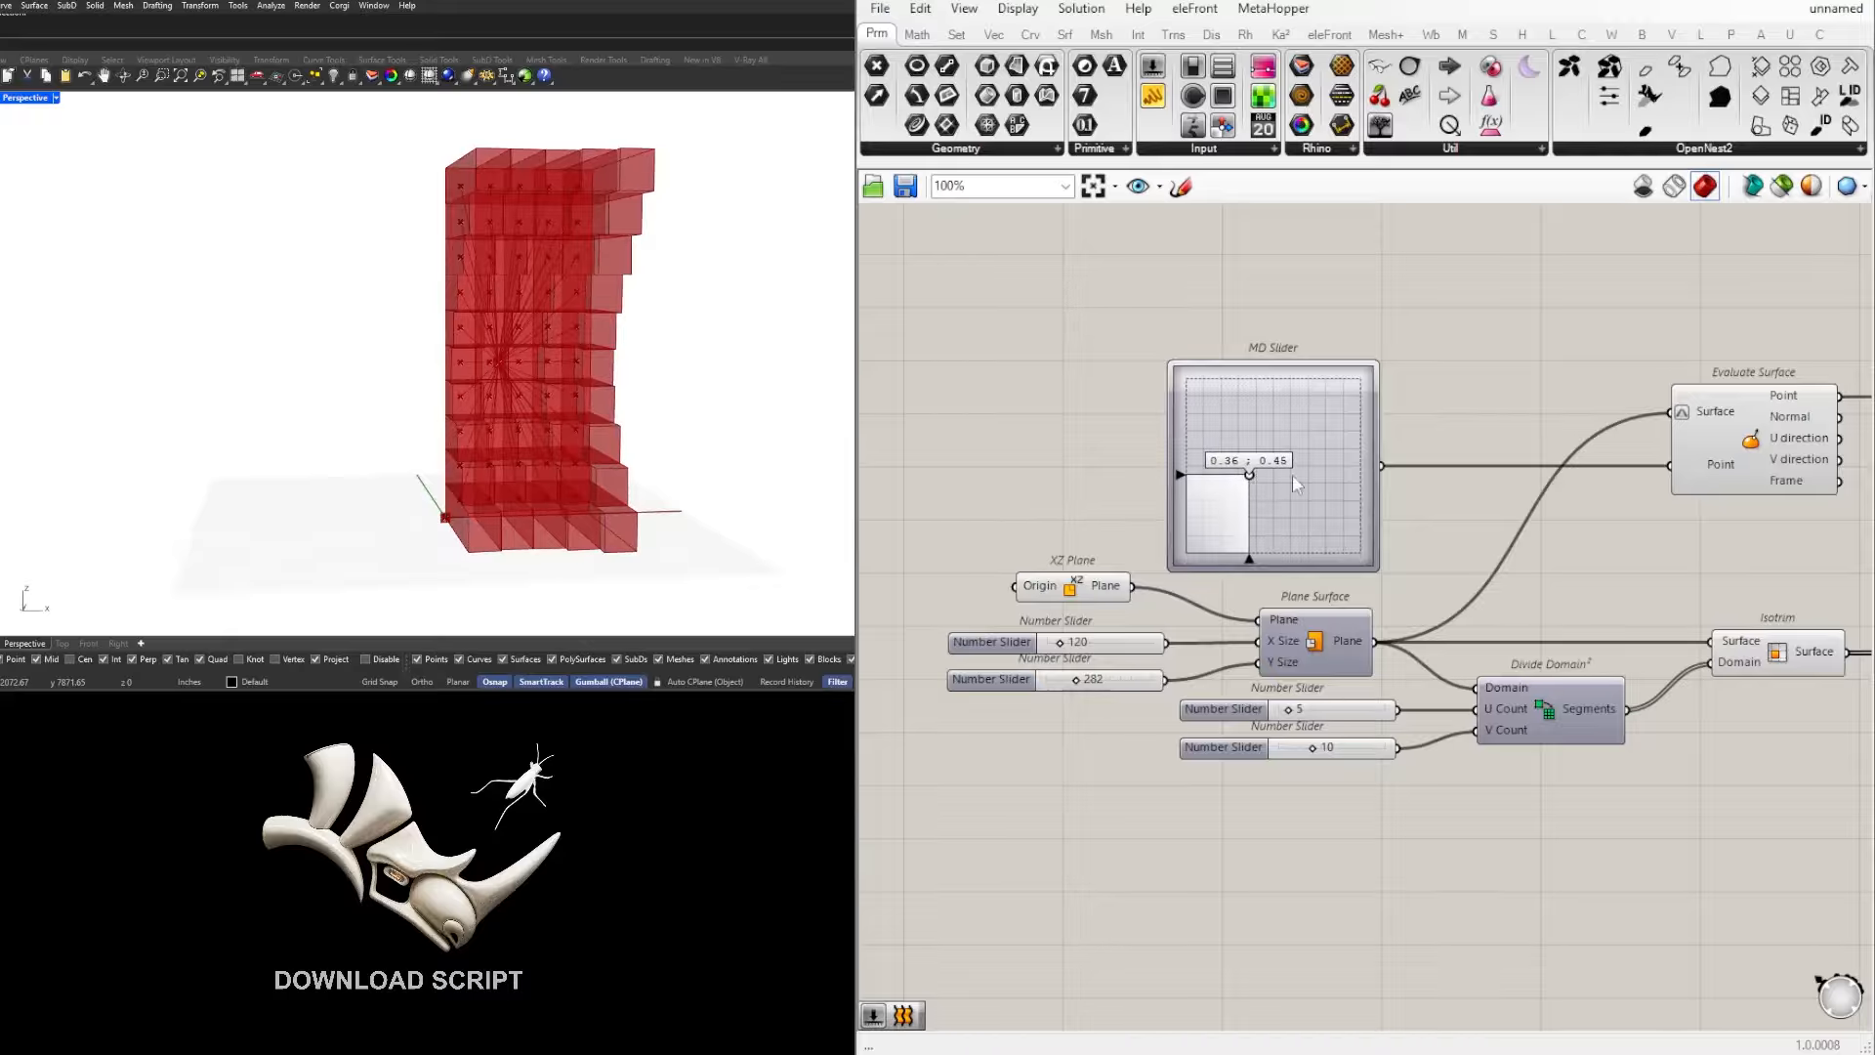
Step: Examine up close the lines running from the control point to the cell centroids within the extruded model
scroll(511, 390, up, 10)
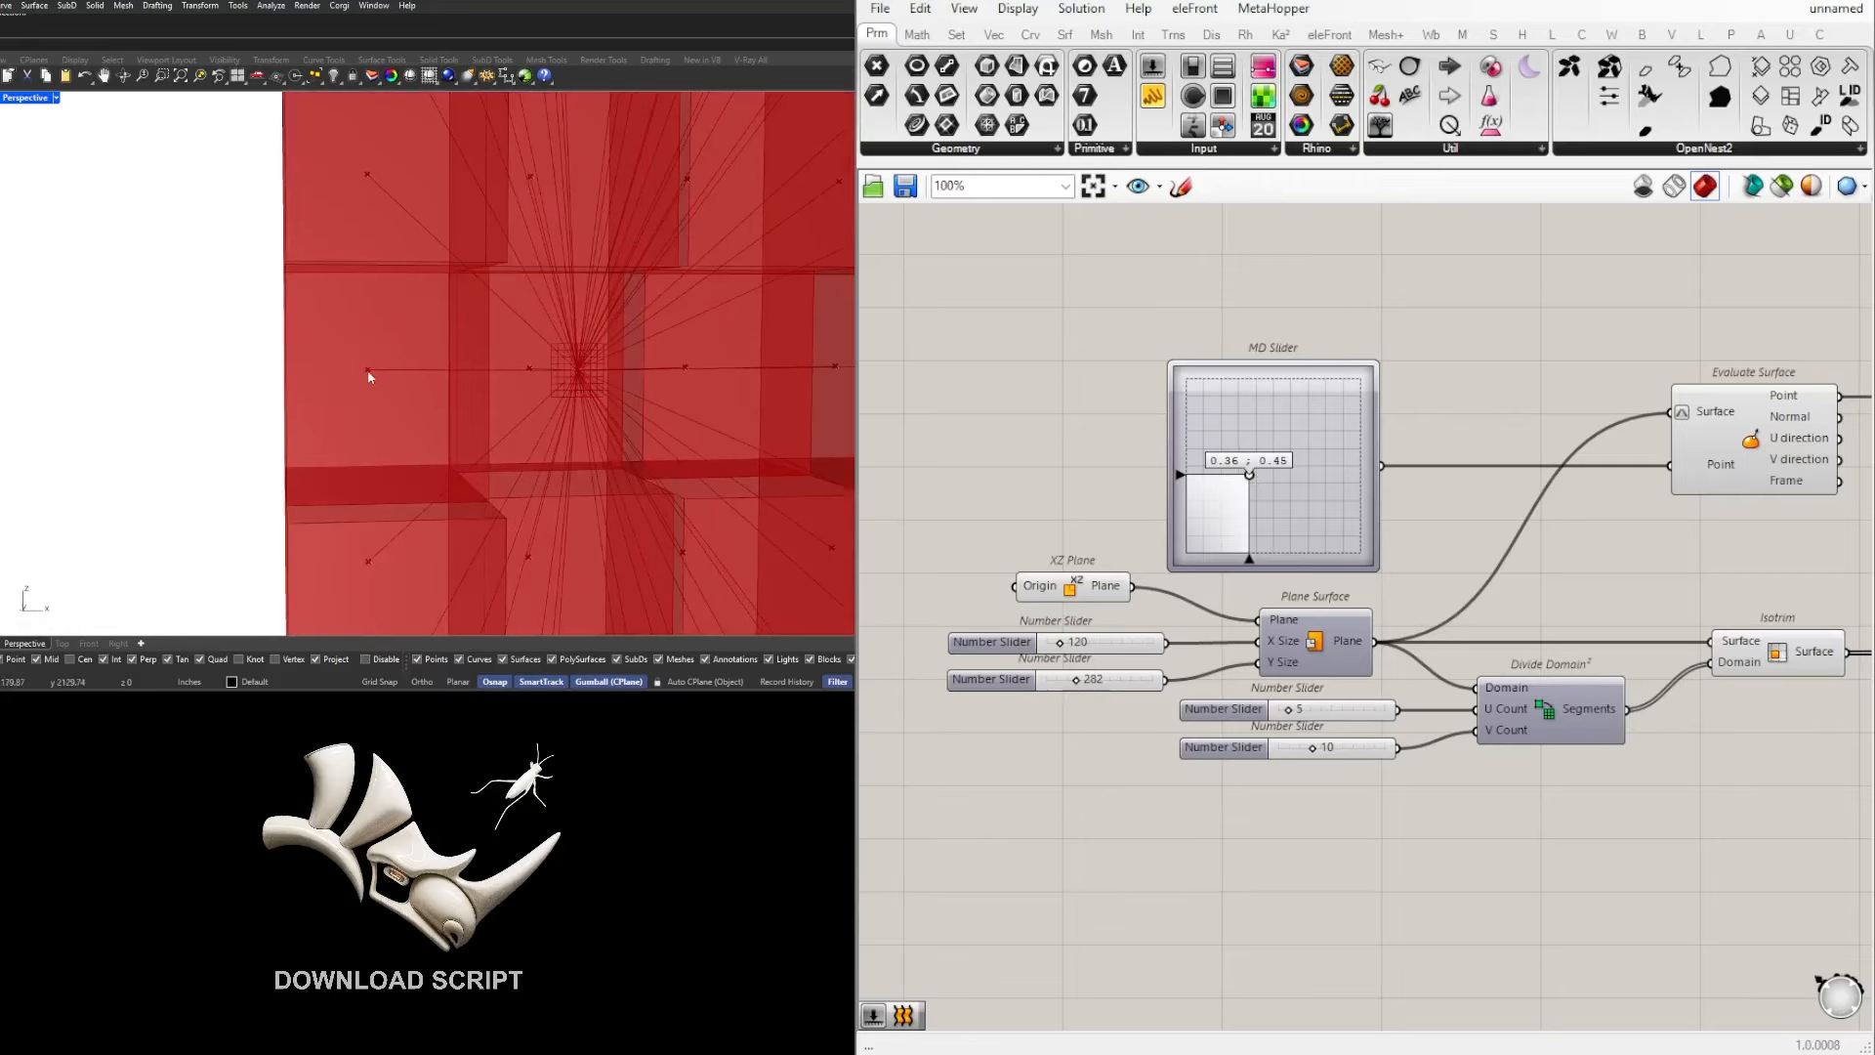
scroll(371, 376, down, 2)
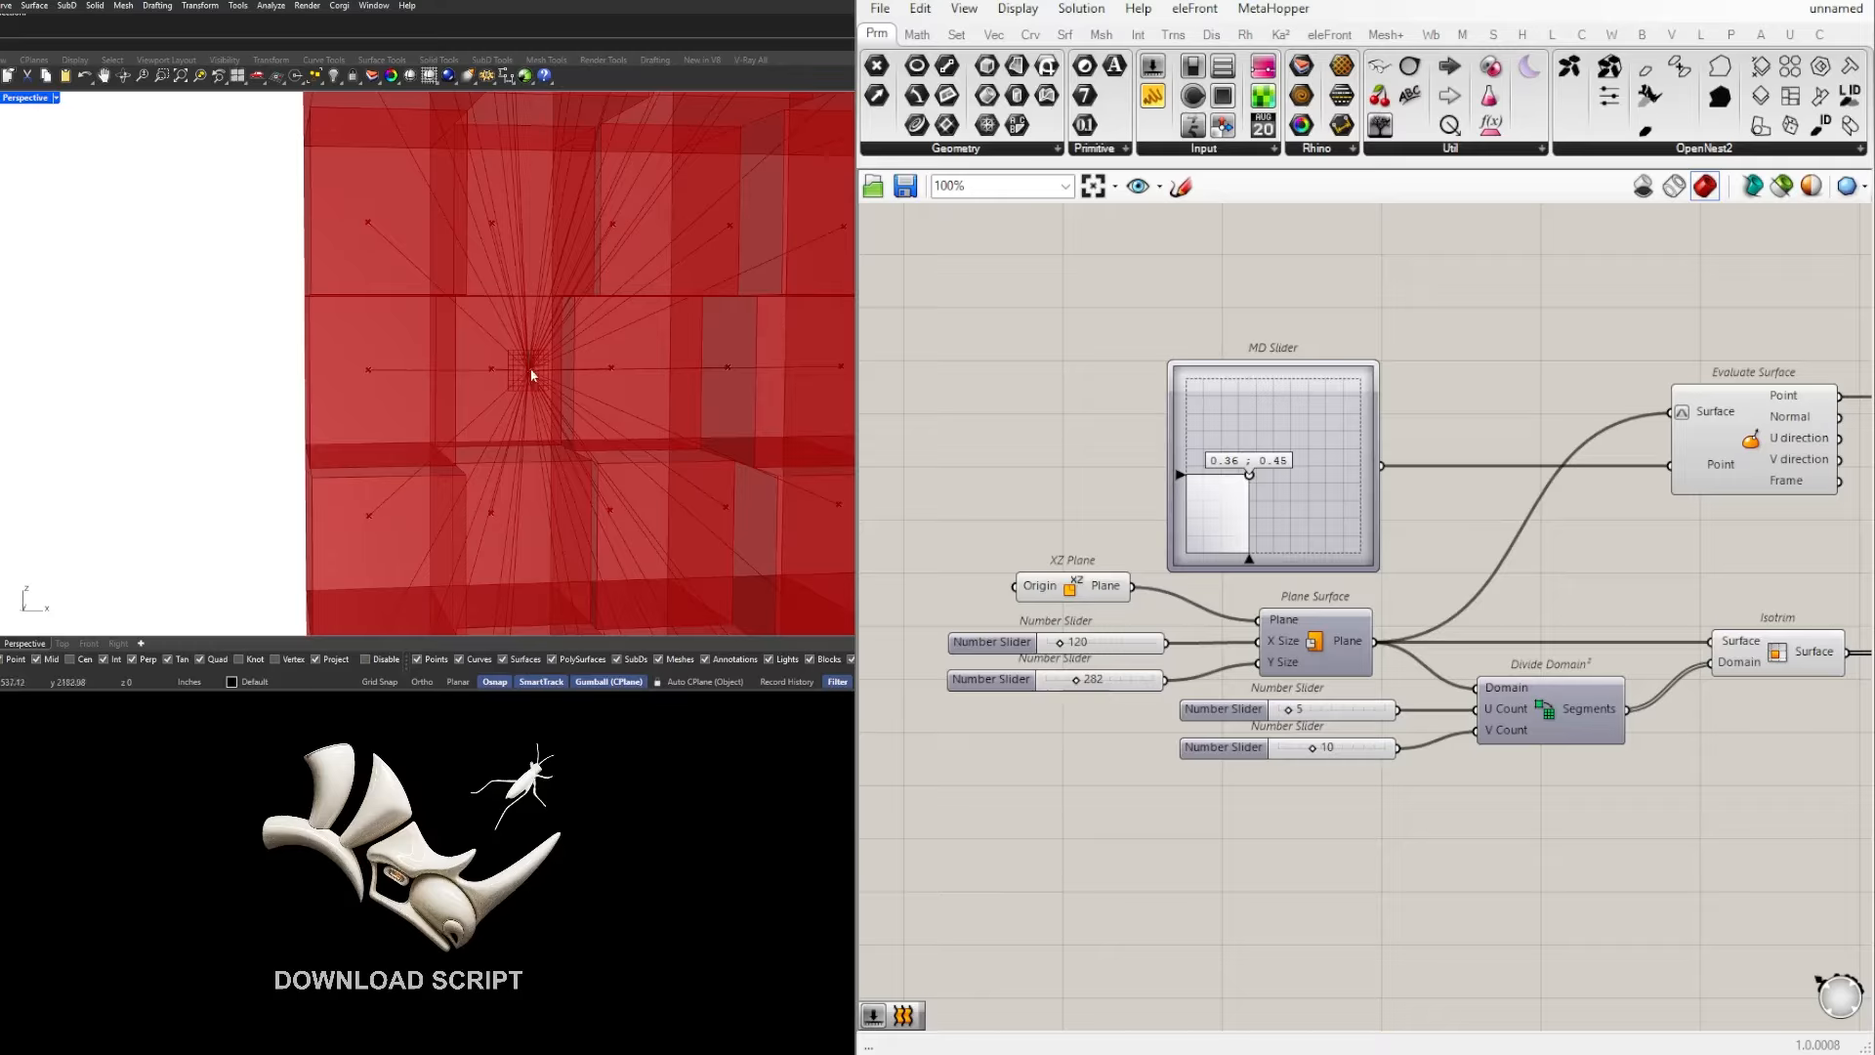
scroll(491, 375, down, 4)
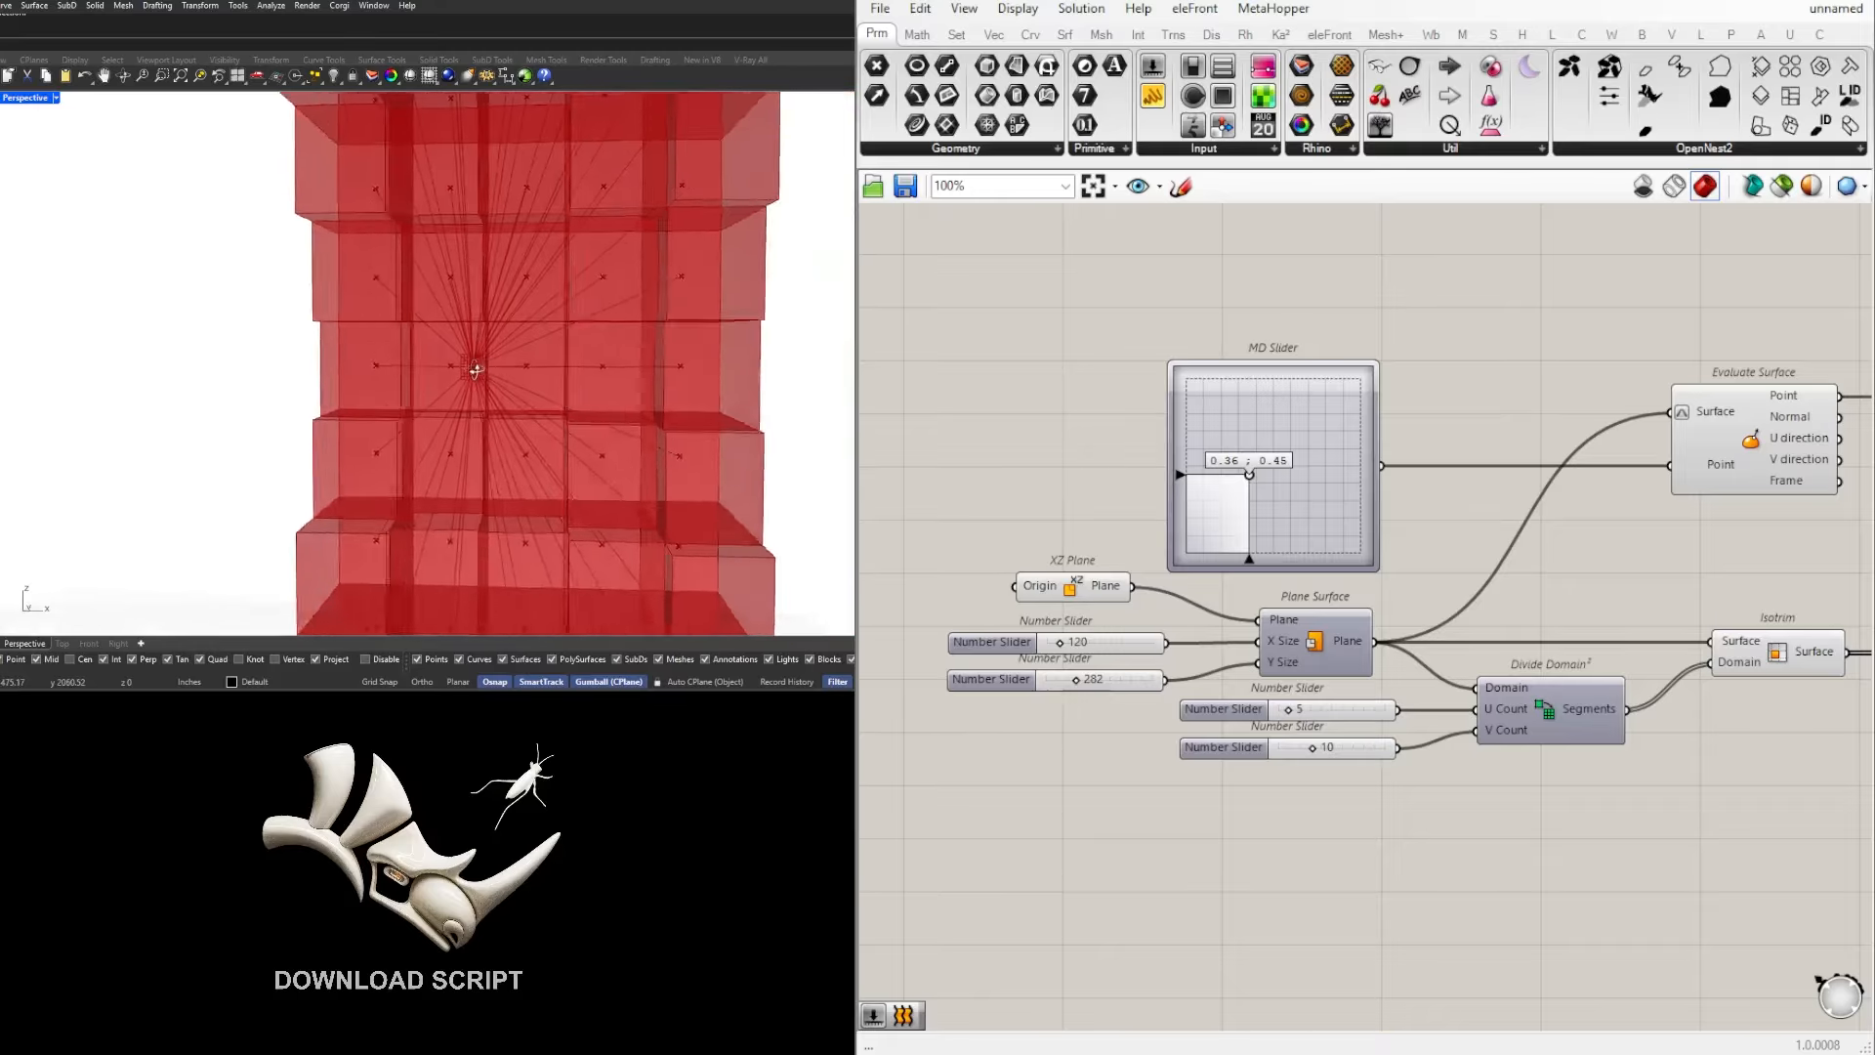
mouse_move(484, 372)
right_down()
mouse_move(309, 349)
mouse_move(509, 368)
right_up()
scroll(306, 355, up, 2)
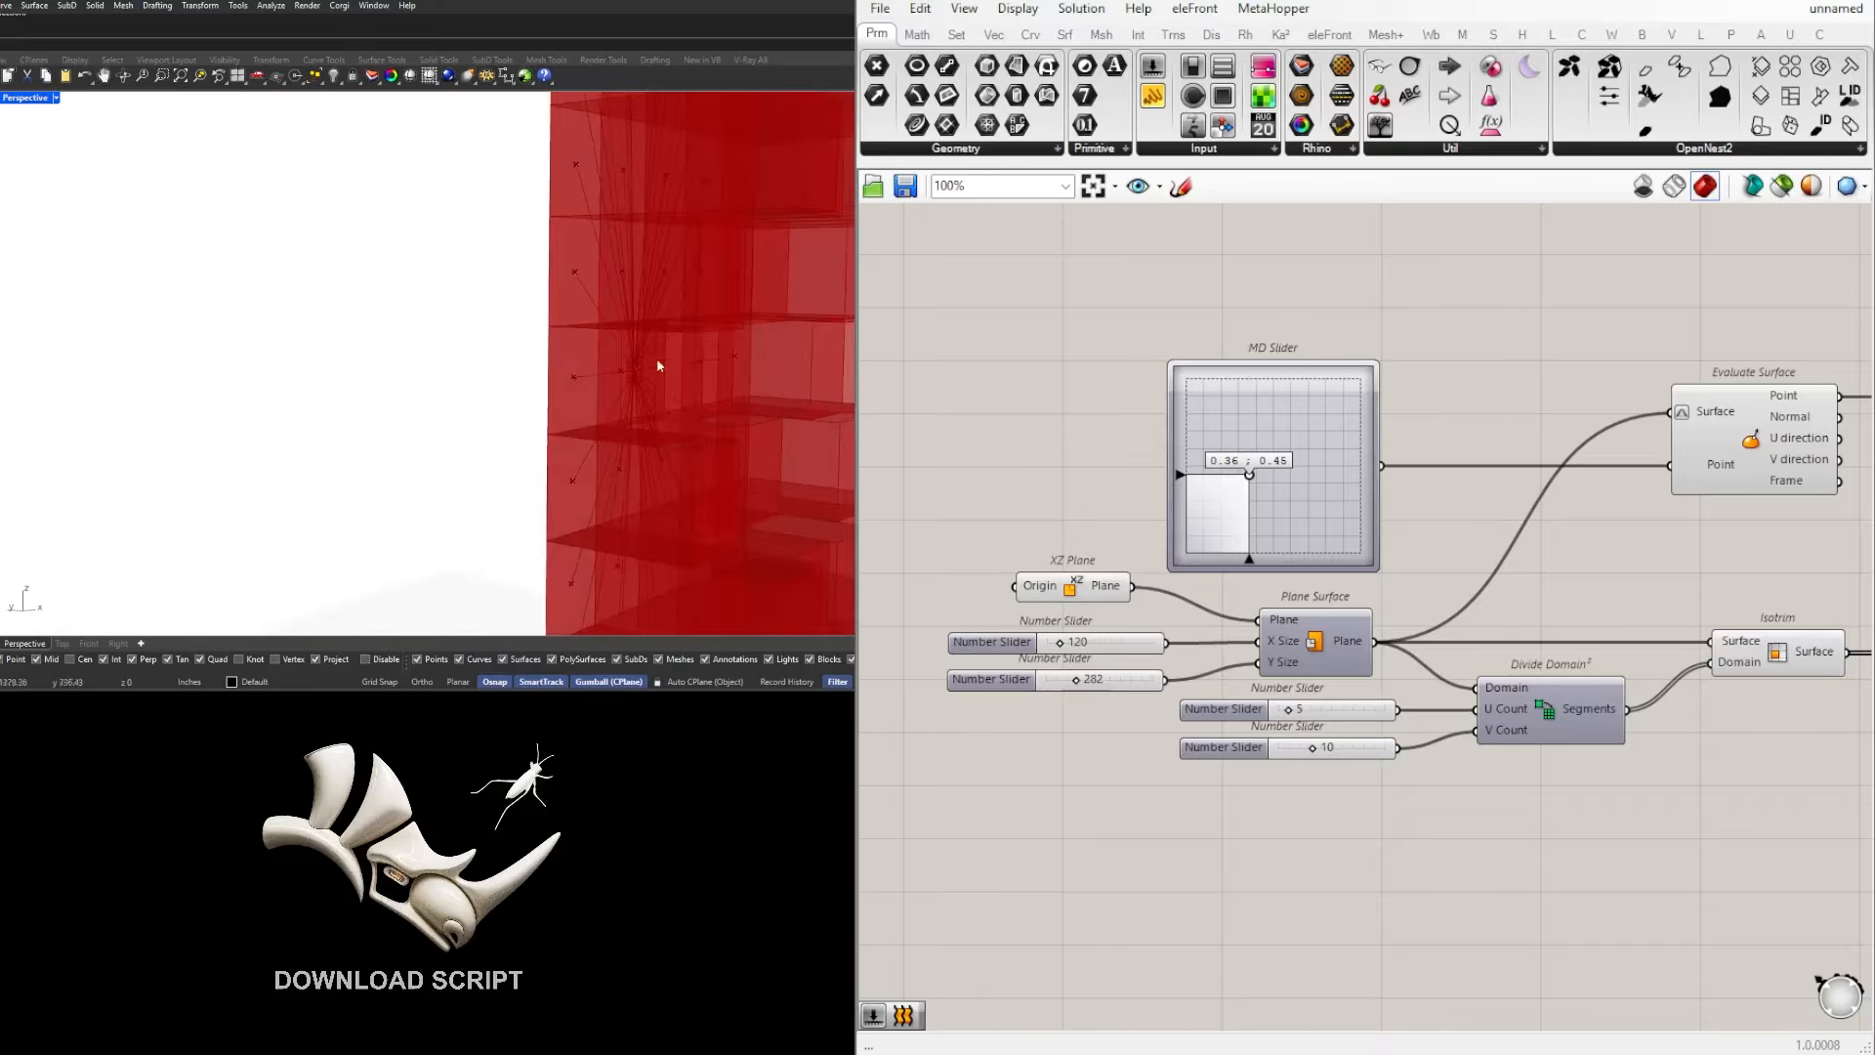
mouse_move(635, 379)
right_down()
mouse_move(530, 384)
mouse_move(658, 368)
mouse_move(628, 394)
right_up()
scroll(584, 379, down, 3)
scroll(596, 376, up, 3)
scroll(603, 383, down, 2)
scroll(575, 402, up, 2)
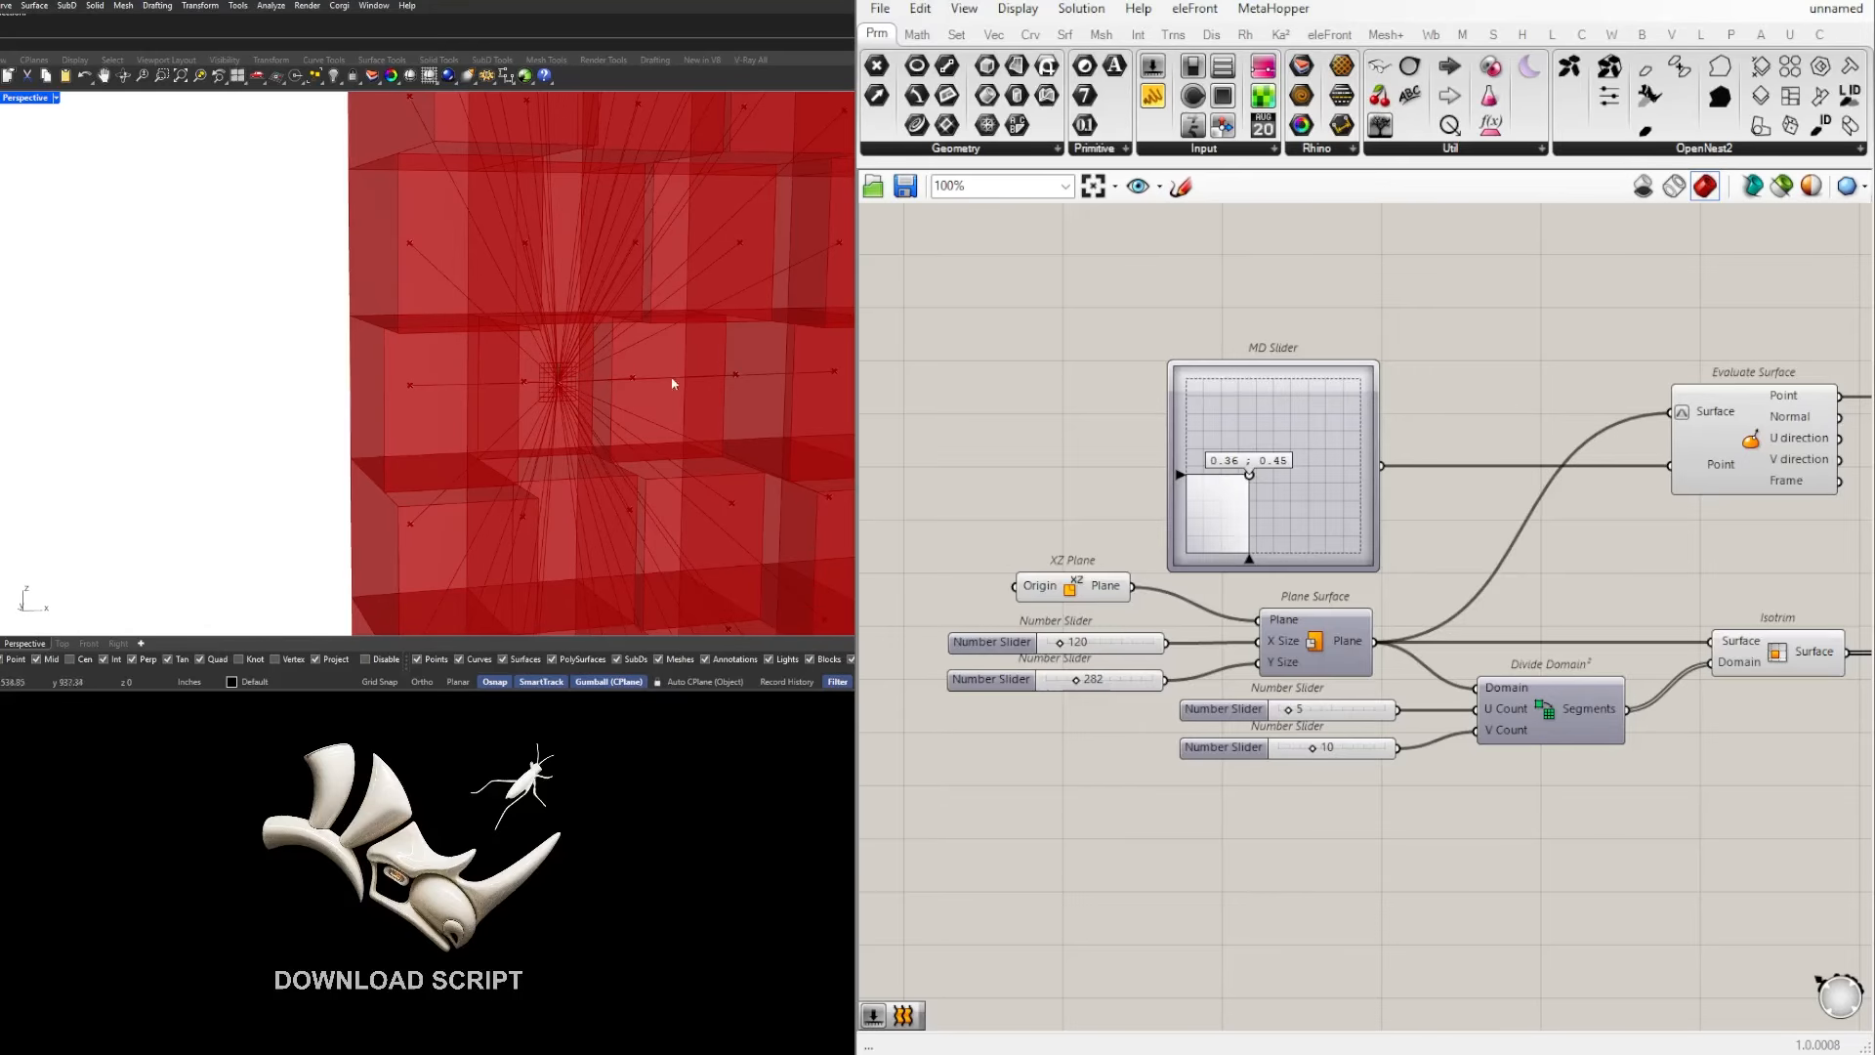
scroll(670, 386, down, 3)
scroll(1603, 572, down, 4)
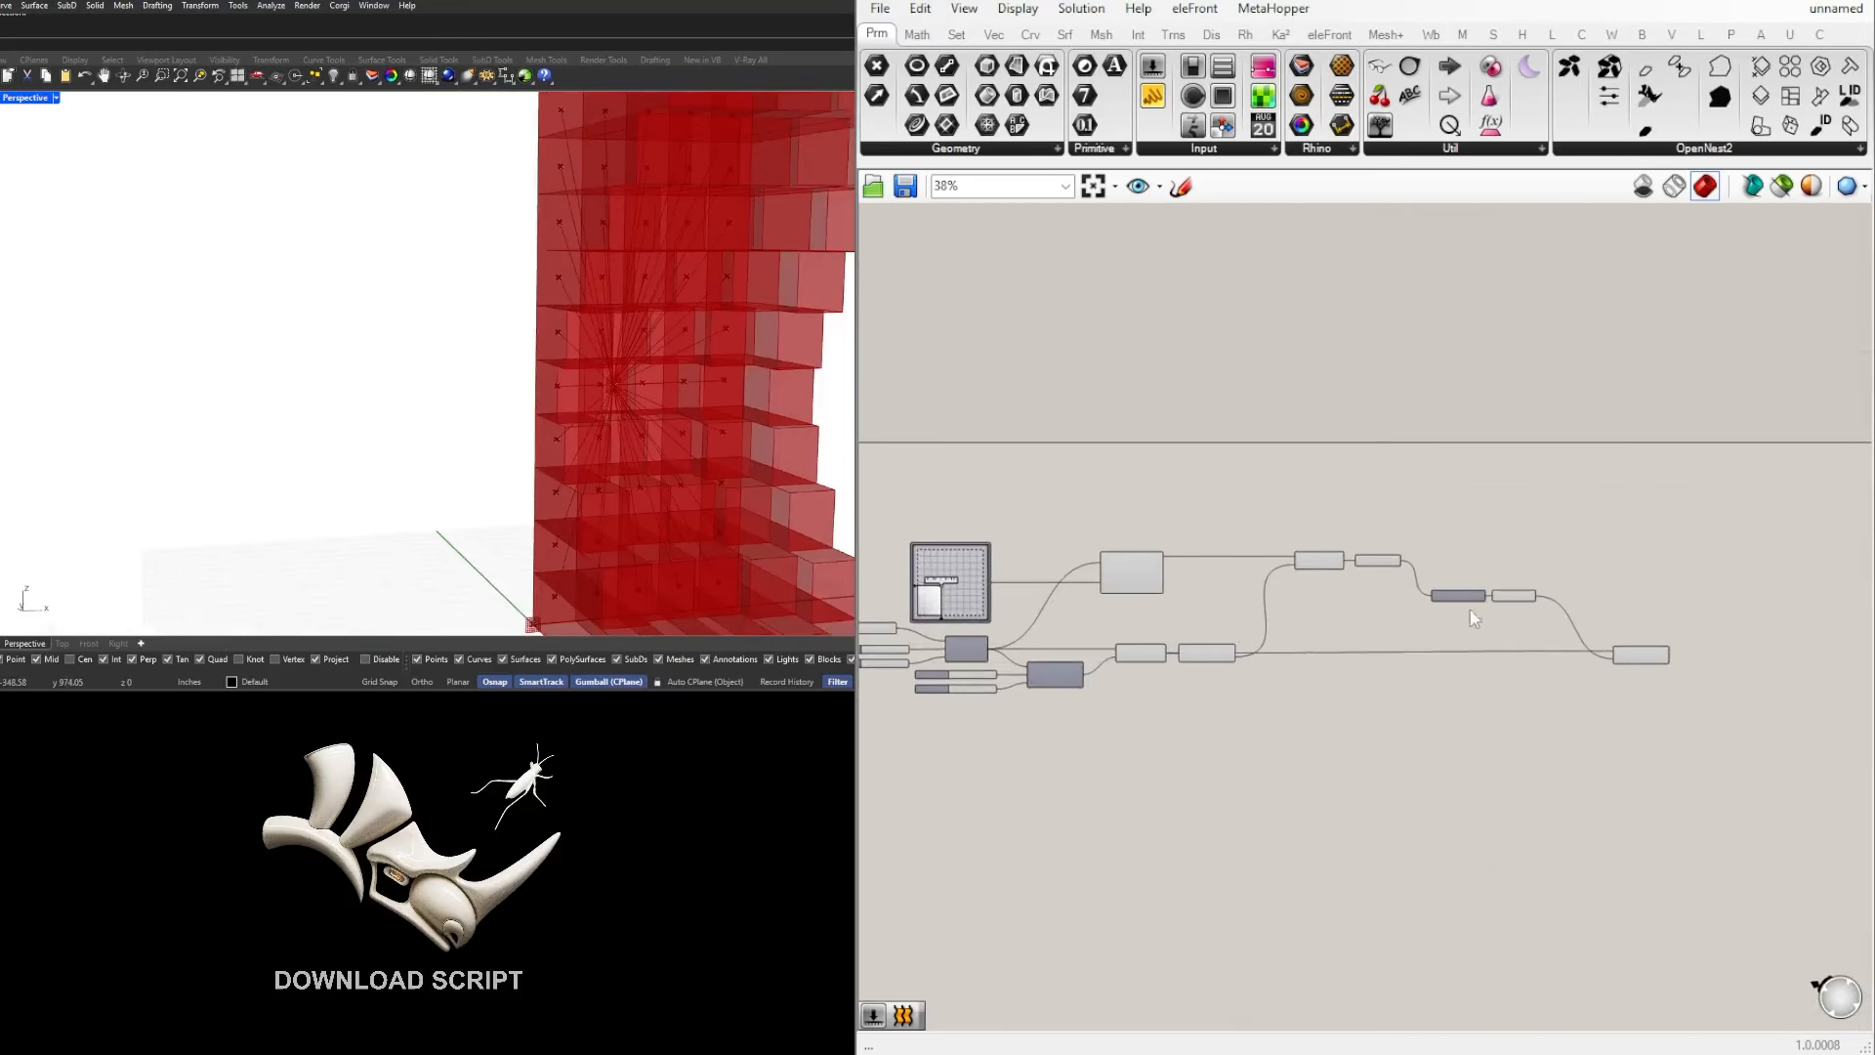
Step: Highlight the Extrude component's result in the viewport and look over the whole definition and model
scroll(1621, 746, up, 3)
click(1669, 712)
scroll(1653, 756, down, 3)
right_drag(1339, 781, 1544, 737)
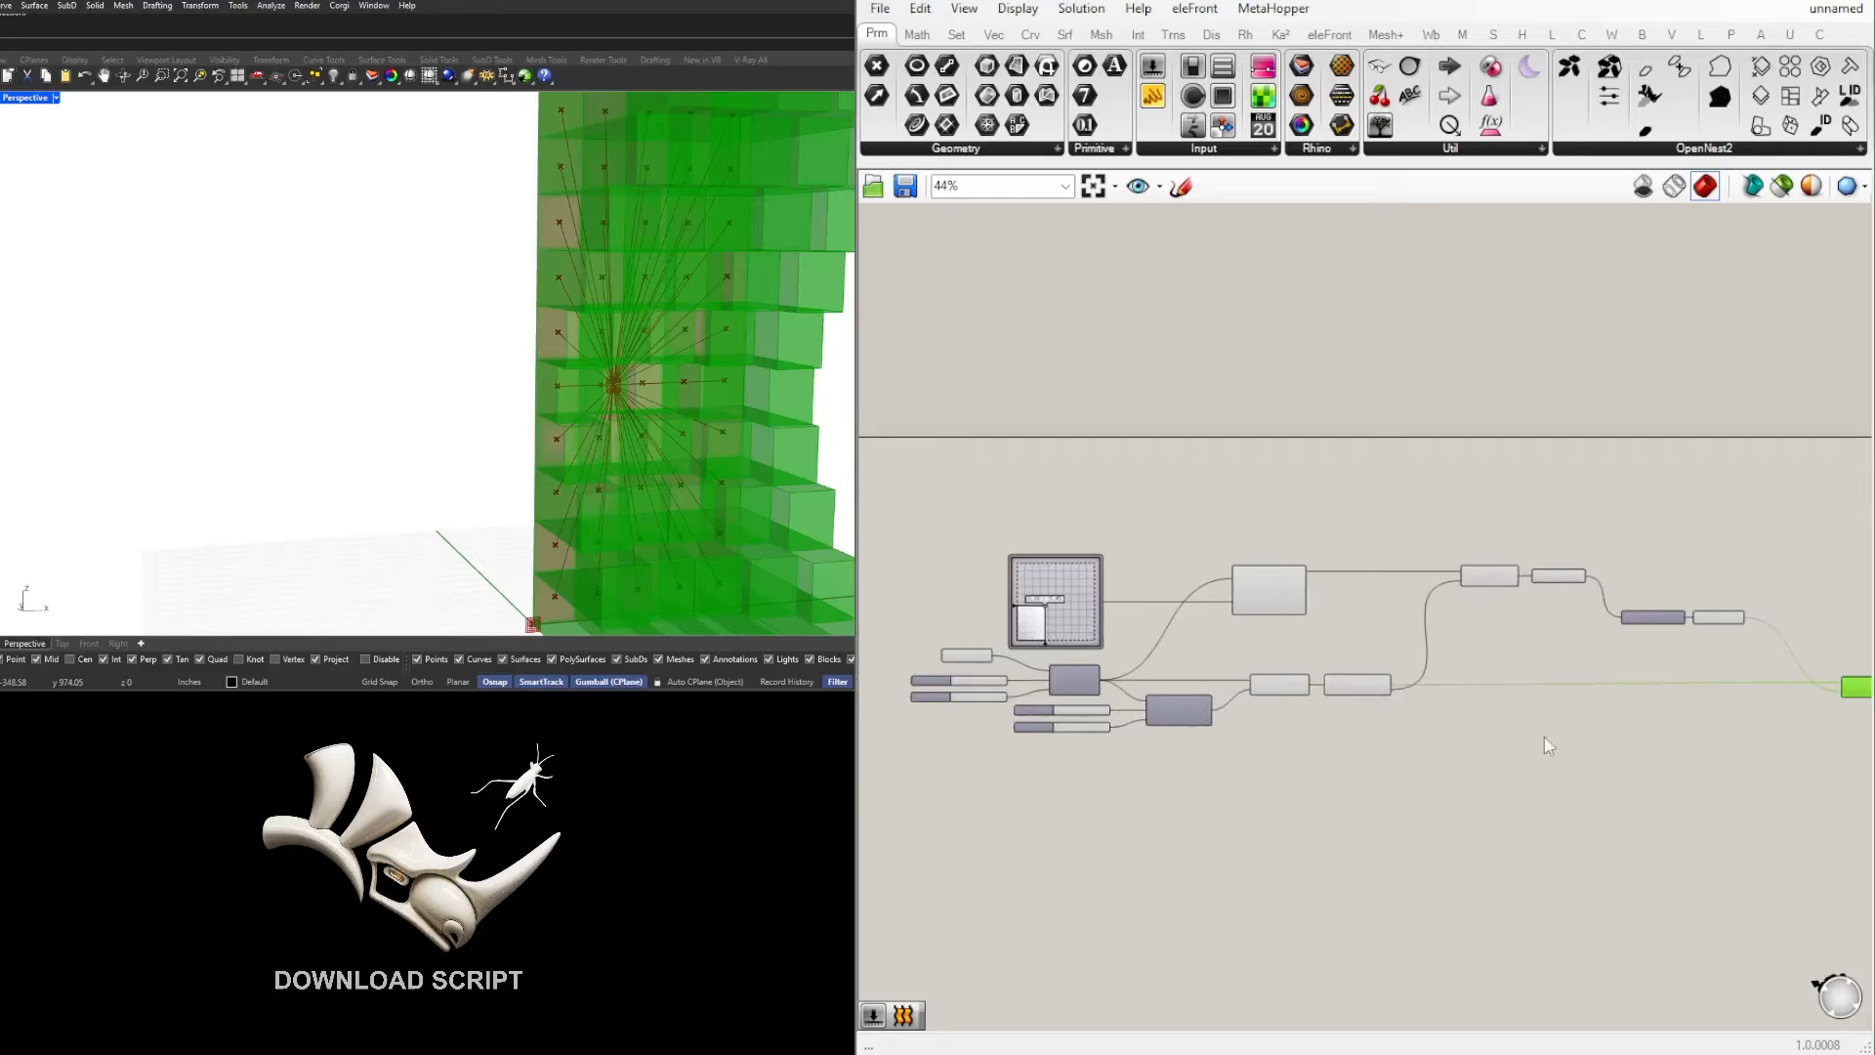
scroll(1260, 682, up, 4)
scroll(1262, 690, down, 3)
scroll(633, 326, down, 3)
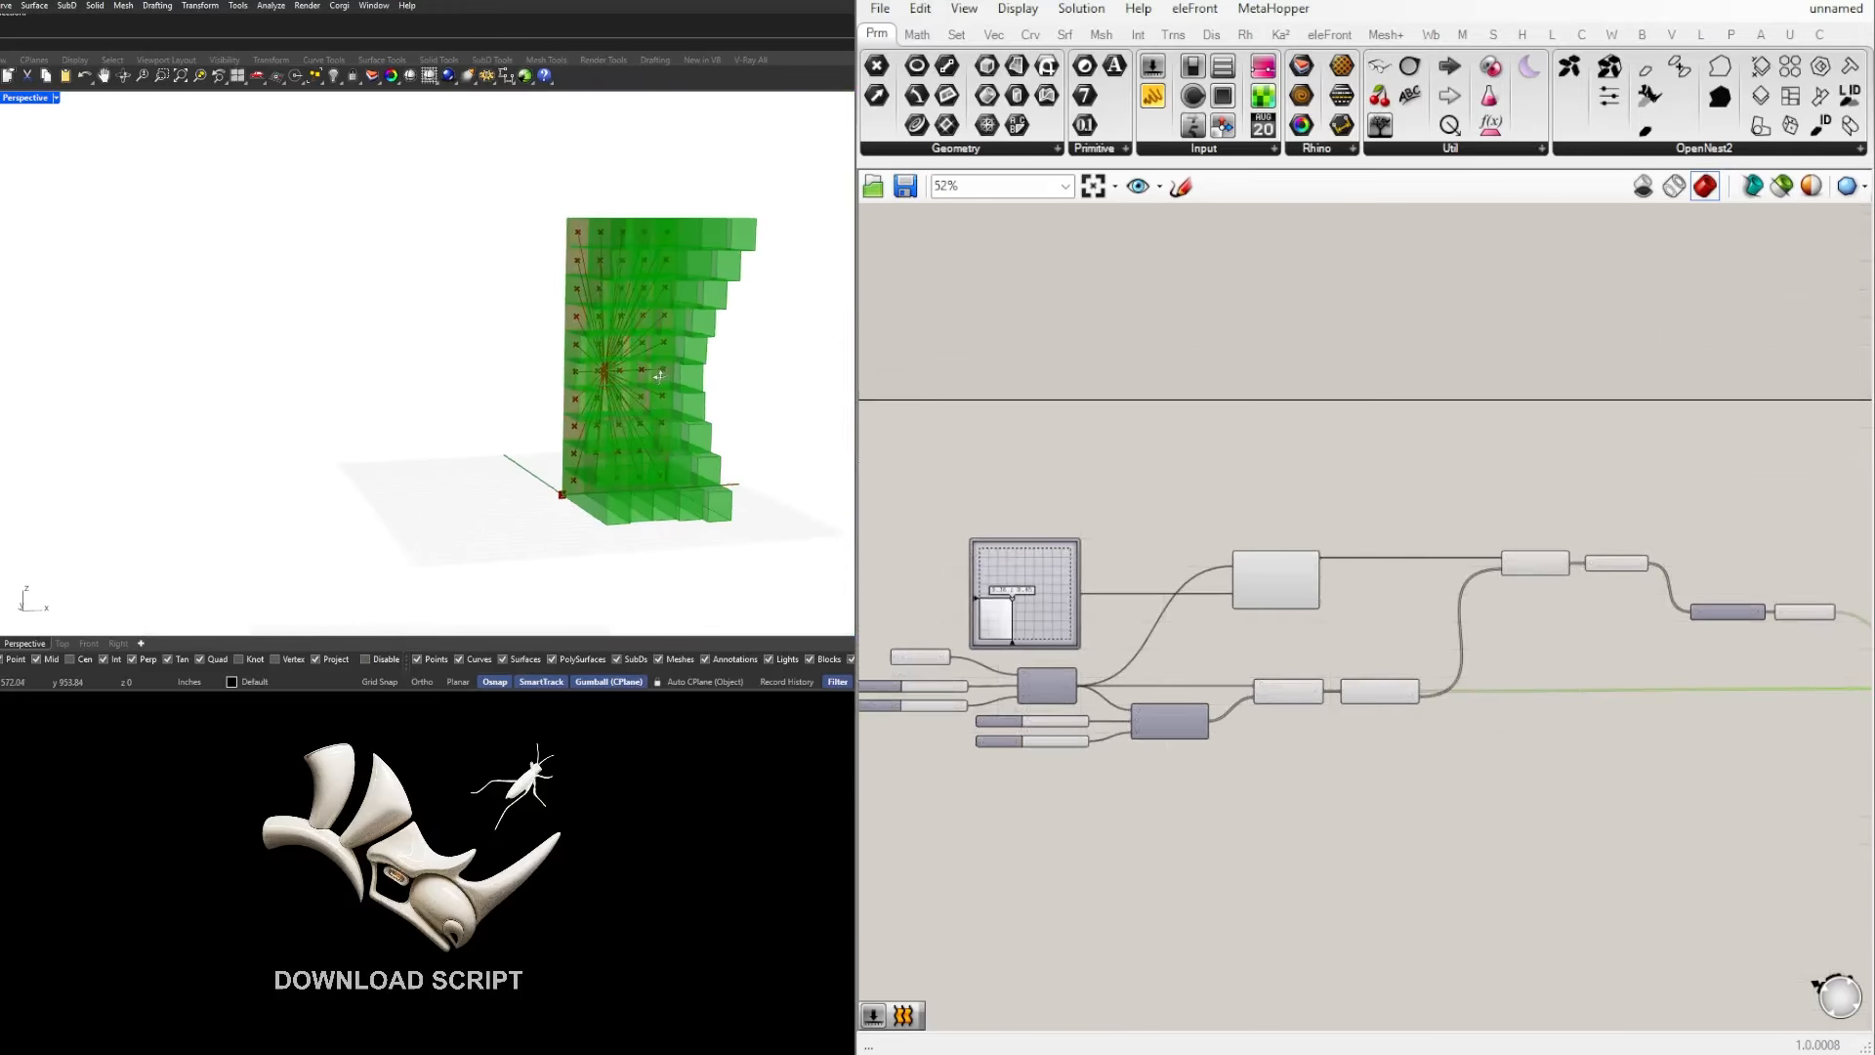
Step: Turn off the preview of the Line and Length components together
scroll(1581, 625, up, 1)
drag(1641, 629, 1514, 490)
middle_click(1604, 444)
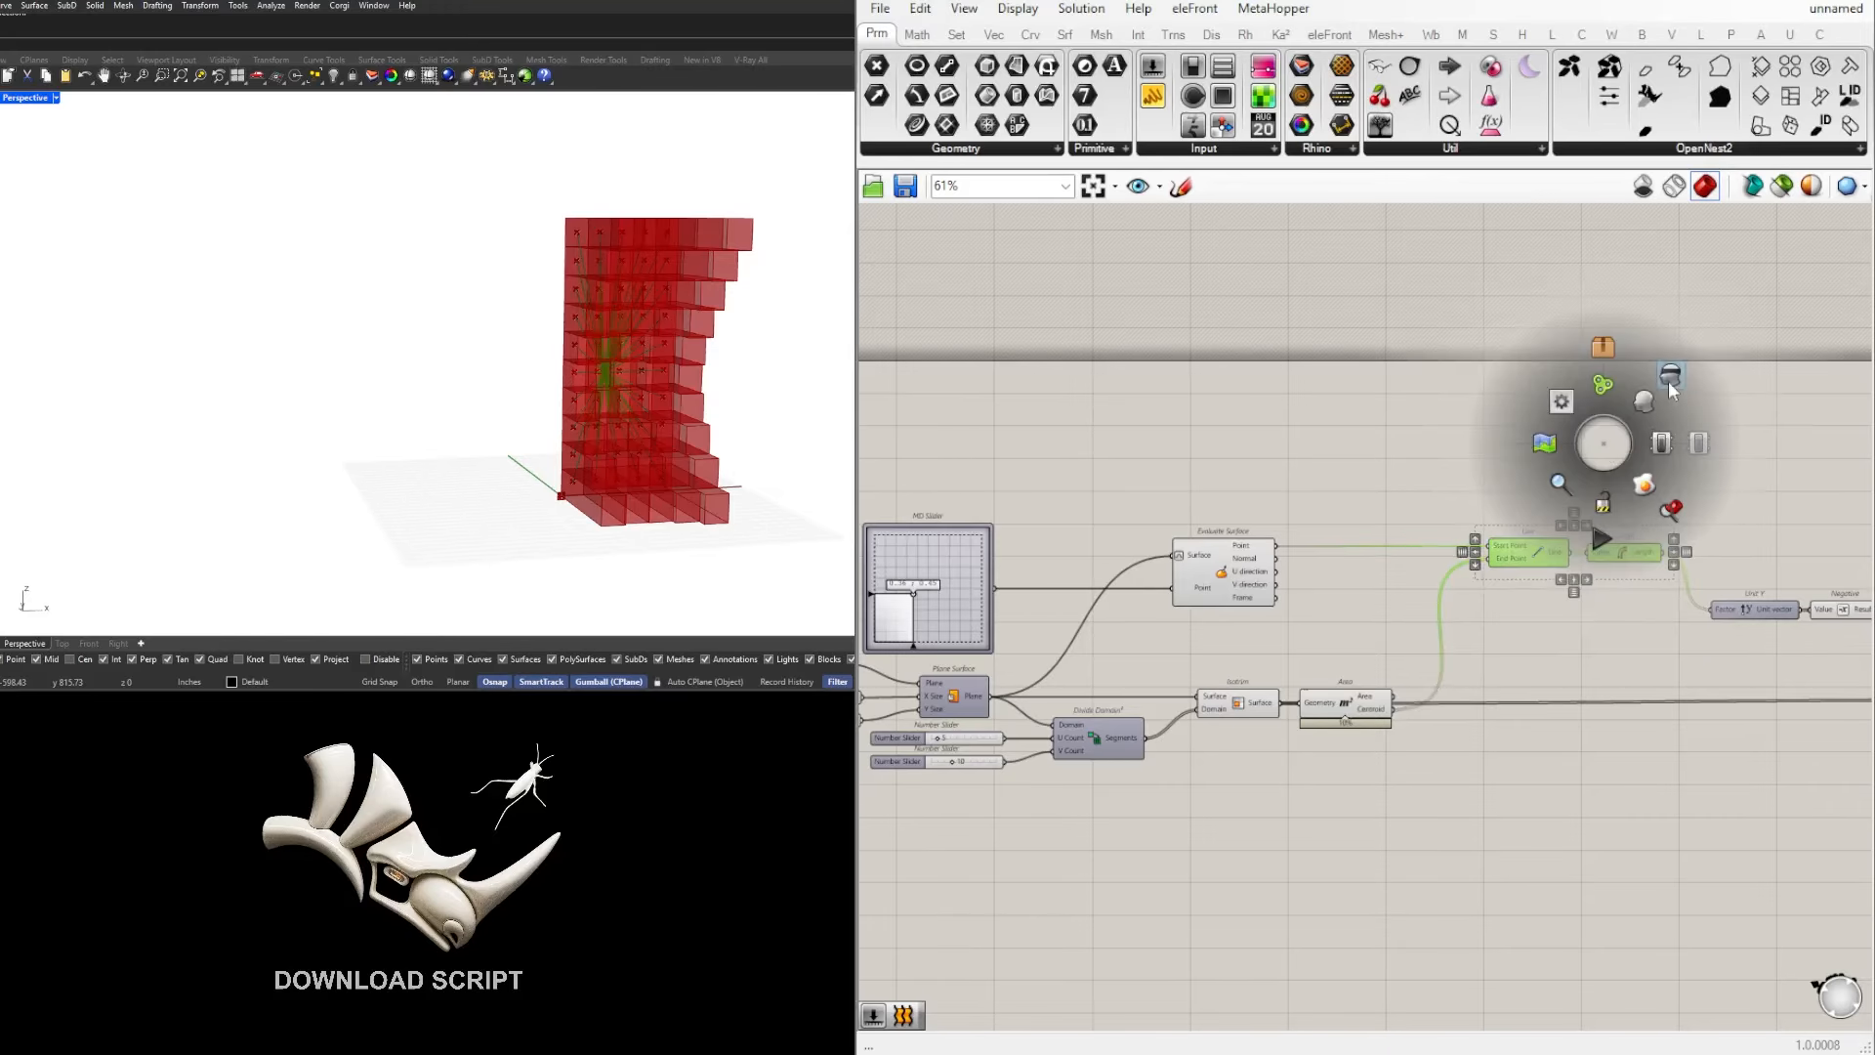
click(1668, 381)
right_drag(1819, 523, 1484, 454)
click(1486, 456)
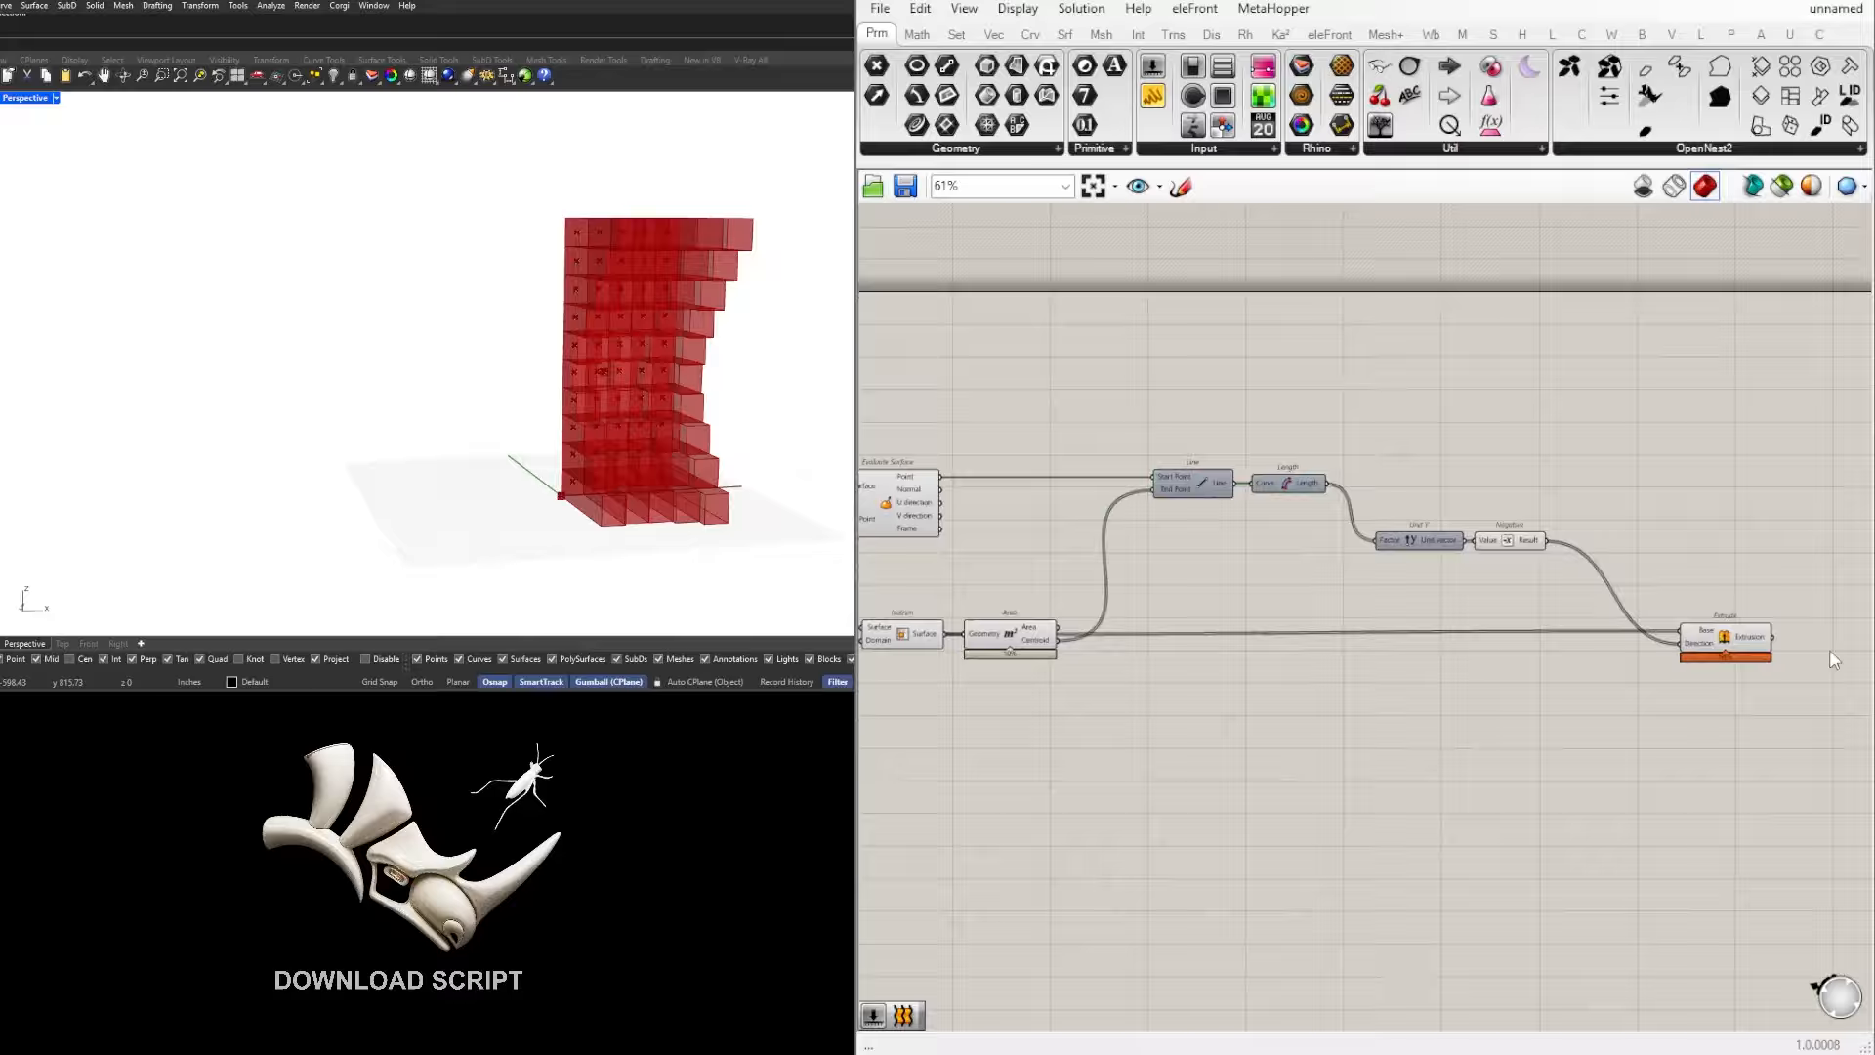
Step: Highlight Evaluate Surface and Area in turn to check which geometry each shows in the viewport
click(1727, 656)
right_drag(1289, 651, 1595, 649)
click(1195, 488)
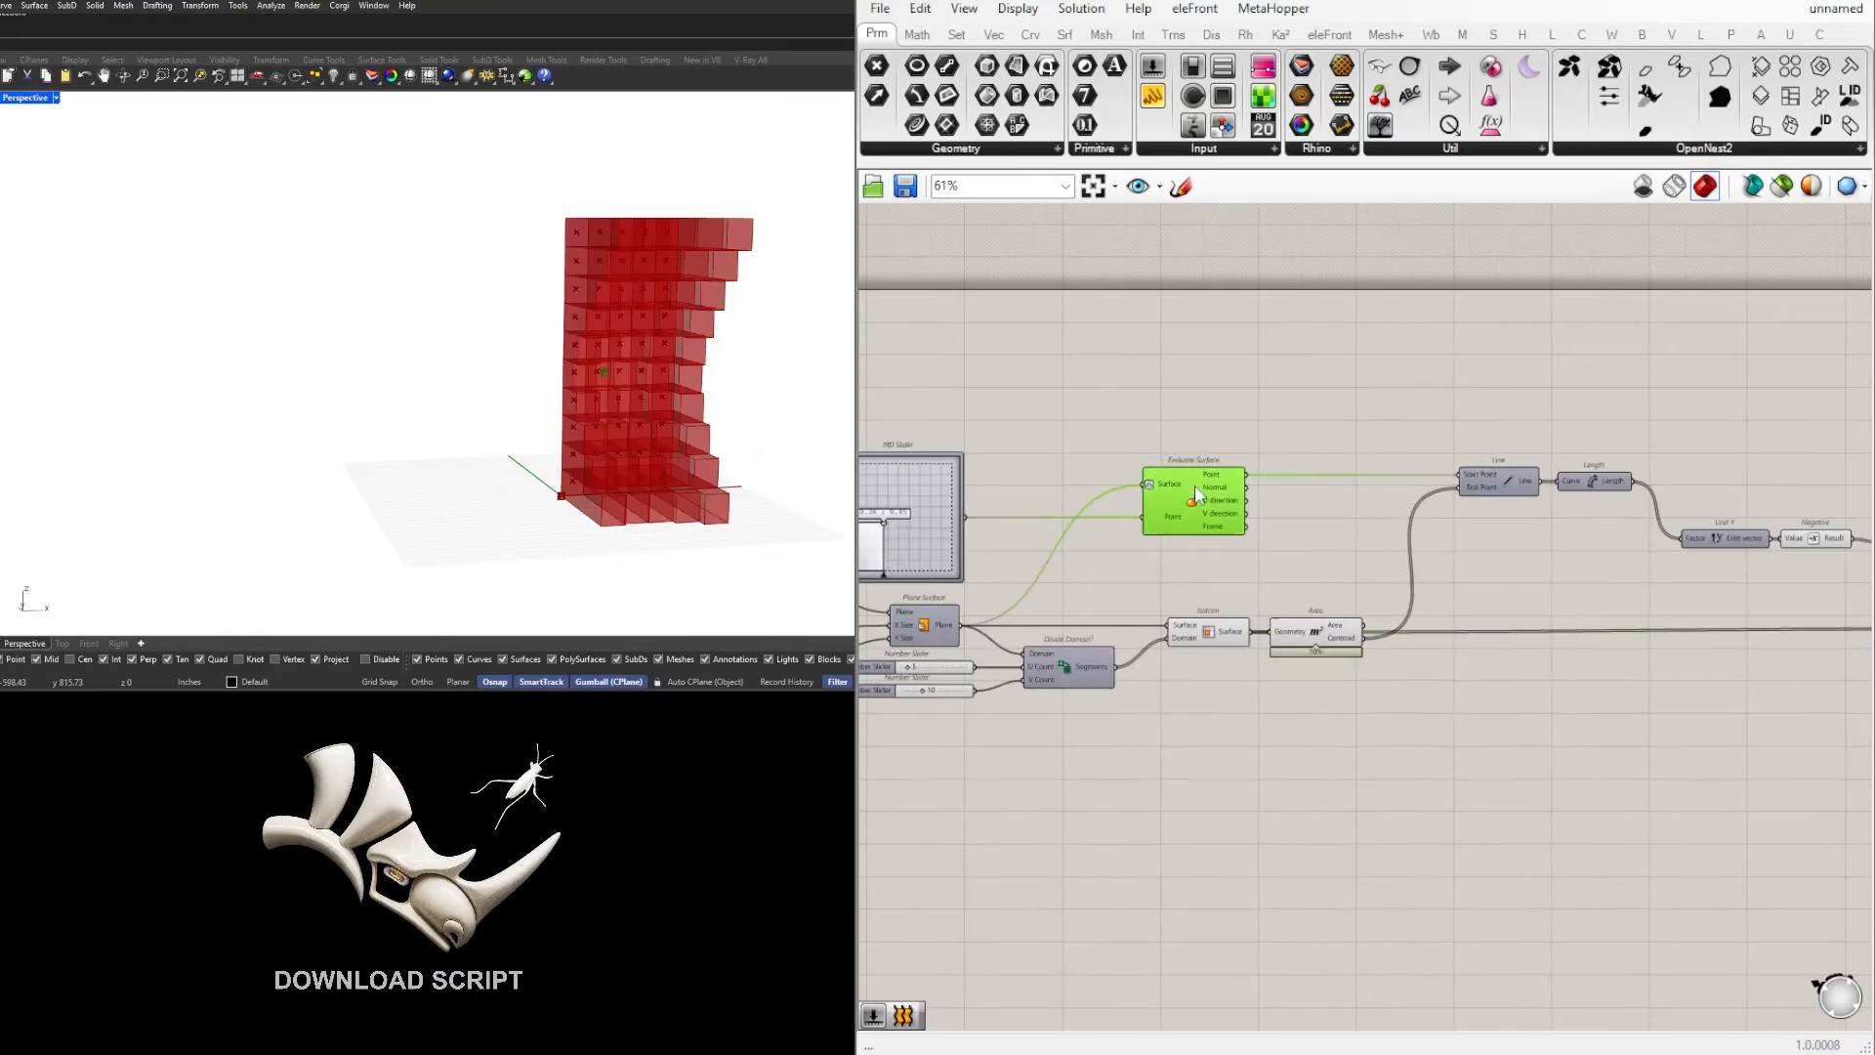
click(1260, 557)
click(1329, 628)
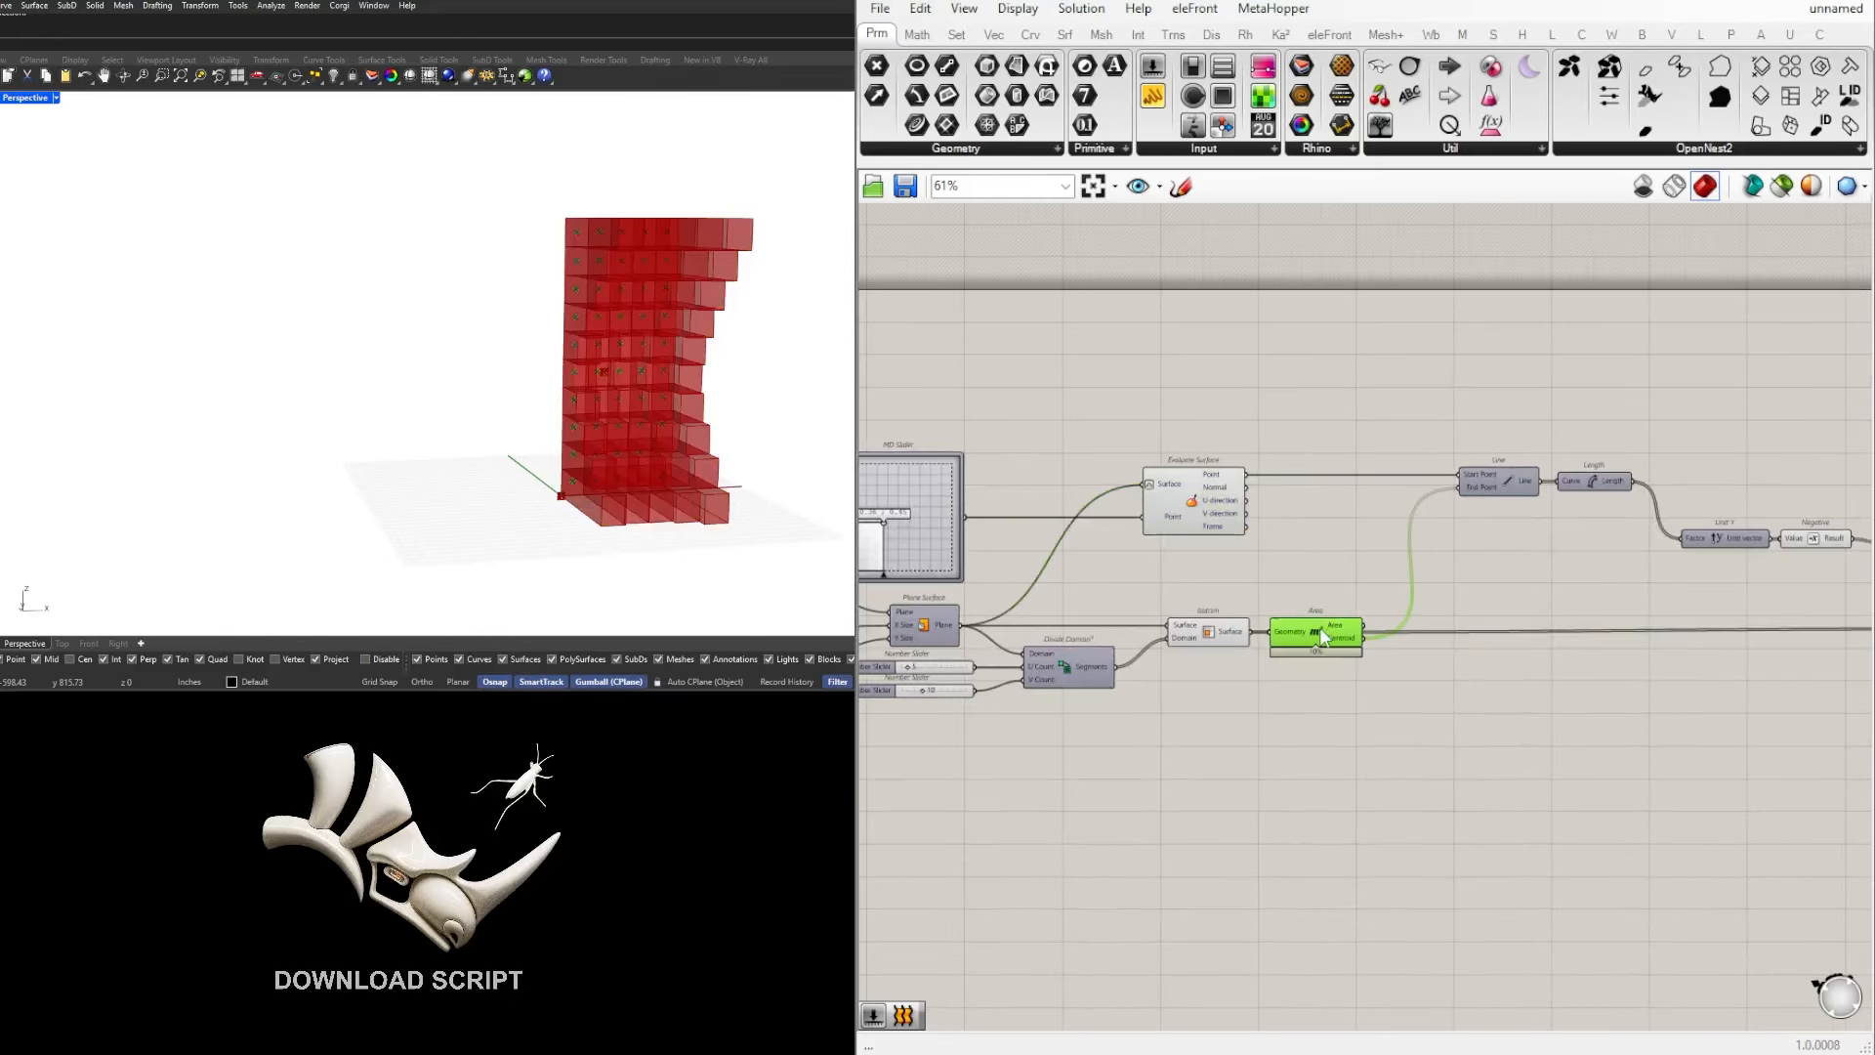
click(1177, 584)
Step: Shift the MD Slider's control point slightly upward
right_drag(1151, 585, 1407, 583)
scroll(1155, 520, up, 4)
mouse_move(1156, 519)
mouse_down()
mouse_move(1181, 511)
mouse_move(1212, 441)
mouse_move(1148, 485)
mouse_move(1160, 501)
mouse_up()
scroll(1321, 476, down, 6)
Step: Add a Custom Preview component after Extrude and connect the Extrusion output to its Geometry input
right_drag(1846, 558, 1050, 577)
scroll(1497, 635, up, 3)
drag(1372, 583, 1462, 589)
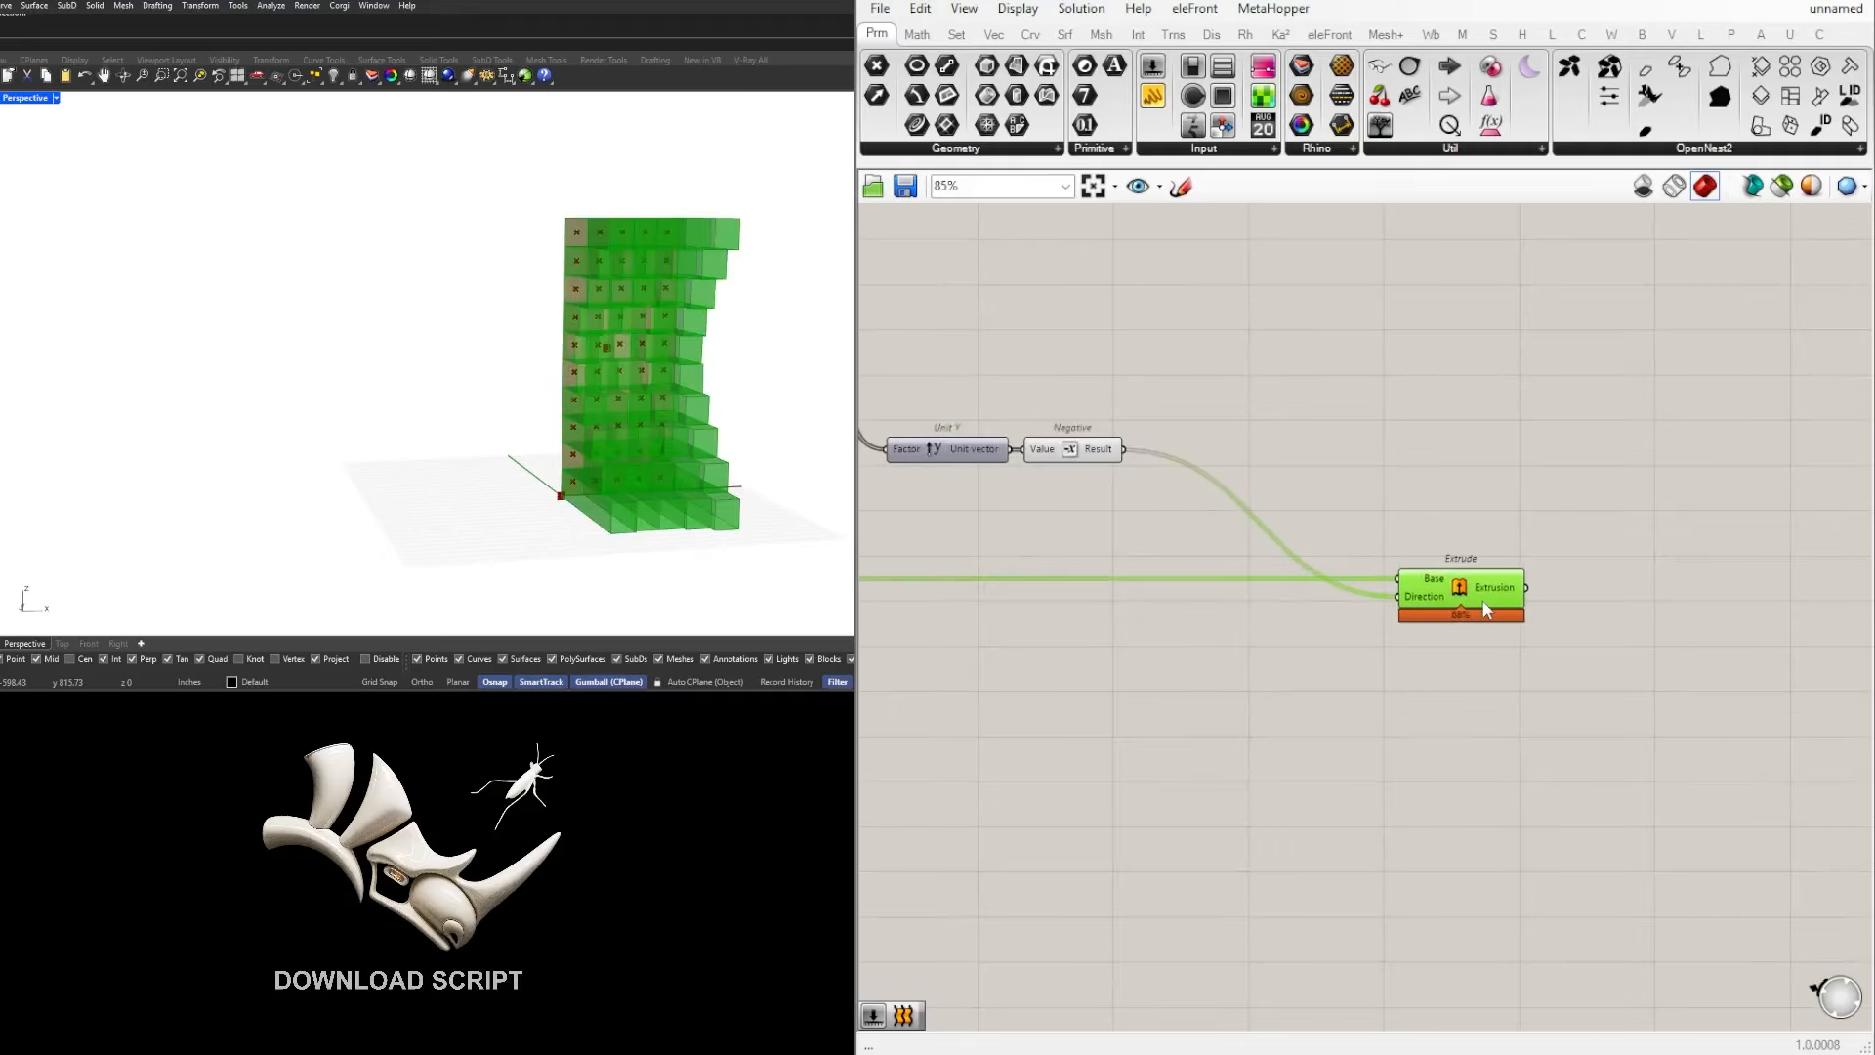
double_click(1649, 626)
text(cust)
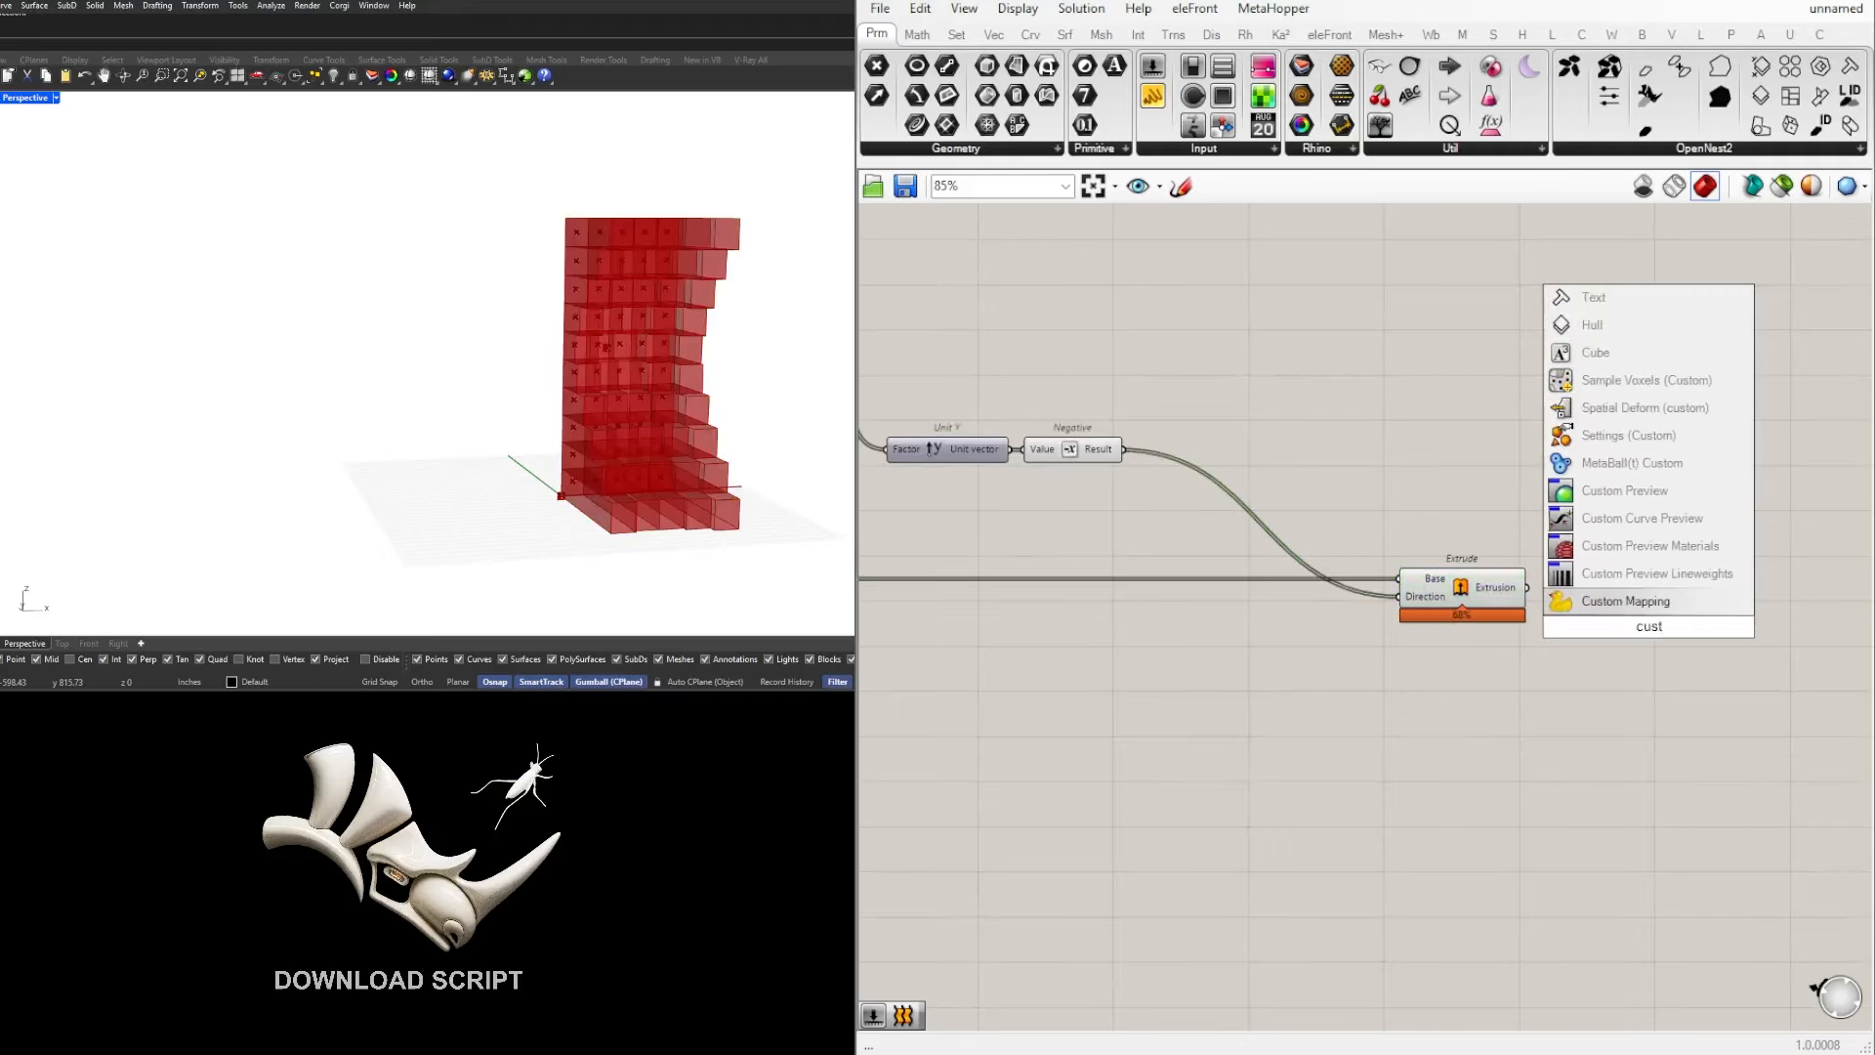
click(1624, 490)
right_drag(1586, 652, 1422, 653)
drag(1365, 589, 1551, 646)
click(1465, 684)
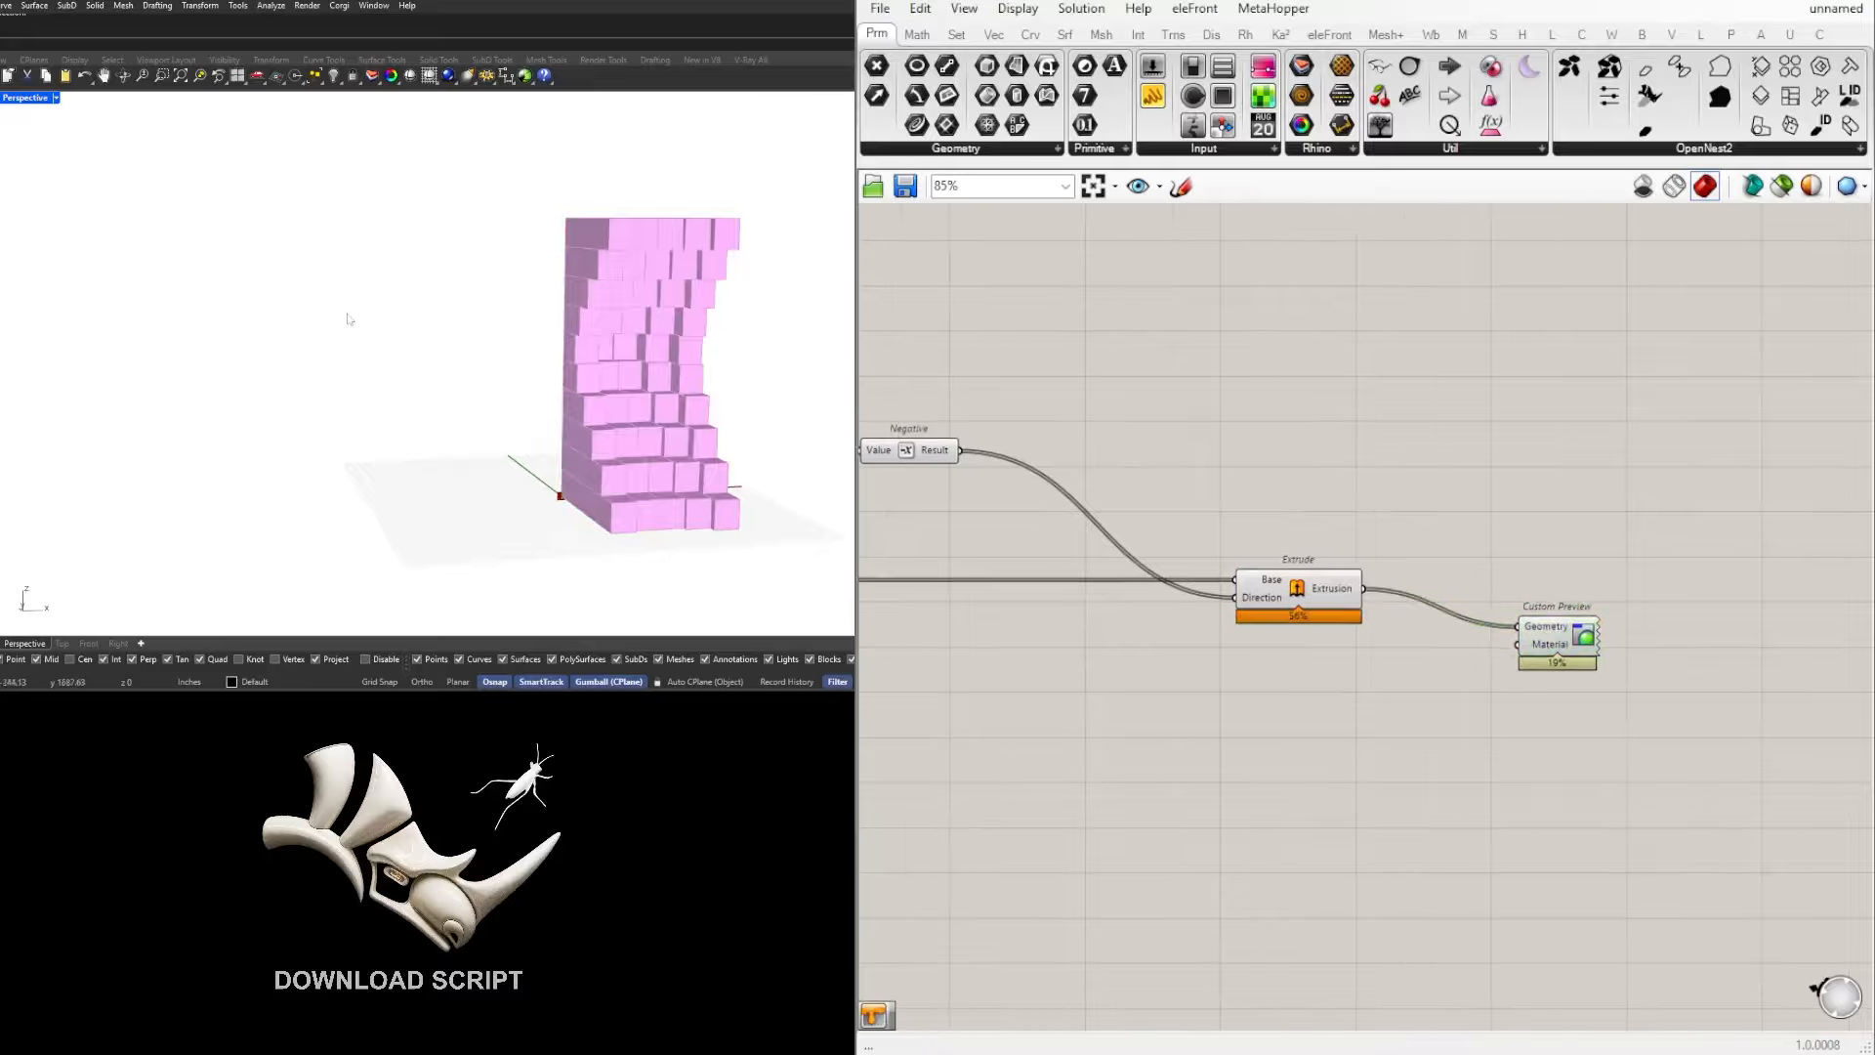
Step: Add a Colour Swatch component and connect it to the Material input of Custom Preview
double_click(1429, 691)
click(1654, 849)
right_drag(635, 318, 517, 351)
scroll(517, 352, up, 4)
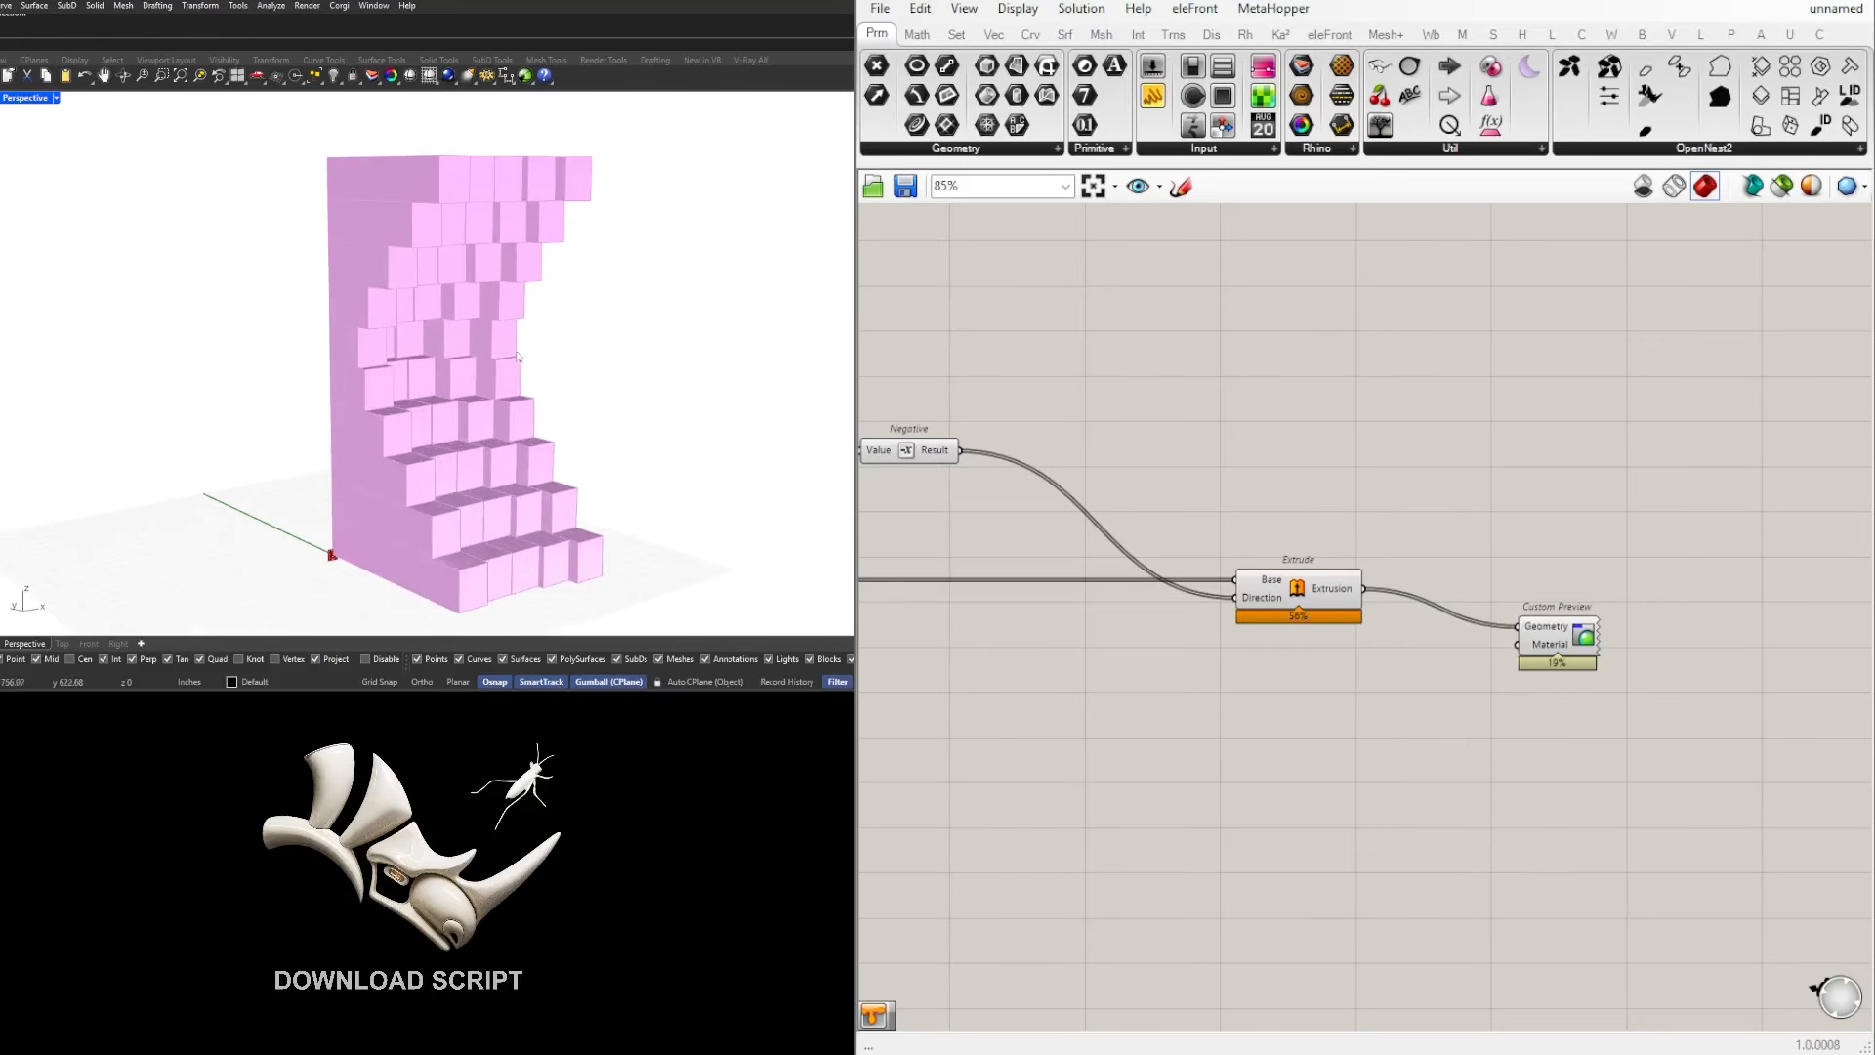
double_click(1358, 699)
text(swa)
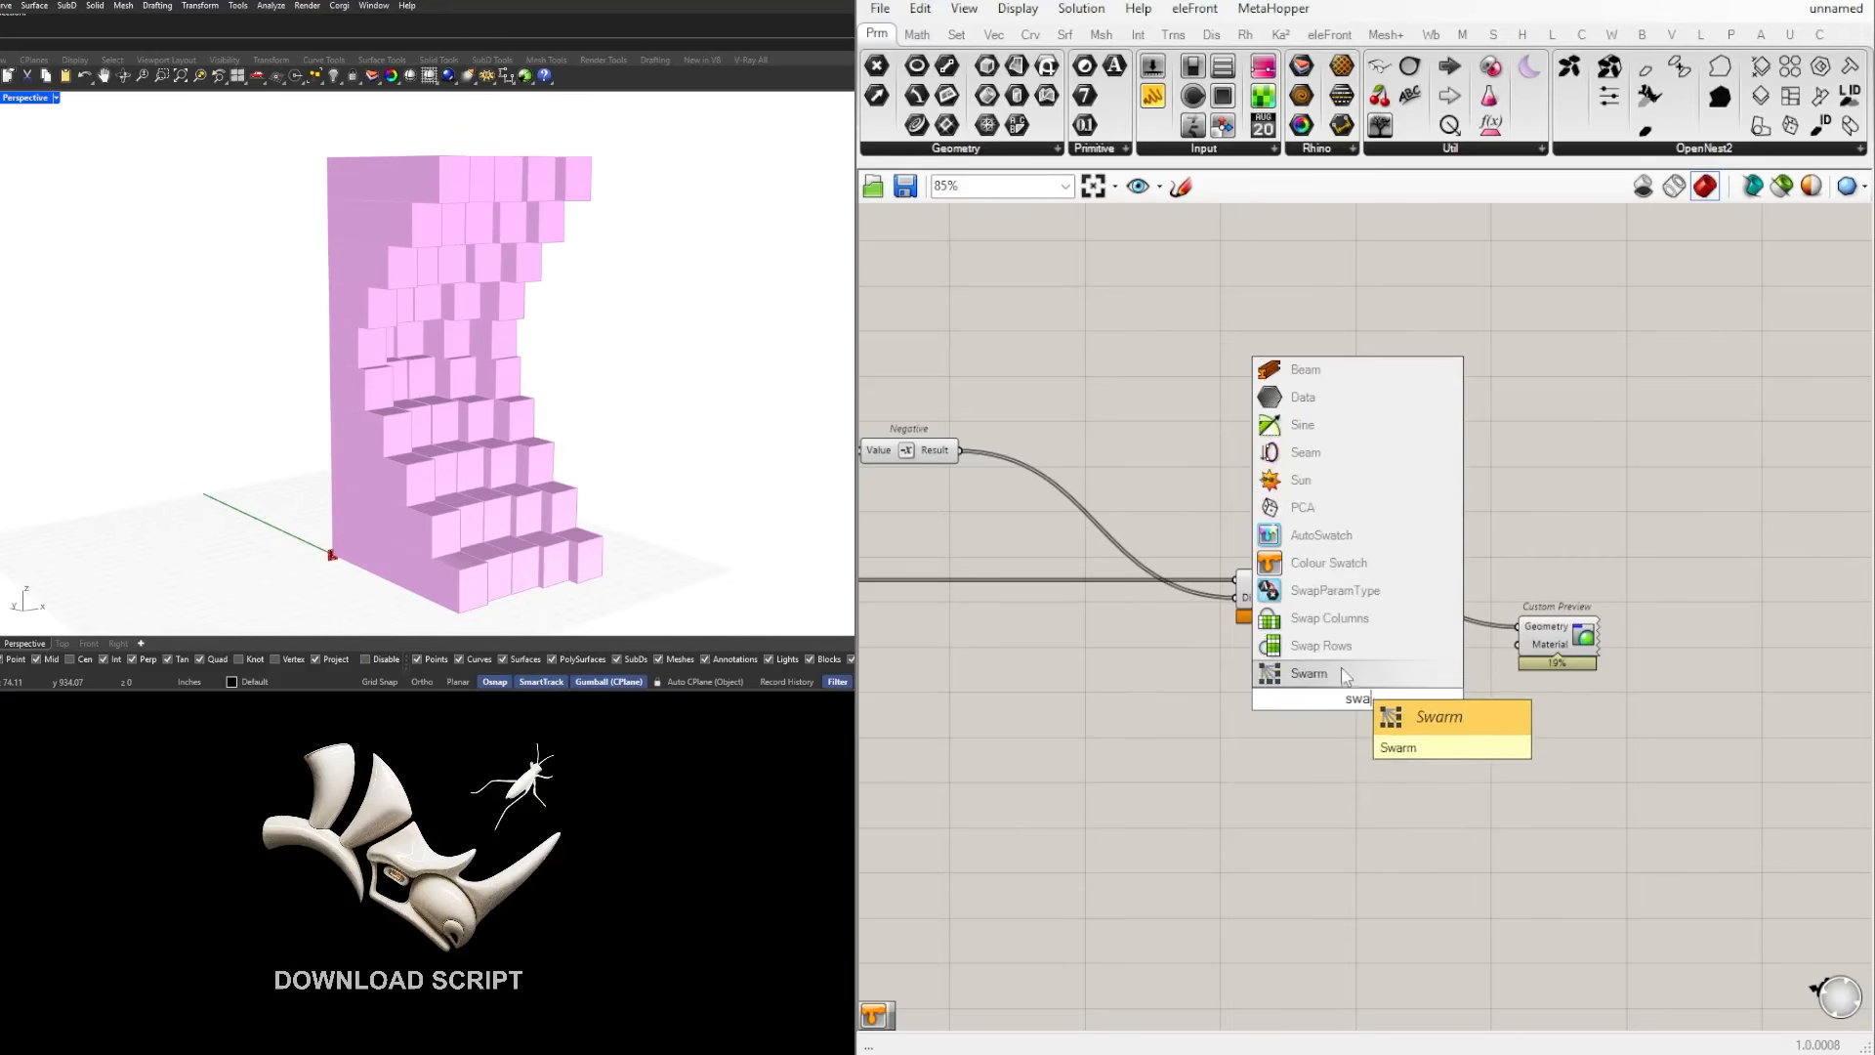
click(1329, 563)
scroll(1383, 721, up, 2)
drag(1398, 705, 1496, 707)
Step: Set the Colour Swatch to a fully opaque bright orange
scroll(1415, 718, up, 3)
click(1372, 706)
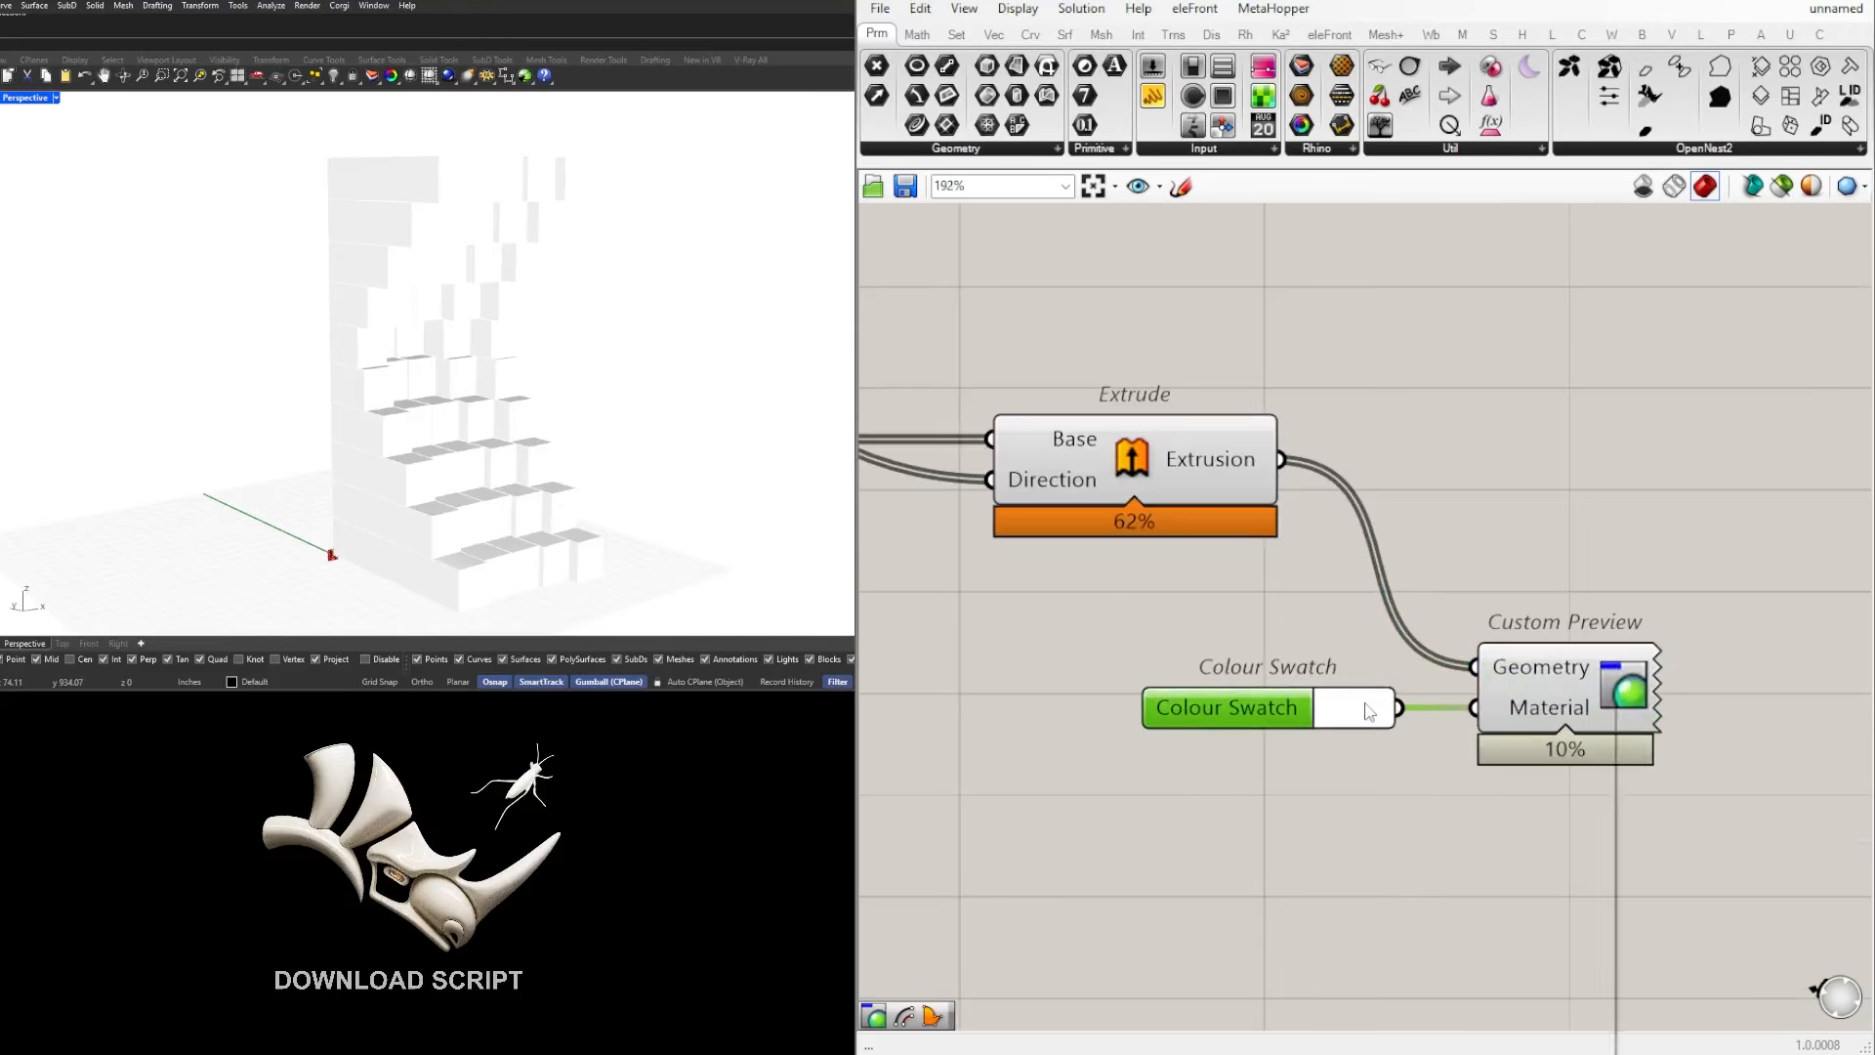
drag(1477, 781, 1573, 827)
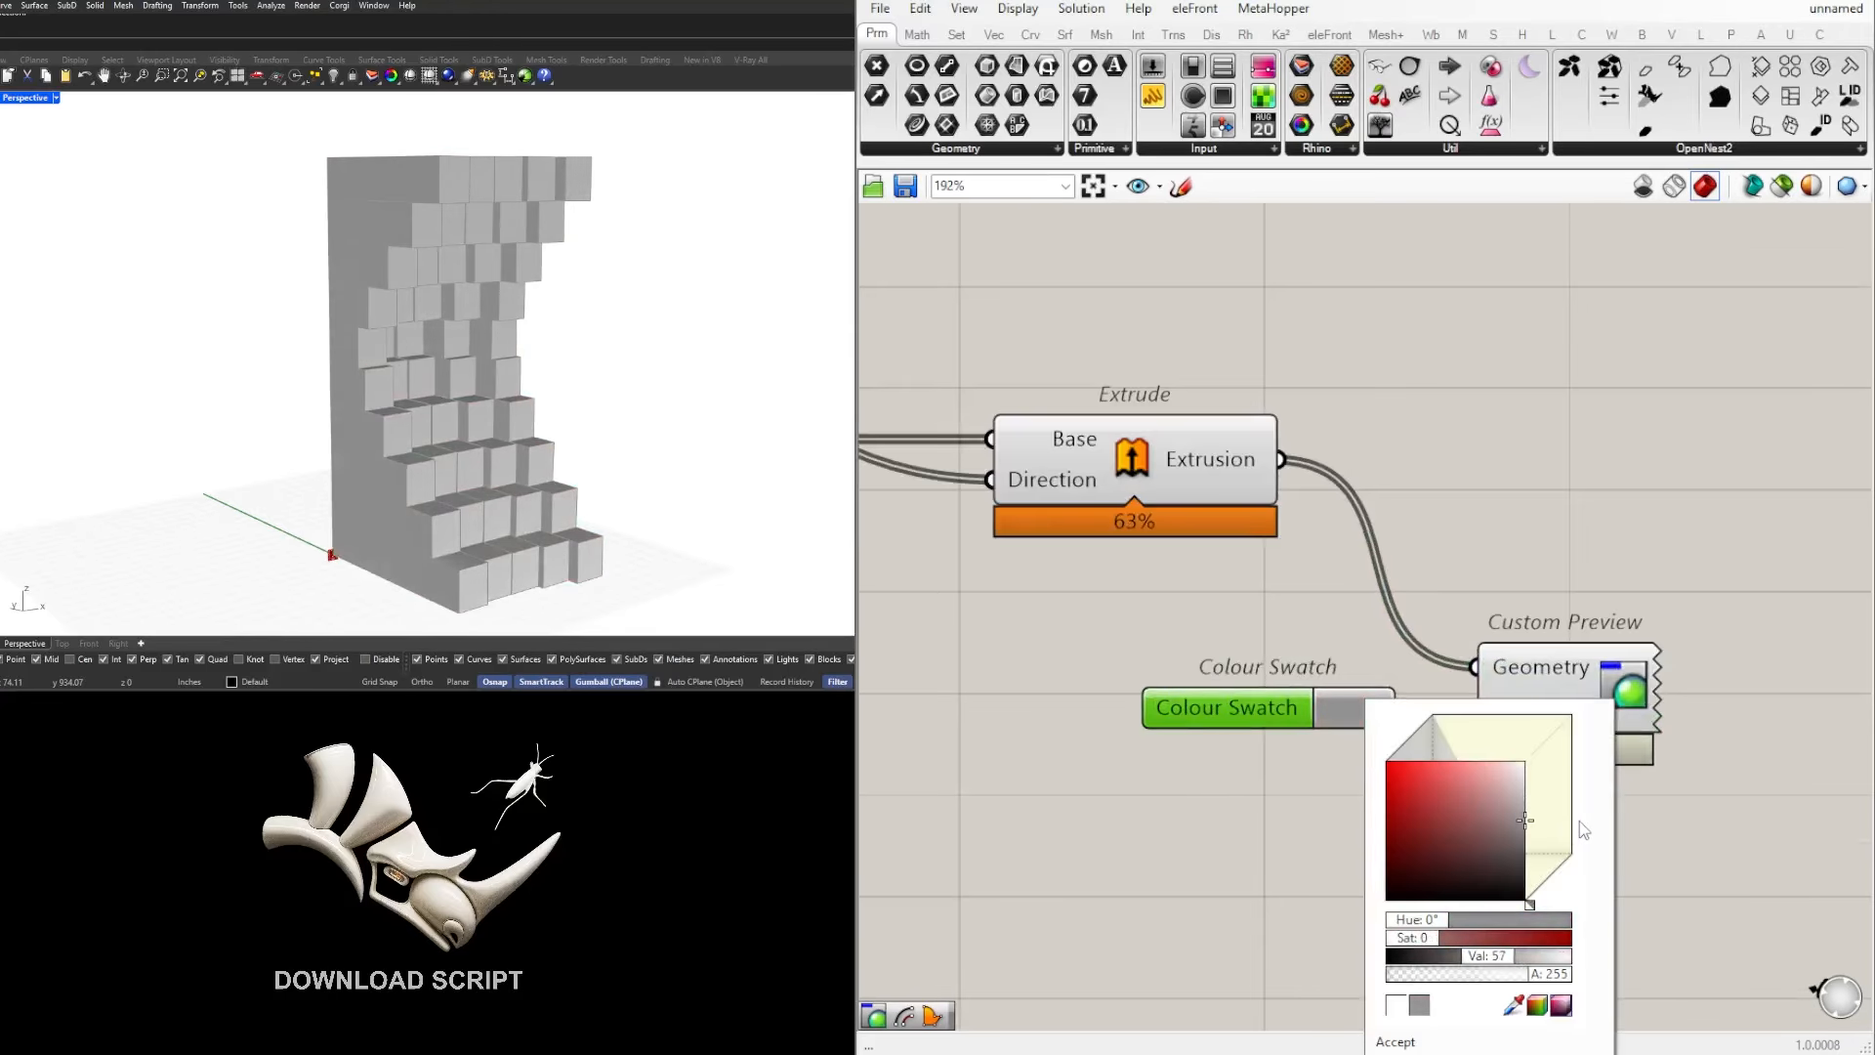
drag(1524, 766, 1408, 752)
drag(1431, 926, 1433, 924)
click(1651, 486)
scroll(1526, 612, down, 2)
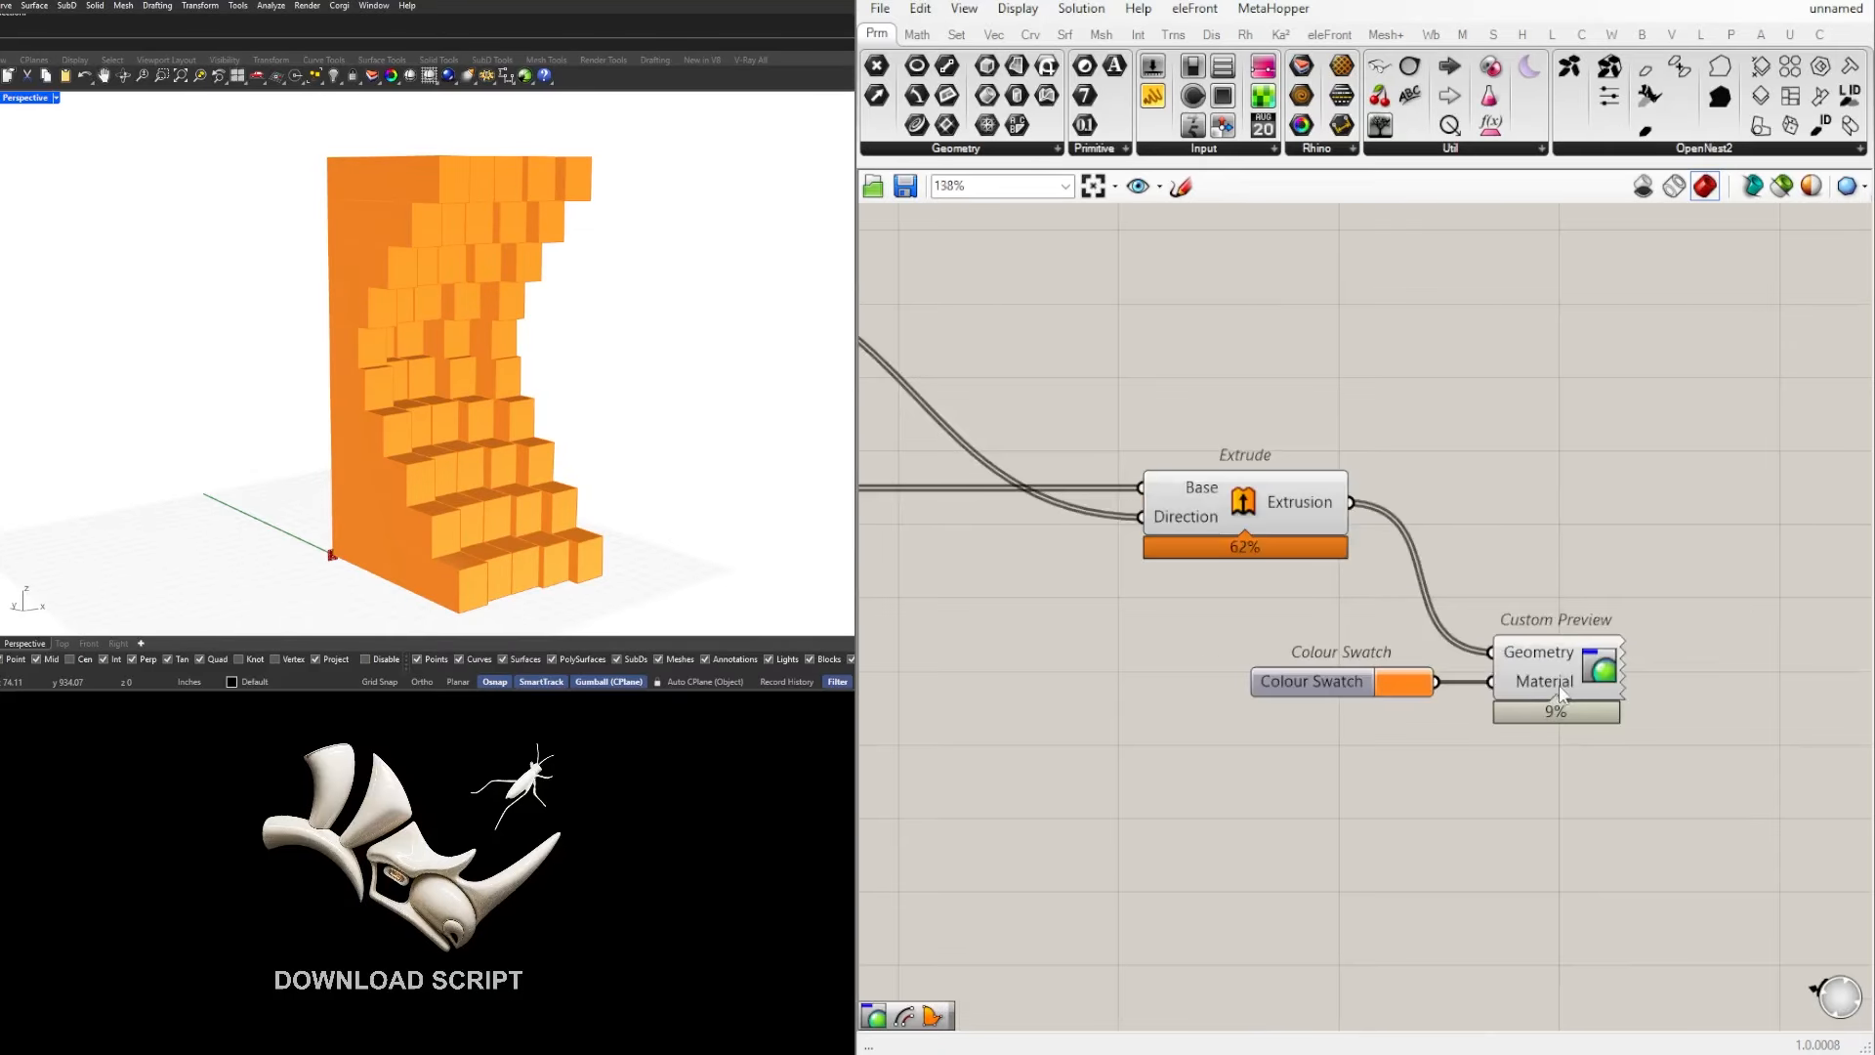
Step: Move Custom Preview and Colour Swatch together farther from Extrude and view the orange model
drag(1555, 694, 1689, 682)
click(1563, 757)
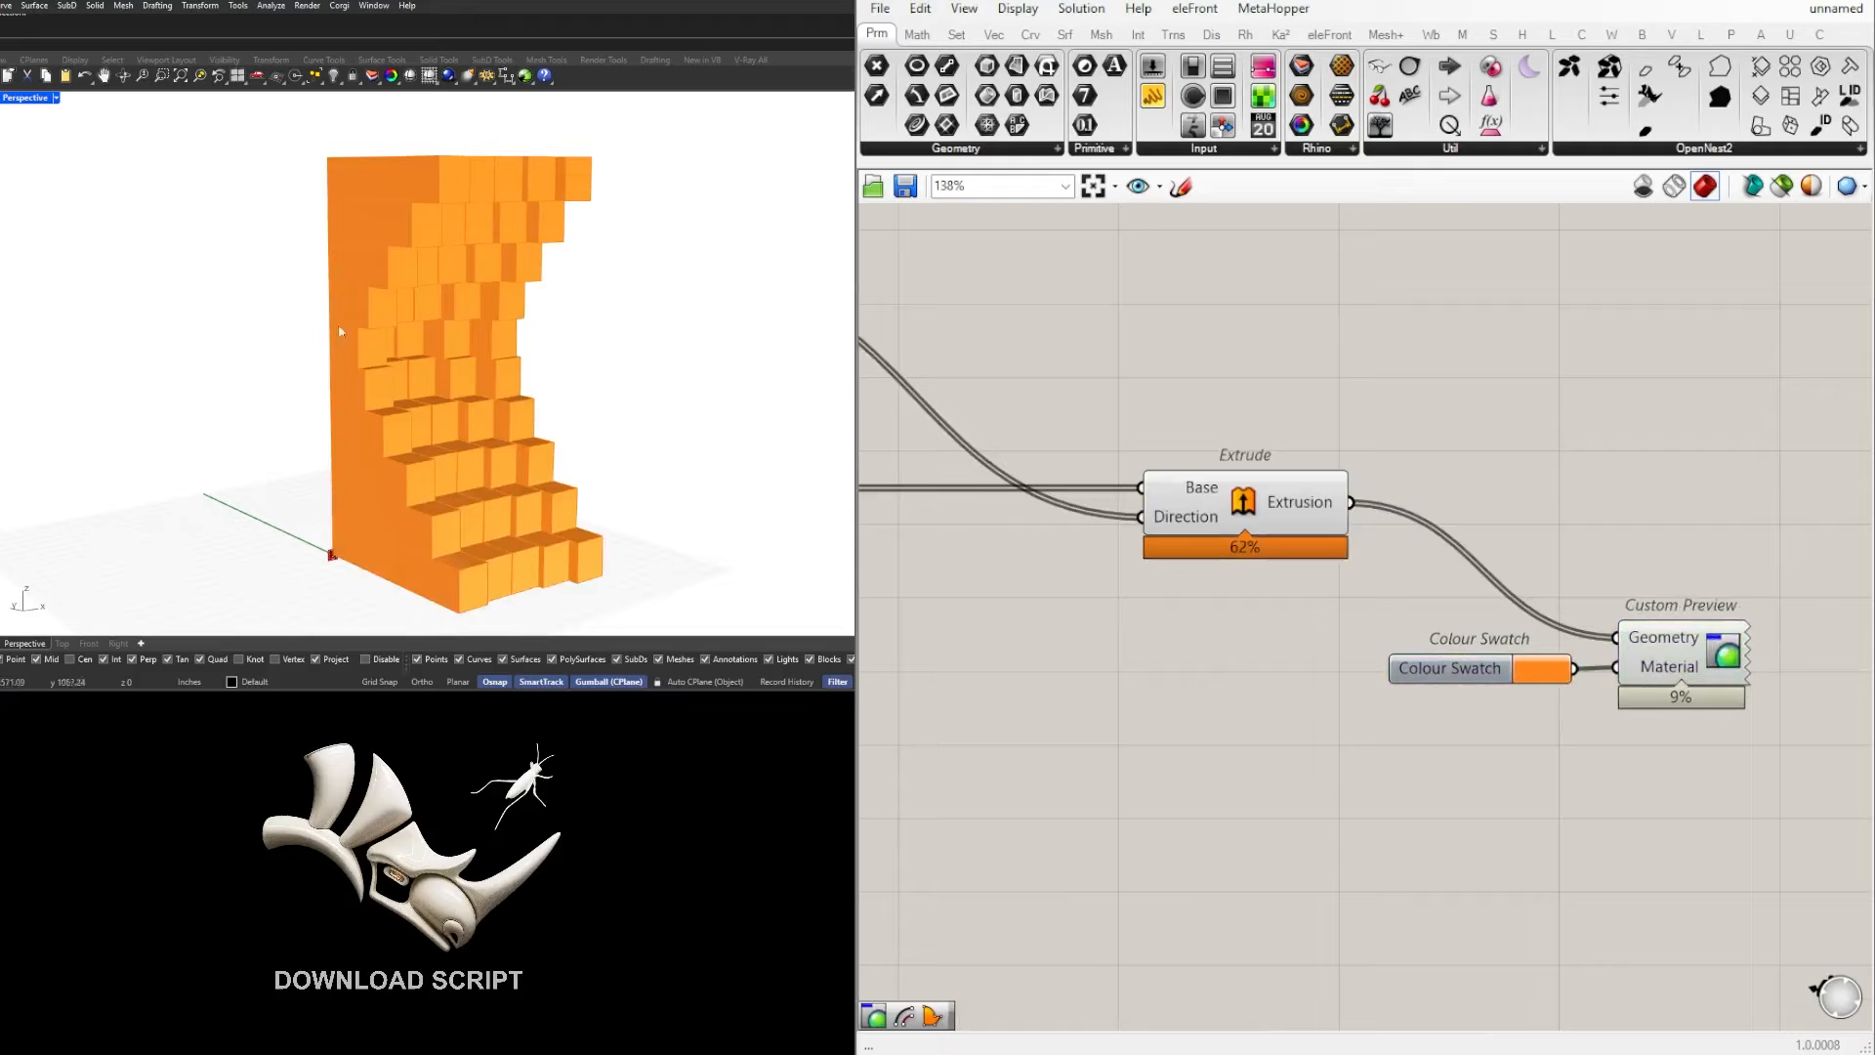
scroll(513, 368, down, 6)
mouse_move(514, 368)
right_down()
mouse_move(310, 381)
mouse_move(514, 366)
right_up()
scroll(512, 365, up, 4)
scroll(1490, 515, down, 3)
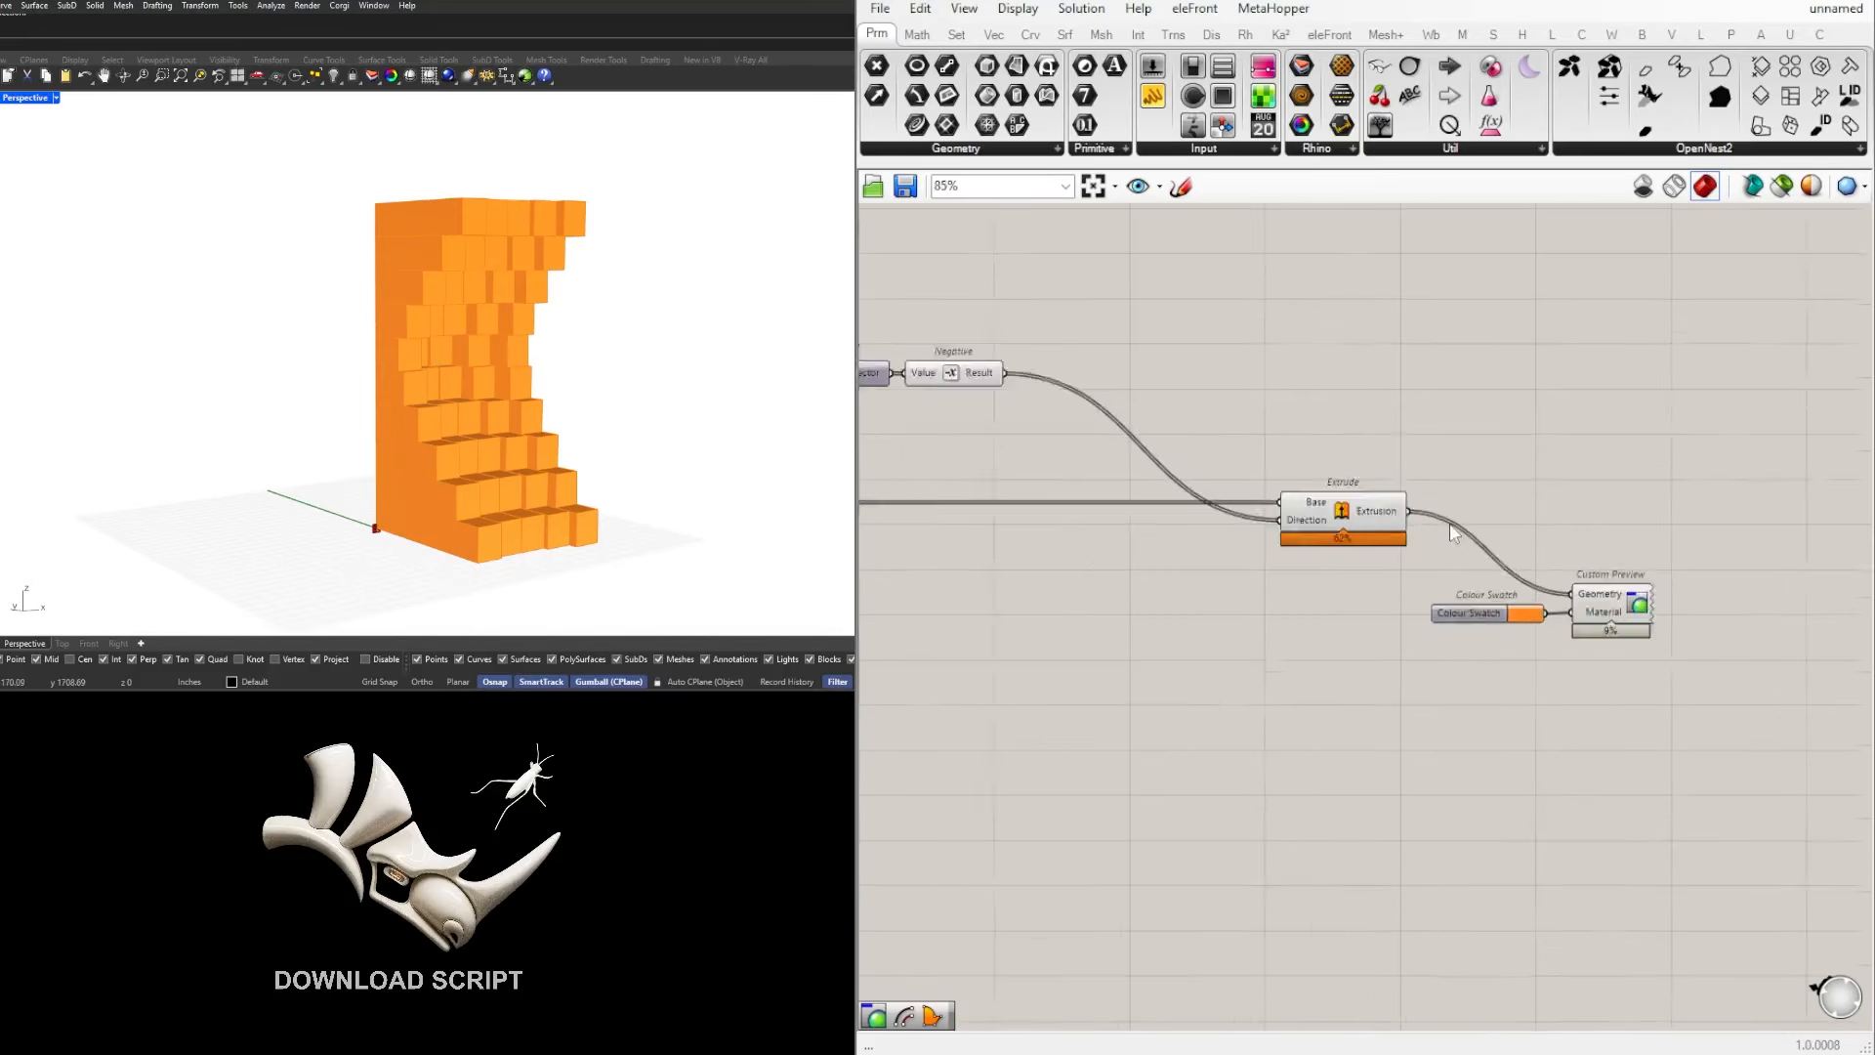
Step: Set the MD Slider's control point to 0.33 ; 0.65
scroll(1456, 532, down, 1)
right_drag(884, 464, 1524, 569)
scroll(1523, 569, down, 4)
scroll(1375, 536, up, 5)
right_drag(1049, 549, 1299, 545)
scroll(1289, 543, up, 3)
mouse_move(1128, 526)
mouse_down()
mouse_move(1110, 531)
mouse_move(1168, 619)
mouse_move(1281, 508)
mouse_move(1122, 502)
mouse_up()
scroll(1120, 506, down, 6)
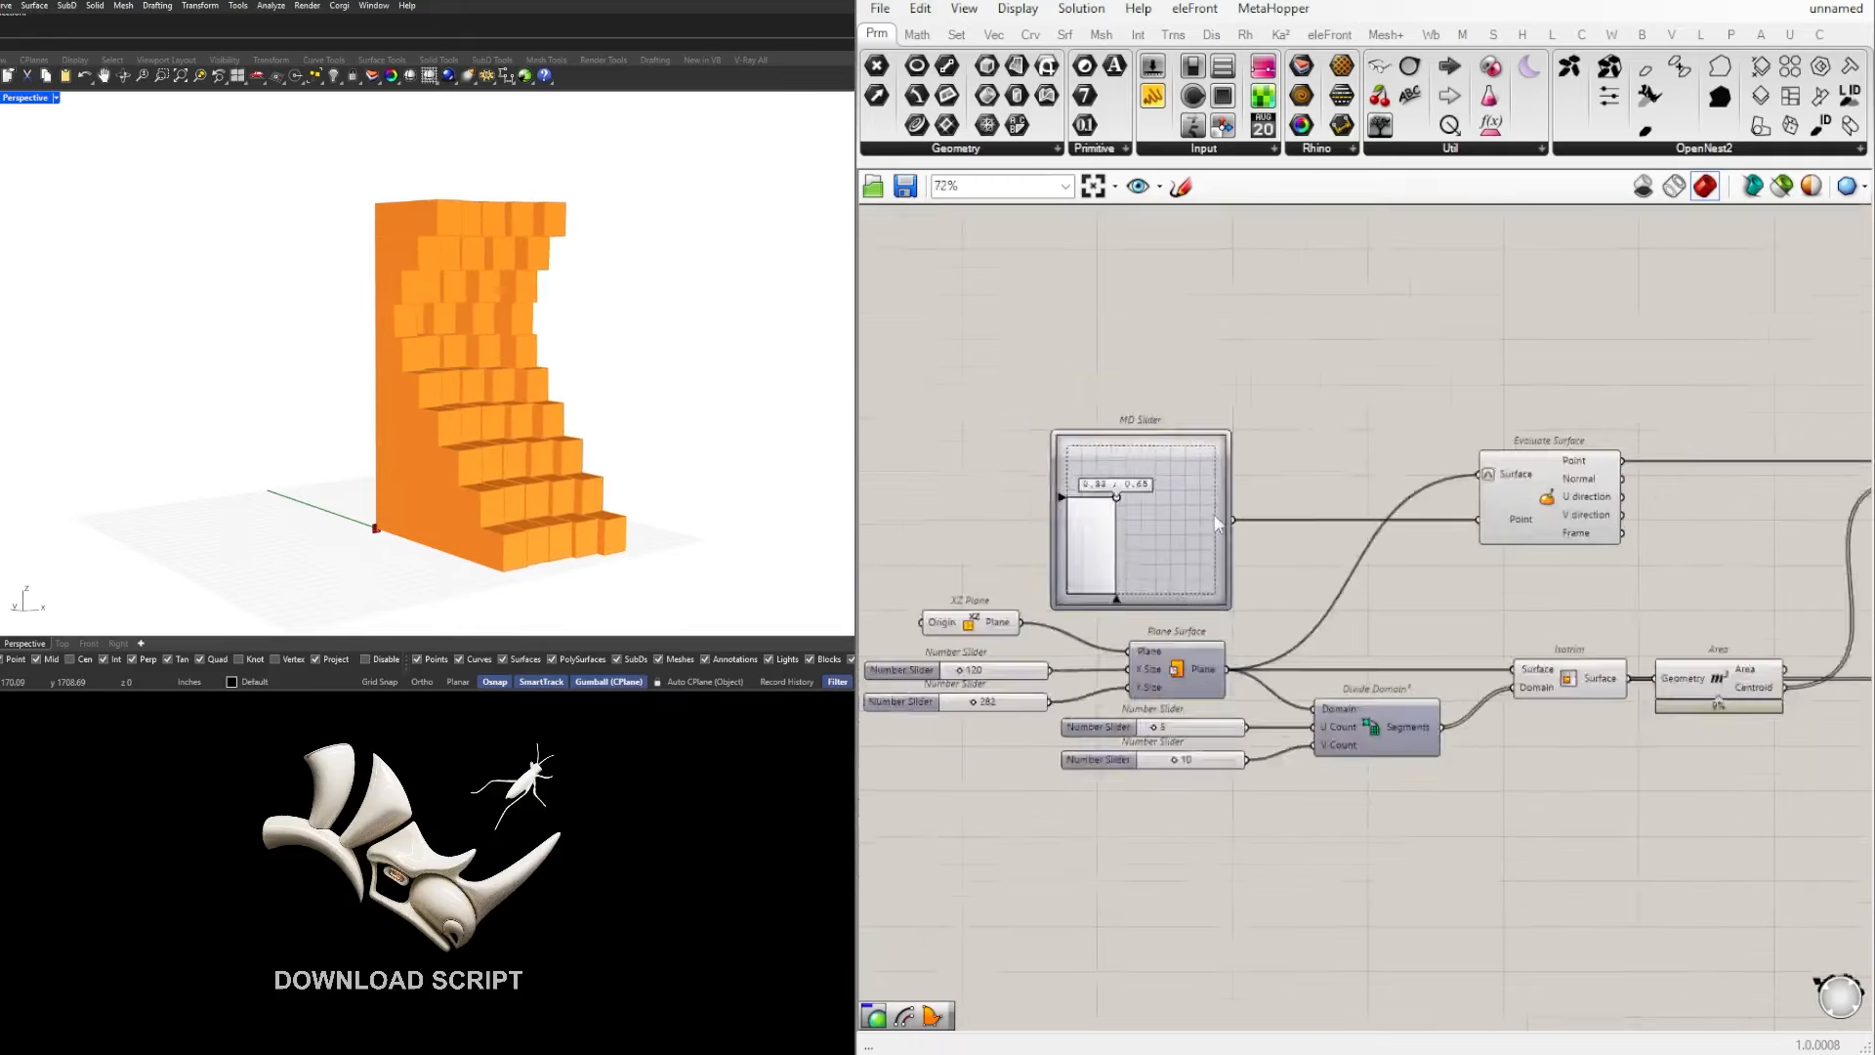
Step: Review the component chain from Evaluate Surface through Line and Length to Extrude, and examine the stepped orange model up close
right_drag(1846, 517, 1508, 525)
scroll(1299, 523, up, 4)
right_drag(1109, 494, 1412, 480)
scroll(1412, 481, down, 2)
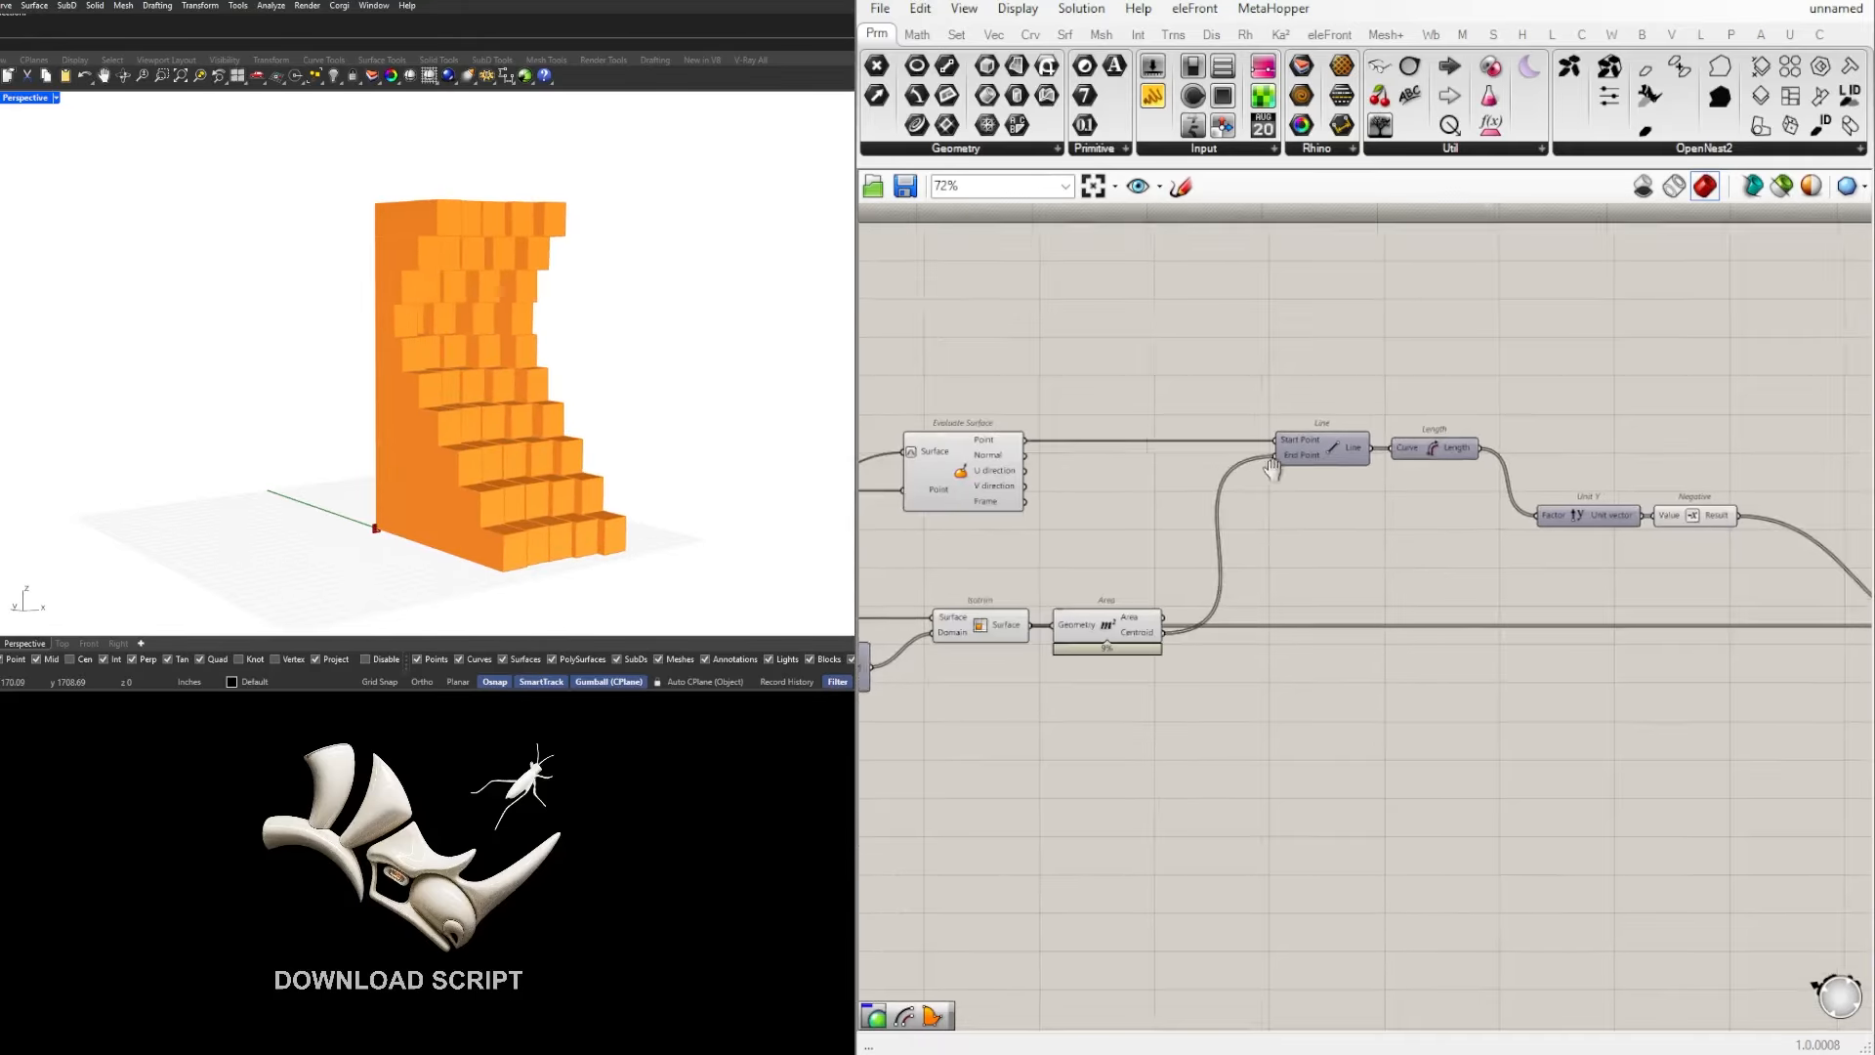
right_drag(1277, 469, 1366, 460)
click(1522, 445)
right_drag(1248, 557, 1026, 533)
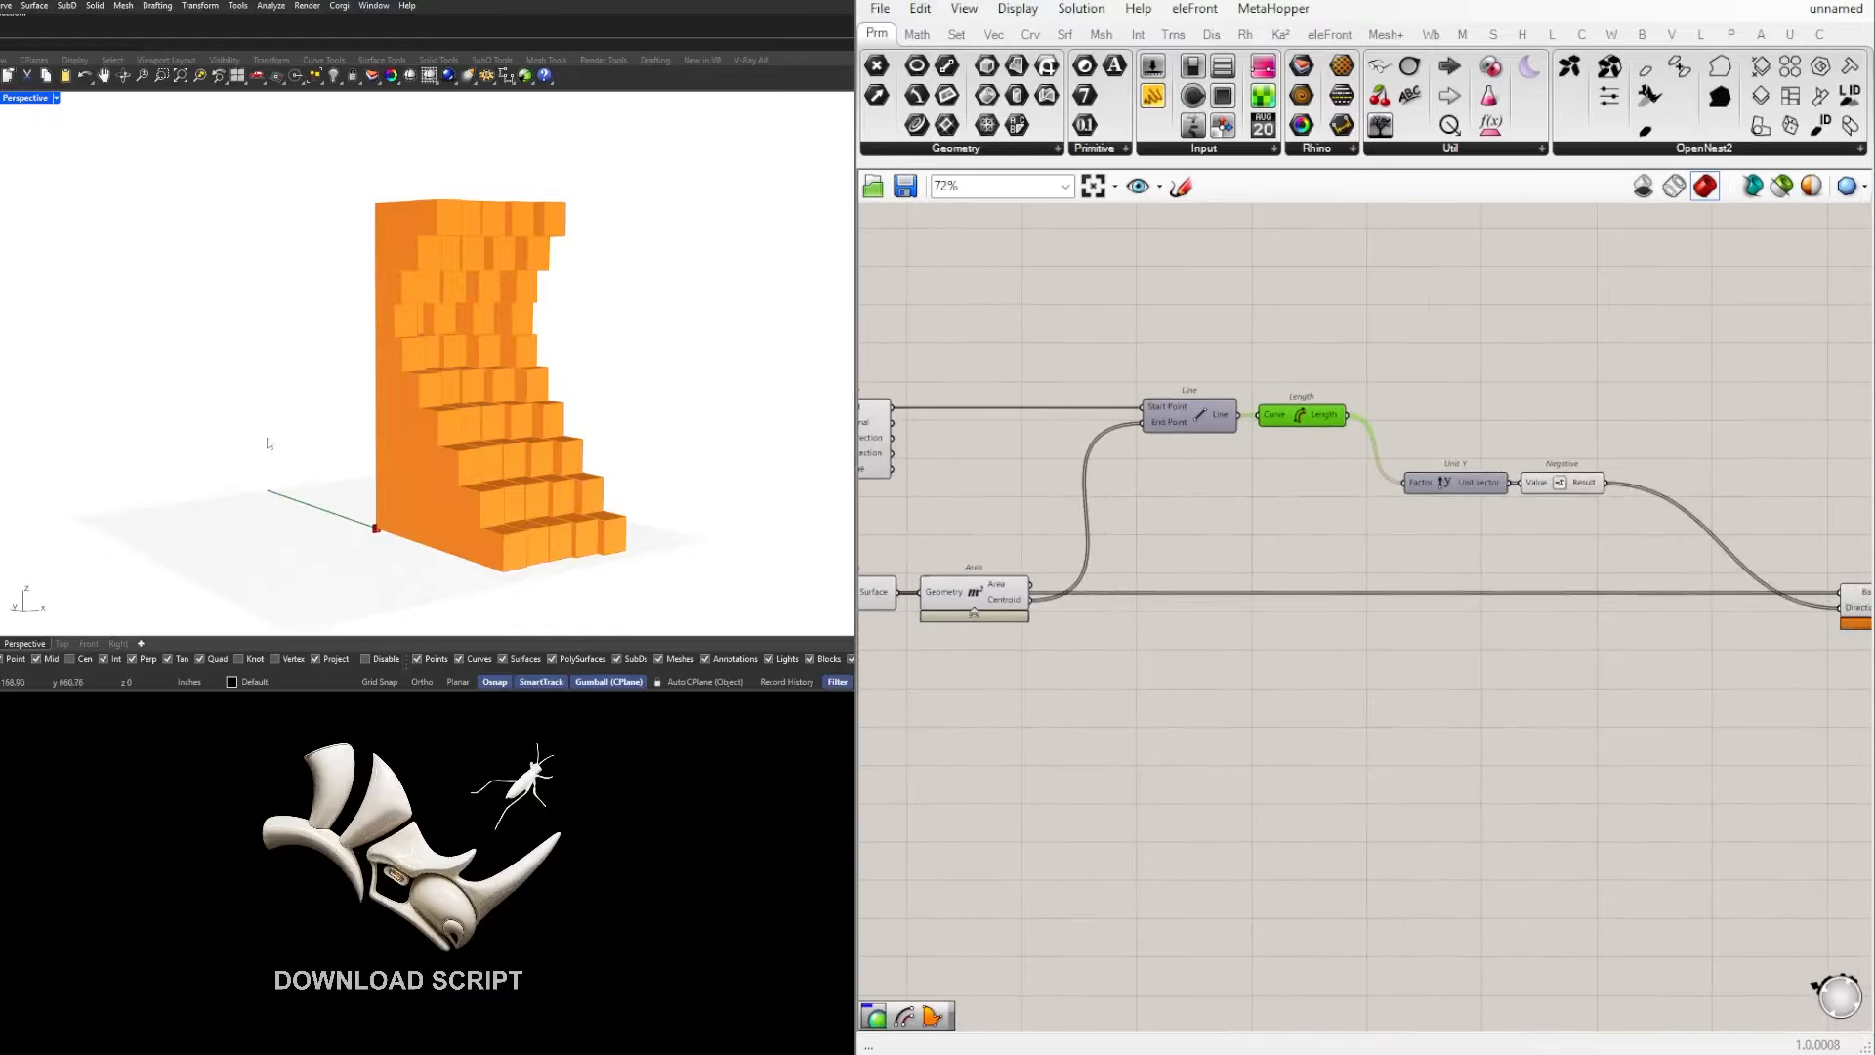
scroll(630, 543, up, 2)
scroll(1390, 545, down, 3)
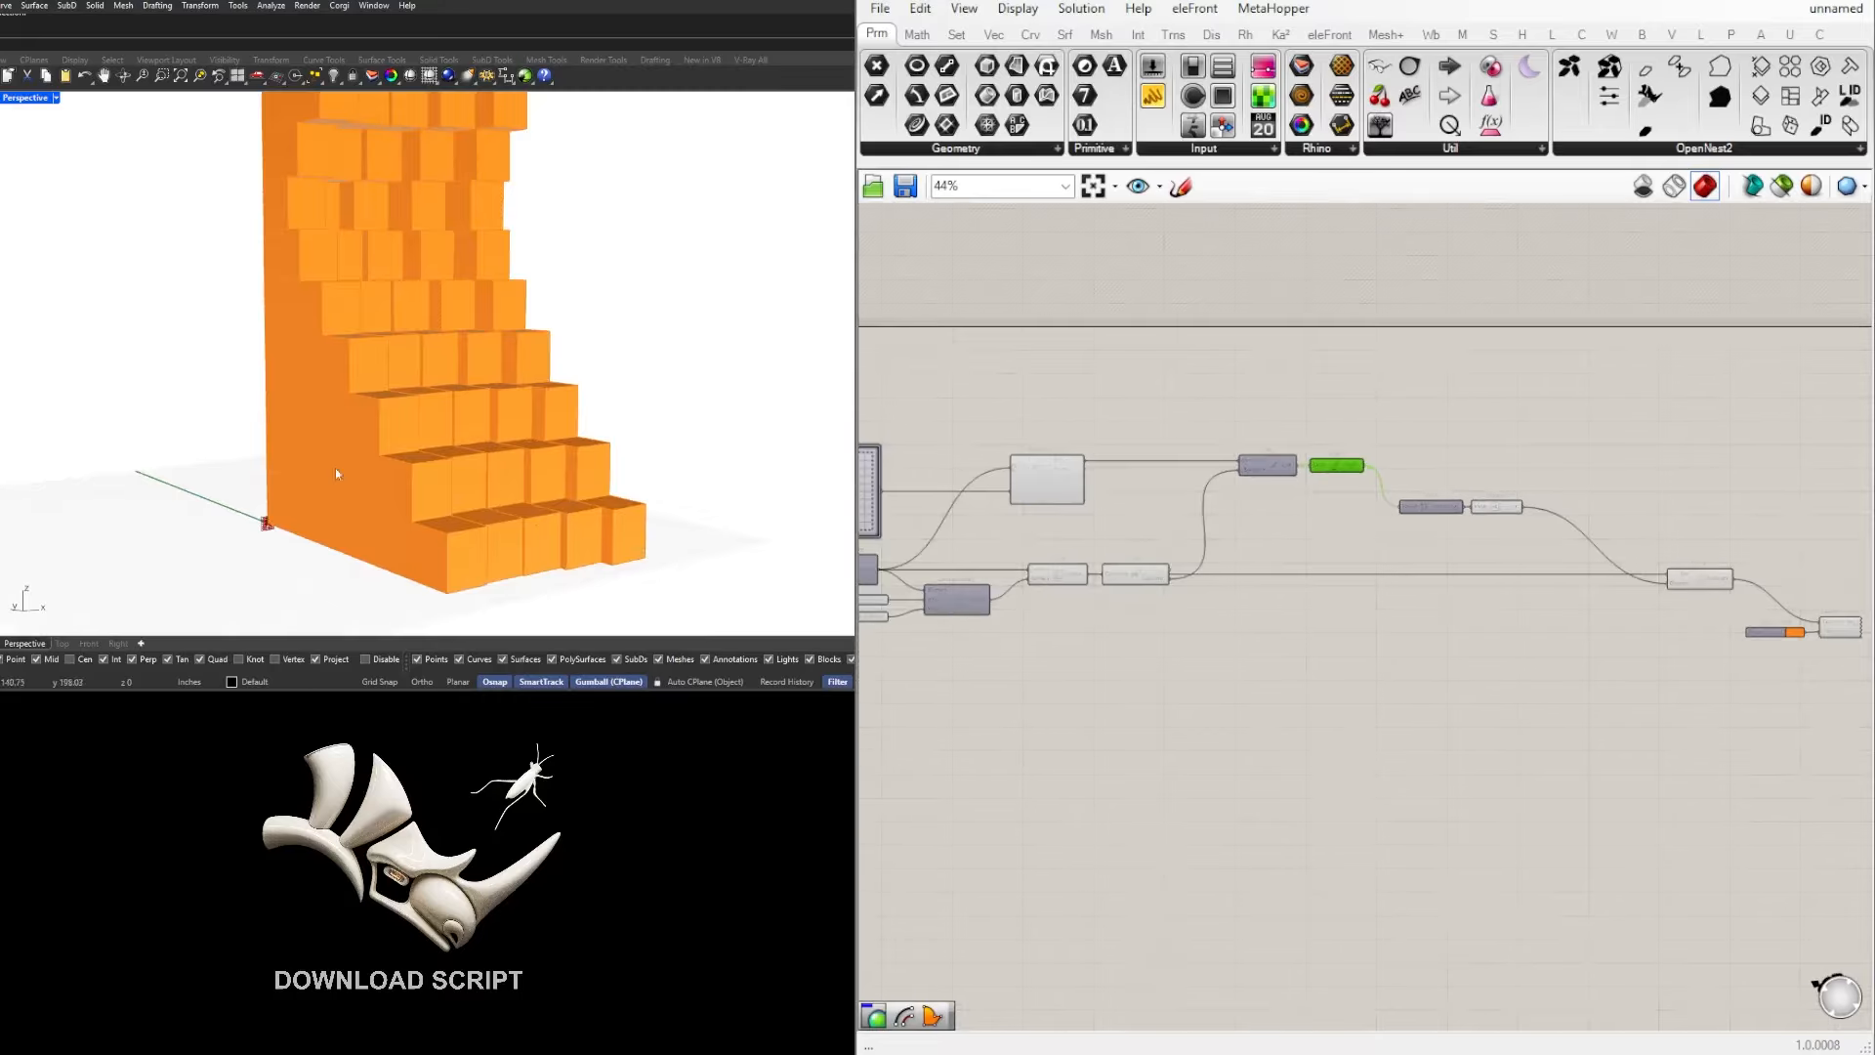
scroll(301, 504, down, 2)
scroll(298, 390, up, 3)
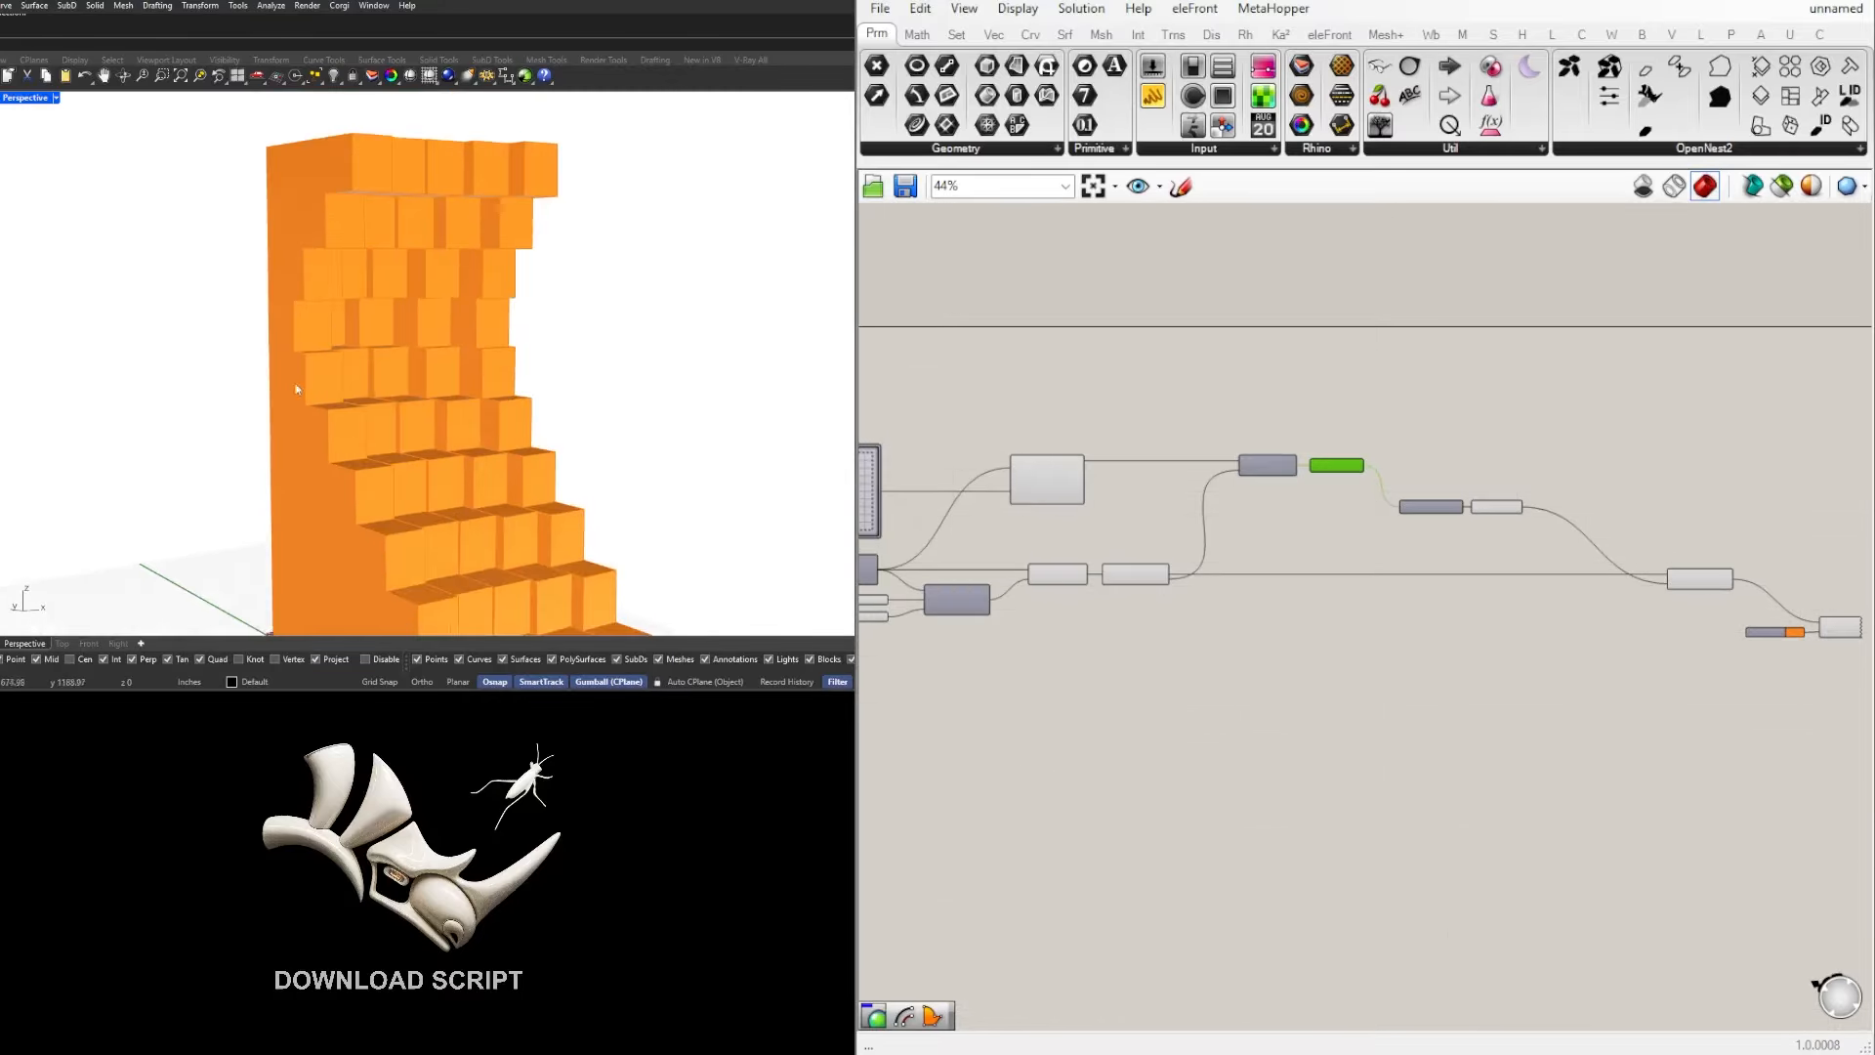
scroll(1158, 719, up, 5)
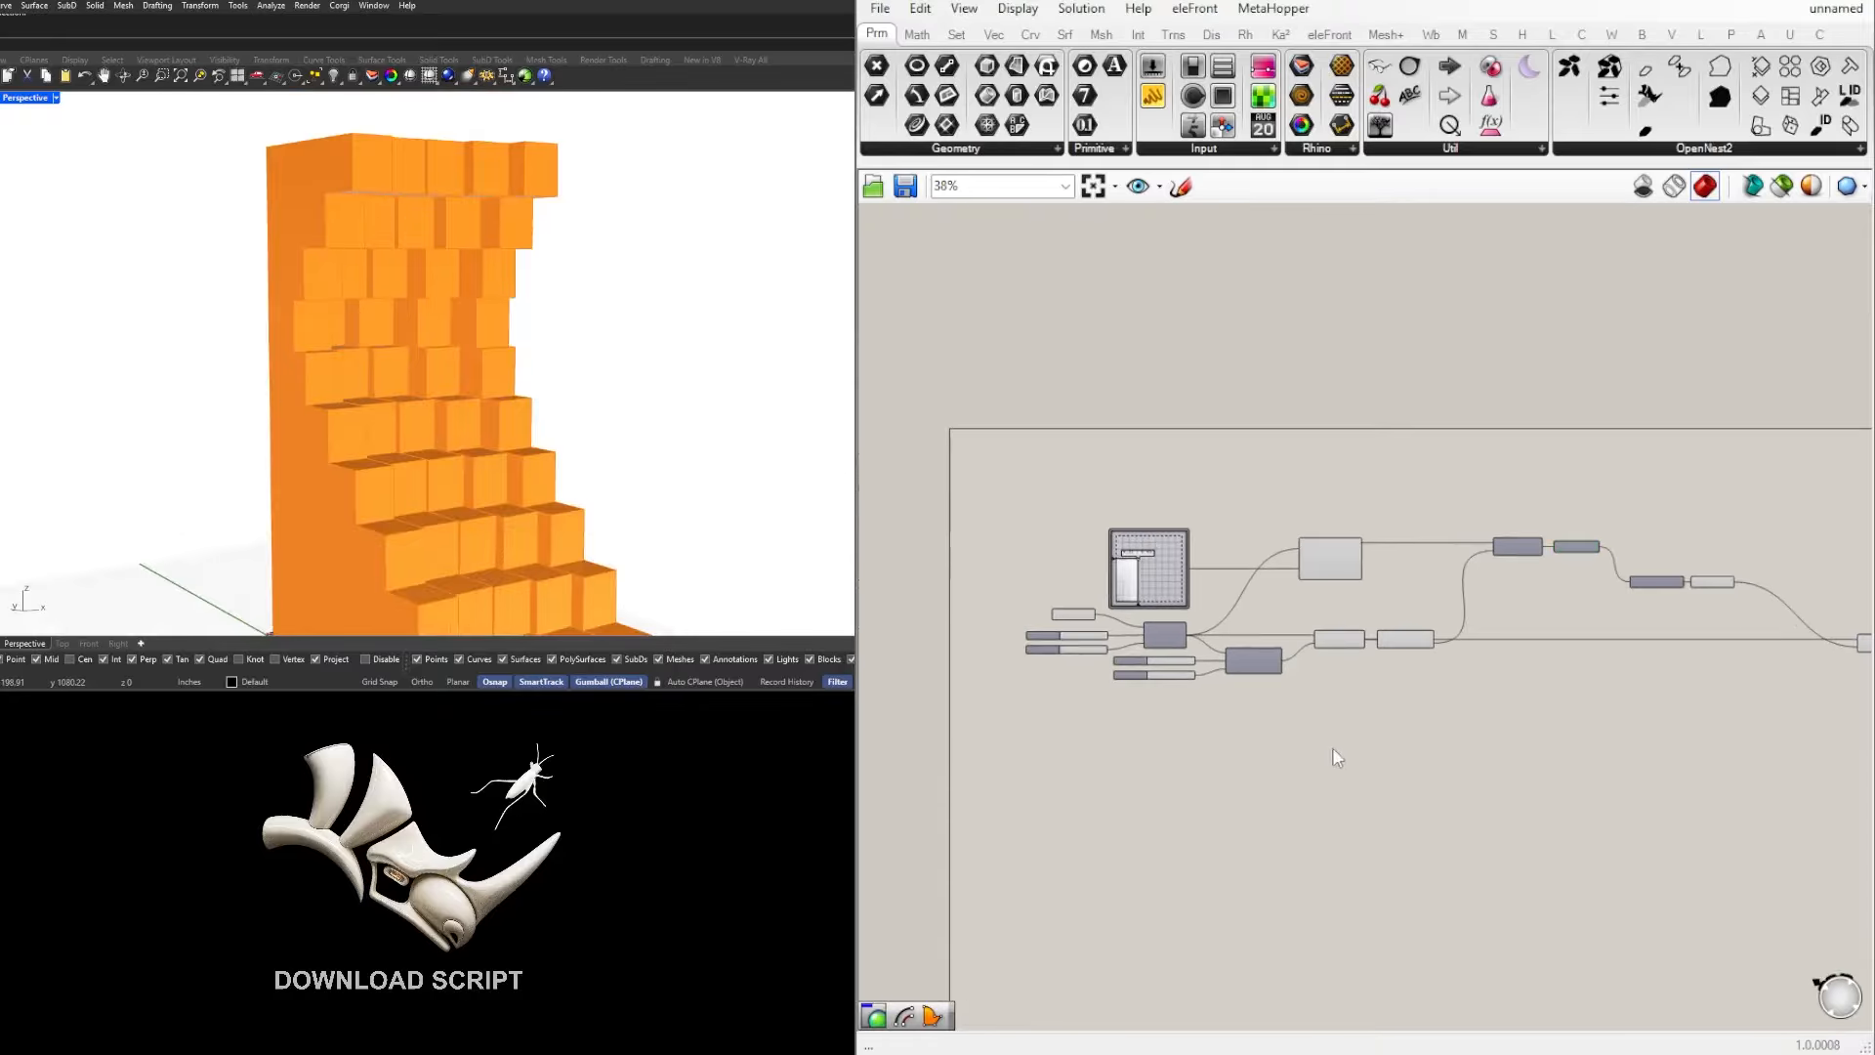
Step: Set the Divide Domain² V Count to 16 and the U Count to 11, and view the finer cells
scroll(1172, 671, up, 1)
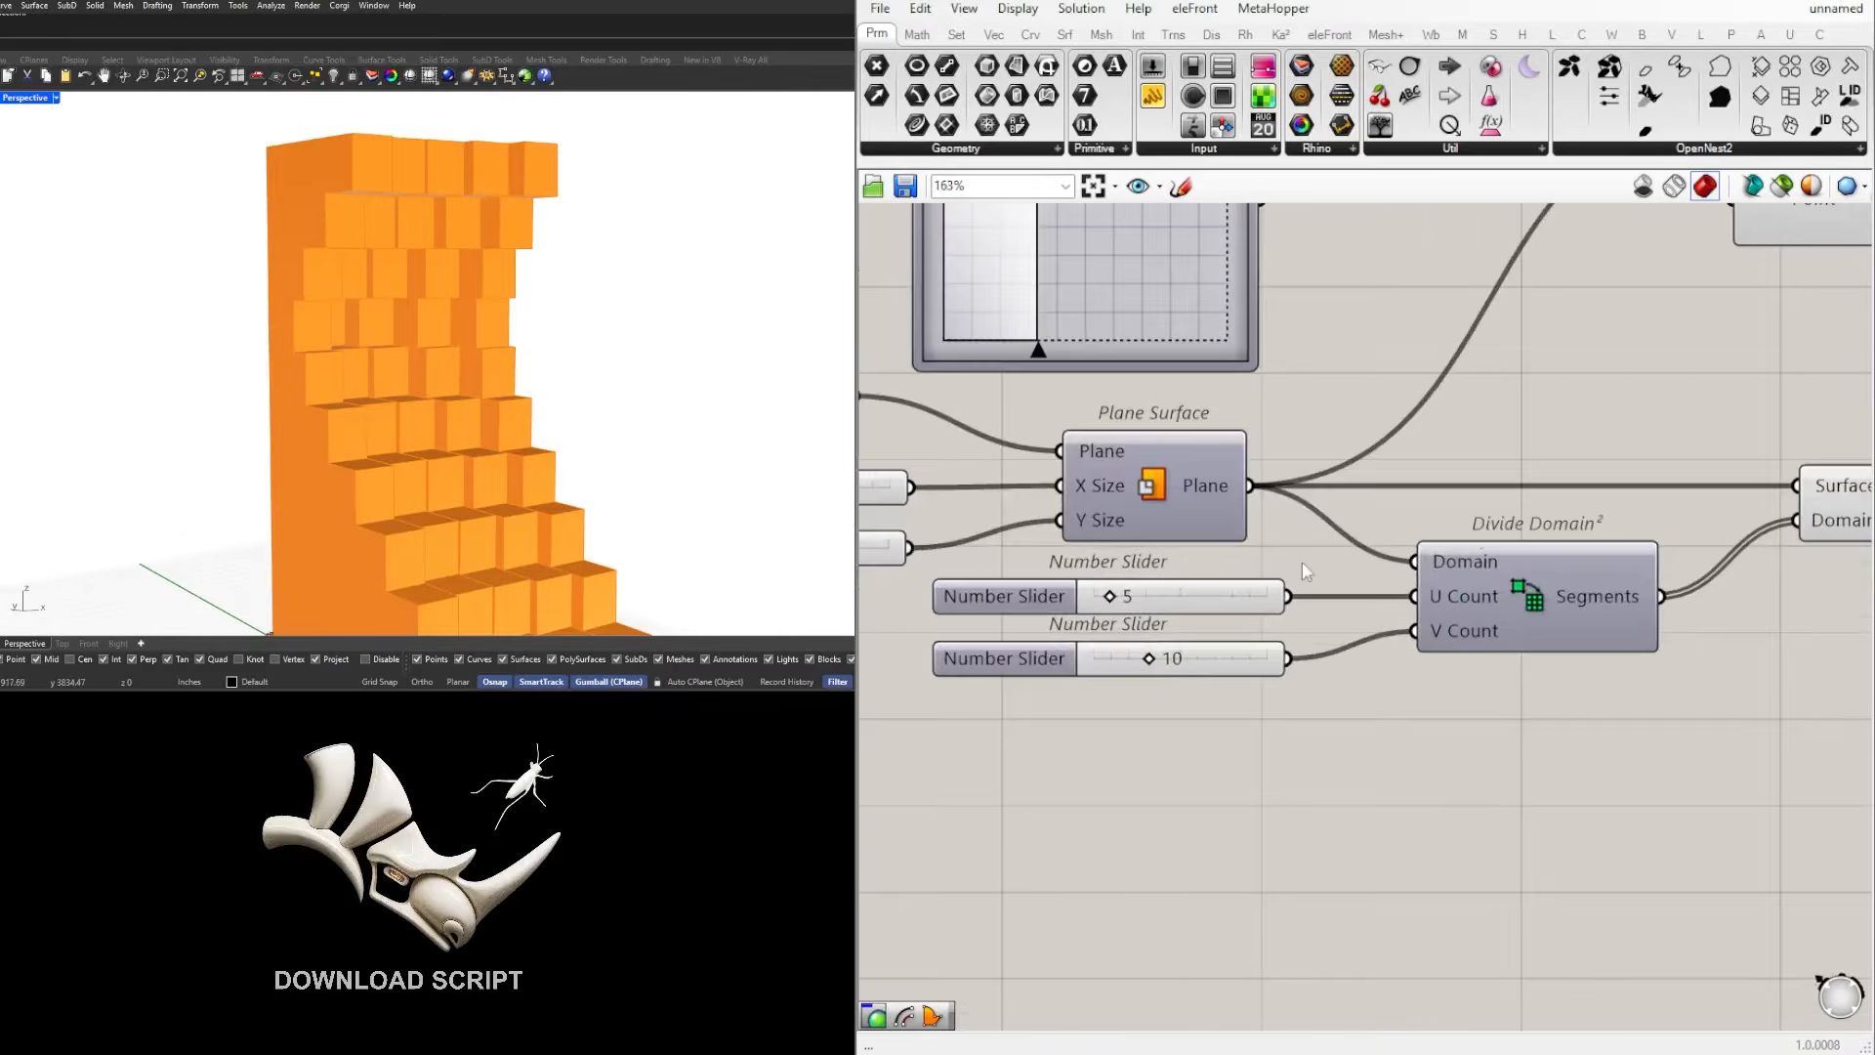
scroll(1157, 661, up, 2)
drag(1144, 661, 1201, 661)
drag(1101, 598, 1151, 596)
scroll(525, 337, down, 6)
mouse_move(526, 337)
right_down()
mouse_move(440, 342)
mouse_move(488, 342)
right_up()
Step: Move the MD Slider's control point close to the centre of its range and view the reshaped model
scroll(1692, 484, down, 3)
right_drag(1770, 530, 1269, 527)
scroll(1268, 525, up, 2)
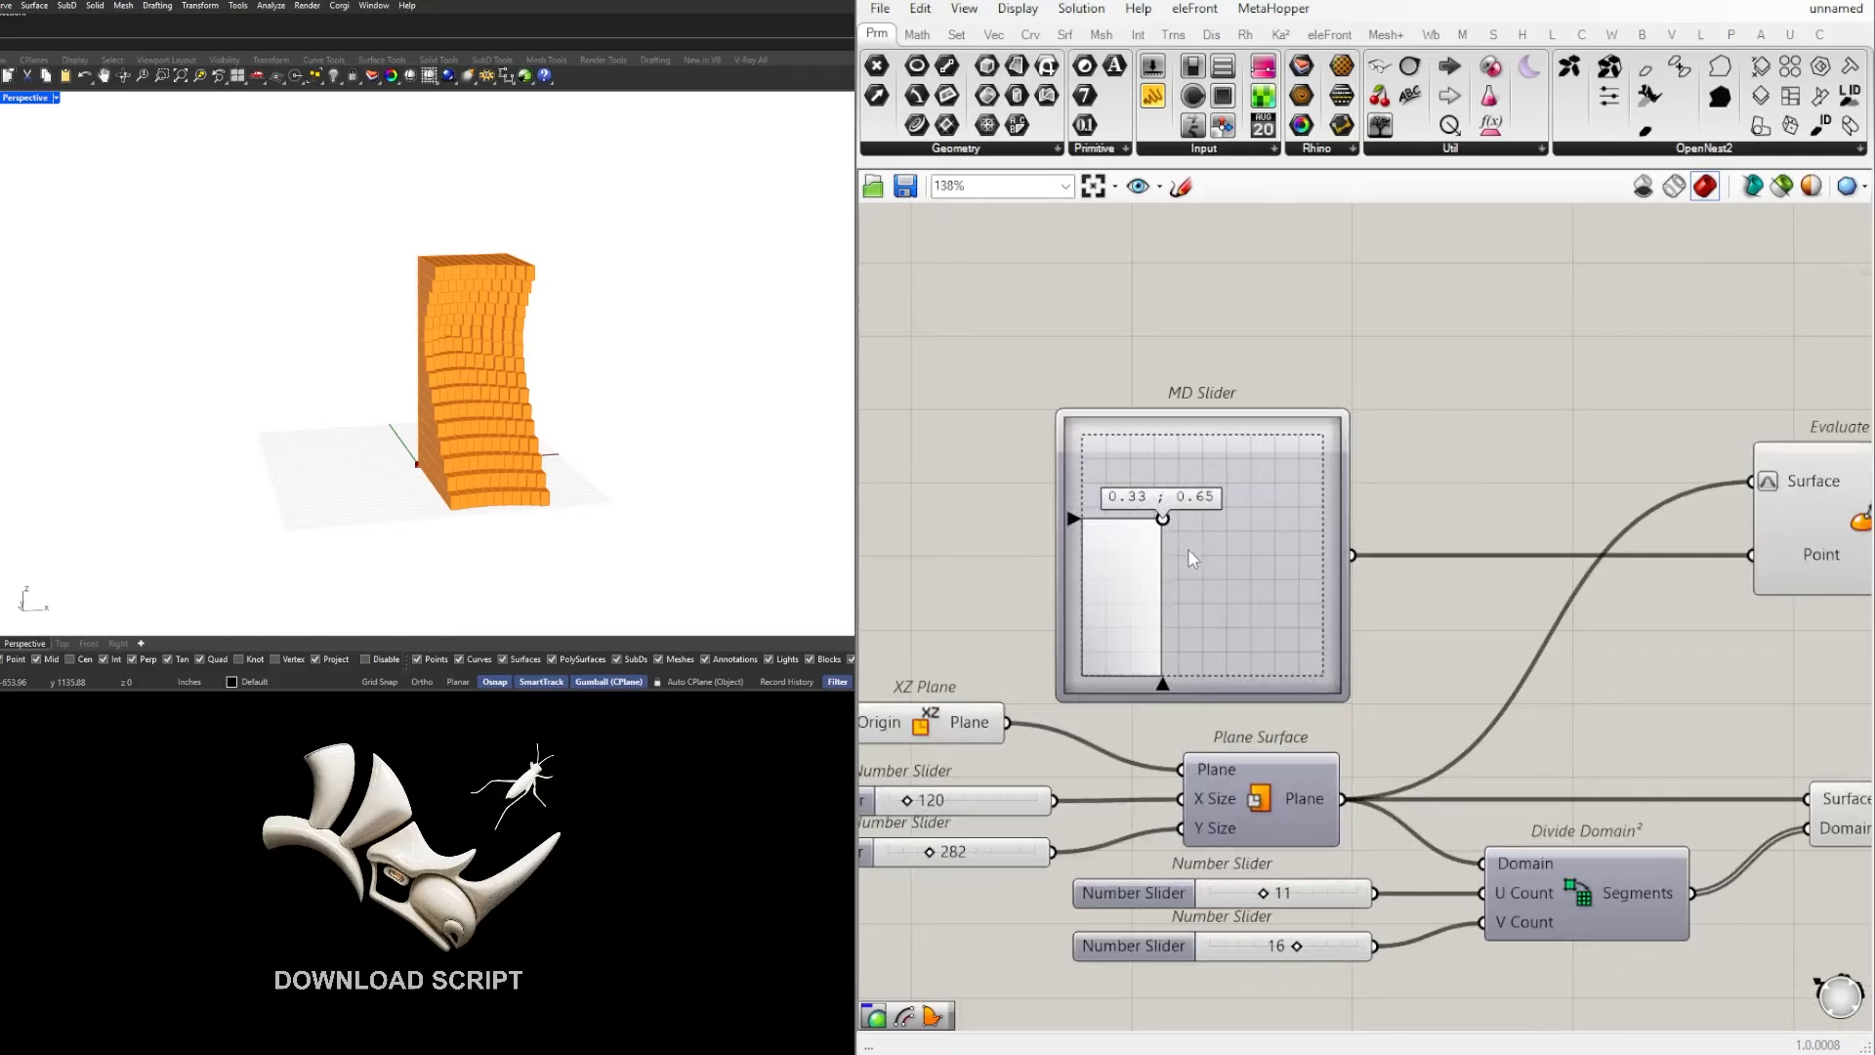
drag(1162, 519, 1209, 563)
right_drag(461, 358, 469, 467)
scroll(446, 338, up, 4)
scroll(1514, 580, down, 4)
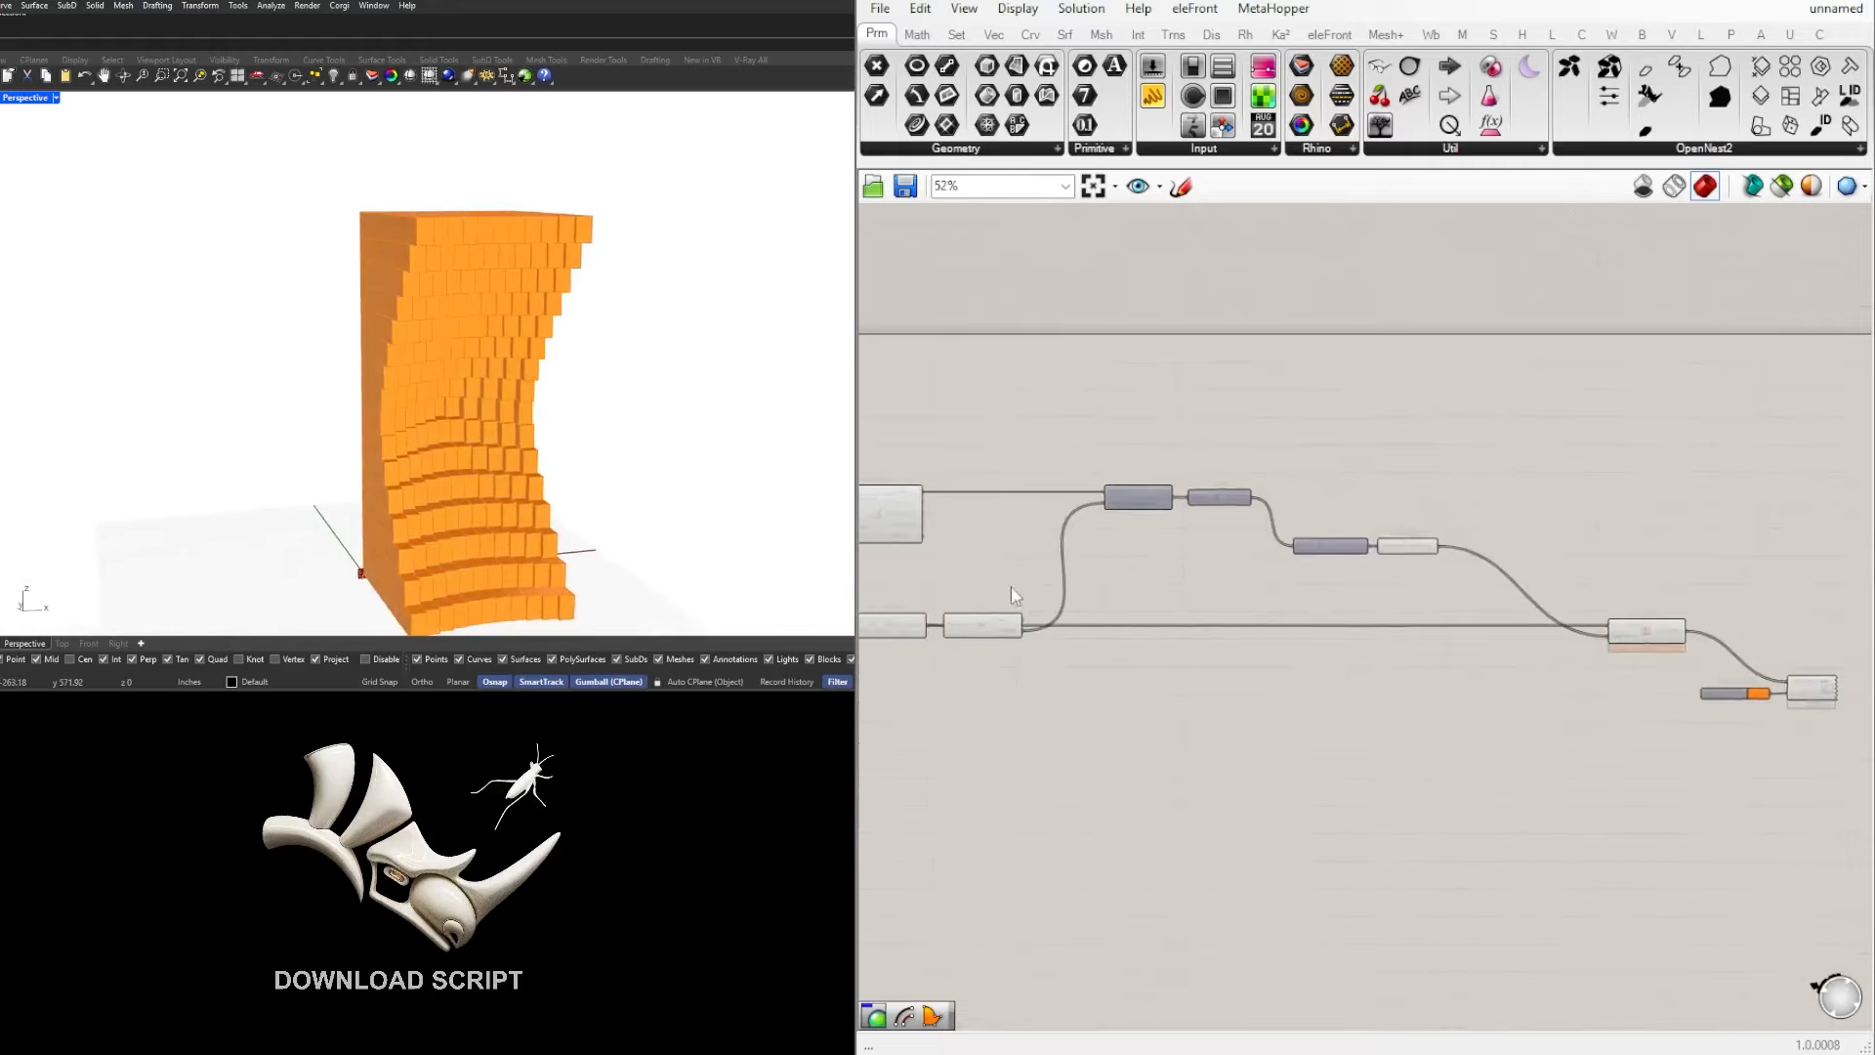
Step: Move Unit Y and Negative together down beside Extrude, leaving free space after Length
scroll(1339, 635, up, 3)
scroll(1252, 731, down, 3)
scroll(1380, 583, up, 3)
right_drag(1034, 593, 1358, 575)
scroll(1502, 570, down, 3)
drag(1358, 575, 1391, 682)
scroll(1188, 547, up, 1)
click(1400, 530)
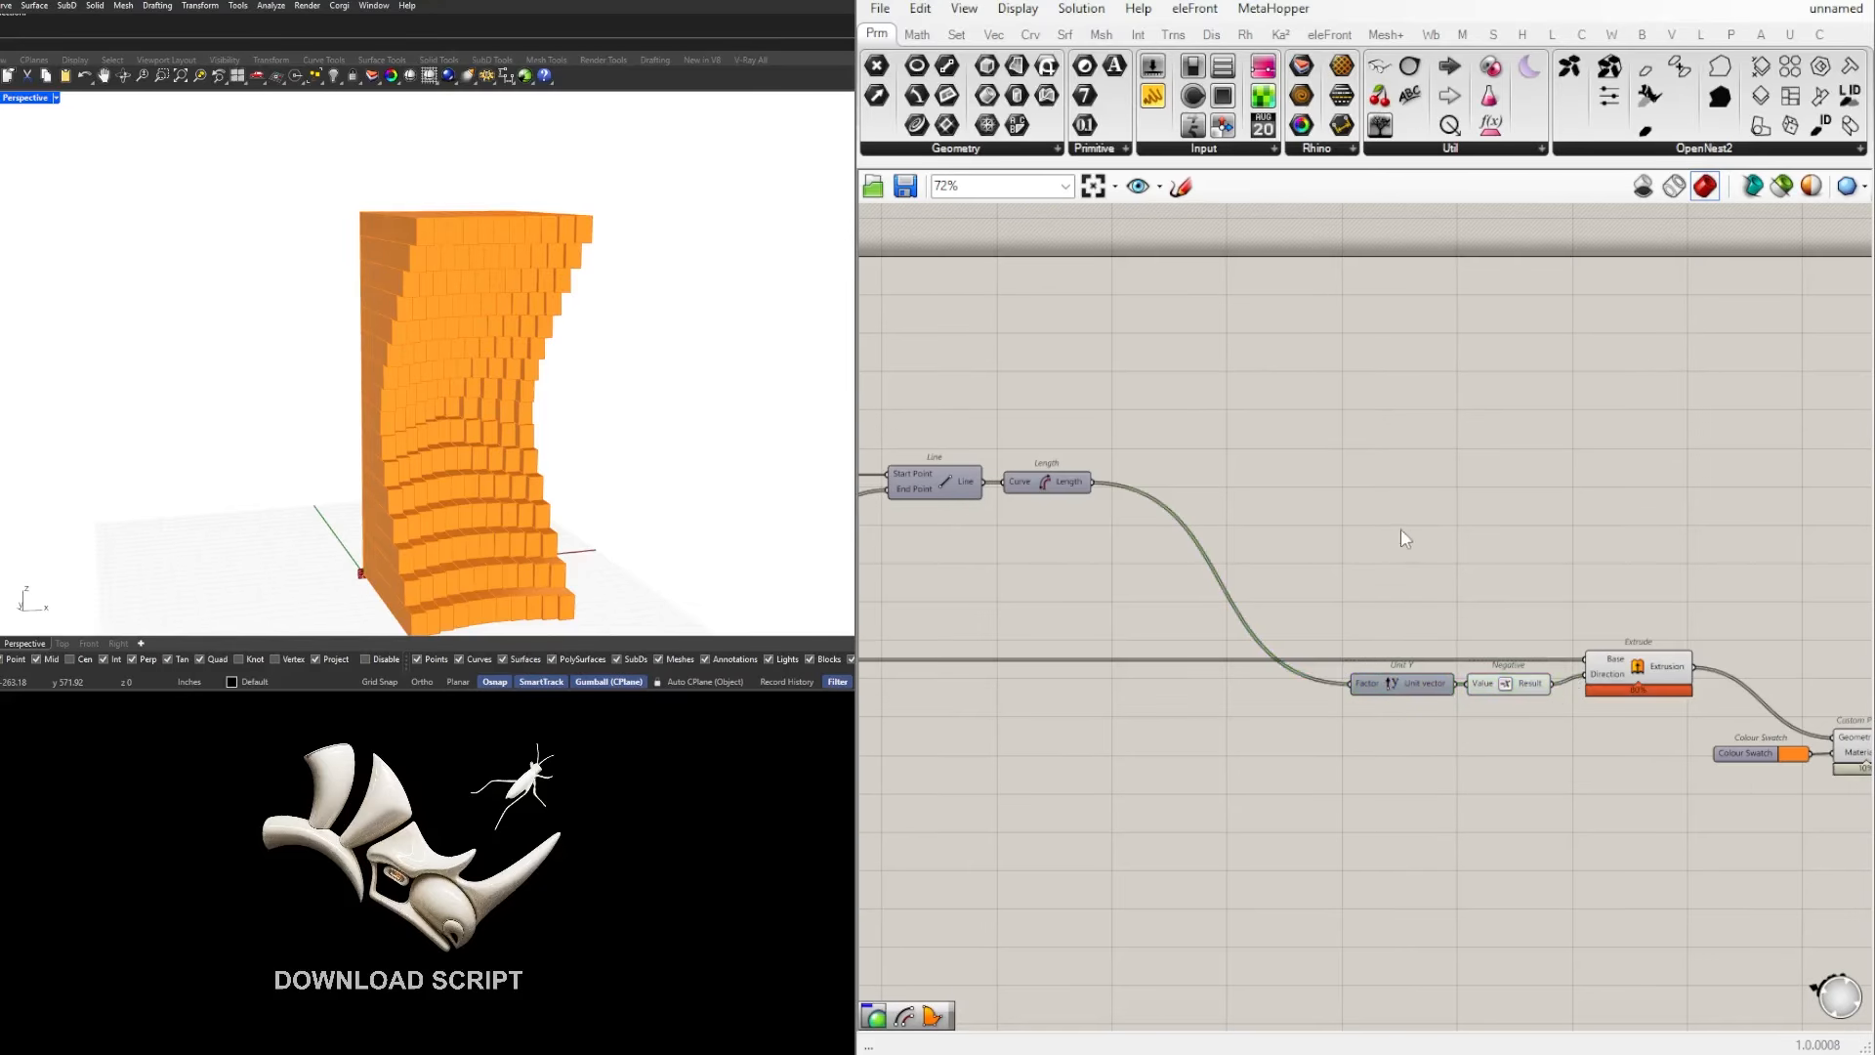
Step: Inspect the list of distances output by the Length component
scroll(1295, 596, down, 3)
drag(1766, 781, 1366, 557)
click(1510, 534)
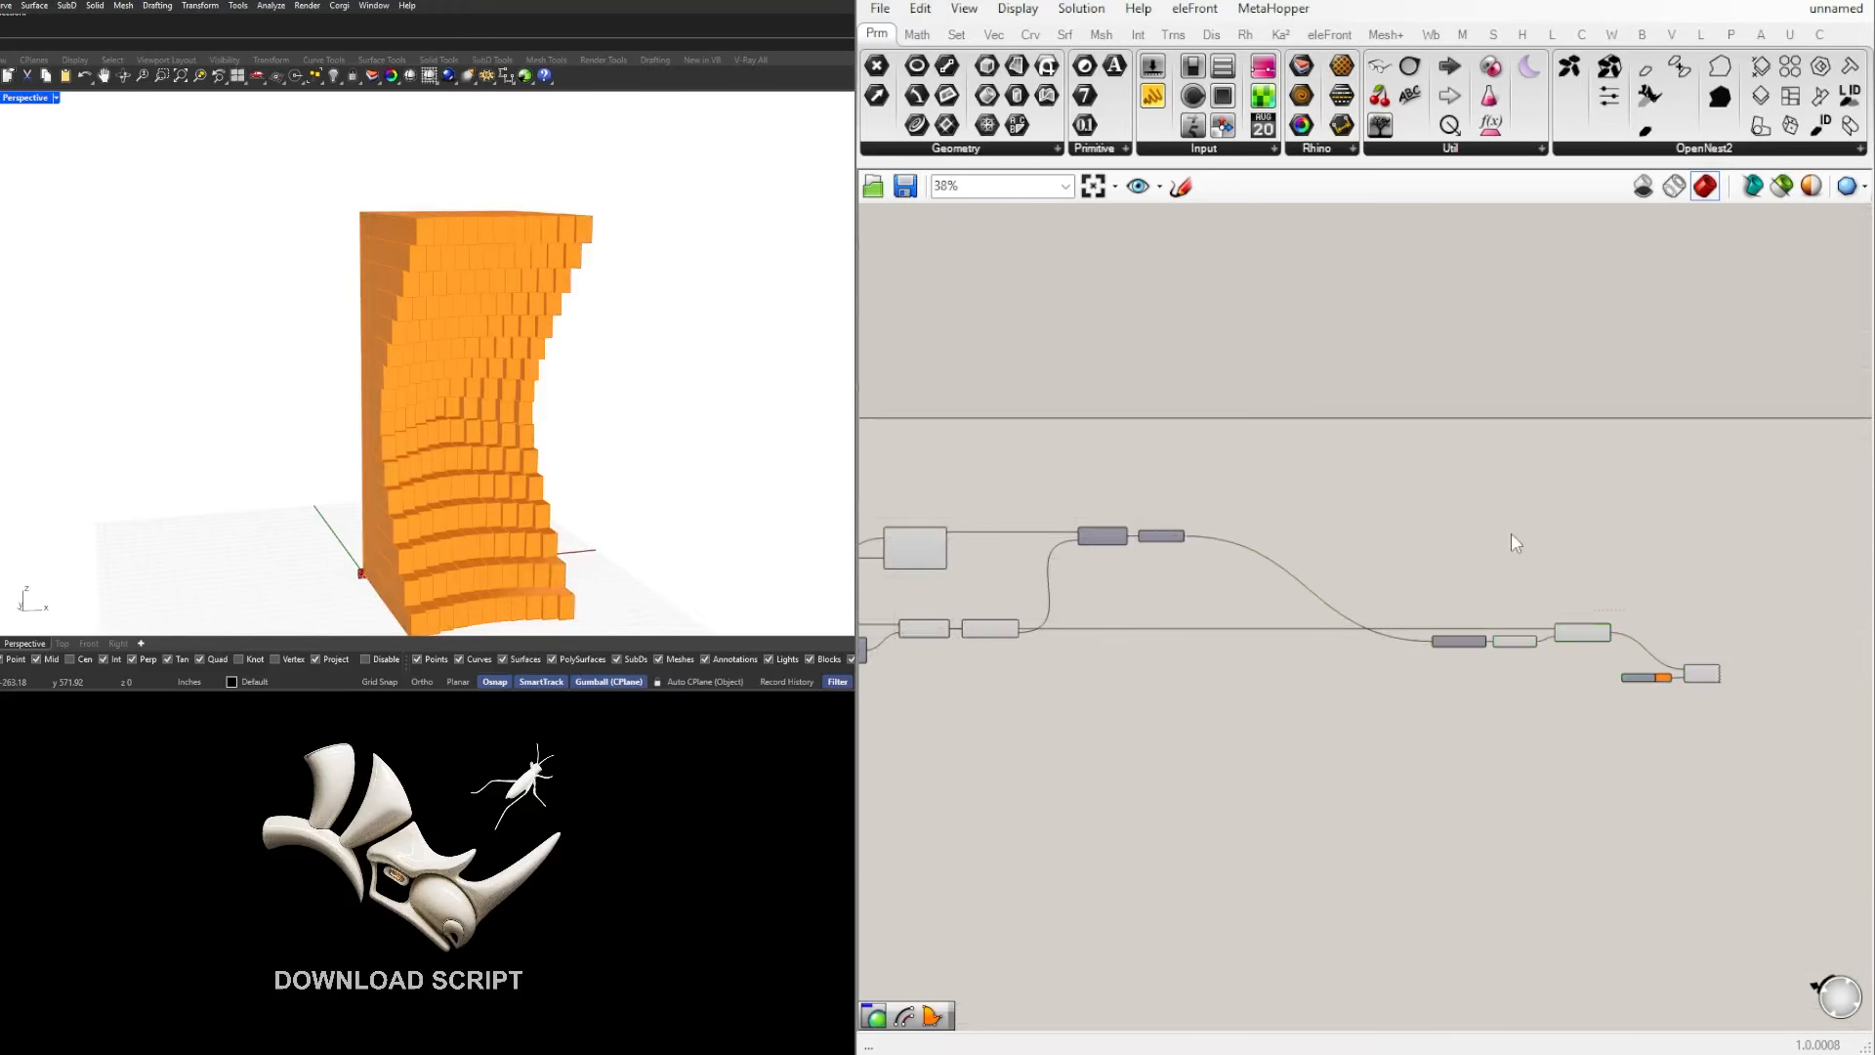
scroll(1163, 537, up, 3)
click(1184, 543)
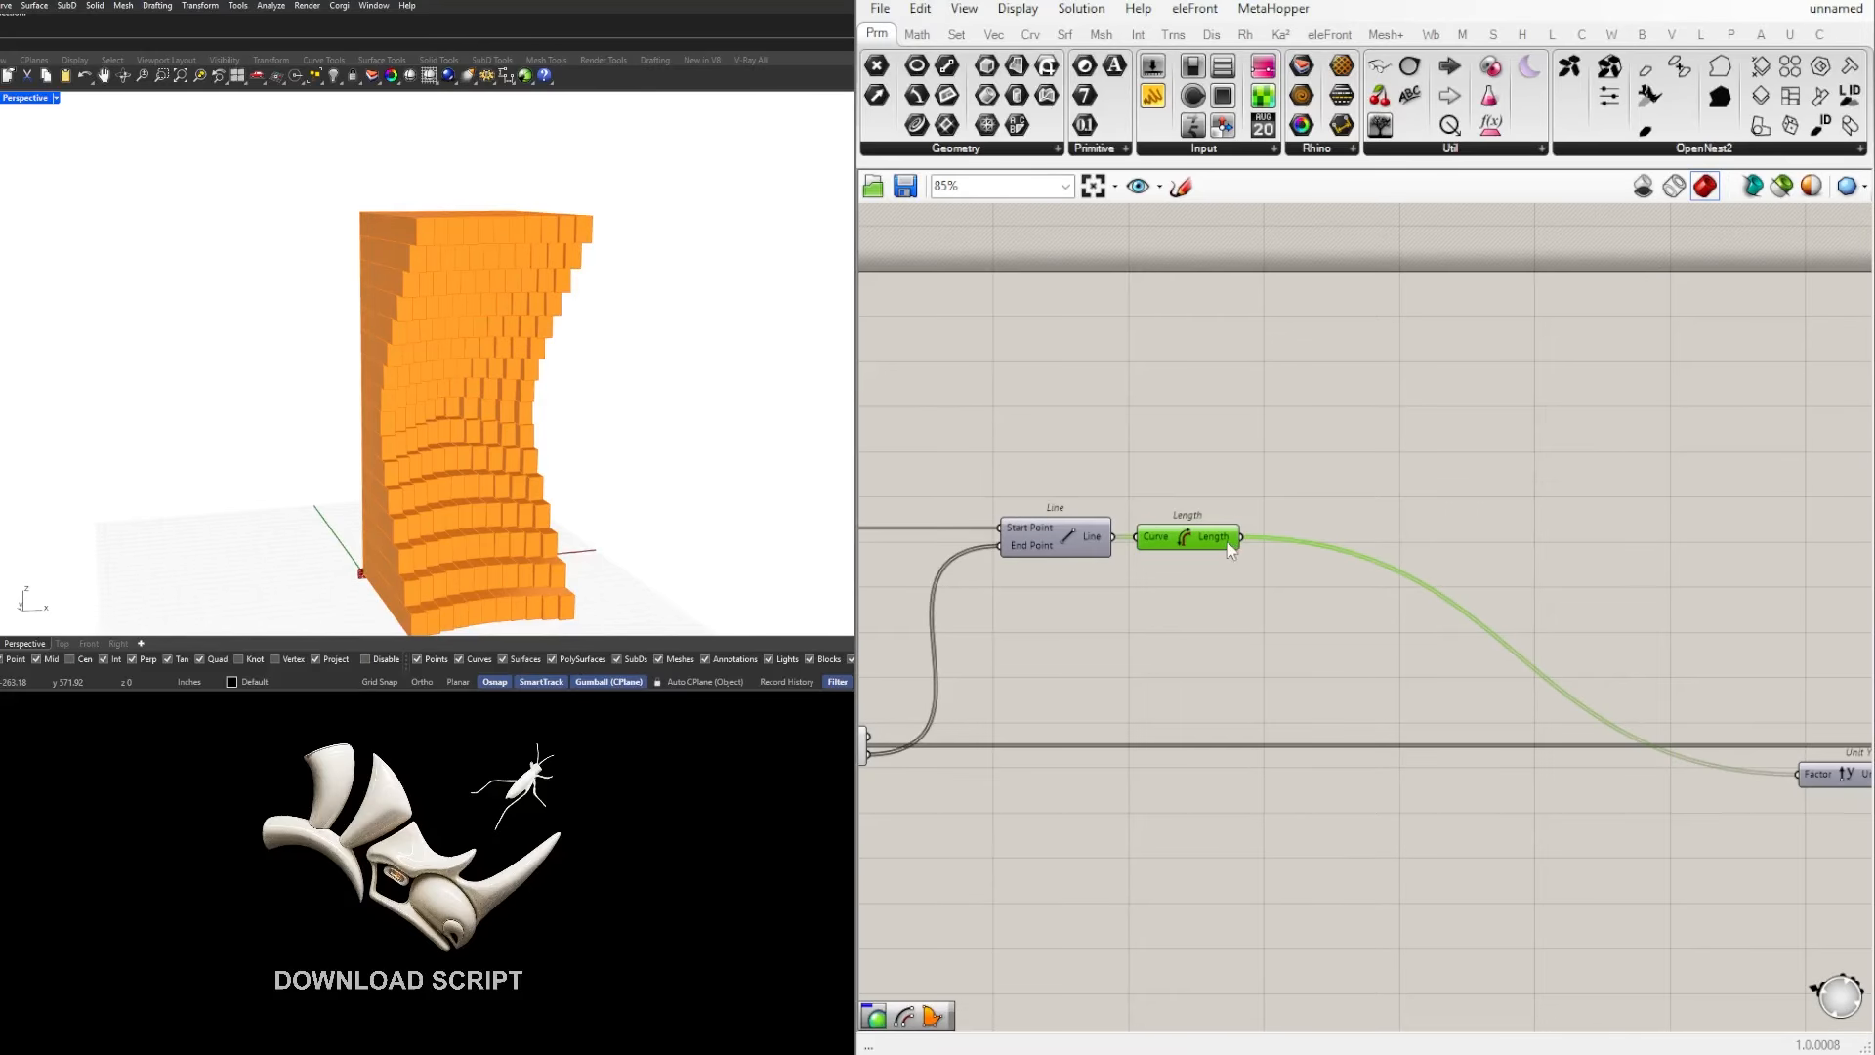
mouse_move(1227, 543)
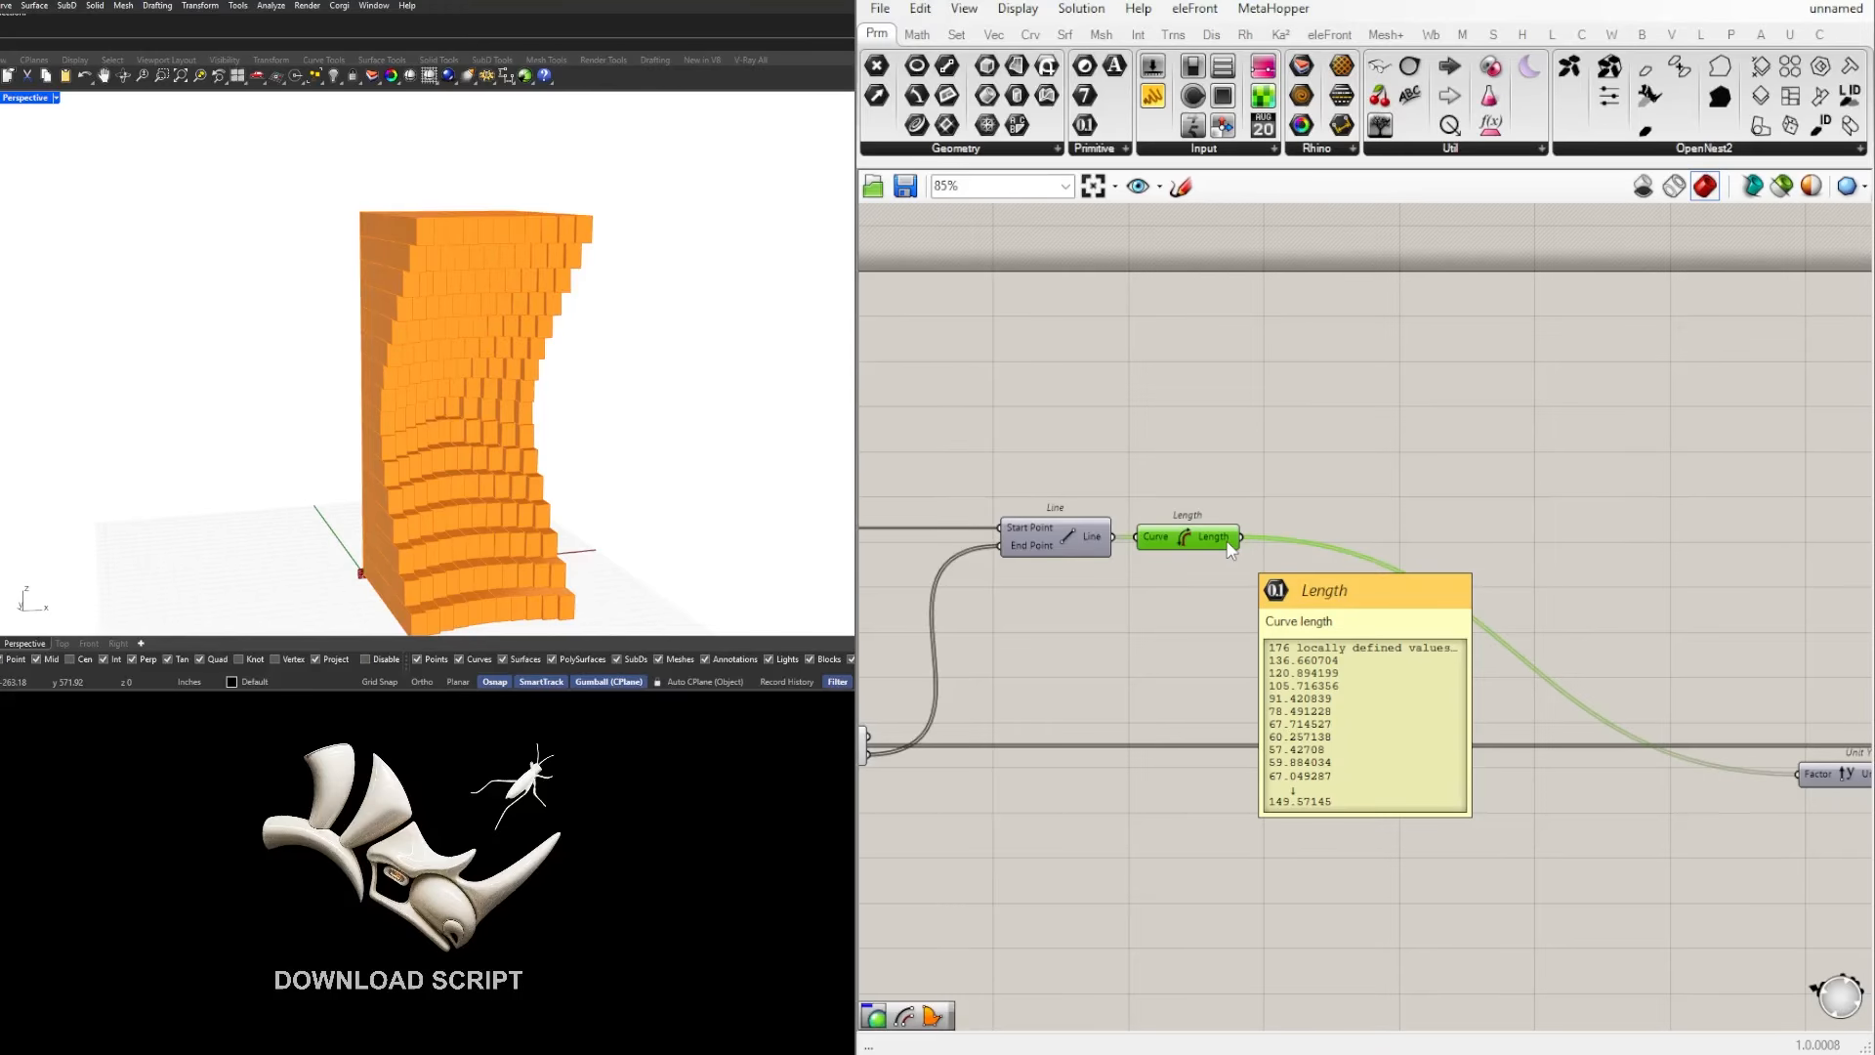
Step: Add a Remap Numbers component in the free space after Length, leaving room before it for more components
right_drag(1257, 639, 1125, 630)
double_click(1360, 556)
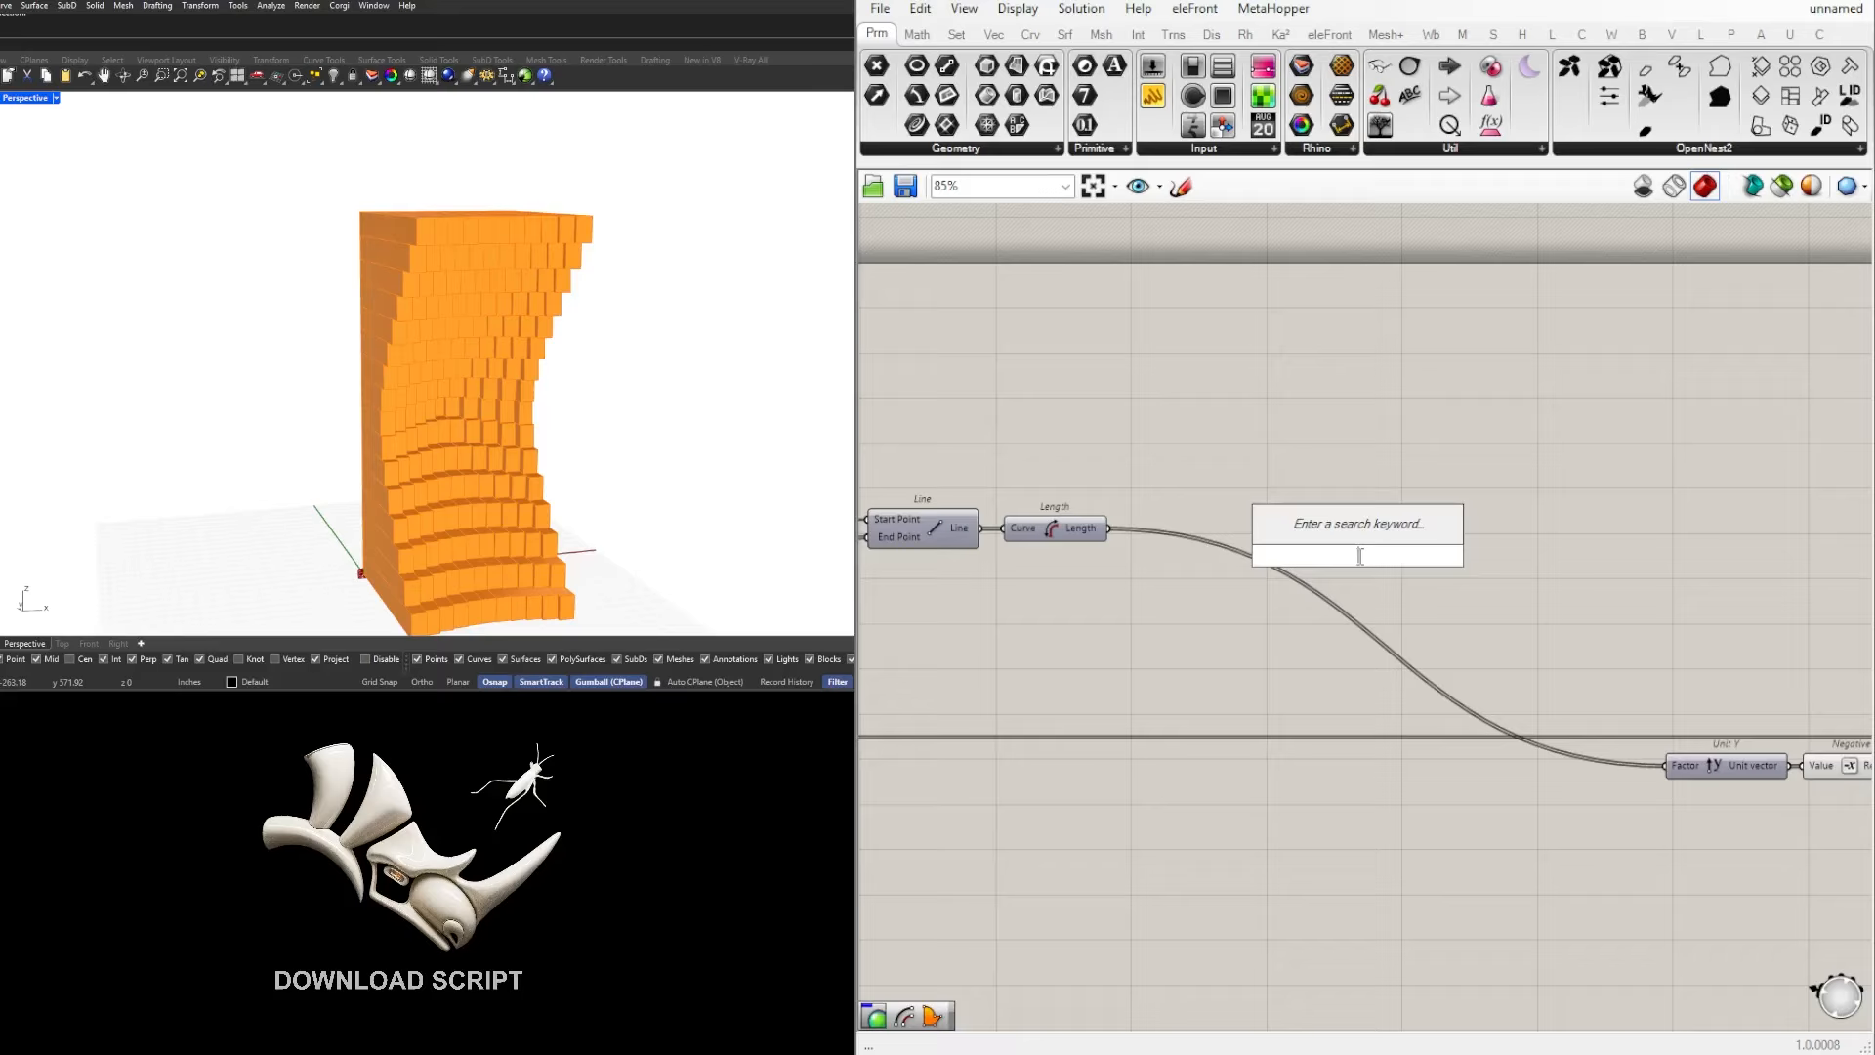
text(remap)
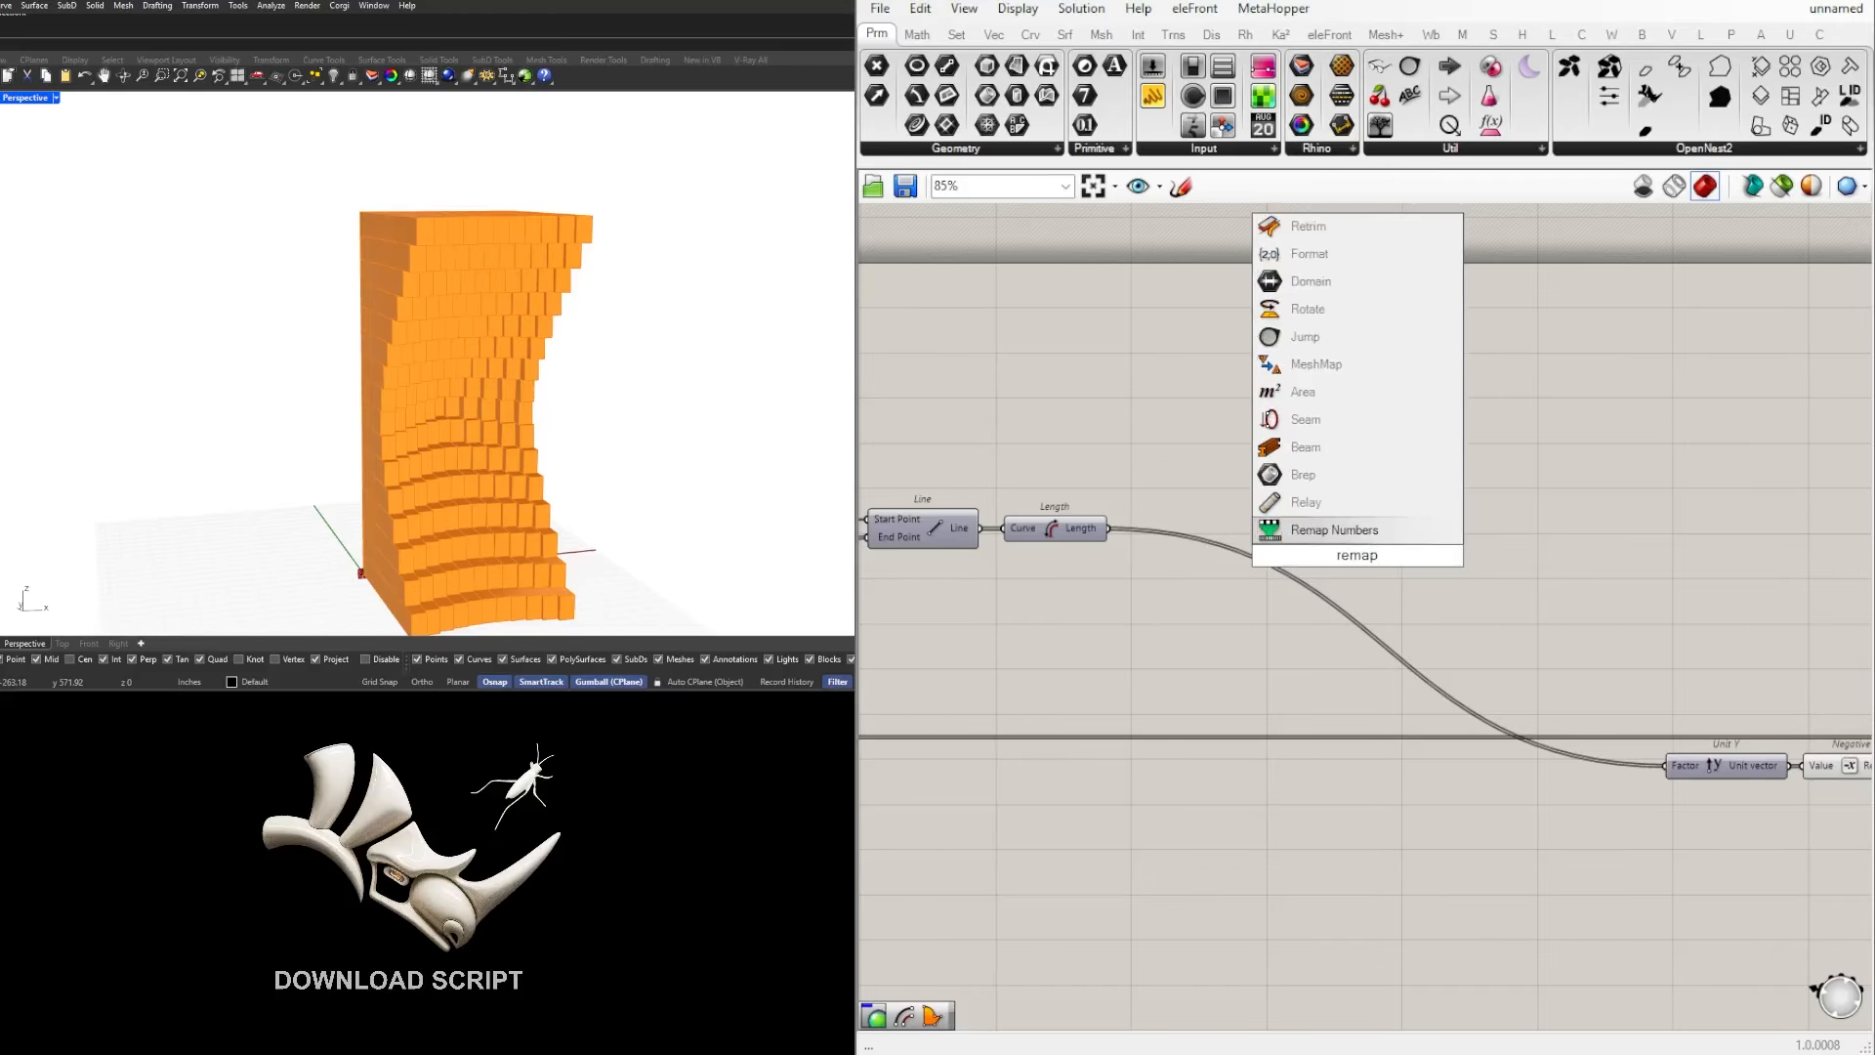
key(Return)
right_drag(1363, 563, 1246, 563)
drag(1246, 563, 1534, 563)
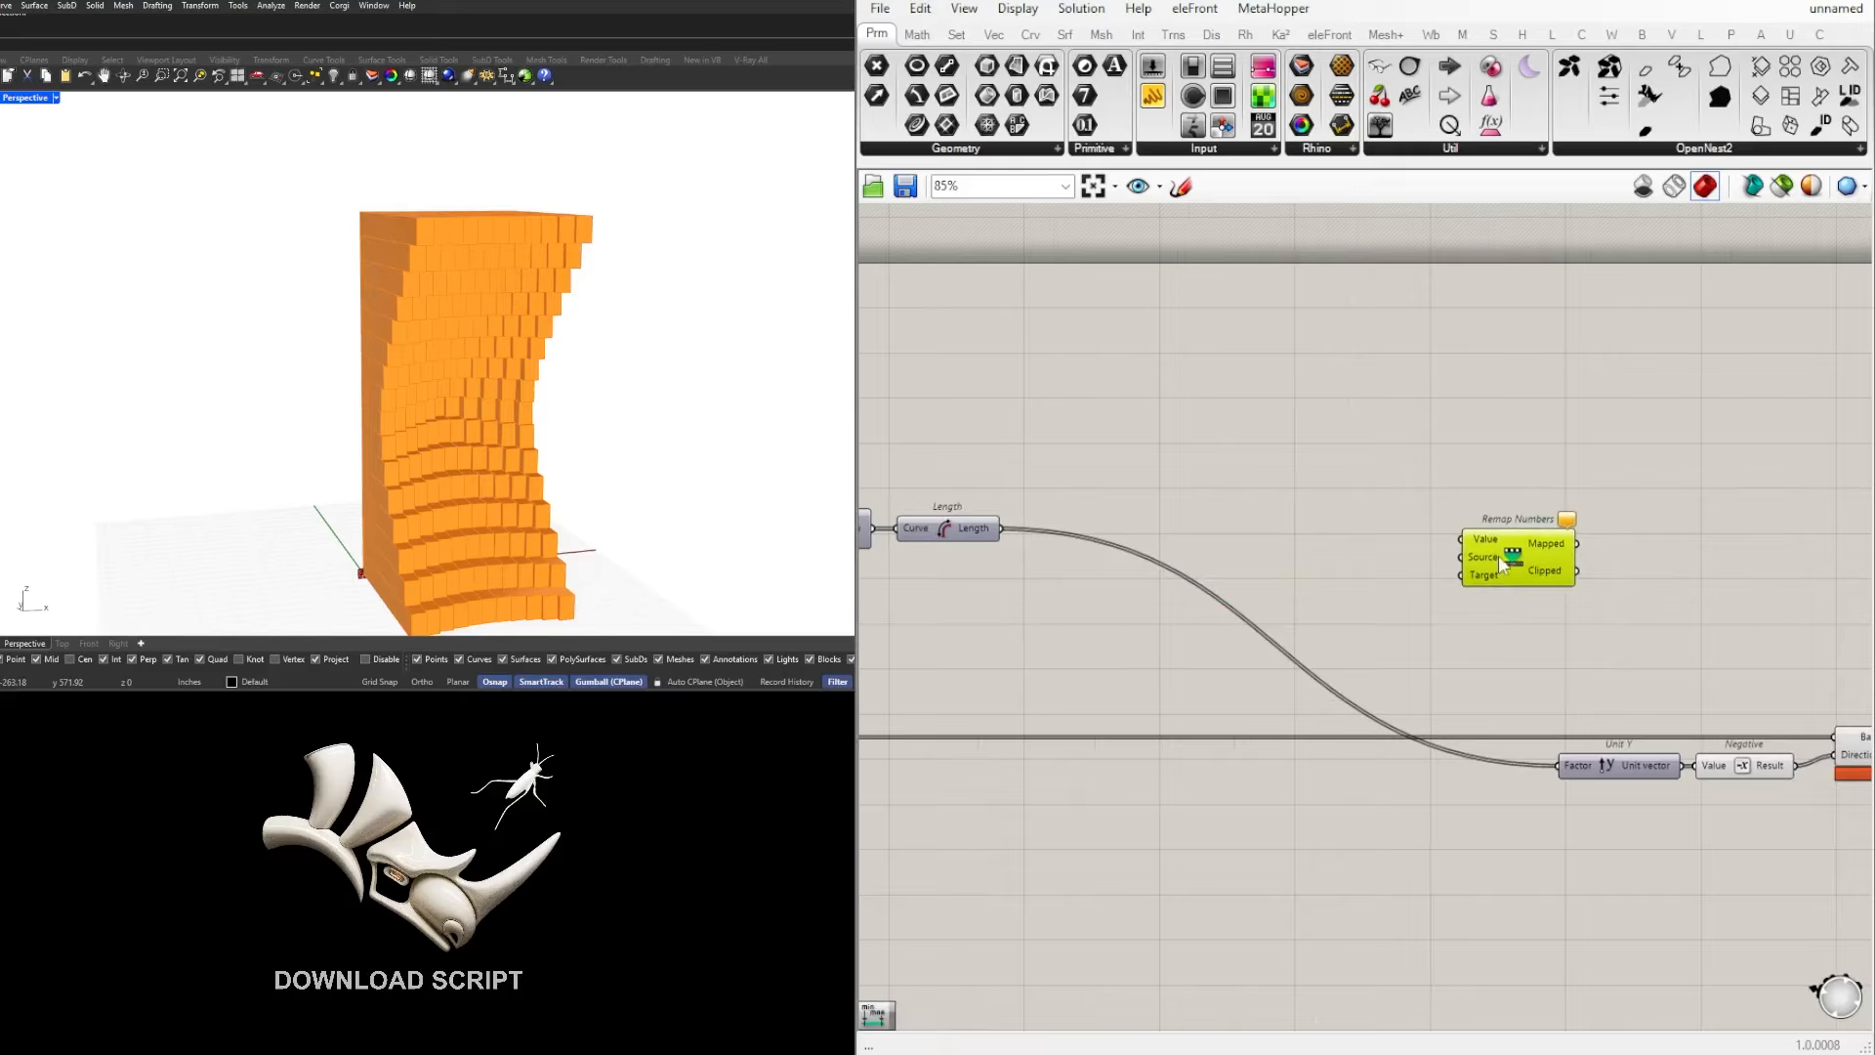
drag(1502, 562, 1468, 561)
Step: Add a Bounds component just before Remap Numbers
double_click(1324, 573)
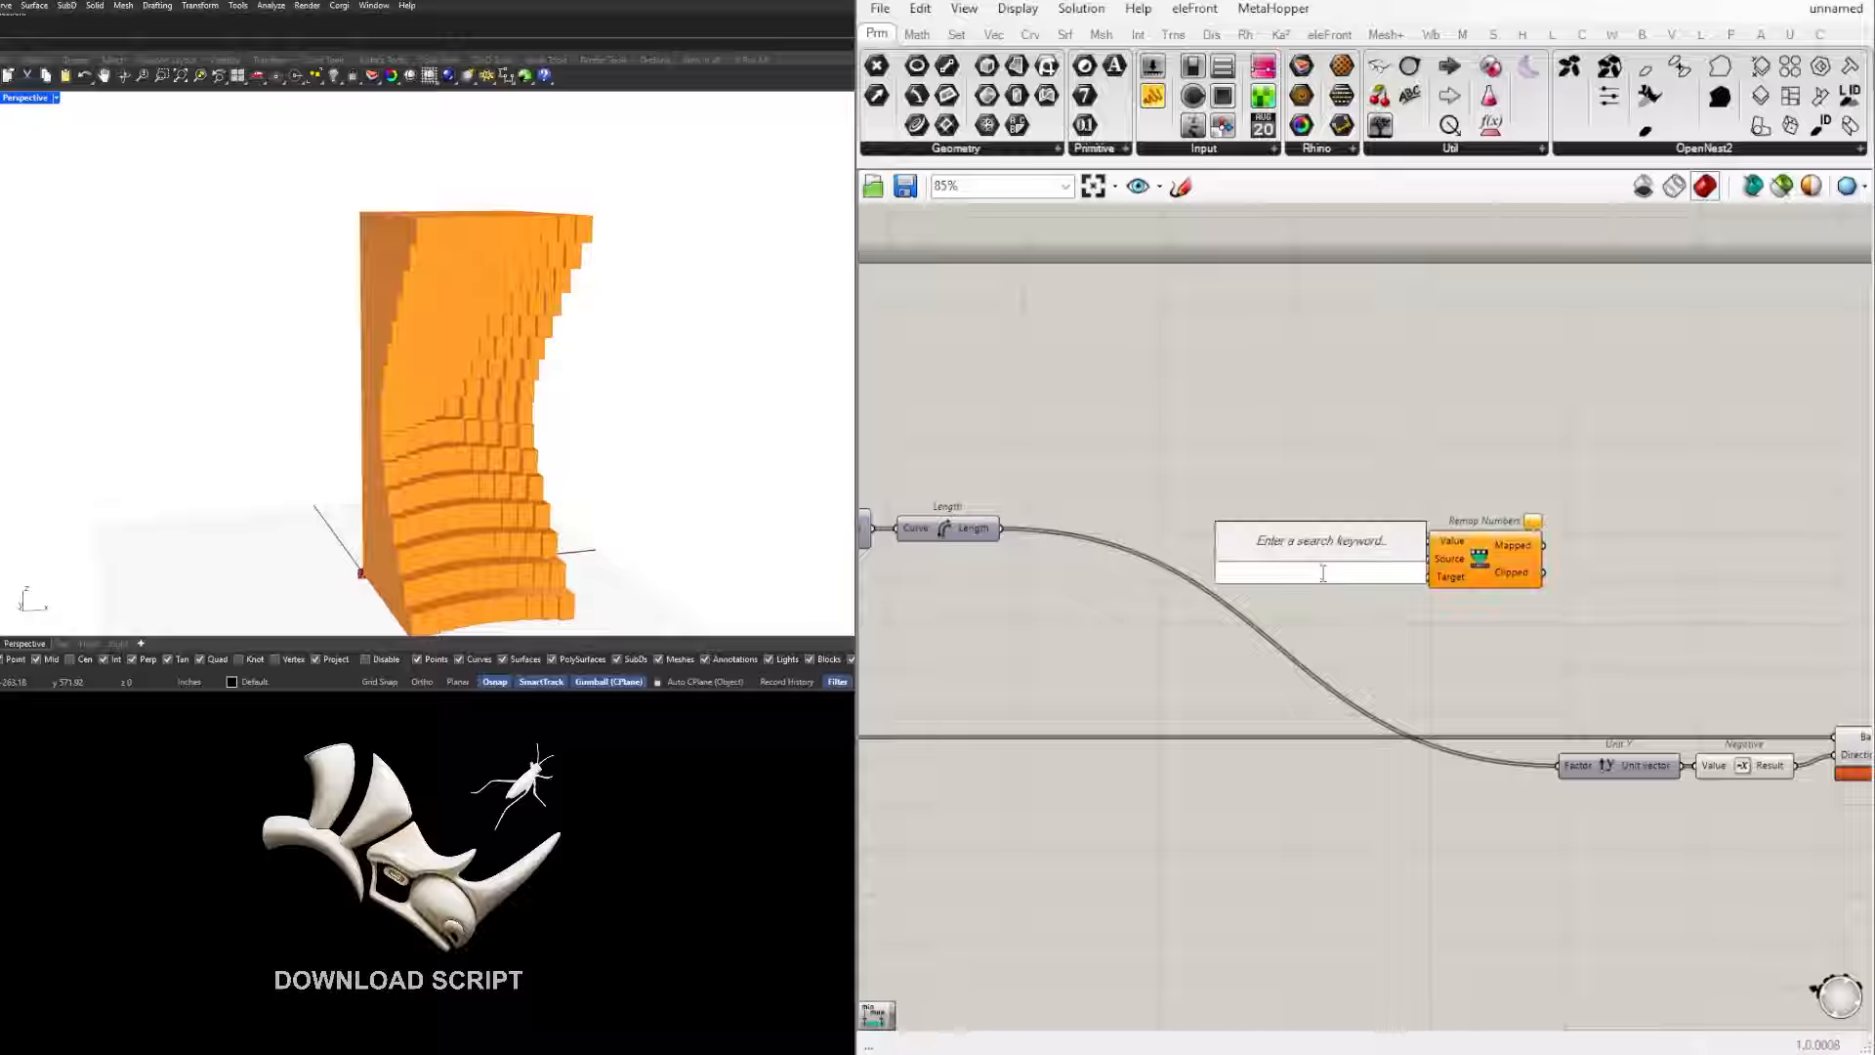
text(bounds)
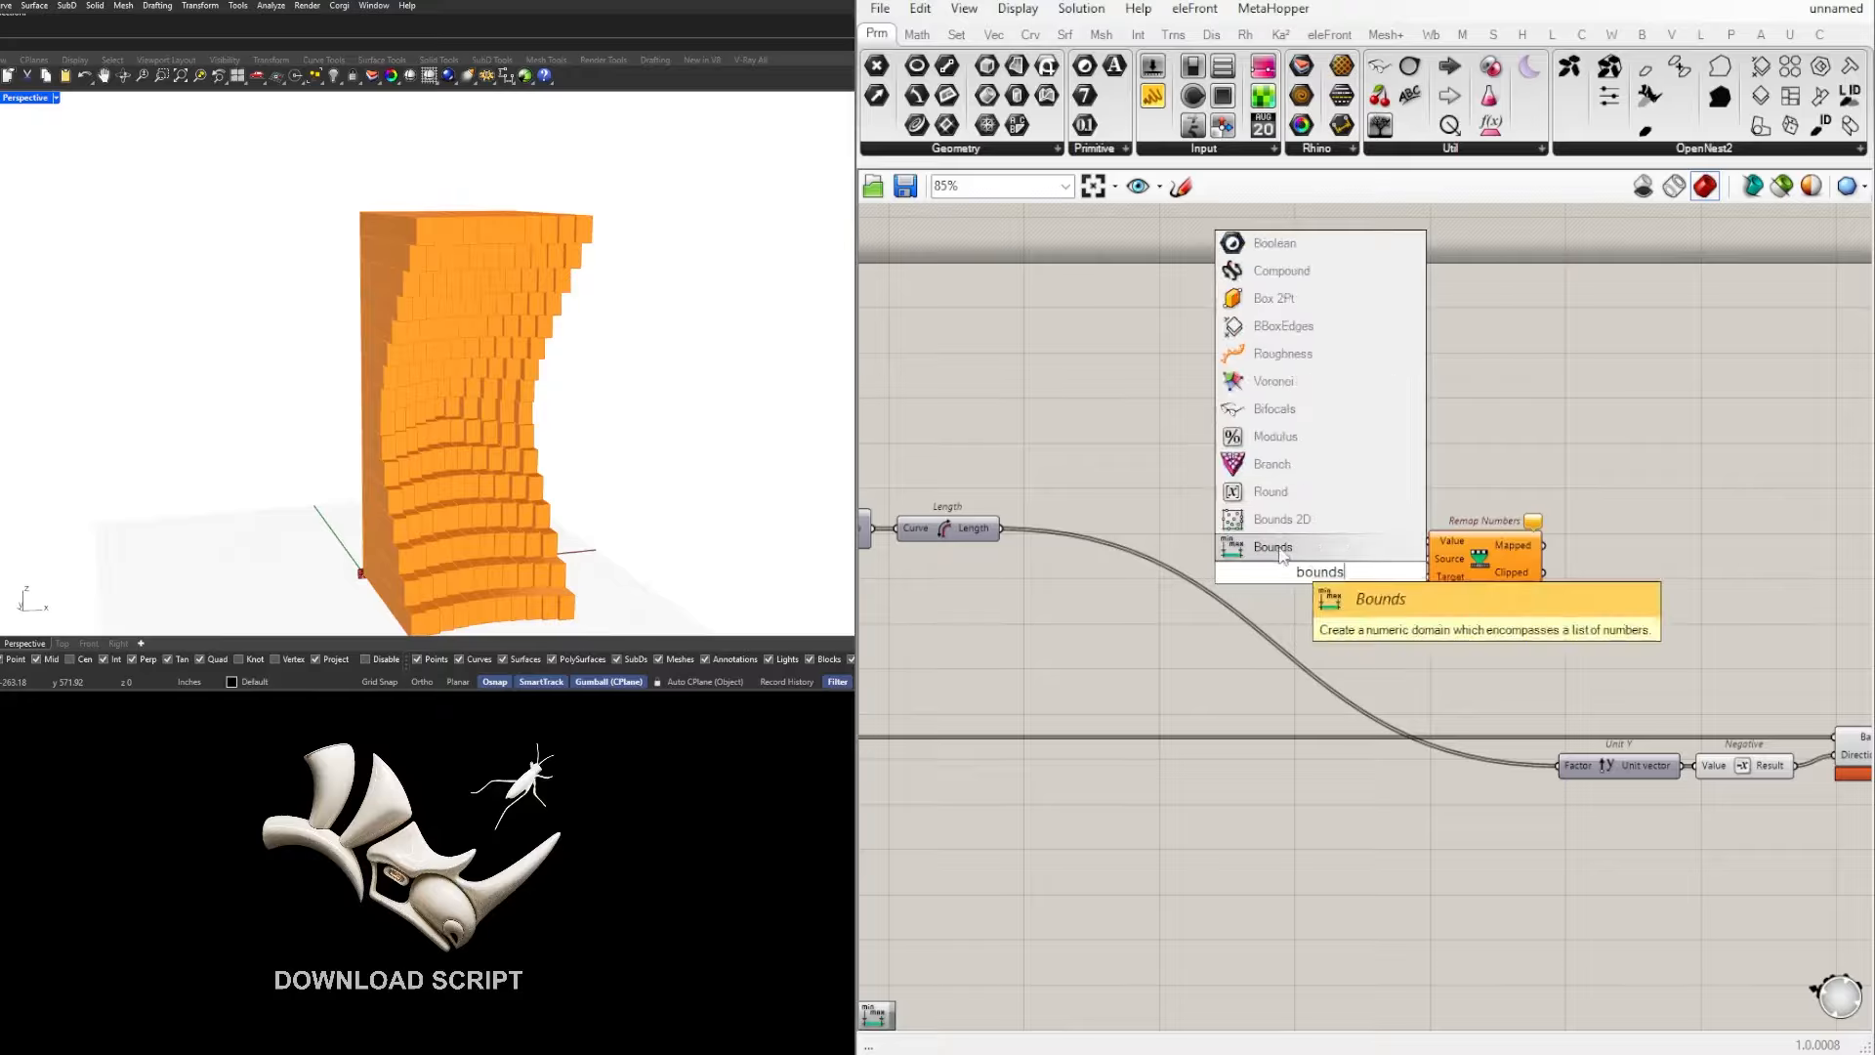
click(1272, 547)
Step: Add a Construct Domain component and place it beneath Bounds
click(1064, 659)
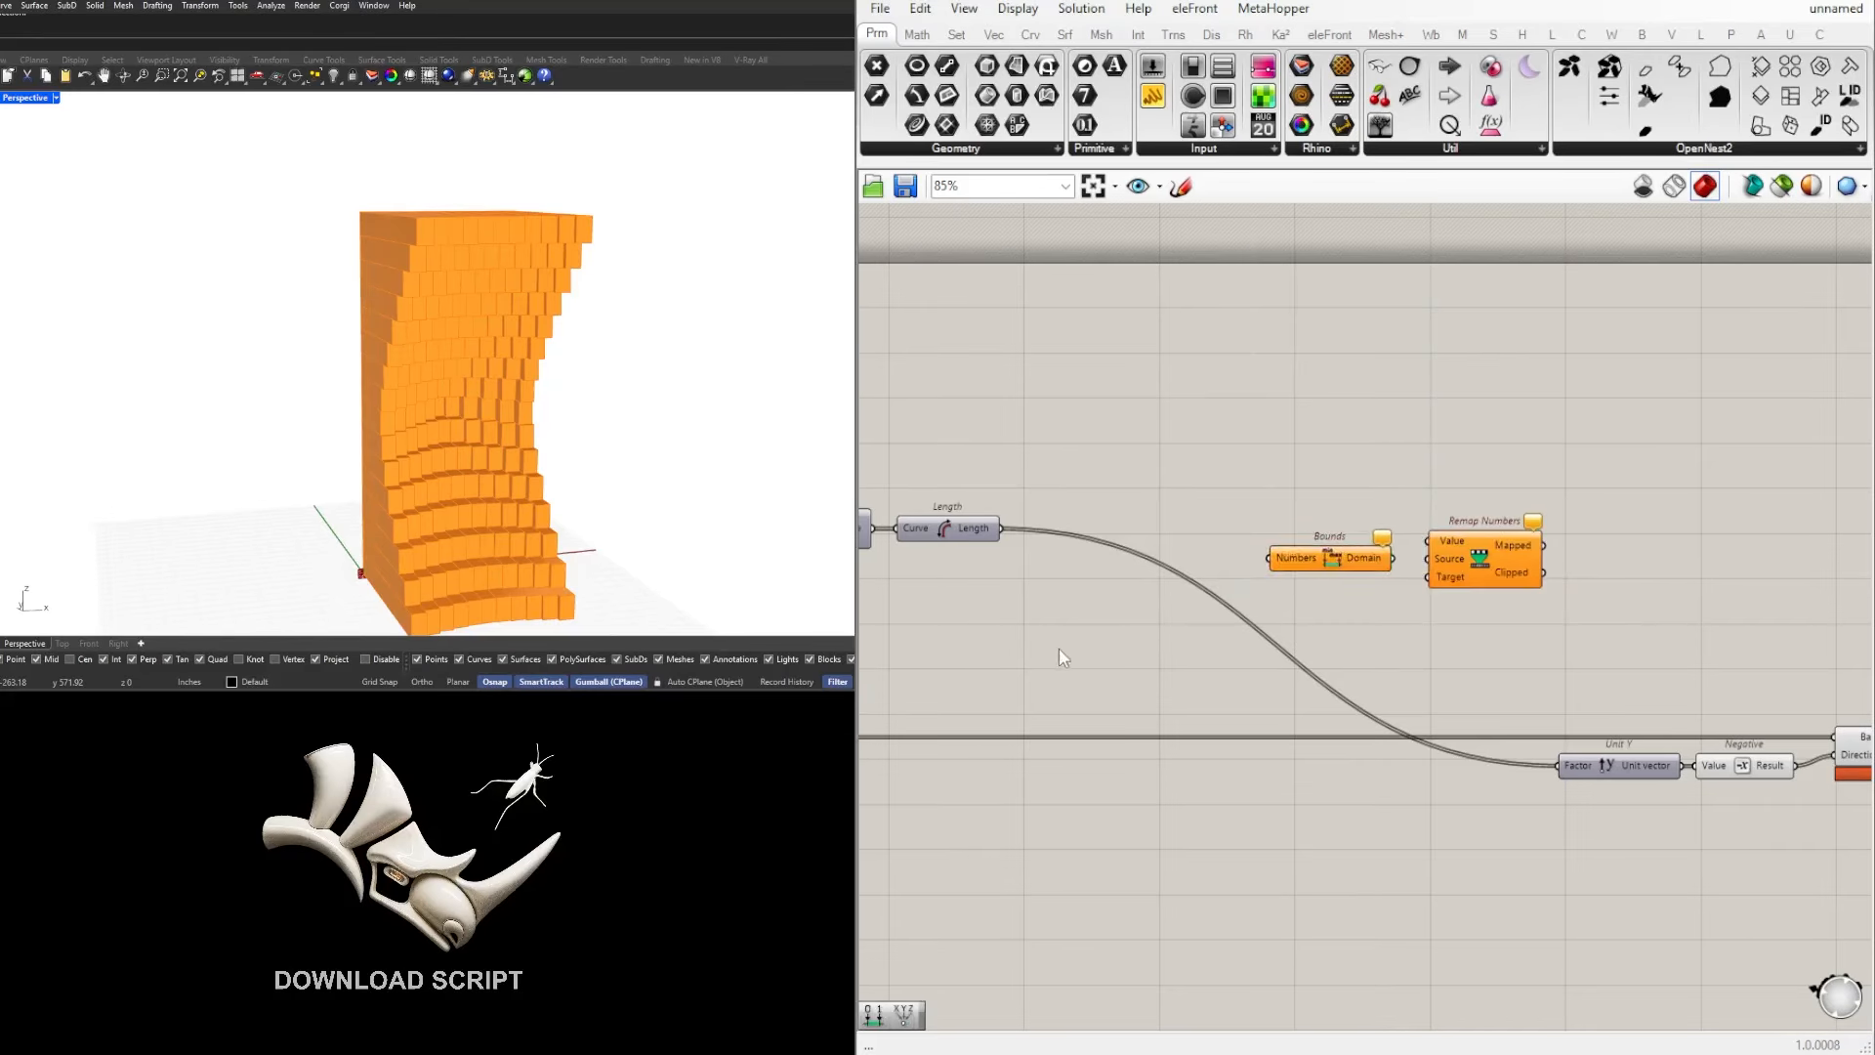
double_click(1064, 658)
text(construct)
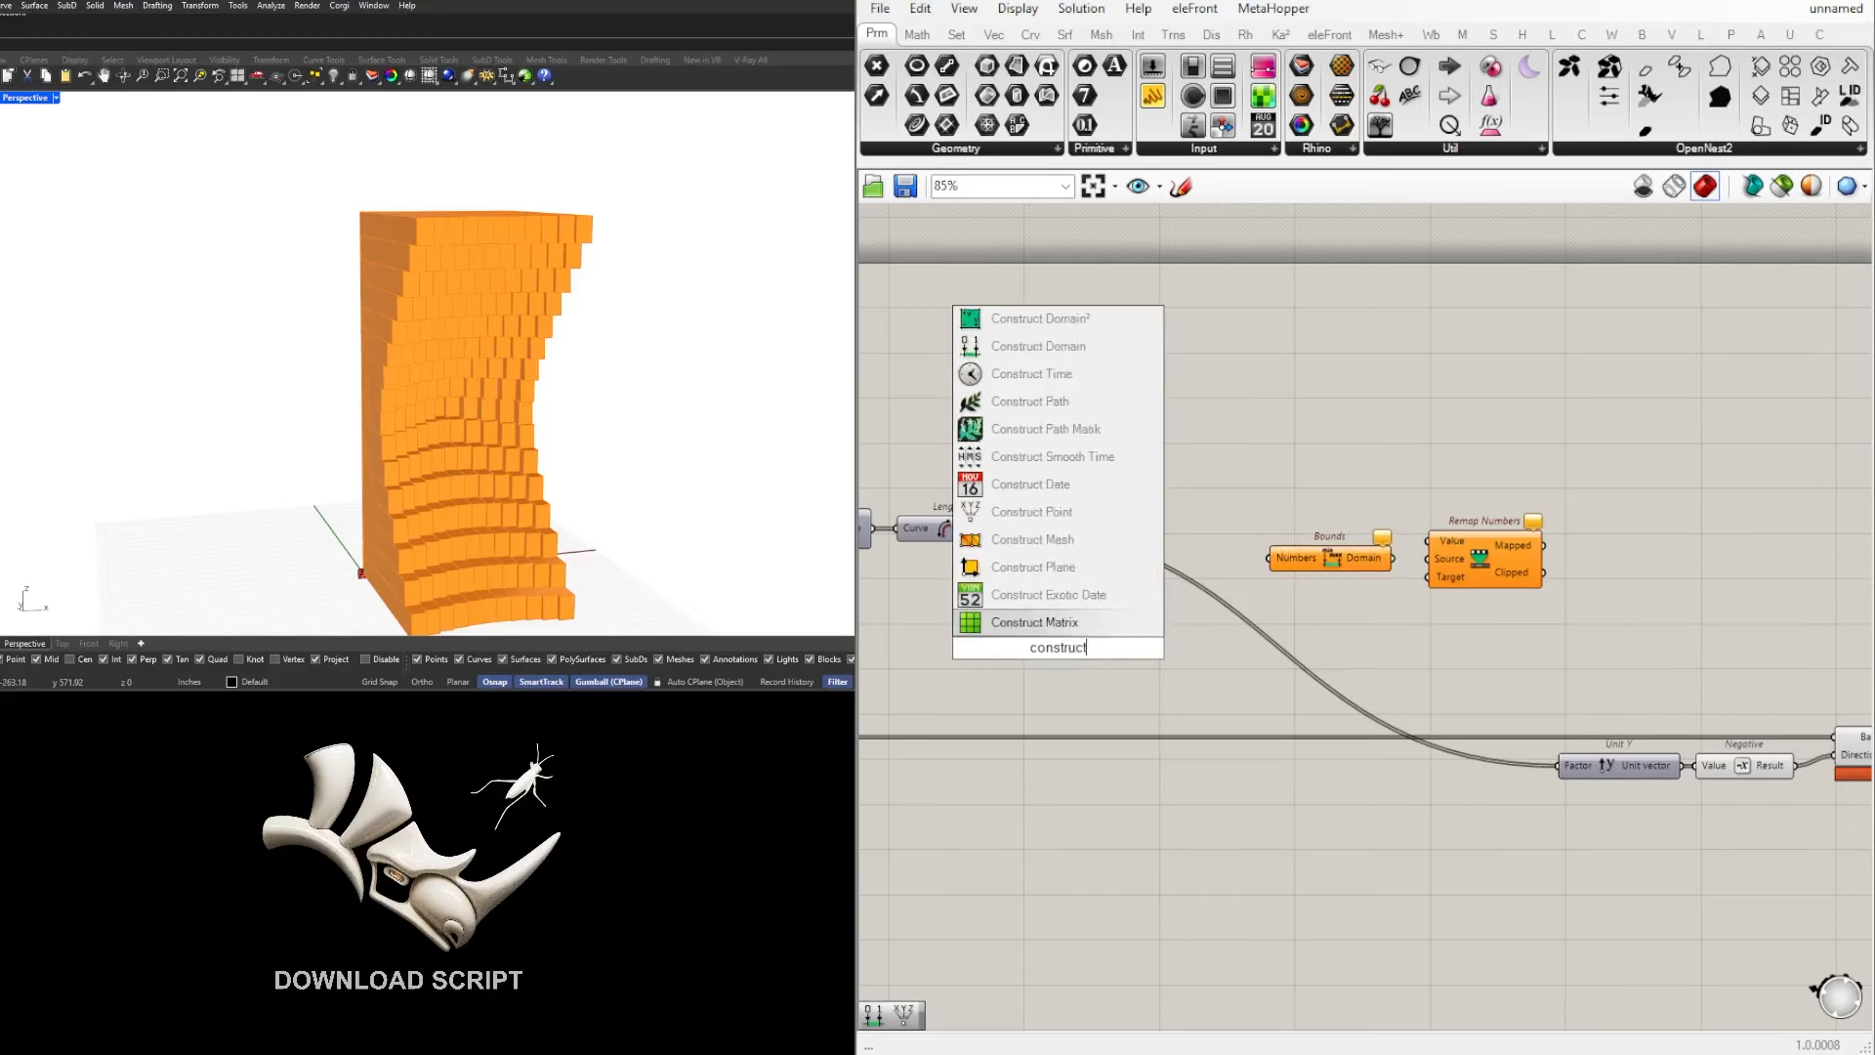
text(domain)
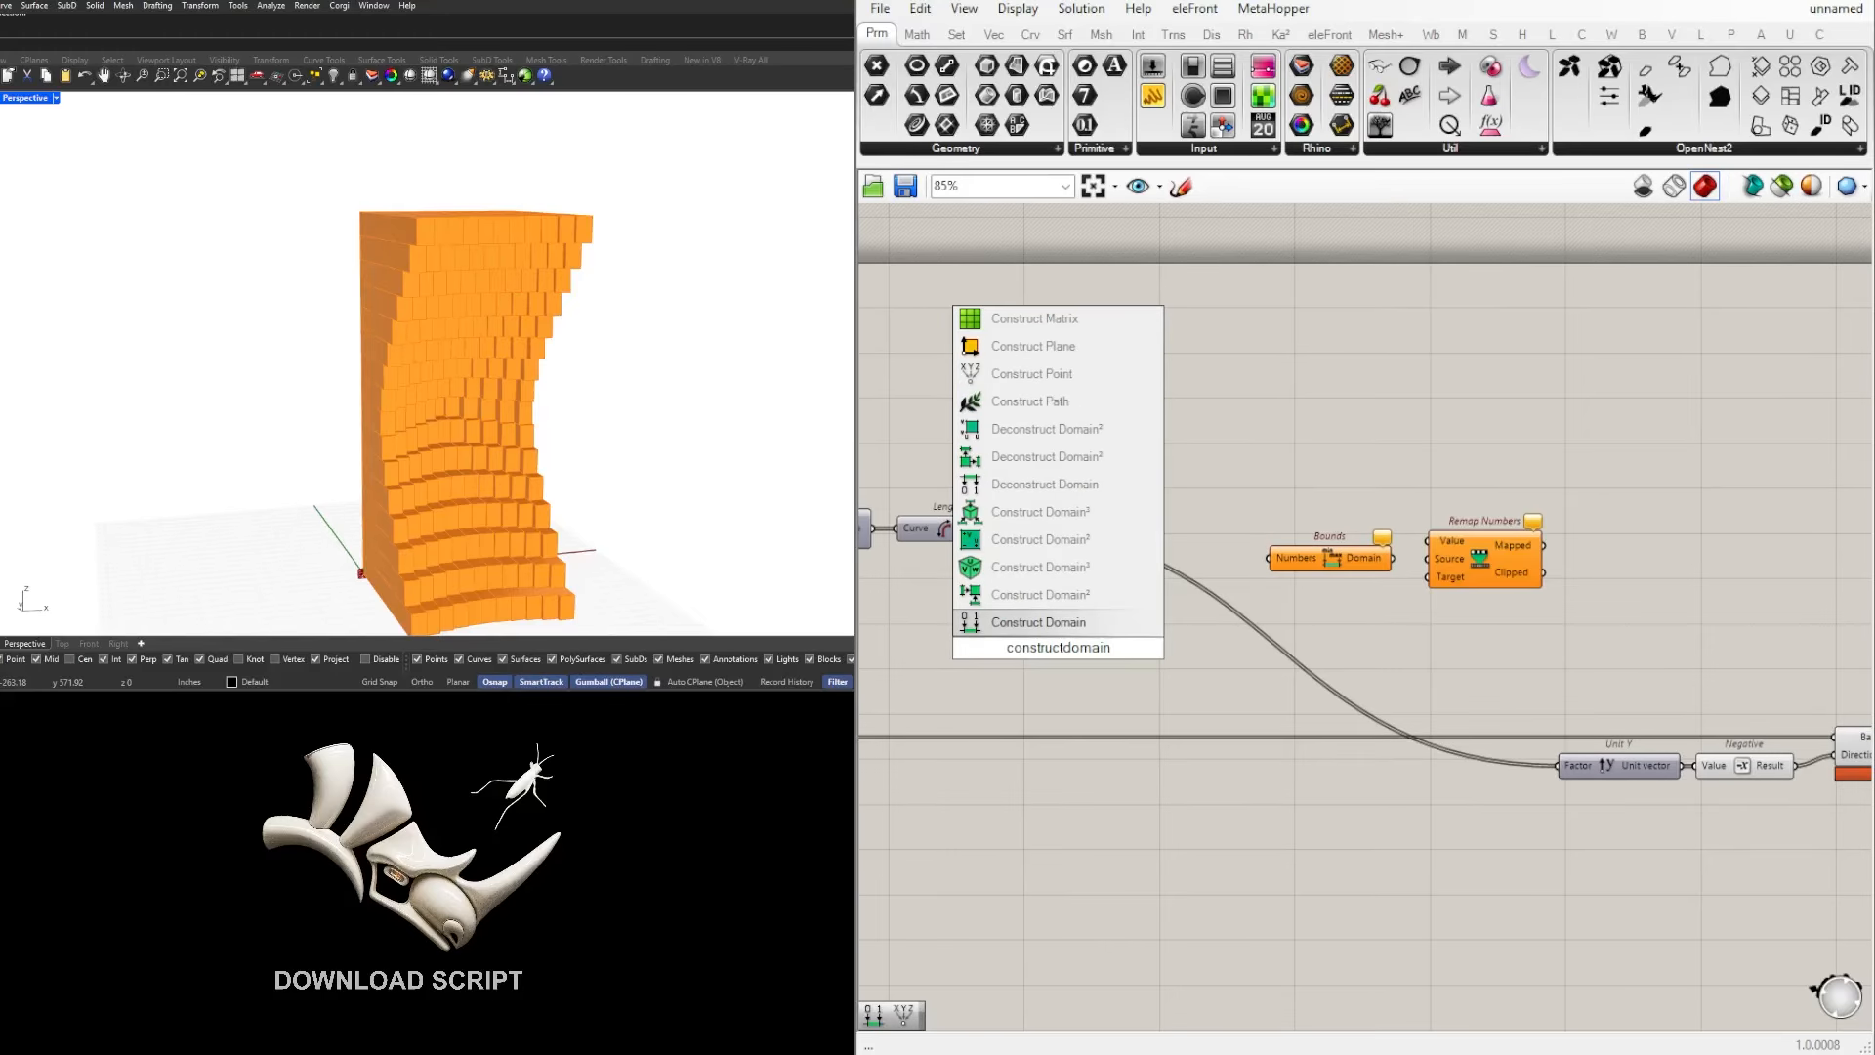
click(1039, 622)
drag(1109, 631, 1343, 609)
Step: Arrange Bounds and Construct Domain one above the other, with Remap Numbers spaced slightly after them
drag(1586, 656, 1414, 518)
click(1546, 441)
drag(1442, 589, 1415, 581)
click(1432, 590)
drag(1617, 612, 1405, 496)
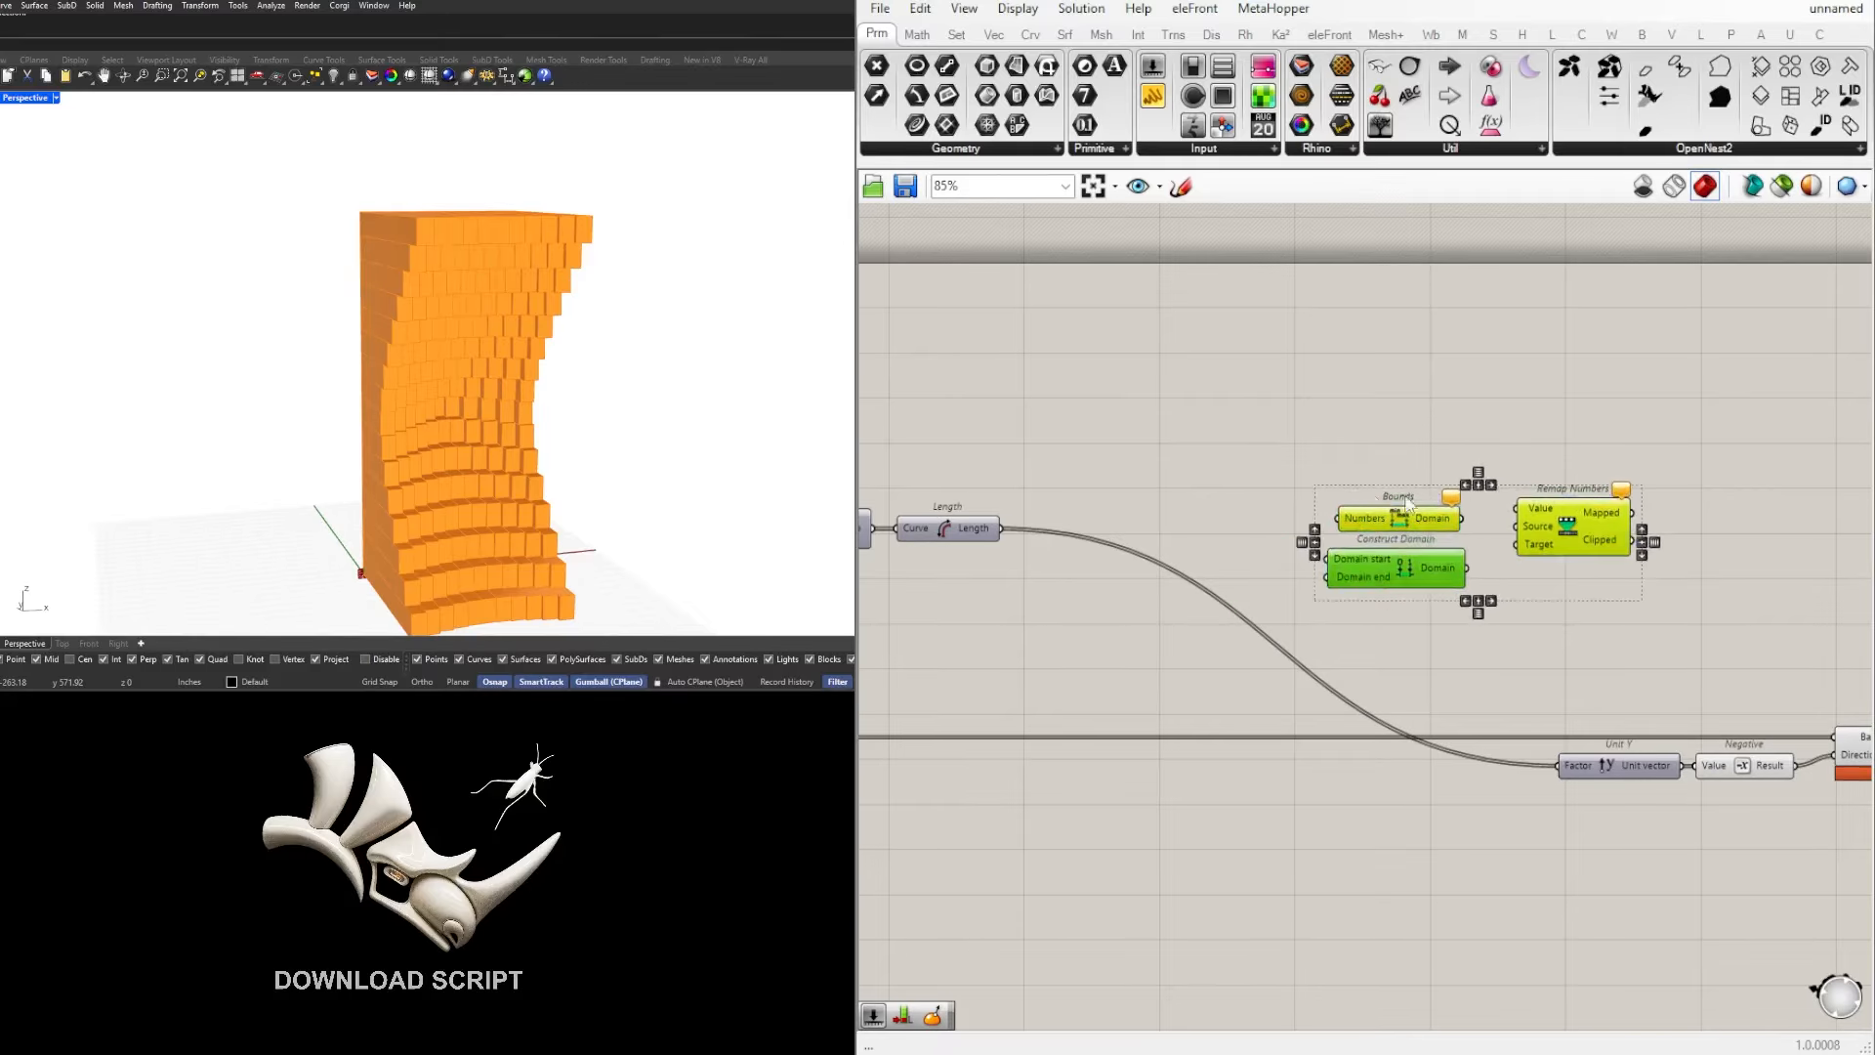
drag(1584, 521, 1620, 551)
click(1585, 558)
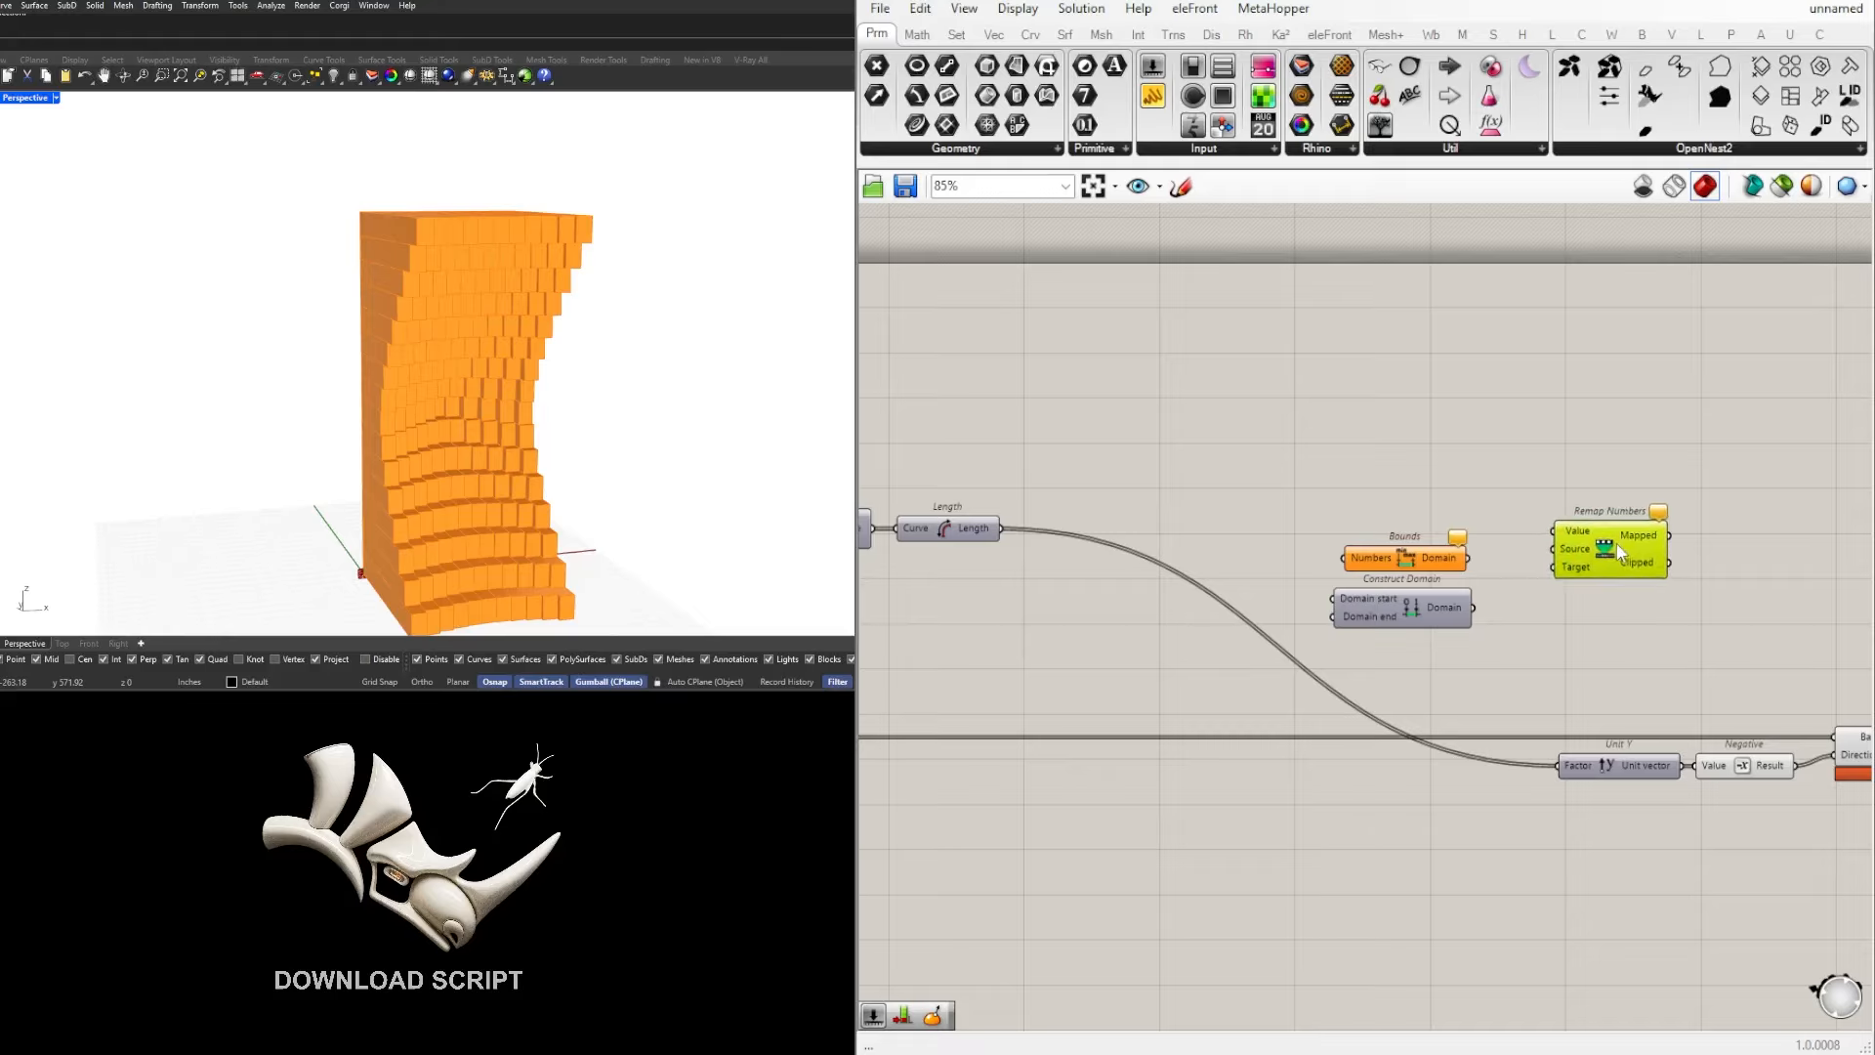
click(1440, 649)
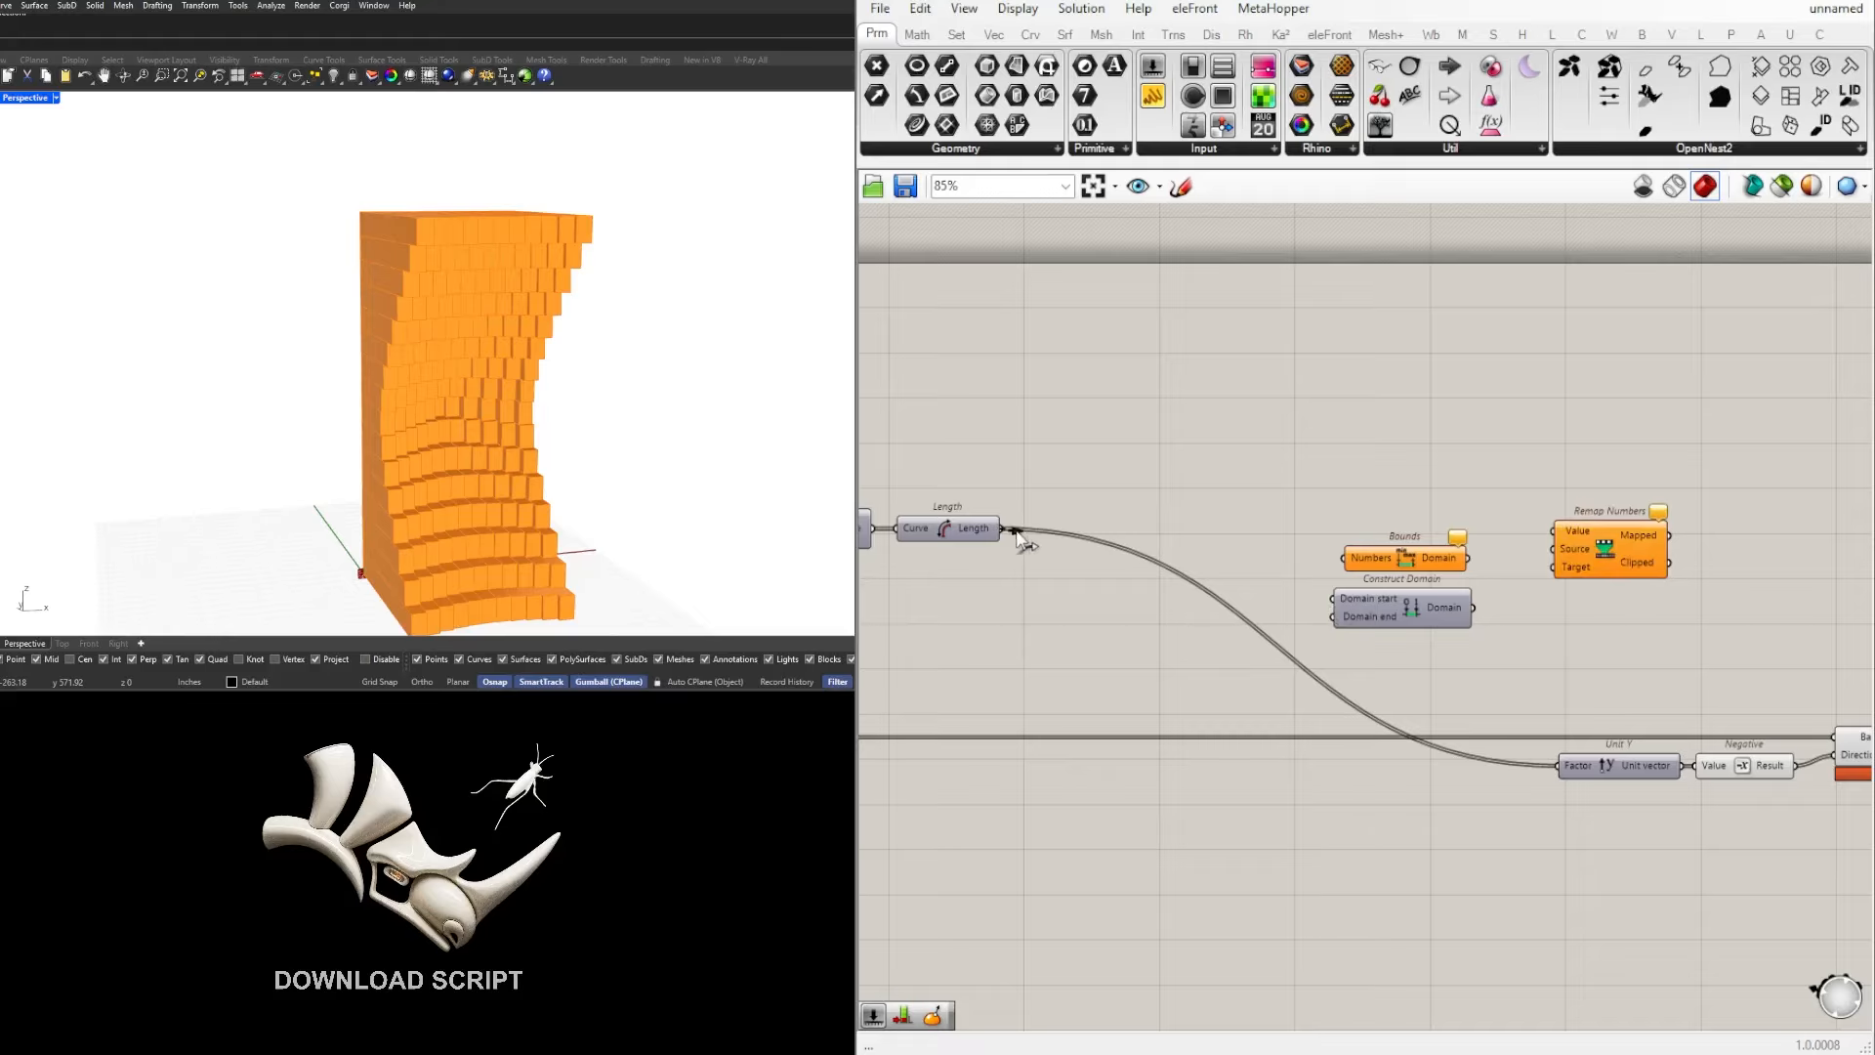
Step: Connect the Length output to both the Remap Numbers Value input and the Bounds Numbers input
drag(1005, 530, 1584, 547)
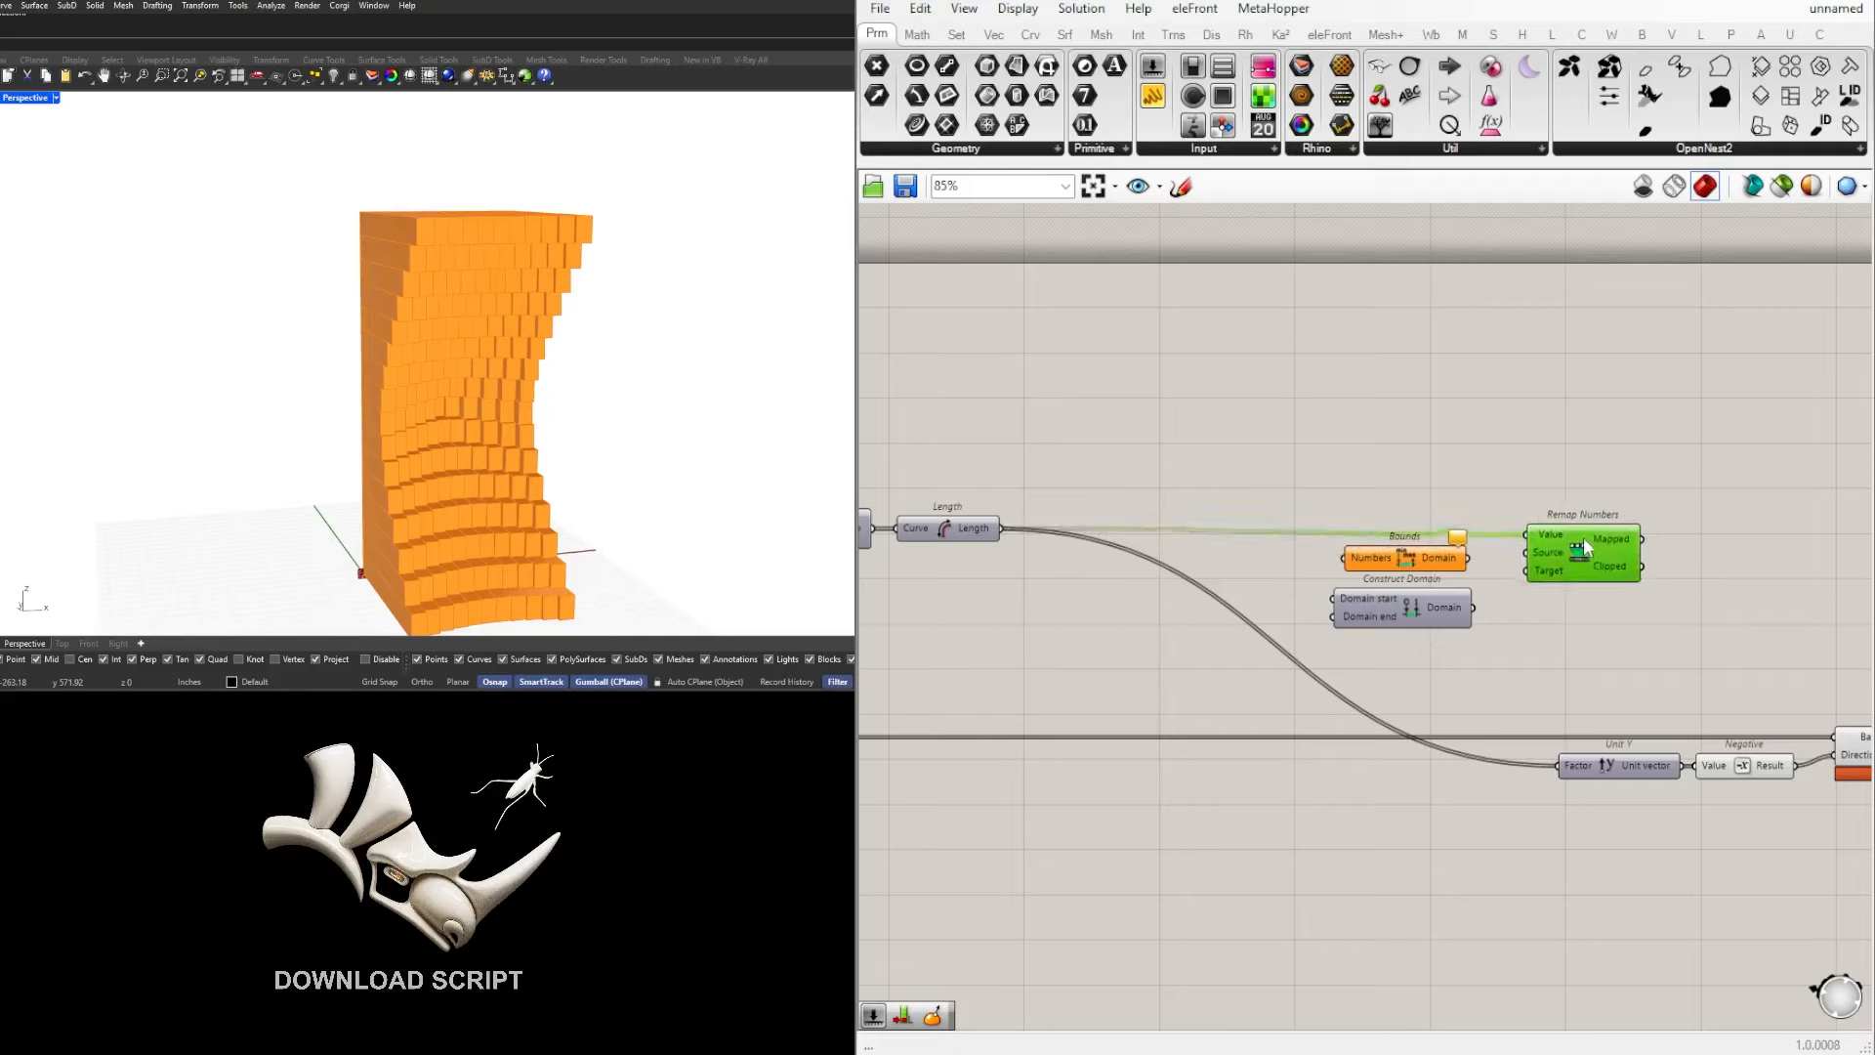
mouse_move(1556, 547)
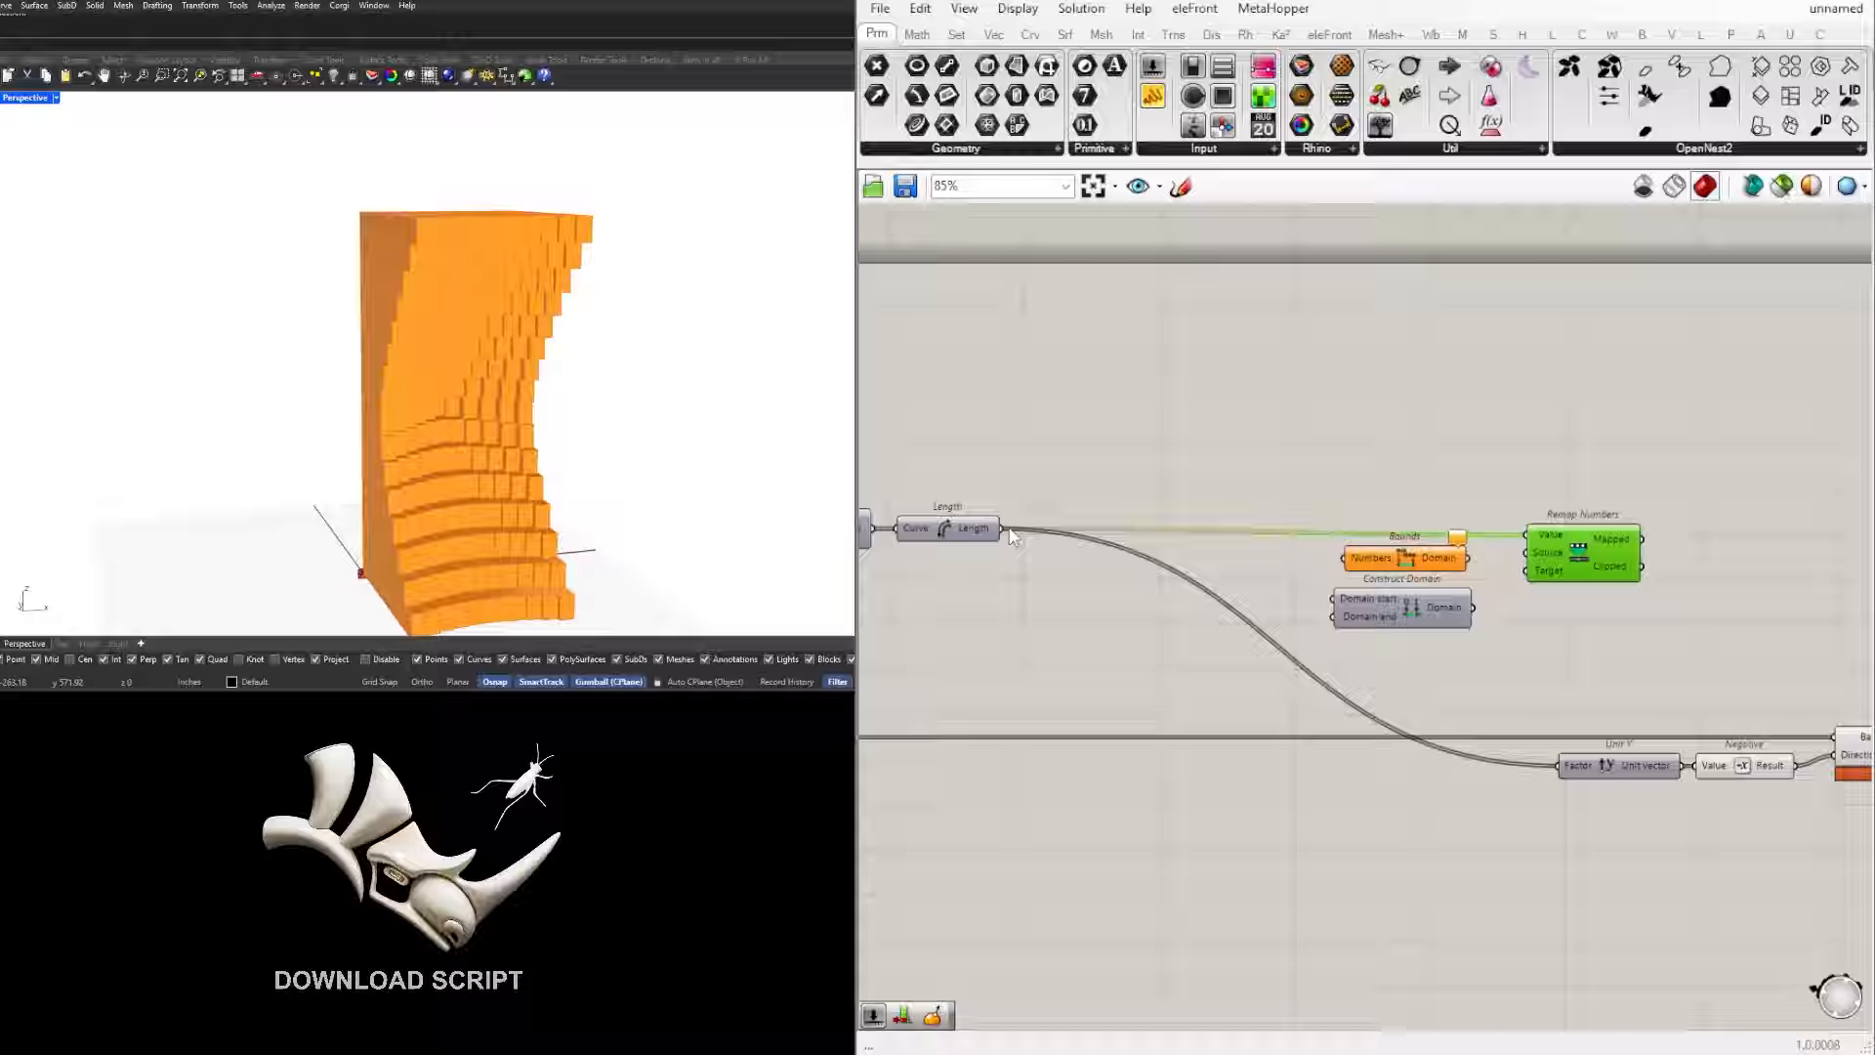
drag(1000, 528, 1400, 566)
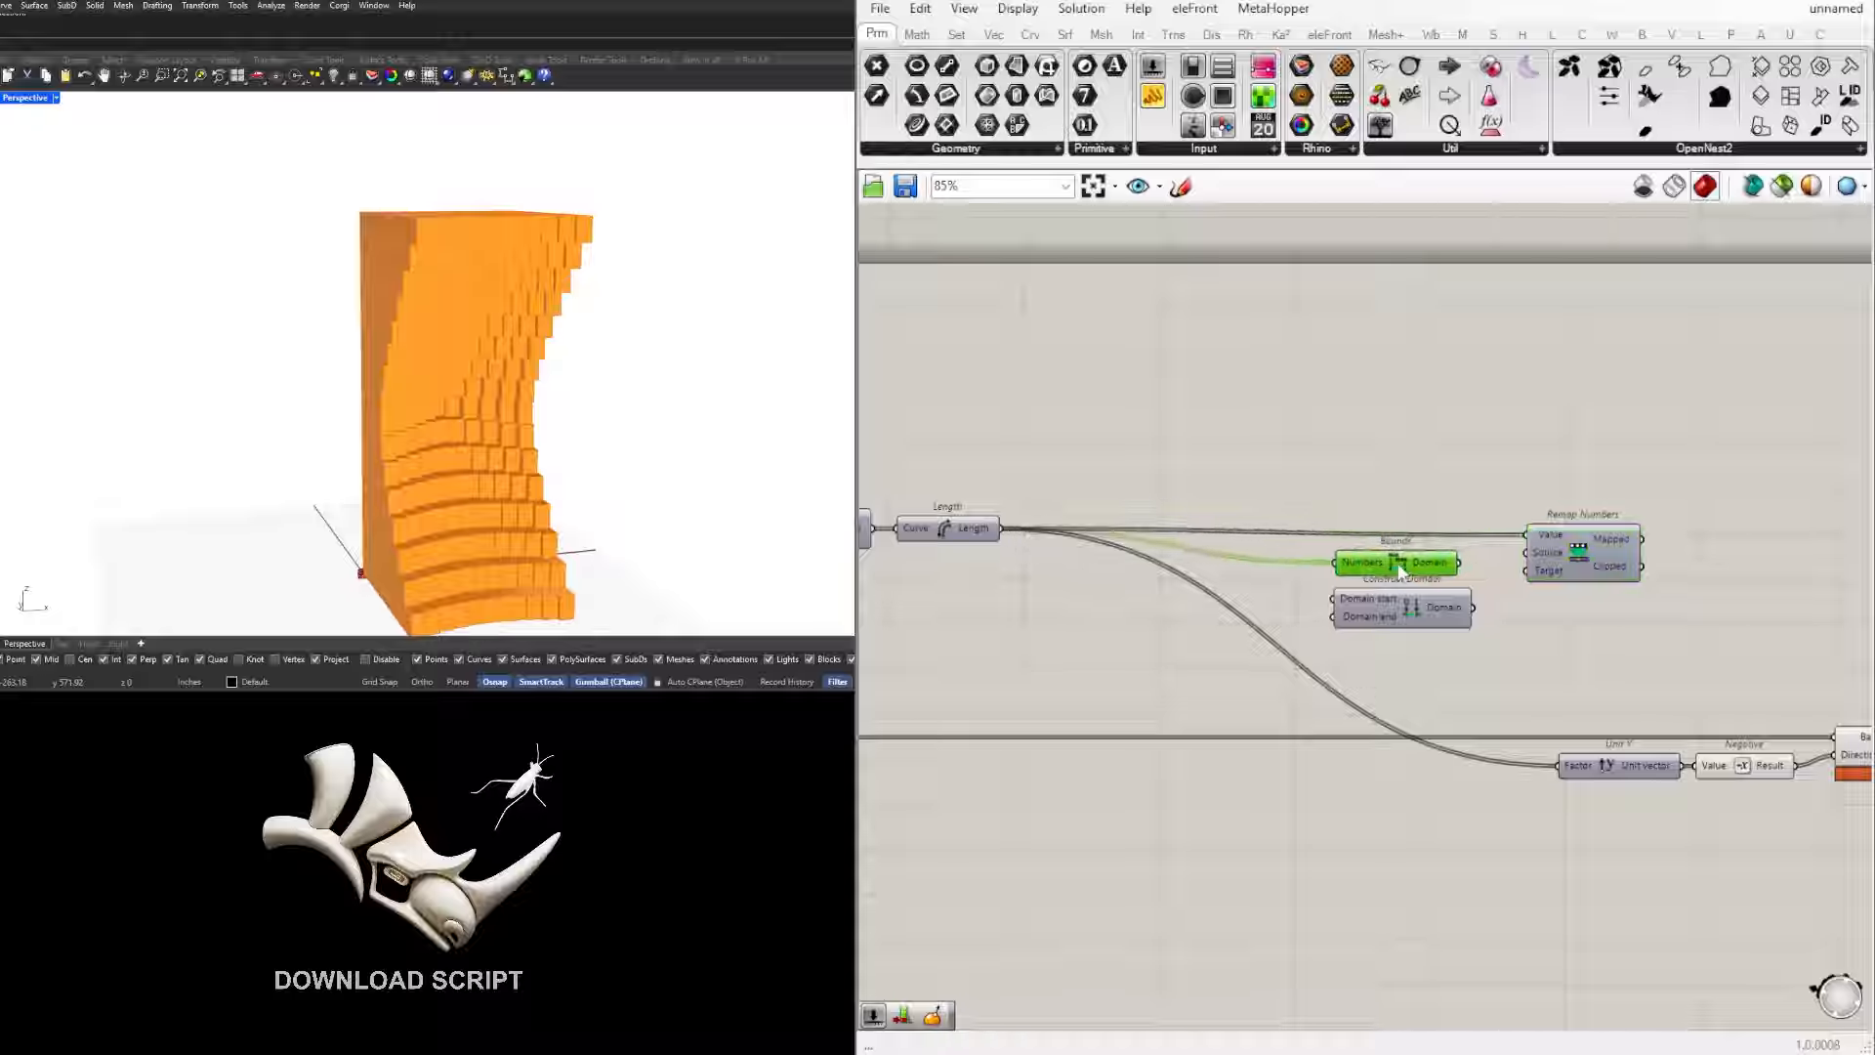
drag(1498, 654, 1383, 549)
drag(1388, 559, 1391, 570)
Step: Connect the Bounds Domain output to the Source input of Remap Numbers
scroll(1438, 577, up, 3)
mouse_move(1438, 577)
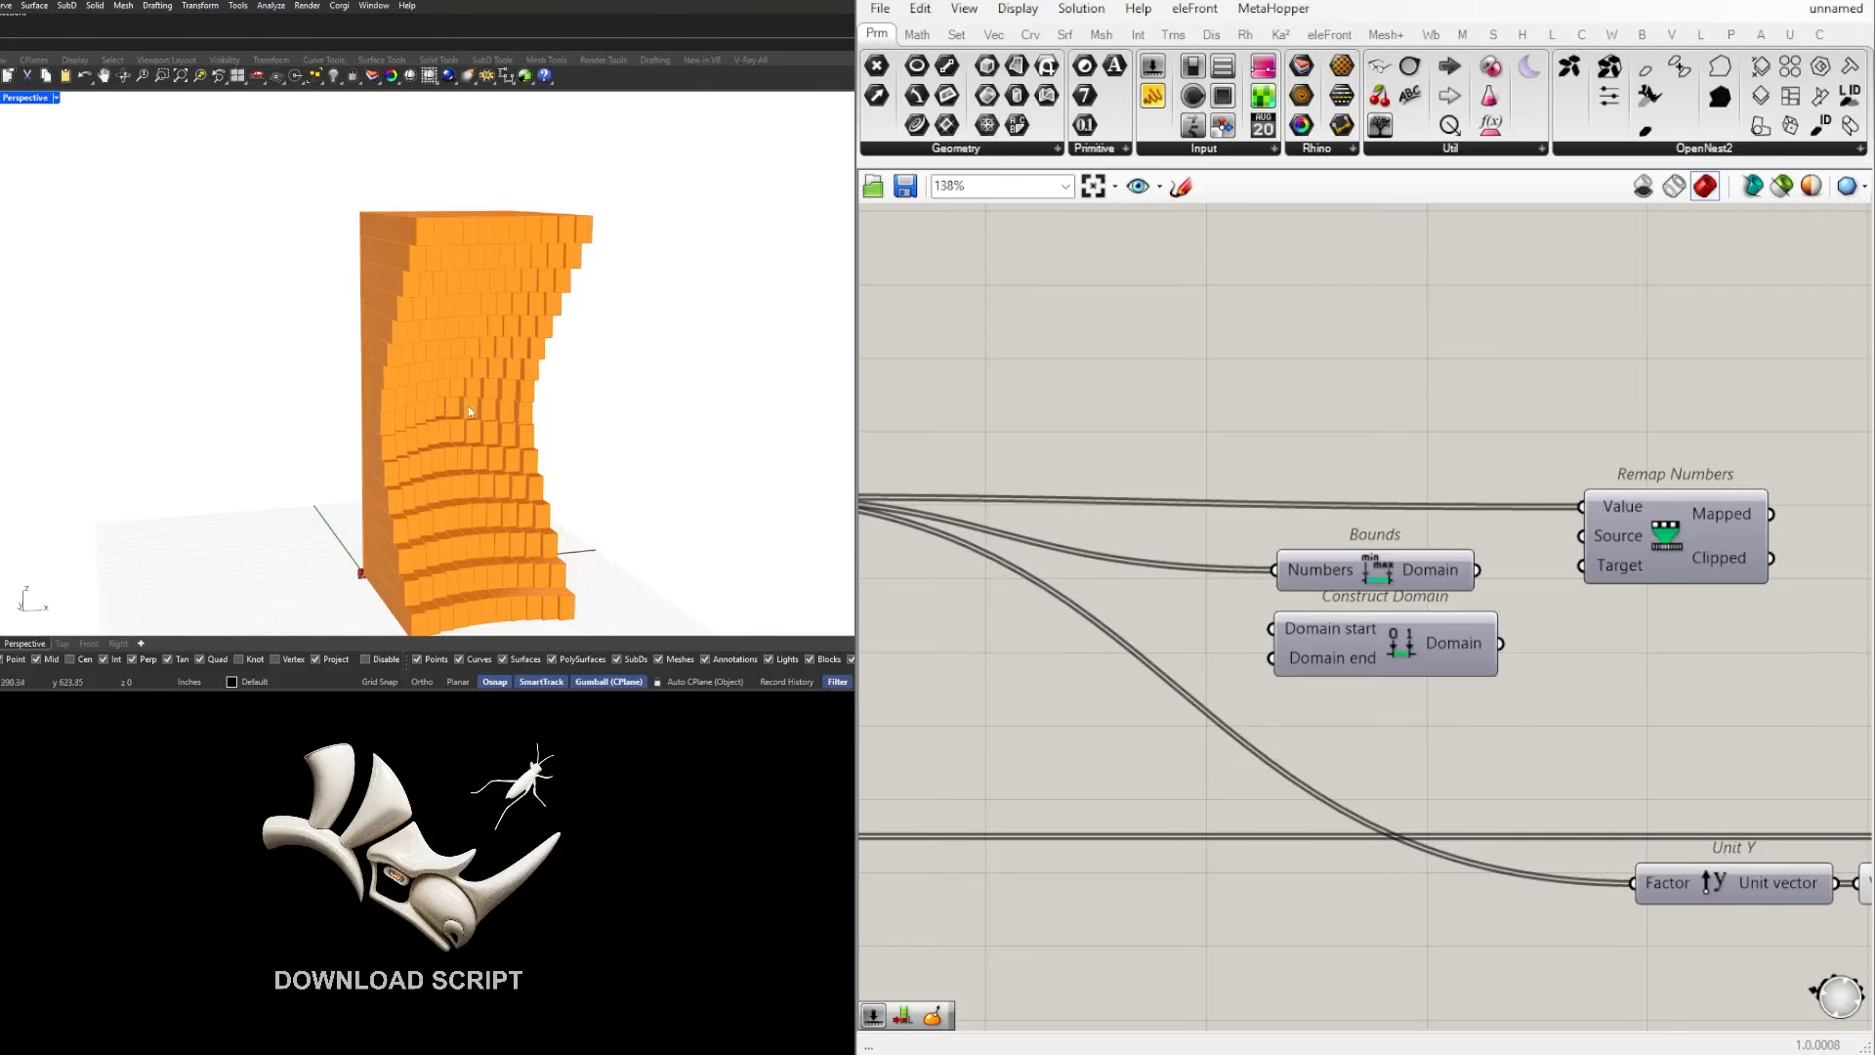
scroll(1381, 618, down, 3)
right_drag(1040, 609, 1403, 620)
scroll(1344, 572, up, 2)
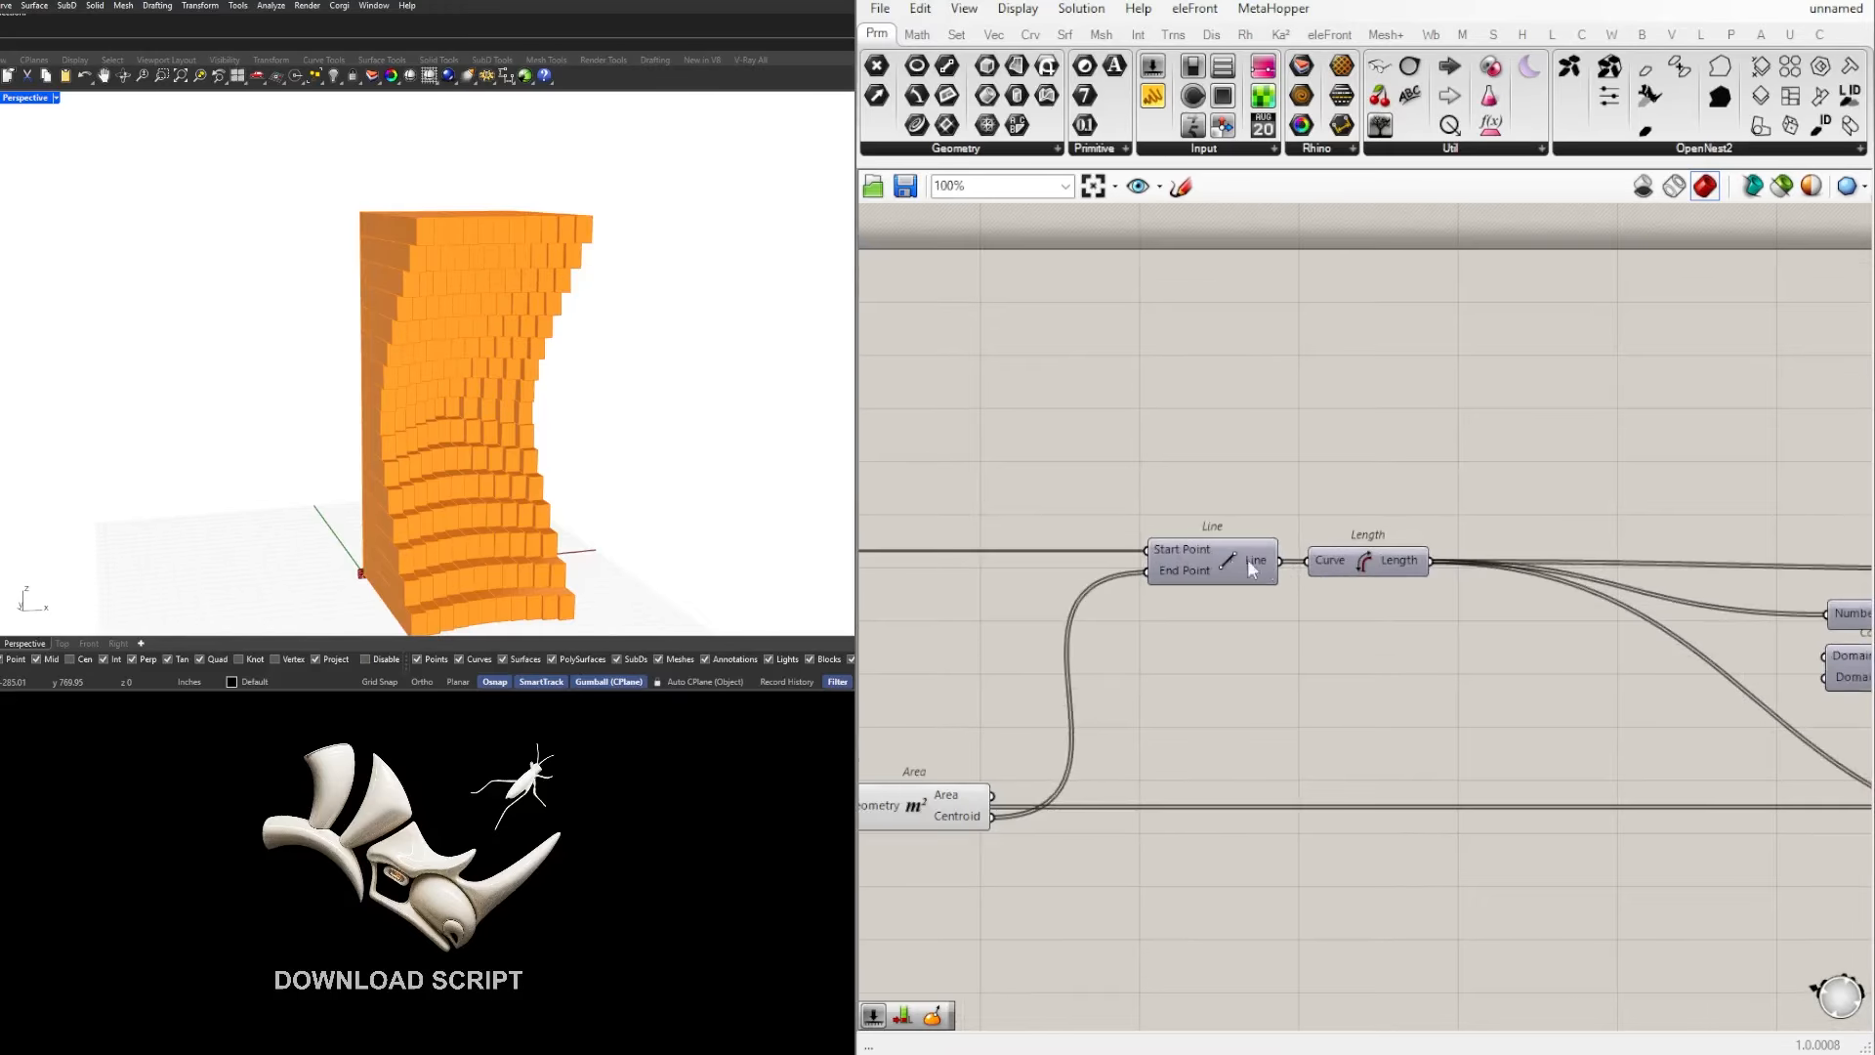
click(1214, 559)
right_drag(1759, 591, 1201, 557)
scroll(1403, 625, up, 3)
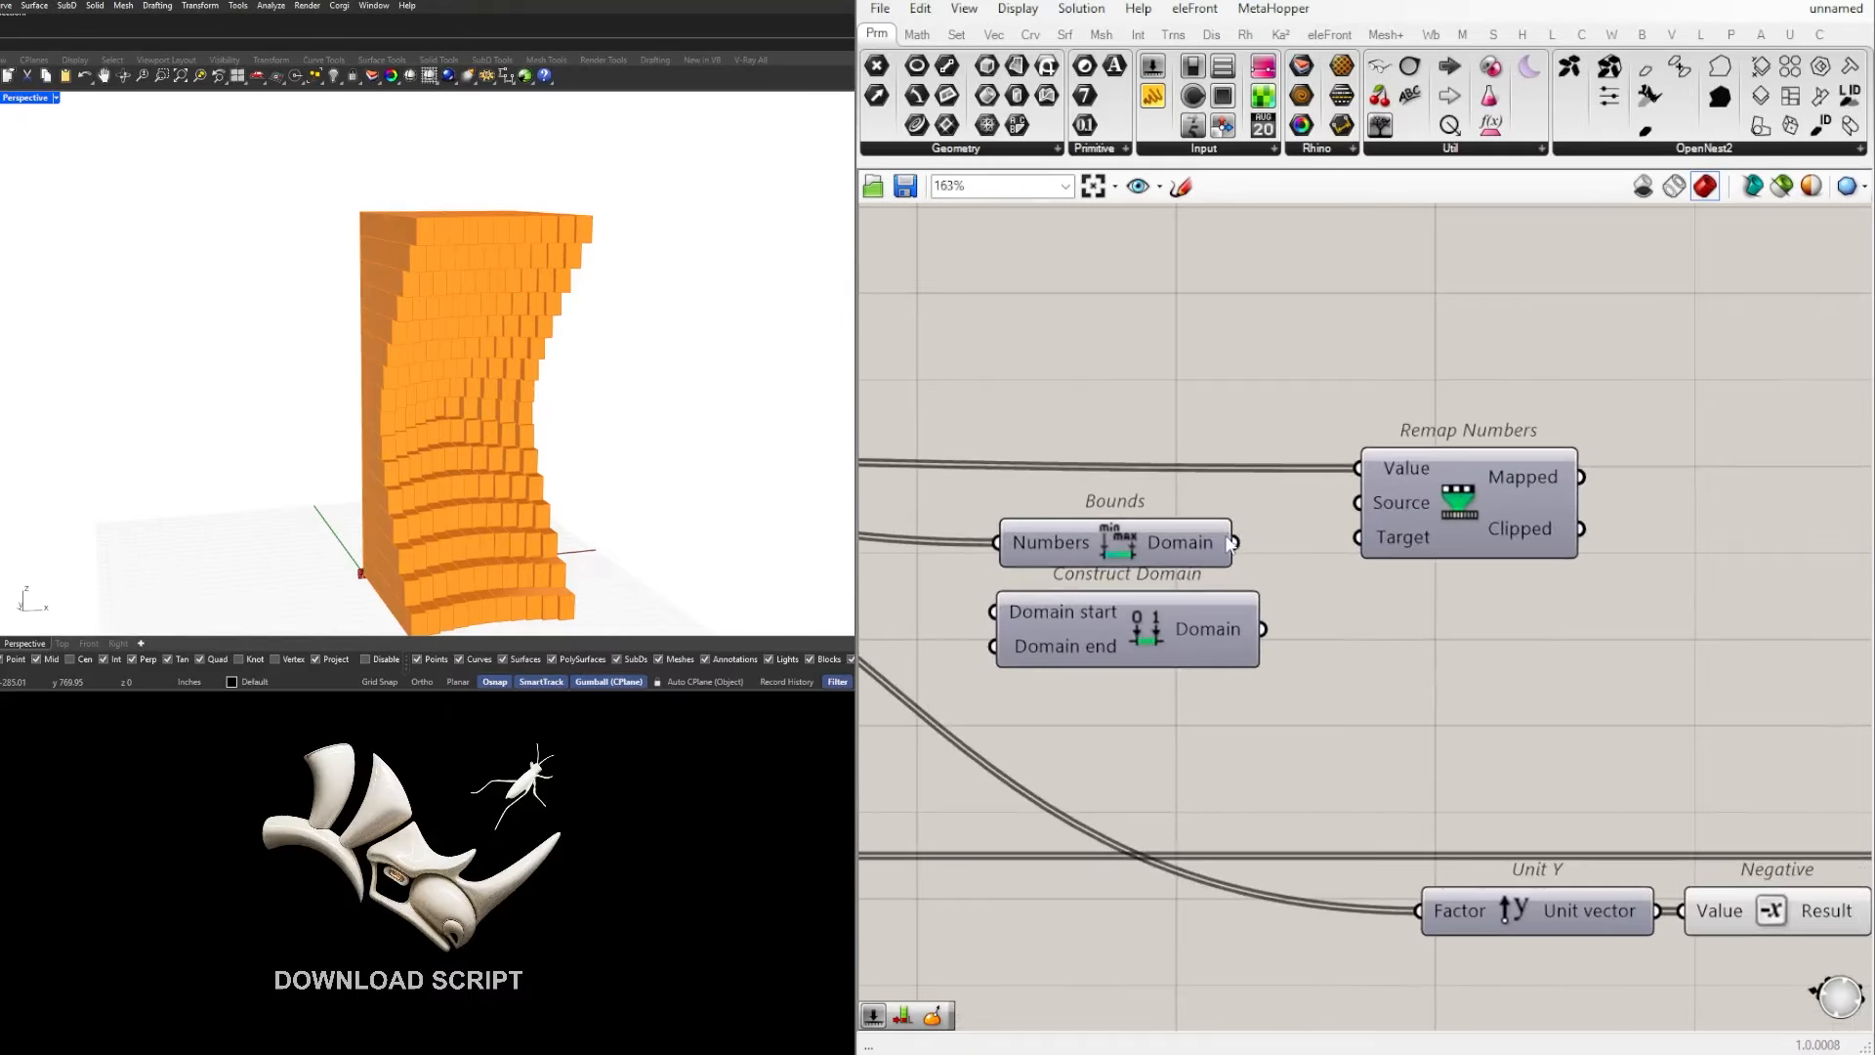
drag(1235, 542, 1355, 508)
scroll(1356, 508, down, 3)
Step: Move Construct Domain above Bounds, clear of the wires coming from Length
click(1270, 533)
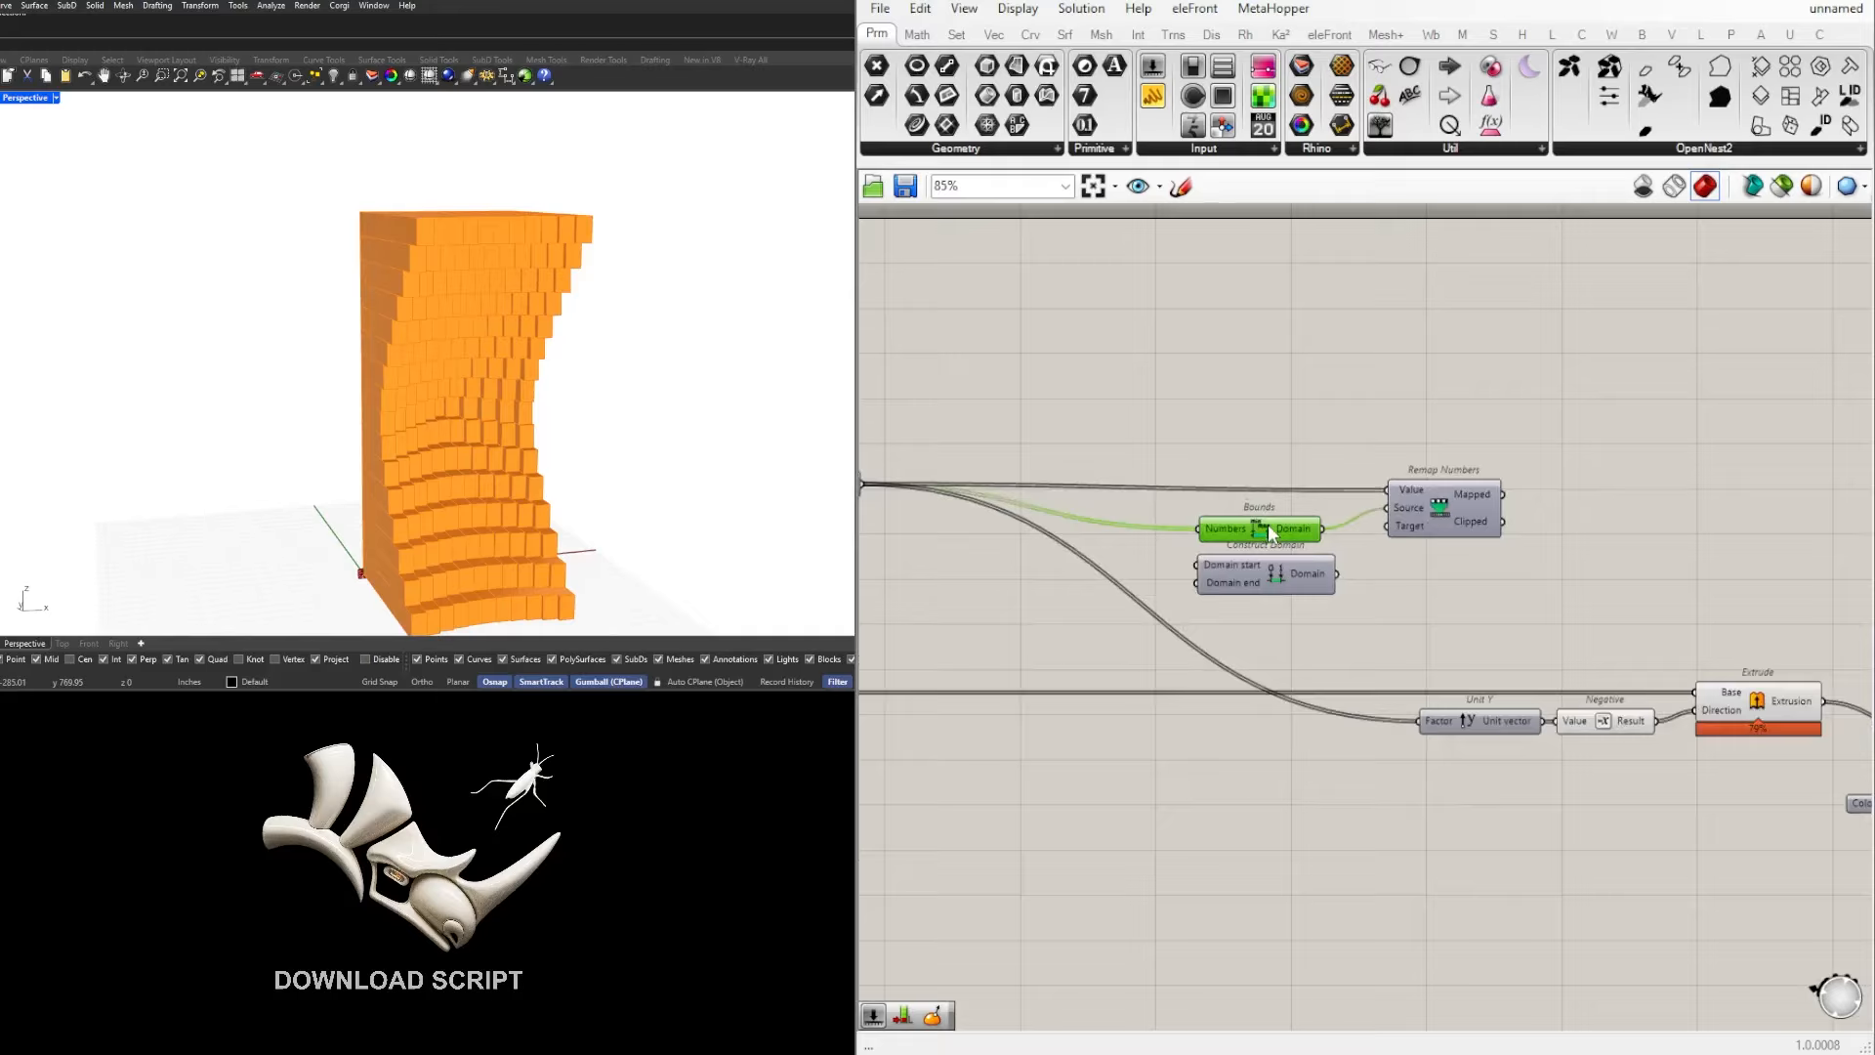
click(1289, 598)
drag(1291, 598, 1286, 472)
right_drag(1398, 430, 1437, 476)
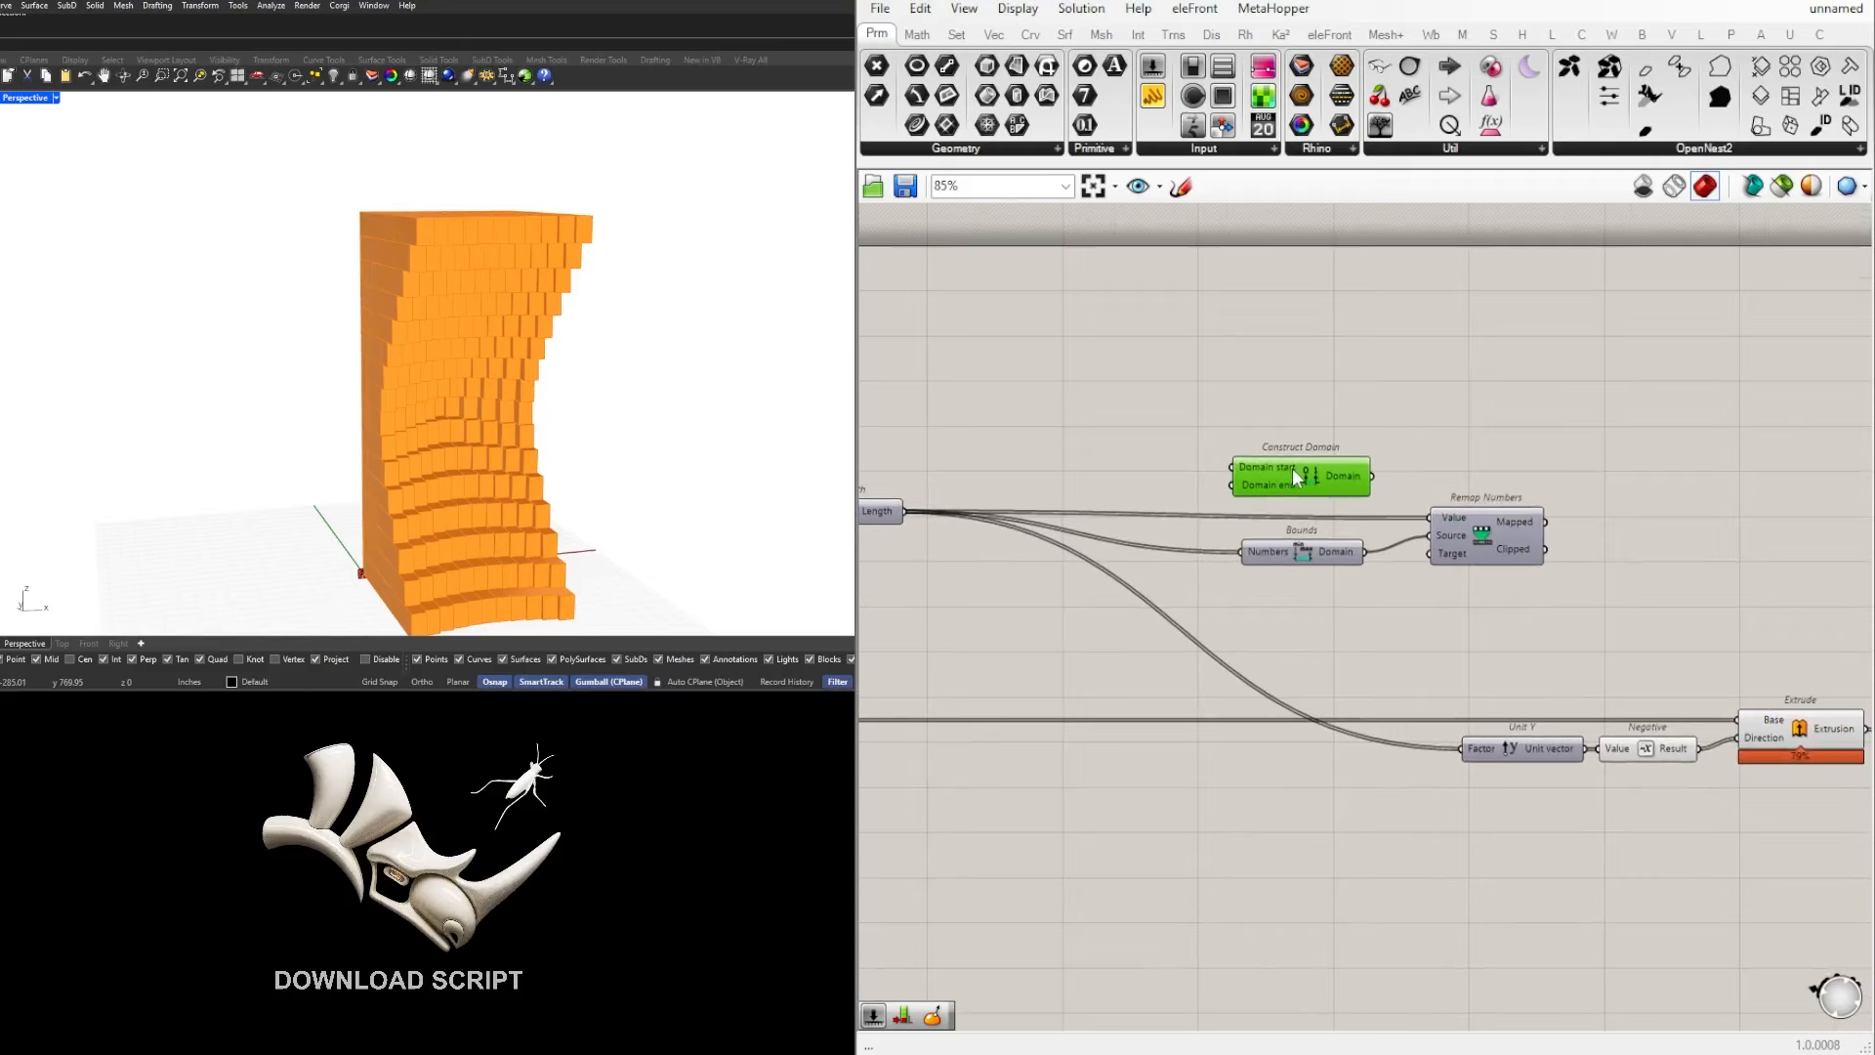
right_drag(1291, 467, 1413, 458)
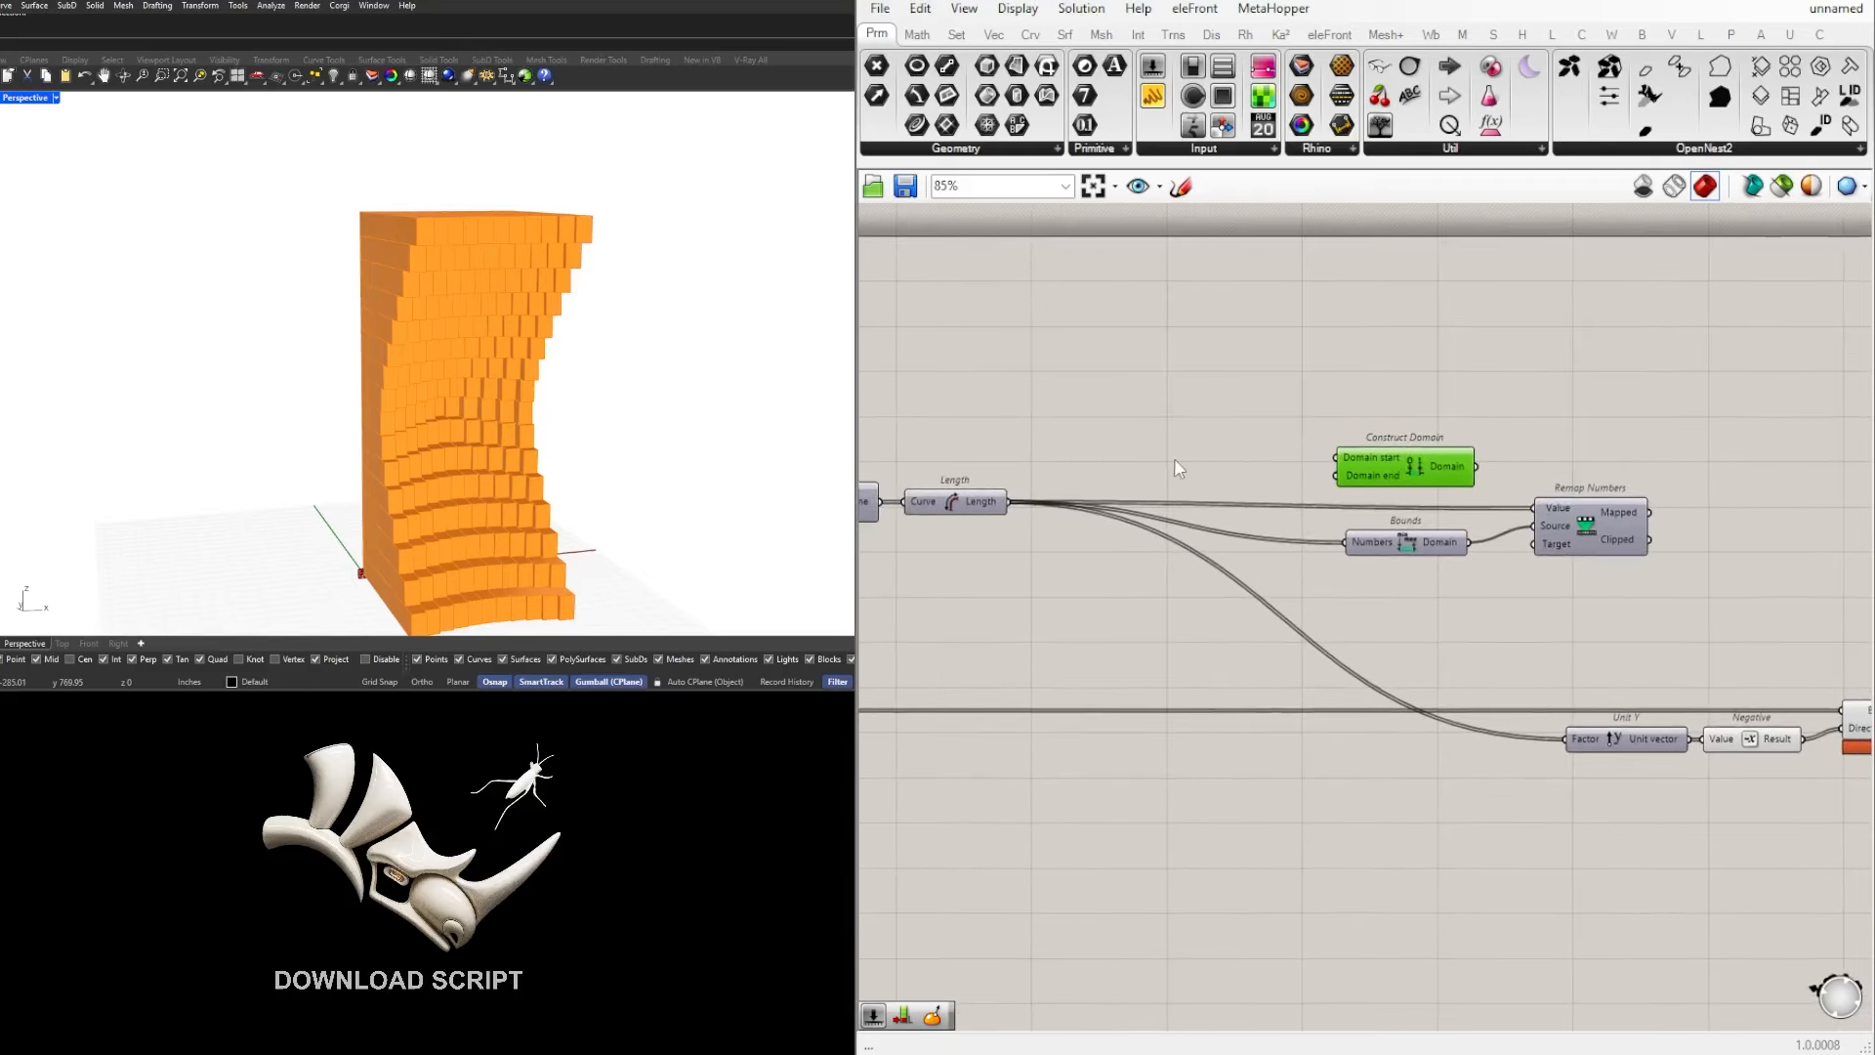
Step: Add a number slider with the value 24.000 before Construct Domain
double_click(1223, 458)
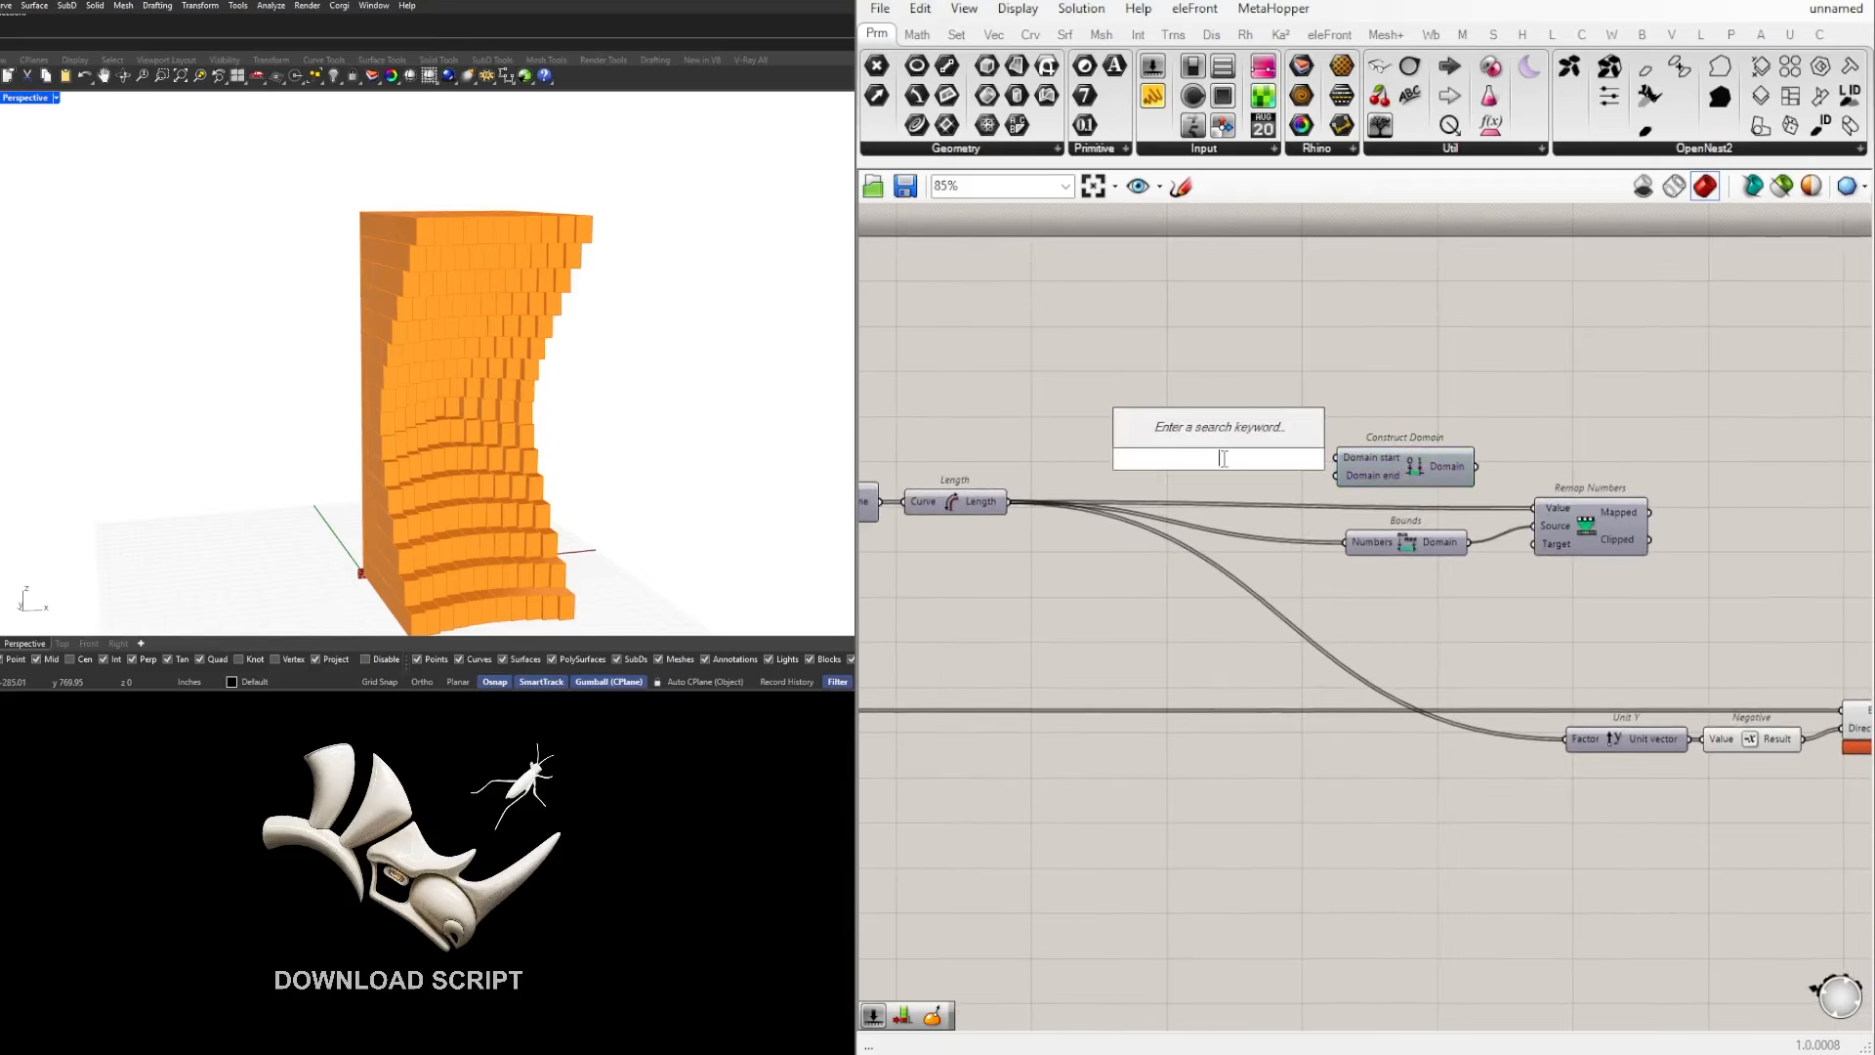
text(2)
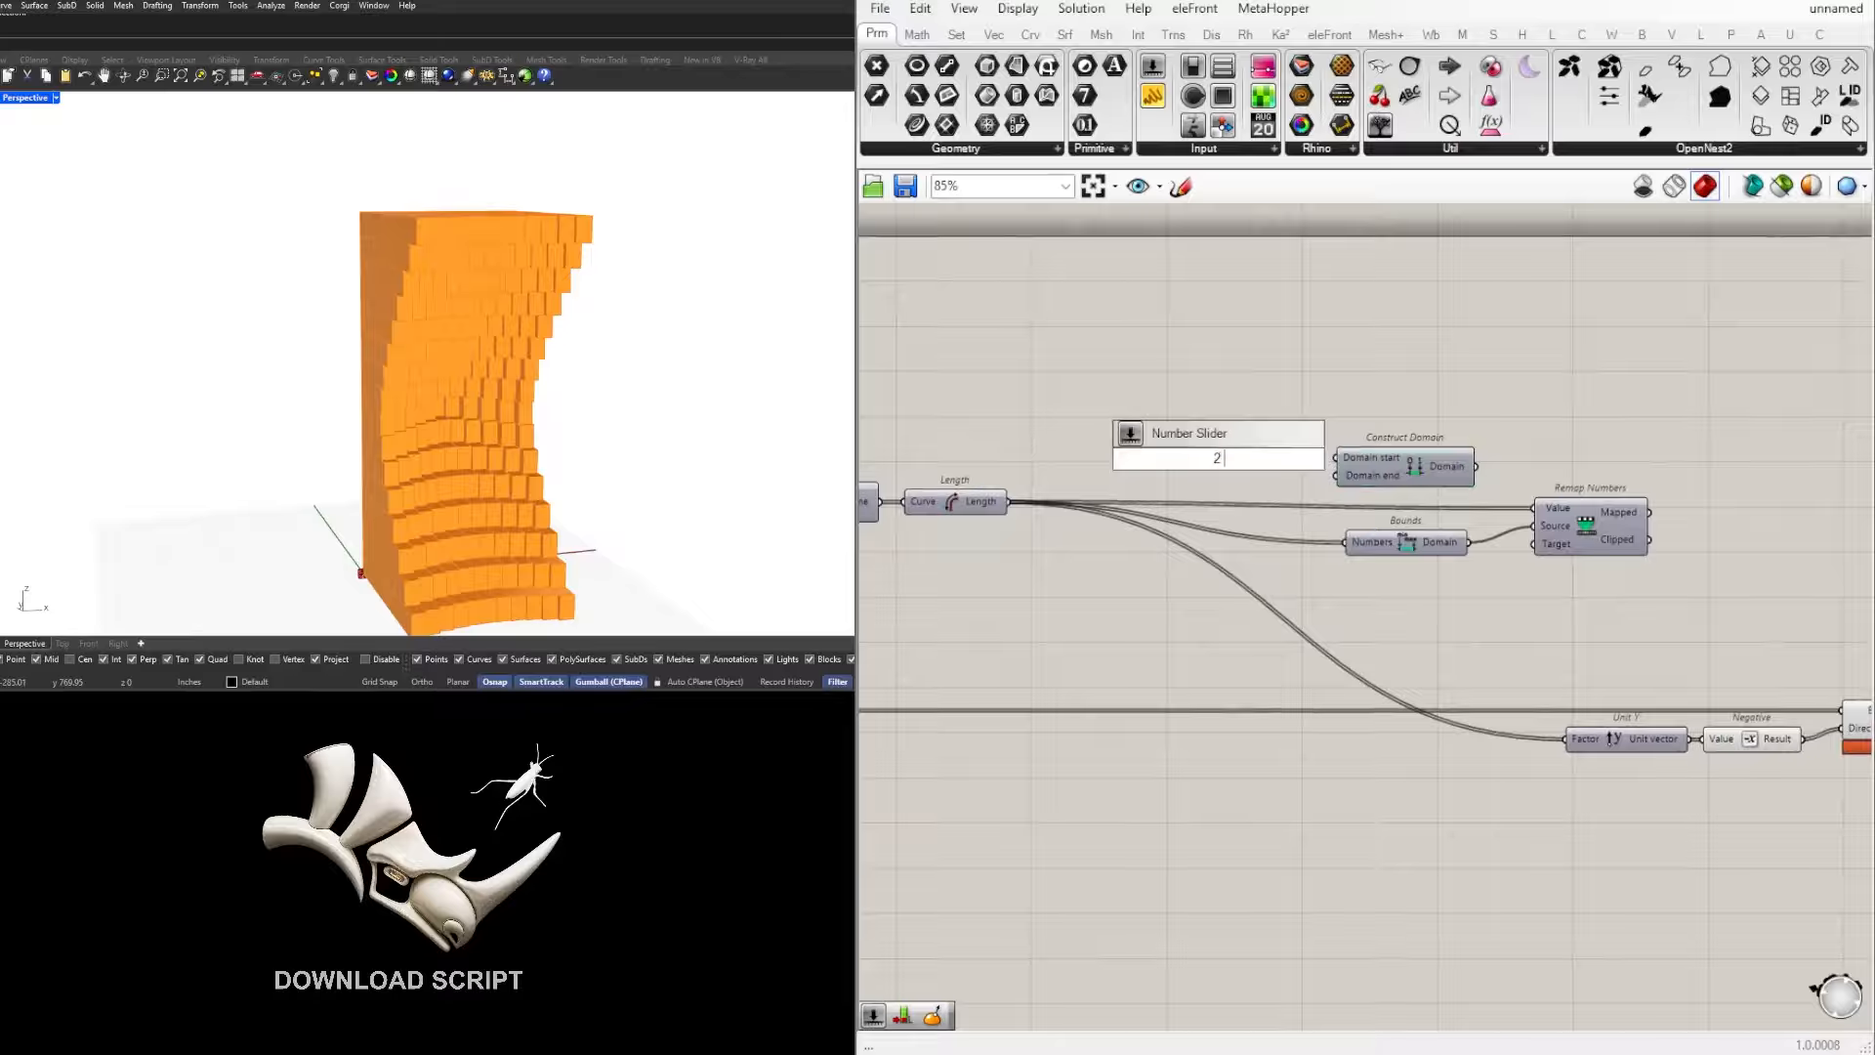
key(BackSpace)
key(BackSpace)
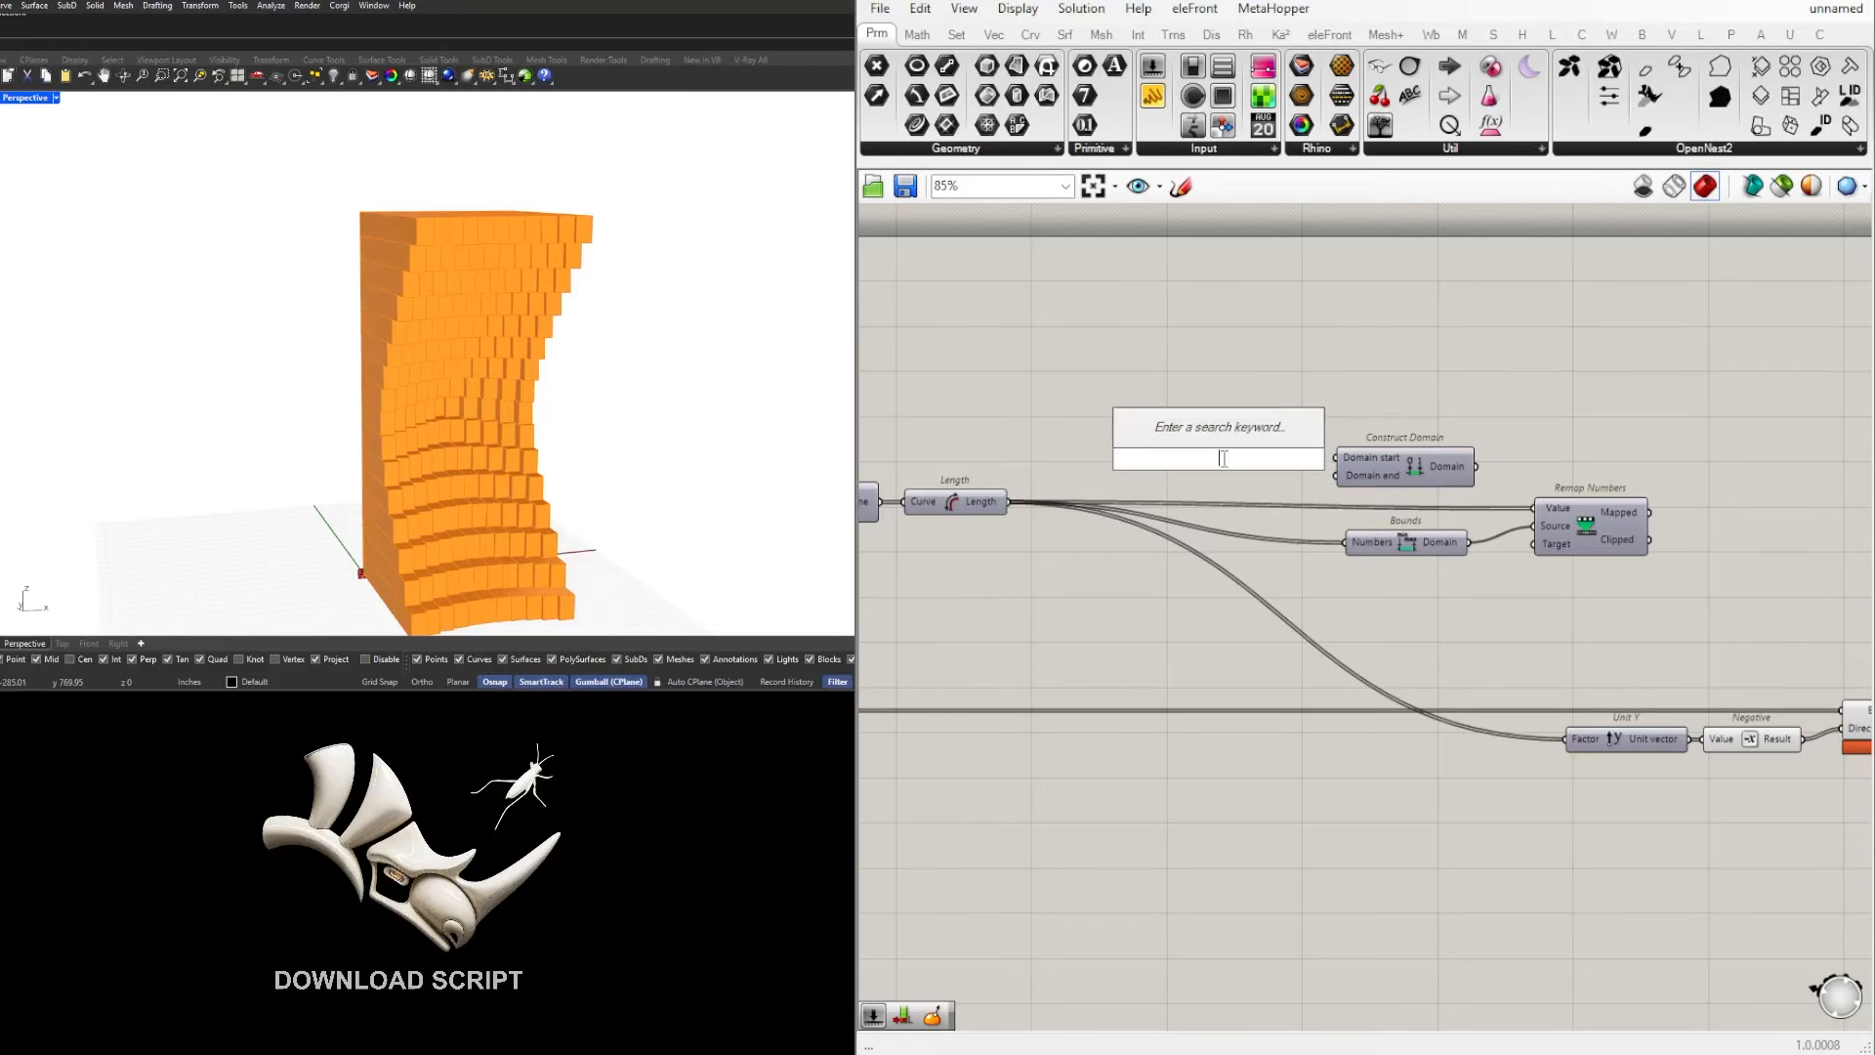
text(24.000)
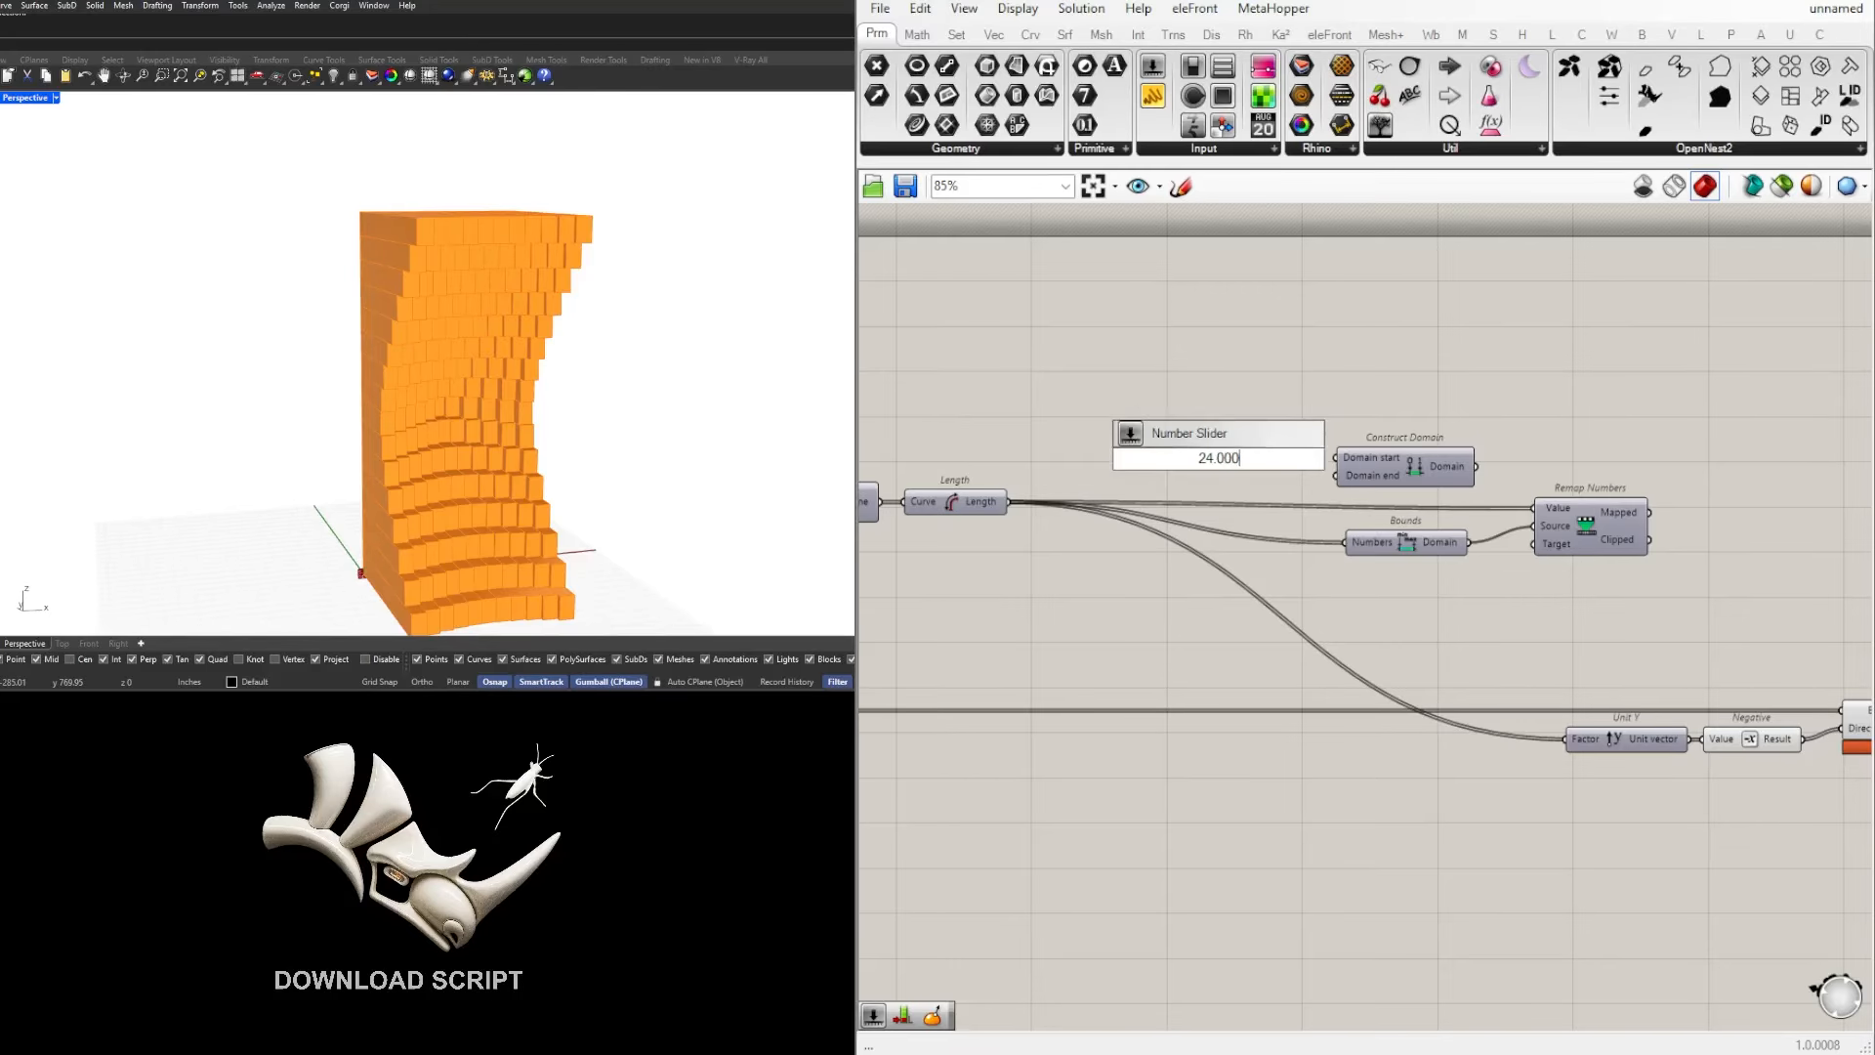
key(Return)
scroll(1212, 508, up, 3)
Step: Move the 24.000 slider further from Construct Domain and place a duplicate directly beneath it
drag(1205, 489, 1136, 425)
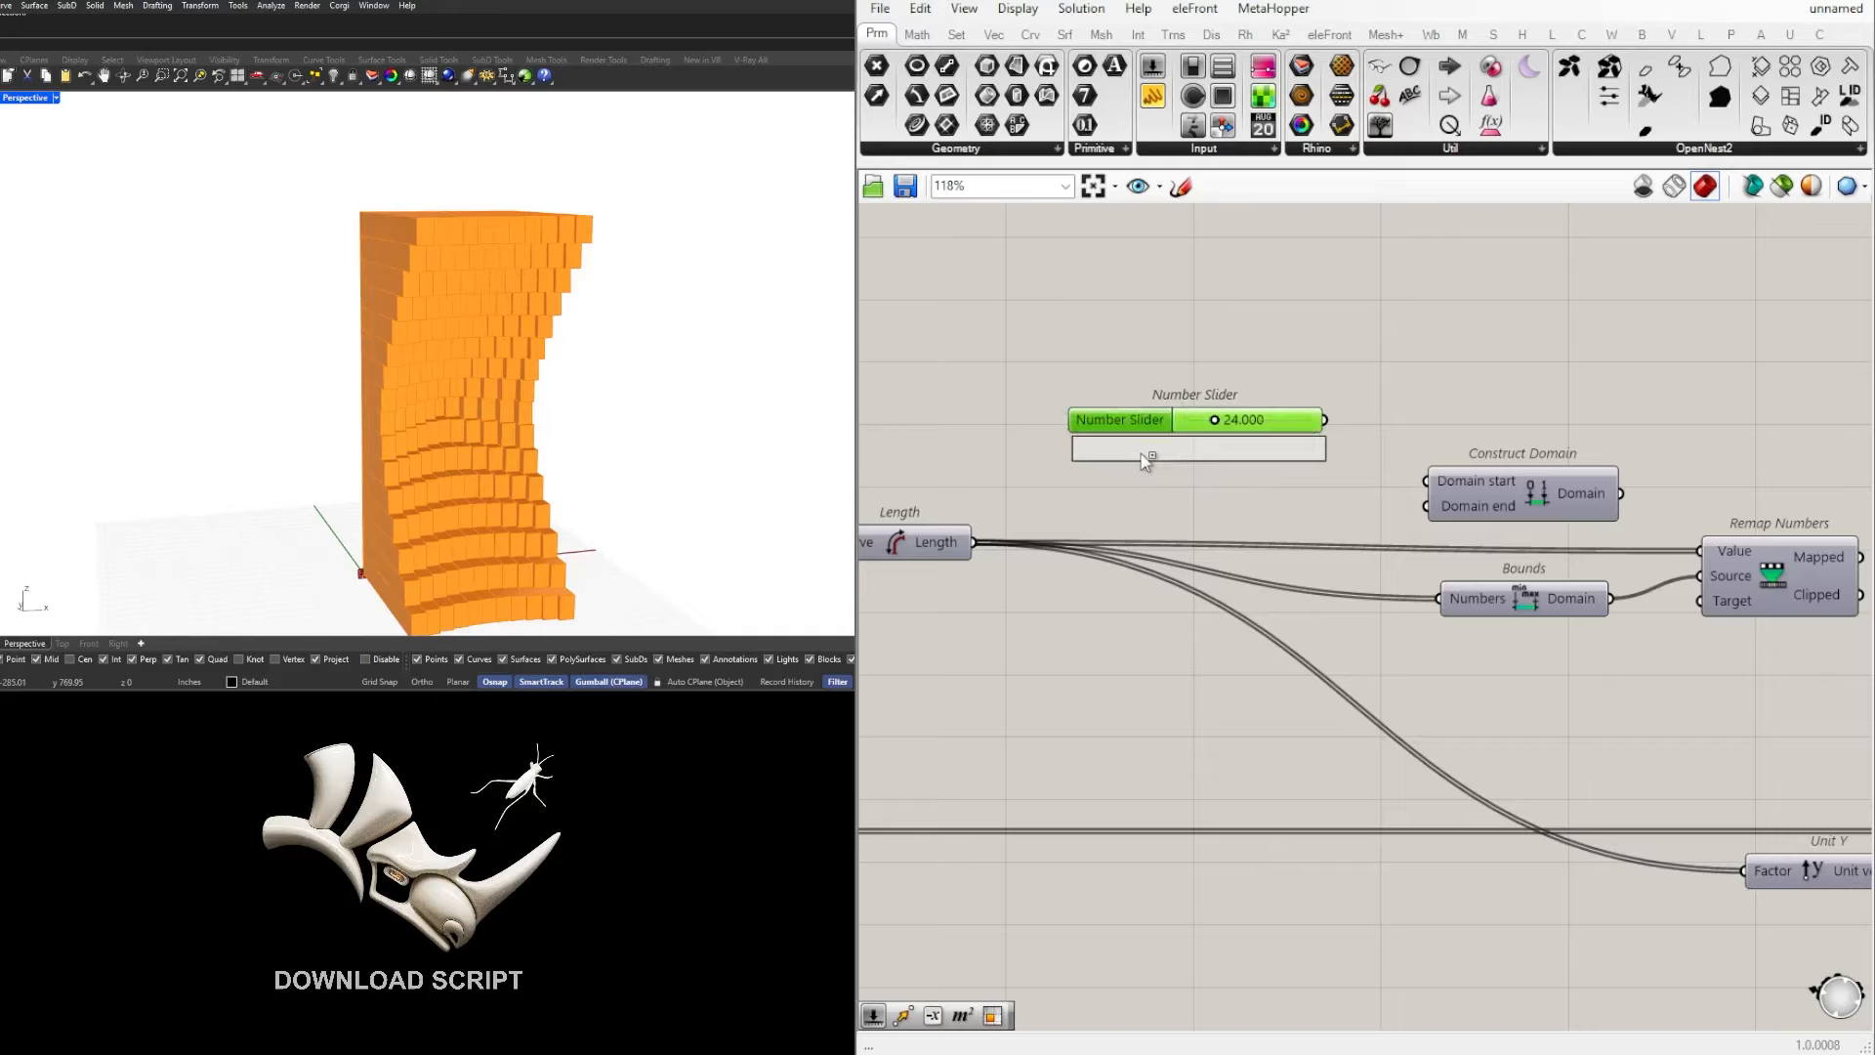
alt+drag(1135, 458, 1137, 457)
click(1188, 393)
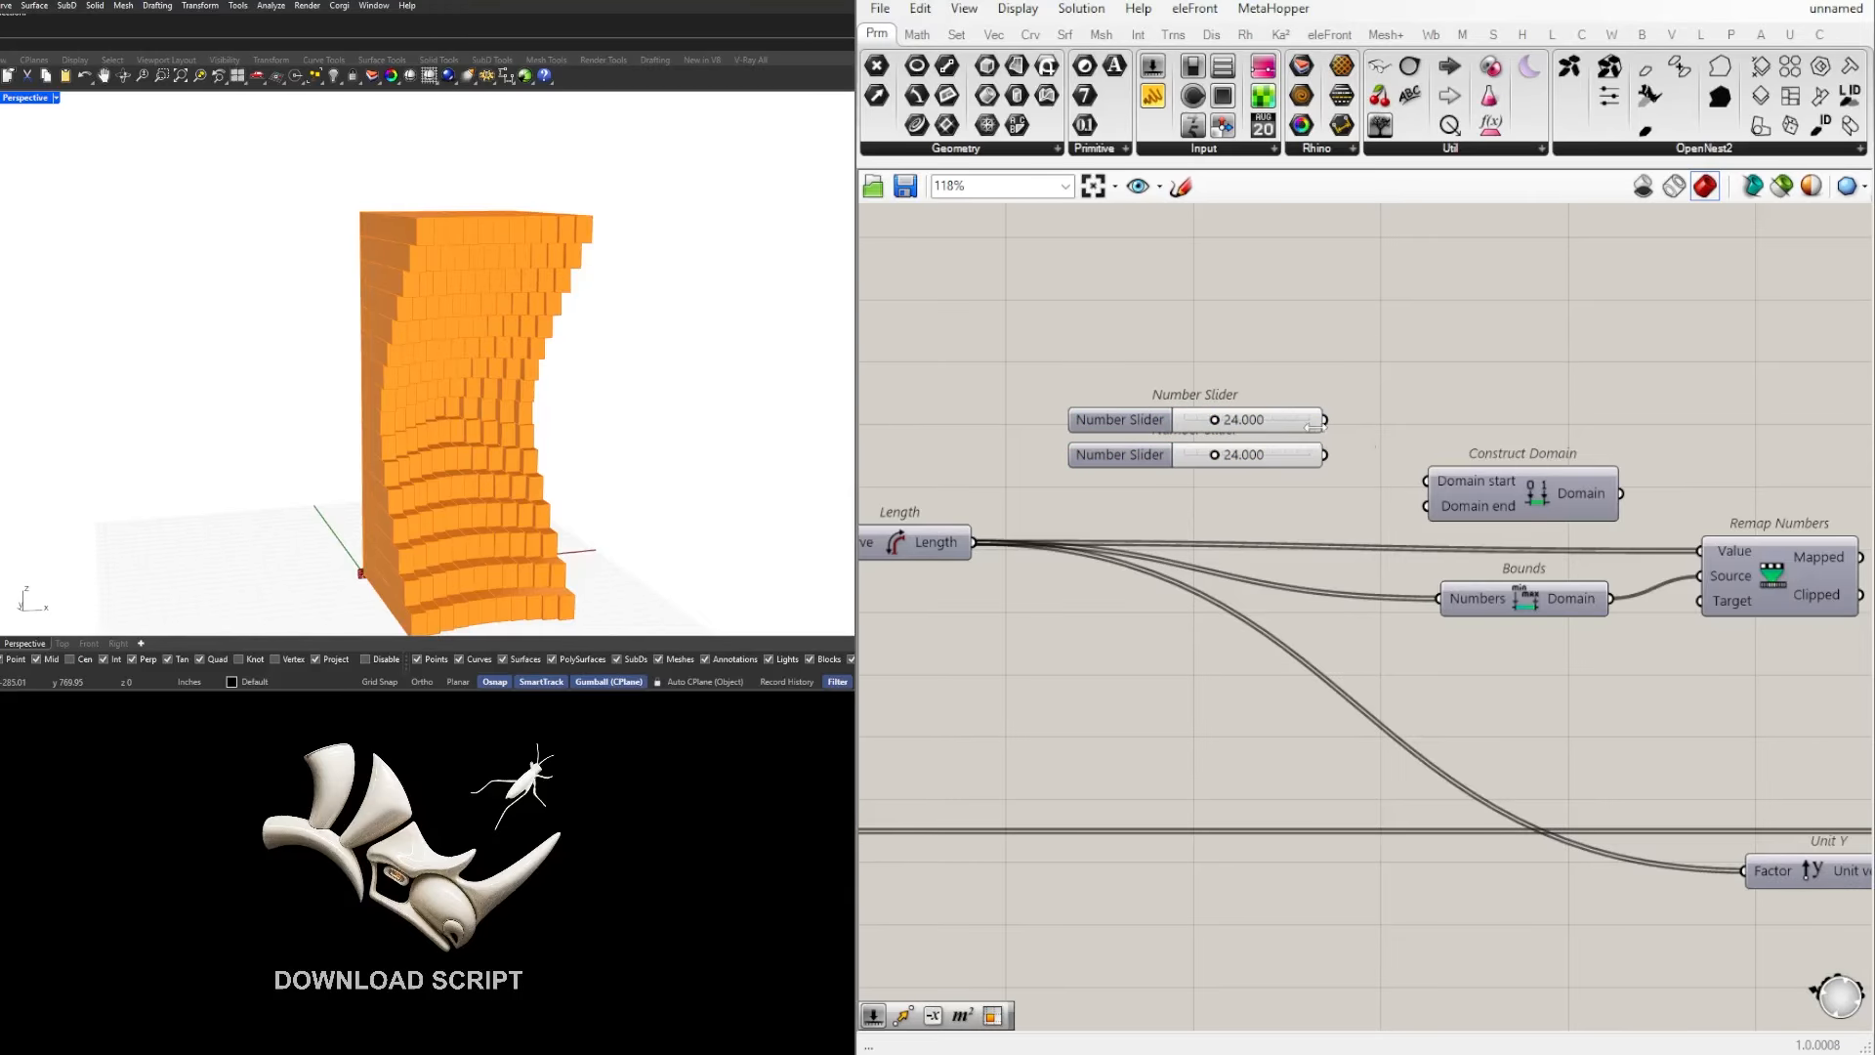
Step: Connect the two sliders to Domain start and Domain end of Construct Domain, and align them close beside it
right_drag(1308, 423, 1239, 417)
drag(1256, 415, 1357, 500)
right_drag(1549, 514, 1483, 499)
scroll(1484, 499, down, 2)
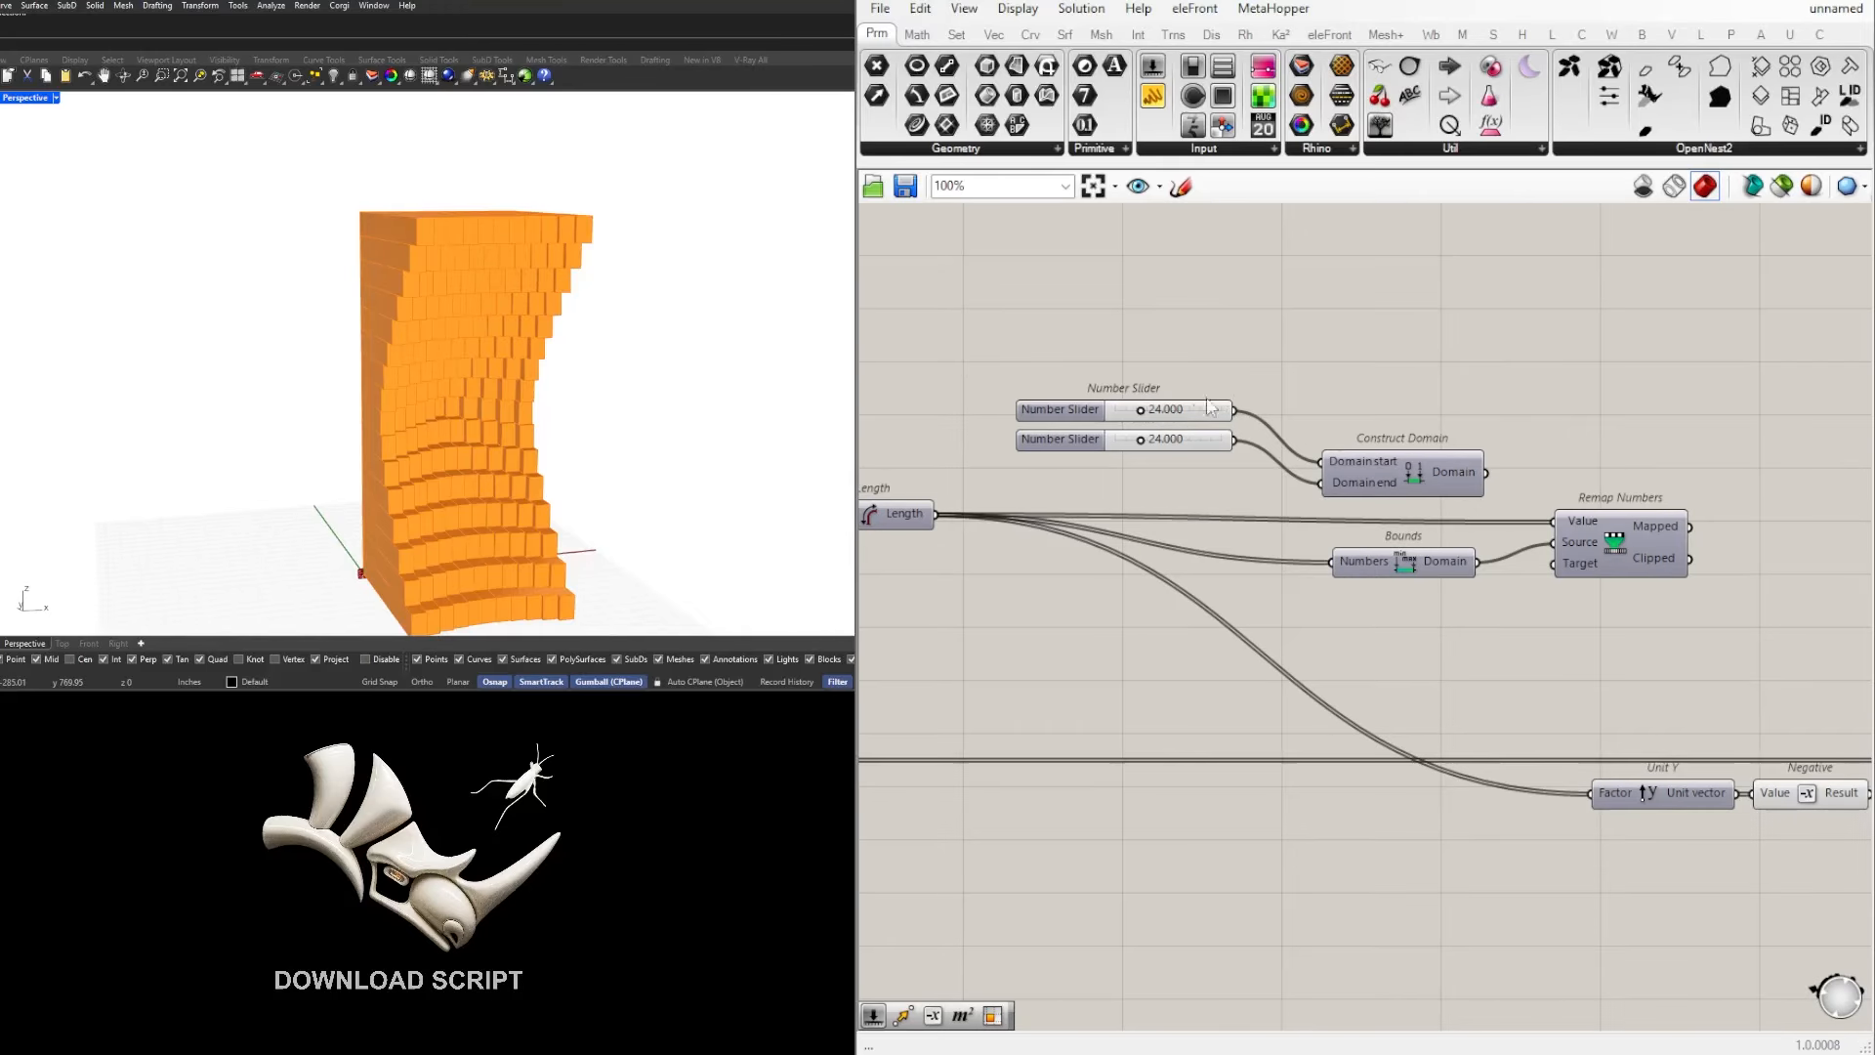
drag(1227, 366, 1241, 452)
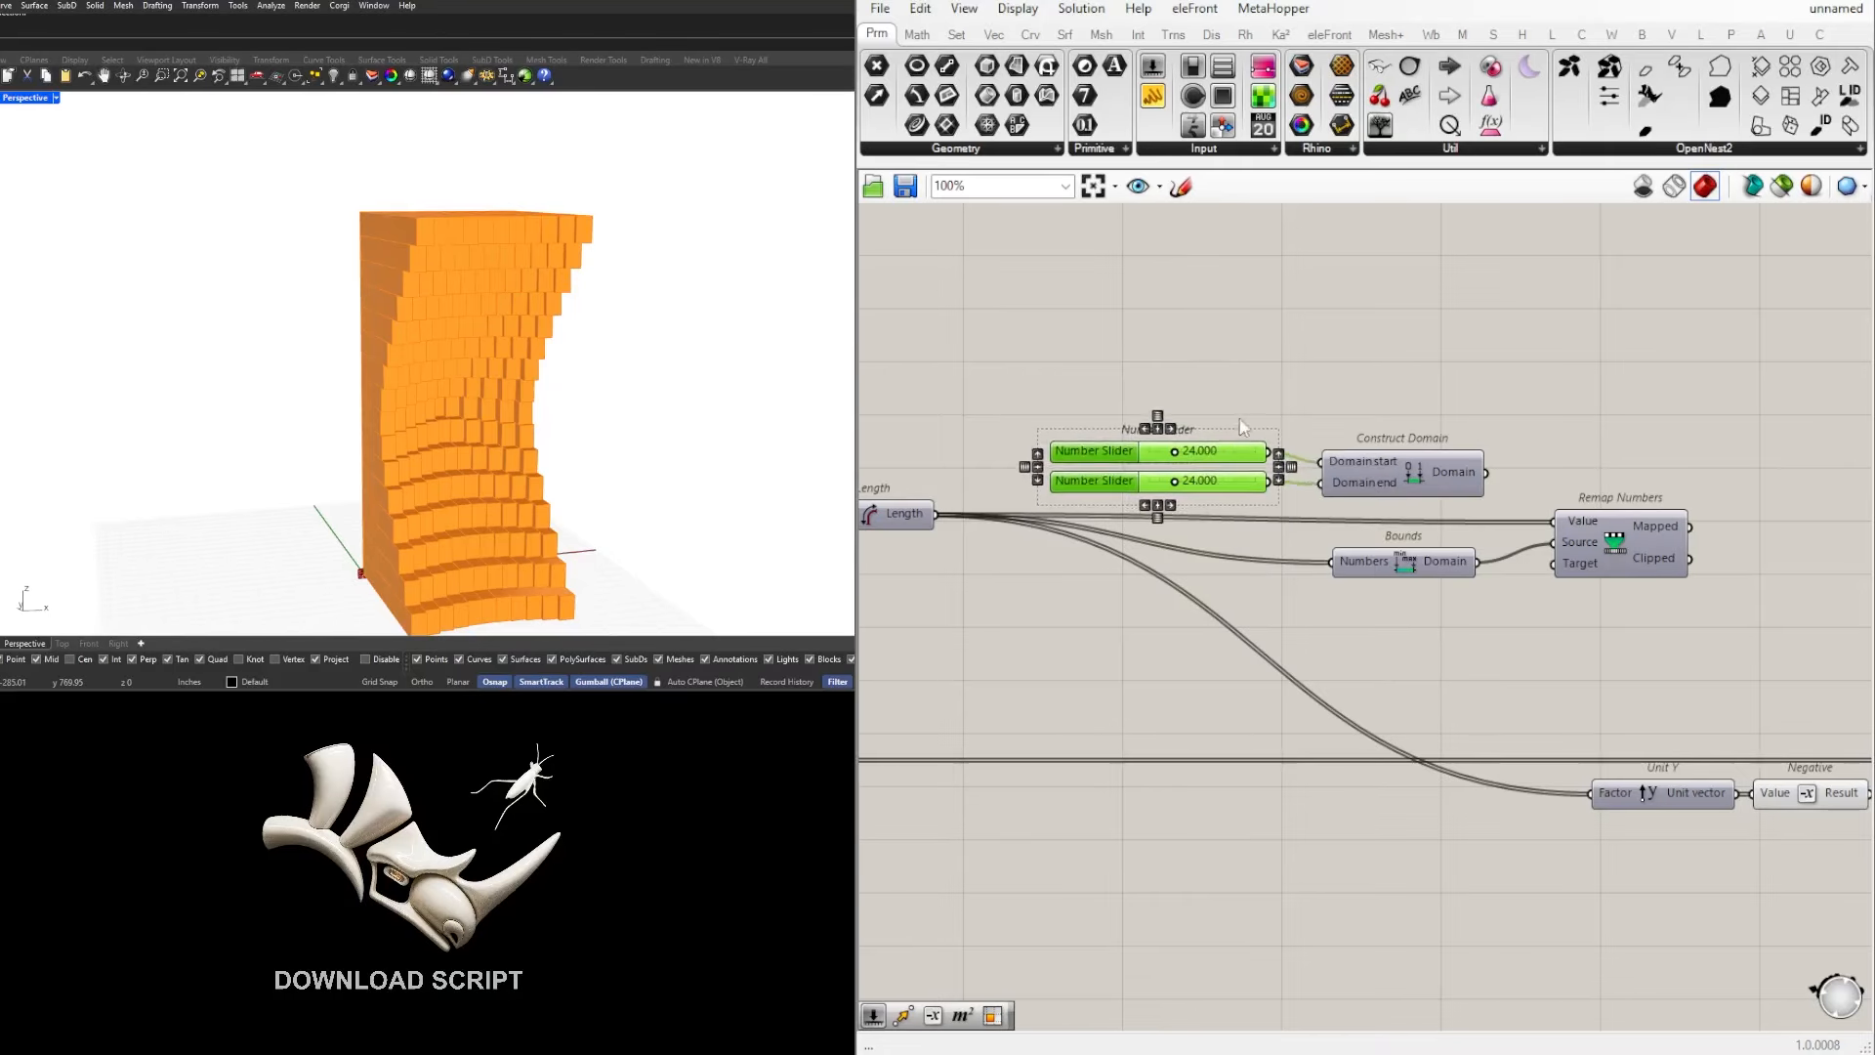
click(1290, 508)
click(1380, 479)
drag(1375, 471, 1369, 463)
Step: Connect the Construct Domain output to the Target input of Remap Numbers, and review the Remap Numbers and Bounds components
right_drag(1448, 418, 1265, 390)
click(1305, 409)
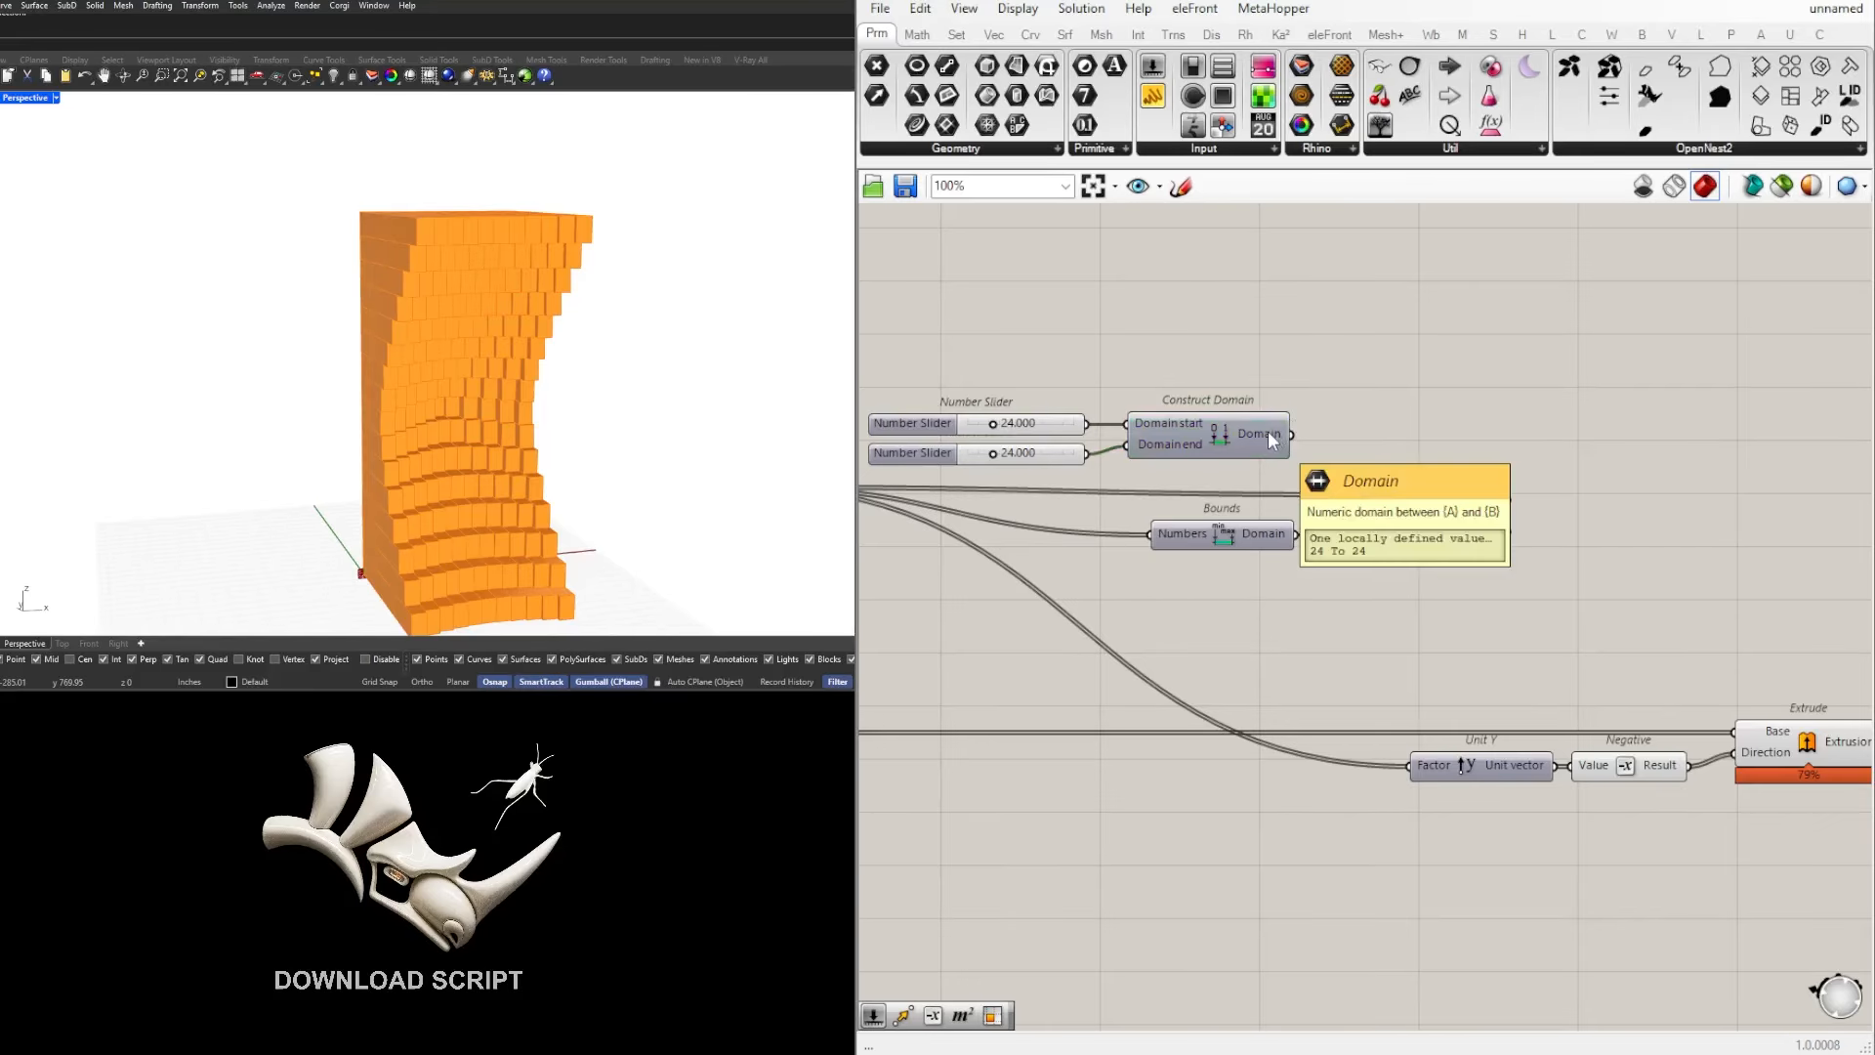
drag(1292, 435, 1370, 538)
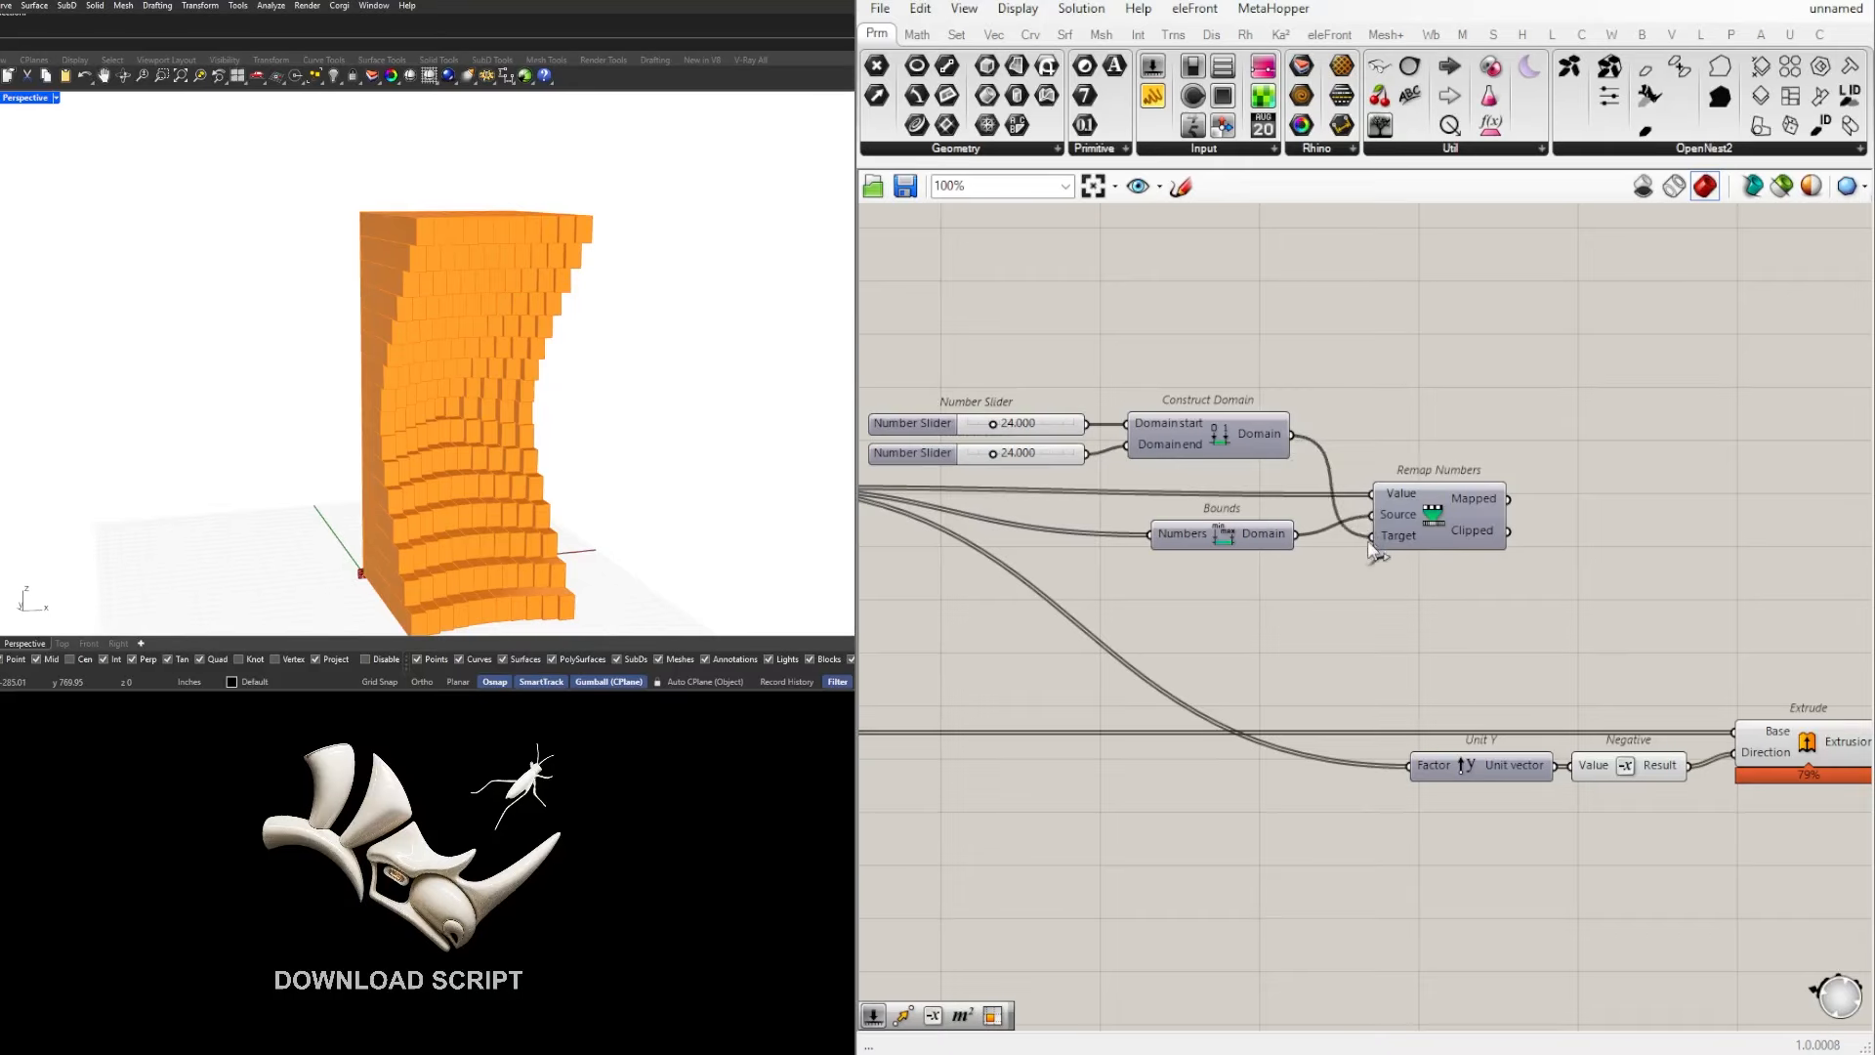
click(1406, 540)
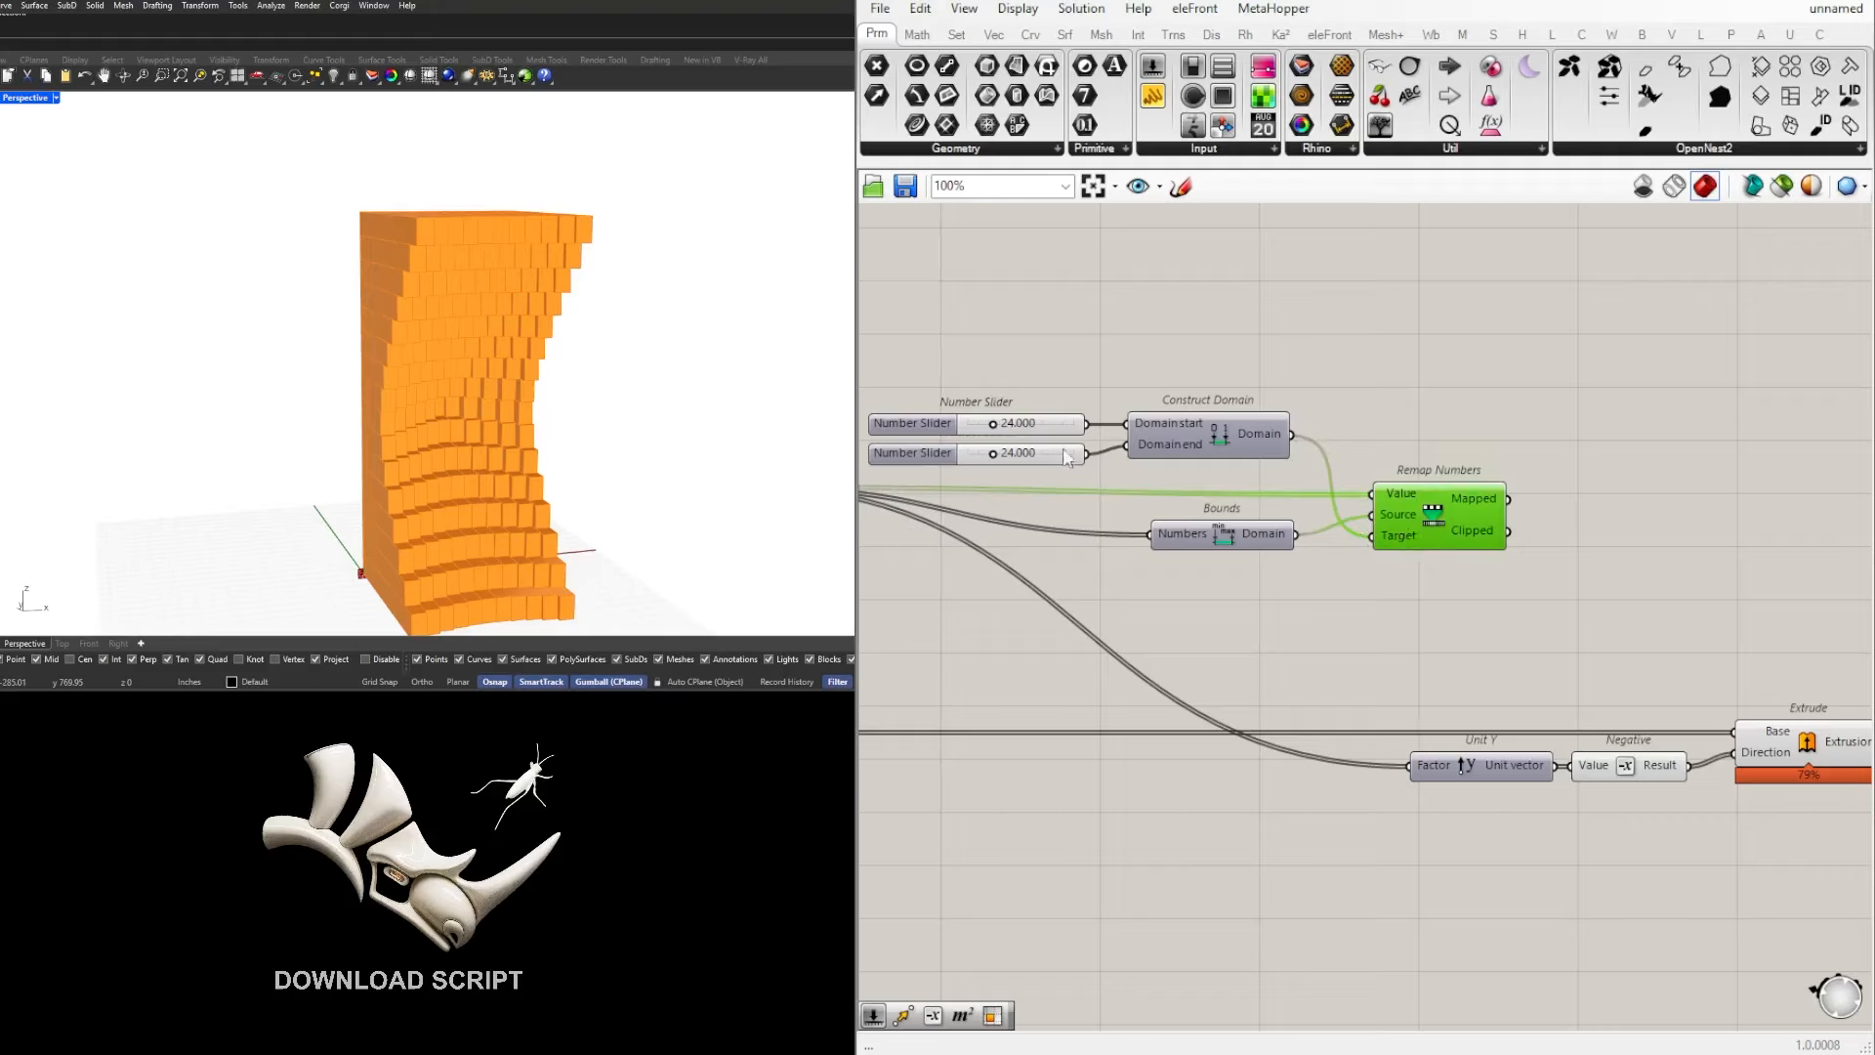
click(1237, 540)
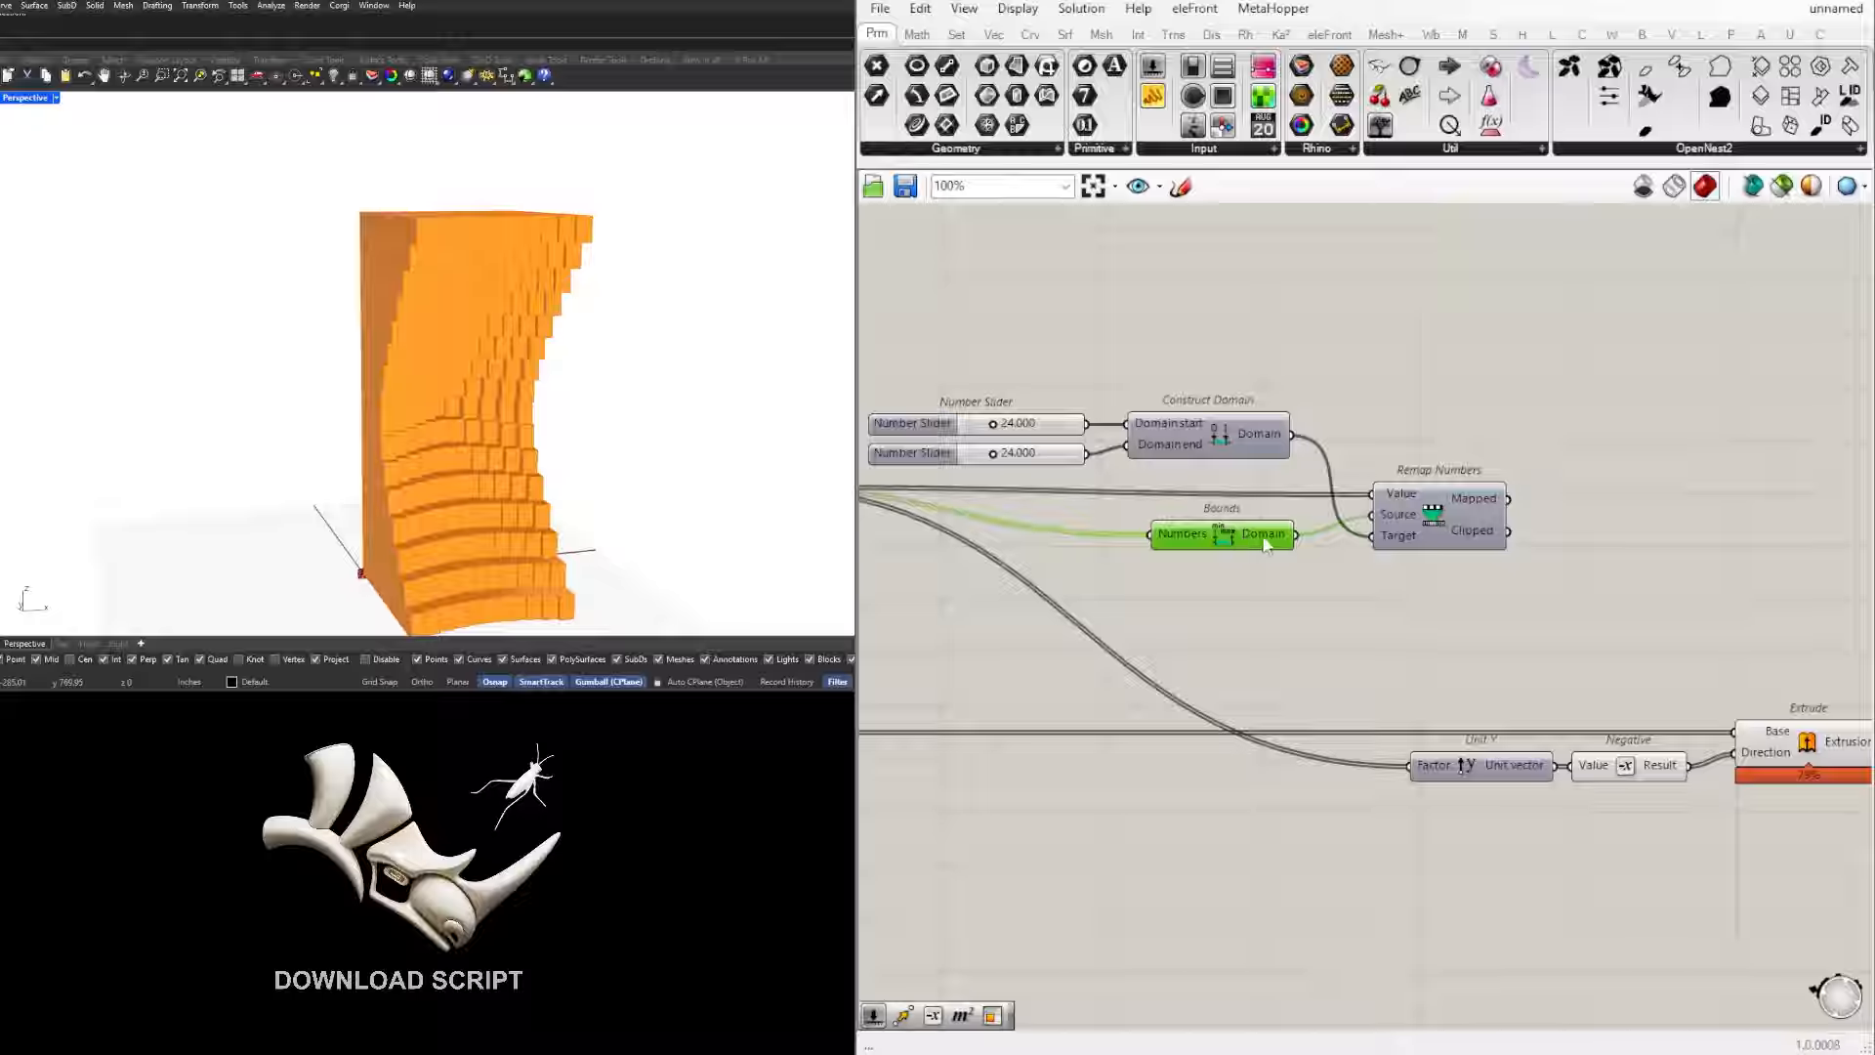
Step: Connect the Mapped output of Remap Numbers to the Factor input of Unit Y
mouse_move(1267, 545)
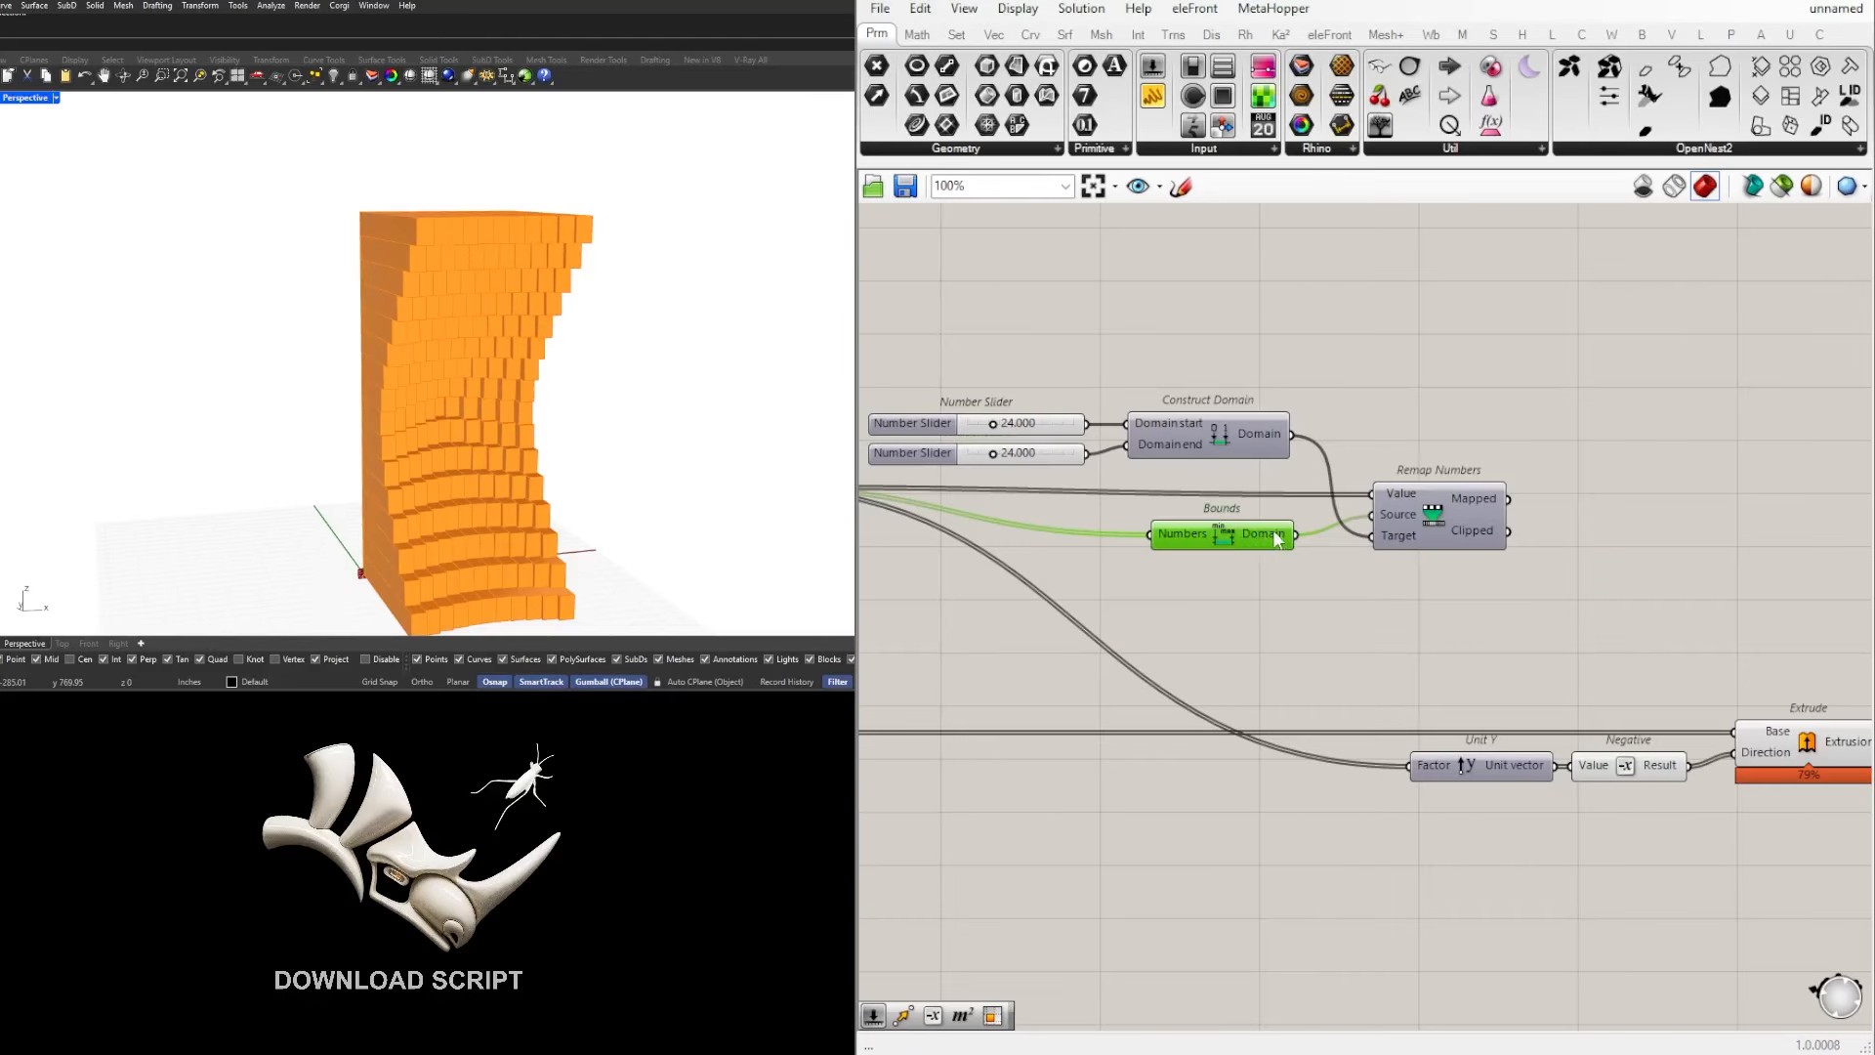
click(1409, 503)
click(1444, 452)
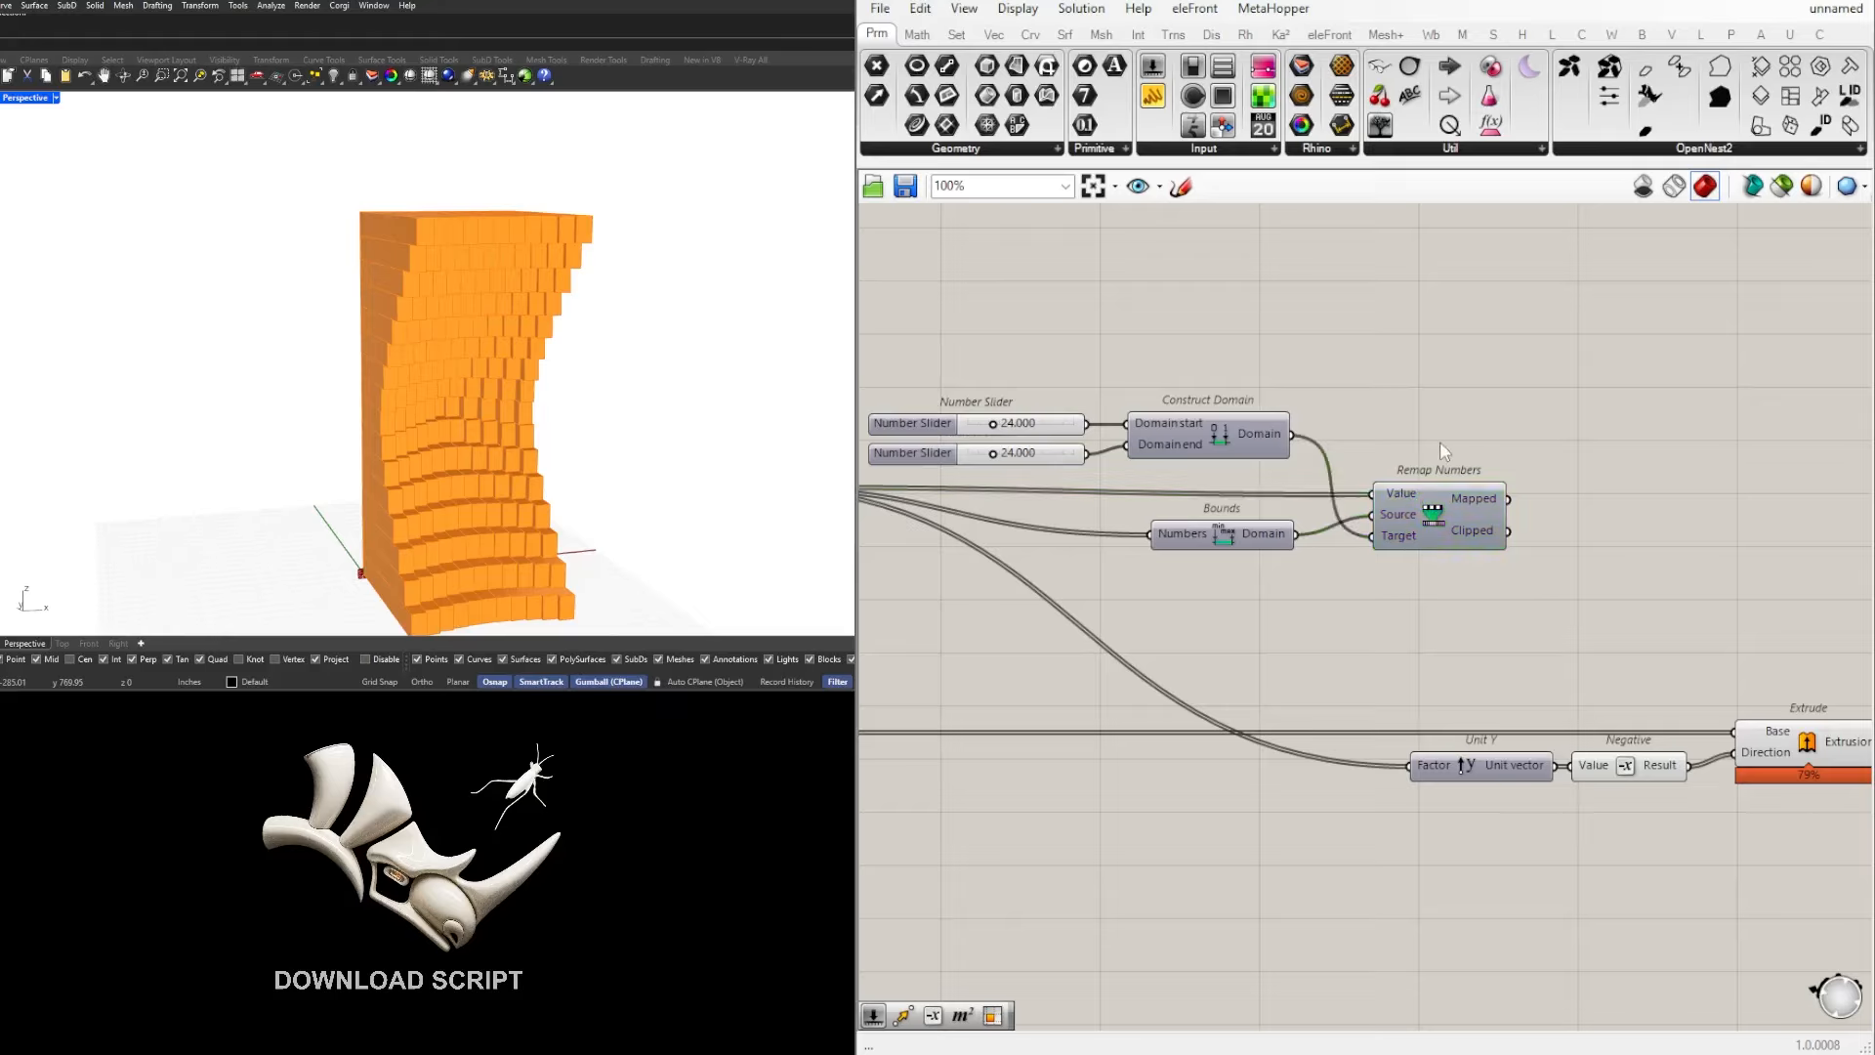
mouse_move(1487, 500)
drag(1507, 498, 1407, 767)
right_drag(1649, 813, 1451, 762)
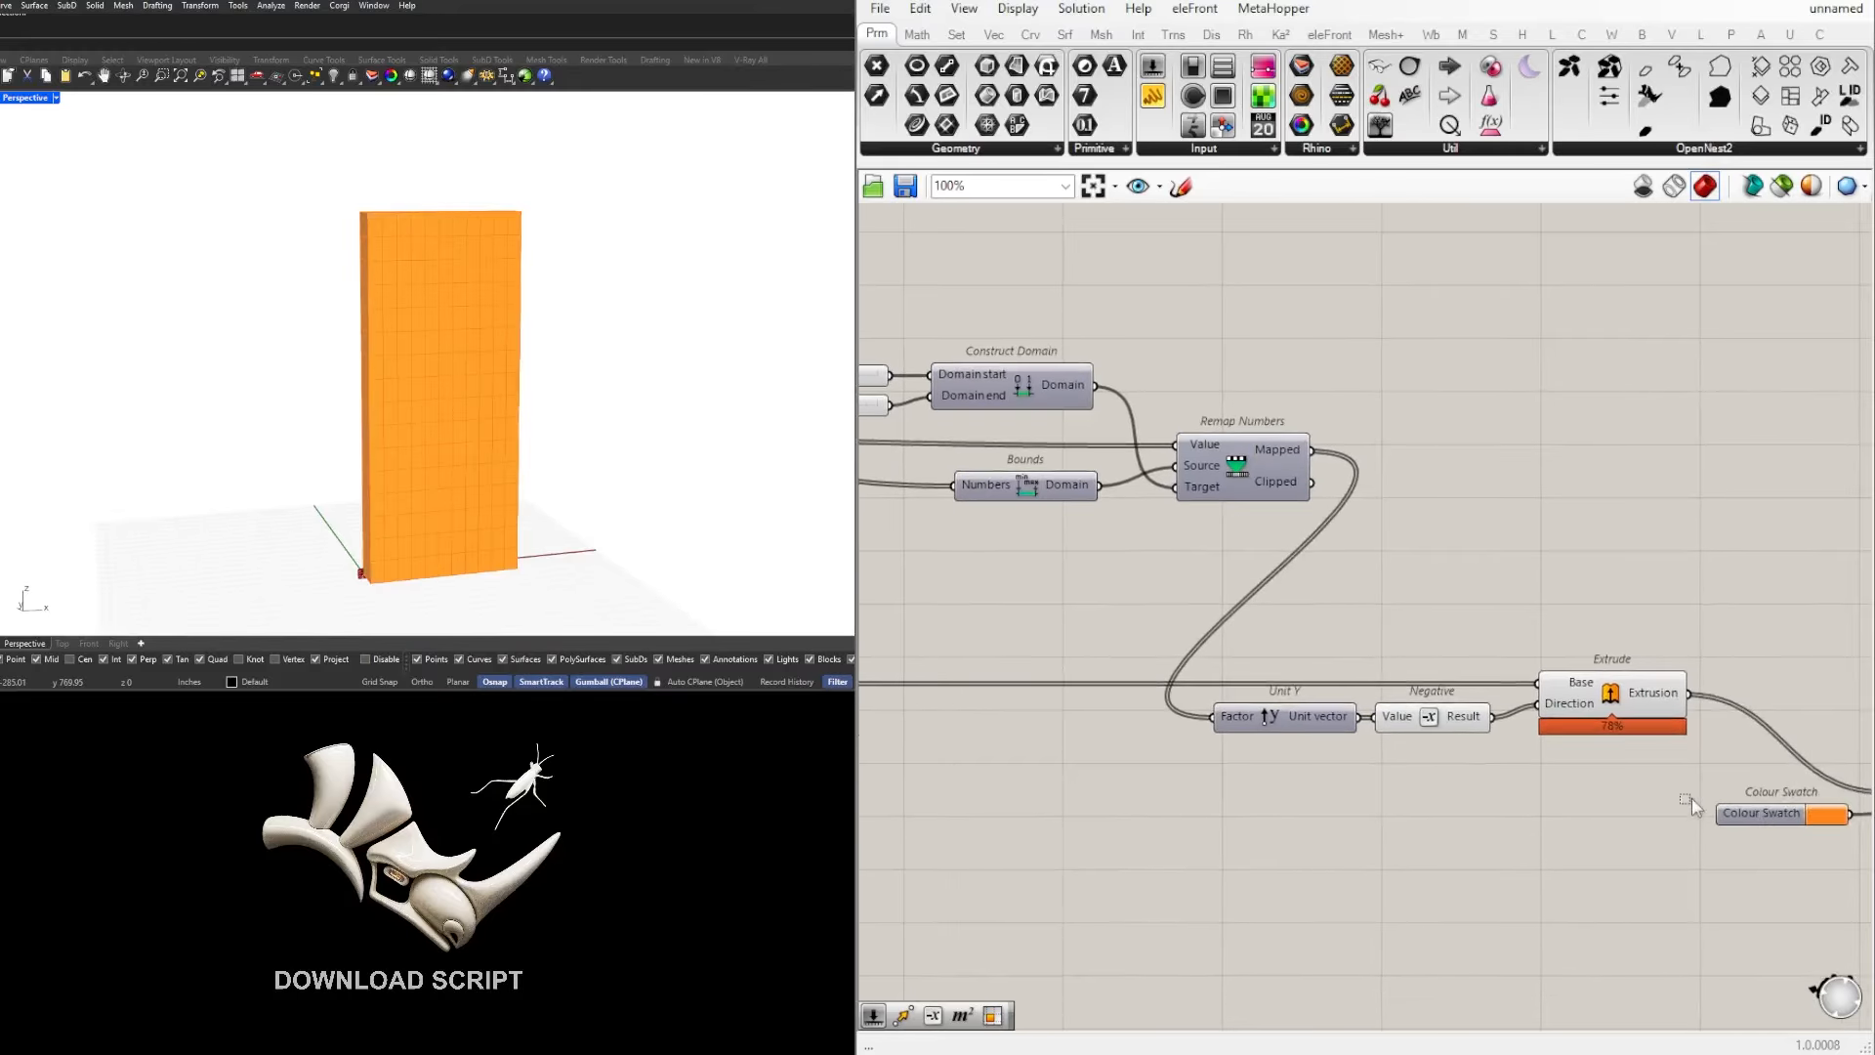
Step: Move Unit Y, Negative, Extrude and the colour preview components together further away from Remap Numbers
scroll(1689, 799, down, 2)
right_drag(1625, 777, 1327, 713)
drag(1713, 806, 1075, 596)
scroll(1273, 650, up, 1)
drag(1353, 664, 1629, 664)
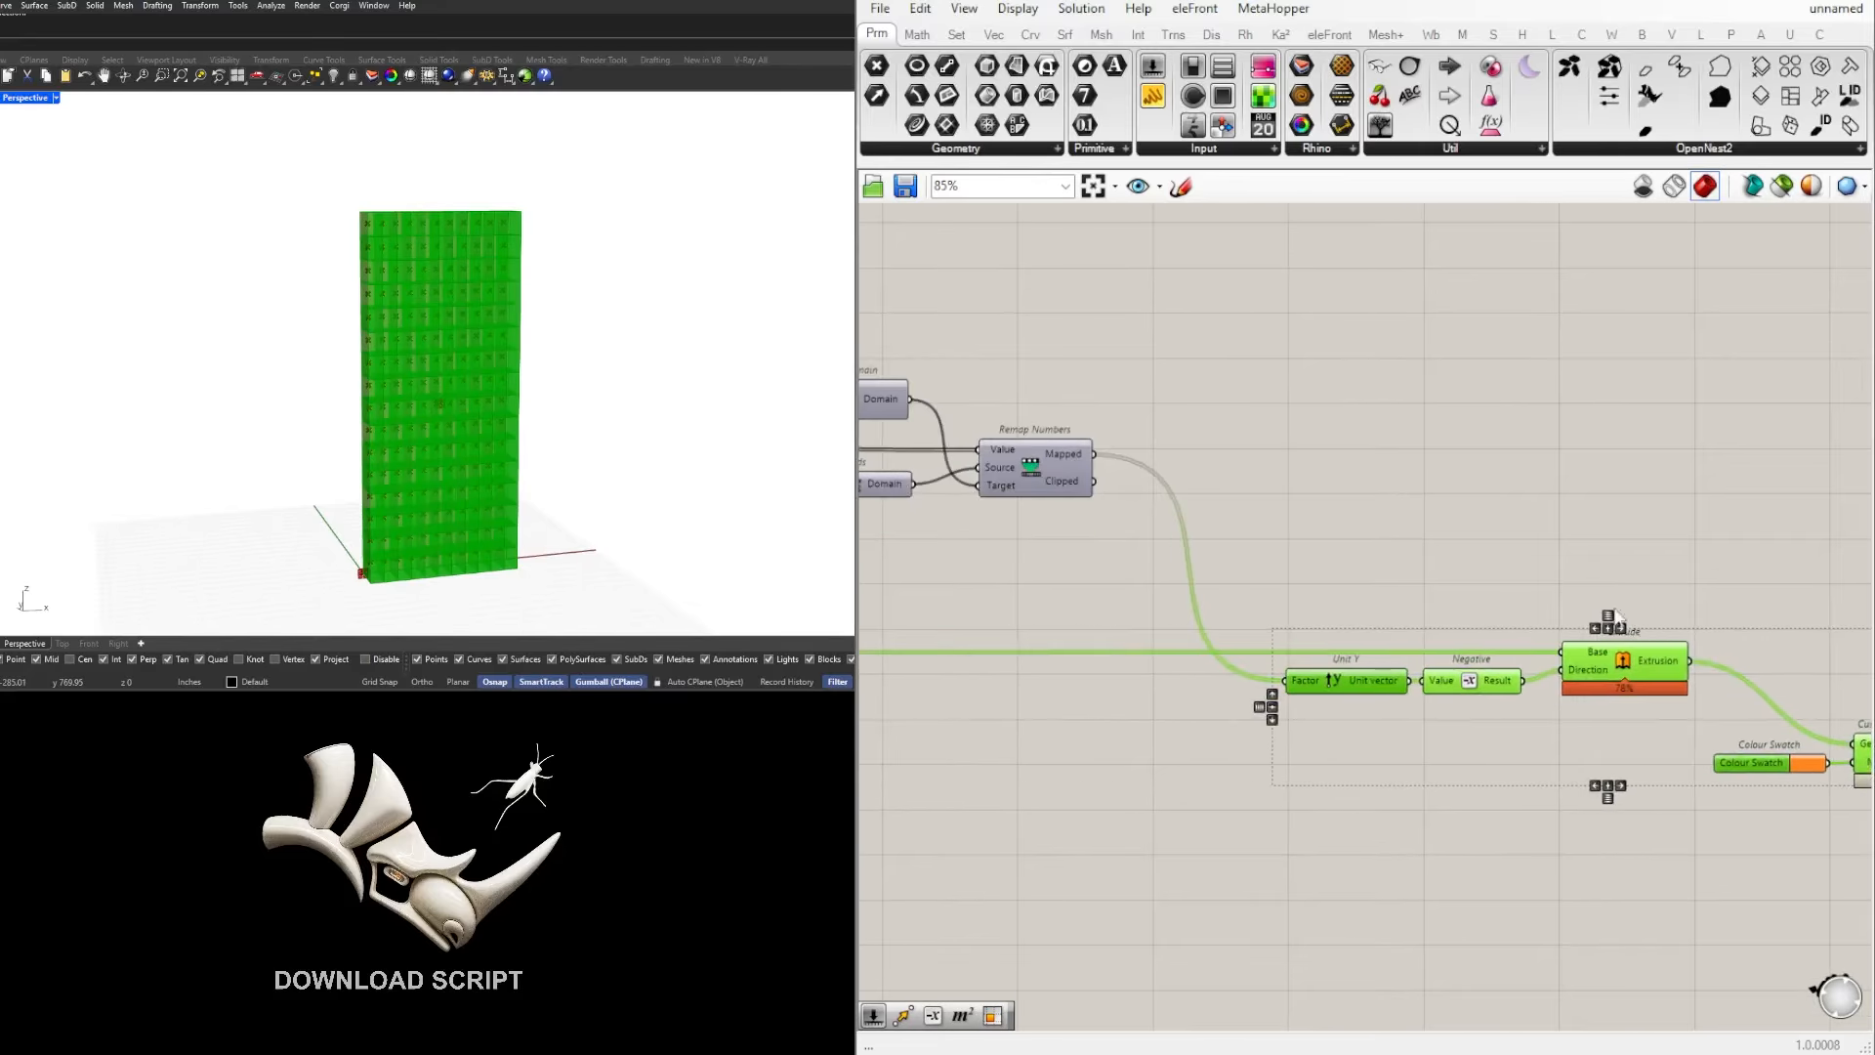
click(1445, 561)
Step: Set the Domain start slider of Construct Domain to 2.000
right_drag(468, 390, 371, 369)
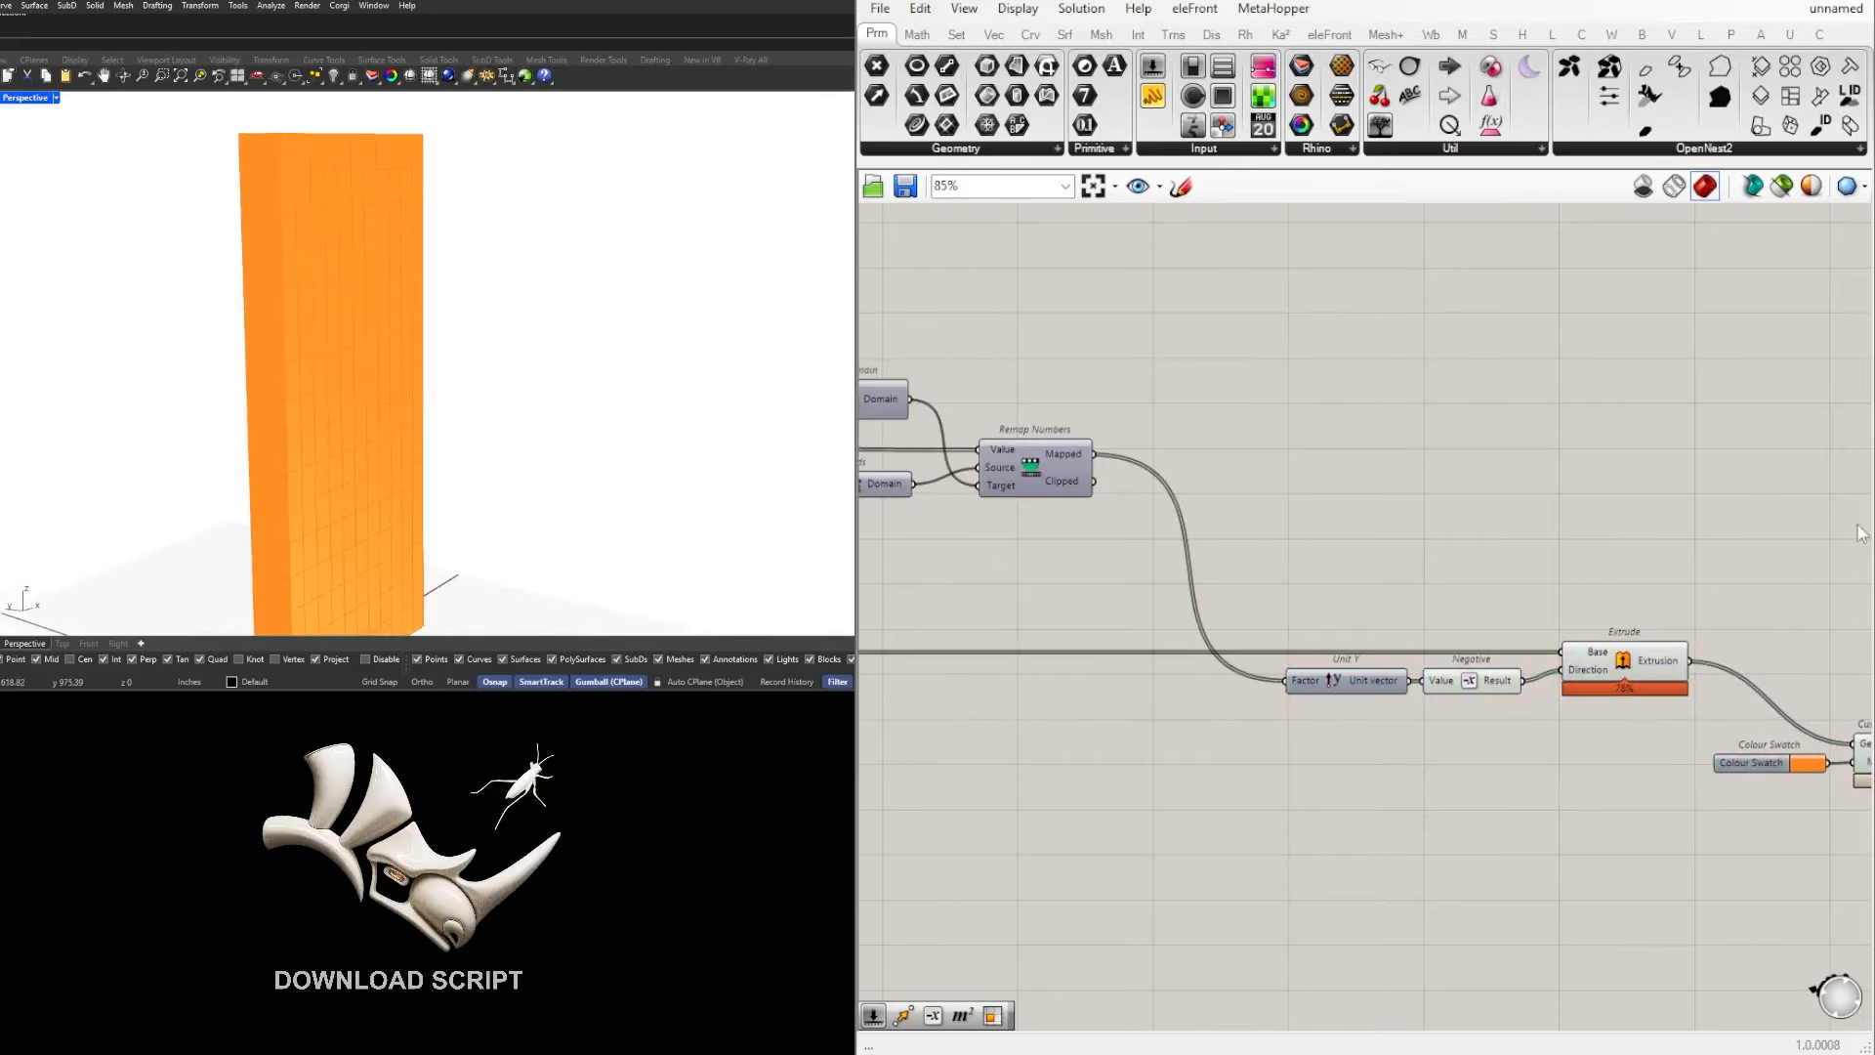
scroll(1861, 535, down, 2)
right_drag(1094, 448, 1368, 481)
scroll(1363, 480, up, 6)
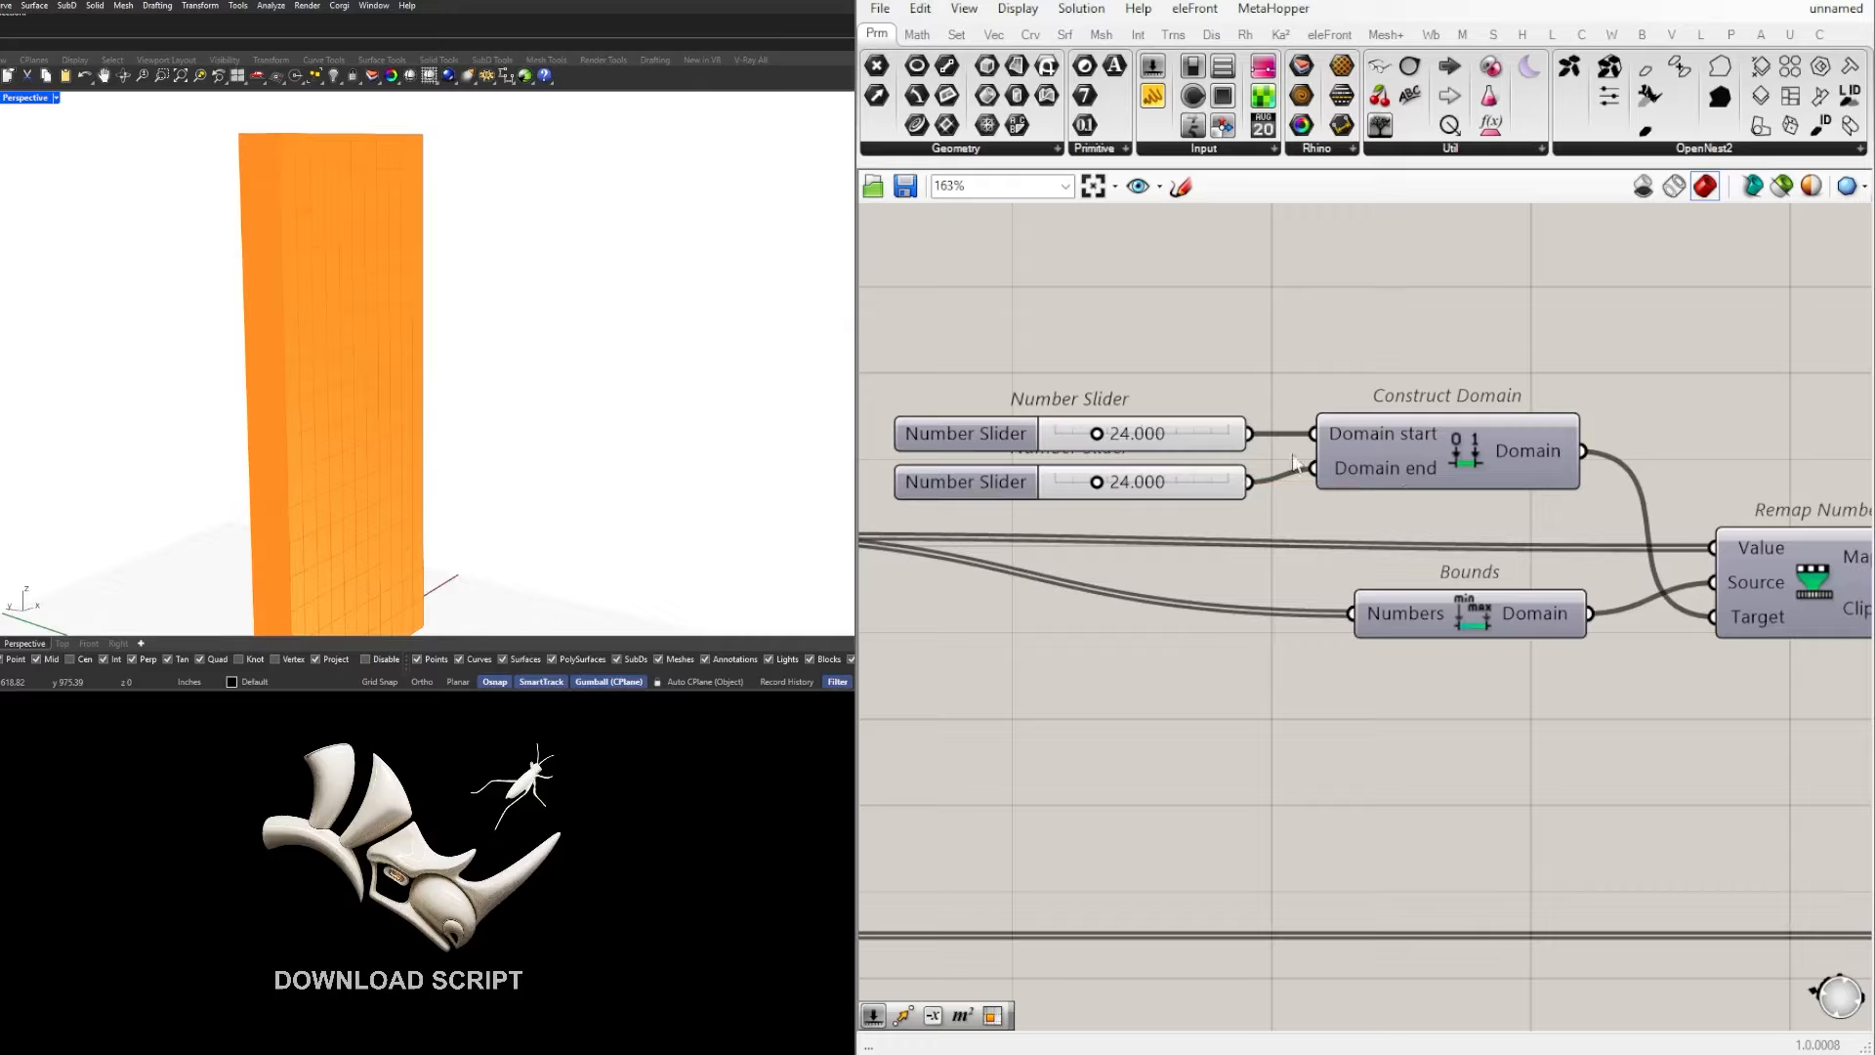
scroll(1631, 491, down, 2)
right_drag(1631, 491, 1353, 474)
scroll(1639, 615, down, 2)
right_drag(1639, 615, 1149, 509)
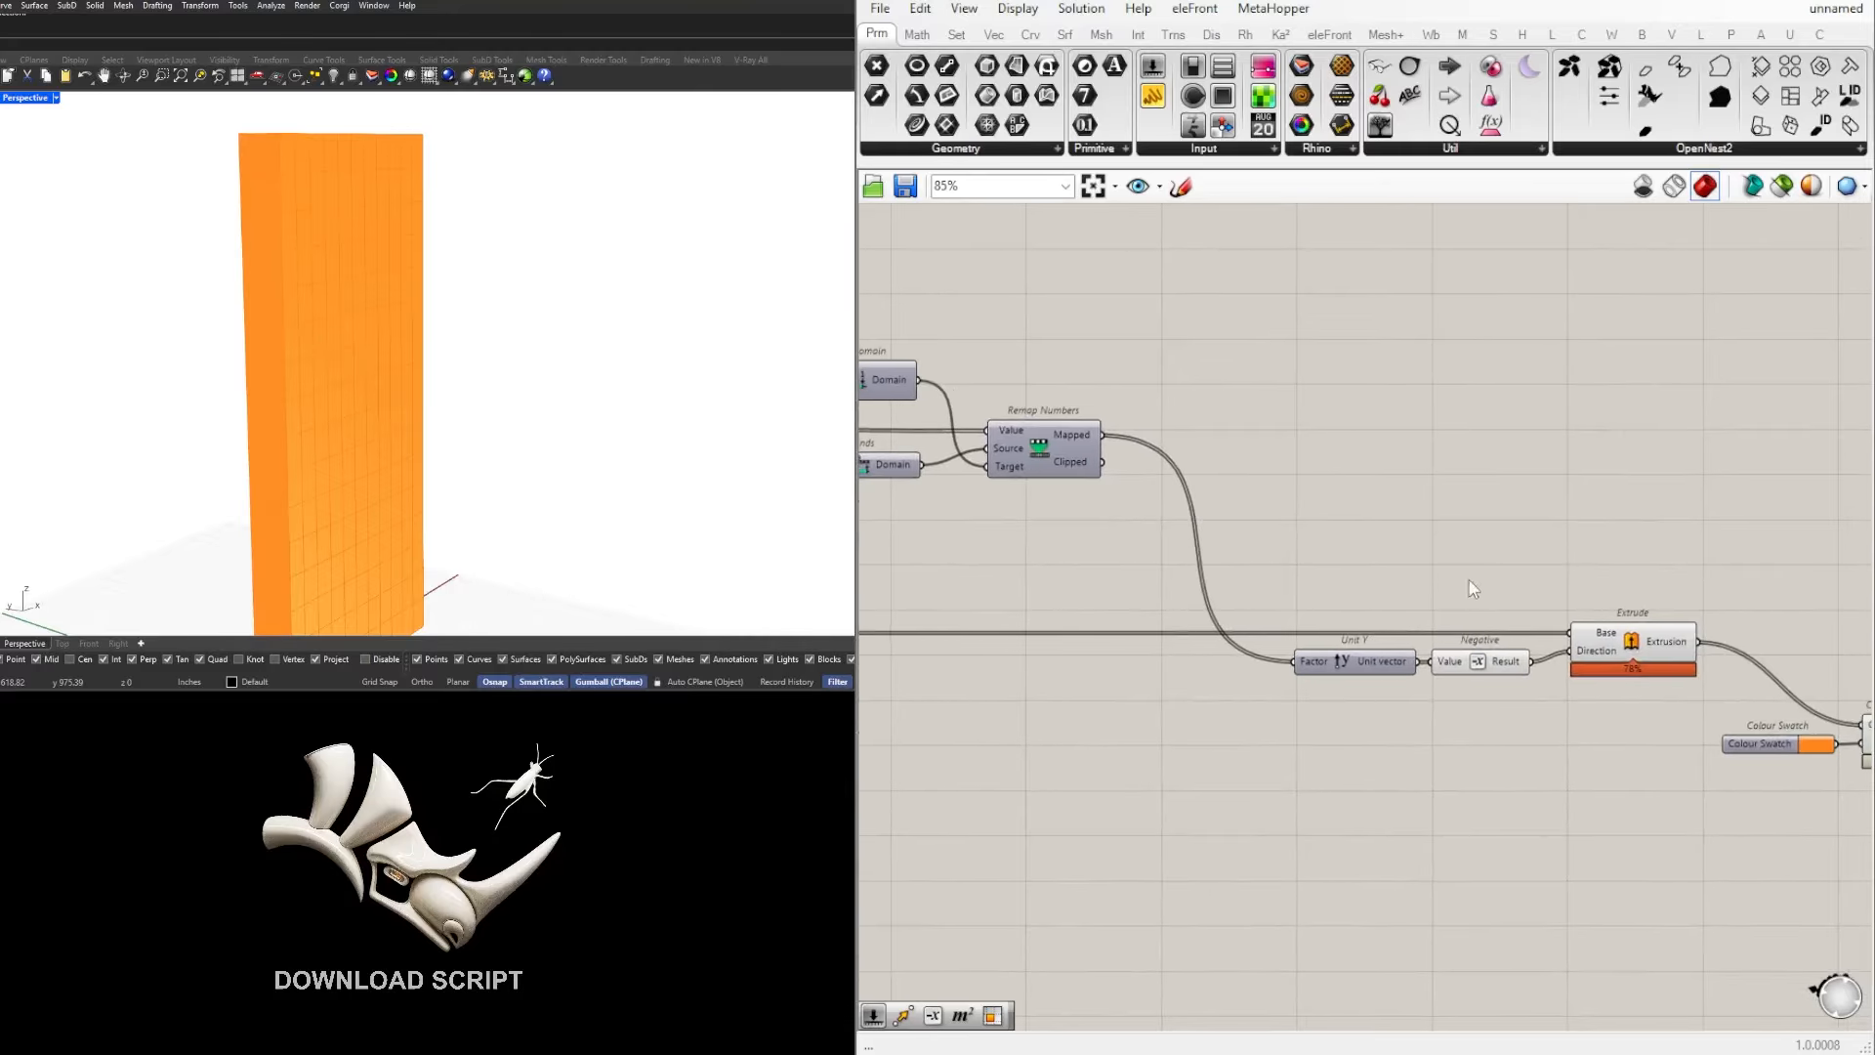
right_drag(1473, 588, 1503, 590)
scroll(1167, 472, up, 5)
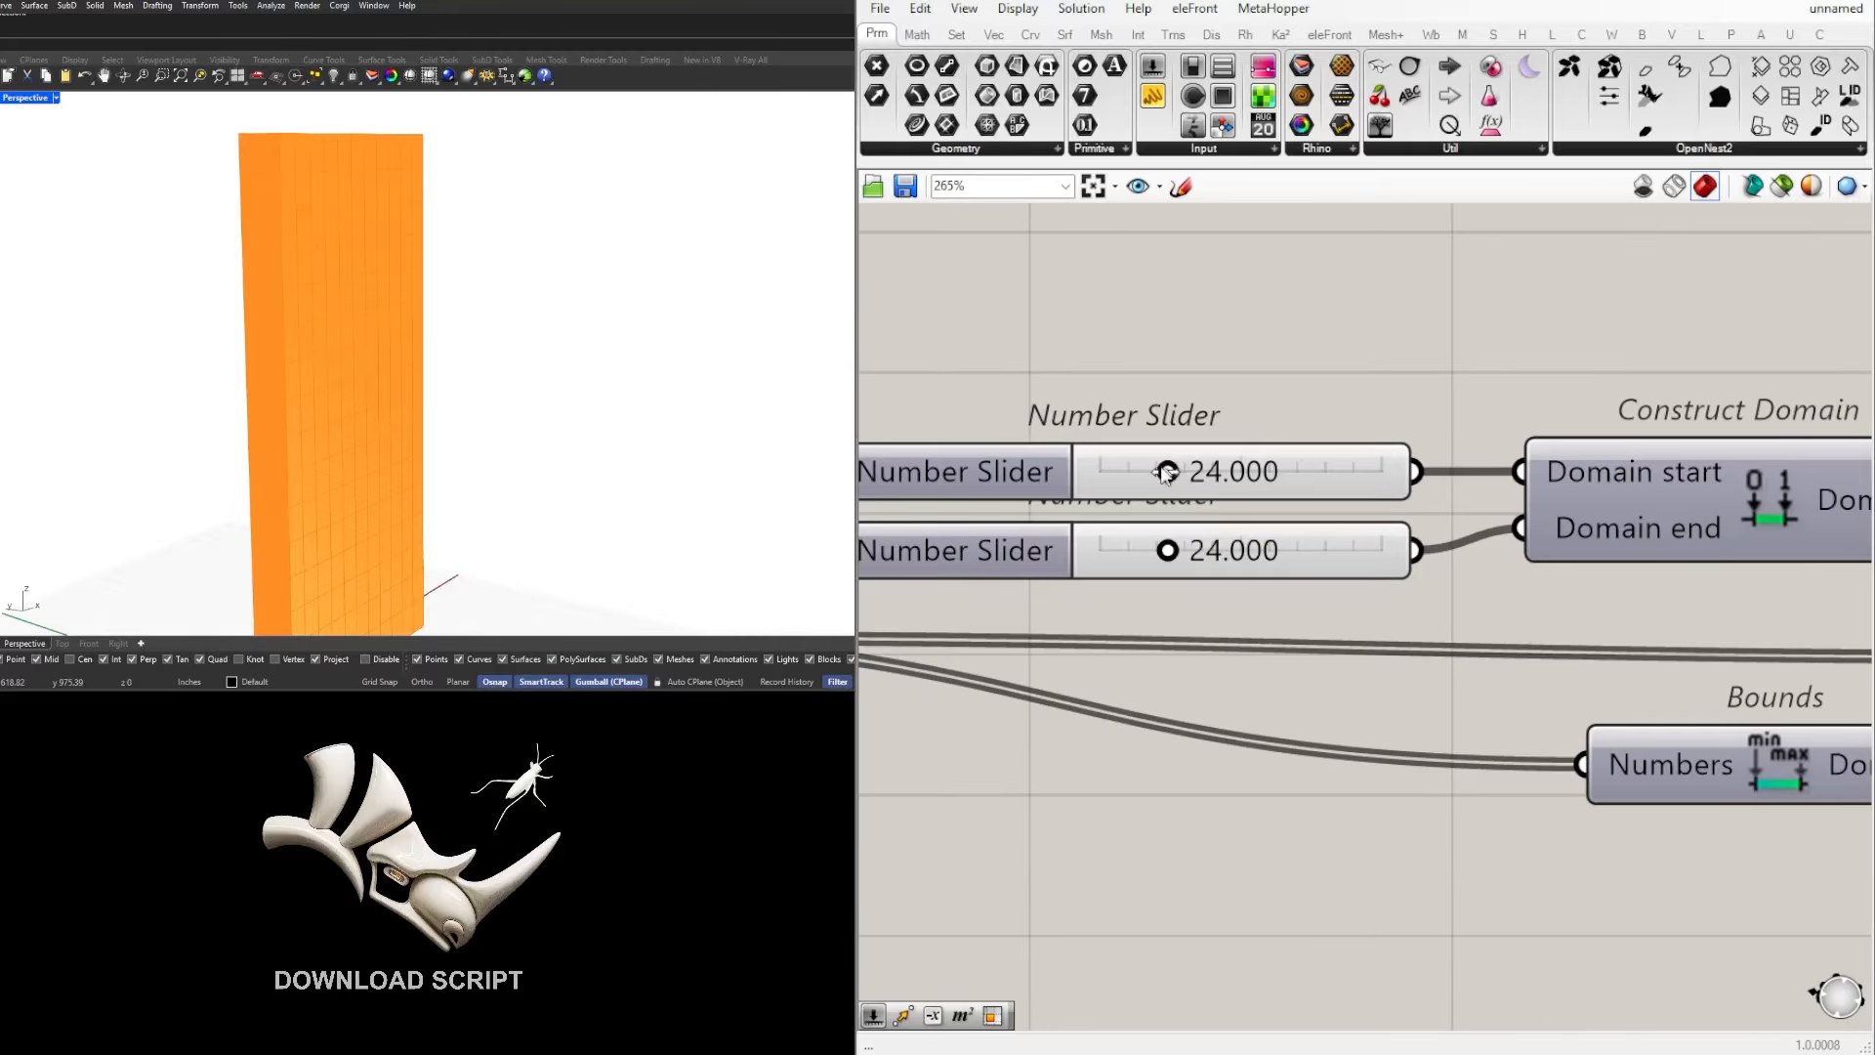
drag(1167, 471, 1118, 478)
double_click(1163, 480)
text(2)
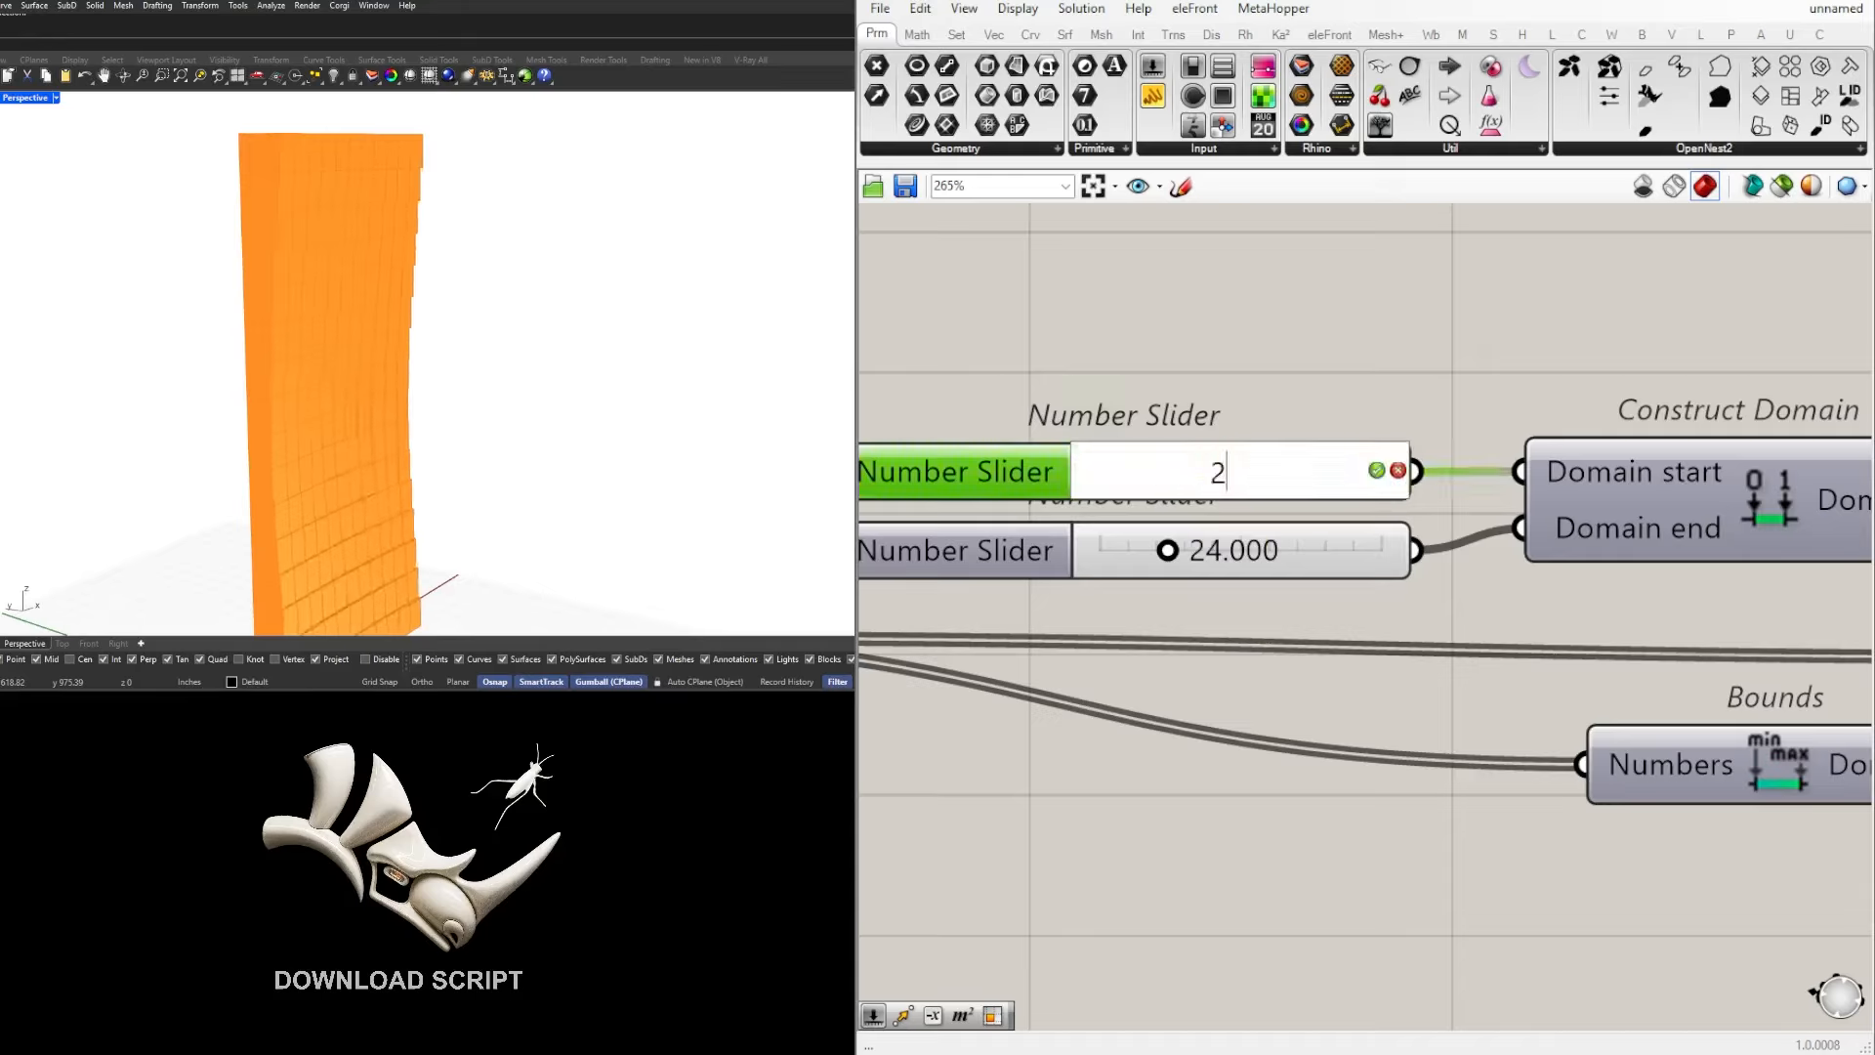
key(Return)
Step: Set the Domain end slider of Construct Domain to 60.000 and inspect the extruded wall from another side
click(1279, 547)
double_click(1281, 547)
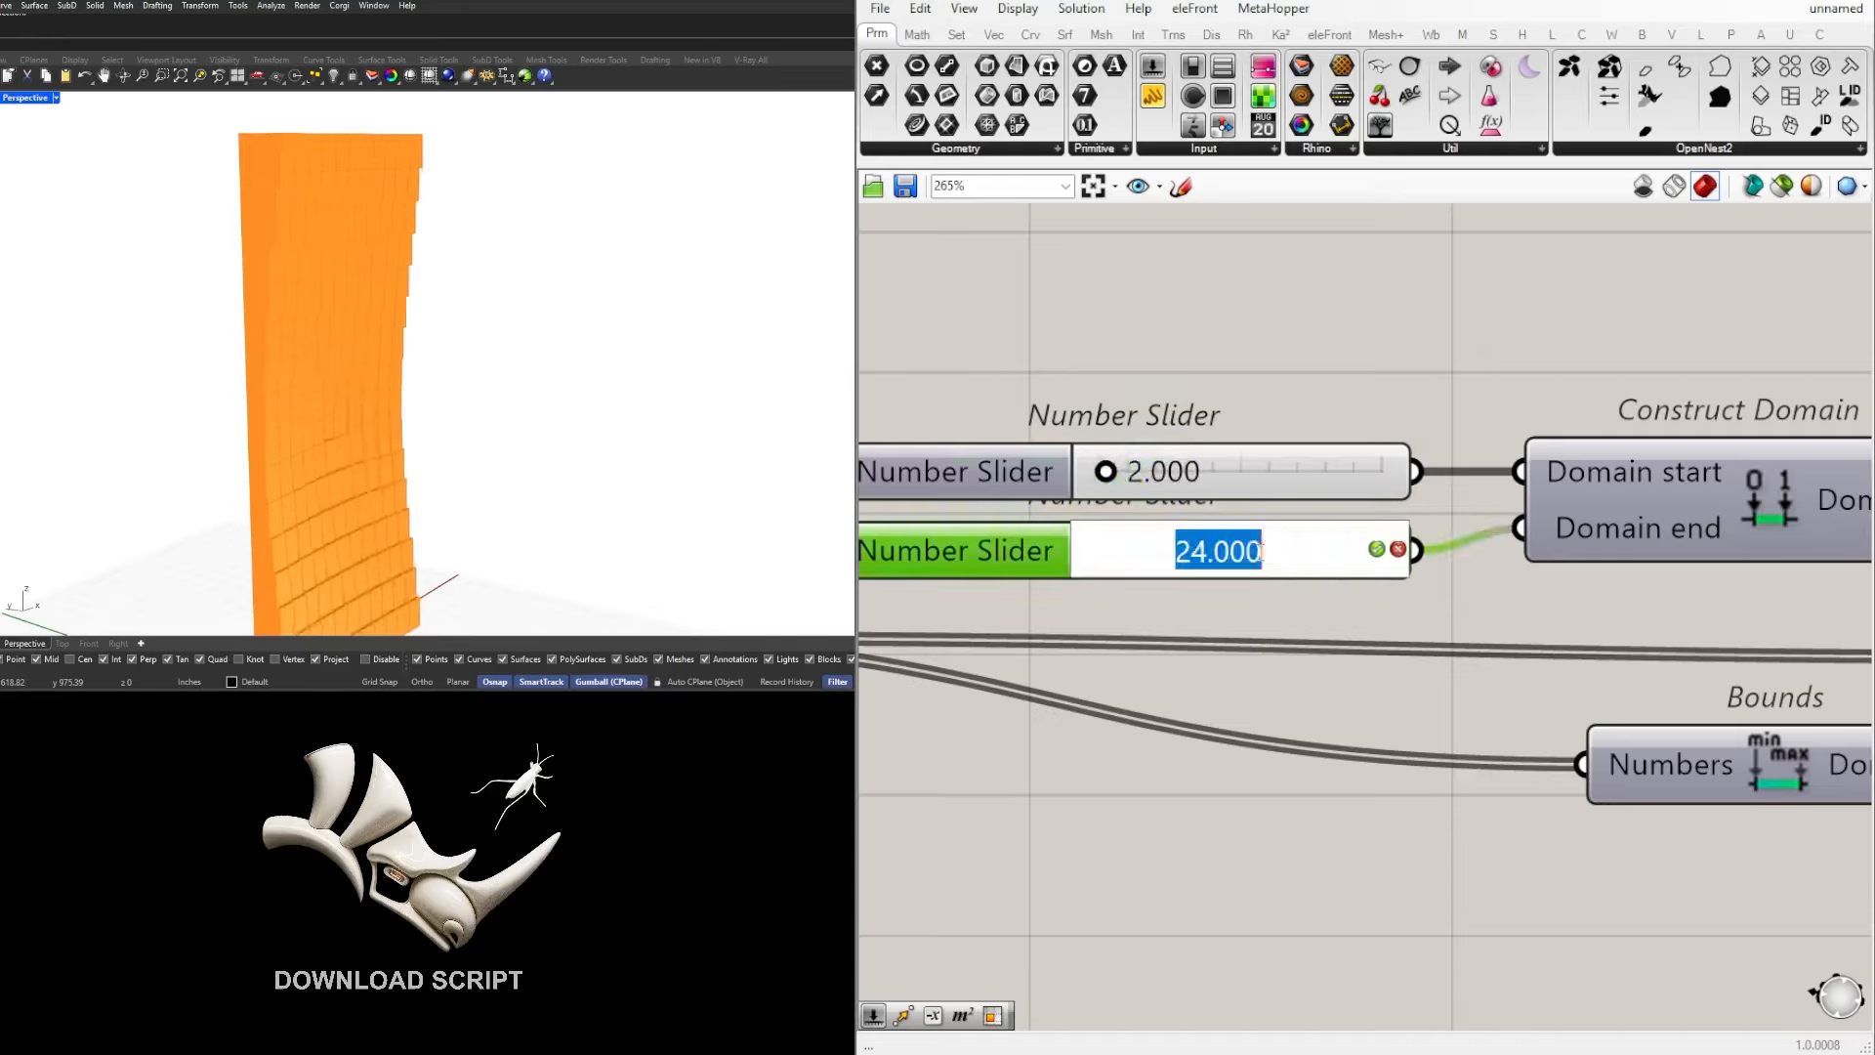
text(60)
key(Return)
right_drag(332, 322, 662, 417)
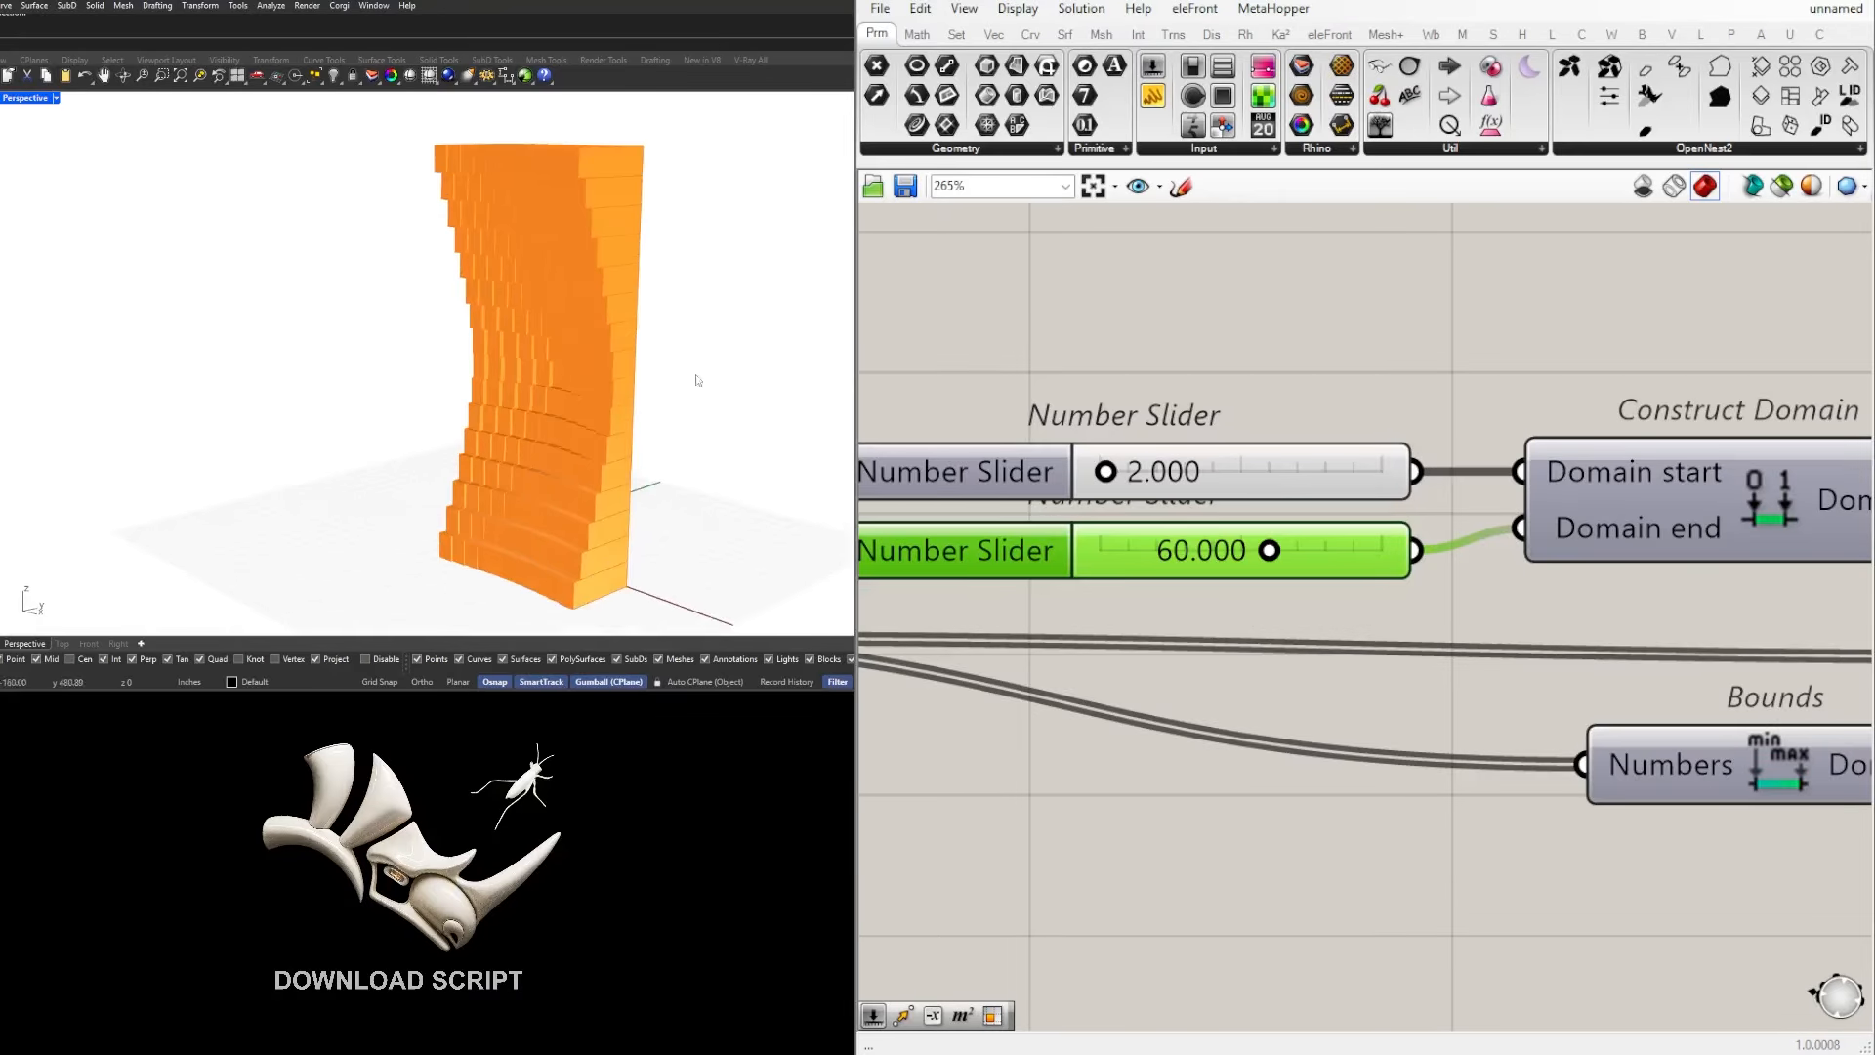
Step: Reverse the target domain by setting the Domain start slider to 61.590 and the Domain end slider to 5.314, and inspect the wall
click(1311, 349)
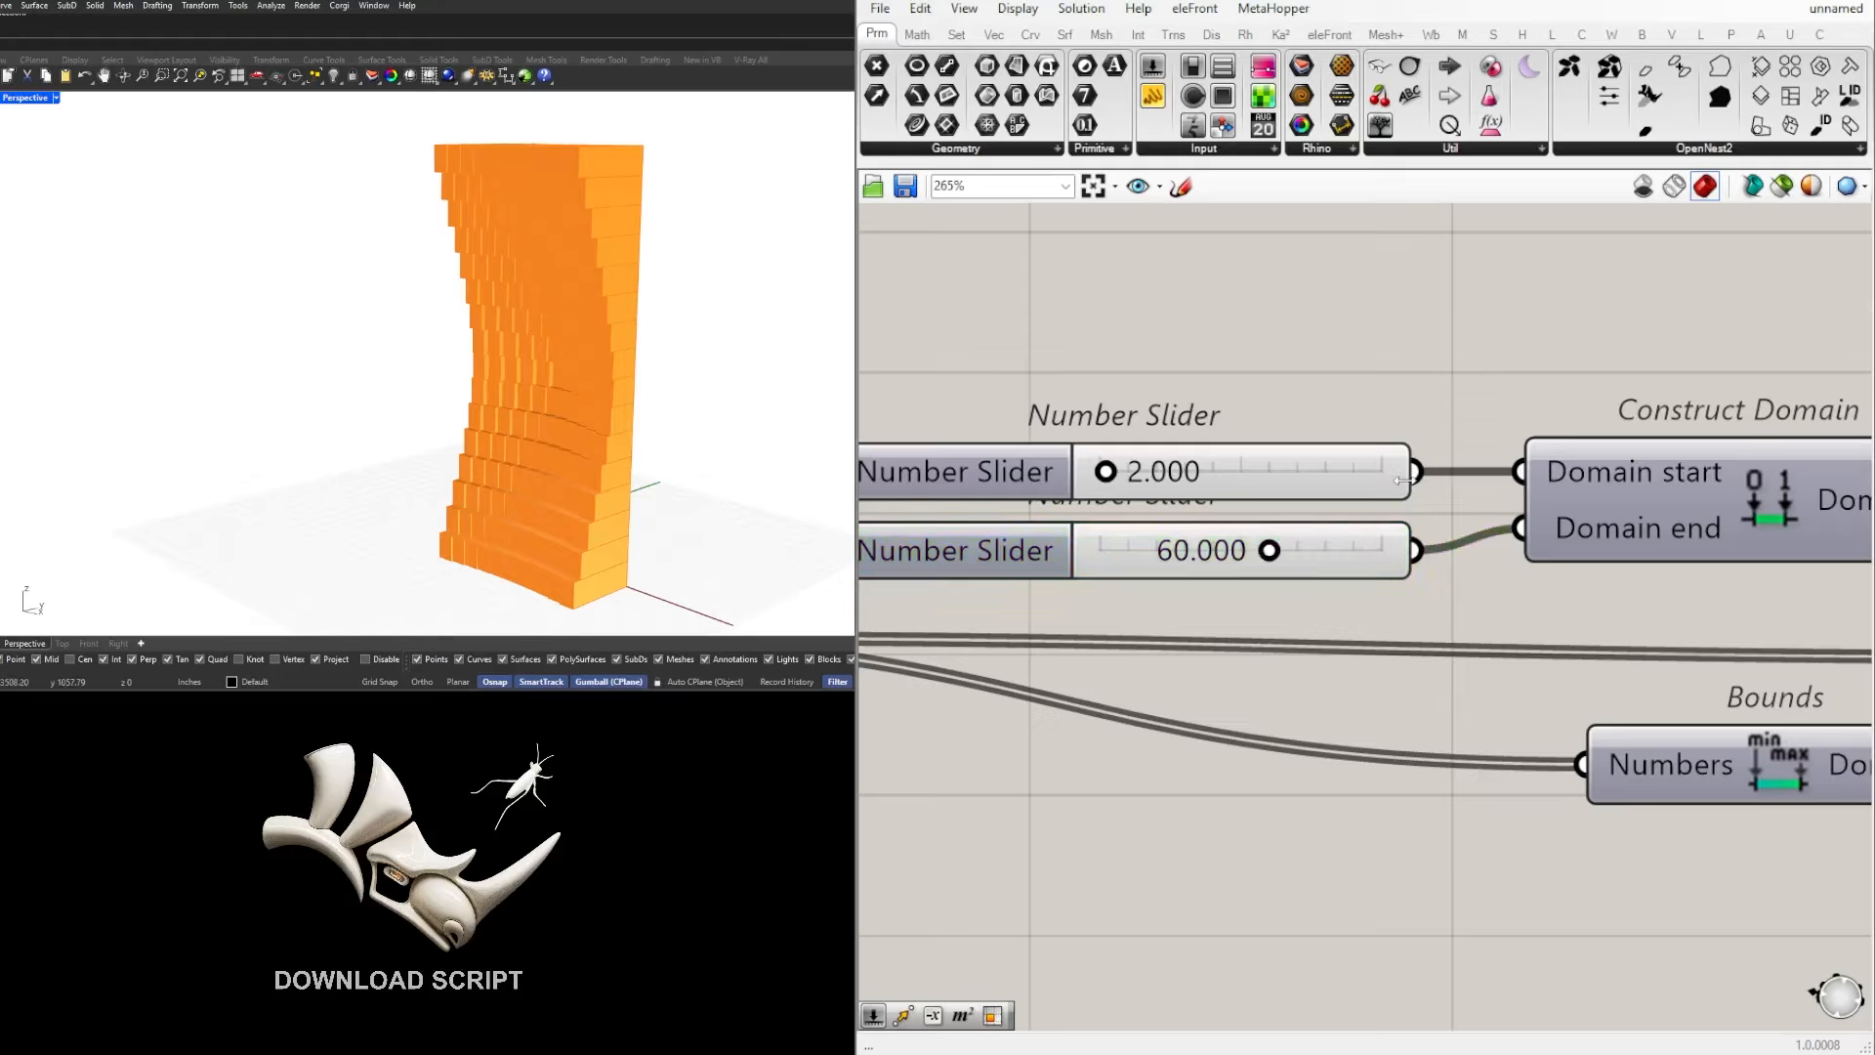
drag(1418, 473, 1520, 472)
drag(1419, 550, 1520, 528)
drag(1260, 565, 1114, 549)
key(ctrl+z)
drag(1107, 473, 1274, 472)
right_drag(659, 324, 278, 444)
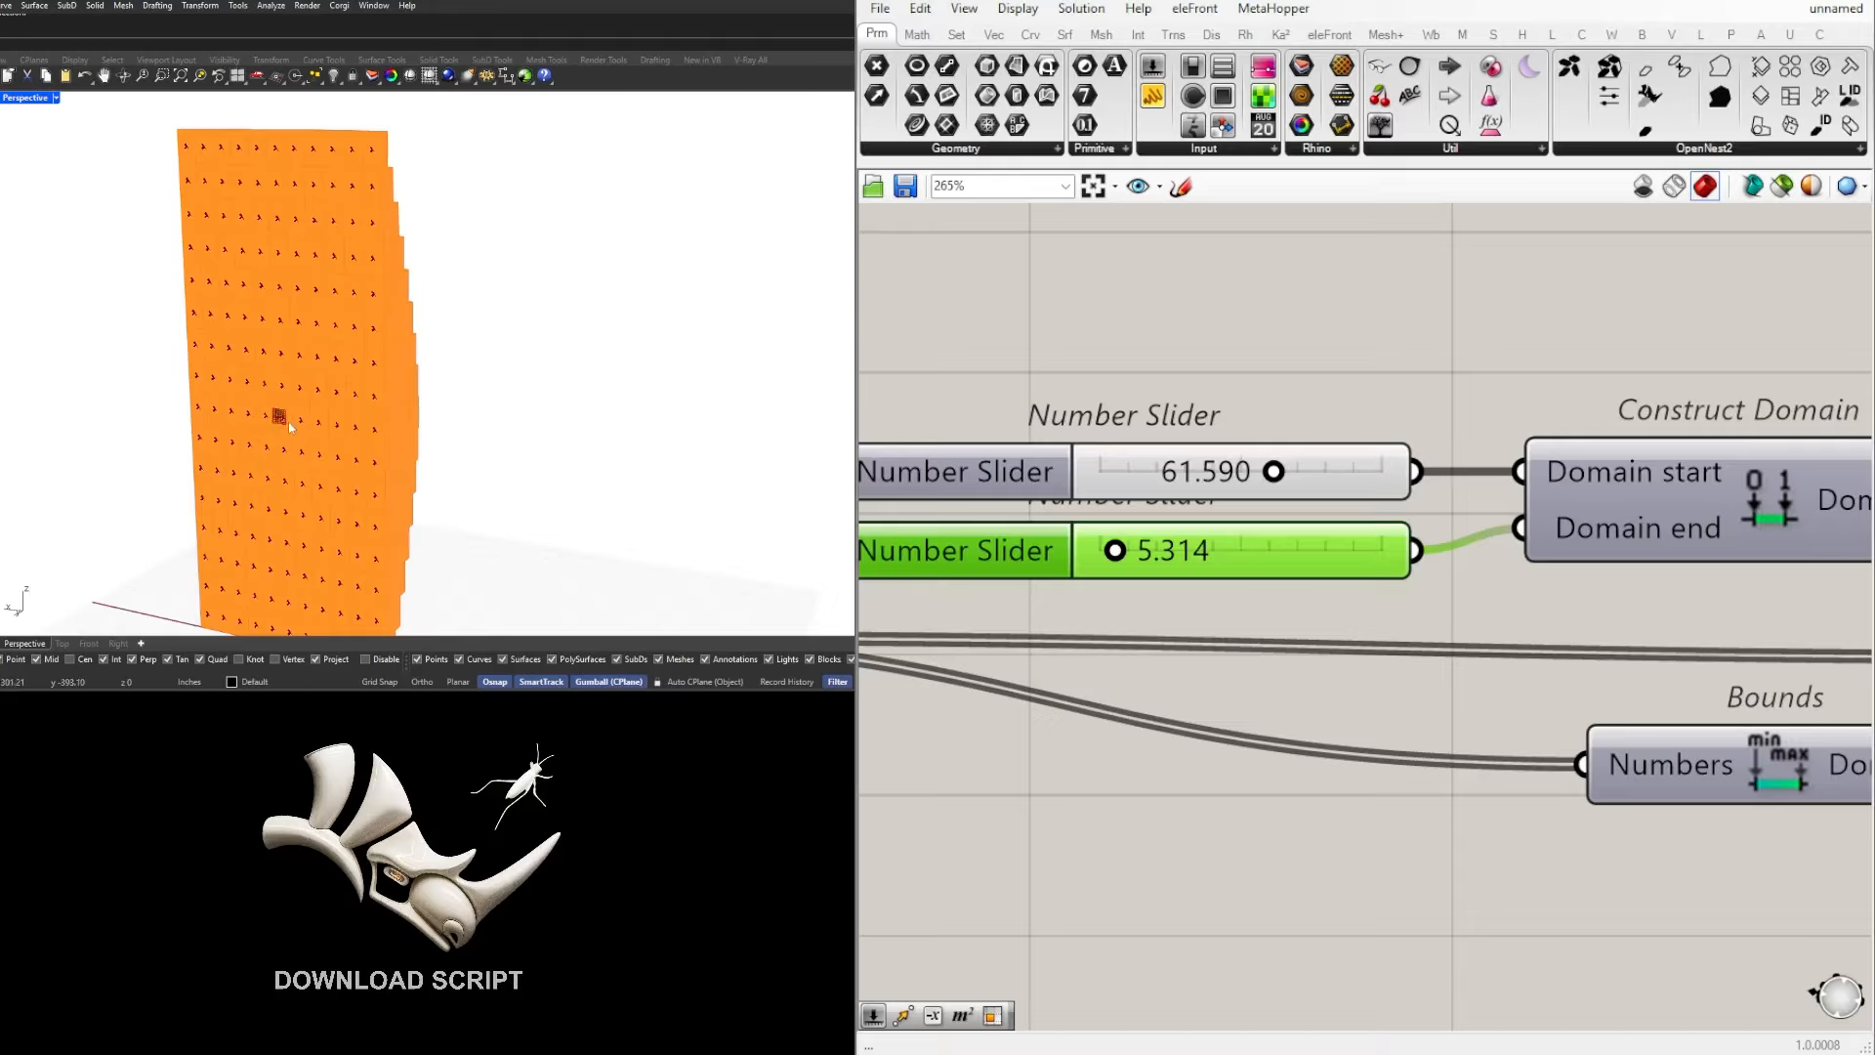
right_drag(290, 427, 328, 445)
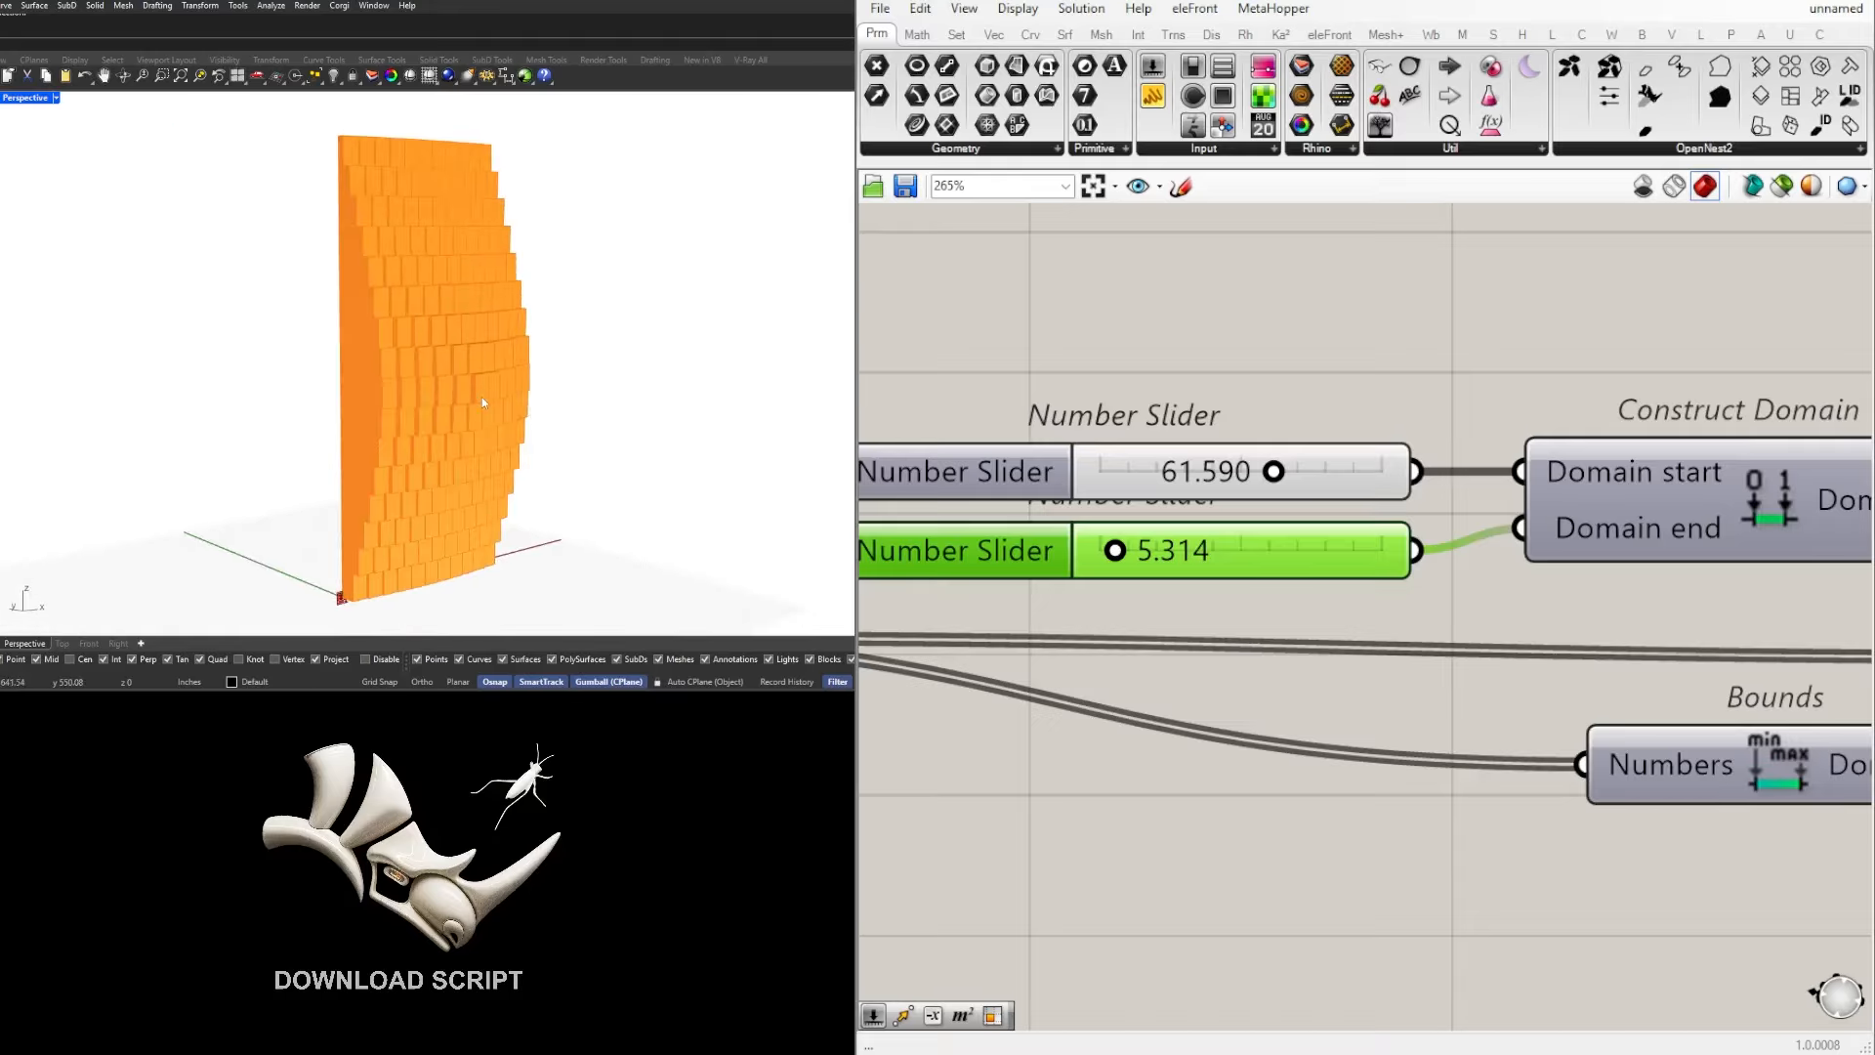
Step: Move Bounds beneath the sliders, and shift the sliders, Construct Domain, Bounds and Remap Numbers together closer to Length
scroll(1445, 606, down, 6)
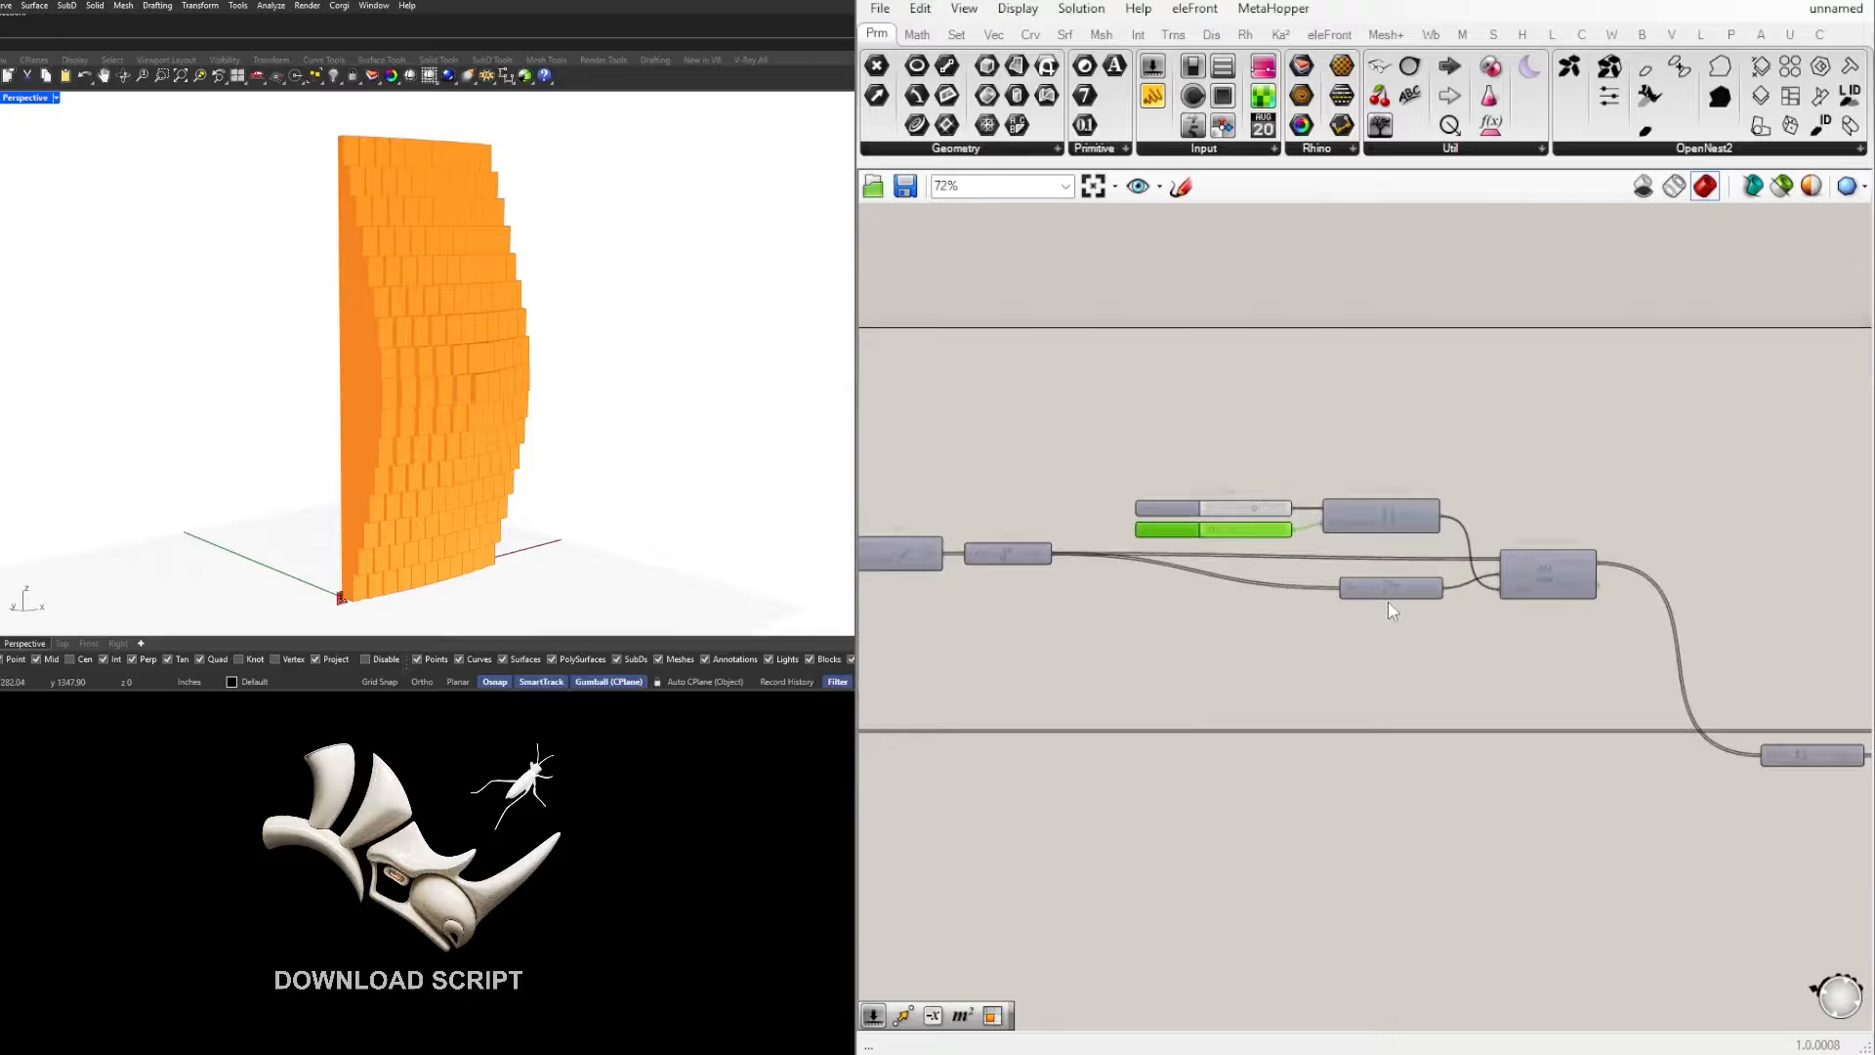
drag(1428, 602, 1216, 604)
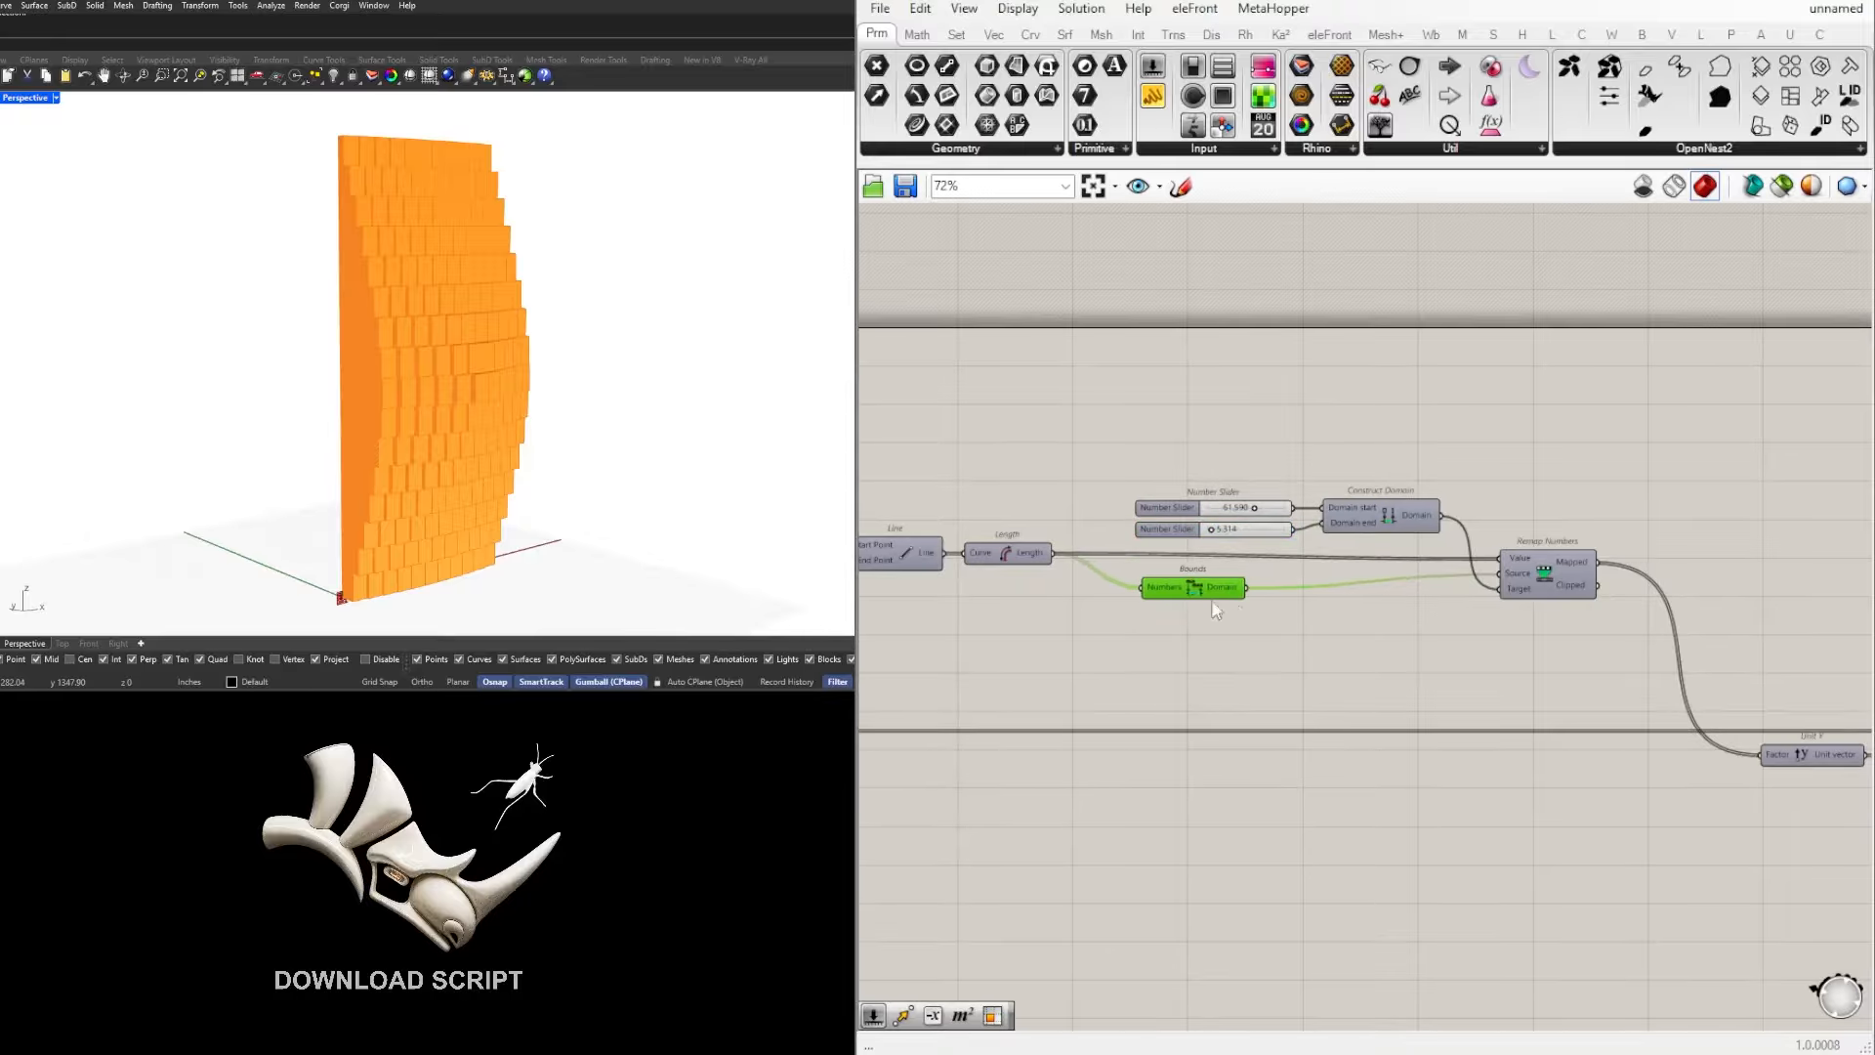
drag(1611, 636, 1114, 406)
scroll(1395, 478, up, 1)
drag(1401, 513, 1367, 513)
click(1624, 474)
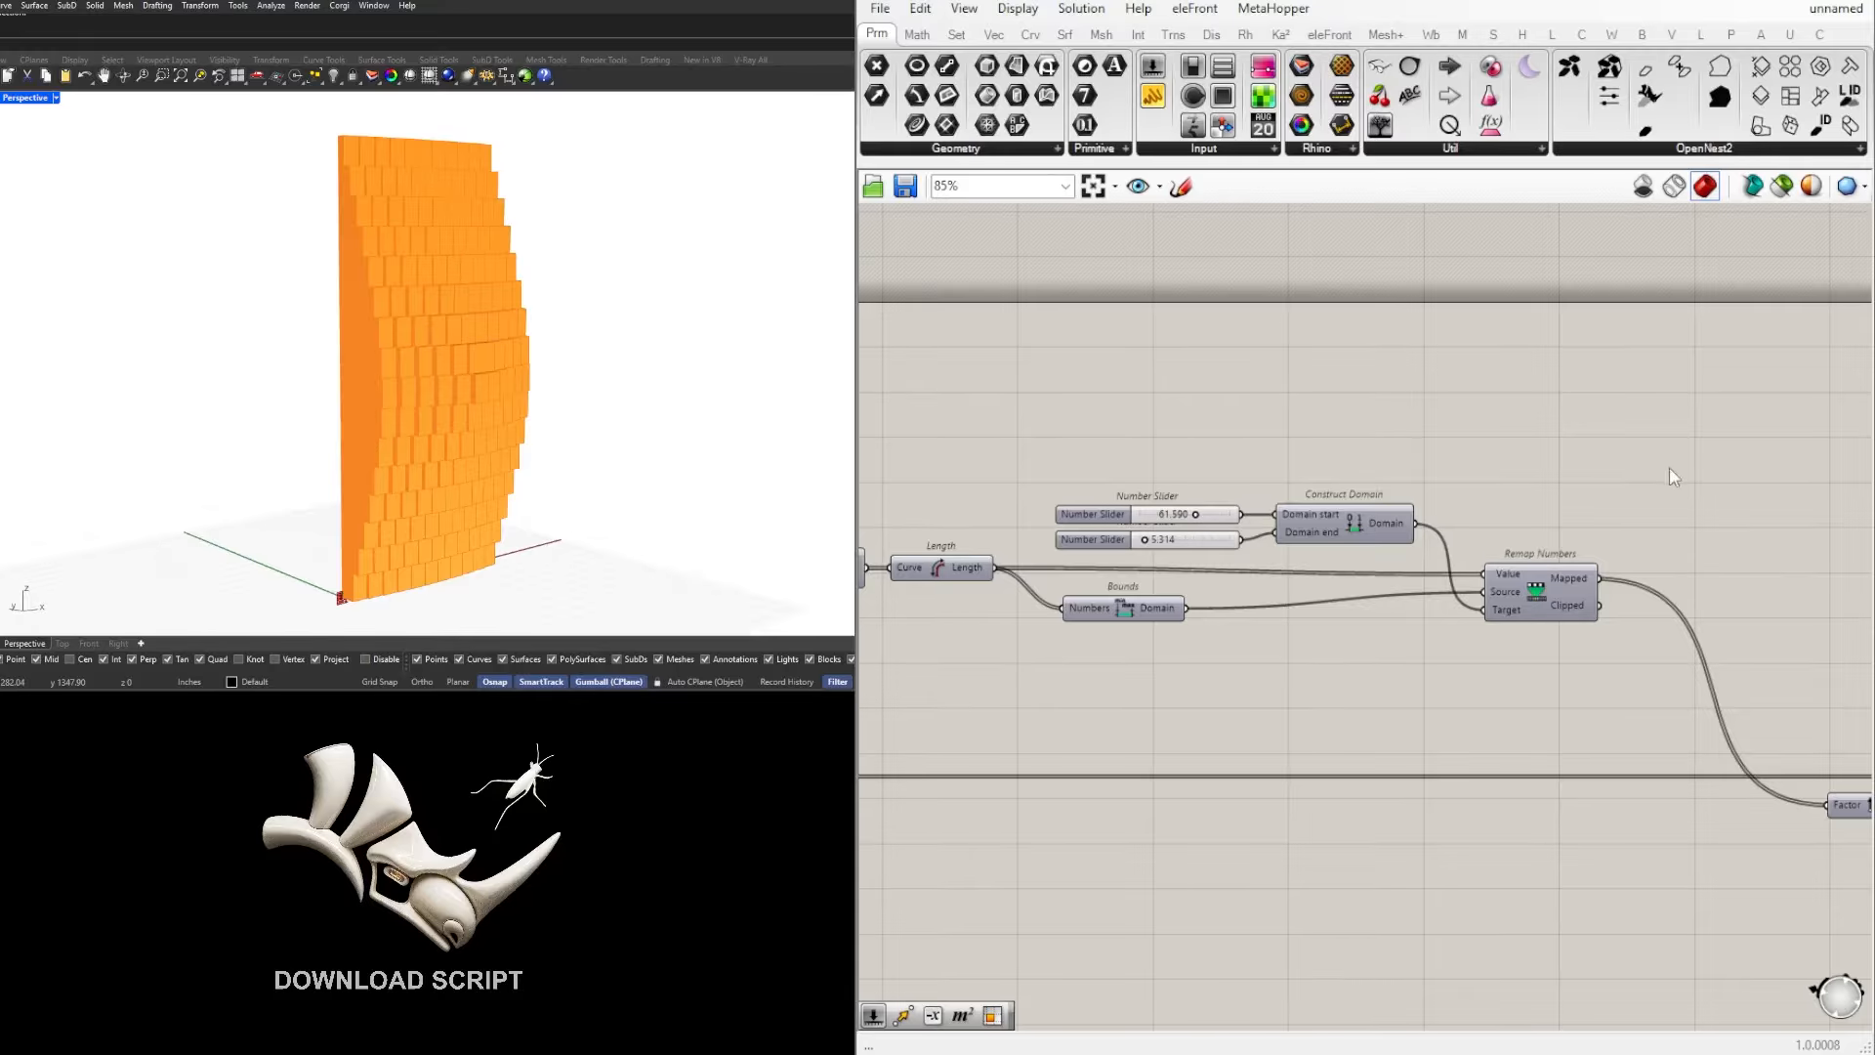
mouse_move(459, 376)
right_down()
mouse_move(562, 376)
mouse_move(434, 390)
right_up()
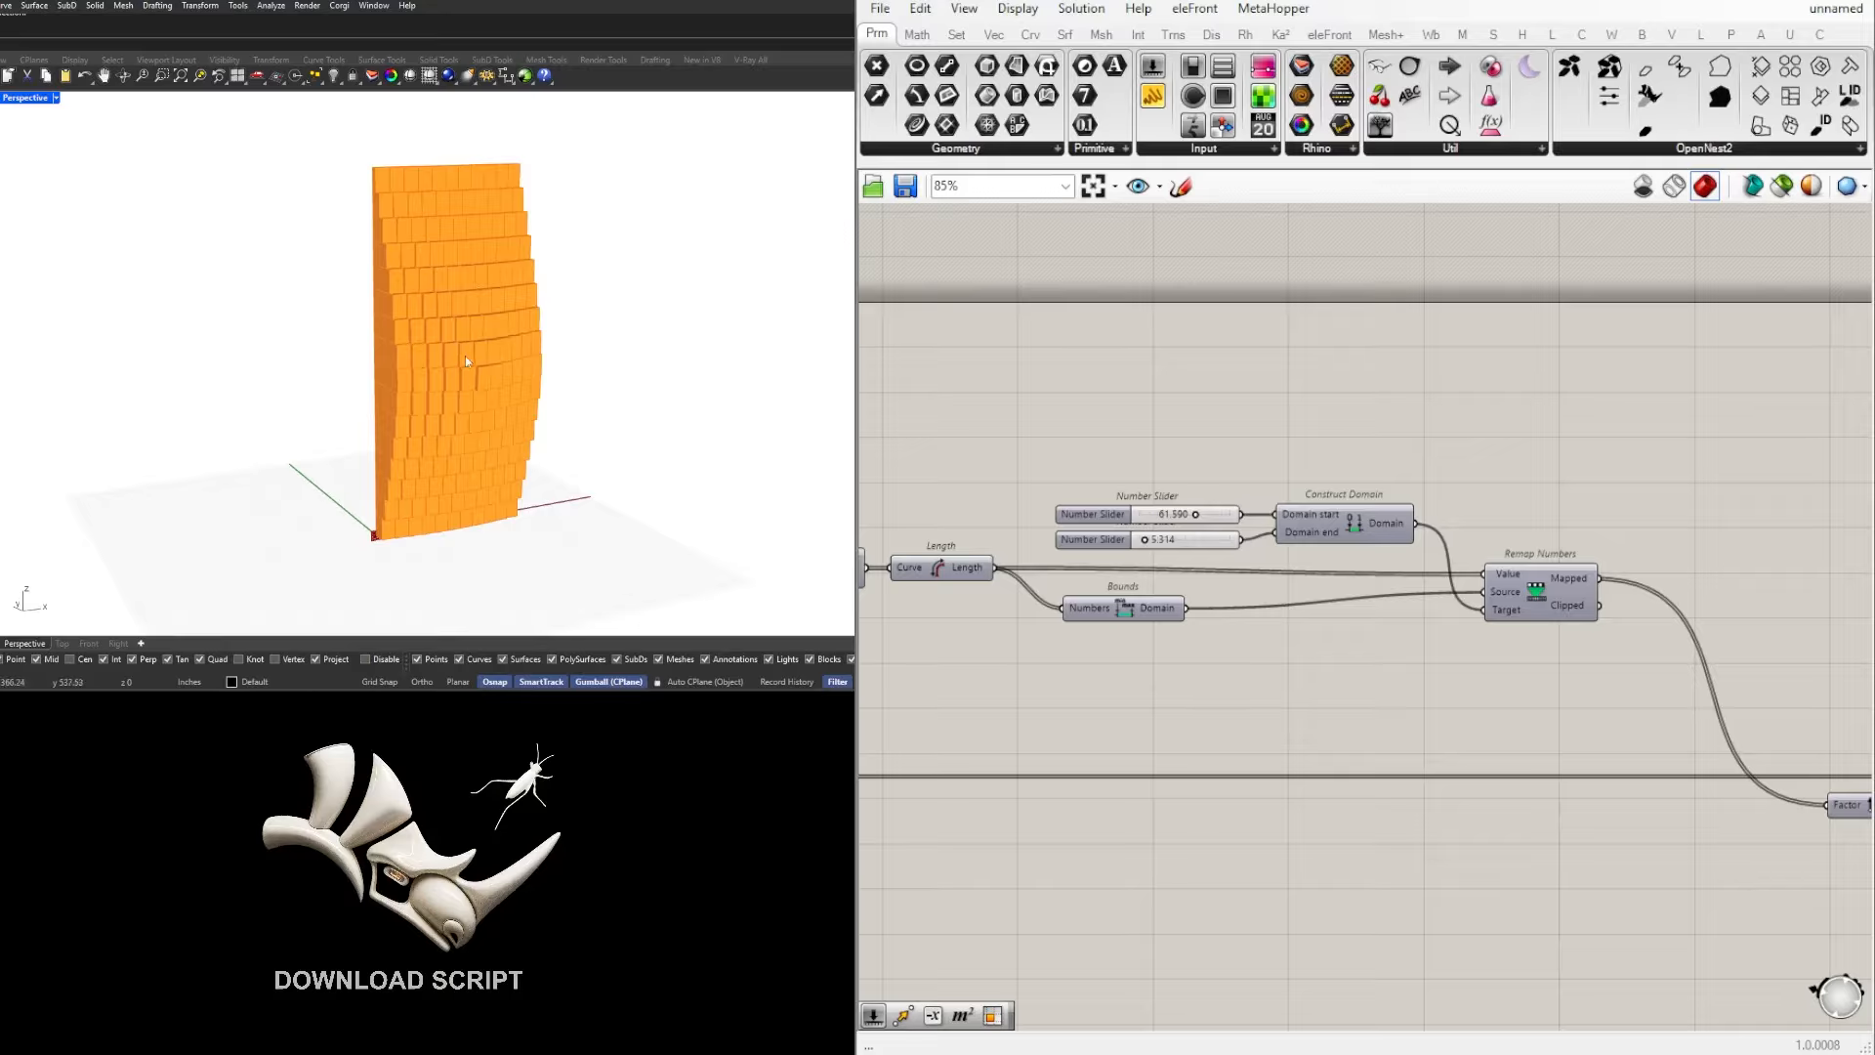
Step: Examine how the MD Slider feeds Evaluate Surface, and check the Isotrim cells and Area centroids on the wall in the viewport
right_drag(417, 376, 453, 359)
scroll(1283, 491, down, 4)
right_drag(1456, 536, 1399, 561)
drag(1747, 724, 1319, 574)
click(1463, 517)
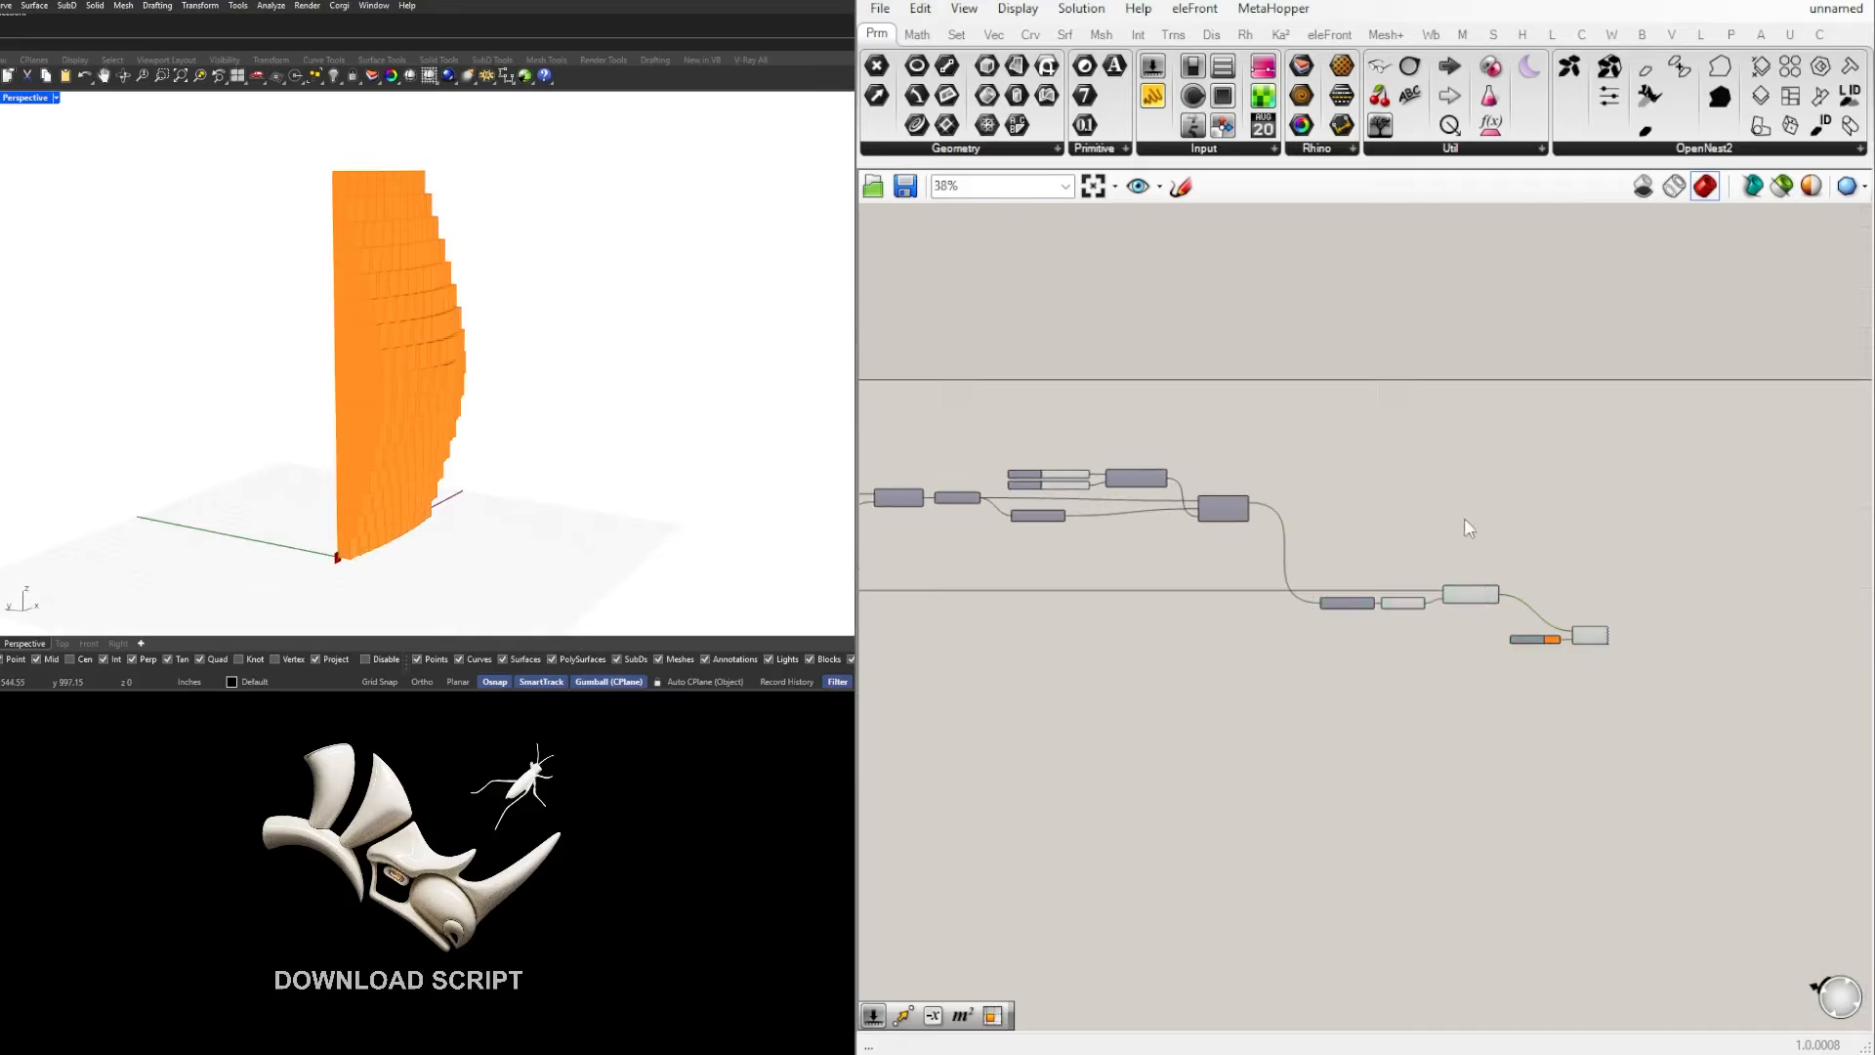
scroll(1254, 484, up, 3)
click(1082, 483)
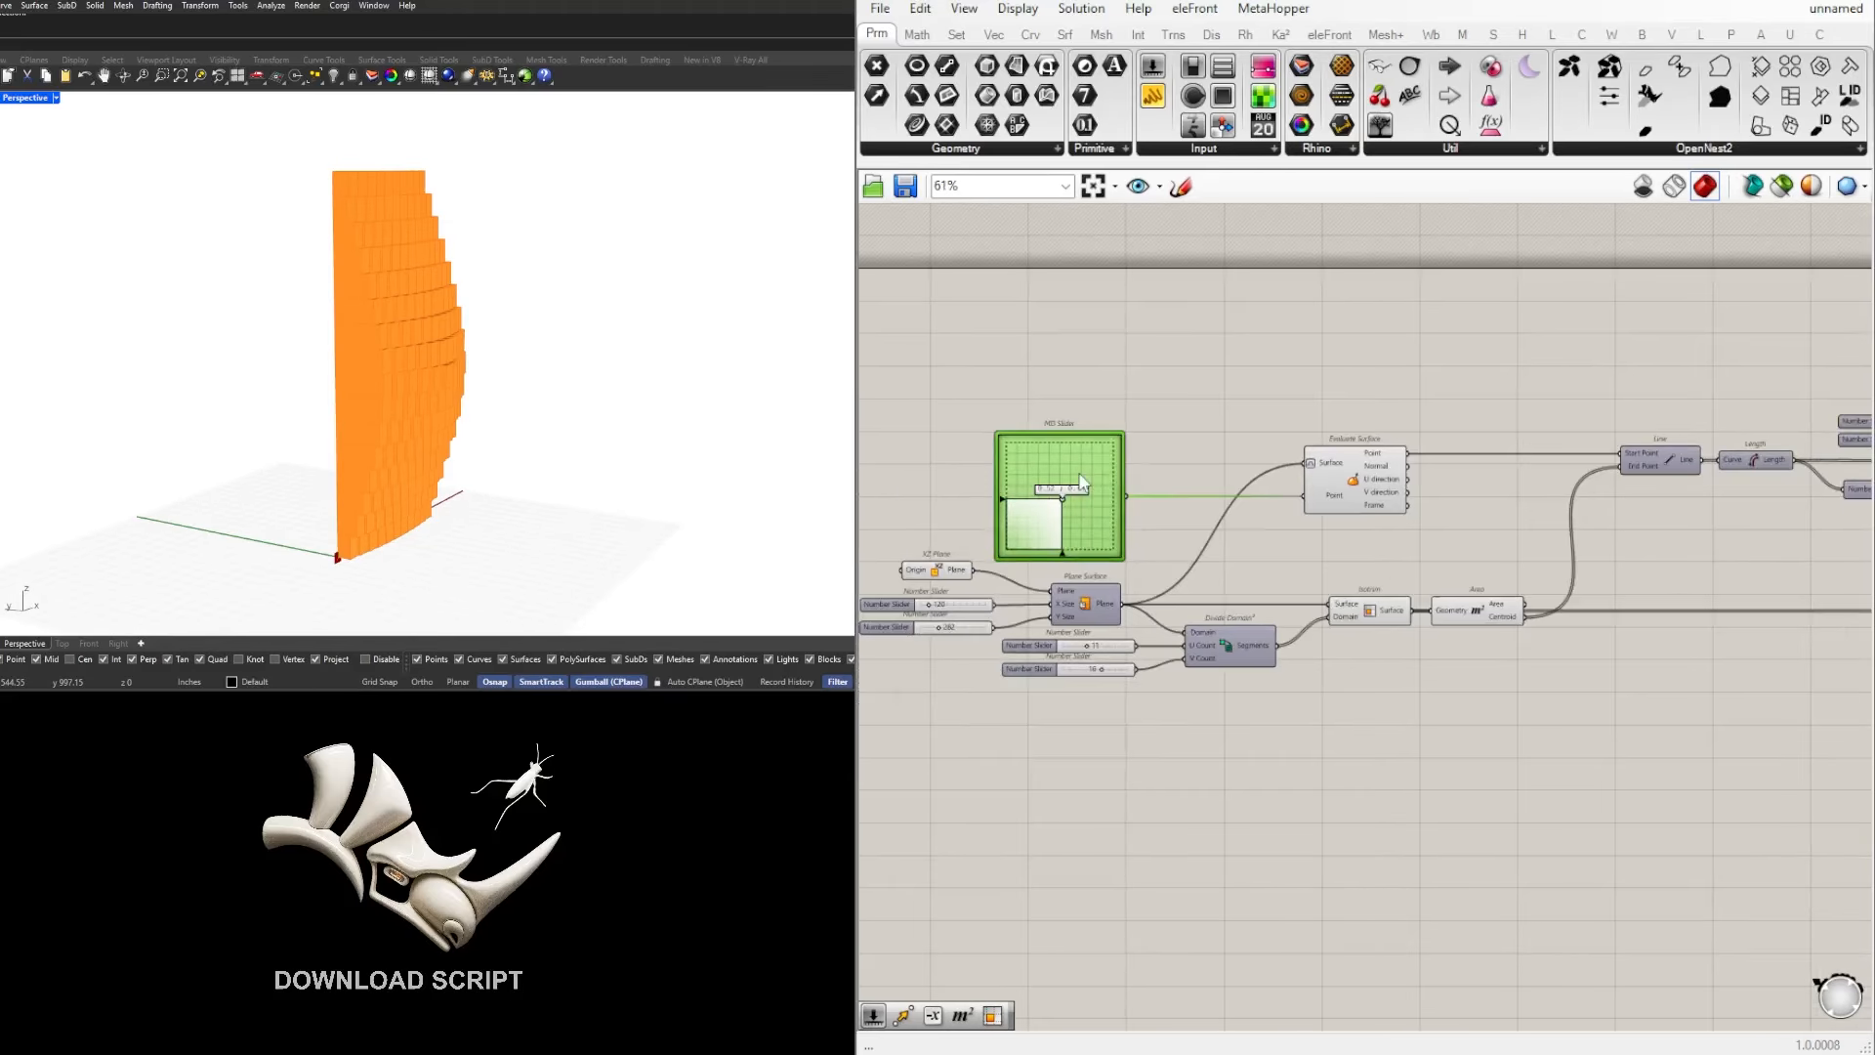
right_drag(1252, 461, 1121, 469)
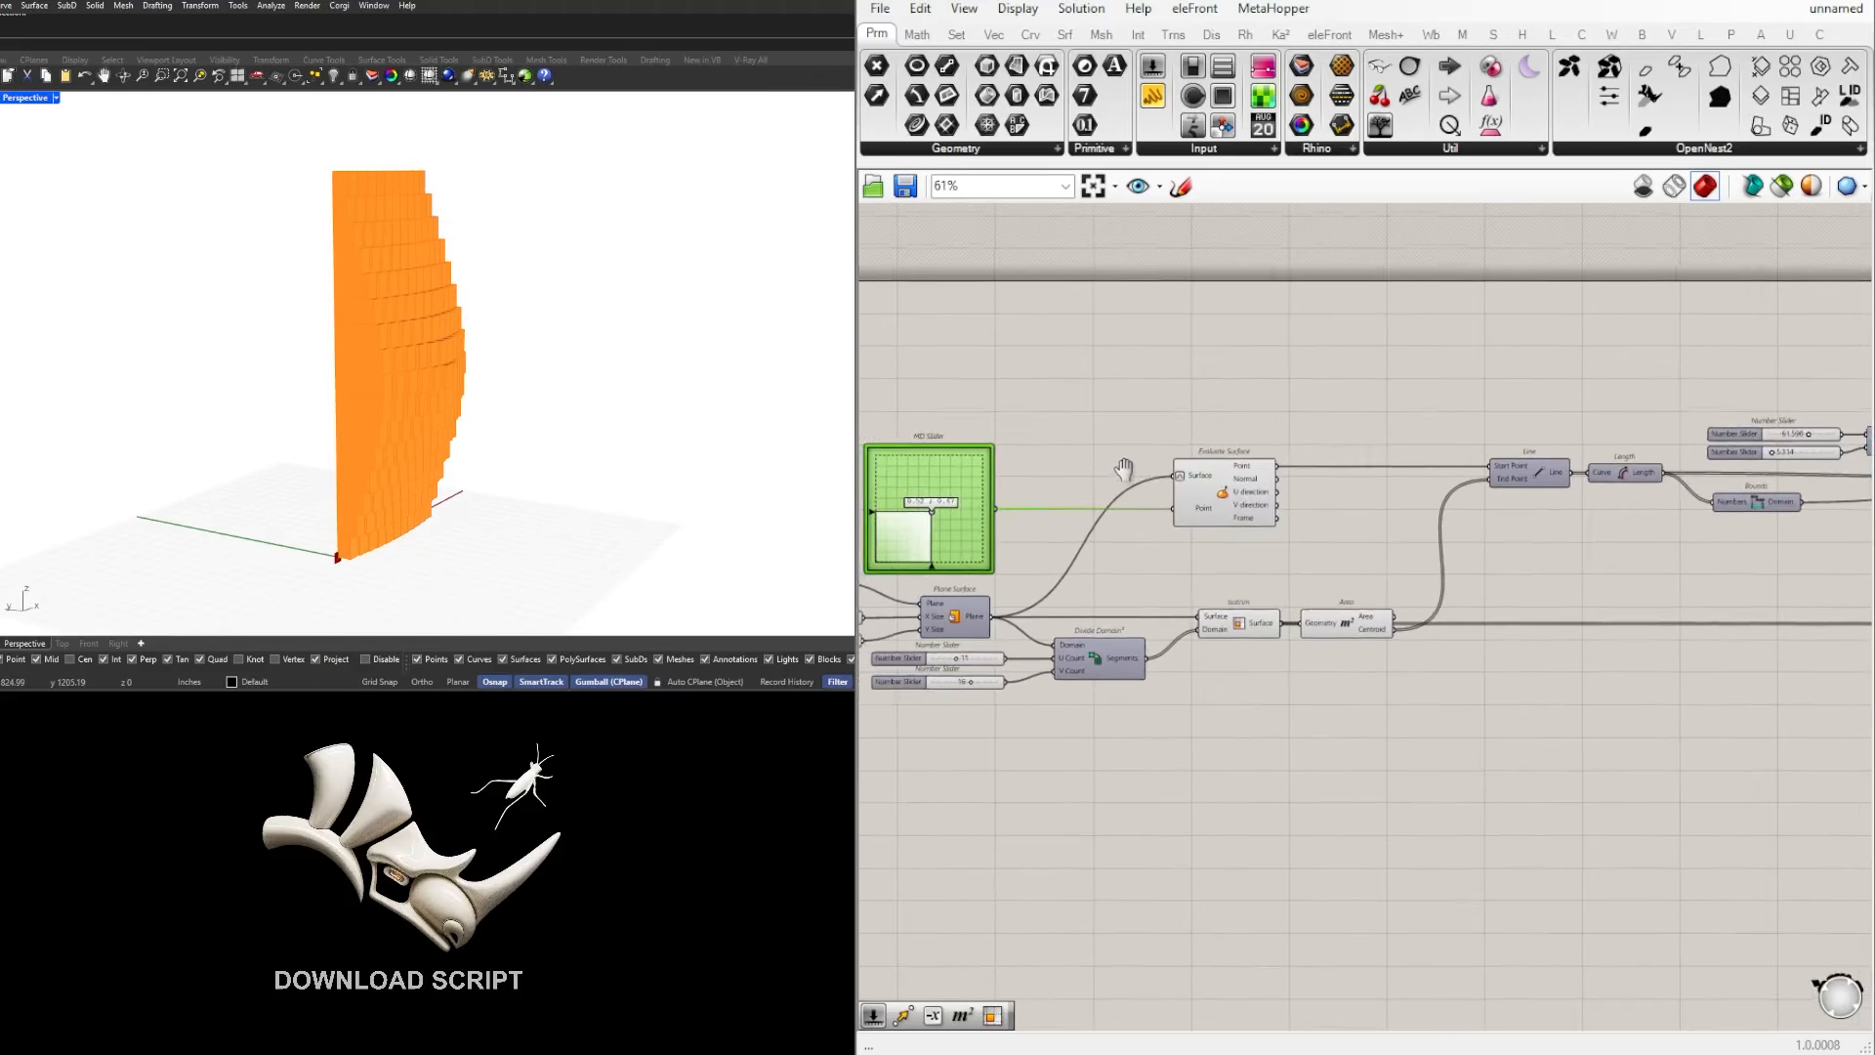
scroll(1216, 502, down, 1)
right_drag(1255, 500, 1152, 488)
click(1152, 488)
scroll(1221, 578, up, 2)
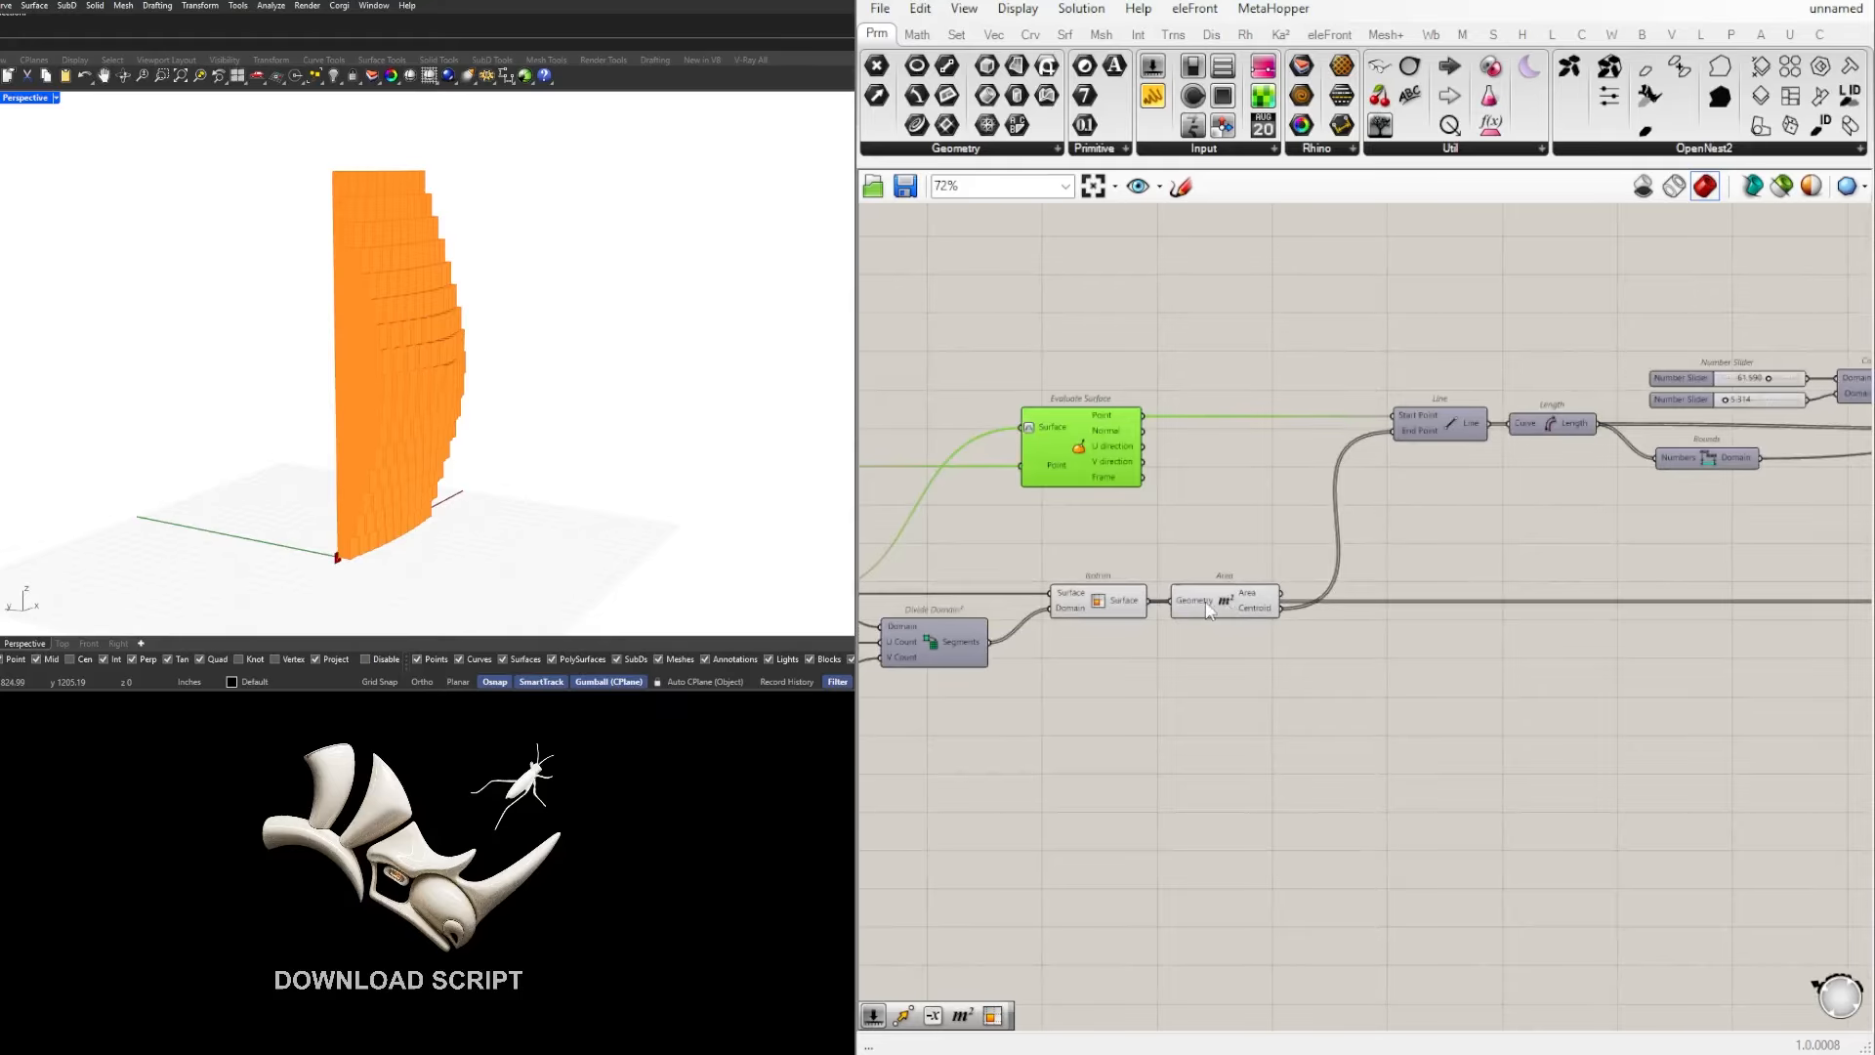
click(1101, 606)
right_drag(353, 381, 596, 366)
click(1206, 606)
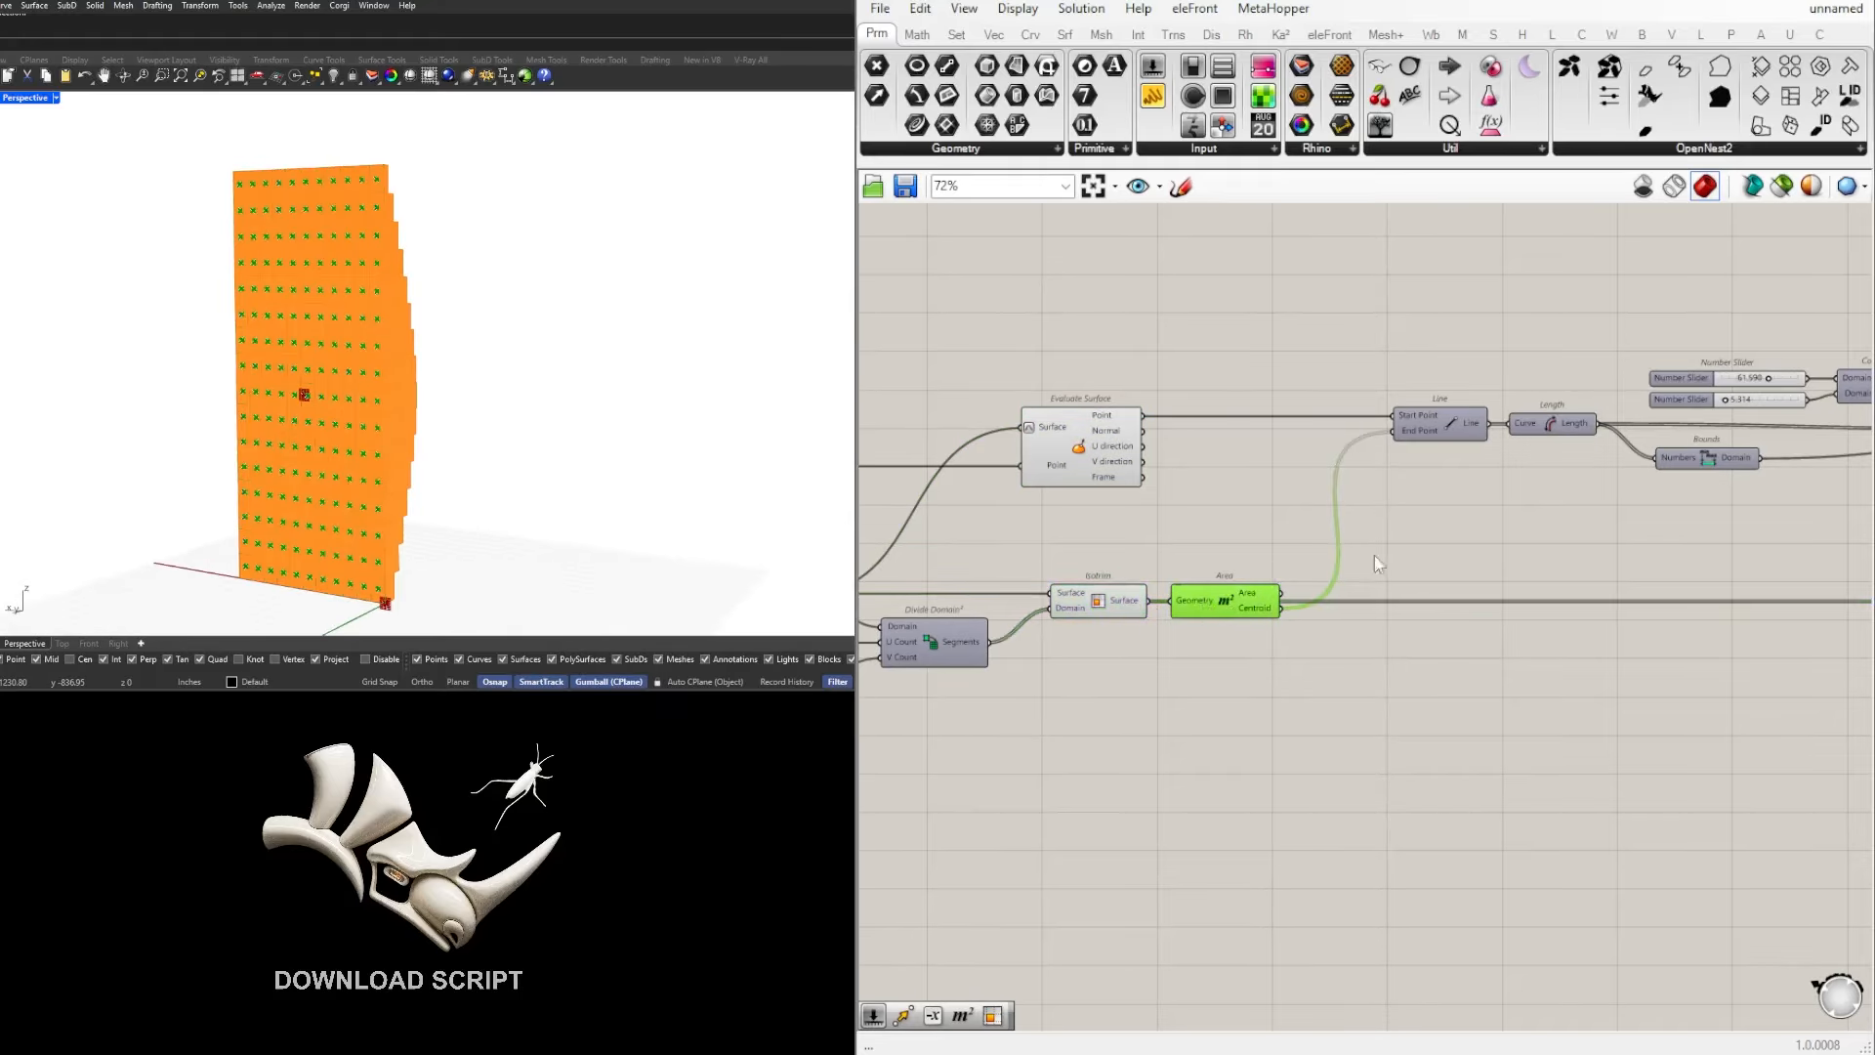
Step: Examine the Extrude component and its previewed cells on the wall
scroll(291, 372, up, 4)
scroll(1621, 664, down, 2)
right_drag(1622, 665, 1082, 670)
scroll(1555, 572, up, 2)
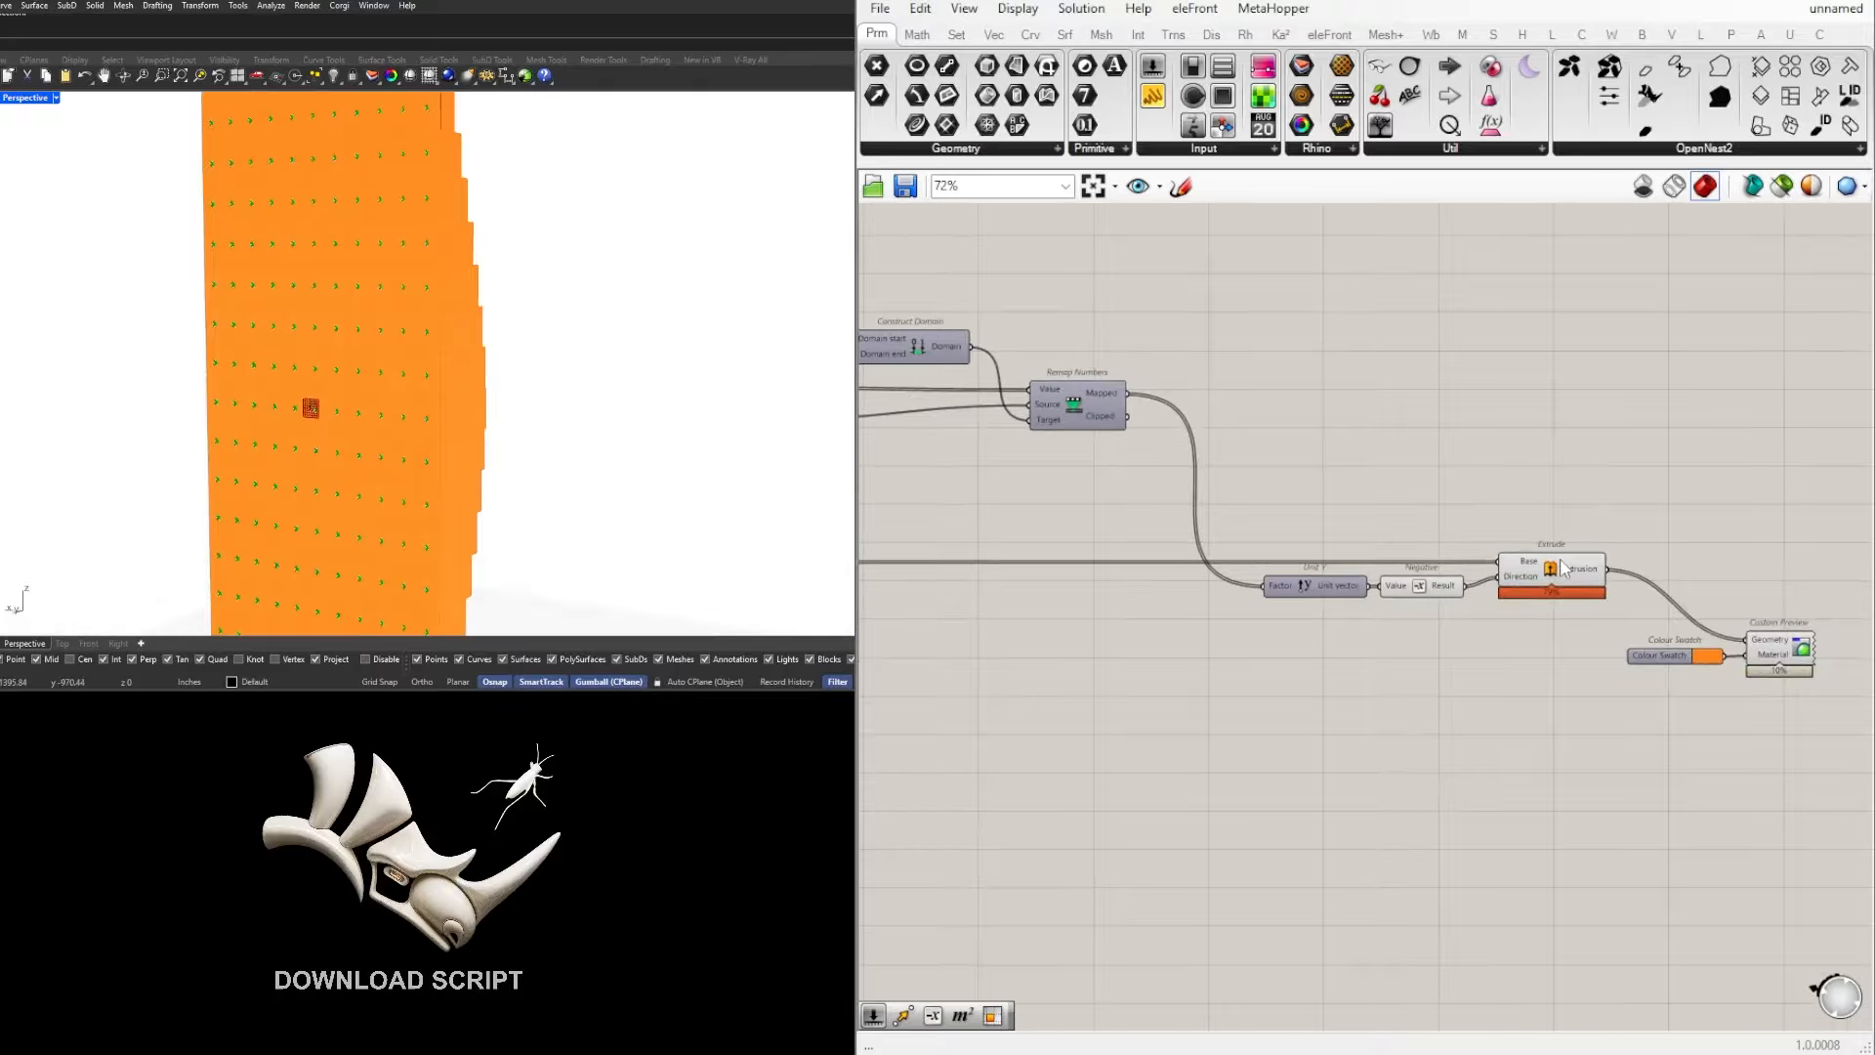
click(1560, 568)
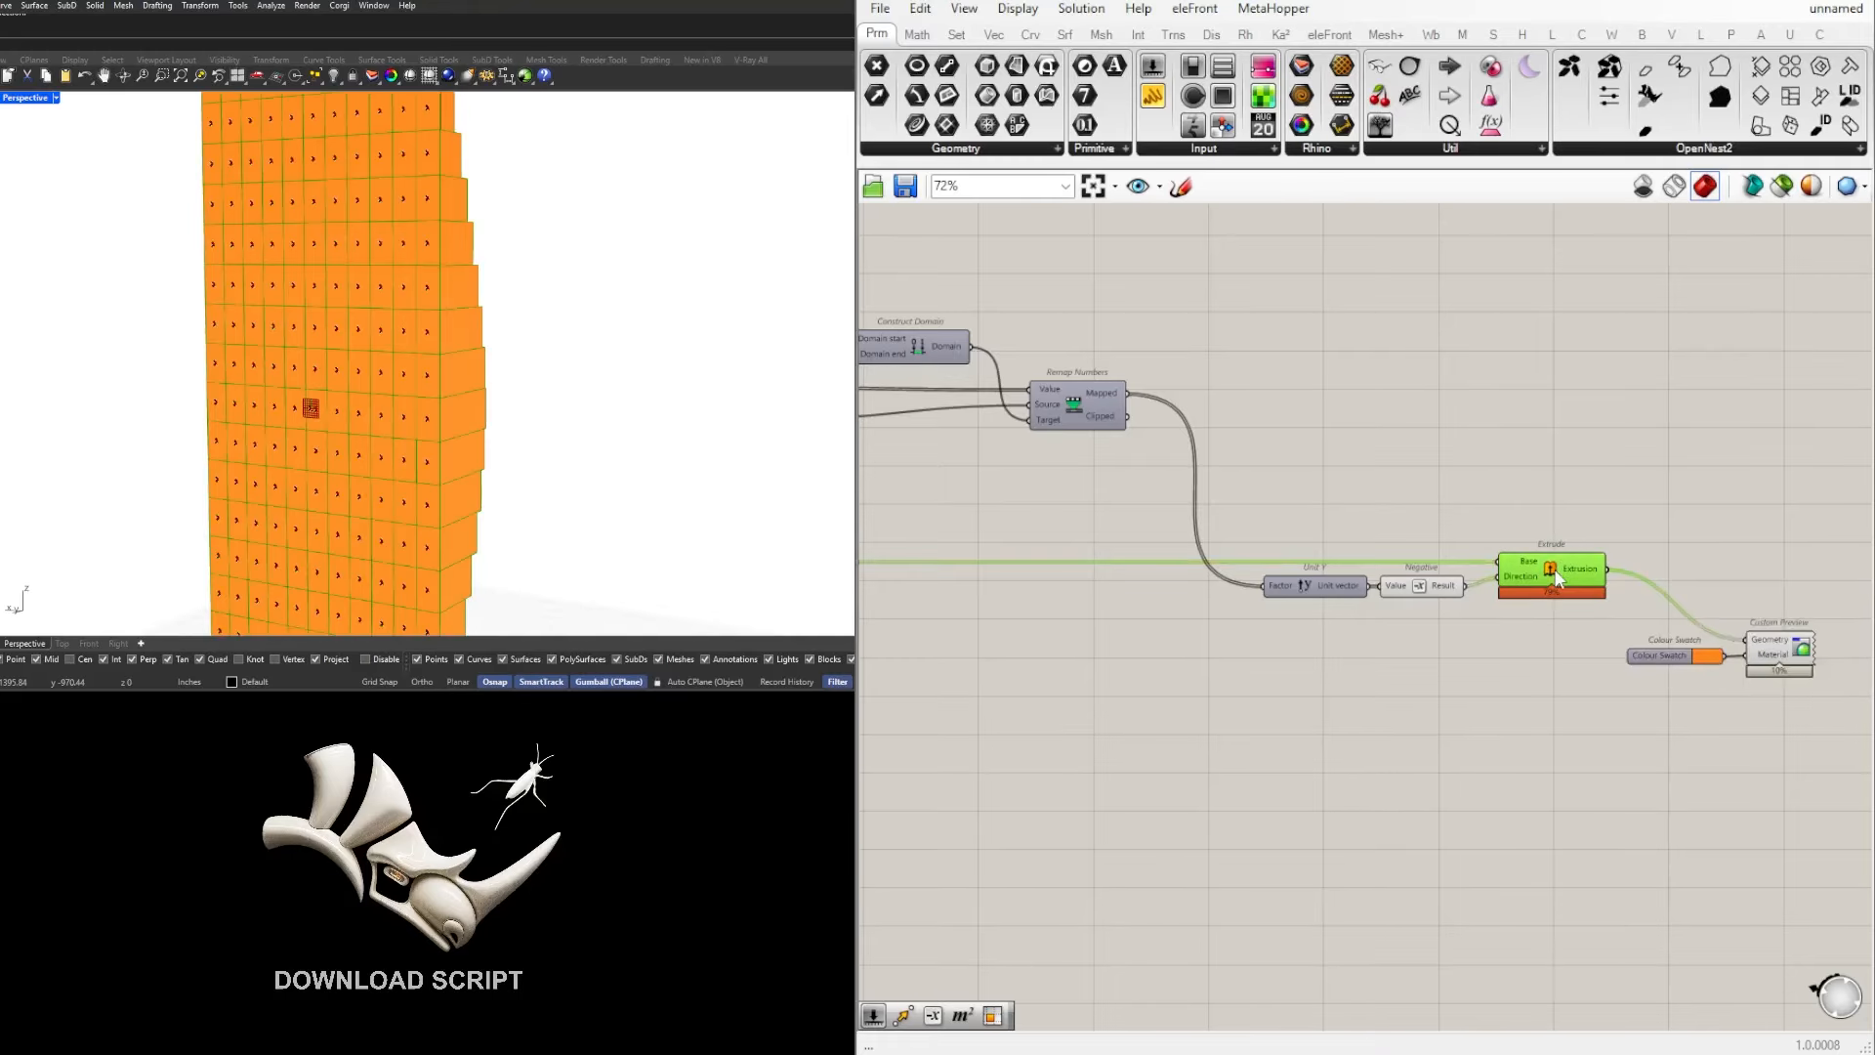
scroll(1557, 570, down, 2)
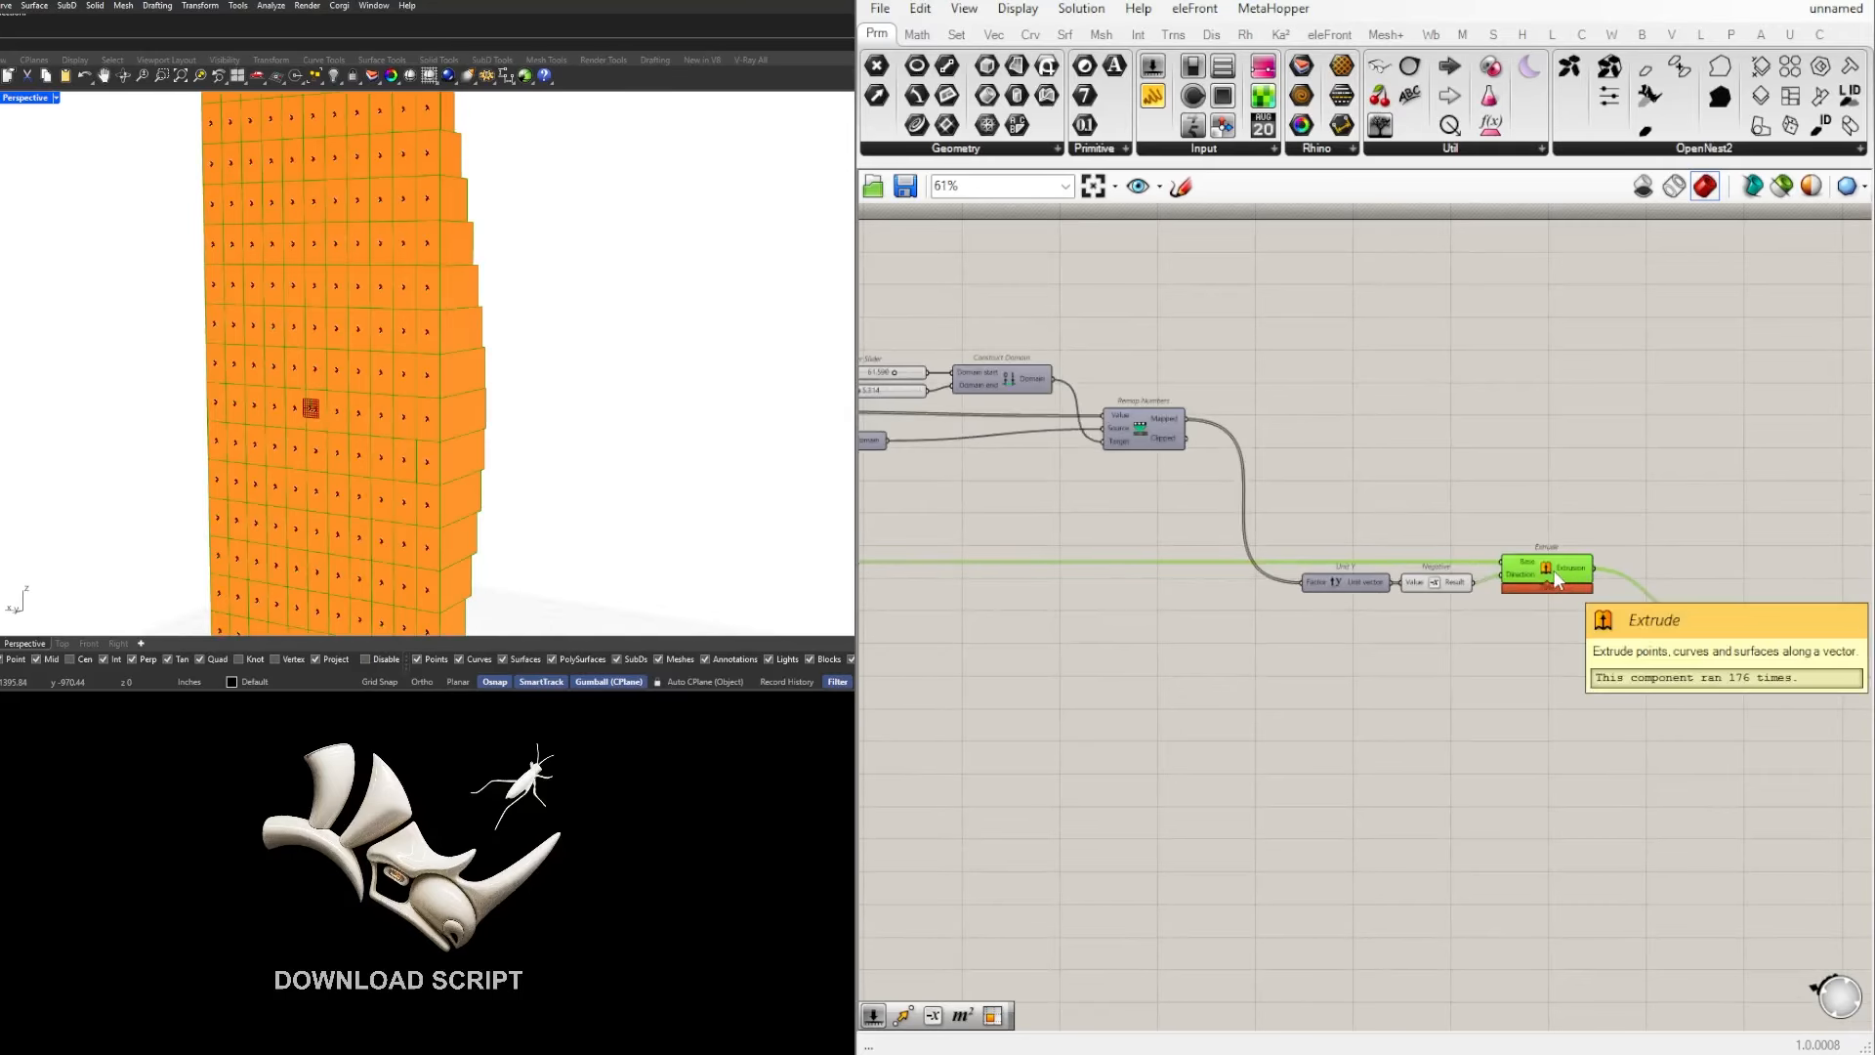
scroll(1557, 576, up, 2)
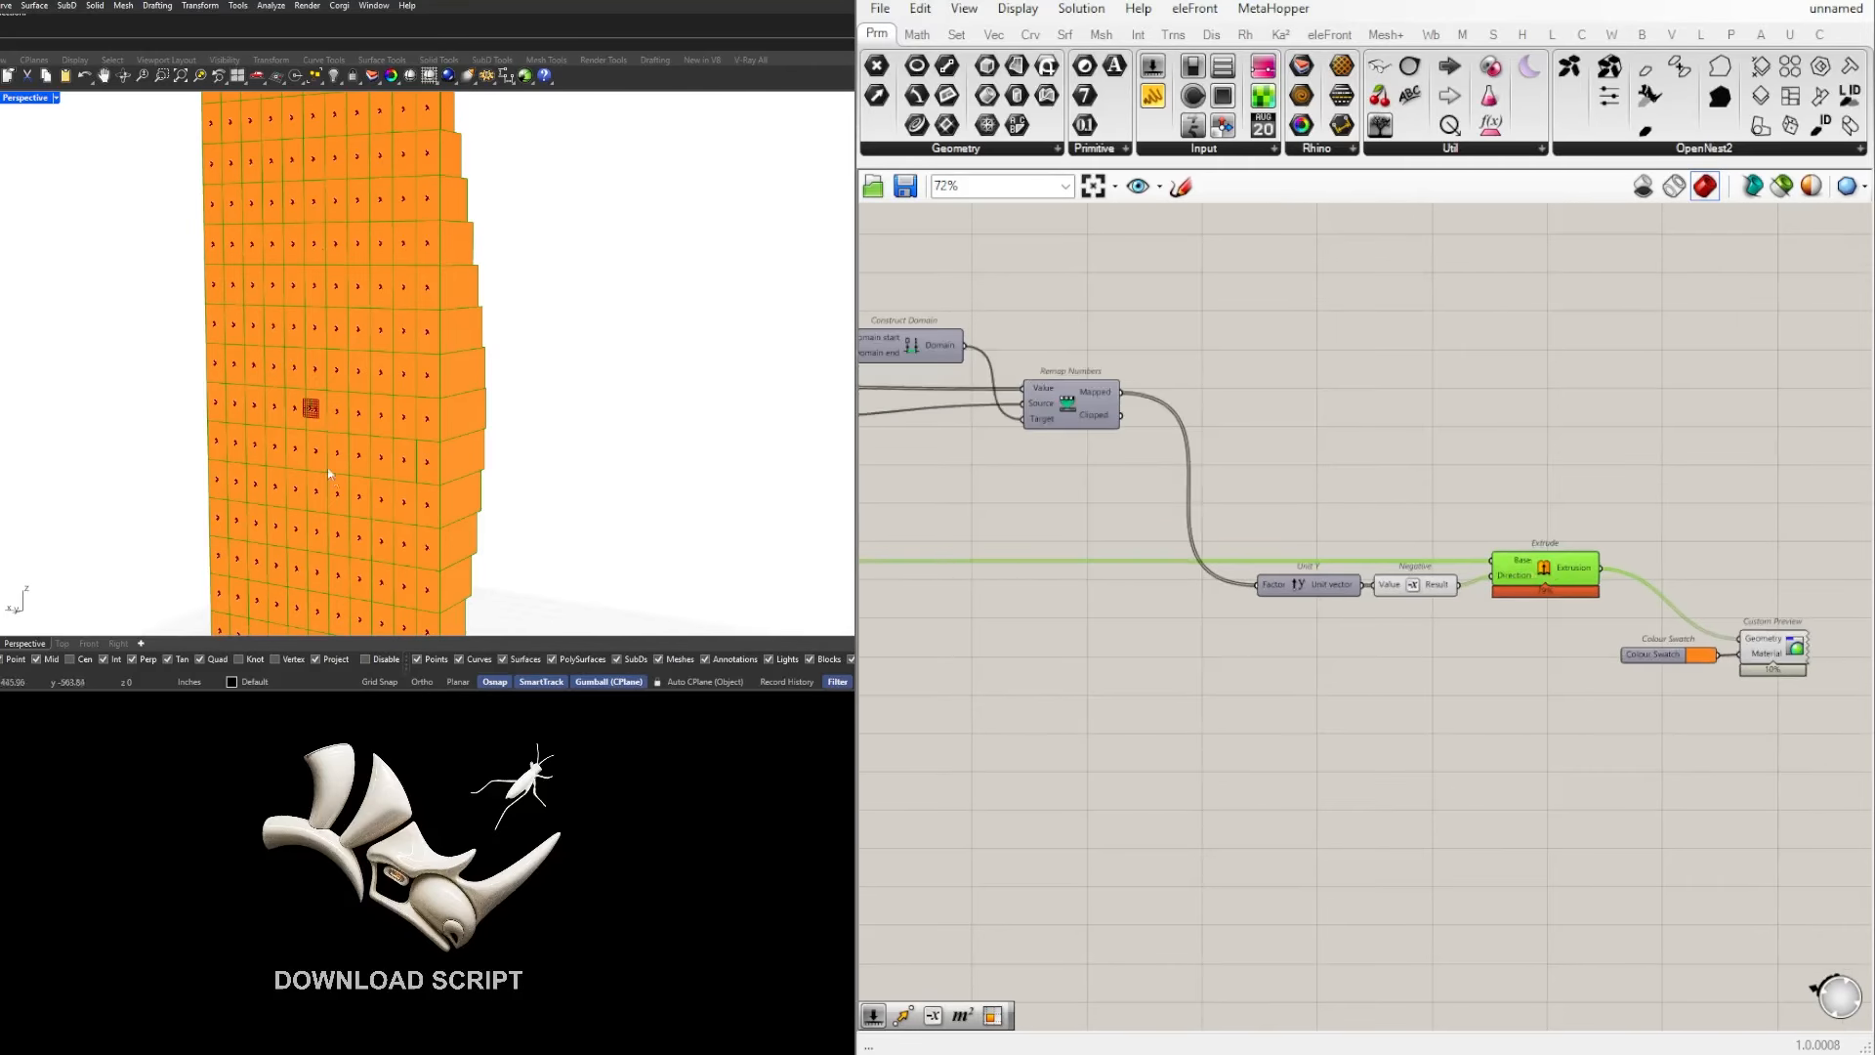
scroll(364, 192, down, 5)
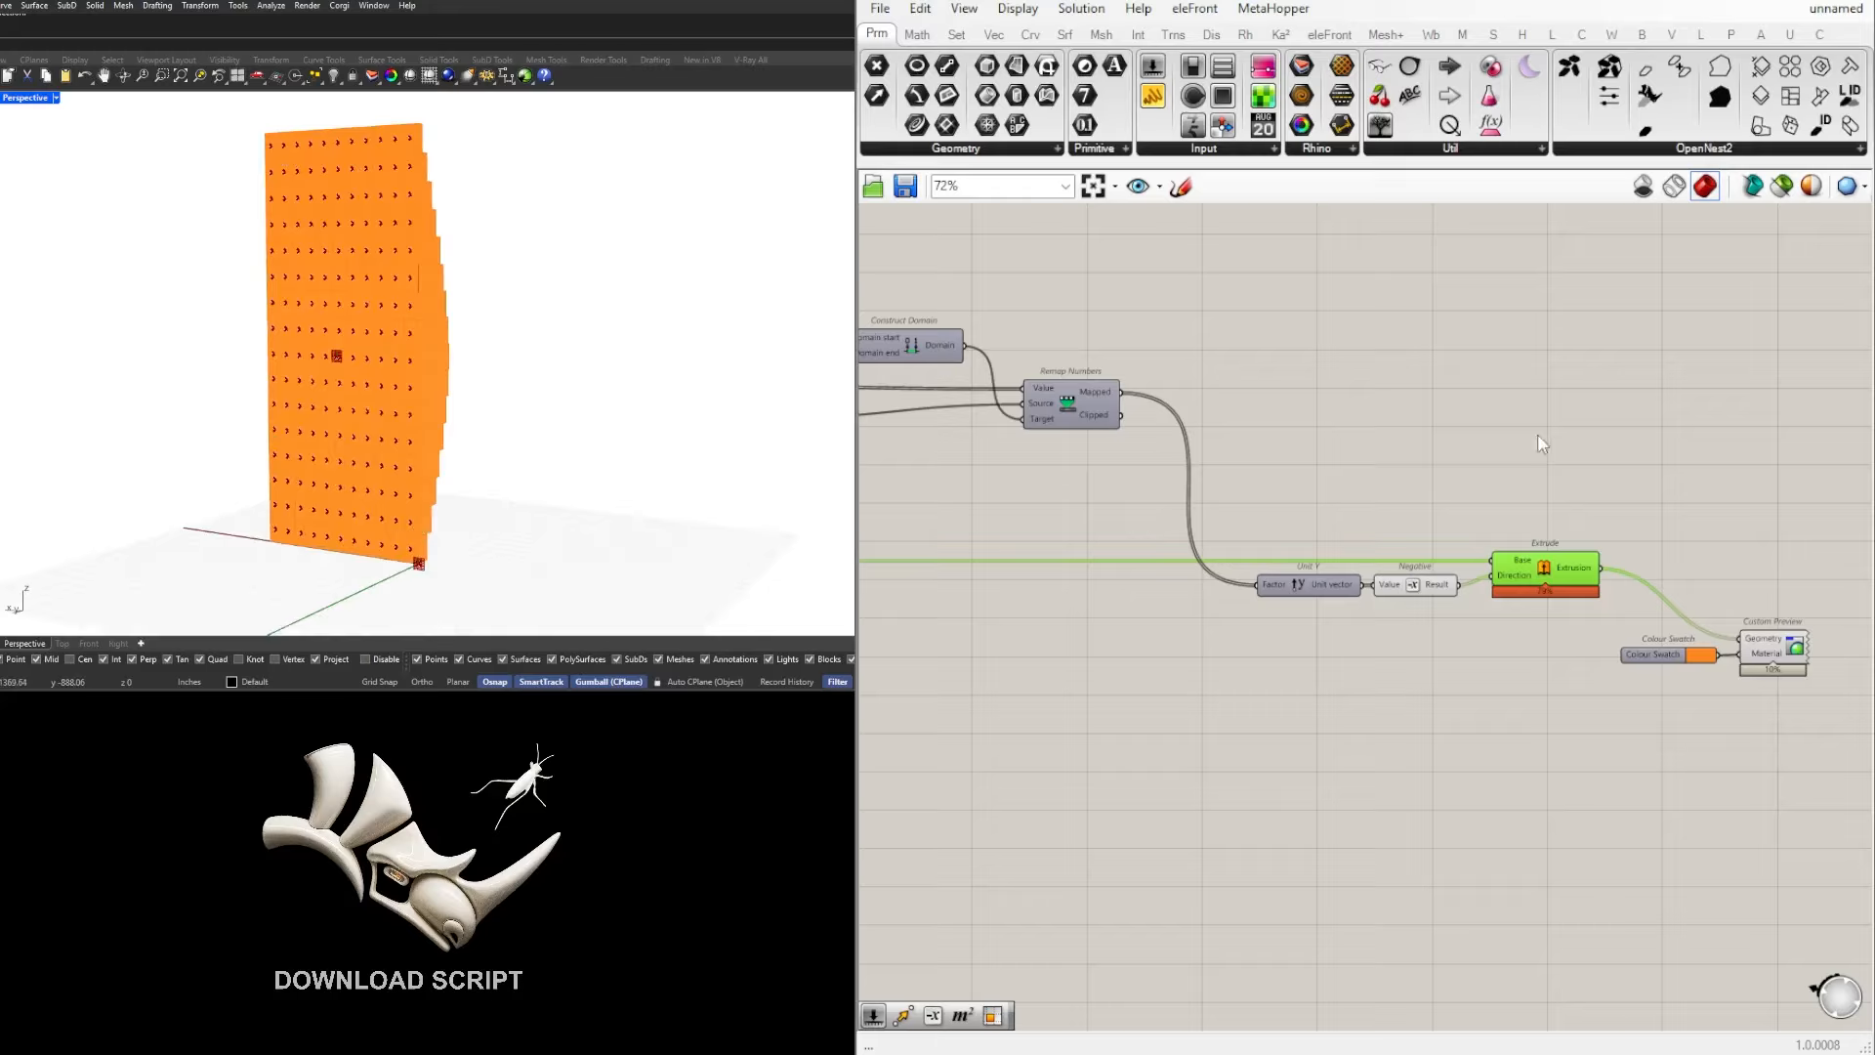
Step: Trace the Isotrim surfaces to the Extrude base, and examine the Unit Y and Negative components that give its direction
right_drag(1109, 487, 1694, 483)
scroll(1694, 484, down, 2)
scroll(1128, 542, up, 3)
click(903, 537)
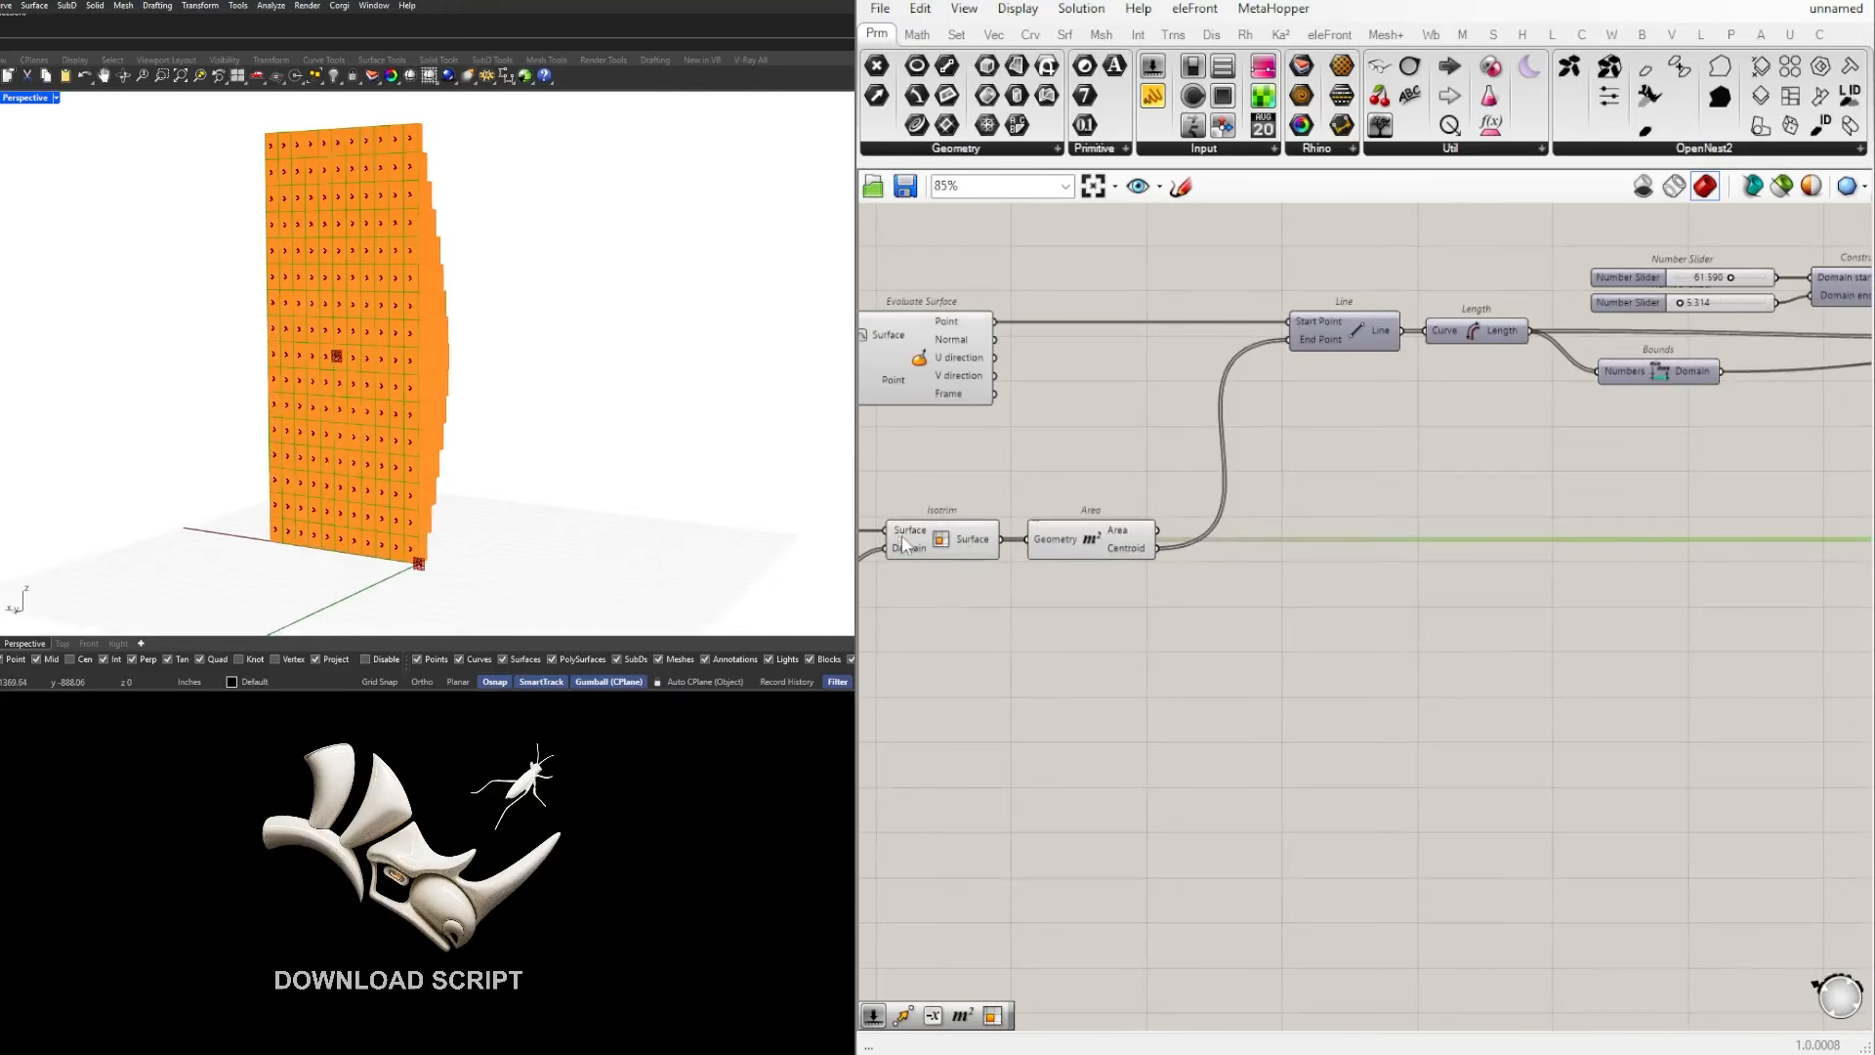
scroll(1071, 543, down, 3)
right_drag(1759, 559, 1248, 563)
scroll(1451, 559, up, 5)
drag(1453, 621, 1249, 563)
right_drag(557, 494, 286, 489)
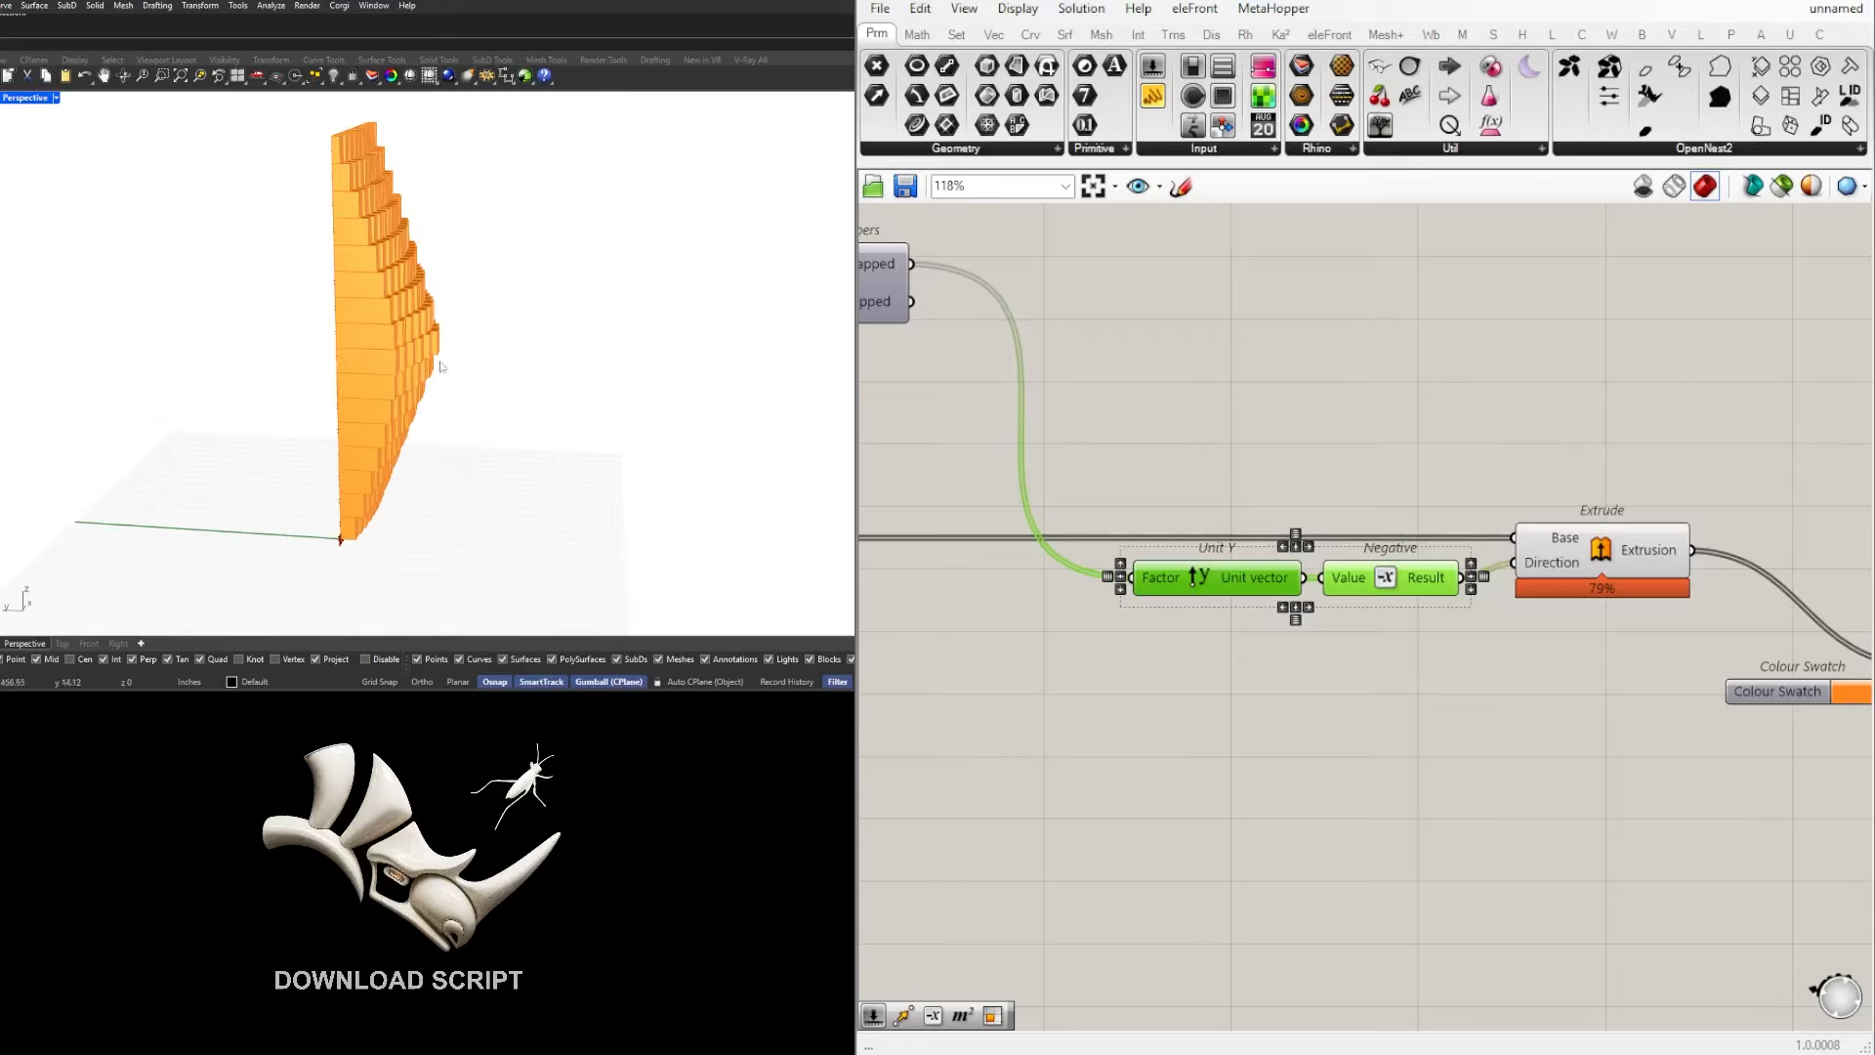
Step: Set the Domain start slider to 8.035 and the Domain end slider to 60.001, and inspect the wall from the front
scroll(1473, 445, down, 2)
right_drag(1473, 444, 1837, 538)
right_drag(1109, 396, 1465, 469)
scroll(1367, 422, up, 7)
scroll(1387, 410, down, 2)
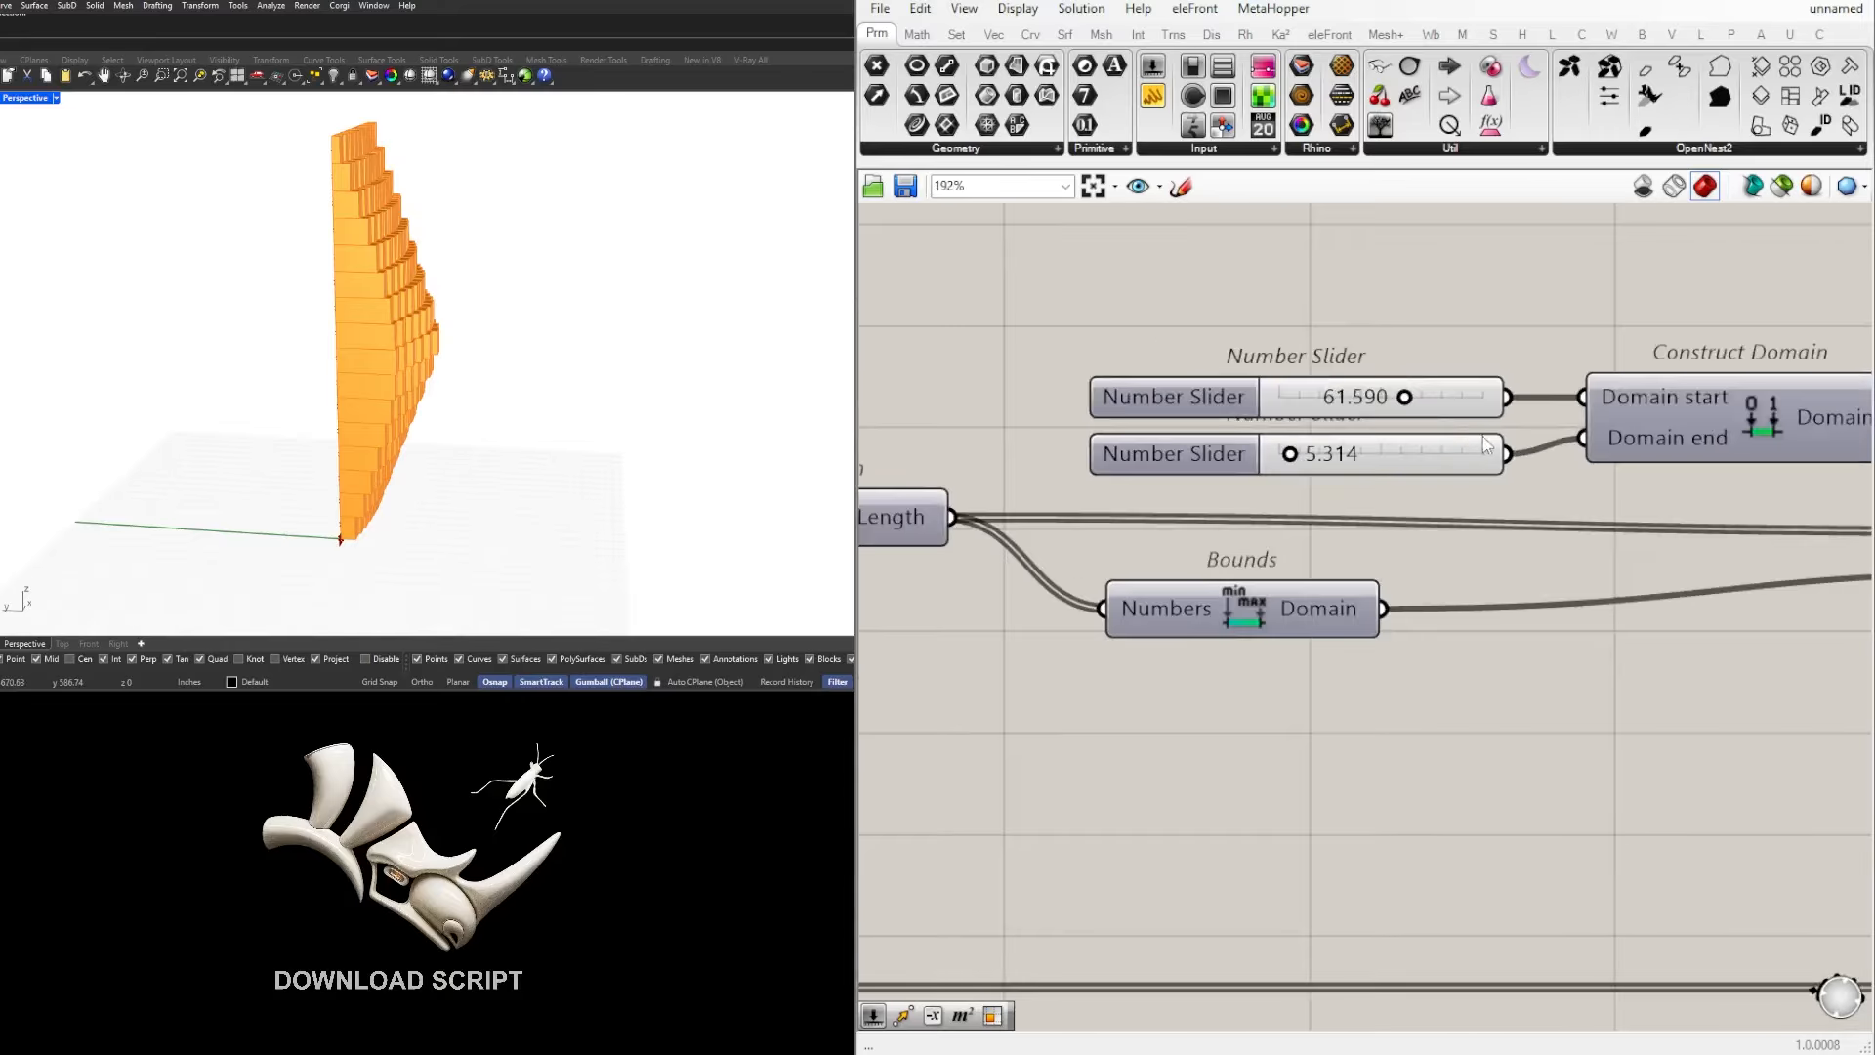
scroll(1416, 420, down, 6)
scroll(1278, 404, up, 2)
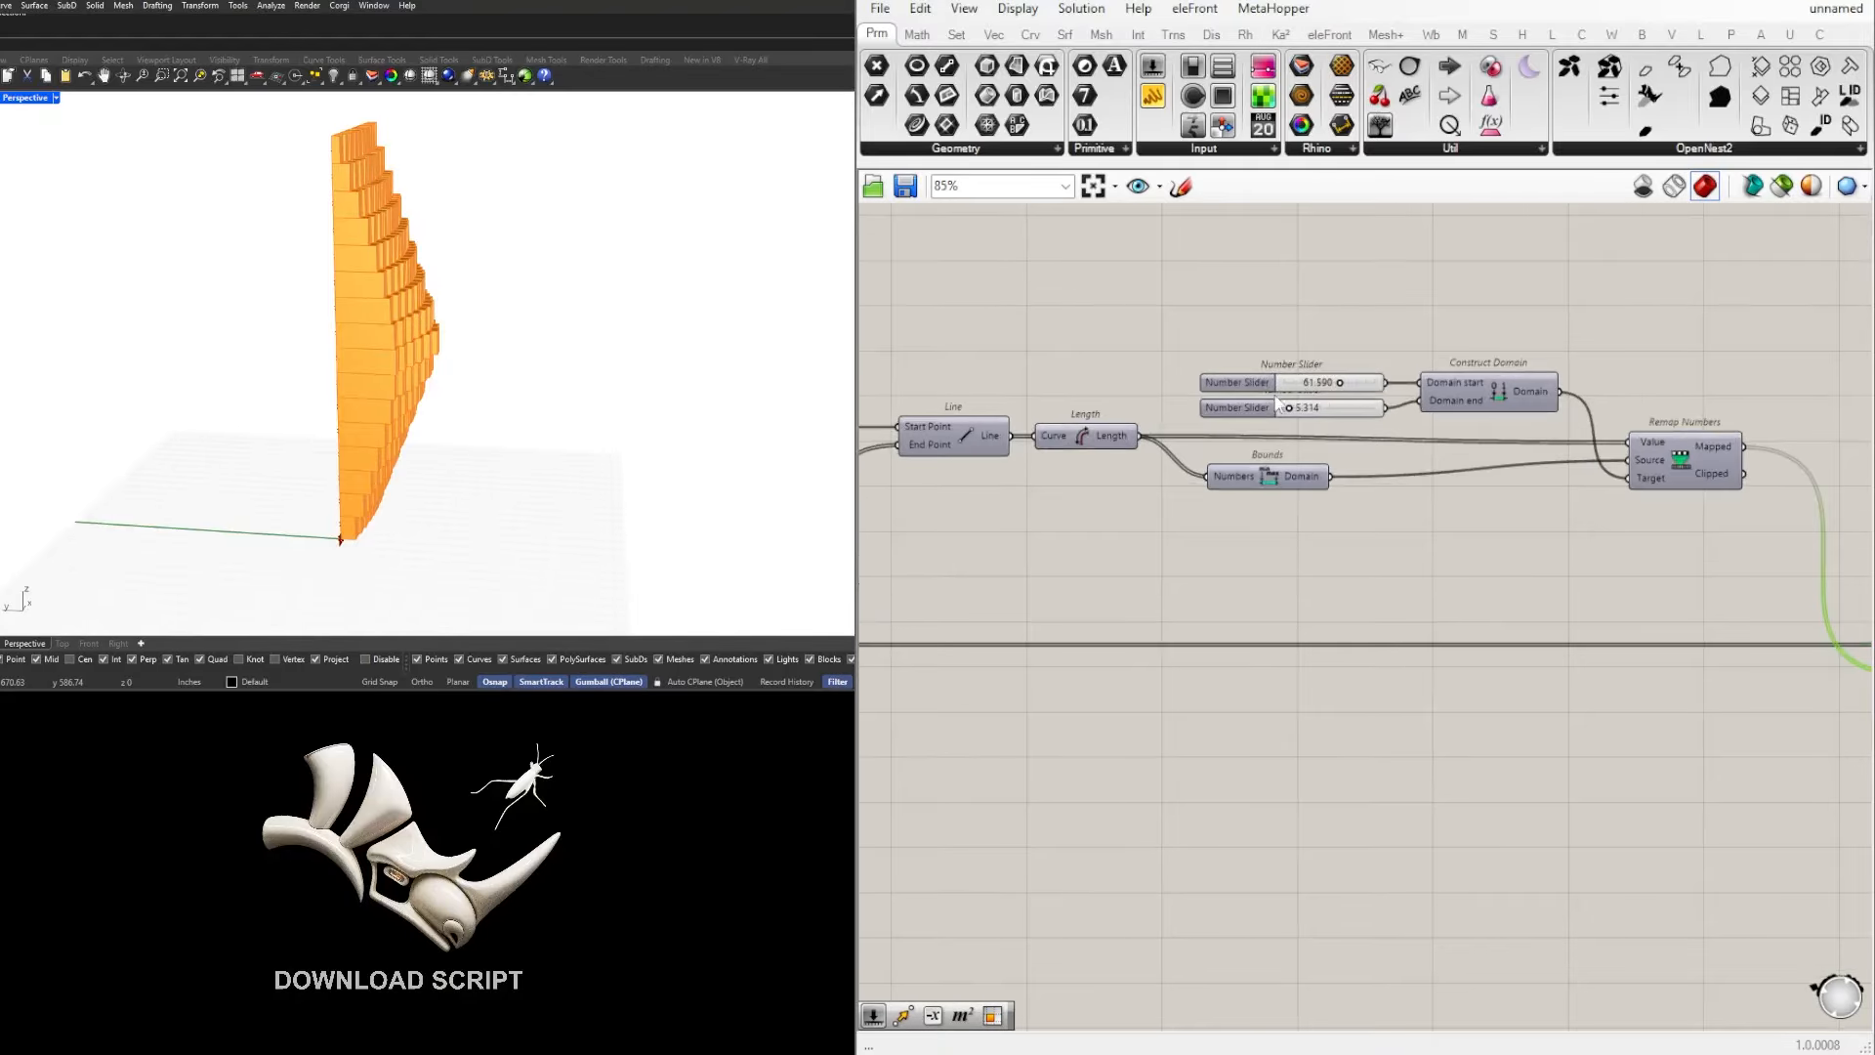
drag(1717, 578, 1072, 334)
scroll(1309, 361, up, 6)
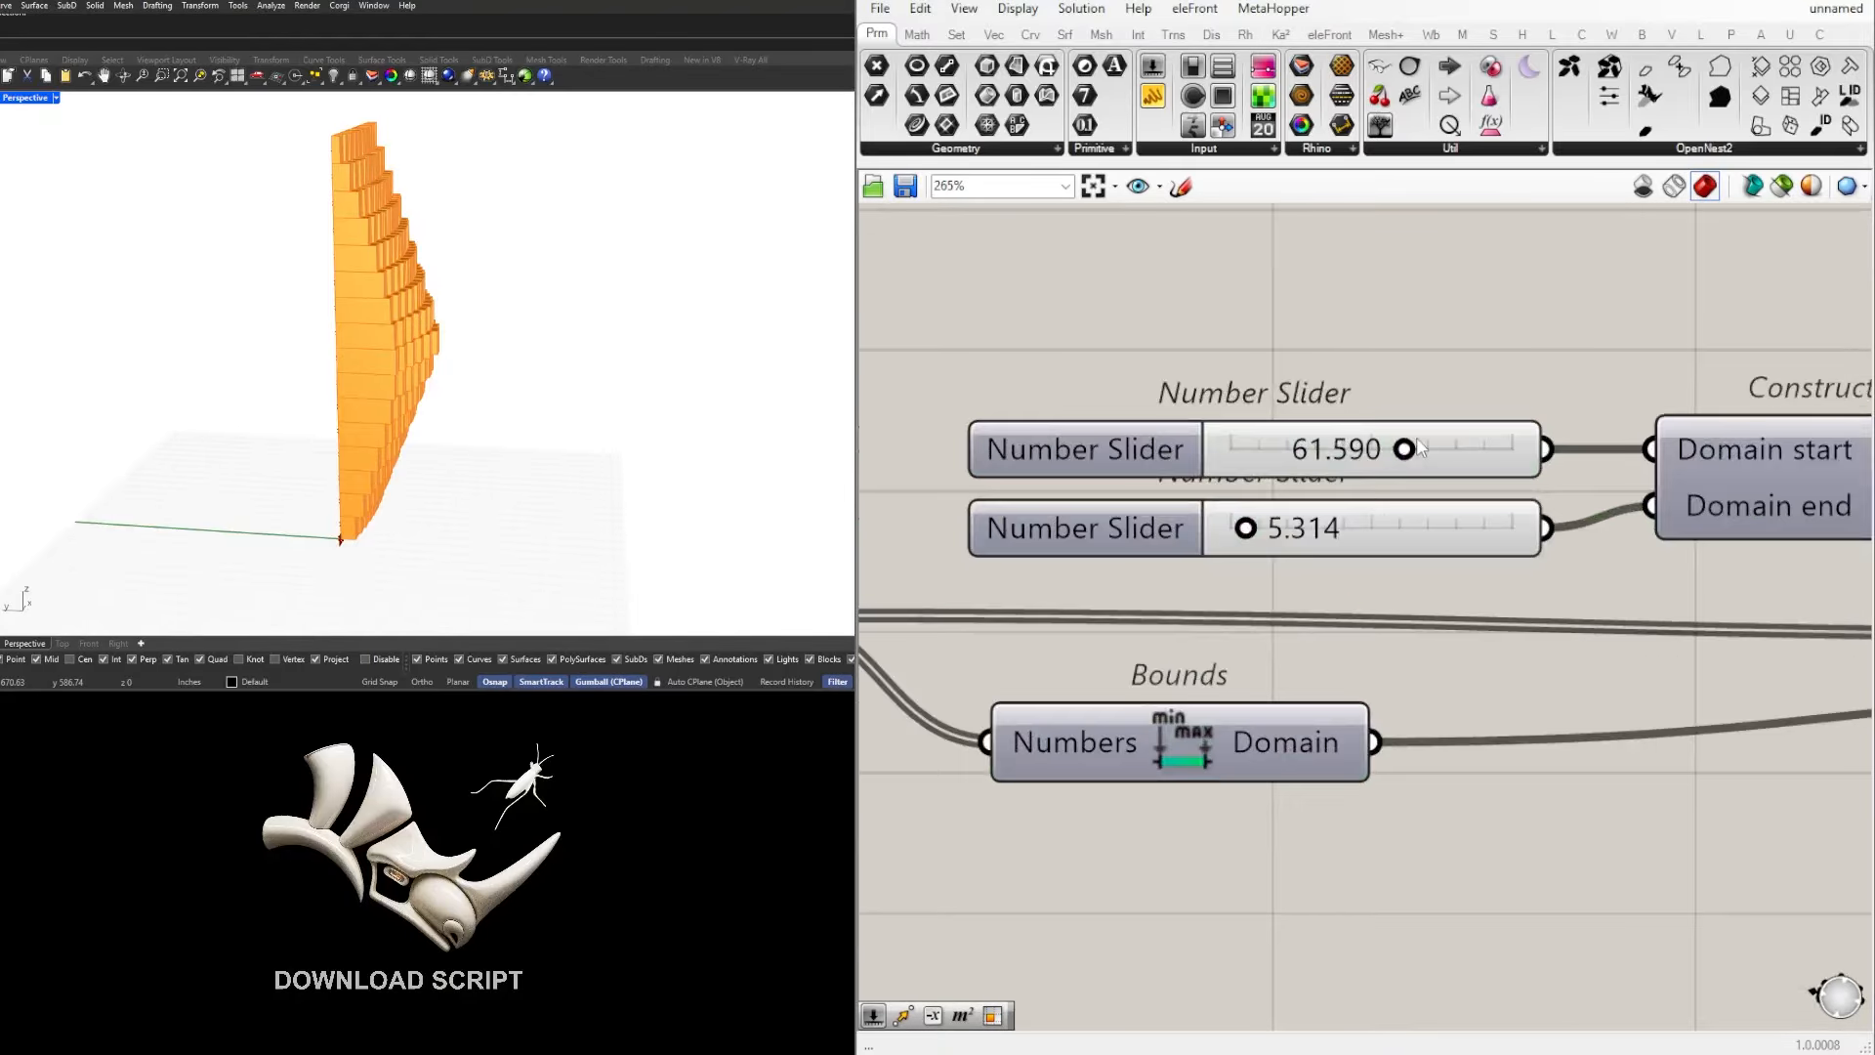
drag(1399, 458, 1255, 451)
drag(1247, 528, 1401, 527)
right_drag(208, 315, 414, 263)
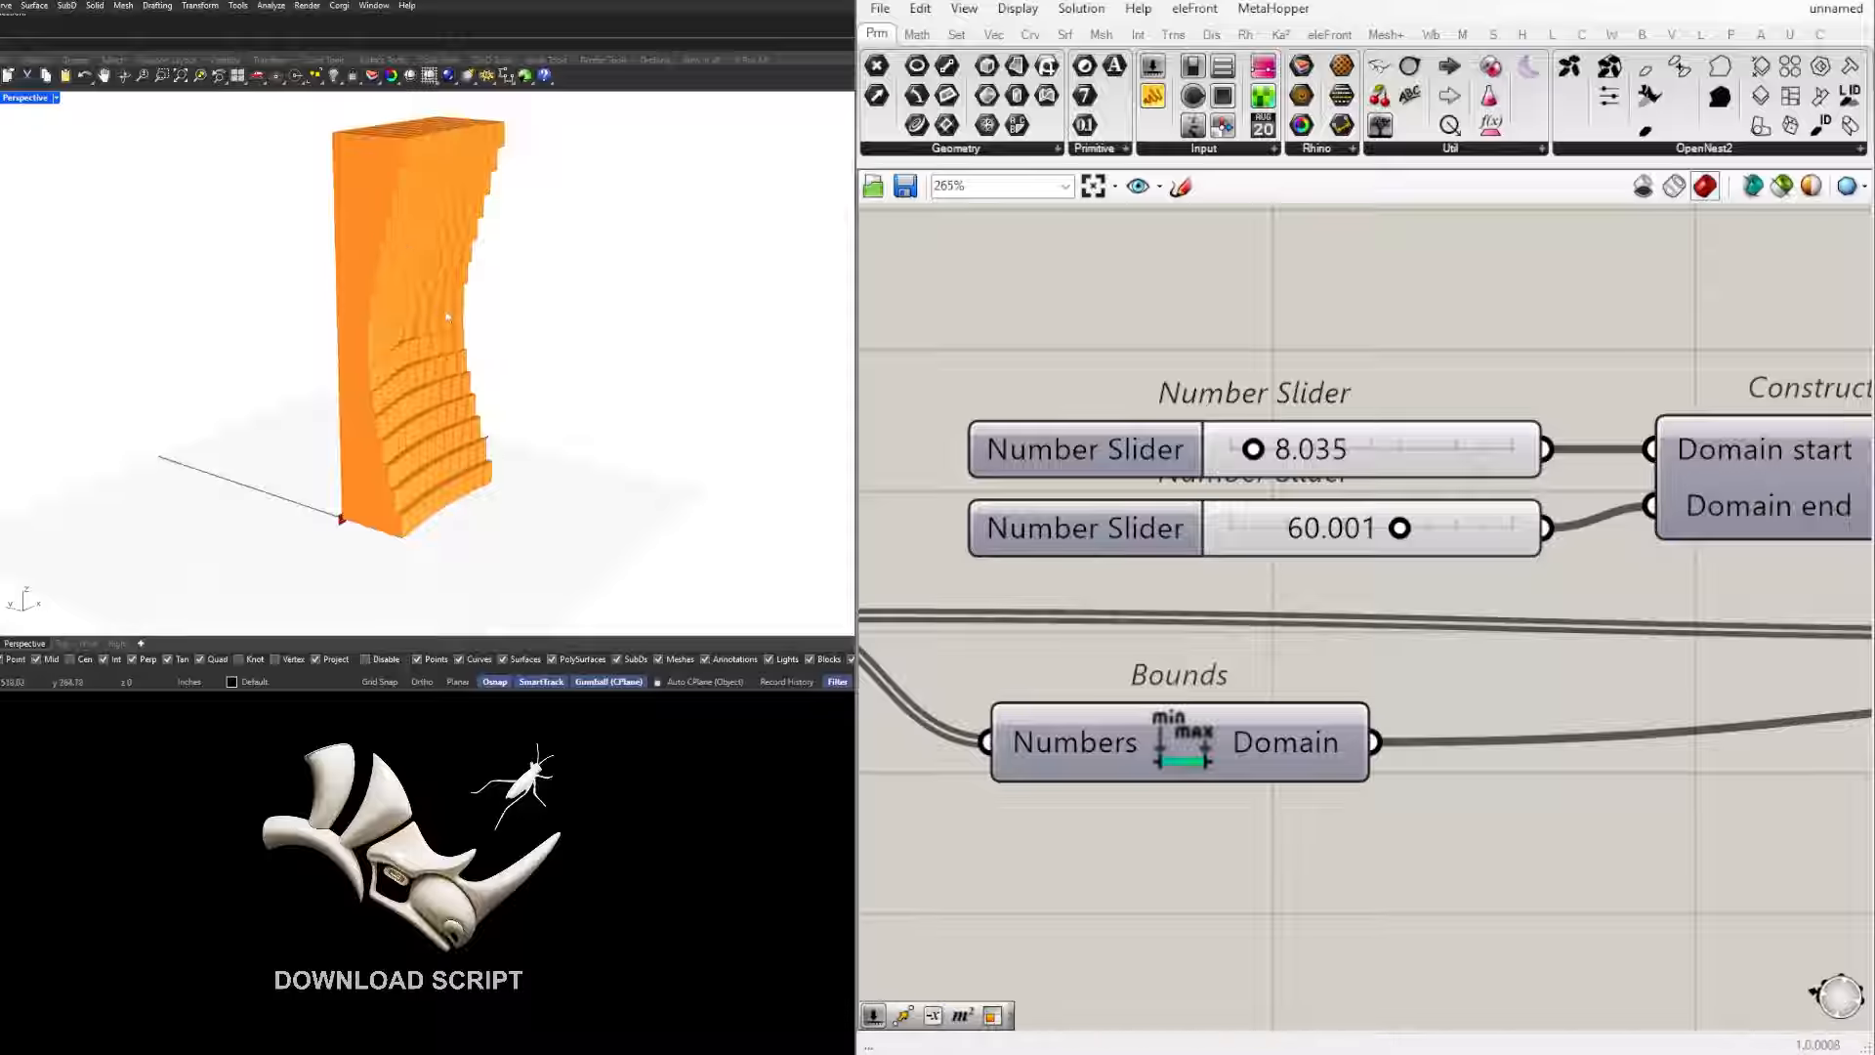
right_drag(374, 238, 488, 403)
Step: Review the chain from Length through Bounds and Remap Numbers to Extrude, and compare it with the extruded wall
scroll(489, 402, down, 1)
scroll(454, 332, up, 3)
scroll(1492, 529, down, 7)
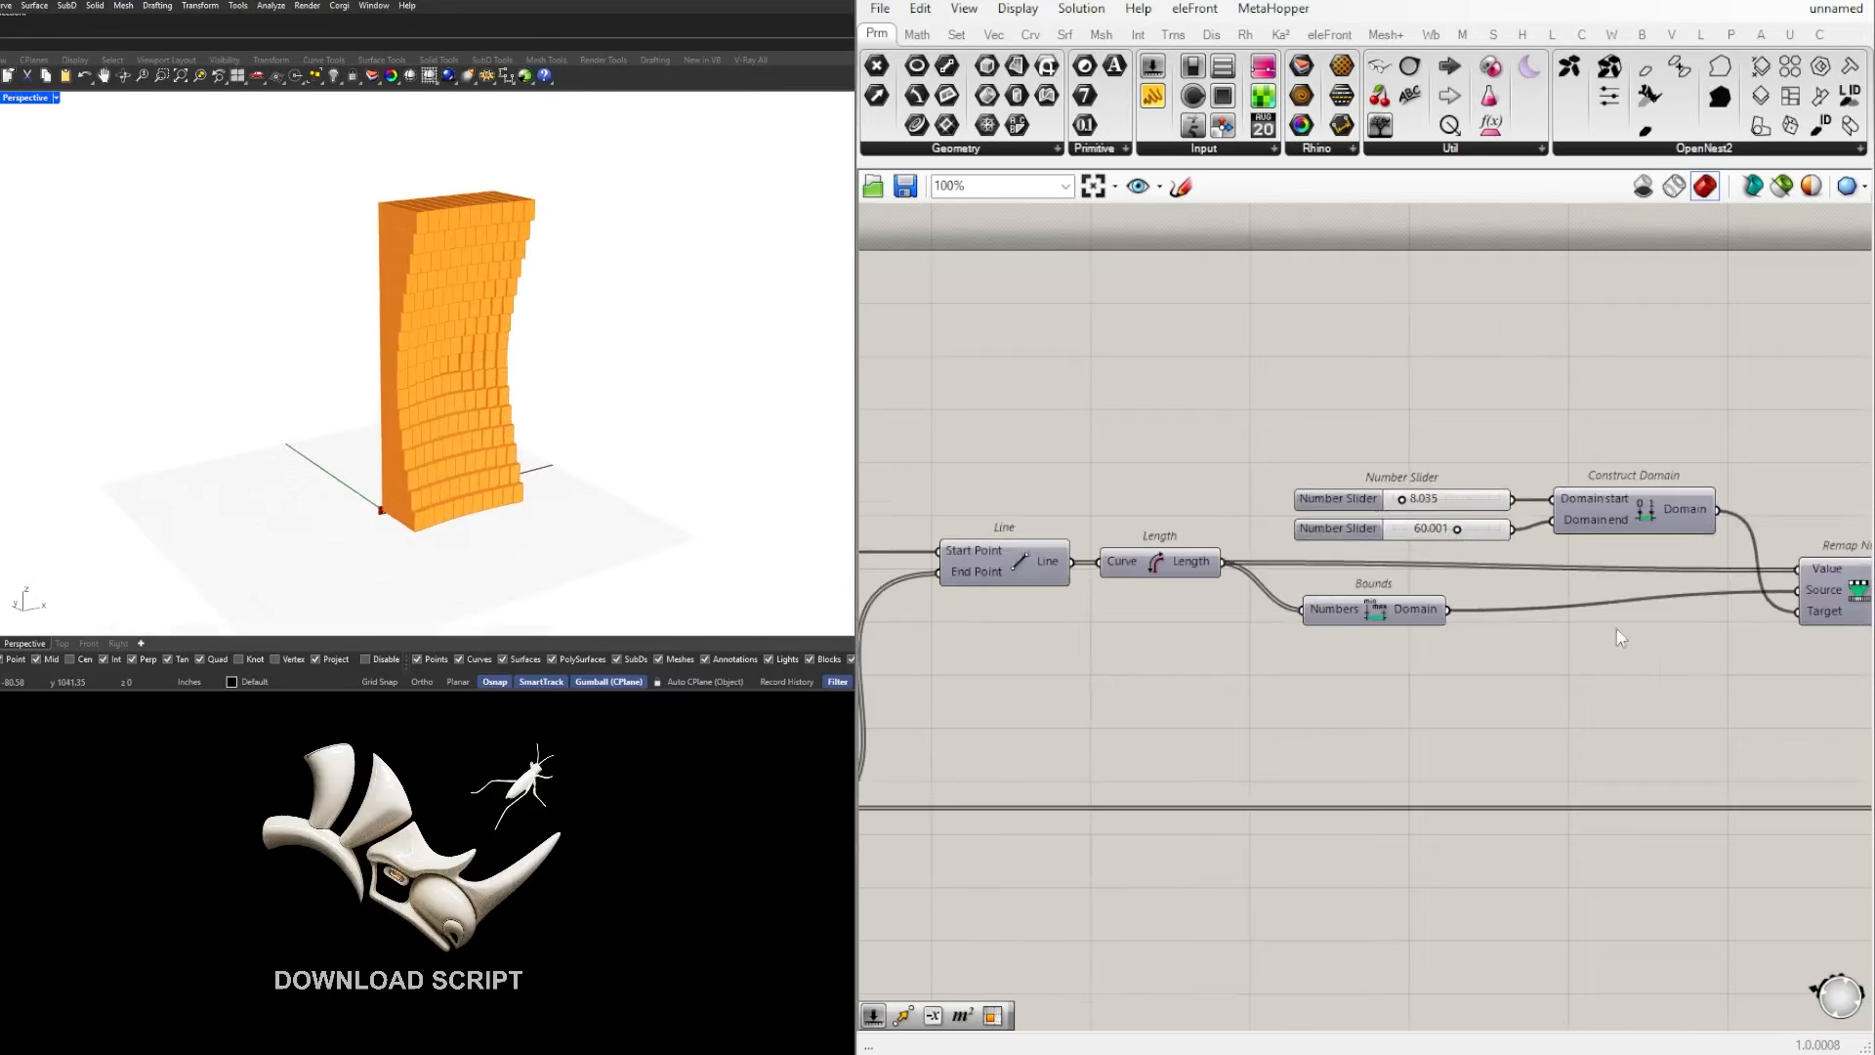
right_drag(1585, 650, 1433, 556)
scroll(1330, 604, down, 2)
scroll(1754, 577, up, 3)
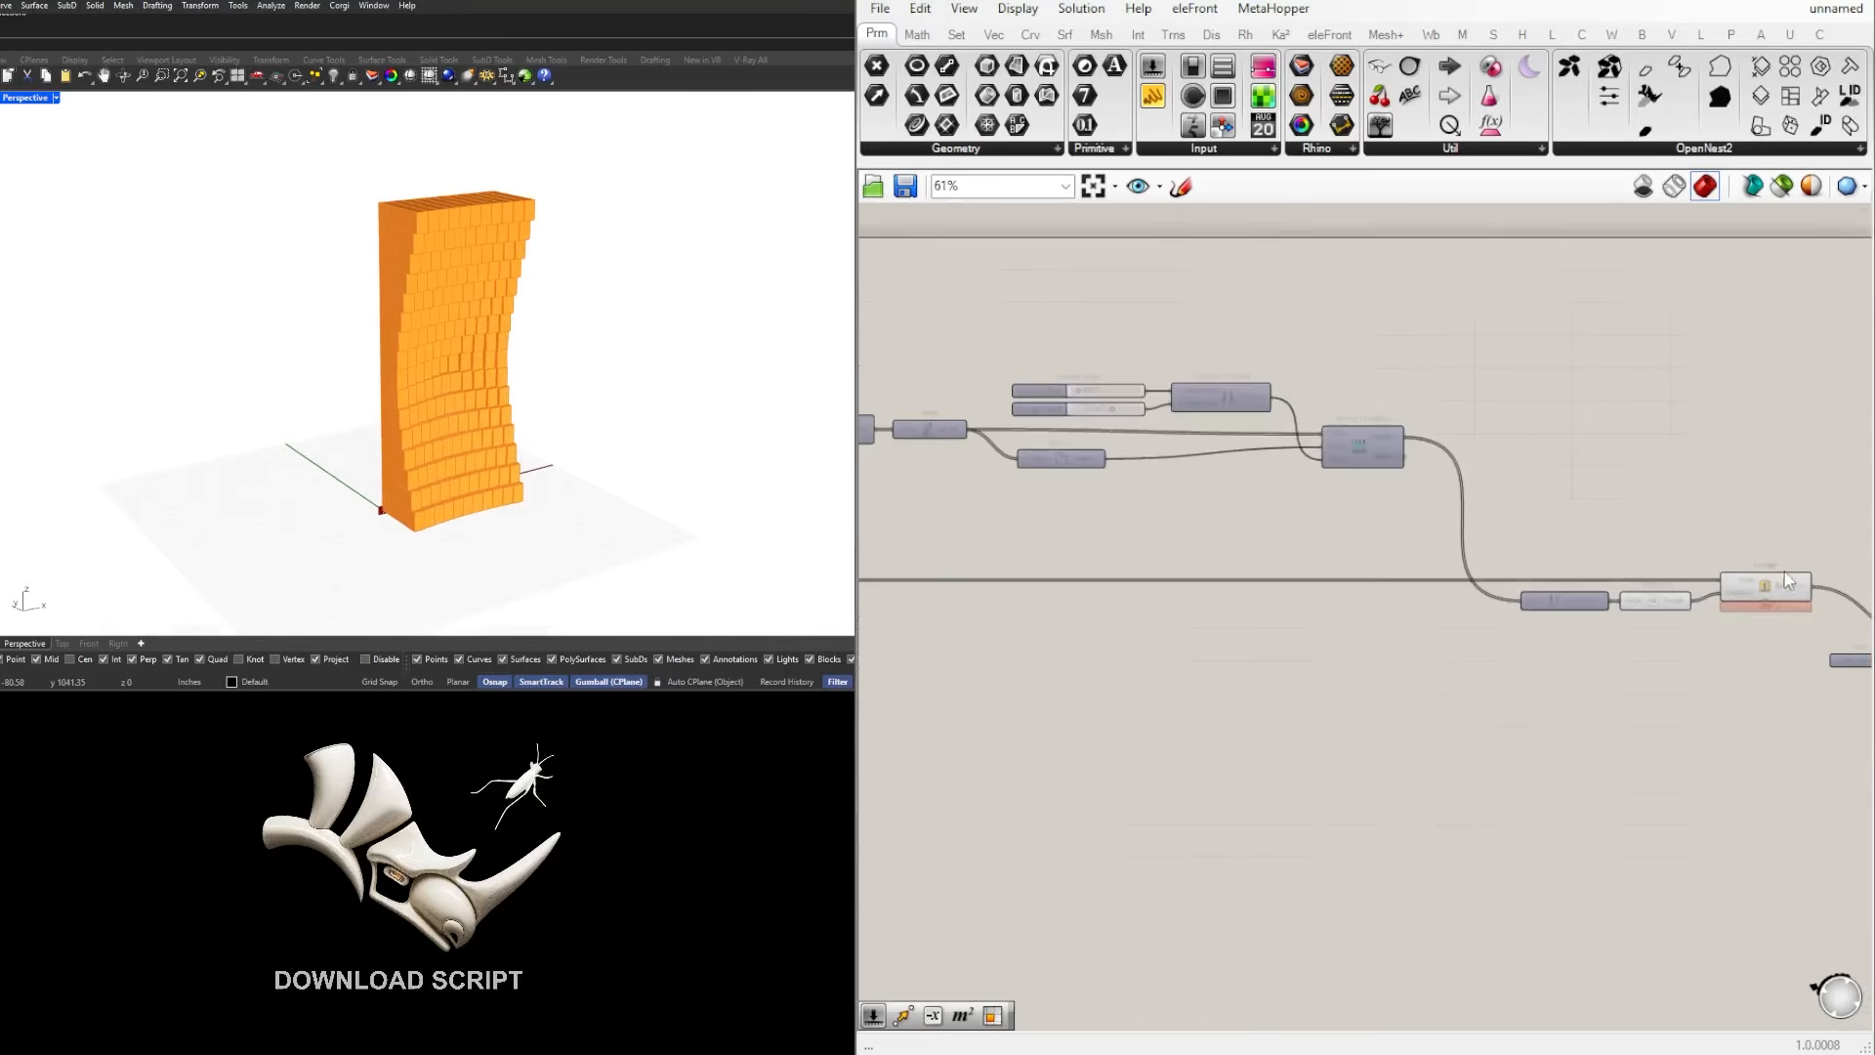
right_drag(1758, 577, 1676, 560)
right_drag(342, 354, 366, 352)
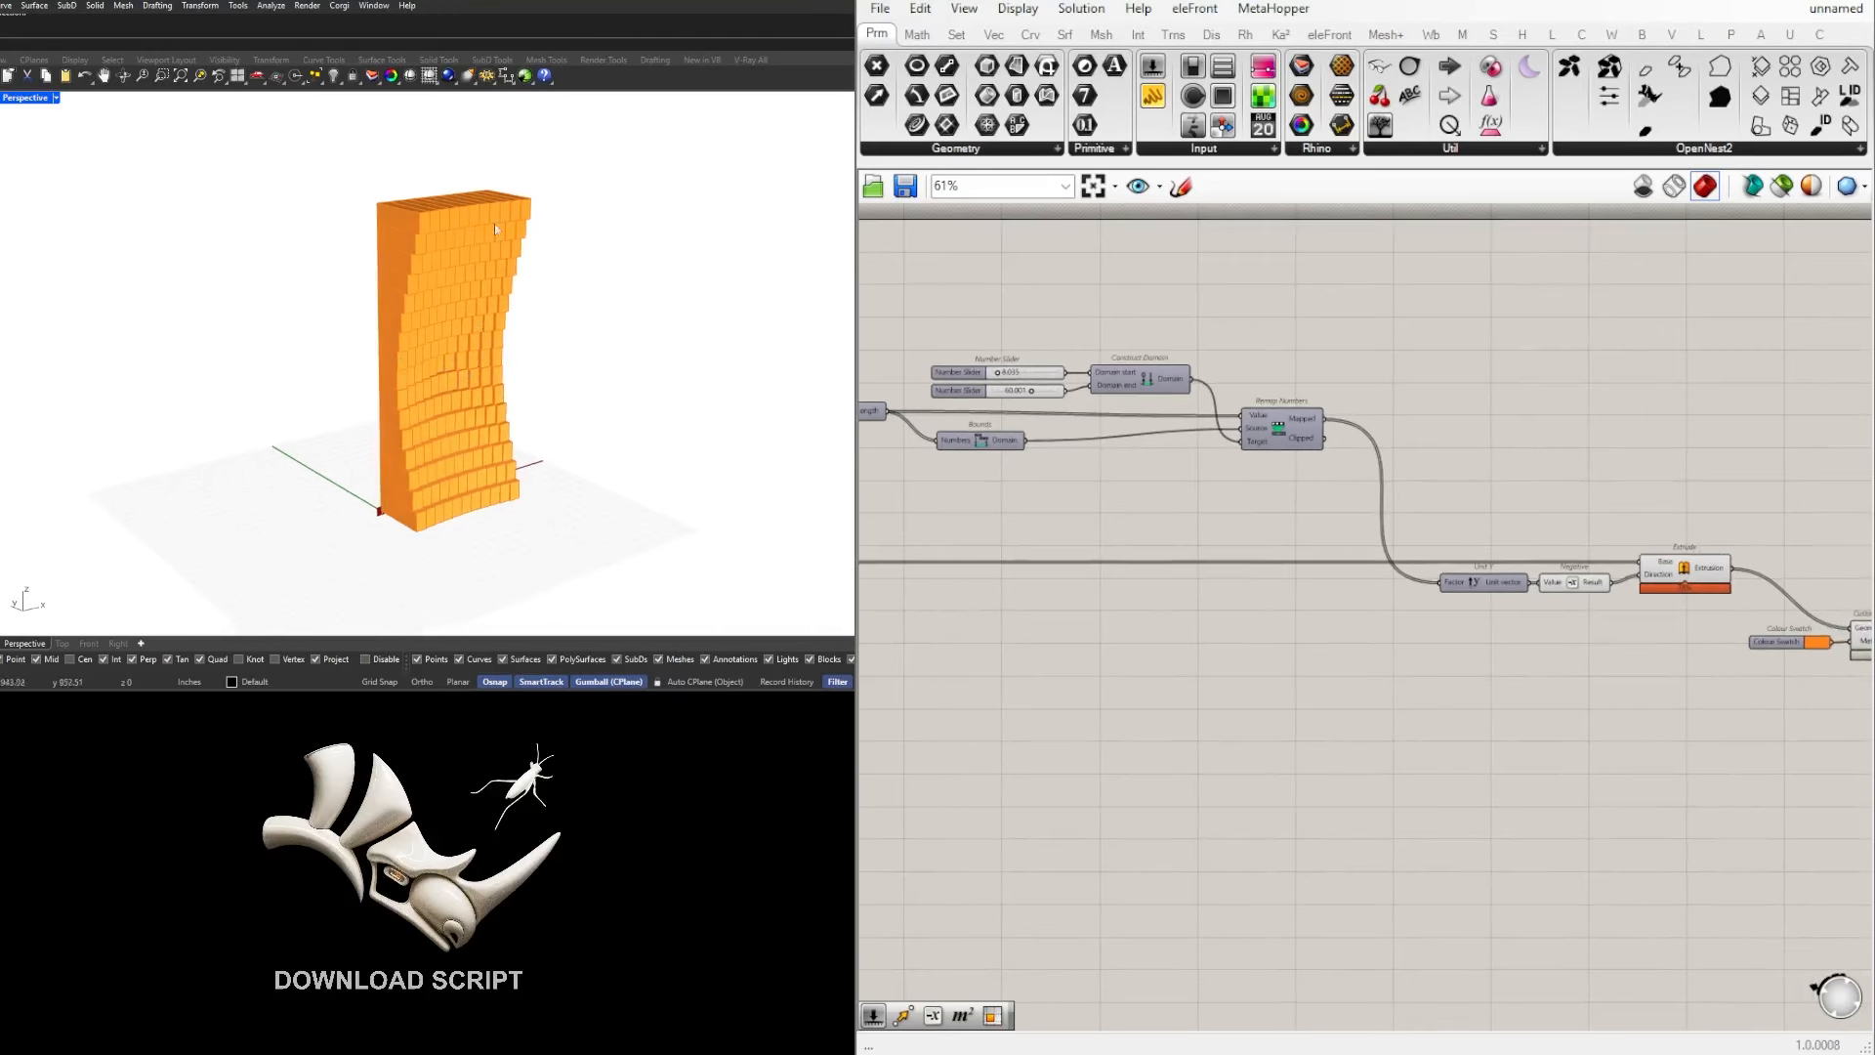
right_drag(1209, 393, 1172, 410)
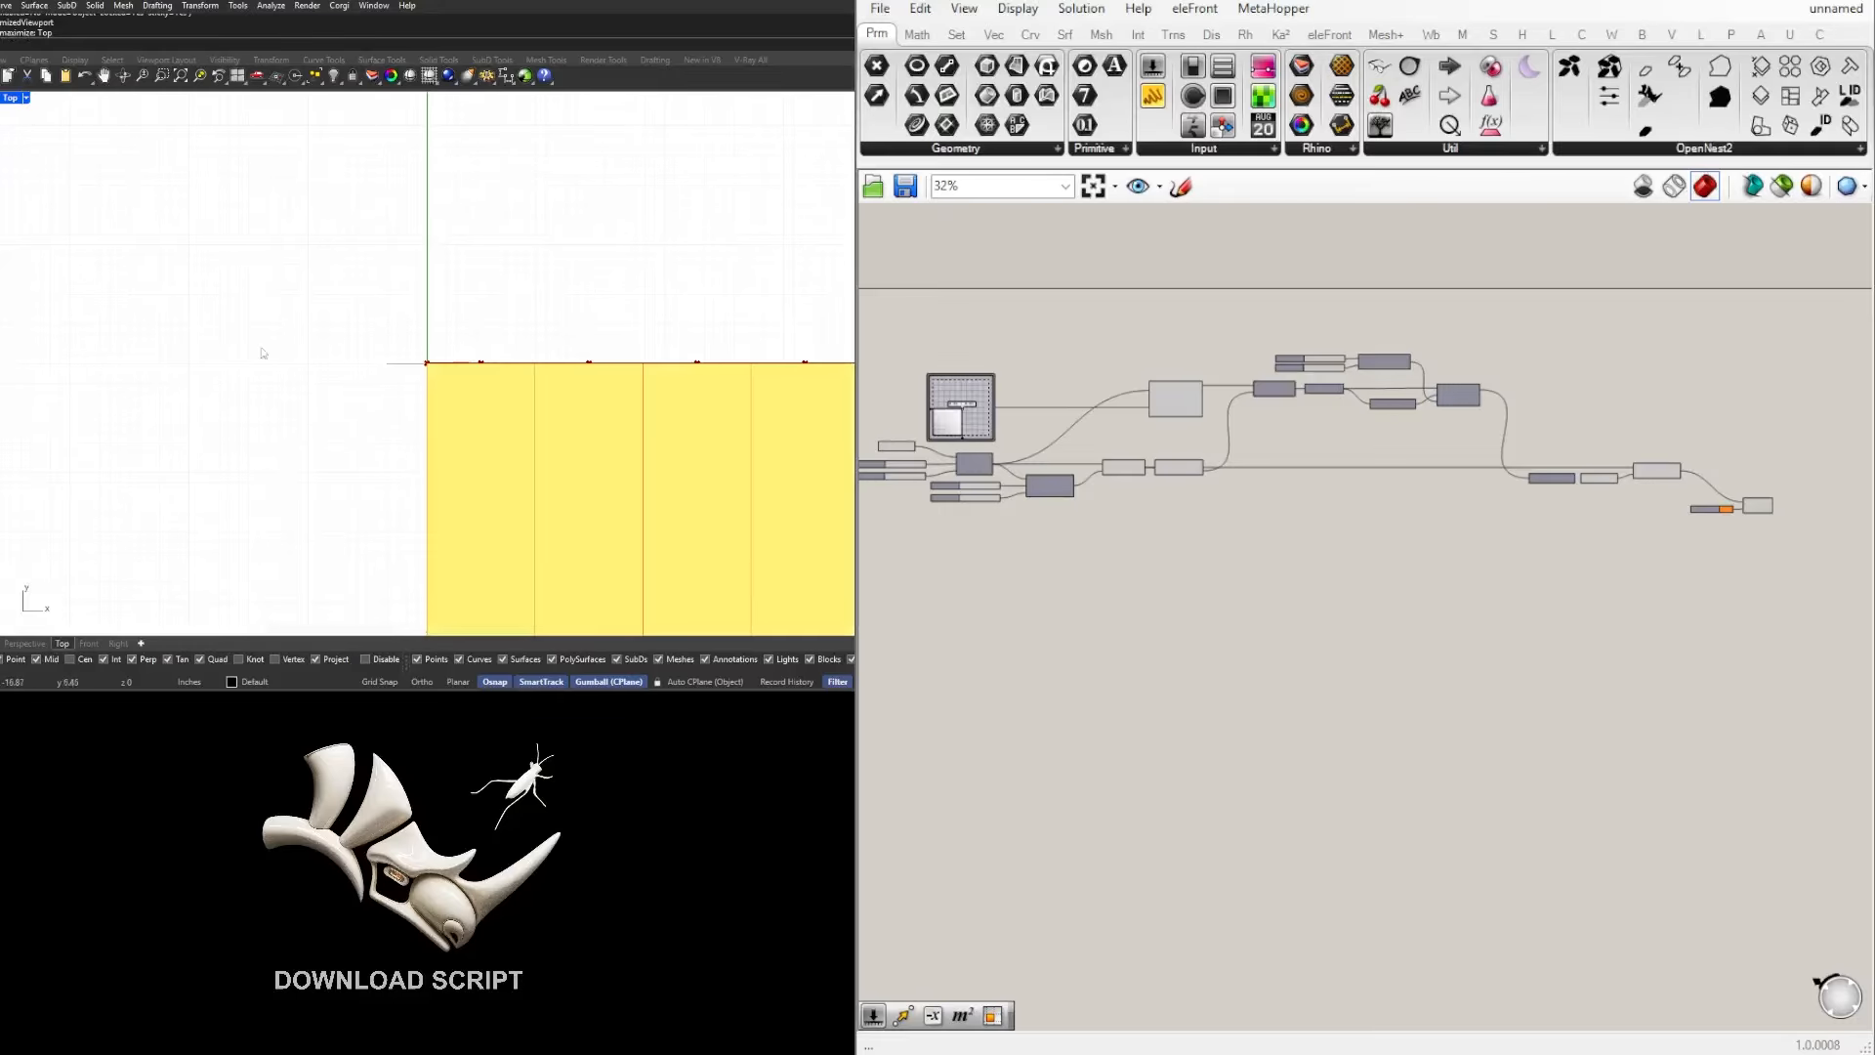
Step: Return from the Top view to a maximized Perspective viewport
double_click(12, 101)
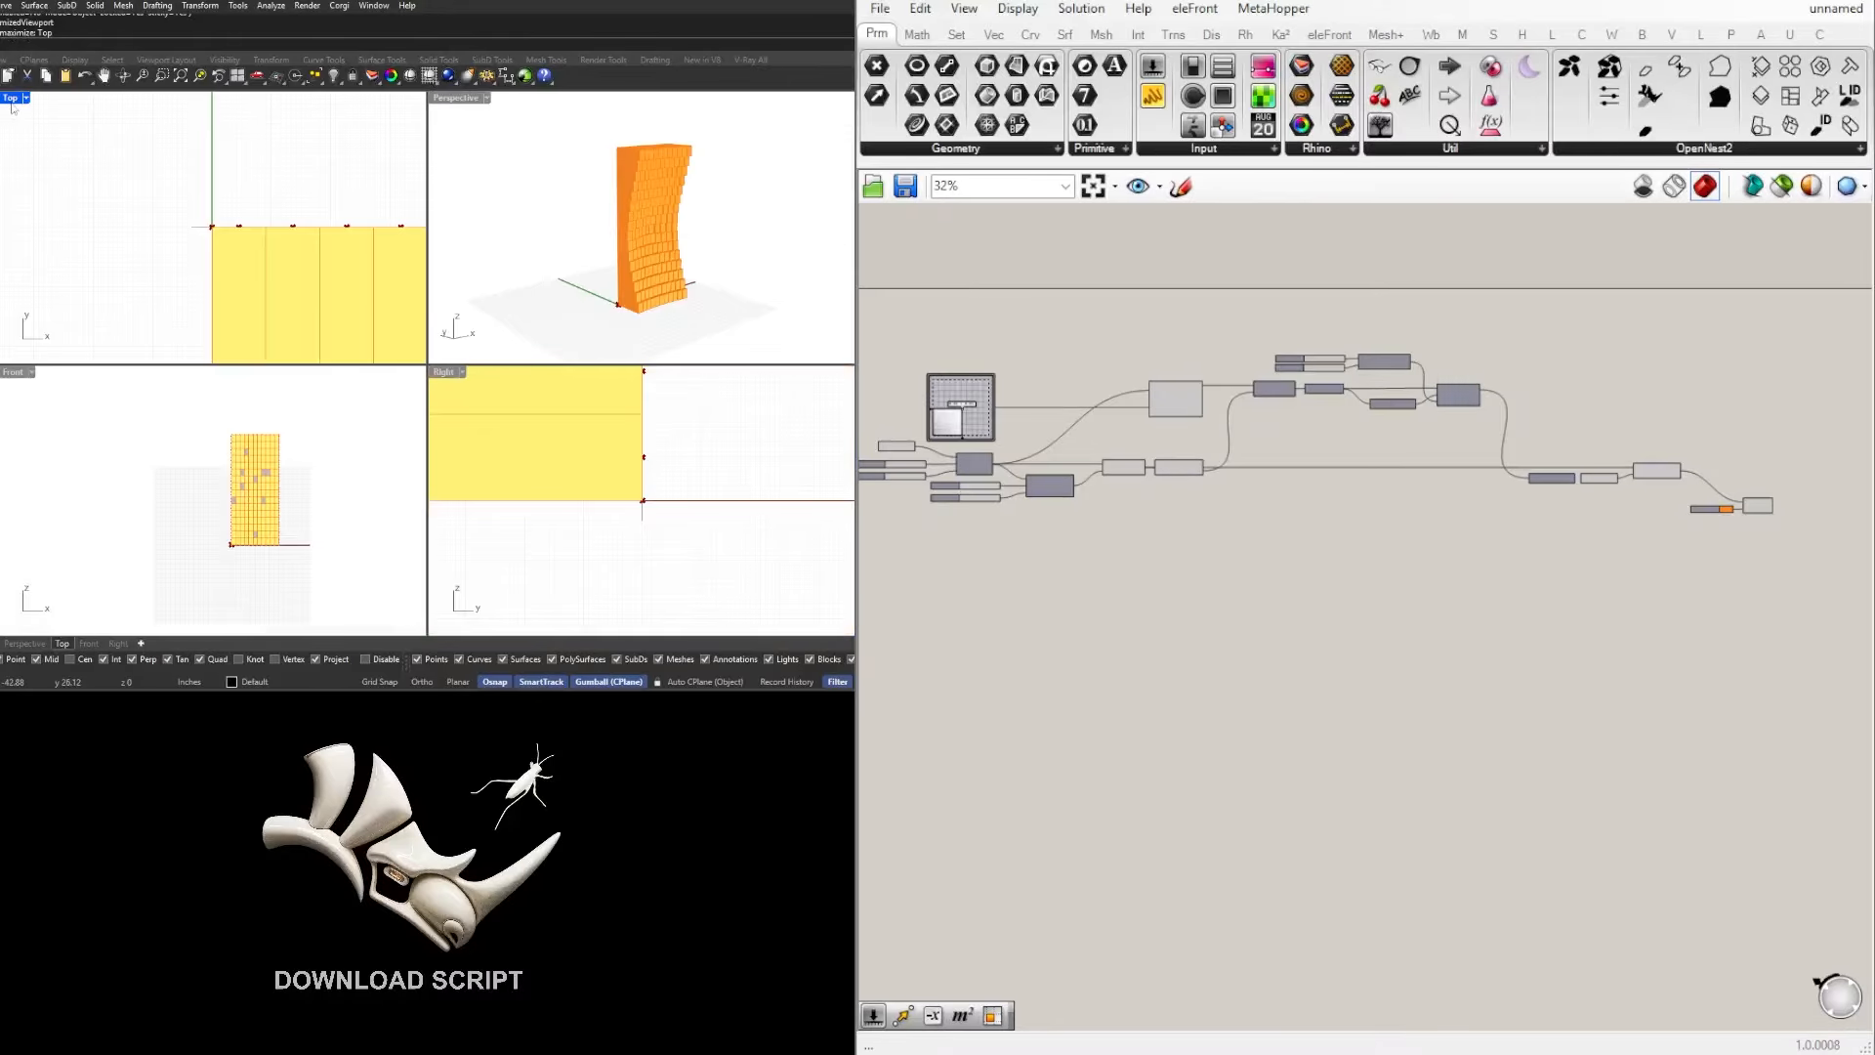
double_click(469, 98)
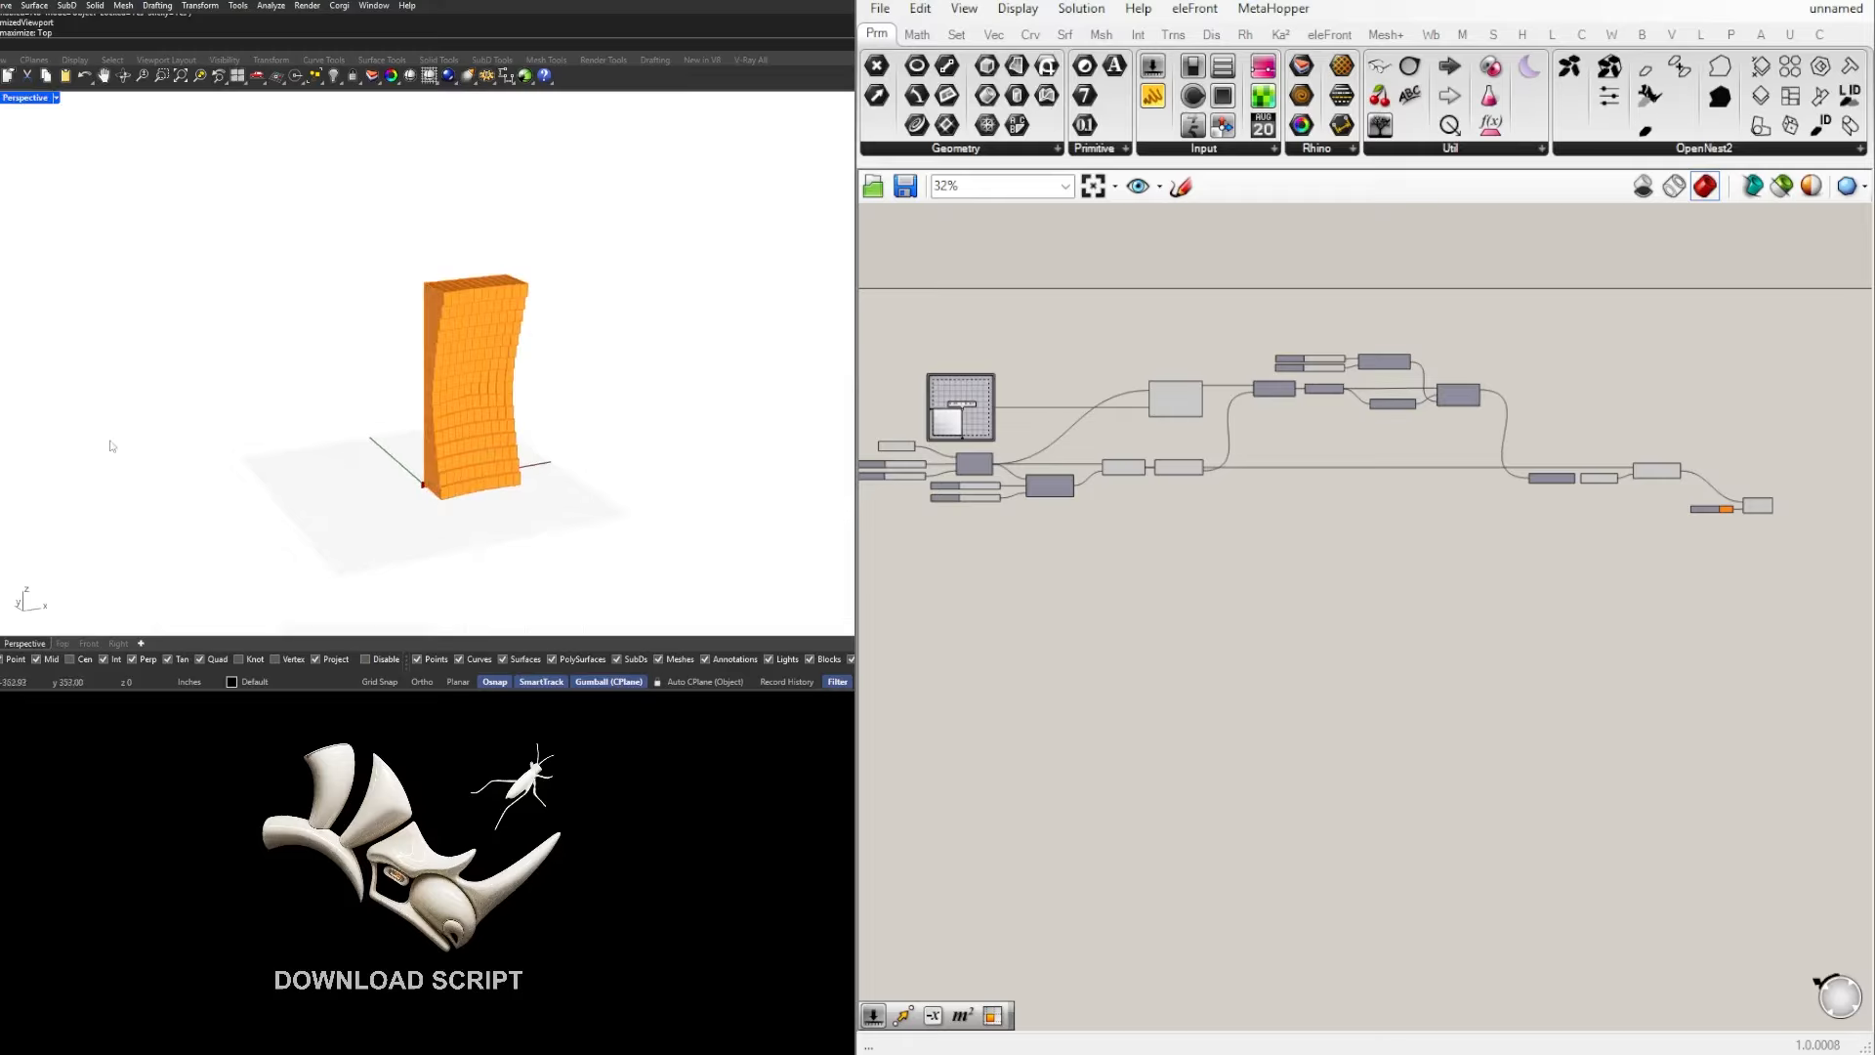
scroll(1315, 523, up, 3)
scroll(1176, 395, down, 3)
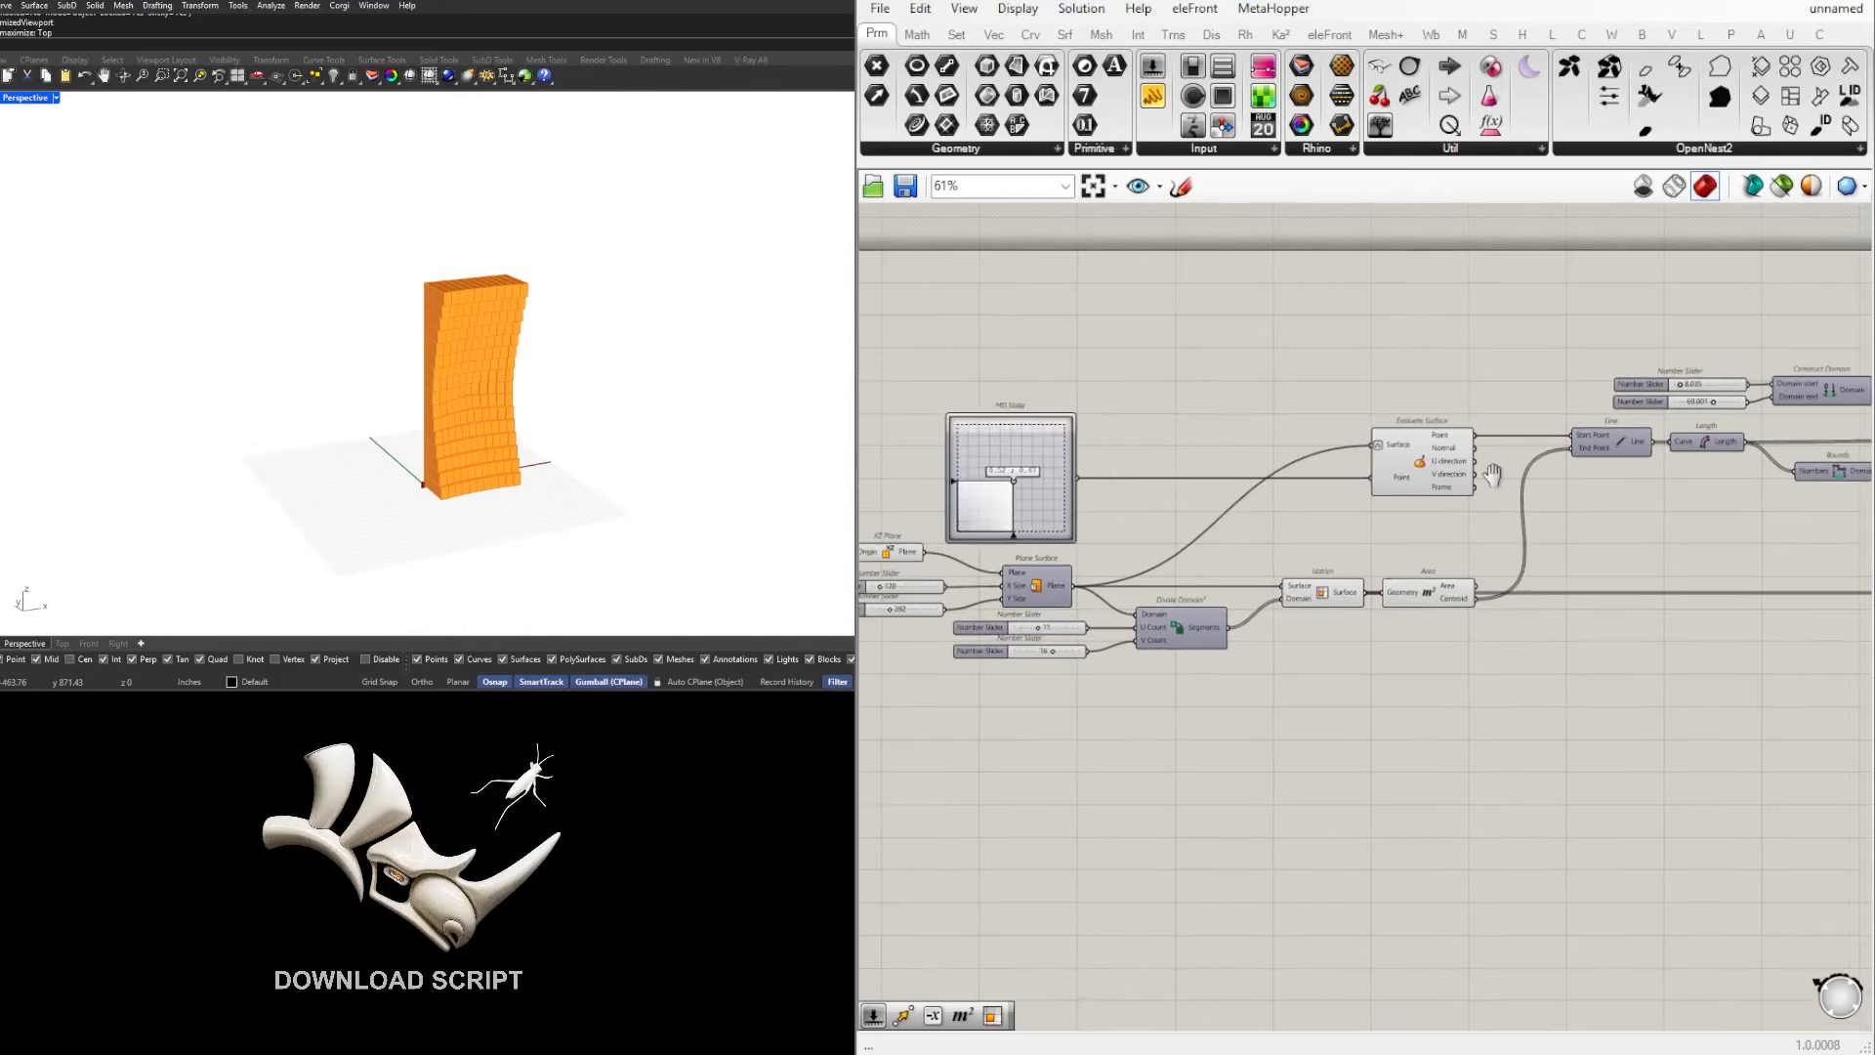
Step: Move the MD Slider point to 1.0 ; 0.0 and inspect the extruded wall from another side
scroll(1473, 483, up, 1)
scroll(1236, 508, up, 3)
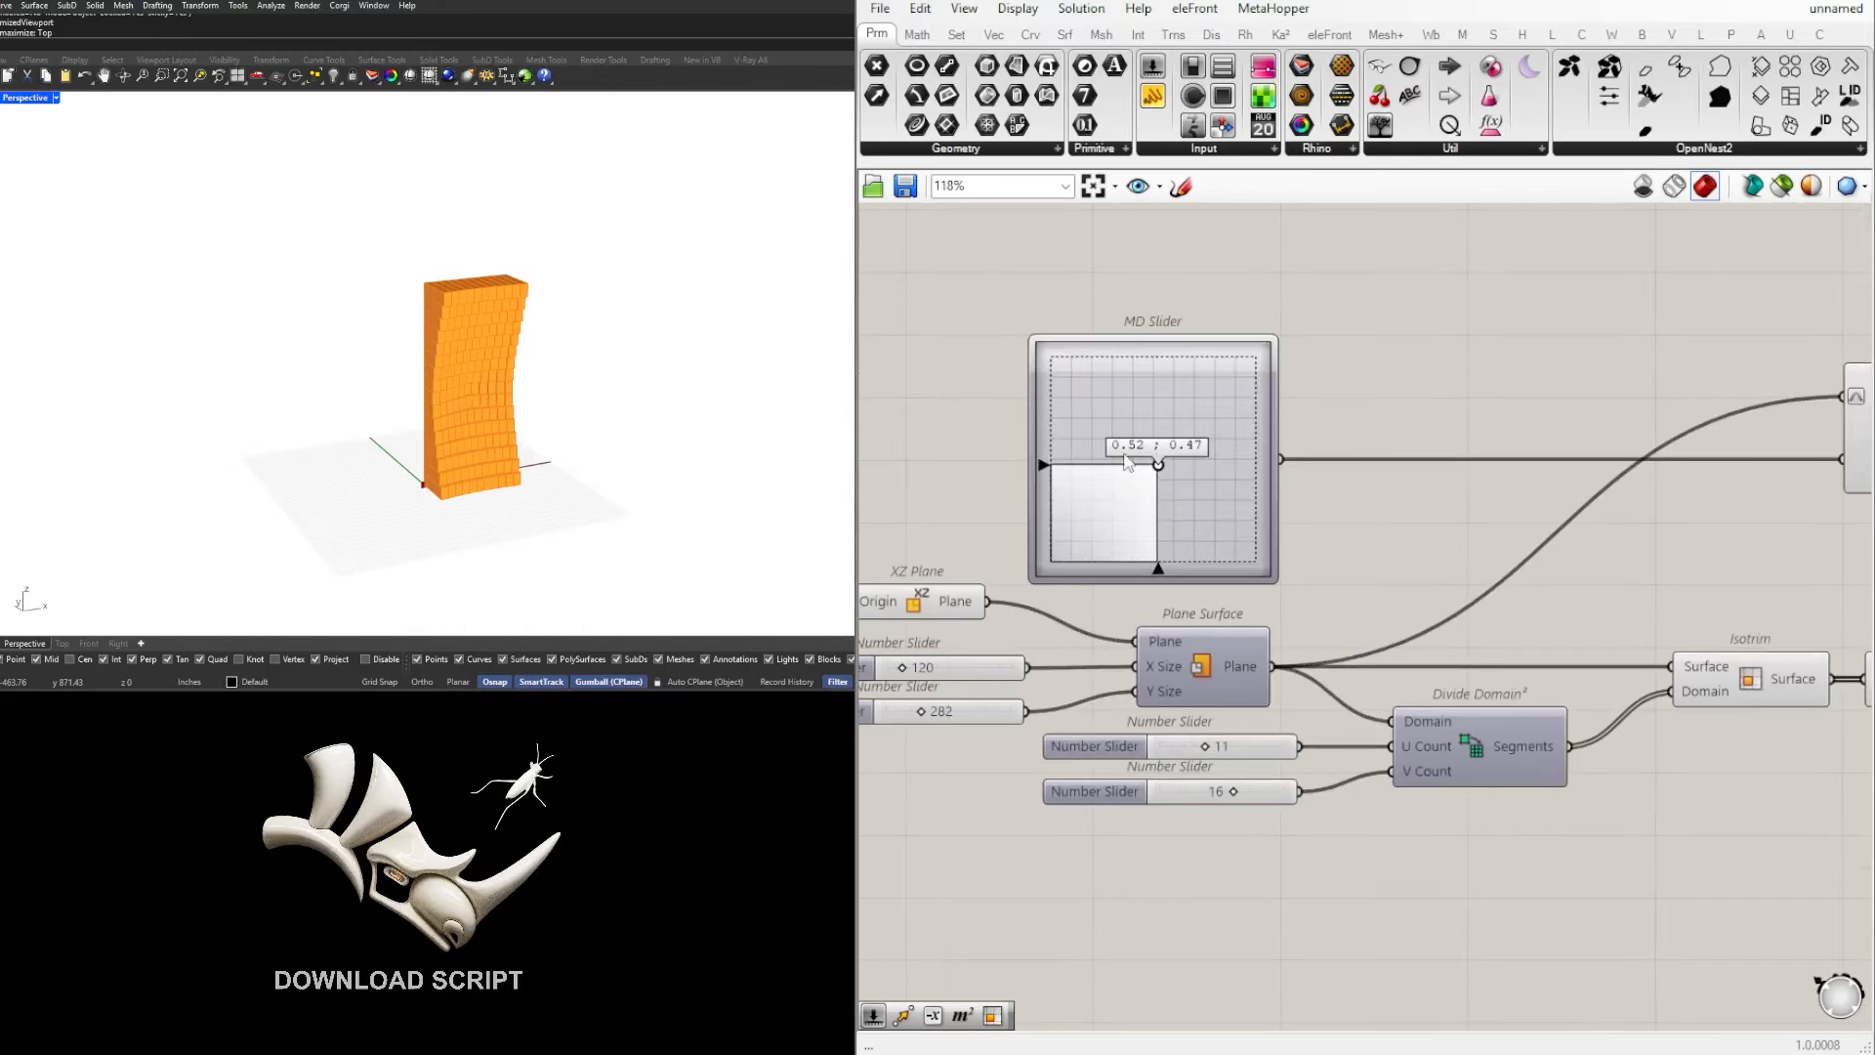
drag(1160, 466, 1322, 576)
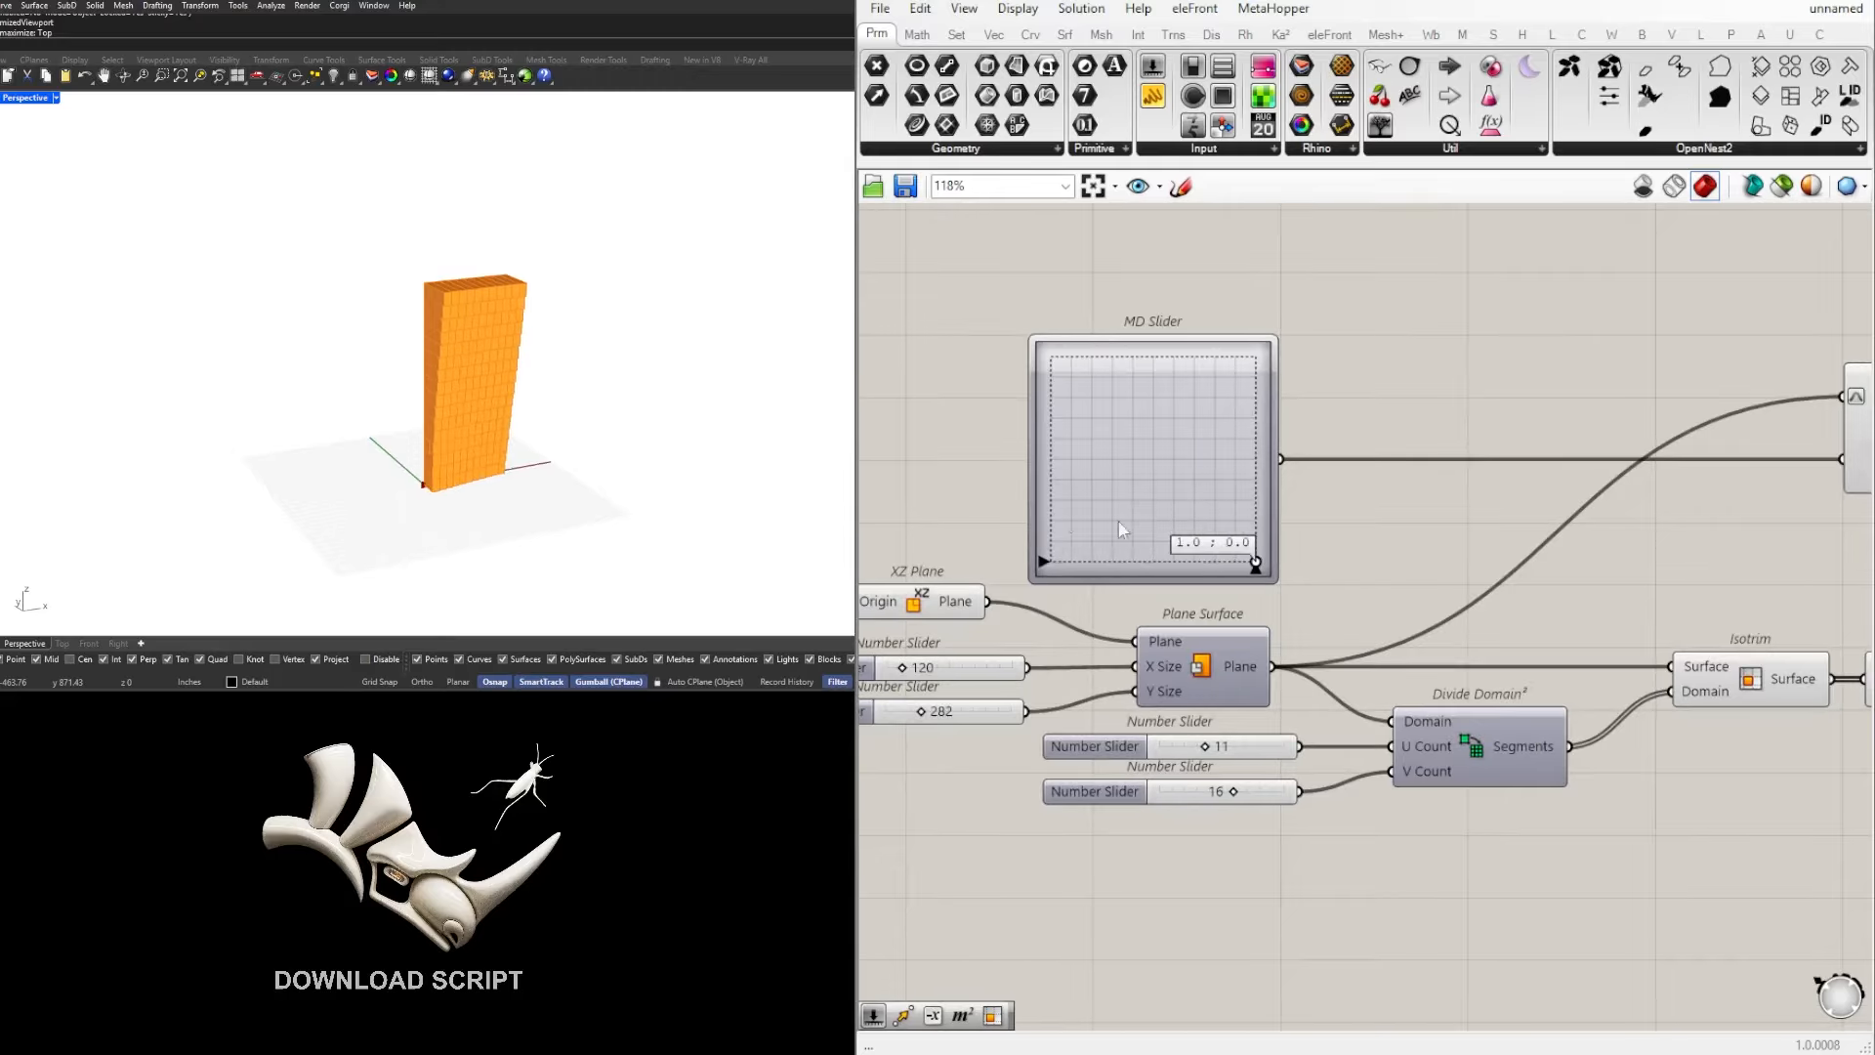
right_drag(684, 322, 554, 386)
Step: Set the Domain end slider to 87.910 and inspect the extruded wall from both sides
right_drag(1209, 679, 1075, 609)
scroll(1057, 584, down, 4)
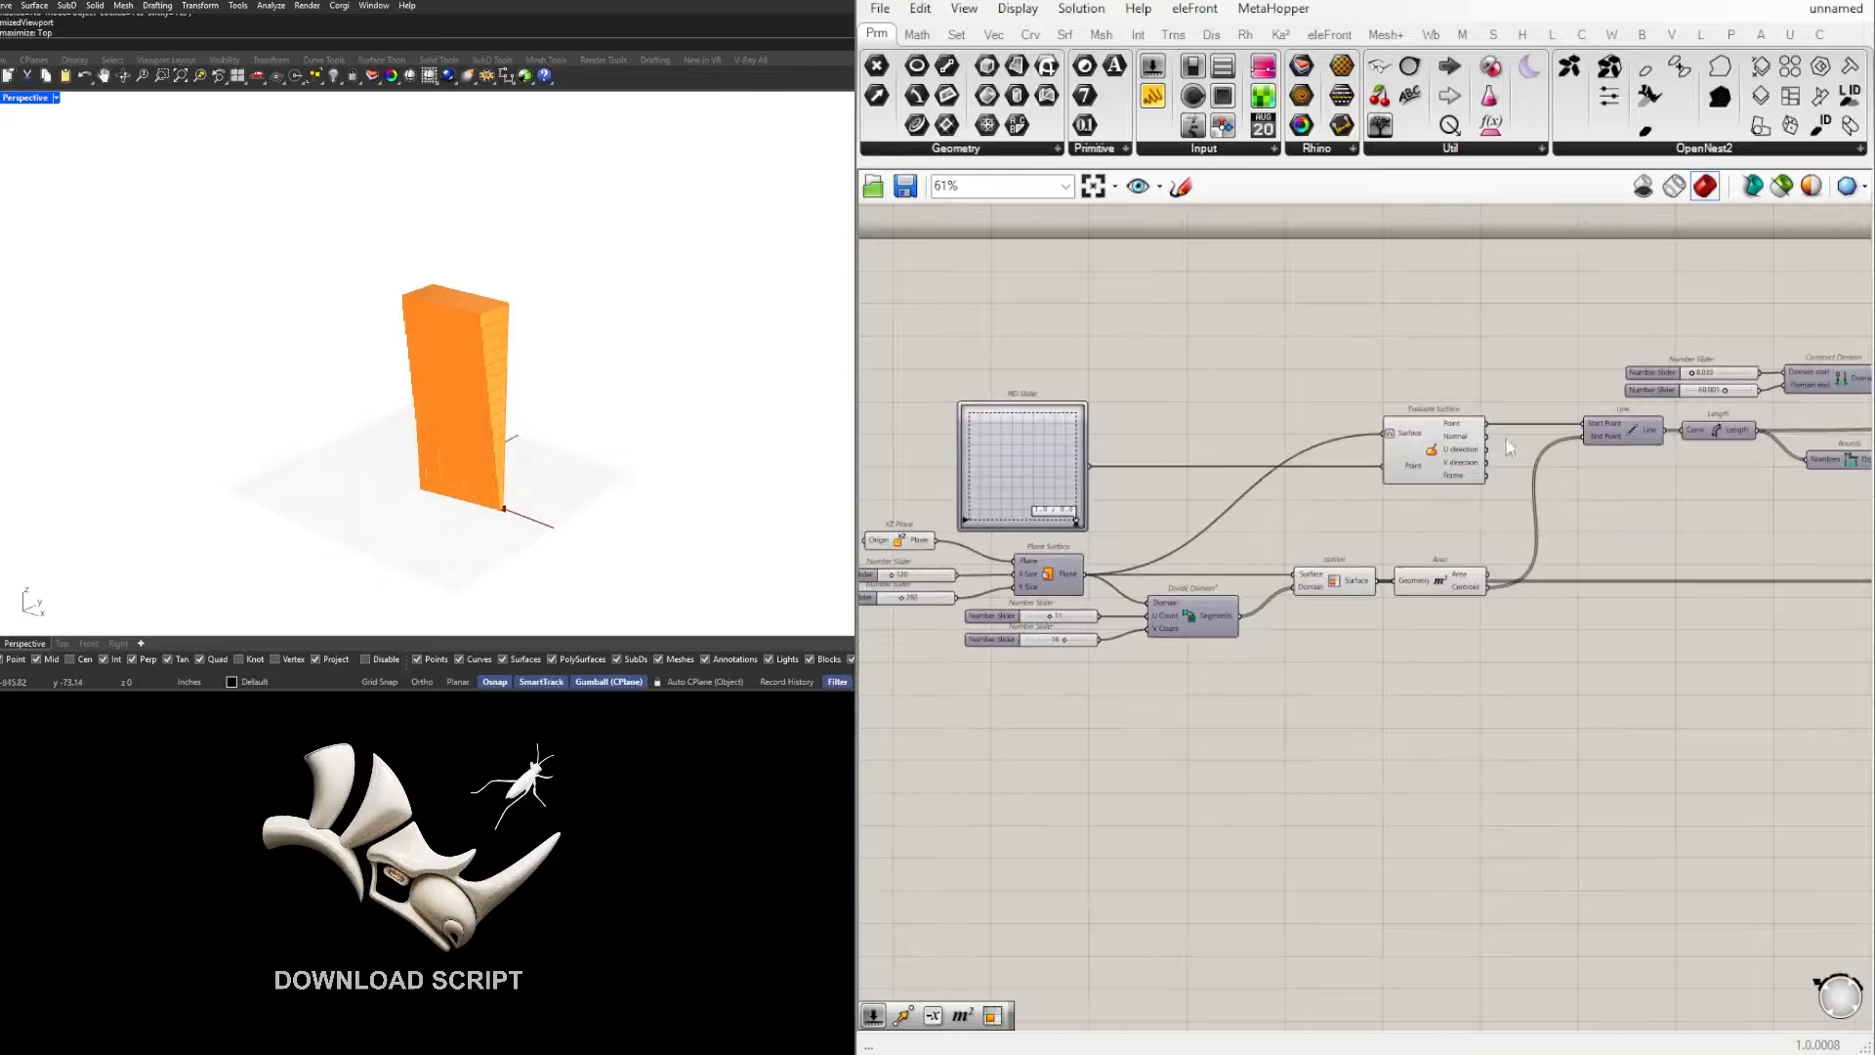
scroll(1823, 375, up, 8)
drag(1395, 439, 1473, 442)
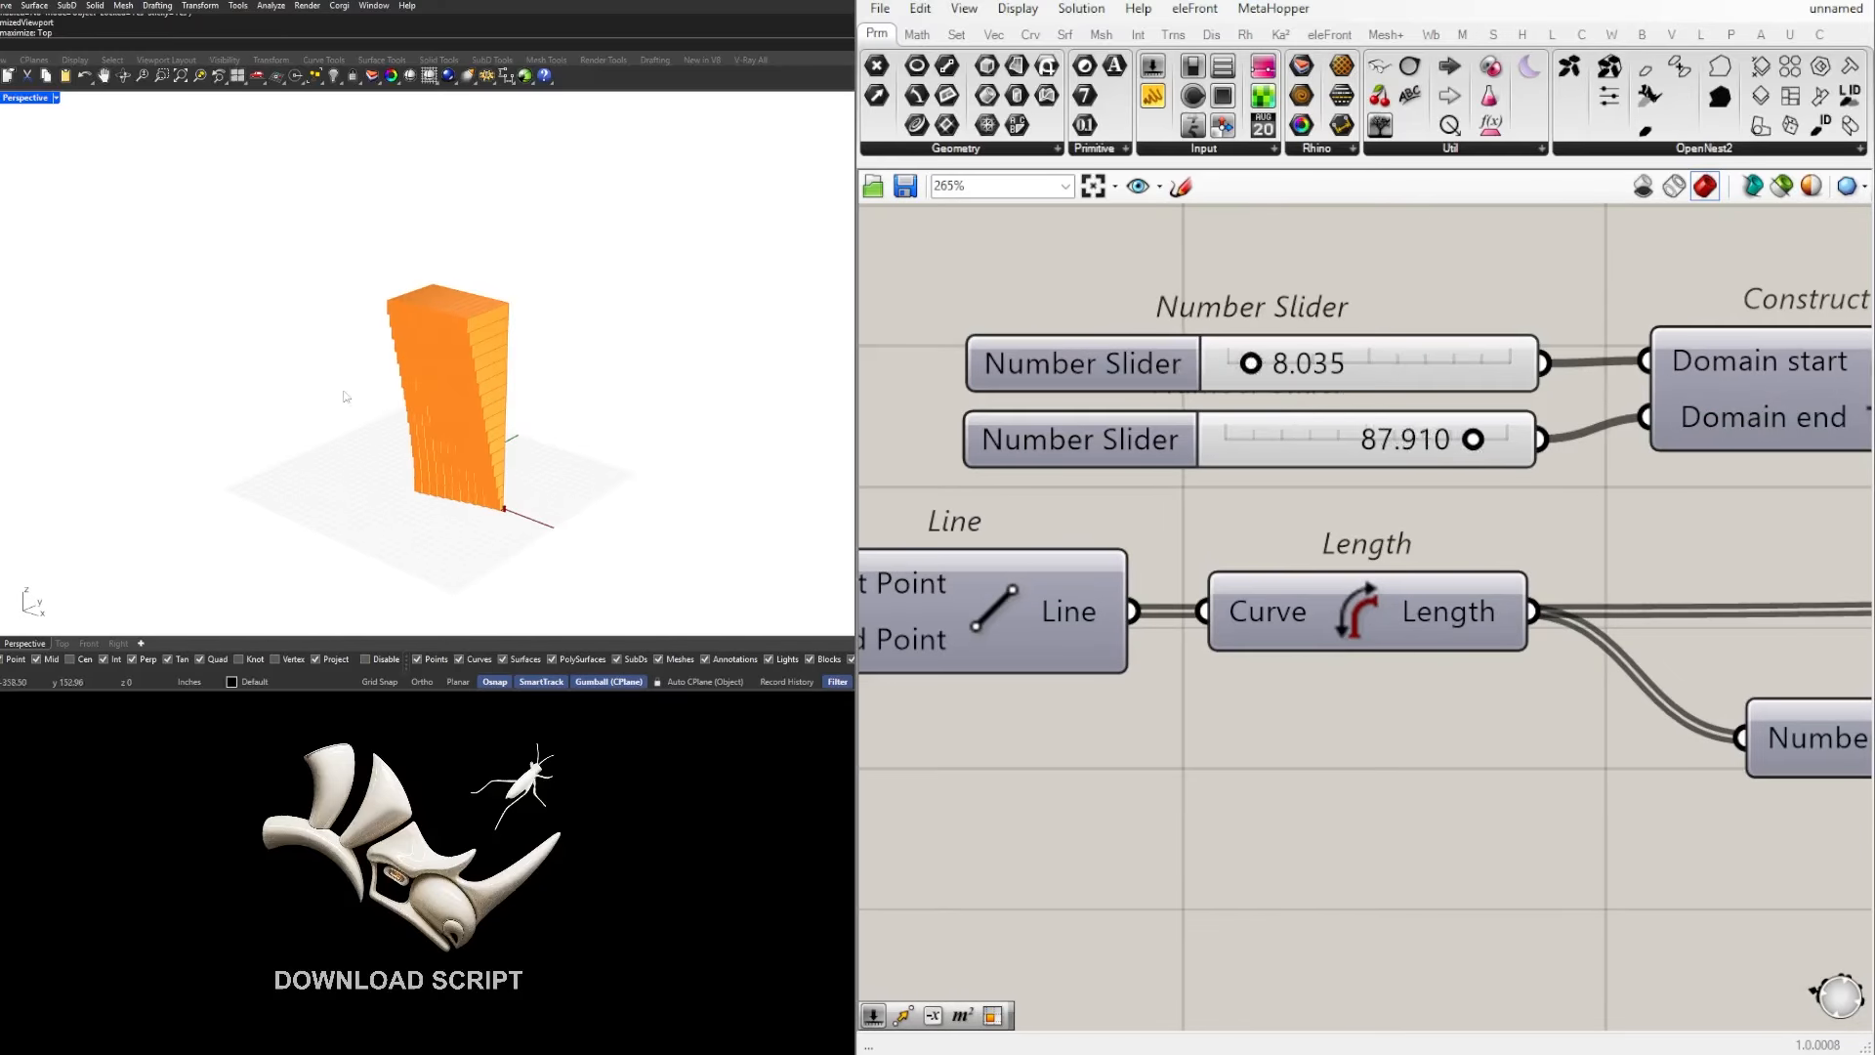
right_drag(345, 397, 650, 371)
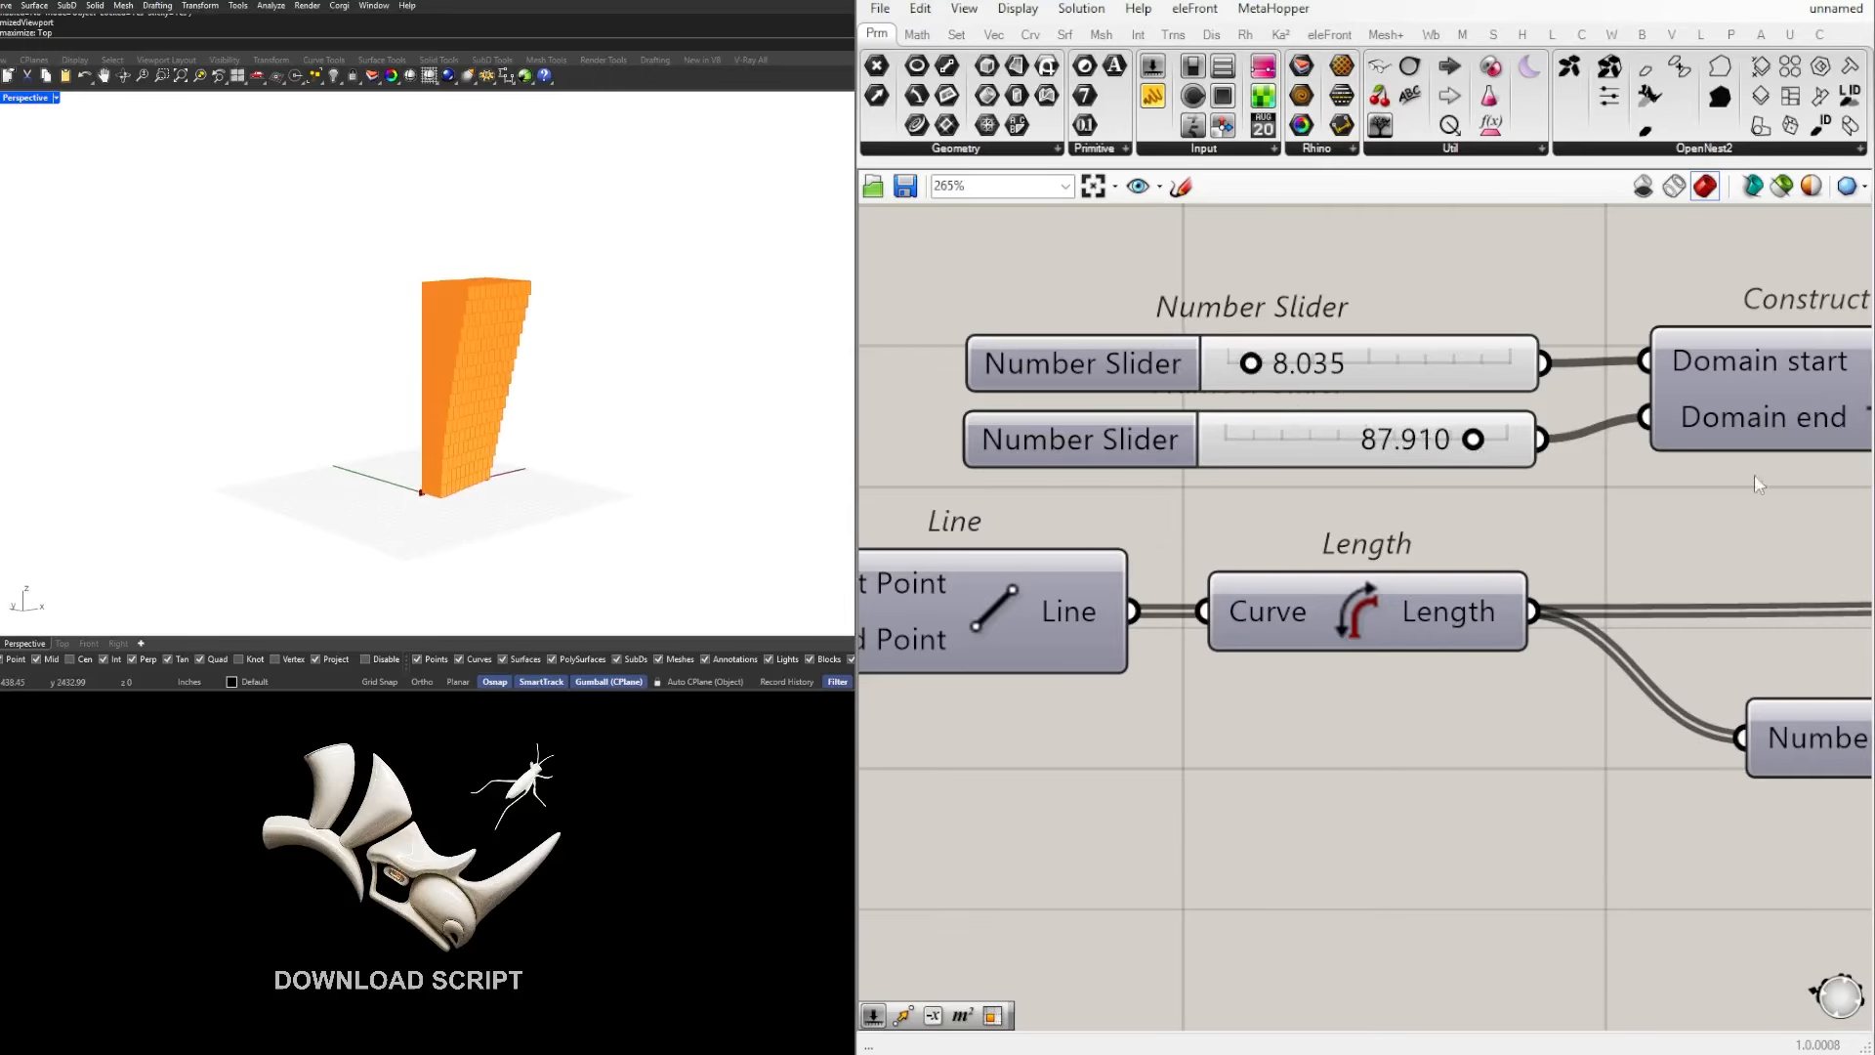
scroll(1754, 482, down, 9)
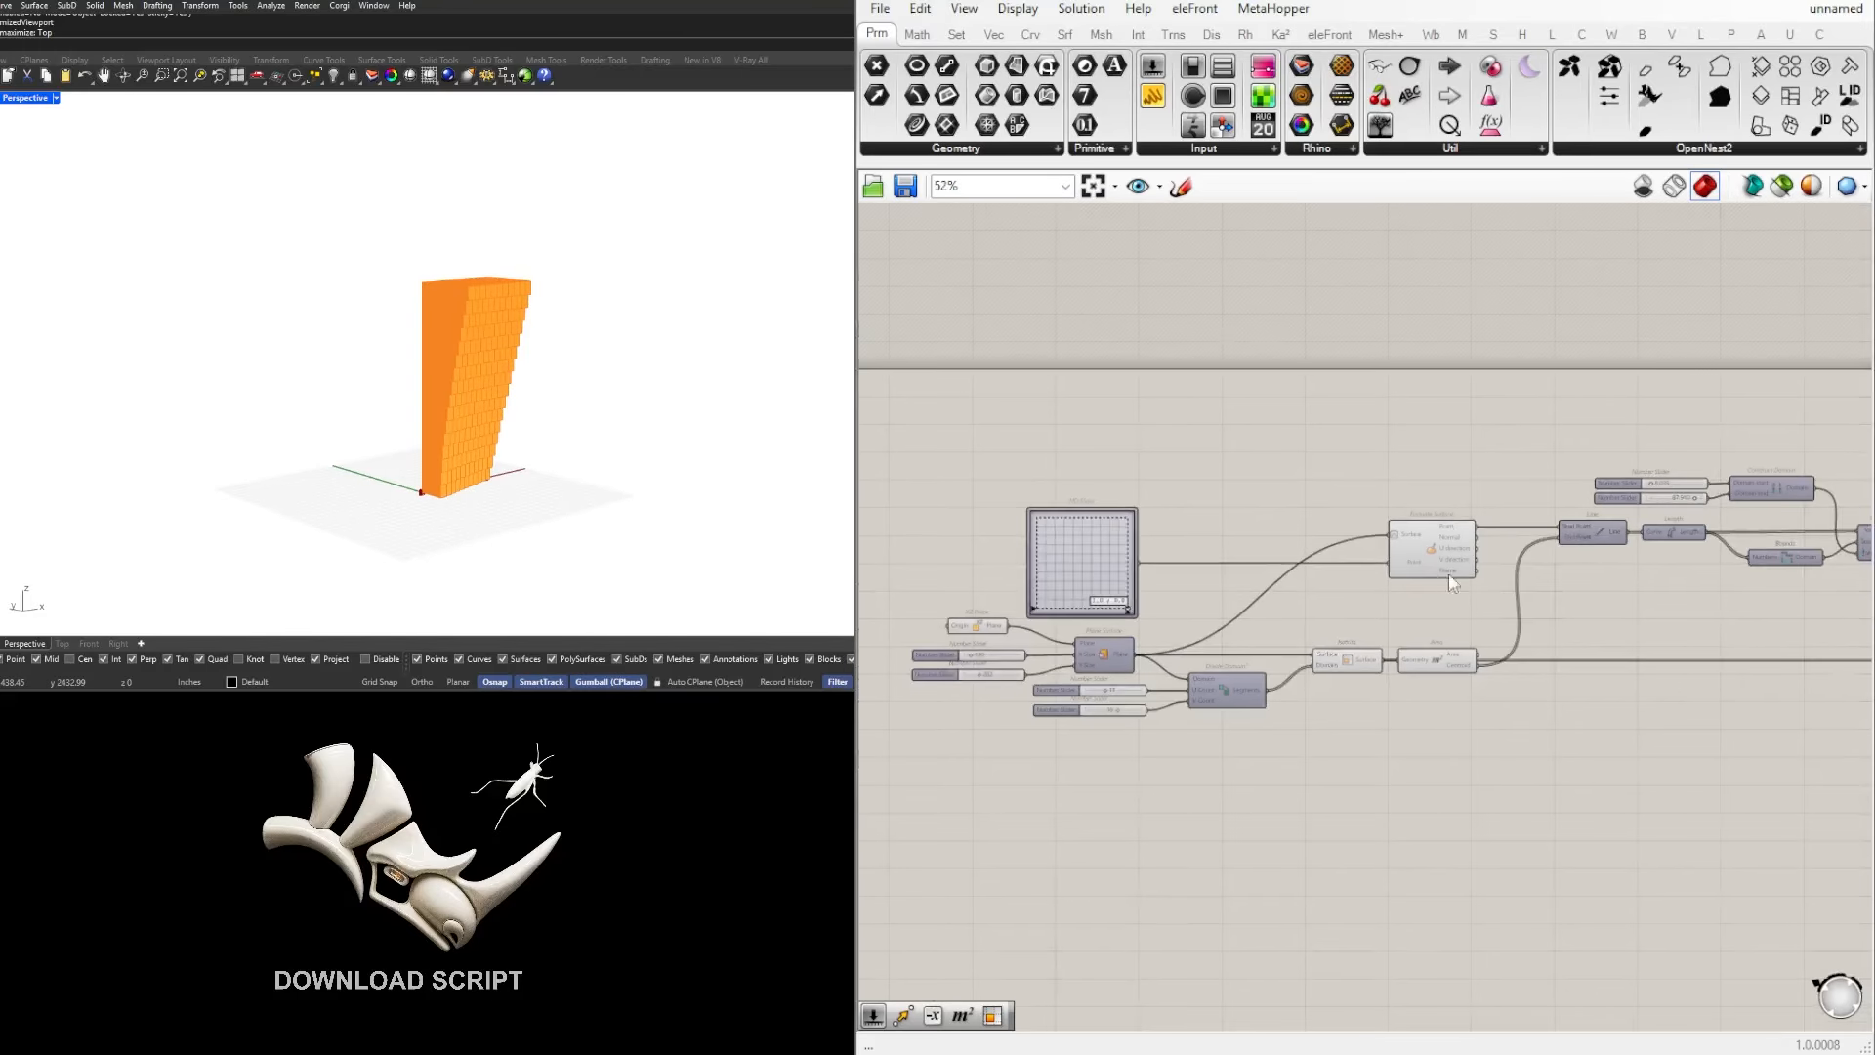
right_drag(1655, 579, 1399, 578)
scroll(1399, 578, up, 3)
right_drag(1069, 575, 1405, 578)
scroll(1594, 535, down, 2)
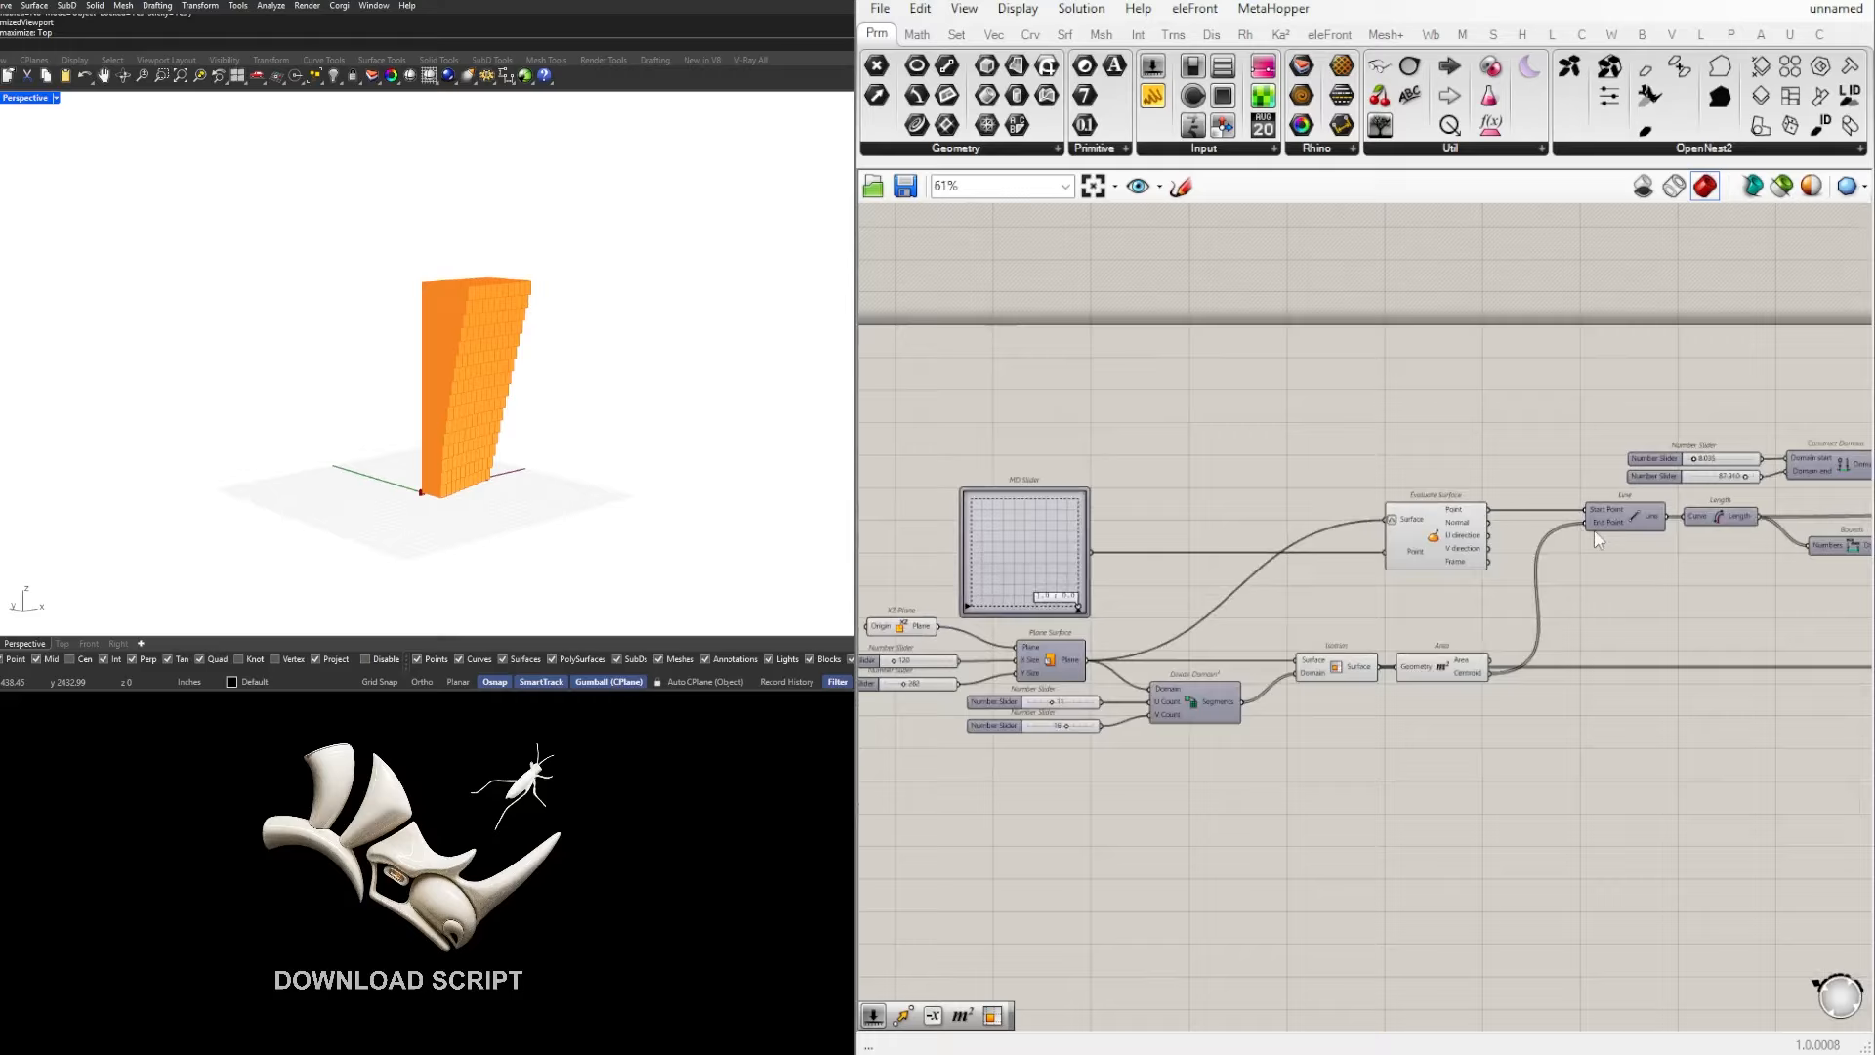
right_drag(1661, 569, 1483, 592)
scroll(1645, 589, down, 1)
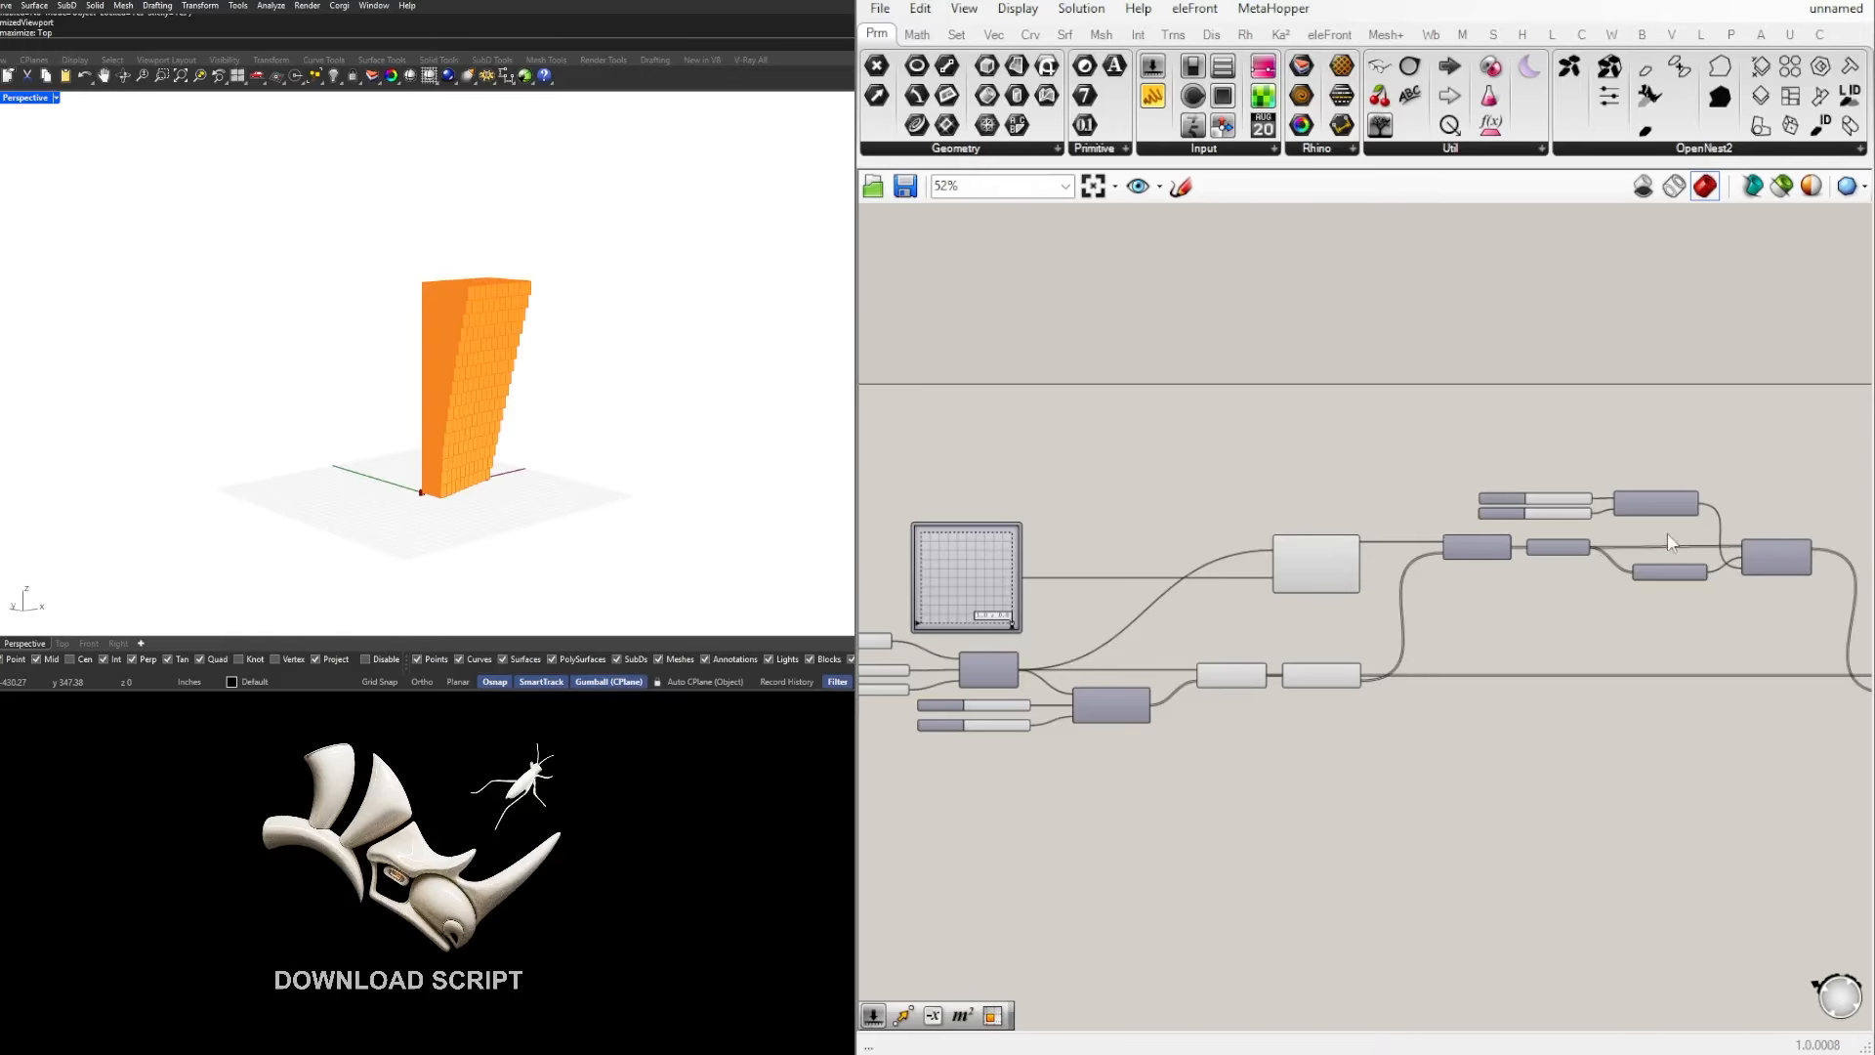
Step: Move the whole definition down on the canvas to make room above the MD Slider
scroll(1357, 541, down, 5)
drag(1732, 769, 968, 479)
drag(1223, 567, 1235, 625)
click(1267, 659)
scroll(1267, 659, up, 5)
right_drag(1249, 645, 1292, 624)
Step: Duplicate the MD Slider and Evaluate Surface pair above the originals, keeping the copy connected to the Plane Surface
scroll(1292, 623, up, 1)
drag(1444, 509, 963, 637)
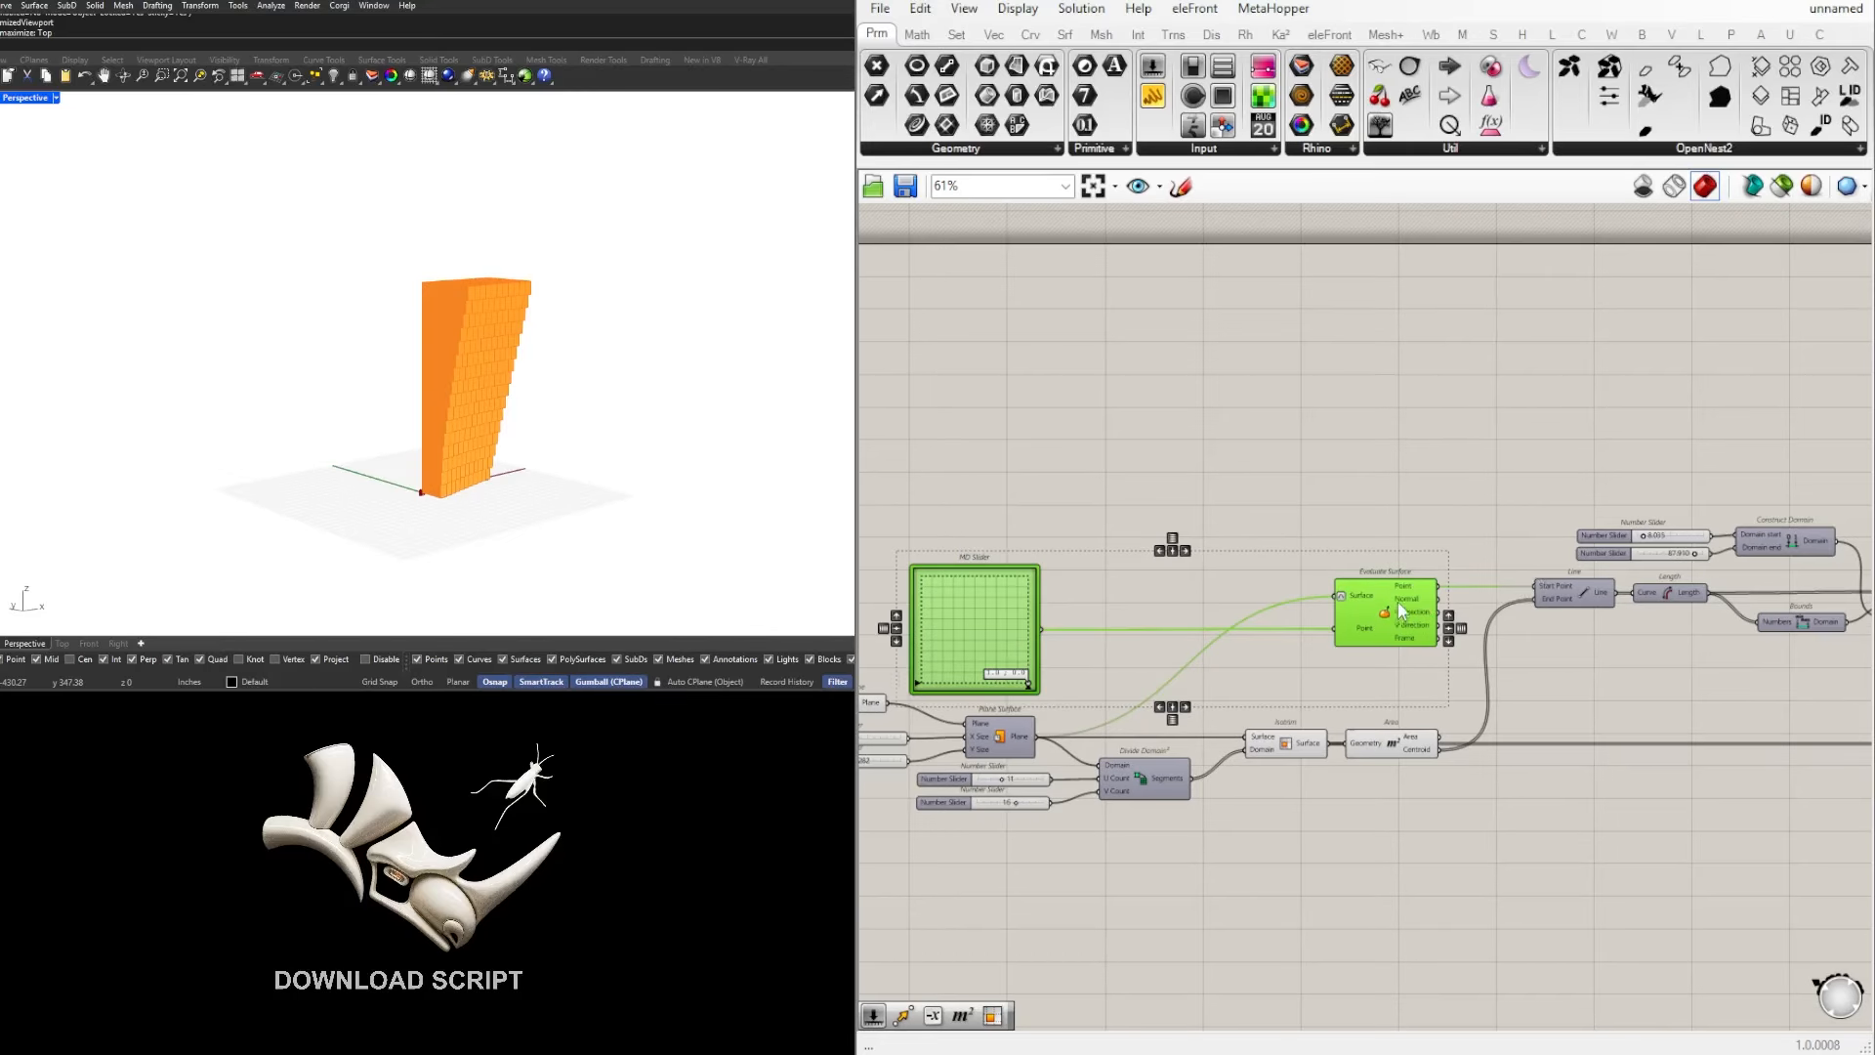
alt+drag(1398, 602, 1398, 424)
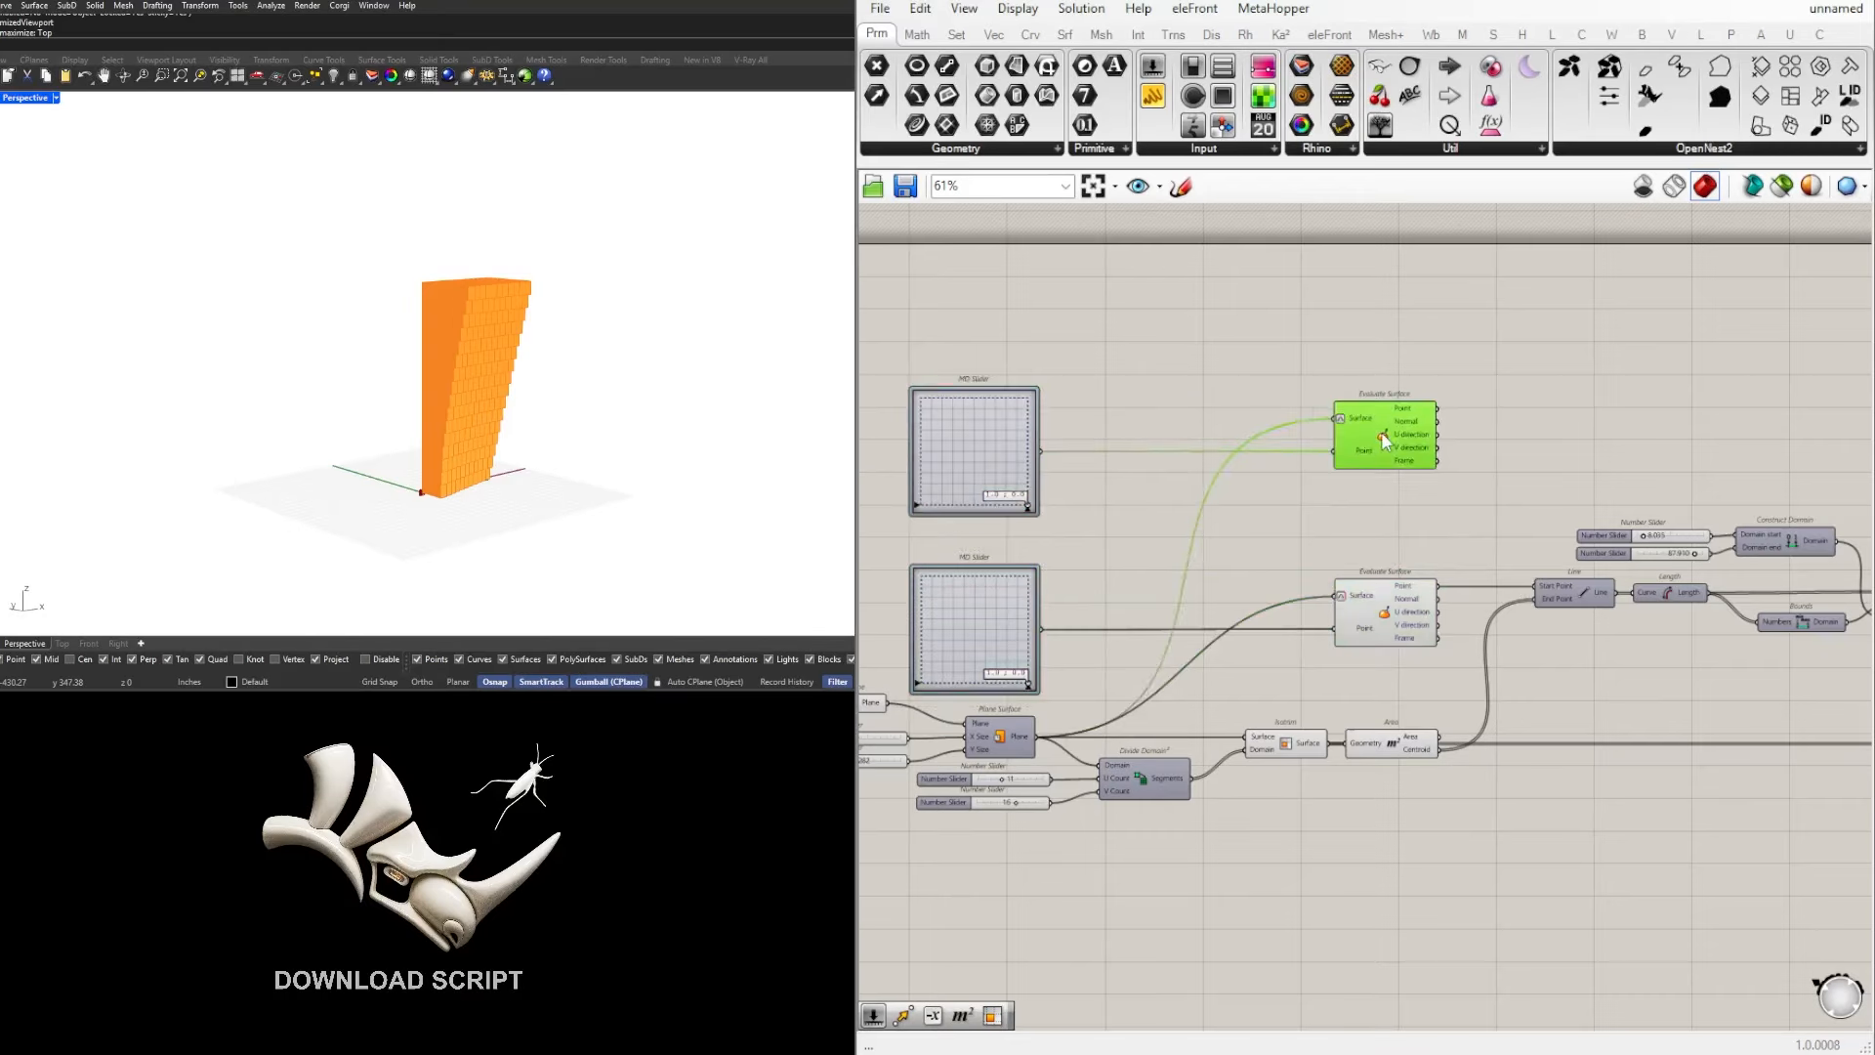
Step: Compare both Evaluate Surface points on the wall, and set the copied MD Slider to 0.1 ; 0.0
right_drag(364, 380, 752, 400)
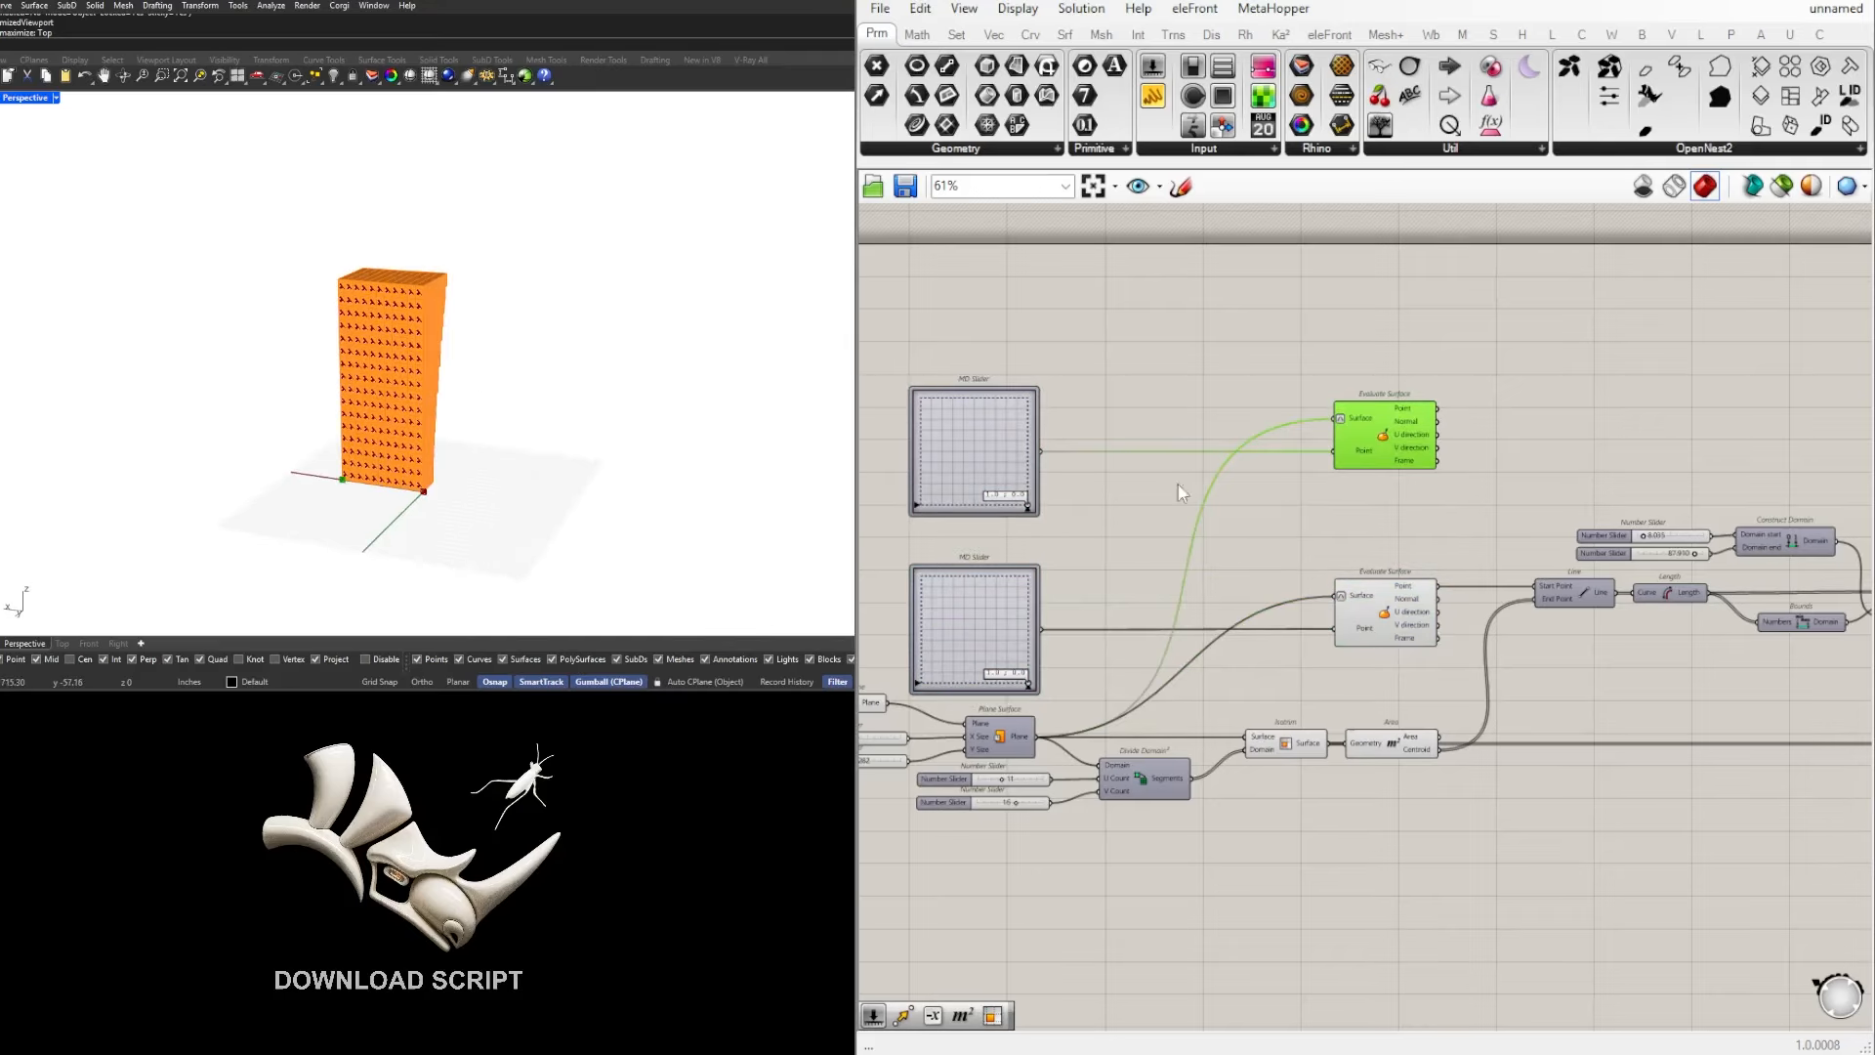
click(1387, 600)
click(1387, 451)
scroll(951, 462, up, 2)
drag(1062, 525, 1155, 547)
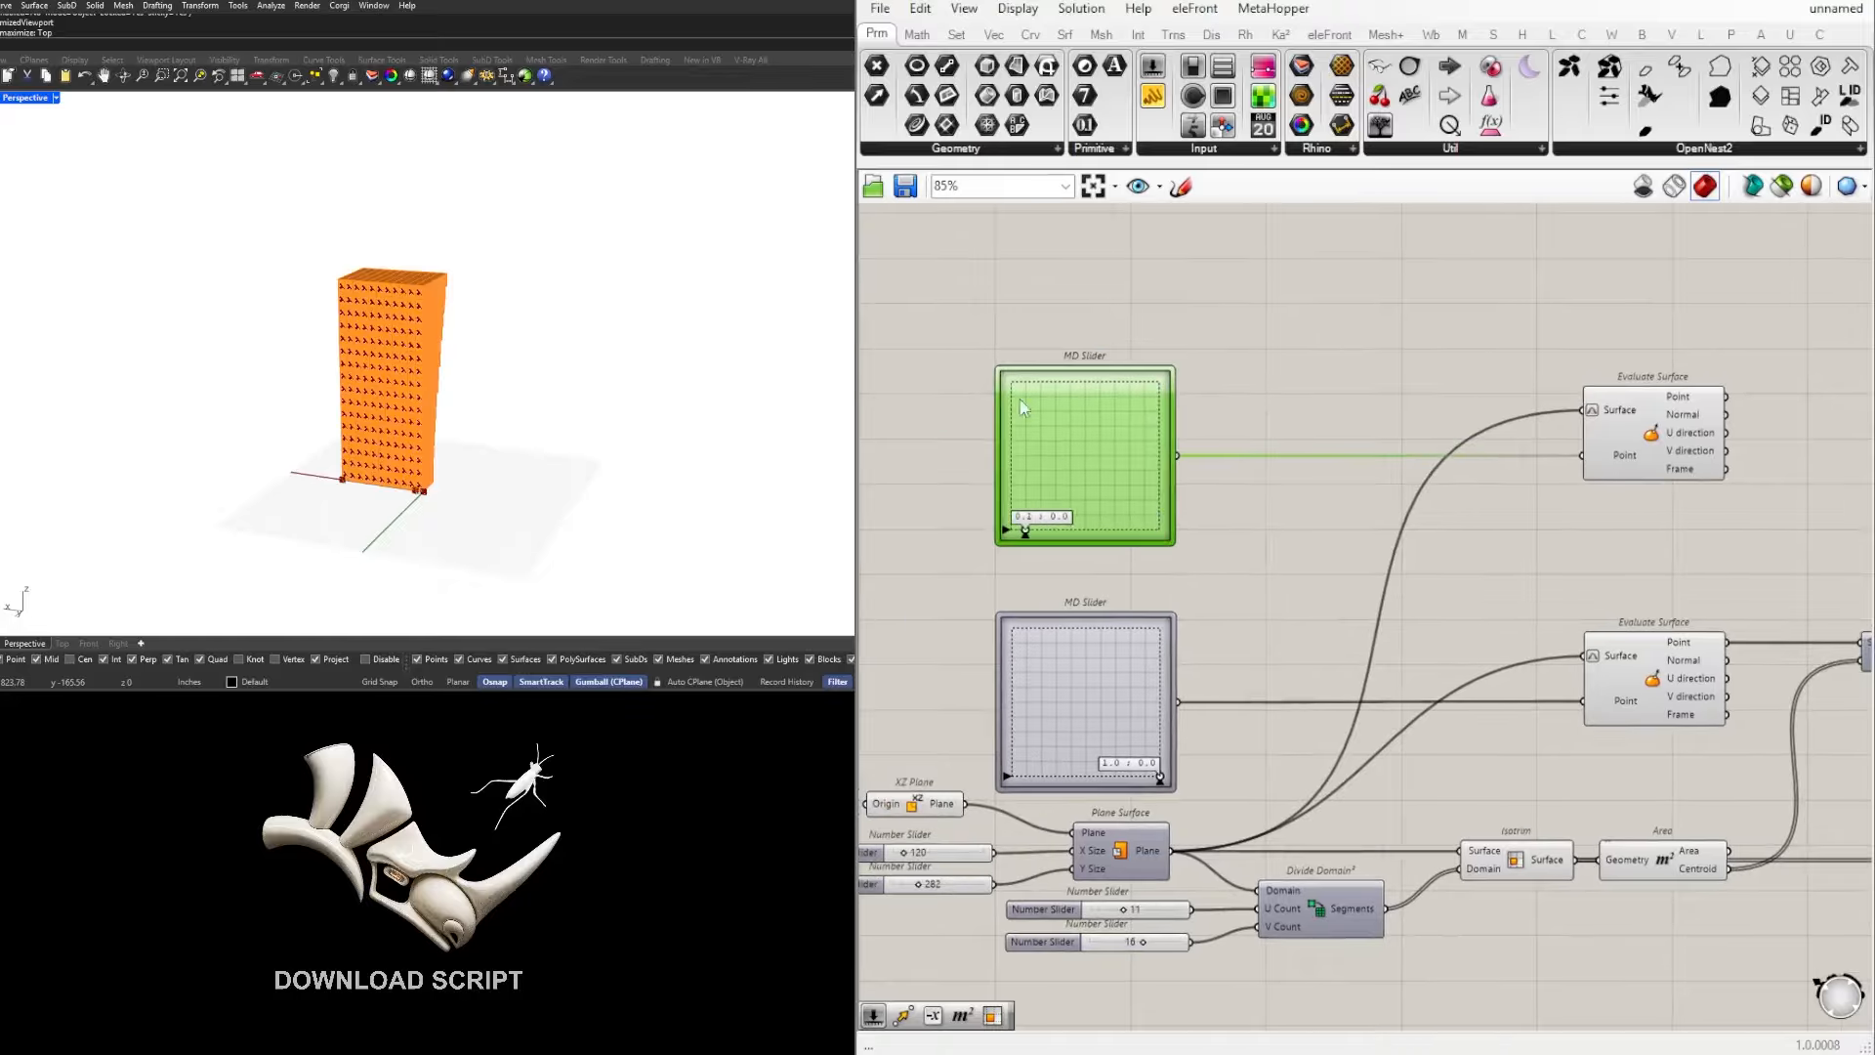
Step: Set the copied MD Slider above the original to 0.0 ; 1.0
drag(1024, 530, 996, 508)
drag(1011, 532, 1010, 375)
click(1246, 313)
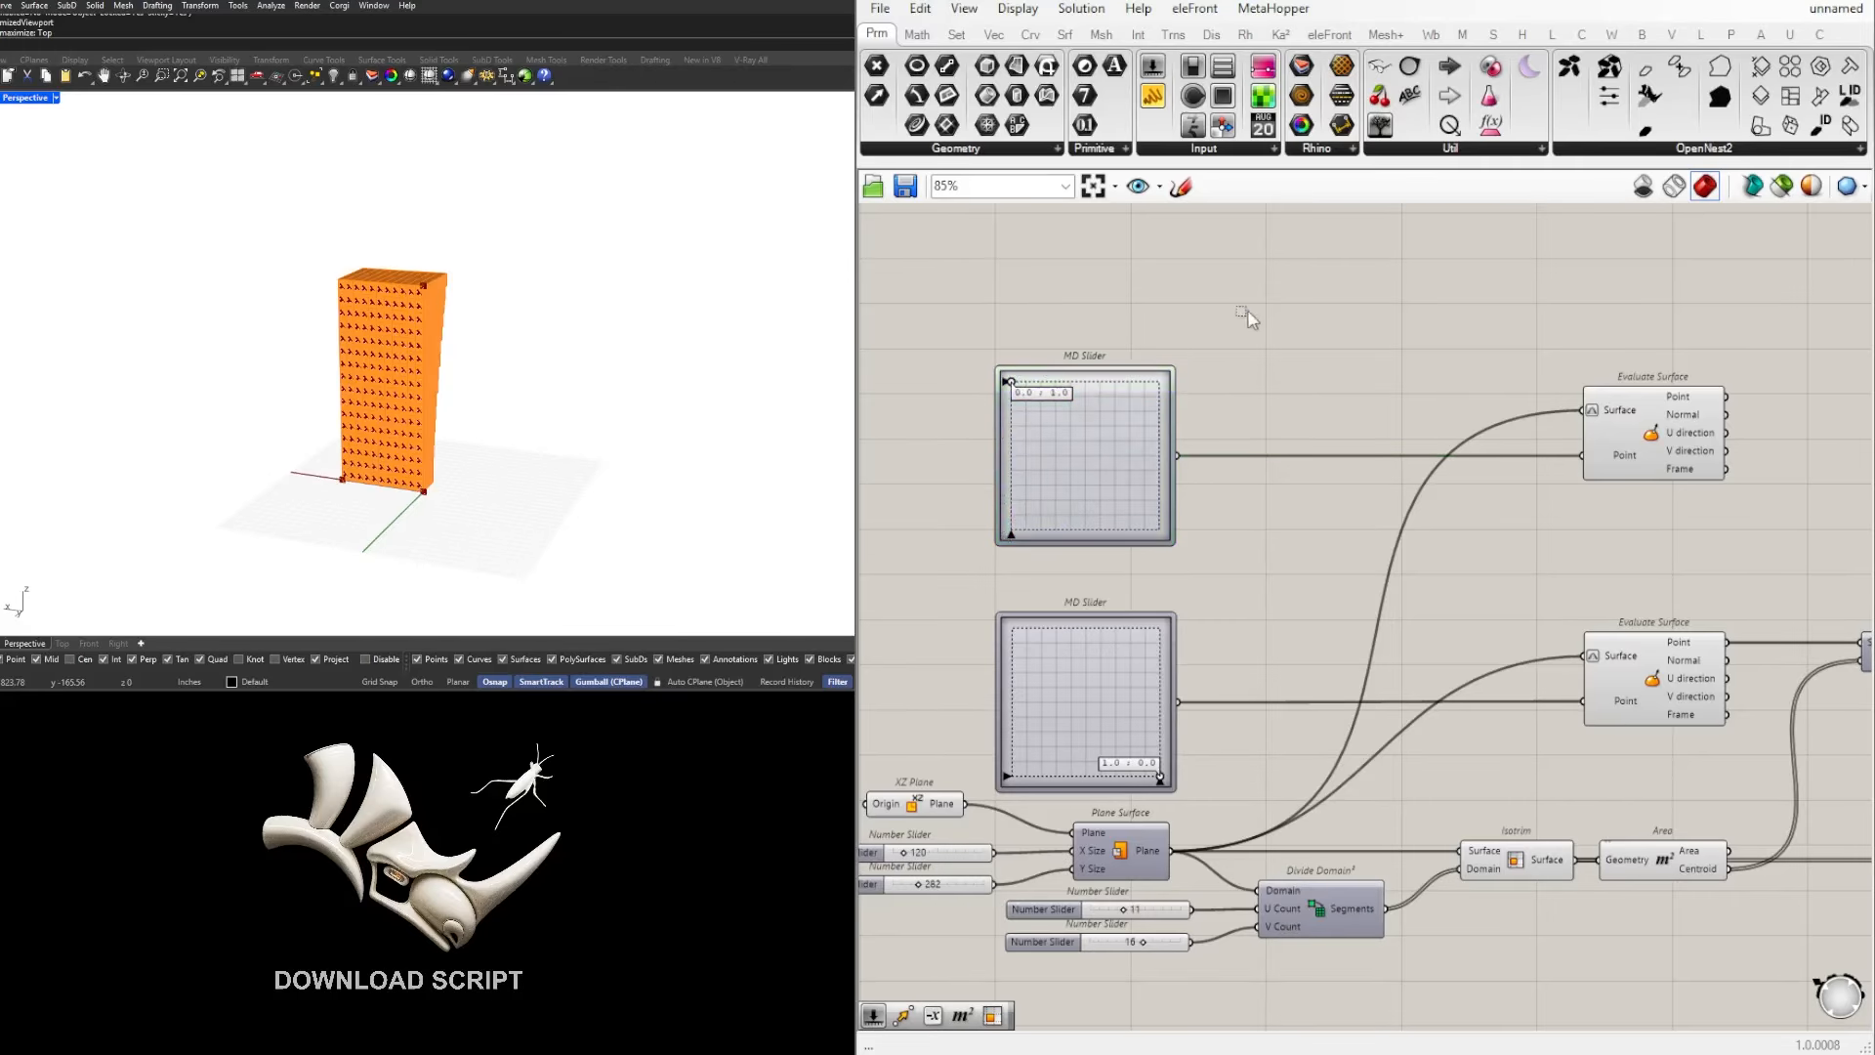
Step: Duplicate the Line component between the two Evaluate Surface rows, keeping the copy's end point on the Area centroid
scroll(1734, 450, down, 2)
right_drag(1733, 450, 1375, 455)
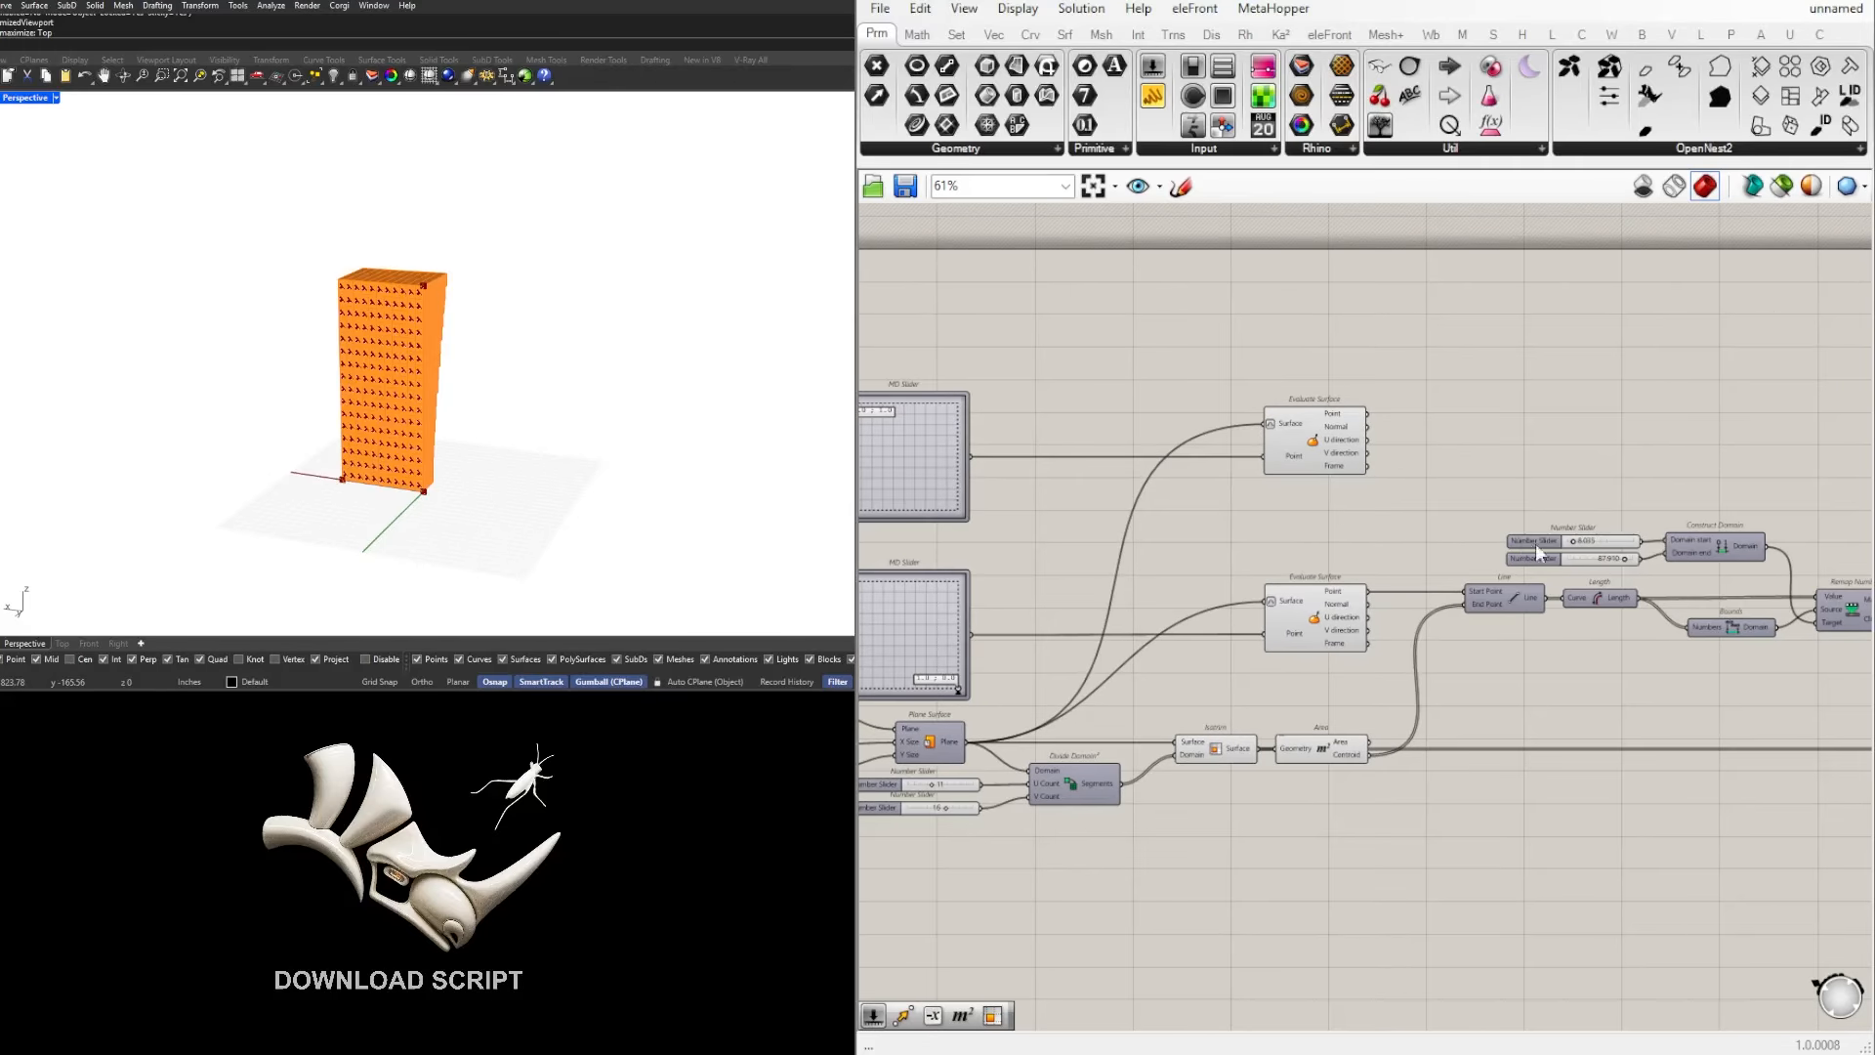
right_drag(1634, 633, 1533, 641)
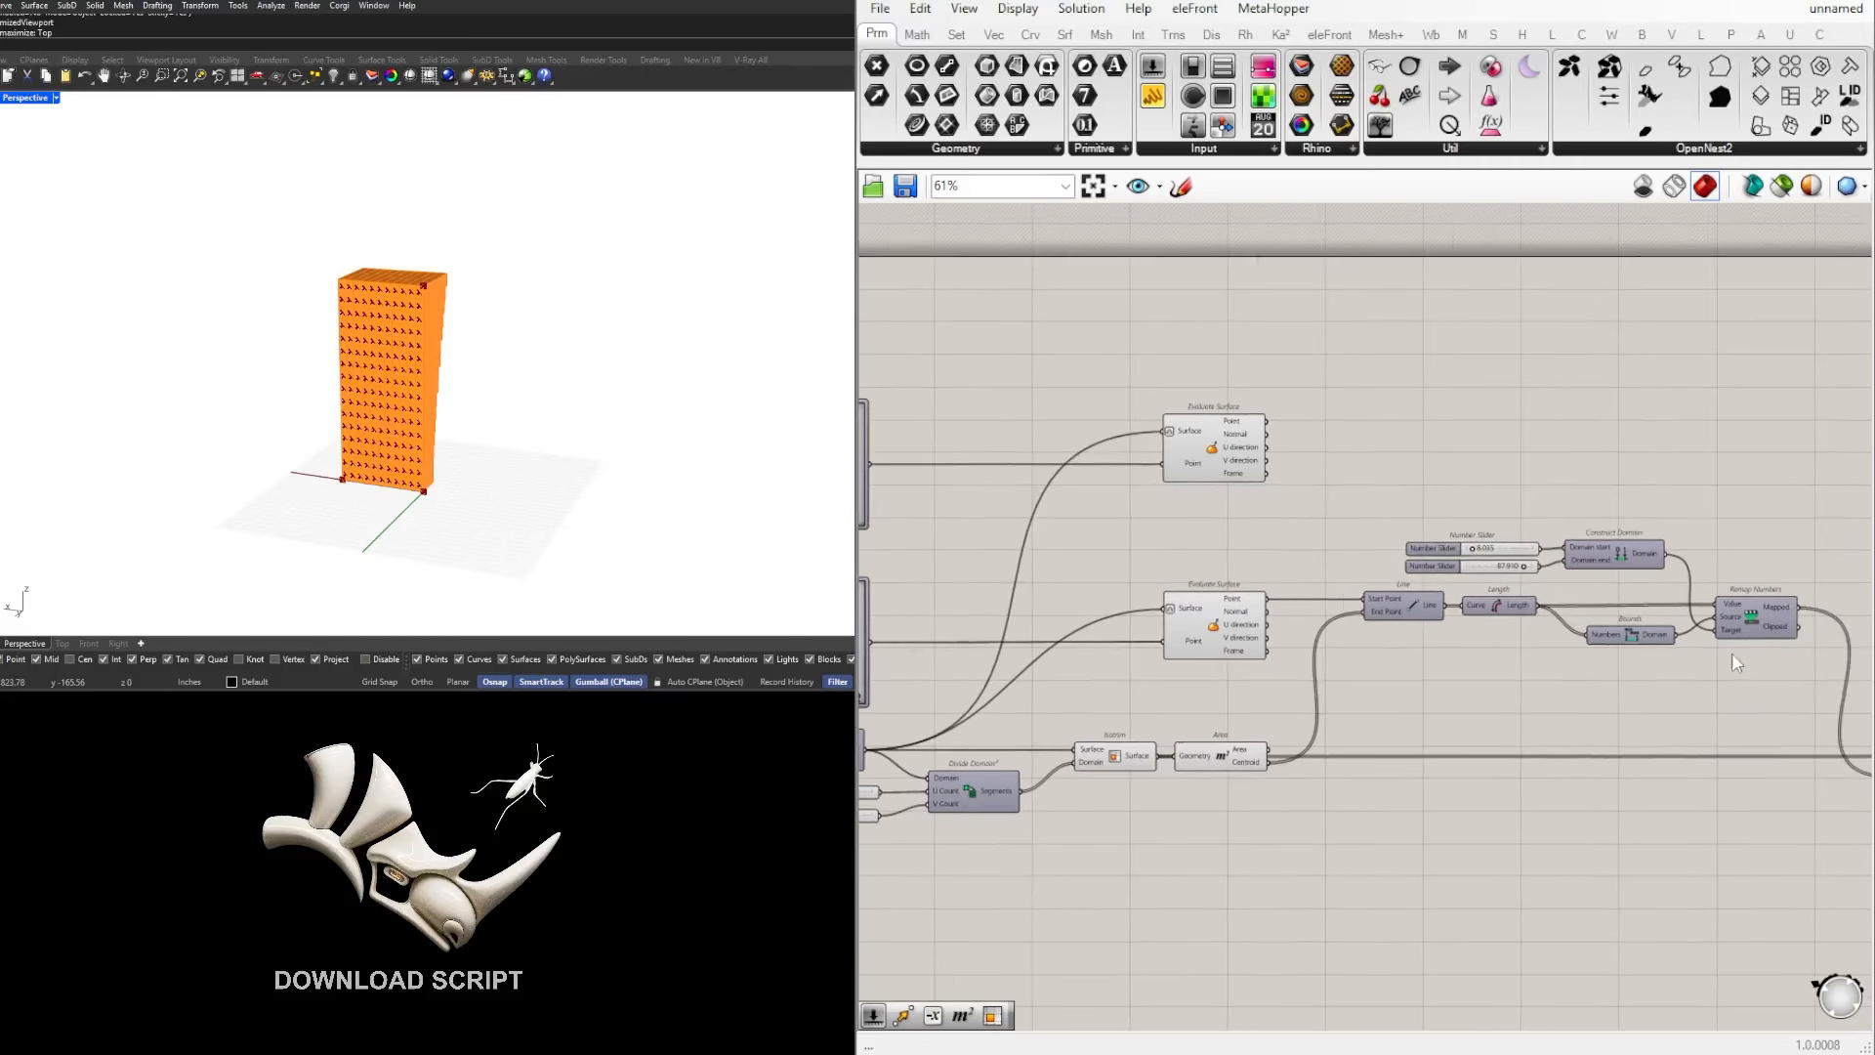
right_drag(1712, 652, 1589, 679)
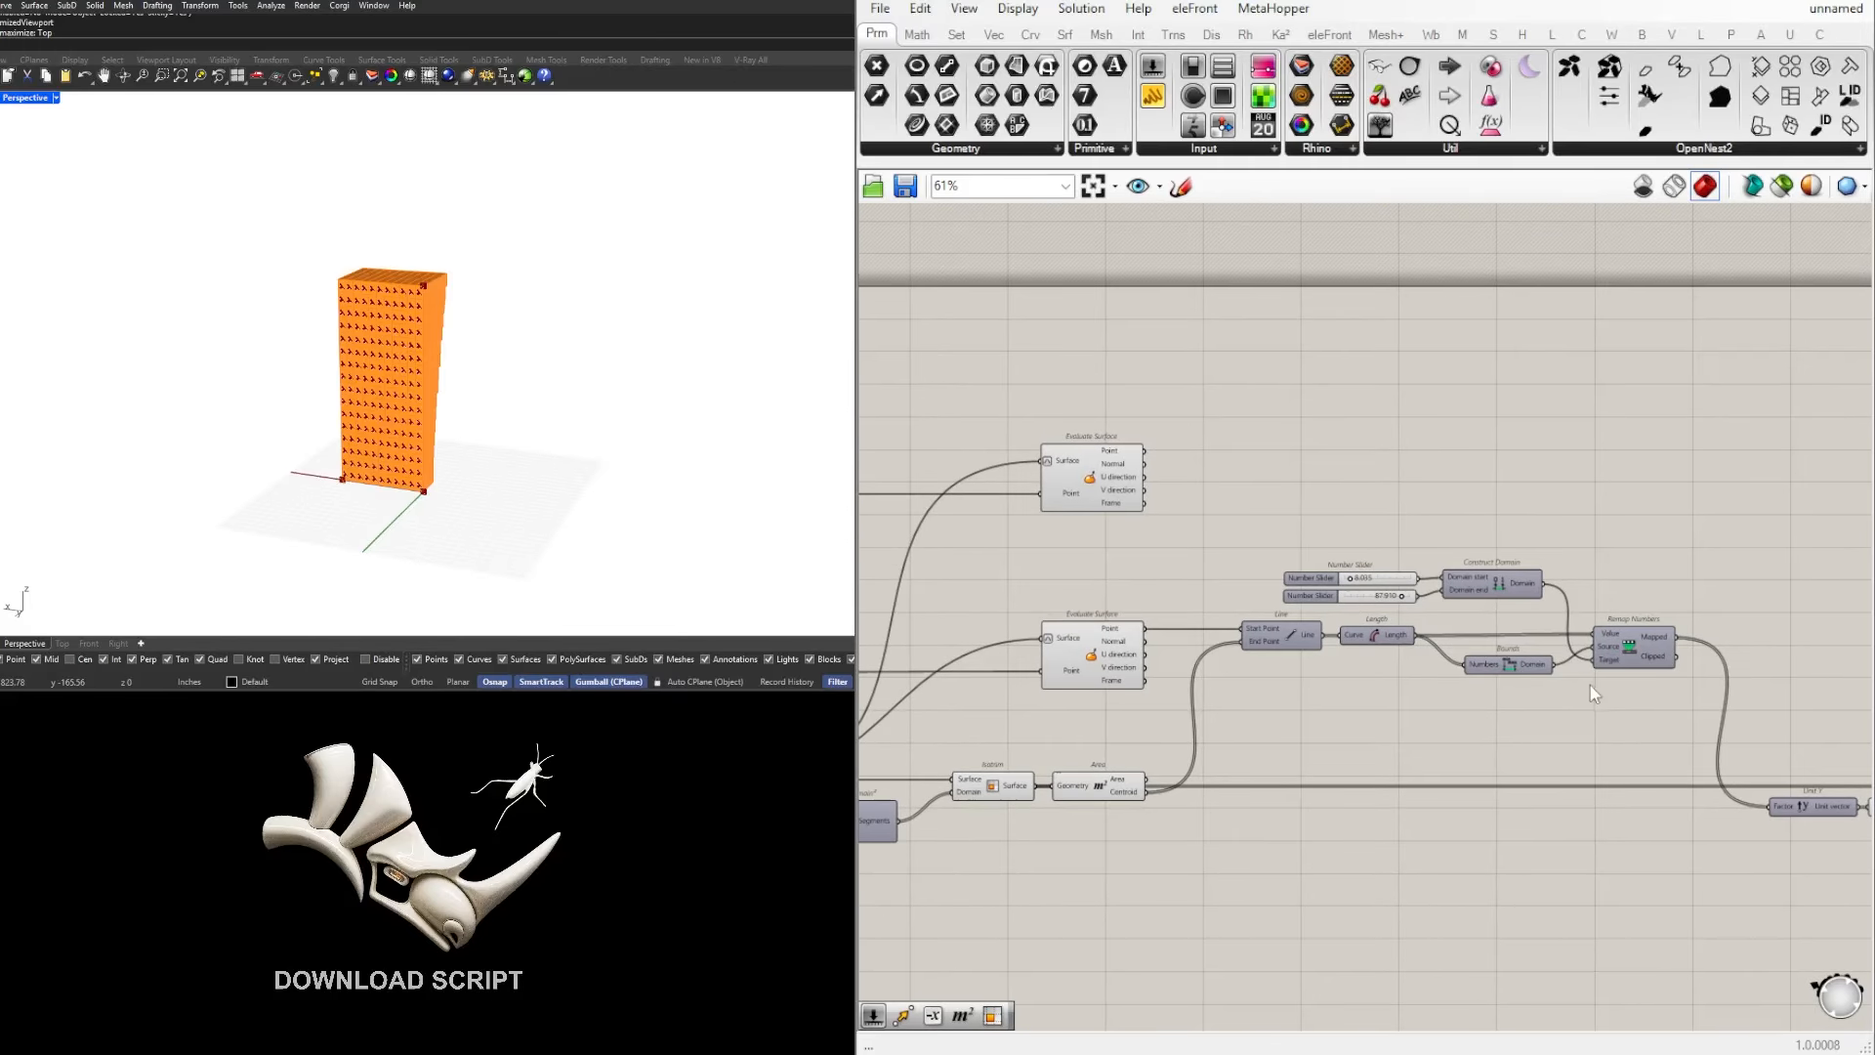
scroll(1500, 659, up, 2)
scroll(1521, 667, down, 2)
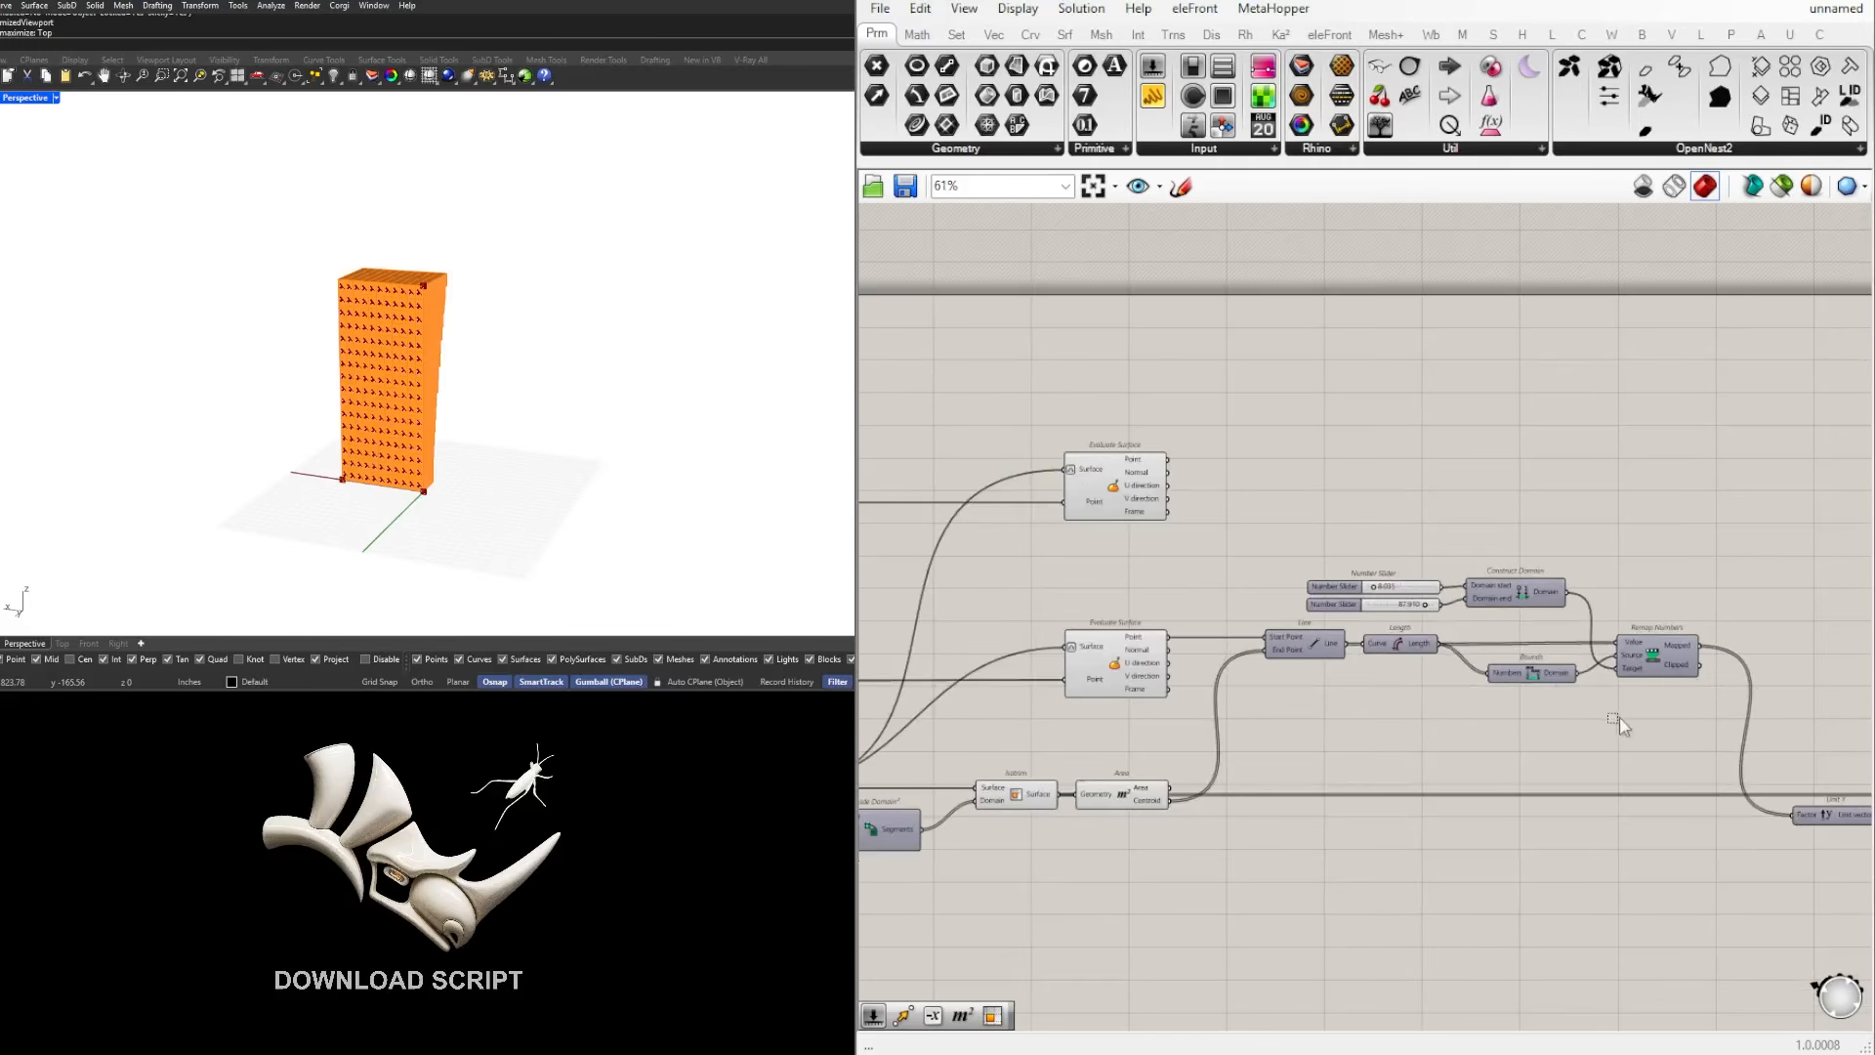
click(1315, 653)
alt+drag(1329, 576, 1319, 511)
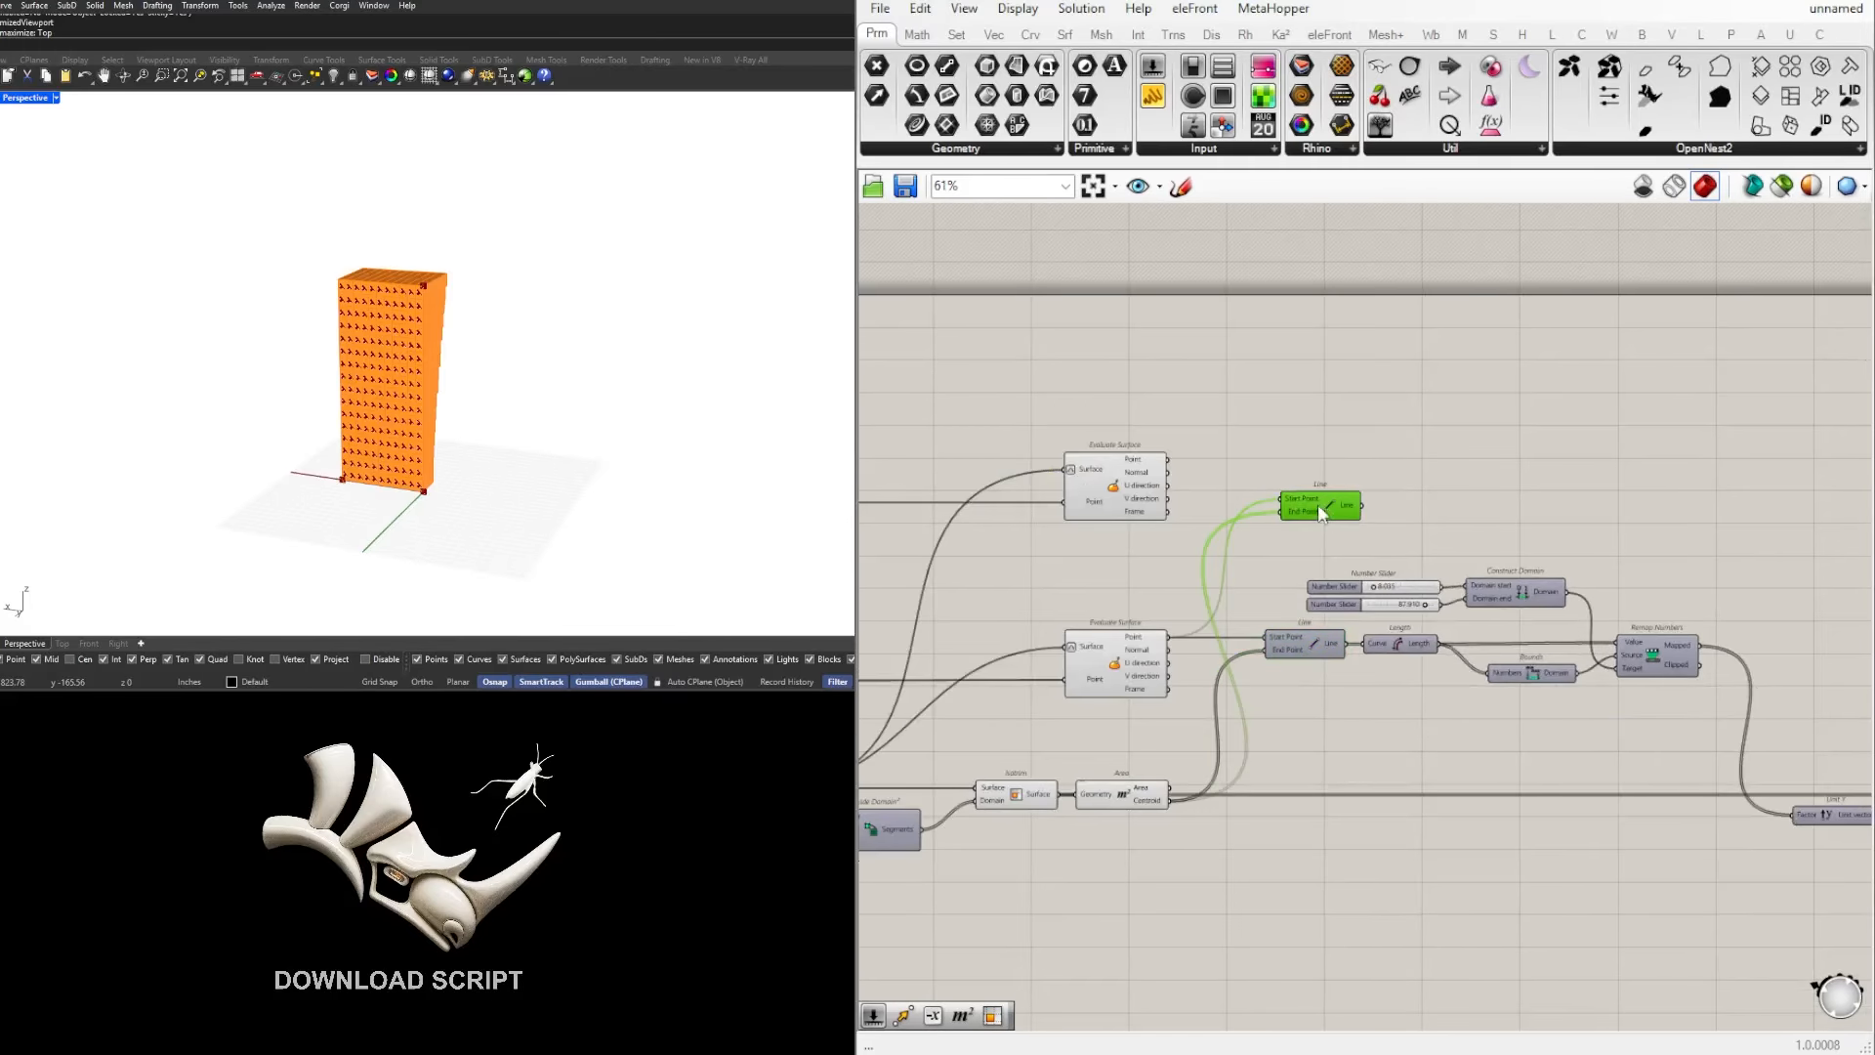
Step: Connect the upper Evaluate Surface's Point output to the copied Line's Start Point, replacing its inherited connection
scroll(1334, 507, up, 2)
click(1082, 455)
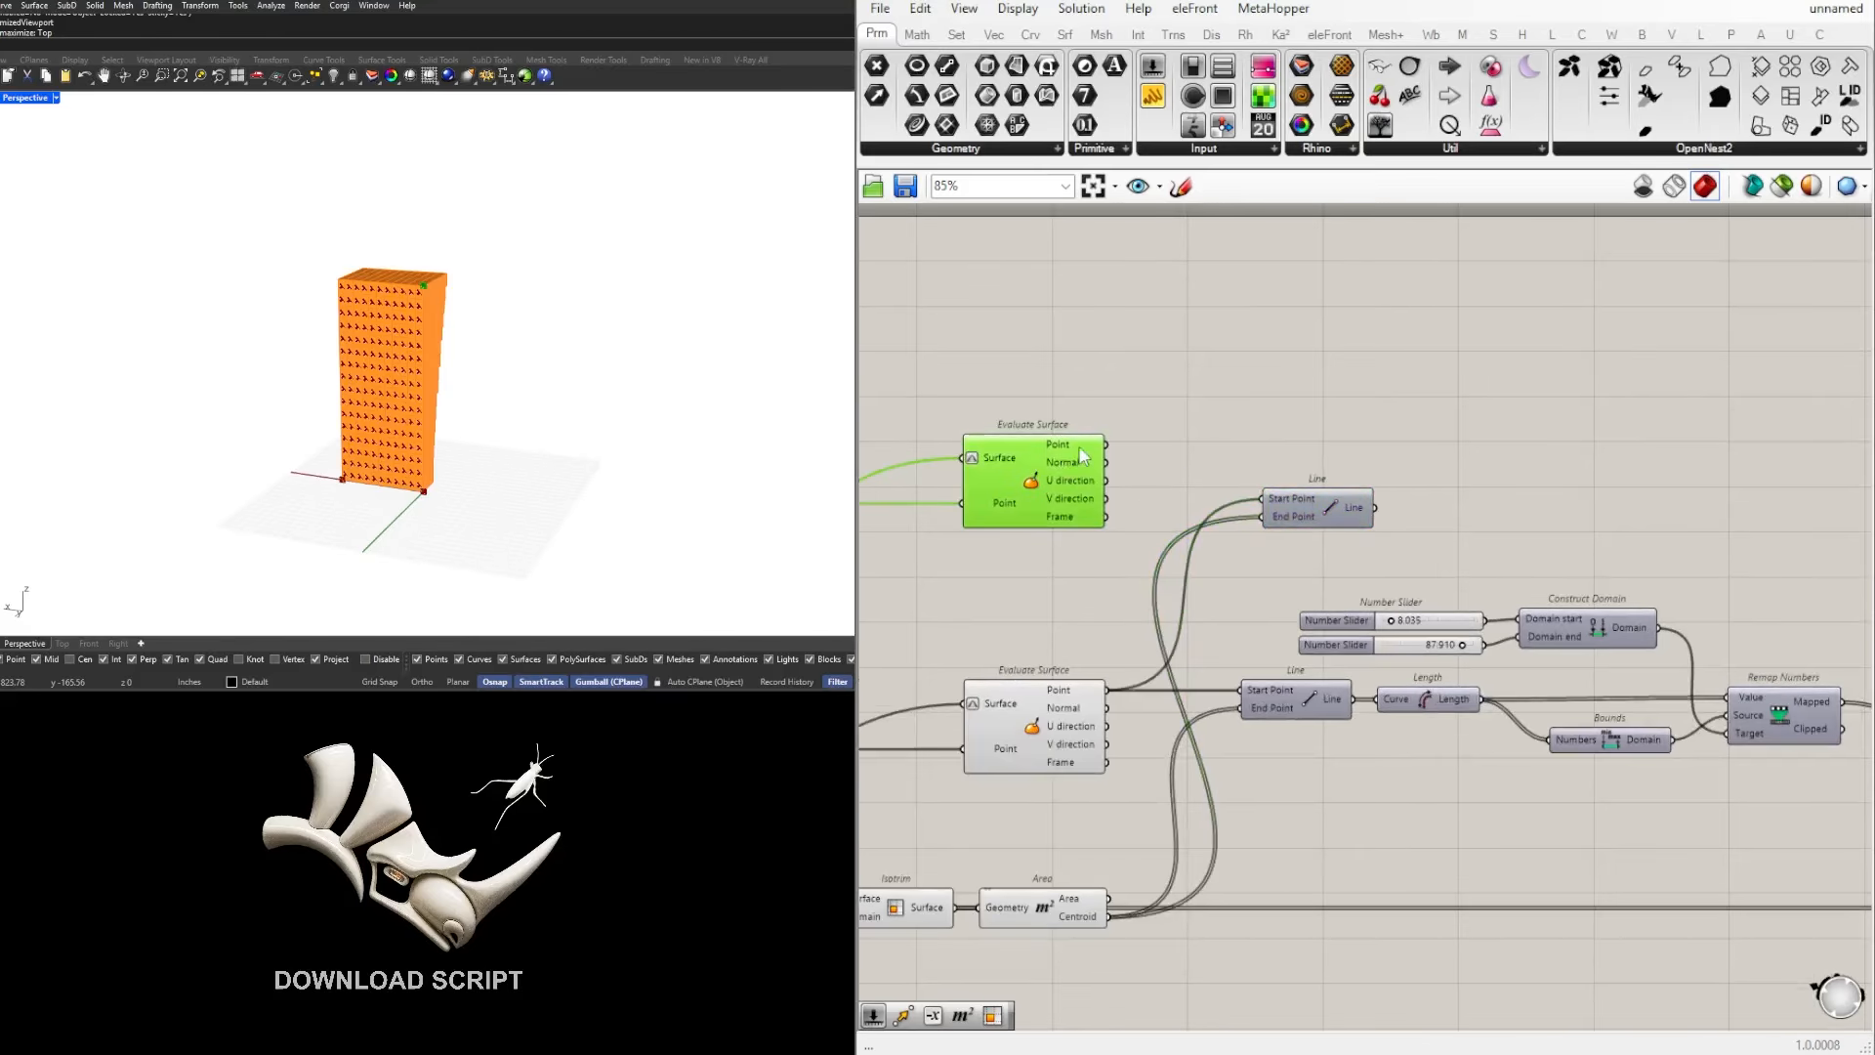
drag(1101, 445, 1303, 551)
scroll(1334, 543, down, 3)
mouse_move(1539, 637)
right_down()
mouse_move(1321, 612)
mouse_move(1552, 630)
right_up()
scroll(1555, 631, up, 2)
scroll(1474, 566, up, 2)
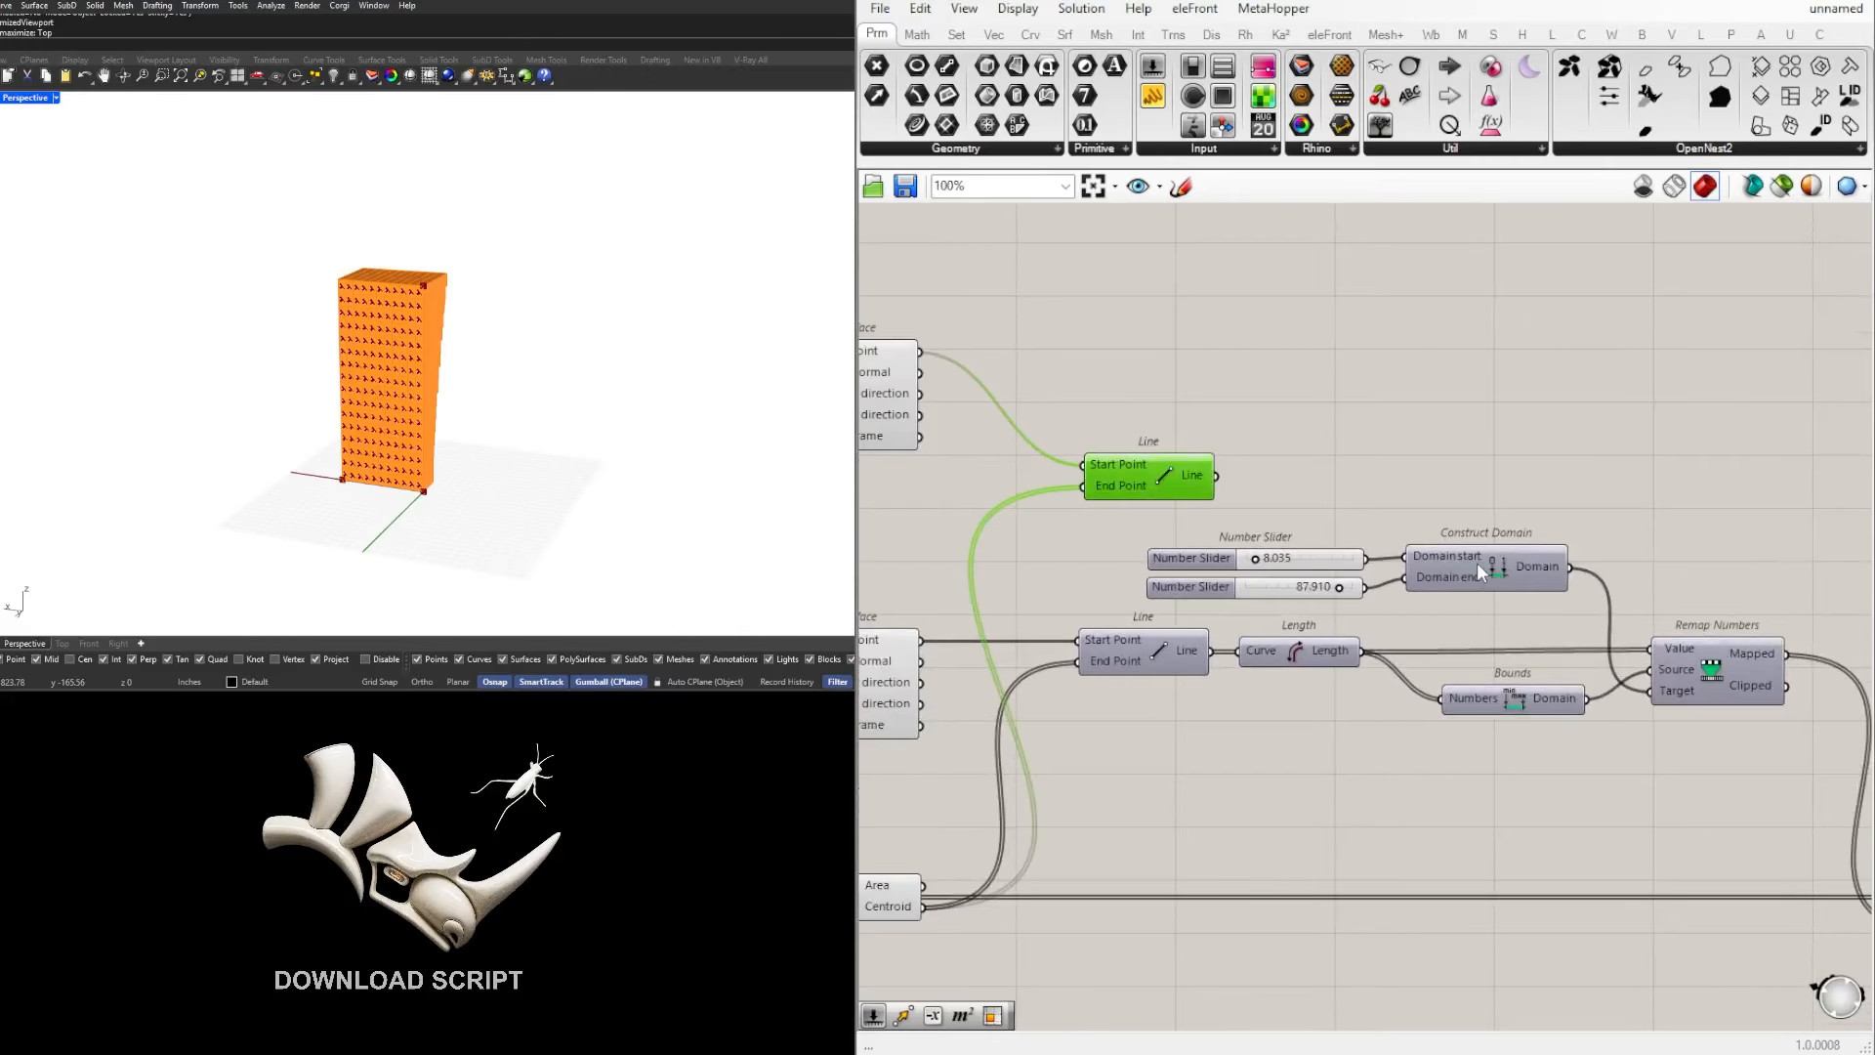
Step: Duplicate the Length component next to the copied Line so it measures that Line's output
scroll(1477, 563, down, 2)
right_drag(1596, 561, 1352, 589)
scroll(1074, 617, up, 3)
right_drag(1147, 559, 1324, 602)
scroll(1466, 563, down, 3)
scroll(1392, 566, down, 2)
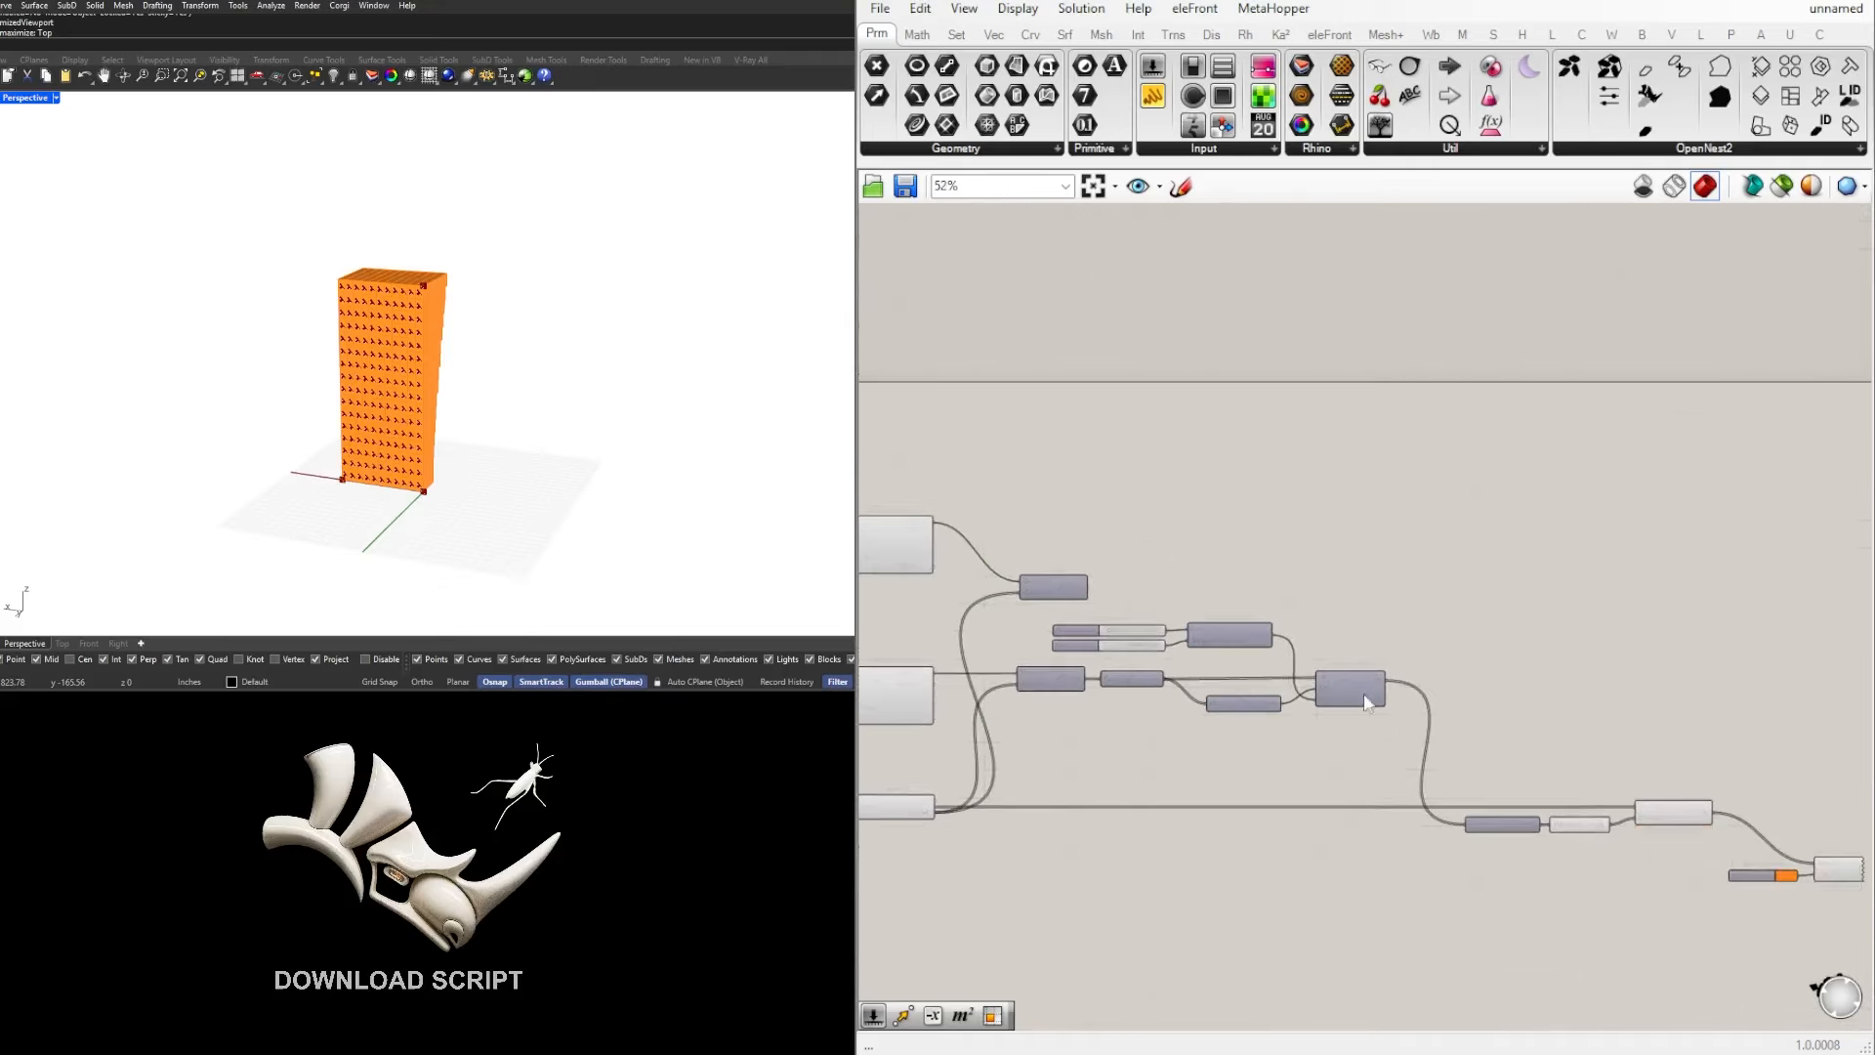
drag(1423, 747, 1225, 767)
scroll(1113, 672, up, 3)
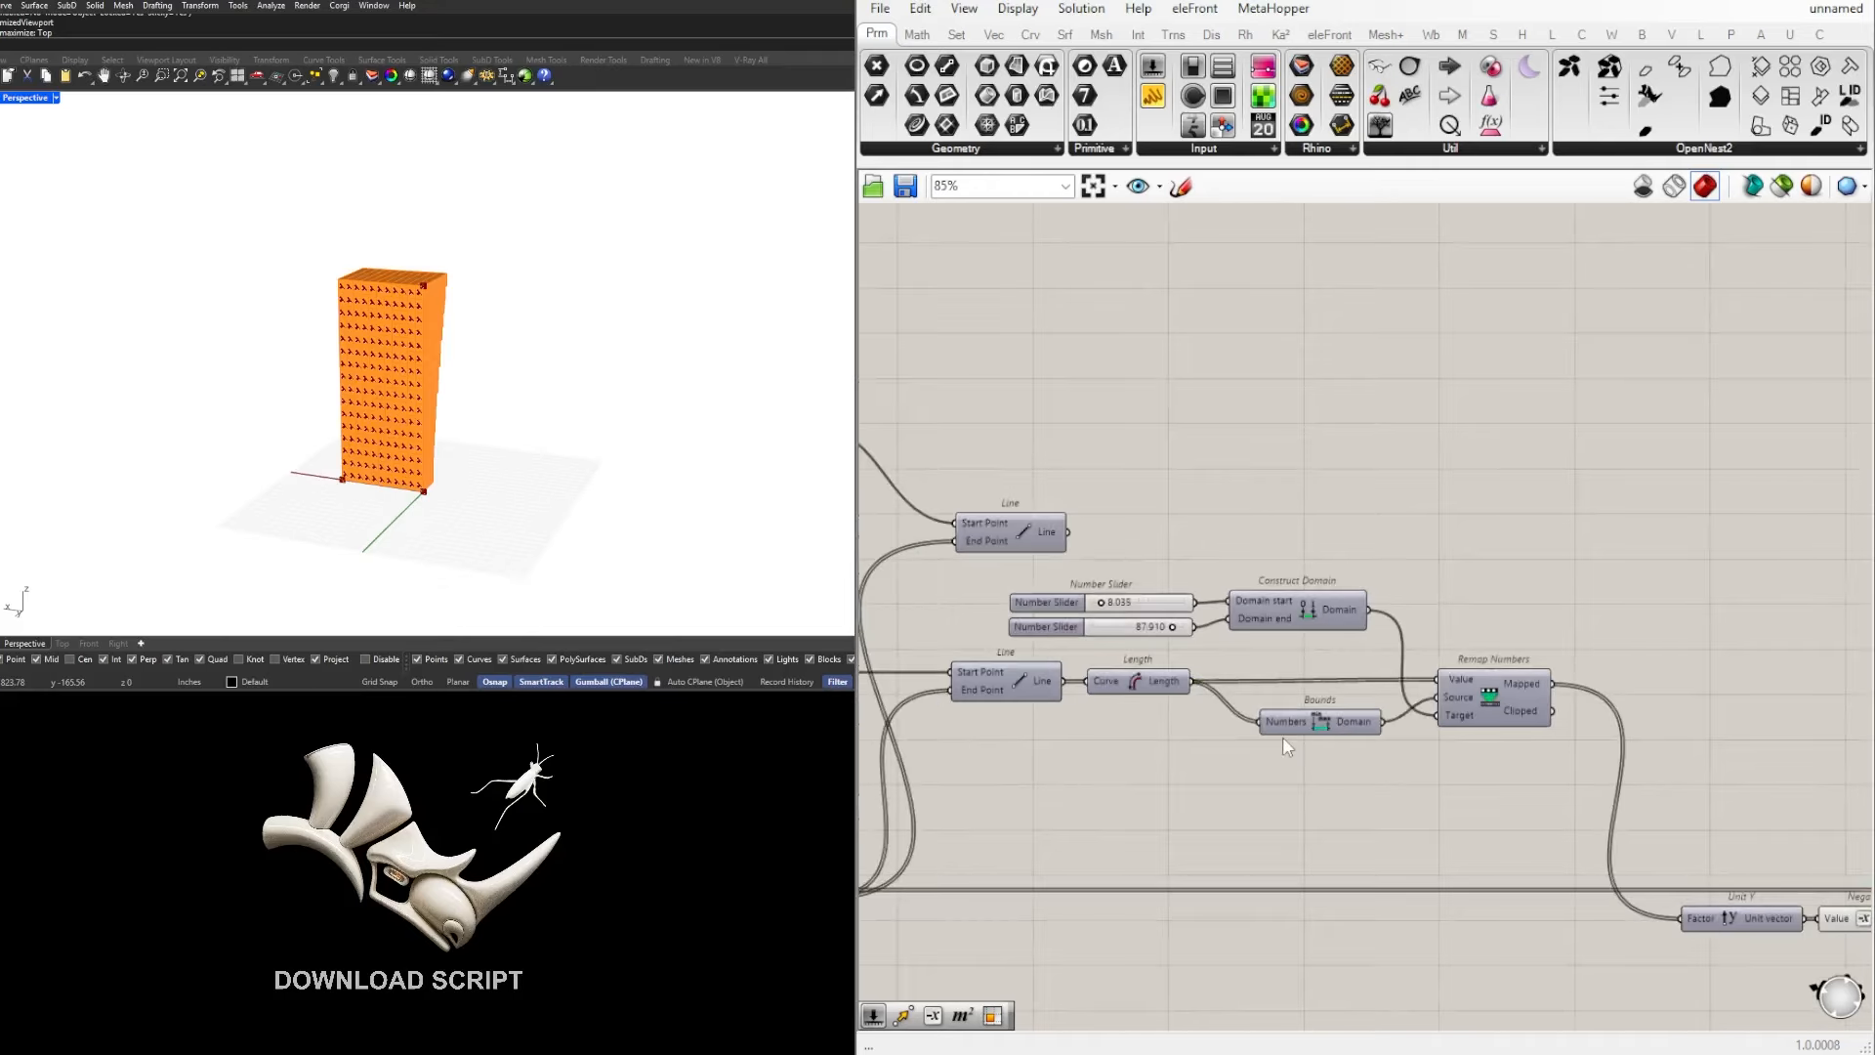
scroll(1281, 731, down, 1)
right_drag(1382, 759, 1328, 733)
alt+drag(1067, 671, 1095, 540)
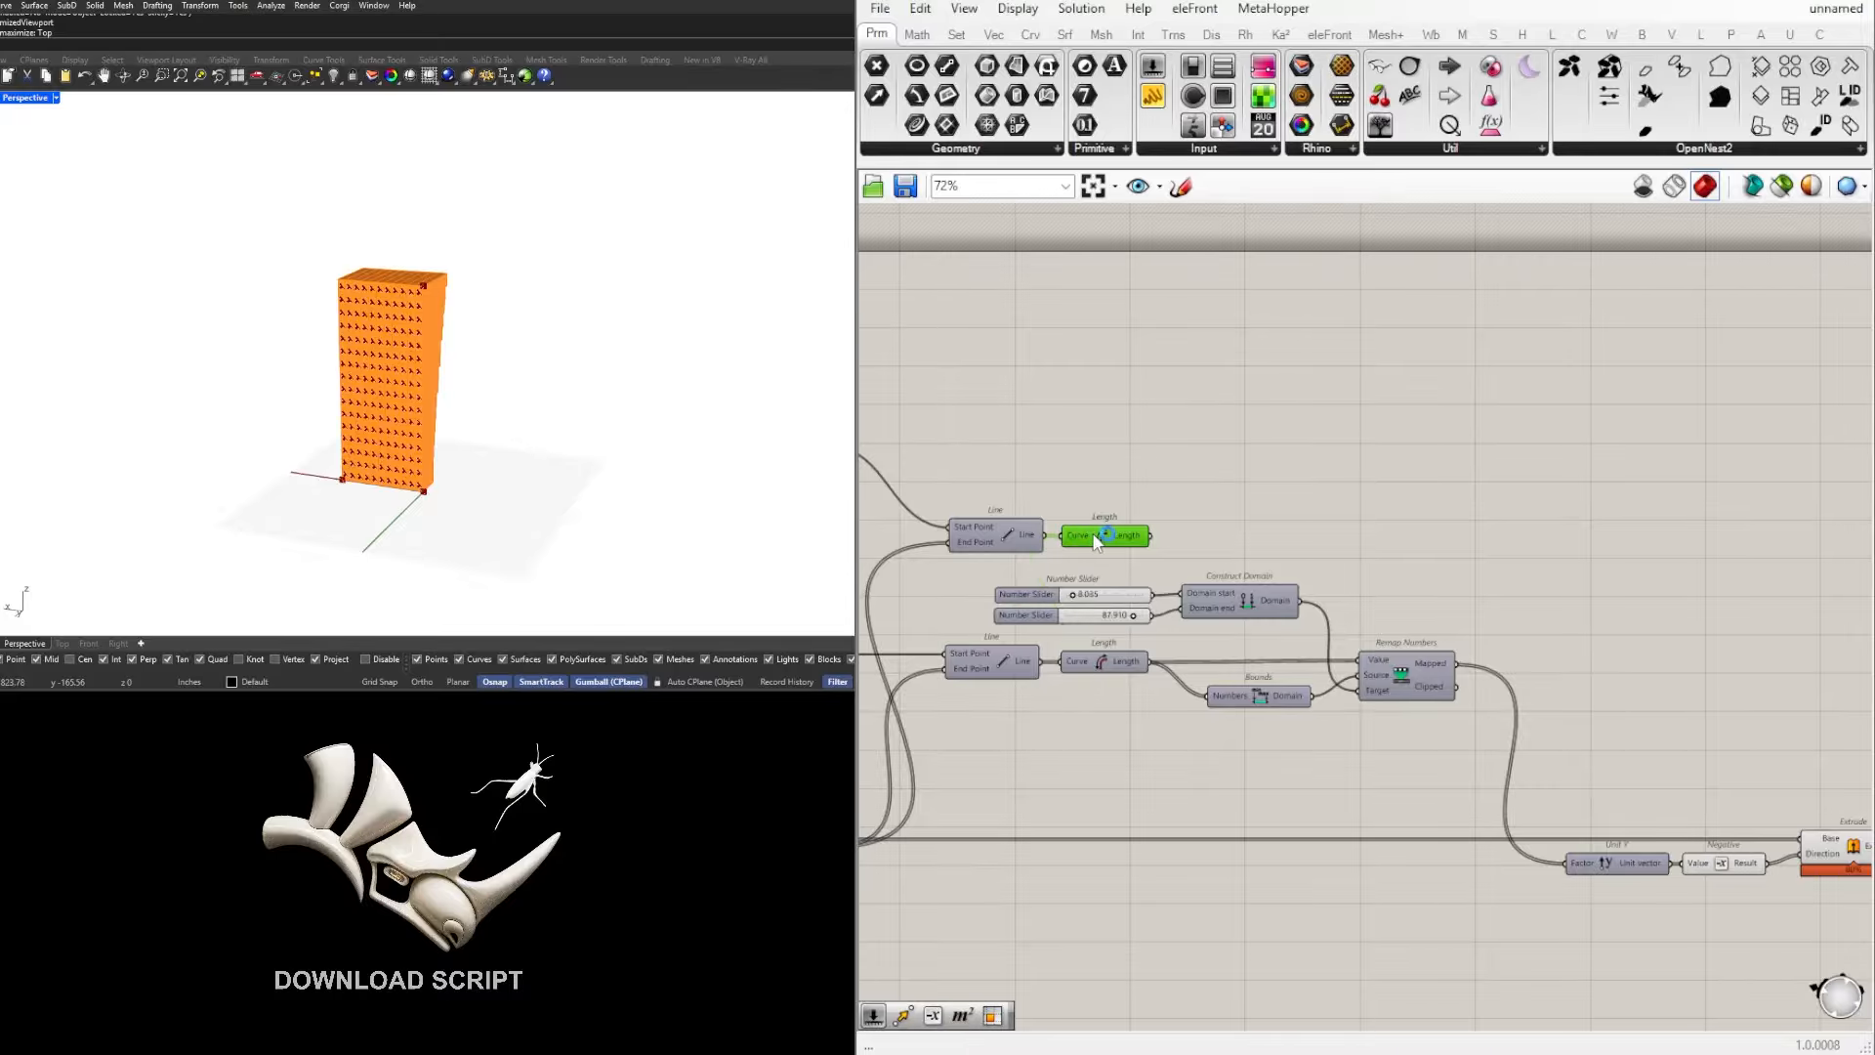
Step: Insert a Relay on the original Length's output wire, and shift the Bounds component to make space for it
right_drag(1499, 670, 1438, 670)
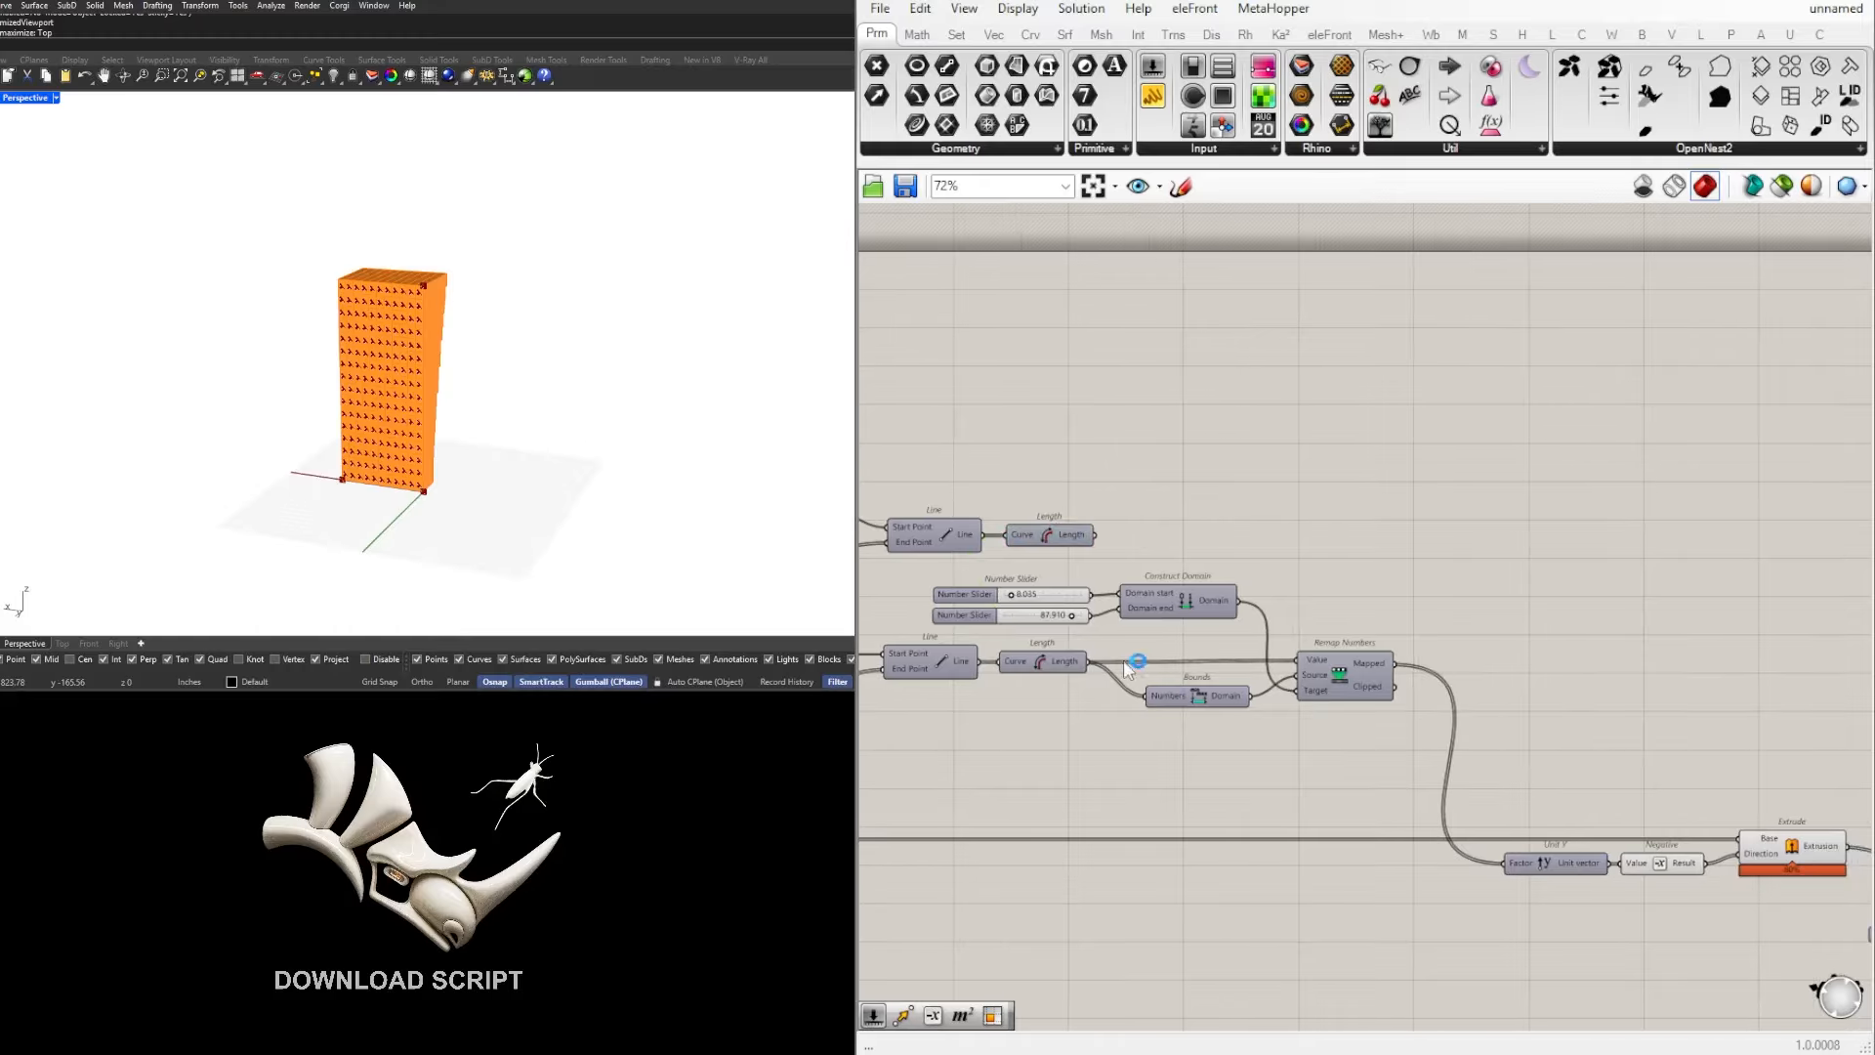
scroll(1679, 829, down, 4)
drag(1691, 842, 1111, 584)
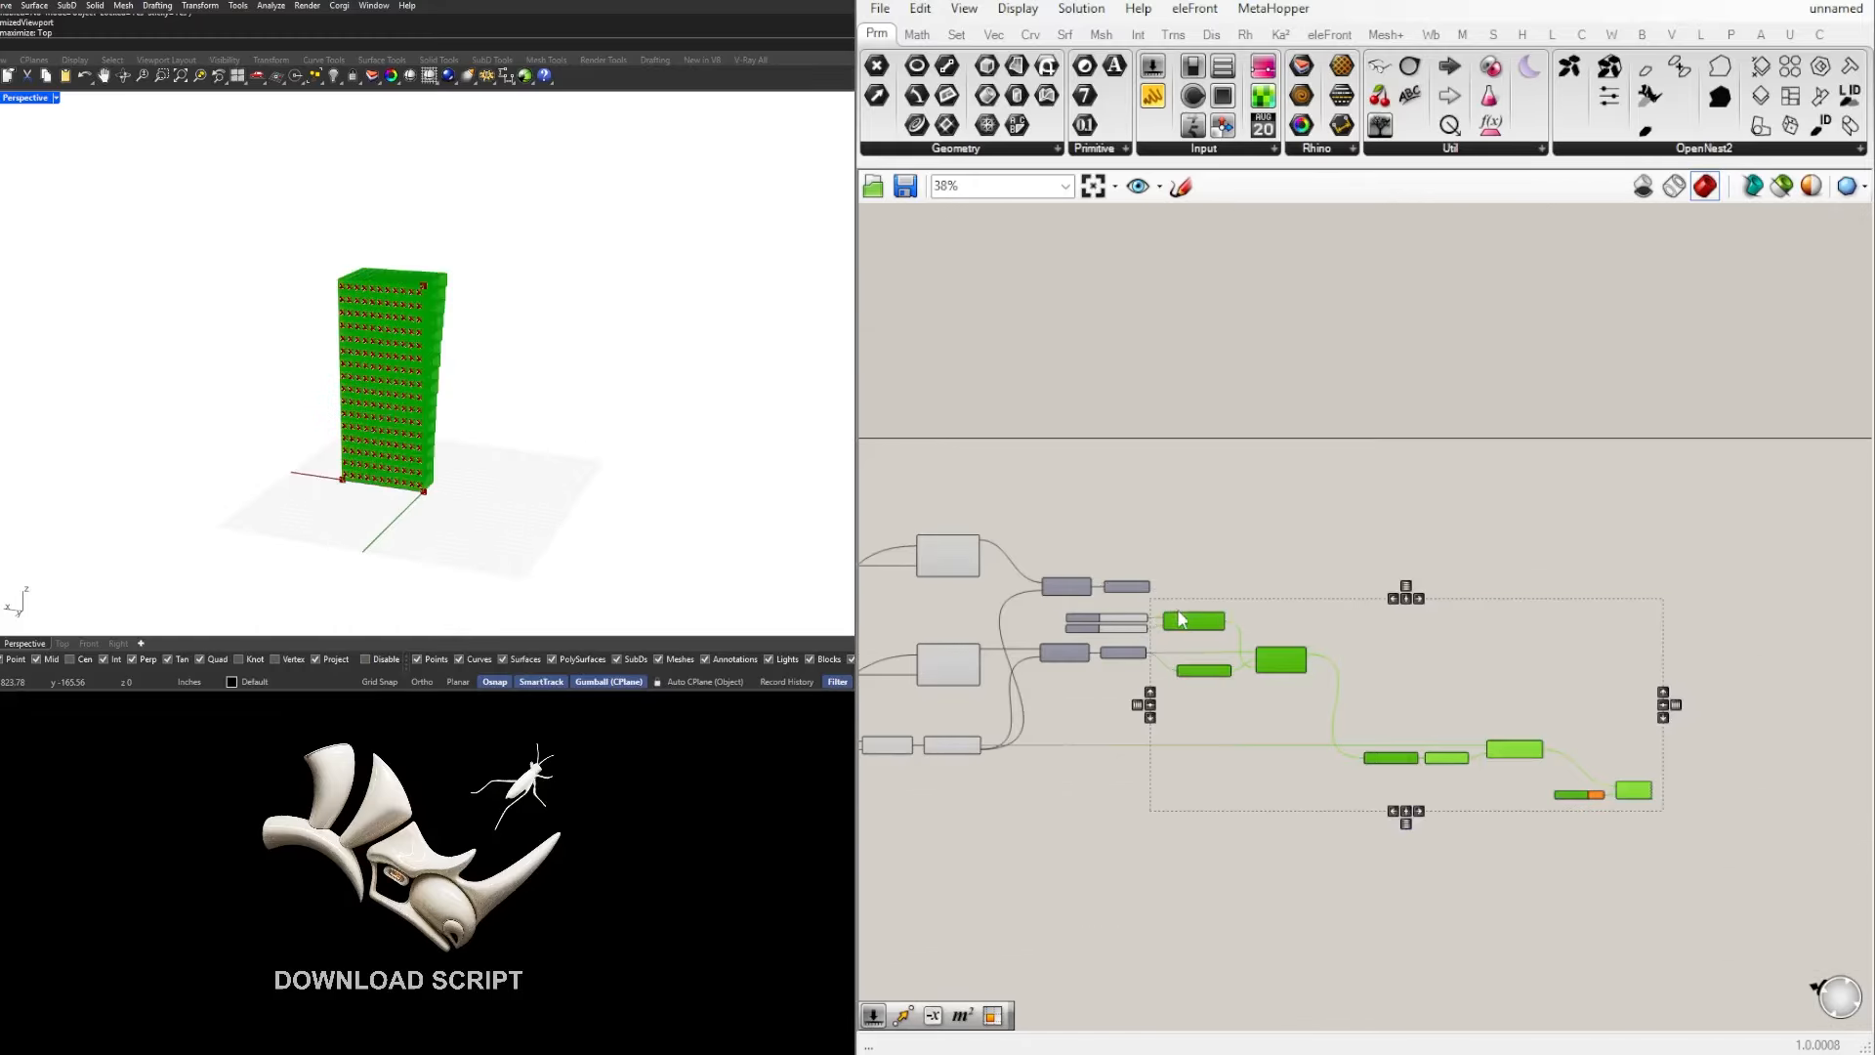
scroll(1157, 660, up, 7)
click(1128, 703)
scroll(1096, 718, down, 2)
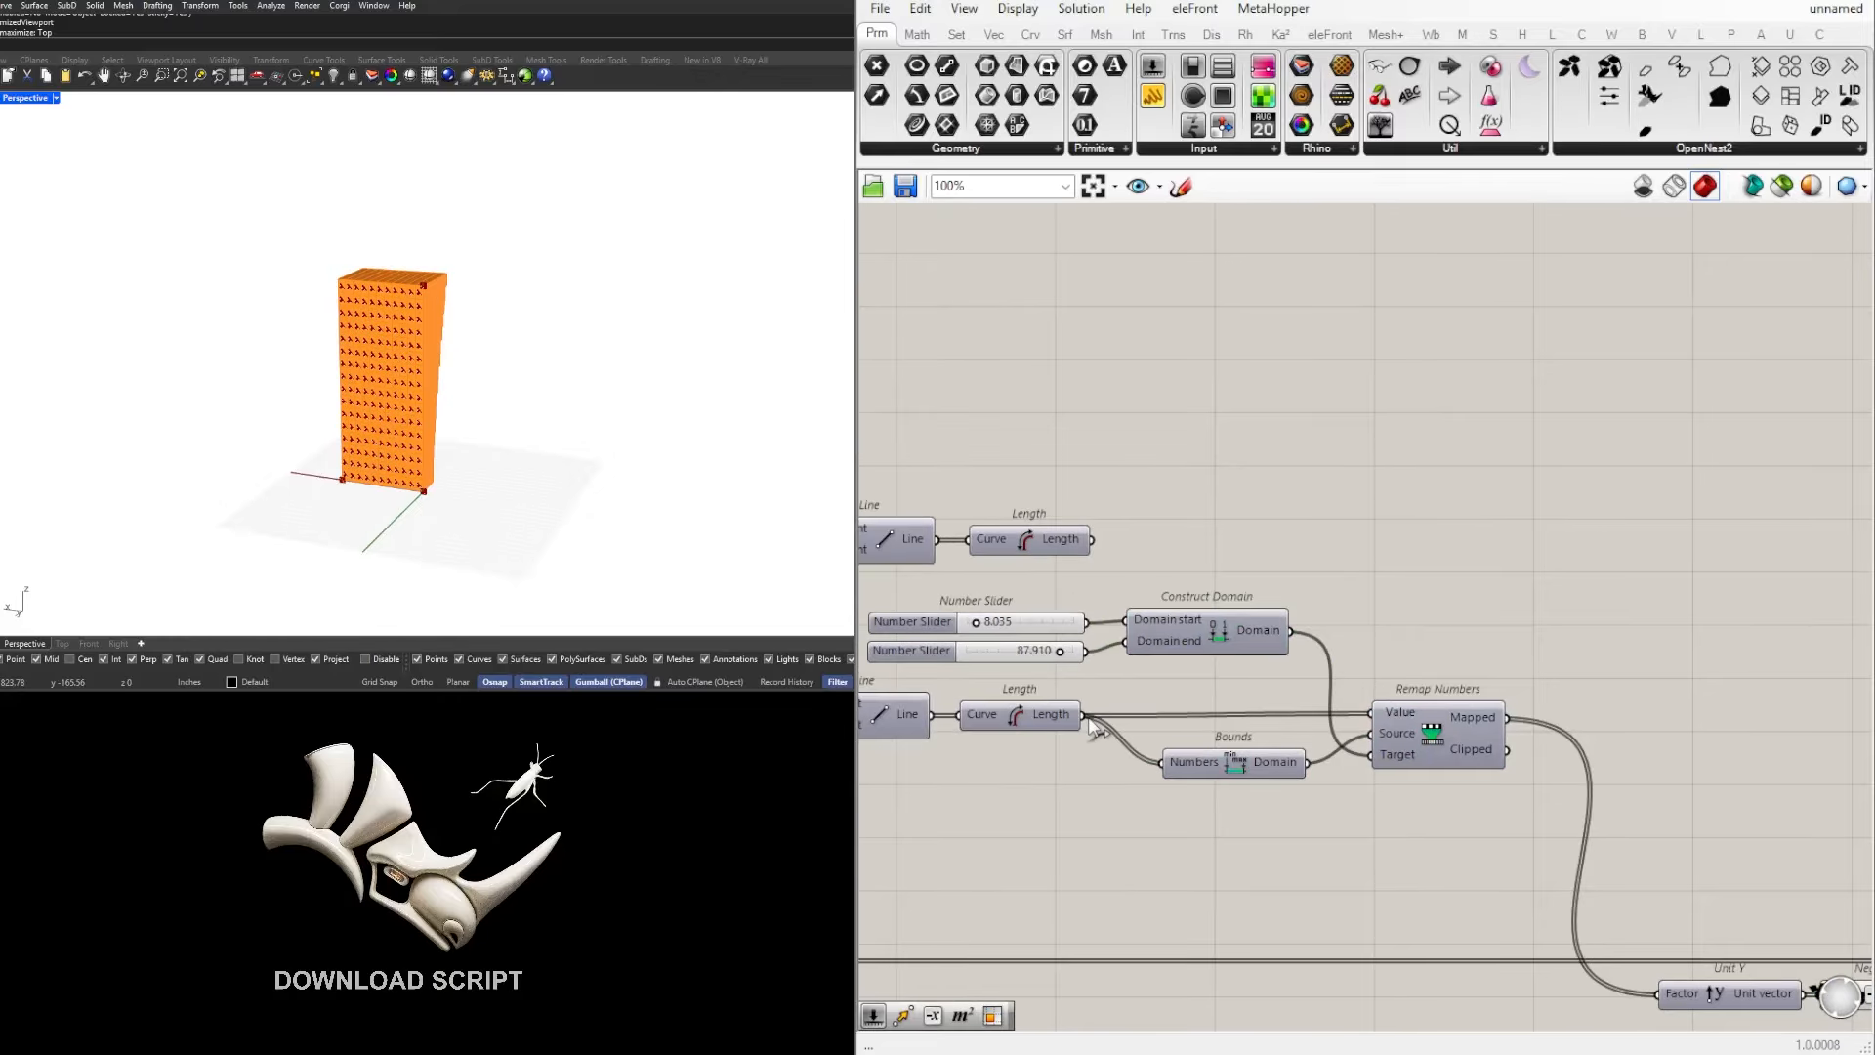
double_click(1119, 733)
drag(1232, 772, 1271, 771)
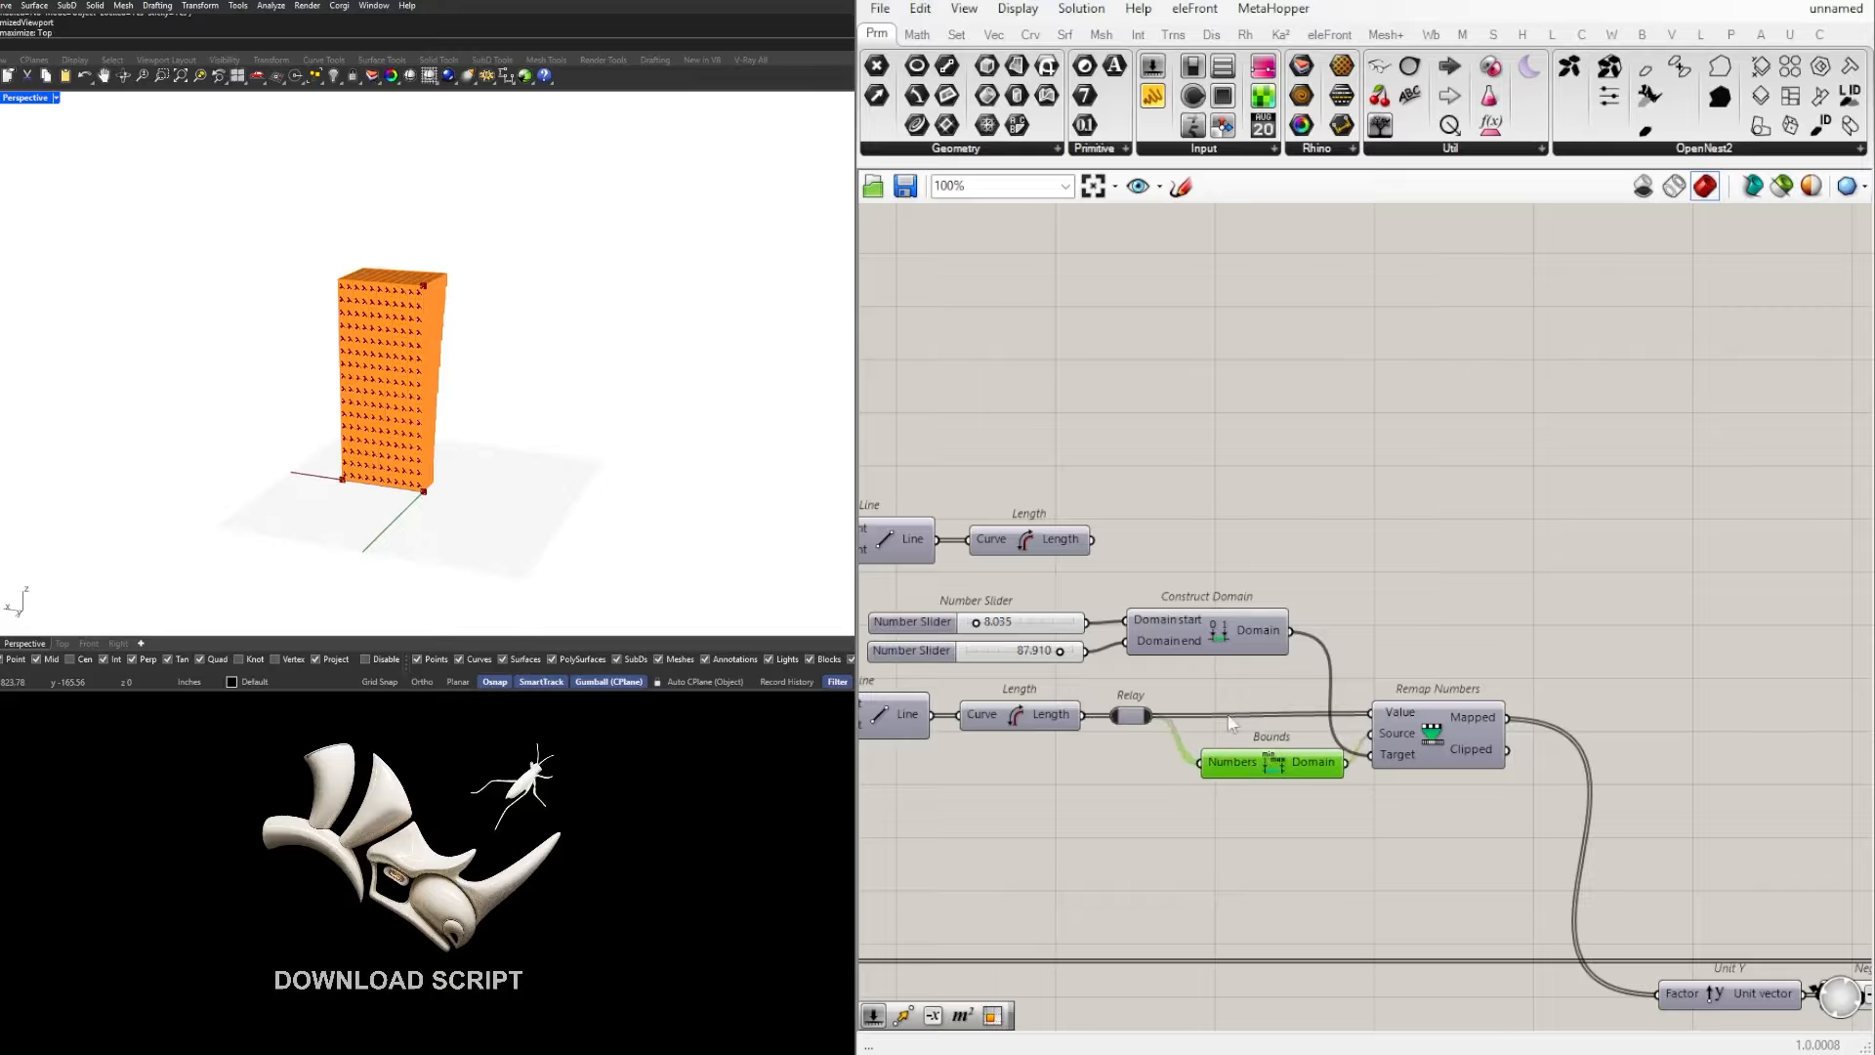
click(1130, 717)
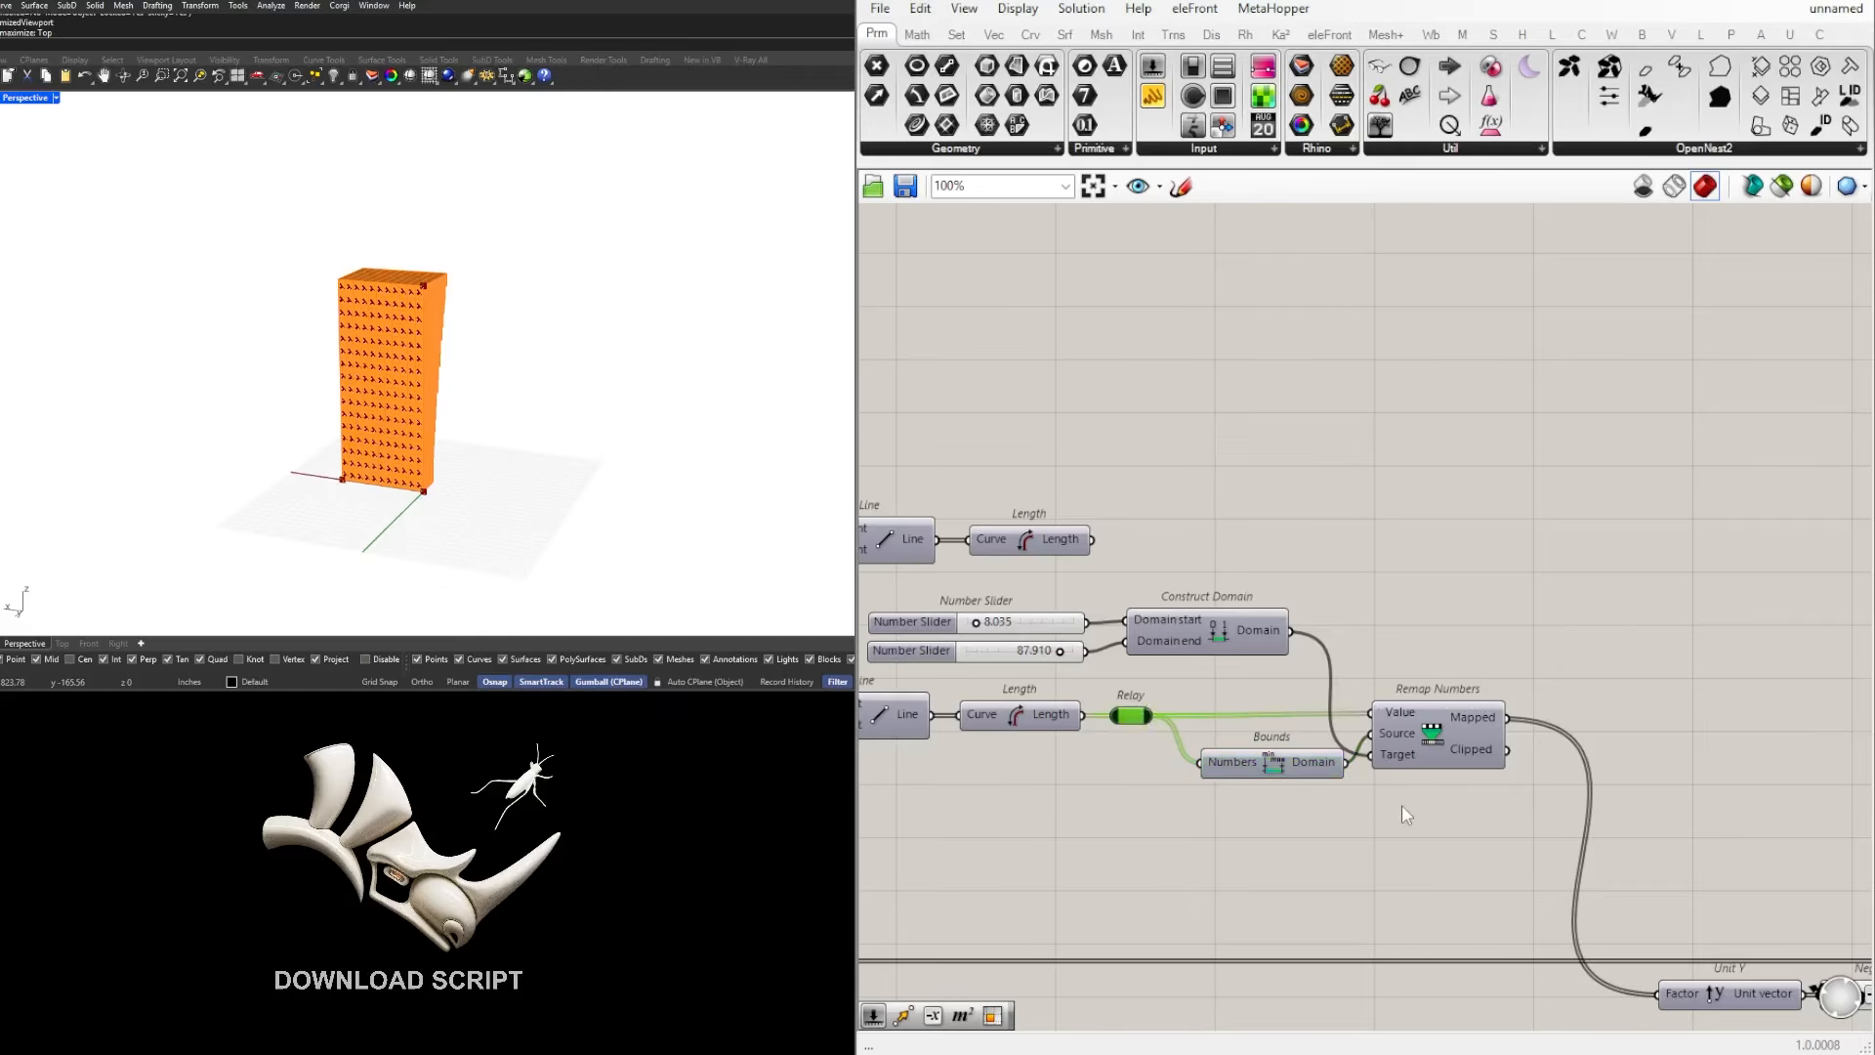
Step: Move the Relay, Bounds and Remap Numbers away from Length, and place Construct Domain with its sliders below the lower Line and Length
drag(1473, 842, 1096, 684)
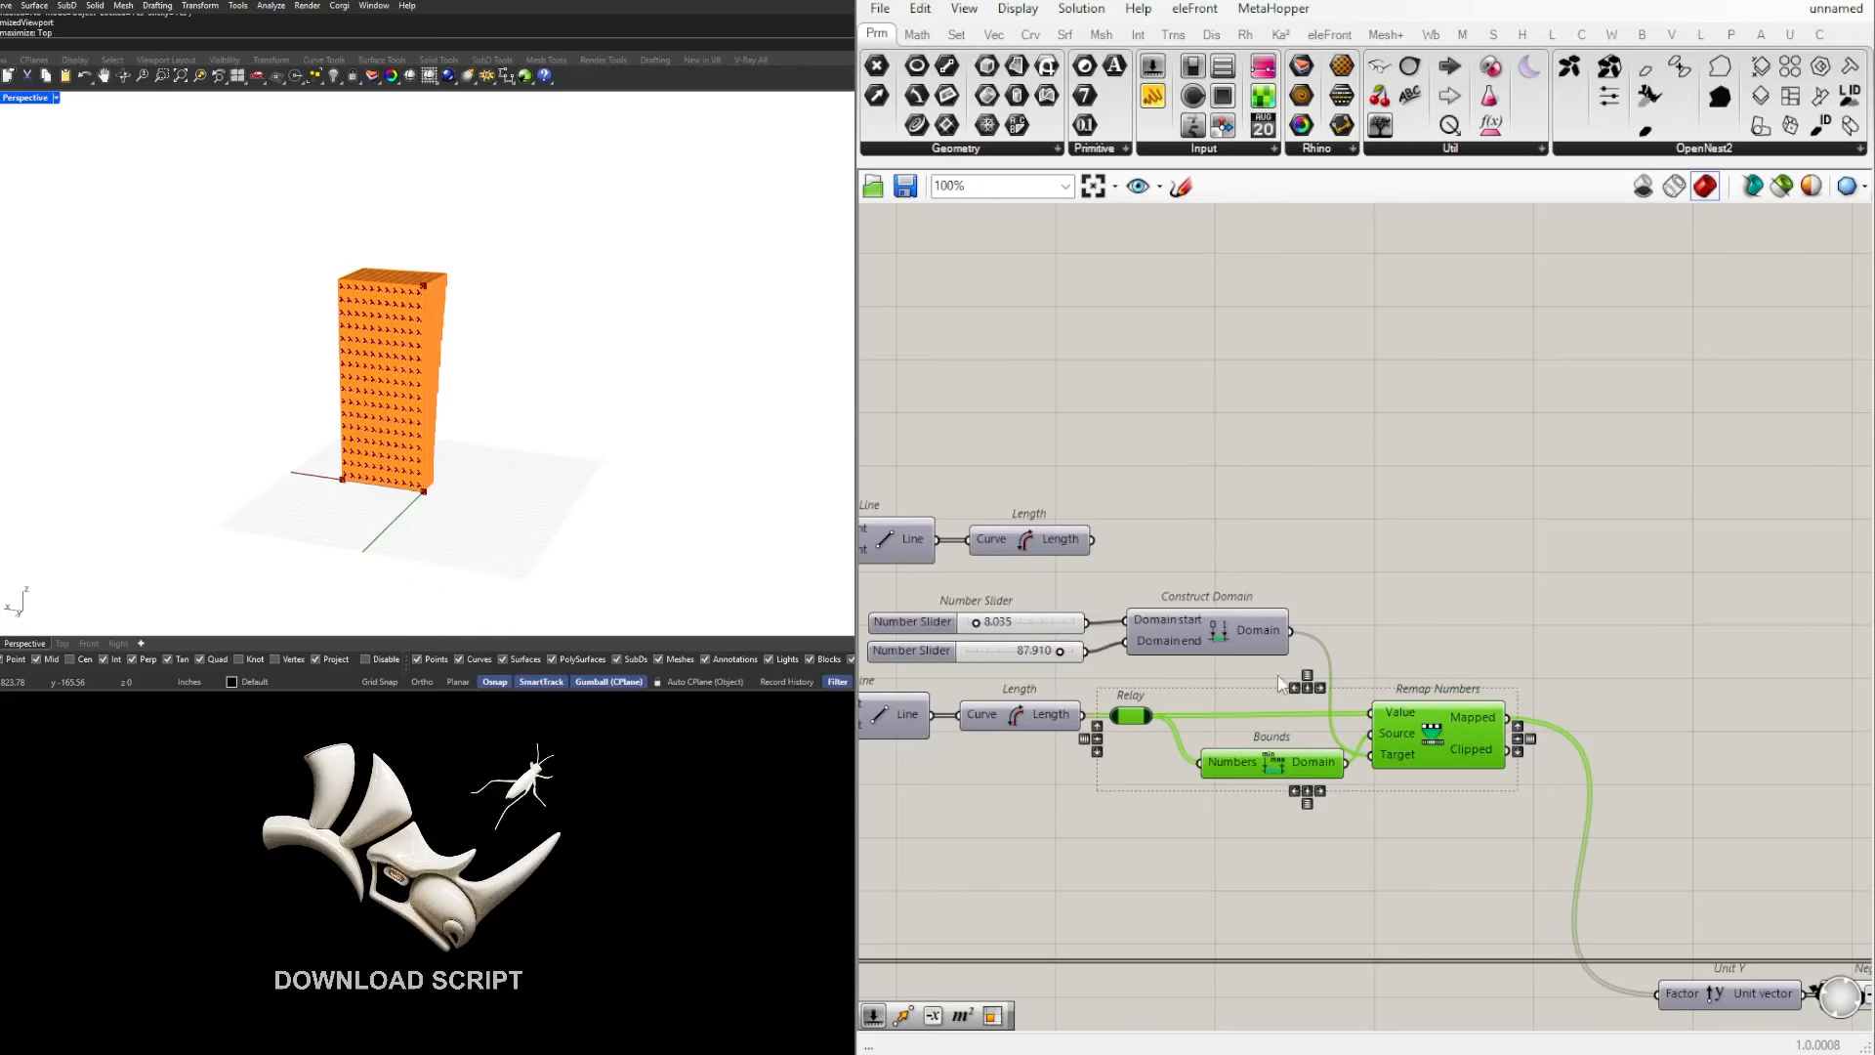
drag(1420, 741, 1659, 740)
click(1391, 666)
right_drag(1267, 693, 1427, 674)
drag(1426, 673, 1020, 580)
drag(1358, 611, 1327, 792)
click(1377, 608)
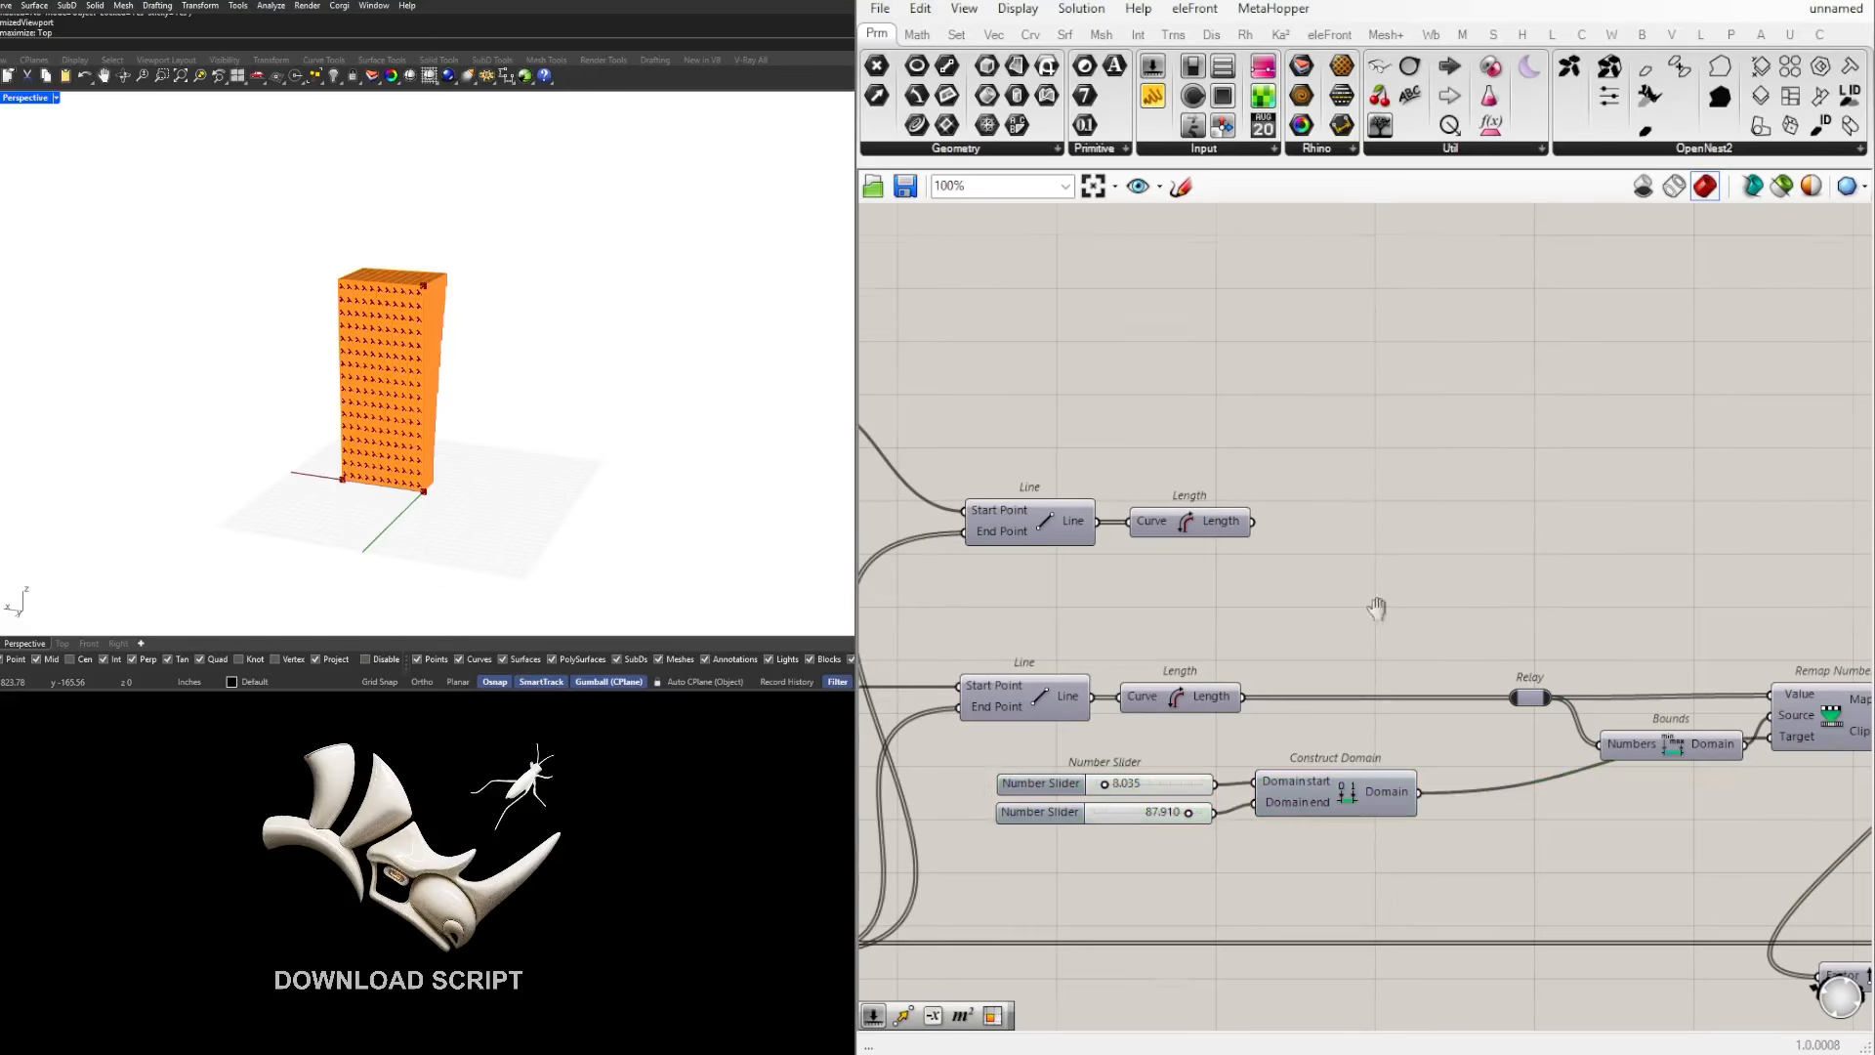
scroll(1377, 607, down, 2)
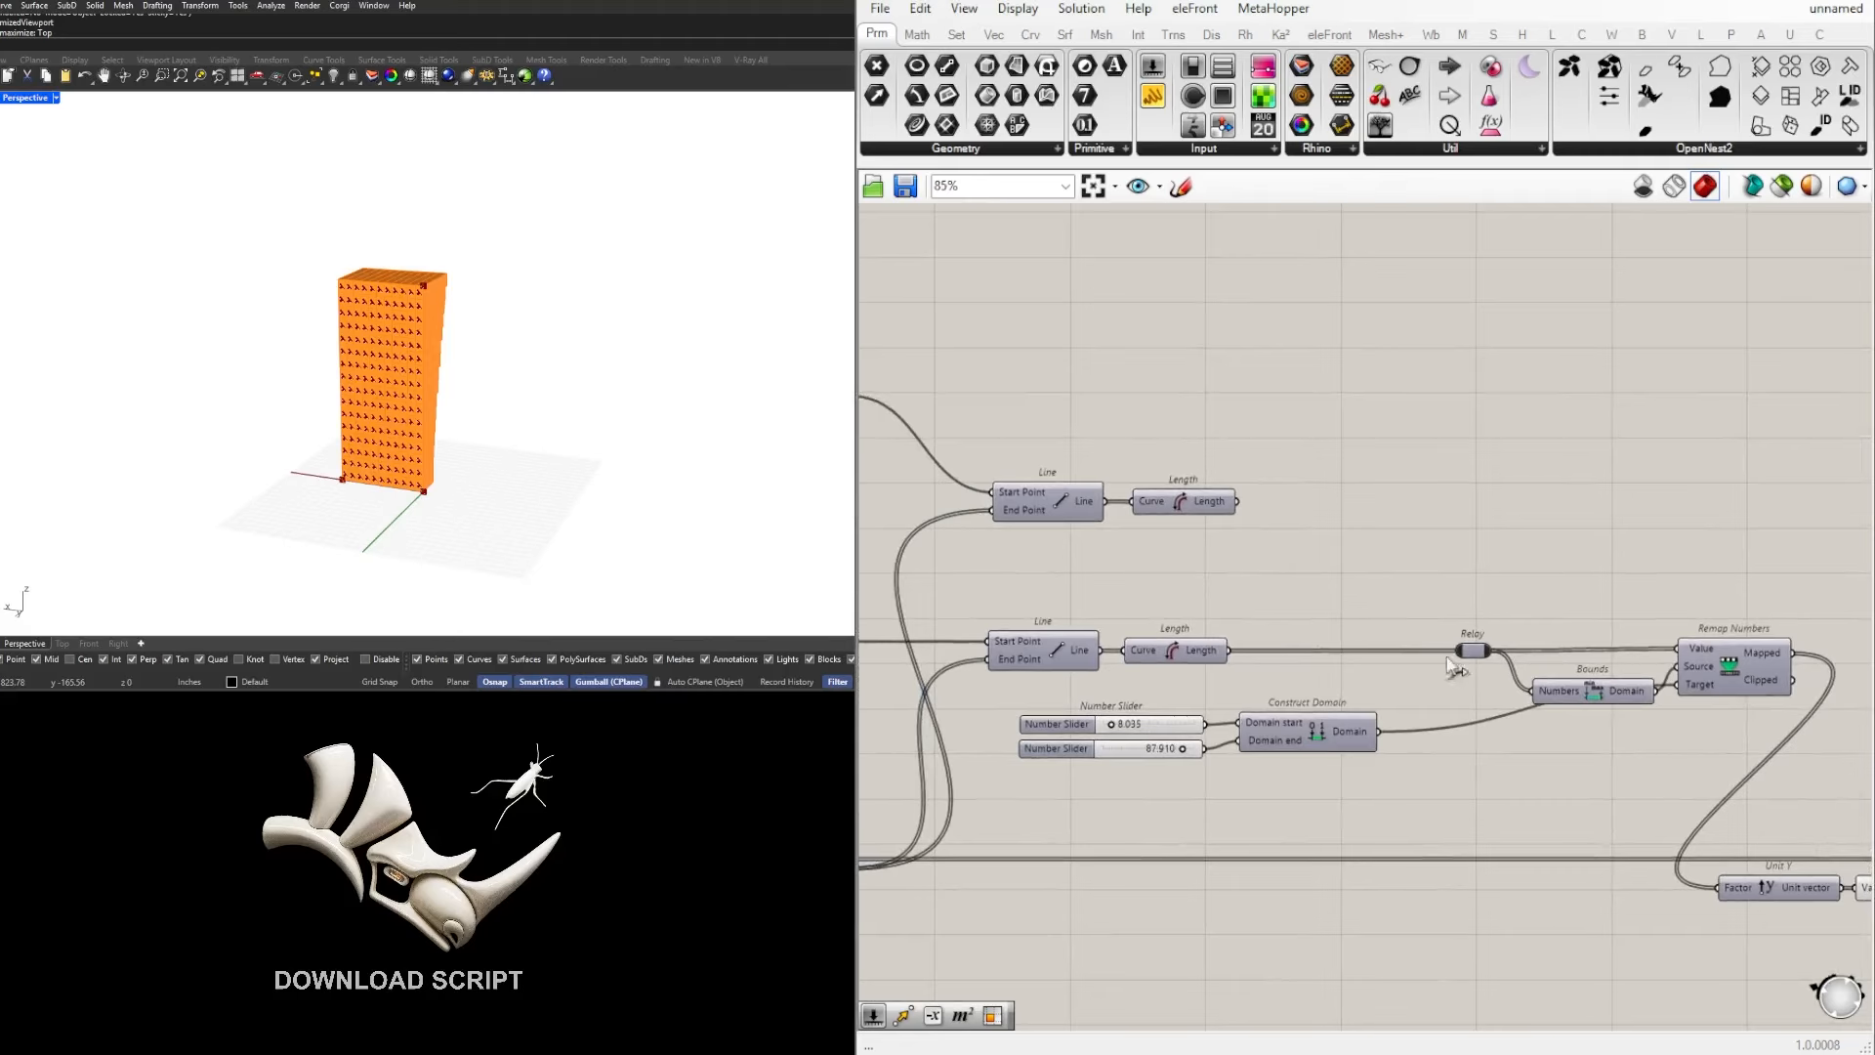
Step: Add an Addition component and connect the upper Length to input A and the lower Length to input B
double_click(1348, 587)
double_click(1345, 589)
text(addition)
key(Return)
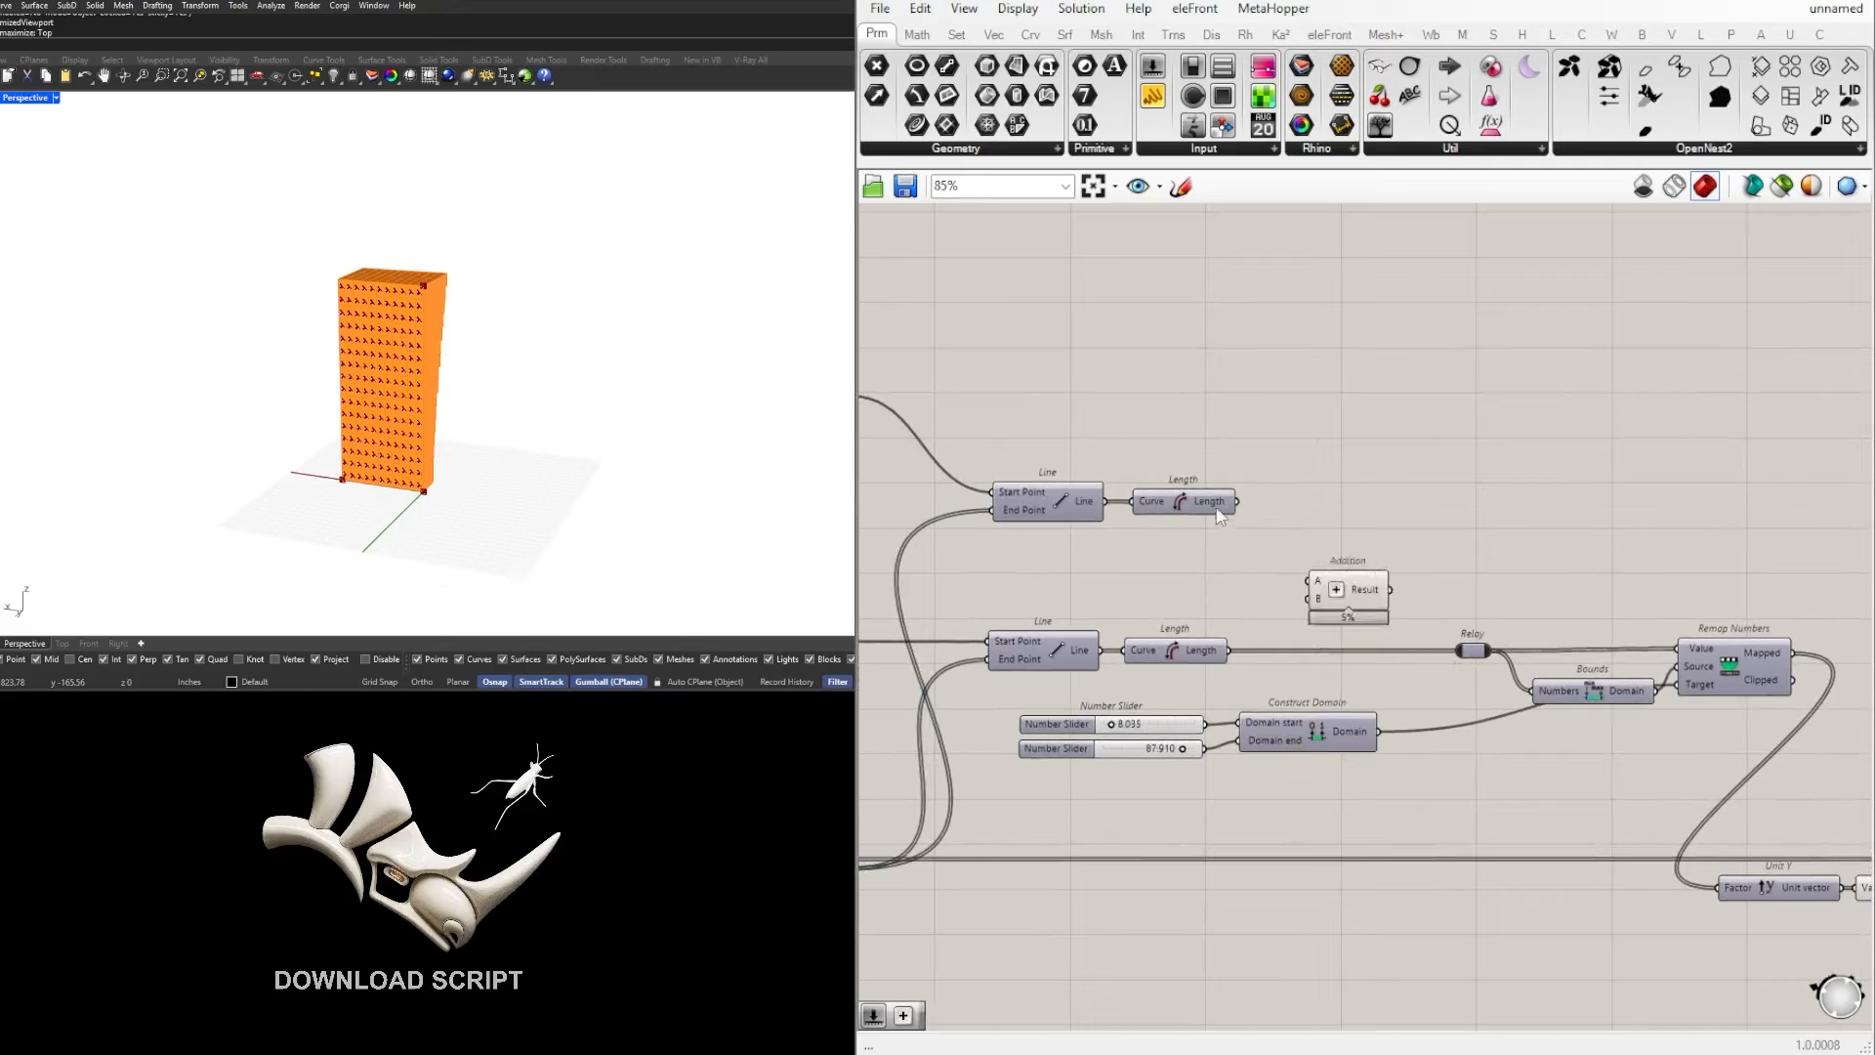
drag(1238, 501, 1309, 581)
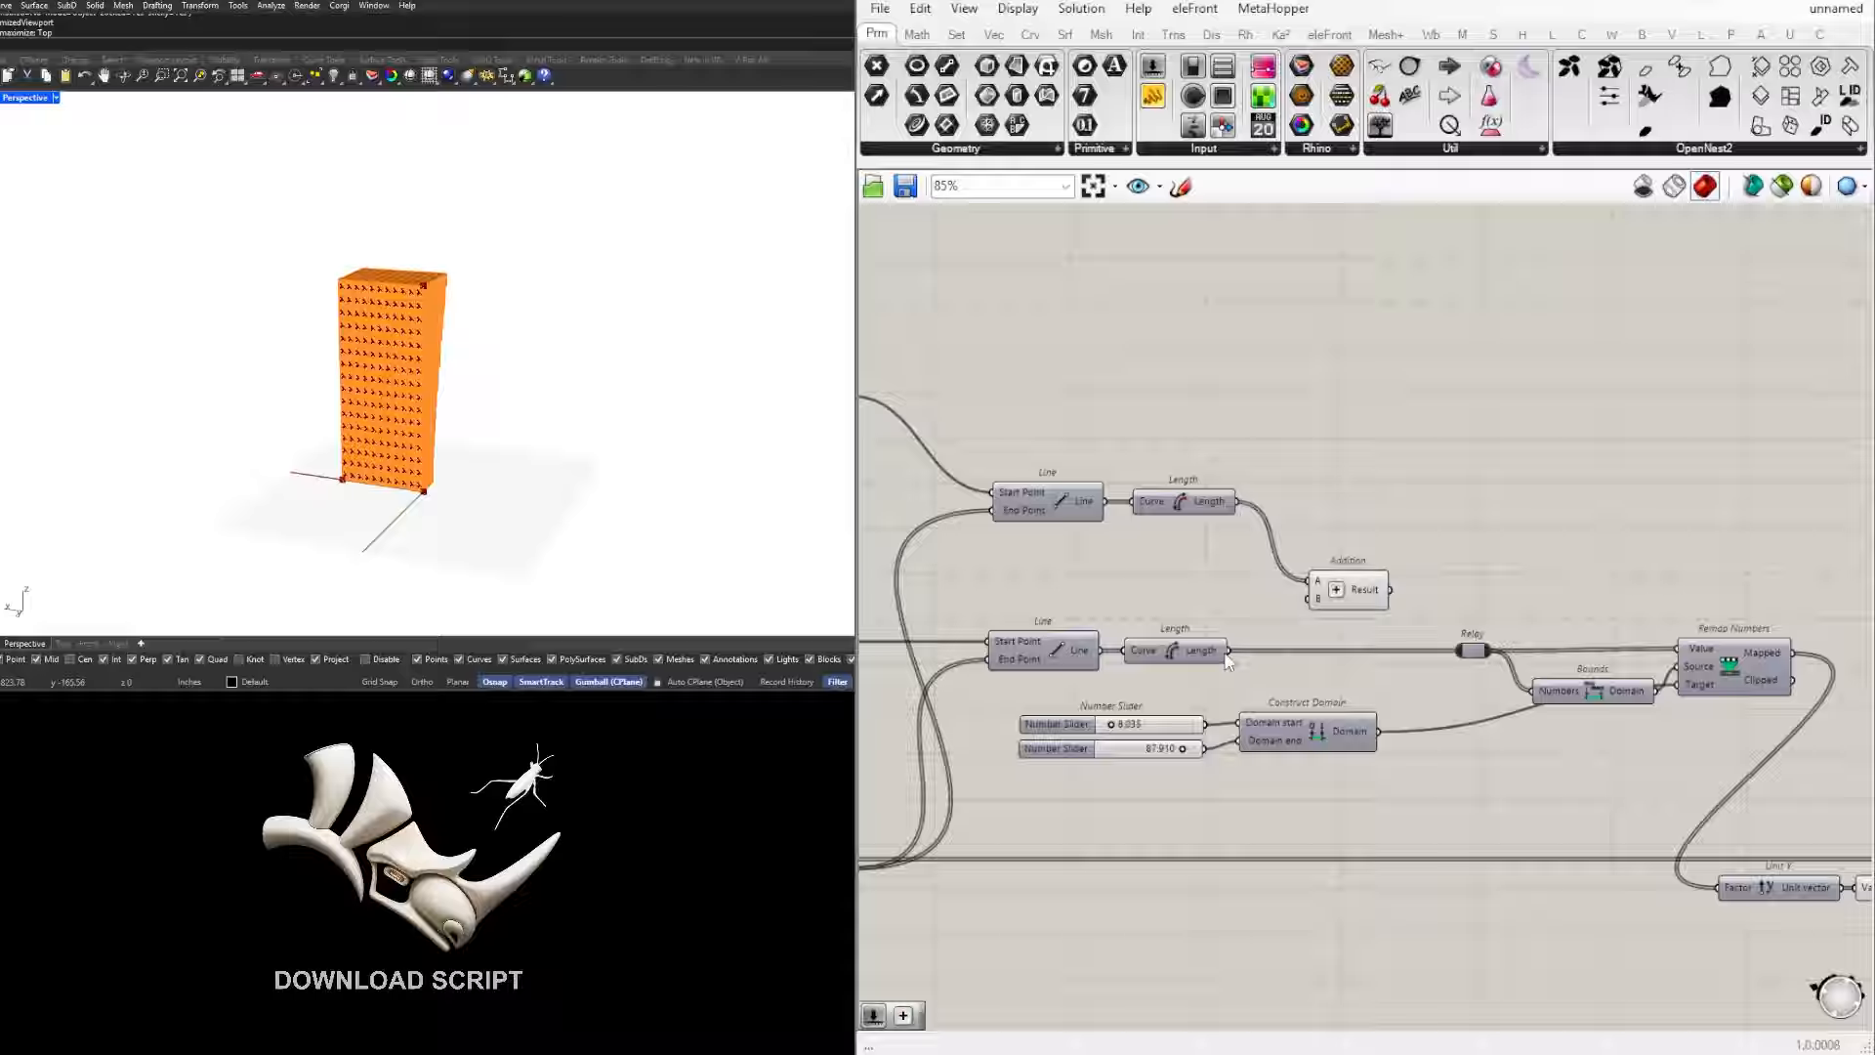
drag(1230, 651, 1363, 578)
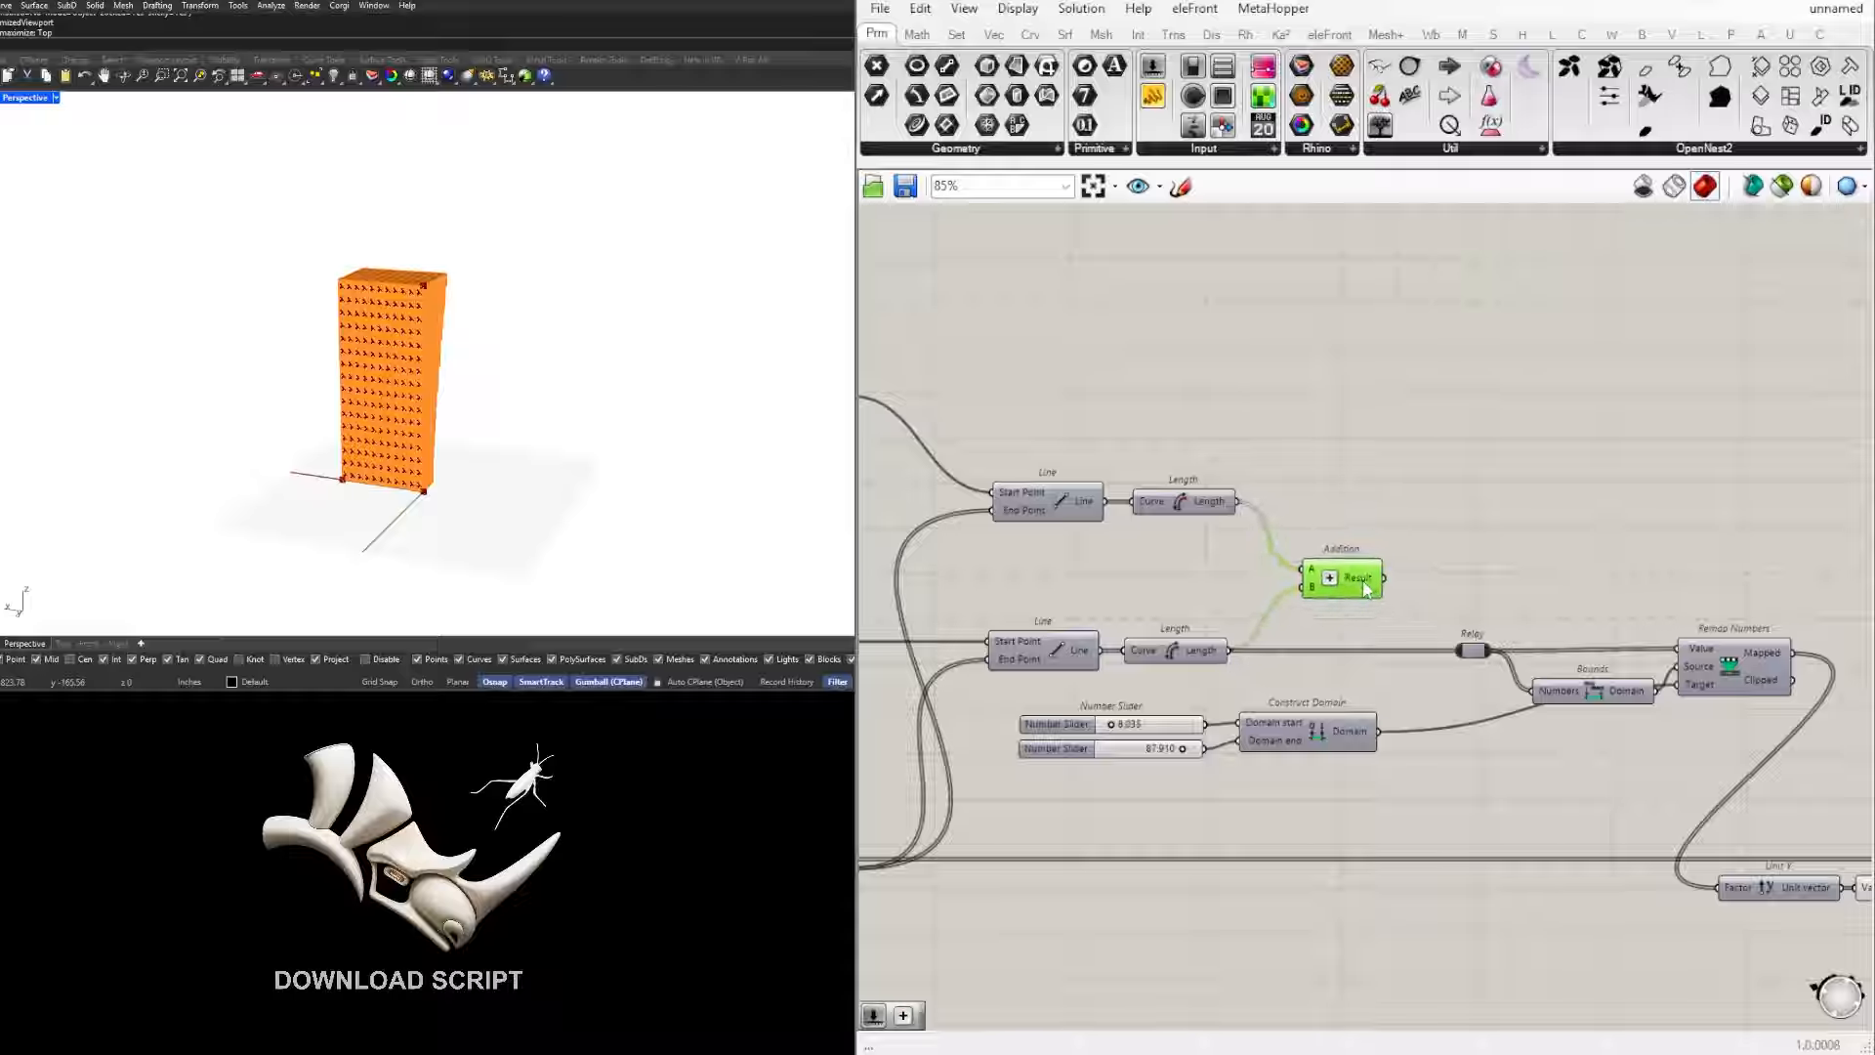
Step: Feed the Addition result into the Relay, tidy the Addition's position, and inspect the extruded wall from both sides
mouse_move(1363, 579)
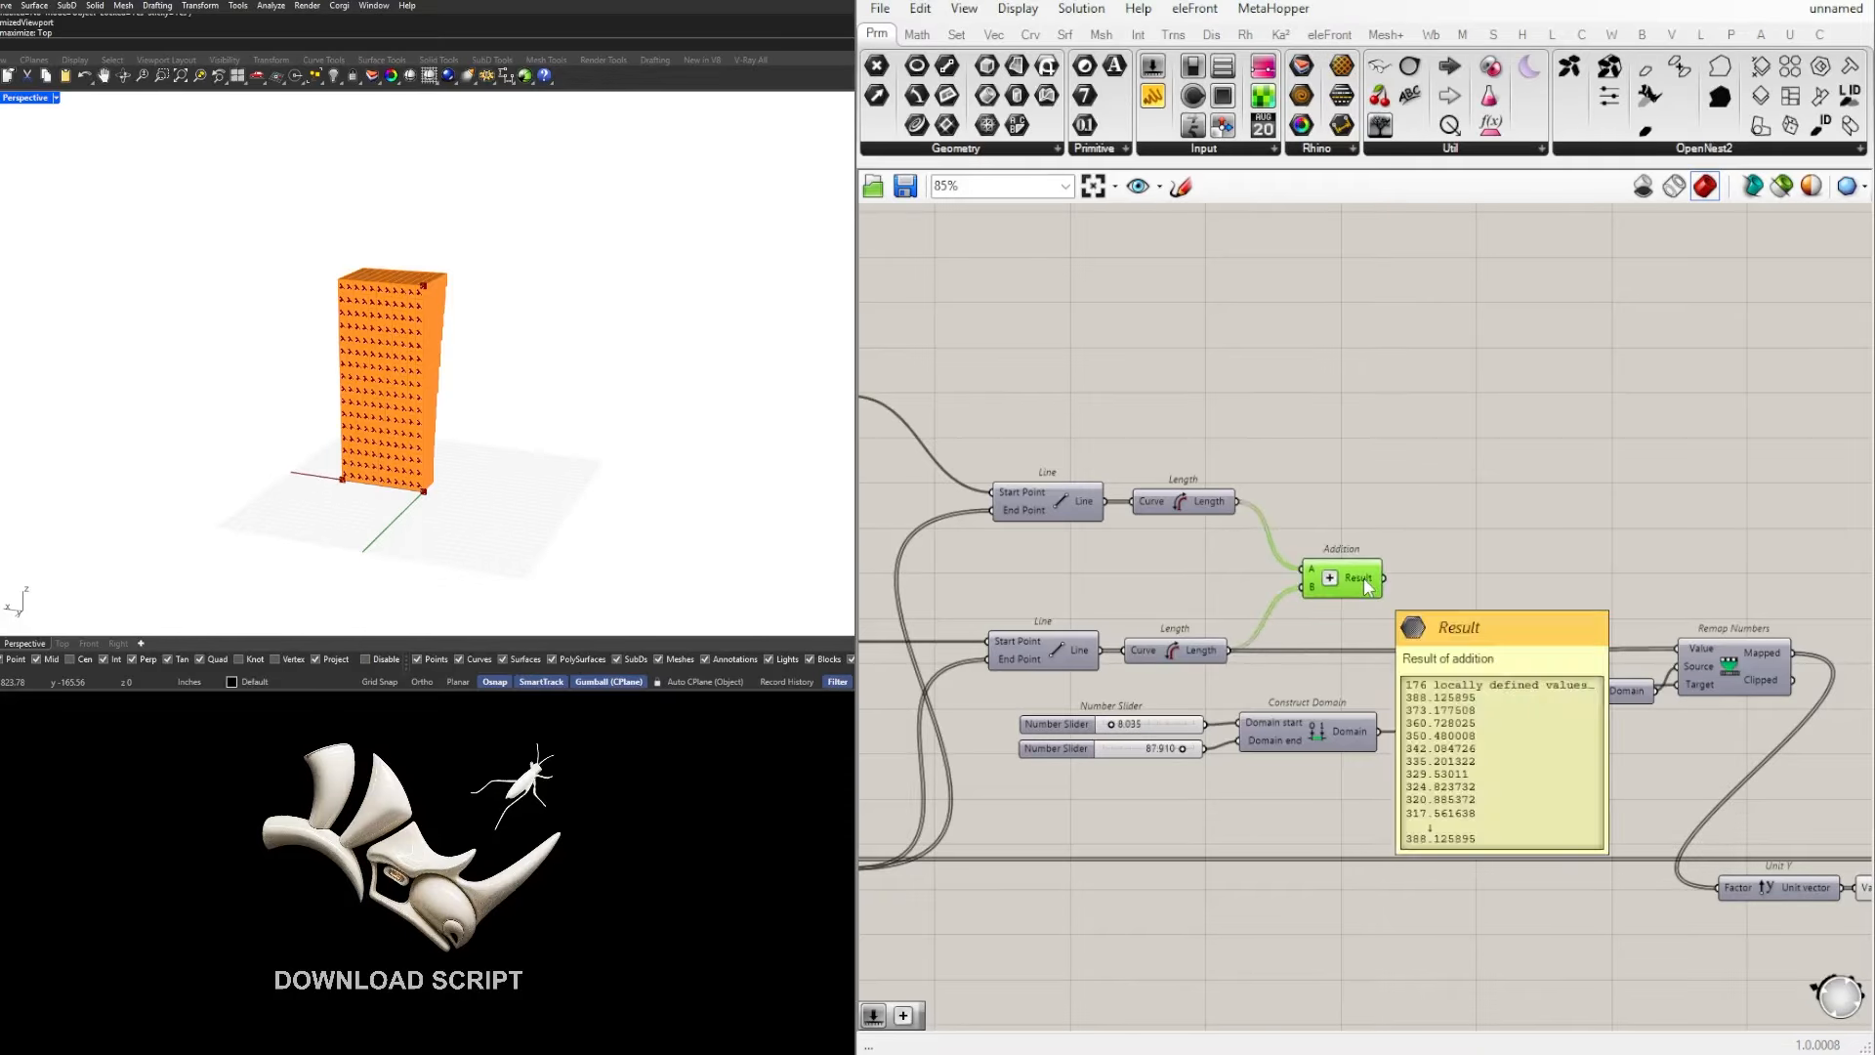
drag(1384, 577, 1463, 653)
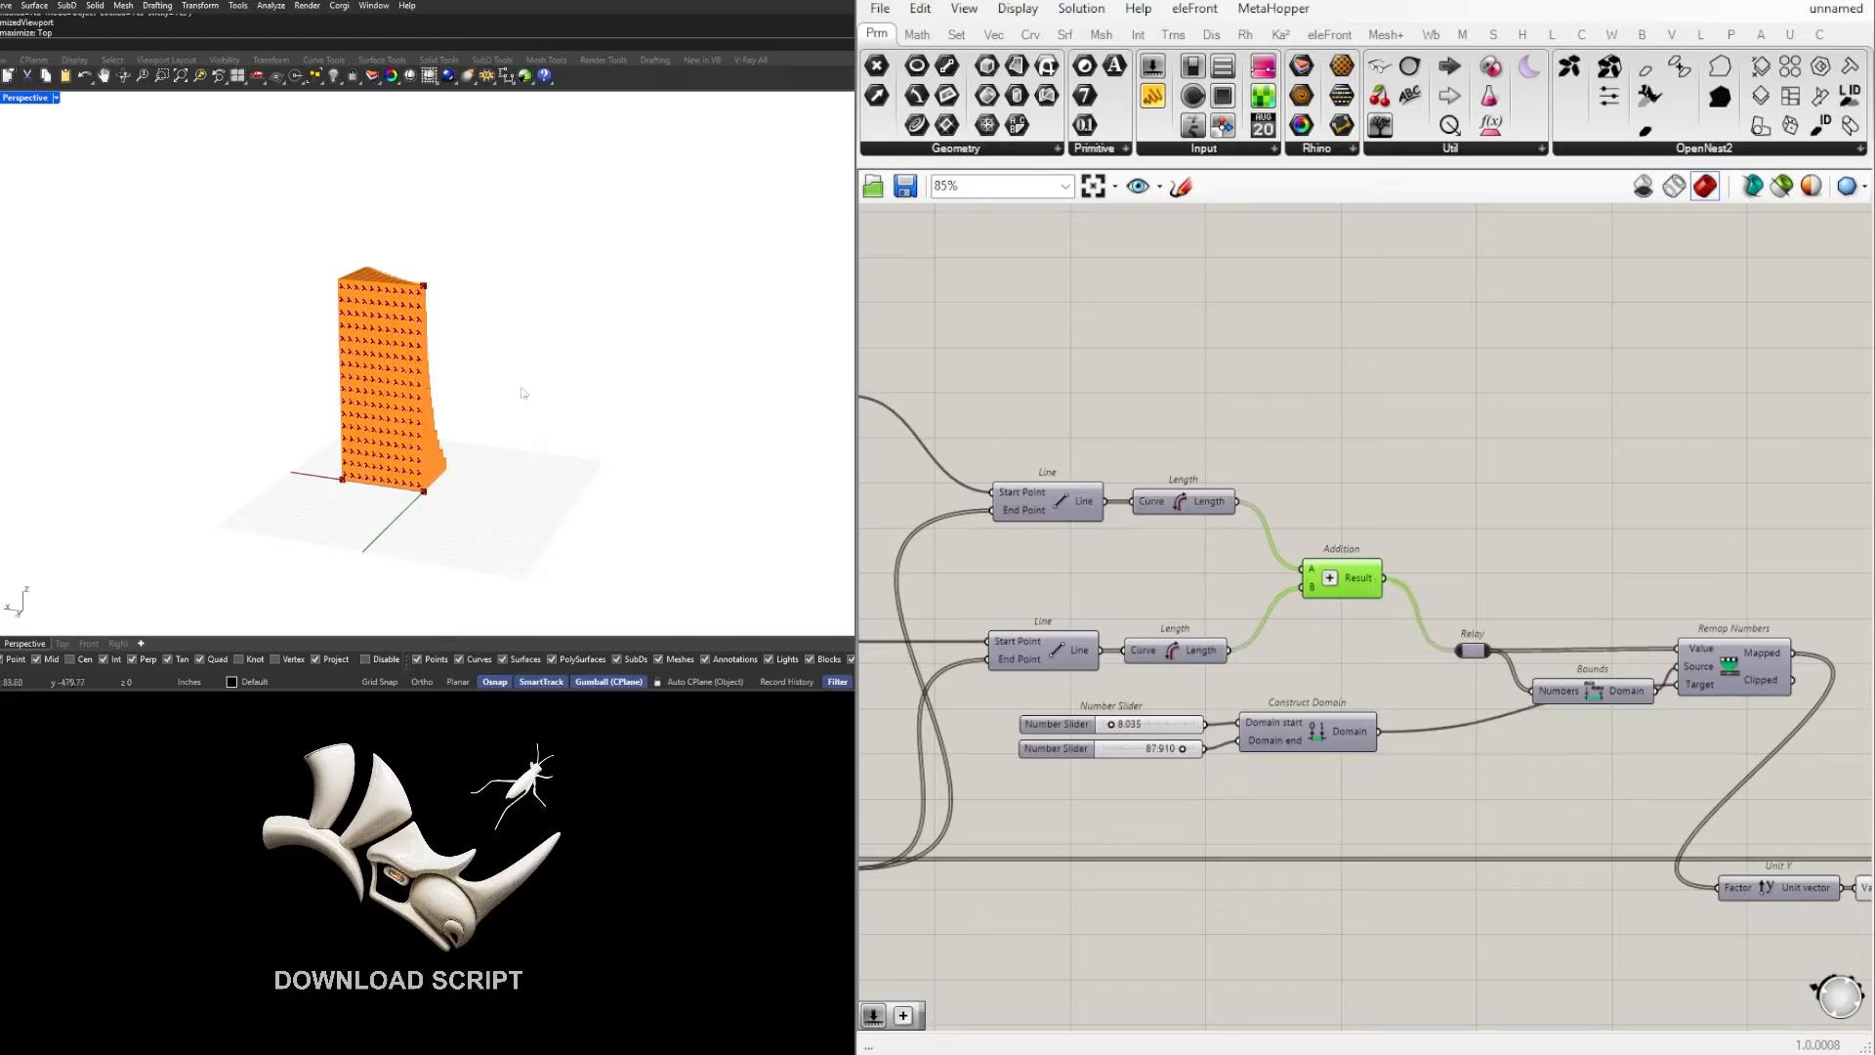
right_drag(516, 390, 185, 404)
click(1316, 553)
drag(1340, 580, 1346, 594)
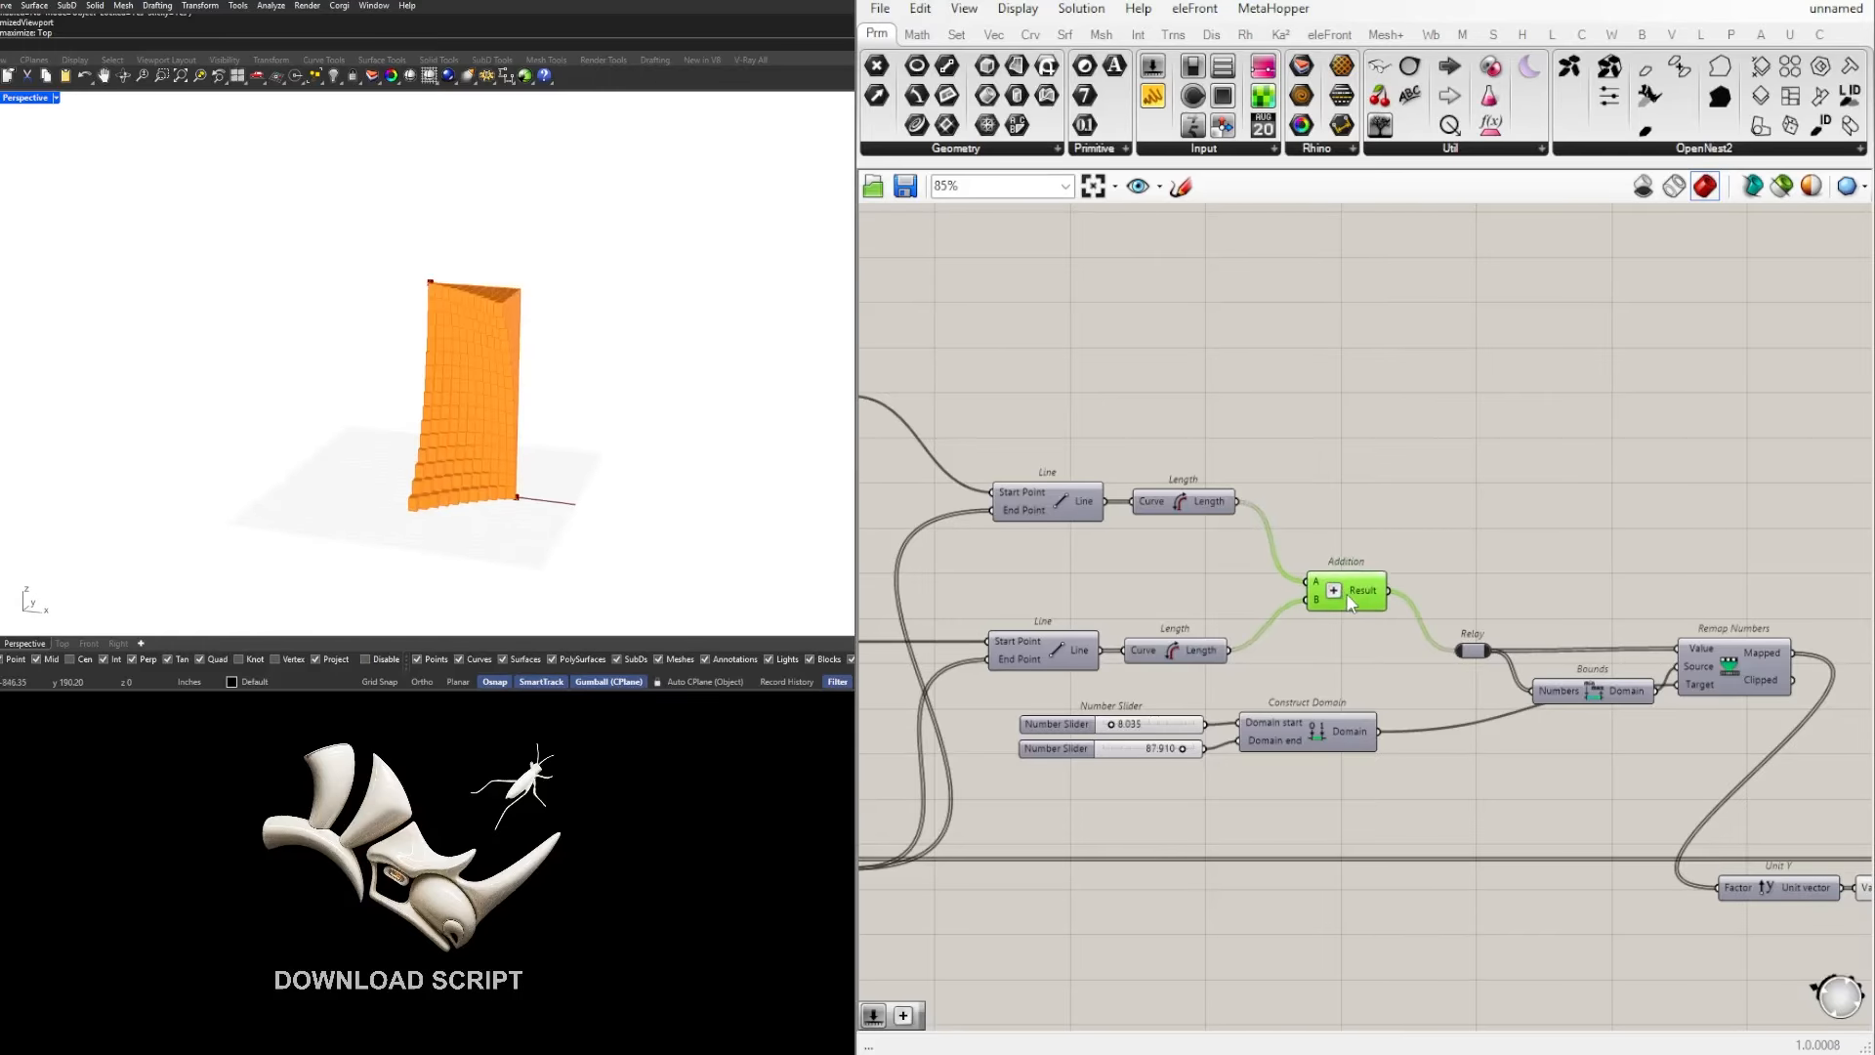
click(1279, 562)
right_drag(239, 335, 566, 349)
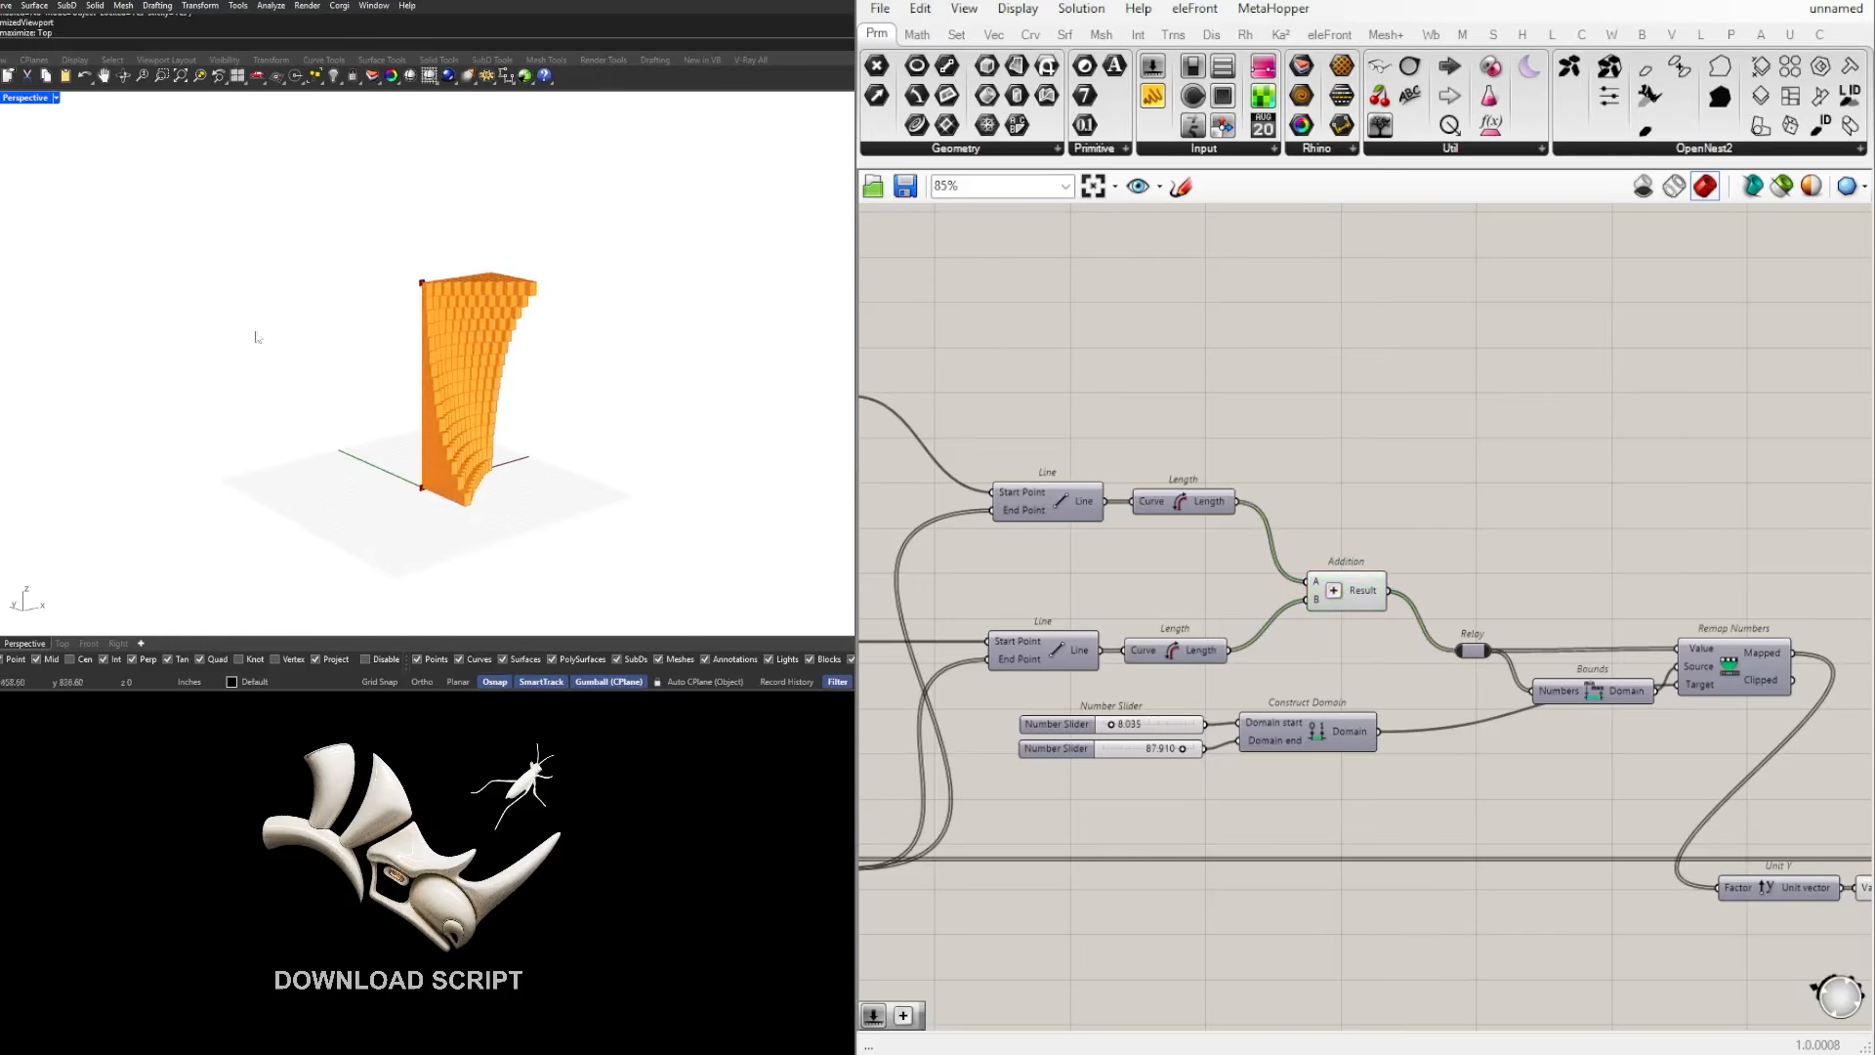
Step: Test the upper MD Slider at 1.0 ; 1.0, inspect the extruded wall, and return the slider to 0.0 ; 1.0
scroll(928, 523, down, 5)
right_drag(928, 524, 1290, 524)
scroll(1074, 516, up, 8)
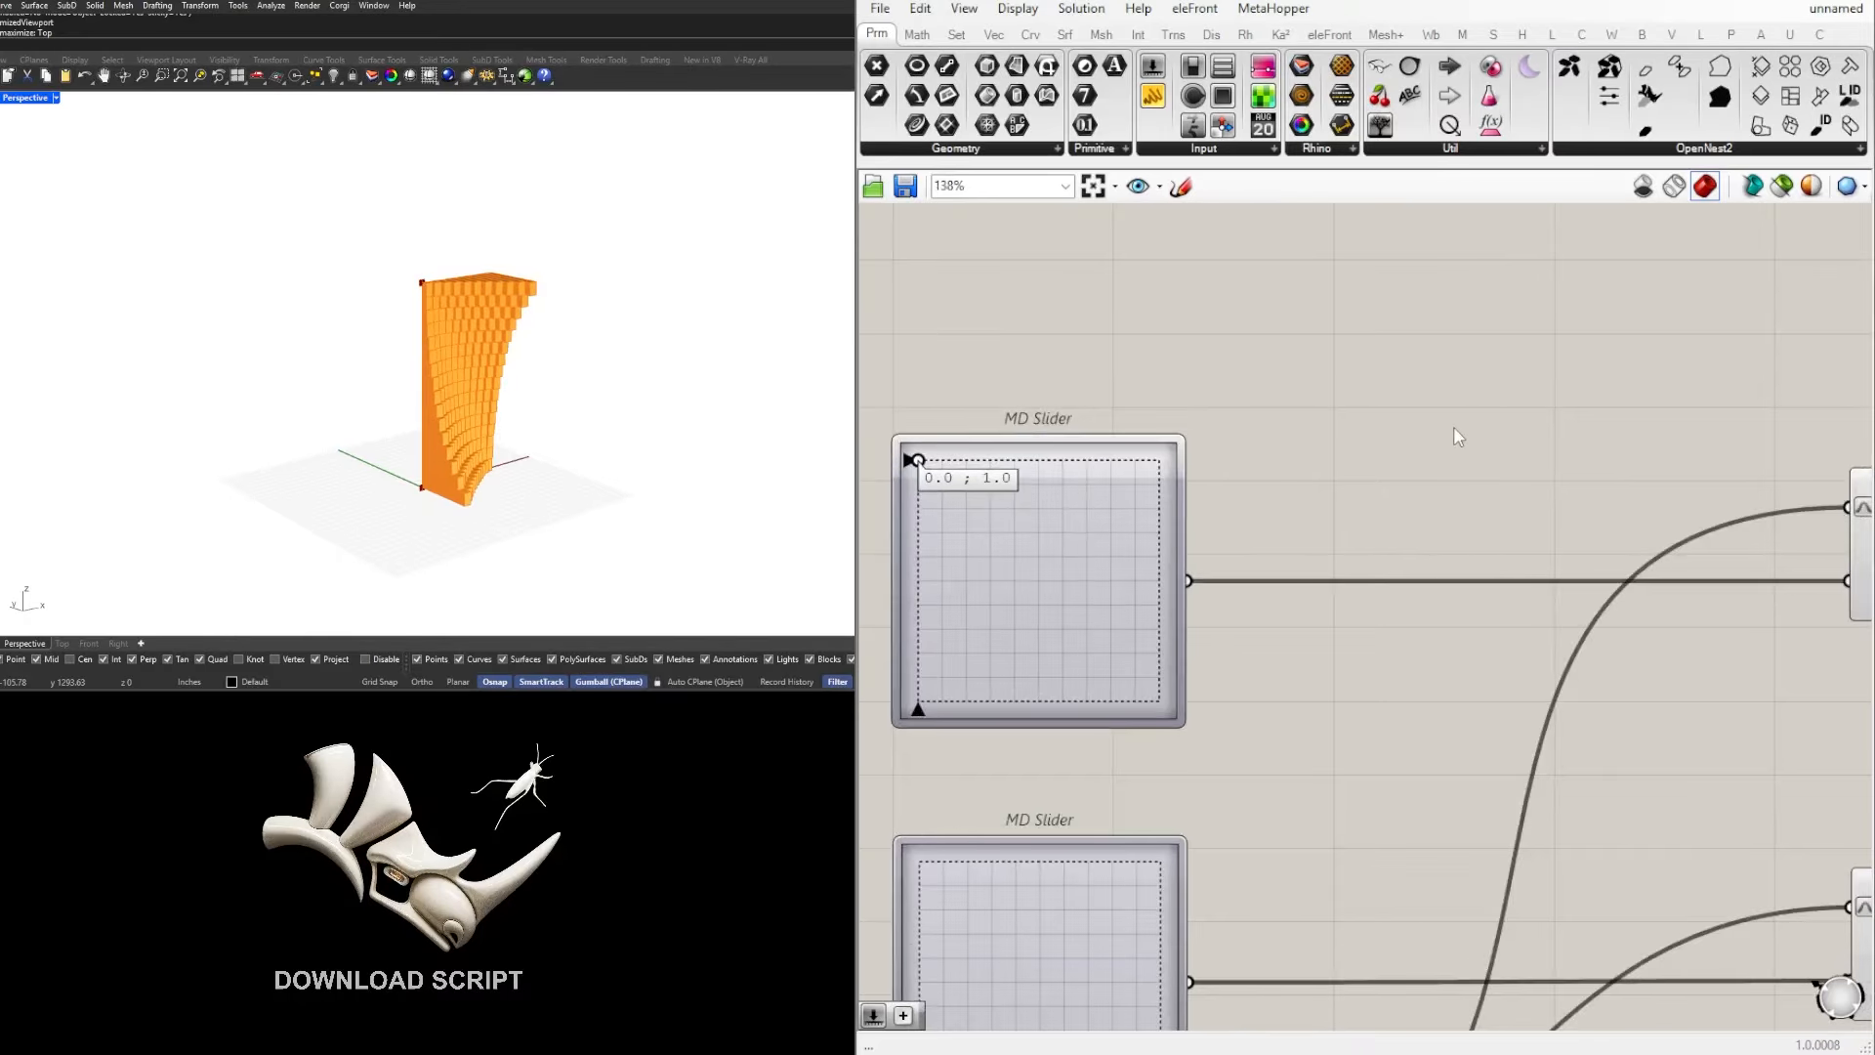
drag(934, 465, 1267, 458)
right_drag(542, 288, 248, 305)
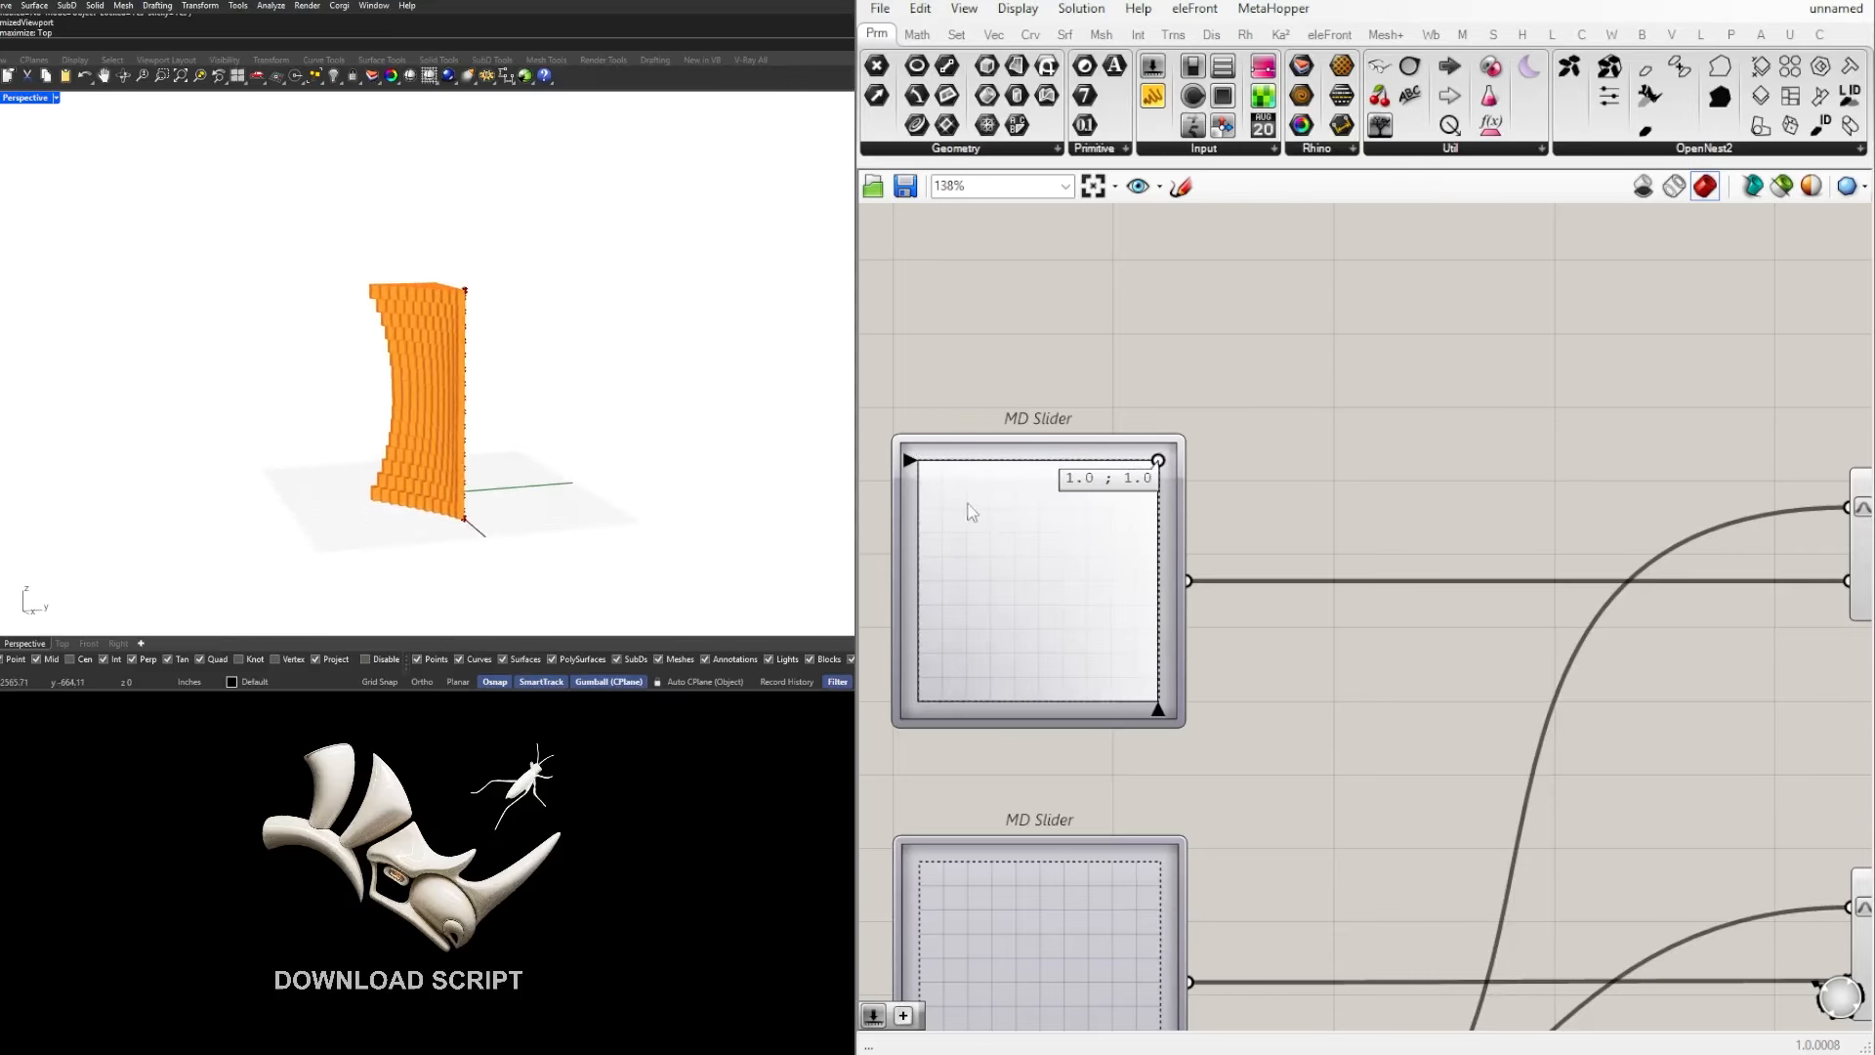
drag(967, 511, 913, 457)
right_drag(436, 357, 394, 378)
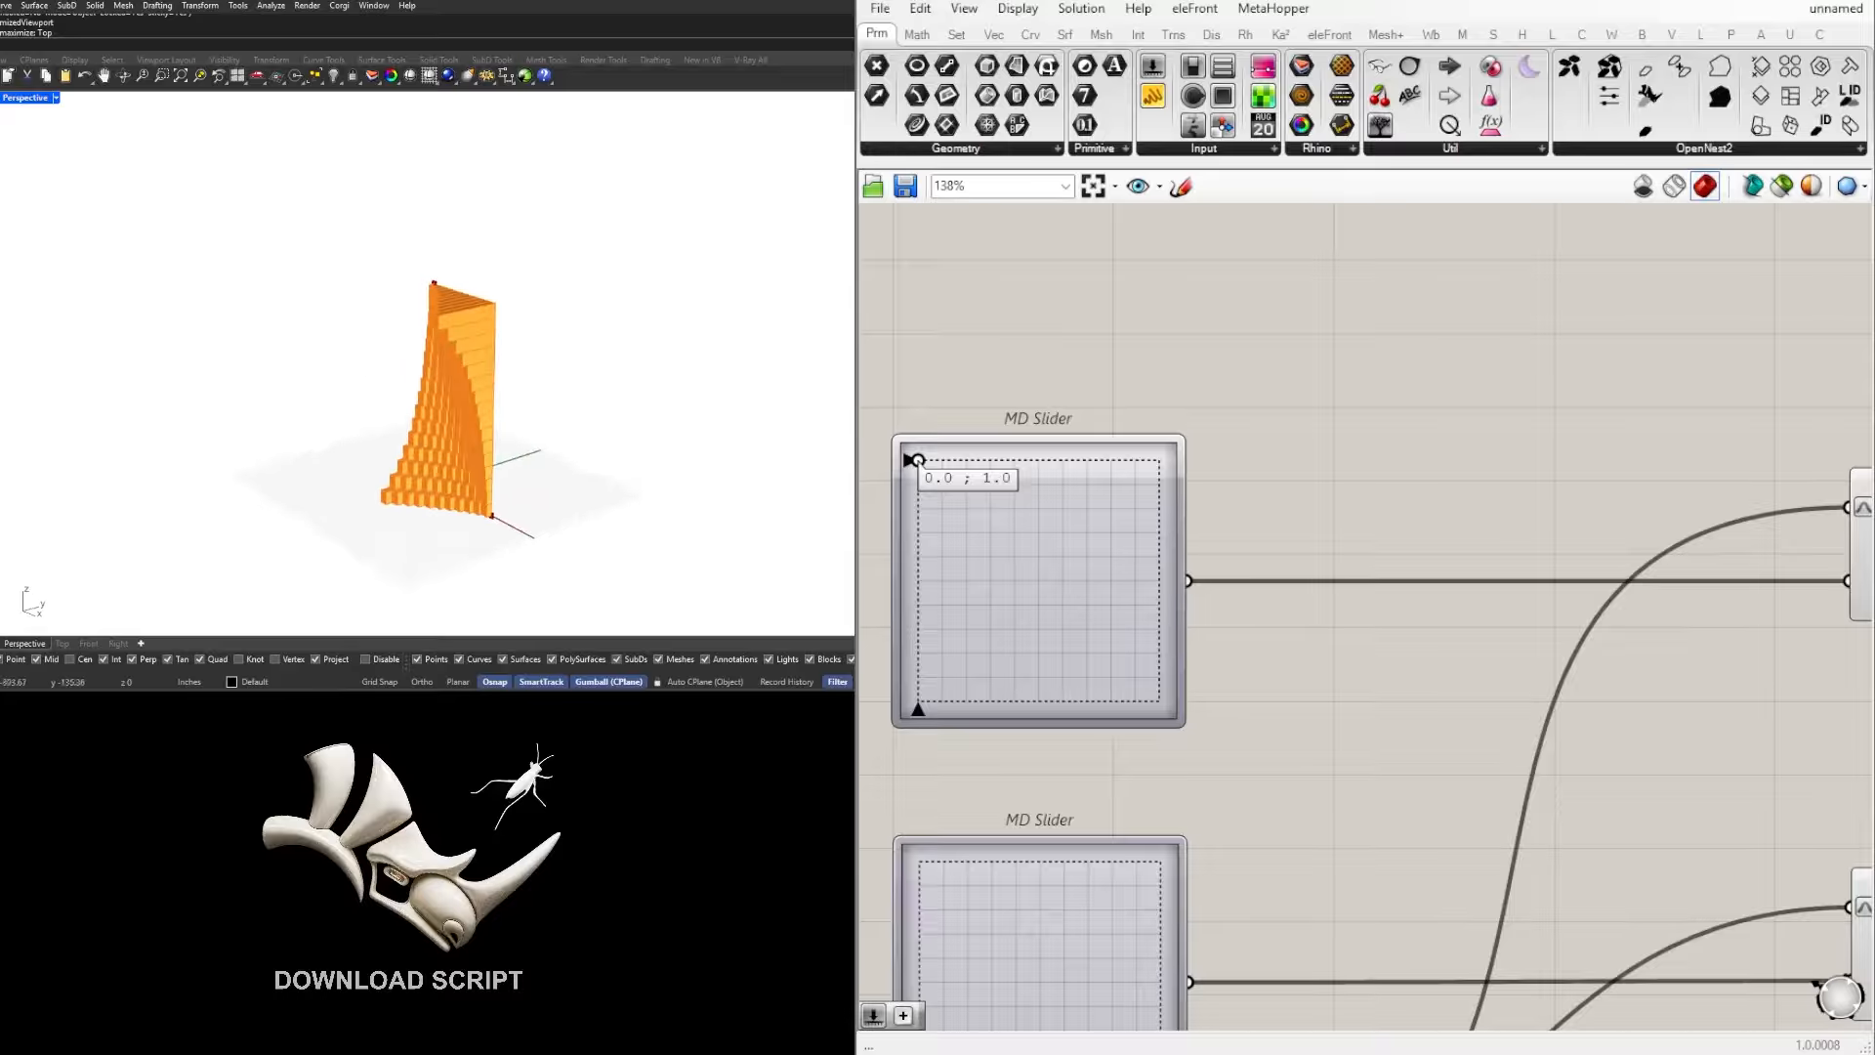
Step: Examine the upper and lower chains of MD Slider, Evaluate Surface, Line and Length, highlighting each chain's components
scroll(1274, 489, down, 7)
right_drag(1753, 555, 1541, 555)
scroll(1541, 549, up, 3)
right_drag(1406, 624, 1566, 614)
drag(1651, 607, 1234, 406)
right_drag(1244, 436, 1391, 417)
right_drag(1089, 484, 1170, 466)
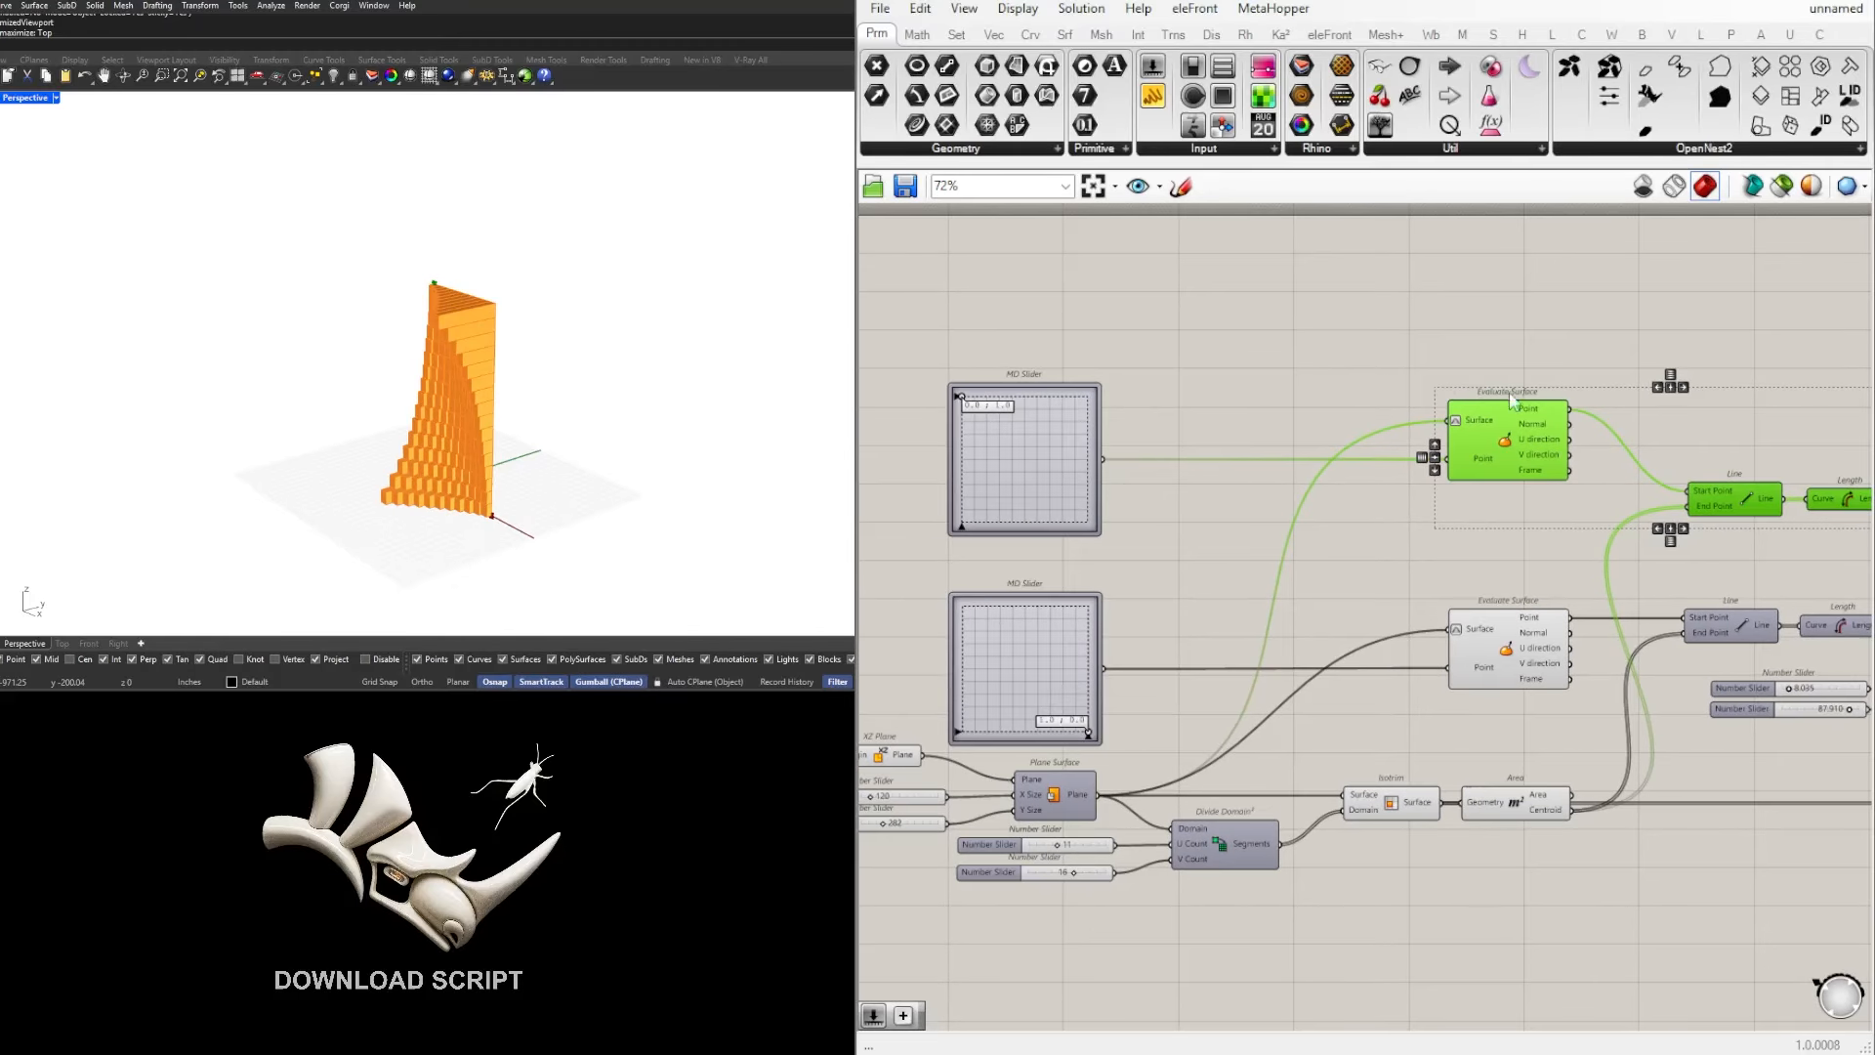
scroll(1512, 401, down, 2)
right_drag(1761, 511, 1545, 493)
click(1546, 496)
scroll(1545, 500, up, 1)
drag(1607, 584, 1123, 532)
right_drag(1121, 558, 1243, 558)
shift+drag(1108, 569, 940, 547)
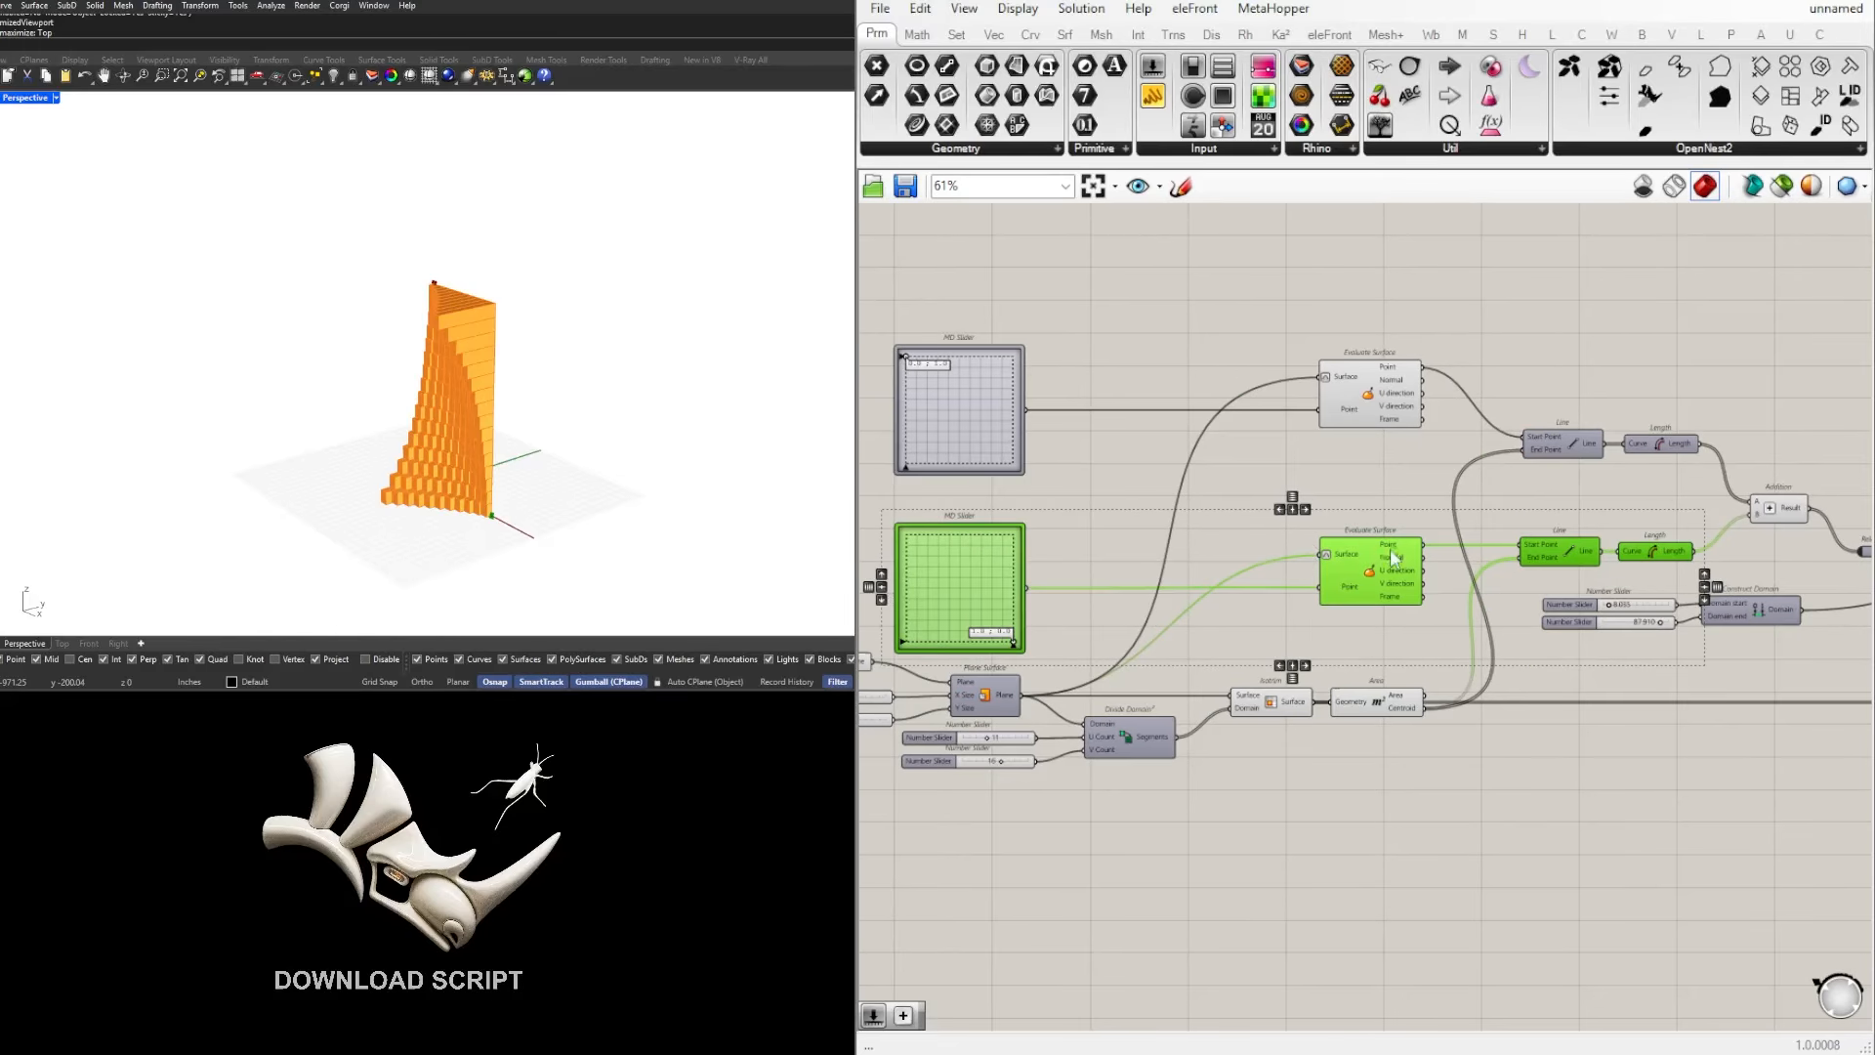
click(1214, 363)
click(896, 370)
Step: Examine how the Addition component combines the two Length outputs ahead of the Relay
right_drag(1776, 446, 1485, 477)
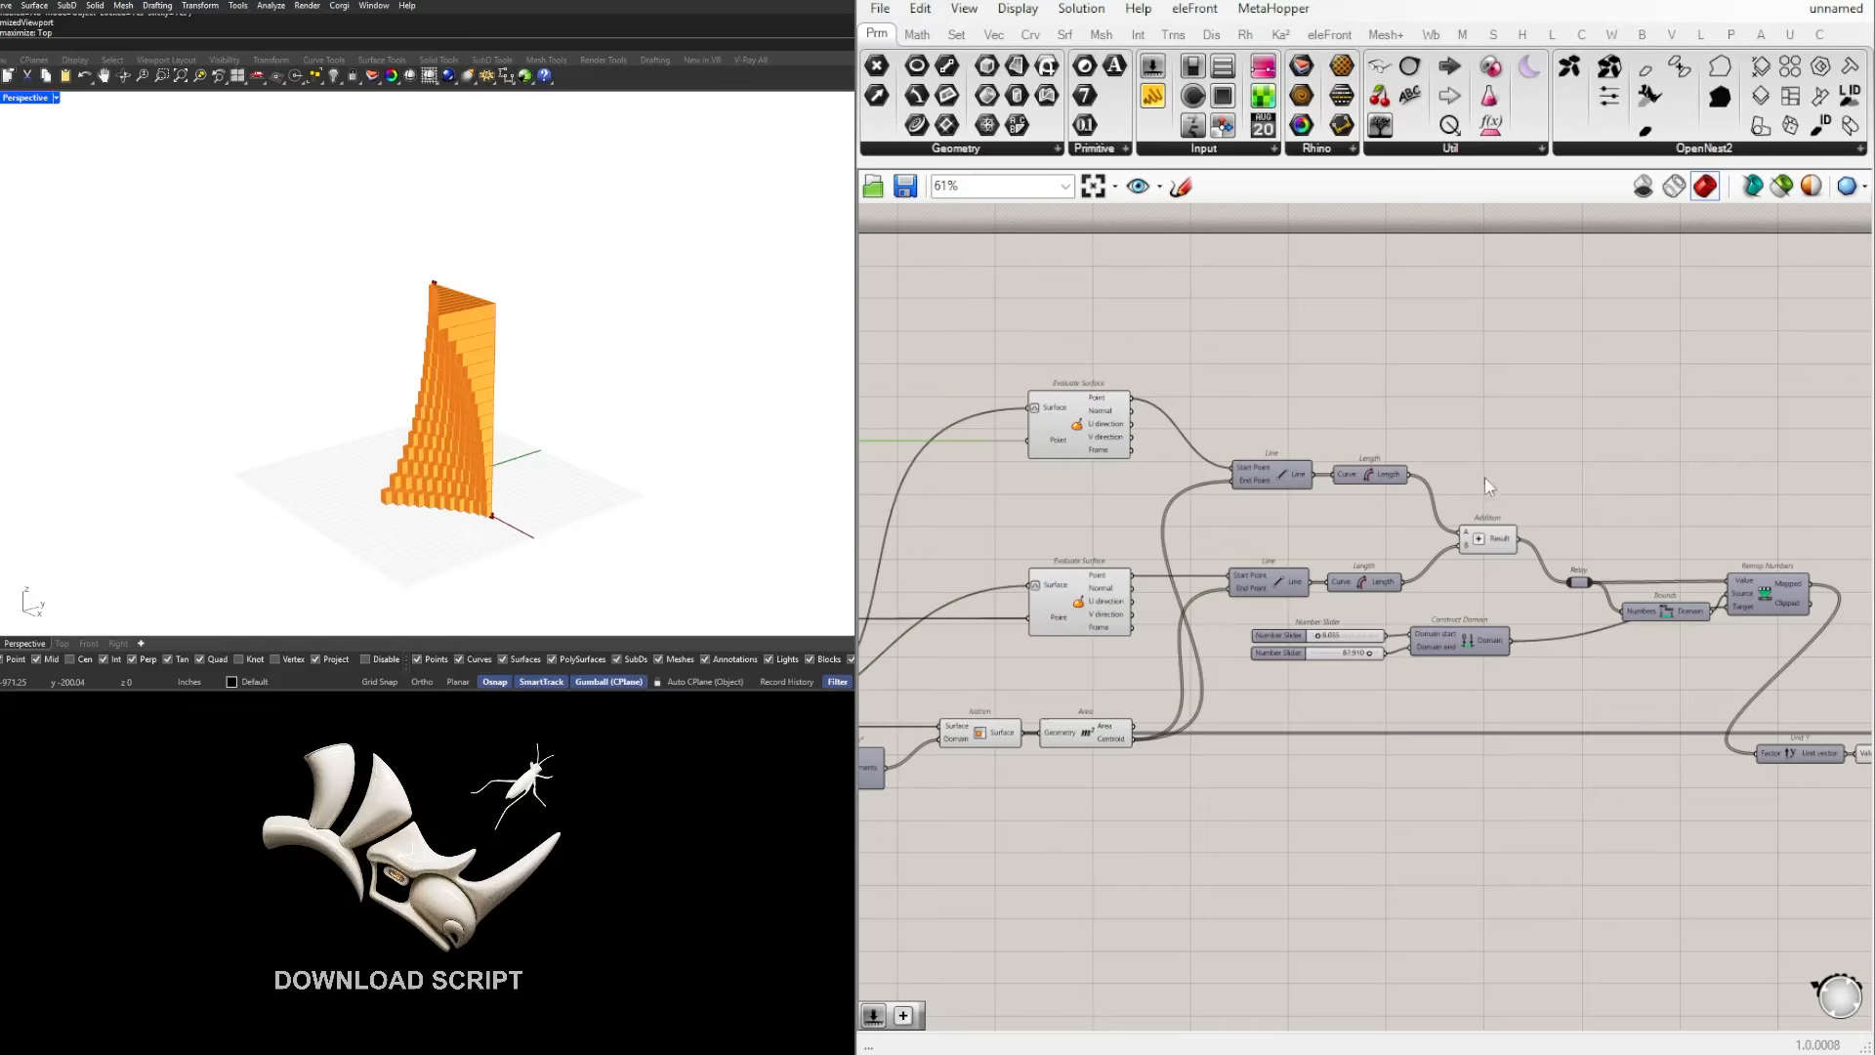
scroll(1483, 493, up, 2)
click(1479, 543)
right_drag(1327, 542, 1514, 541)
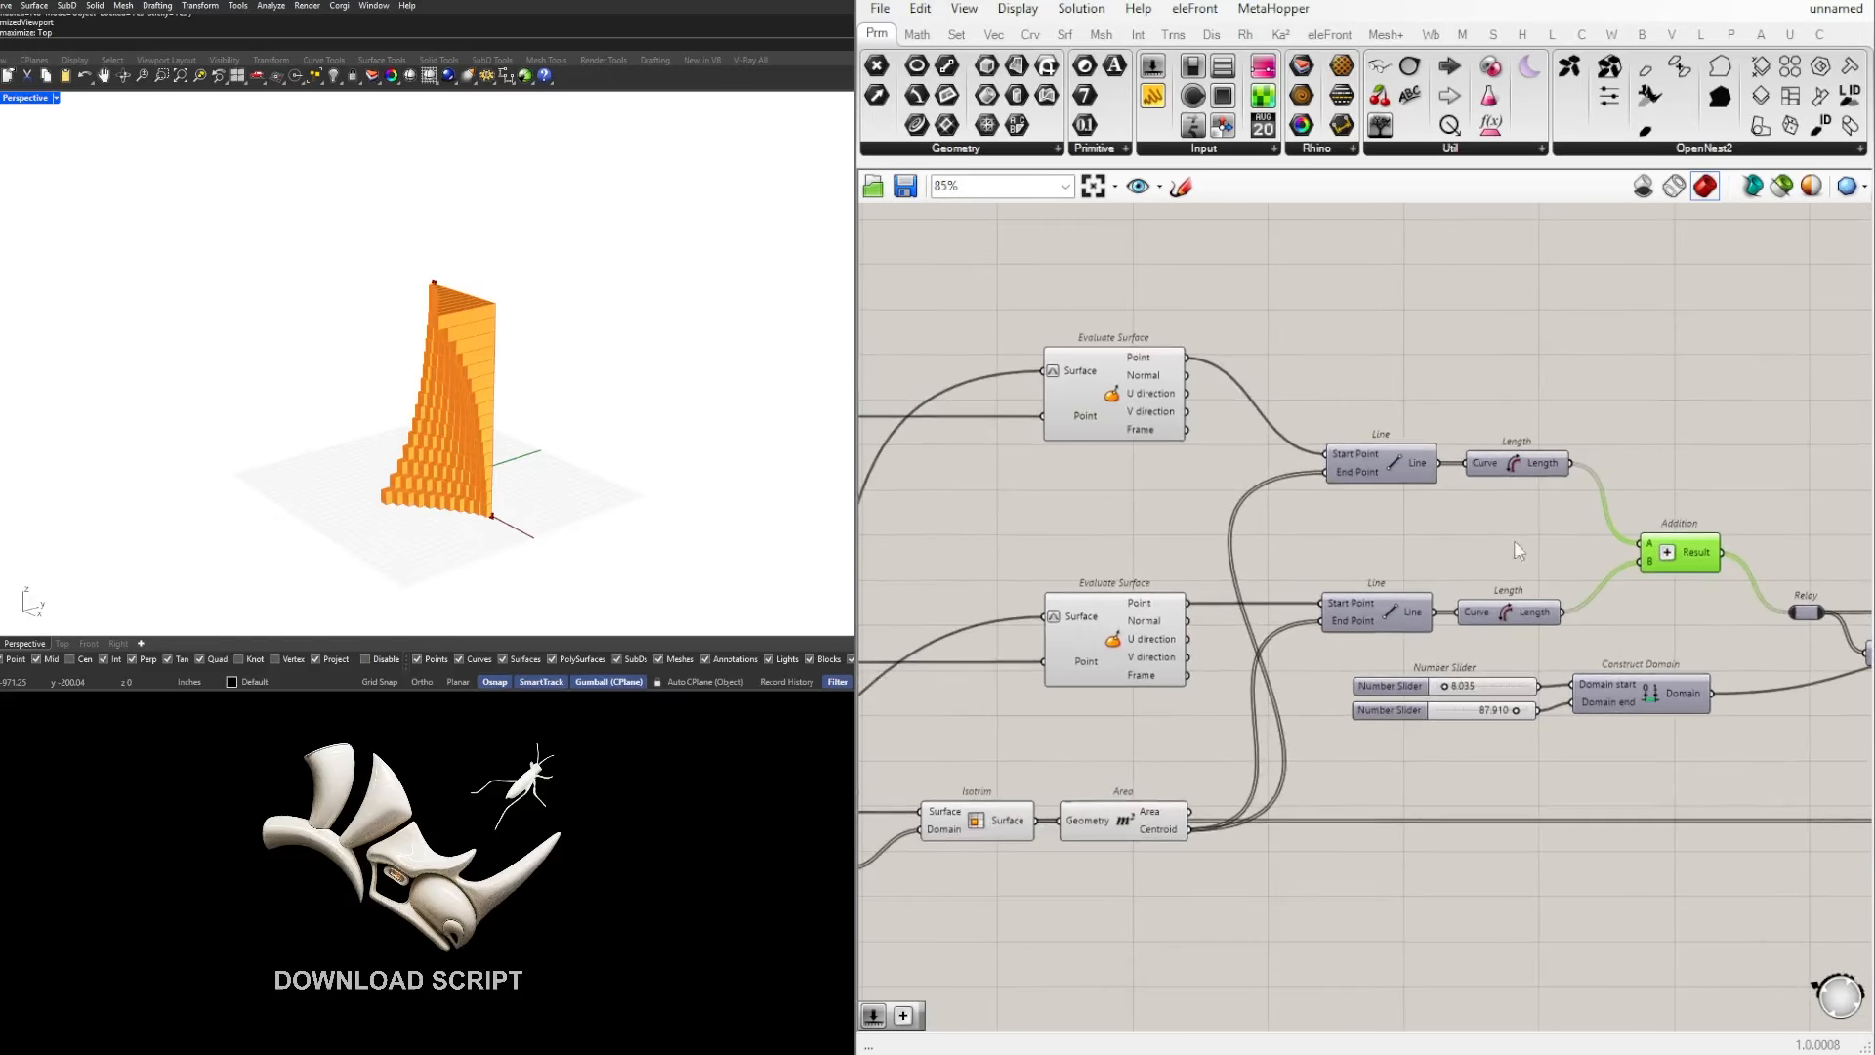
drag(1553, 540, 1383, 430)
click(1425, 531)
scroll(1424, 531, down, 3)
scroll(1424, 530, up, 2)
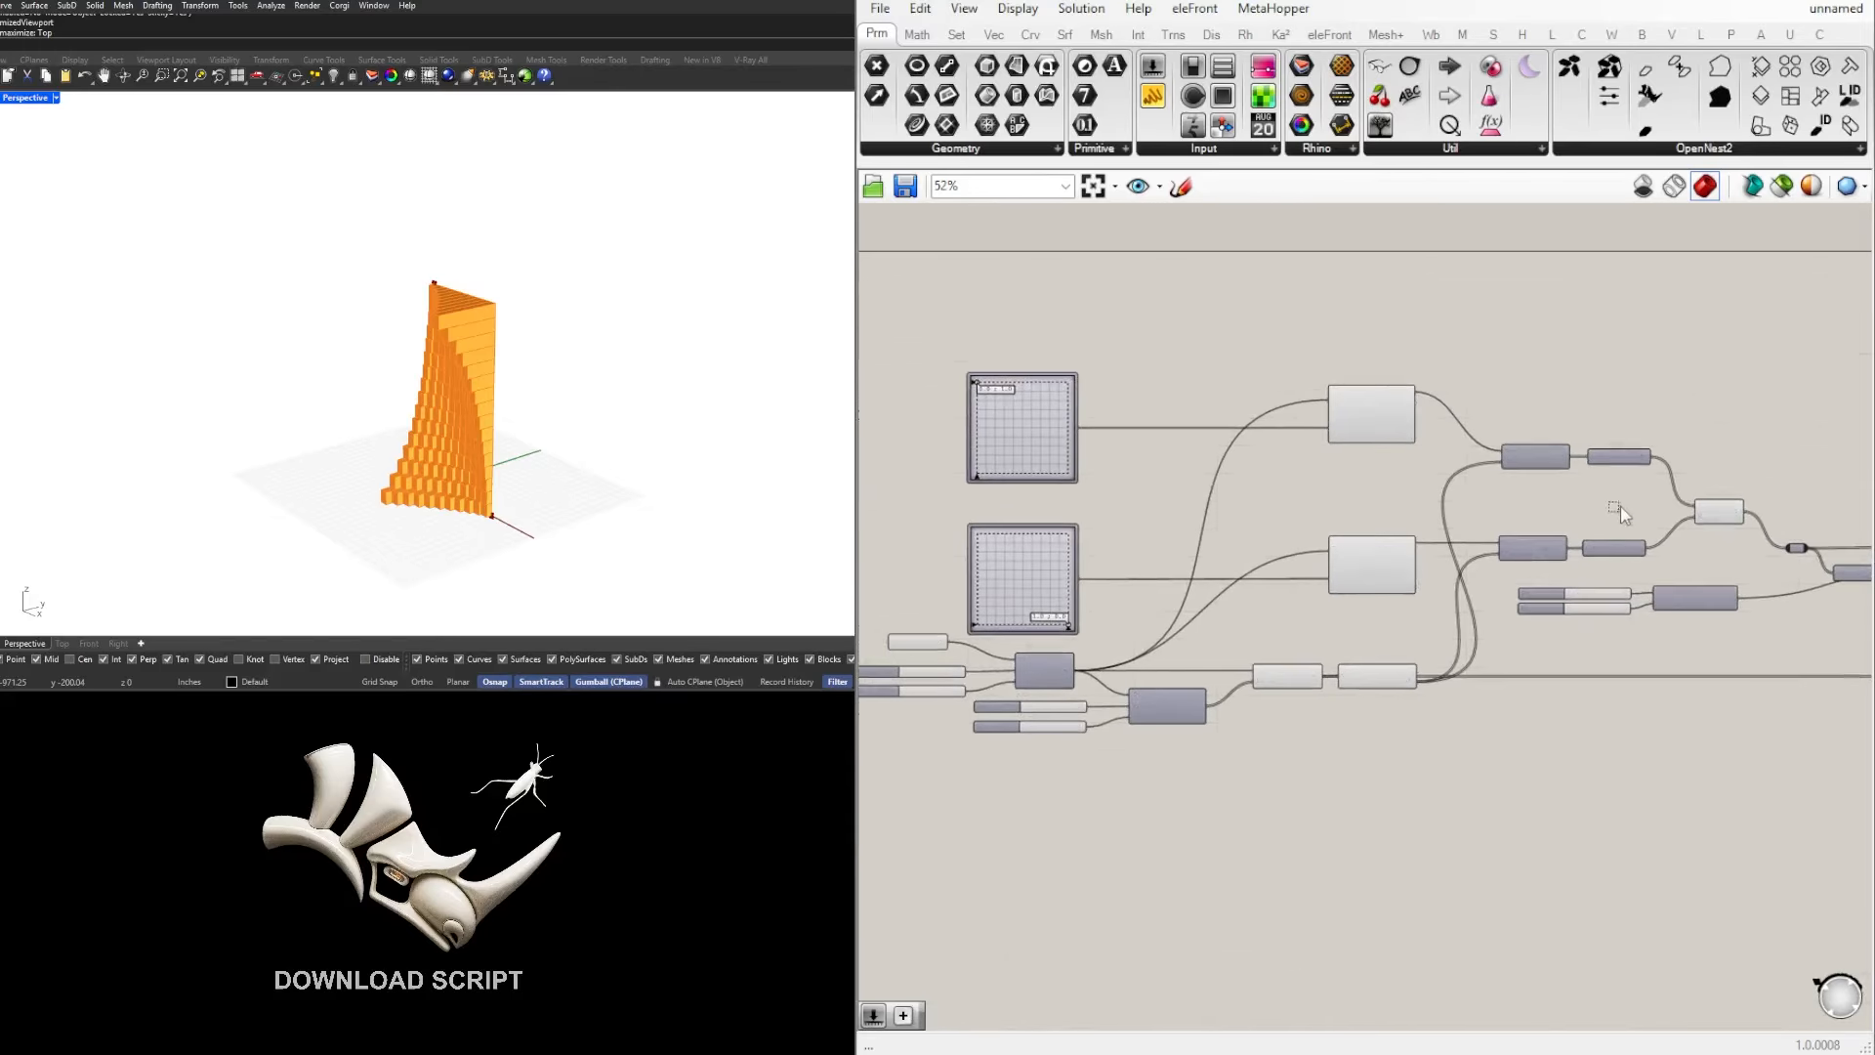
Step: Move the upper Evaluate Surface, Line and Length down close to the lower chain to compact the definition
drag(1617, 508, 1371, 527)
scroll(1380, 420, up, 2)
click(1465, 517)
click(1164, 468)
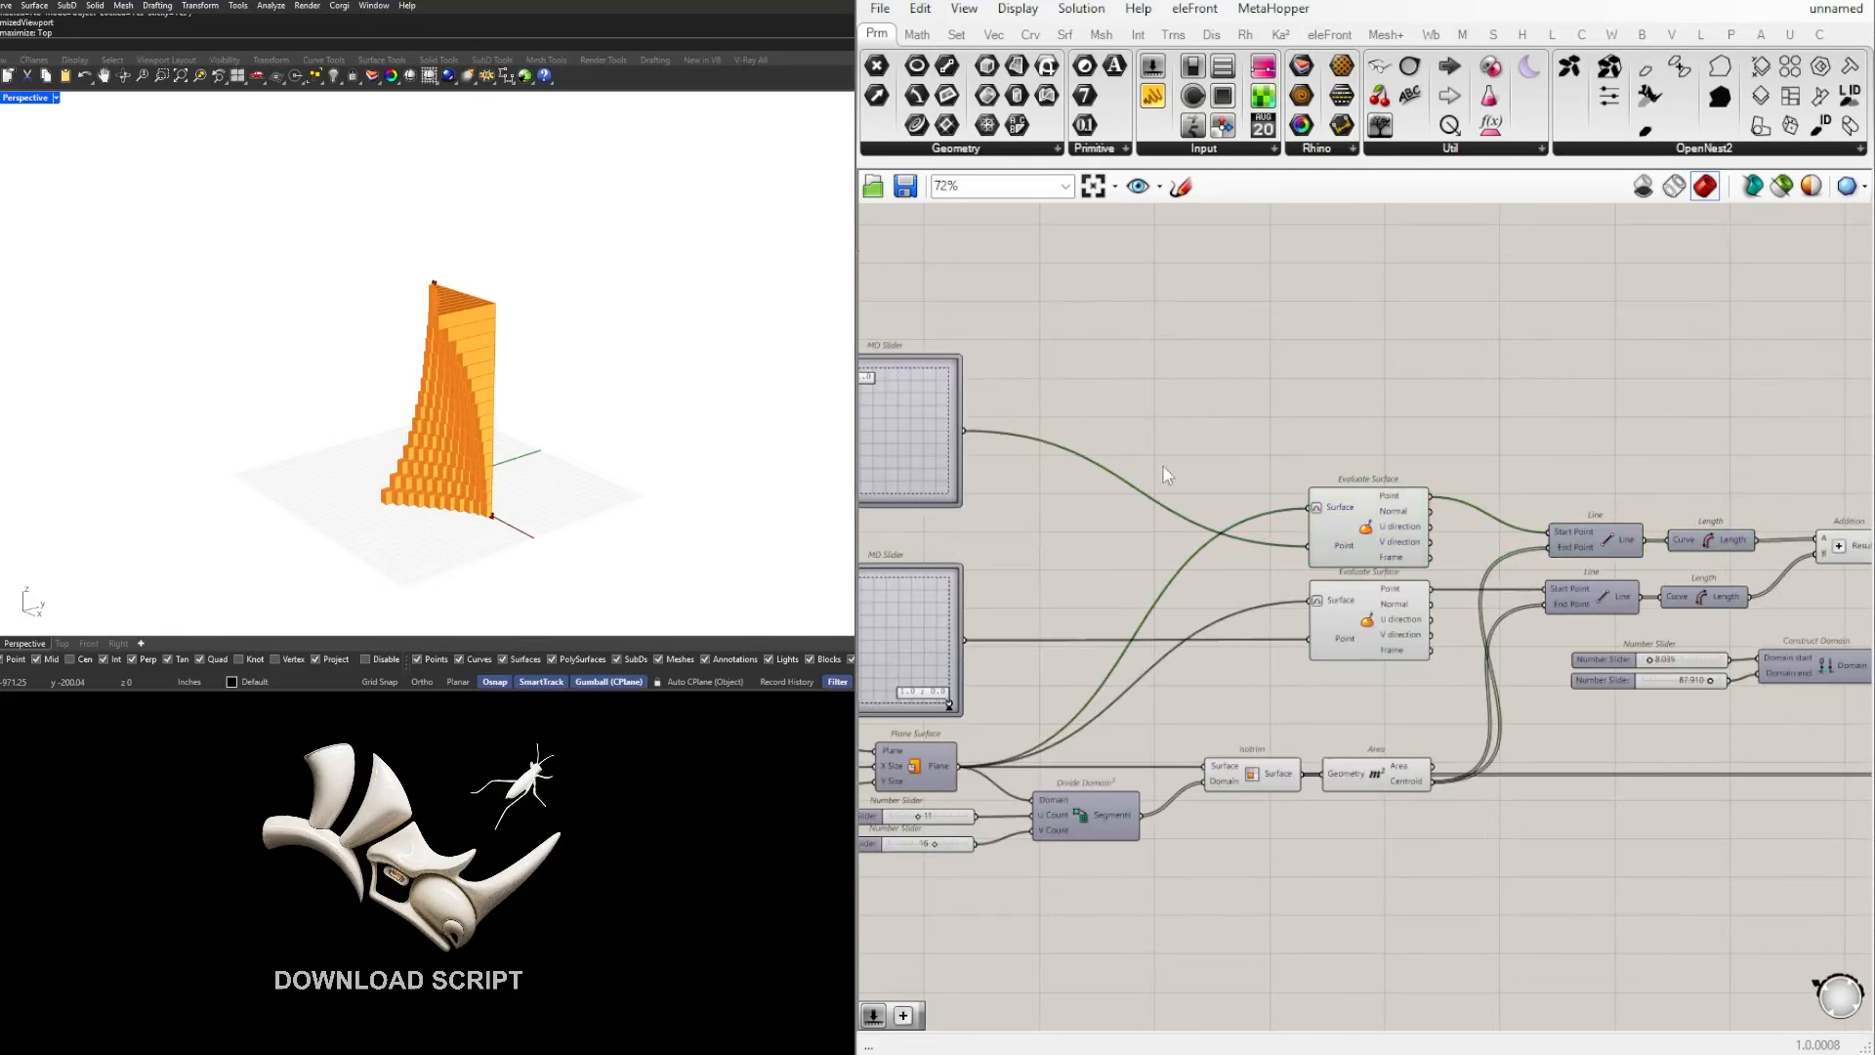
Step: Move both MD Sliders horizontally closer to the two Evaluate Surface components
right_drag(1163, 468, 1479, 467)
scroll(1466, 471, down, 2)
scroll(1313, 471, up, 3)
drag(1295, 453, 1296, 486)
drag(1401, 757, 1272, 523)
drag(1303, 491, 1387, 491)
click(1555, 350)
Step: Move Unit Y, Negative, Extrude, Colour Swatch and Custom Preview farther away from Remap Numbers to open up space
right_drag(1798, 430, 1268, 396)
scroll(1260, 394, down, 3)
right_drag(478, 334, 674, 328)
scroll(562, 346, up, 4)
right_drag(547, 337, 495, 328)
scroll(1464, 482, down, 4)
right_drag(1714, 552, 1574, 646)
scroll(1162, 610, up, 4)
scroll(1499, 619, up, 2)
scroll(1498, 620, up, 1)
drag(1591, 653, 1228, 545)
drag(1565, 590, 1658, 590)
click(1634, 491)
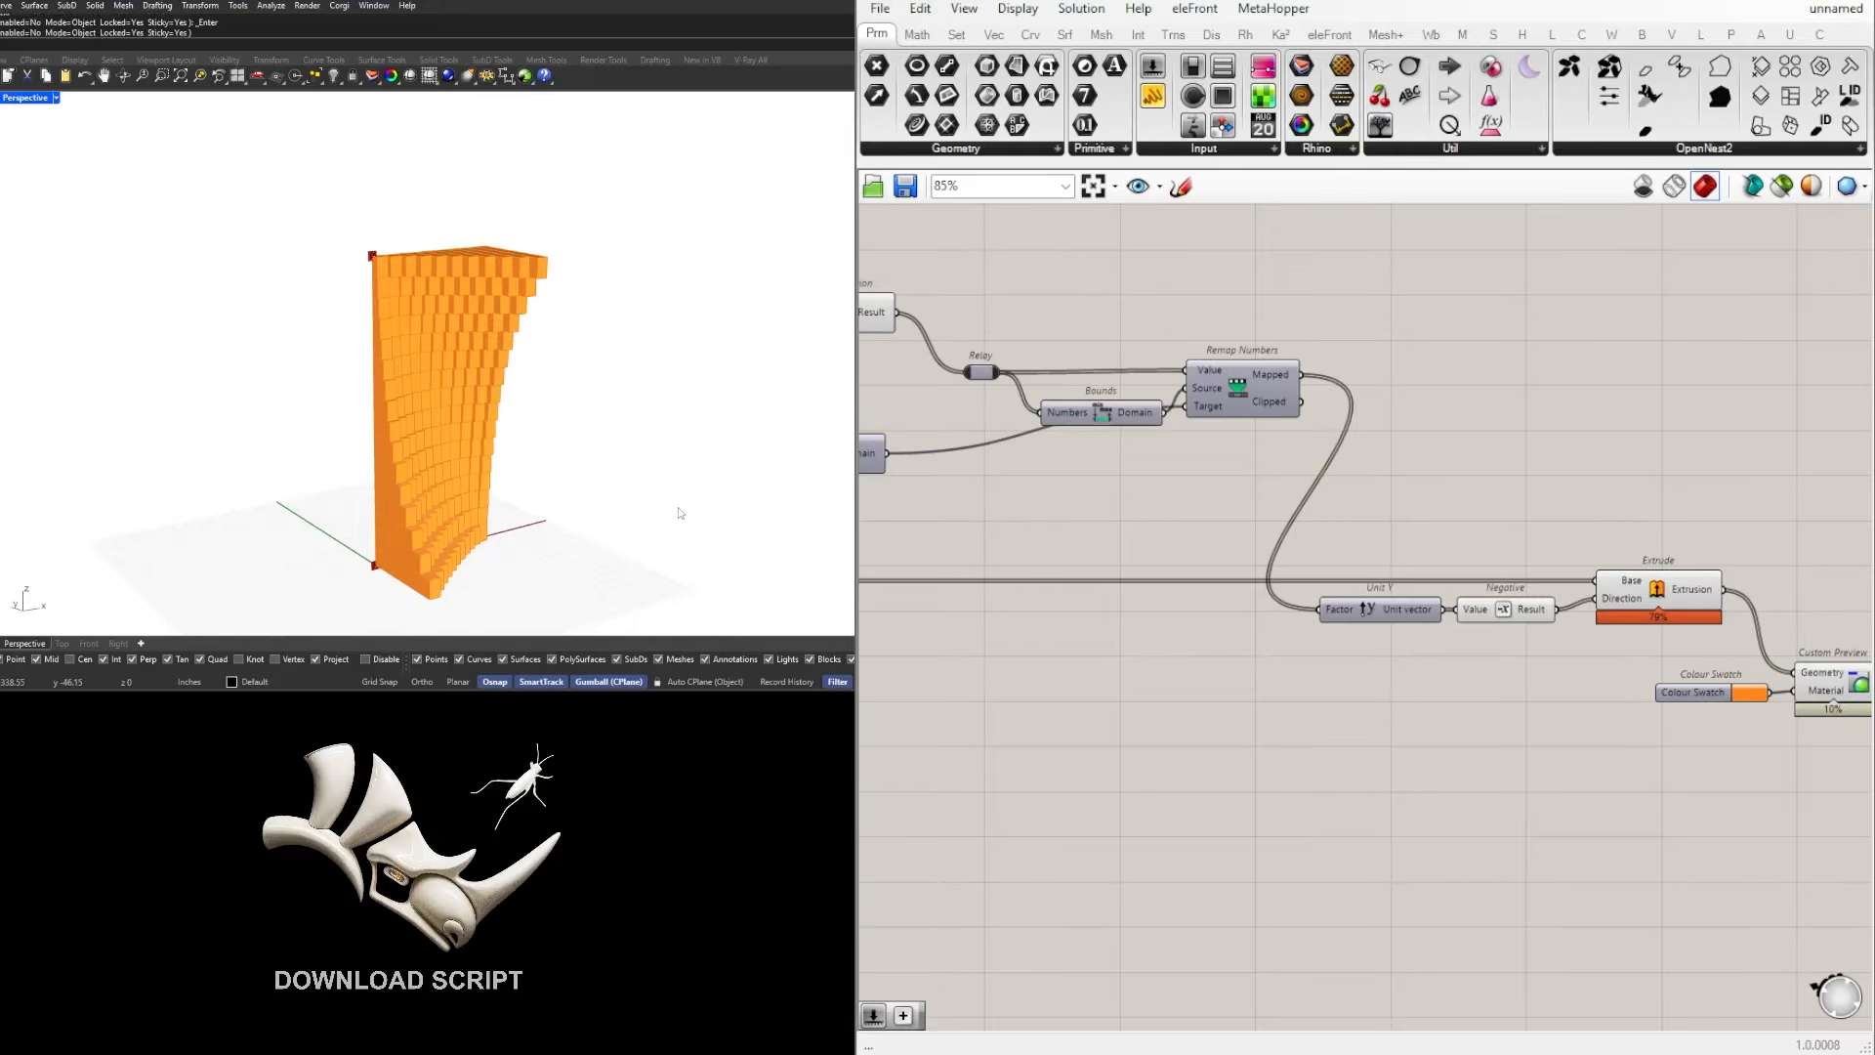
scroll(1409, 791, down, 3)
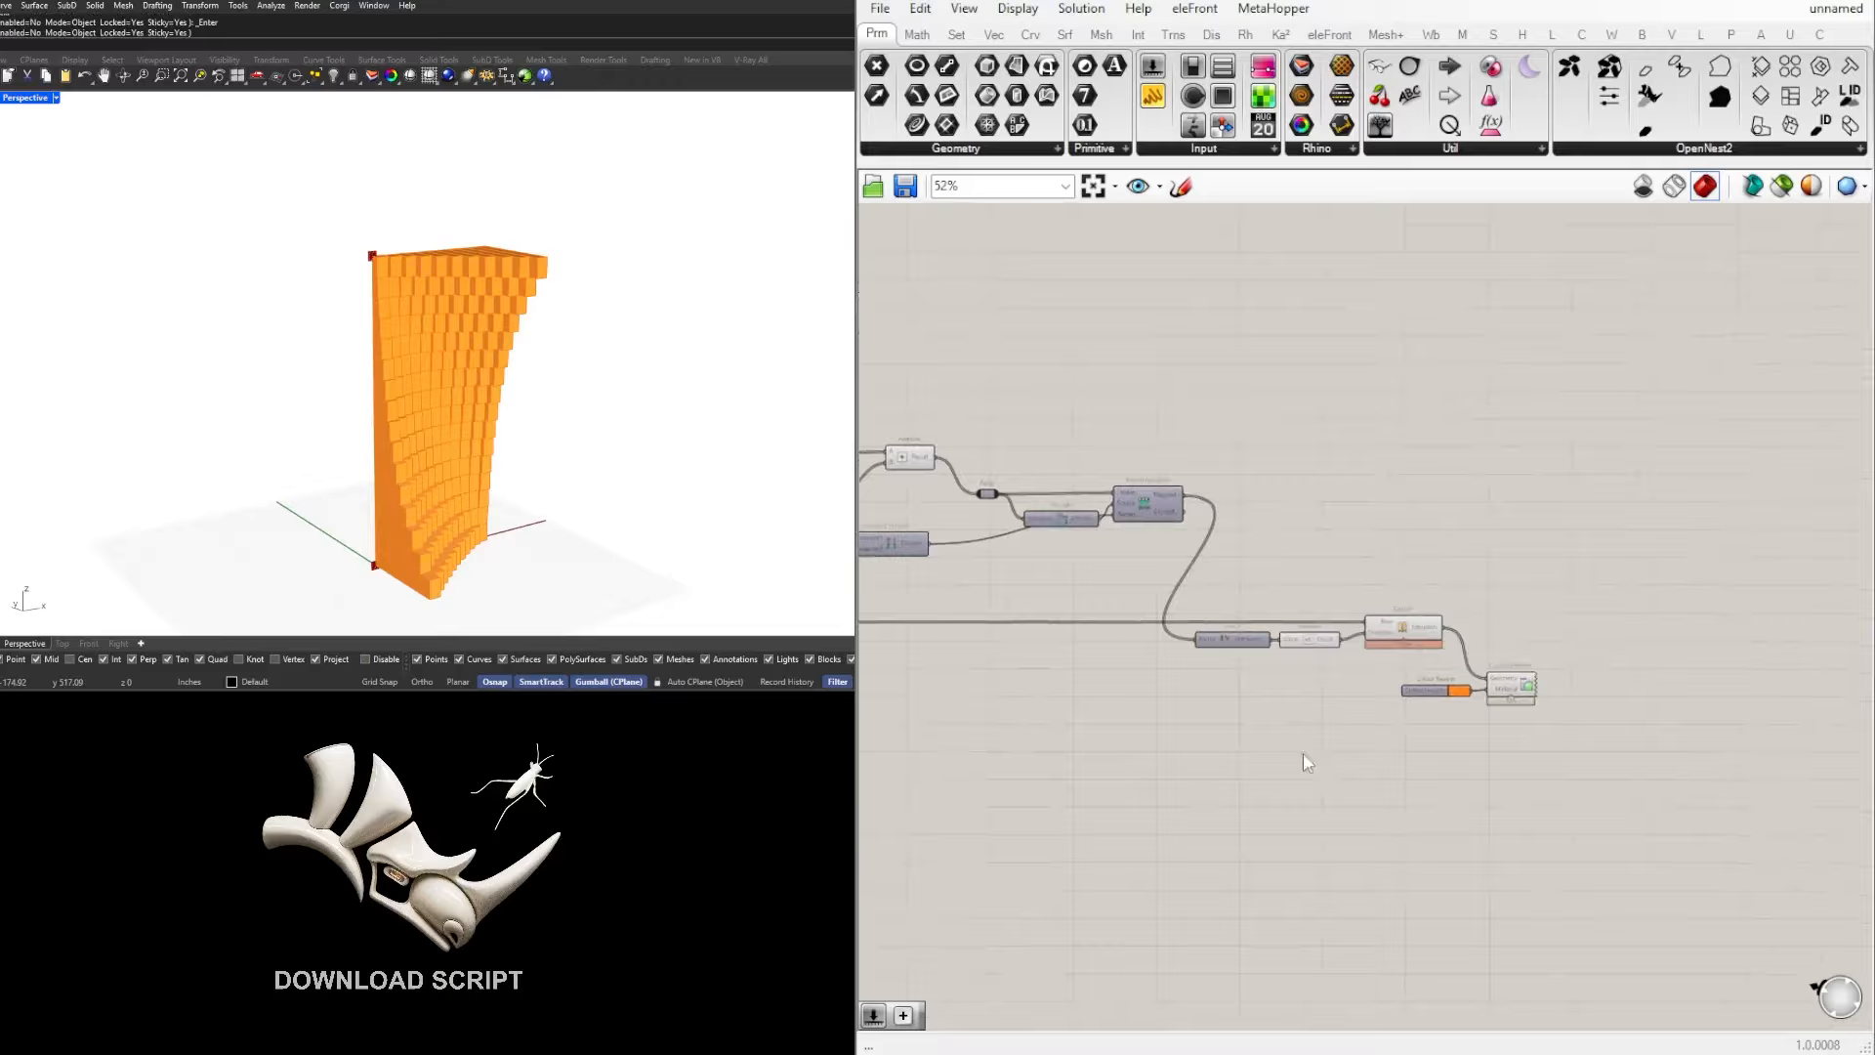
drag(1662, 829, 1118, 641)
drag(1406, 633, 1580, 631)
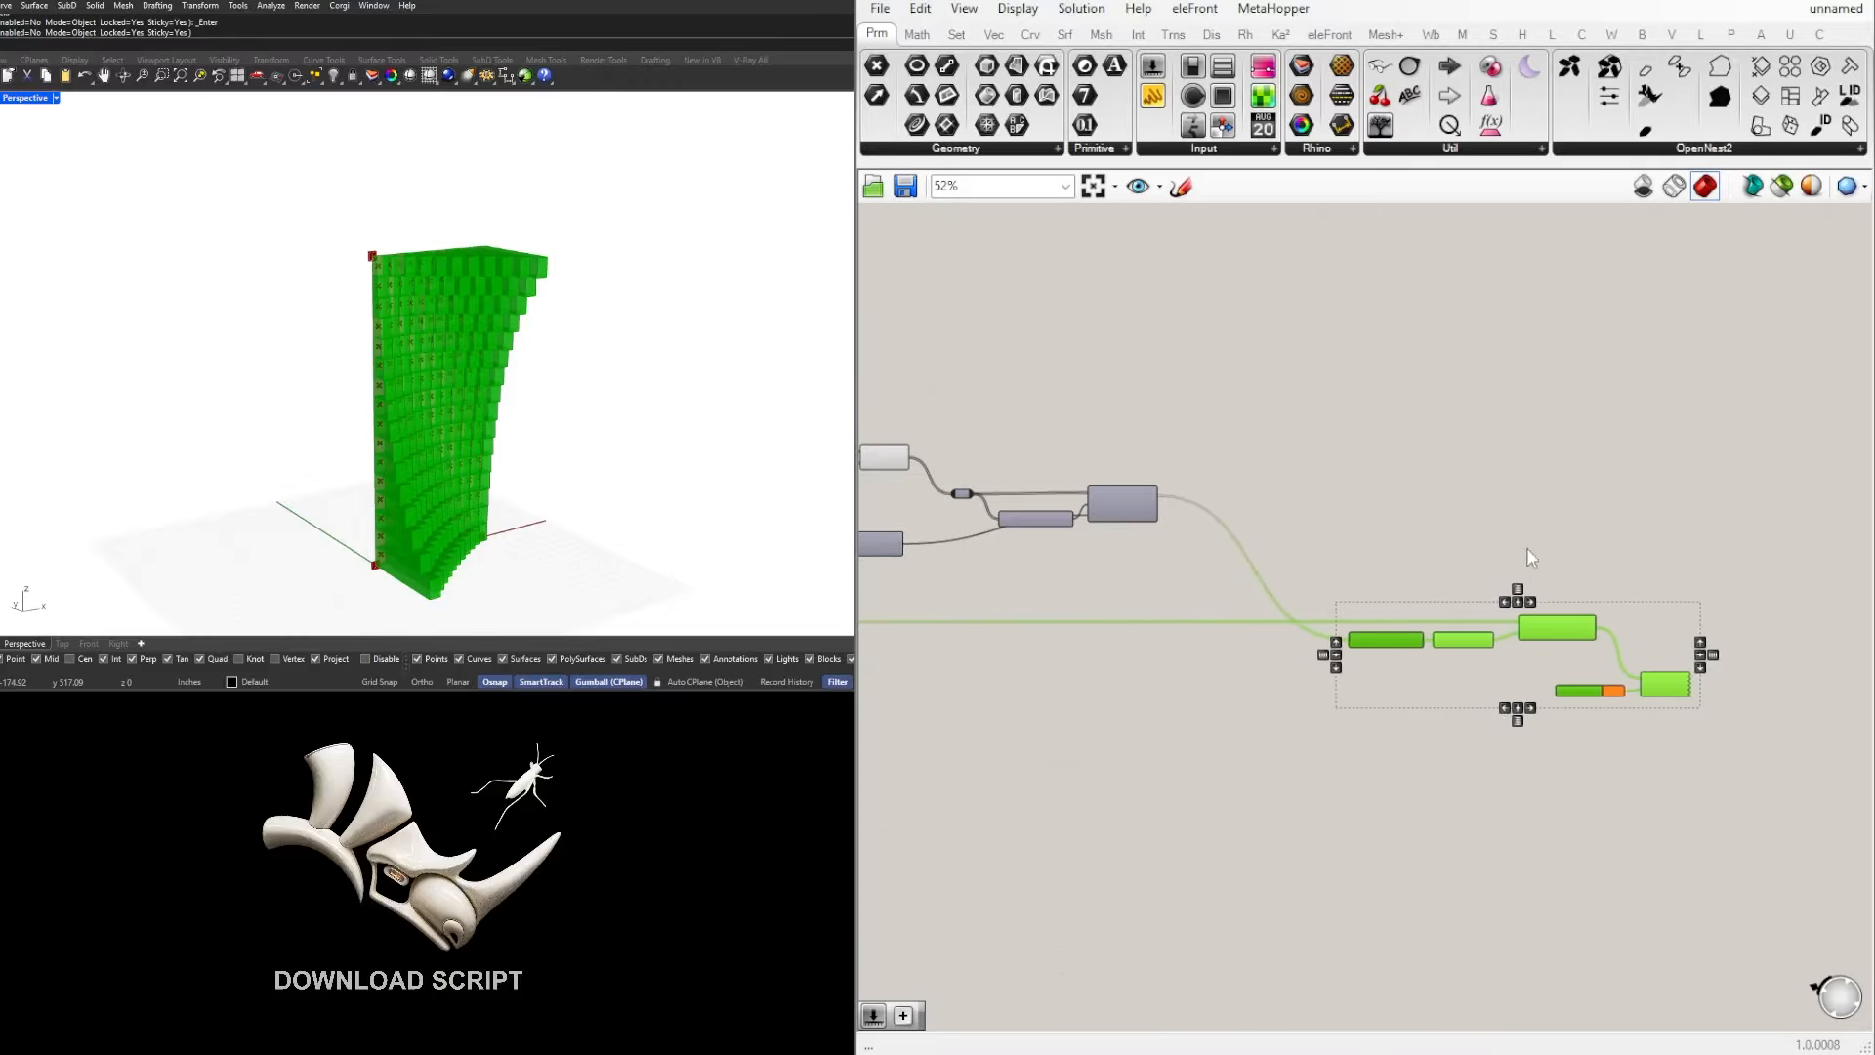
click(1527, 543)
Step: Nudge the Bounds component slightly up, closer to the height of the Relay
right_drag(1028, 546, 1351, 535)
scroll(1351, 535, up, 4)
drag(1380, 475, 1379, 458)
click(1223, 432)
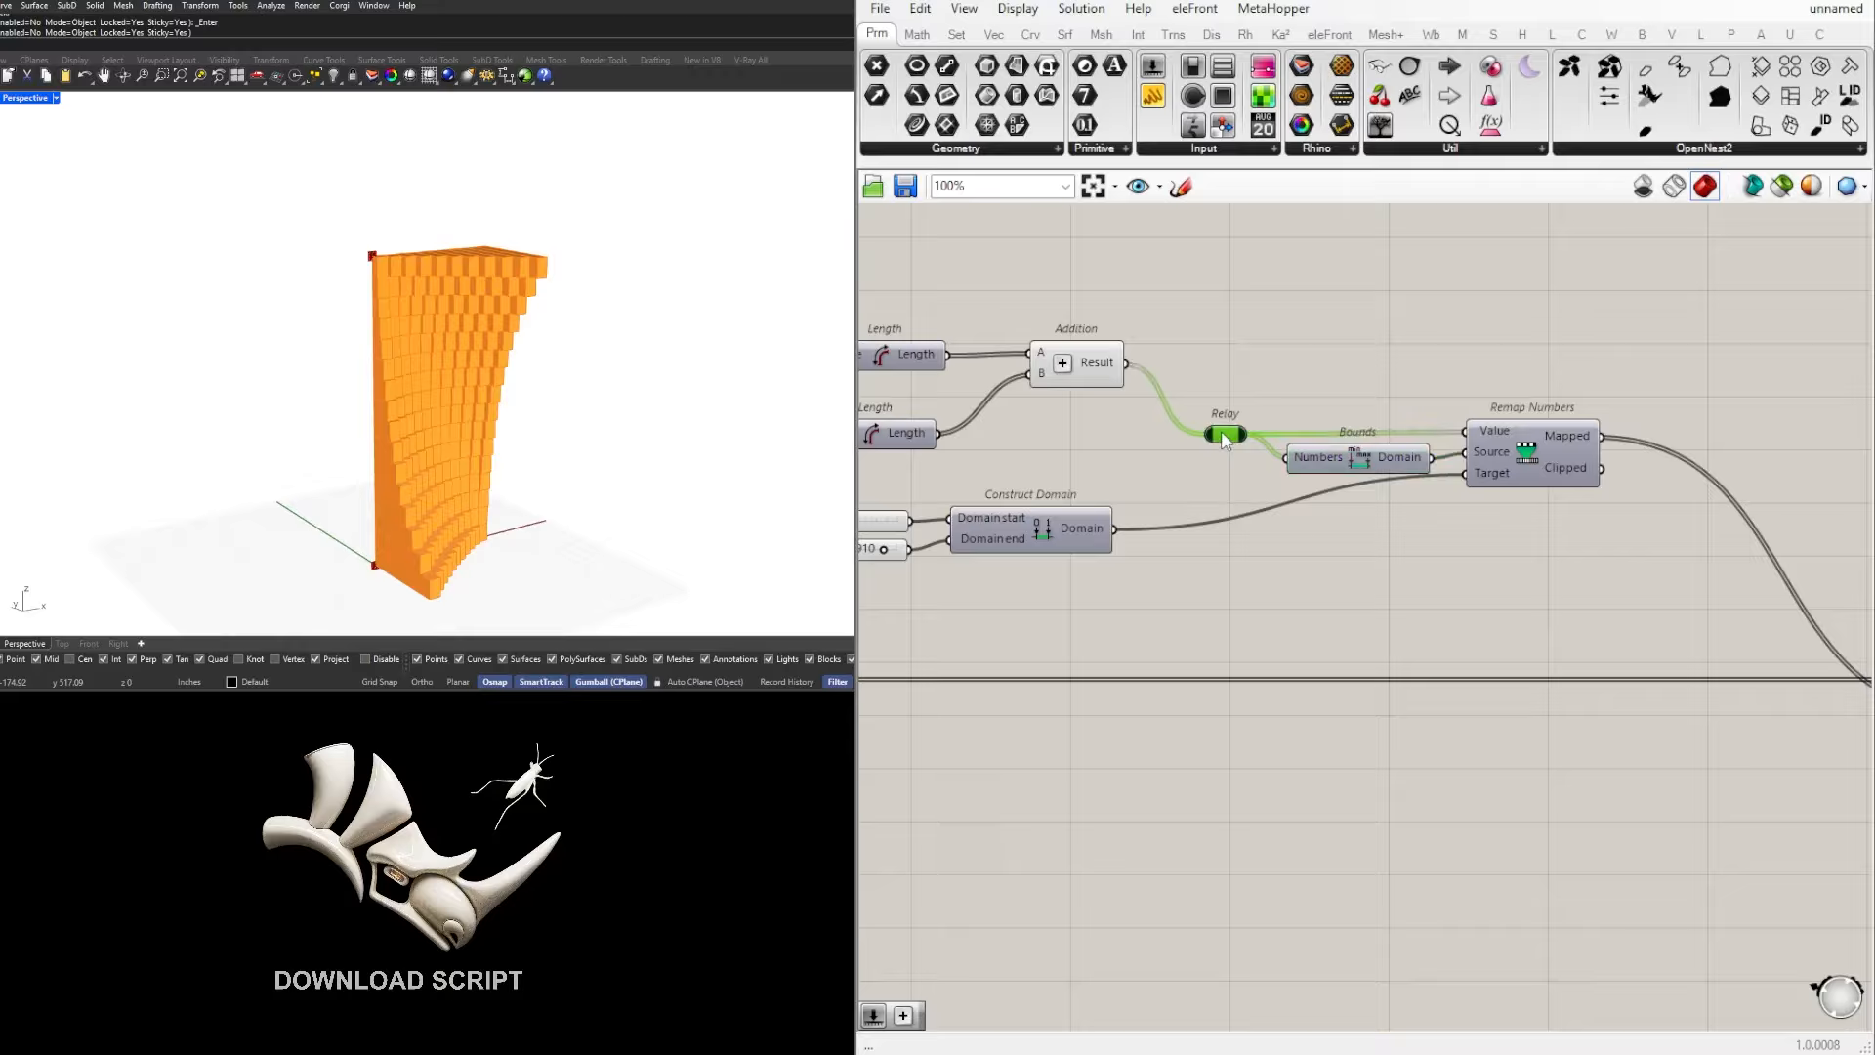
click(1299, 410)
Step: Move Construct Domain and its two Number Sliders beneath Bounds, close to the Target input of Remap Numbers
scroll(1539, 484, down, 2)
right_drag(1494, 533, 1319, 552)
scroll(1319, 552, down, 1)
right_drag(1131, 596, 1393, 624)
scroll(1393, 624, up, 2)
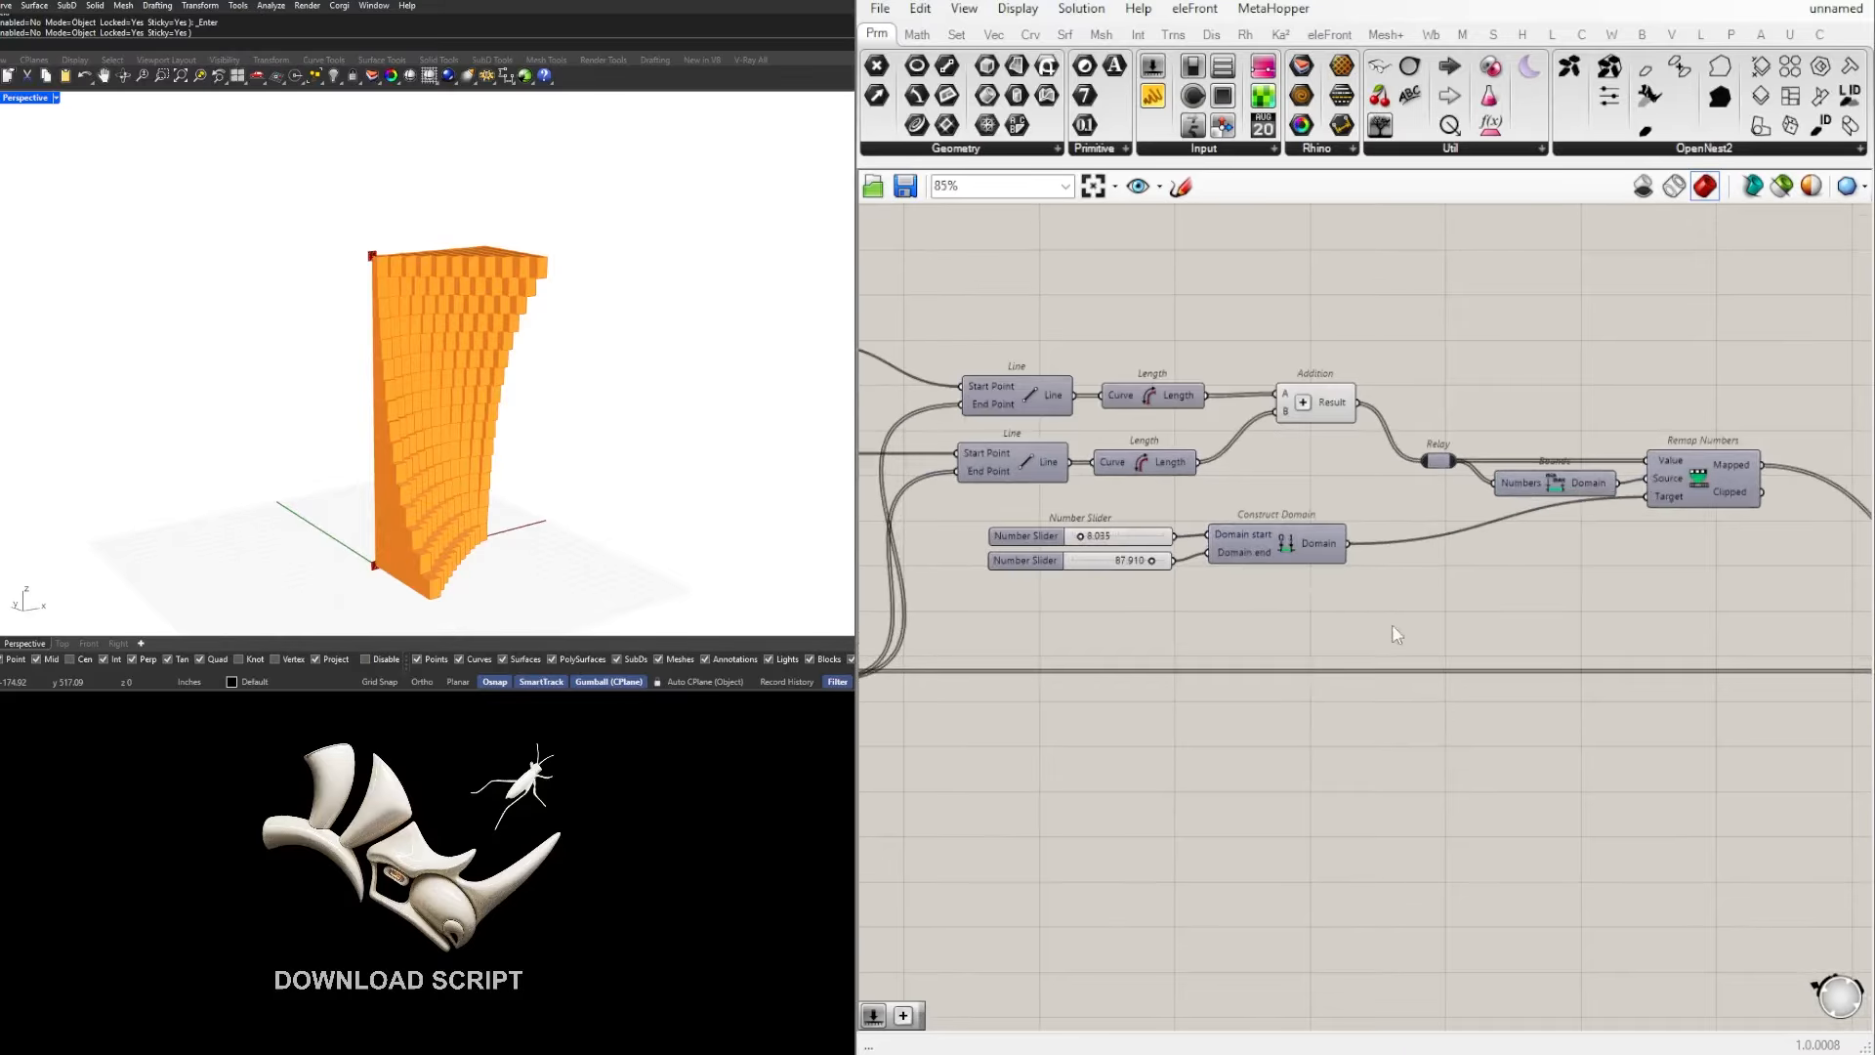
drag(1342, 608, 998, 530)
drag(1306, 552, 1541, 556)
click(1665, 589)
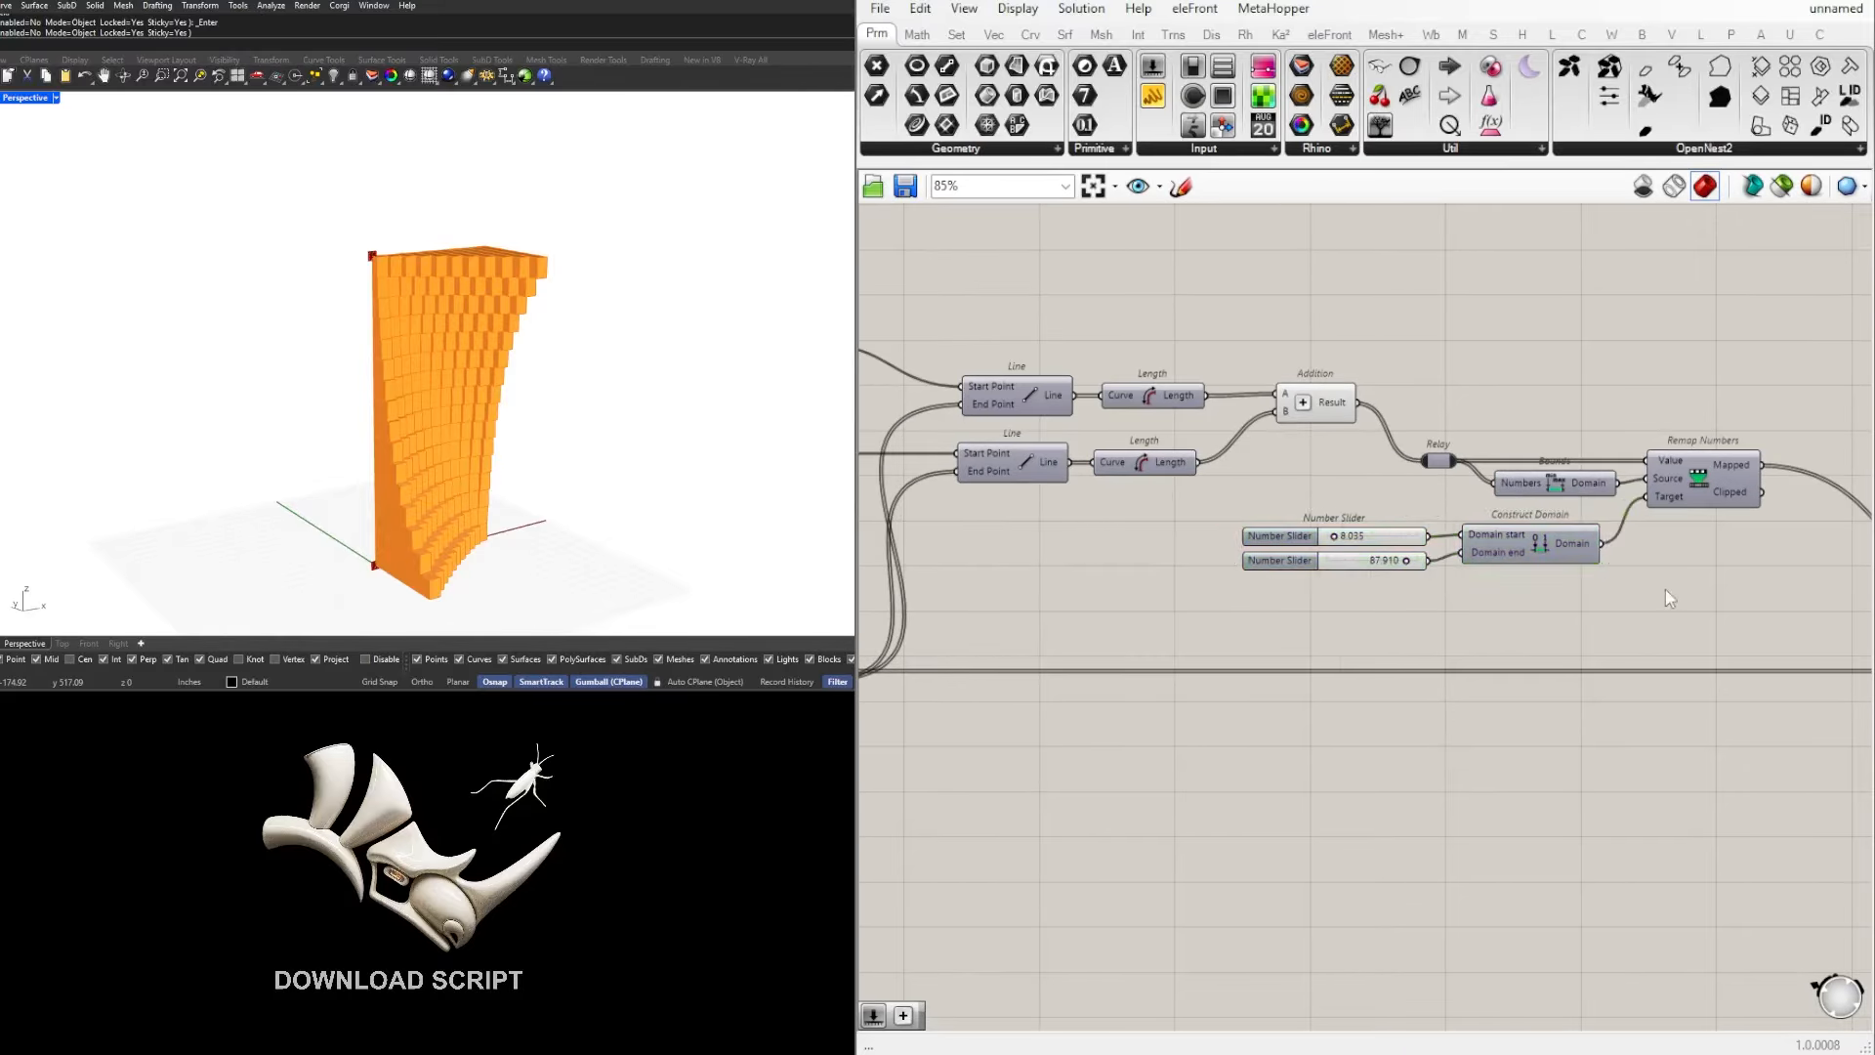
Step: Disable the preview of the selected Unit Y, Negative, Extrude and Custom Preview components to hide the extruded wall
right_drag(1675, 547, 1240, 476)
scroll(1240, 476, down, 2)
right_drag(566, 360, 409, 370)
scroll(1569, 527, down, 4)
scroll(1643, 597, up, 4)
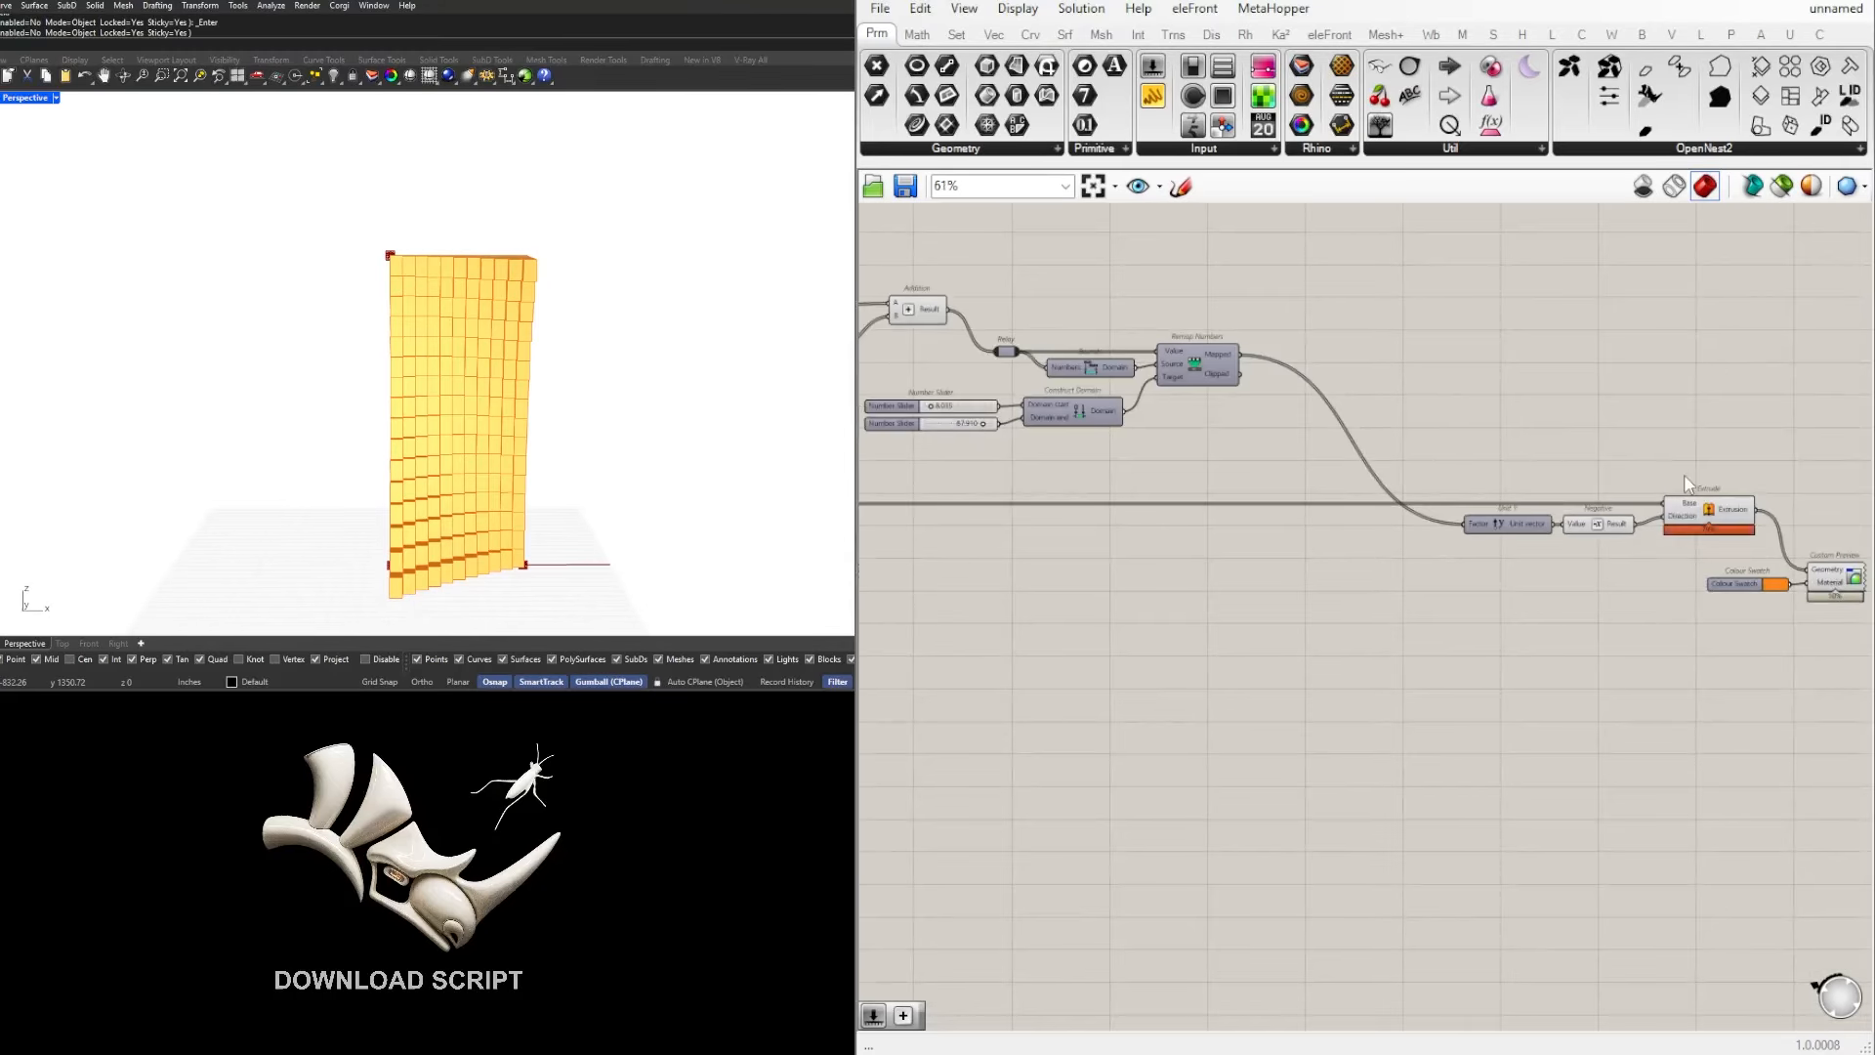
right_drag(1545, 481, 1358, 472)
drag(1676, 649, 1299, 432)
mouse_move(476, 346)
right_down()
mouse_move(577, 364)
mouse_move(464, 366)
right_up()
right_click(1546, 472)
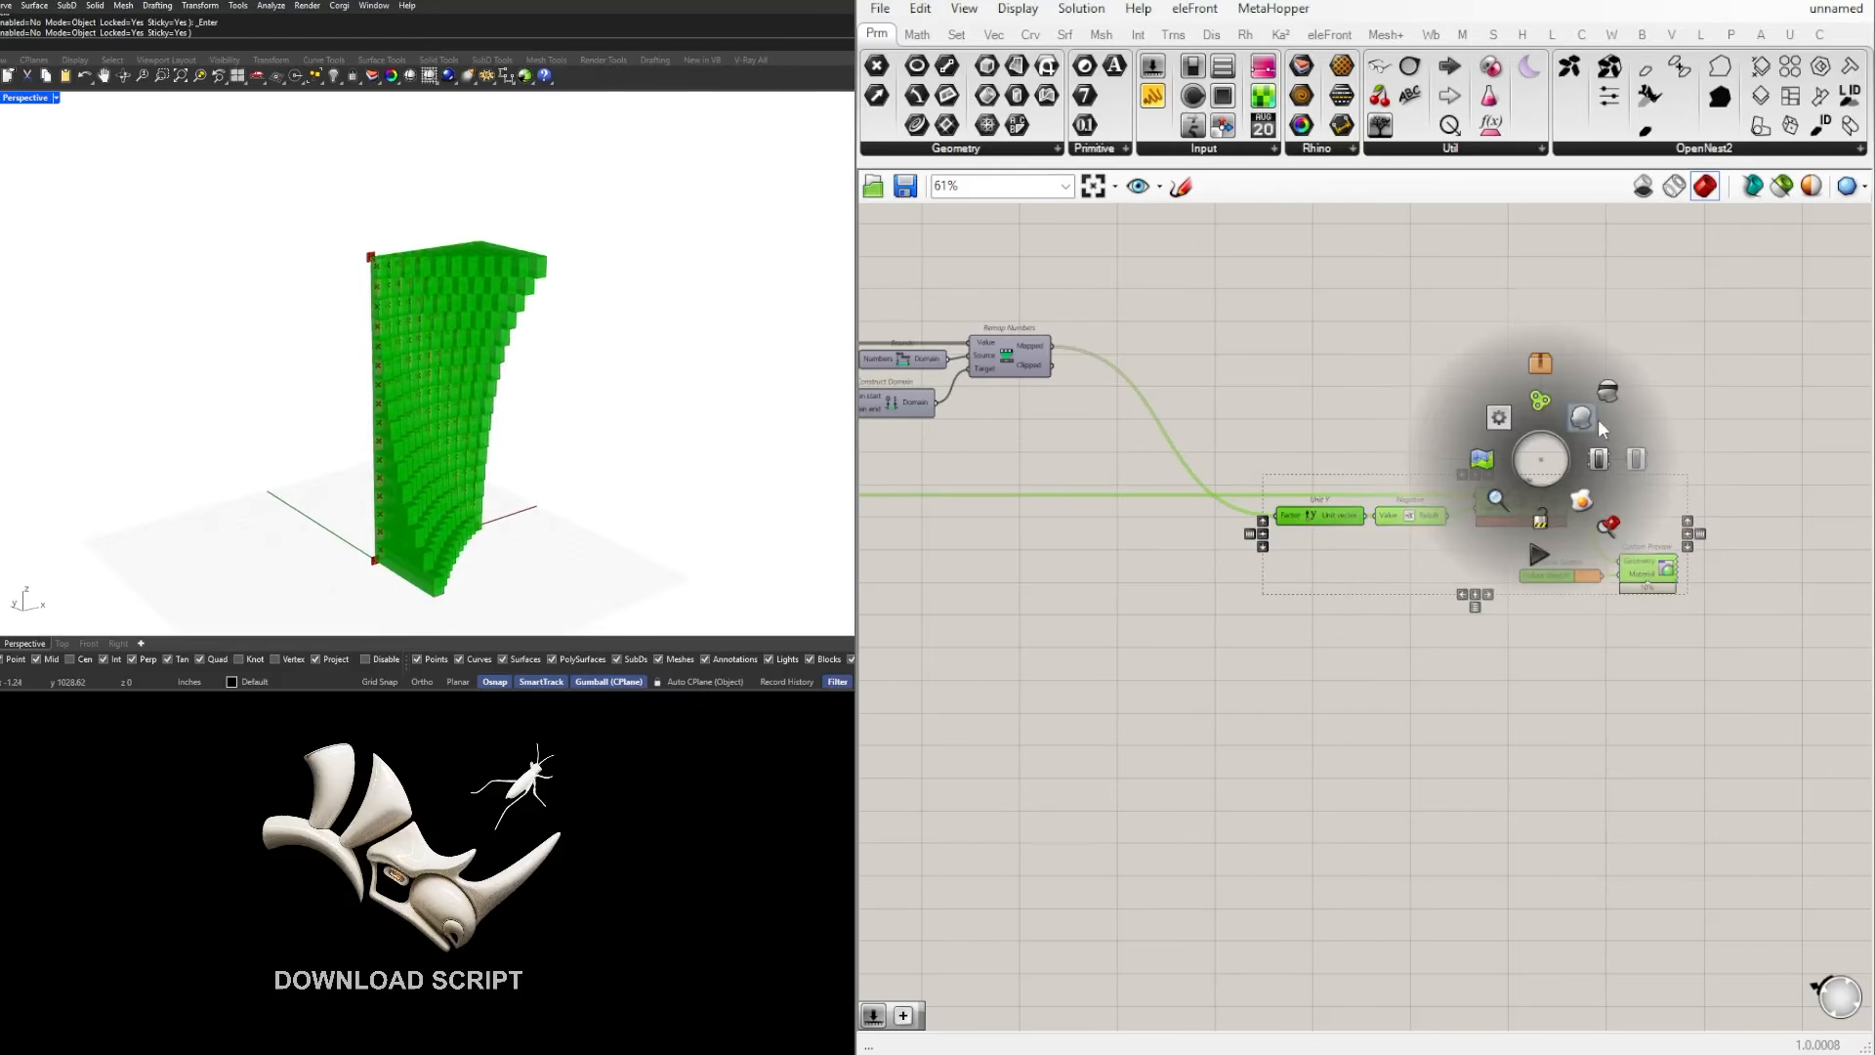
click(1632, 381)
drag(1722, 711, 1325, 431)
right_click(1418, 413)
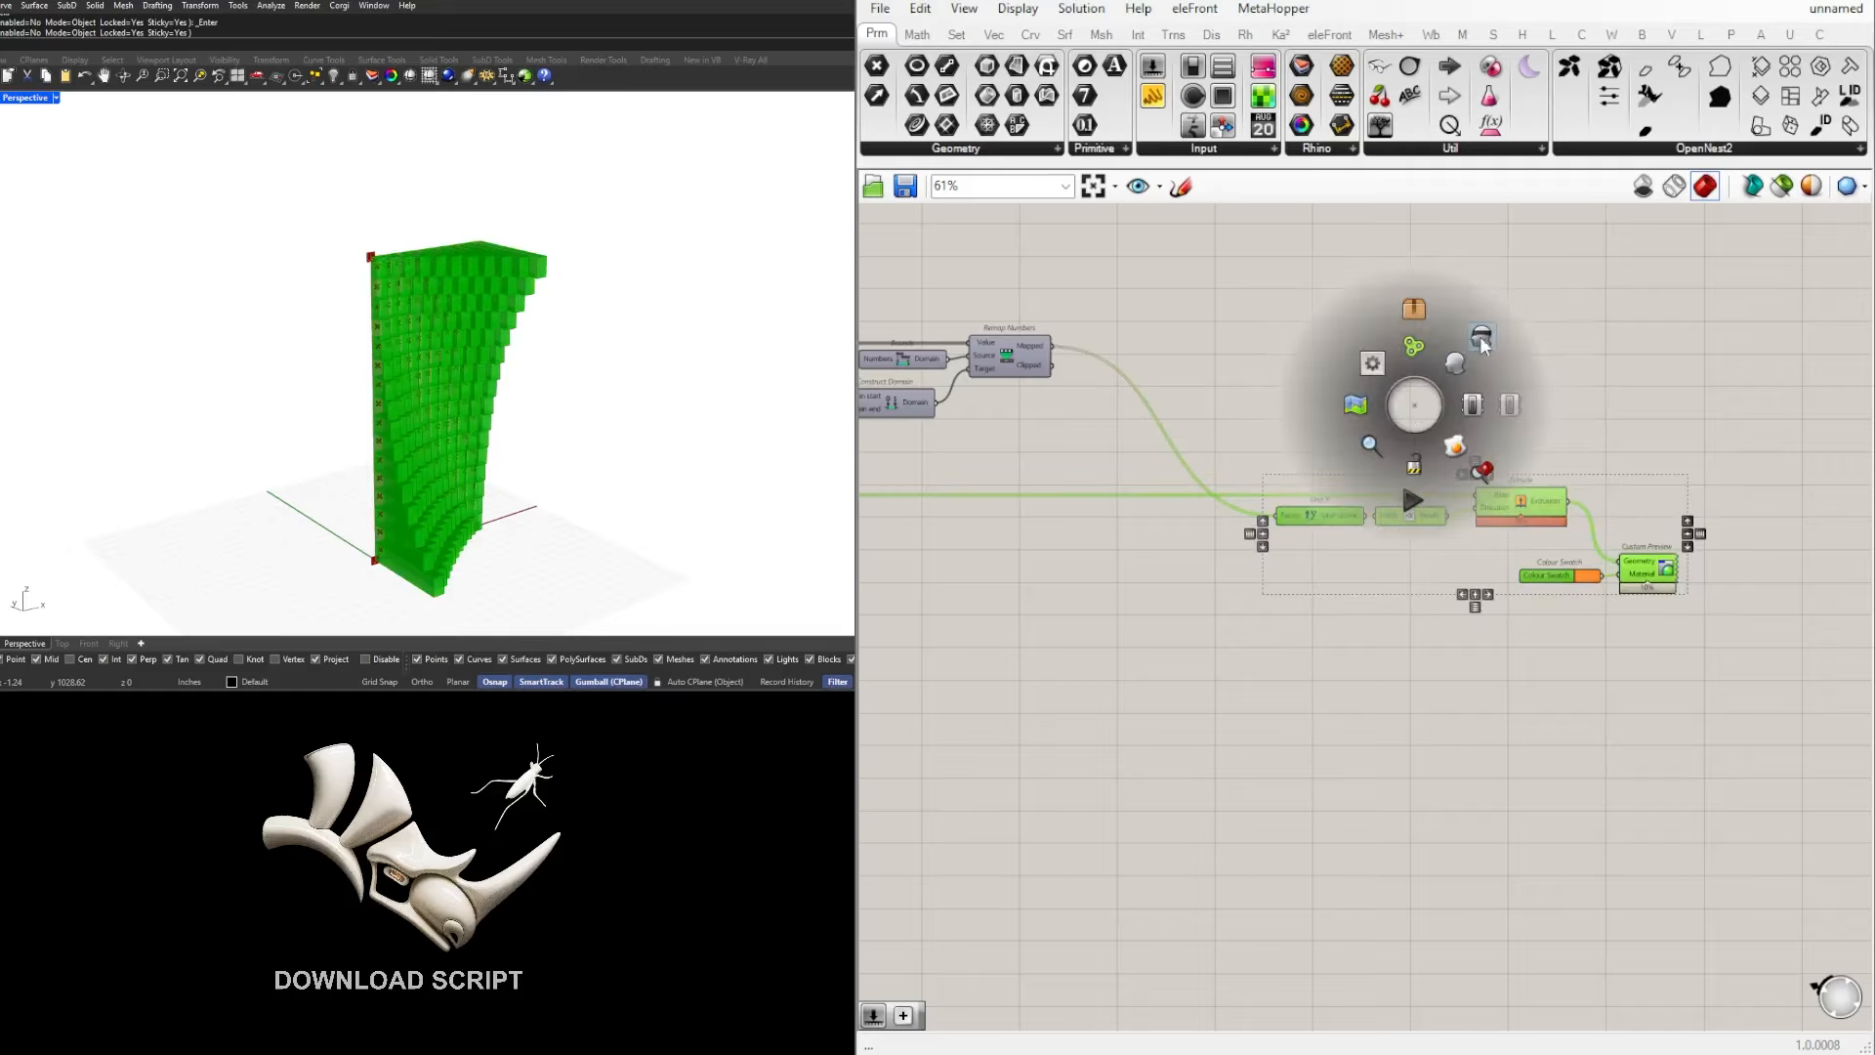
click(1480, 336)
Step: Move the Area component up off the Isotrim surface wire, beneath the lower Evaluate Surface
right_drag(1342, 410, 1651, 417)
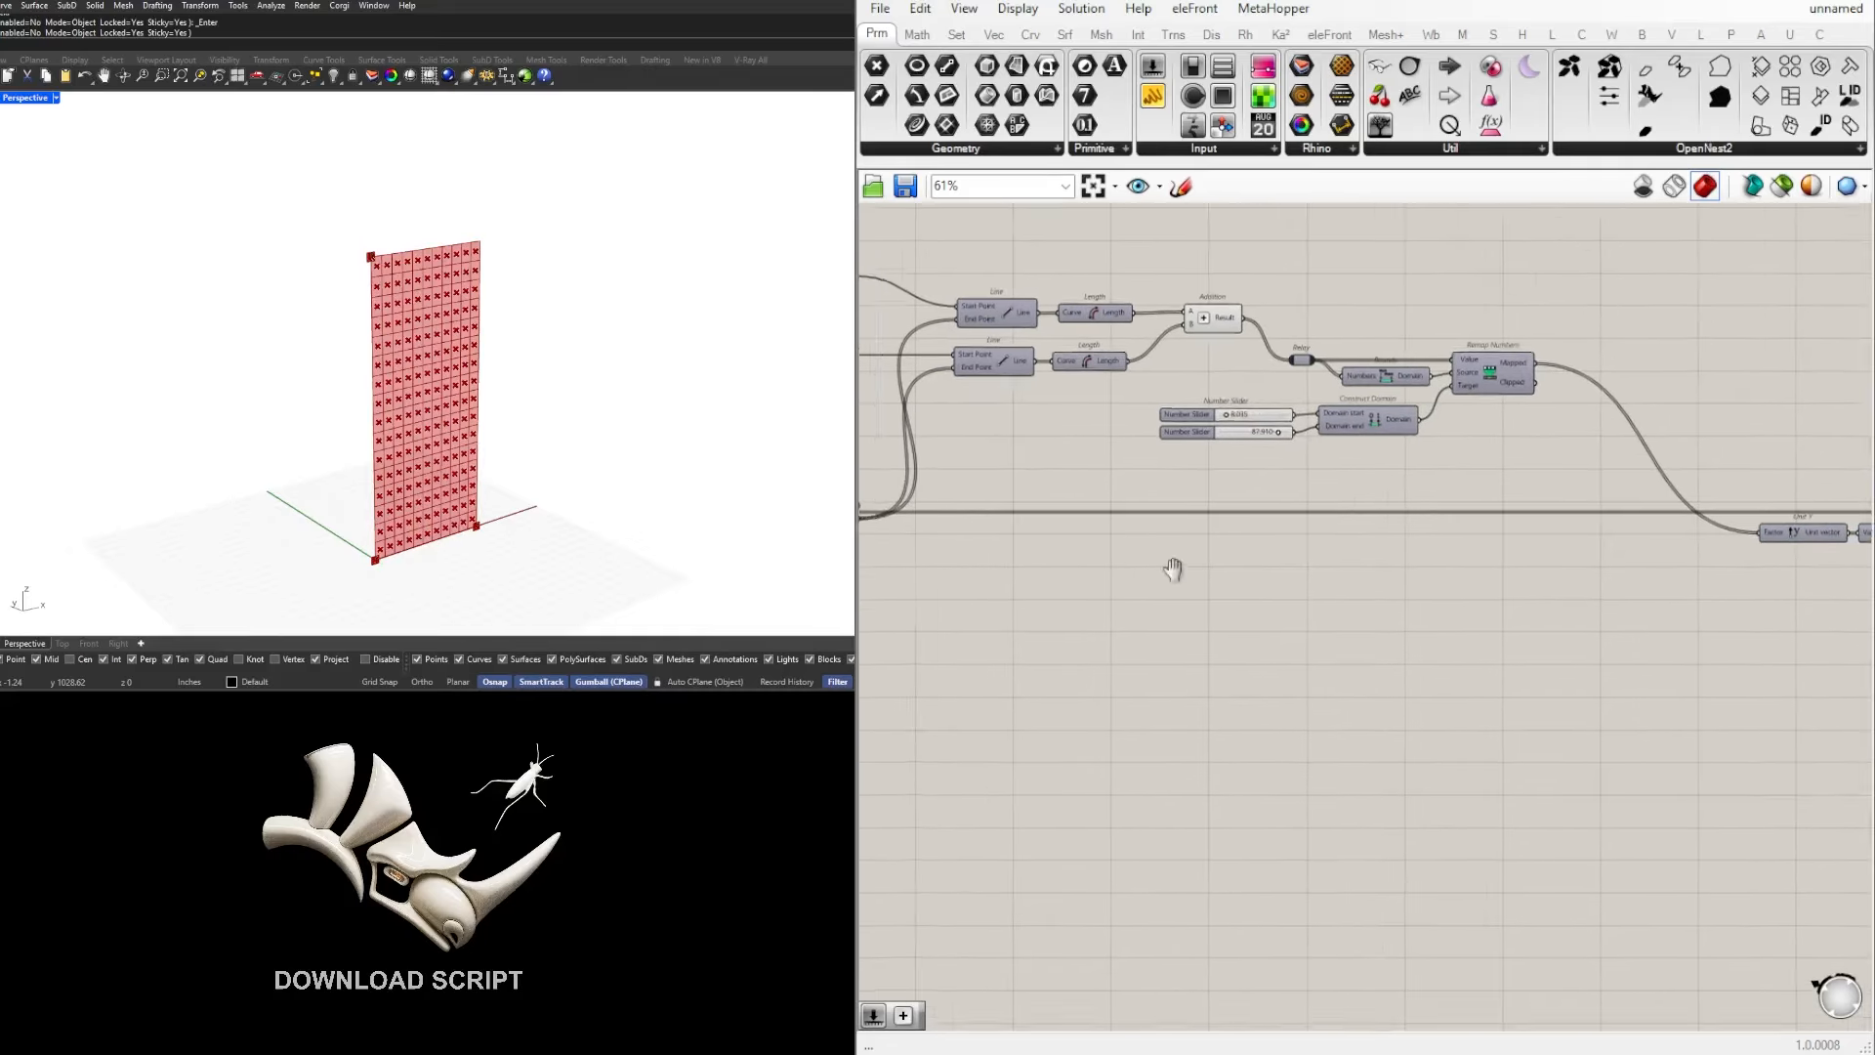
scroll(1173, 557, up, 4)
click(1099, 492)
scroll(427, 279, up, 4)
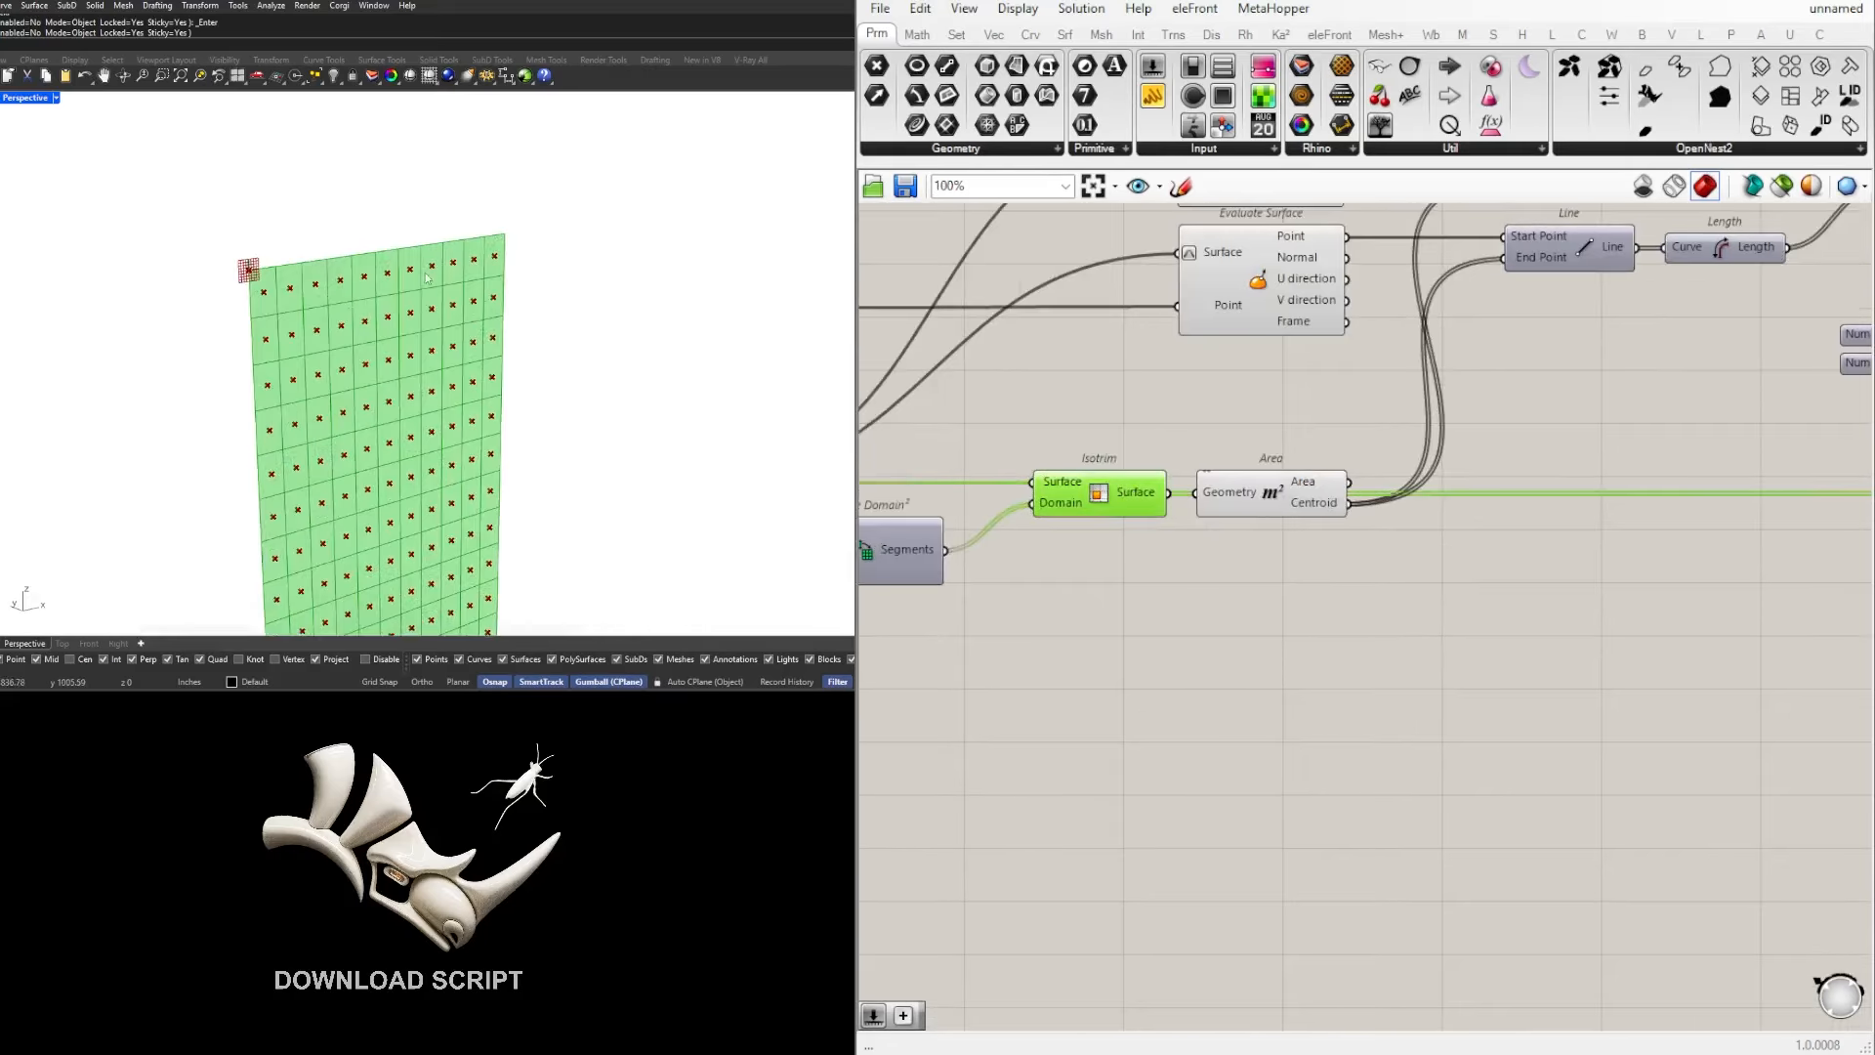
right_drag(1369, 515, 1325, 557)
drag(1222, 546, 1246, 466)
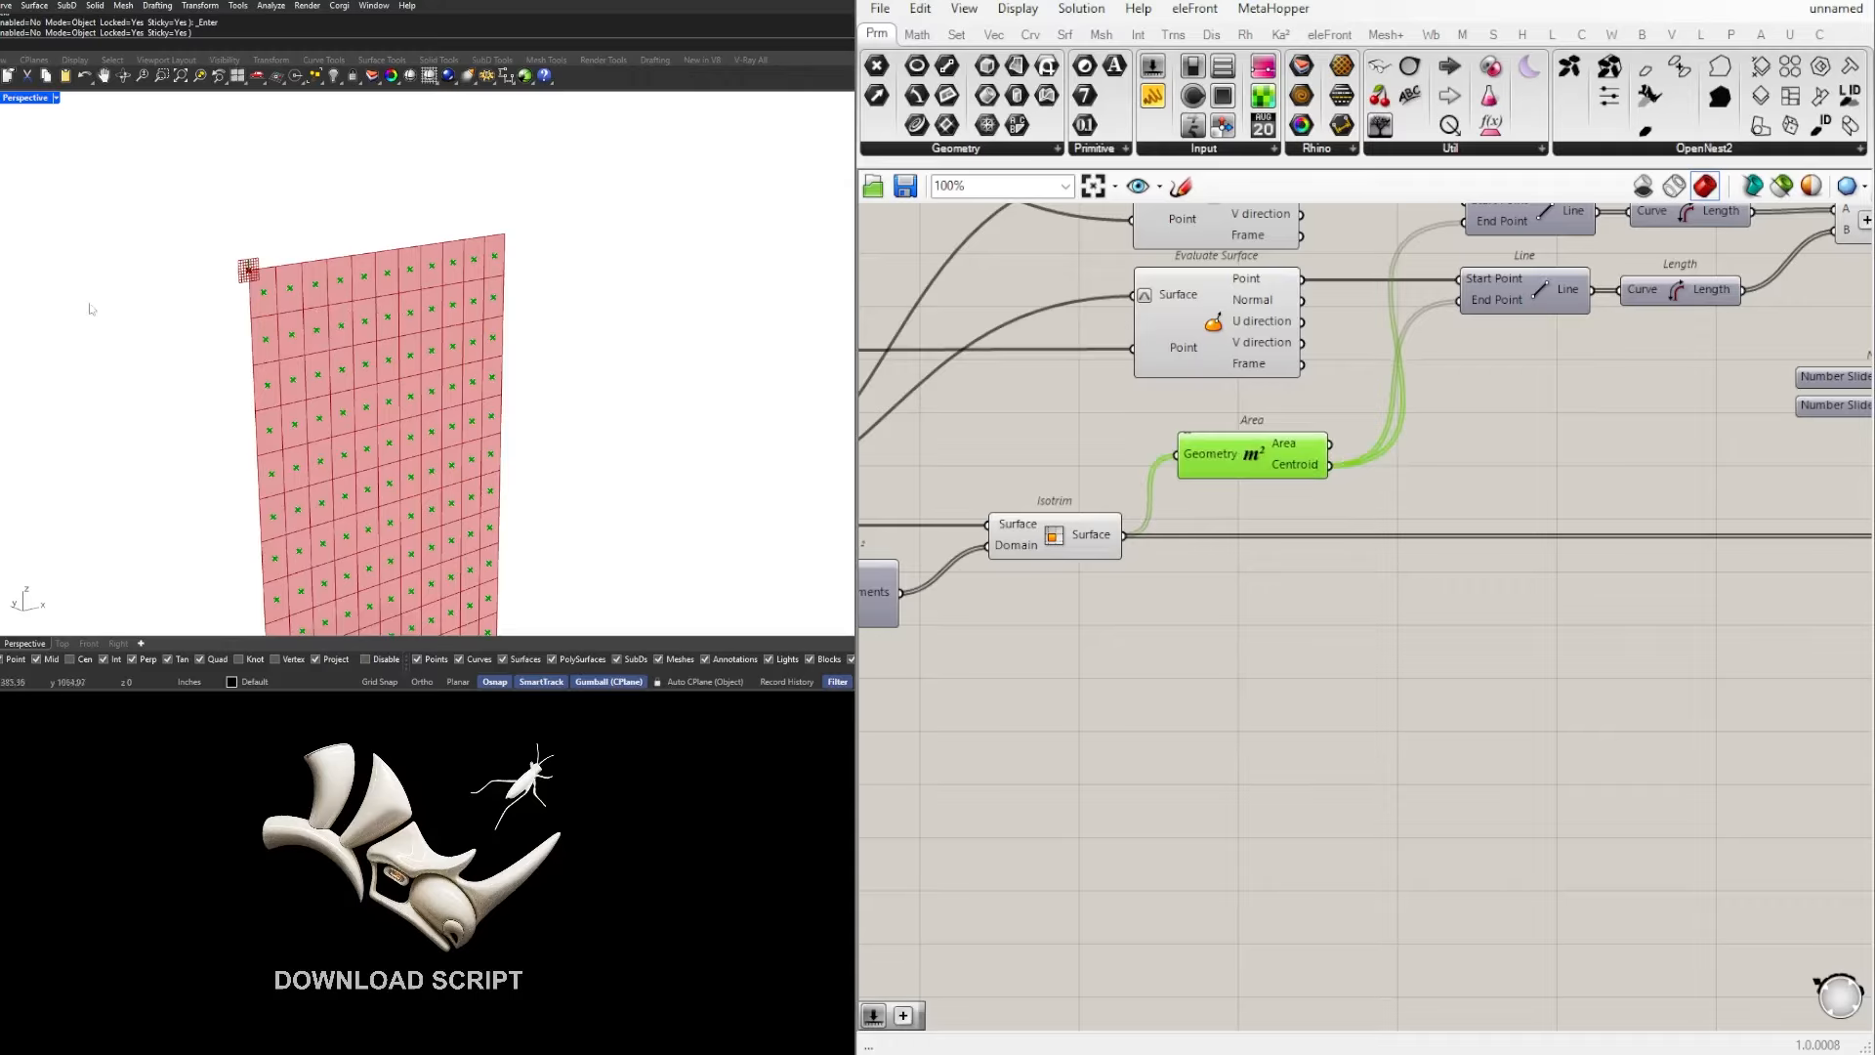
right_drag(1555, 452, 1358, 520)
scroll(1373, 538, down, 1)
scroll(1358, 518, up, 1)
click(1358, 519)
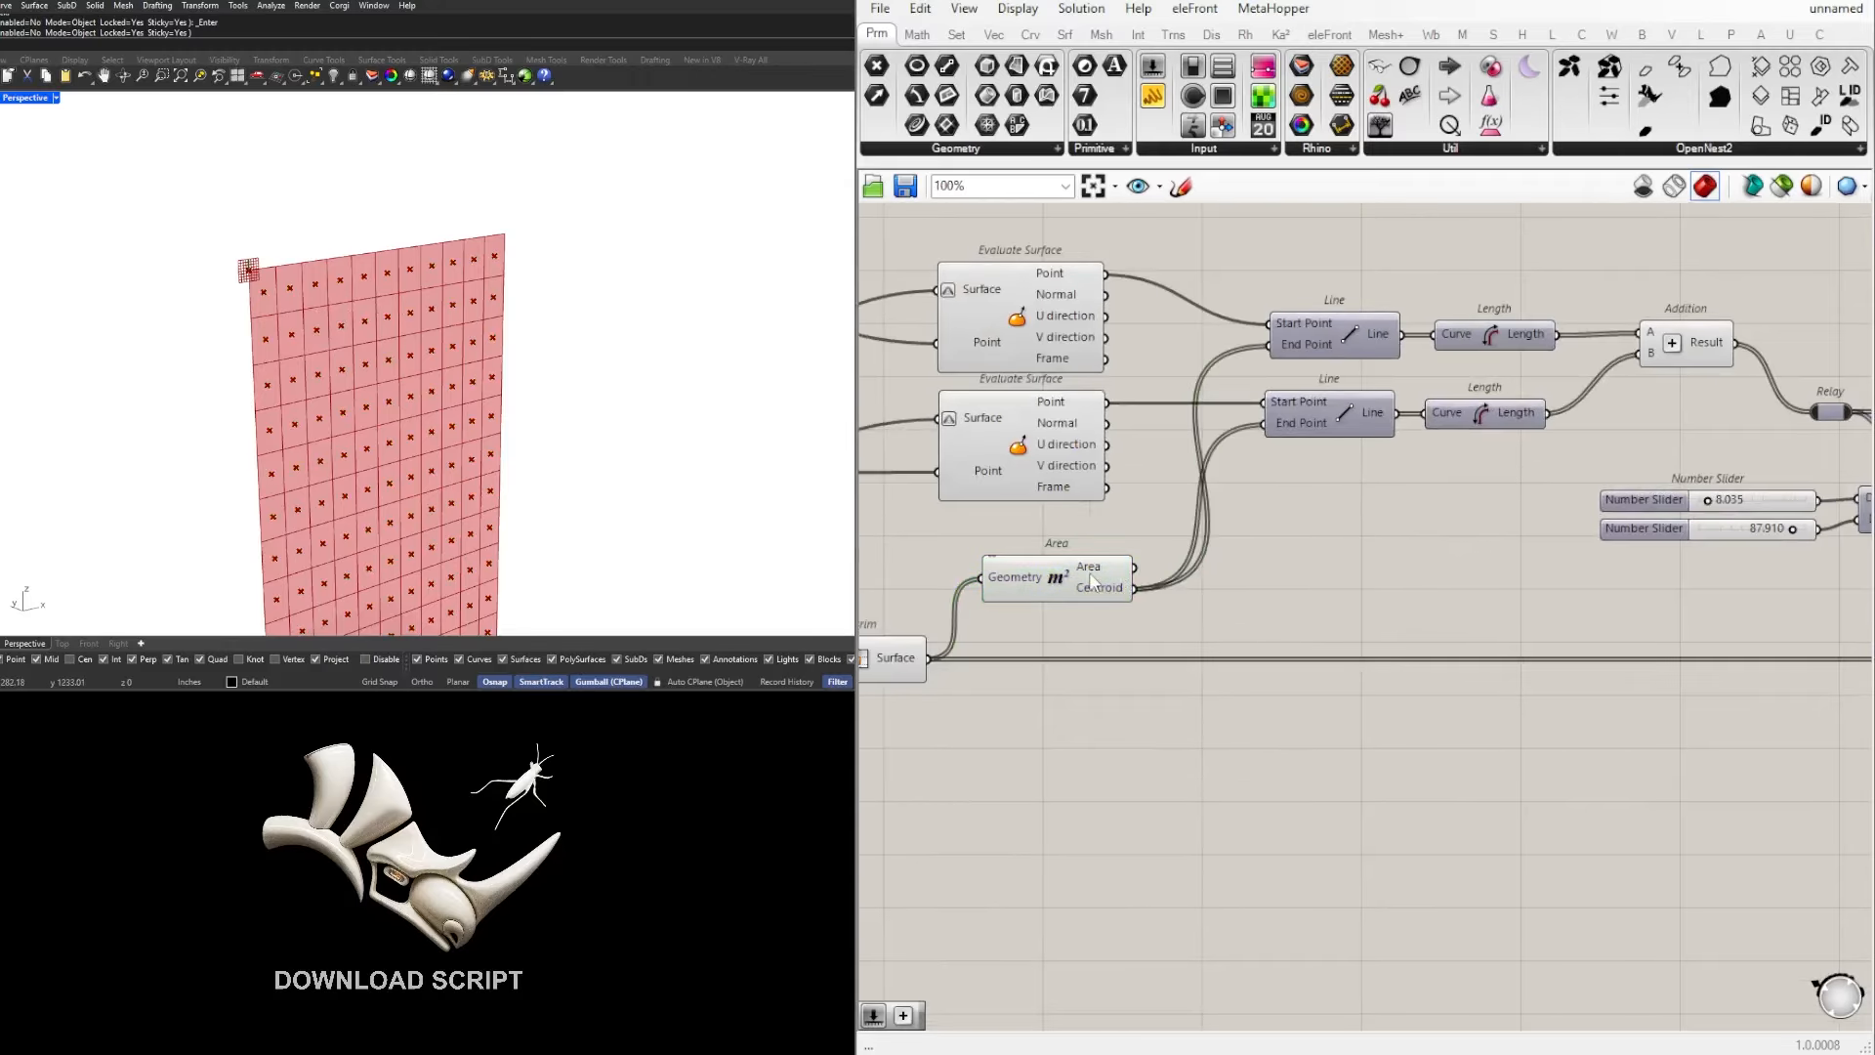
Step: Enable the preview of both Line components, inspect the lines across the surface, and disable the preview again
click(1091, 581)
drag(1350, 527, 1288, 313)
middle_click(1324, 377)
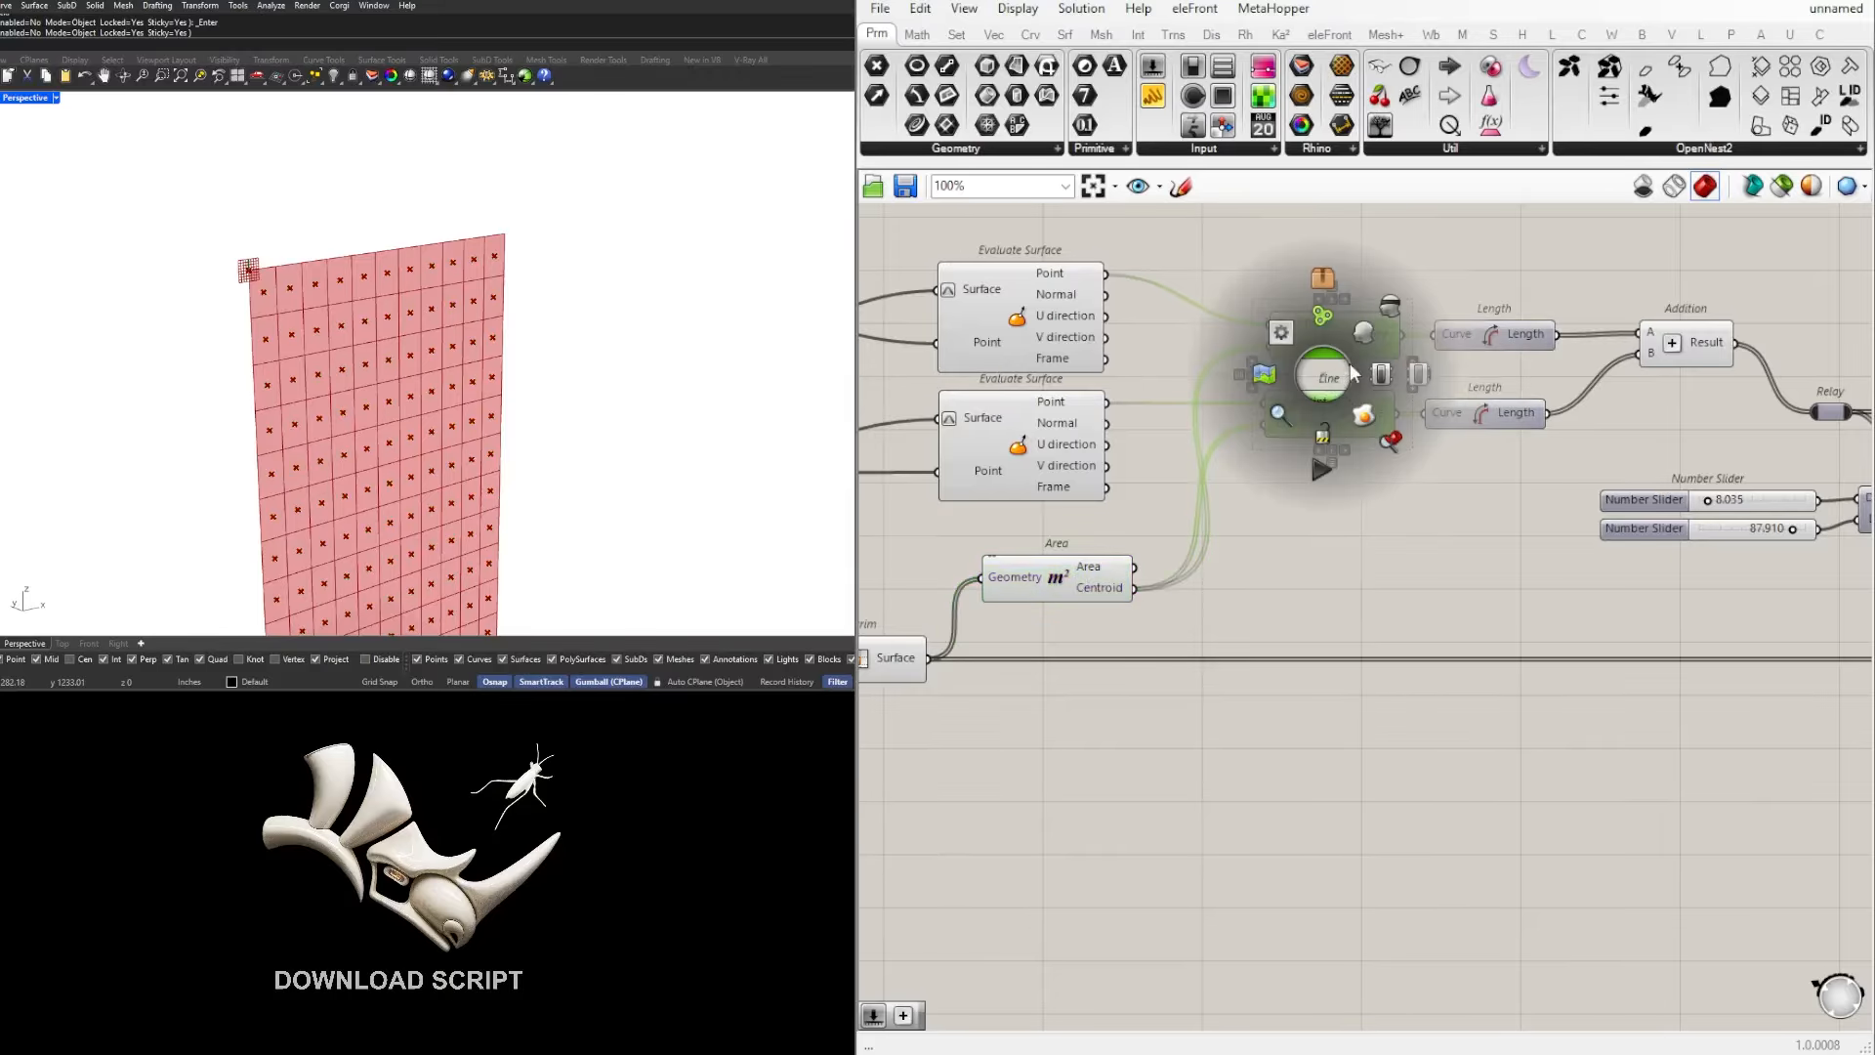
click(1282, 331)
mouse_move(420, 342)
right_down()
mouse_move(293, 303)
mouse_move(405, 314)
right_up()
scroll(344, 283, down, 12)
scroll(467, 513, up, 8)
scroll(376, 391, down, 4)
scroll(360, 178, up, 3)
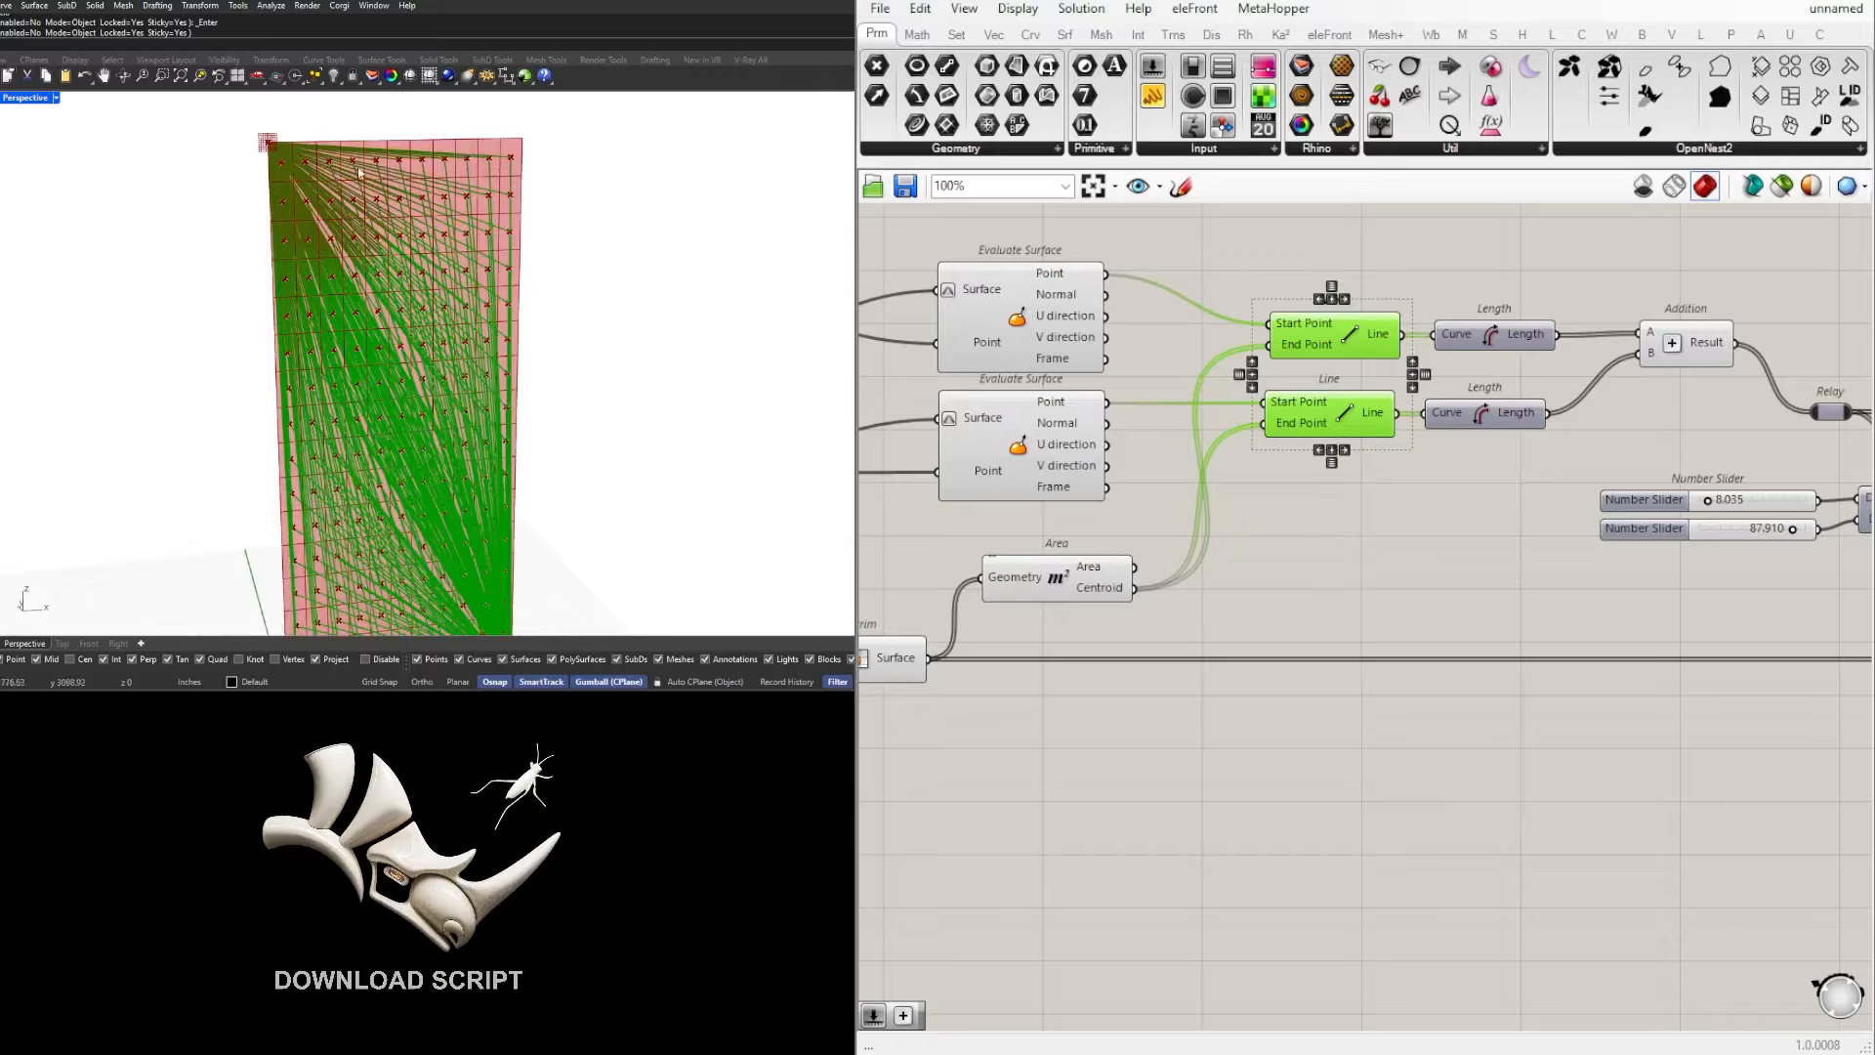
middle_click(1334, 346)
click(1400, 405)
click(1356, 504)
Step: Disable the preview of the Area component to hide the cell centroids
drag(1203, 625, 1046, 547)
middle_click(1046, 548)
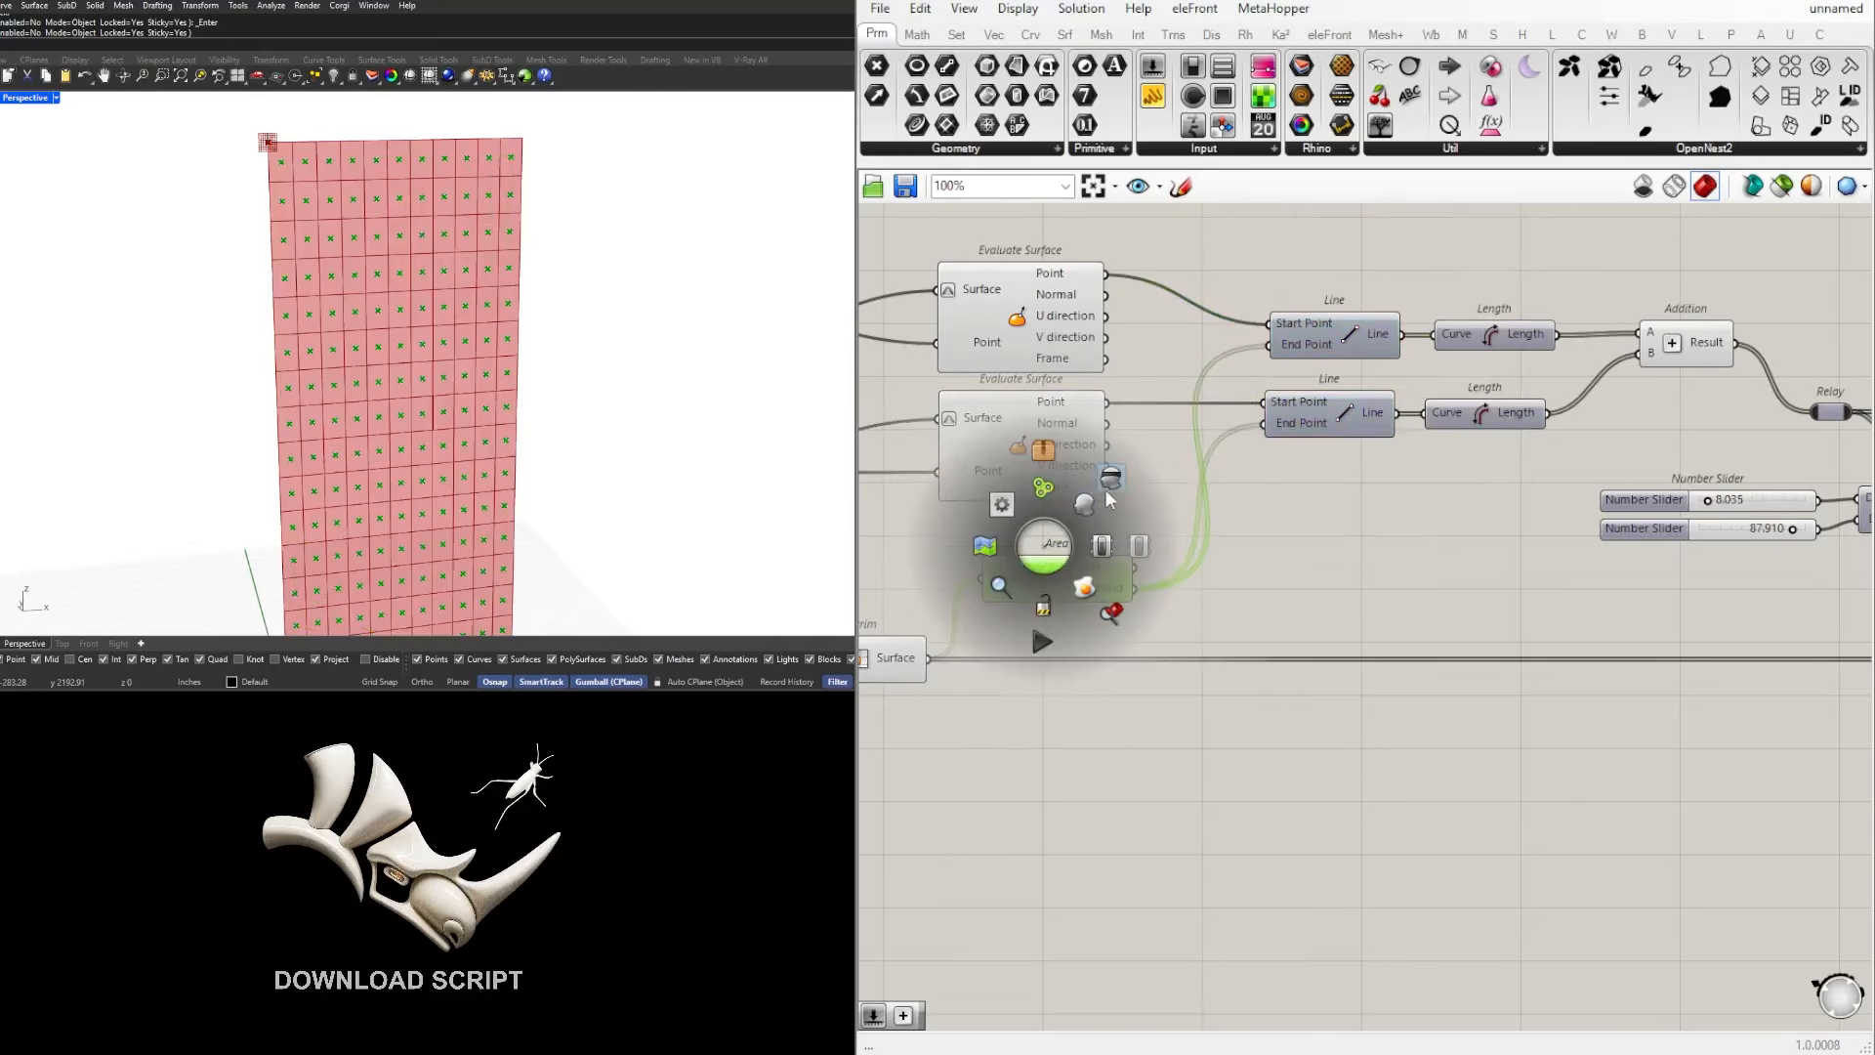
click(1112, 610)
Step: Add an Offset Curve component below Isotrim and connect Isotrim's Surface output to its Curve input
scroll(1339, 752, down, 2)
right_drag(1214, 745, 1339, 711)
scroll(1338, 711, up, 2)
click(1063, 649)
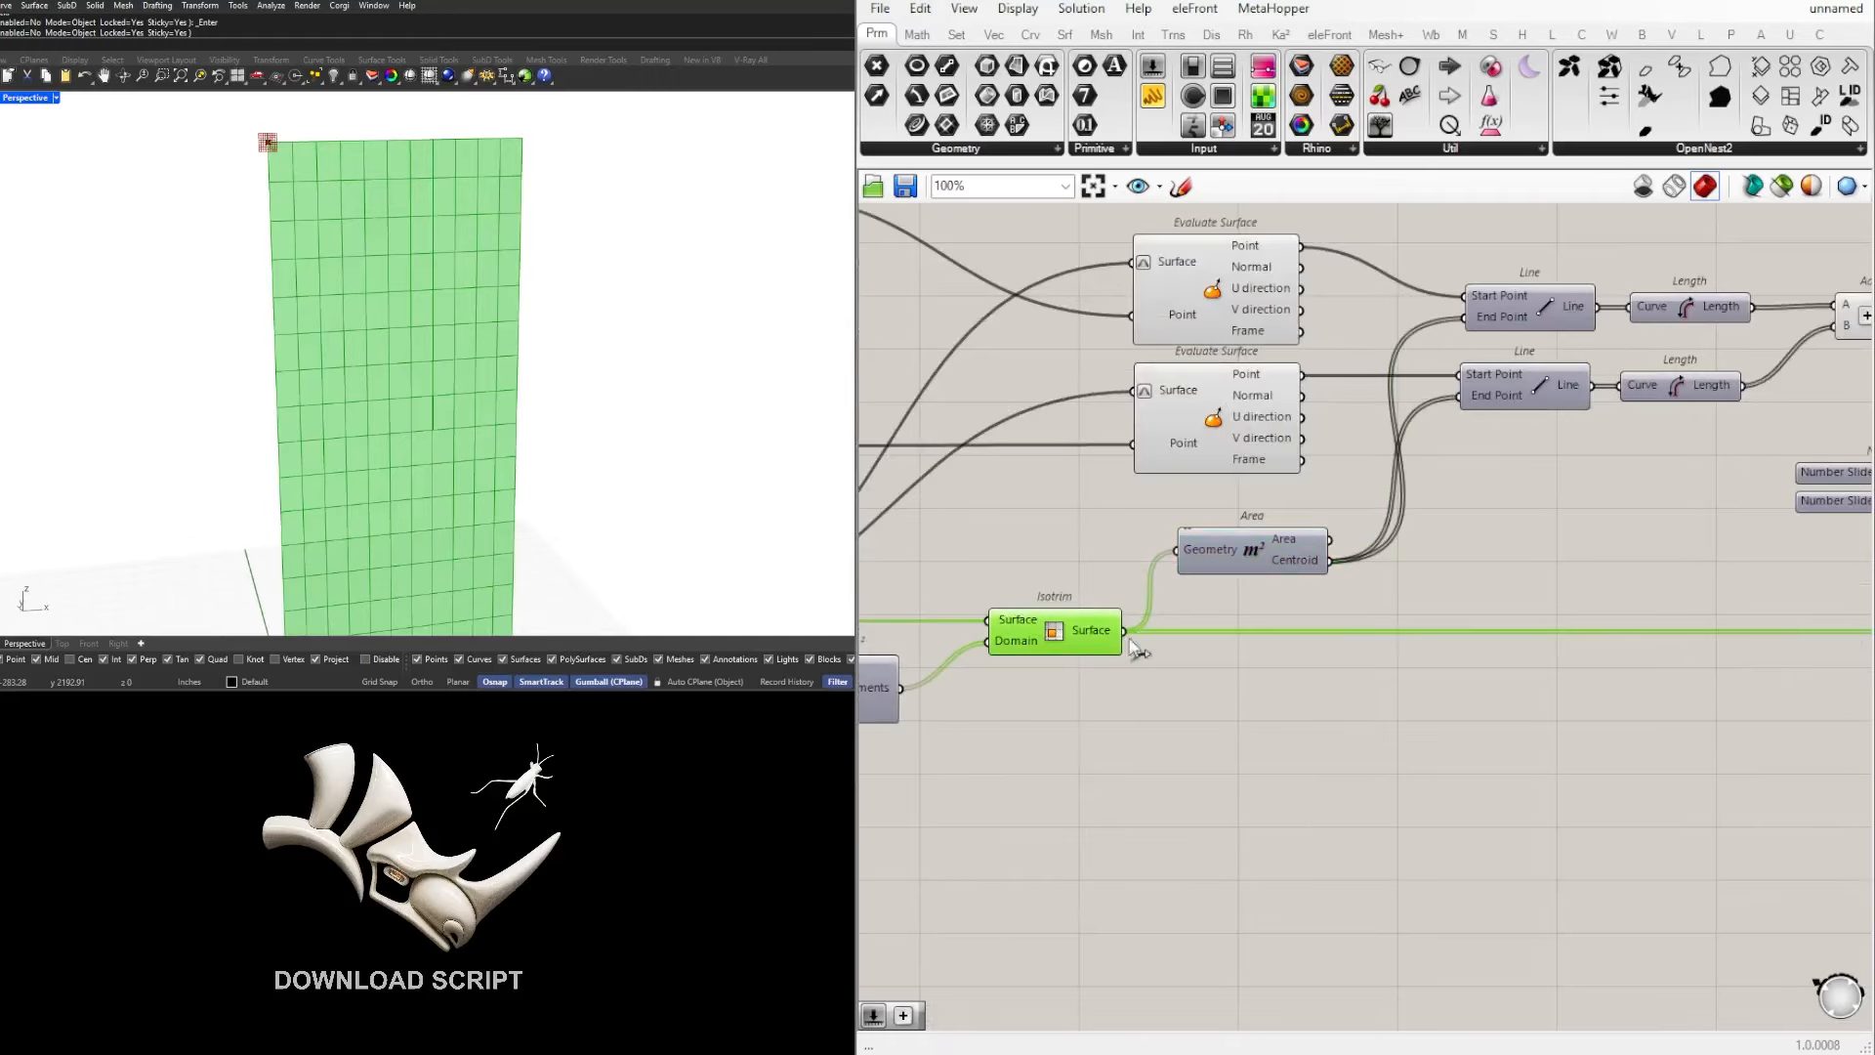
double_click(1314, 726)
text(OFF)
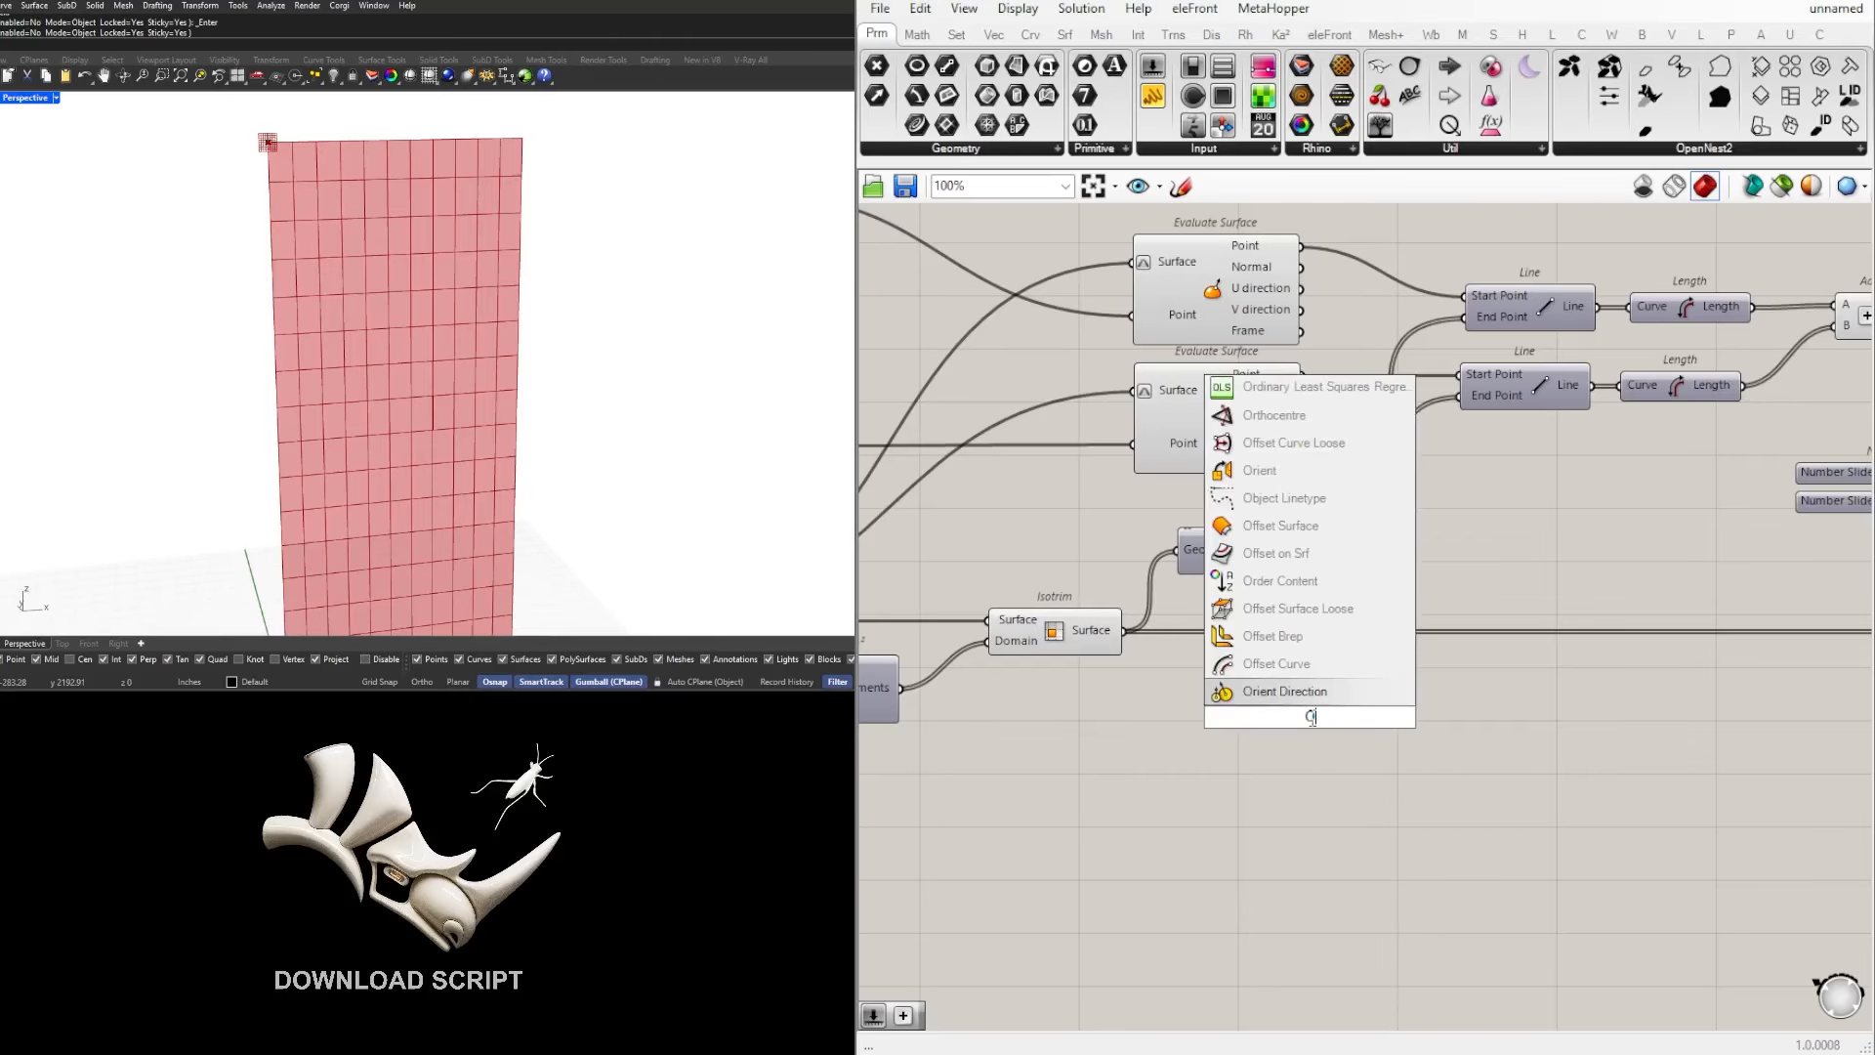
click(1260, 664)
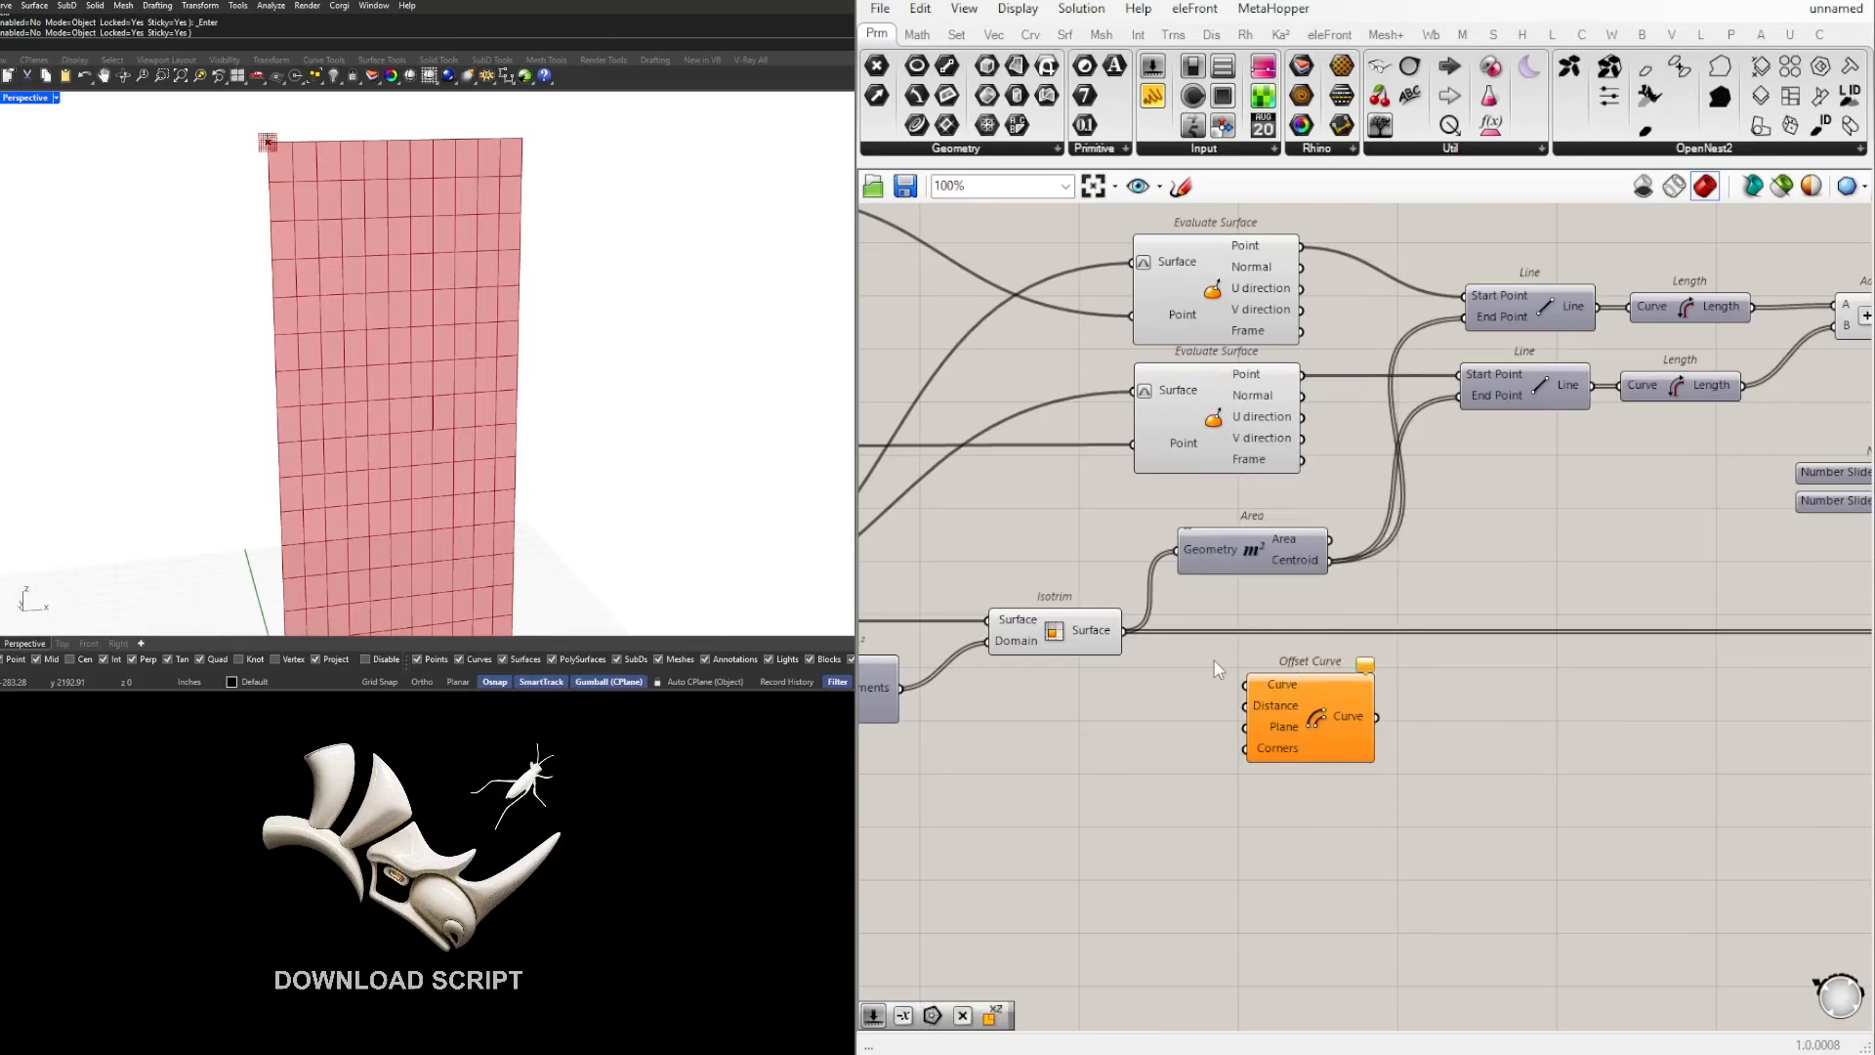
drag(1133, 646, 1408, 749)
Step: Examine the Isotrim cells against the Offset Curve outlines up close, highlighting each component in turn
click(1073, 645)
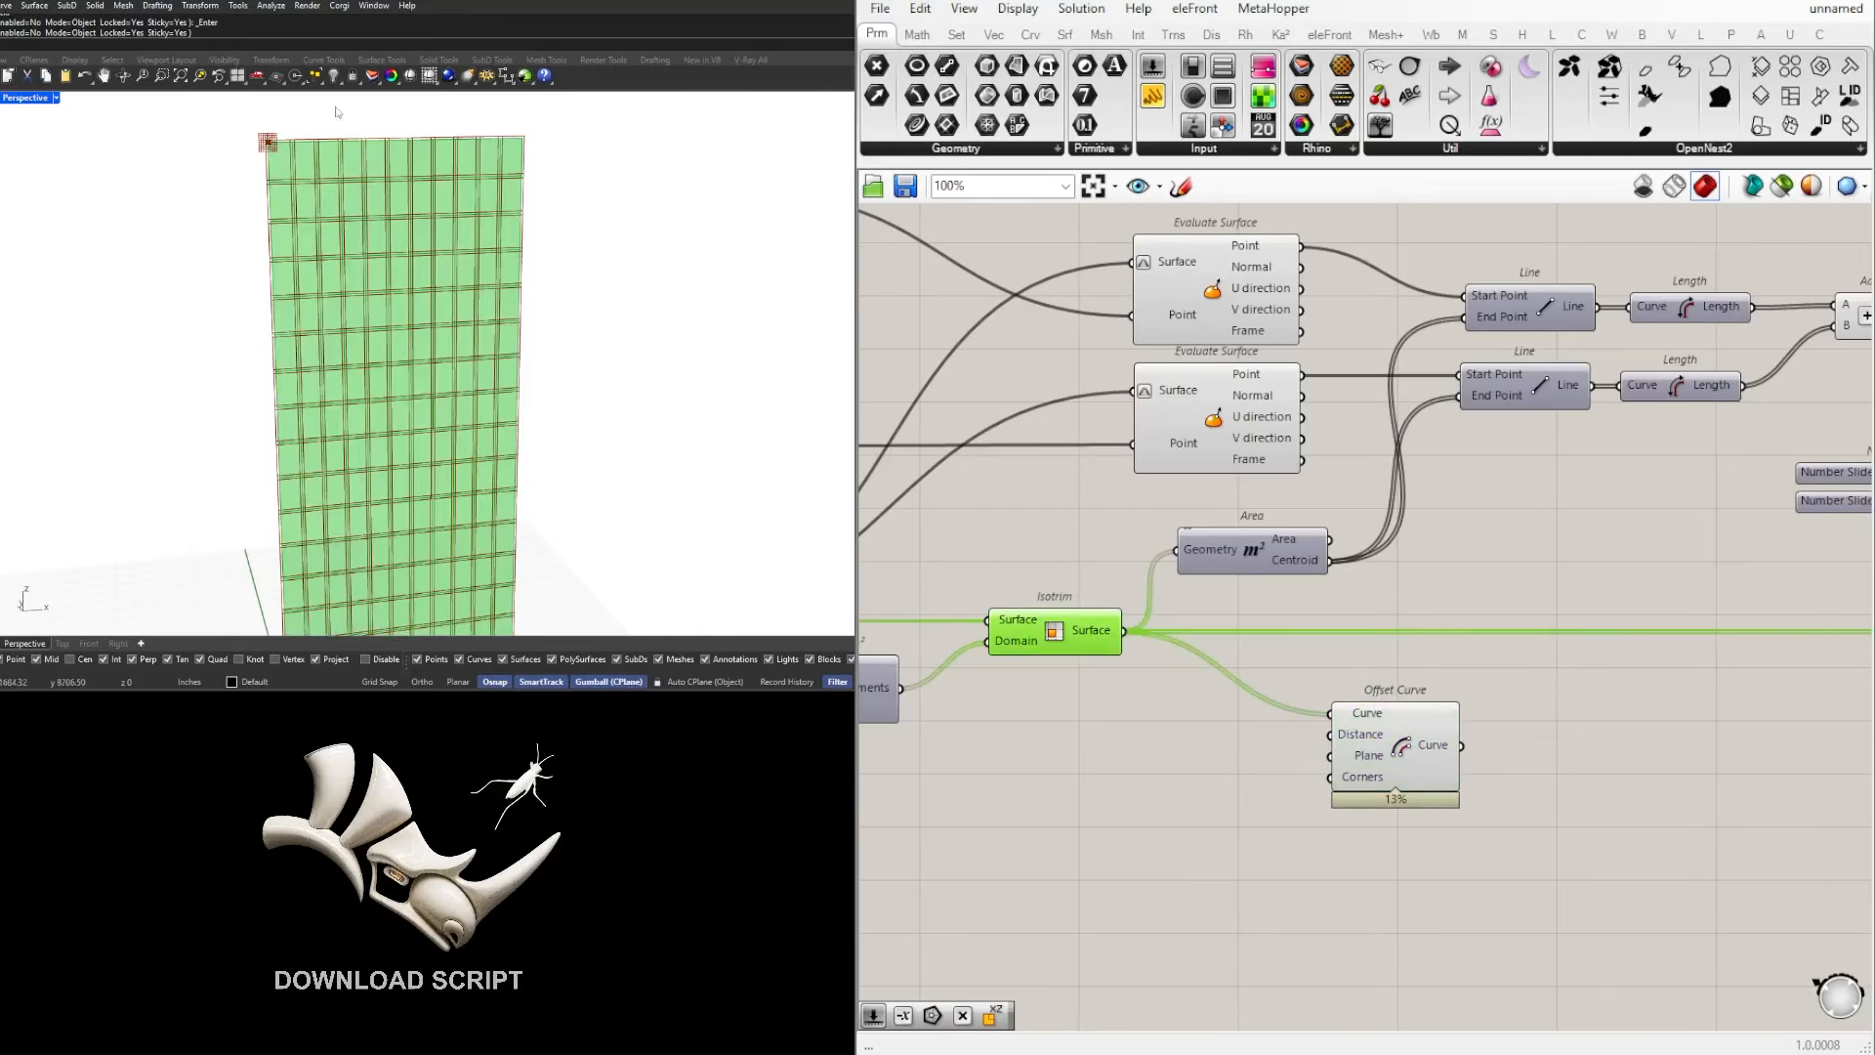
scroll(279, 183, up, 5)
scroll(307, 192, down, 2)
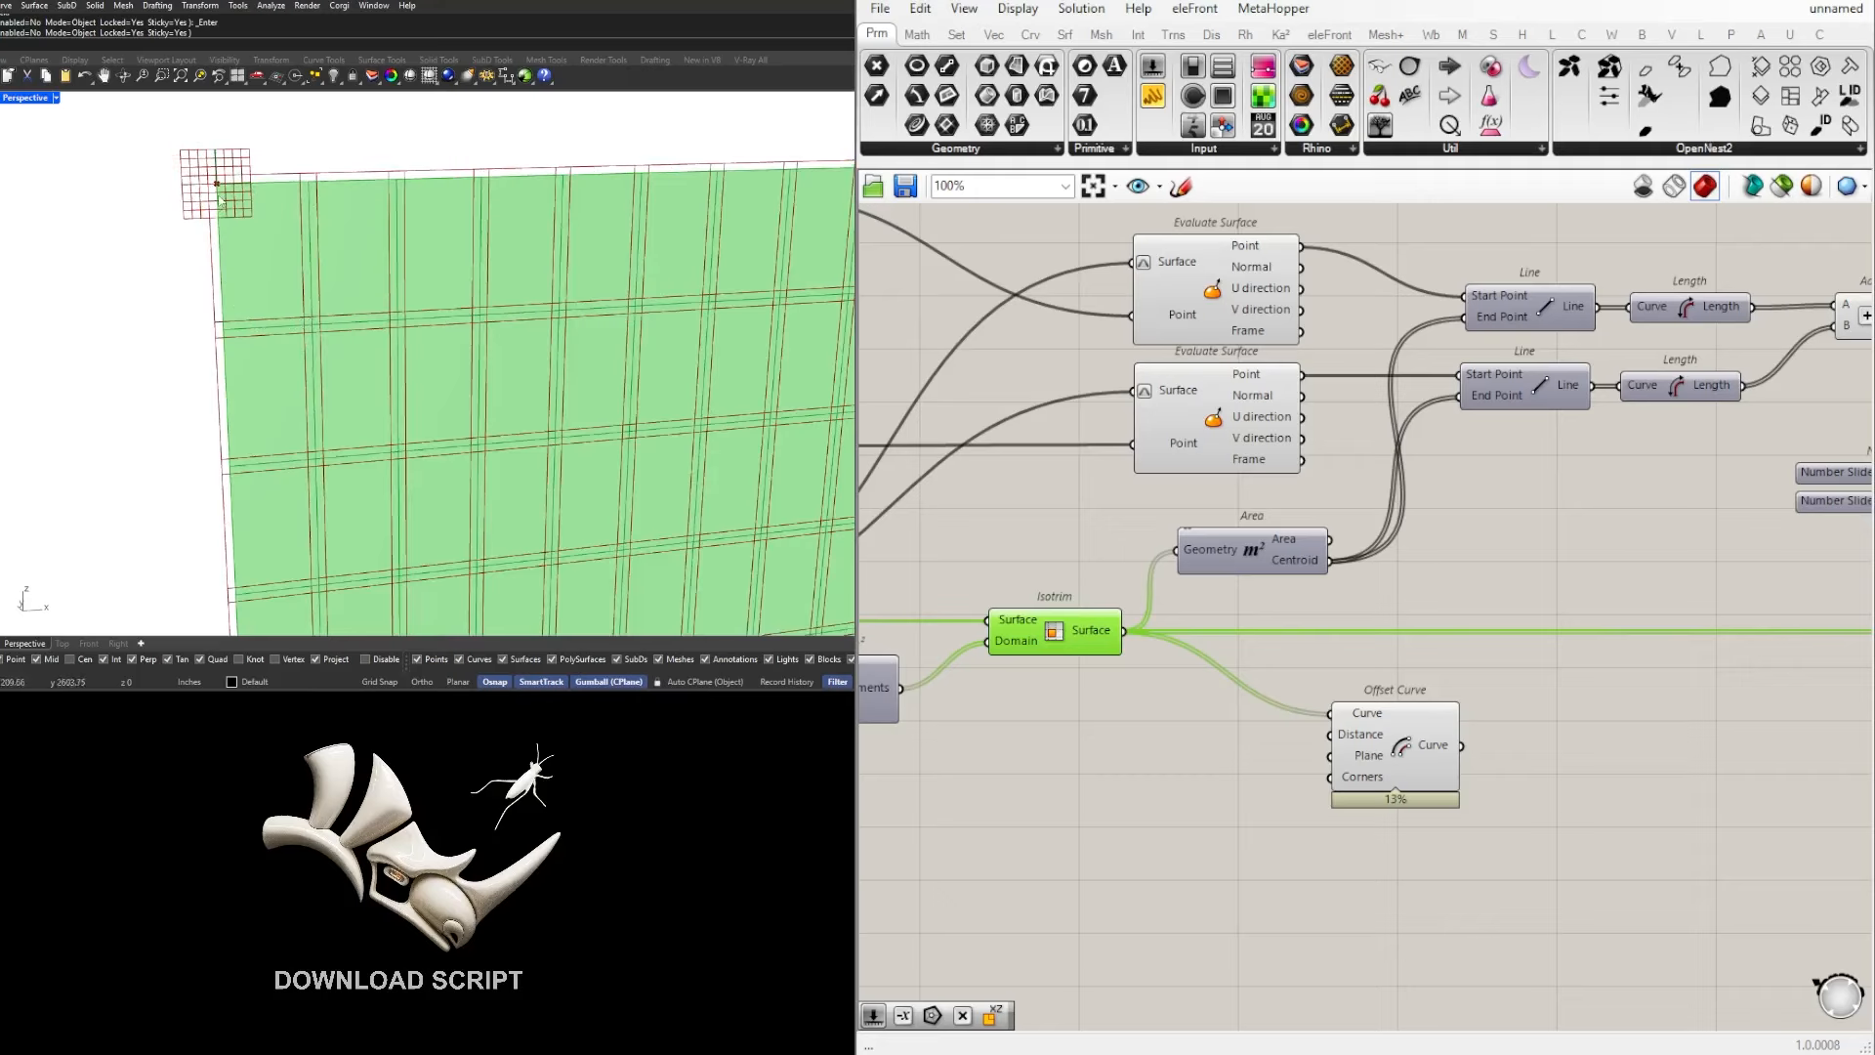
click(1473, 560)
click(1052, 644)
drag(1375, 740, 1426, 766)
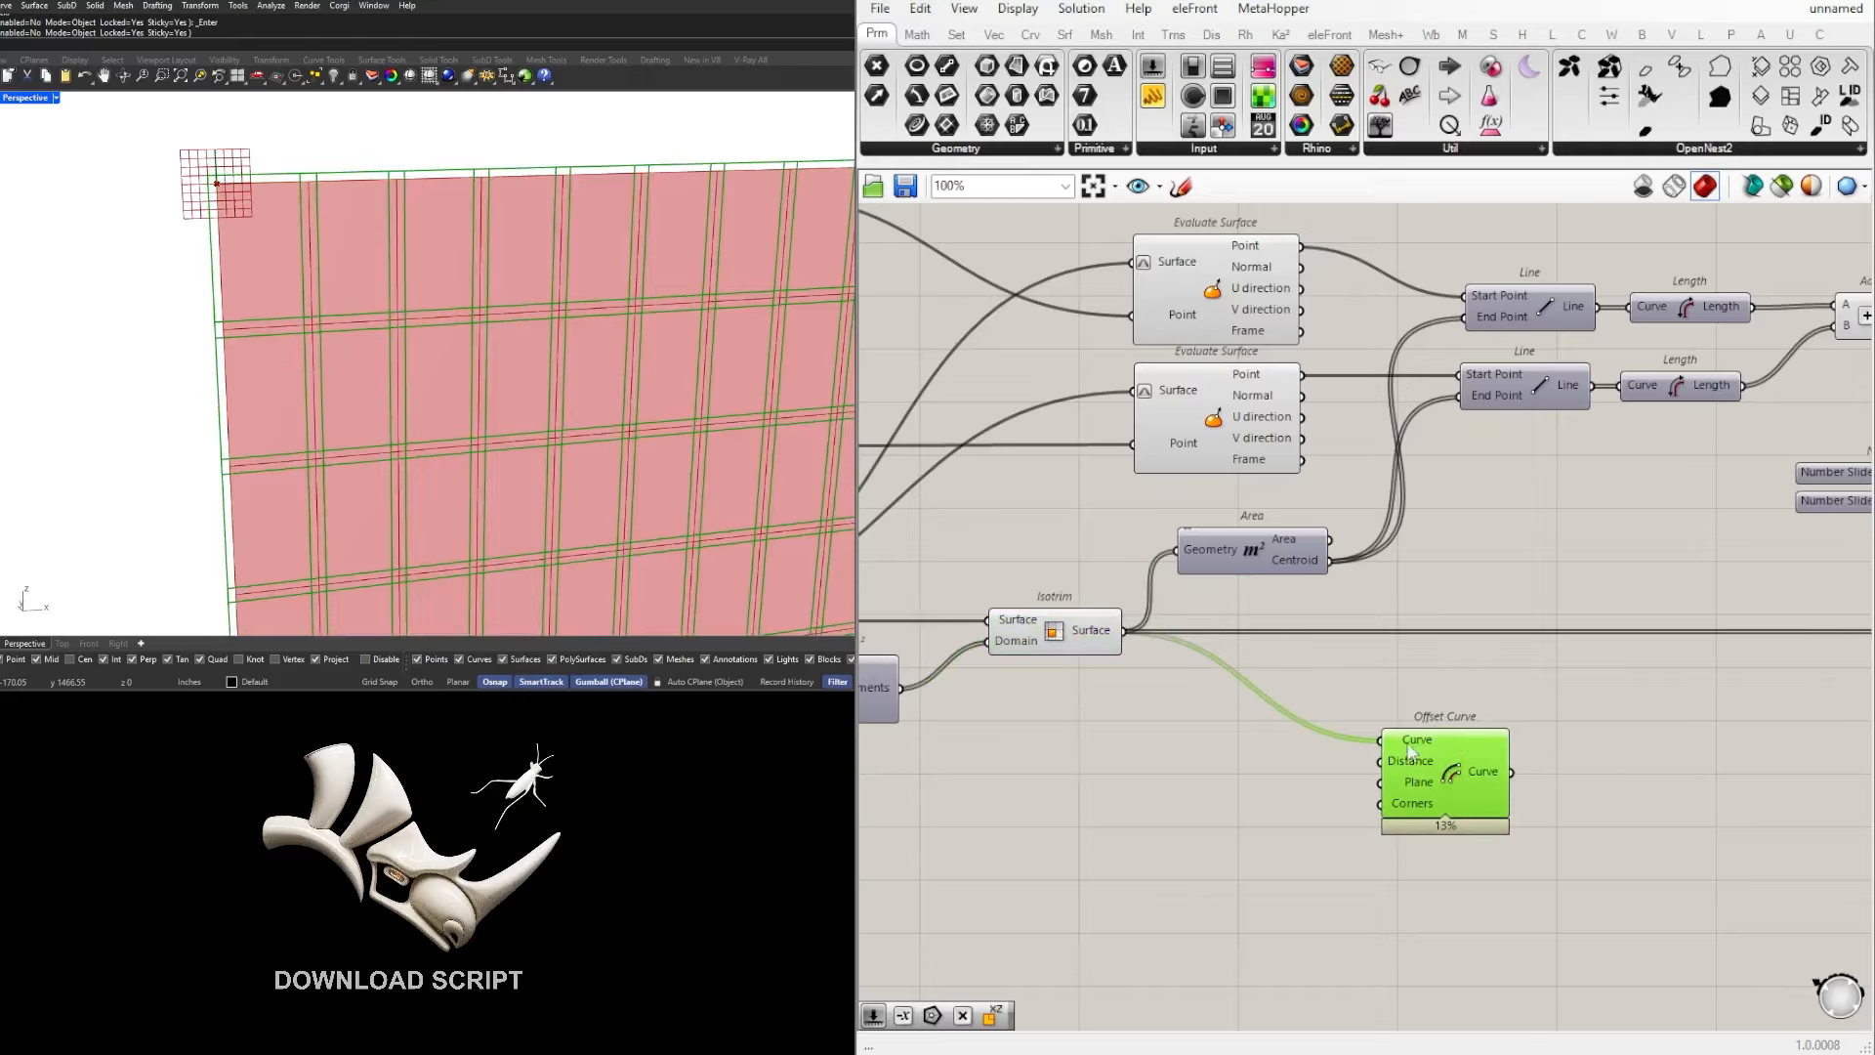
click(1073, 637)
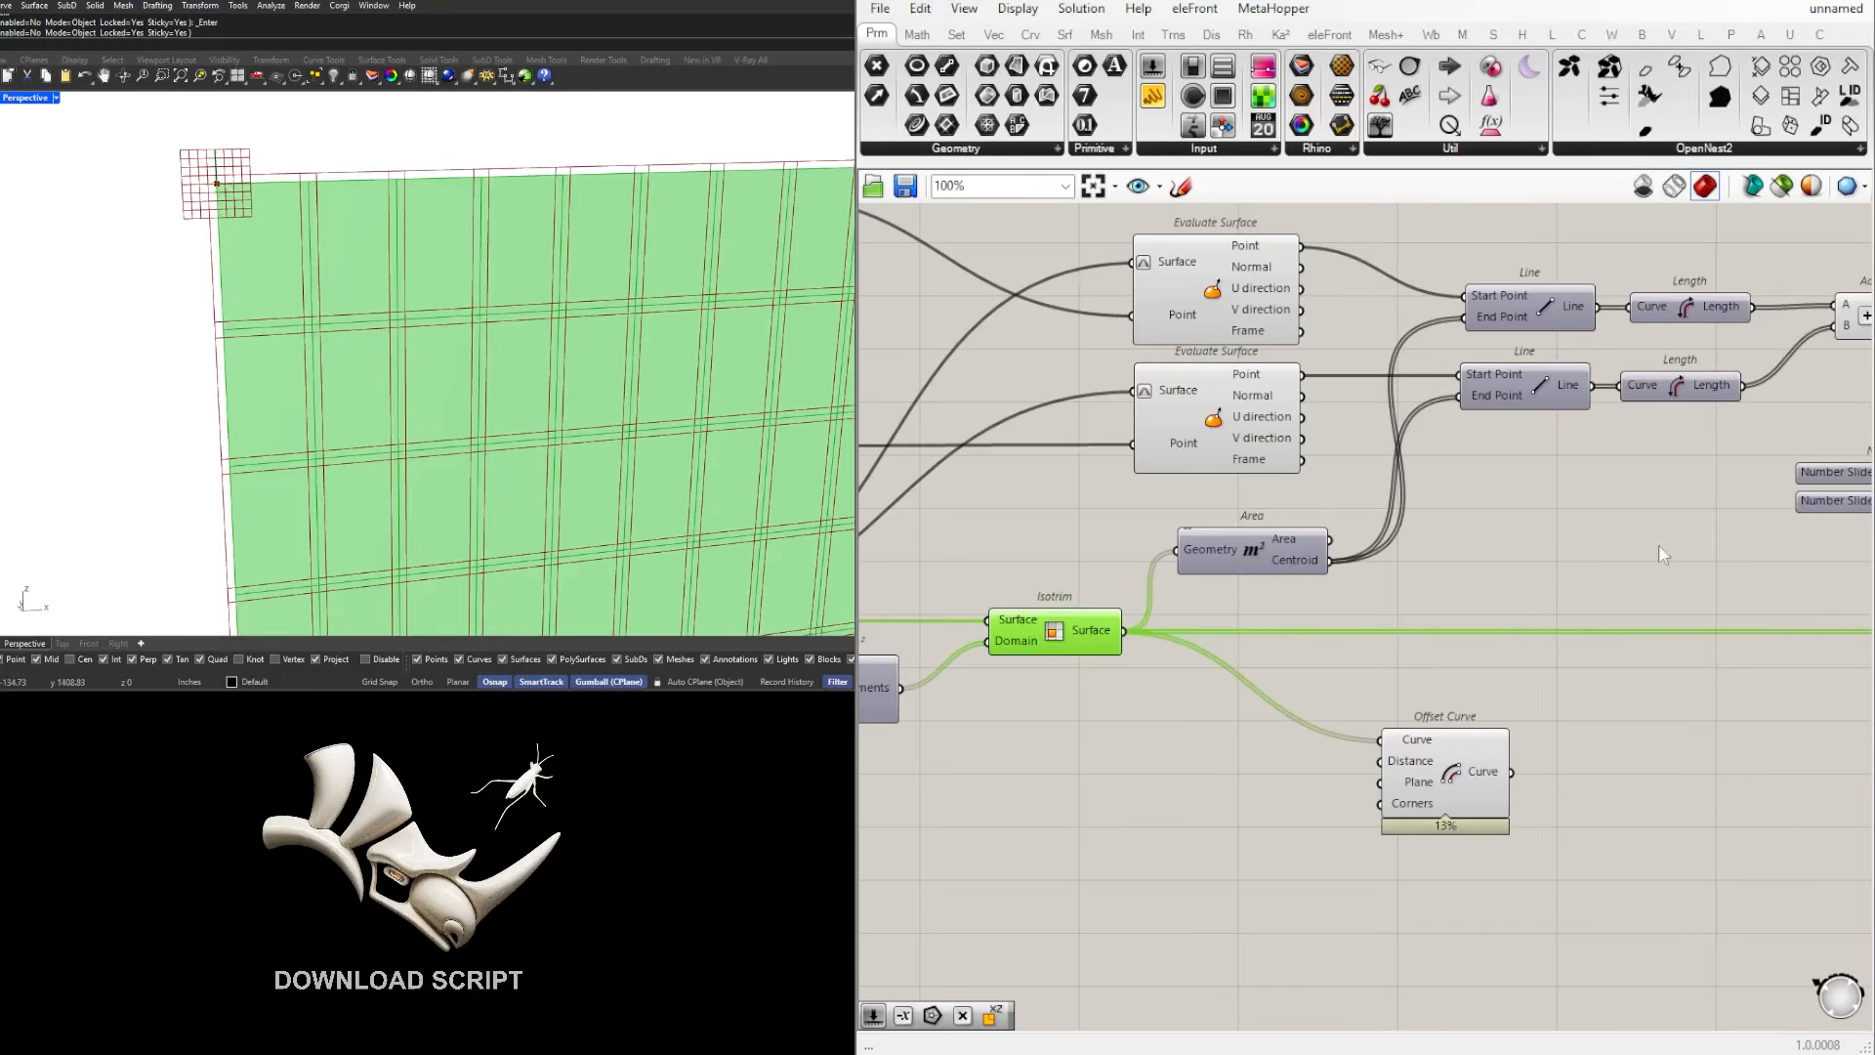
click(1443, 796)
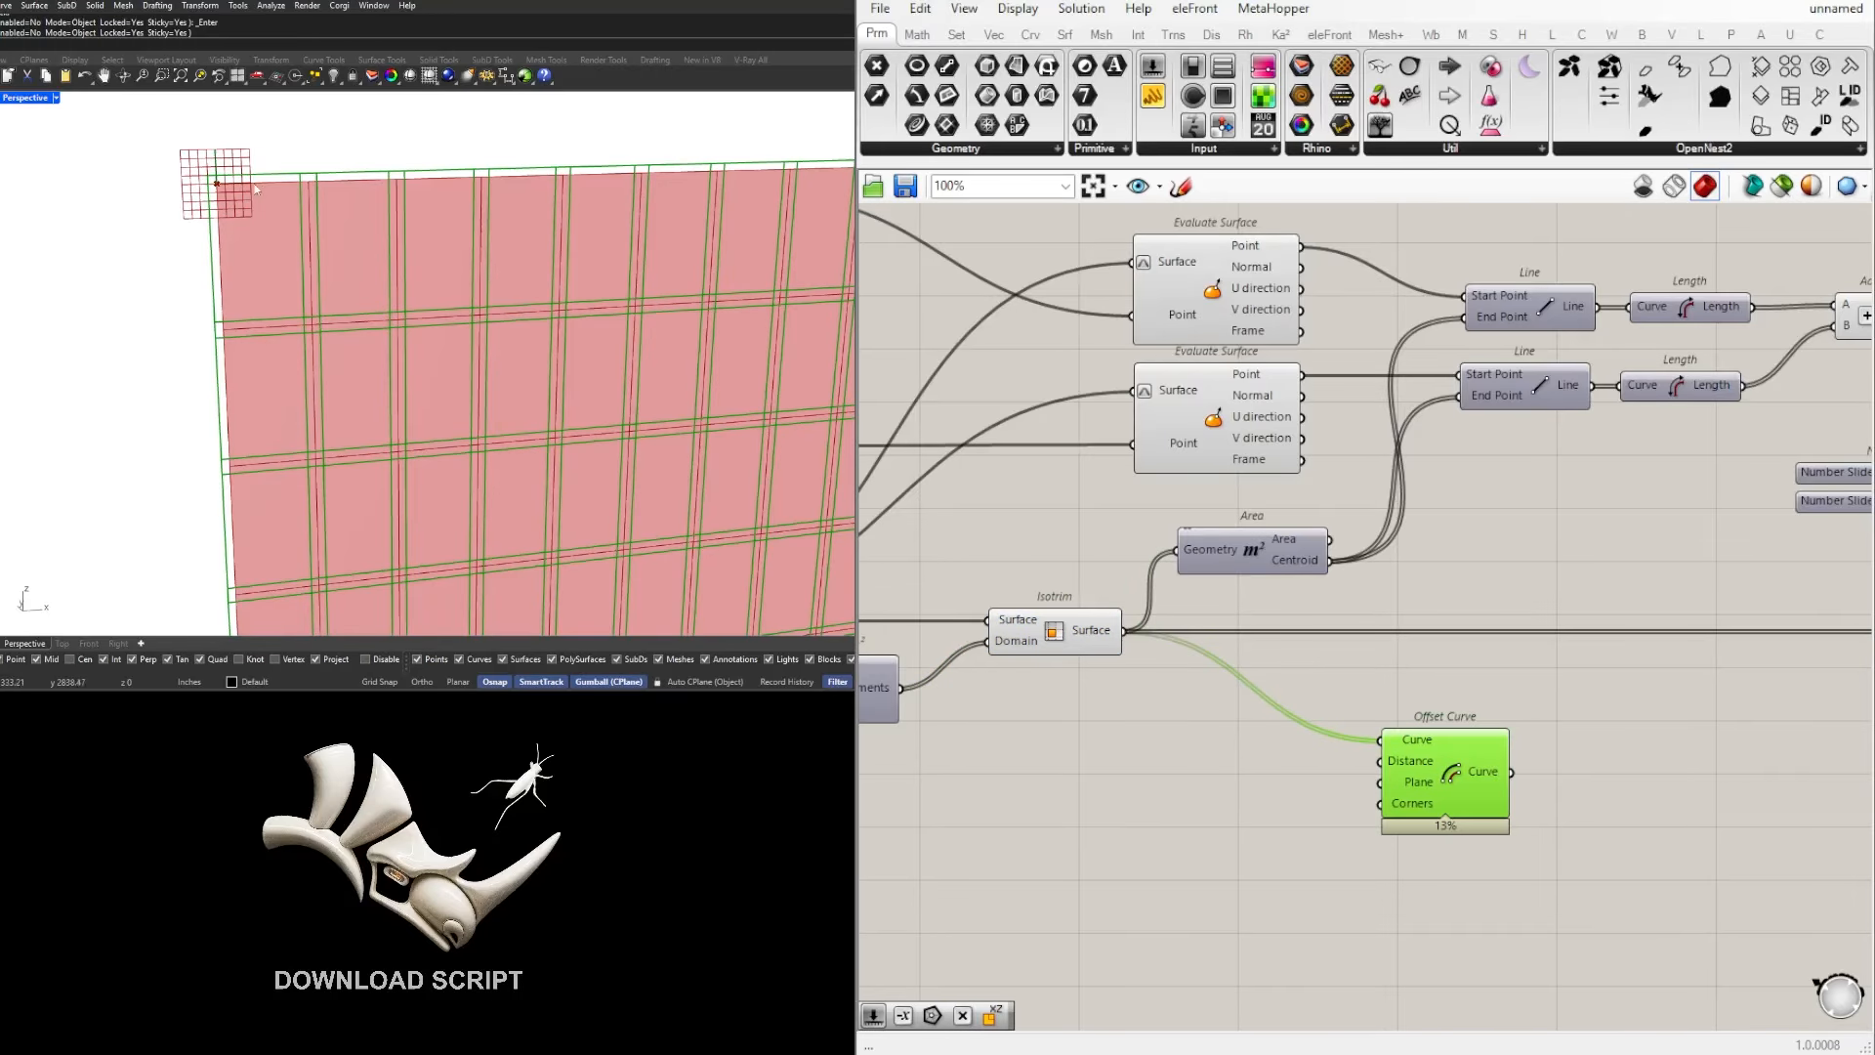
Step: Add a Negative component and connect its Result to the Distance input of Offset Curve
double_click(1271, 762)
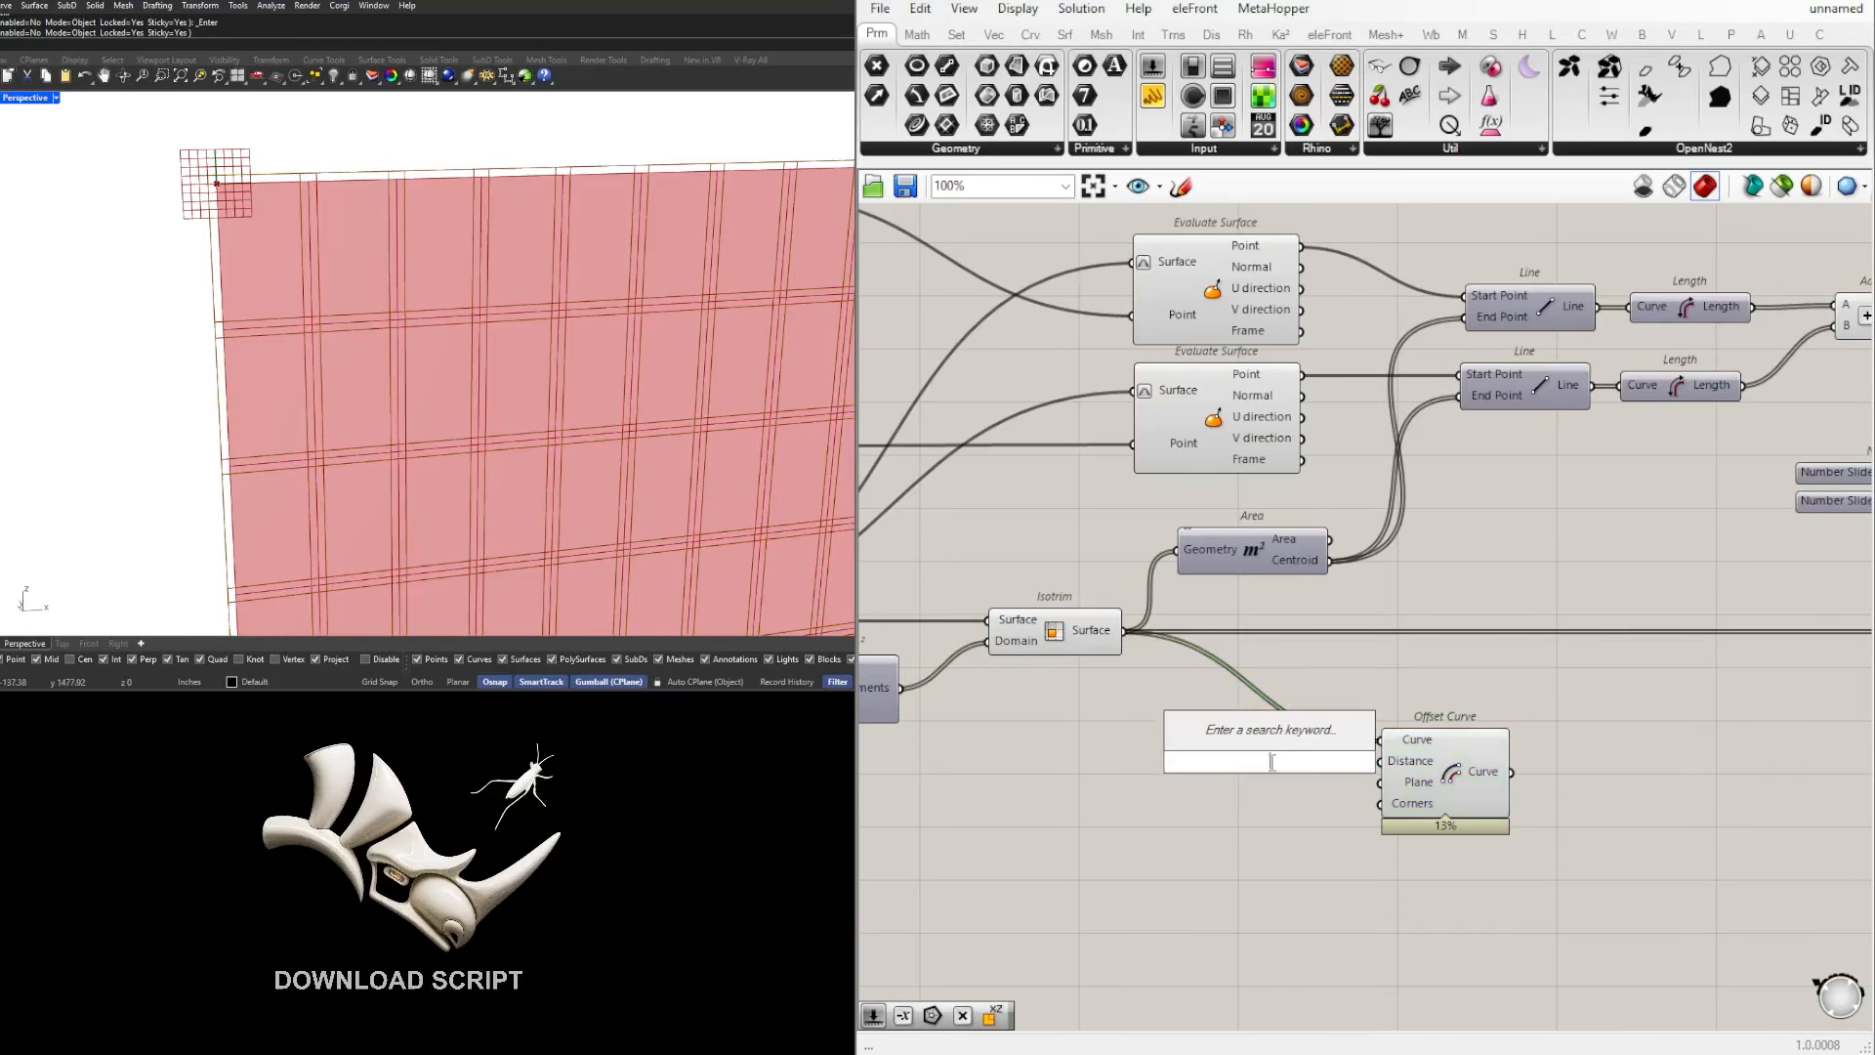
text(NEG)
key(Return)
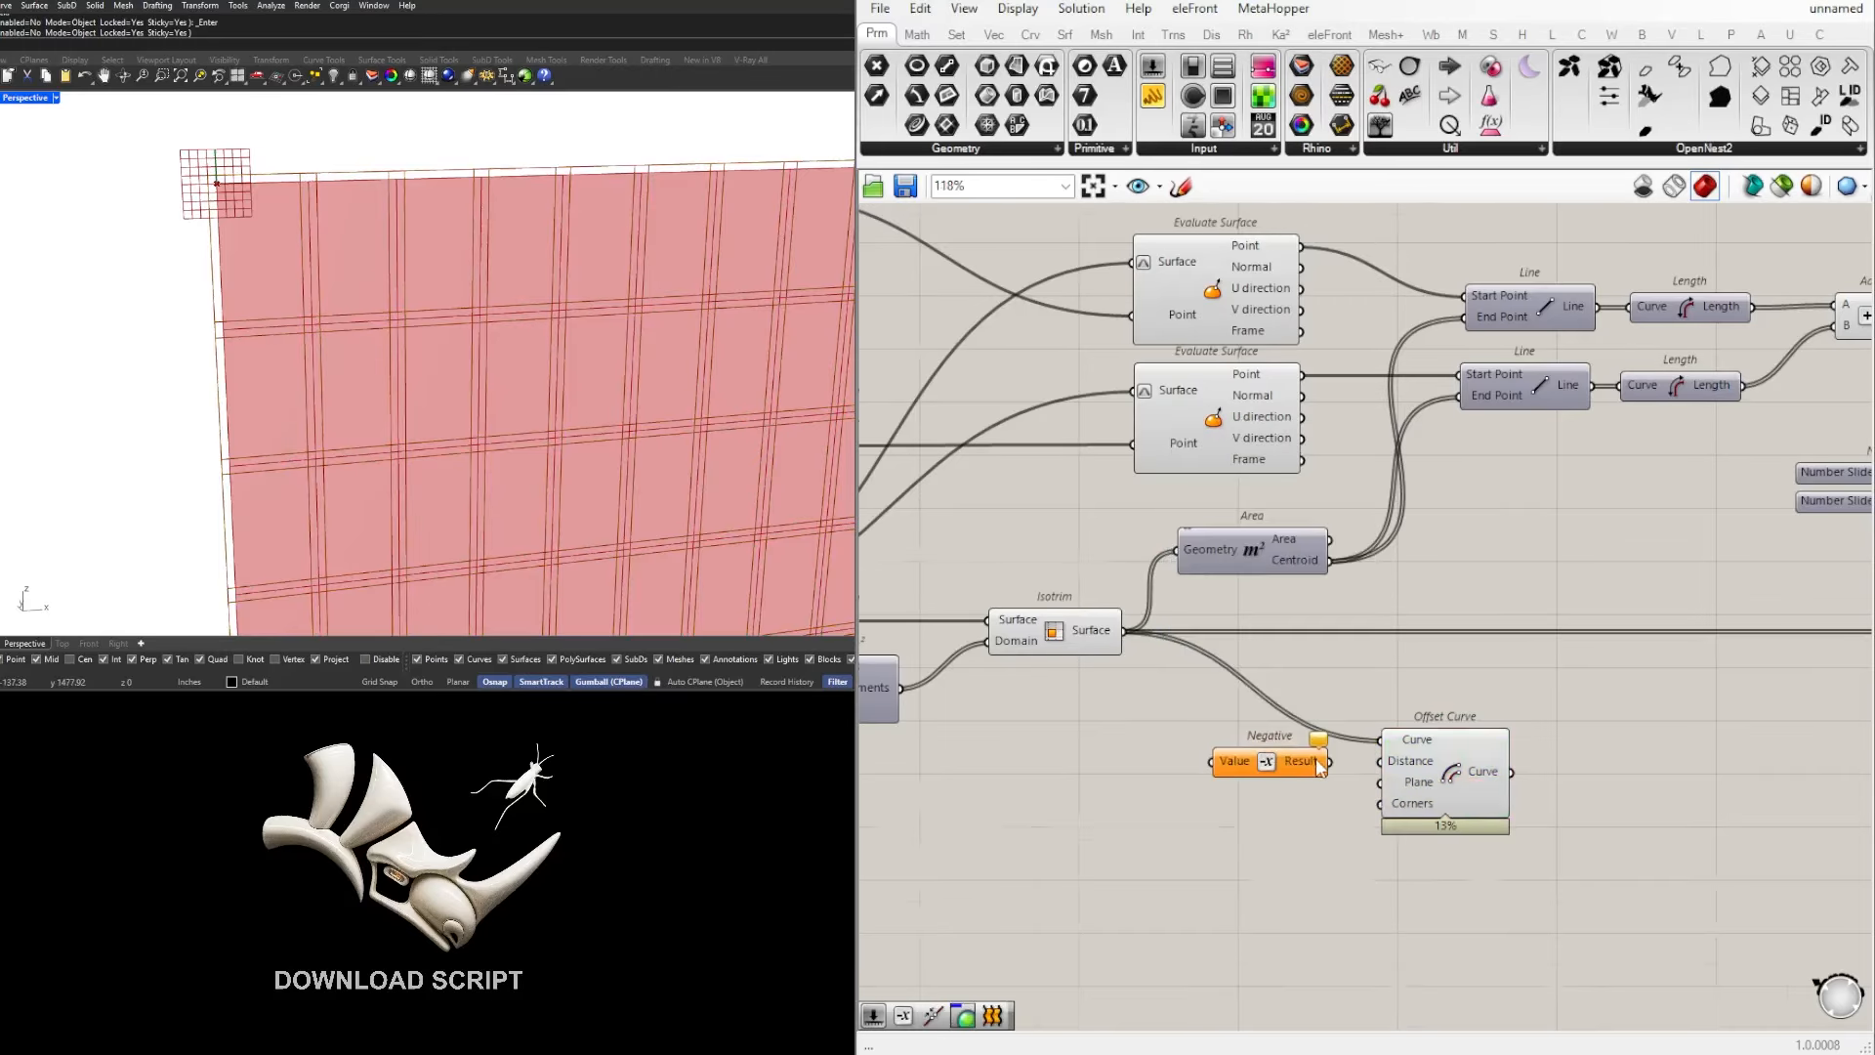
scroll(1316, 758, up, 1)
drag(1318, 768, 1382, 763)
drag(1271, 774, 1265, 774)
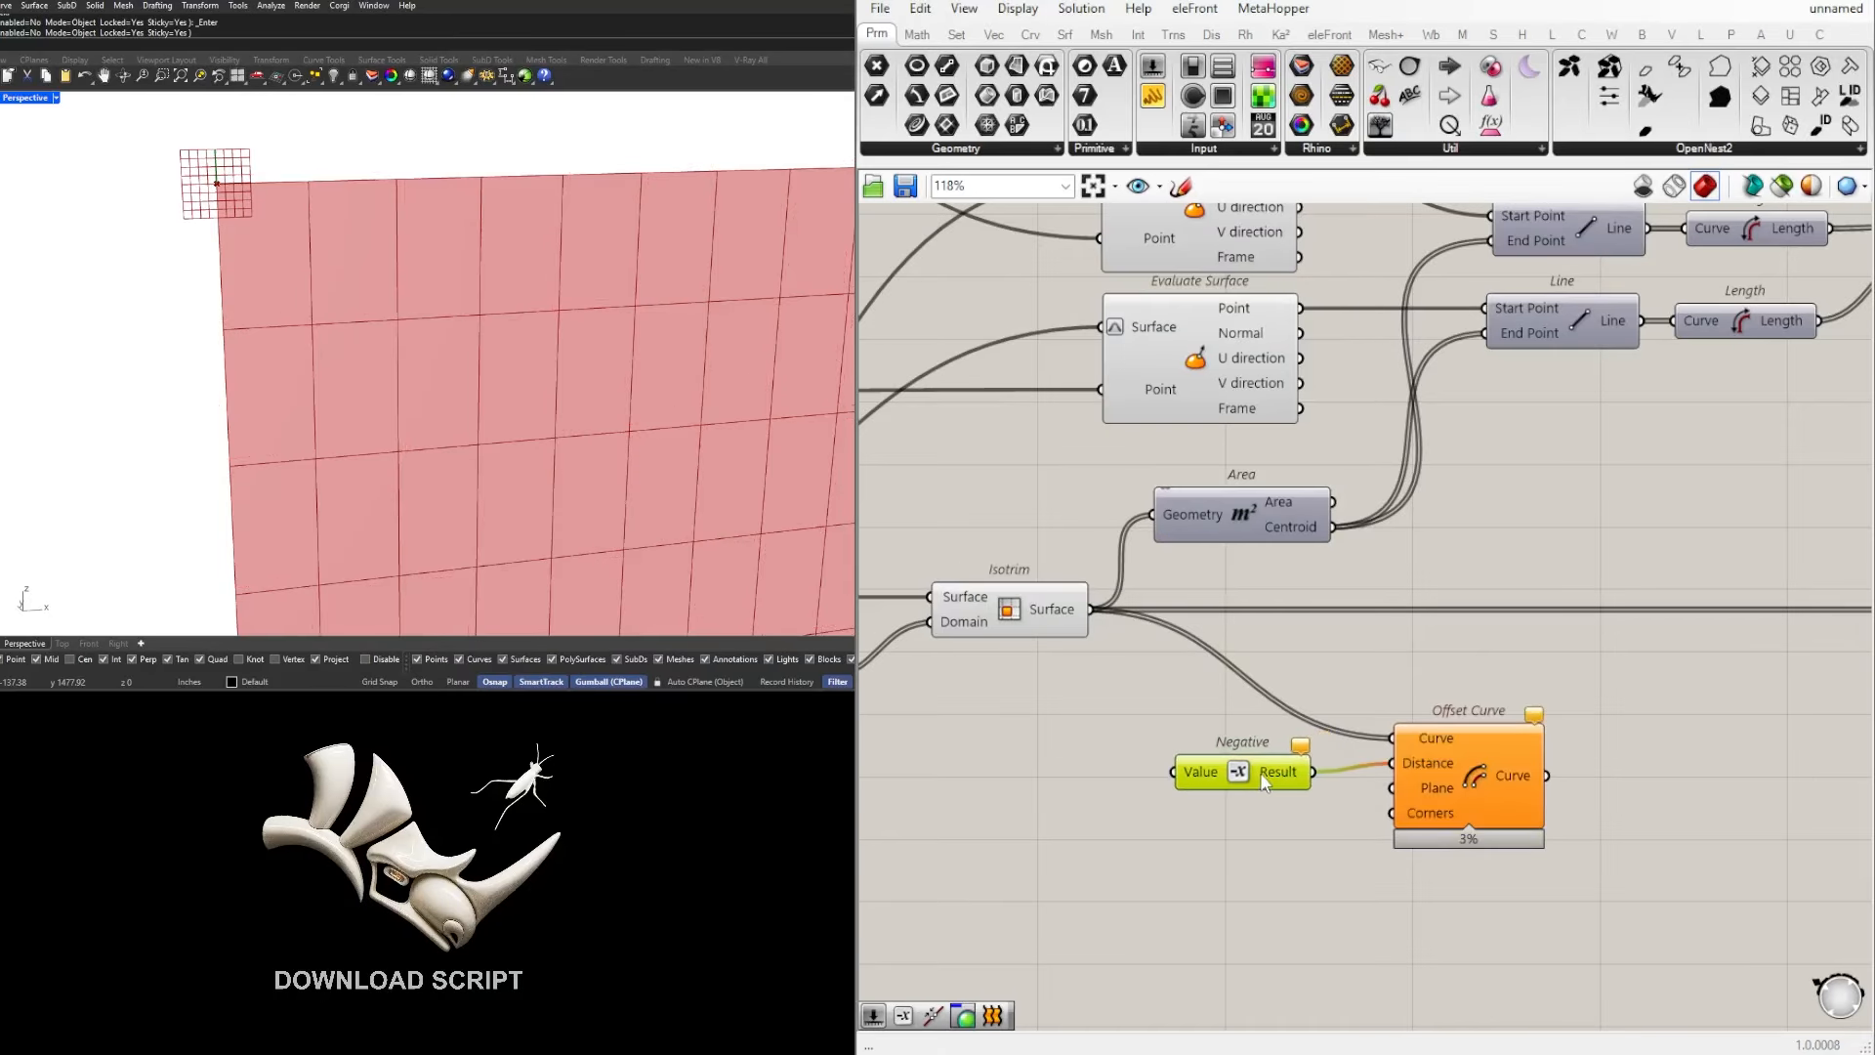
right_drag(1262, 771, 1327, 754)
drag(1323, 753, 1321, 745)
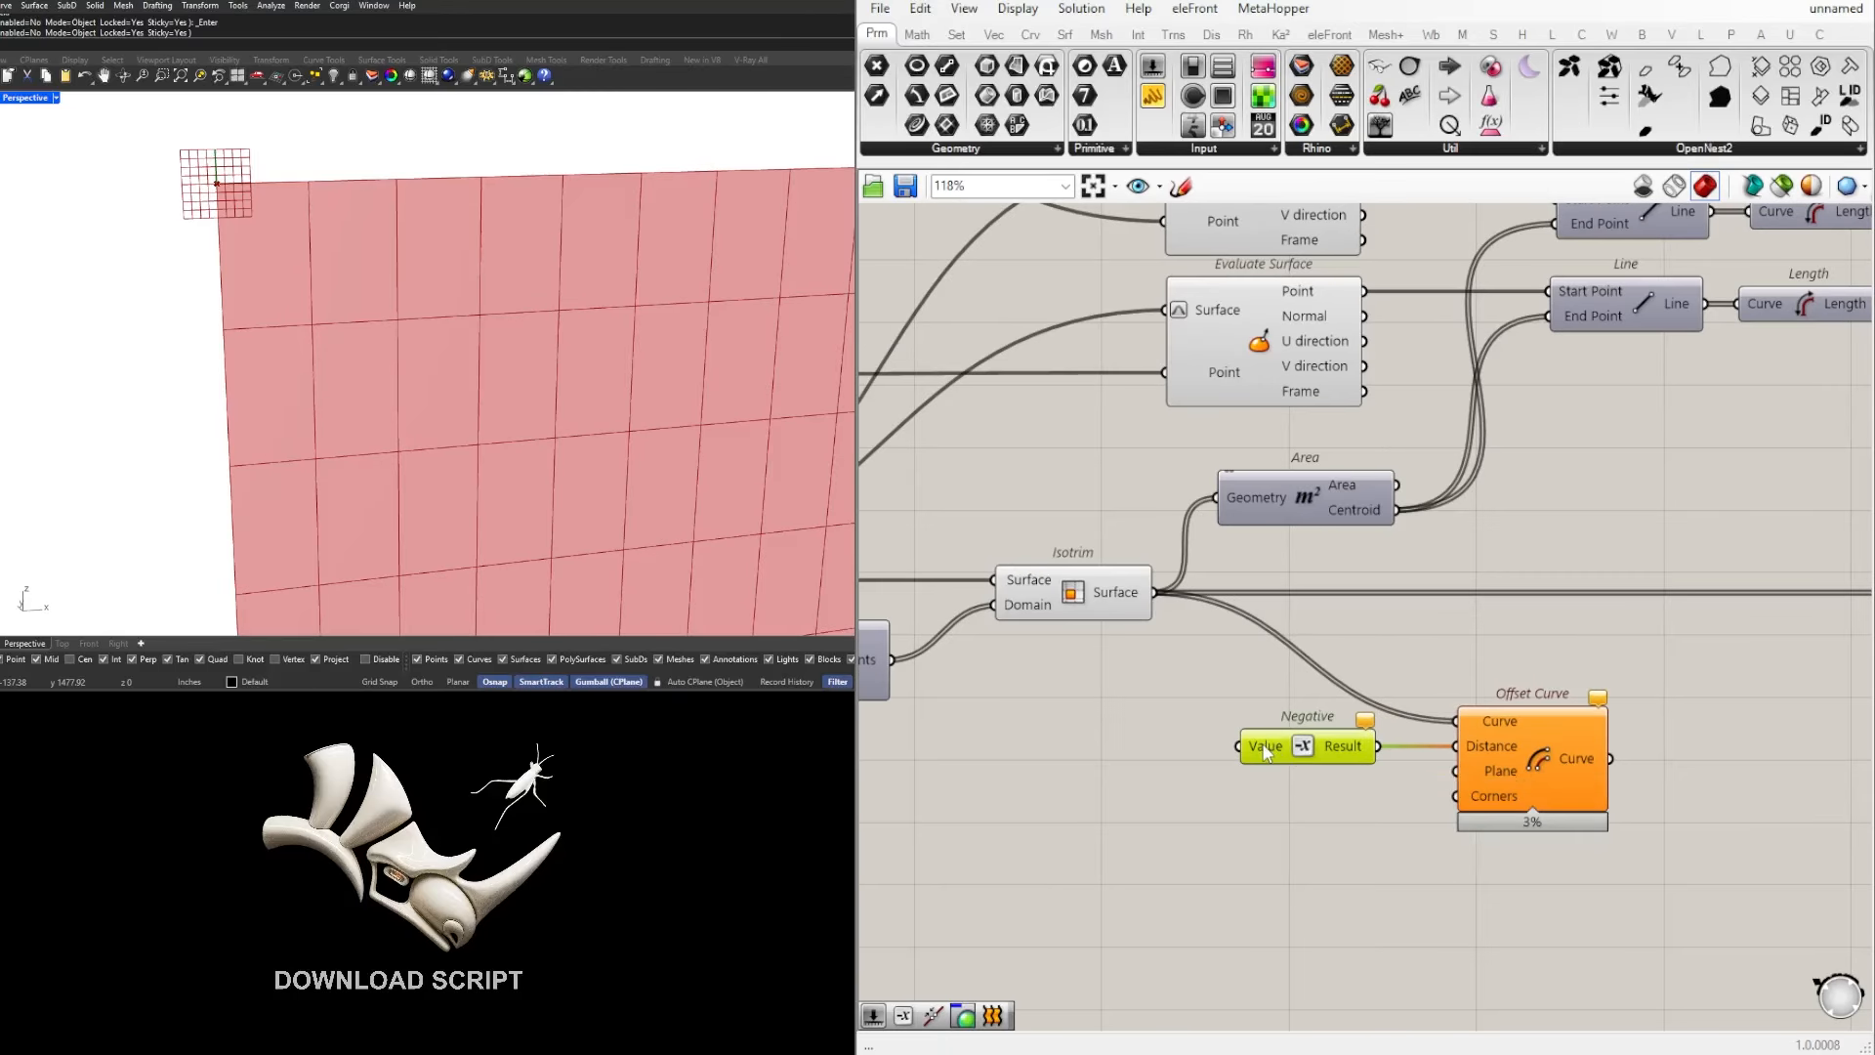
Step: Add a Number Slider with the value 3.5 and connect it to the Negative component's Value input
double_click(1050, 766)
click(1239, 754)
click(1321, 733)
double_click(1071, 766)
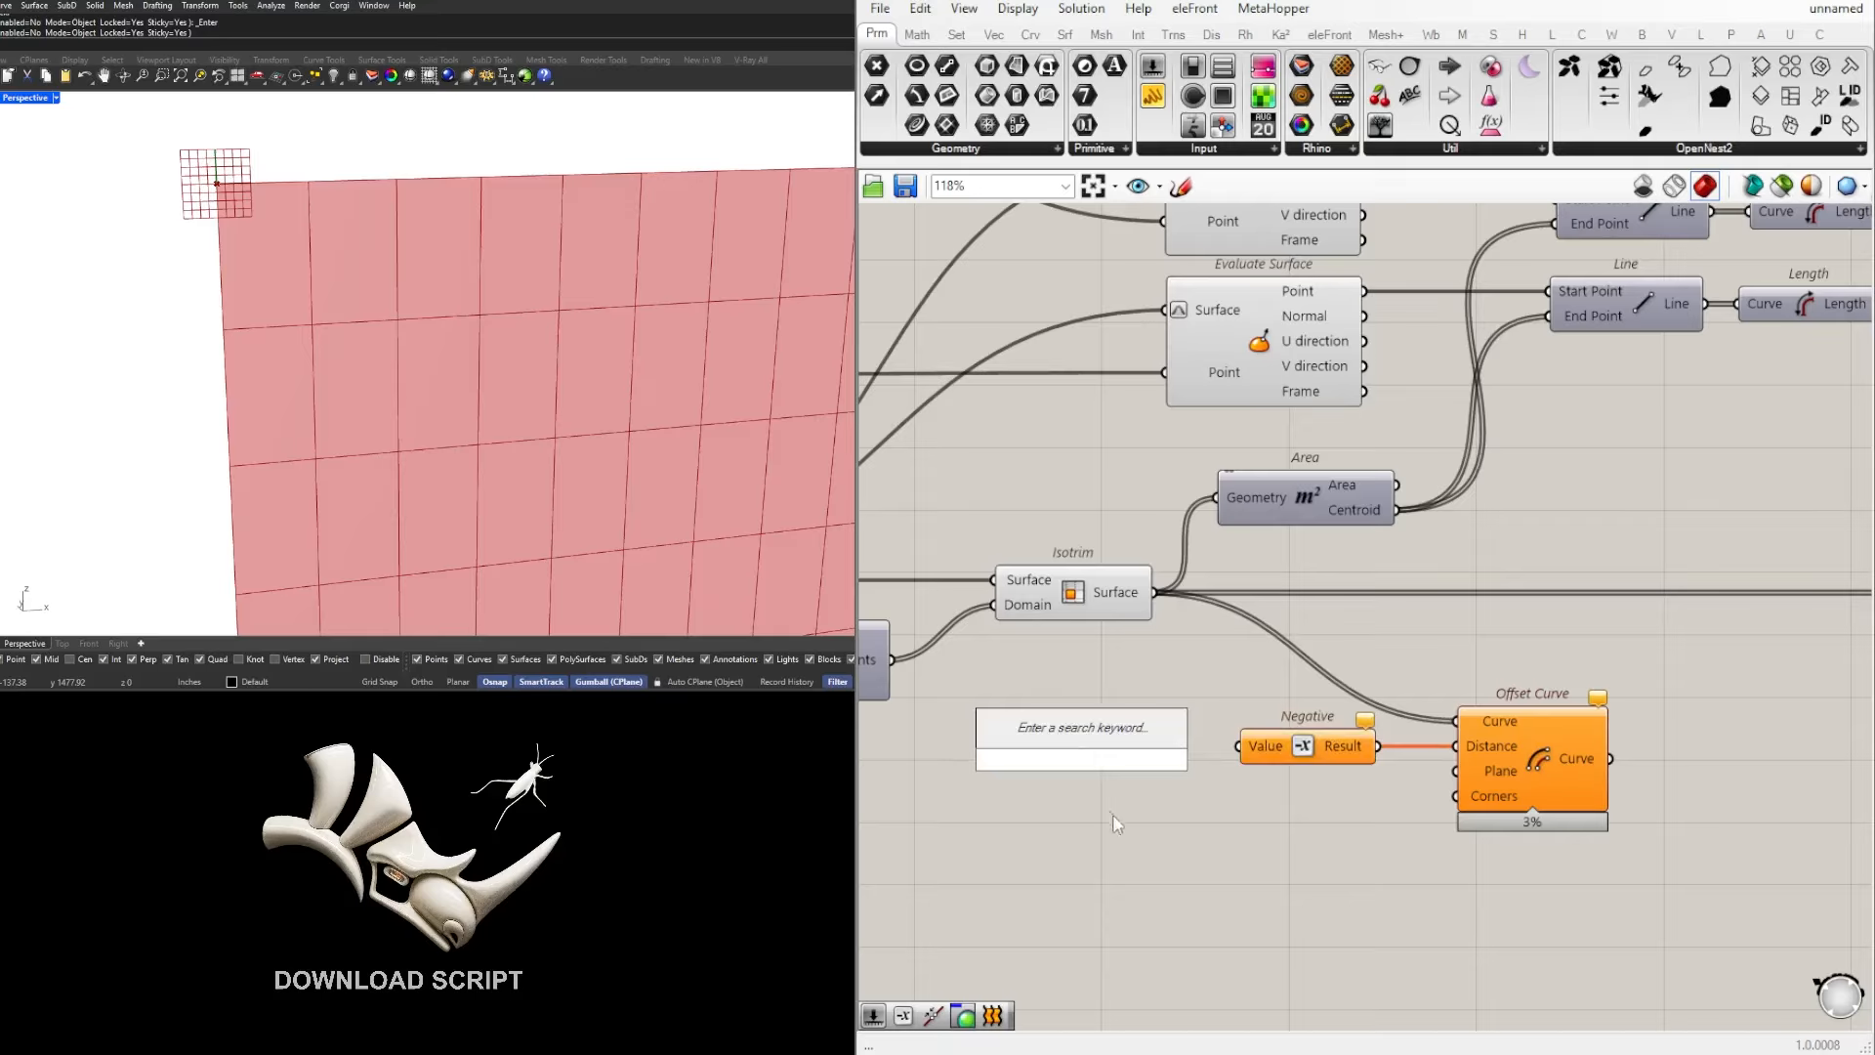
double_click(1073, 746)
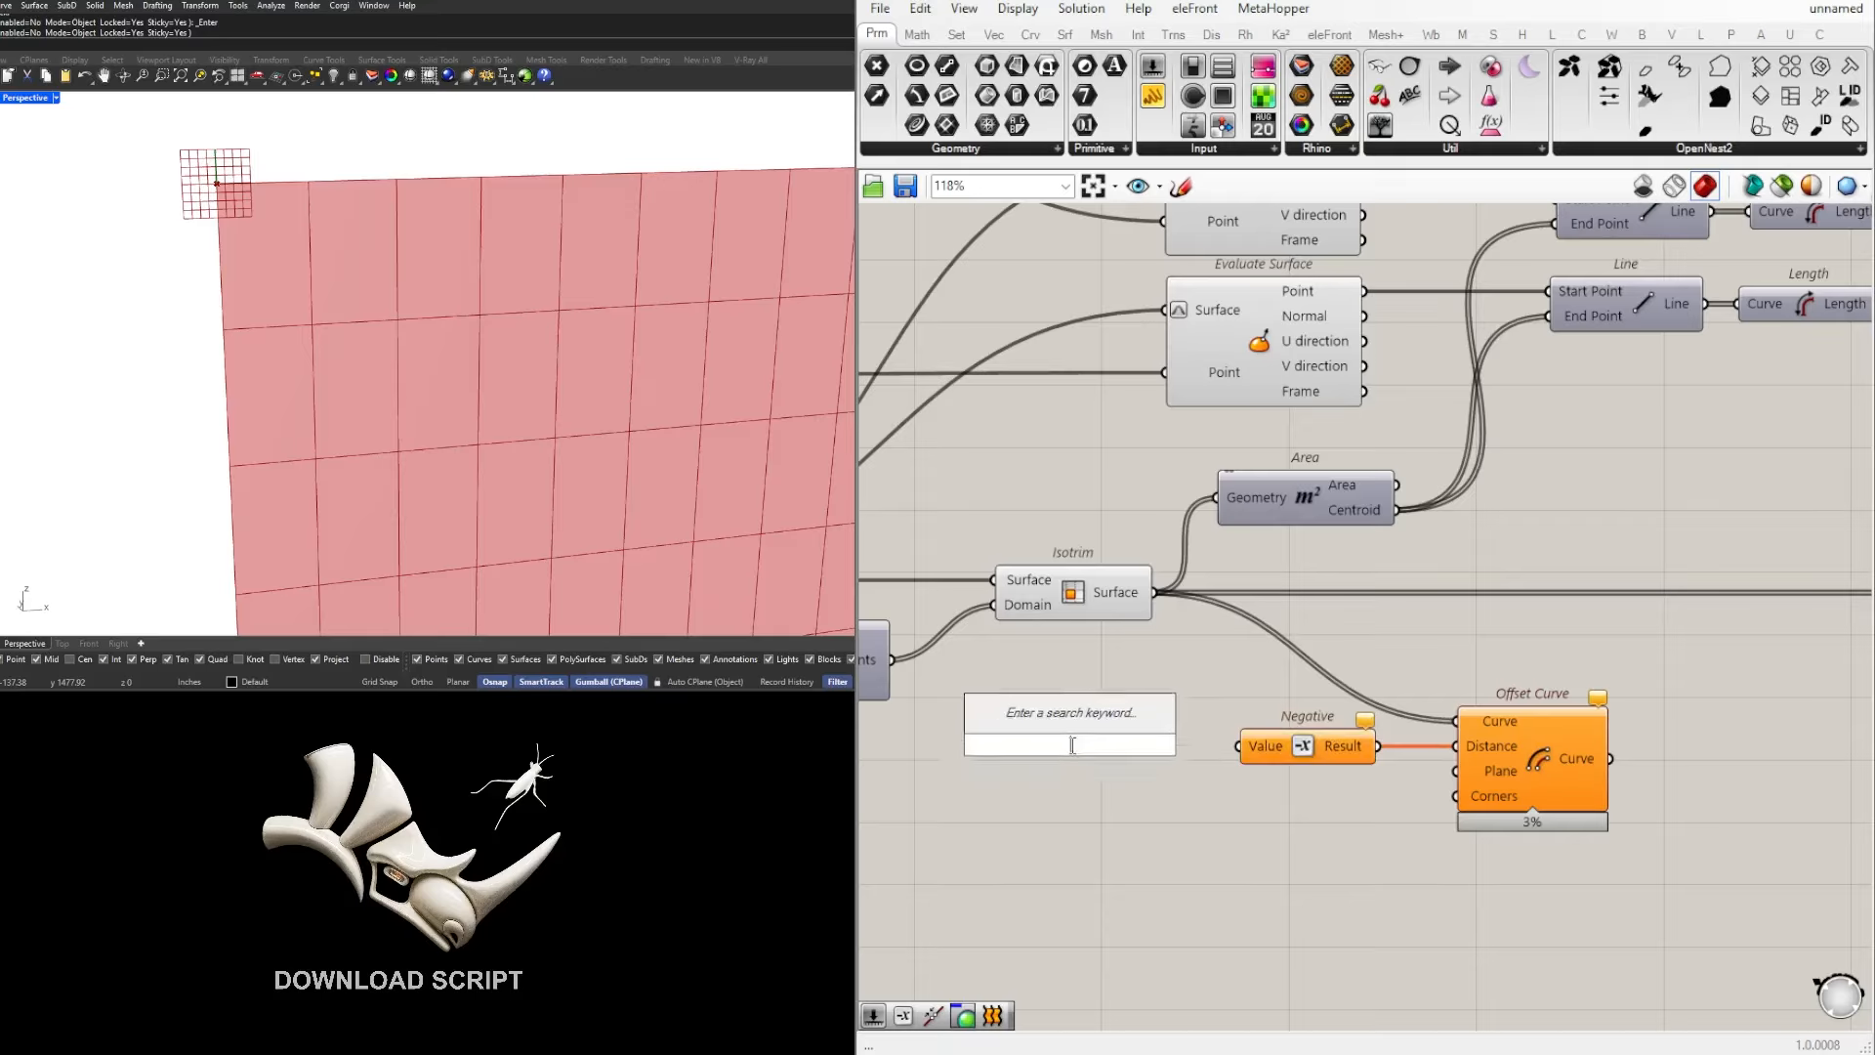
text(3)
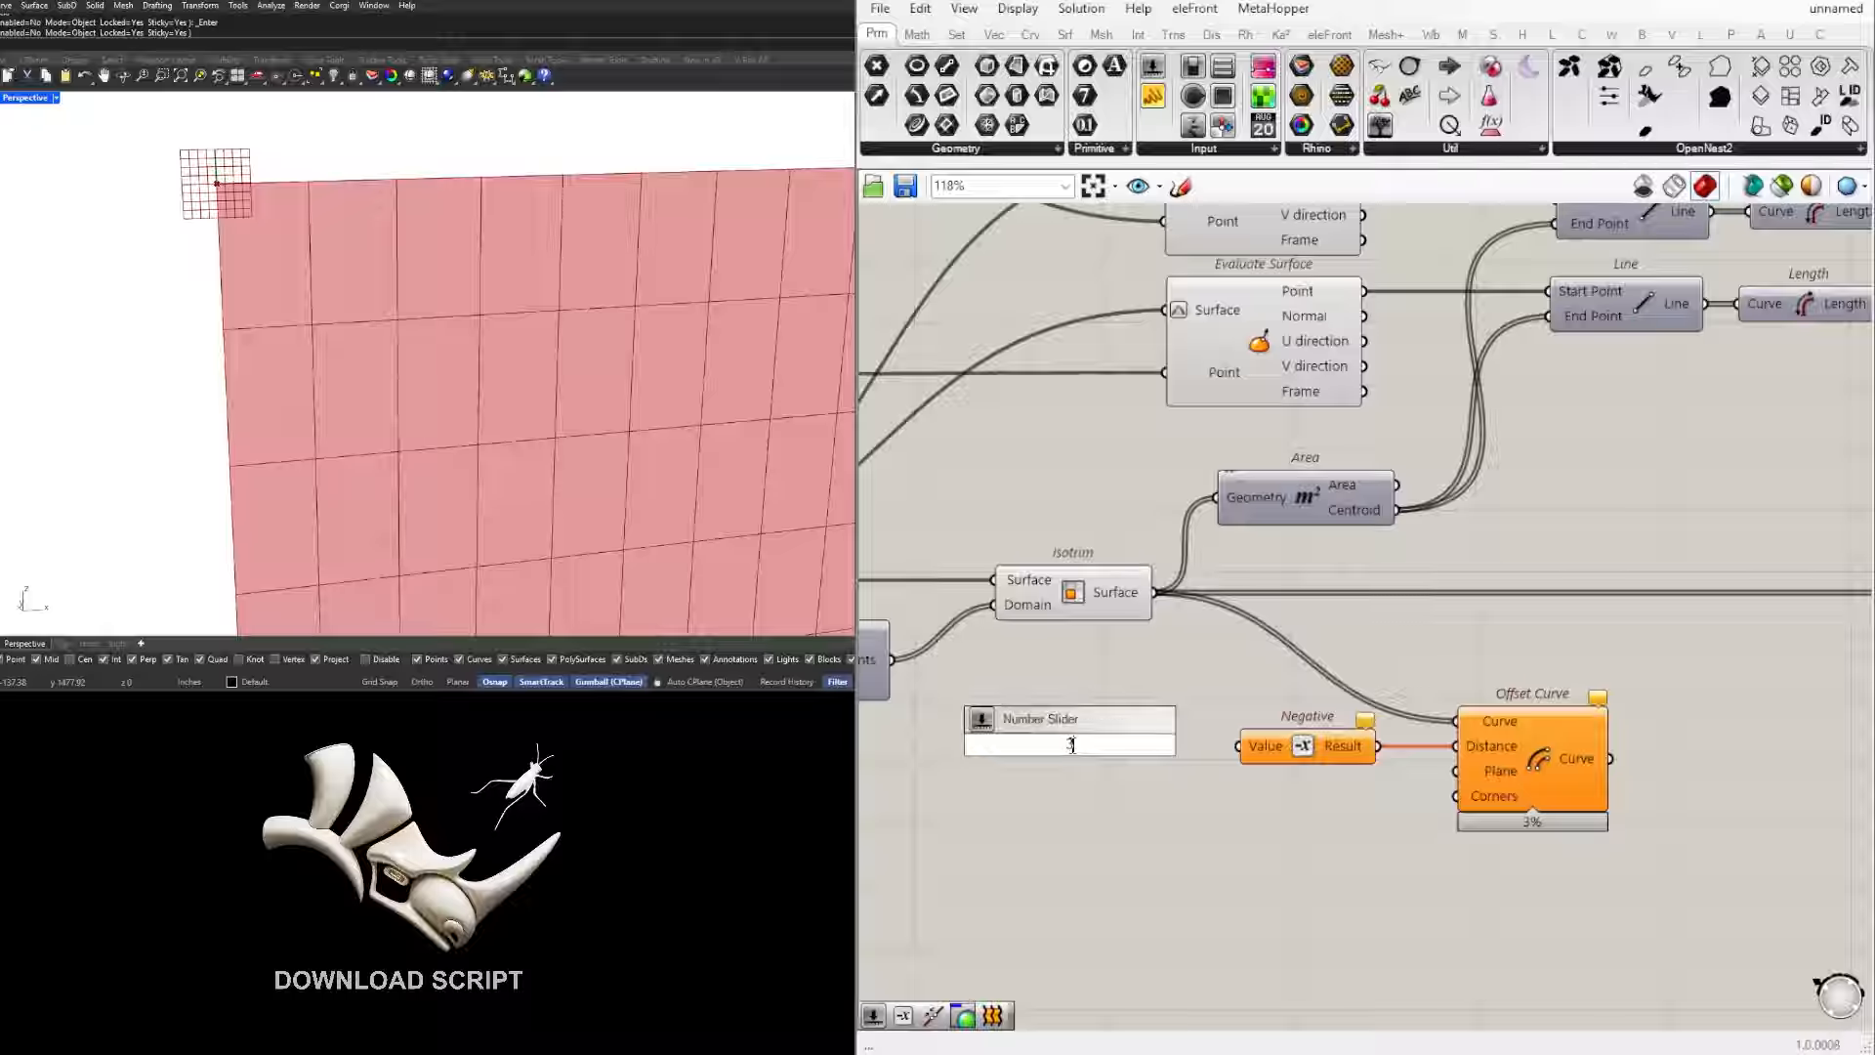
text(.5)
key(Return)
scroll(1160, 742, up, 2)
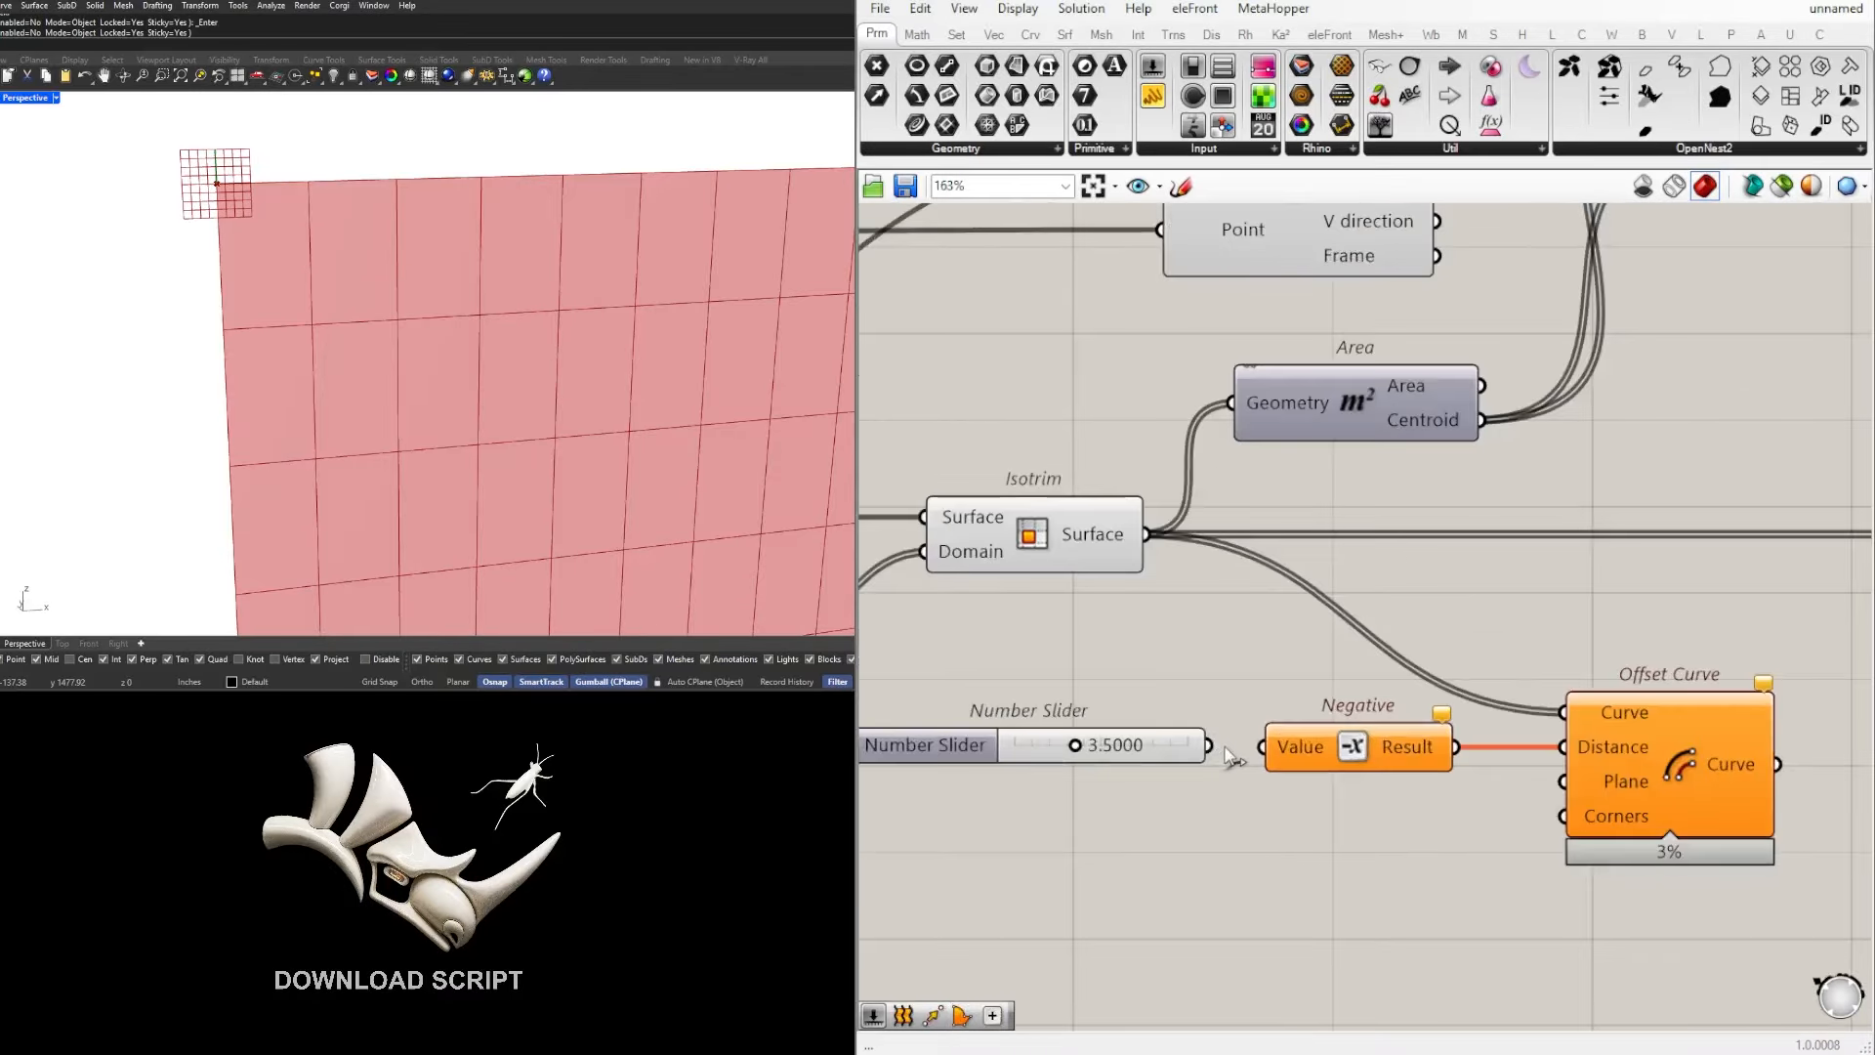
drag(1196, 745, 1246, 753)
Step: Highlight Offset Curve and lower the offset distance slider so the inset rectangles sit closer to the cell edges
scroll(1129, 744, down, 2)
scroll(1545, 752, down, 1)
click(1545, 752)
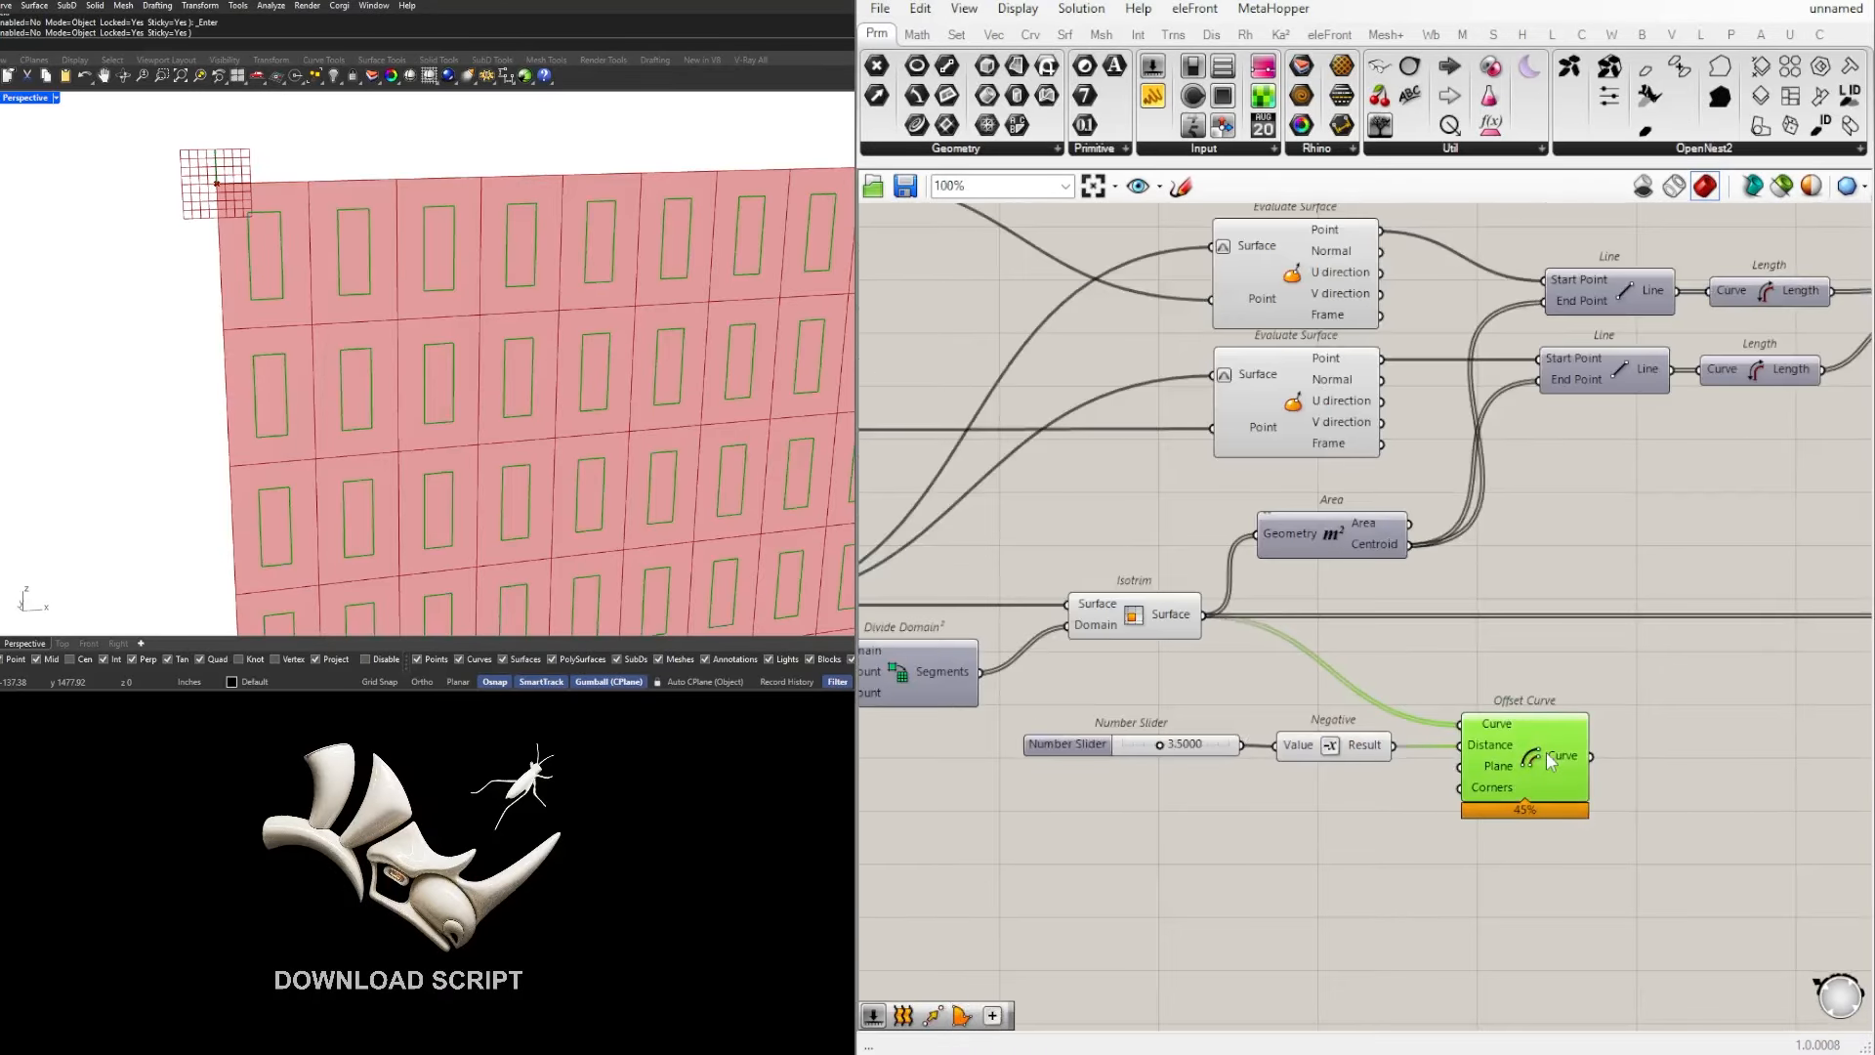
scroll(1169, 744, up, 2)
scroll(1168, 745, up, 3)
drag(1145, 758, 1130, 765)
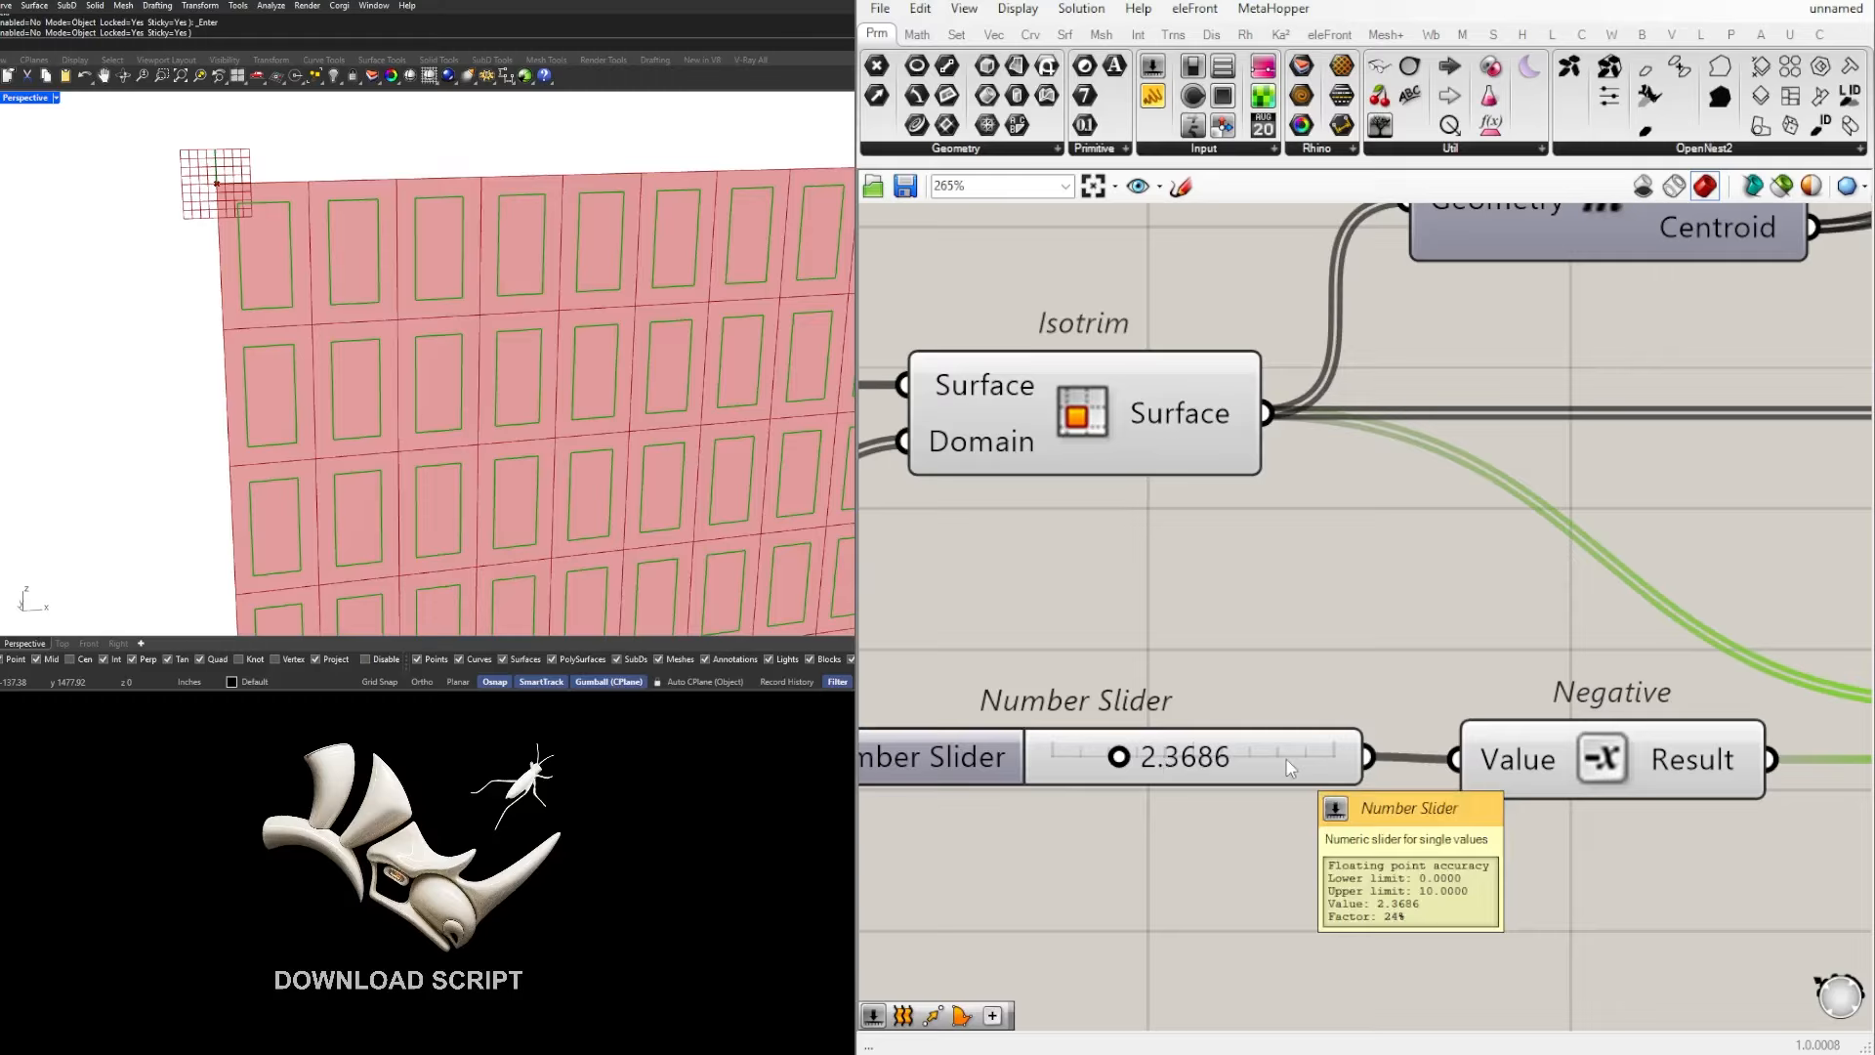
drag(1124, 759, 1087, 760)
Step: Move the offset Number Slider, Negative and Offset Curve together to the free canvas area below Construct Domain
scroll(1101, 747, down, 5)
drag(1528, 775, 874, 549)
scroll(1063, 641, down, 3)
drag(1062, 641, 1403, 674)
scroll(1492, 597, down, 2)
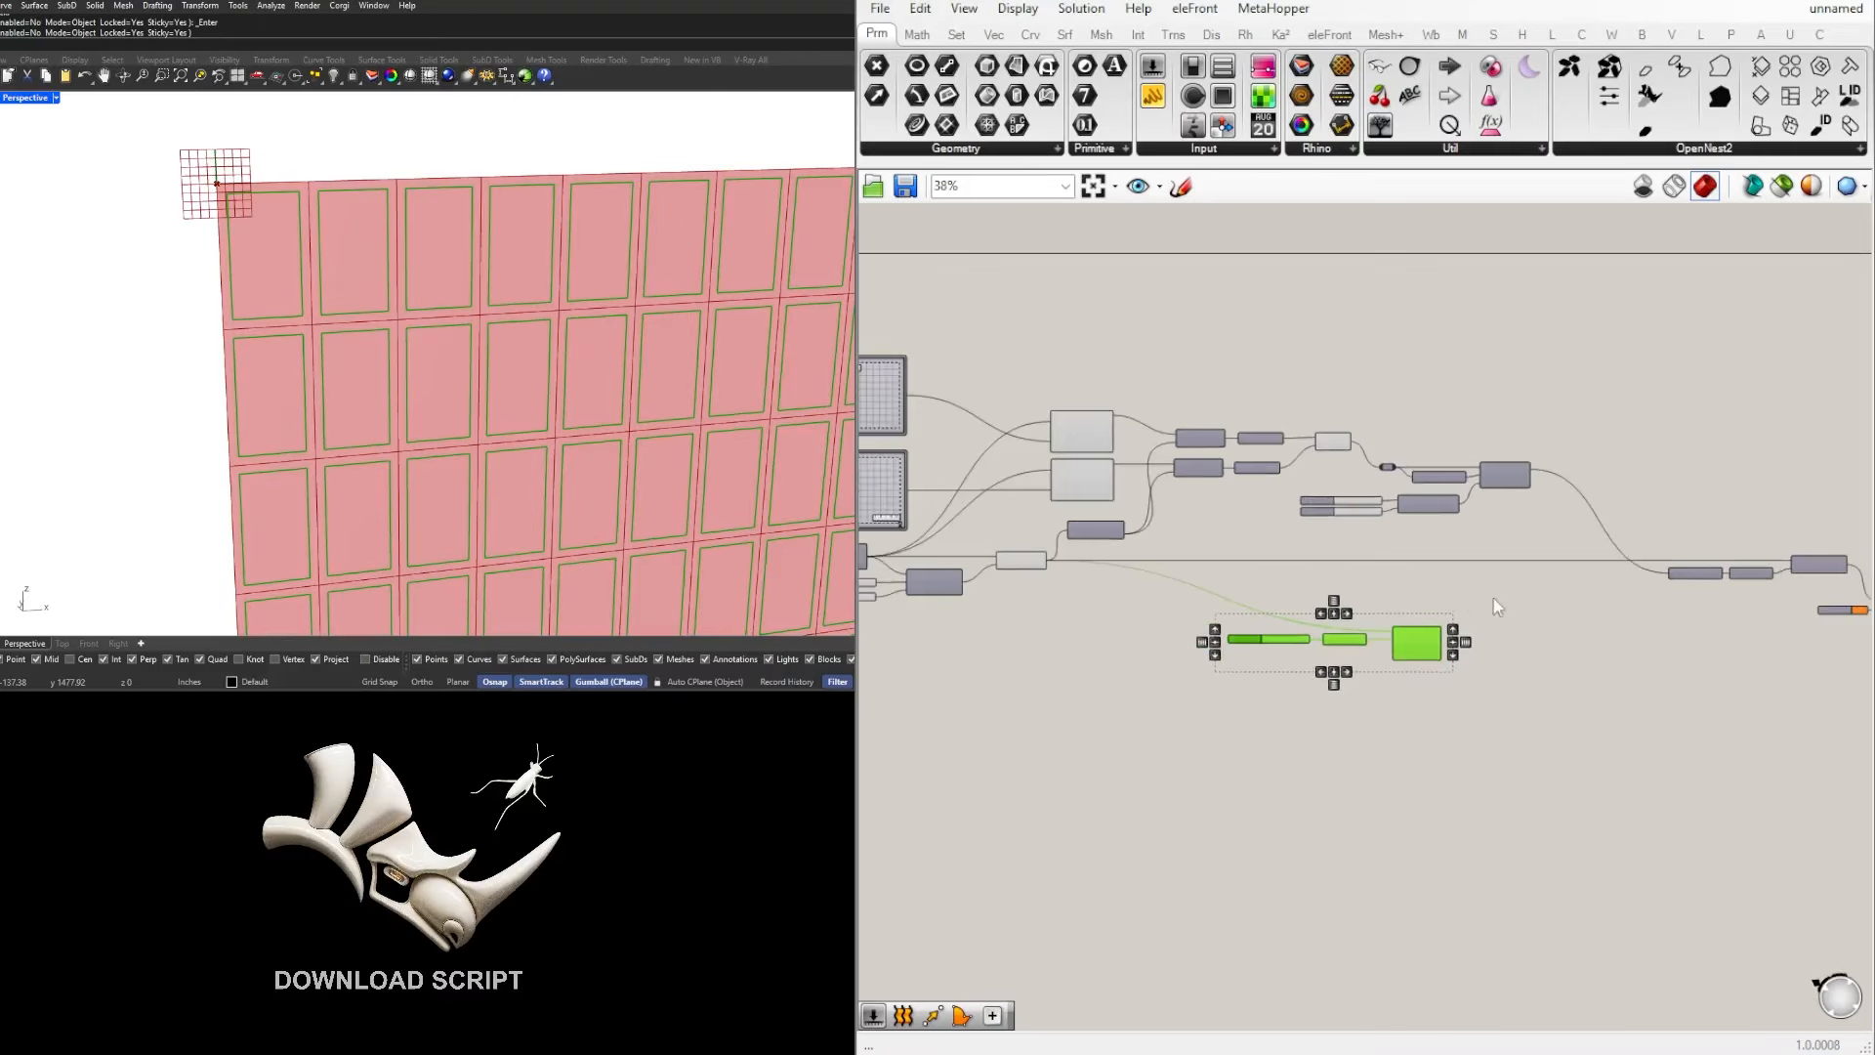
Step: Move the offset Number Slider, Negative and Offset Curve group closer to Isotrim, into the space below the Area component
scroll(1510, 606, up, 4)
right_drag(1749, 598, 1846, 620)
scroll(1847, 619, down, 1)
right_drag(1441, 760, 1621, 773)
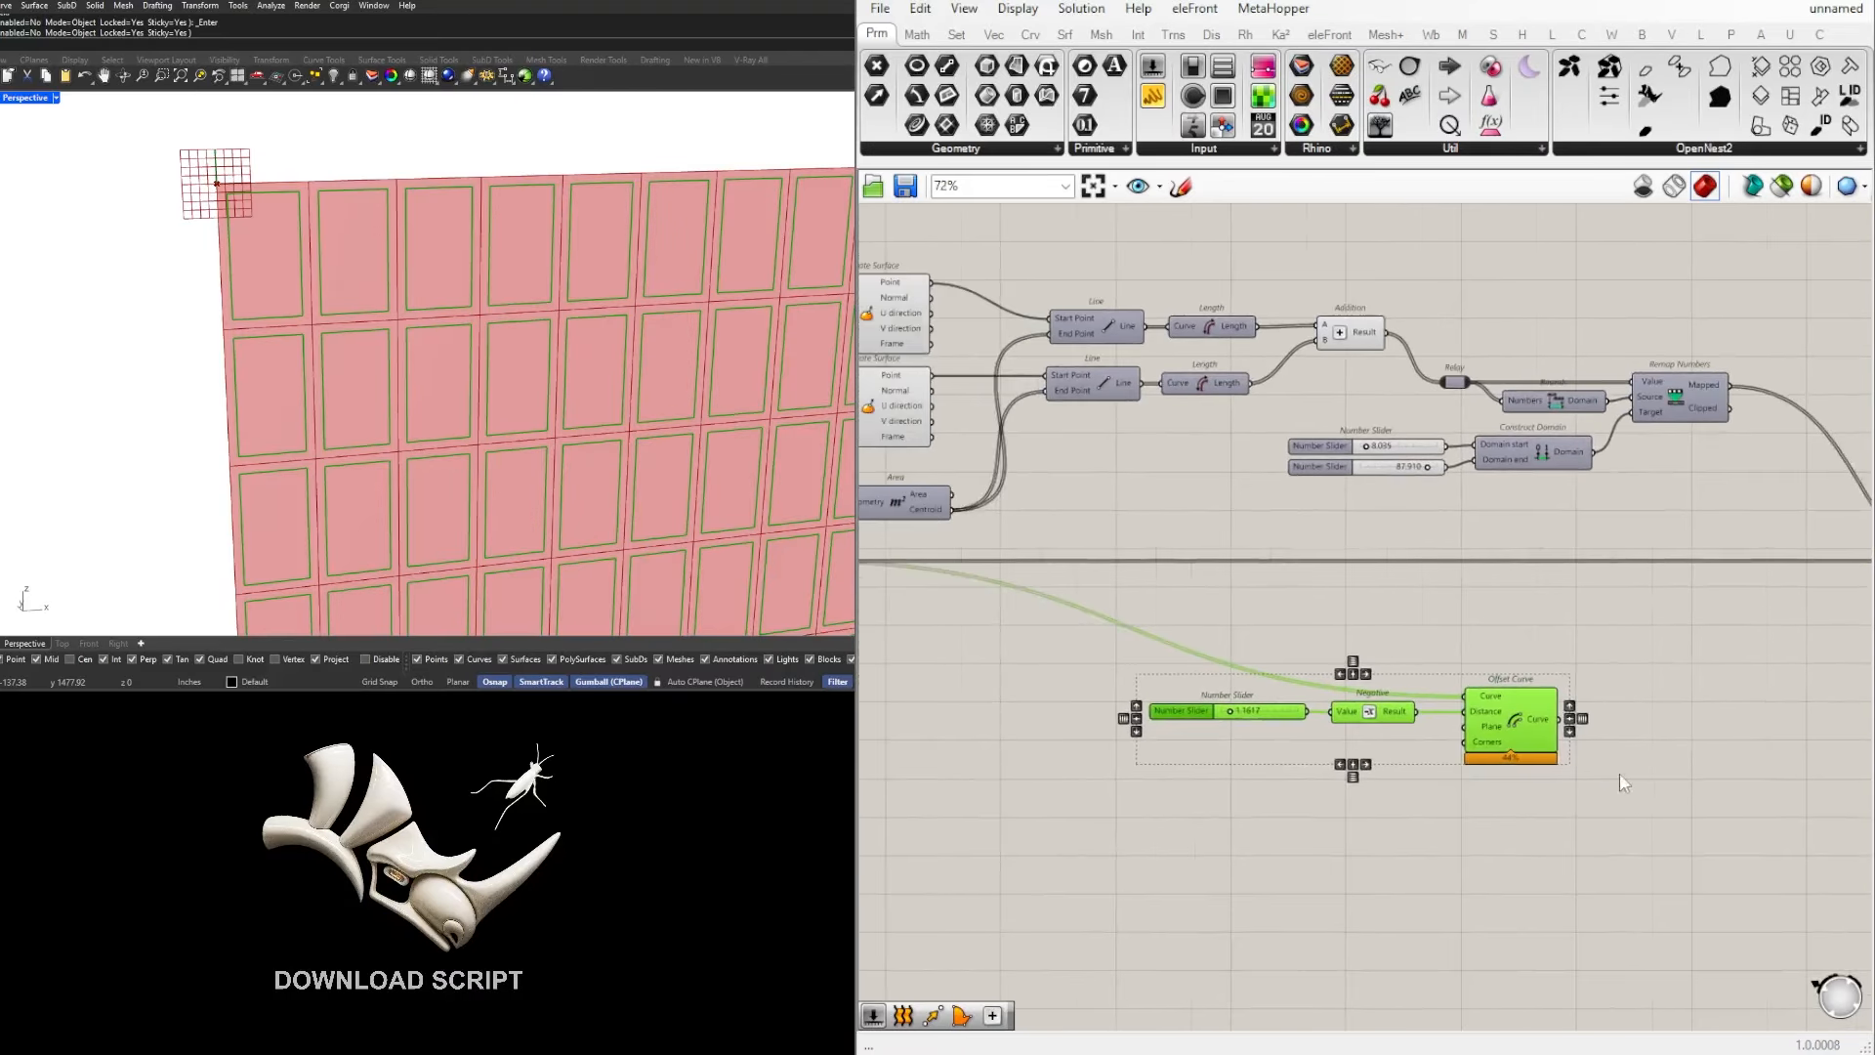
drag(1620, 773, 1226, 679)
drag(1513, 720, 1171, 673)
right_drag(1280, 670, 1702, 662)
scroll(1563, 594, up, 2)
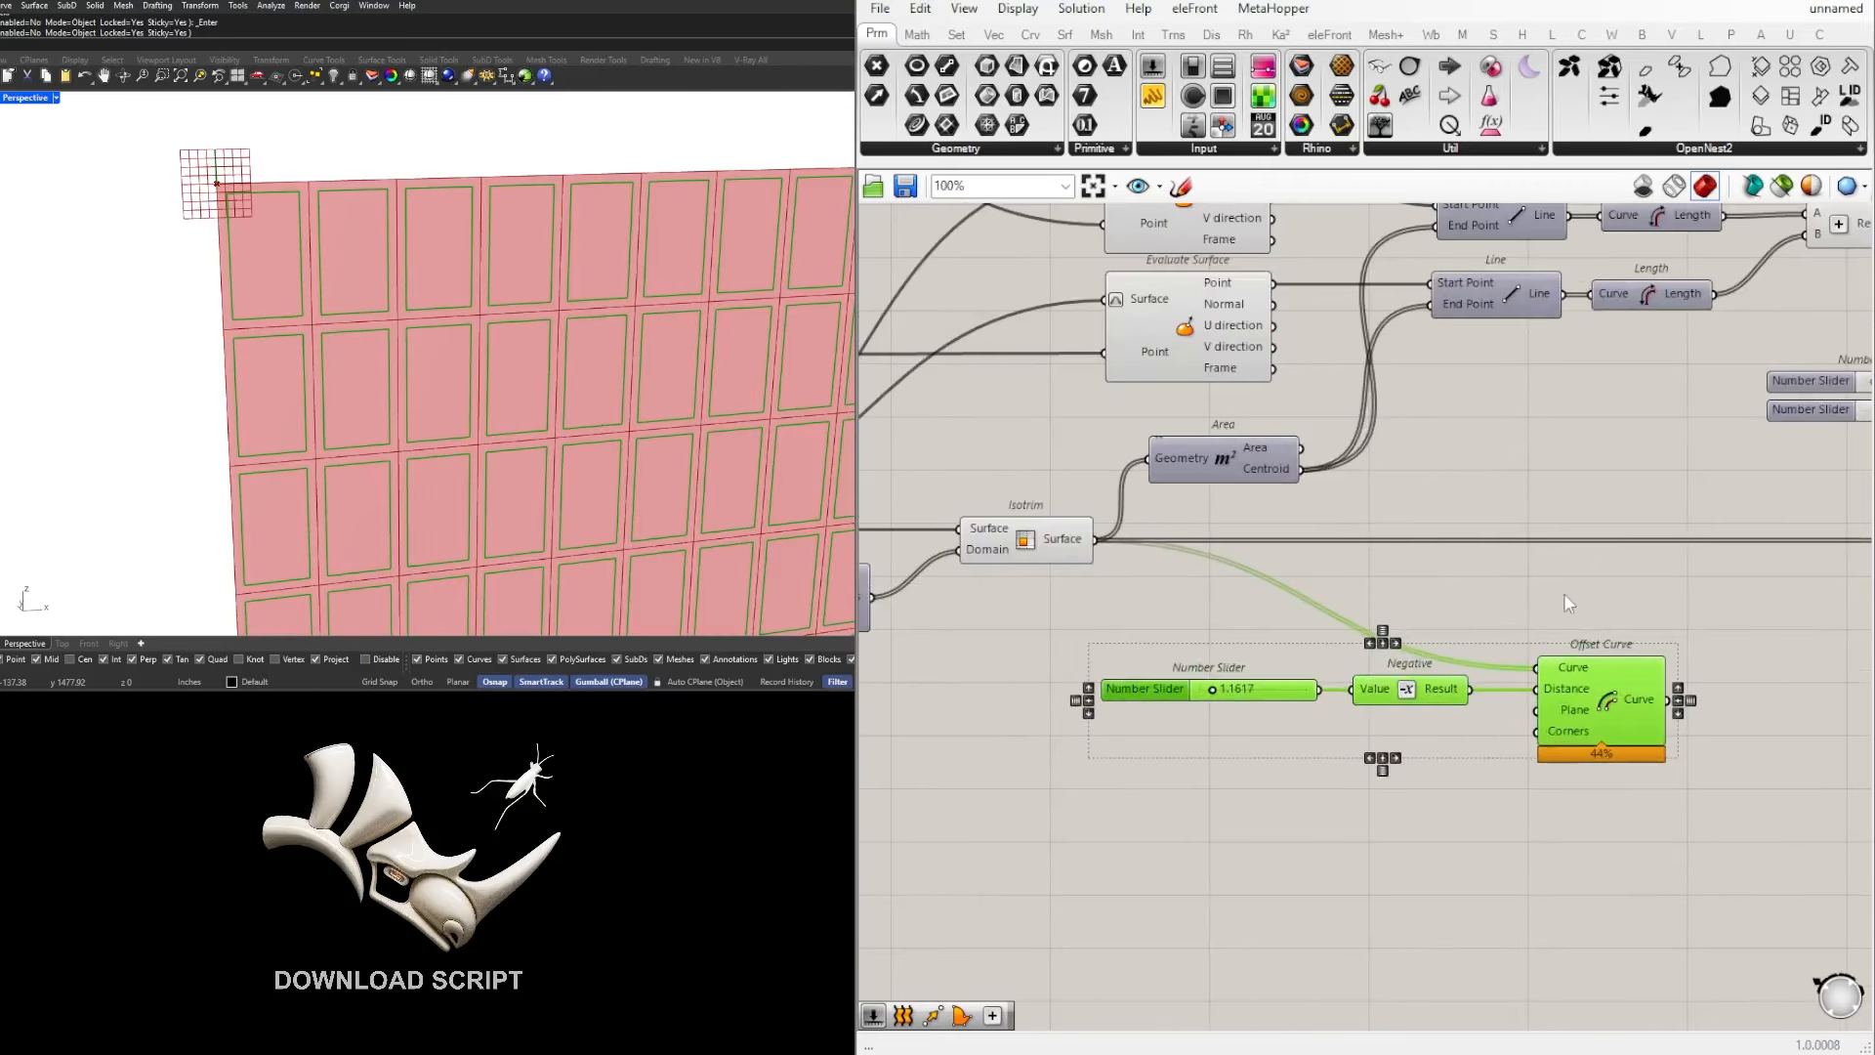
right_drag(1563, 594, 1460, 615)
scroll(1536, 705, down, 1)
click(1627, 797)
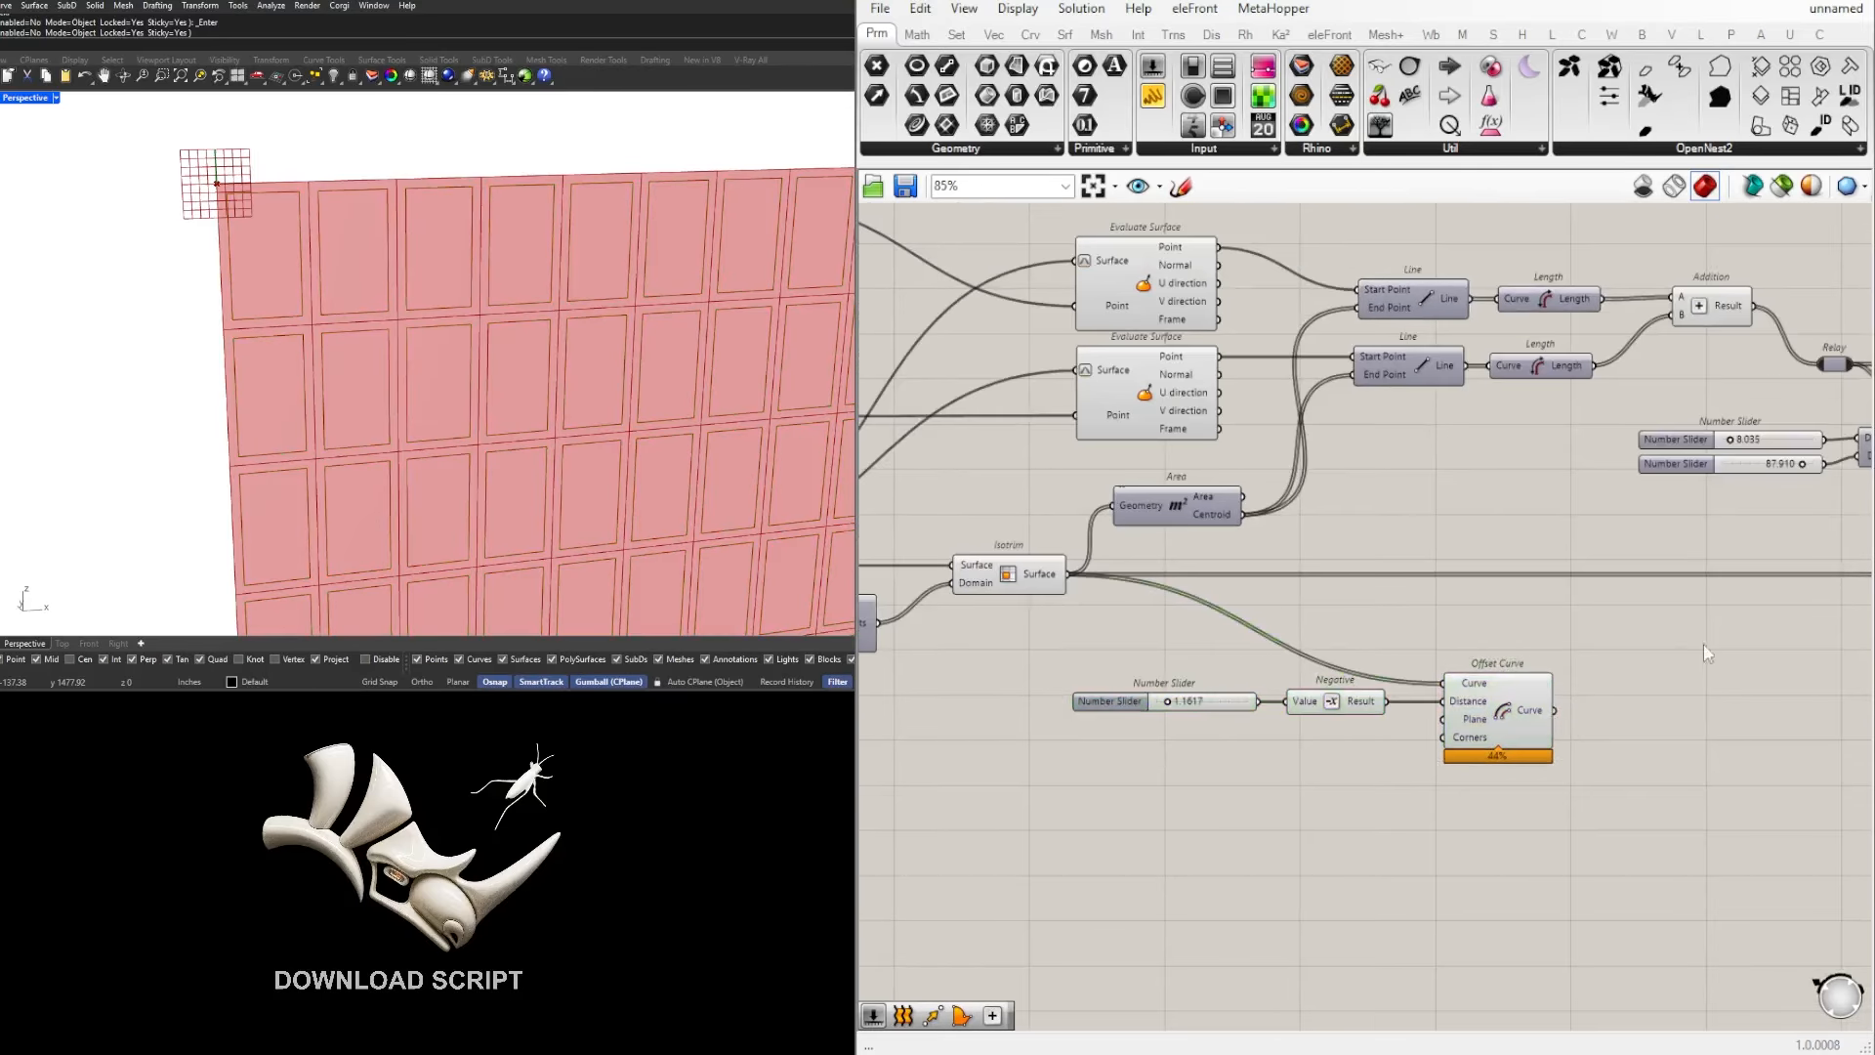
Step: Shift the offset slider, Negative and Offset Curve group further down to free space above it
scroll(313, 187, up, 1)
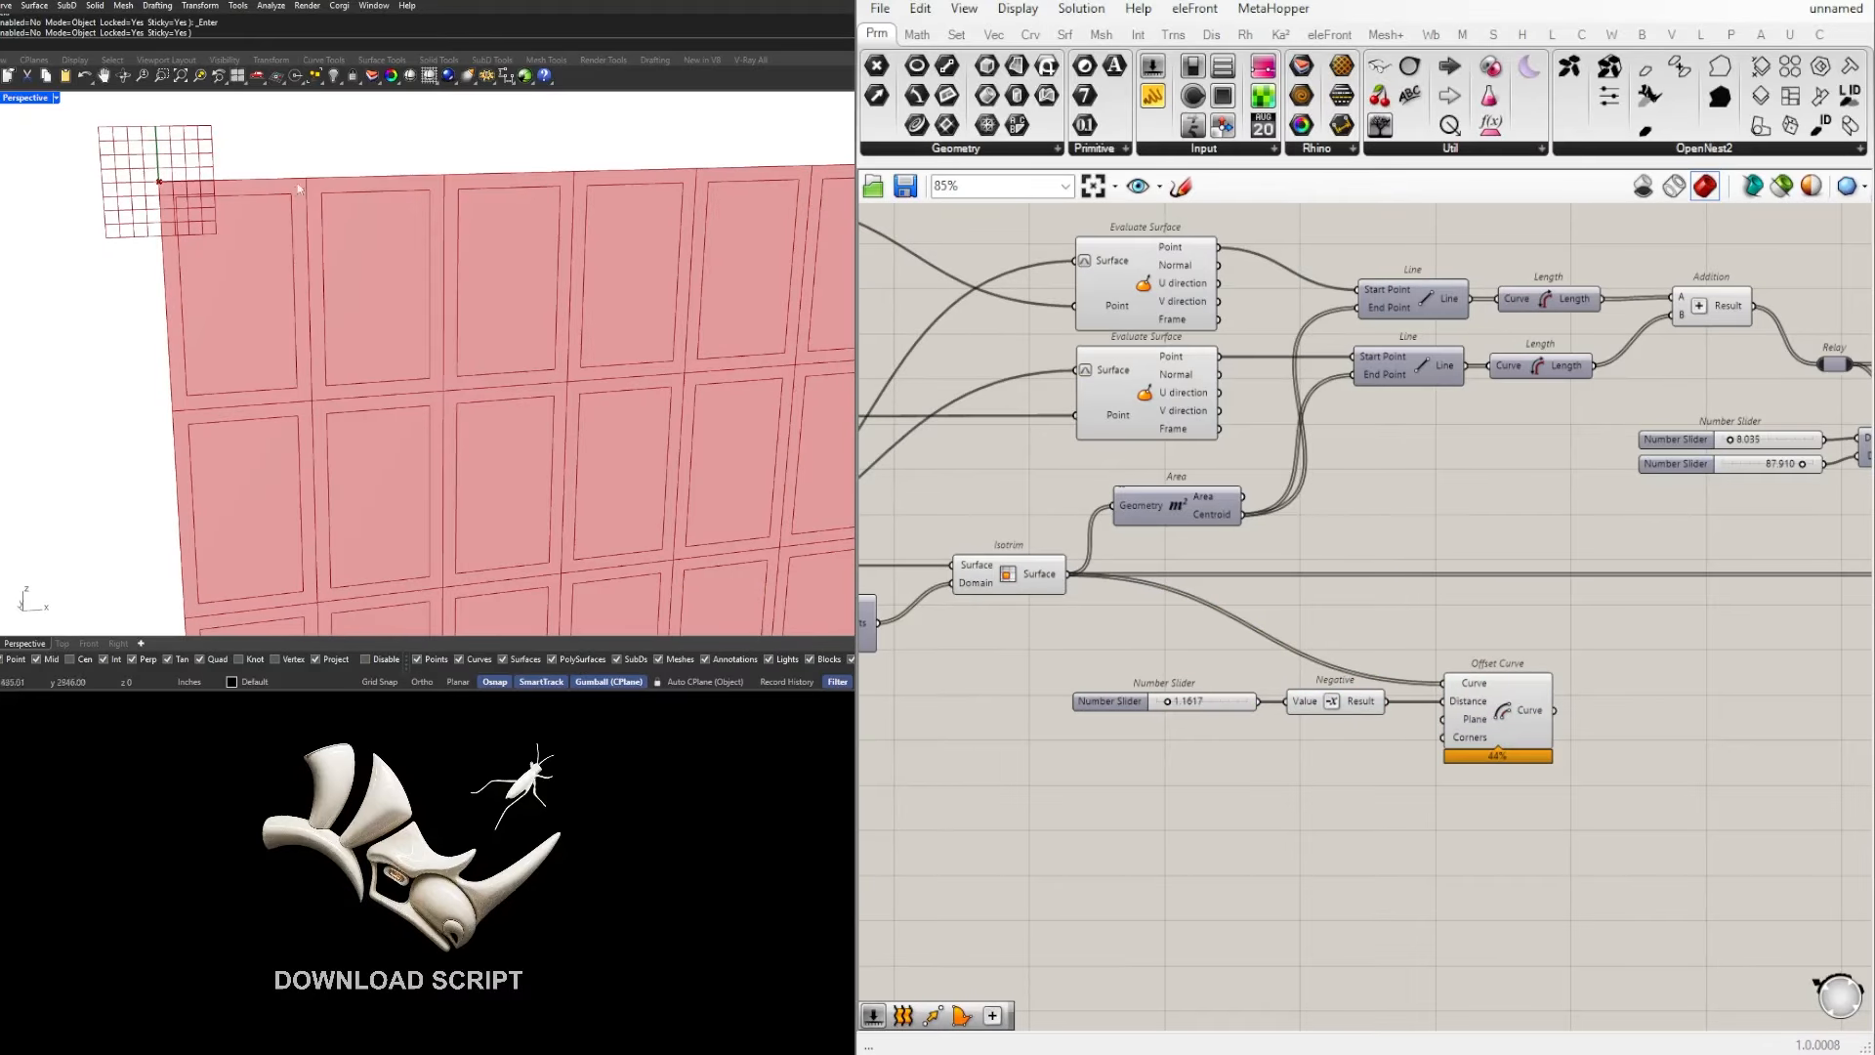
drag(1762, 654, 1126, 767)
drag(1504, 710, 1477, 811)
click(1504, 711)
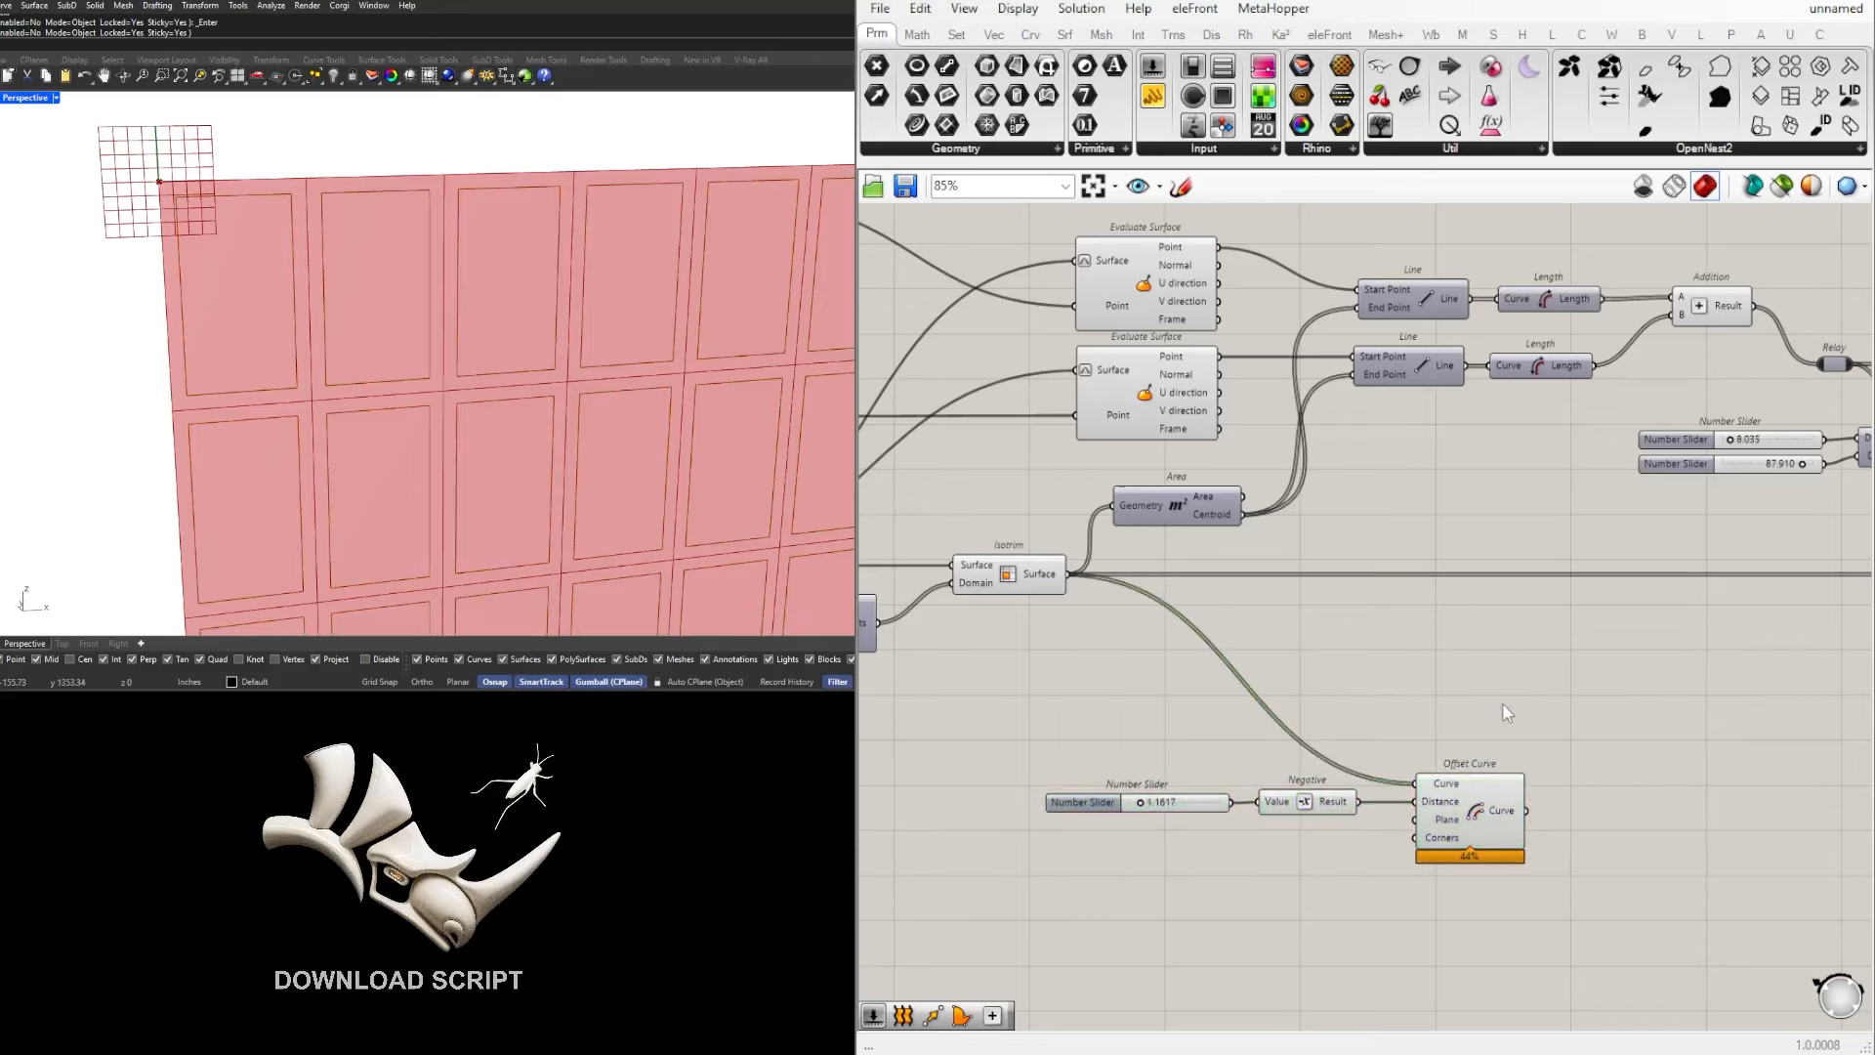
Step: Duplicate the offset Number Slider, Negative and Offset Curve group directly above the original, comparing their viewport previews
click(1010, 575)
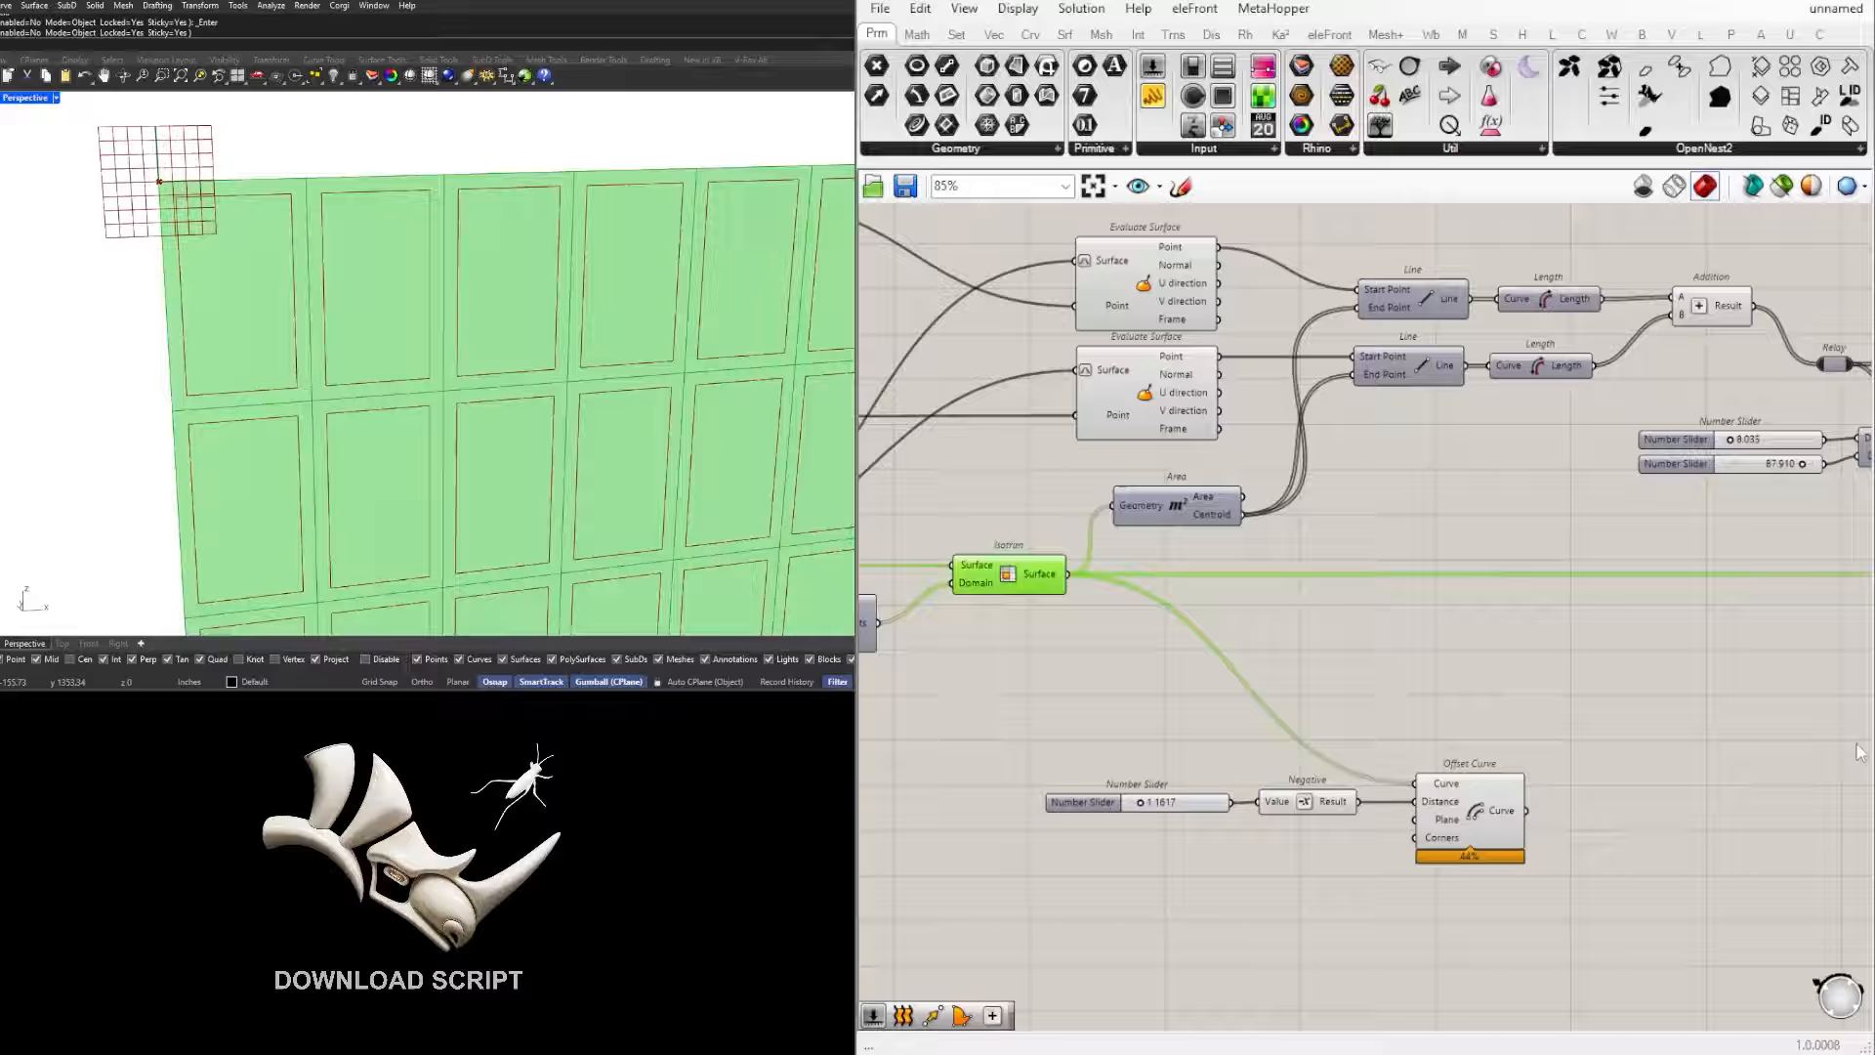
click(1487, 818)
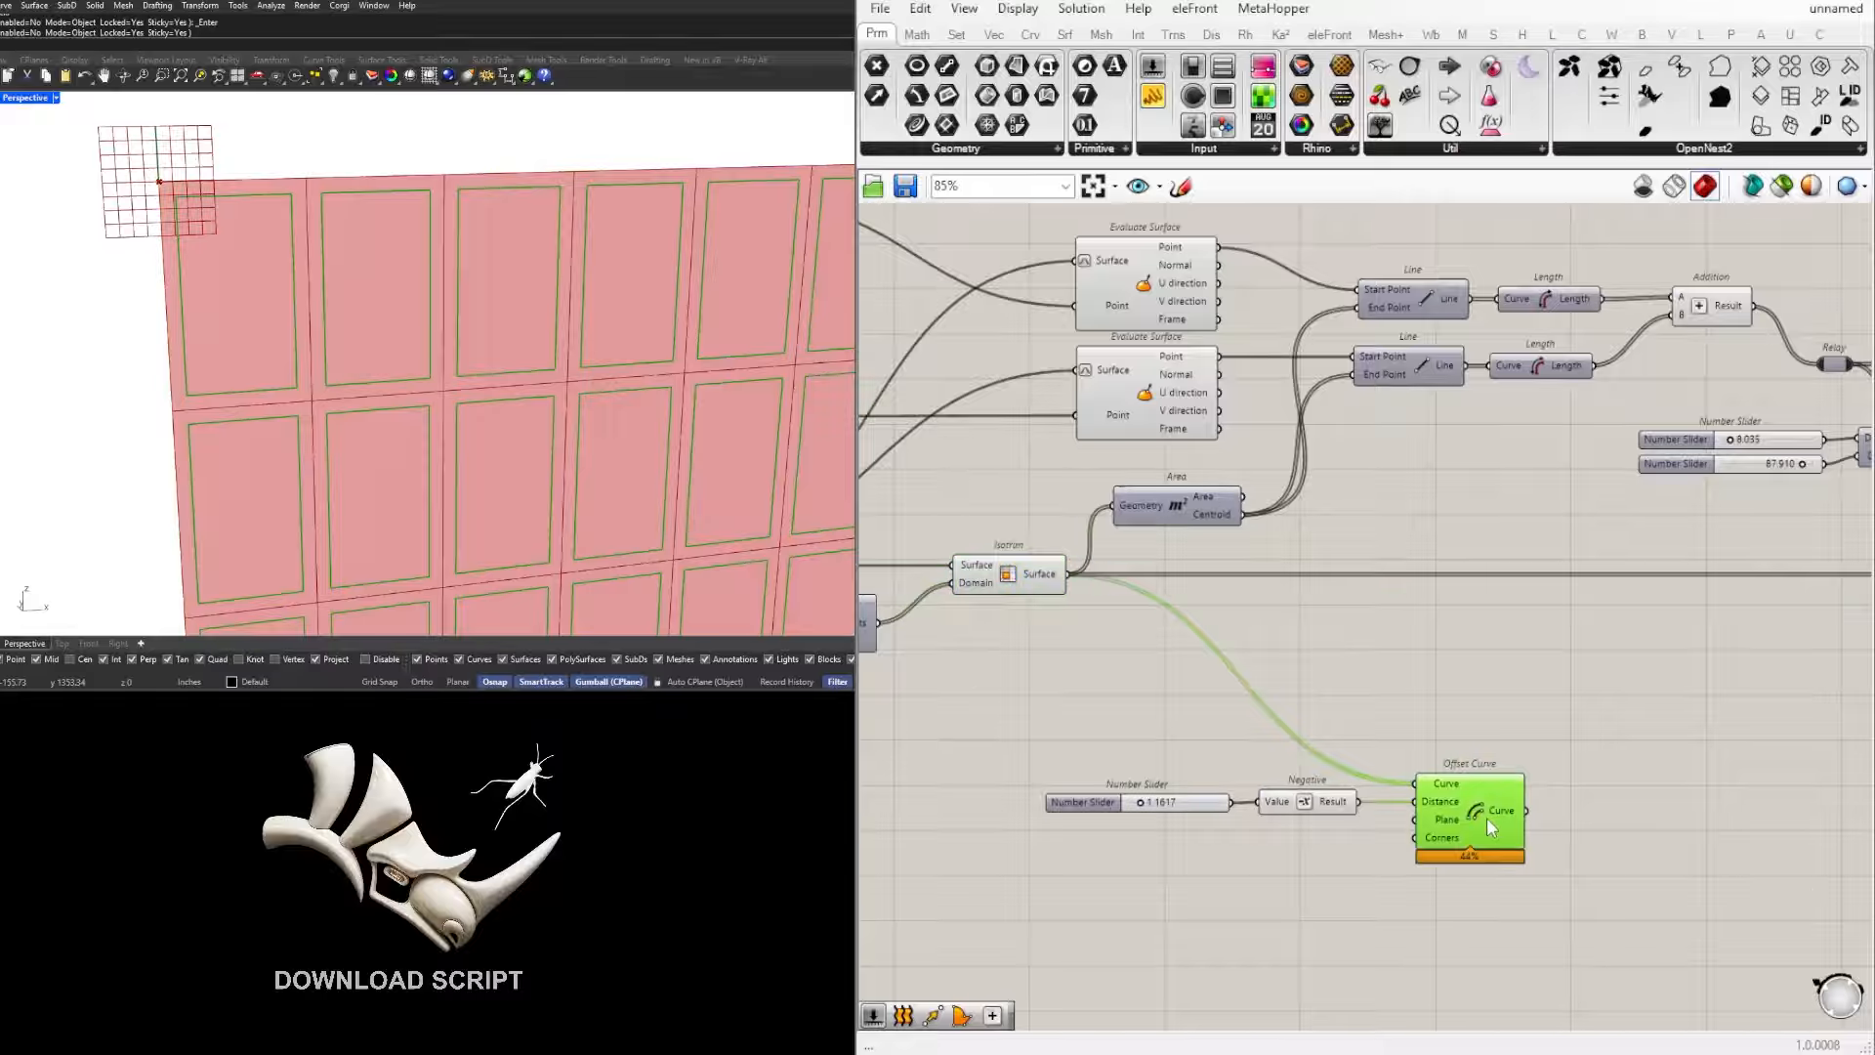
drag(1596, 915, 1146, 796)
click(1502, 688)
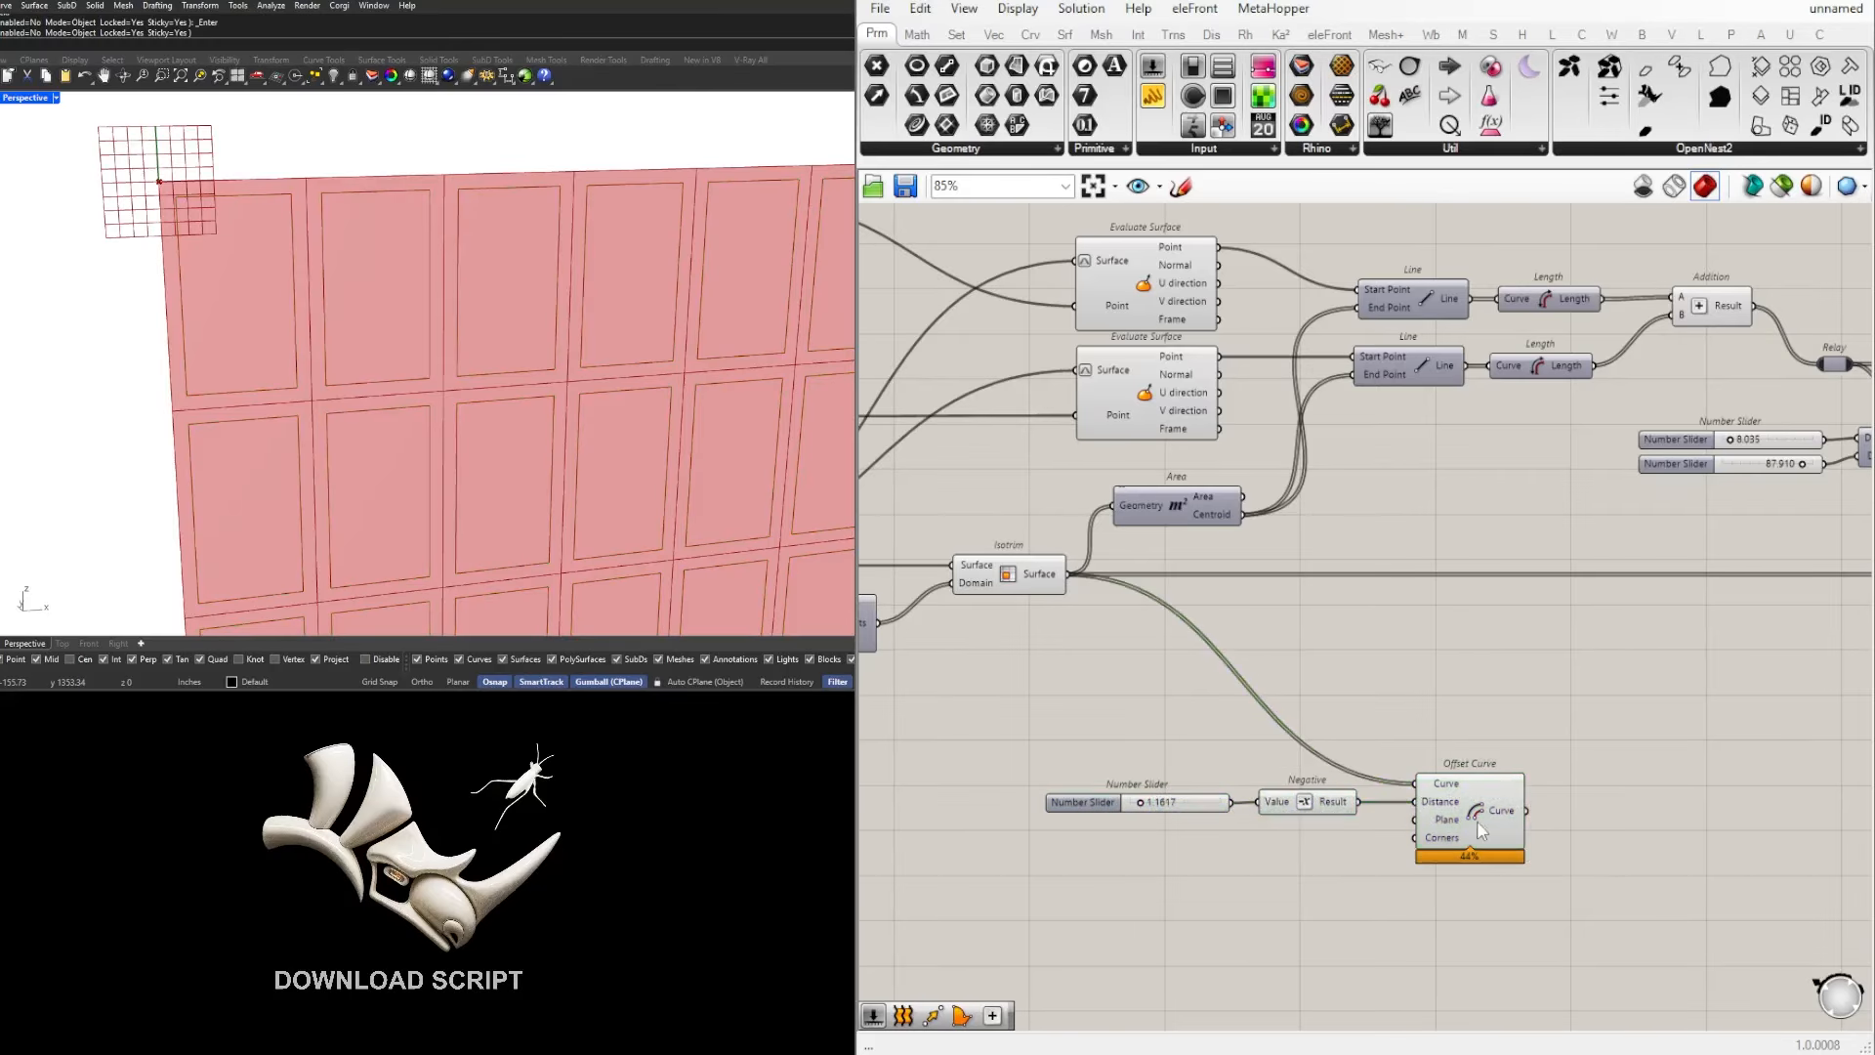
drag(1565, 918, 1025, 755)
drag(1465, 789, 1463, 694)
click(1471, 647)
click(1474, 715)
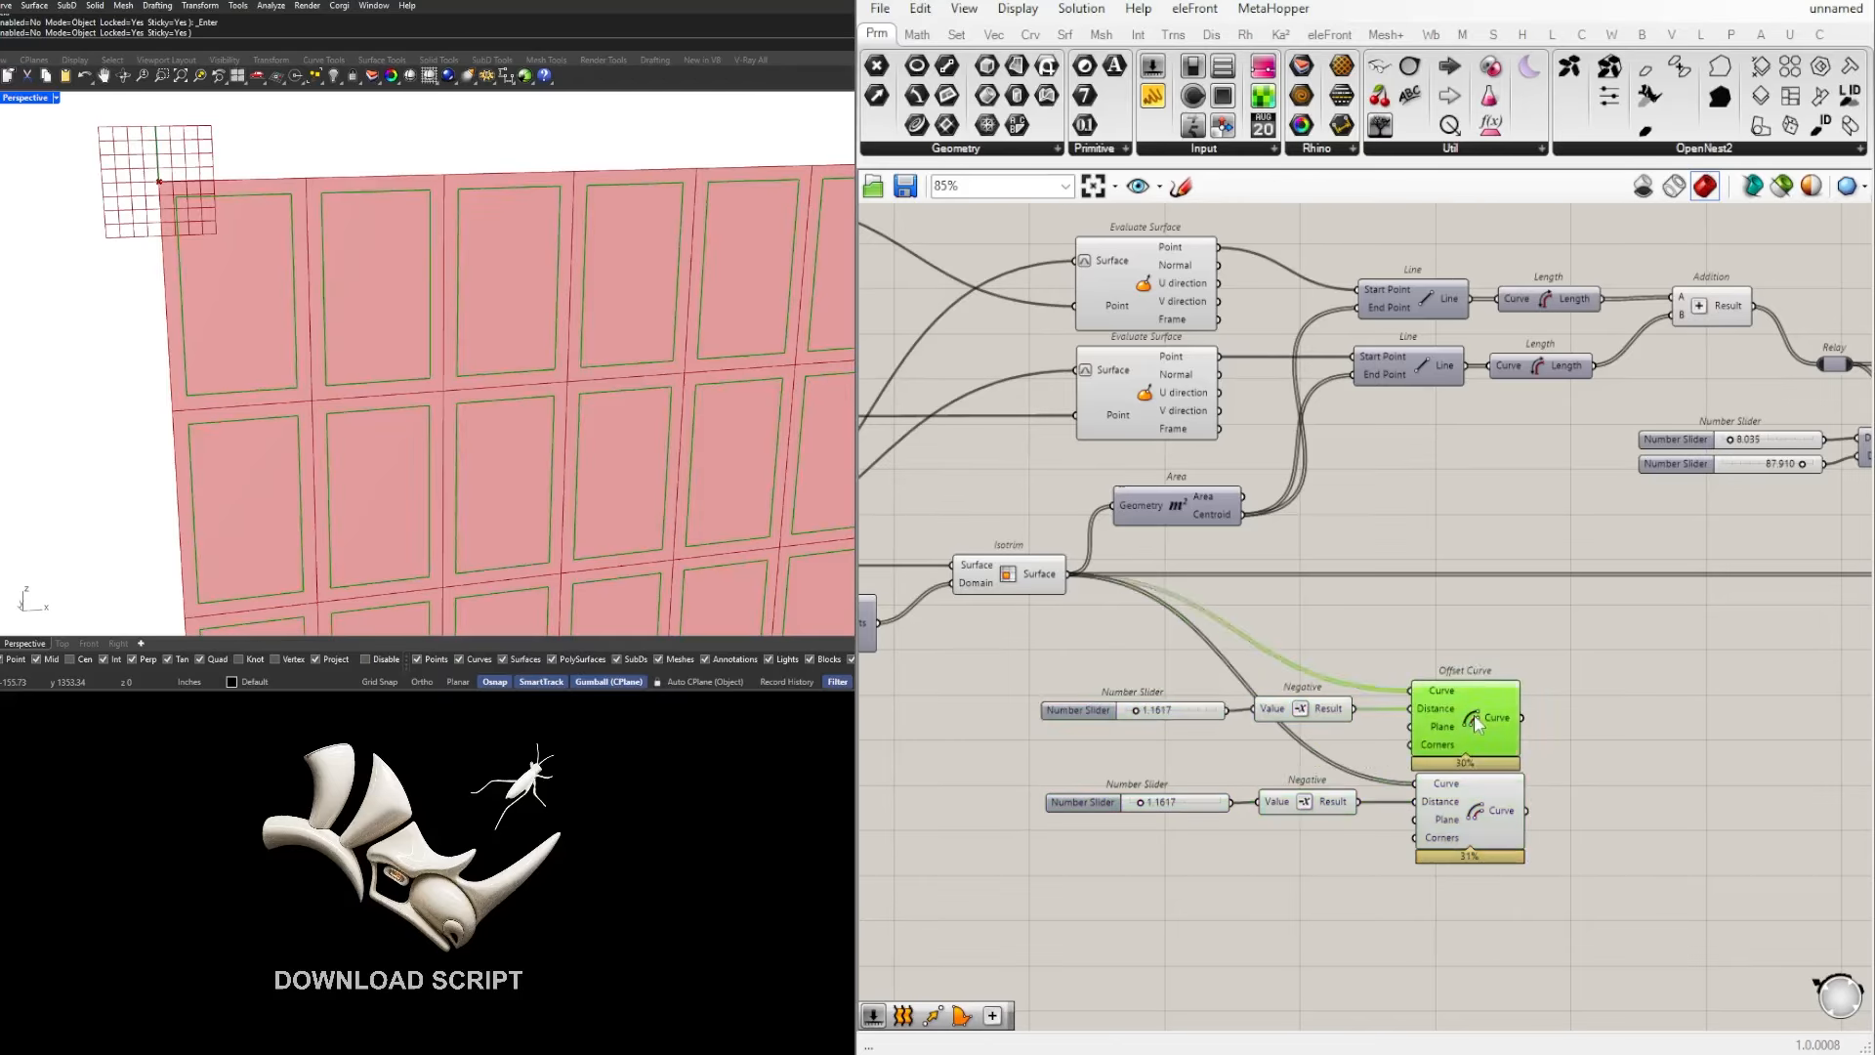
click(1468, 824)
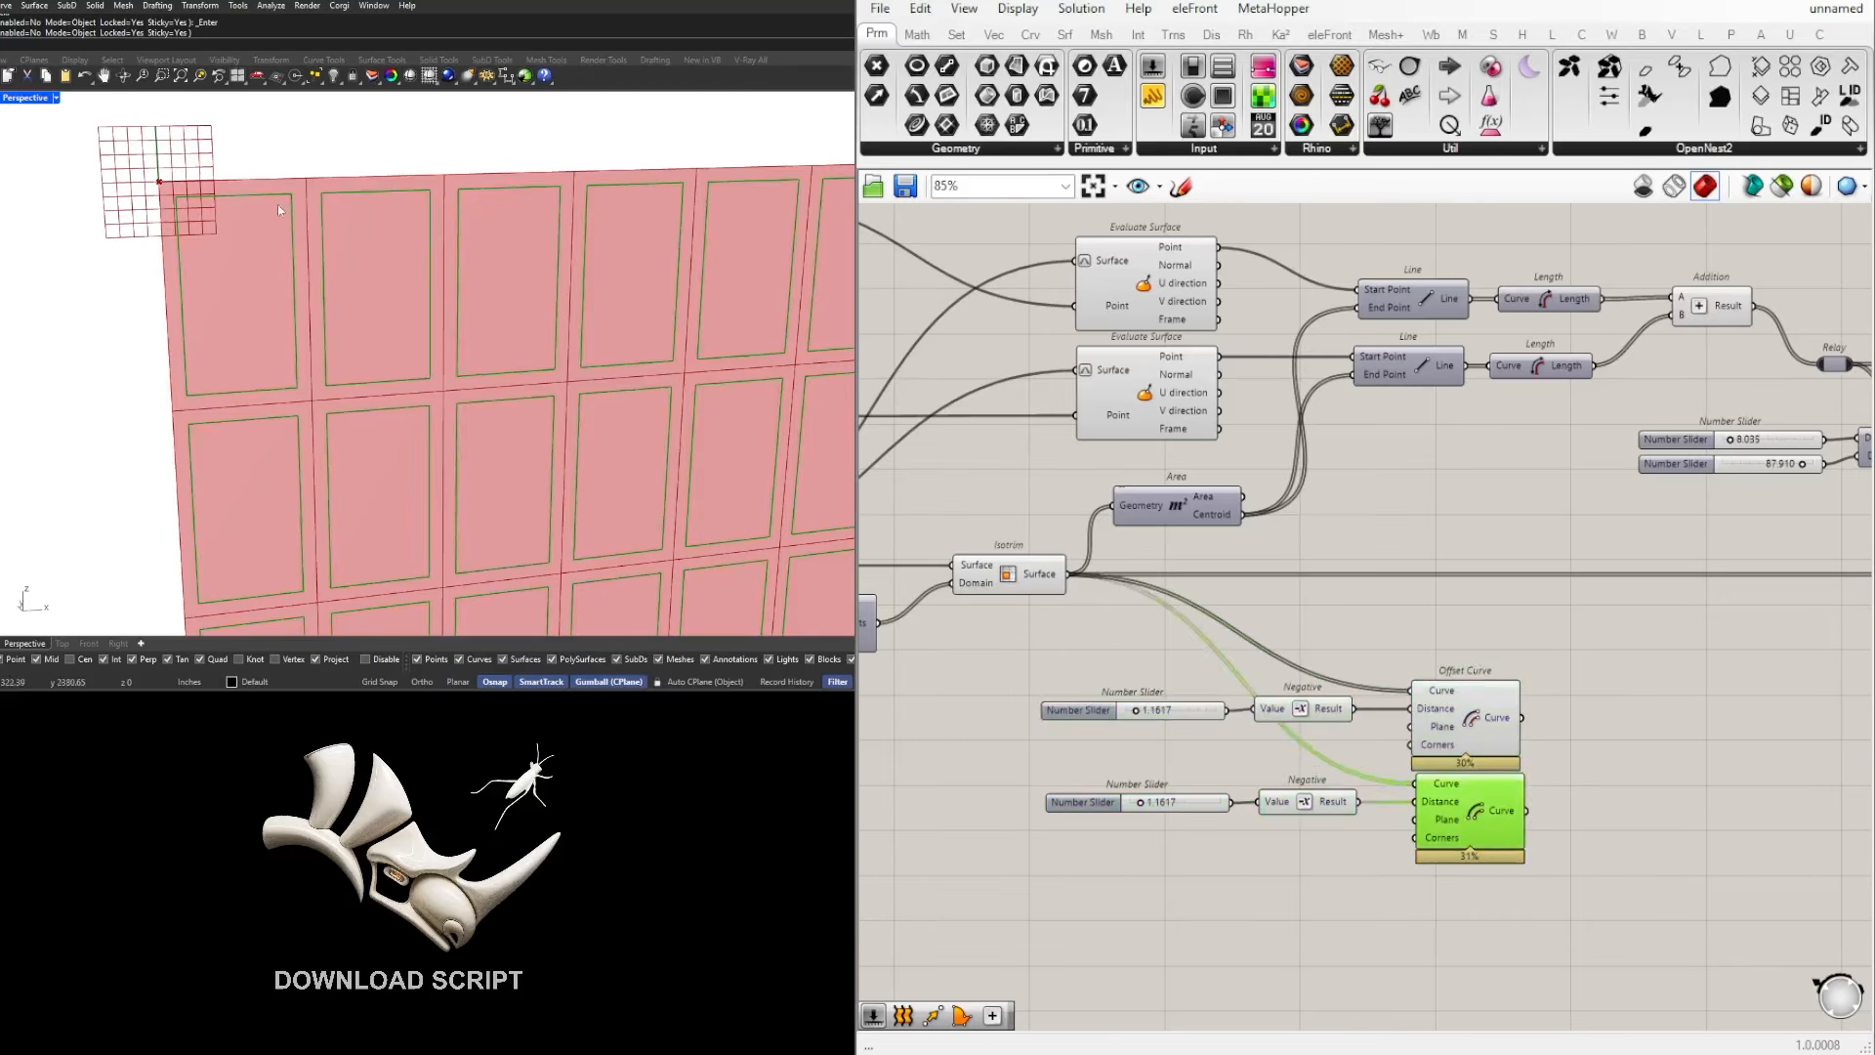
Step: Delete the duplicated Number Slider and Negative, and set the upper Offset Curve's Distance input to 0
drag(1304, 752, 1086, 706)
scroll(1444, 751, up, 4)
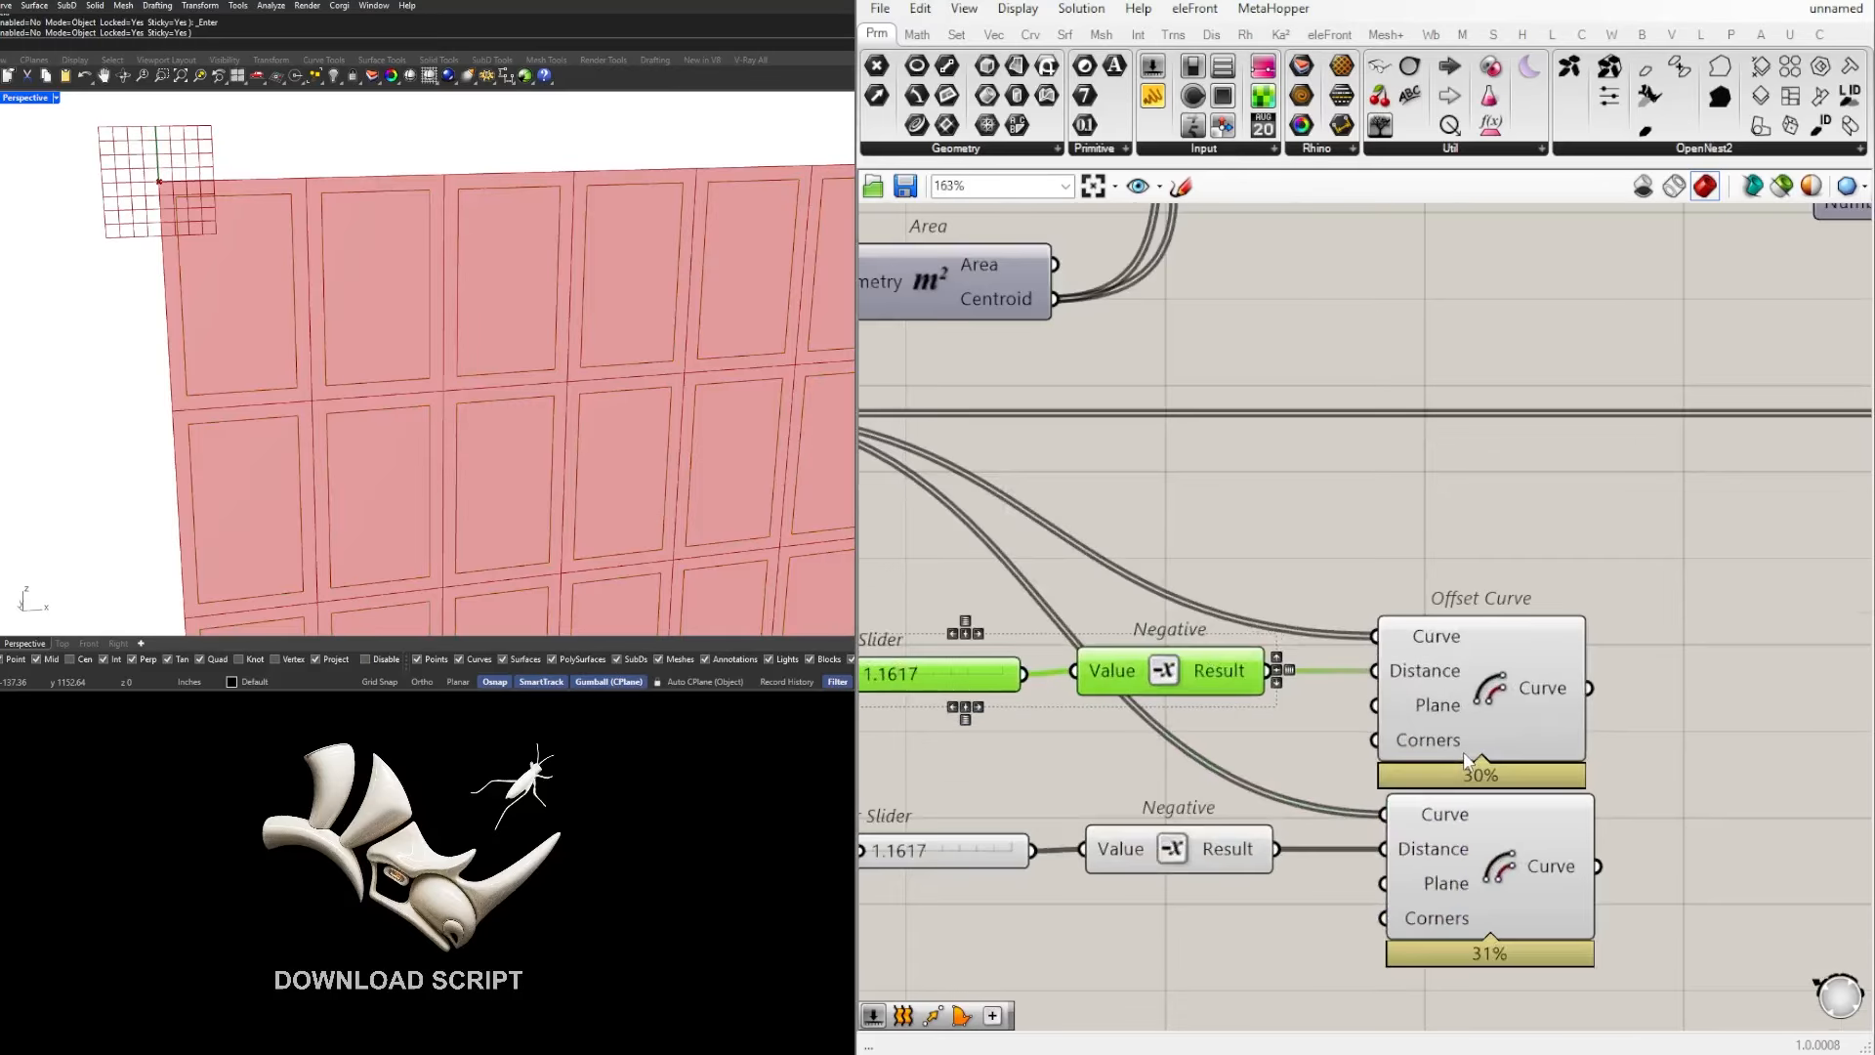
key(Delete)
right_drag(1418, 652, 1373, 638)
right_click(1366, 652)
mouse_move(1473, 862)
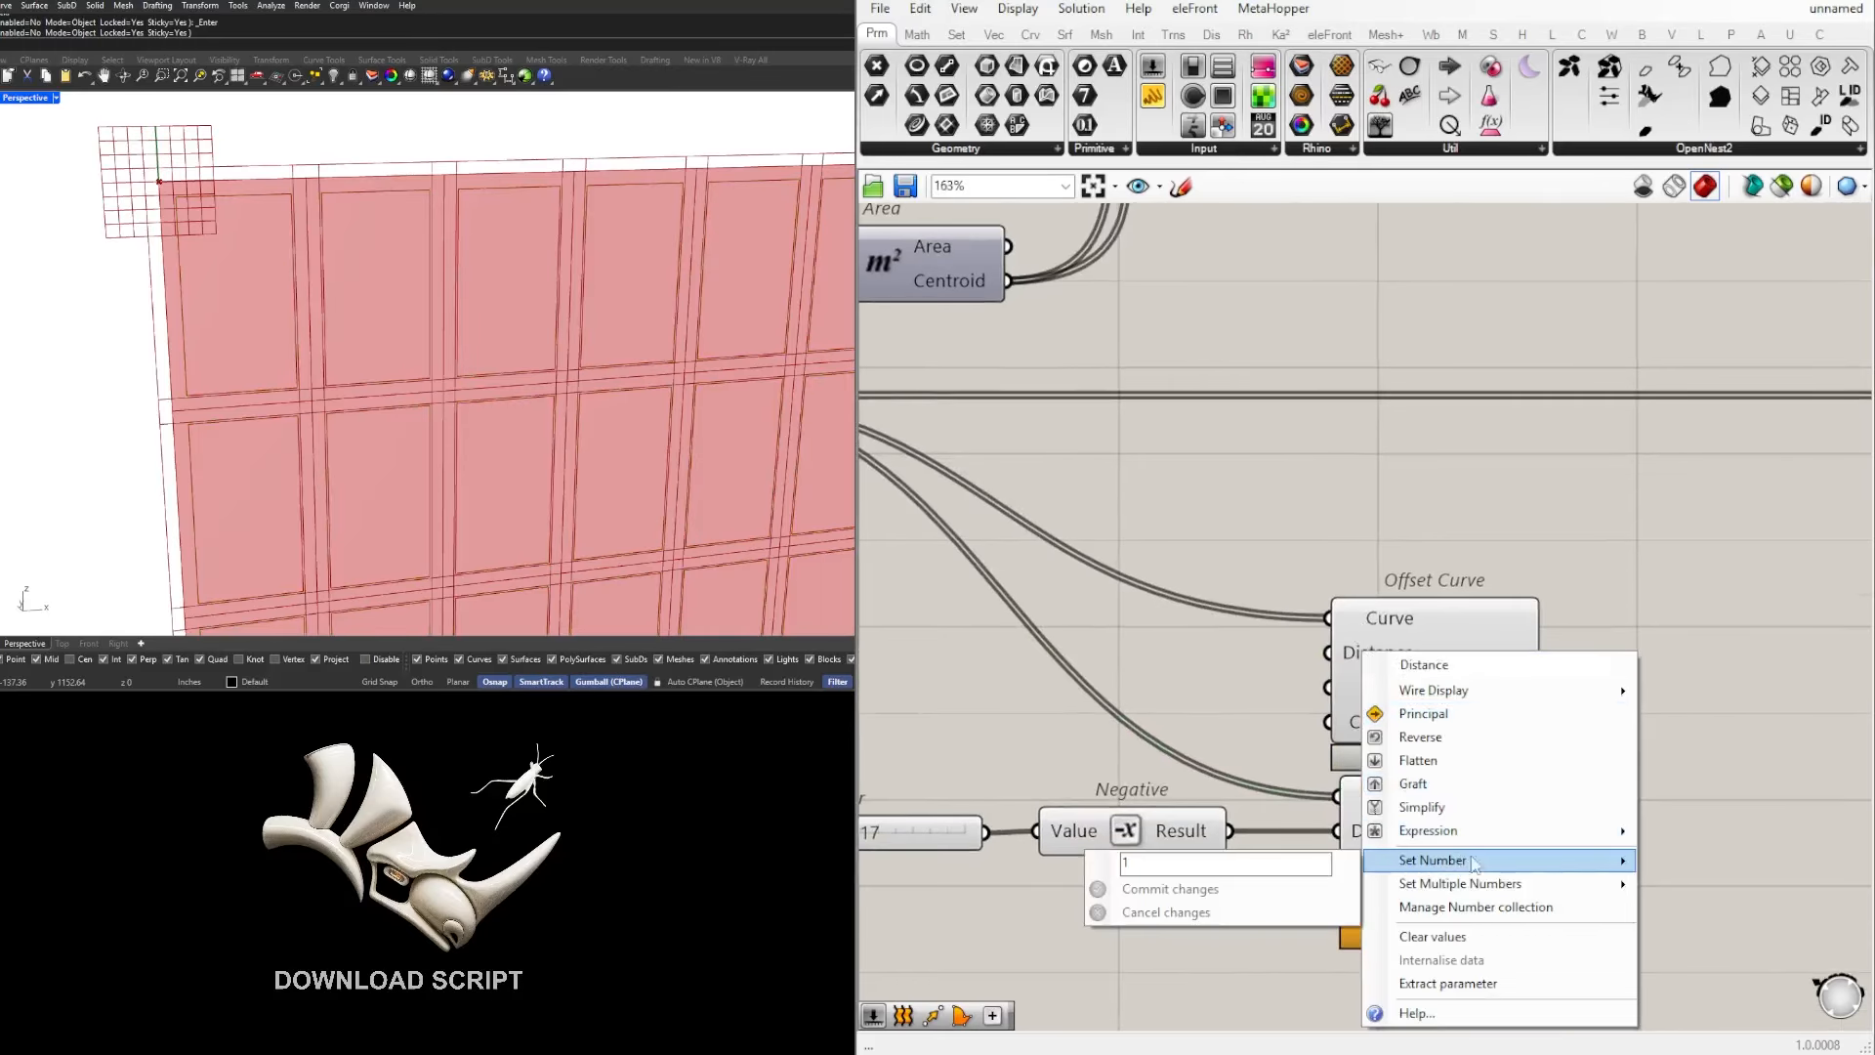
drag(1285, 865, 1091, 877)
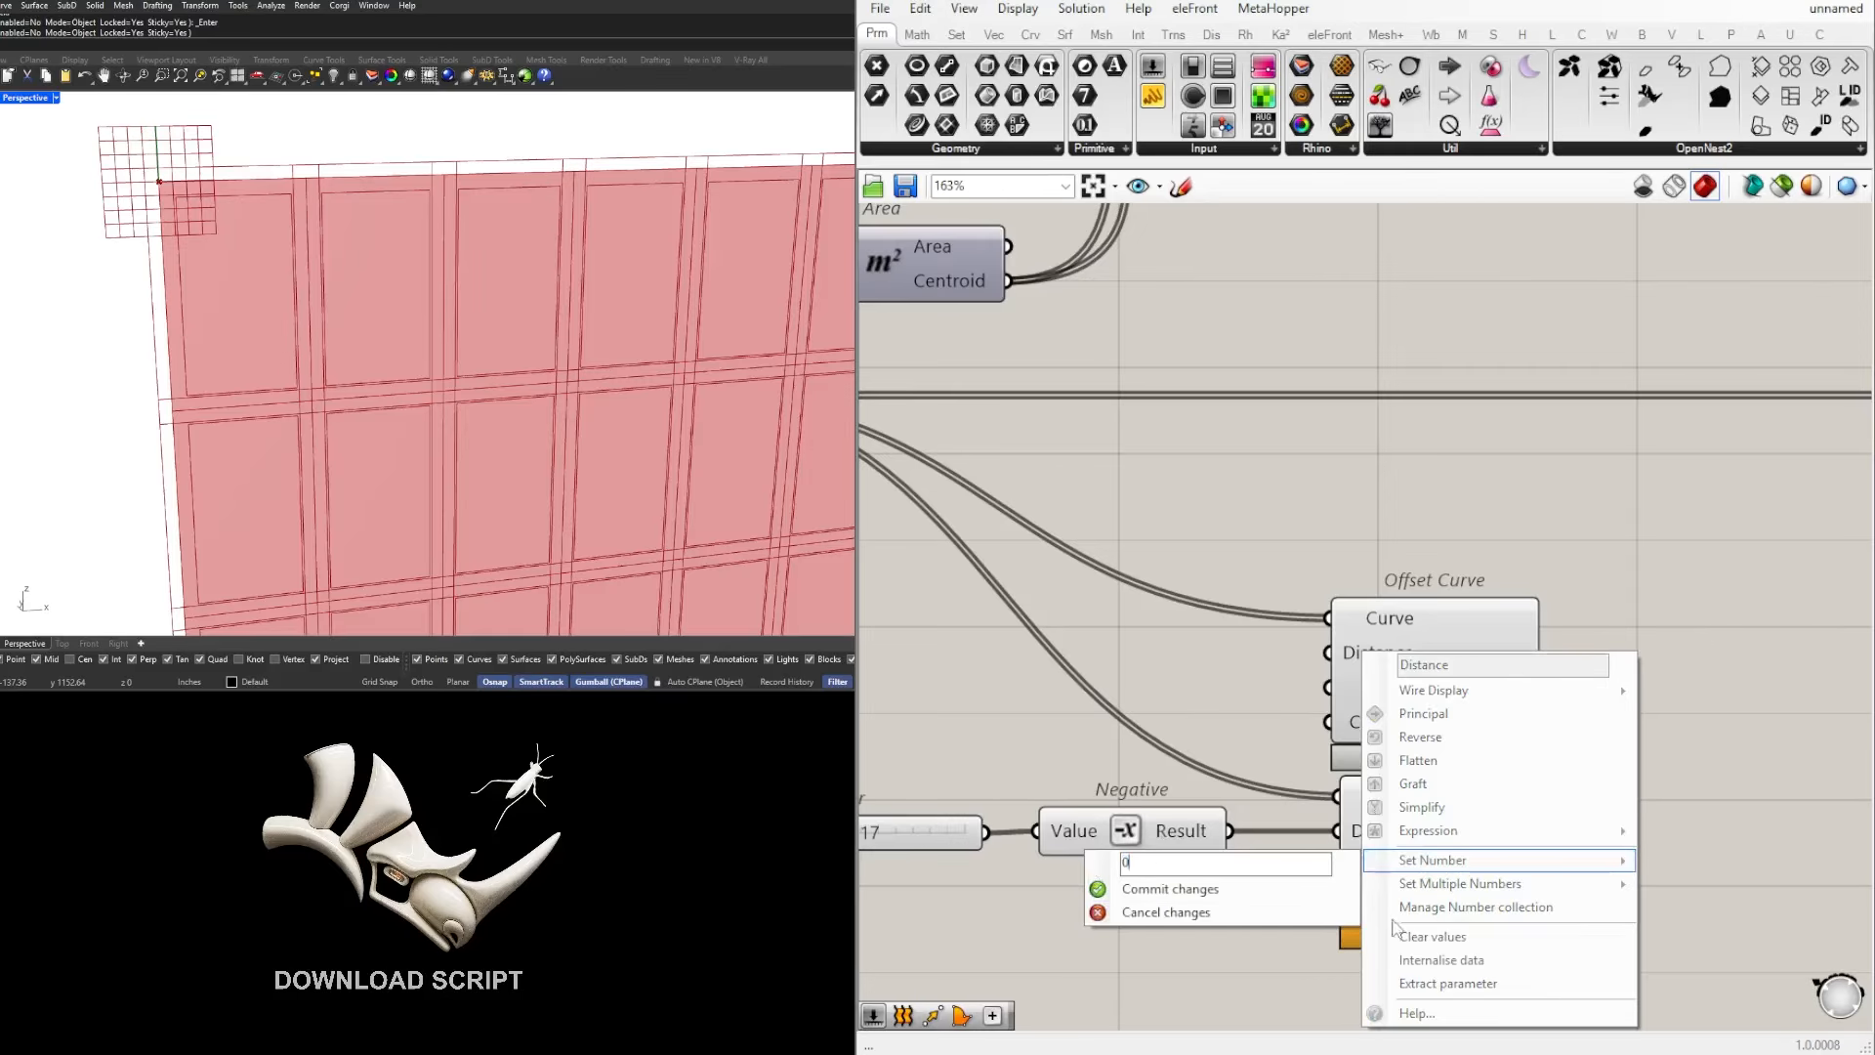
click(1251, 889)
Step: Align the zero-distance Offset Curve directly above the other one and highlight each to compare their curves
click(1334, 676)
scroll(1334, 676, down, 4)
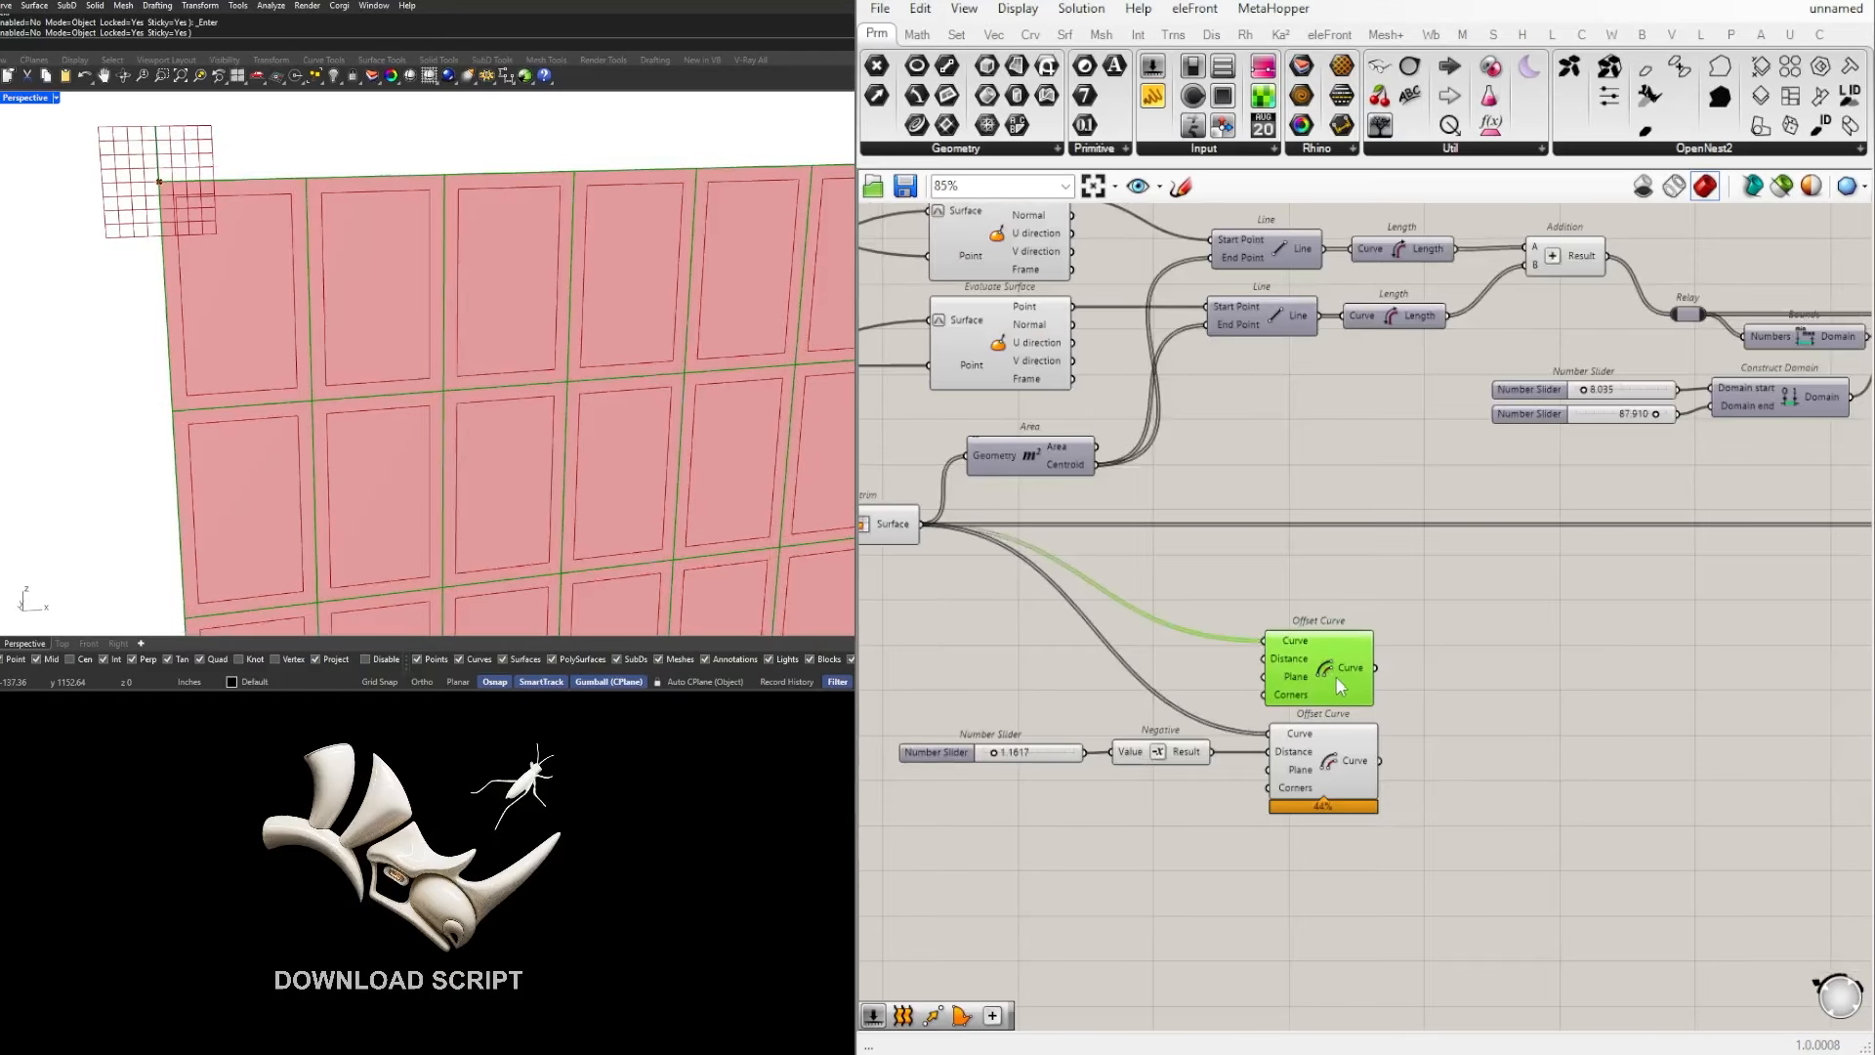
drag(1334, 676, 1338, 681)
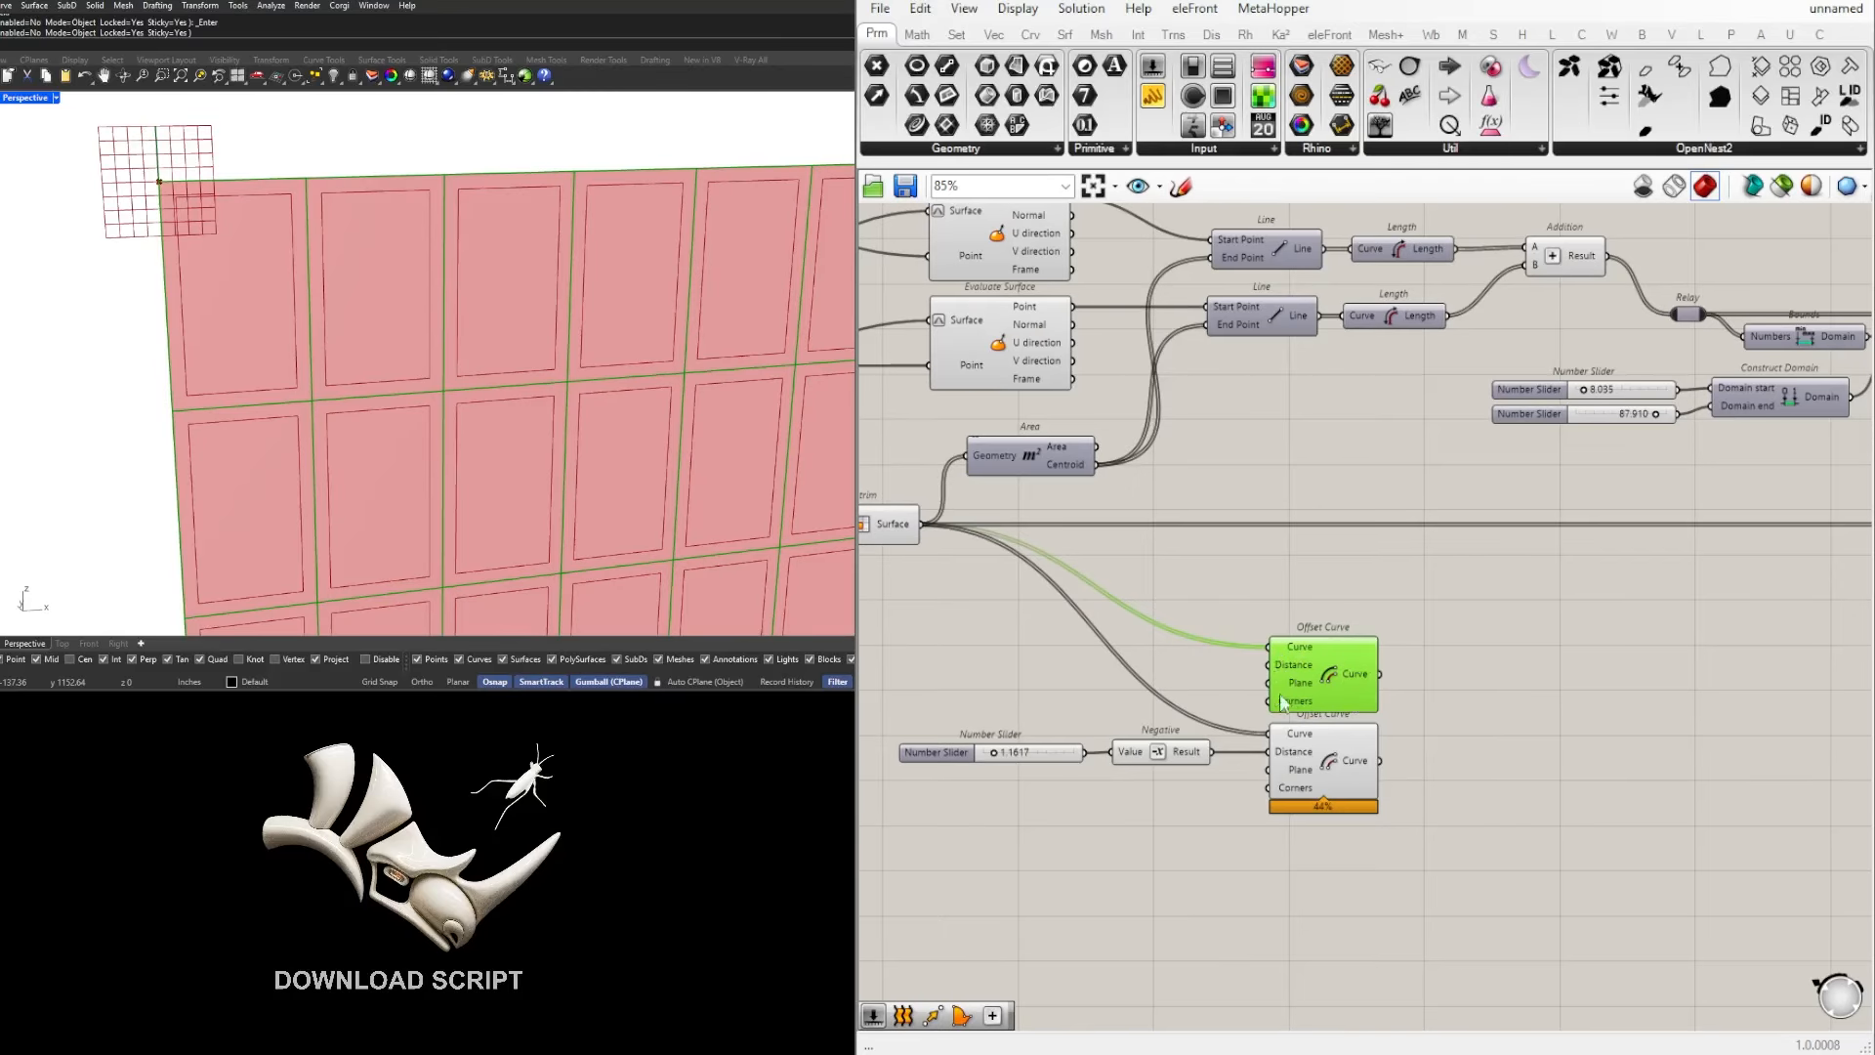
click(1330, 764)
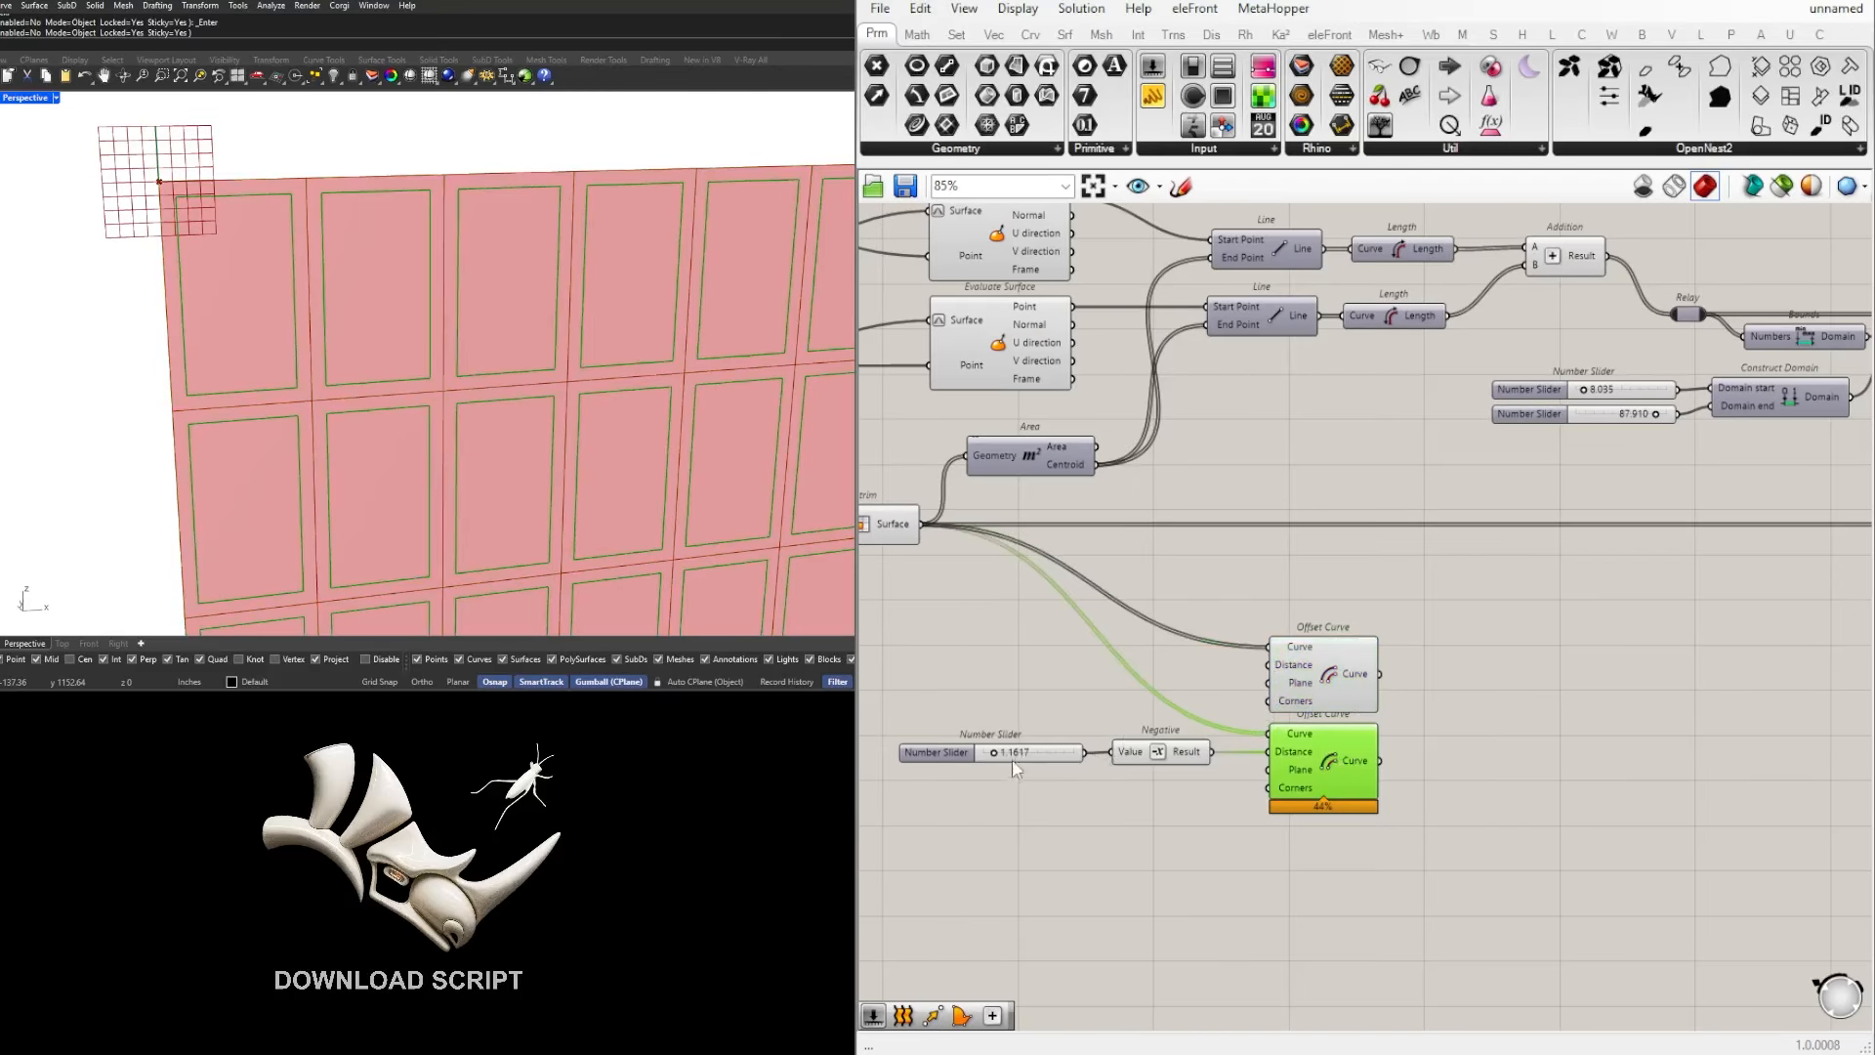
Step: Set the offset distance Number Slider to 1.5302 while the outer cell curves are highlighted
scroll(1015, 760, up, 3)
scroll(1470, 617, down, 3)
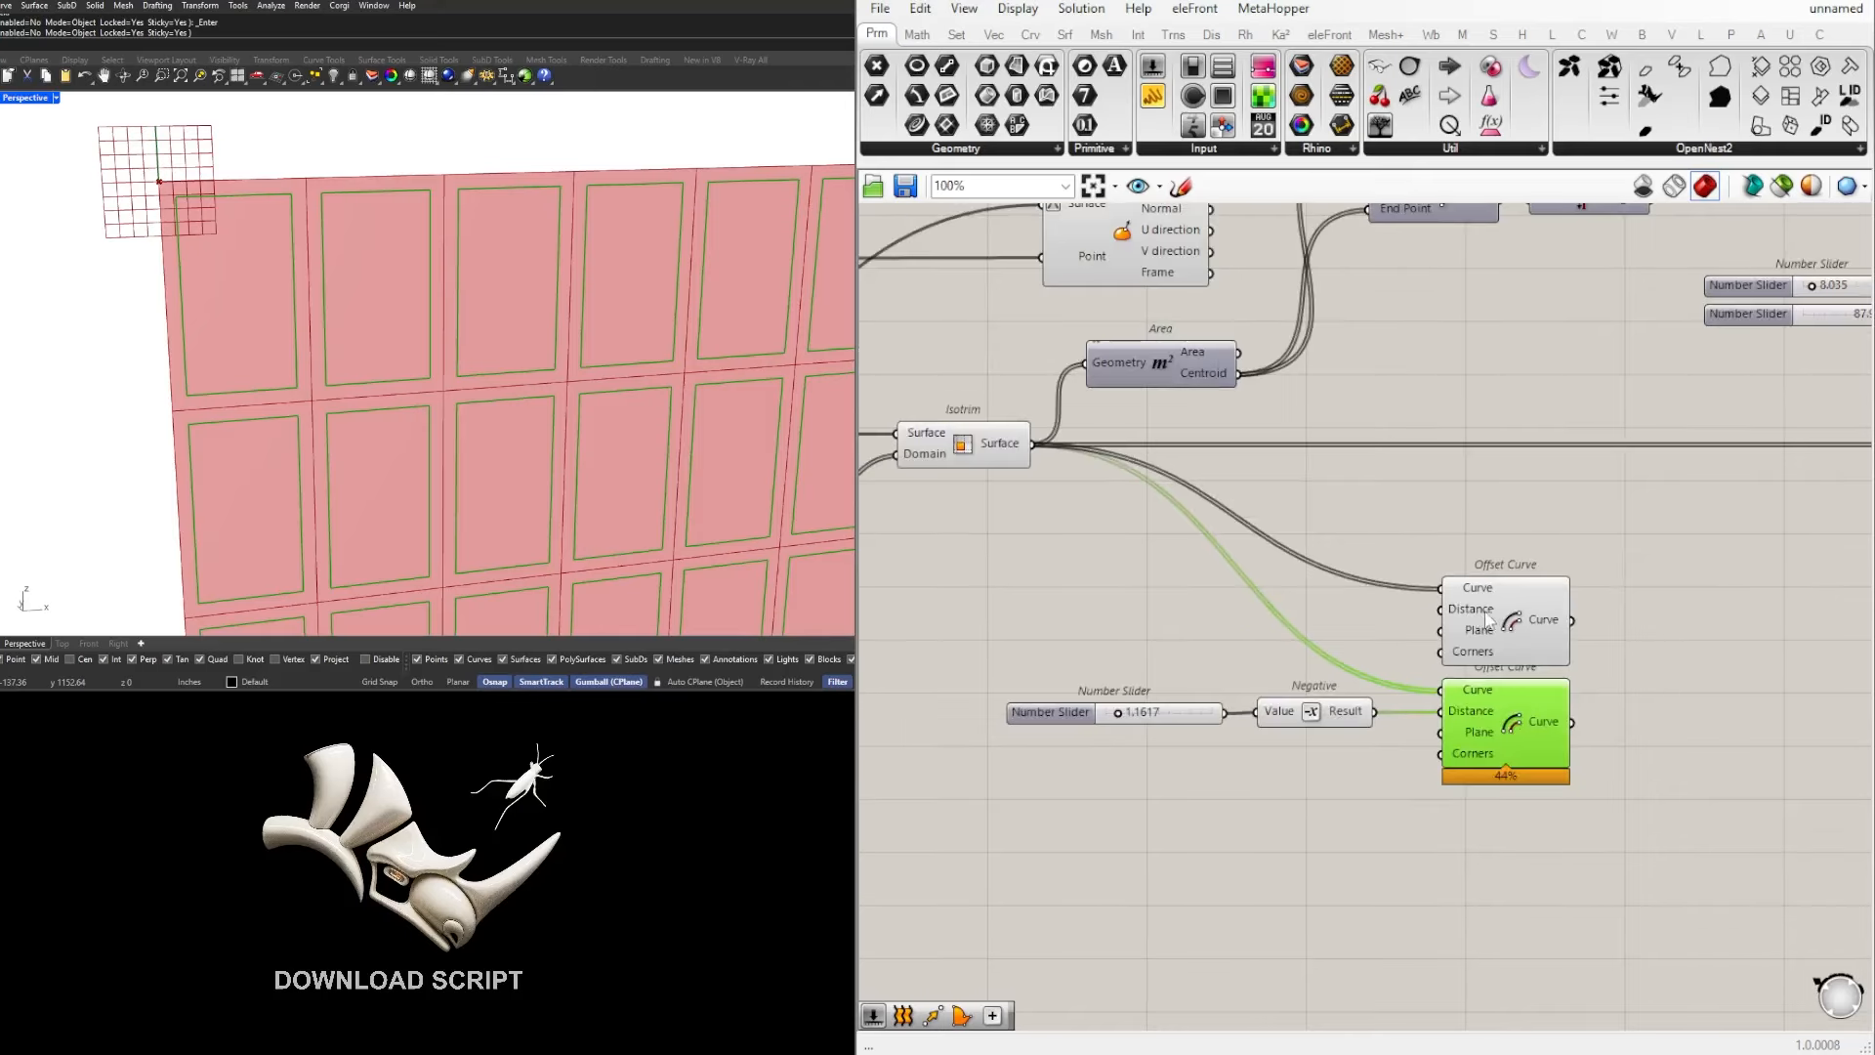
click(1485, 622)
scroll(272, 205, up, 2)
scroll(1157, 678, up, 3)
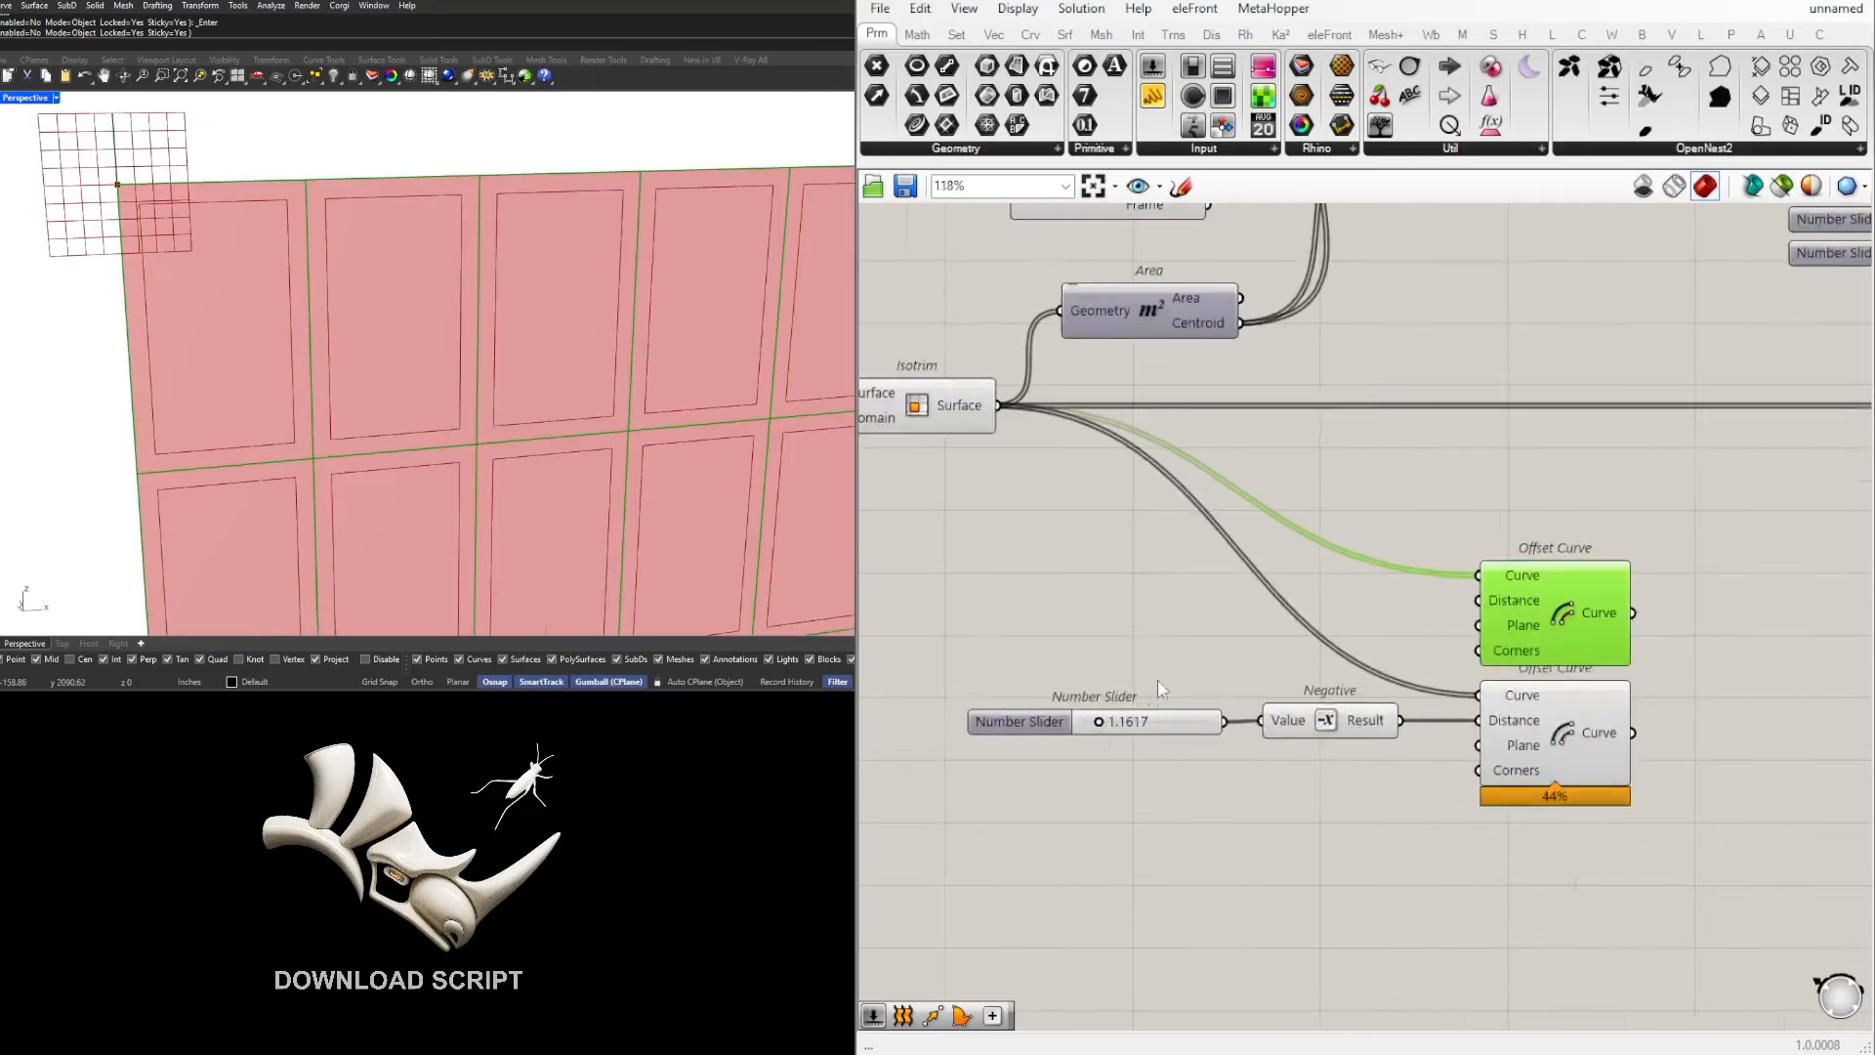
drag(1089, 735, 1087, 735)
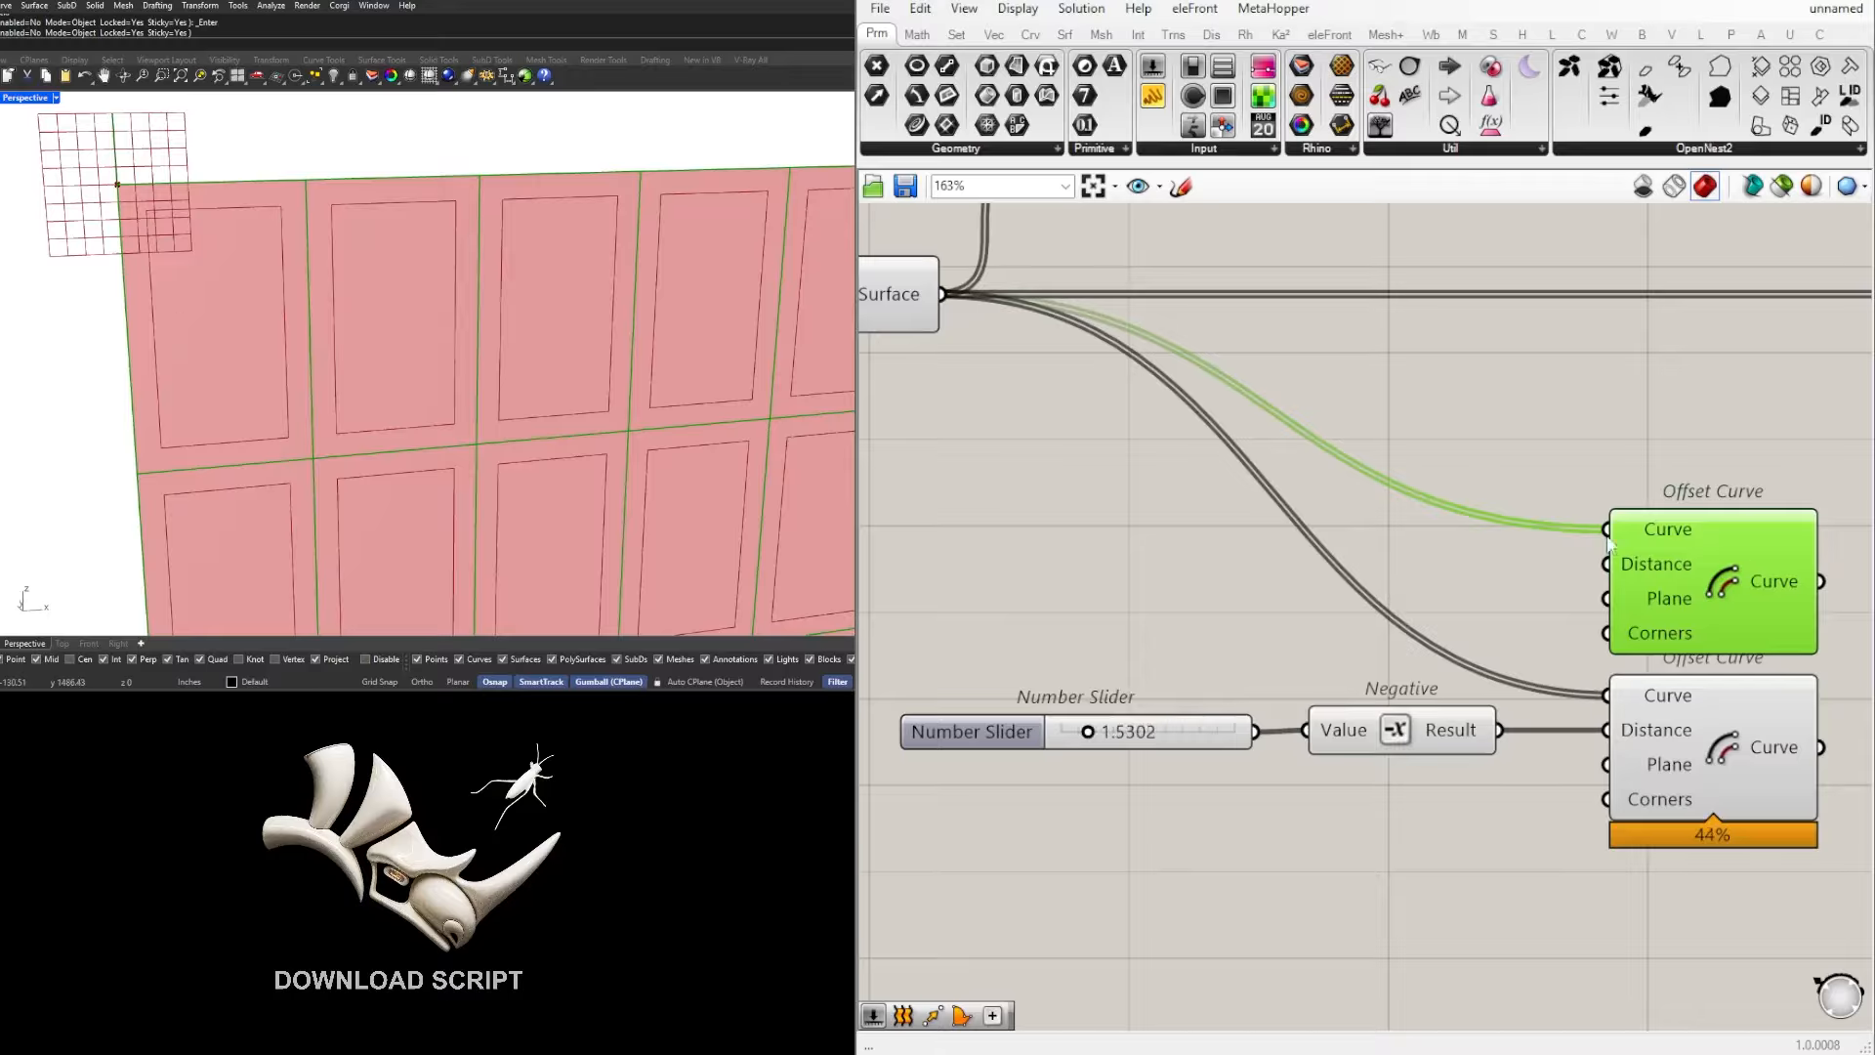
scroll(1610, 542, down, 3)
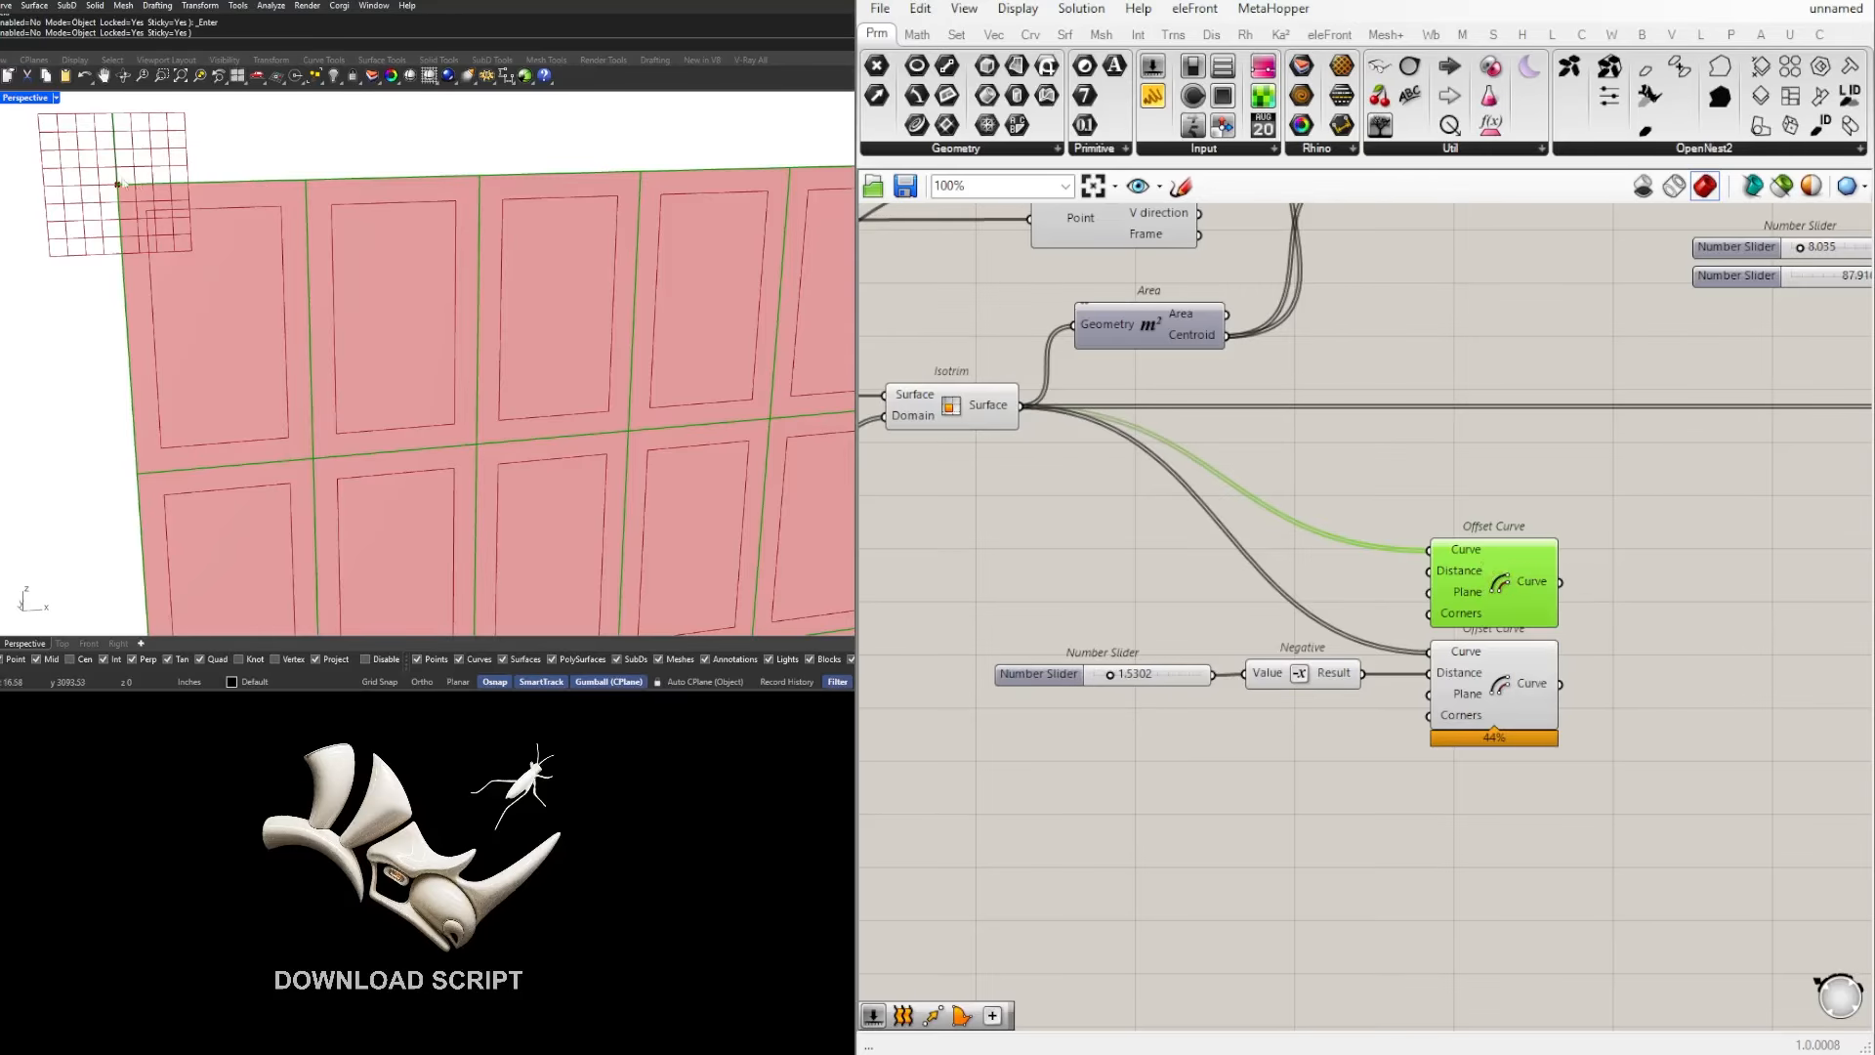
Step: Add a Boundary Surfaces component and connect the Curve outputs of both Offset Curve components to its Edges input
click(970, 403)
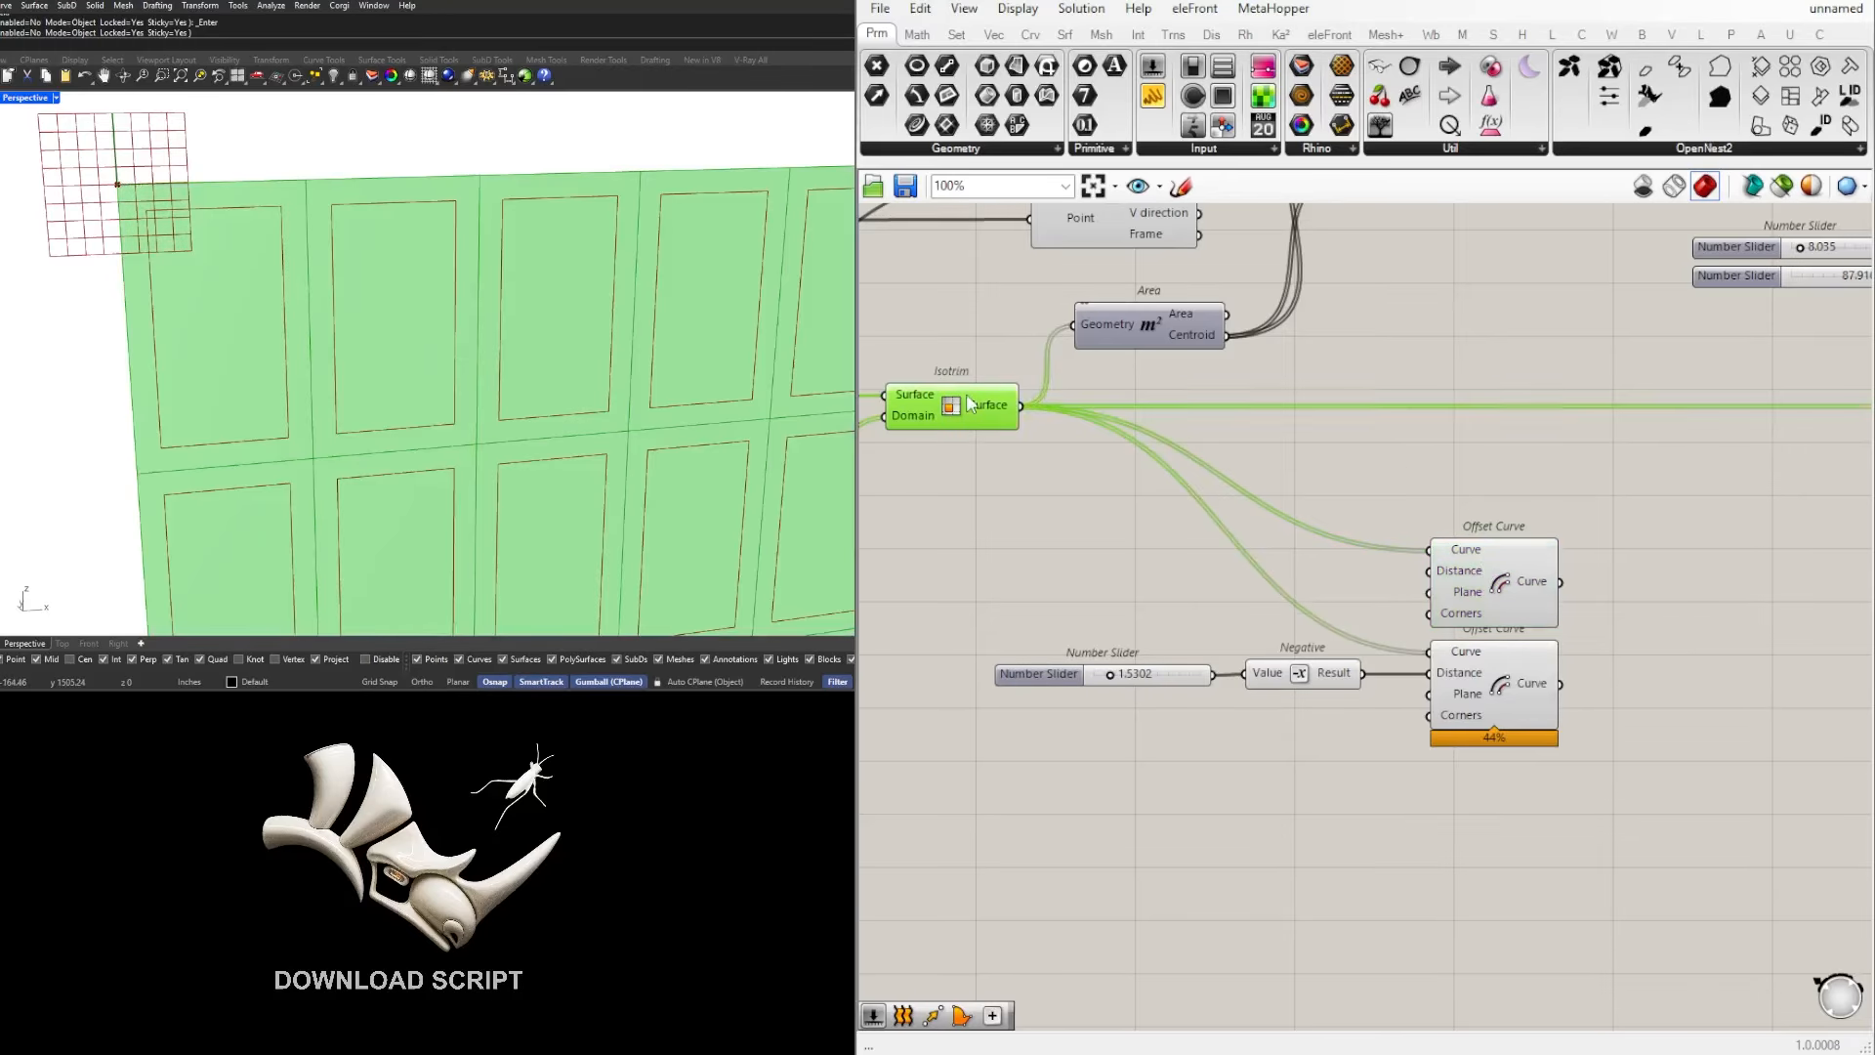
click(1291, 554)
click(1499, 590)
right_drag(1674, 611, 1562, 600)
double_click(1603, 642)
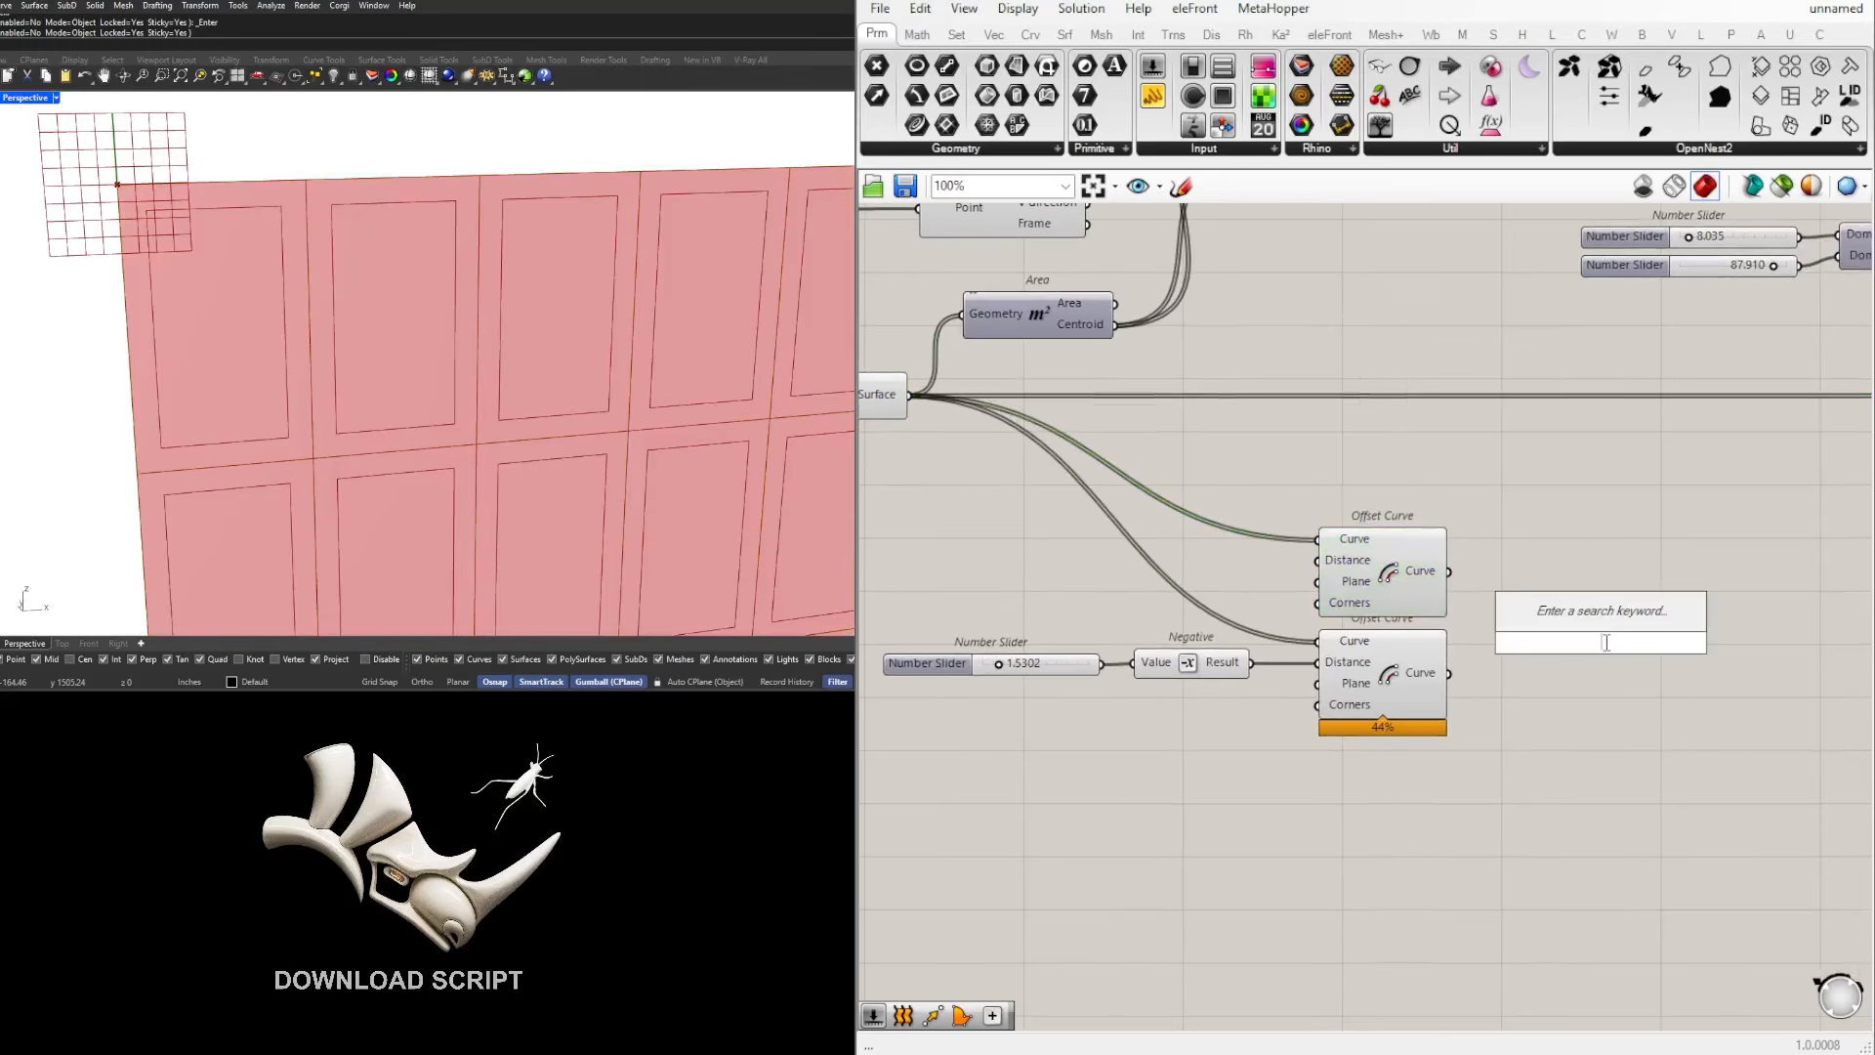
text(BOUND)
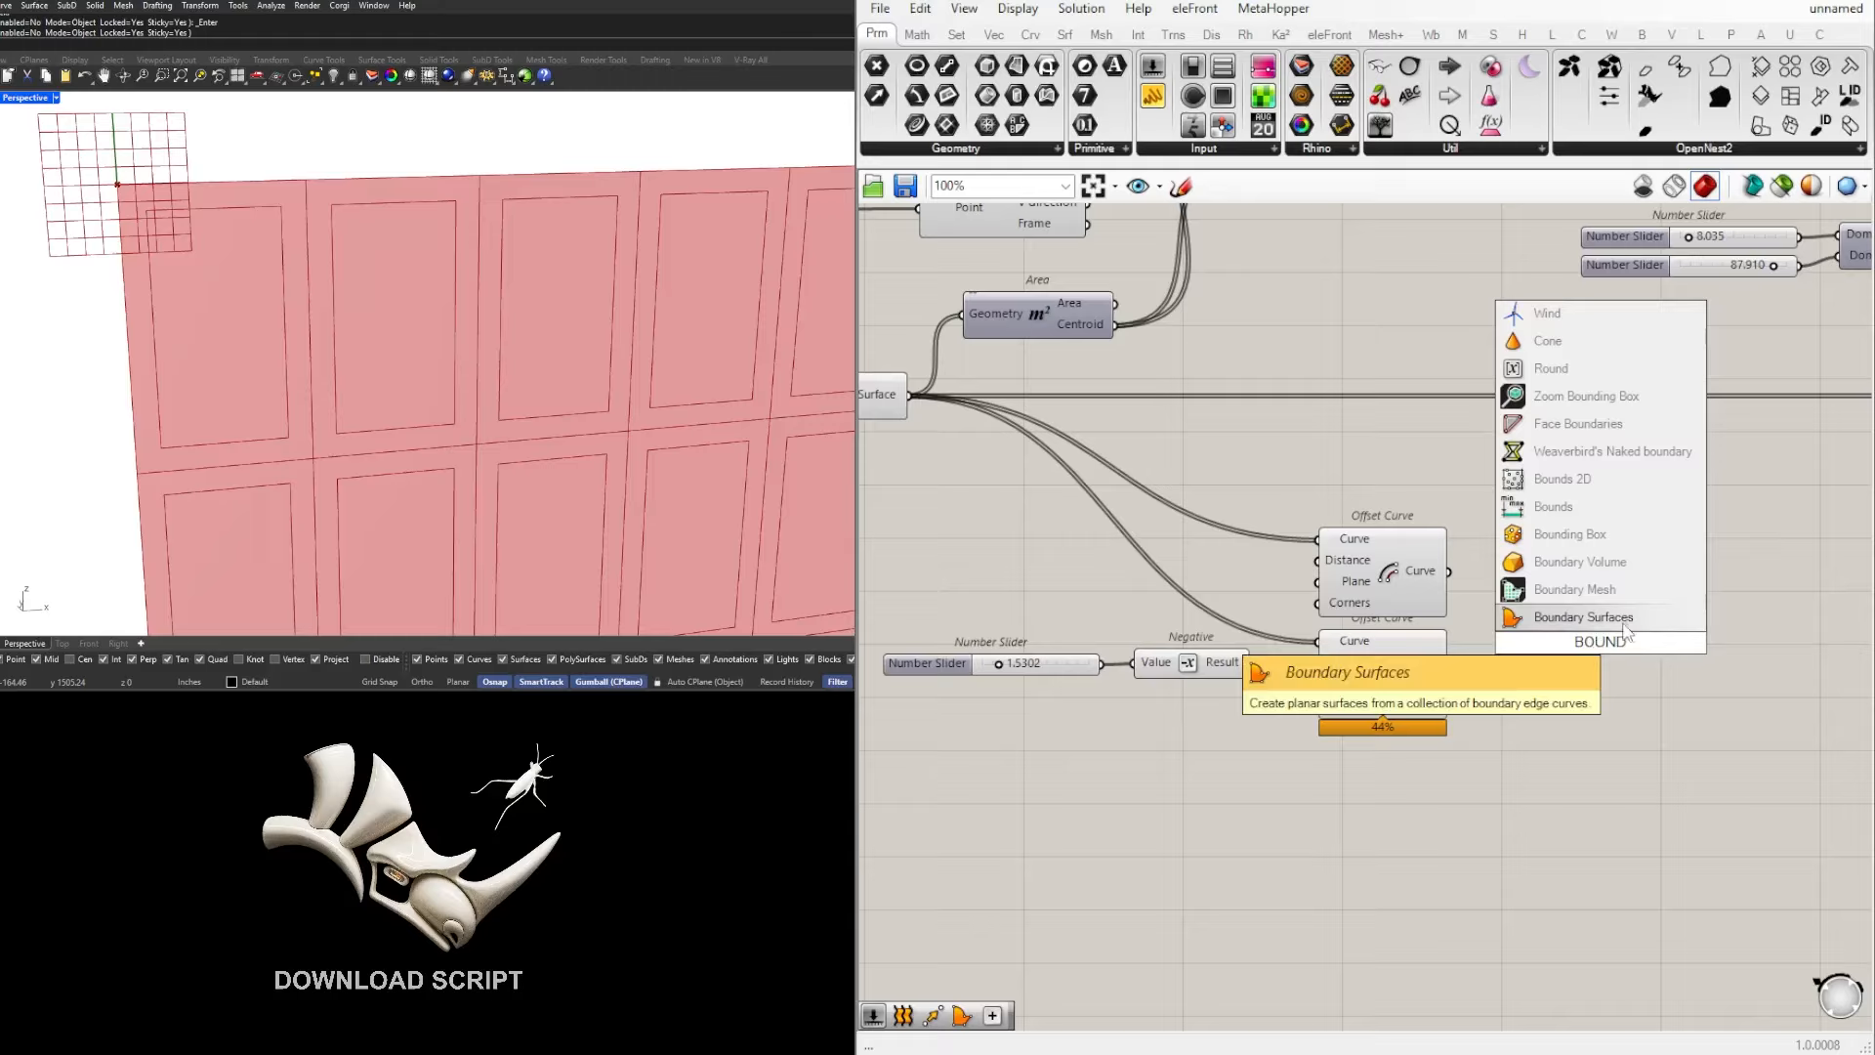
click(1582, 616)
drag(1451, 575, 1575, 637)
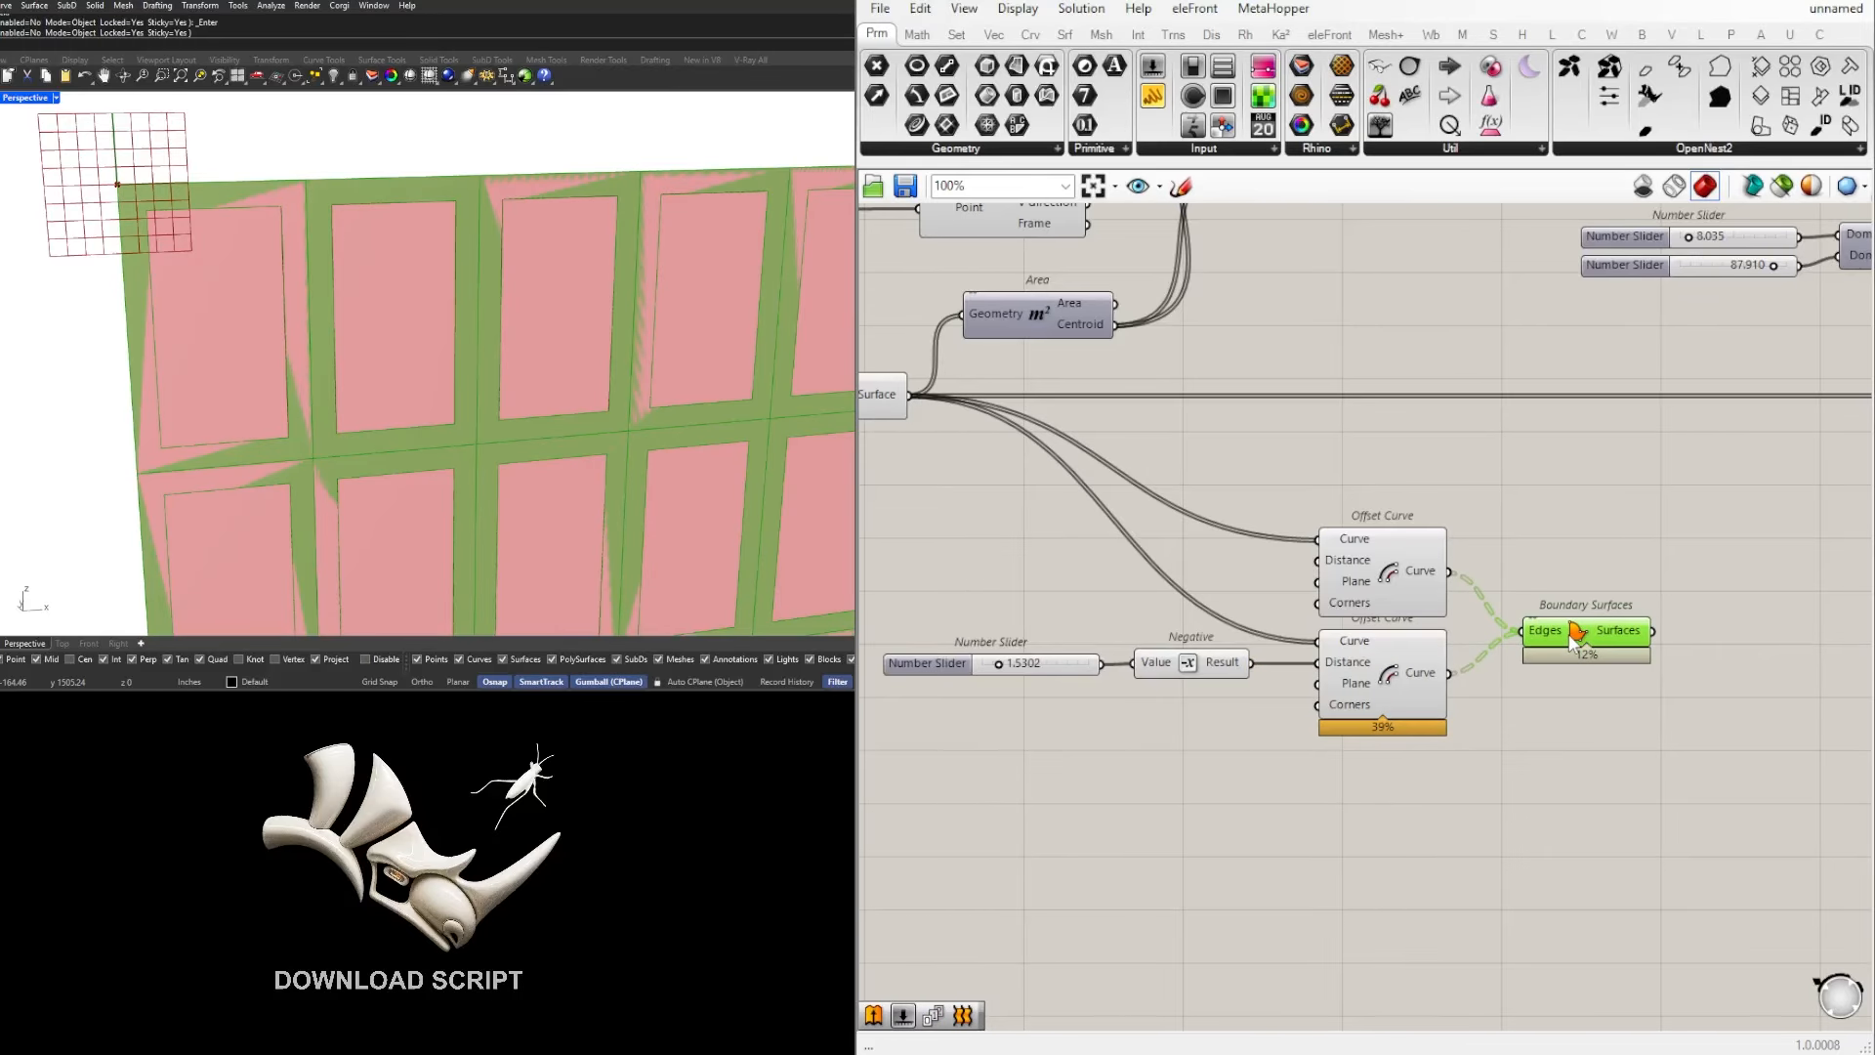
Step: Turn off the Isotrim component's preview so only the cell frames are displayed
scroll(1532, 627, down, 1)
right_drag(1159, 511, 1189, 509)
click(964, 428)
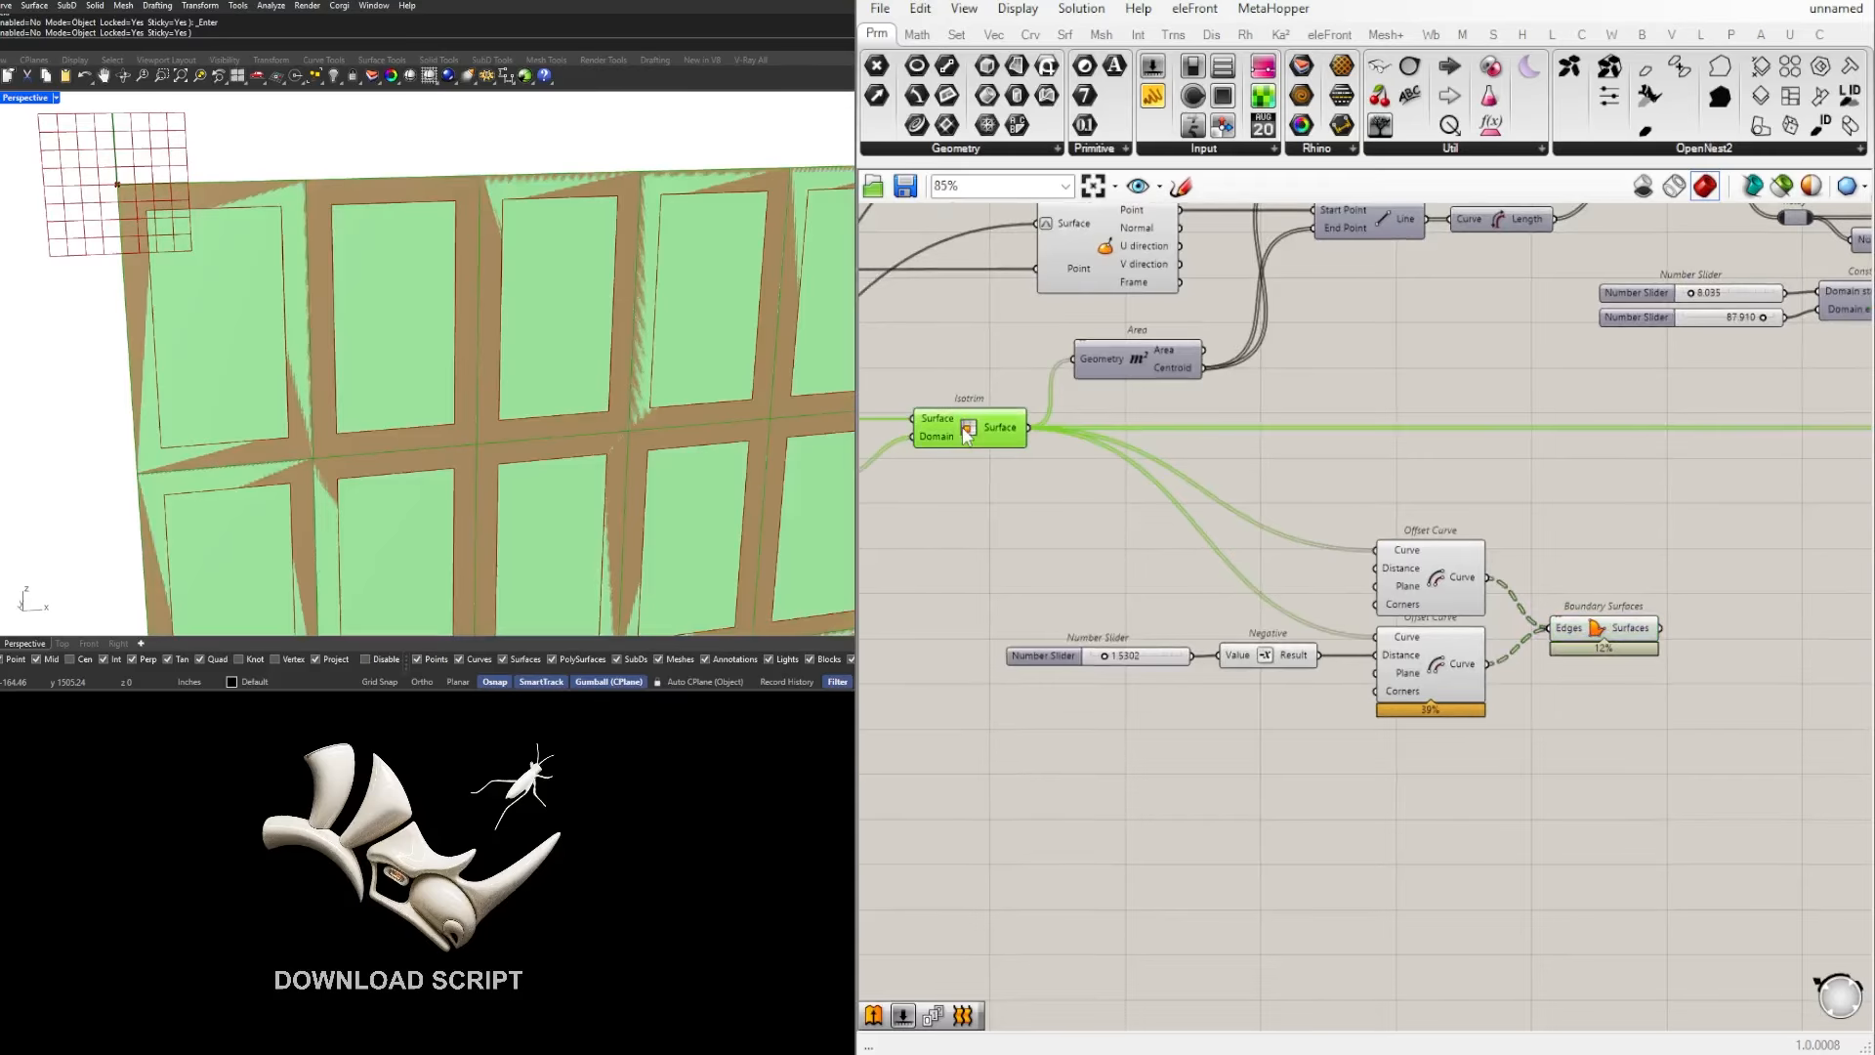
scroll(974, 427, down, 1)
middle_click(975, 426)
click(987, 428)
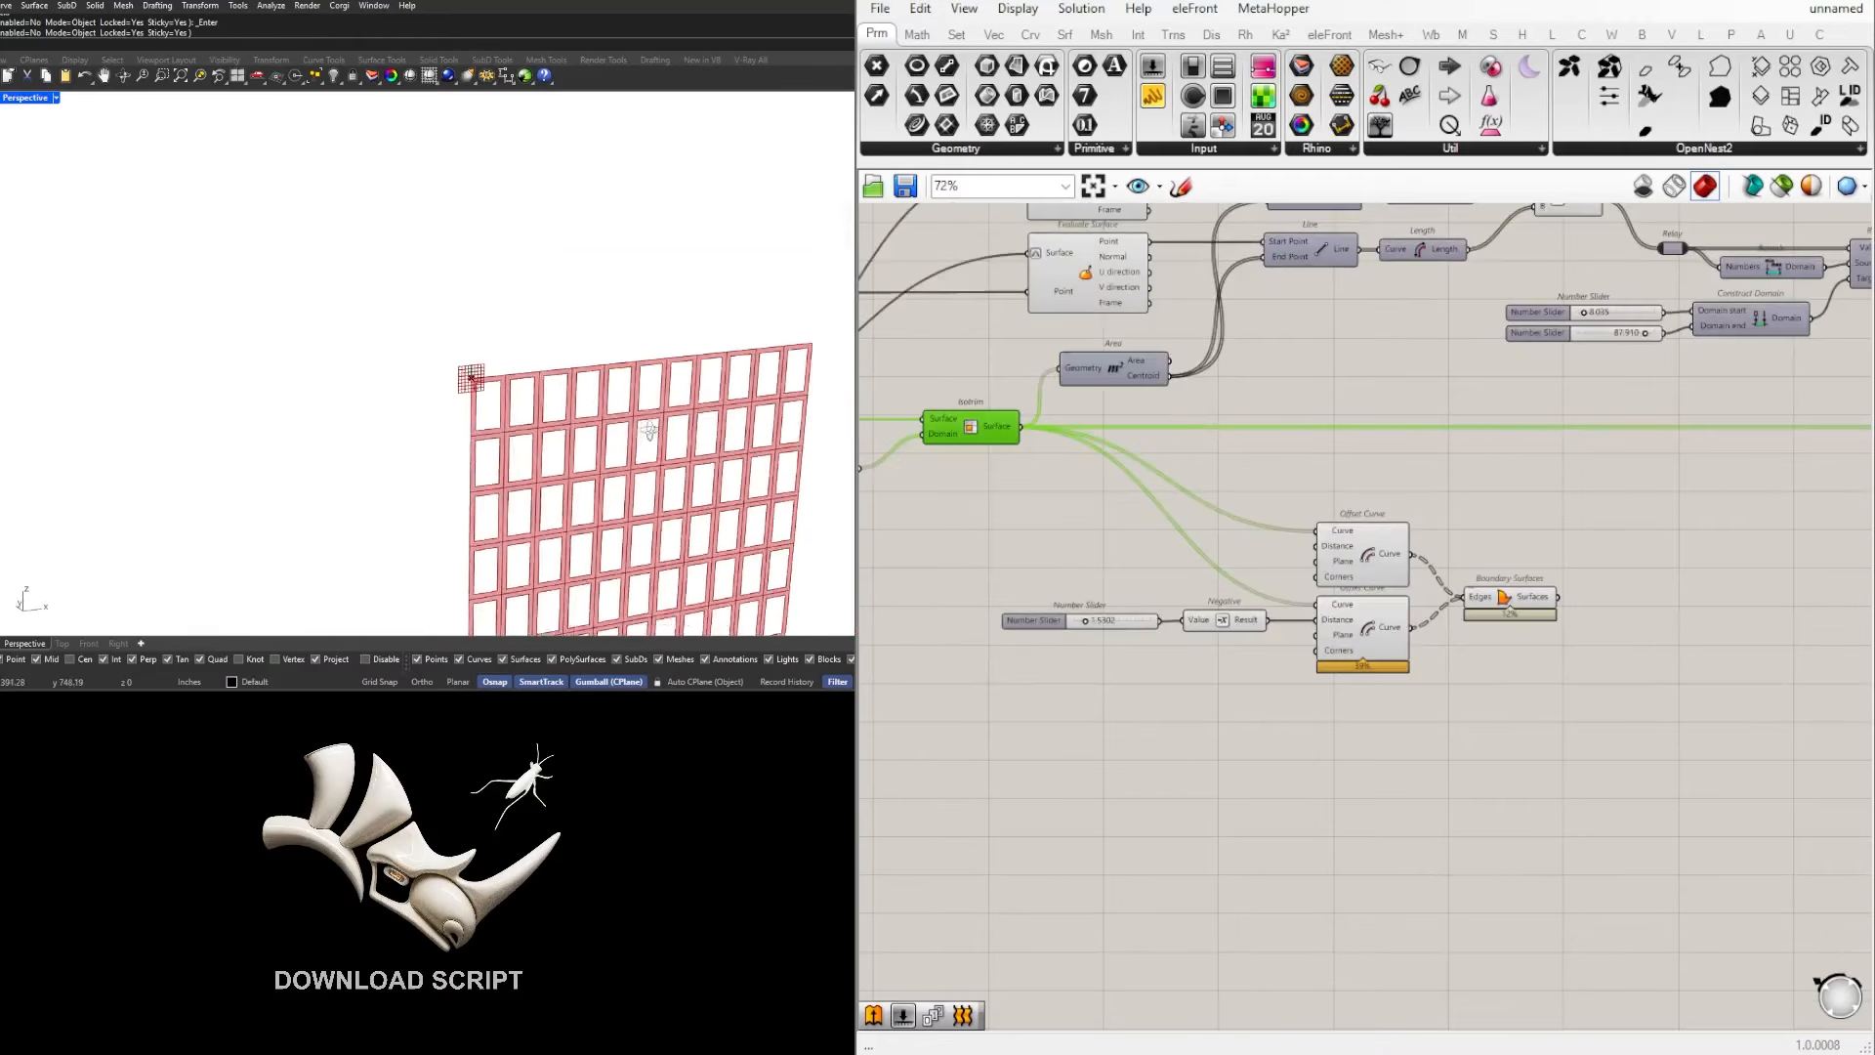
Step: Fine-tune the offset distance Number Slider that controls the width of the cell frames
scroll(1012, 599, up, 6)
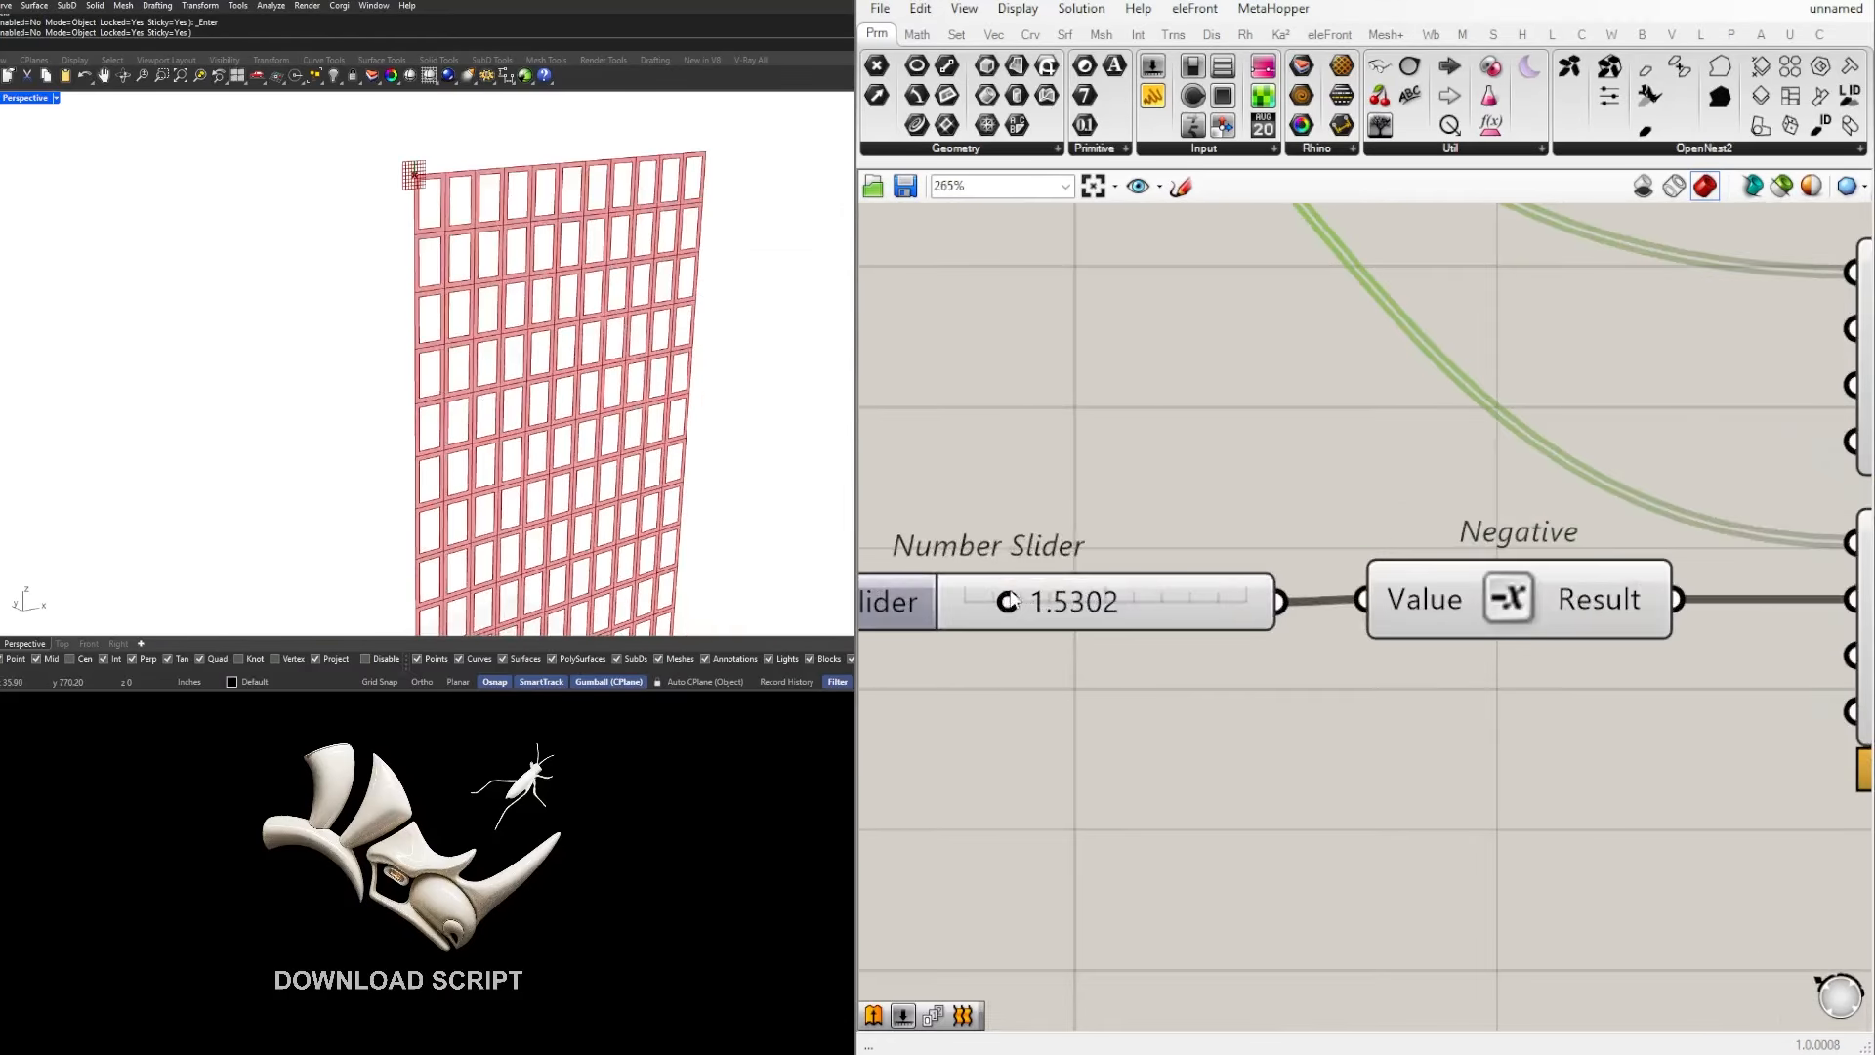
mouse_move(1025, 602)
mouse_down()
mouse_move(1066, 604)
mouse_move(1005, 602)
mouse_up()
scroll(1006, 604, down, 7)
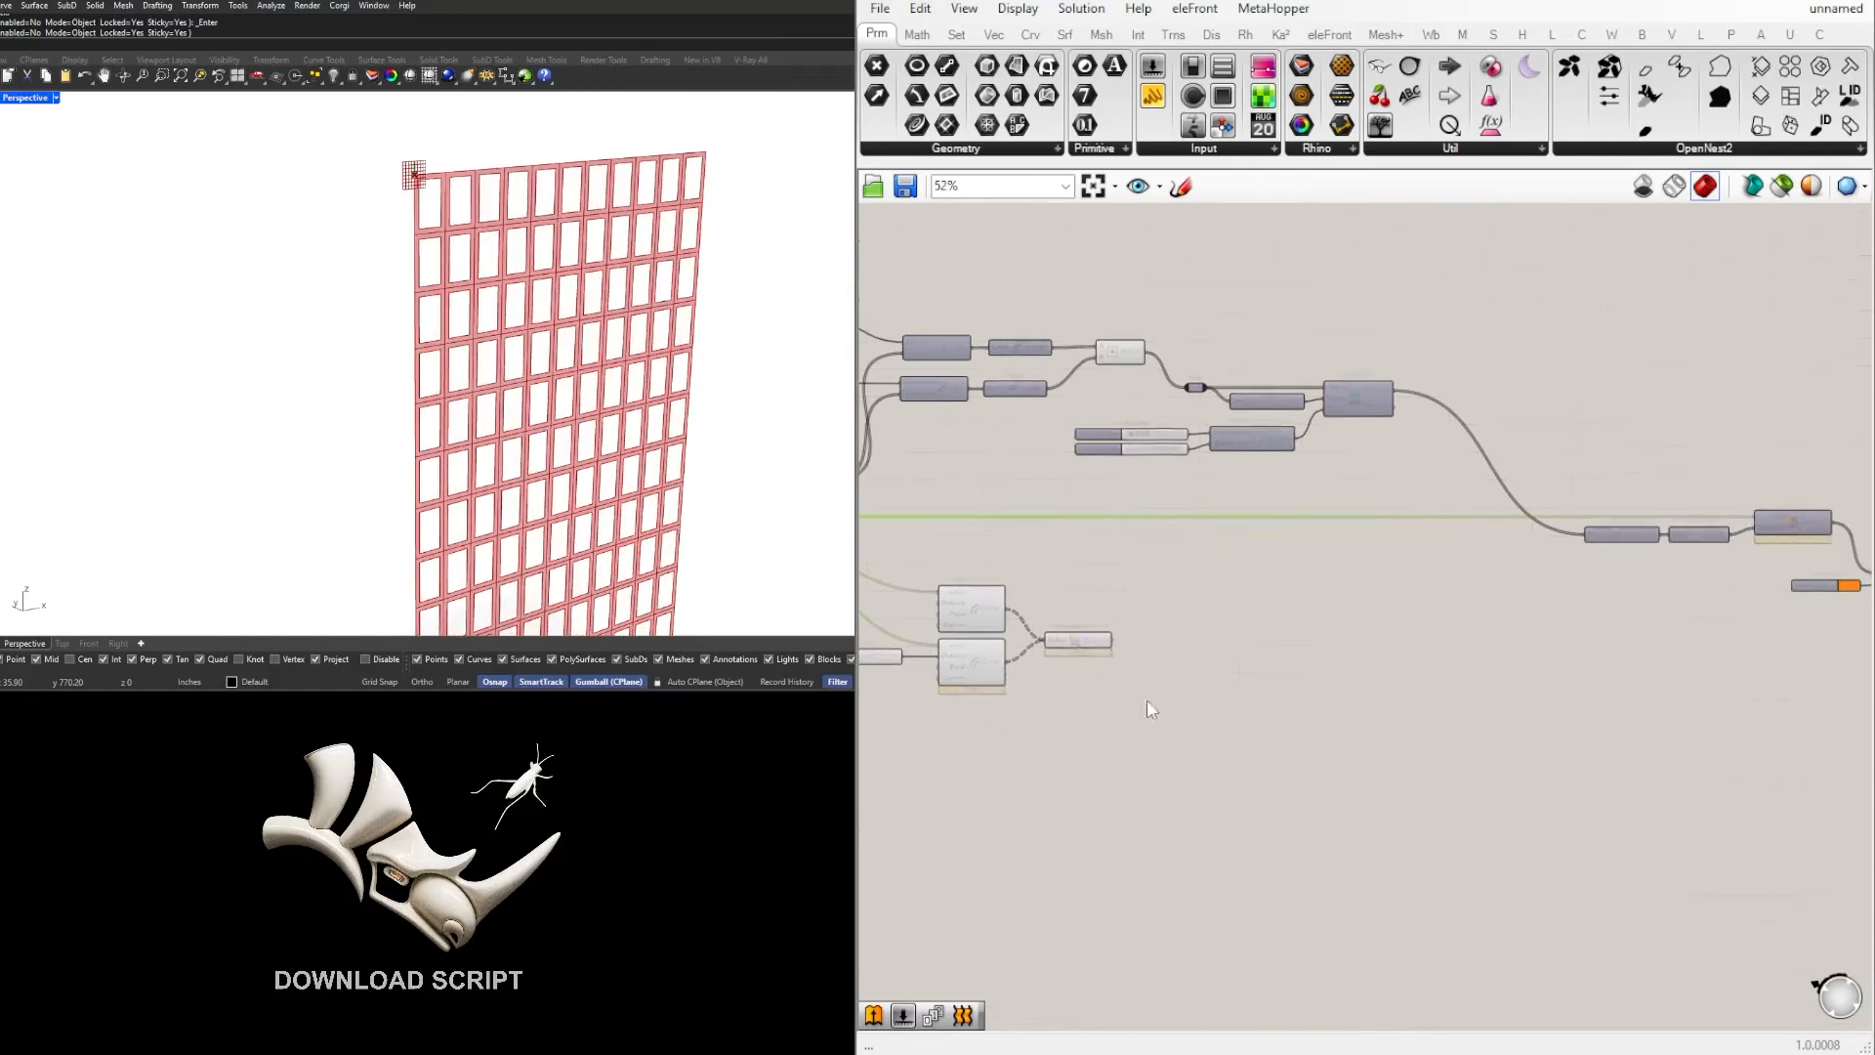
Step: Align Boundary Surfaces with the upper Offset Curve and connect its Surfaces output to Extrude's Base input, replacing the Isotrim surface
scroll(1177, 628, up, 3)
click(1195, 600)
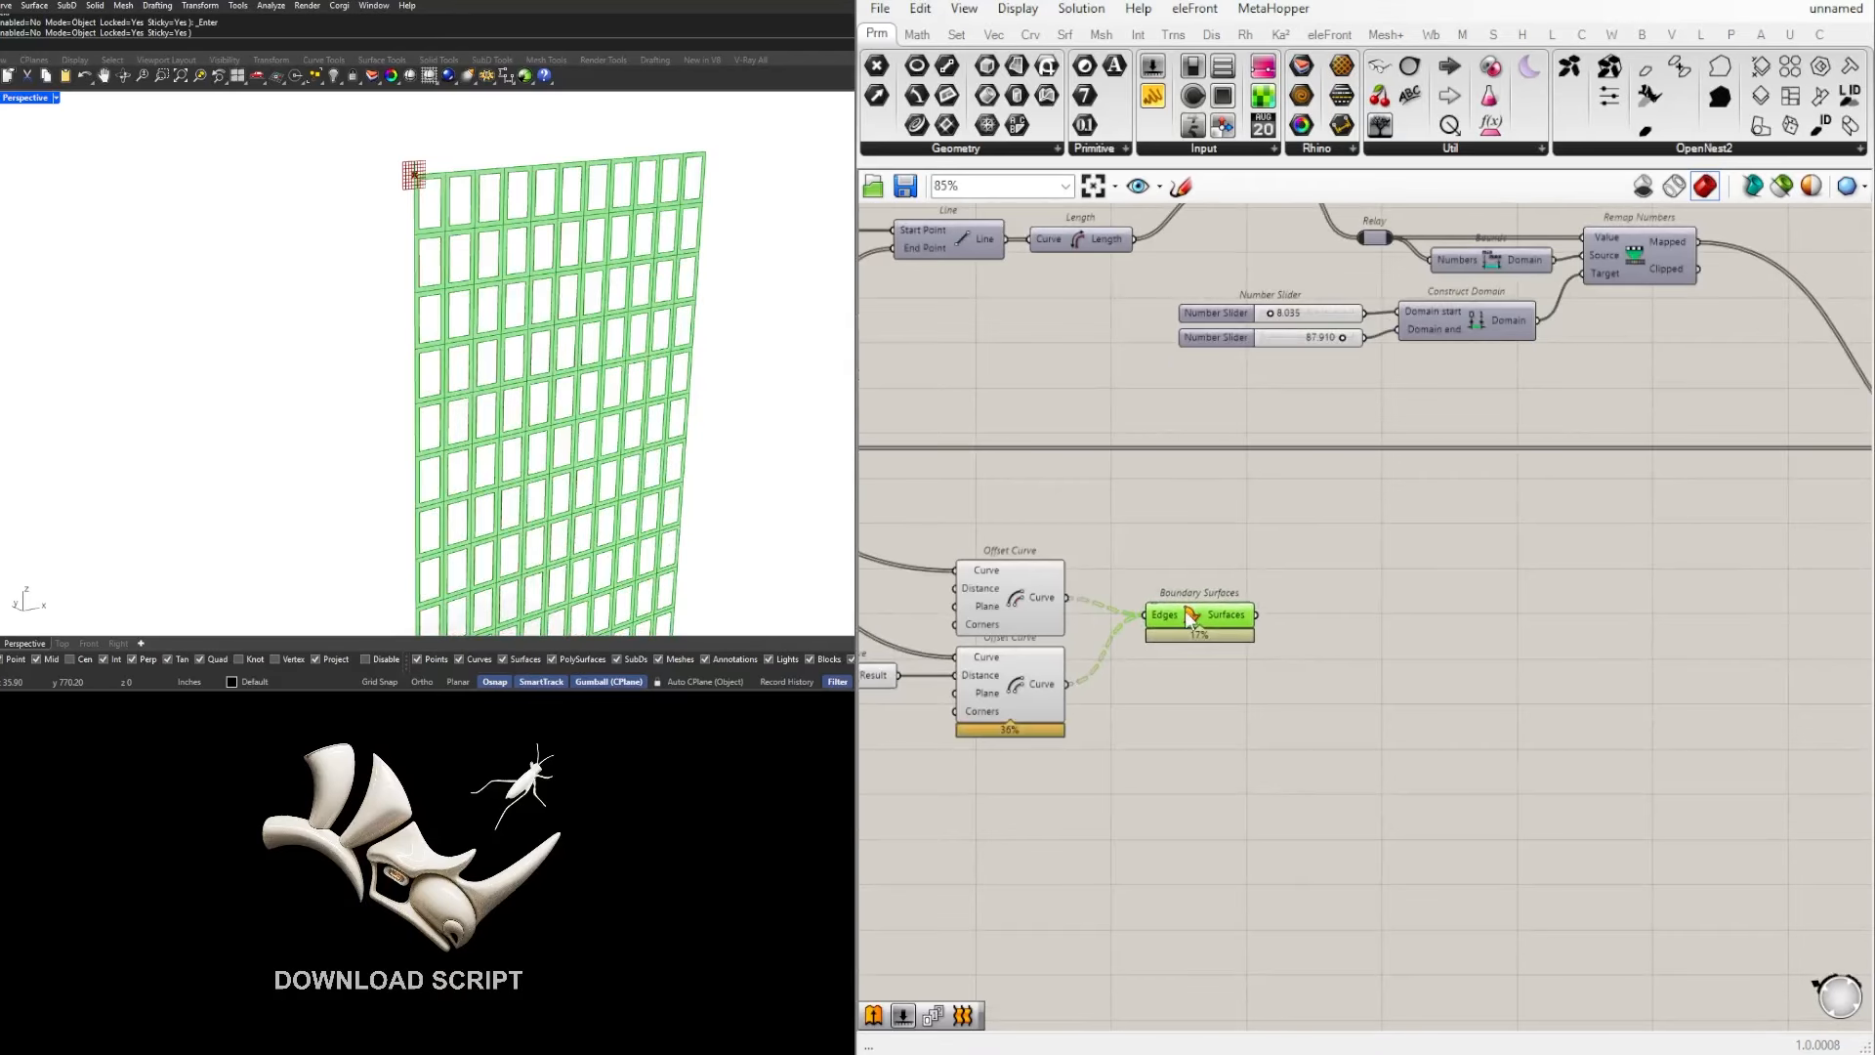
mouse_move(1135, 608)
right_down()
mouse_move(1540, 638)
mouse_move(1140, 627)
right_up()
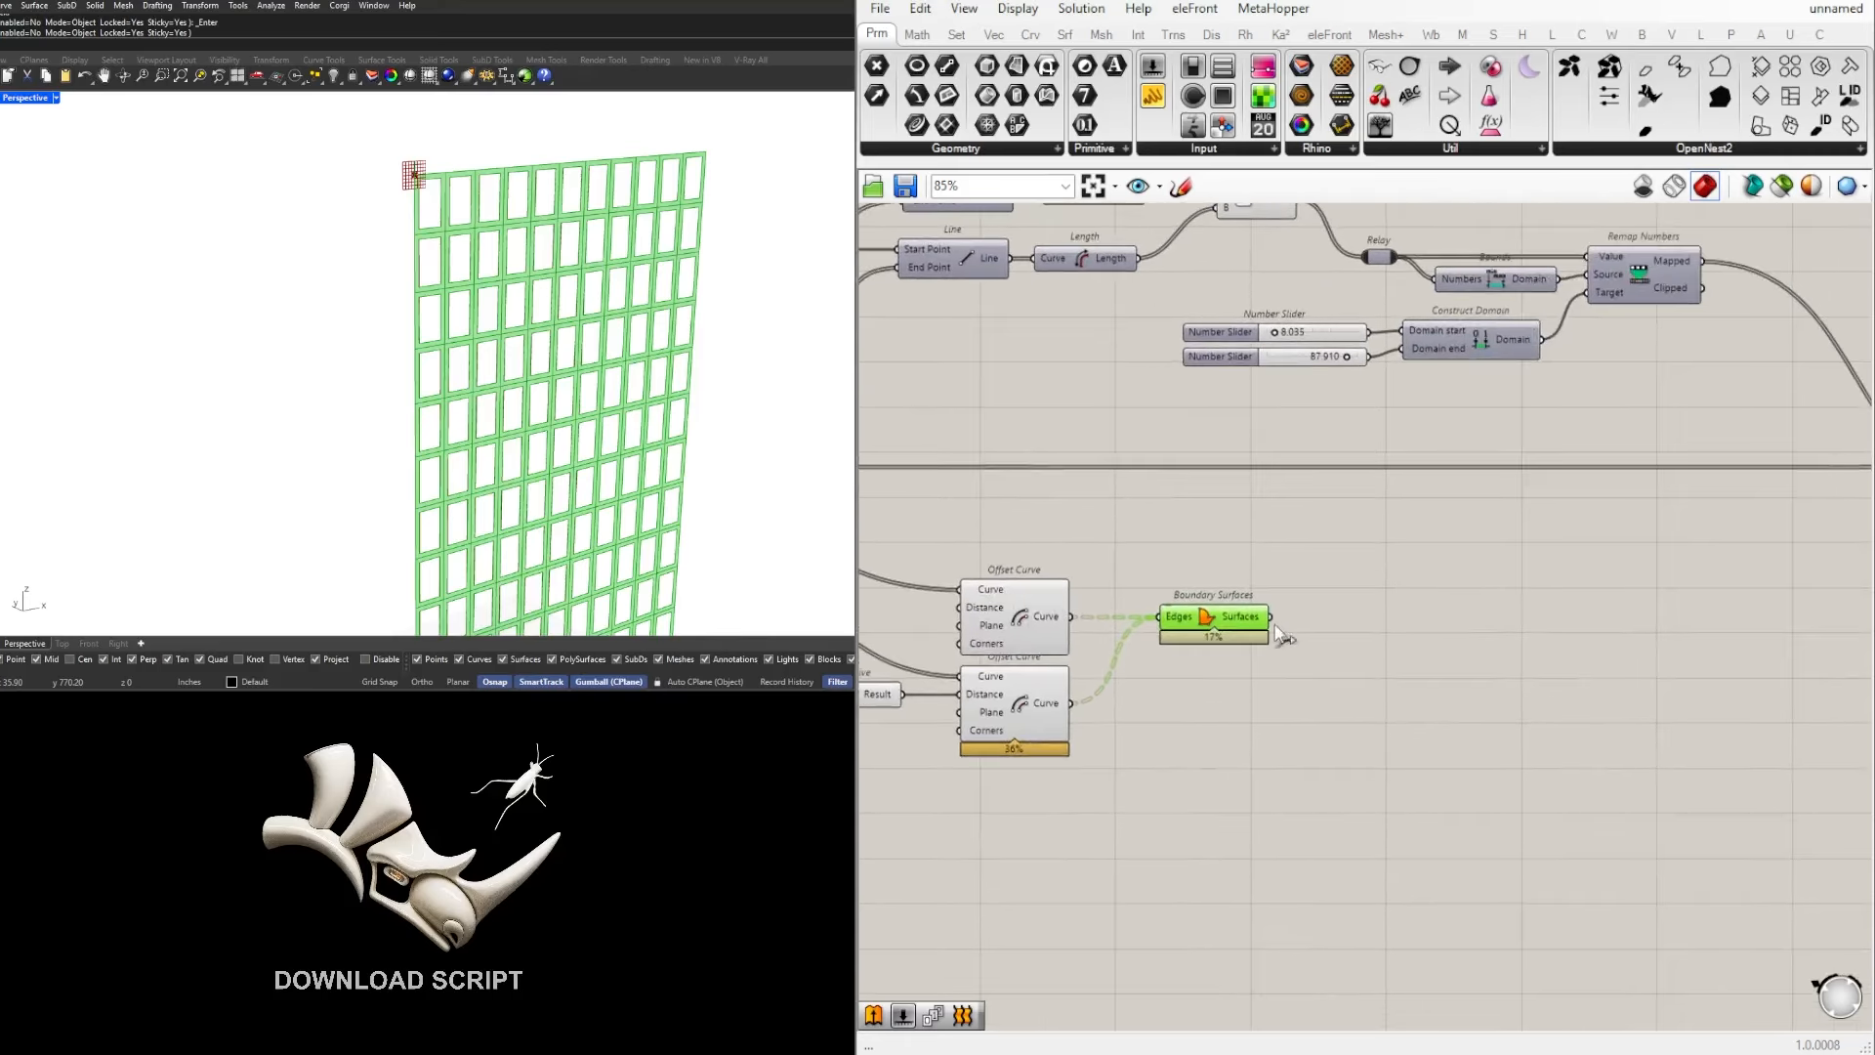
scroll(1277, 619, down, 1)
scroll(1277, 618, down, 4)
scroll(1766, 531, up, 6)
drag(1276, 618, 1705, 566)
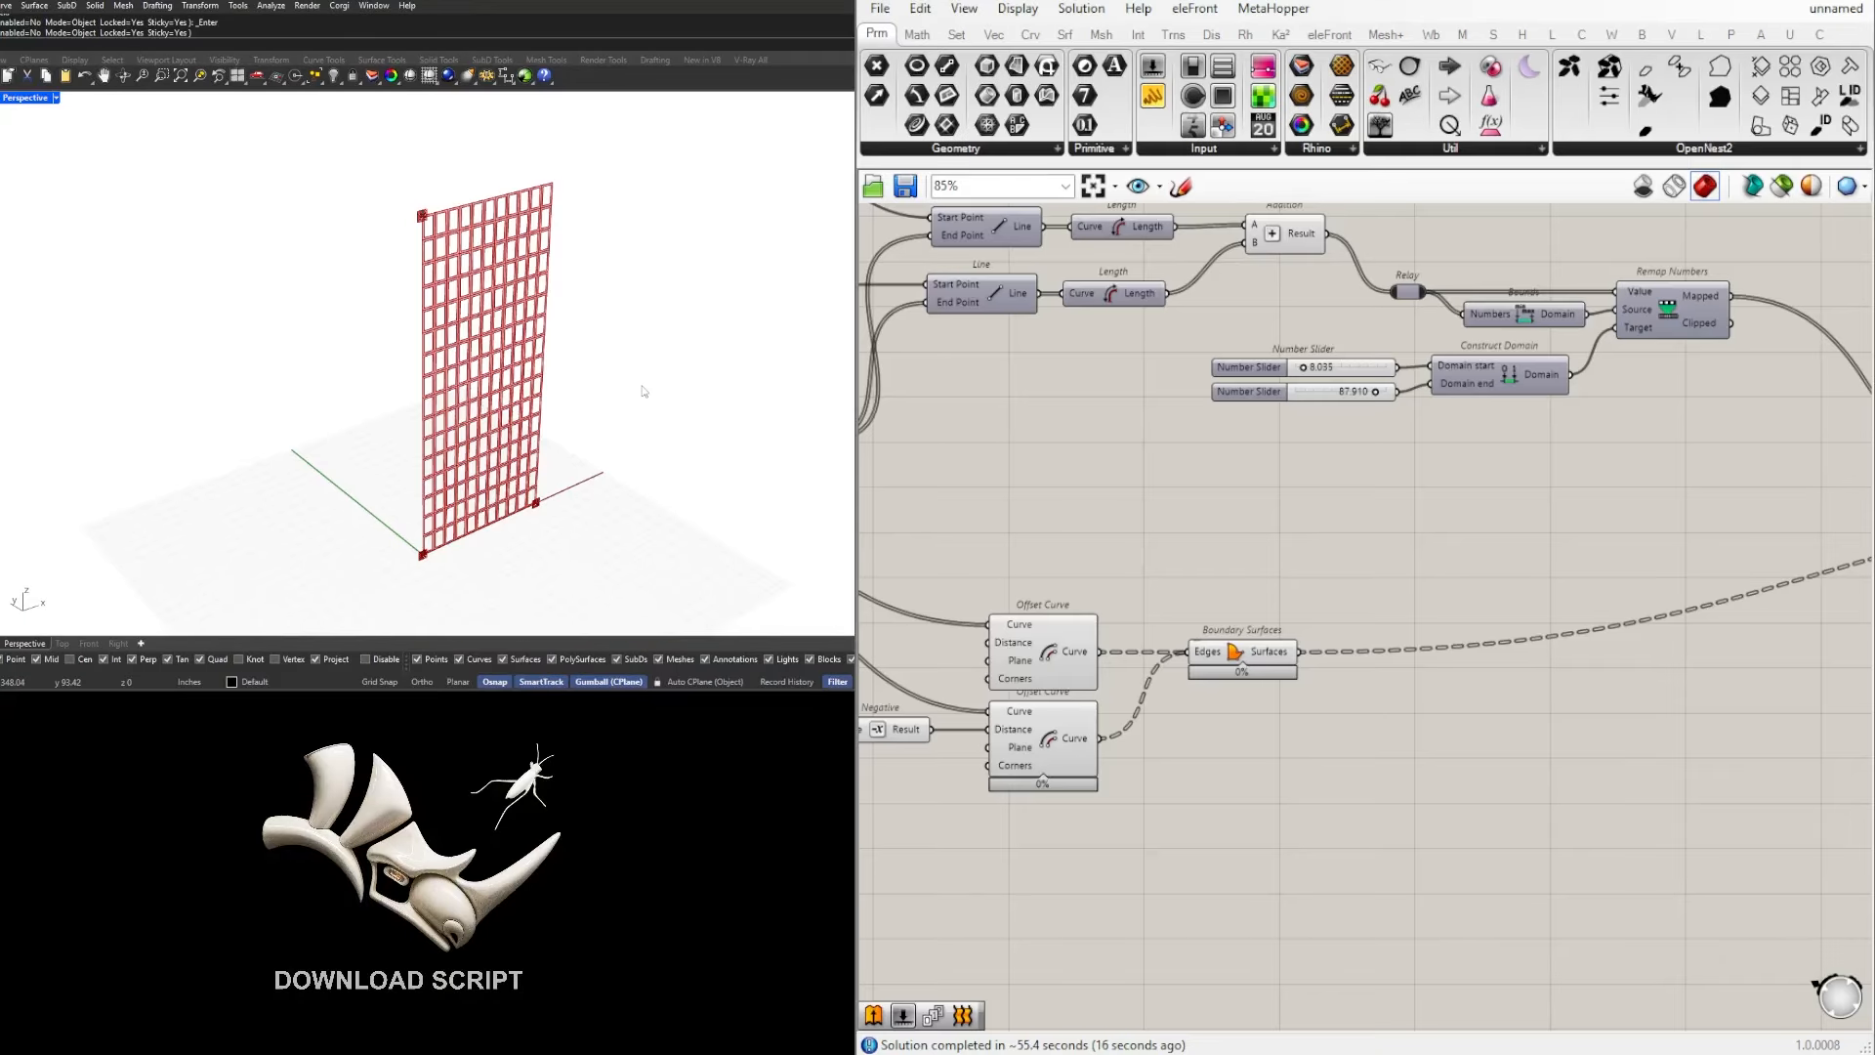
Step: Move the offset slider, Negative, both Offset Curves and Boundary Surfaces together up beneath the Remap Numbers chain
right_drag(640, 437, 617, 392)
scroll(1602, 653, down, 3)
right_drag(1629, 669, 1798, 639)
drag(1599, 801, 1153, 569)
right_drag(1471, 630, 1324, 640)
scroll(1323, 639, up, 1)
drag(1293, 632, 1413, 570)
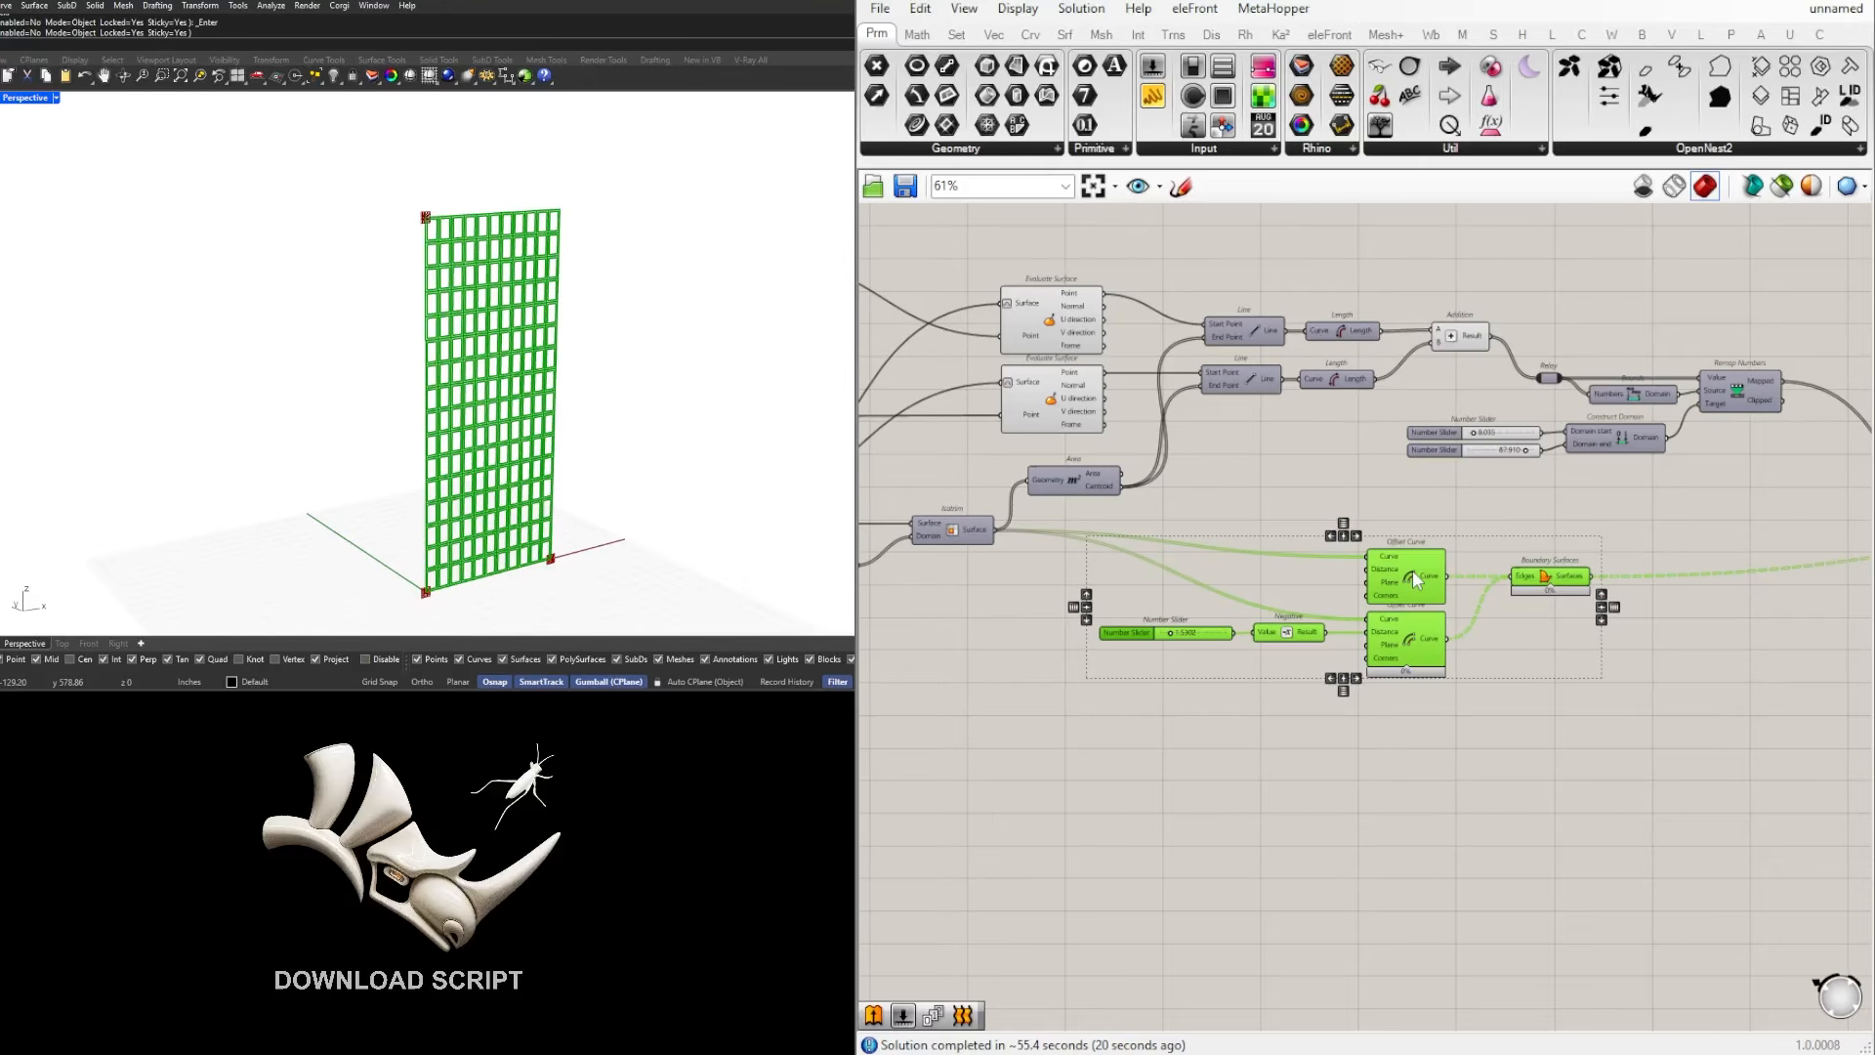
Step: Examine the Extrude component's inputs and the data tree structure of the Boundary Surfaces output
click(1575, 713)
right_drag(1575, 713, 1131, 723)
right_drag(1700, 535, 1319, 557)
scroll(1319, 557, up, 4)
scroll(1319, 577, down, 3)
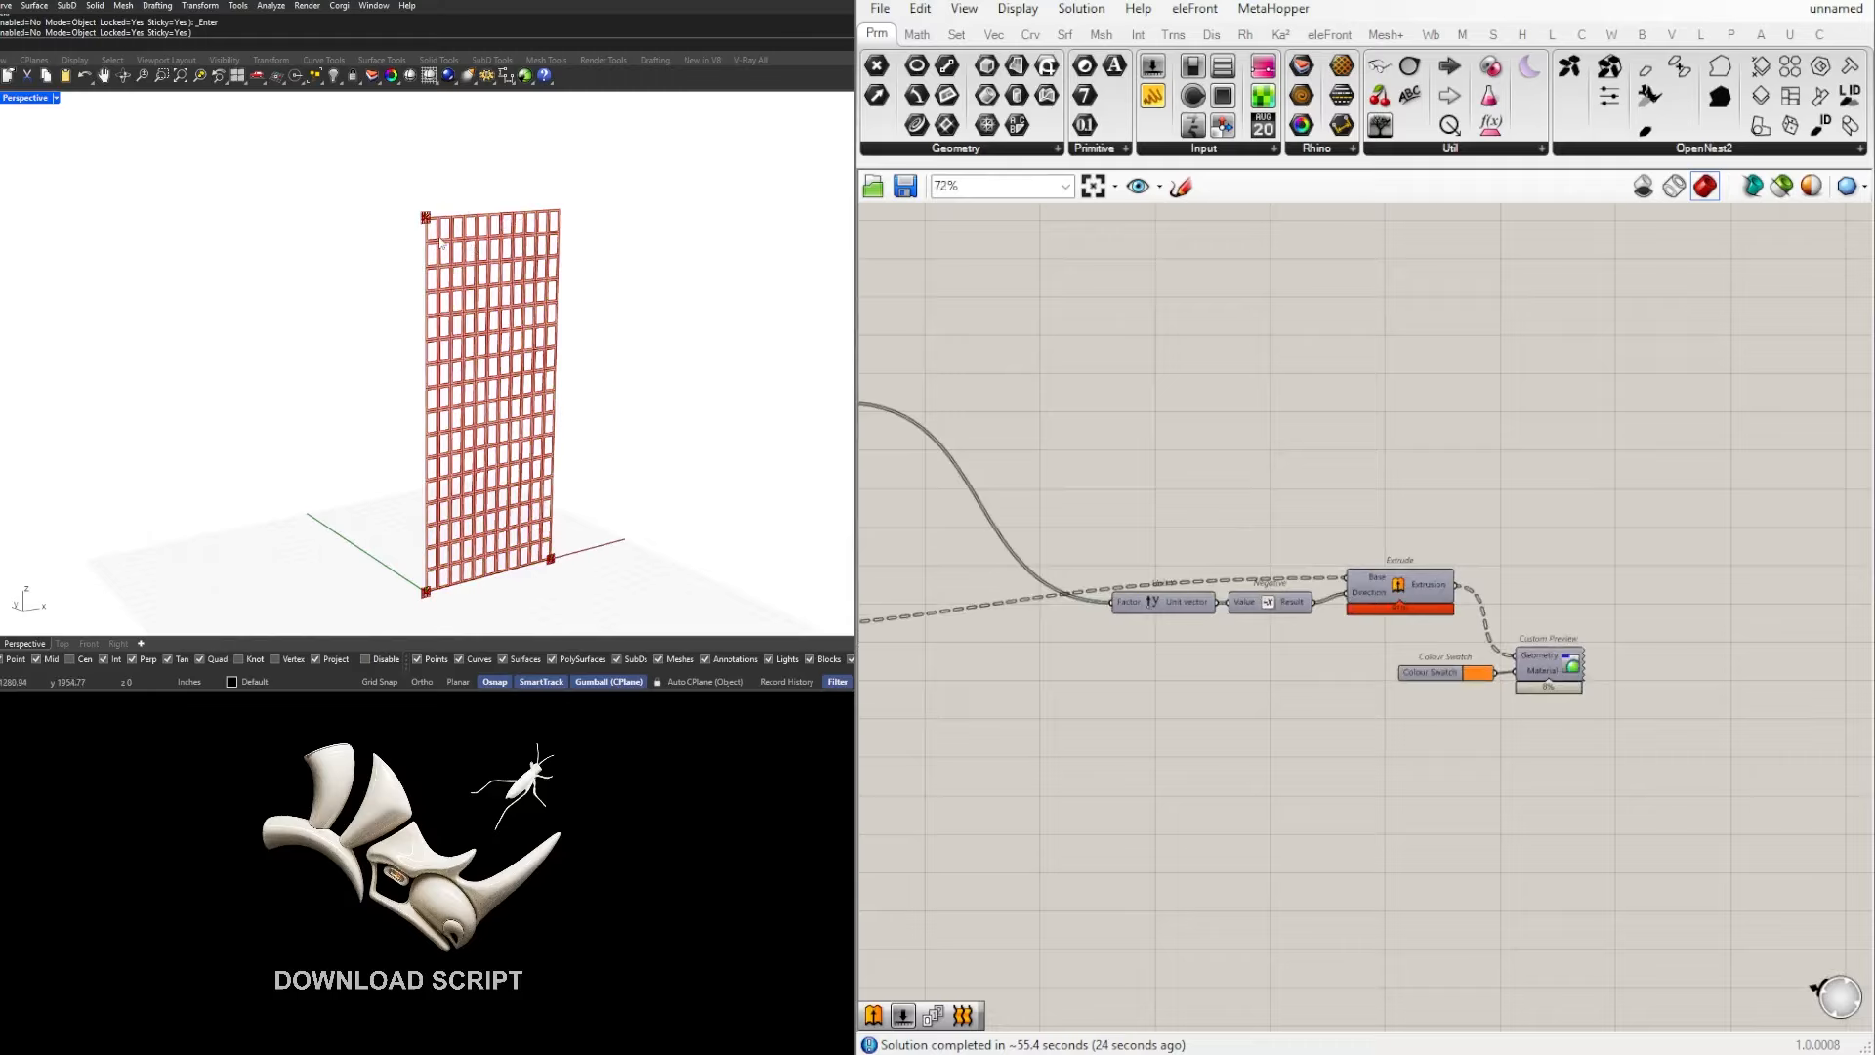
right_drag(1282, 633, 1662, 631)
right_drag(1068, 634, 1094, 637)
scroll(1094, 636, up, 1)
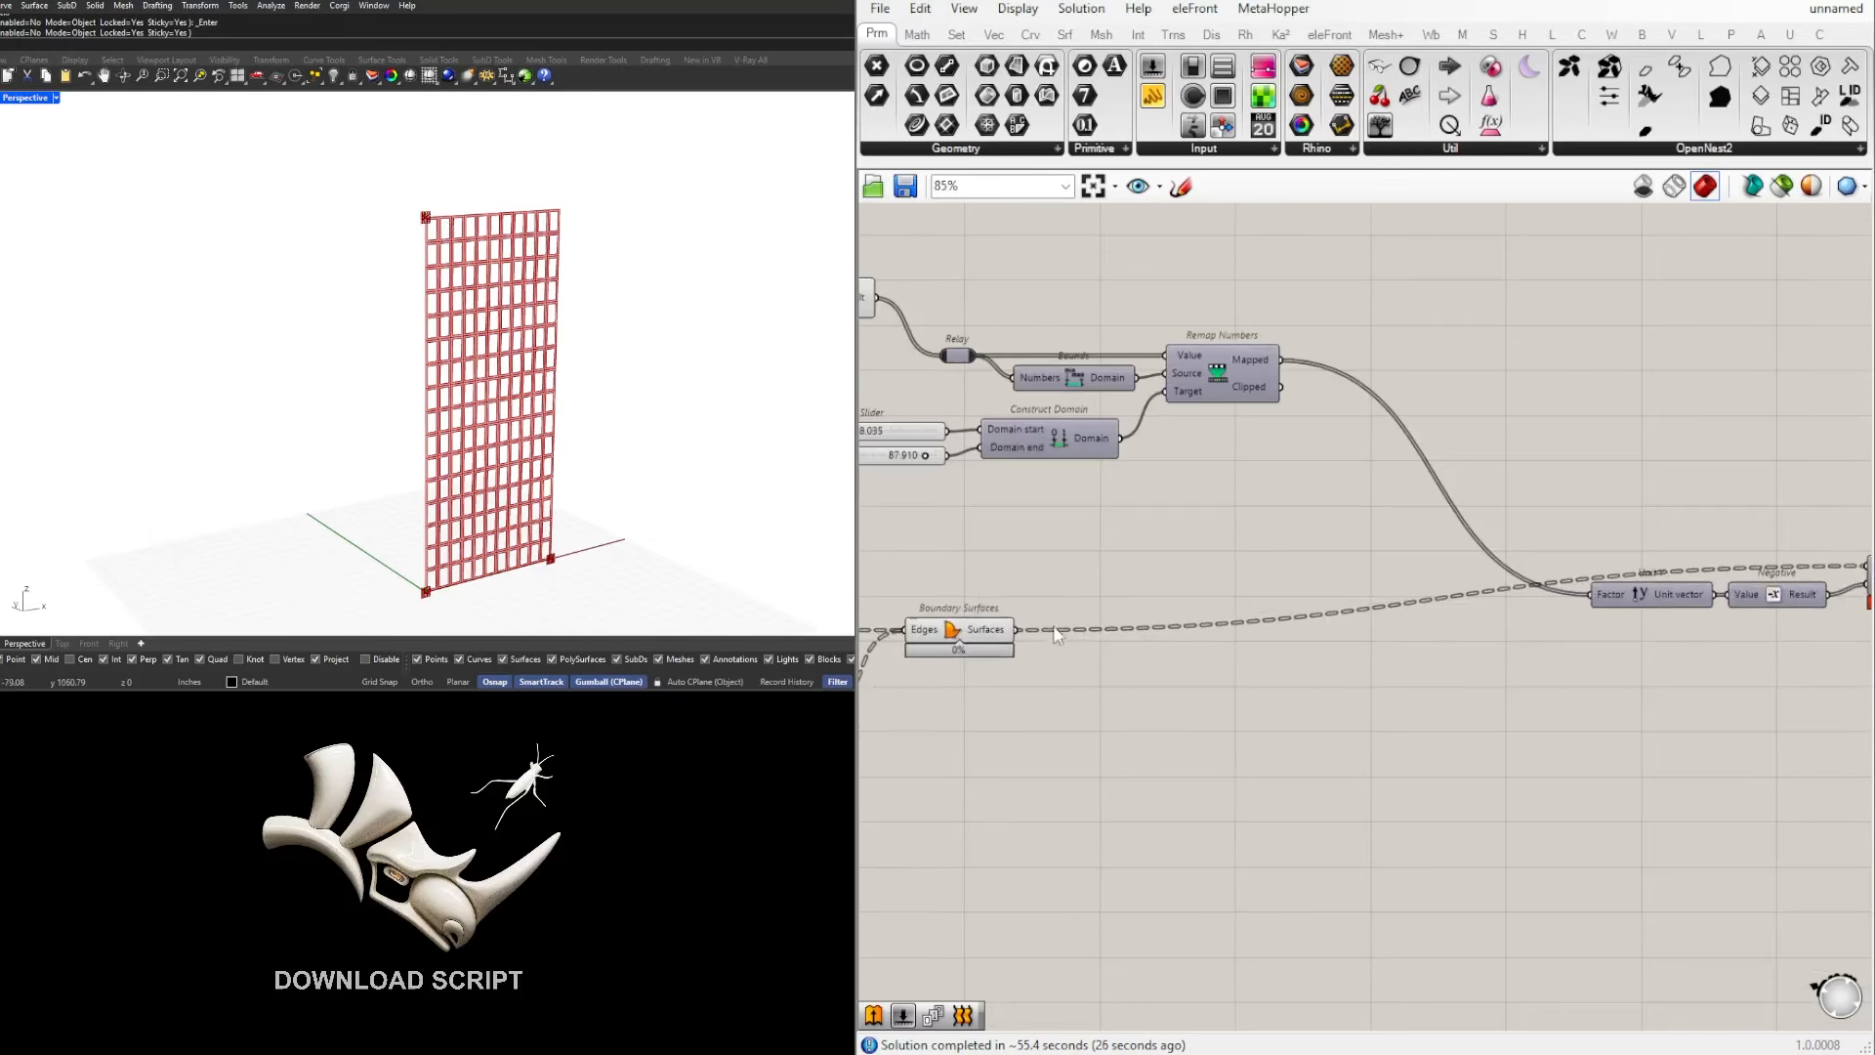
mouse_move(1676, 566)
right_down()
mouse_move(1444, 579)
mouse_move(1711, 566)
right_up()
mouse_move(1034, 637)
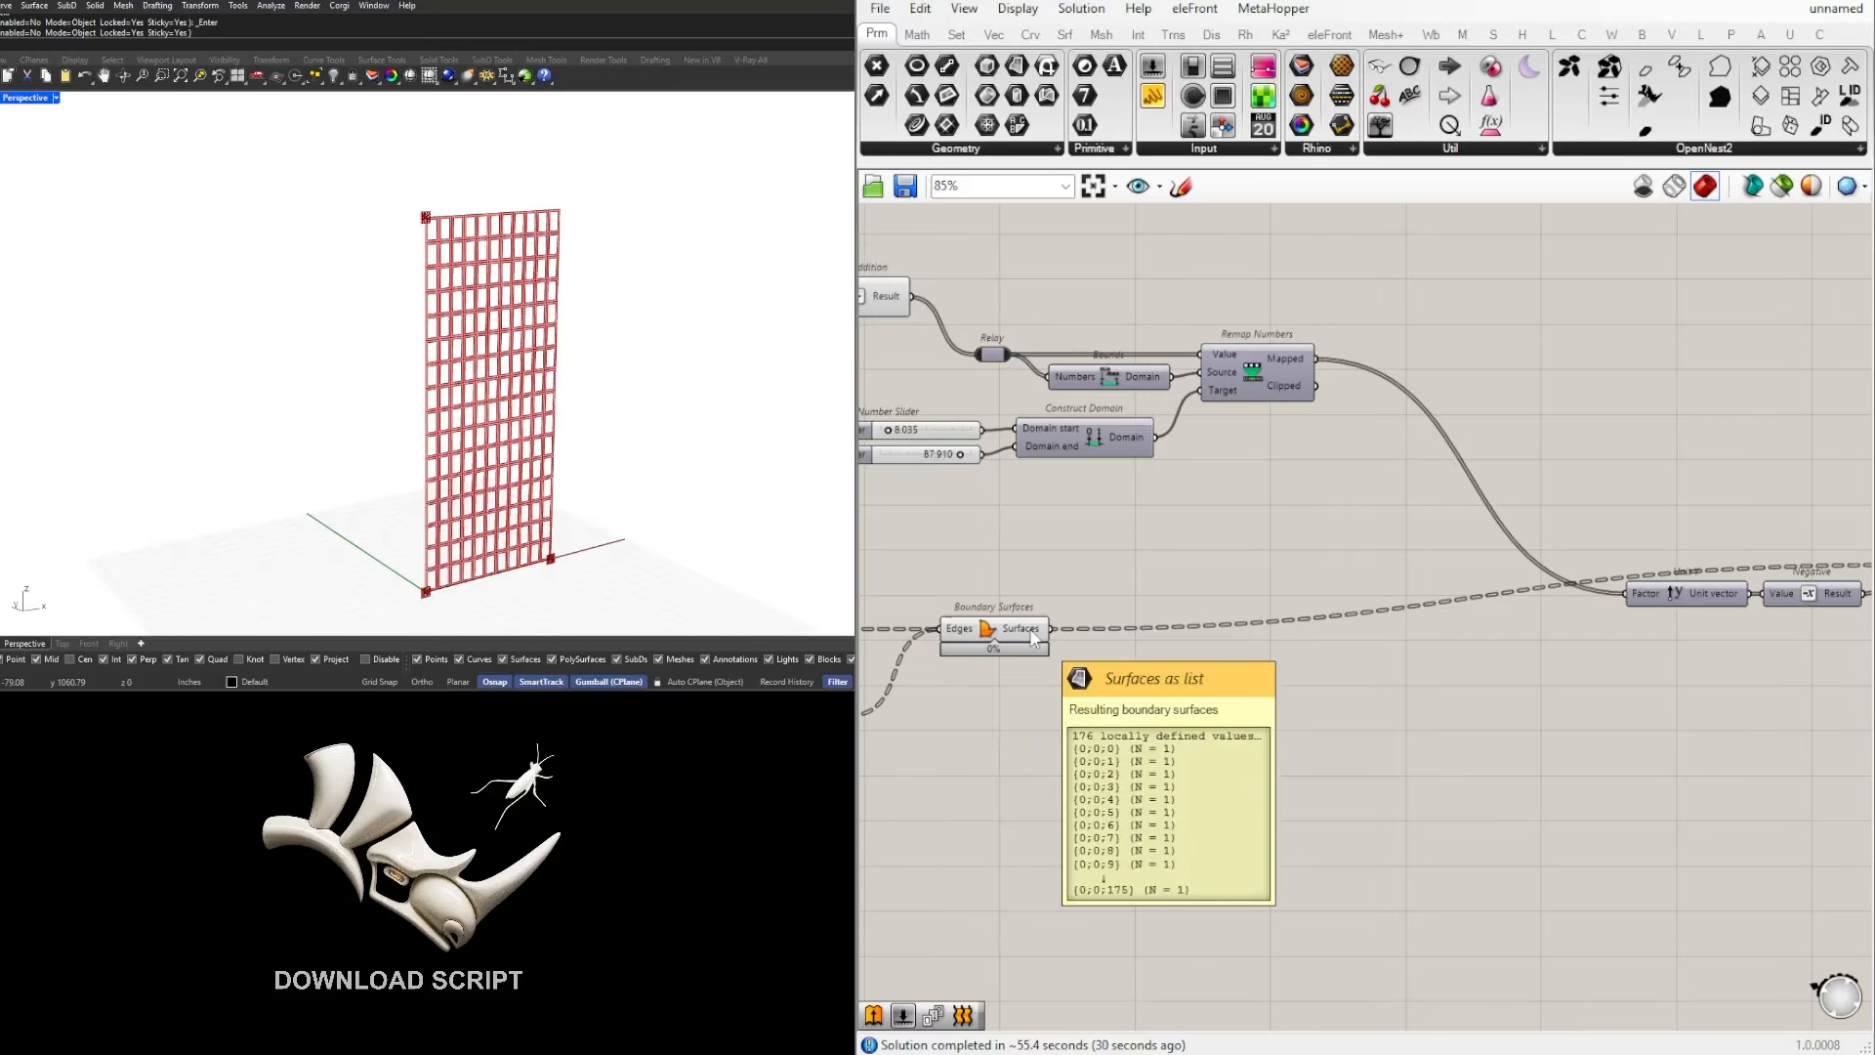
Step: Flatten the Surfaces output of the Boundary Surfaces component that feeds Extrude's Base input
scroll(1035, 637, down, 1)
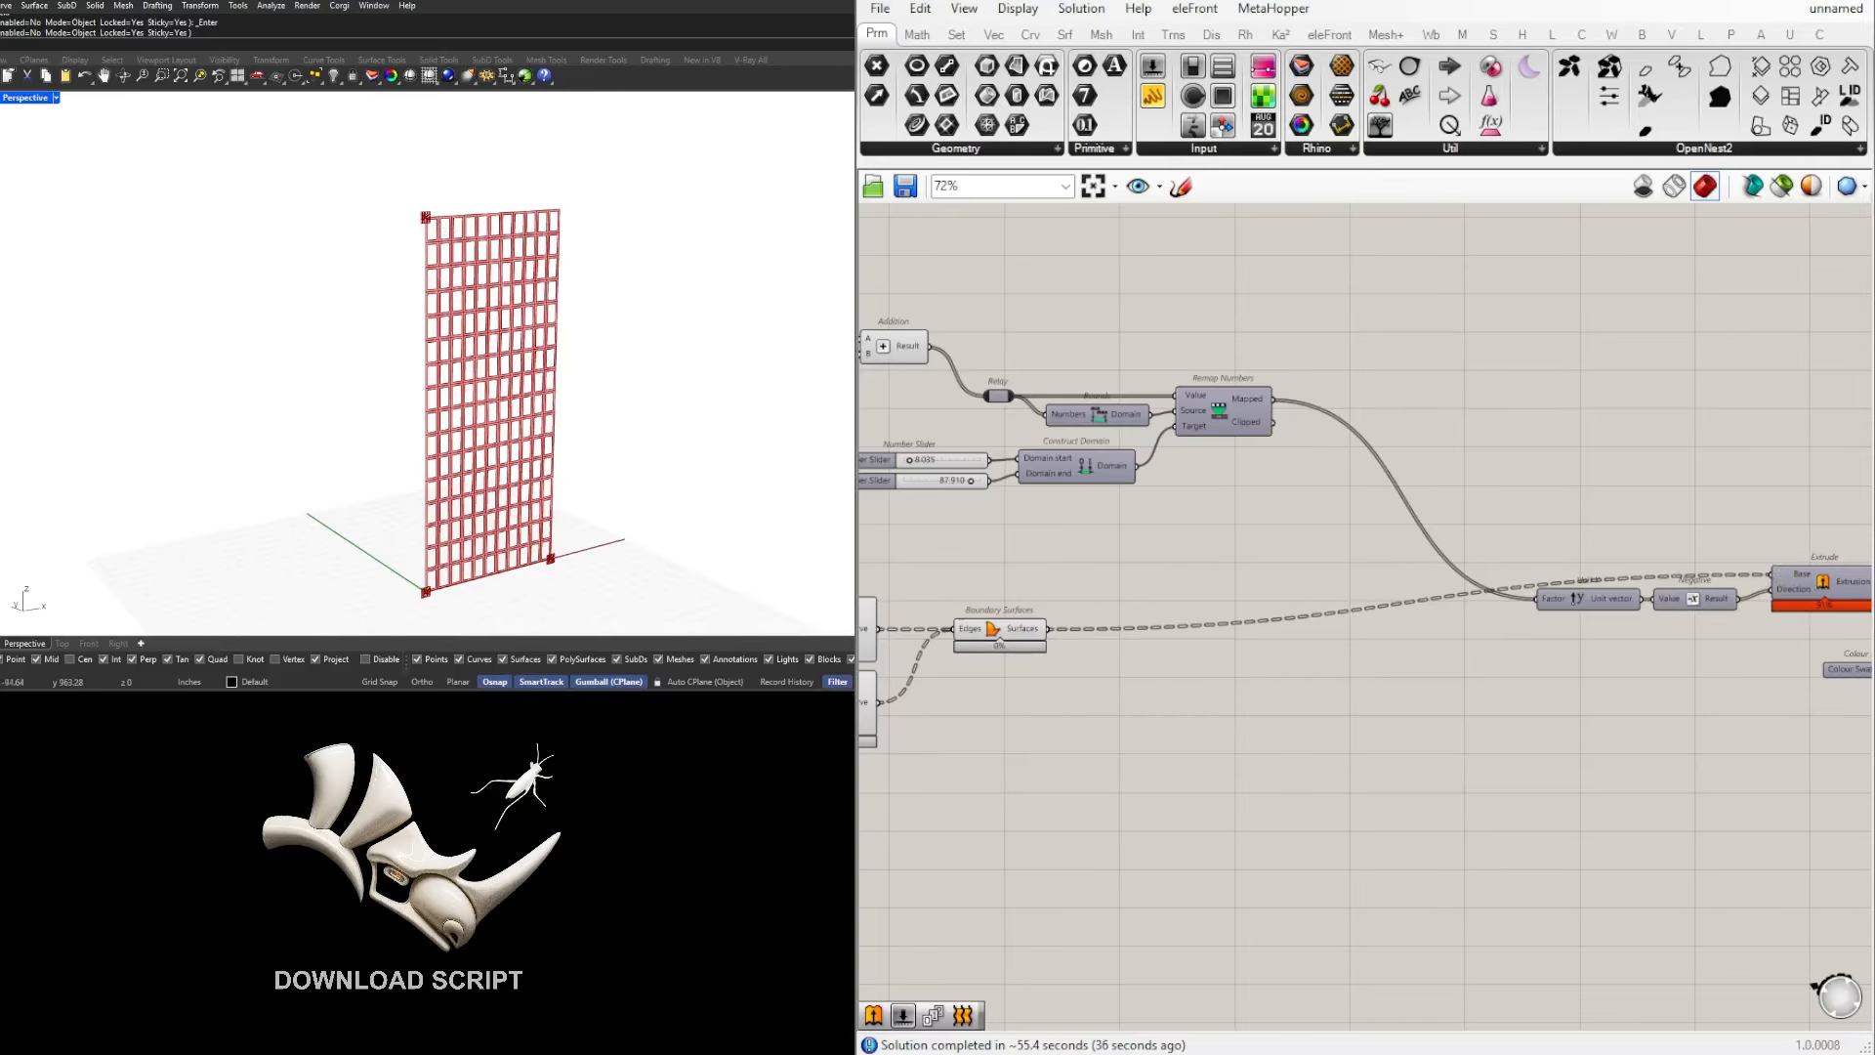
click(1836, 594)
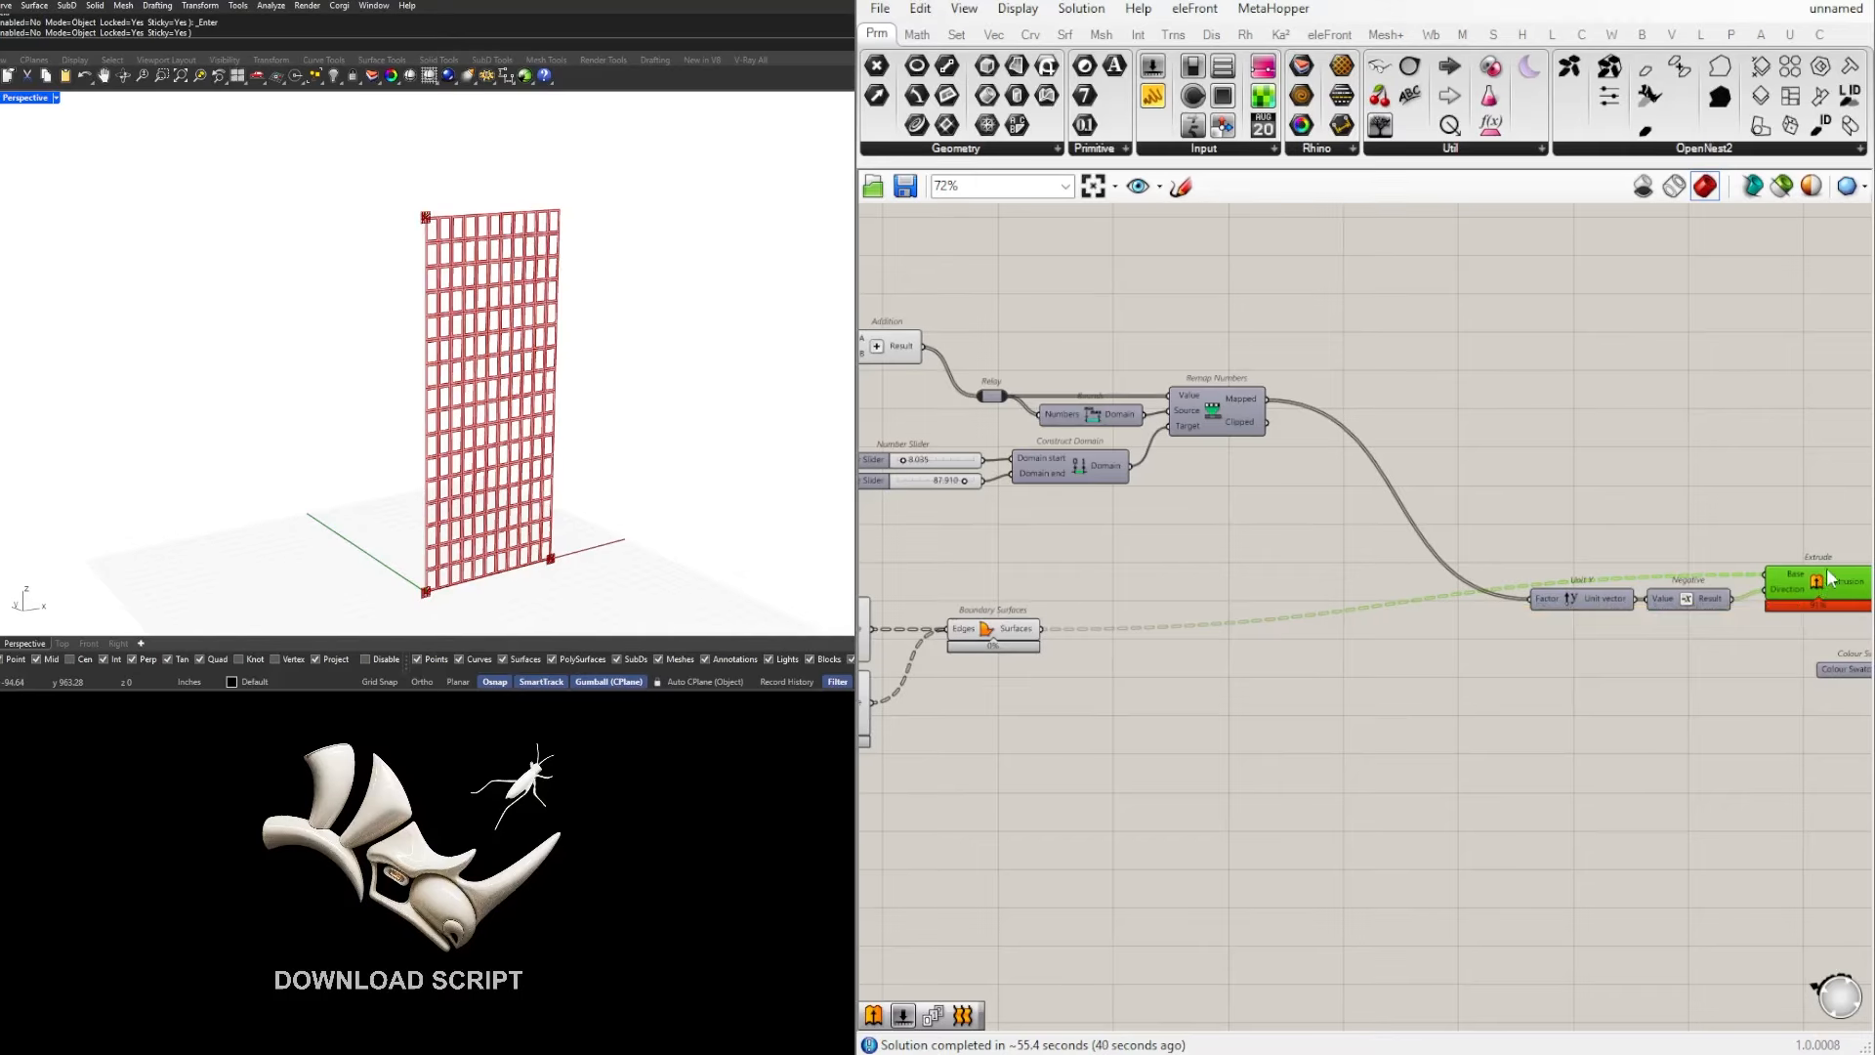
right_drag(983, 696, 1417, 669)
scroll(1304, 604, up, 2)
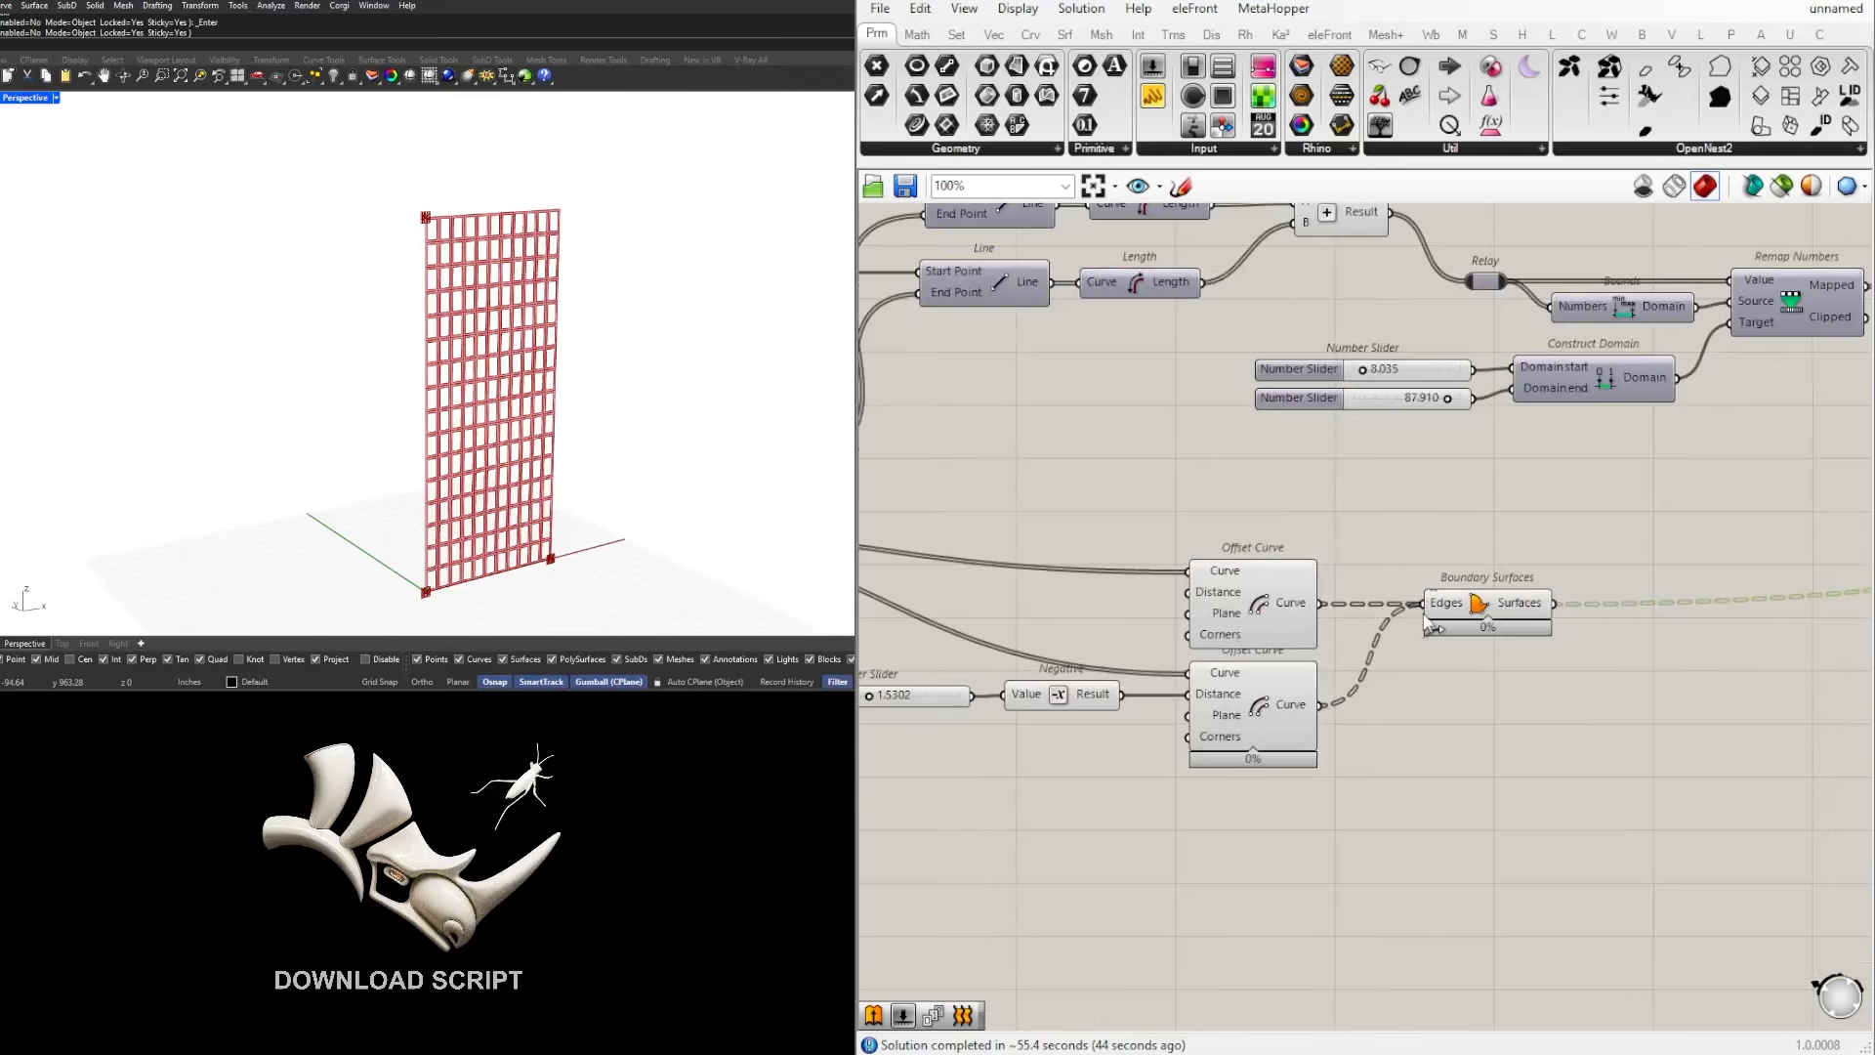
scroll(1394, 663, up, 2)
right_click(1524, 604)
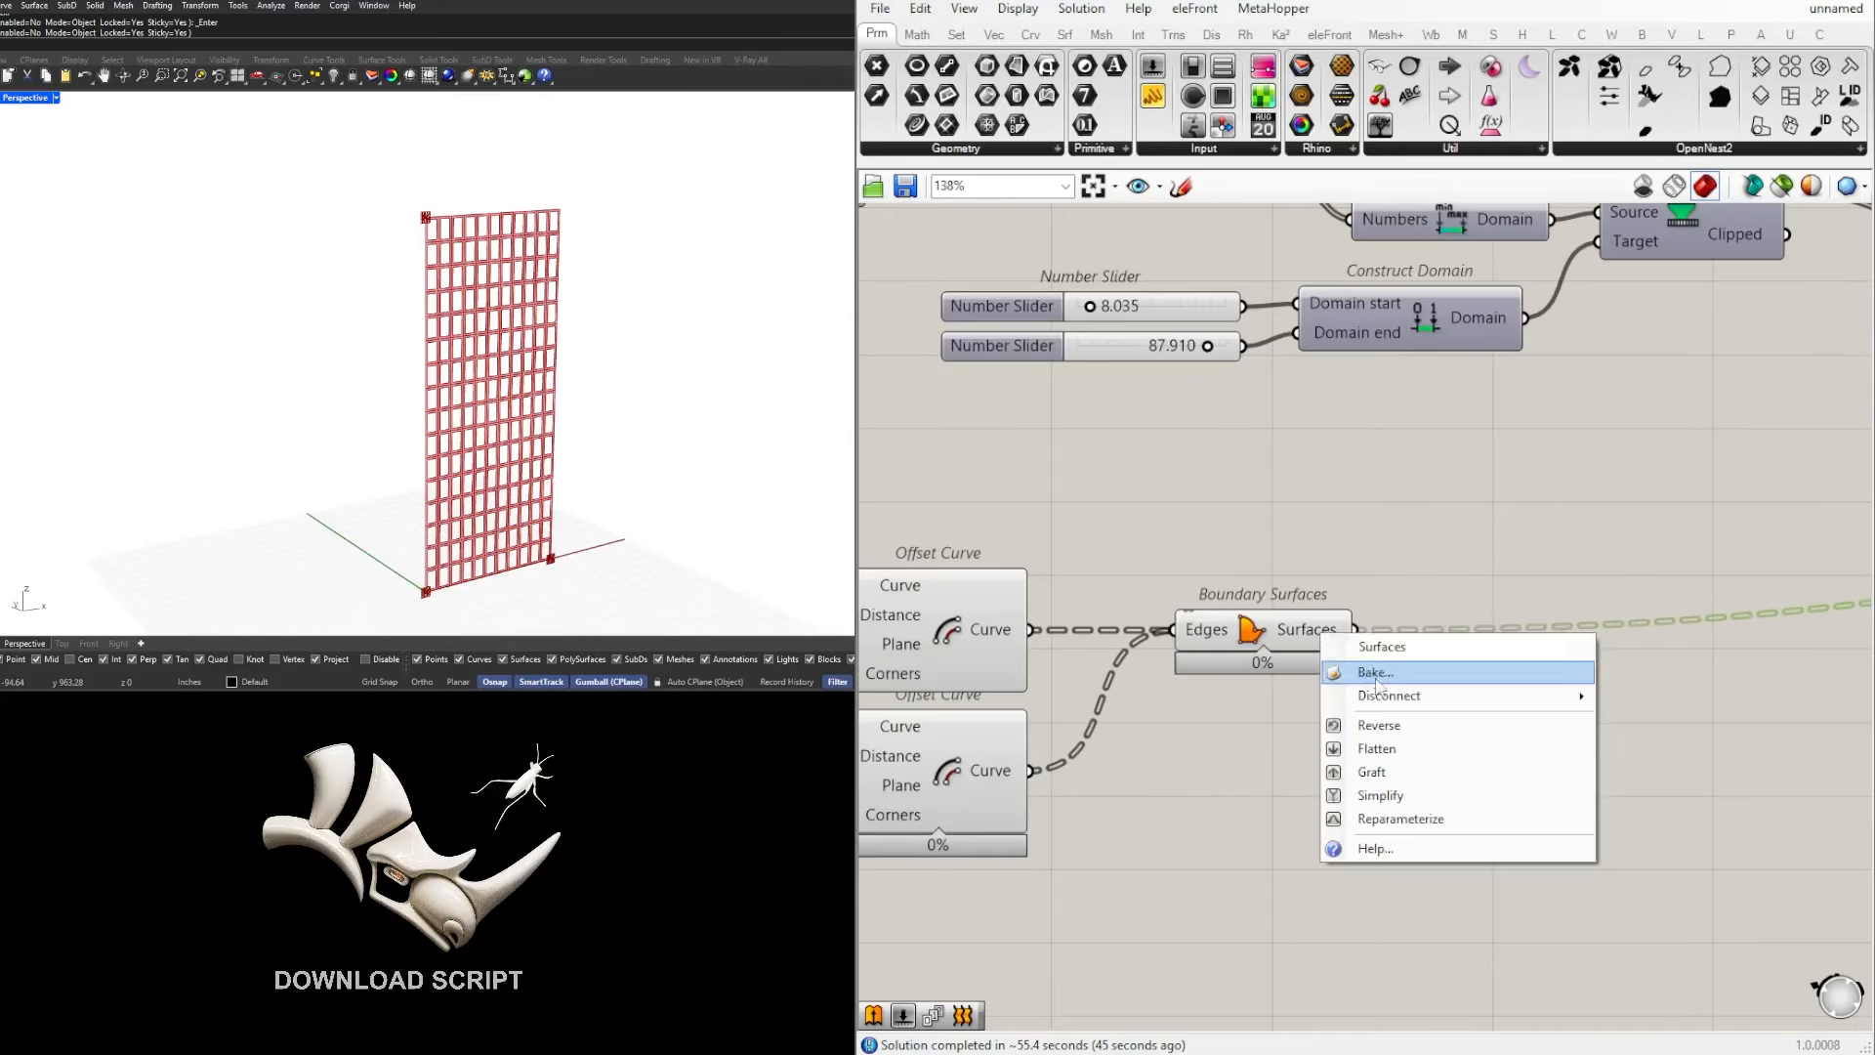
click(1385, 747)
Step: Enable the preview of the selected Unit Y, Negative, Extrude, Colour Swatch and Custom Preview components
scroll(1381, 742, down, 5)
right_drag(1568, 784, 1123, 796)
scroll(1388, 727, up, 3)
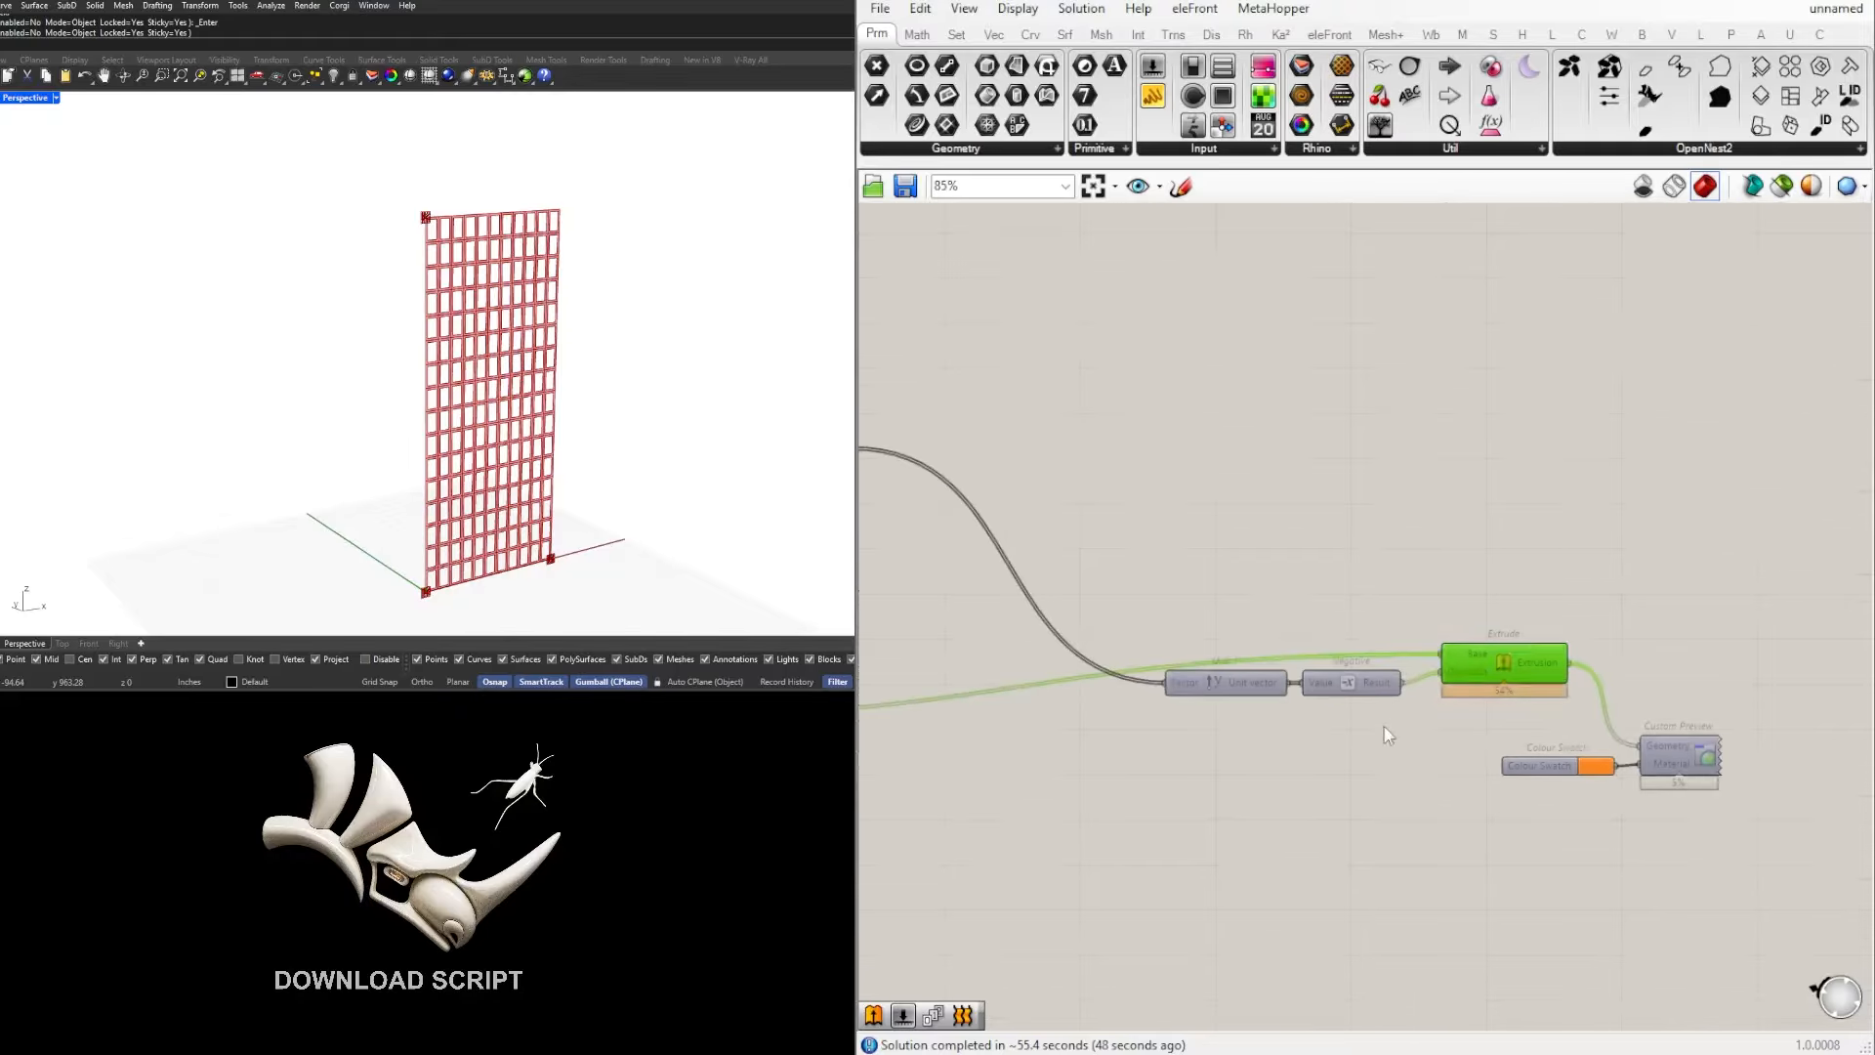
click(1392, 728)
drag(1691, 807, 1158, 630)
middle_click(1265, 598)
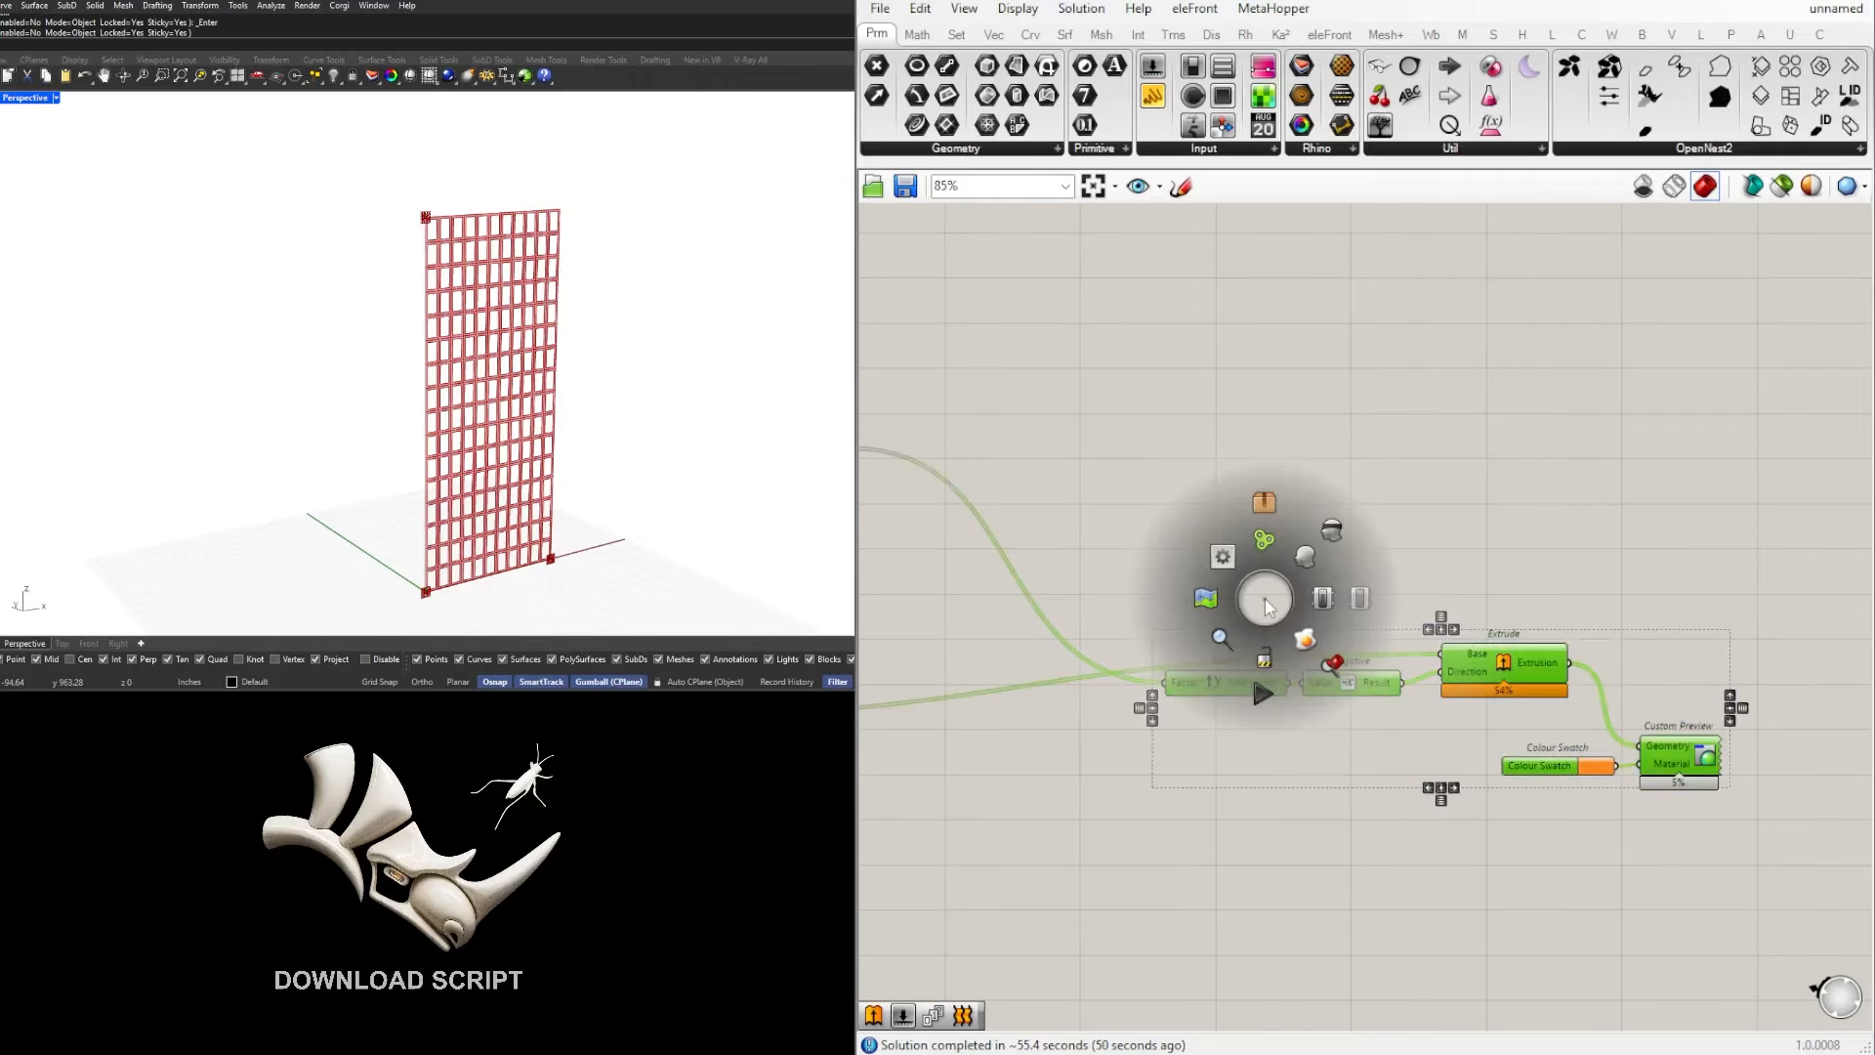
click(1305, 555)
click(1739, 508)
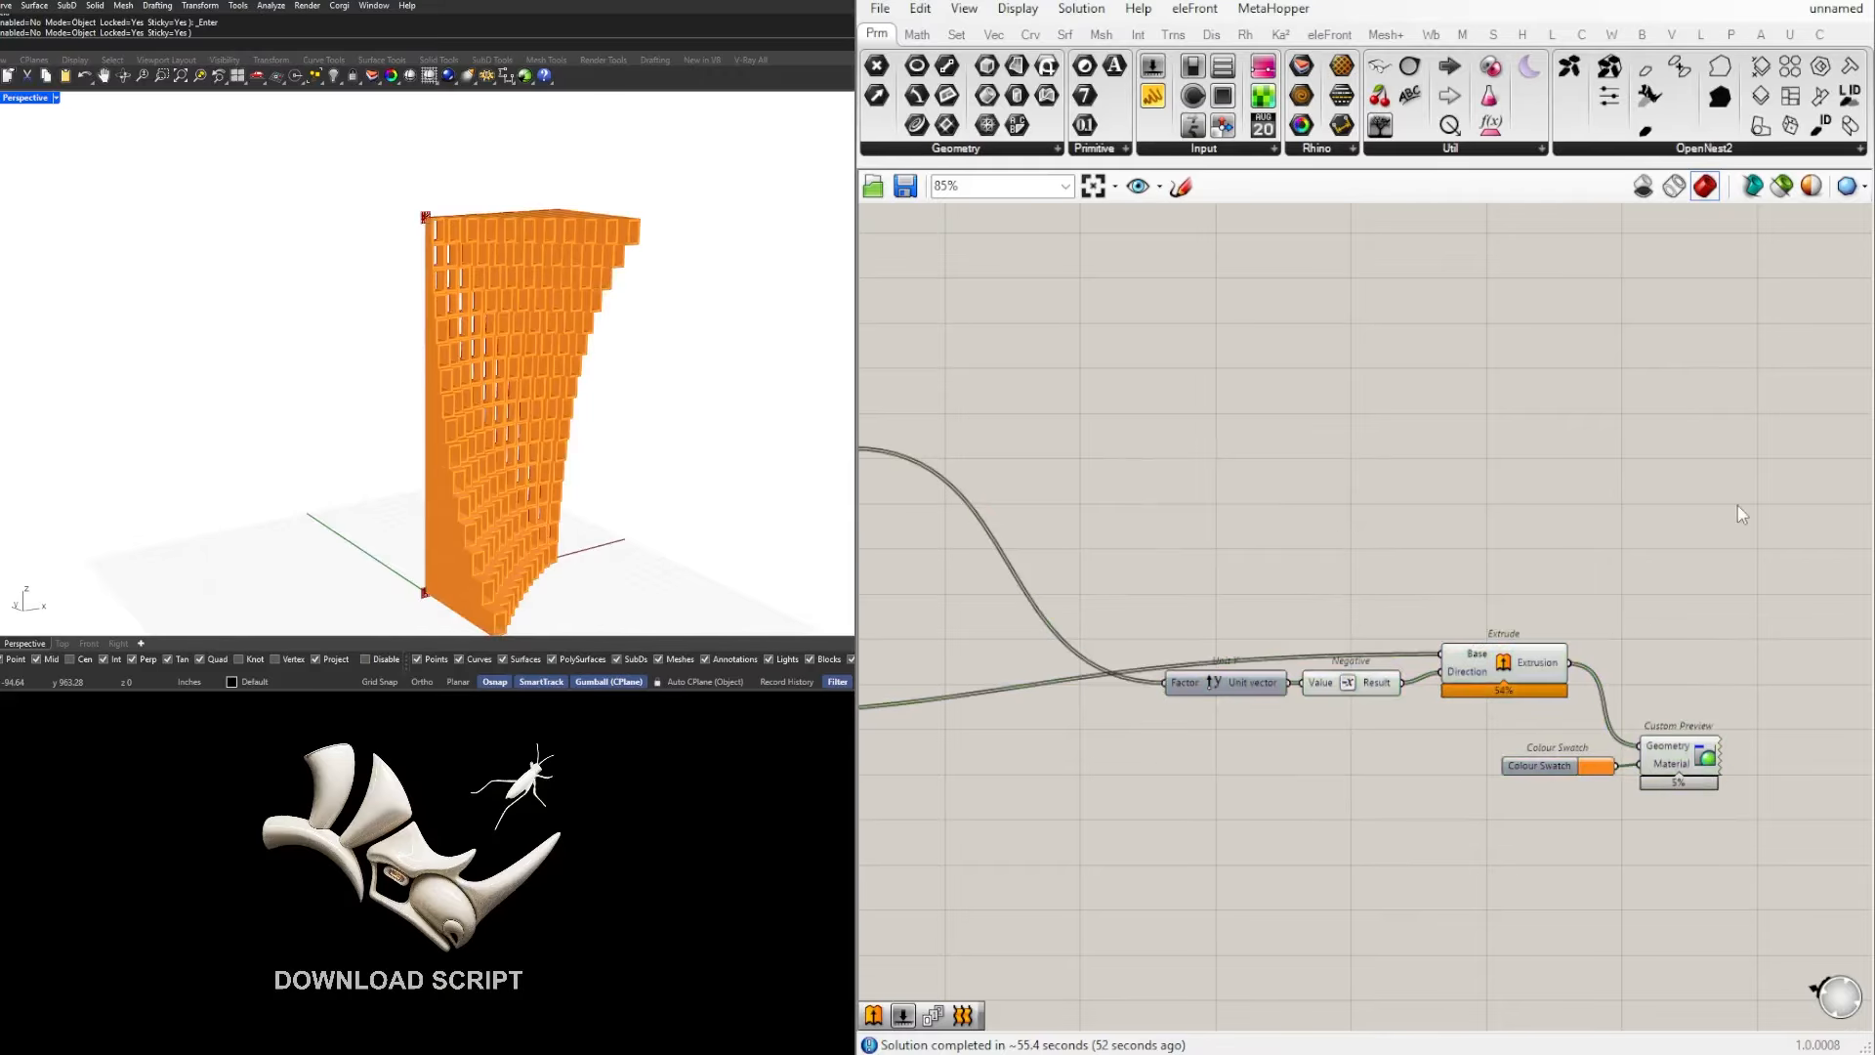
Step: Examine the Boundary Surfaces connection to Extrude's Base input and inspect the extruded frame cells in the model from another angle
scroll(986, 648, down, 3)
right_drag(987, 647, 1448, 545)
scroll(1216, 597, up, 3)
click(1229, 602)
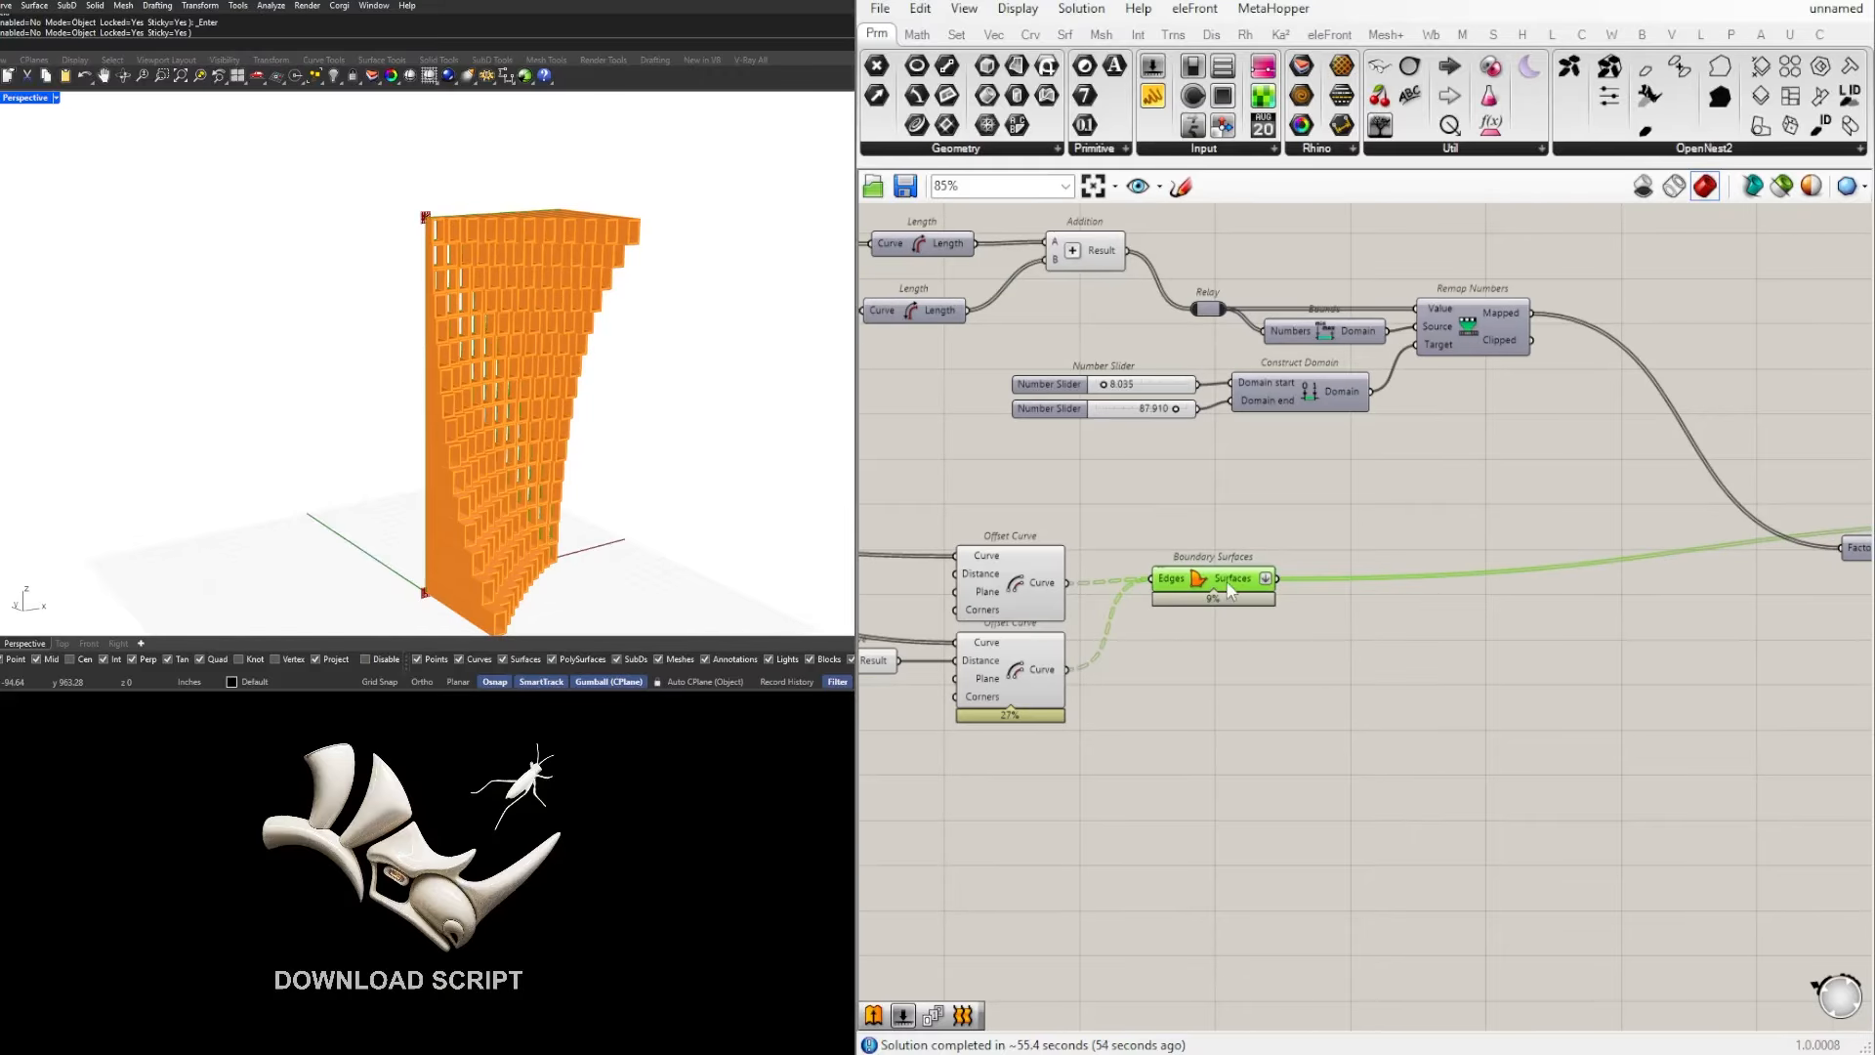
drag(1233, 591, 1234, 594)
right_drag(1463, 623, 1171, 647)
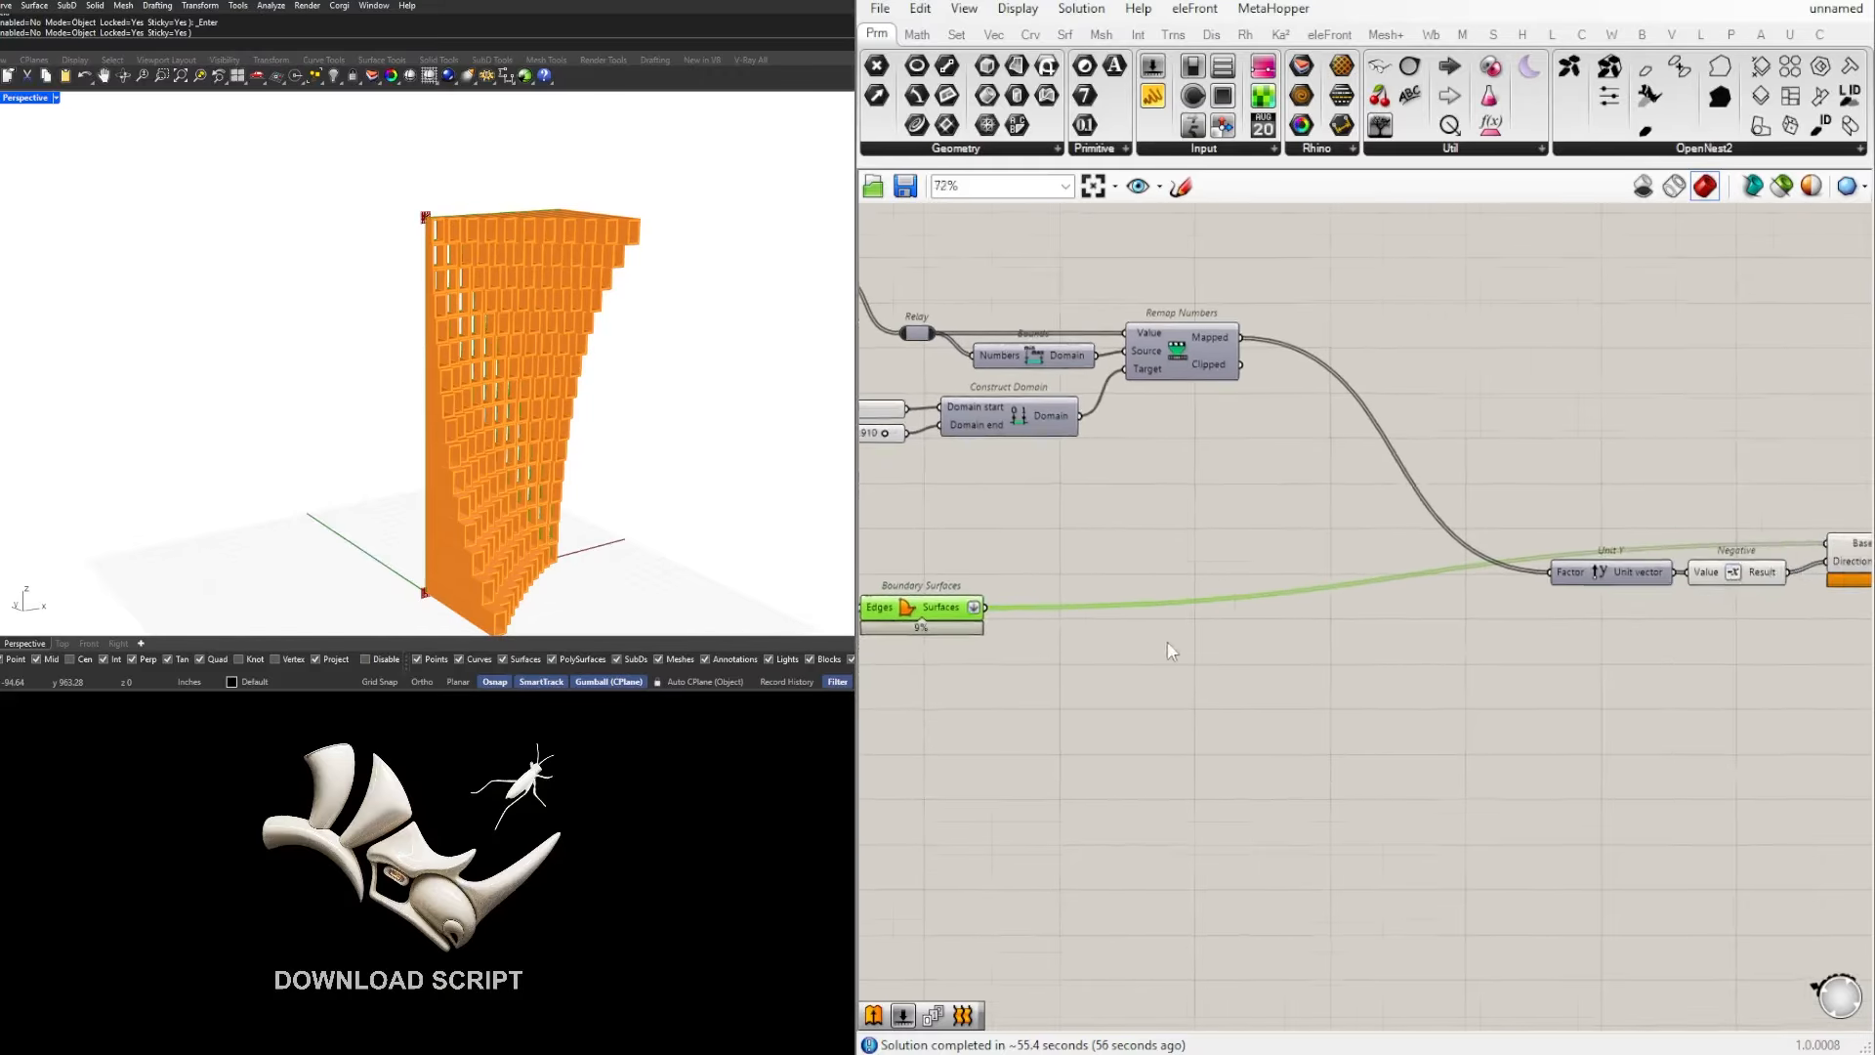
scroll(1170, 645, down, 2)
scroll(1699, 581, up, 2)
click(1699, 580)
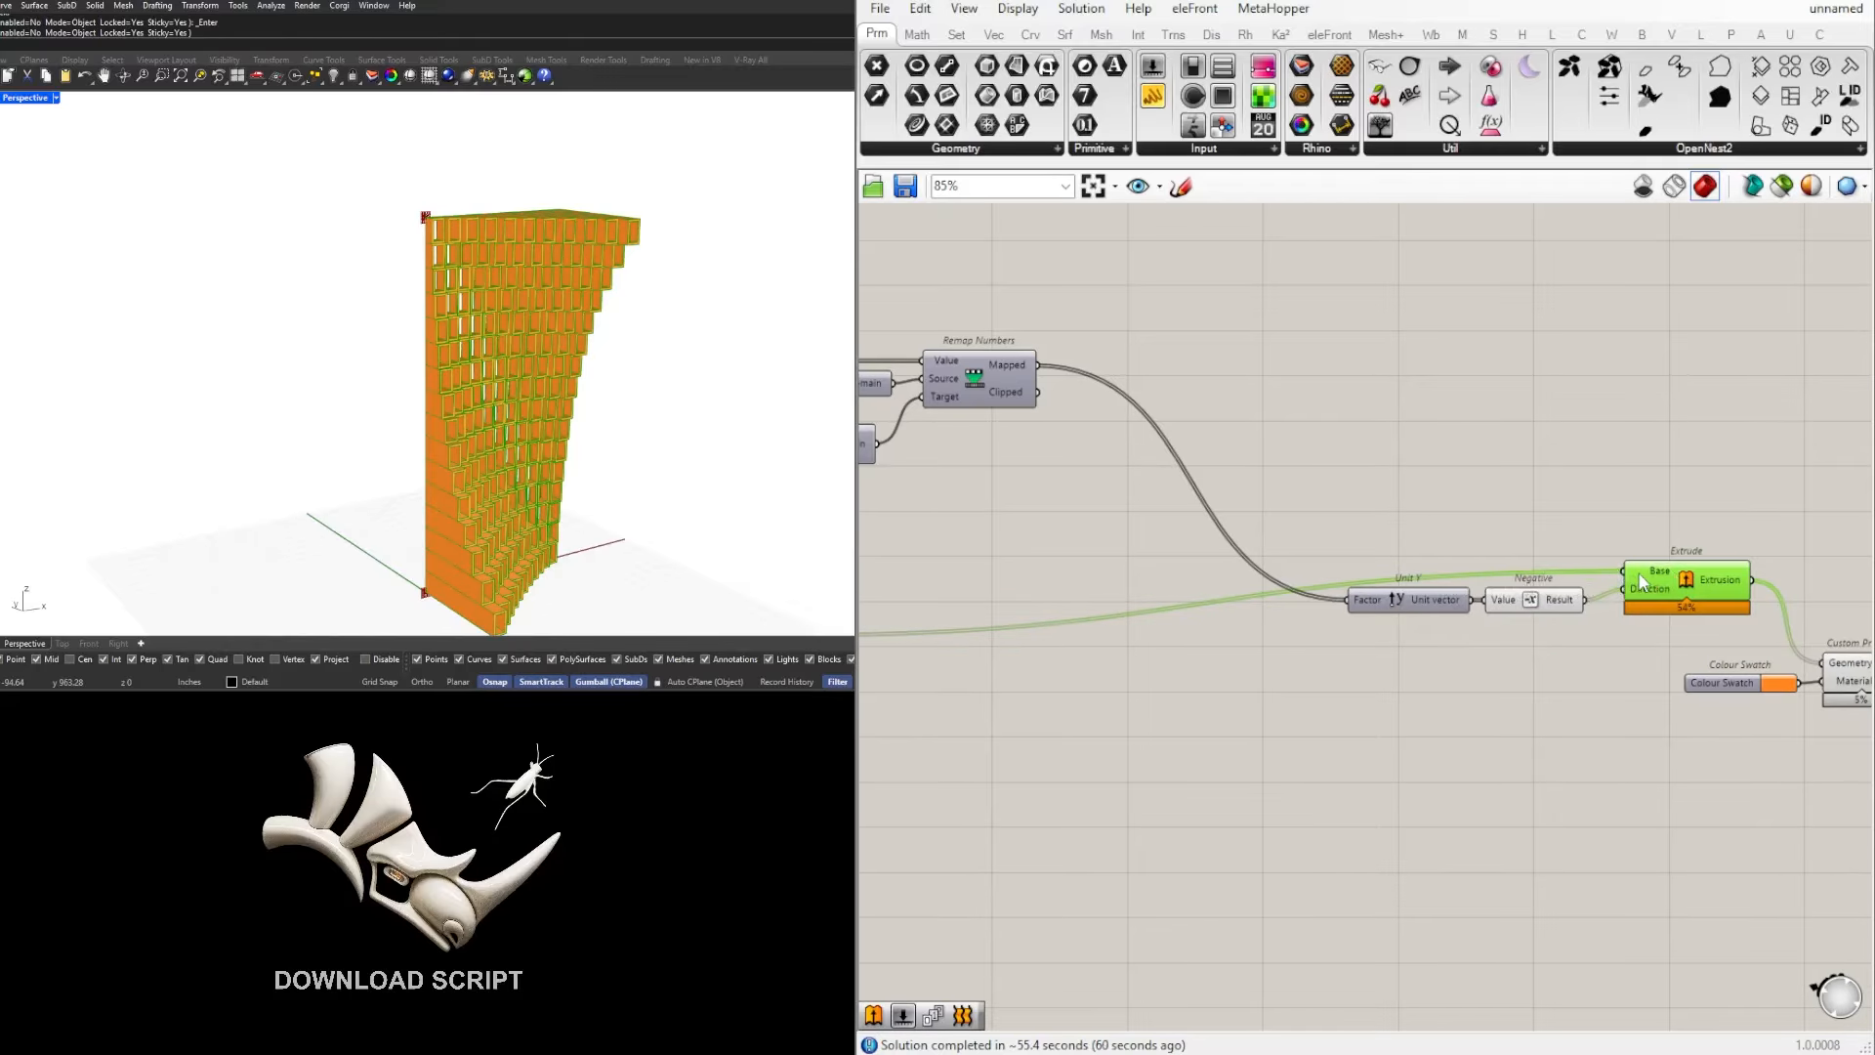
right_drag(1163, 672, 1559, 610)
scroll(1159, 581, down, 3)
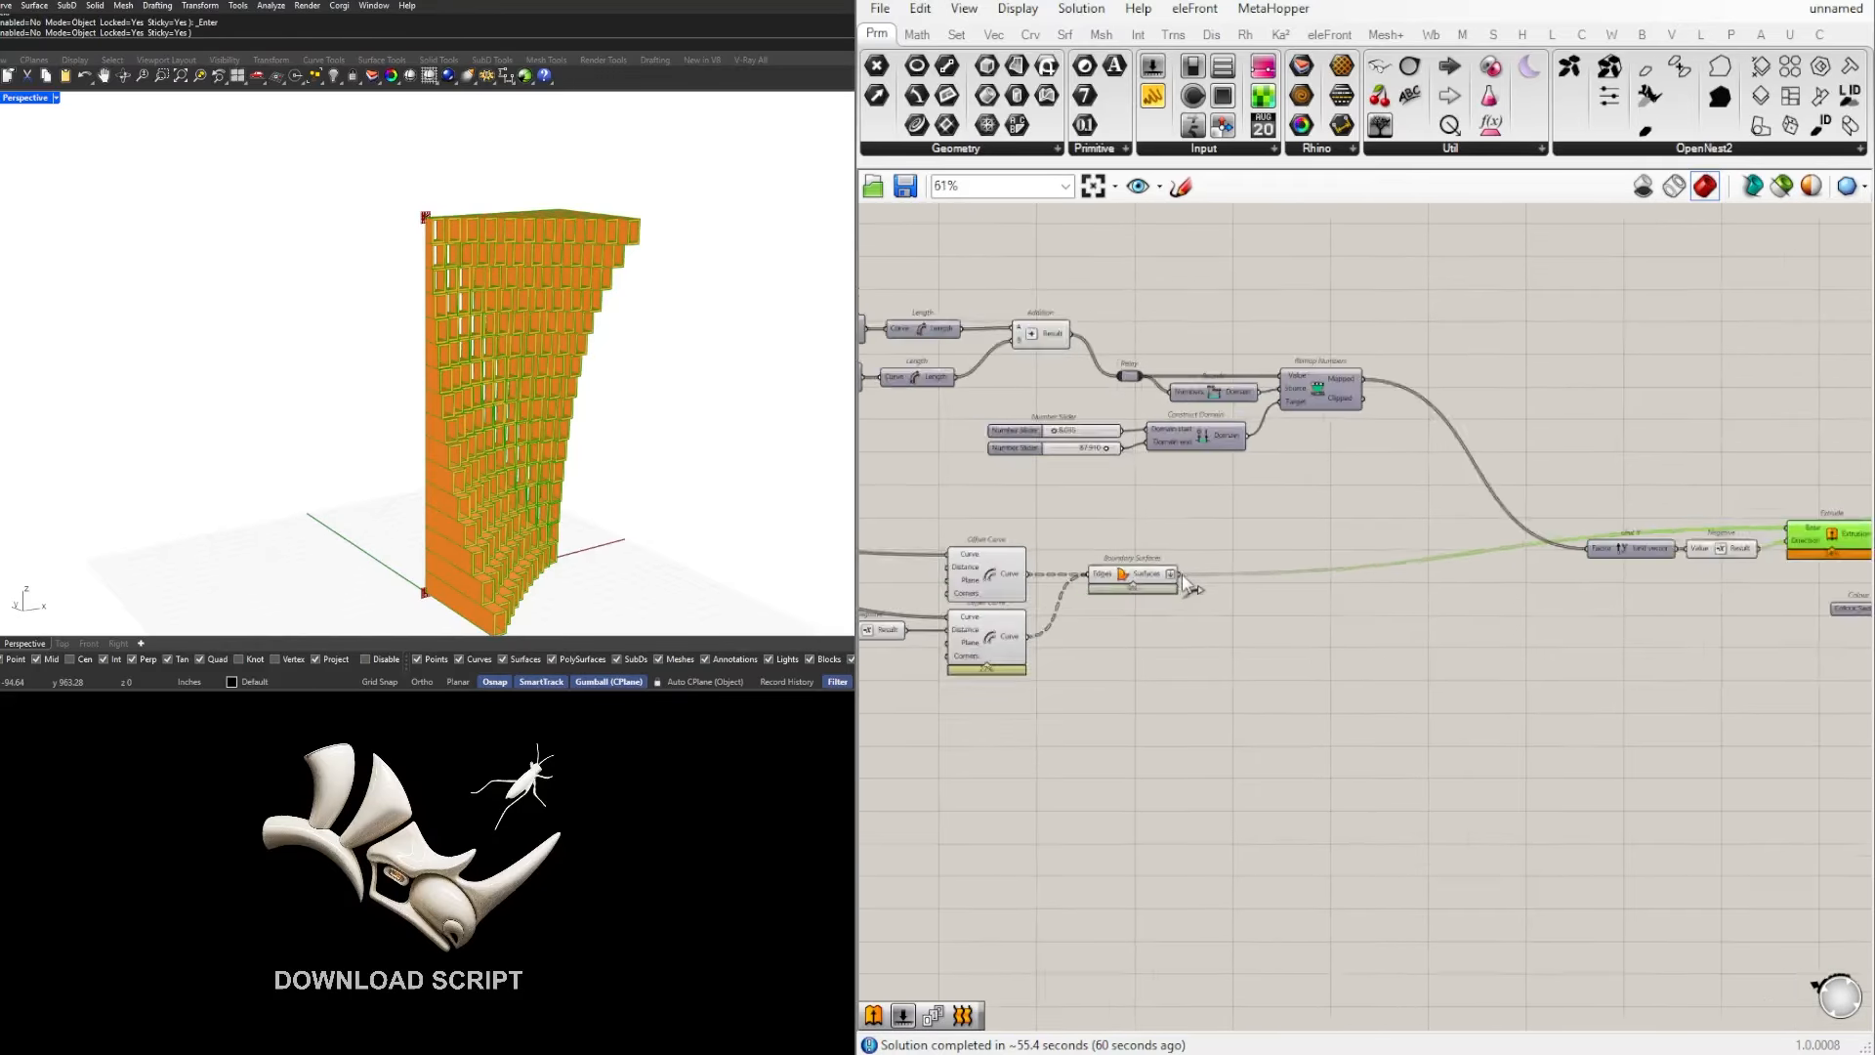
scroll(1145, 594, up, 3)
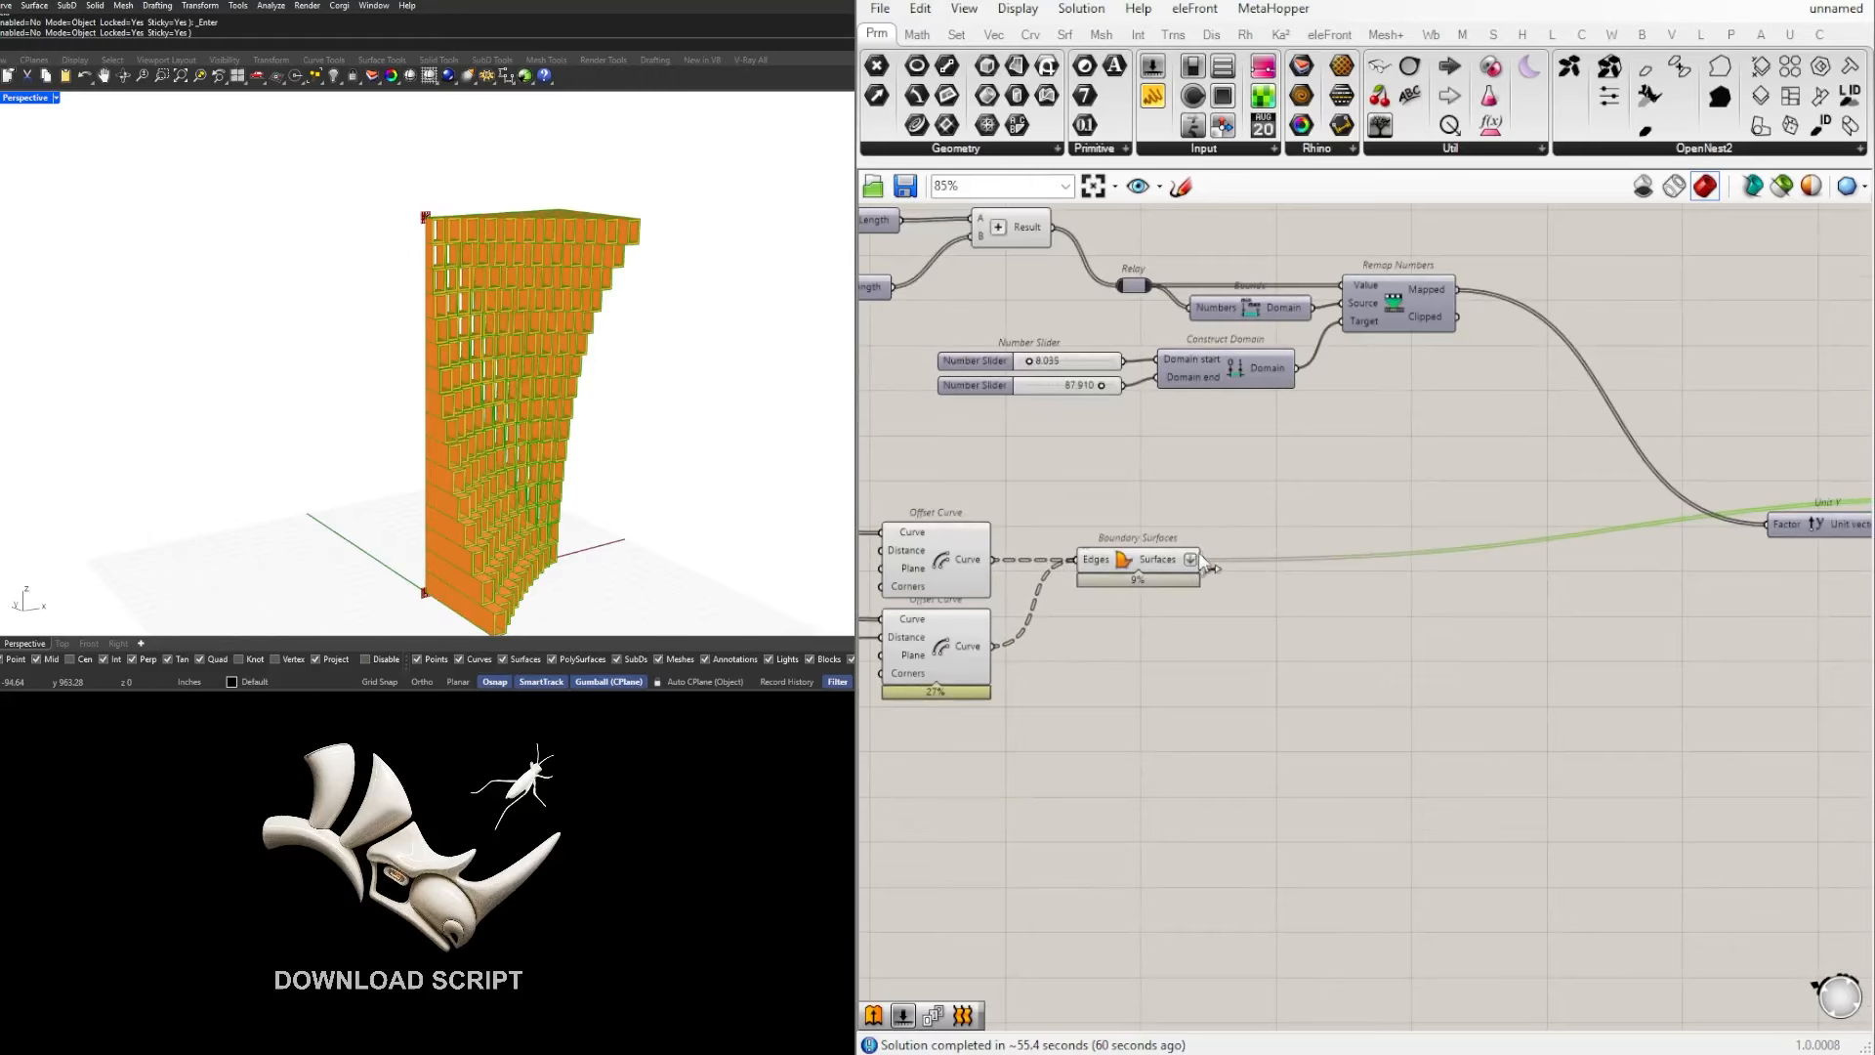
scroll(1207, 570, down, 5)
scroll(1569, 572, up, 6)
right_drag(344, 345, 406, 333)
scroll(618, 252, up, 5)
scroll(619, 252, down, 2)
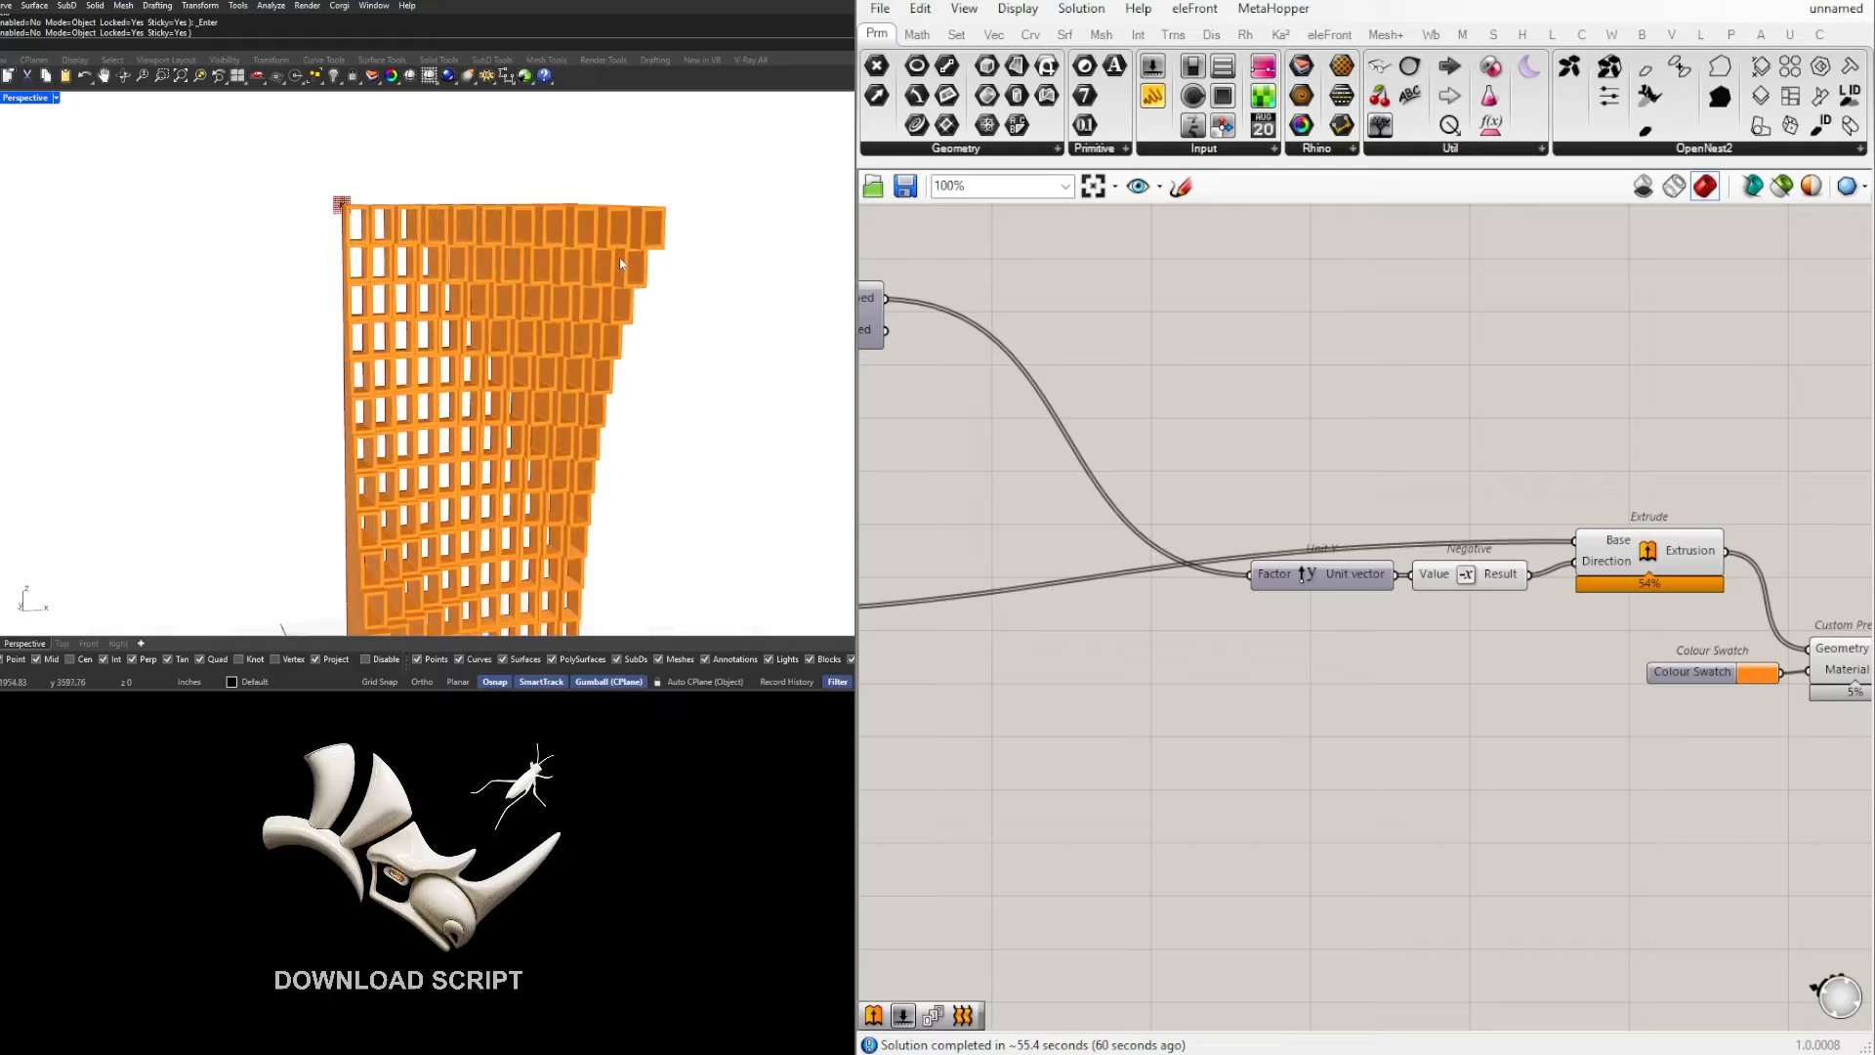
Step: Set the offset distance Number Slider to 1.5696 and inspect the facade frames in the model
scroll(1511, 471, down, 5)
right_drag(1328, 567, 1682, 591)
scroll(1218, 557, up, 4)
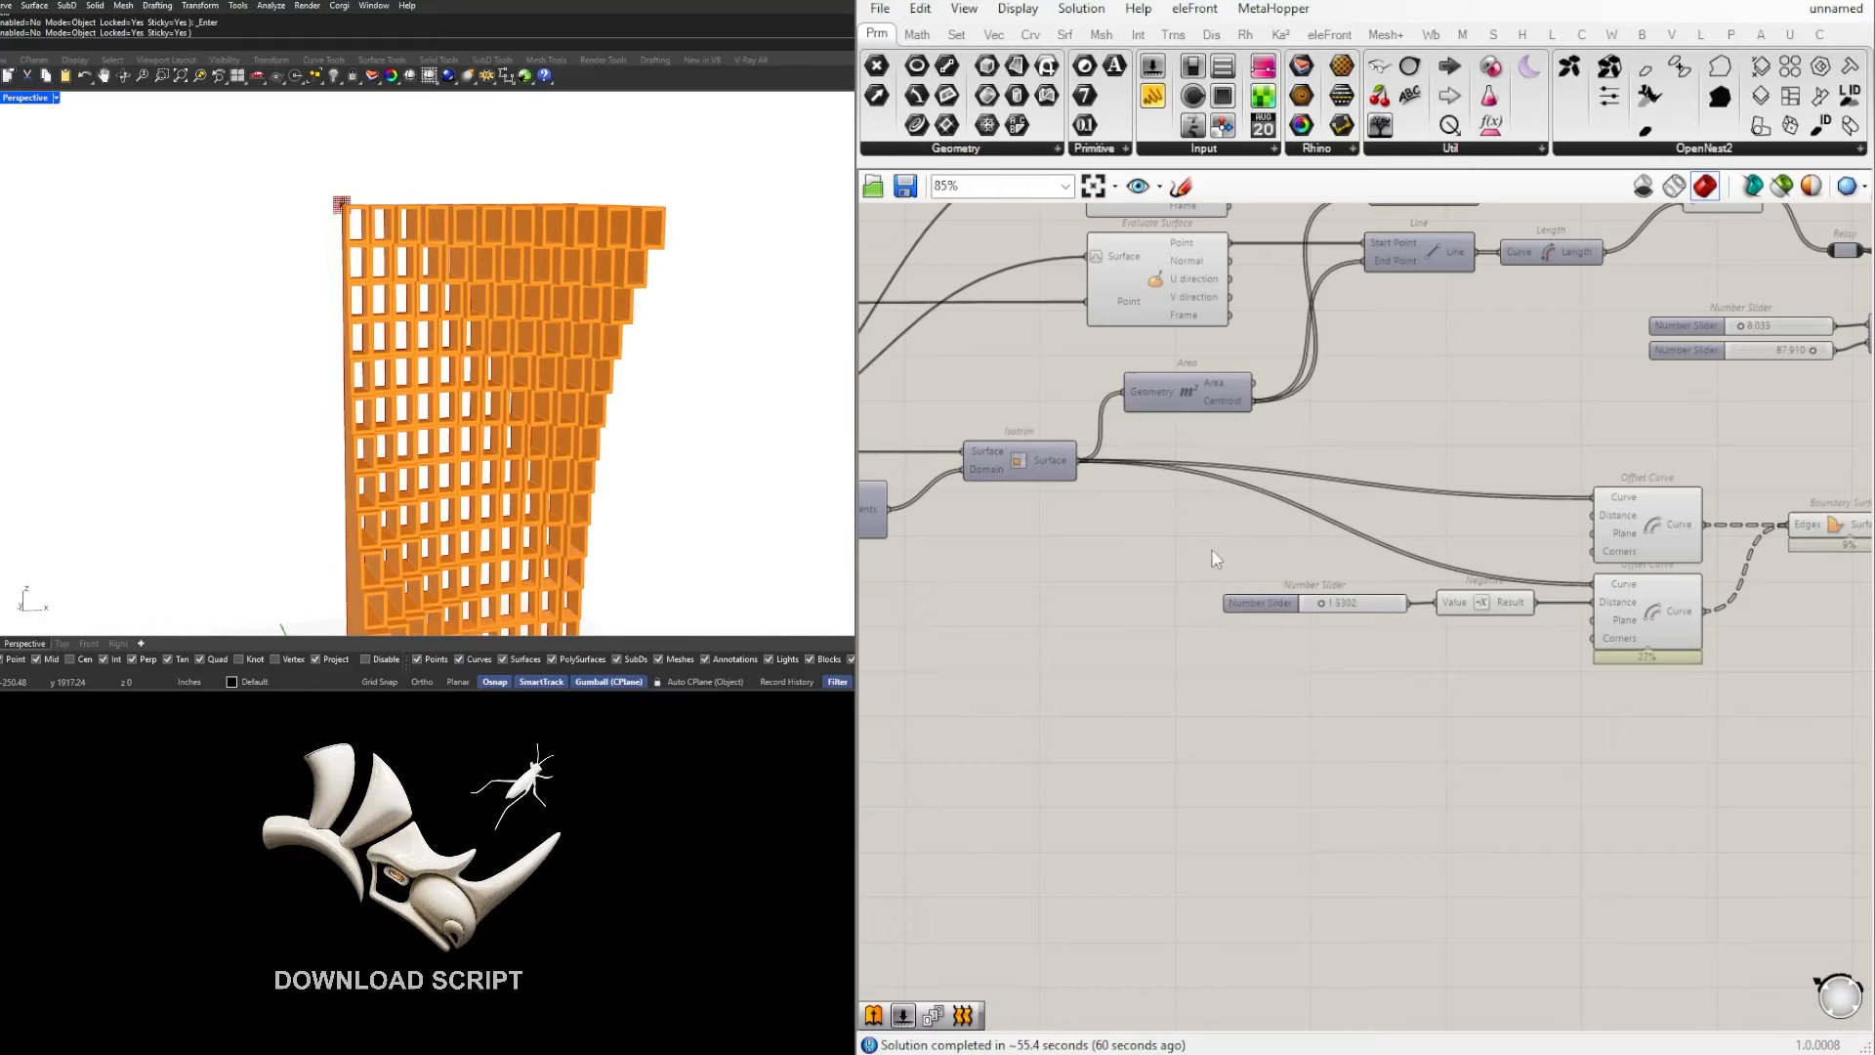
scroll(1331, 600, up, 4)
scroll(1334, 606, down, 1)
scroll(1330, 607, up, 2)
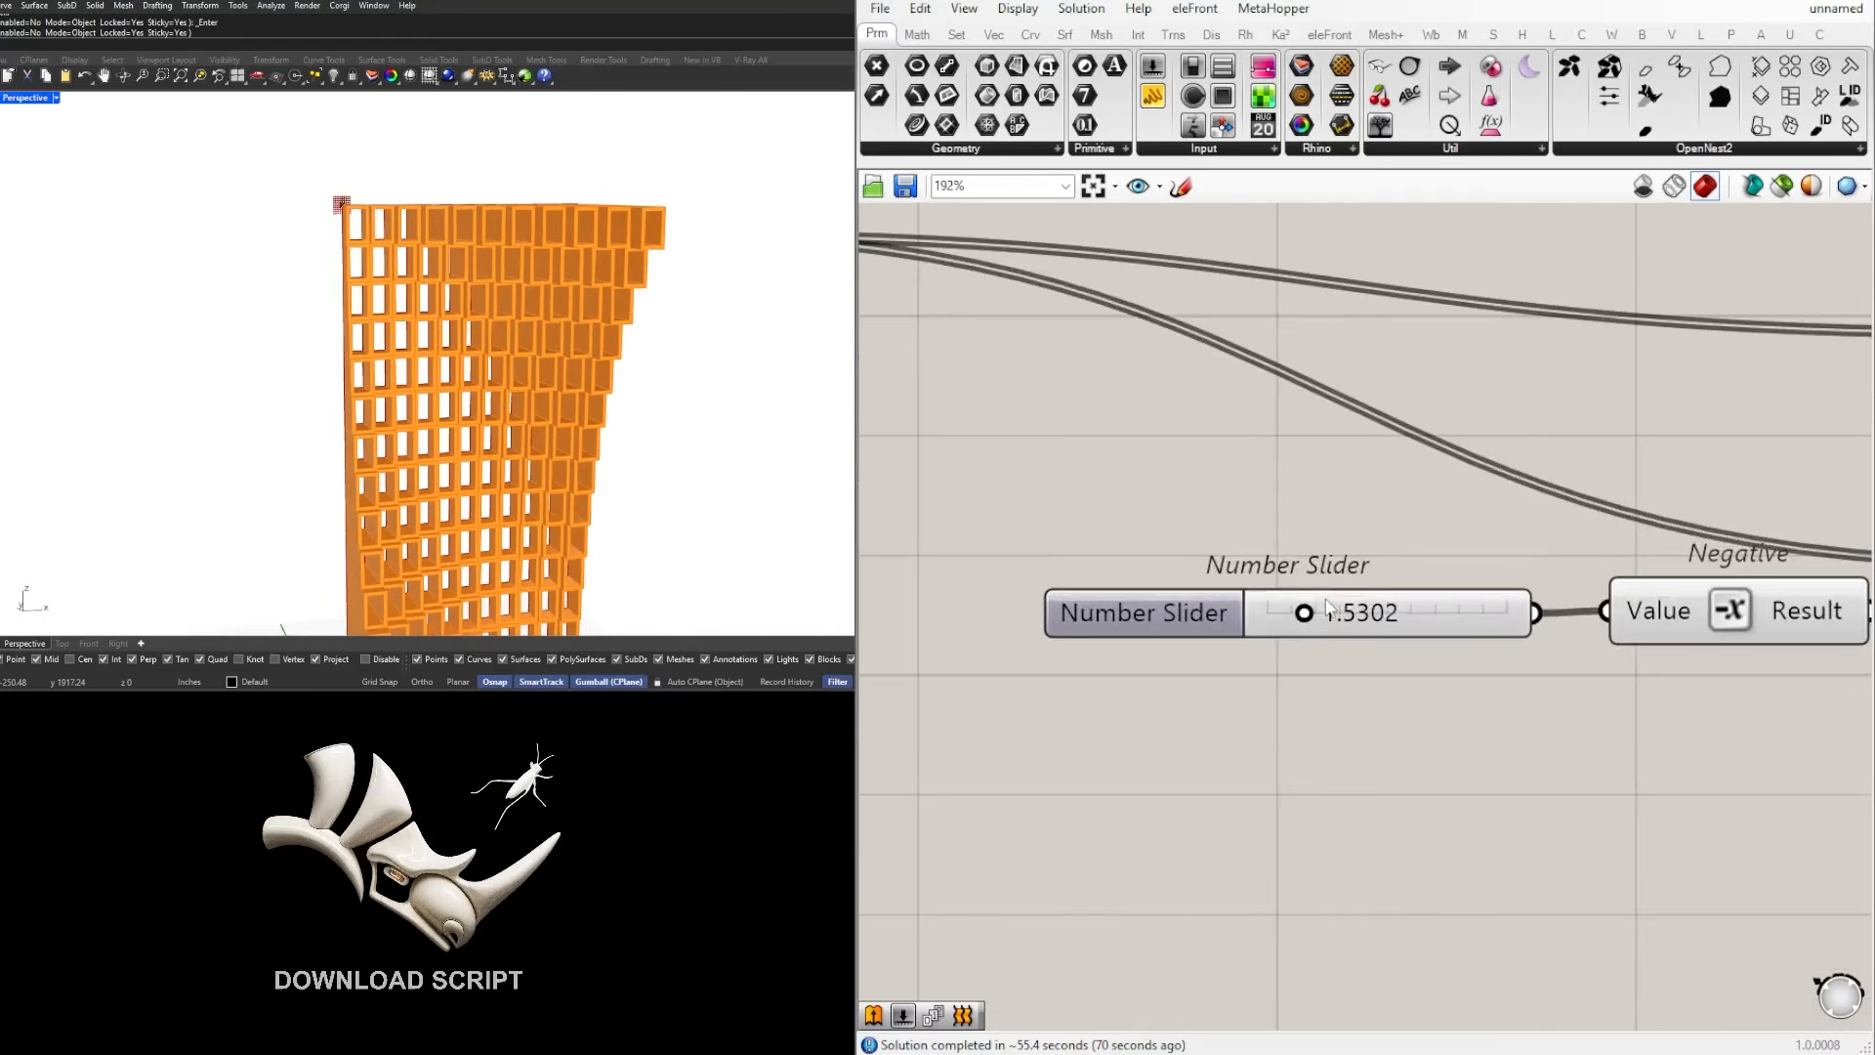
scroll(1308, 611, up, 4)
mouse_move(1297, 612)
mouse_down()
mouse_move(1239, 612)
mouse_move(1297, 611)
mouse_up()
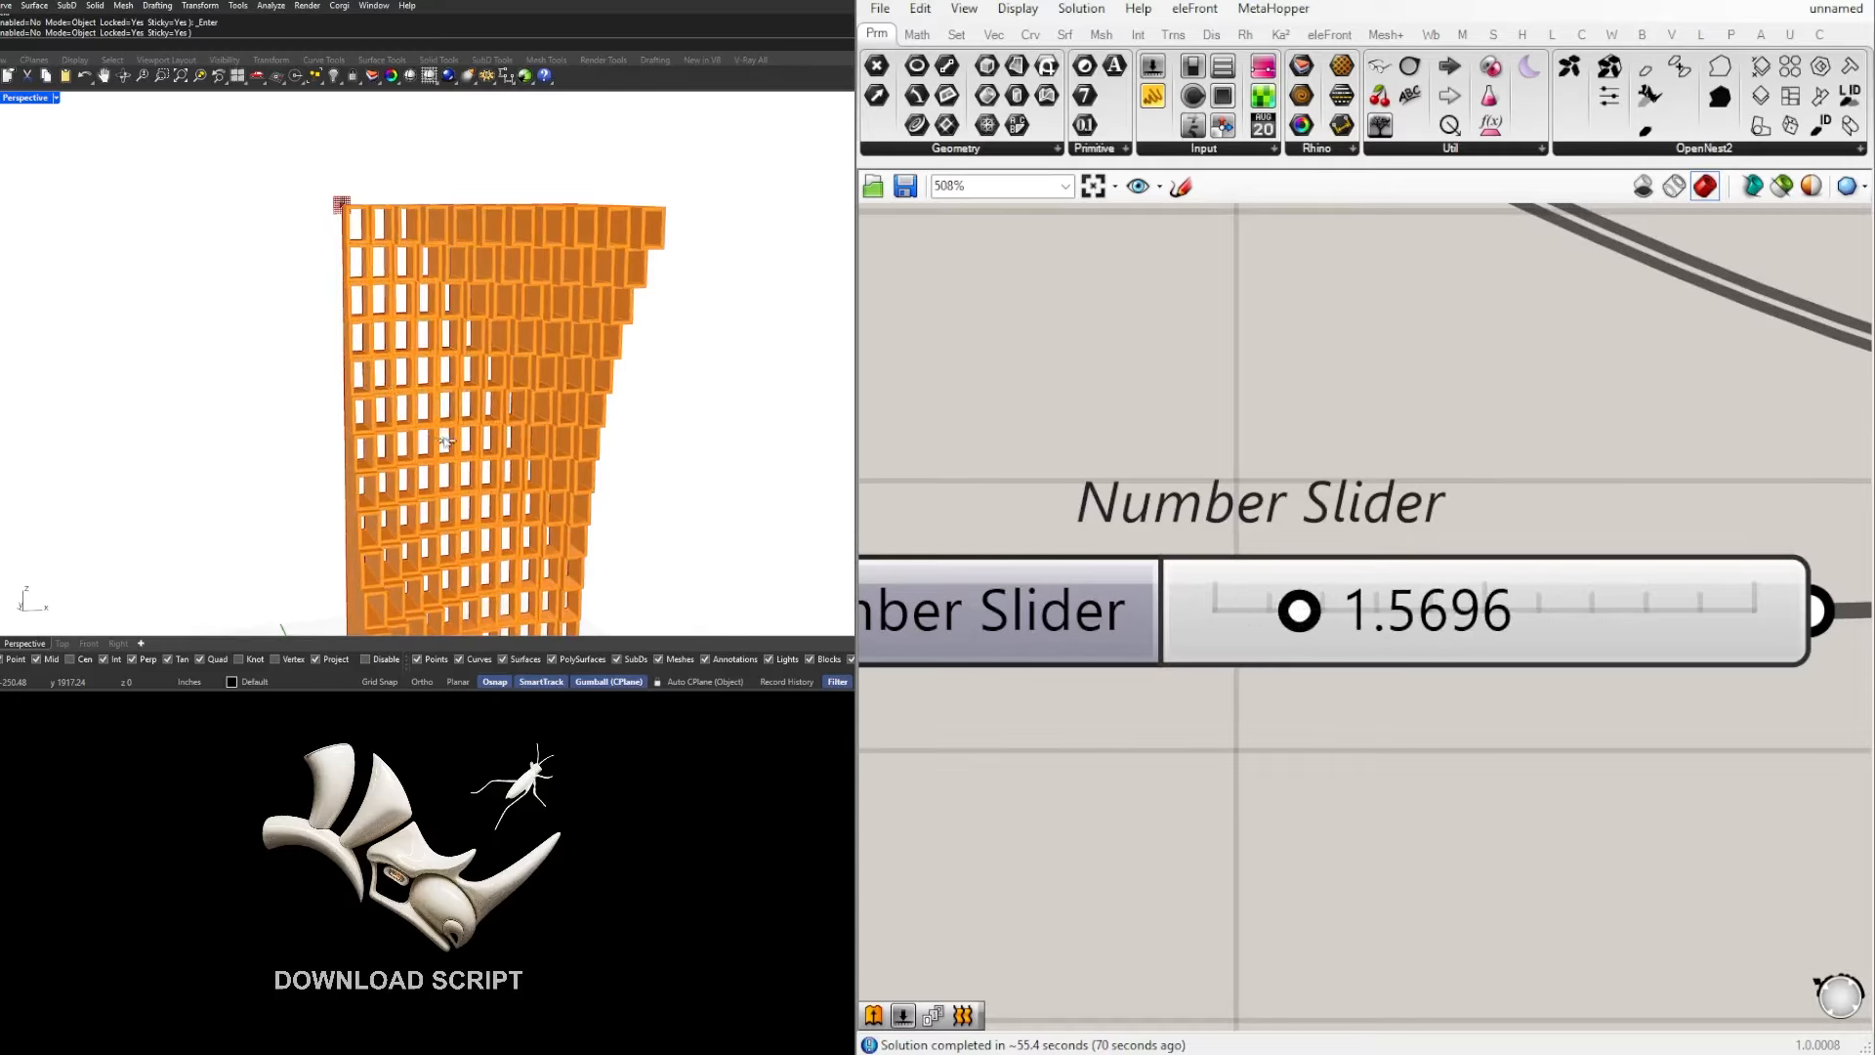
right_drag(492, 475, 466, 377)
scroll(1336, 655, down, 8)
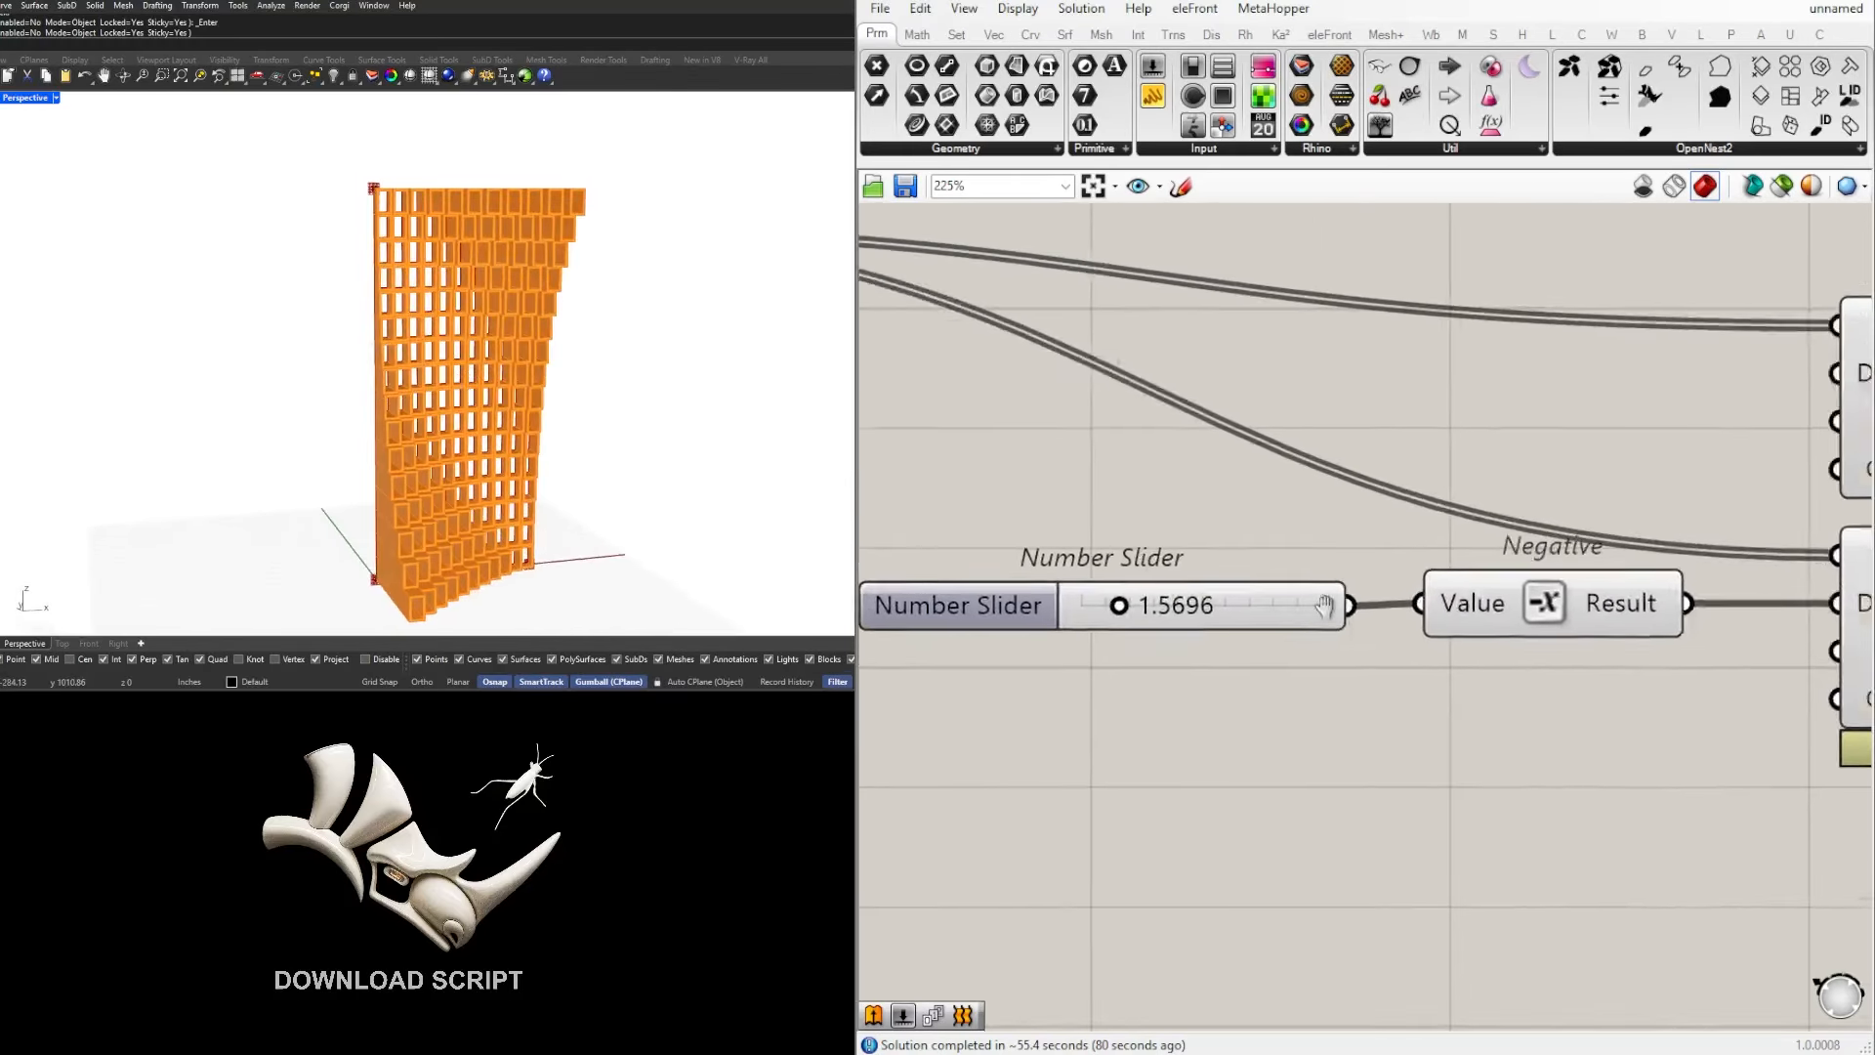
Step: Shift Boundary Surfaces slightly away from the Offset Curves and lower the Unit Y, Negative, Extrude and preview components into line with it
scroll(1270, 605, up, 1)
drag(1265, 578, 1282, 579)
click(1466, 669)
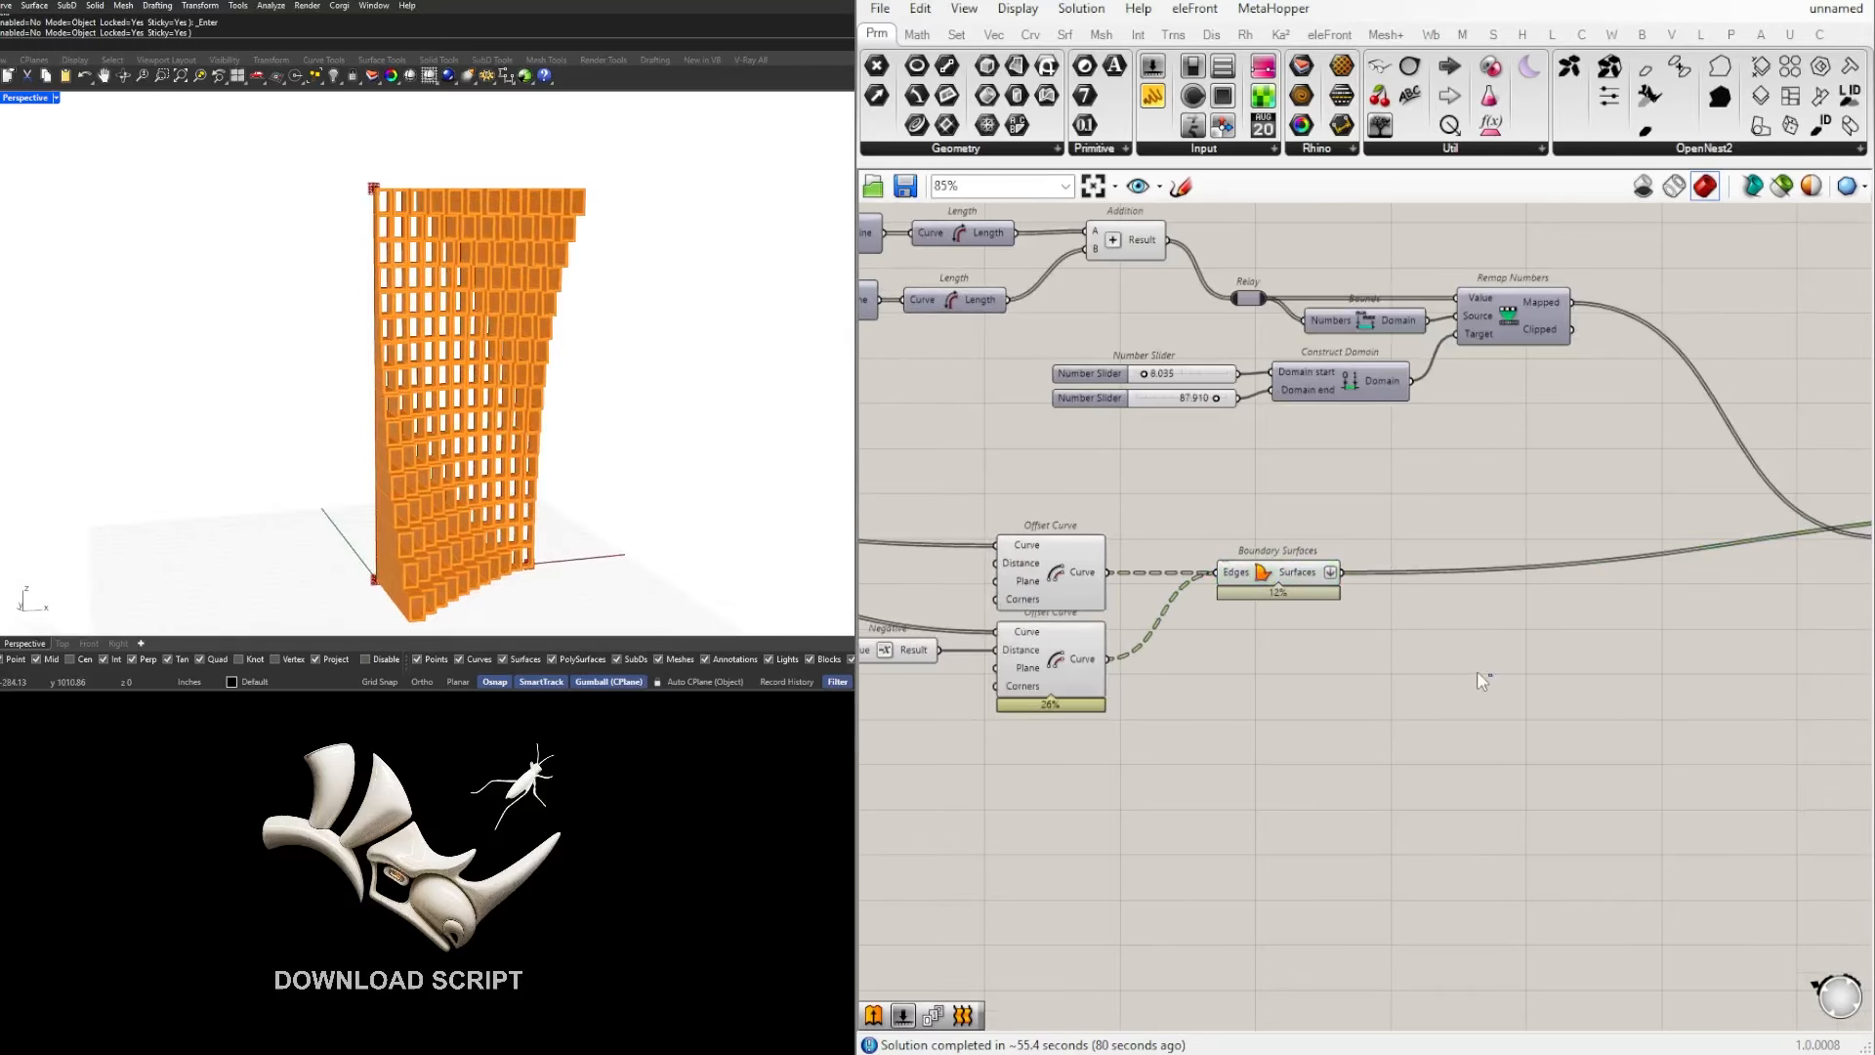
scroll(1479, 674, down, 3)
right_drag(1739, 672, 1541, 695)
scroll(1563, 659, up, 1)
drag(1678, 706, 1170, 504)
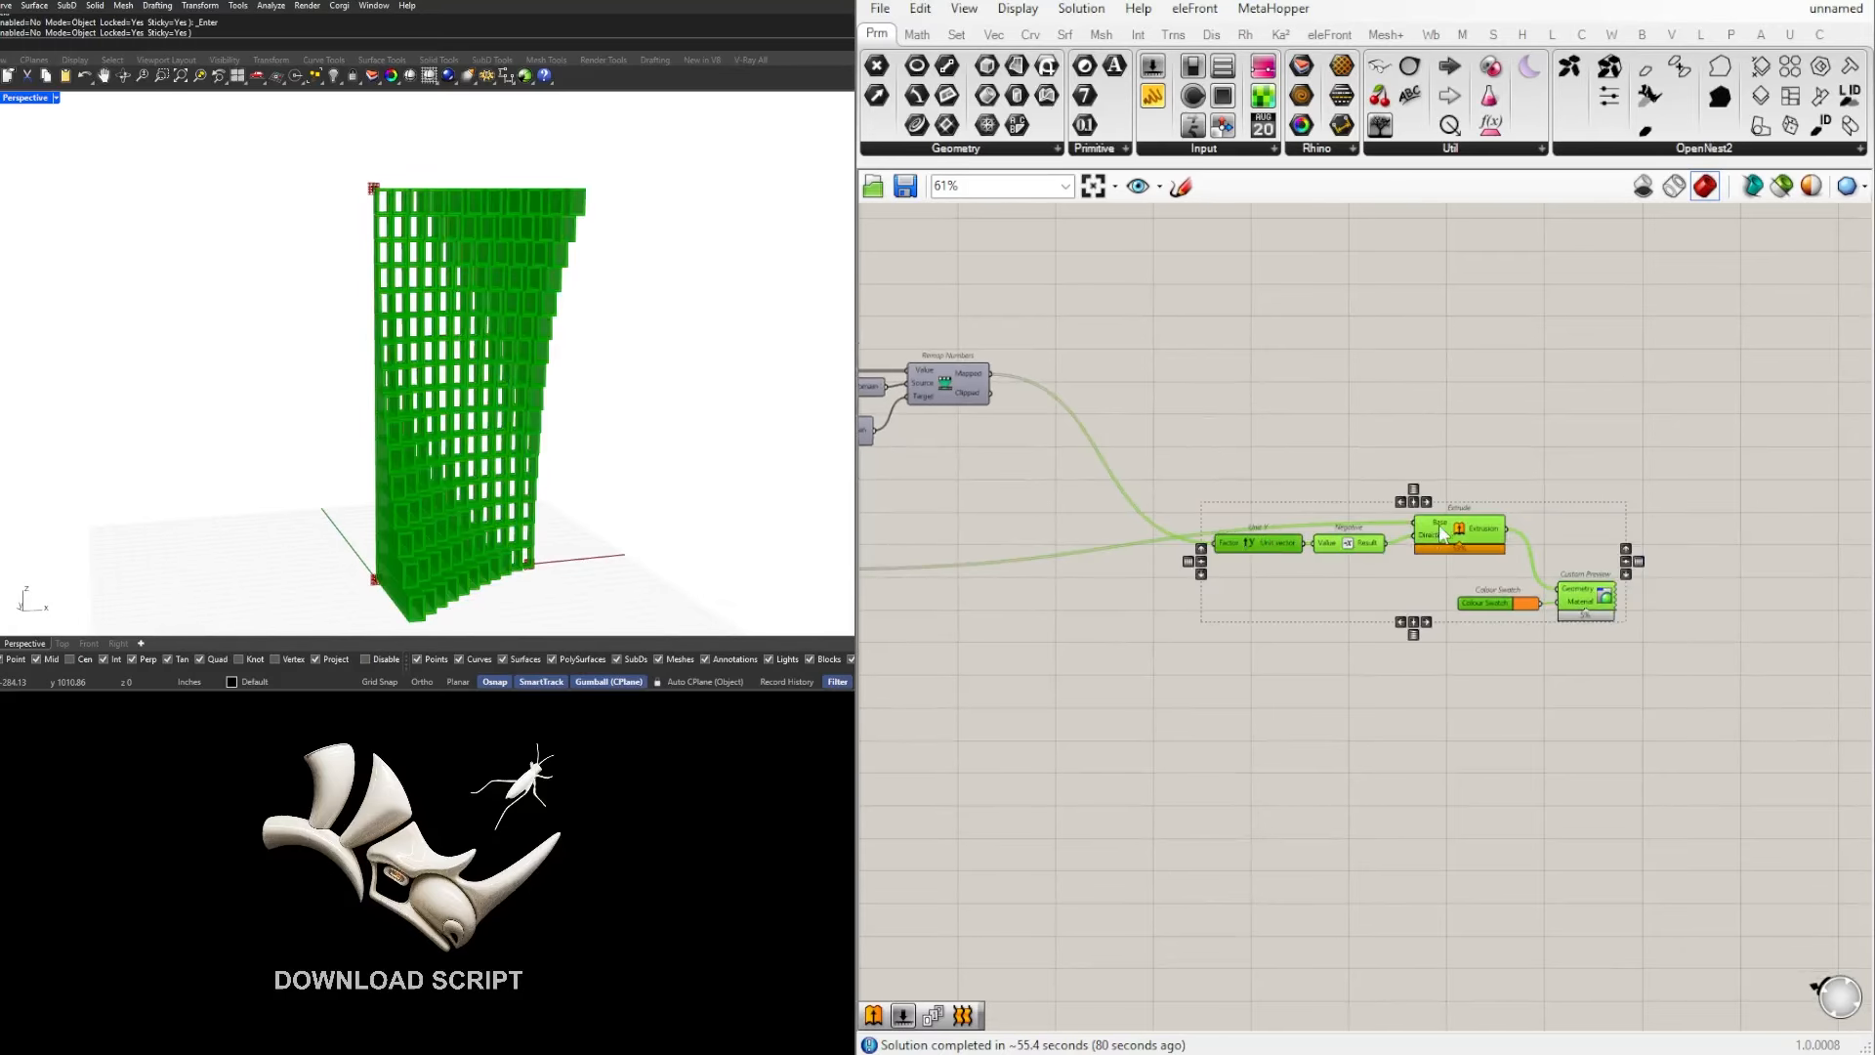
drag(1459, 533, 1481, 583)
click(1593, 537)
scroll(1234, 636, down, 2)
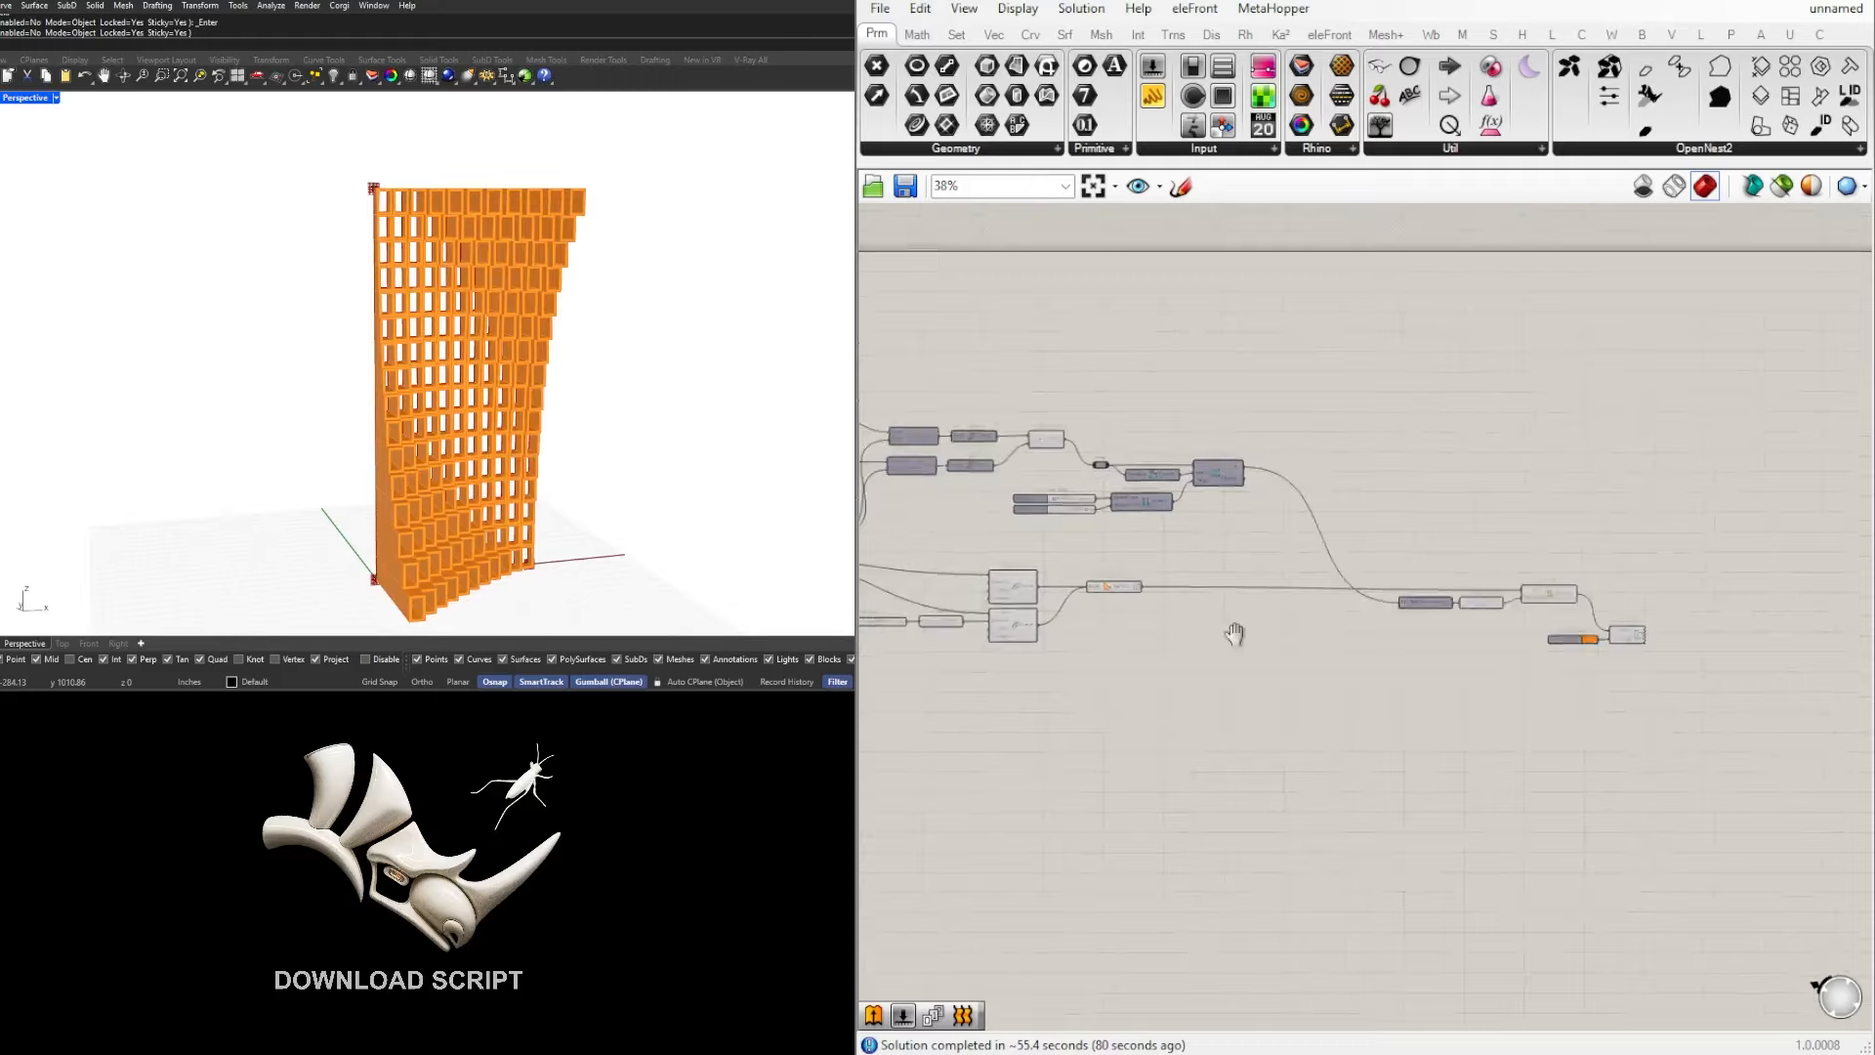
Step: Move the offset slider, Negative, Offset Curves, Boundary Surfaces, extrusion and preview components together to the right, past the Remap Numbers chain
scroll(1352, 586, up, 3)
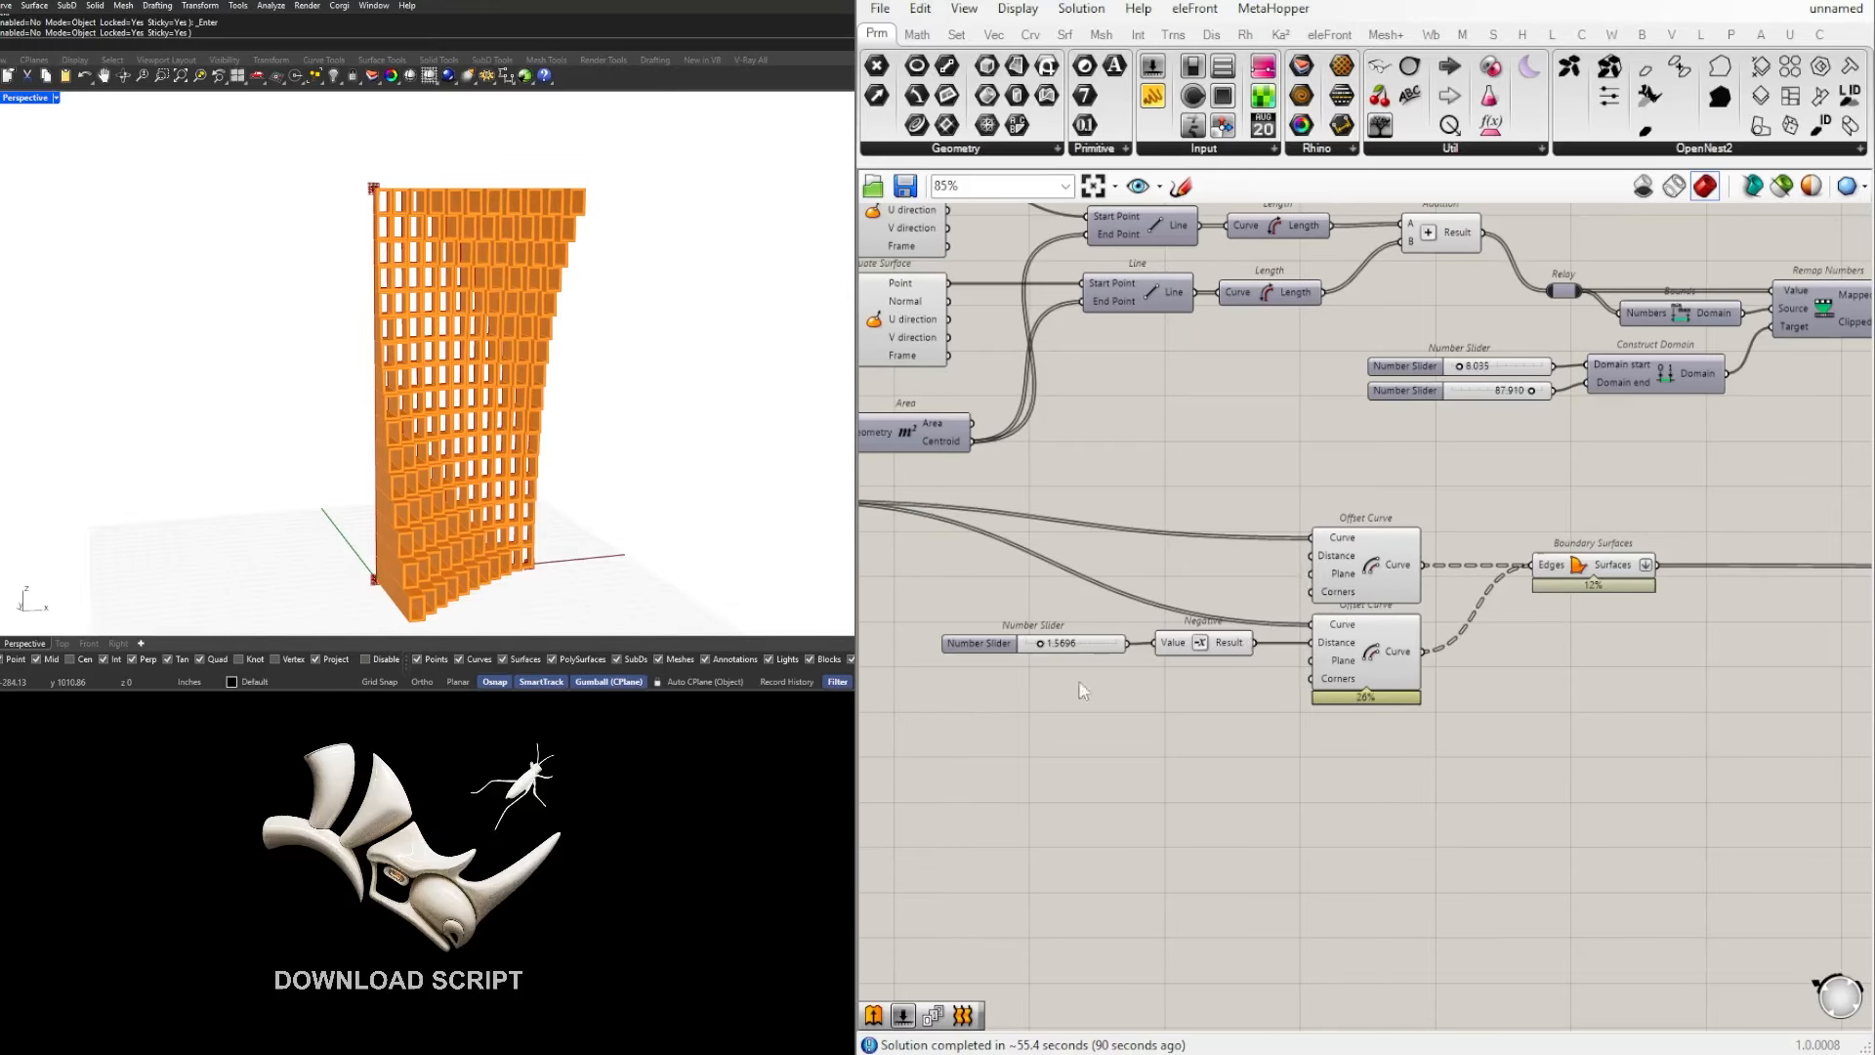
scroll(1256, 695, down, 1)
drag(1639, 859, 1017, 531)
scroll(1172, 610, down, 1)
right_drag(1418, 632, 1196, 656)
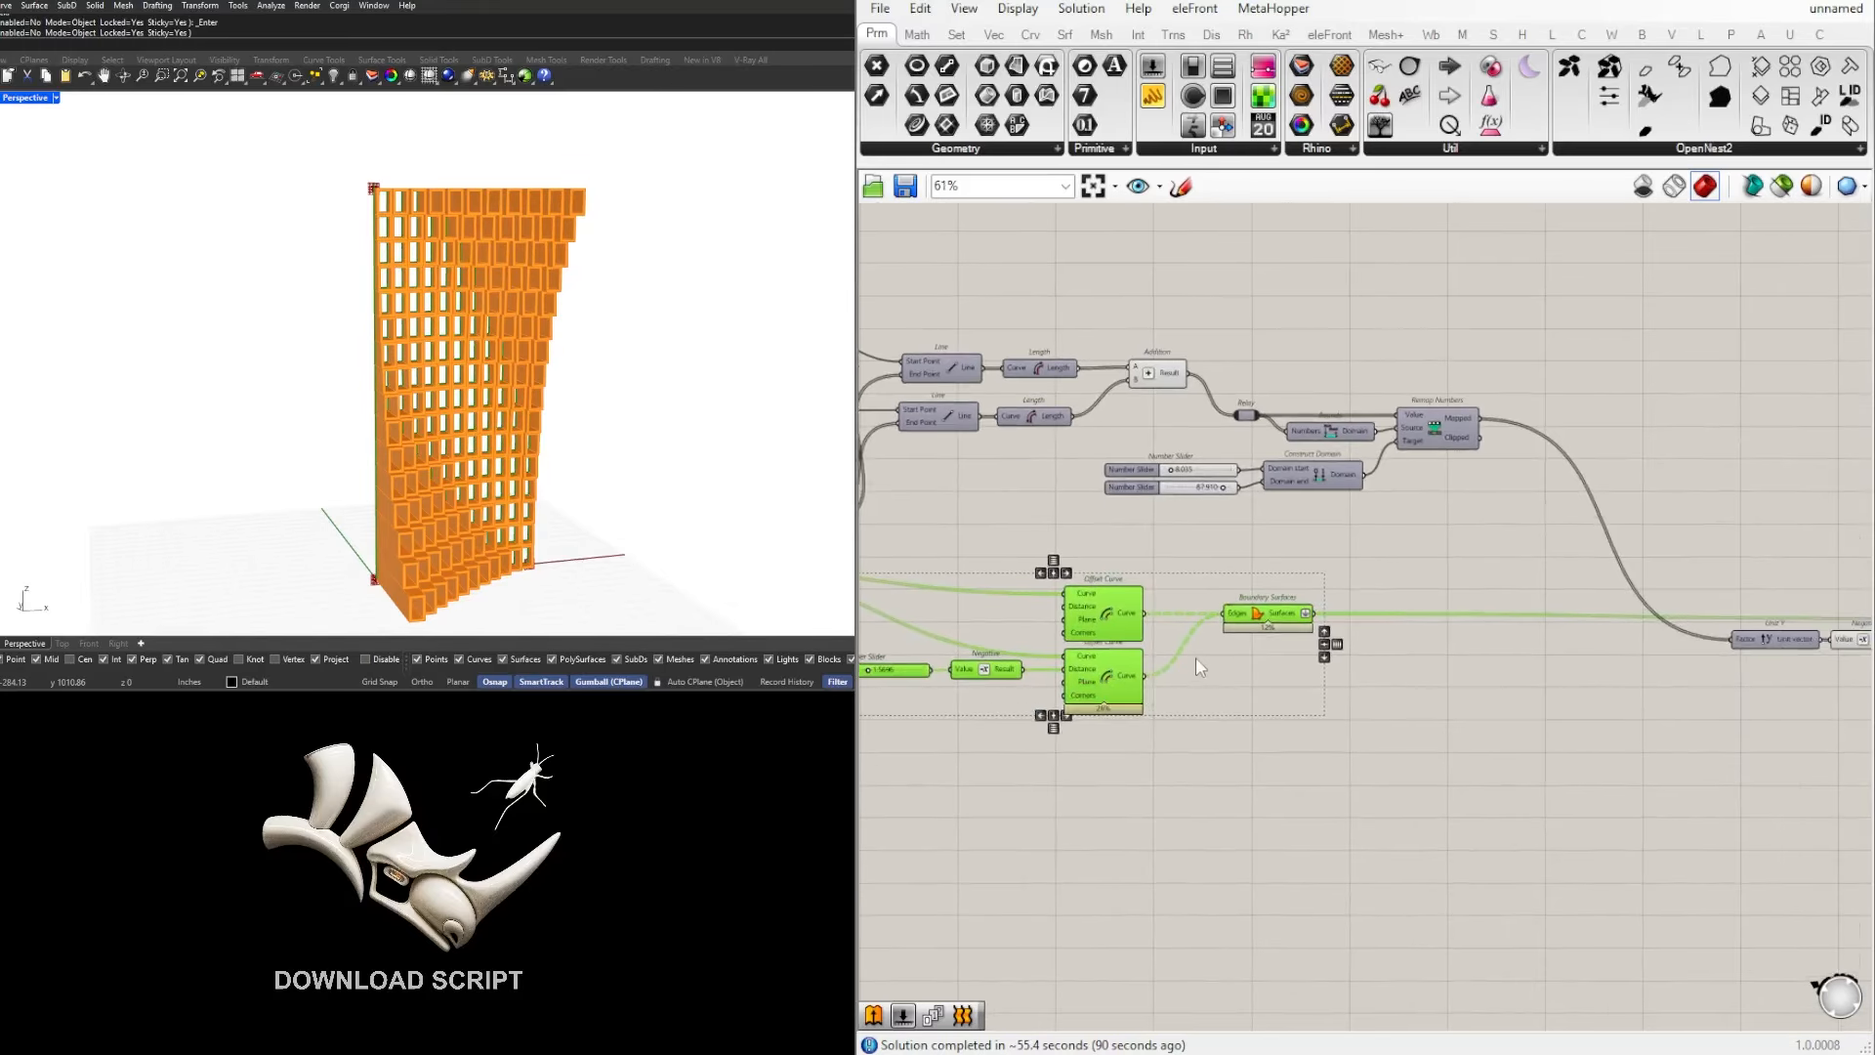
scroll(1202, 660, down, 1)
right_drag(1611, 681, 1251, 645)
click(1482, 716)
scroll(1509, 728, down, 3)
drag(1676, 820, 978, 630)
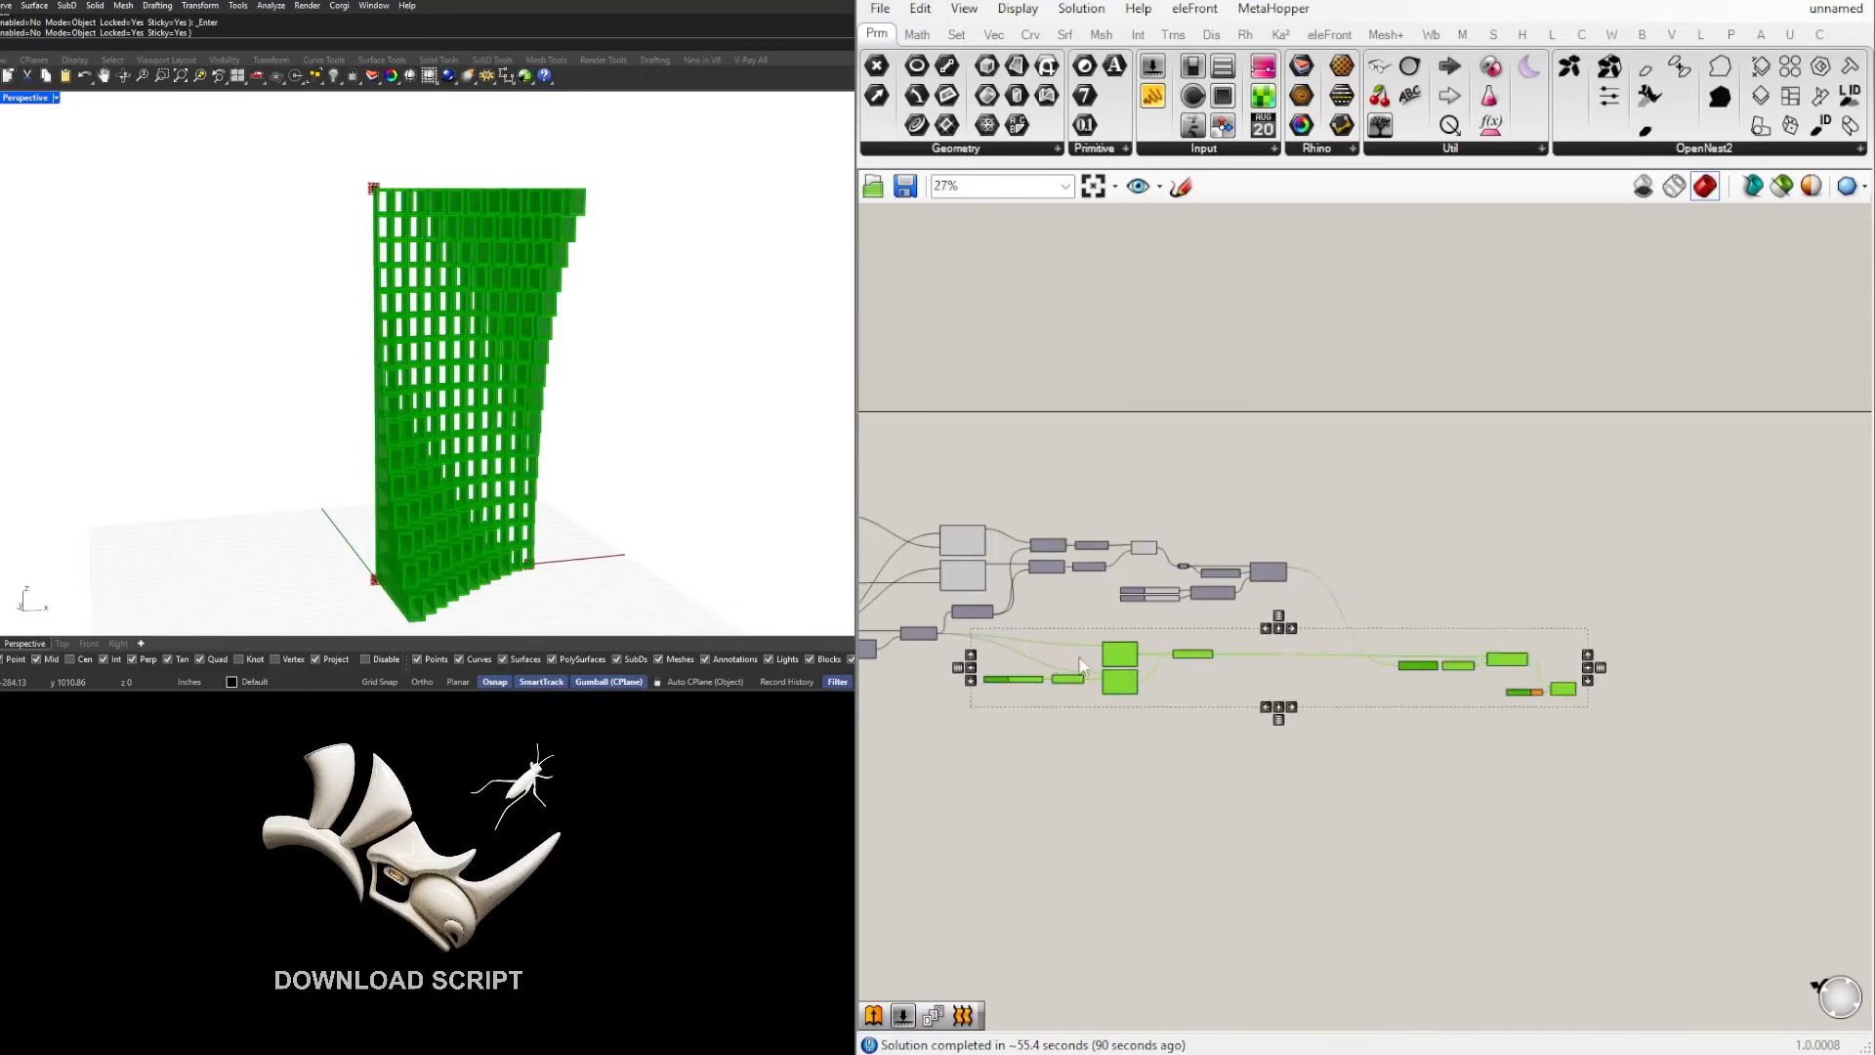
scroll(1128, 667, up, 2)
drag(1144, 678, 1518, 681)
click(1485, 845)
Step: Try an offset distance of 5.1005, then set the offset slider to 3.6830 to widen the cell frames
scroll(1386, 669, up, 8)
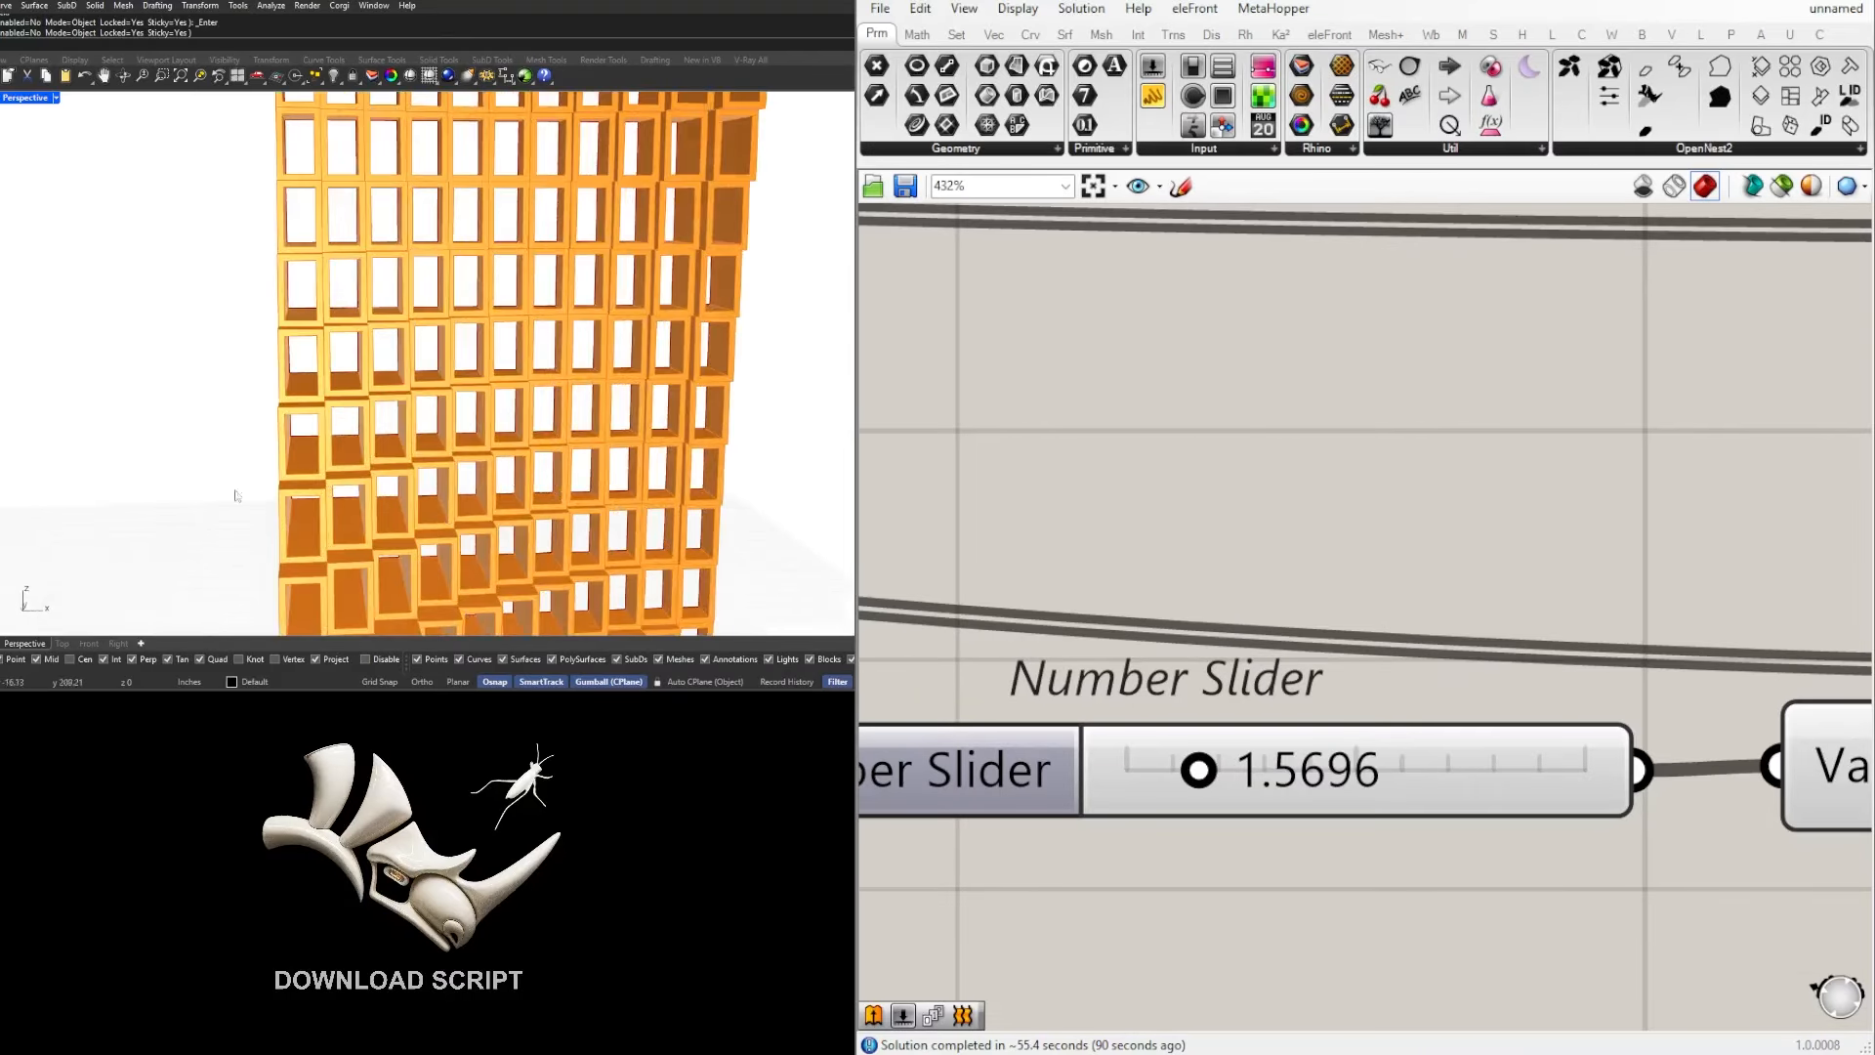
scroll(1248, 785, up, 1)
drag(1219, 776, 1424, 761)
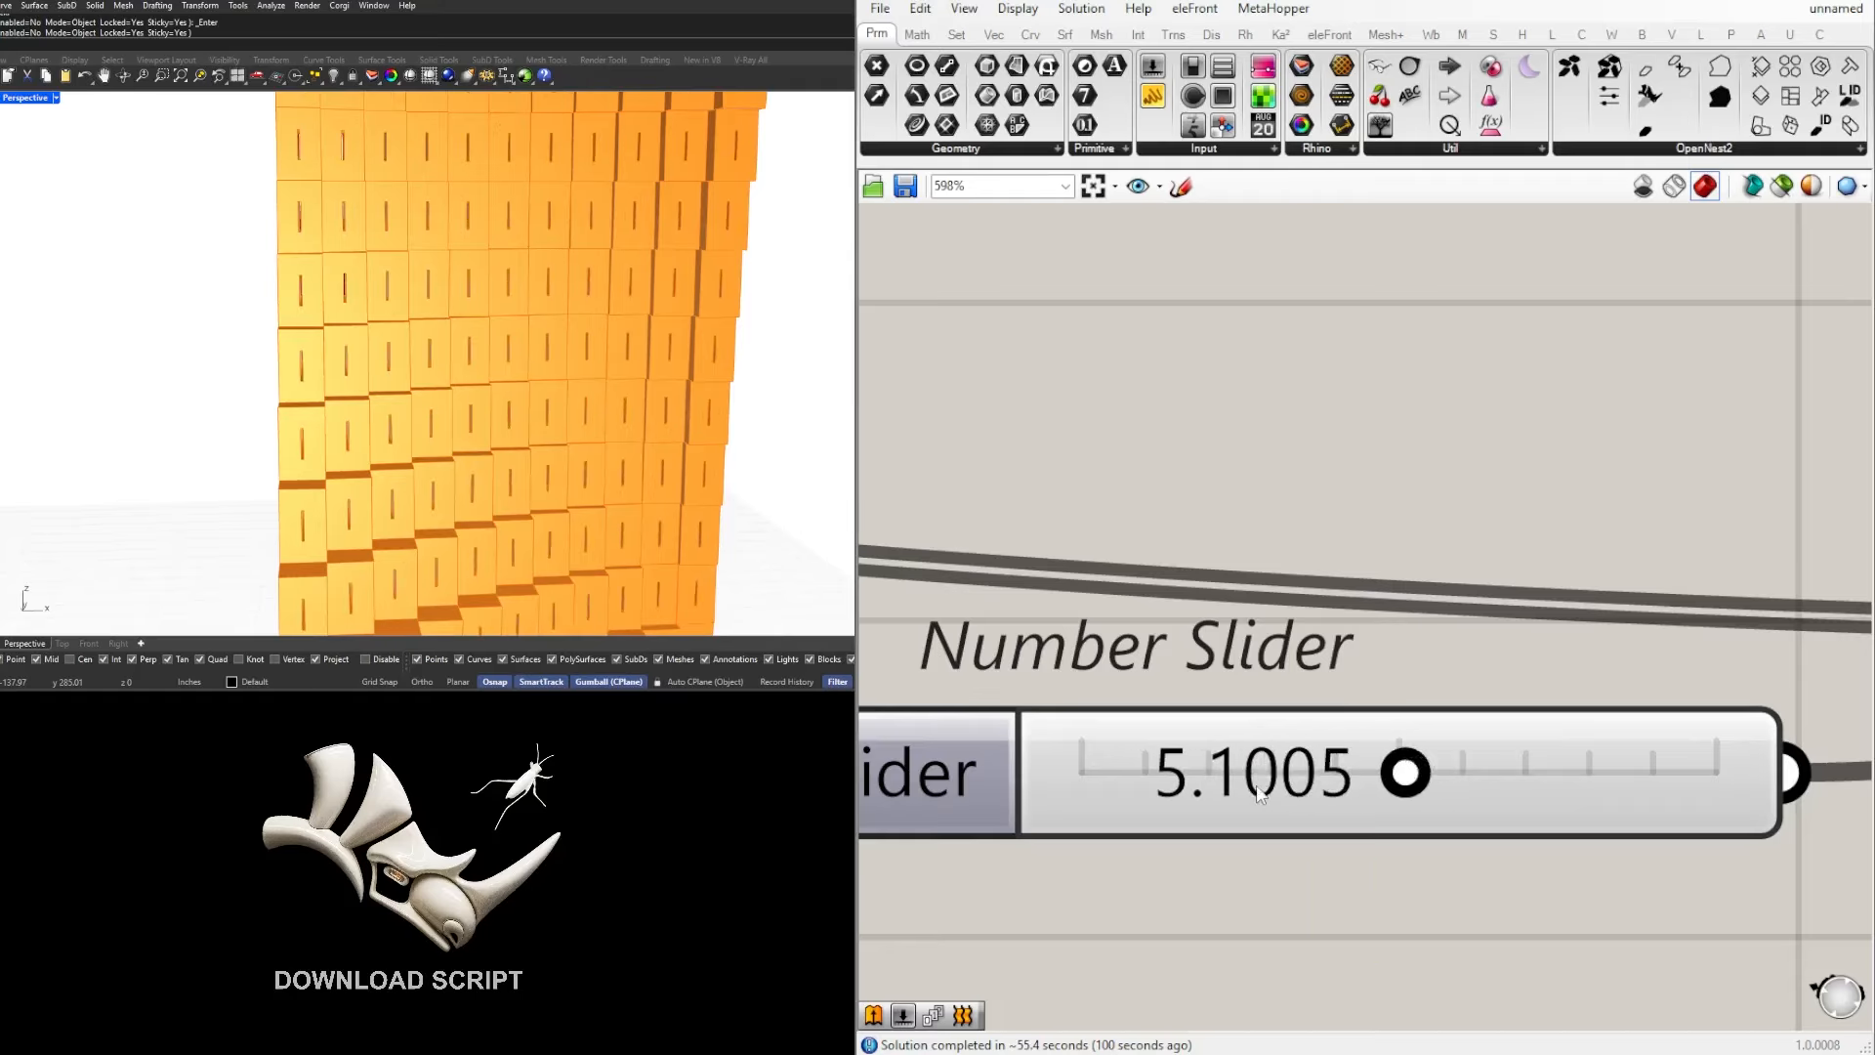
scroll(1305, 793, down, 1)
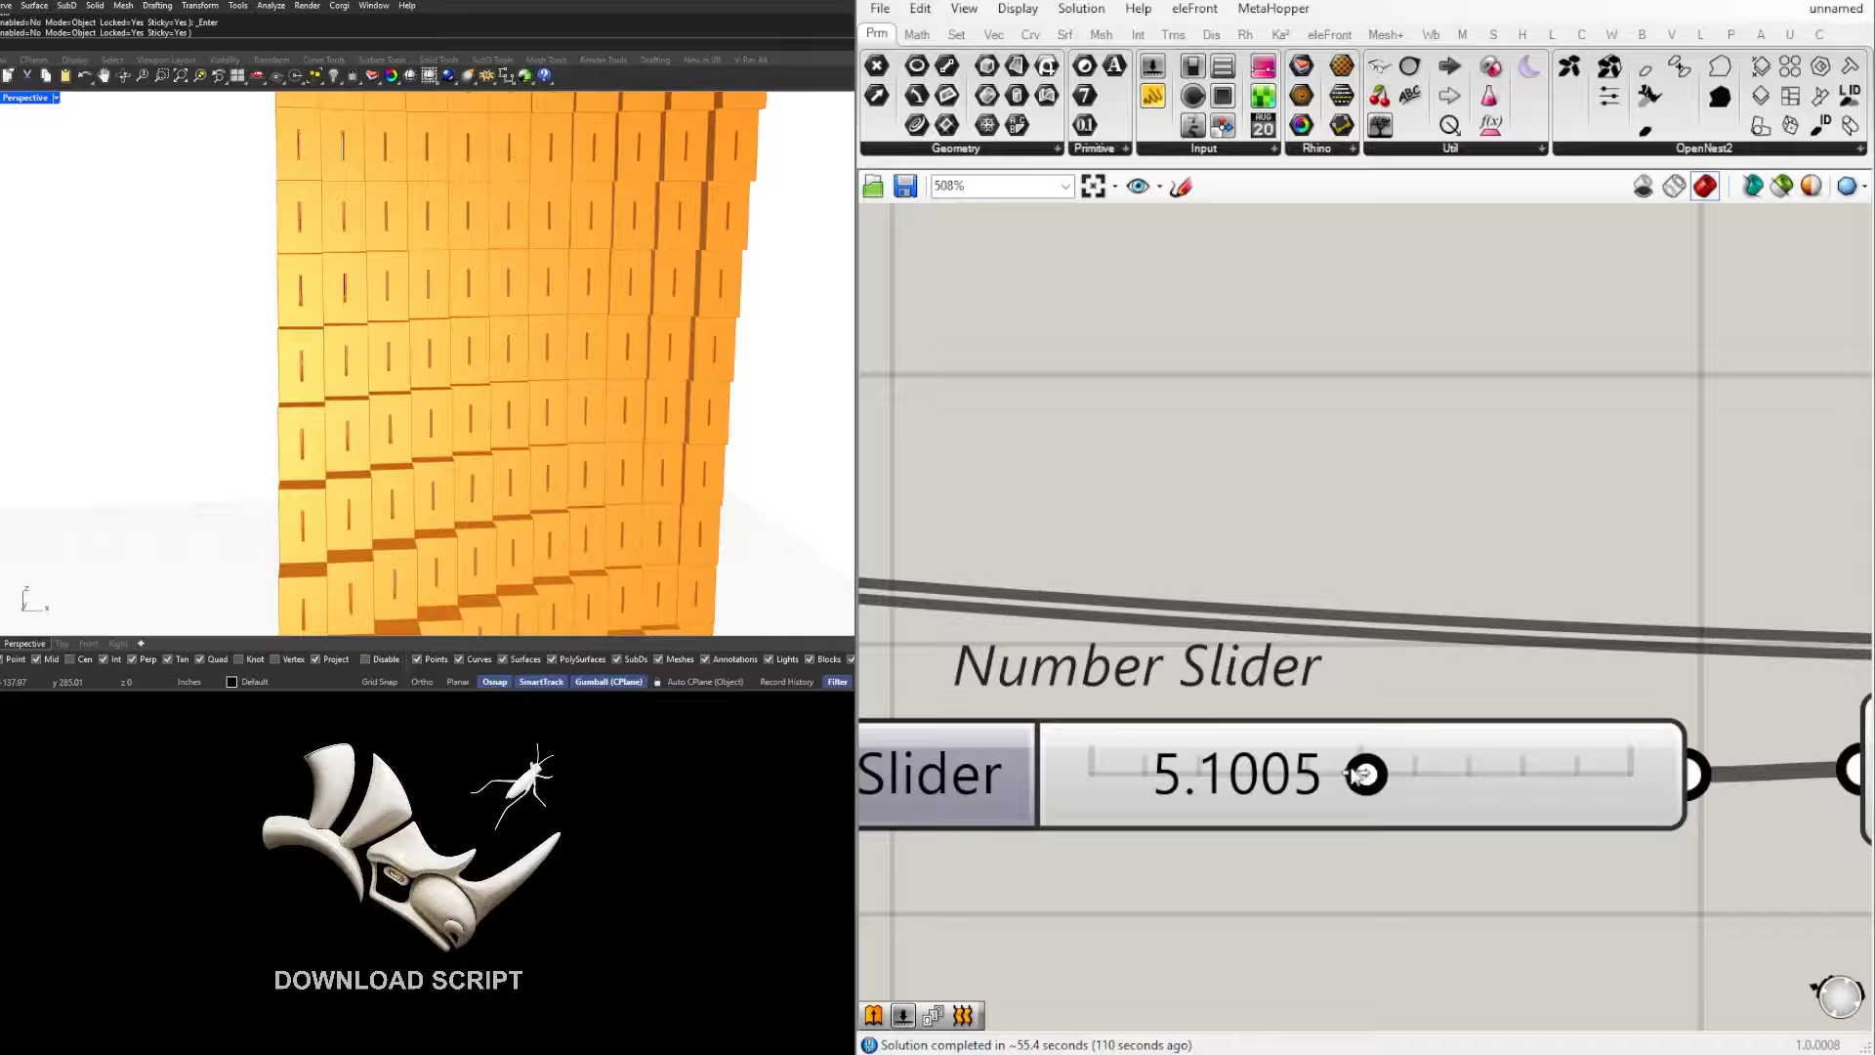
mouse_move(1316, 771)
mouse_down()
mouse_move(1279, 778)
mouse_move(1304, 780)
mouse_up()
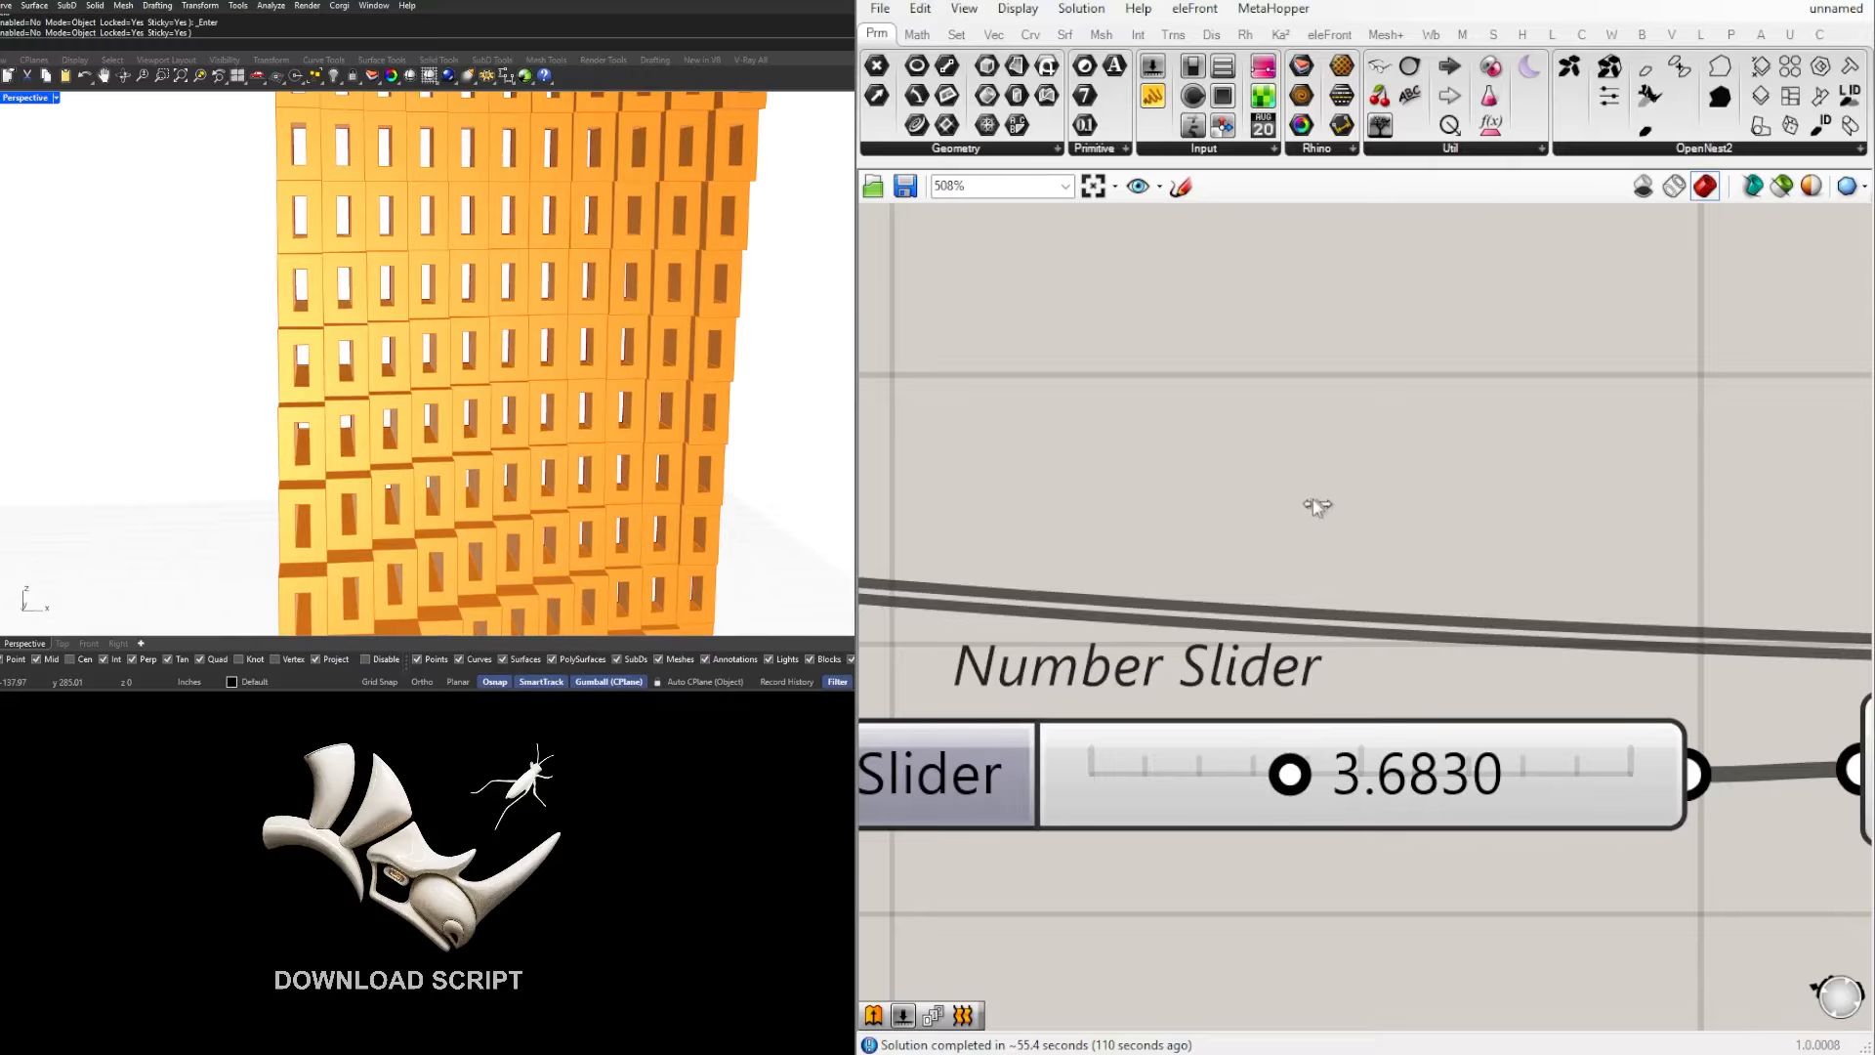
scroll(1550, 640, down, 13)
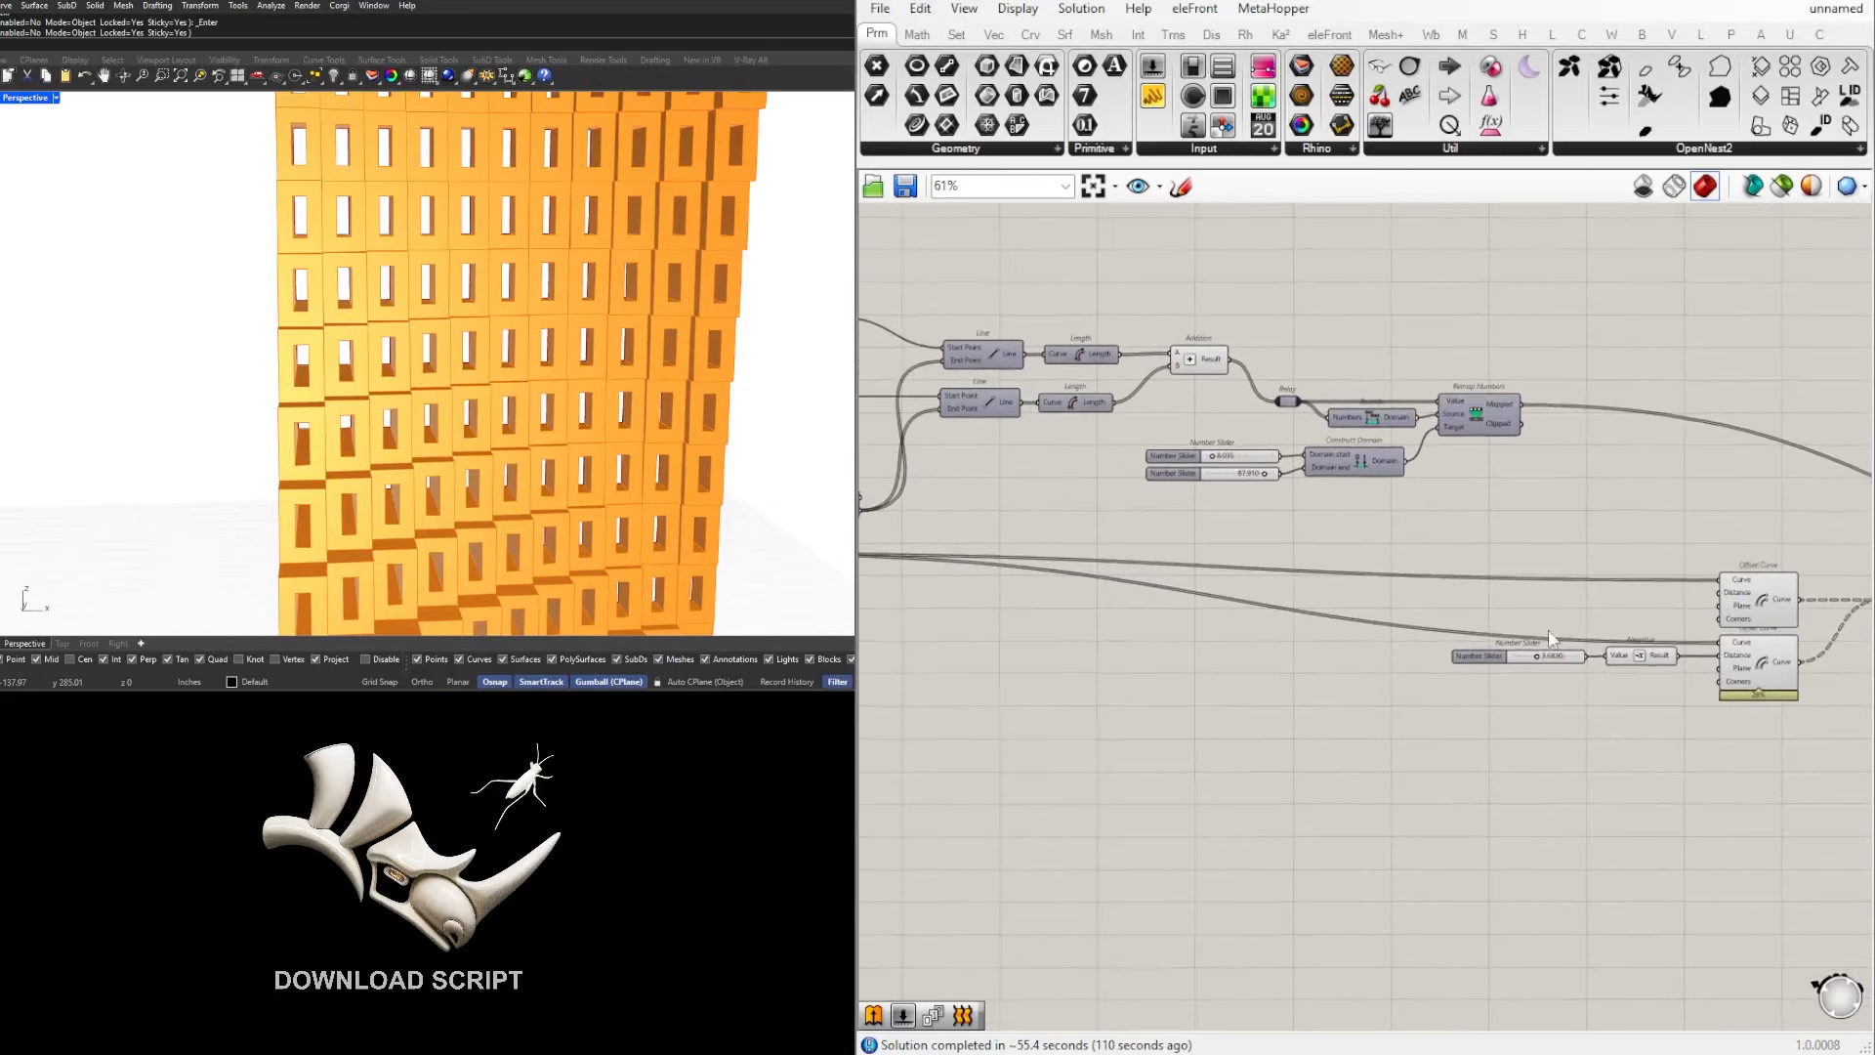
right_drag(1551, 640, 1407, 654)
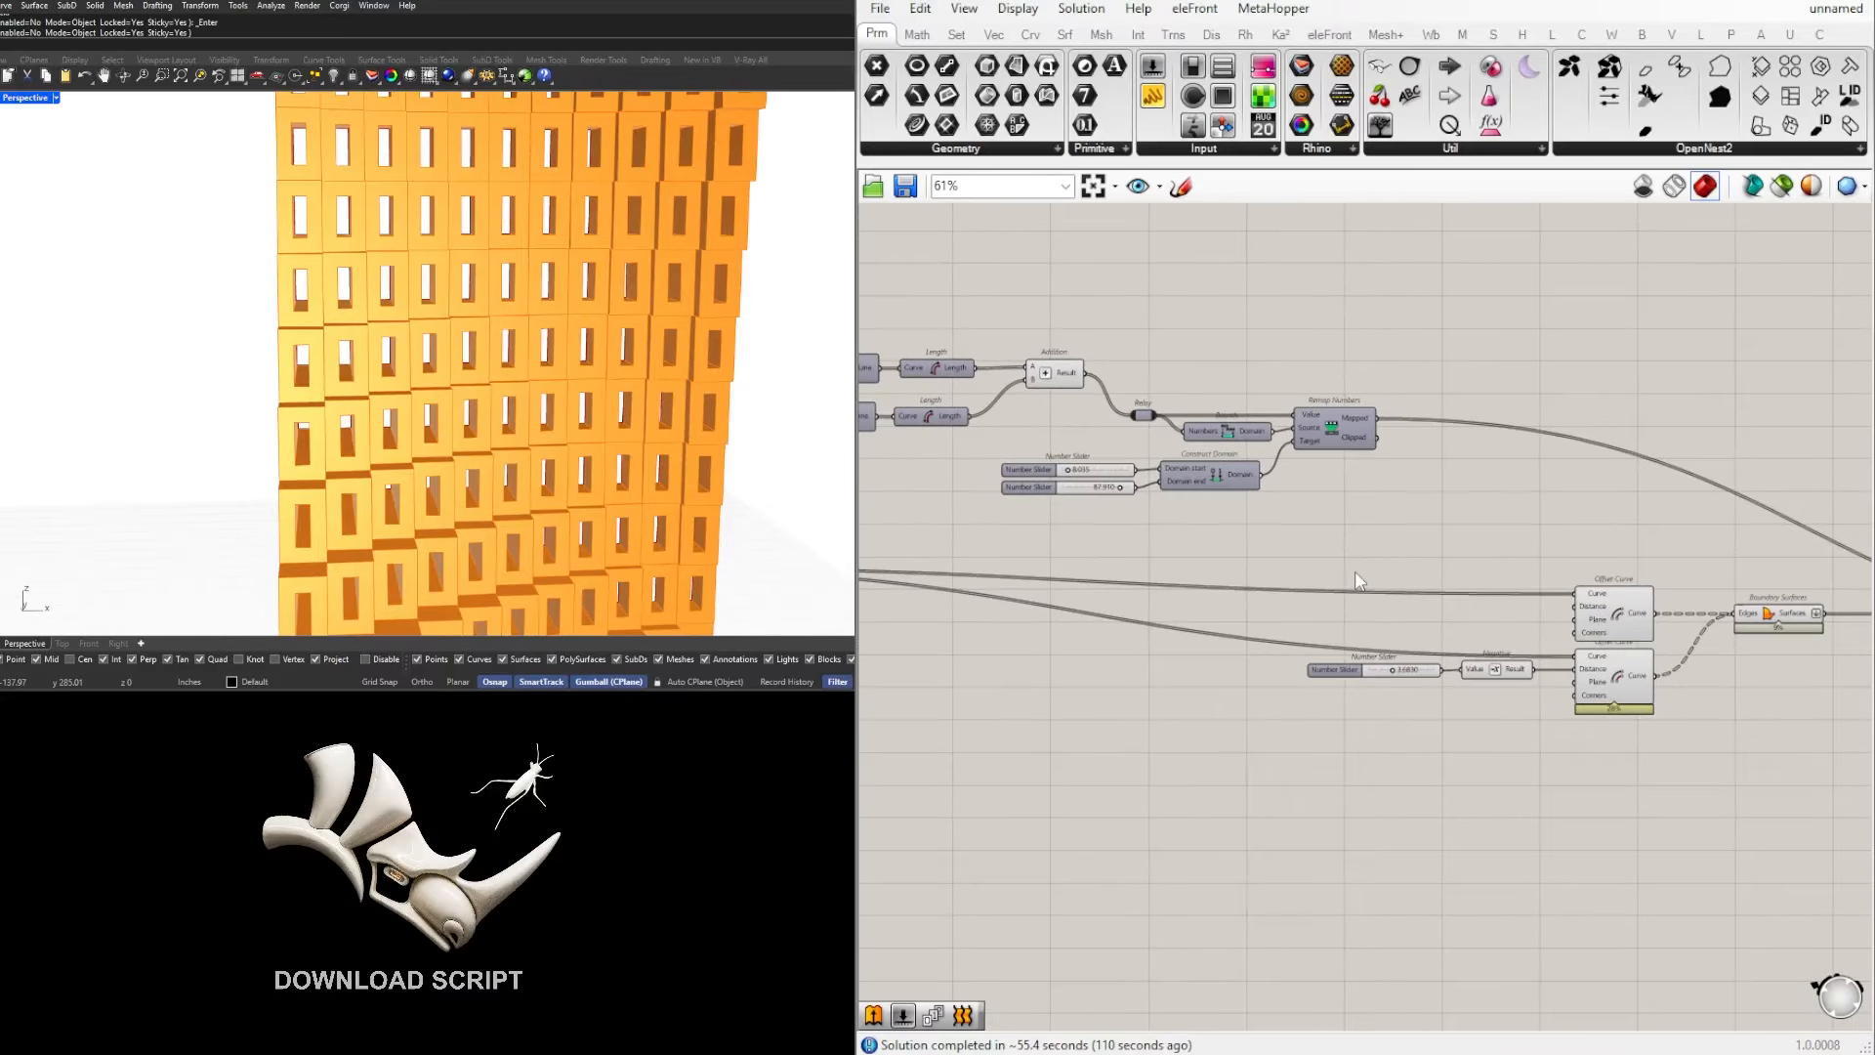
mouse_move(1356, 582)
right_down()
mouse_move(1428, 613)
mouse_move(1366, 672)
mouse_move(1354, 620)
right_up()
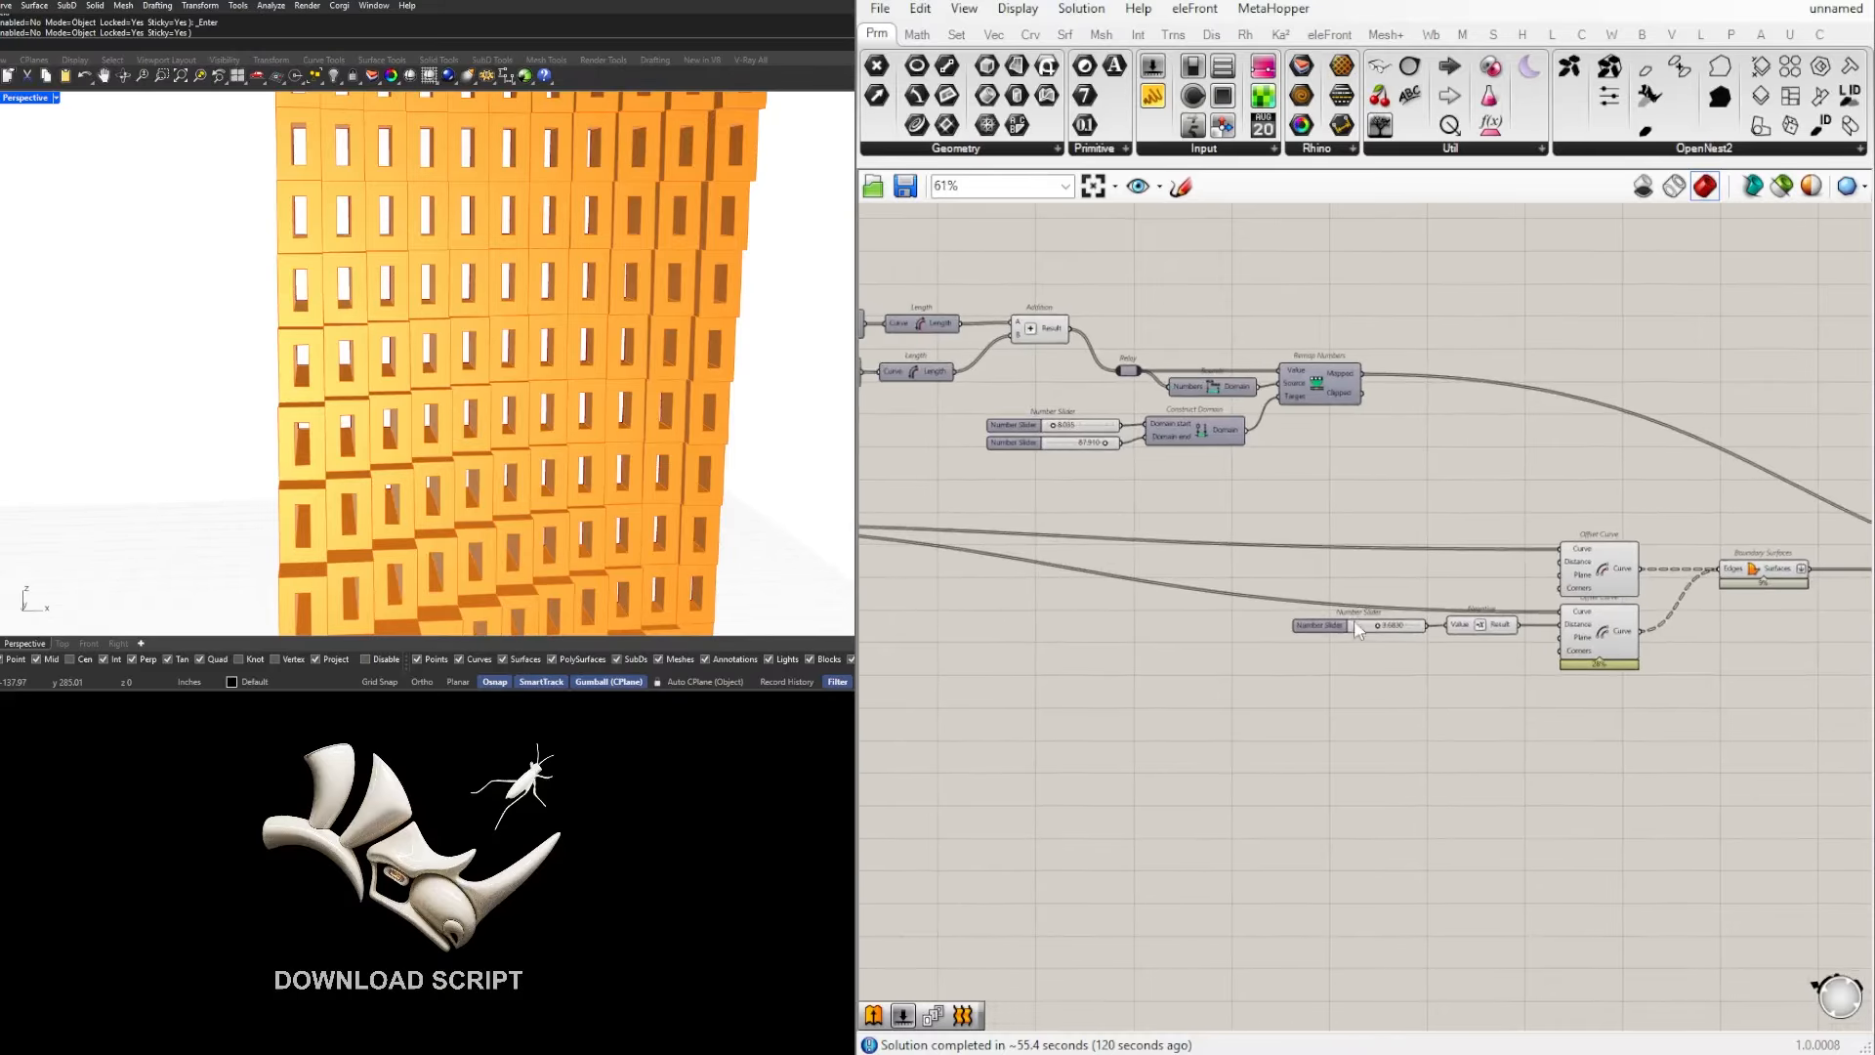
scroll(476, 359, down, 3)
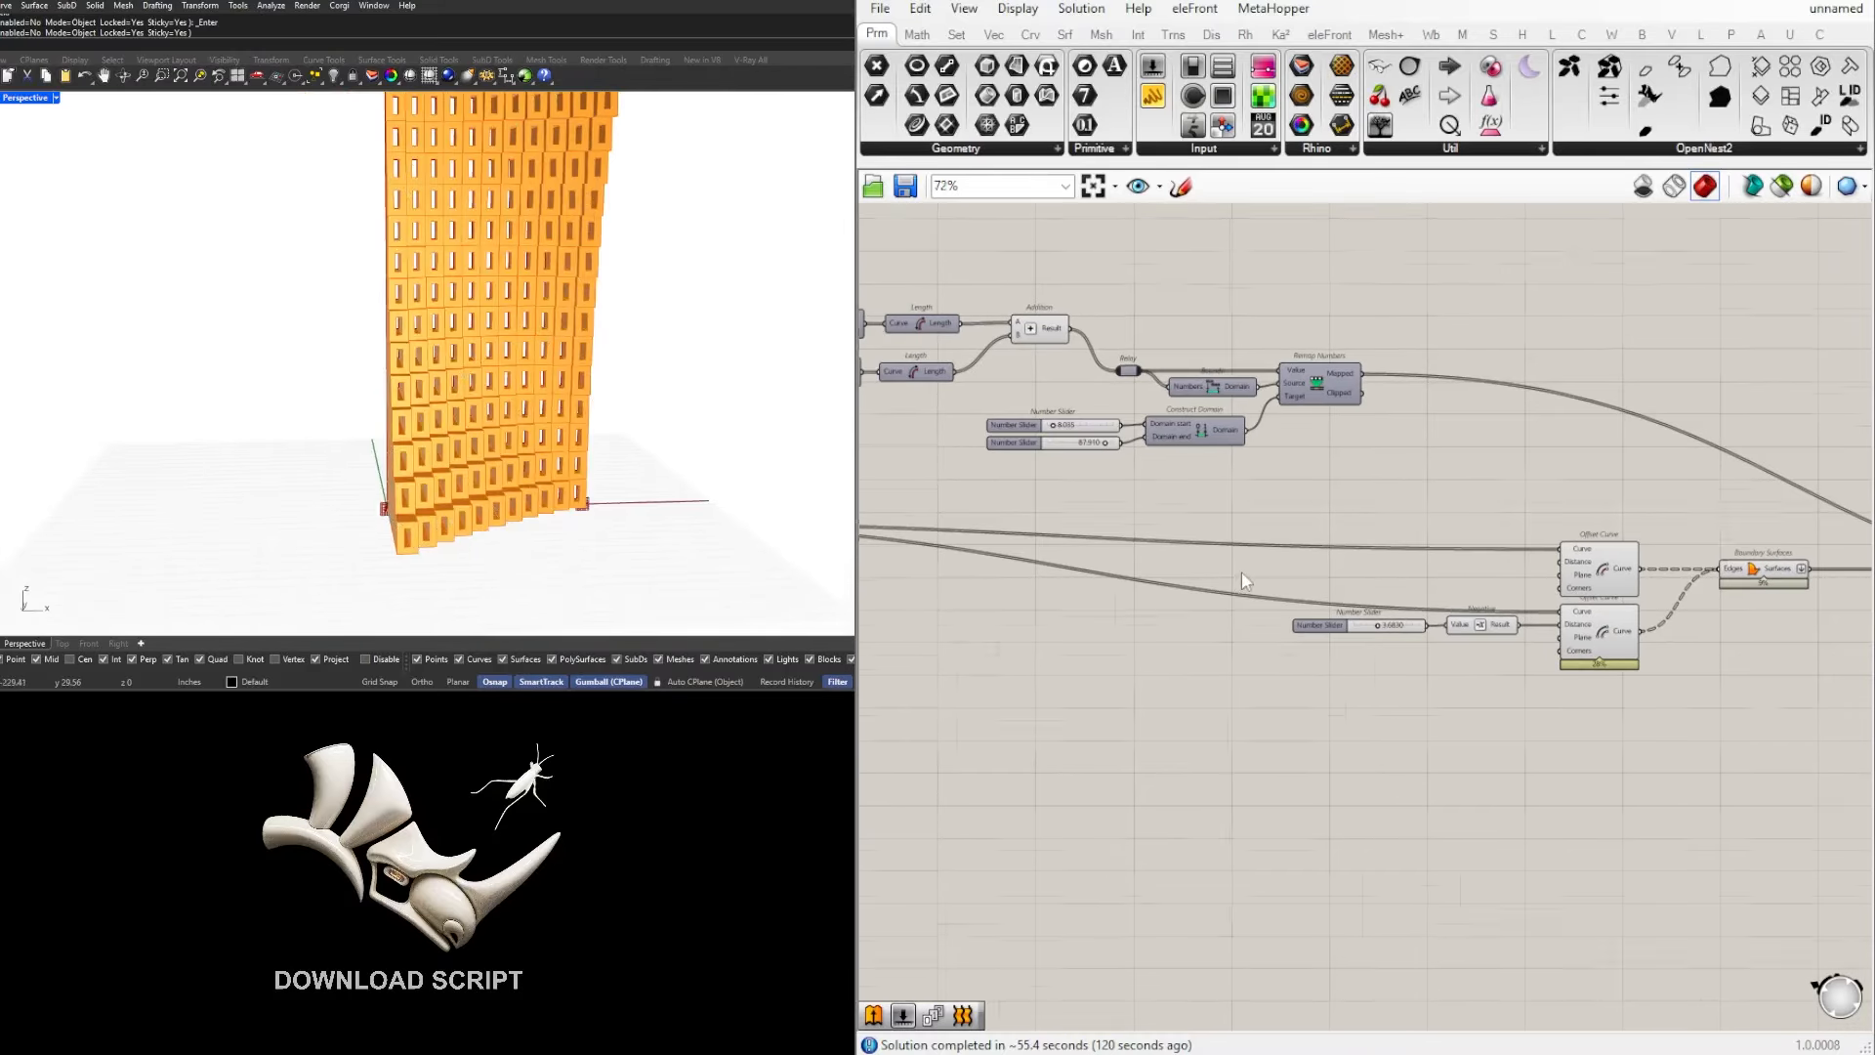
Step: Shift the whole offset, boundary surface and extrusion group slightly further right to widen the spacing on the canvas
scroll(1242, 576, up, 2)
scroll(1352, 524, down, 2)
right_drag(1383, 513, 1574, 474)
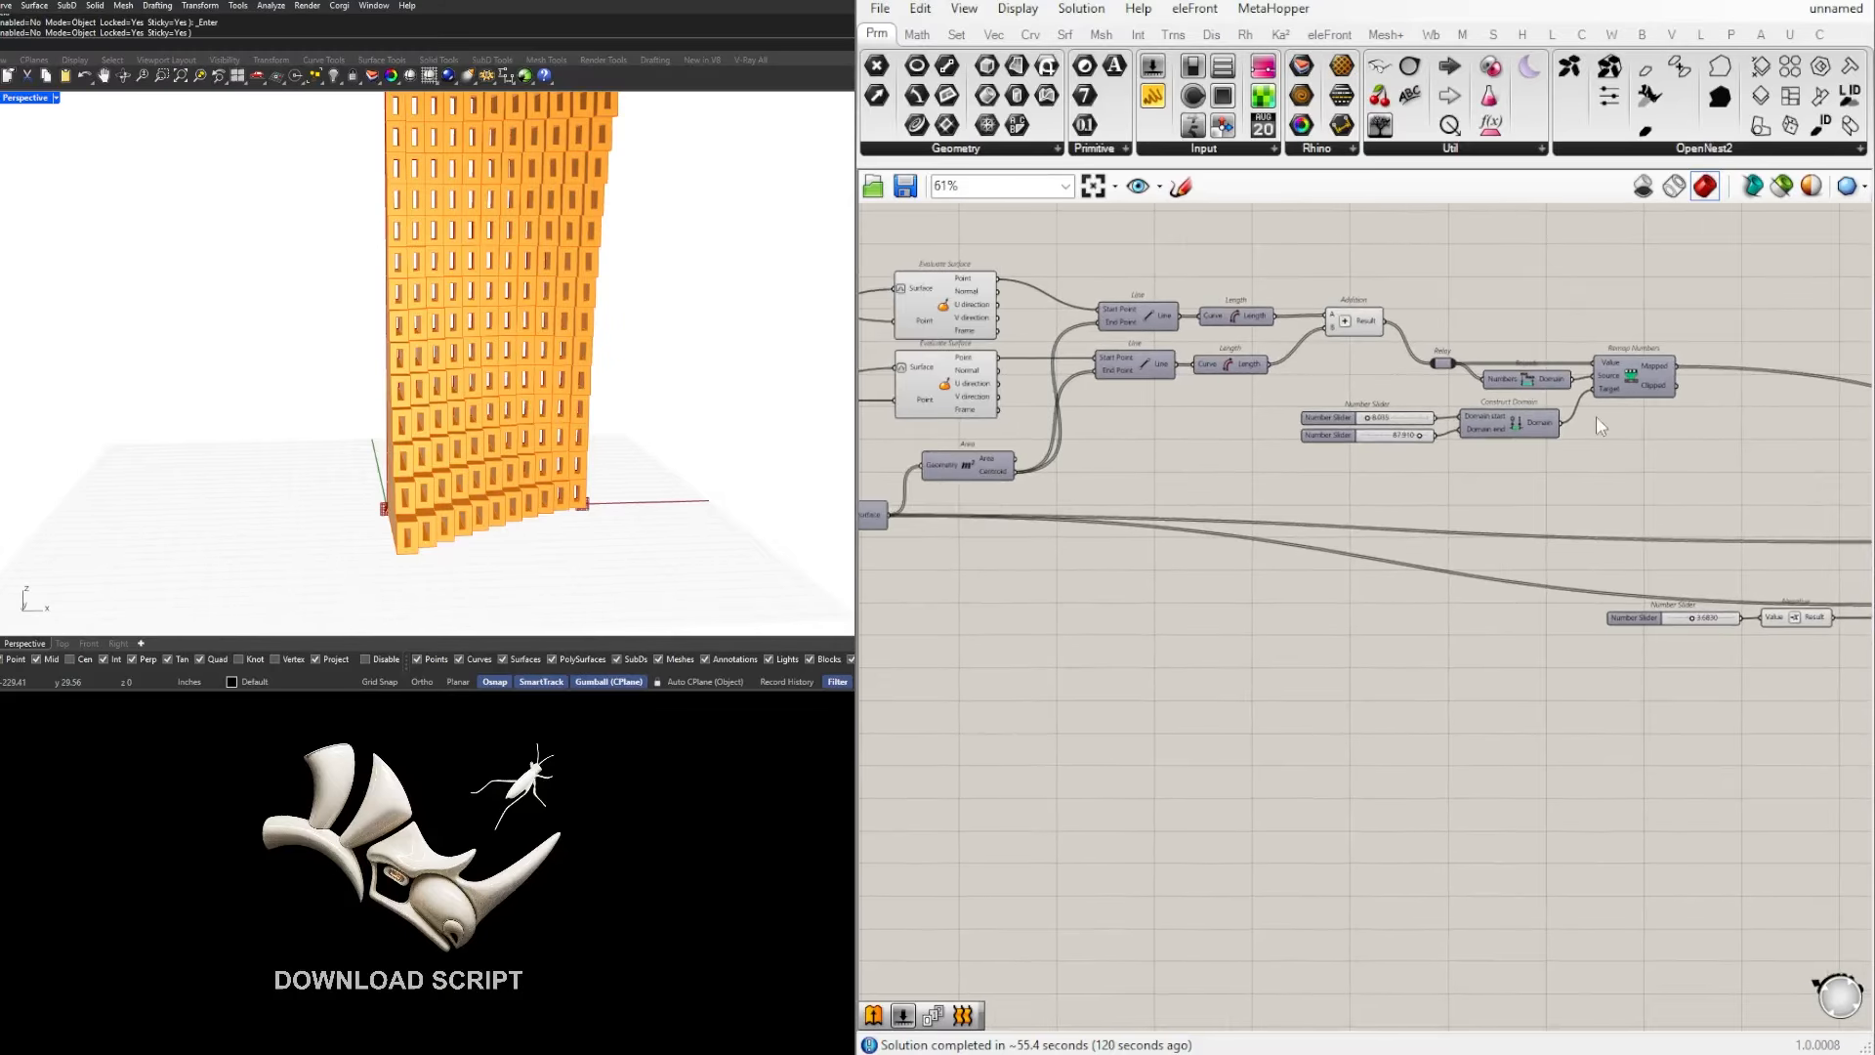
scroll(1700, 427, down, 4)
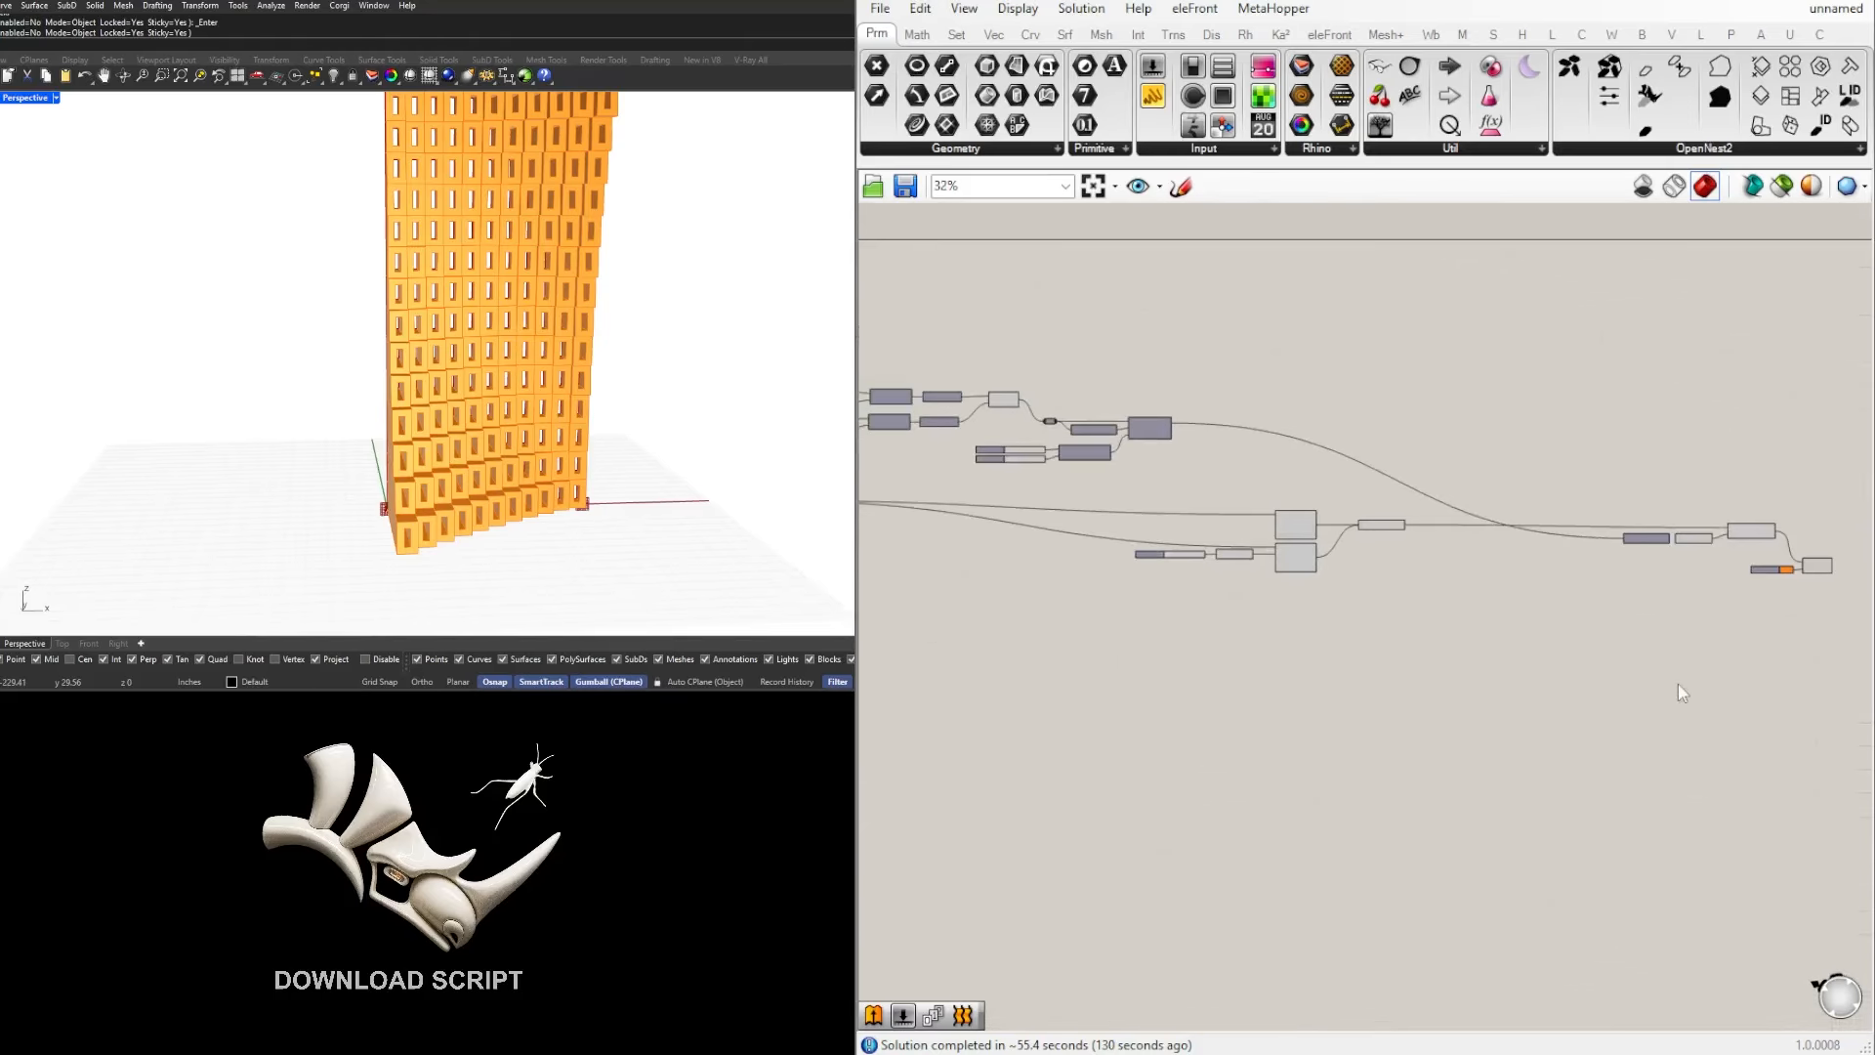
drag(1799, 691, 1040, 496)
scroll(1143, 512, up, 1)
drag(1197, 512, 1273, 512)
click(1160, 443)
Step: Duplicate the Relay, Bounds, domain sliders, Construct Domain and Remap Numbers group, placing the copy below the original with its Addition input kept
right_drag(999, 432, 1223, 485)
scroll(1223, 485, up, 4)
drag(1542, 604, 1006, 391)
scroll(1063, 335, up, 3)
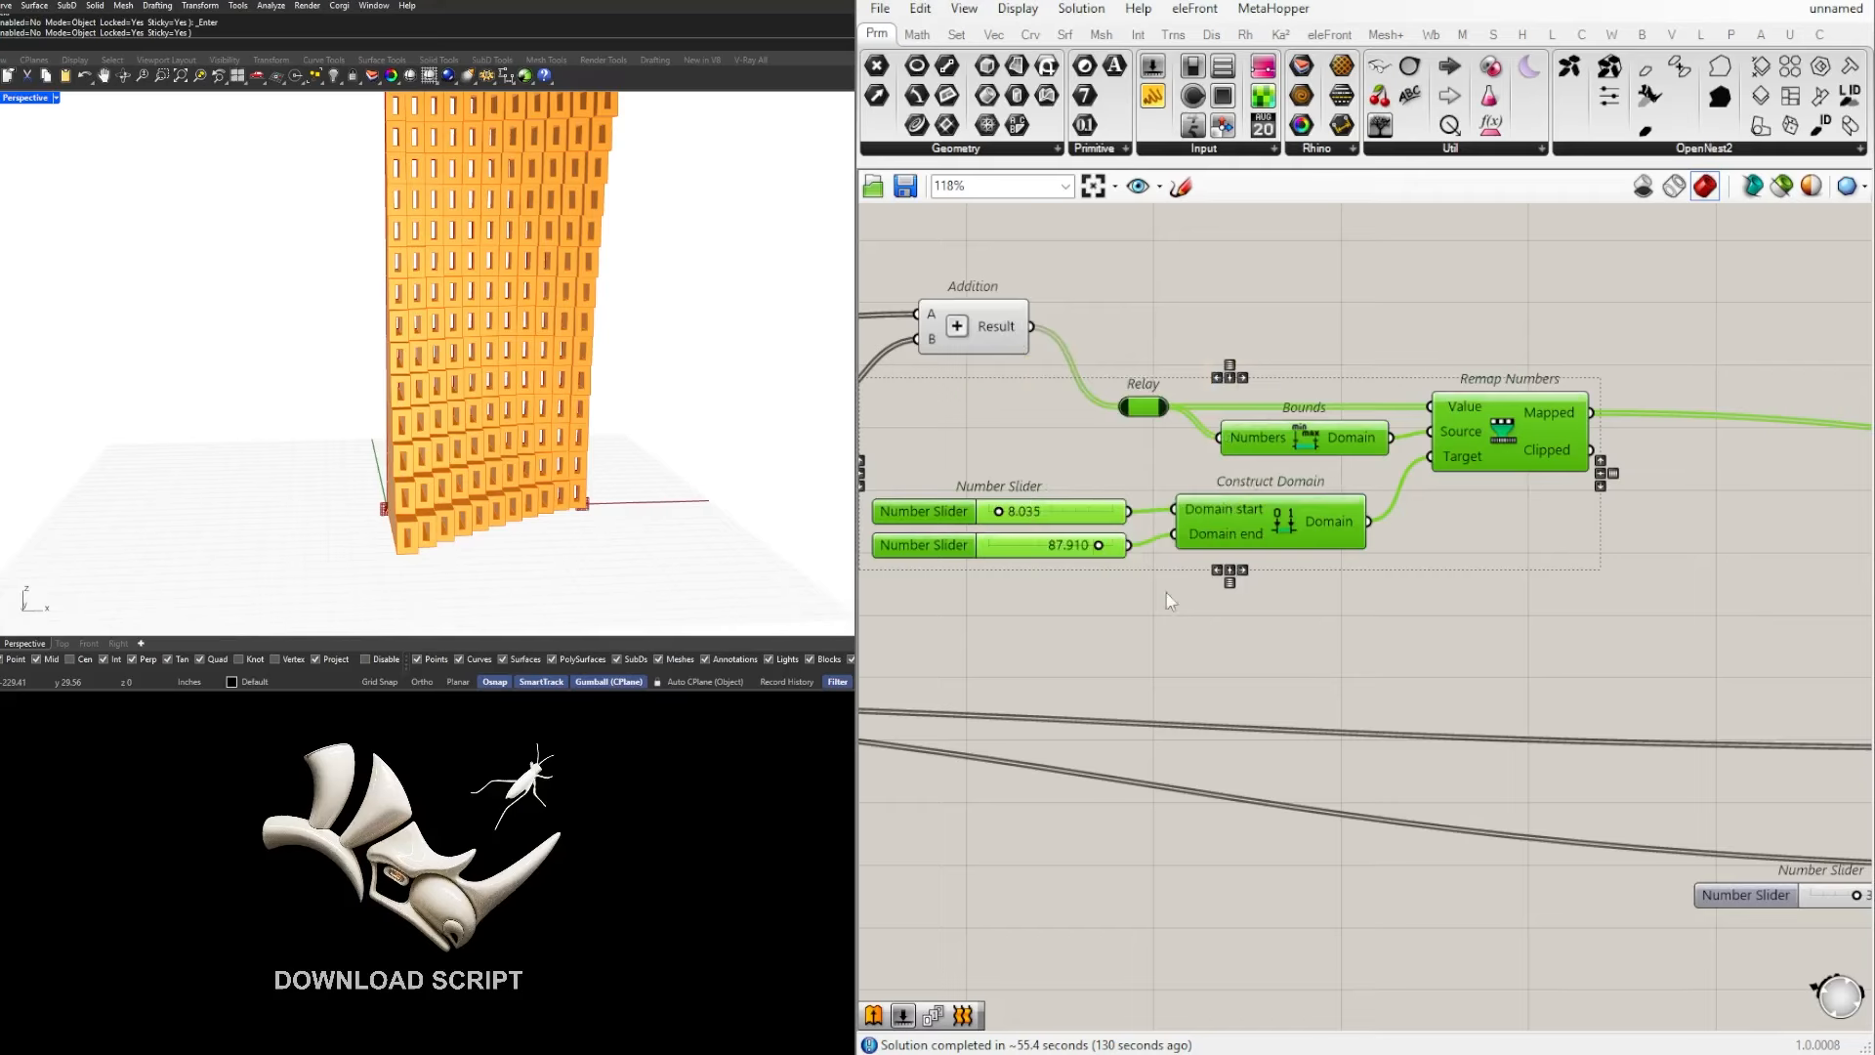
scroll(1436, 459, down, 2)
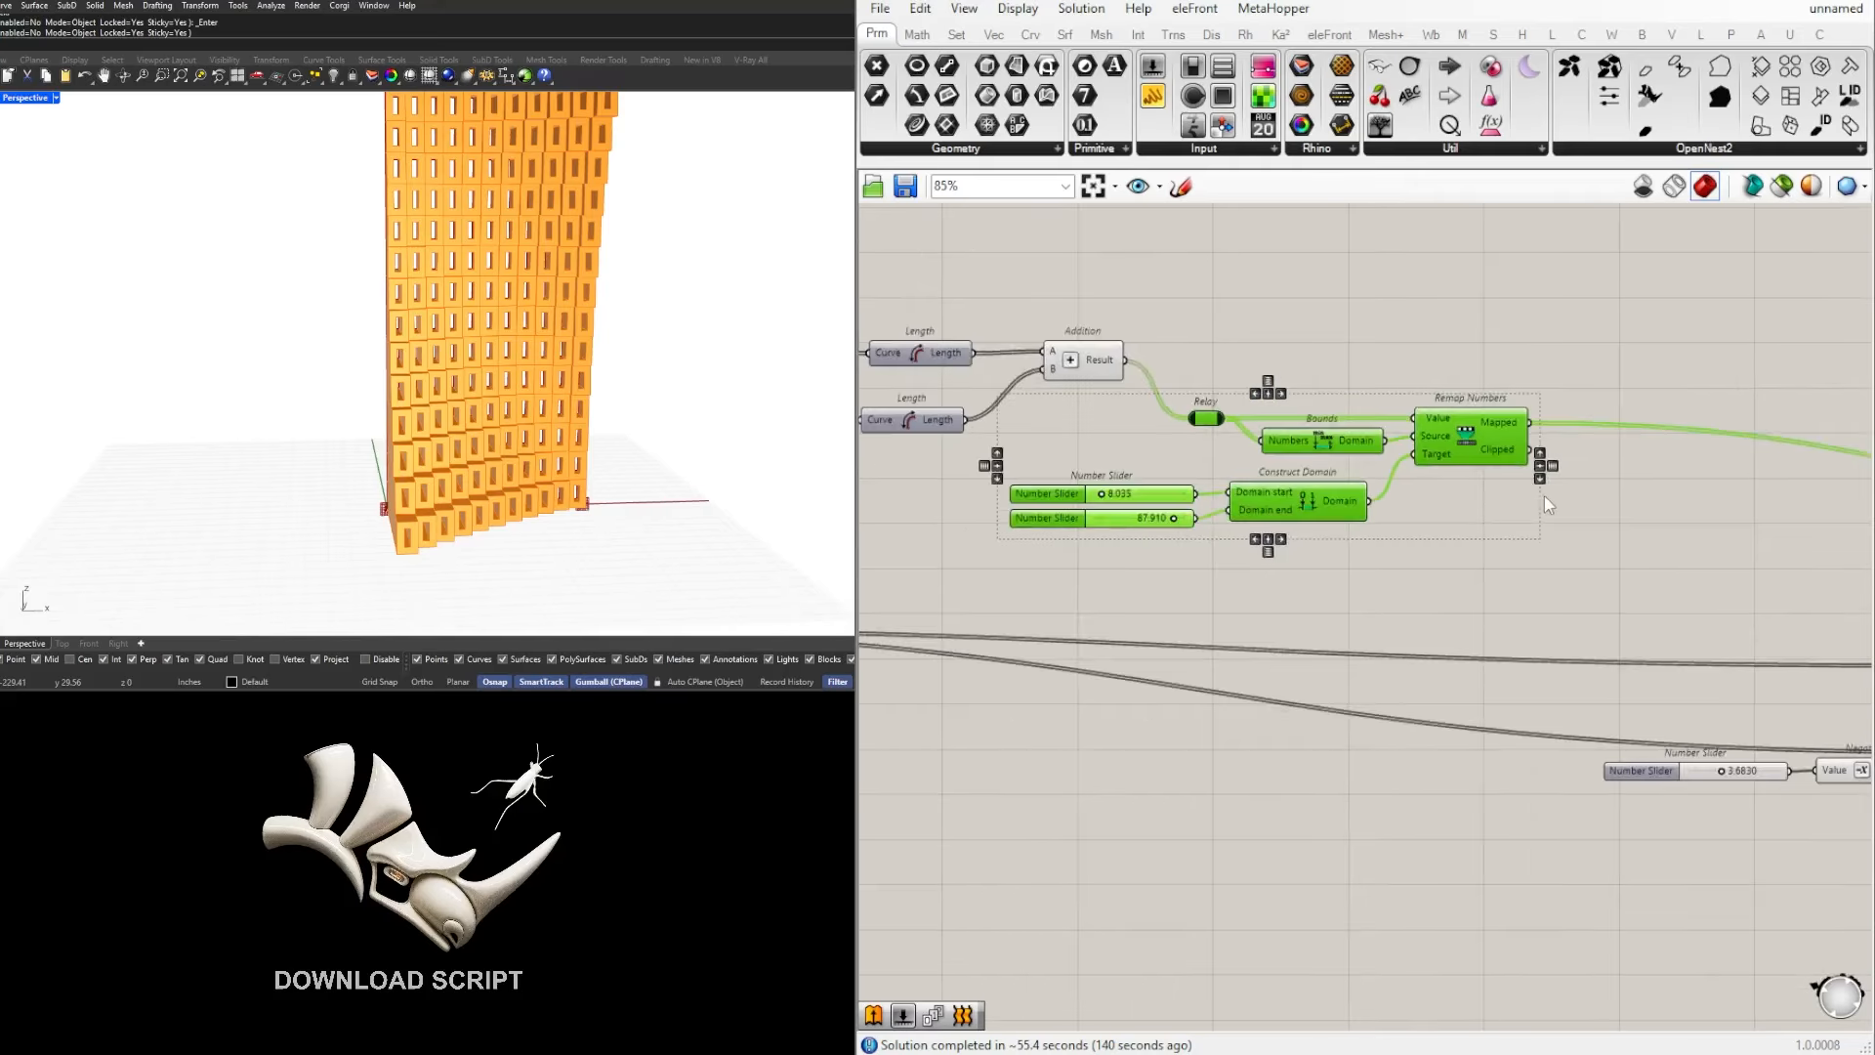
right_drag(1475, 468, 1330, 430)
alt+drag(1335, 396, 1355, 781)
click(1544, 879)
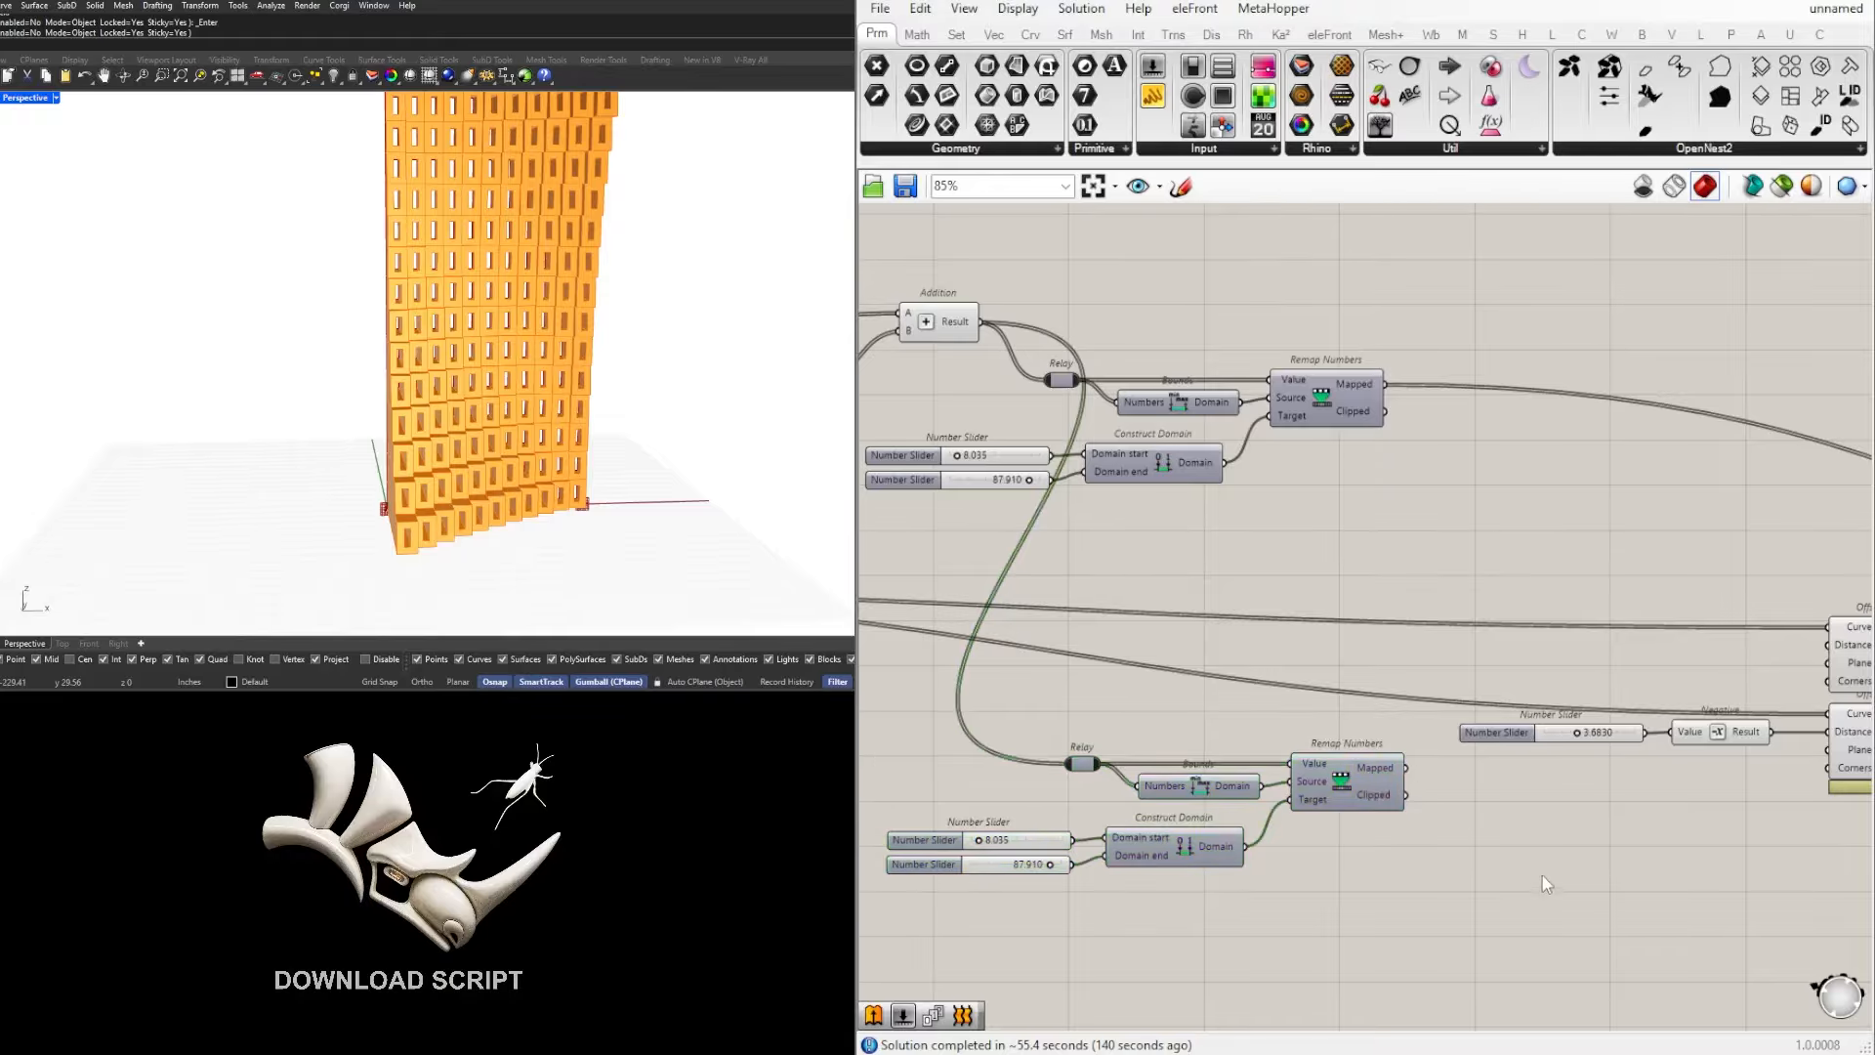
Step: Examine how the offset slider and Negative feed the Offset Curve beside the duplicated remap group
scroll(1205, 448, down, 1)
right_drag(1291, 416, 1363, 374)
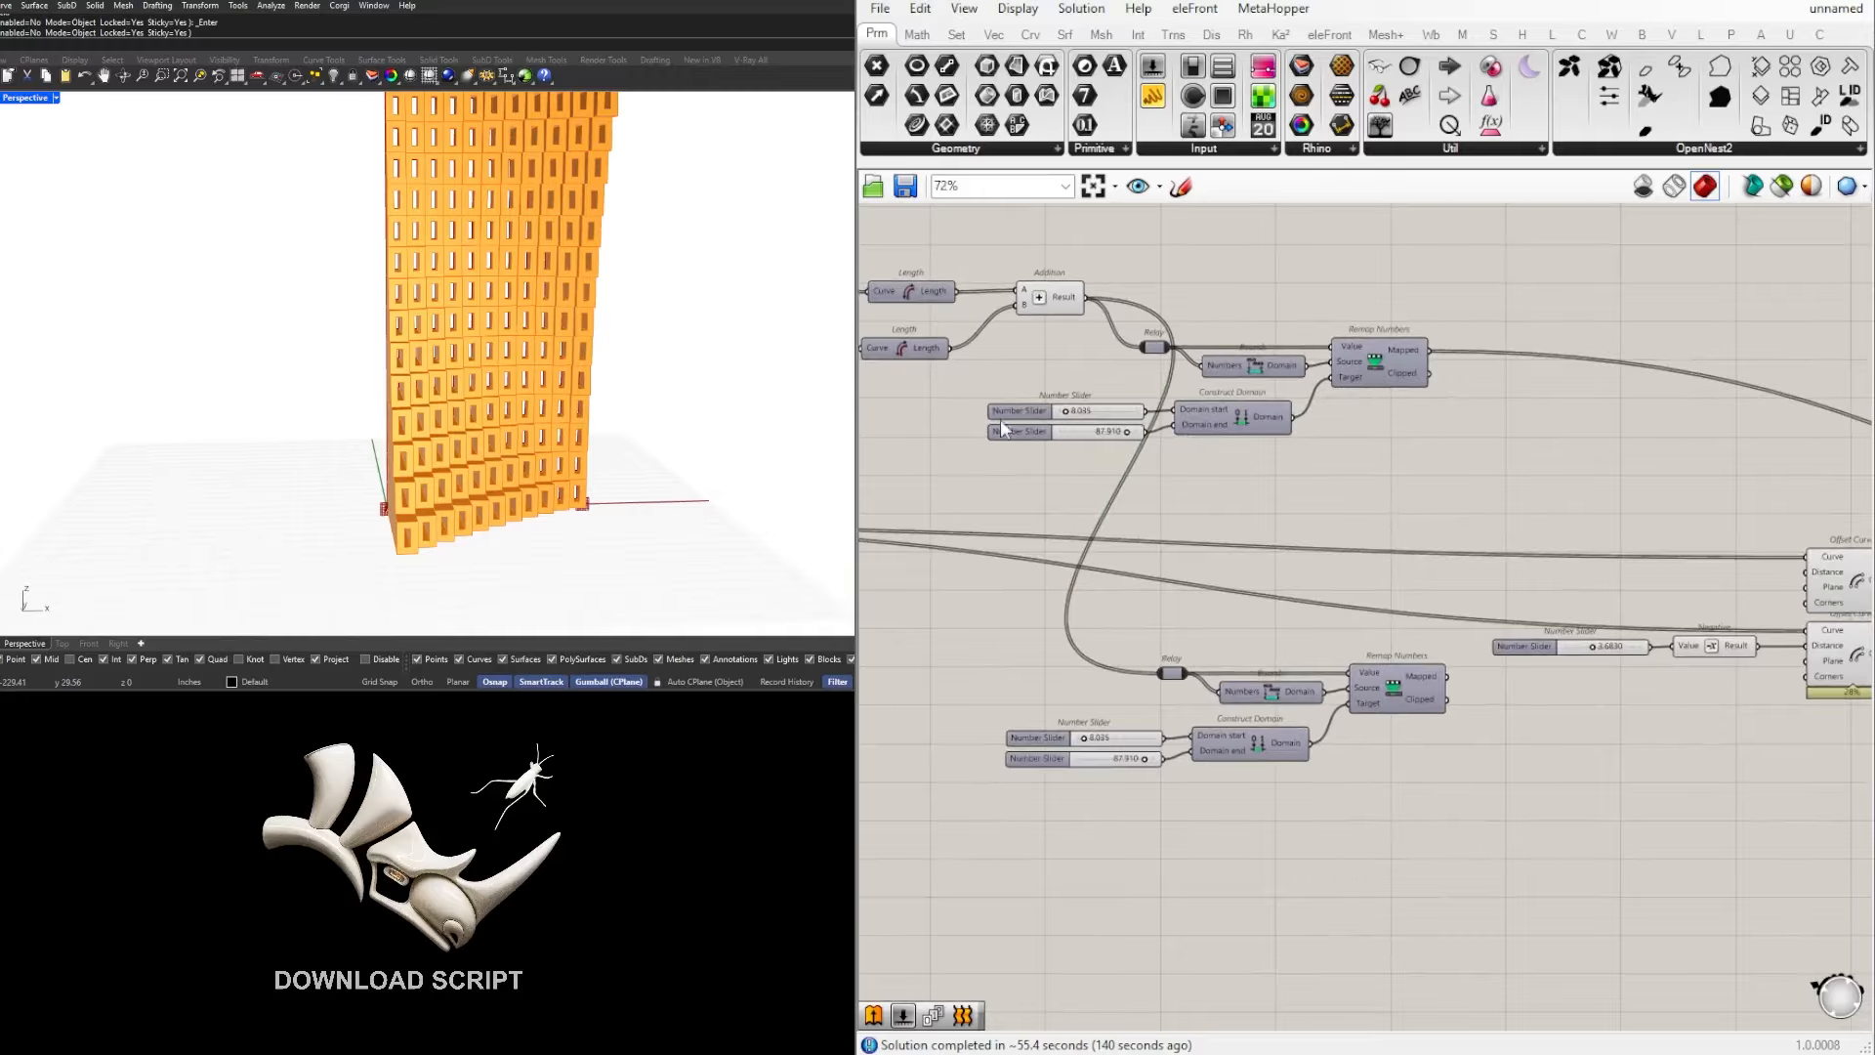
scroll(1278, 508, down, 2)
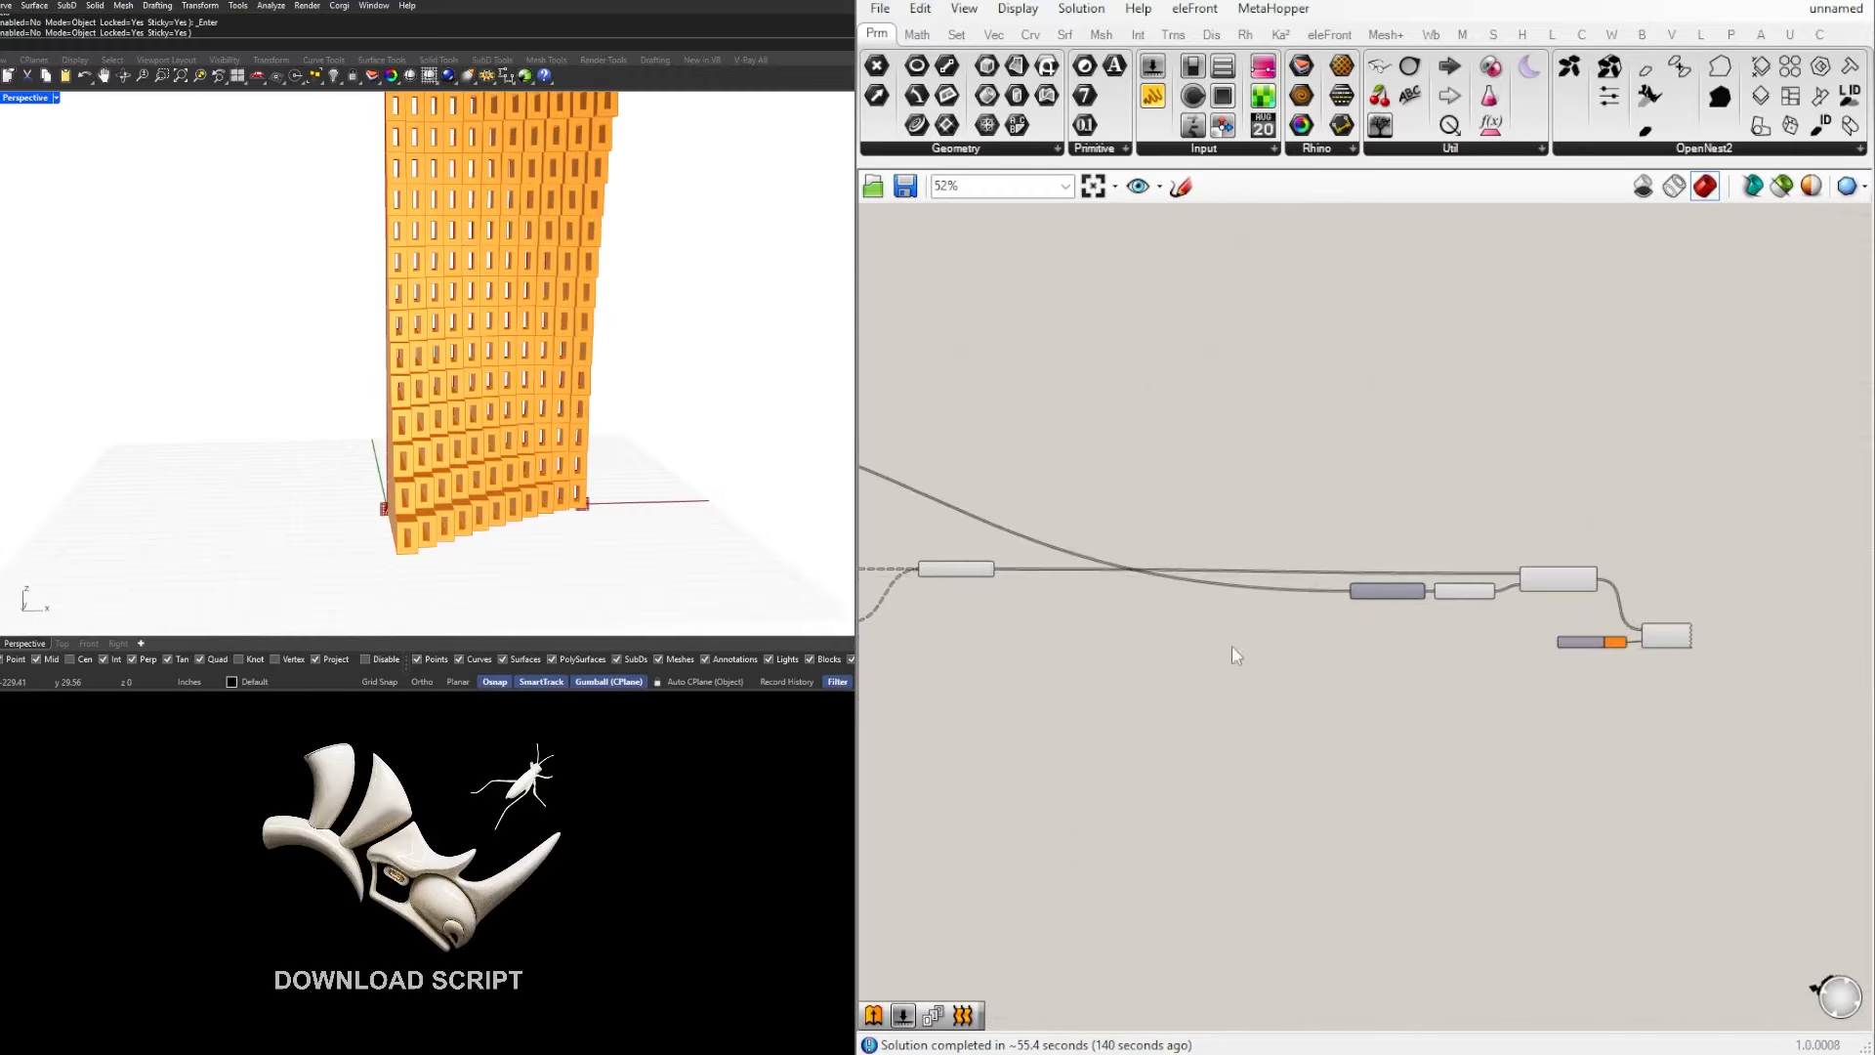
right_drag(928, 662, 1551, 651)
scroll(904, 703, up, 5)
scroll(1238, 576, up, 3)
scroll(1465, 568, down, 2)
right_drag(1681, 564, 1340, 604)
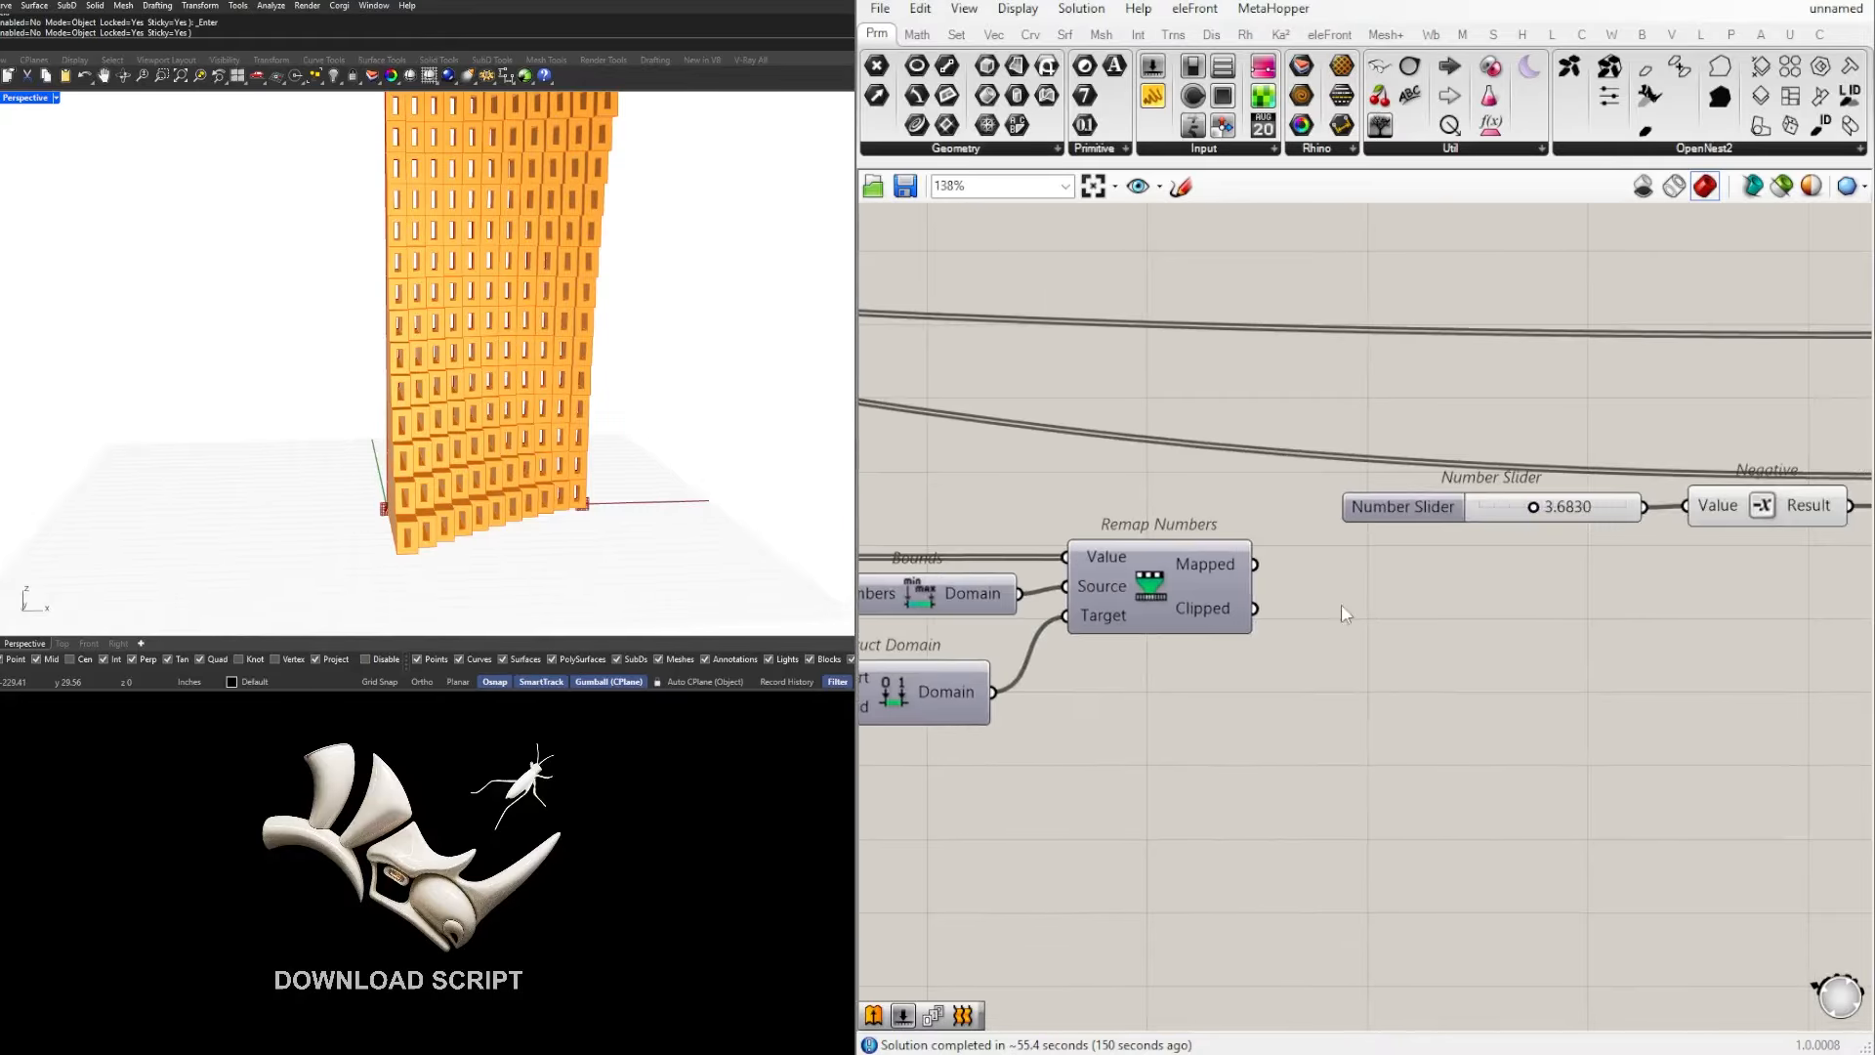
right_drag(1705, 495, 1384, 502)
scroll(1696, 519, down, 1)
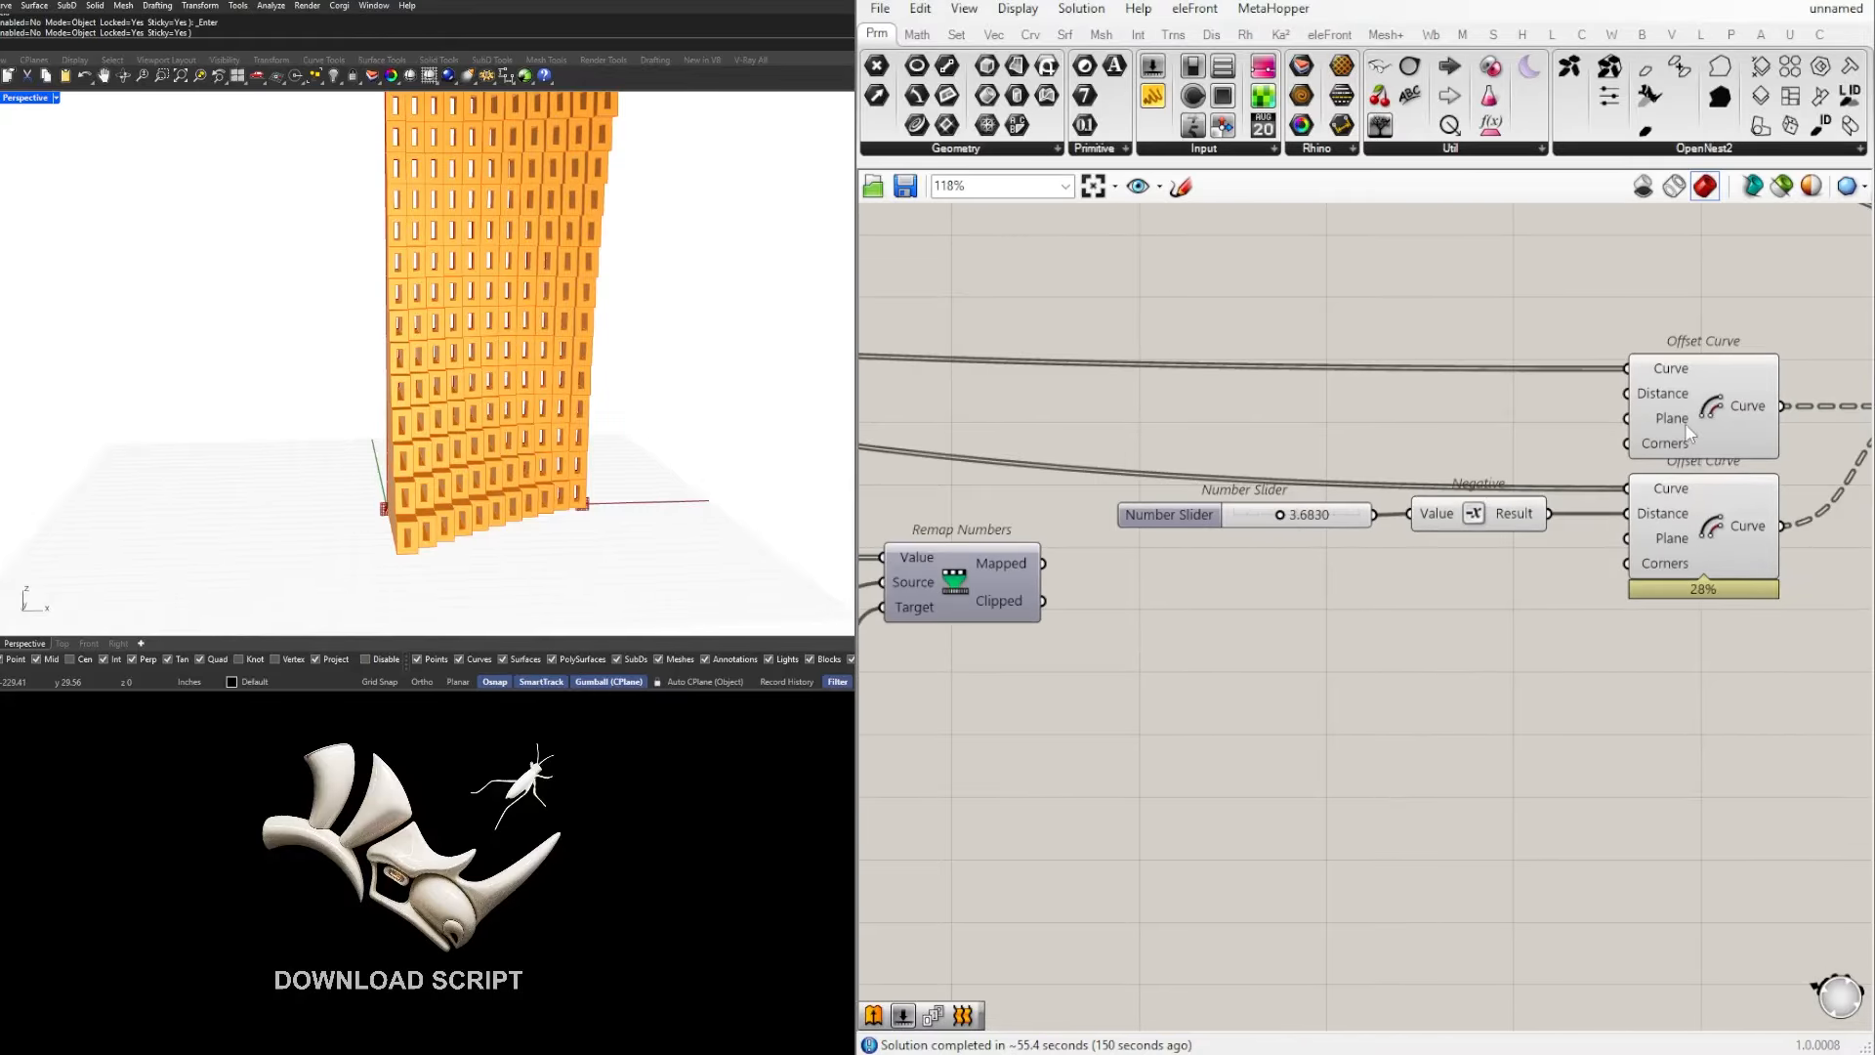
scroll(1156, 784, down, 3)
Step: Set the duplicated remap group's domain end to 5 and its domain start to 1
right_drag(1155, 787, 1651, 776)
scroll(1273, 707, up, 8)
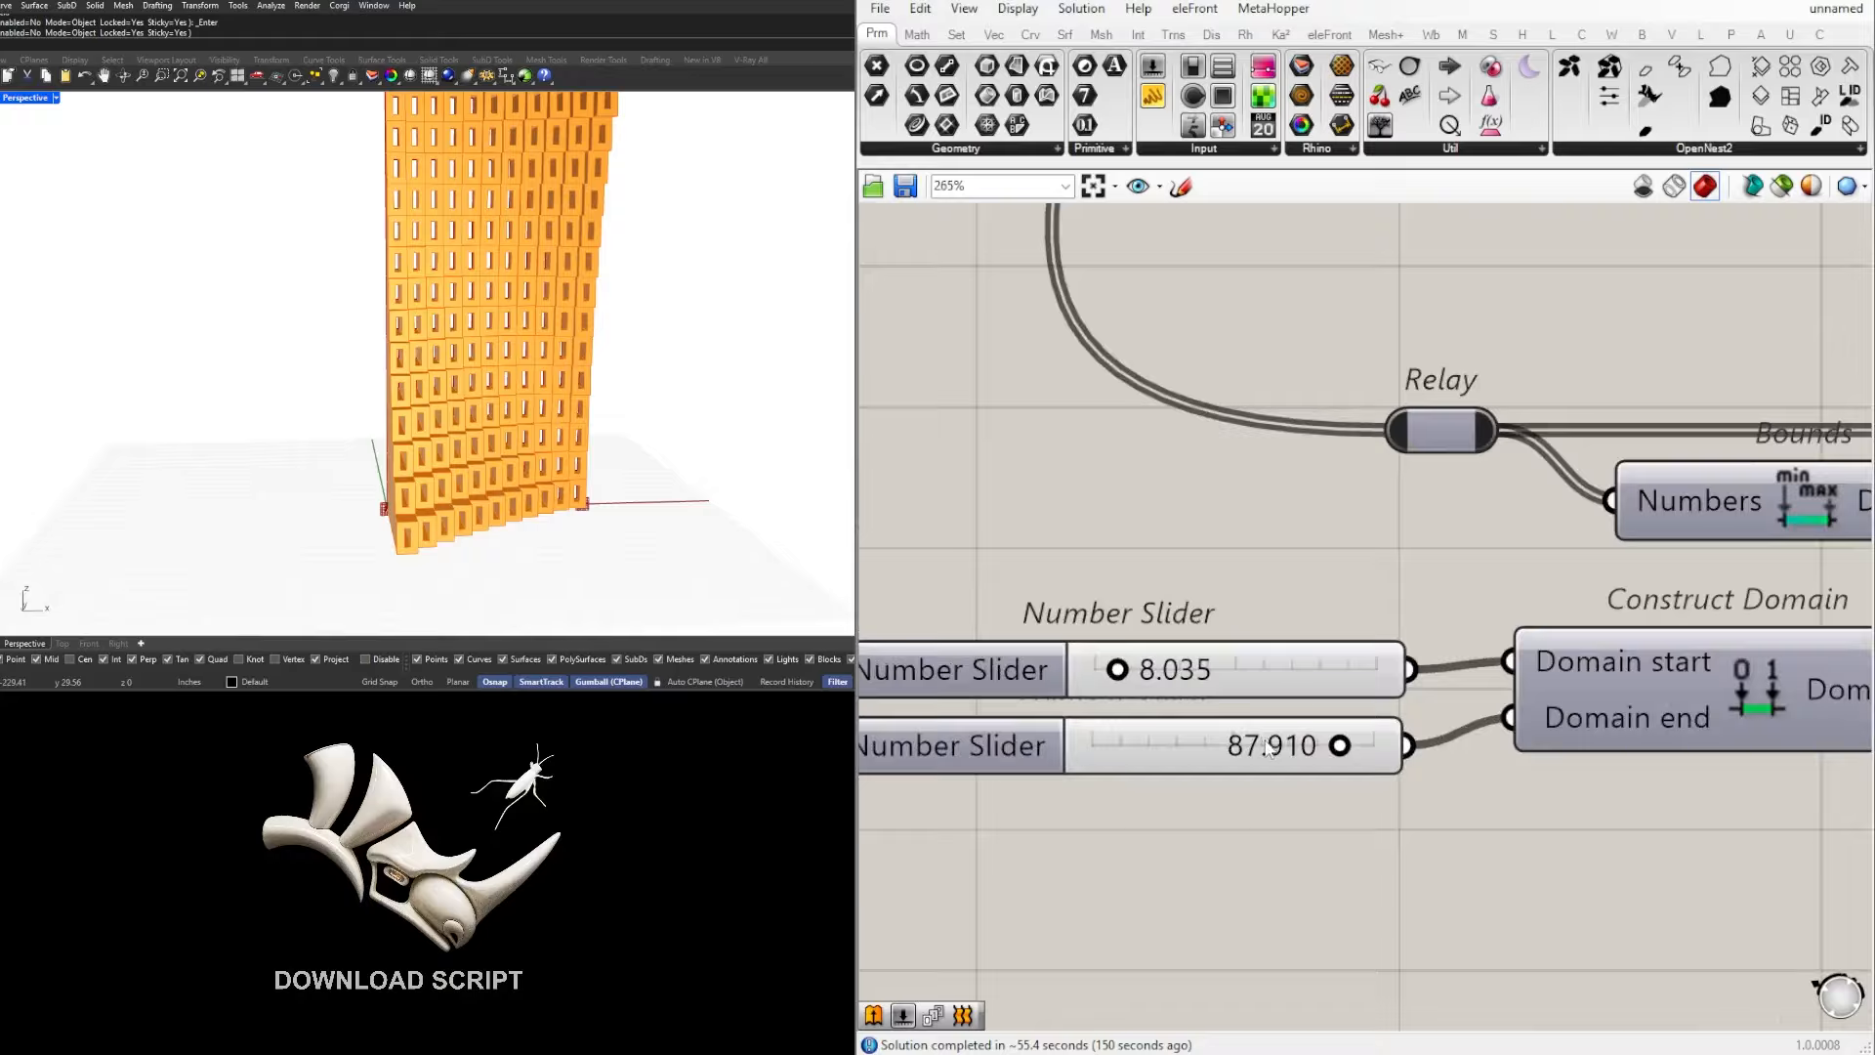
double_click(1266, 742)
text(5)
key(Return)
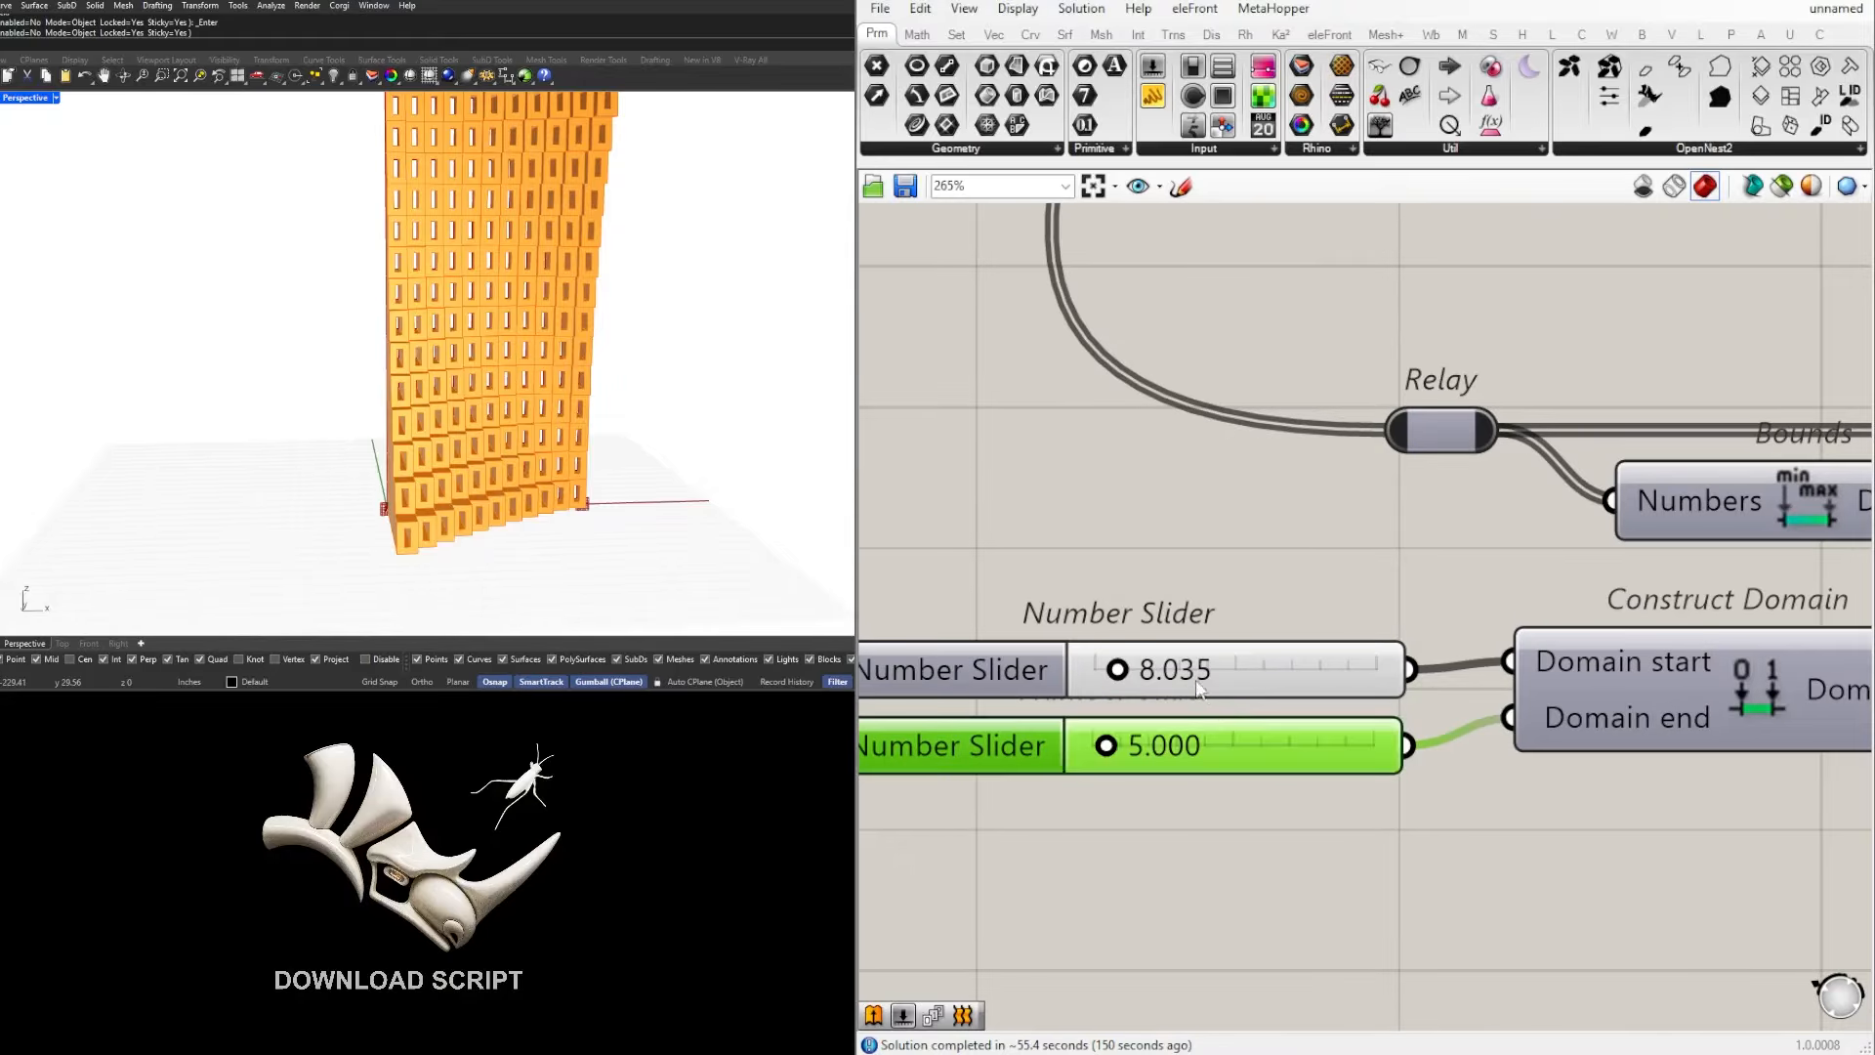
double_click(1190, 672)
text(1)
key(Return)
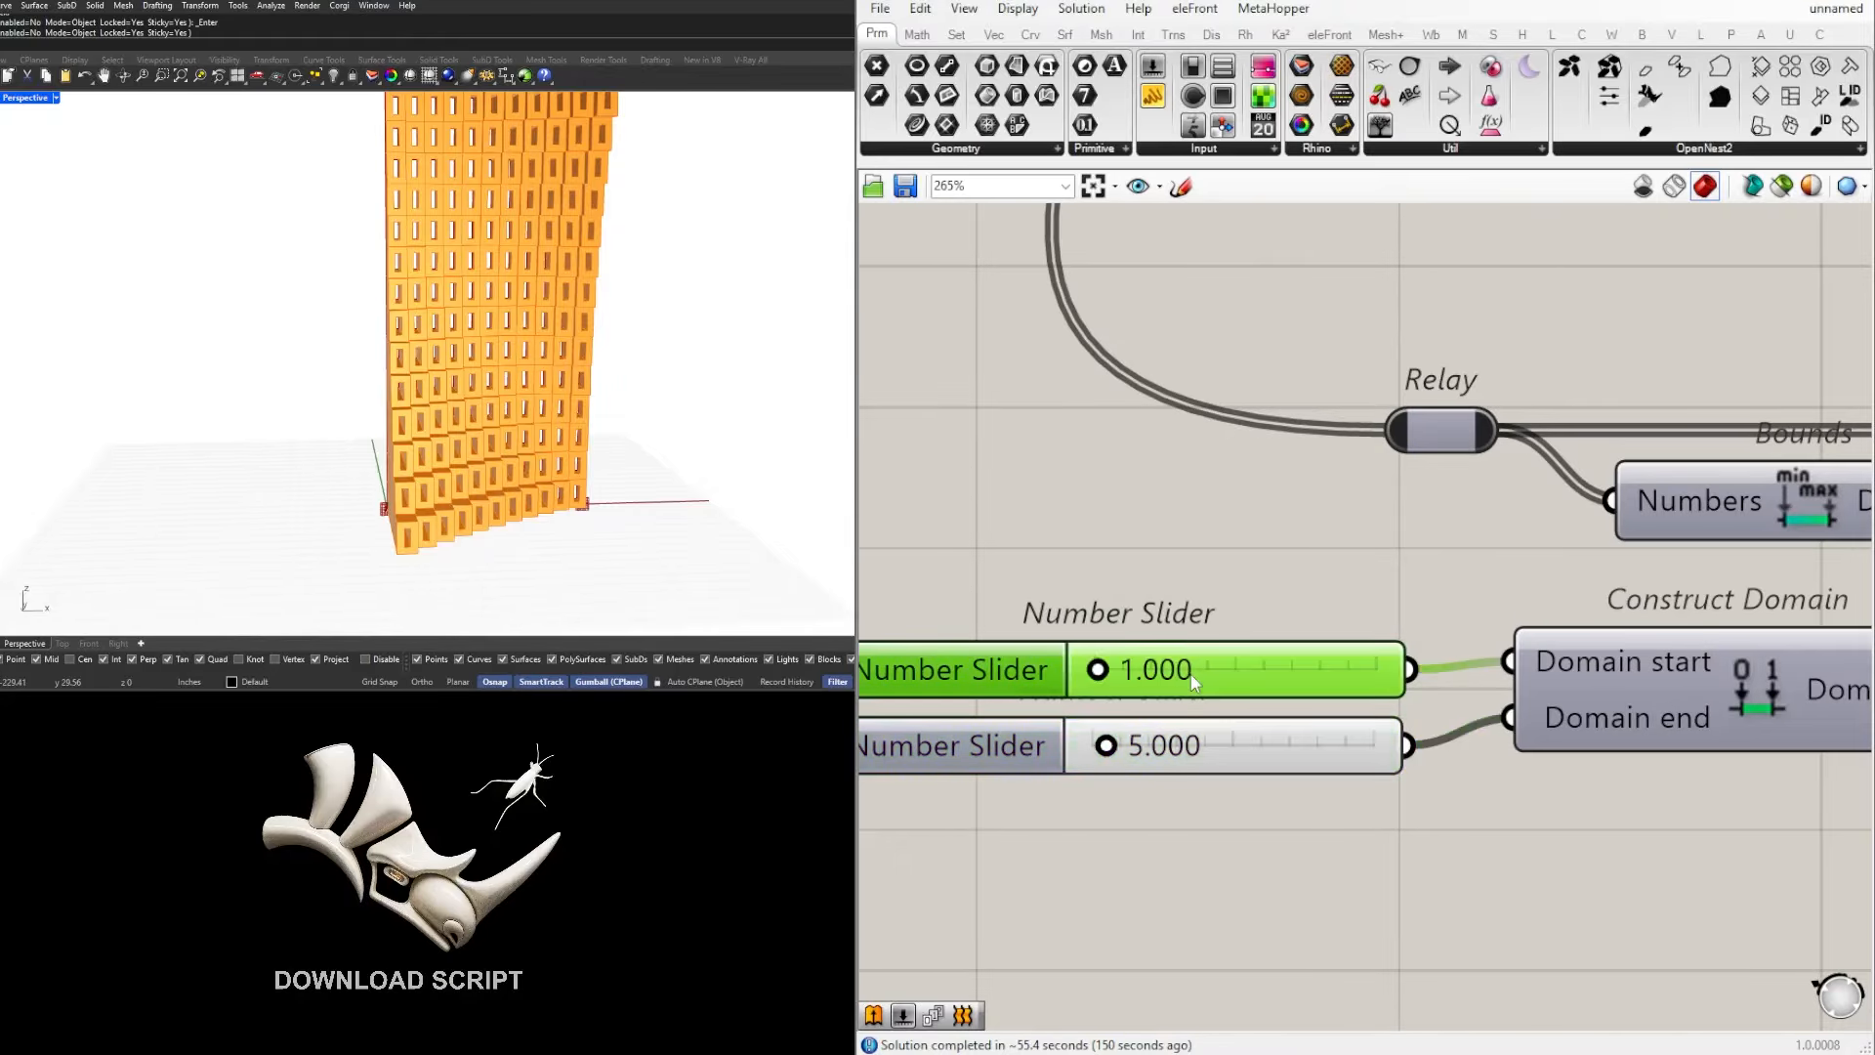
Step: Connect the duplicated Remap Numbers' Mapped output to the Negative's Value input, replacing the offset slider connection
scroll(1194, 676, down, 6)
right_drag(1407, 813, 992, 846)
scroll(1227, 742, down, 2)
right_drag(1228, 742, 1385, 752)
scroll(1385, 753, up, 2)
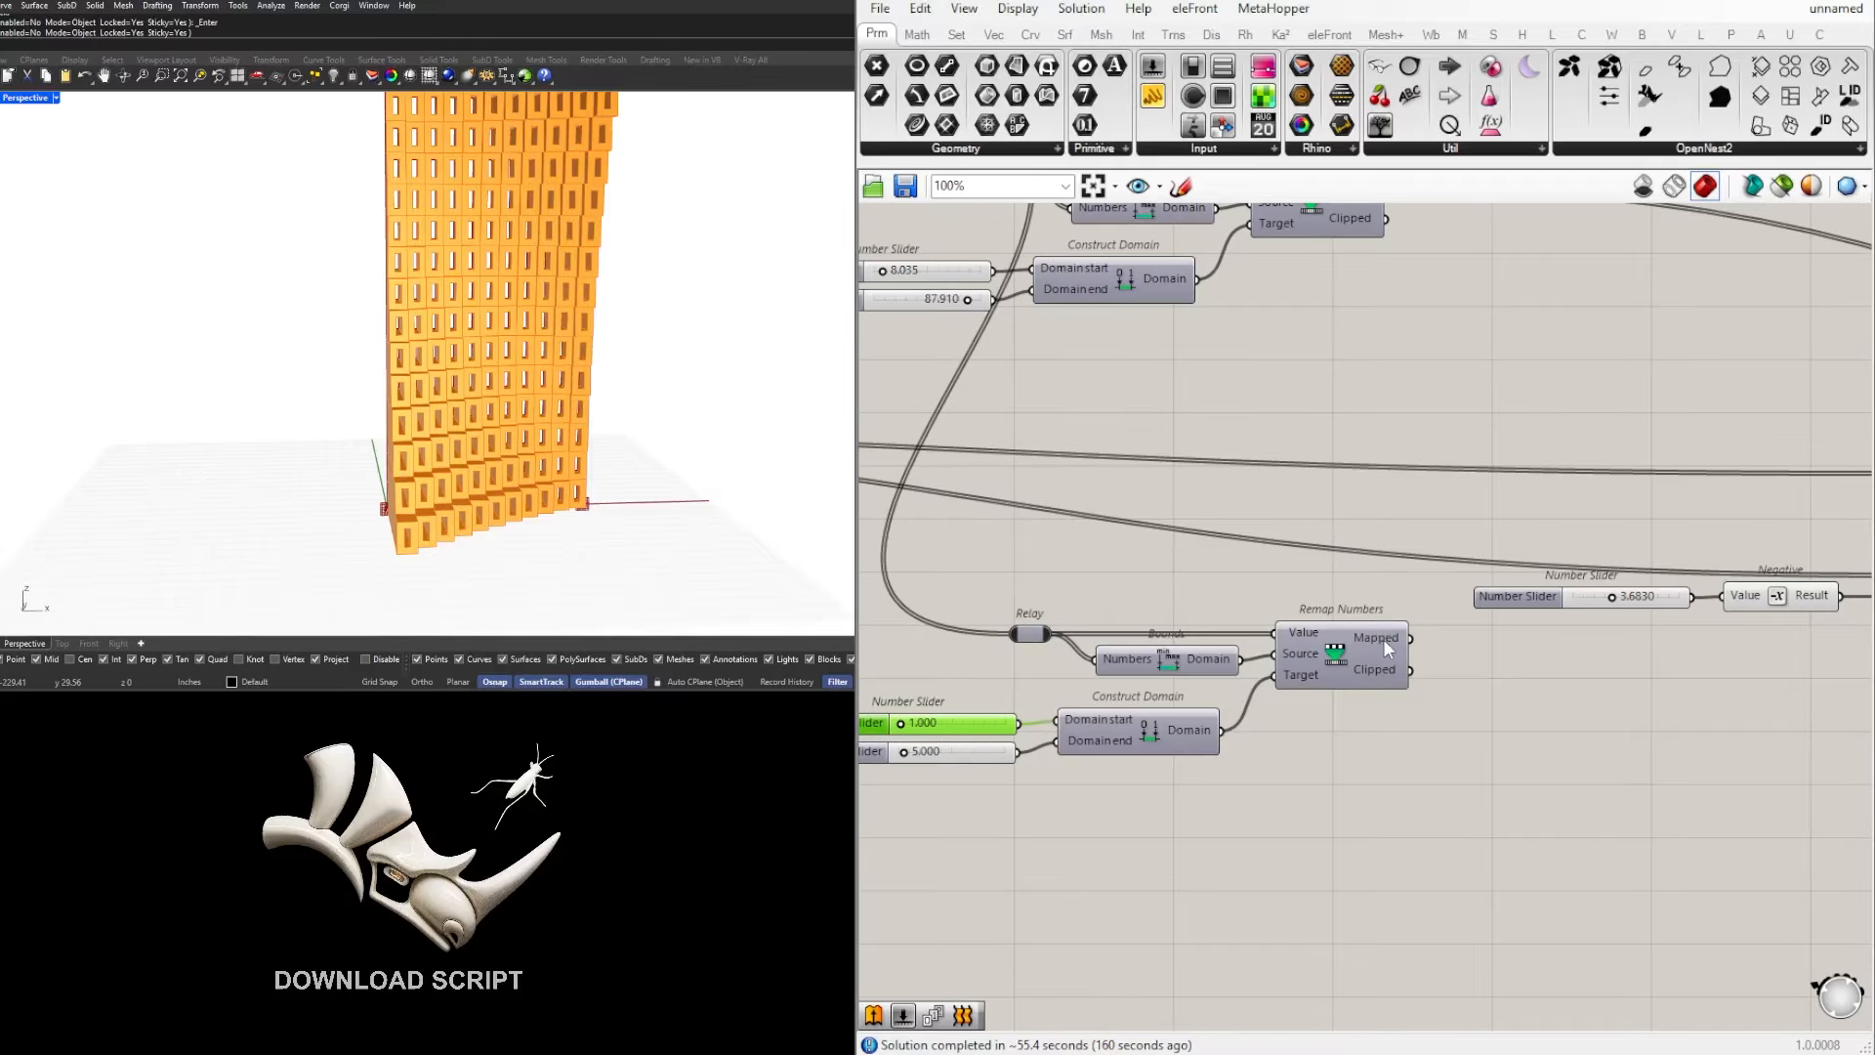
mouse_move(1385, 644)
scroll(1383, 641, down, 1)
right_drag(1383, 641, 1200, 674)
scroll(1375, 647, up, 2)
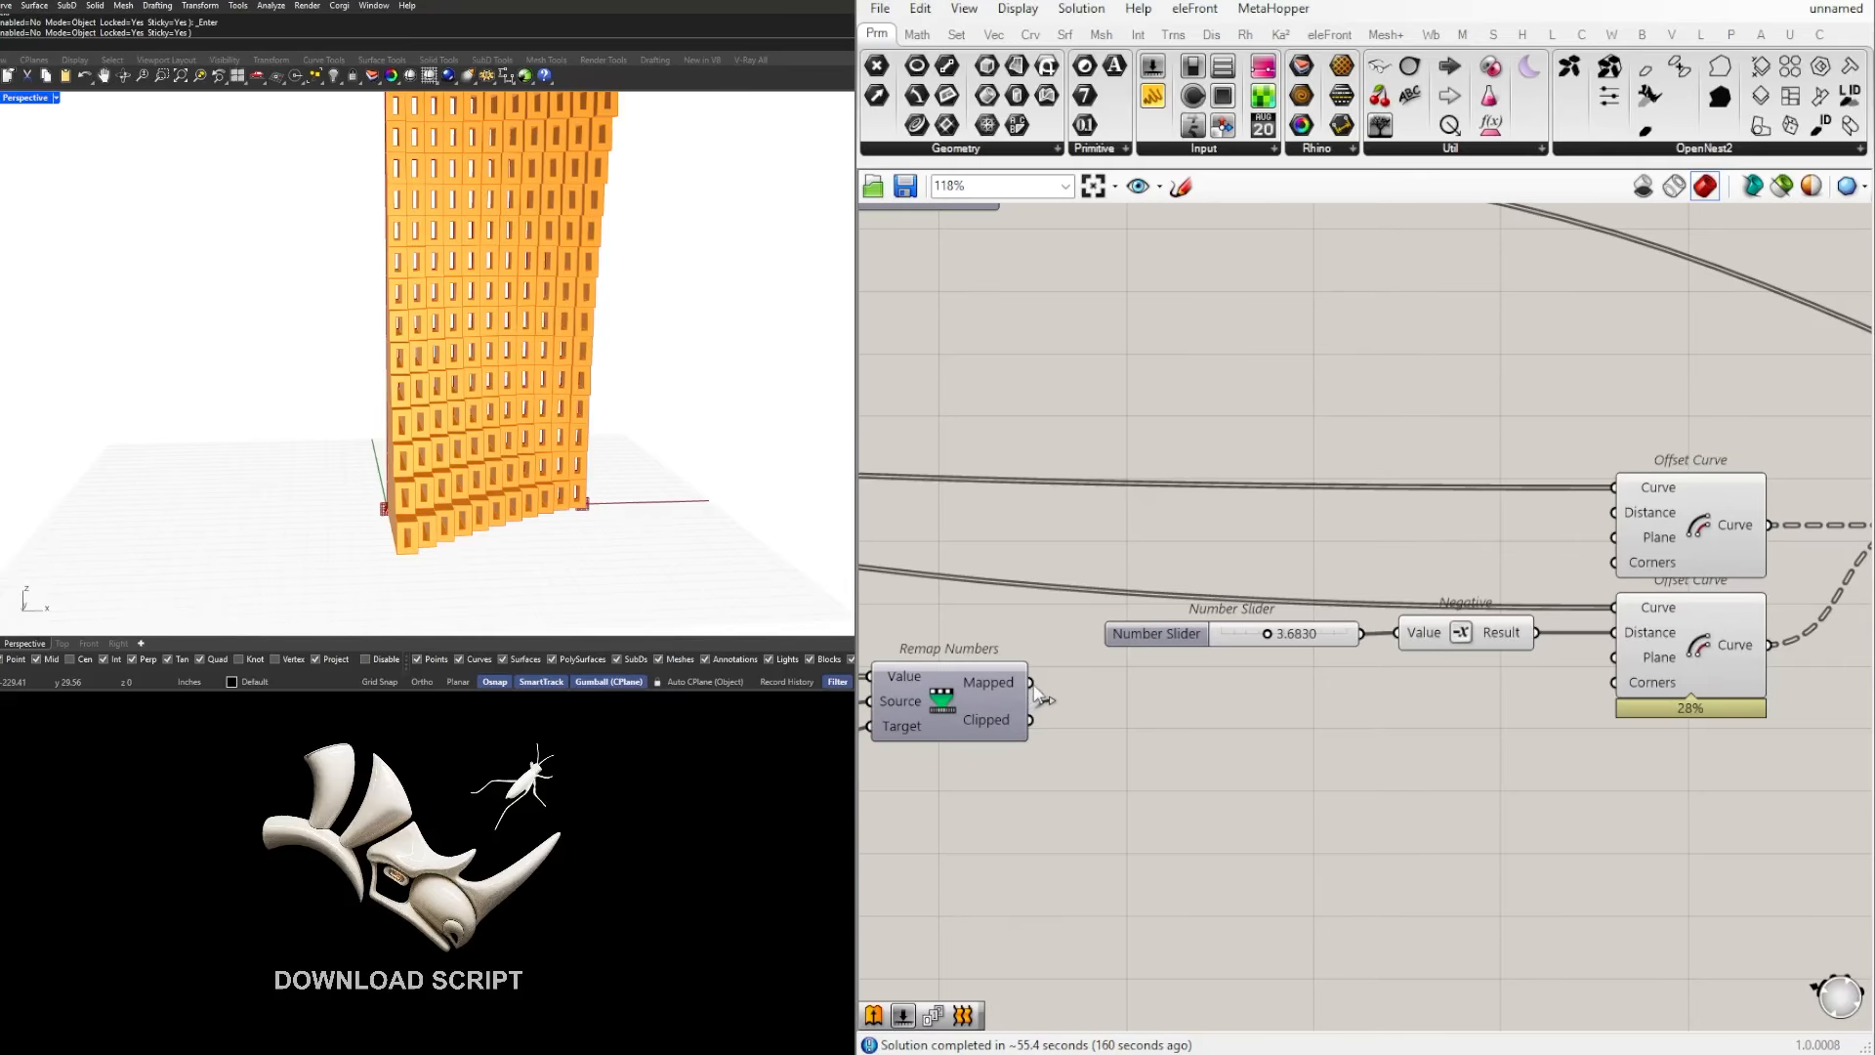
drag(1034, 684, 1389, 649)
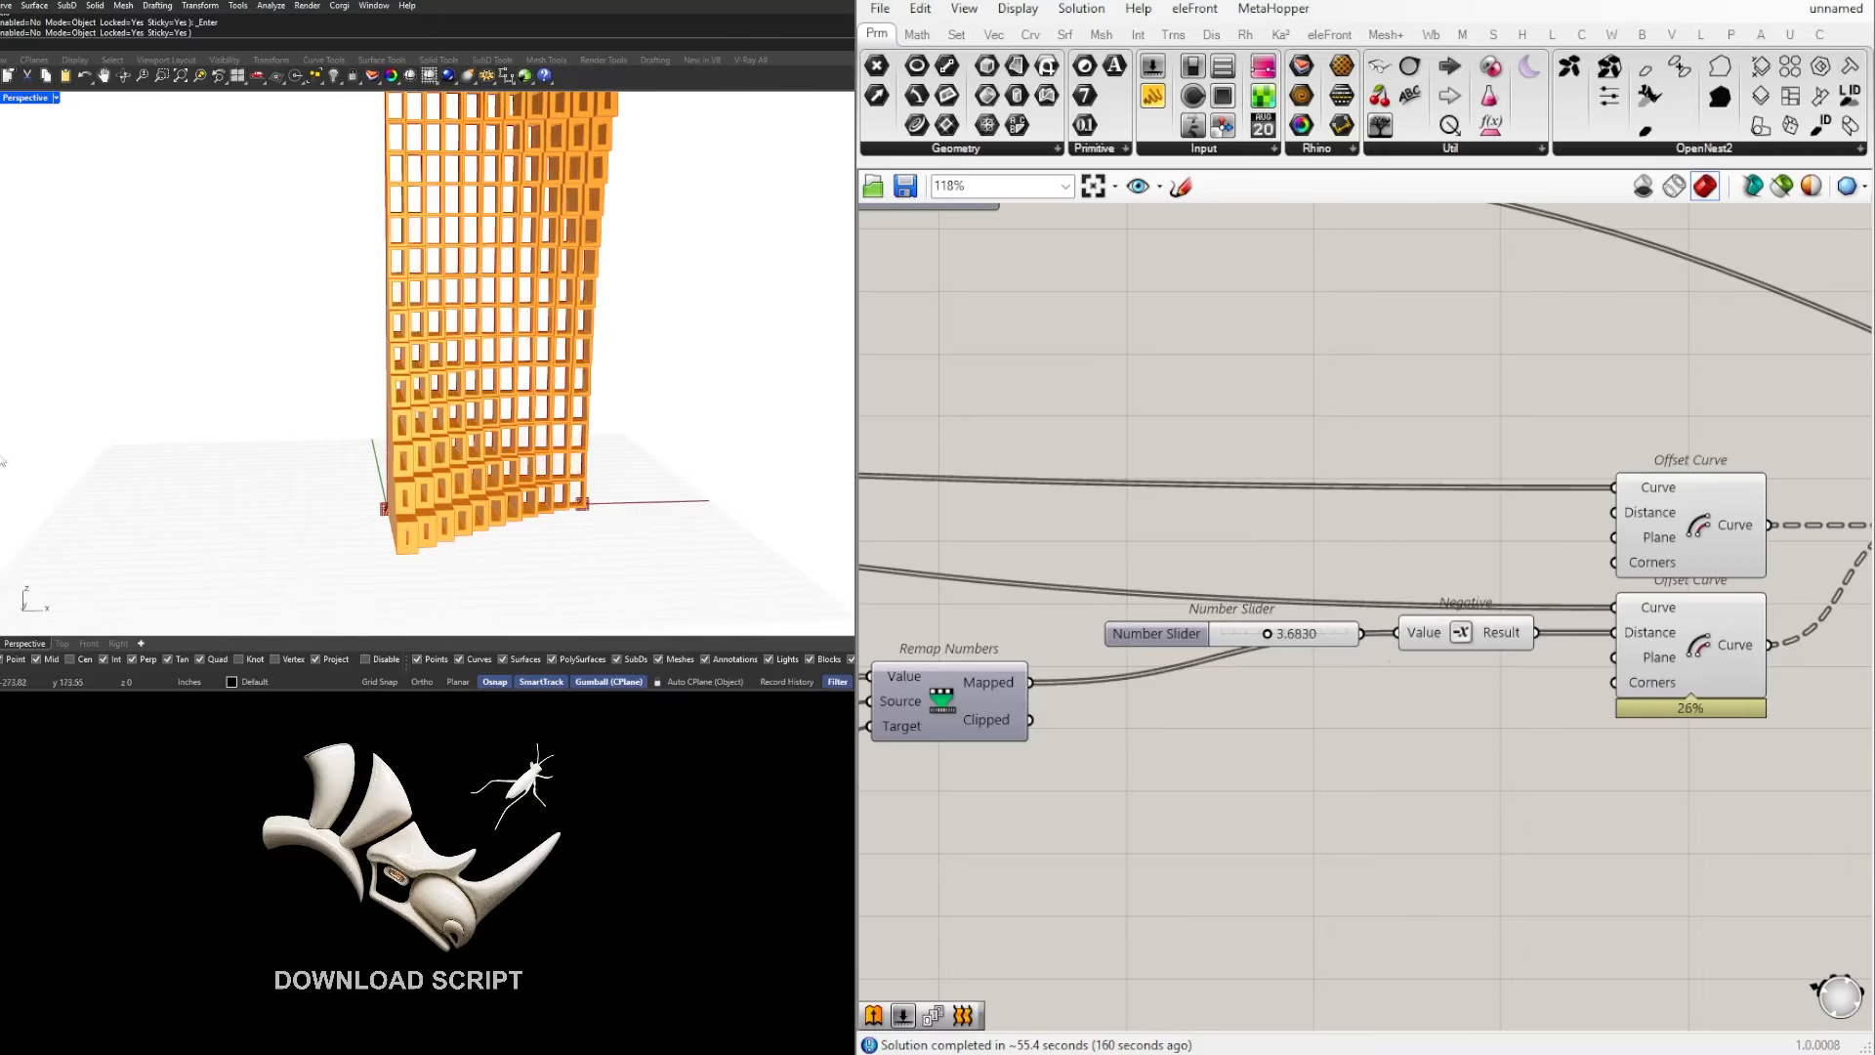
Step: Delete the disconnected offset slider and align the Negative component with the duplicated Remap Numbers' Mapped output
drag(1160, 633, 1176, 795)
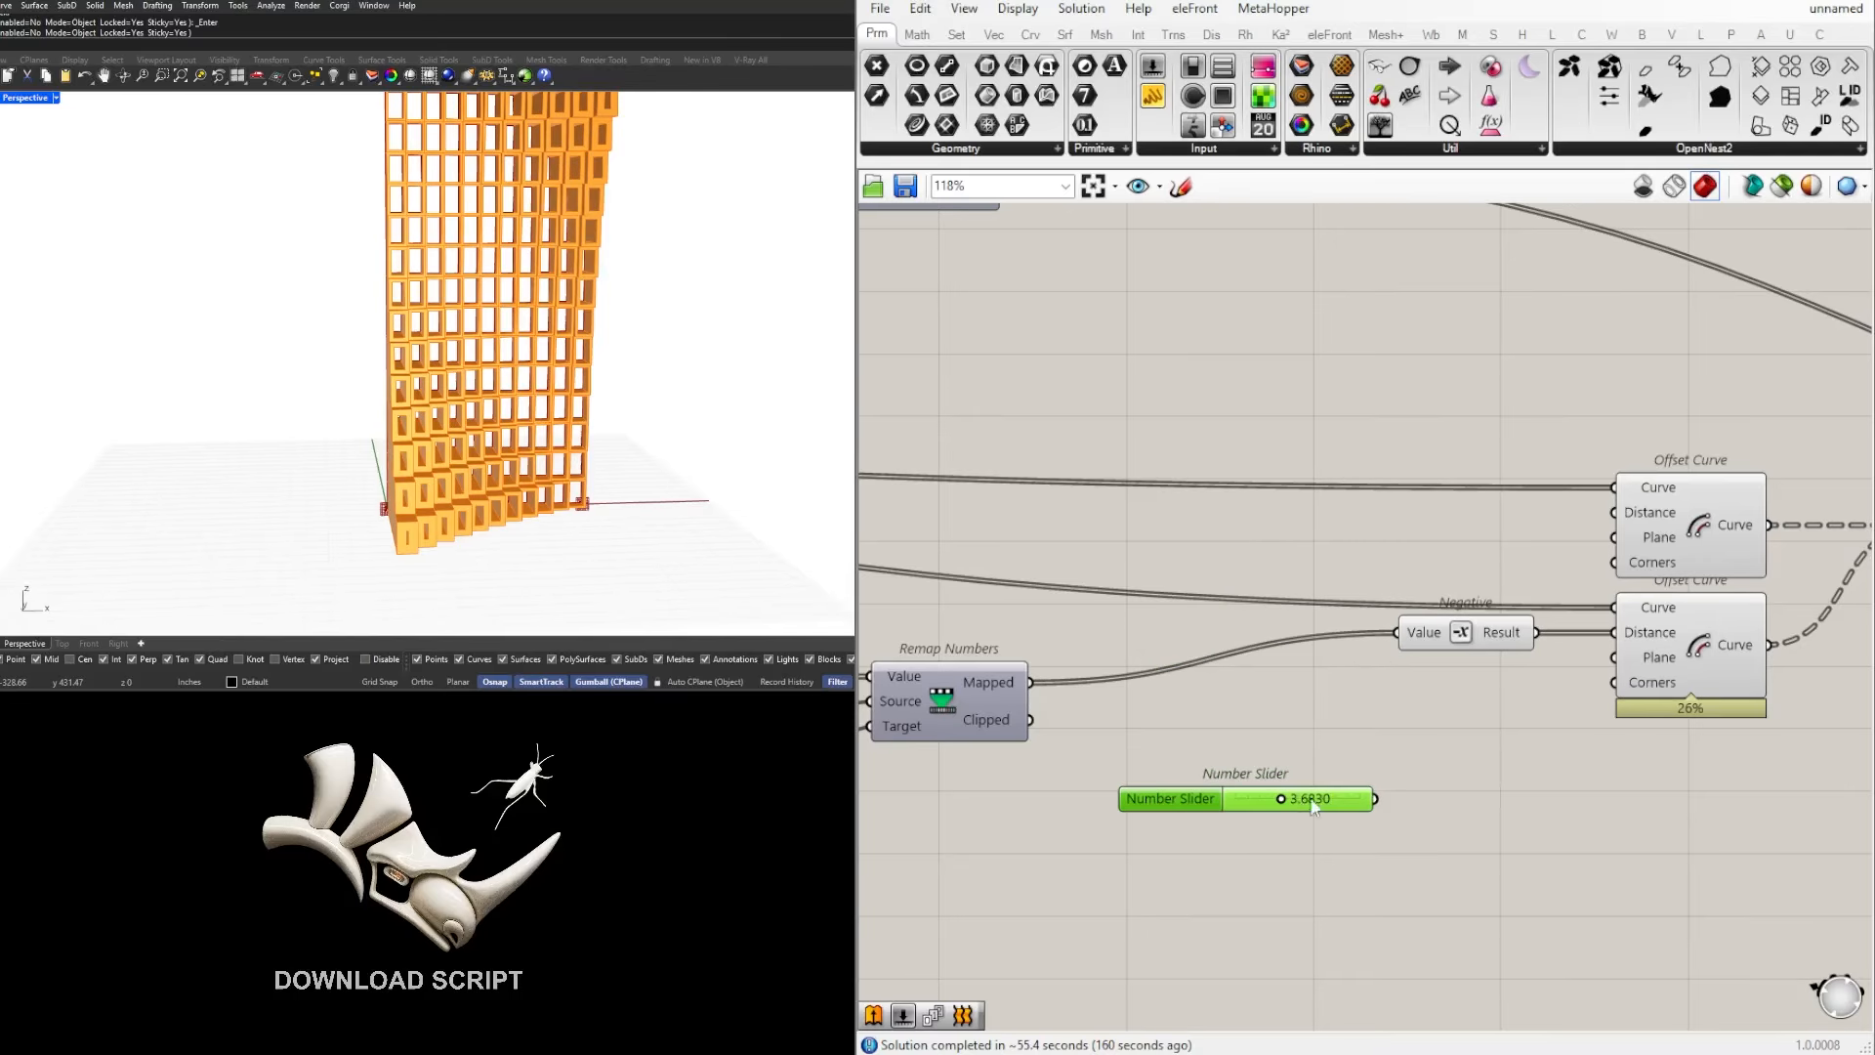
right_drag(1425, 792, 1604, 732)
key(Delete)
drag(1650, 575, 1457, 624)
Step: Try a domain end of 8.017 in the duplicated remap group to widen the frames on the most extruded cells
right_drag(184, 507, 293, 459)
scroll(513, 337, down, 8)
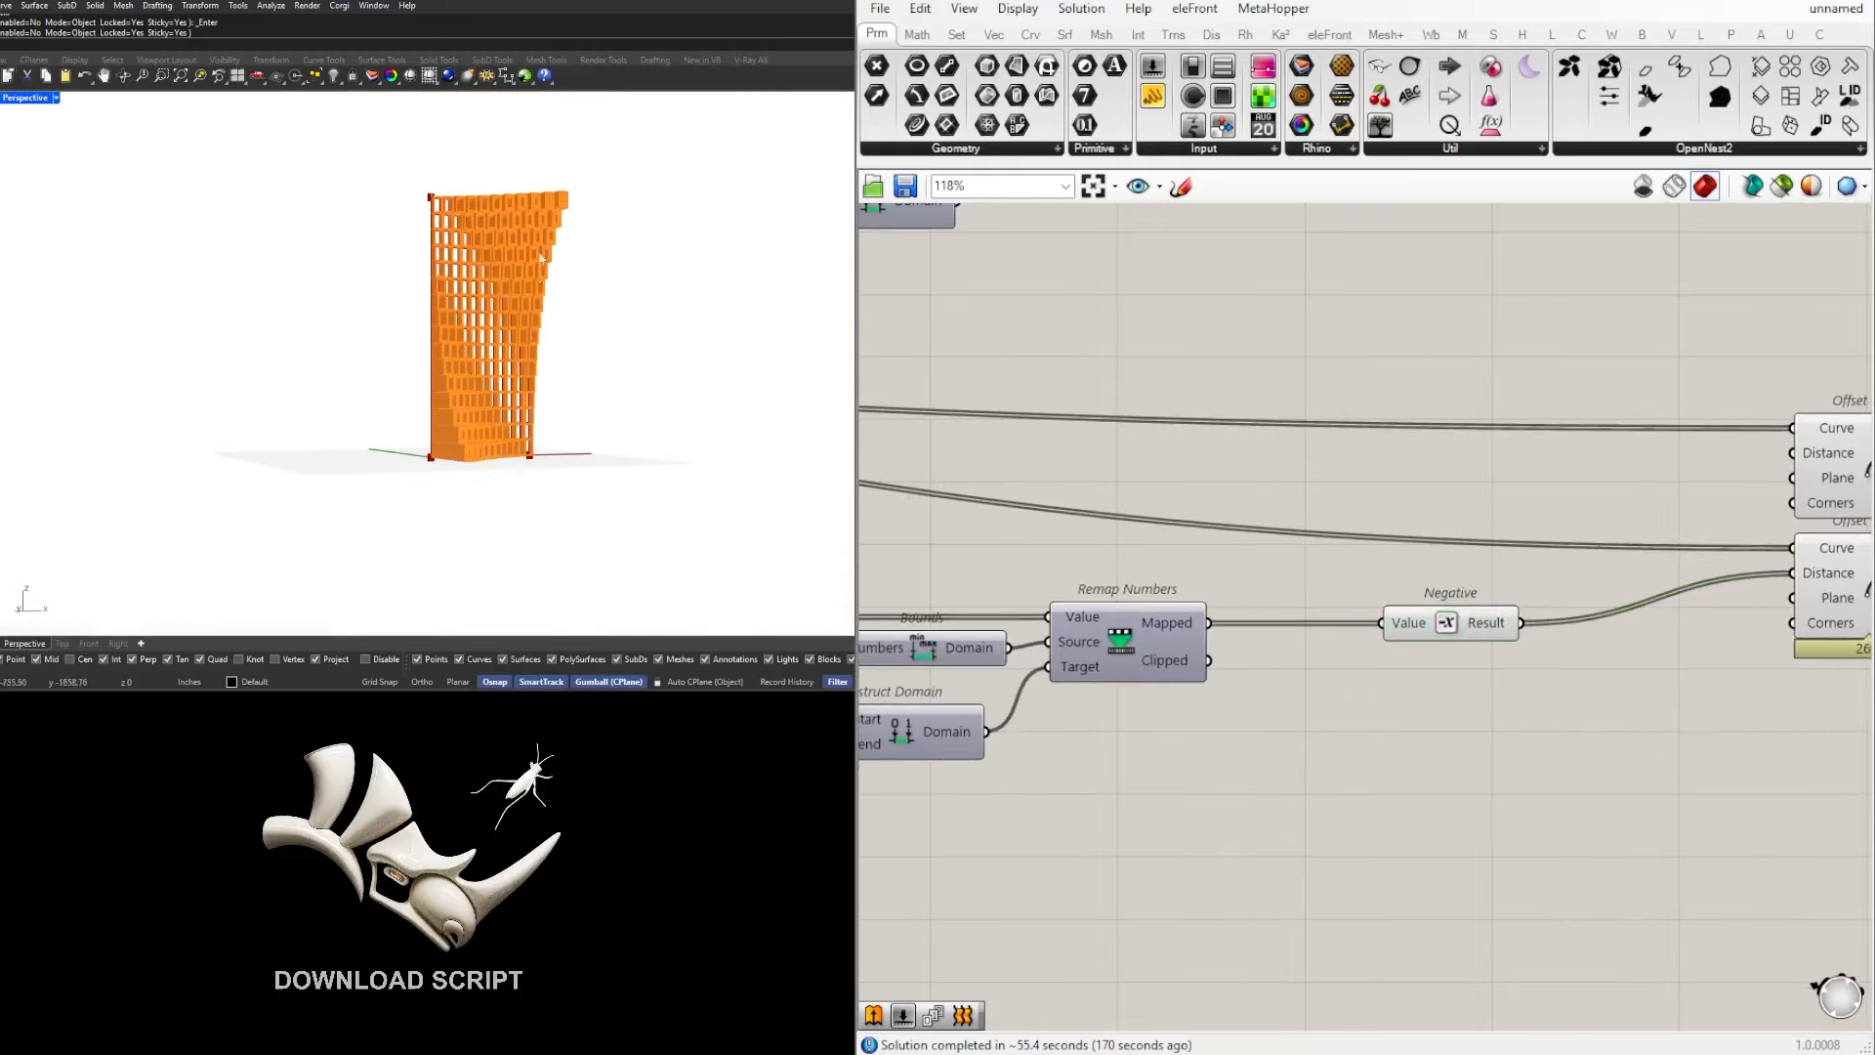
scroll(586, 224, up, 9)
scroll(459, 439, down, 5)
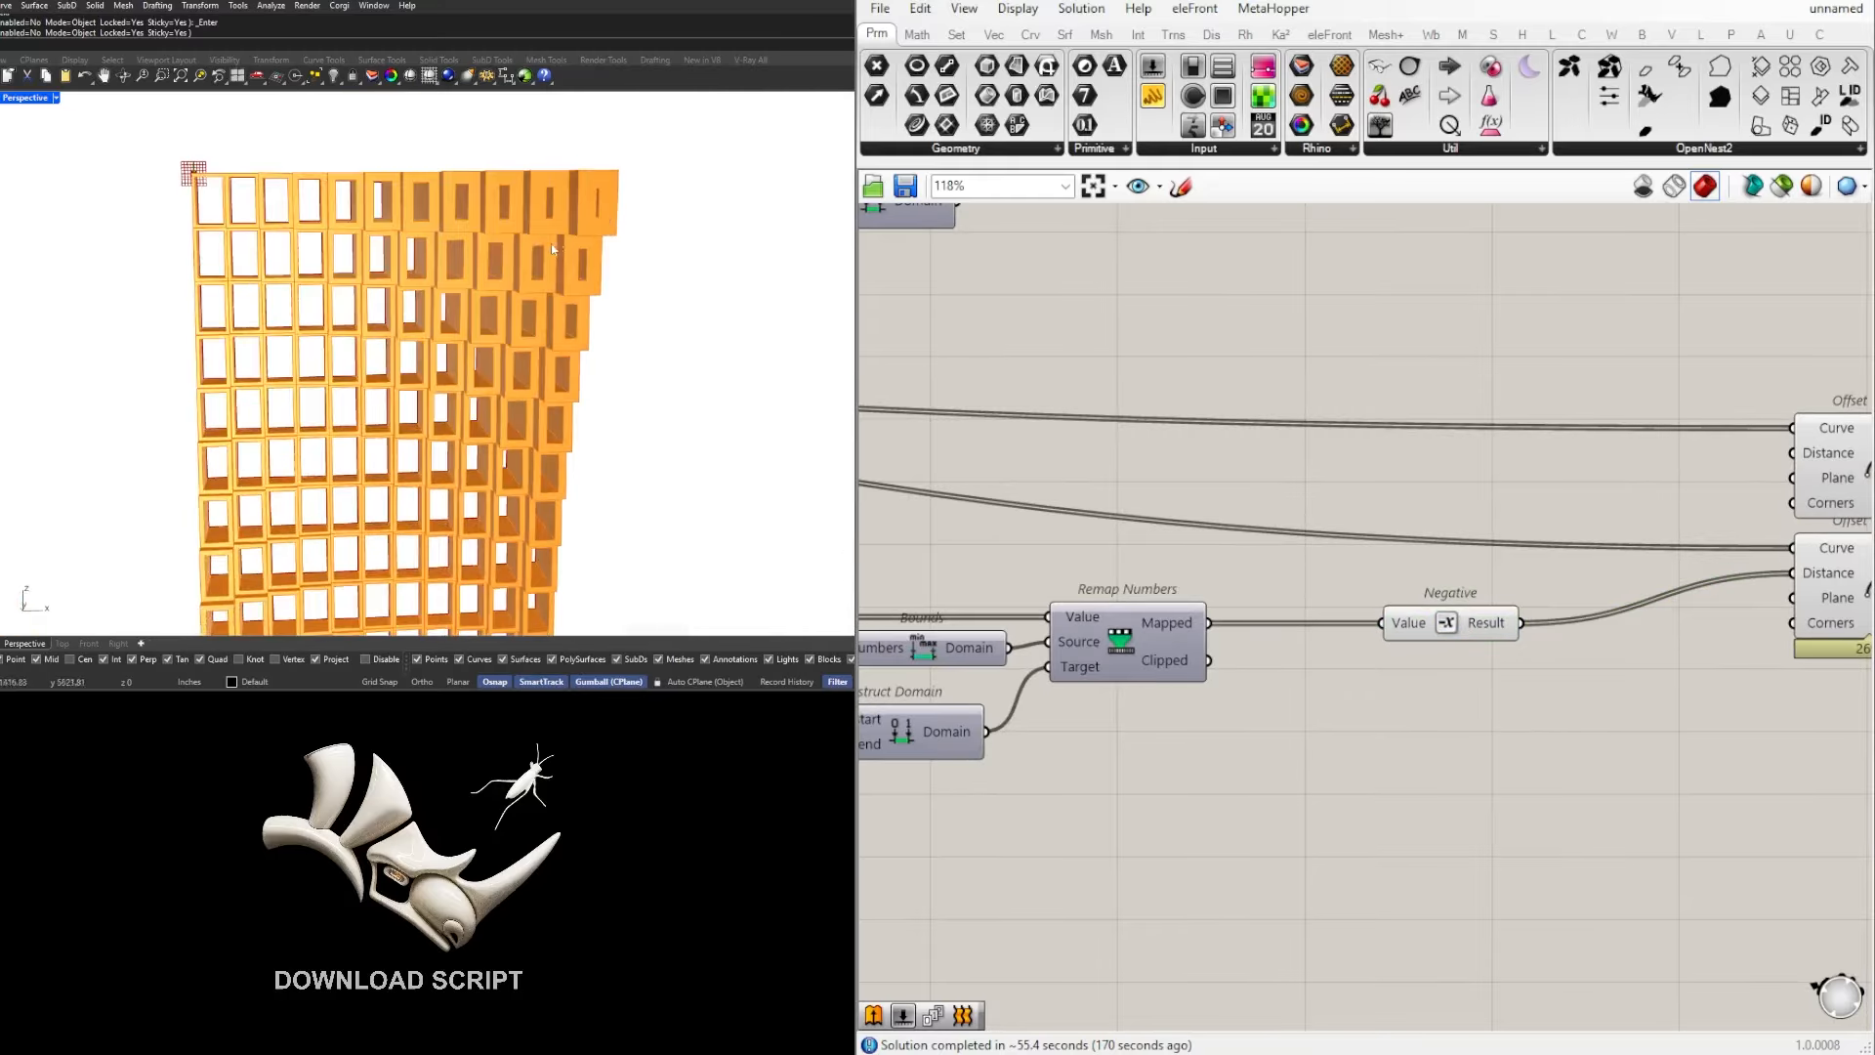
right_drag(458, 440, 416, 462)
scroll(1172, 684, down, 3)
scroll(1173, 757, up, 6)
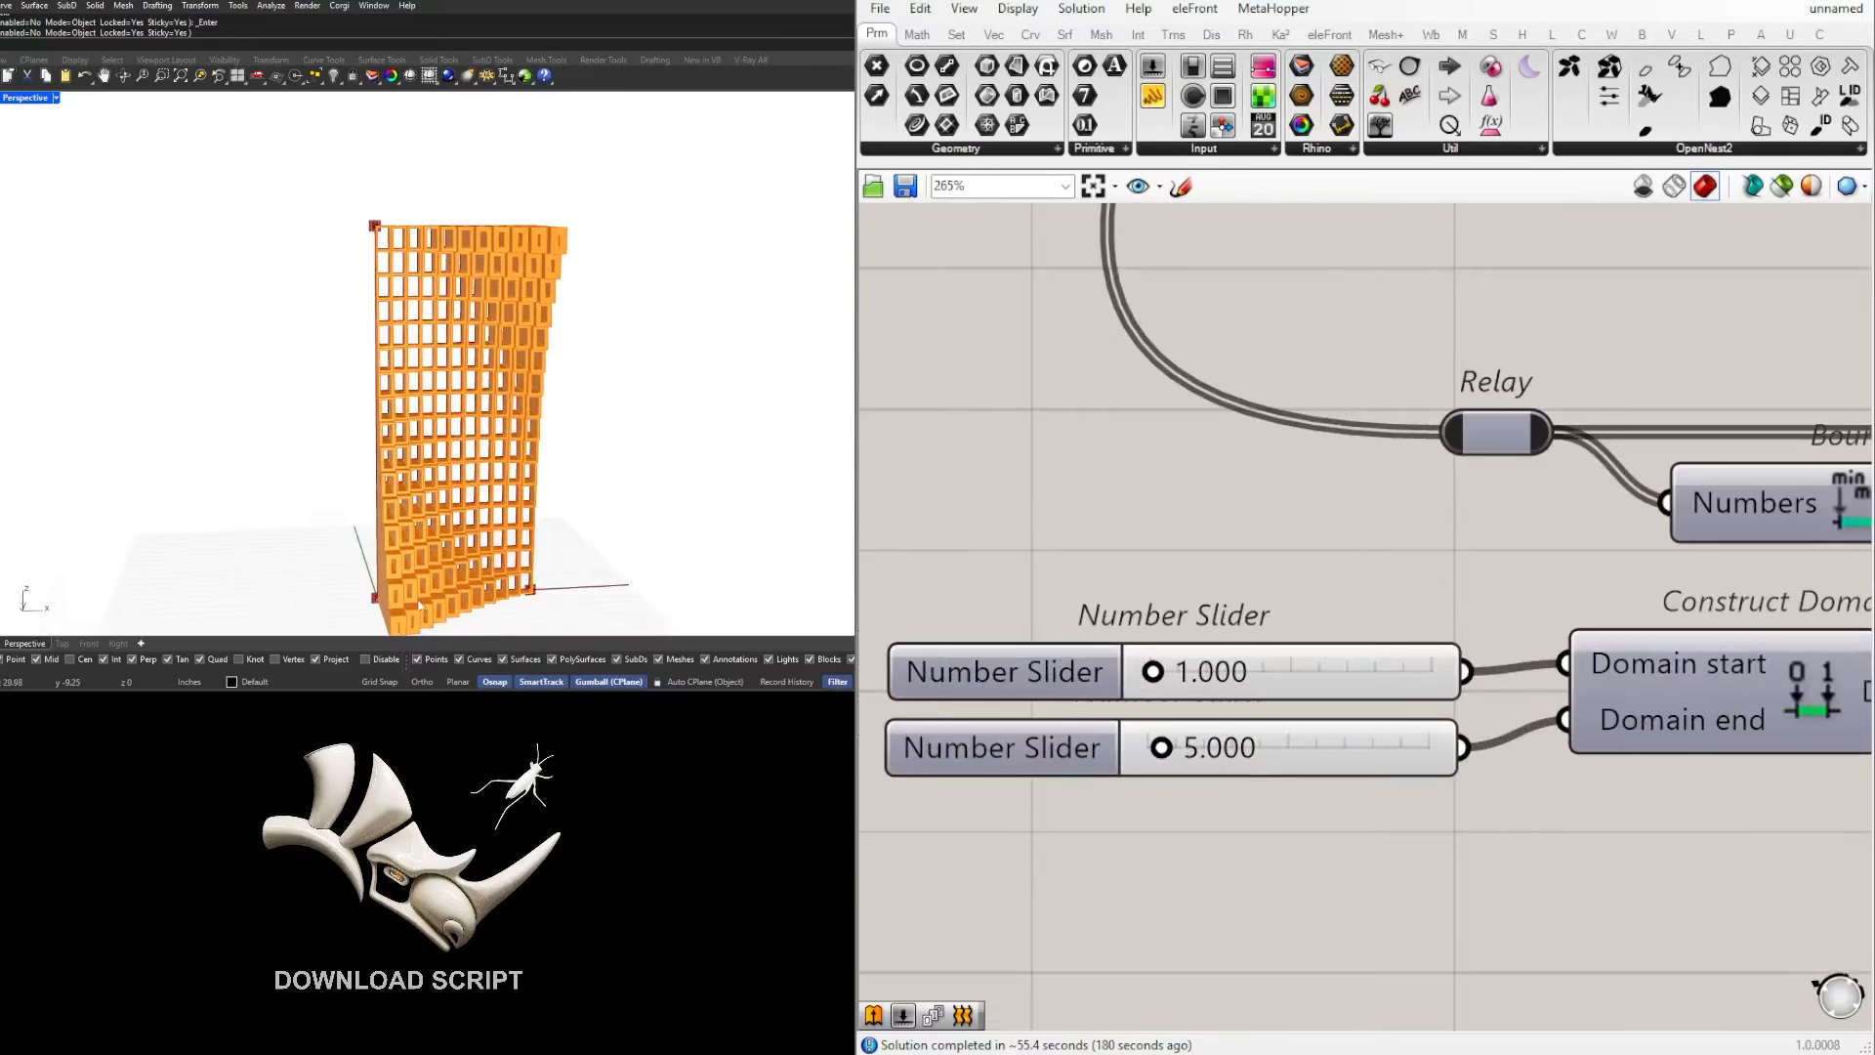
scroll(420, 606, up, 5)
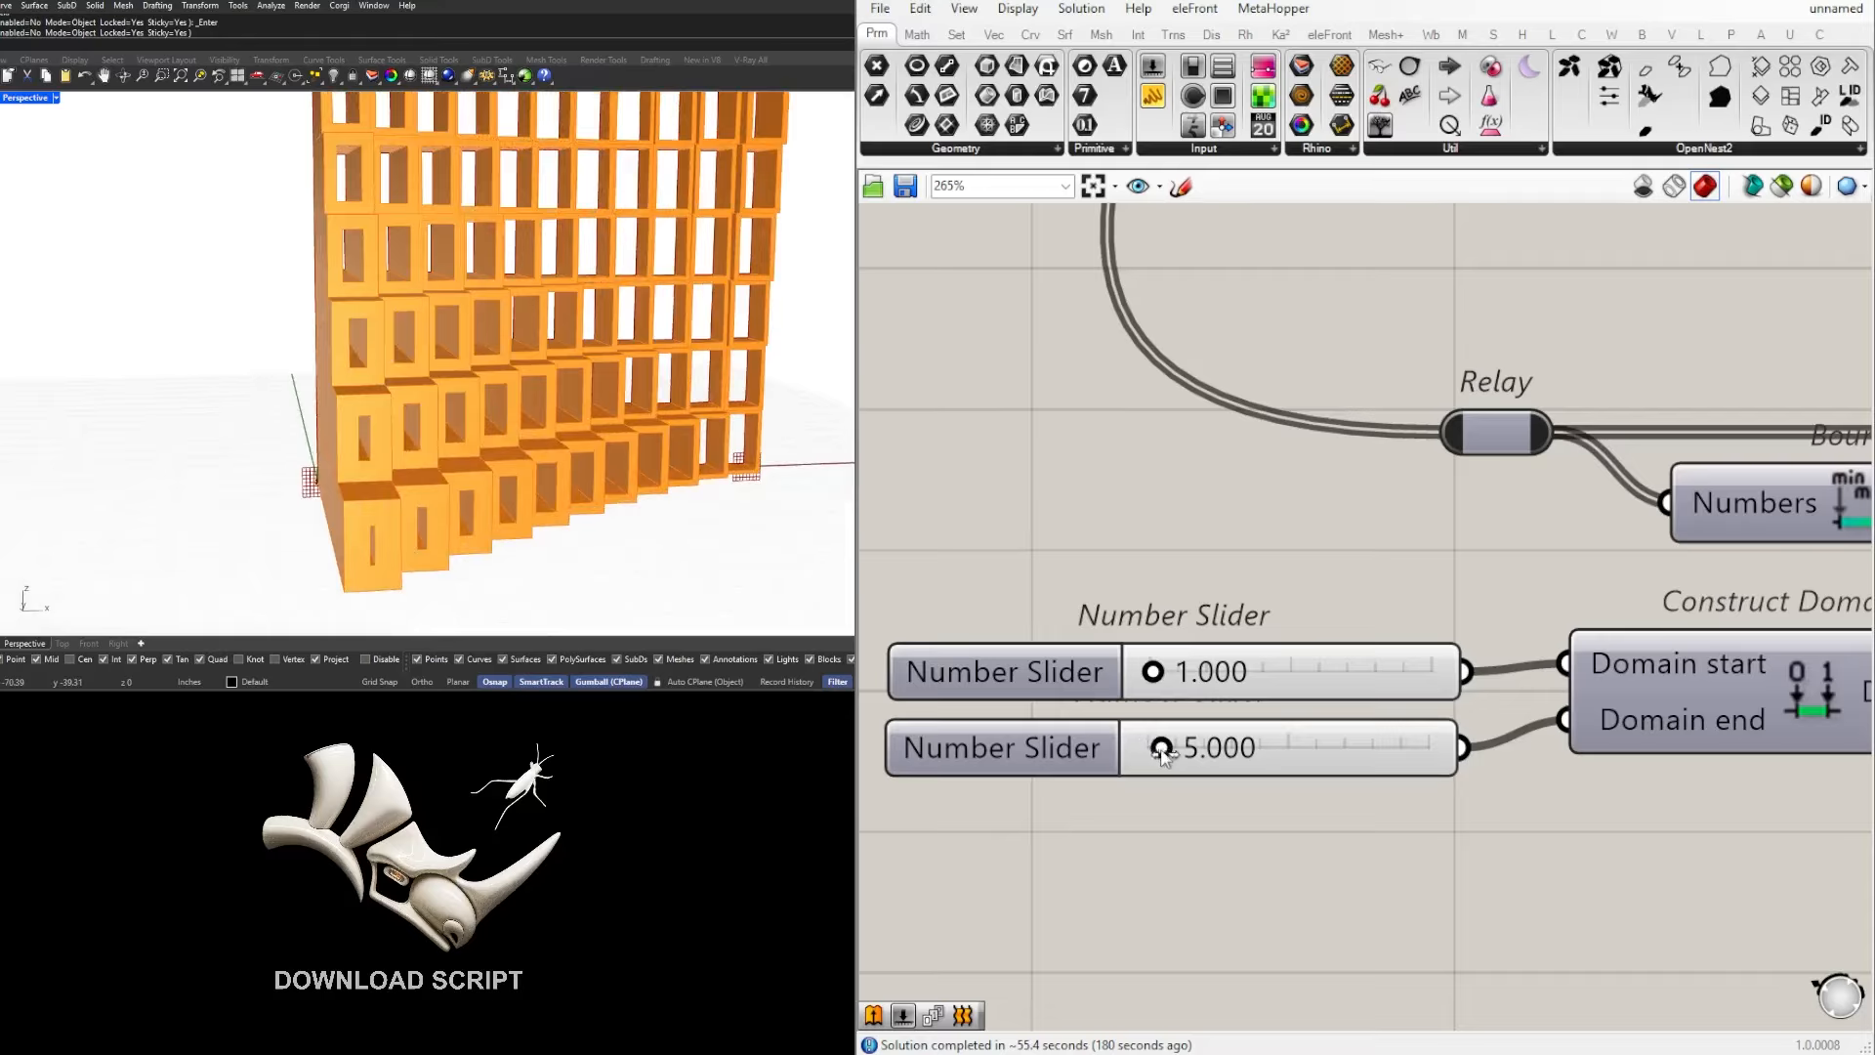
drag(1169, 754, 1173, 756)
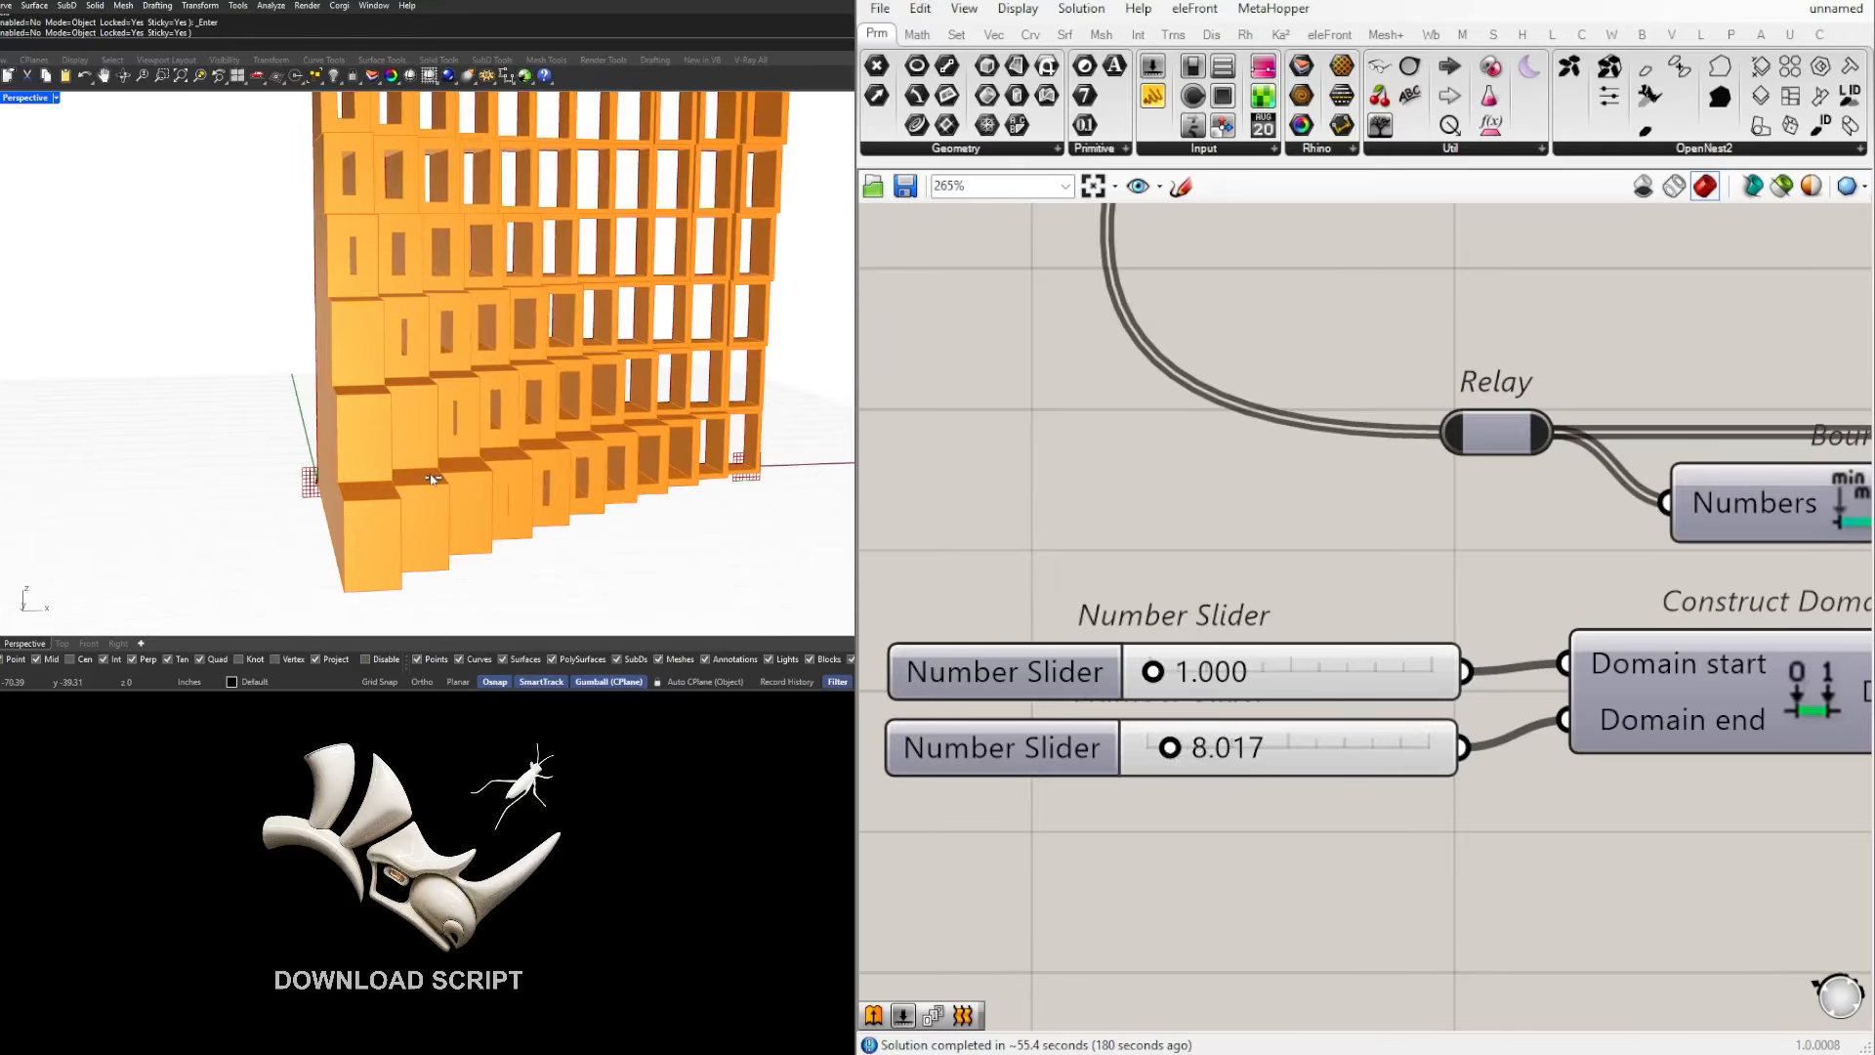
Step: Inspect the facade's frame widths and closed cells up close and from several angles
scroll(447, 477, down, 4)
right_drag(665, 449, 471, 510)
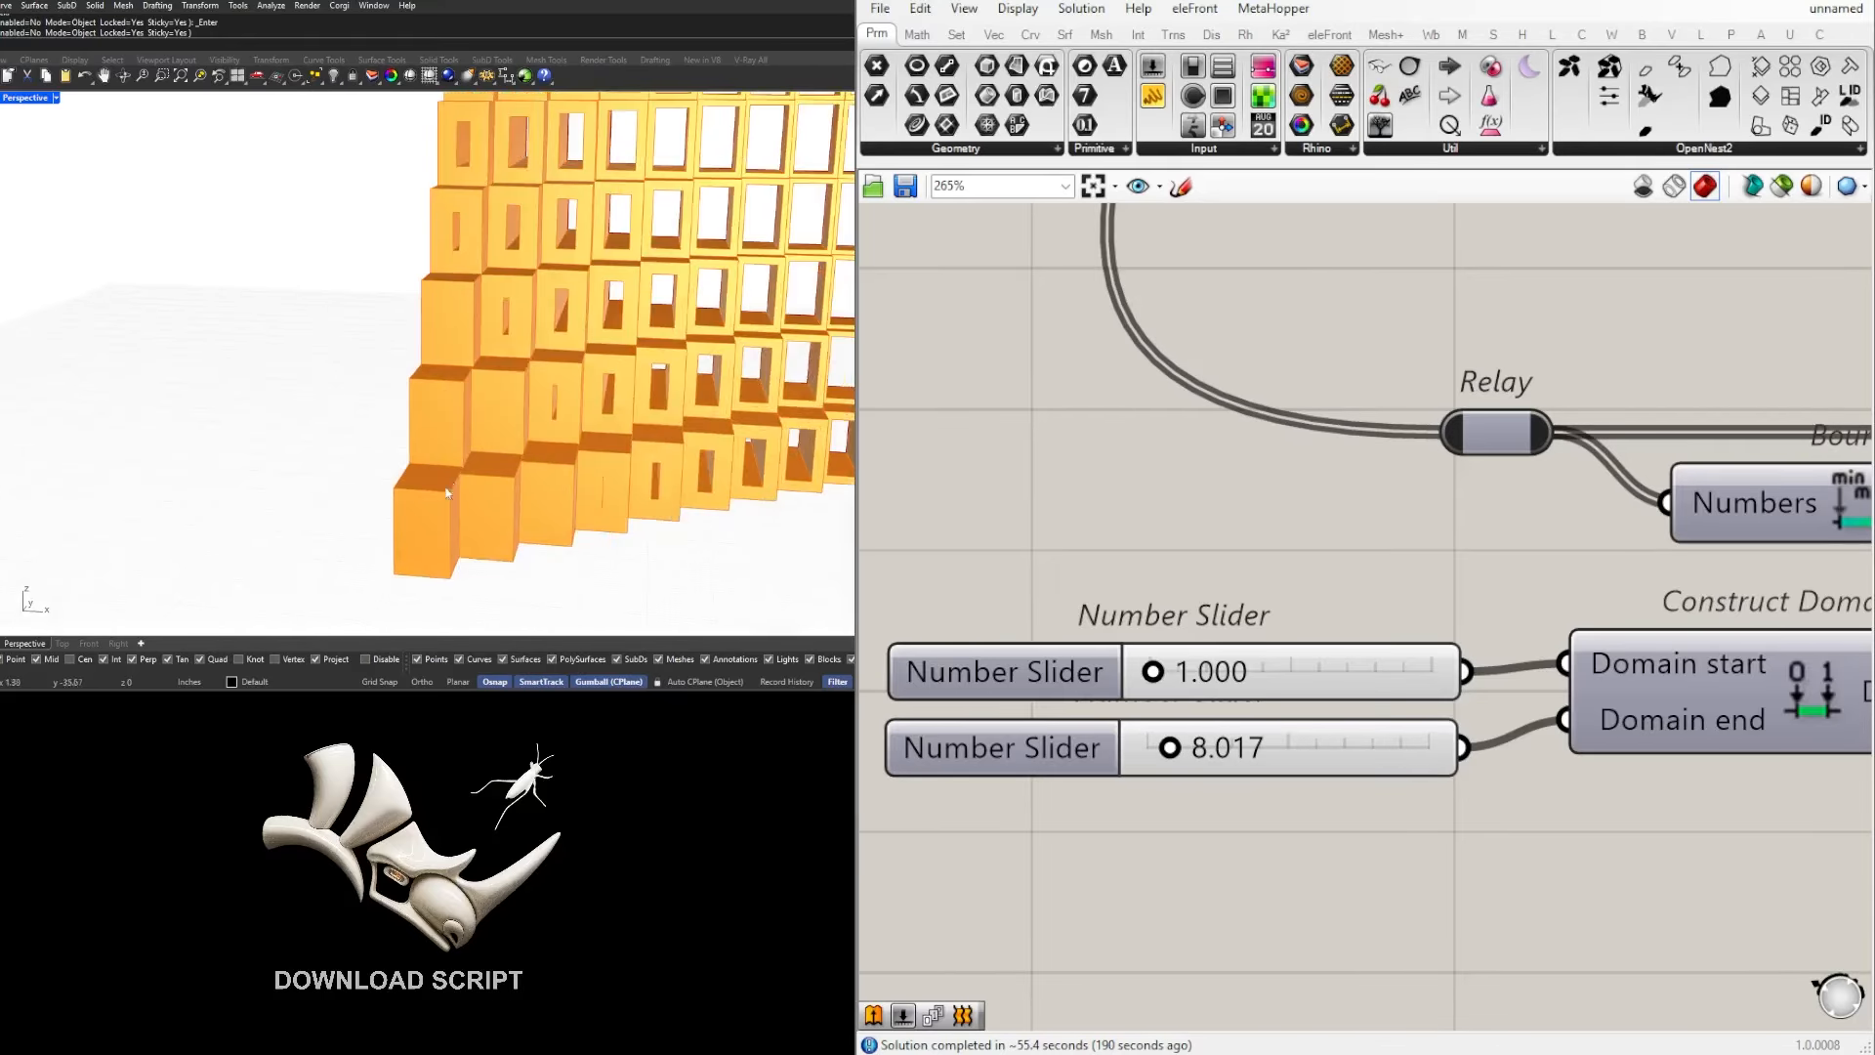
scroll(471, 510, up, 4)
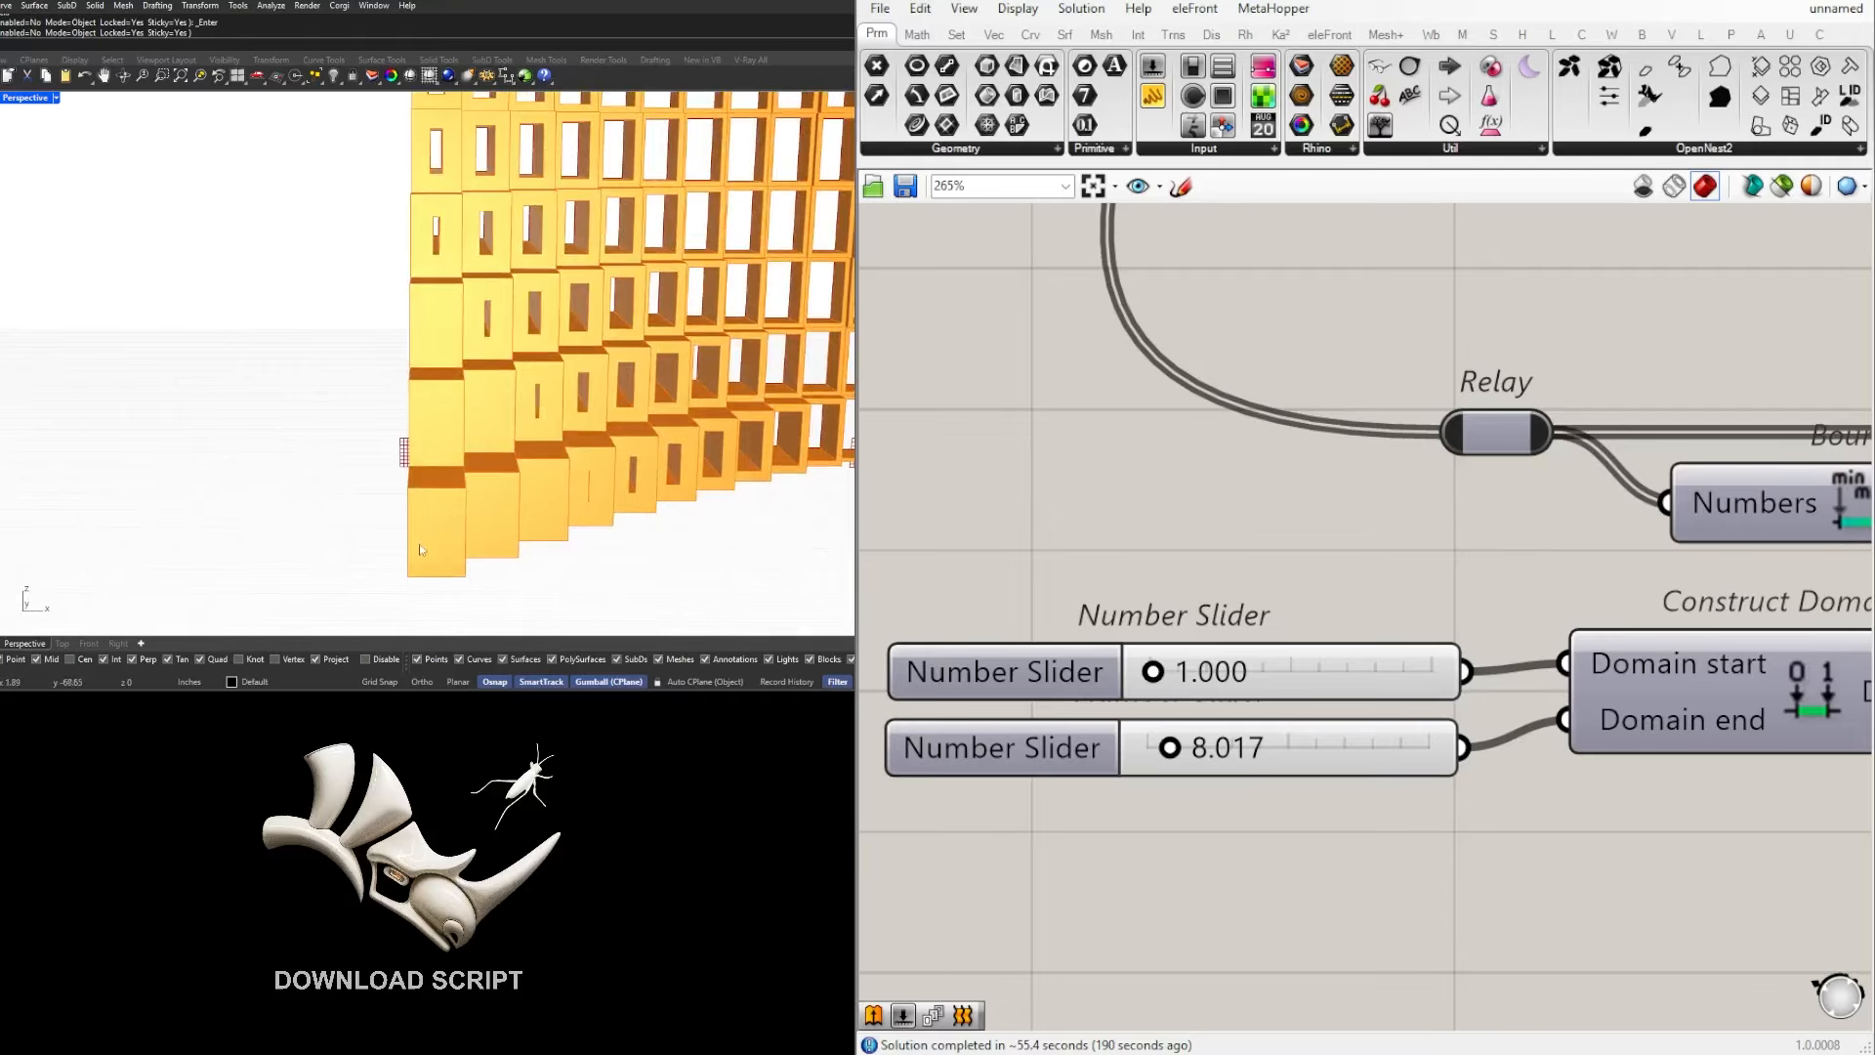
scroll(419, 549, down, 4)
right_drag(419, 549, 589, 479)
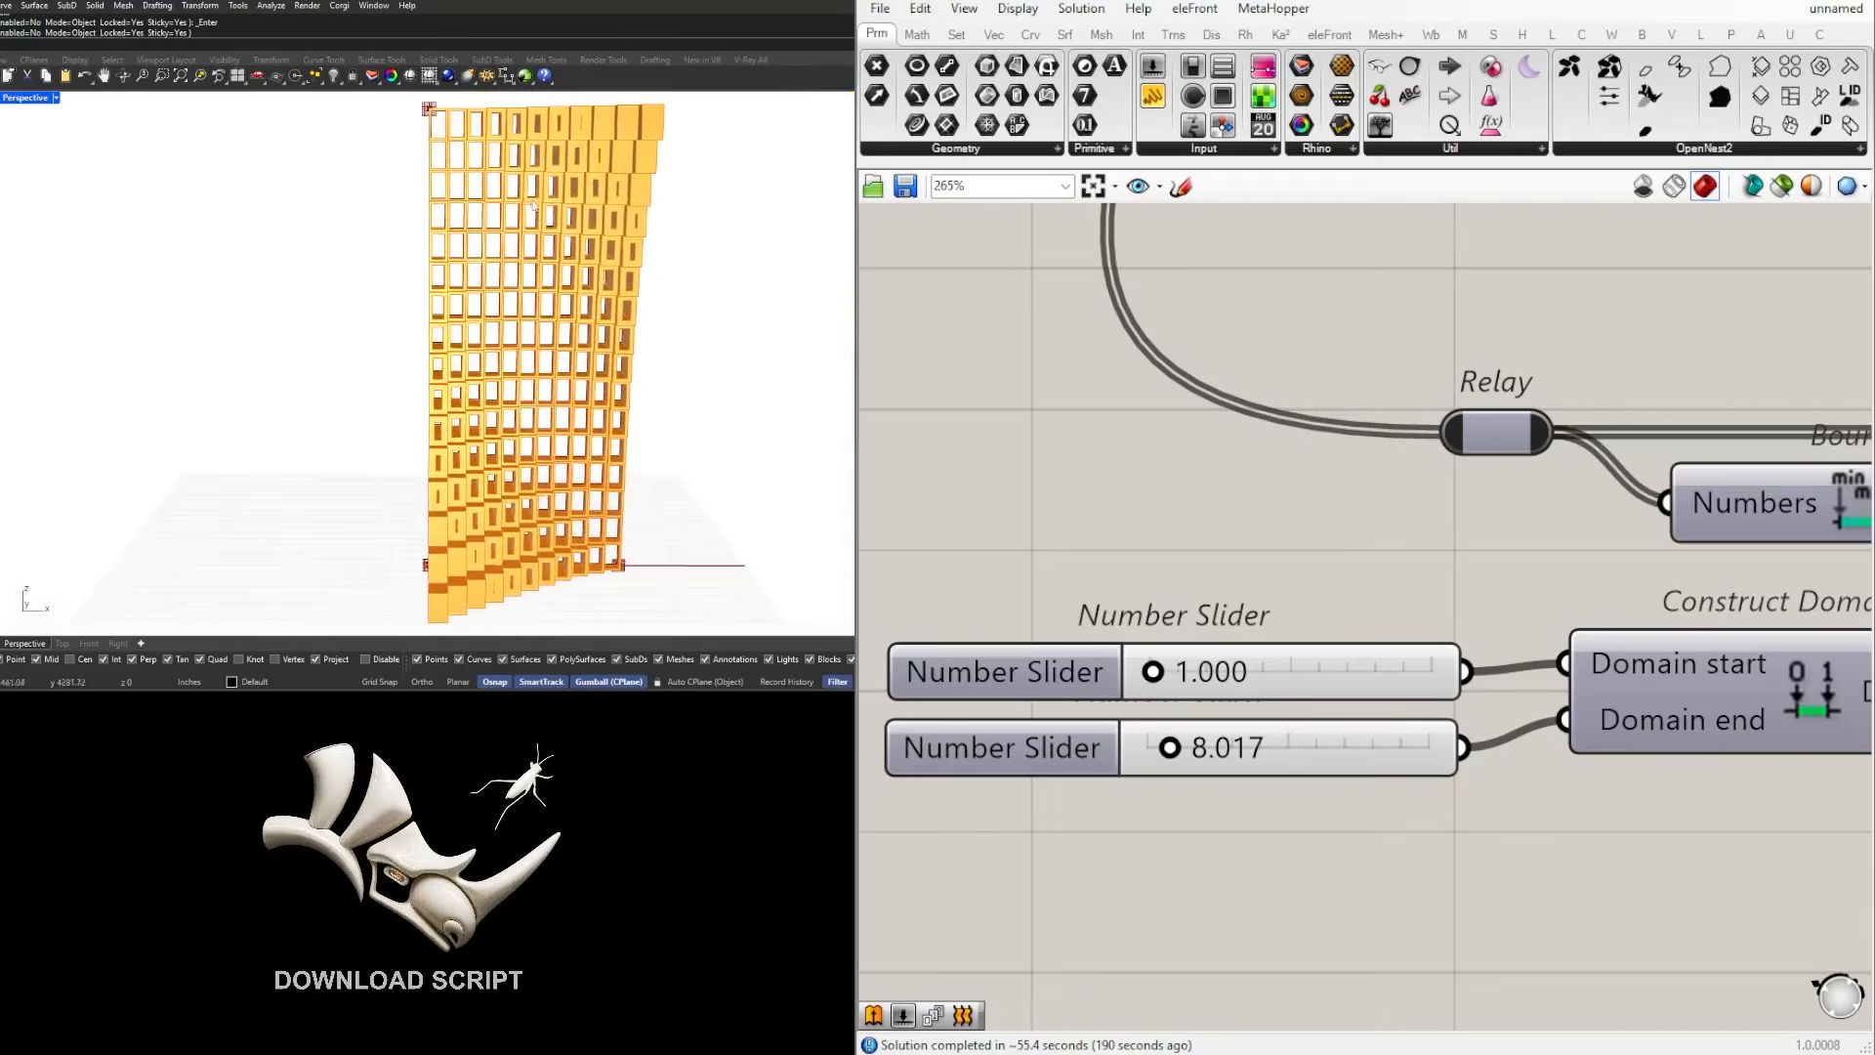
right_drag(472, 148, 584, 440)
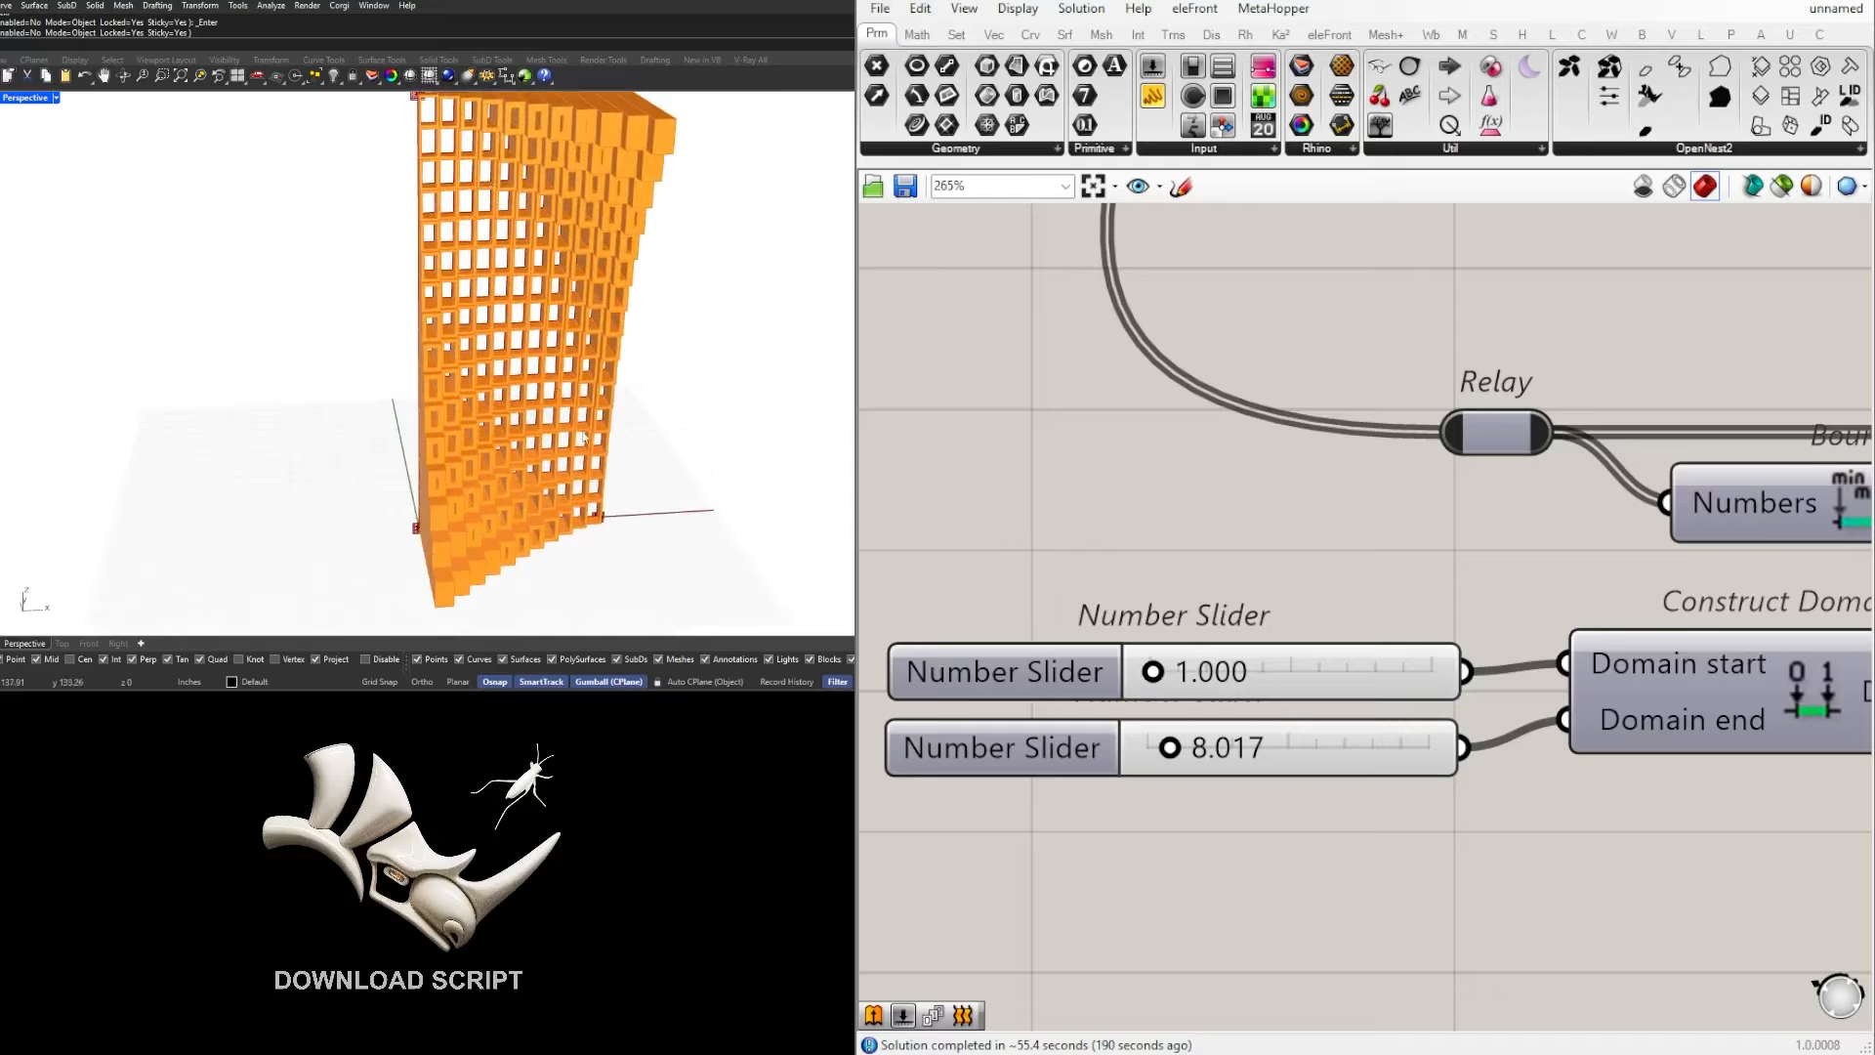
right_drag(623, 540, 504, 390)
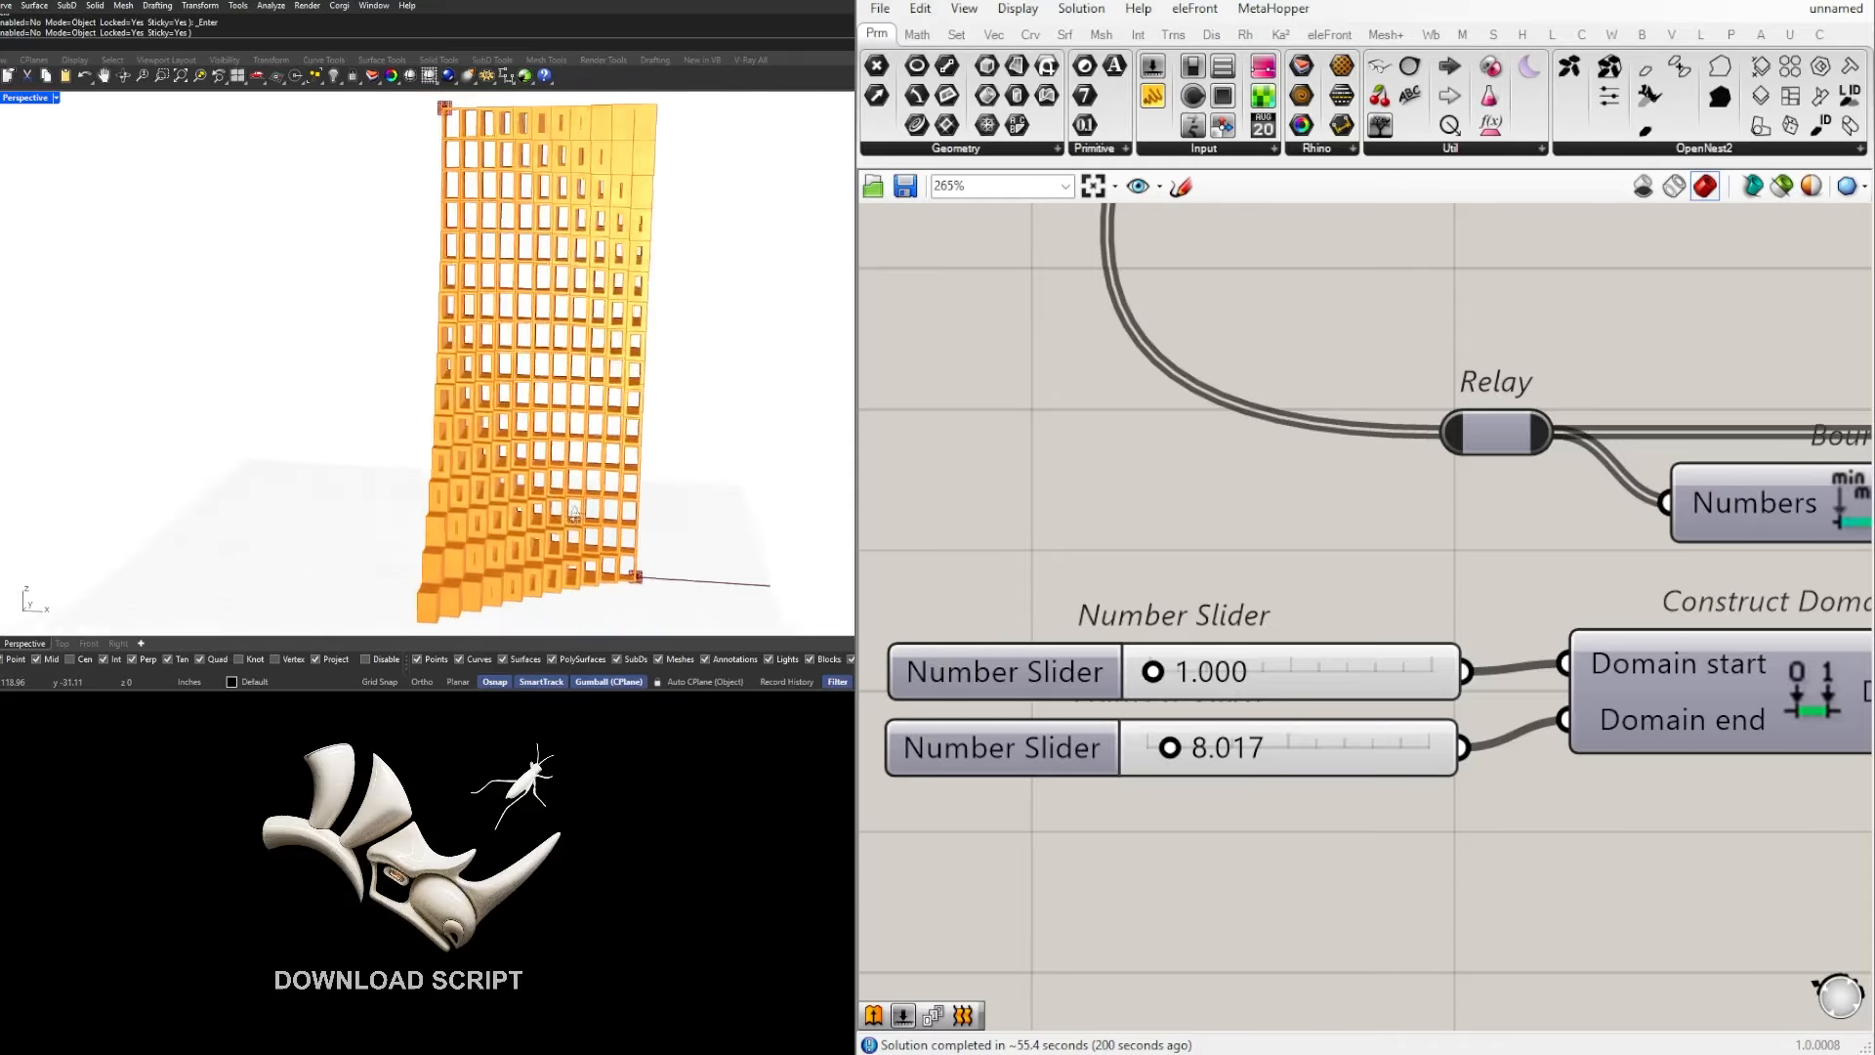
scroll(478, 342, up, 4)
right_drag(430, 318, 491, 304)
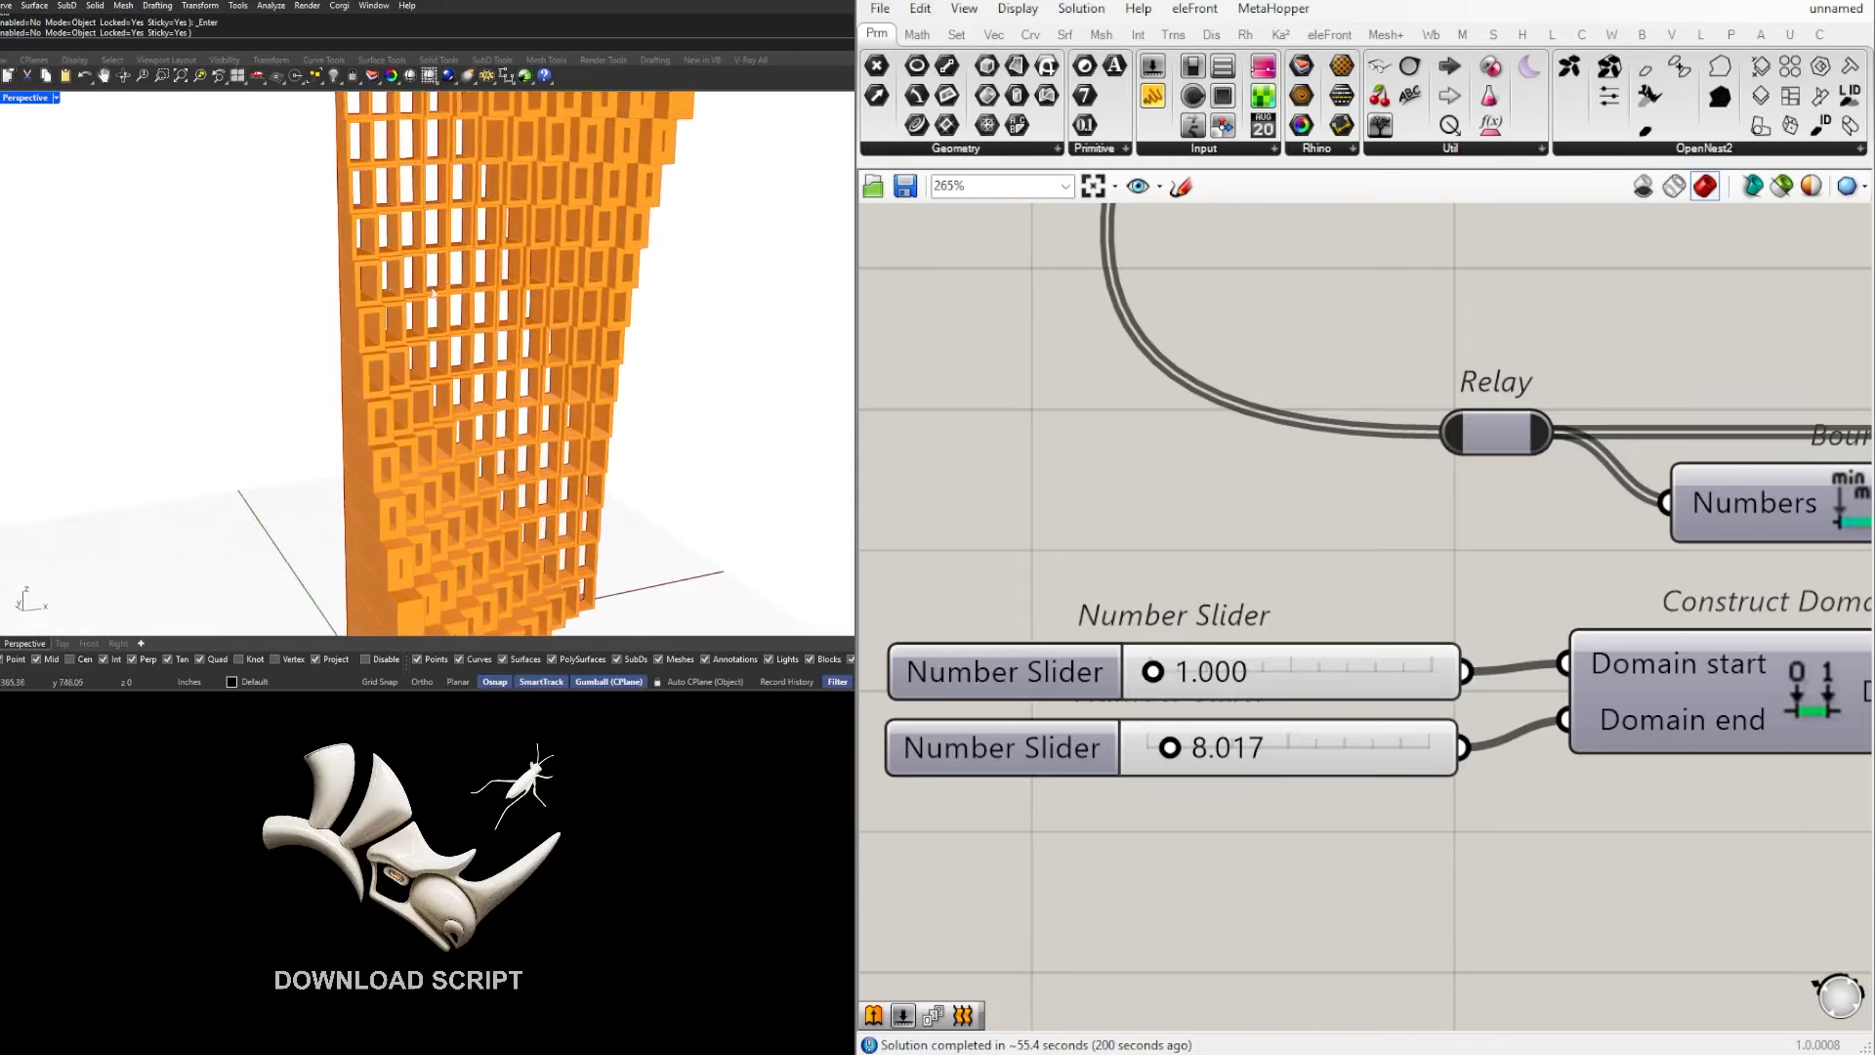
Step: Inspect the Offset Curve component showing the error and compare its curves with the solid corner cells in the facade
scroll(1329, 541, down, 5)
right_drag(1678, 599, 1149, 614)
scroll(1149, 613, down, 4)
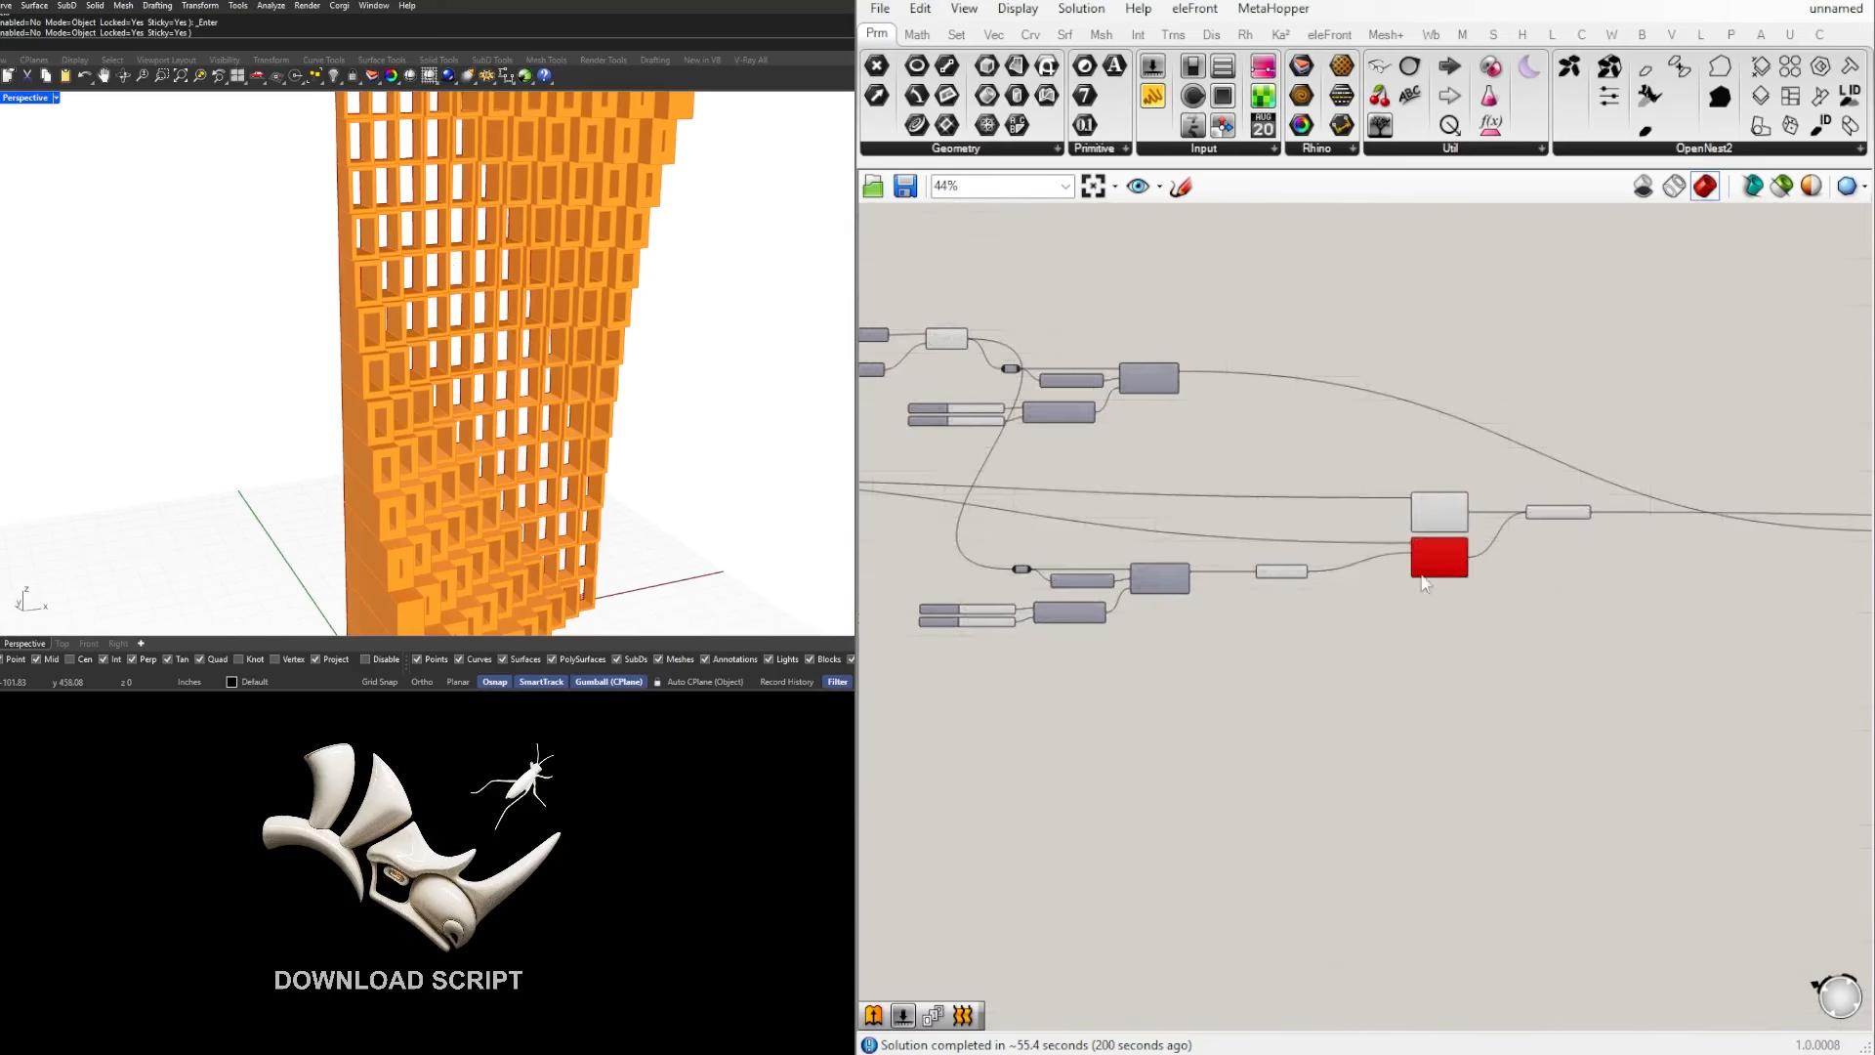
scroll(1415, 560, up, 4)
click(1451, 561)
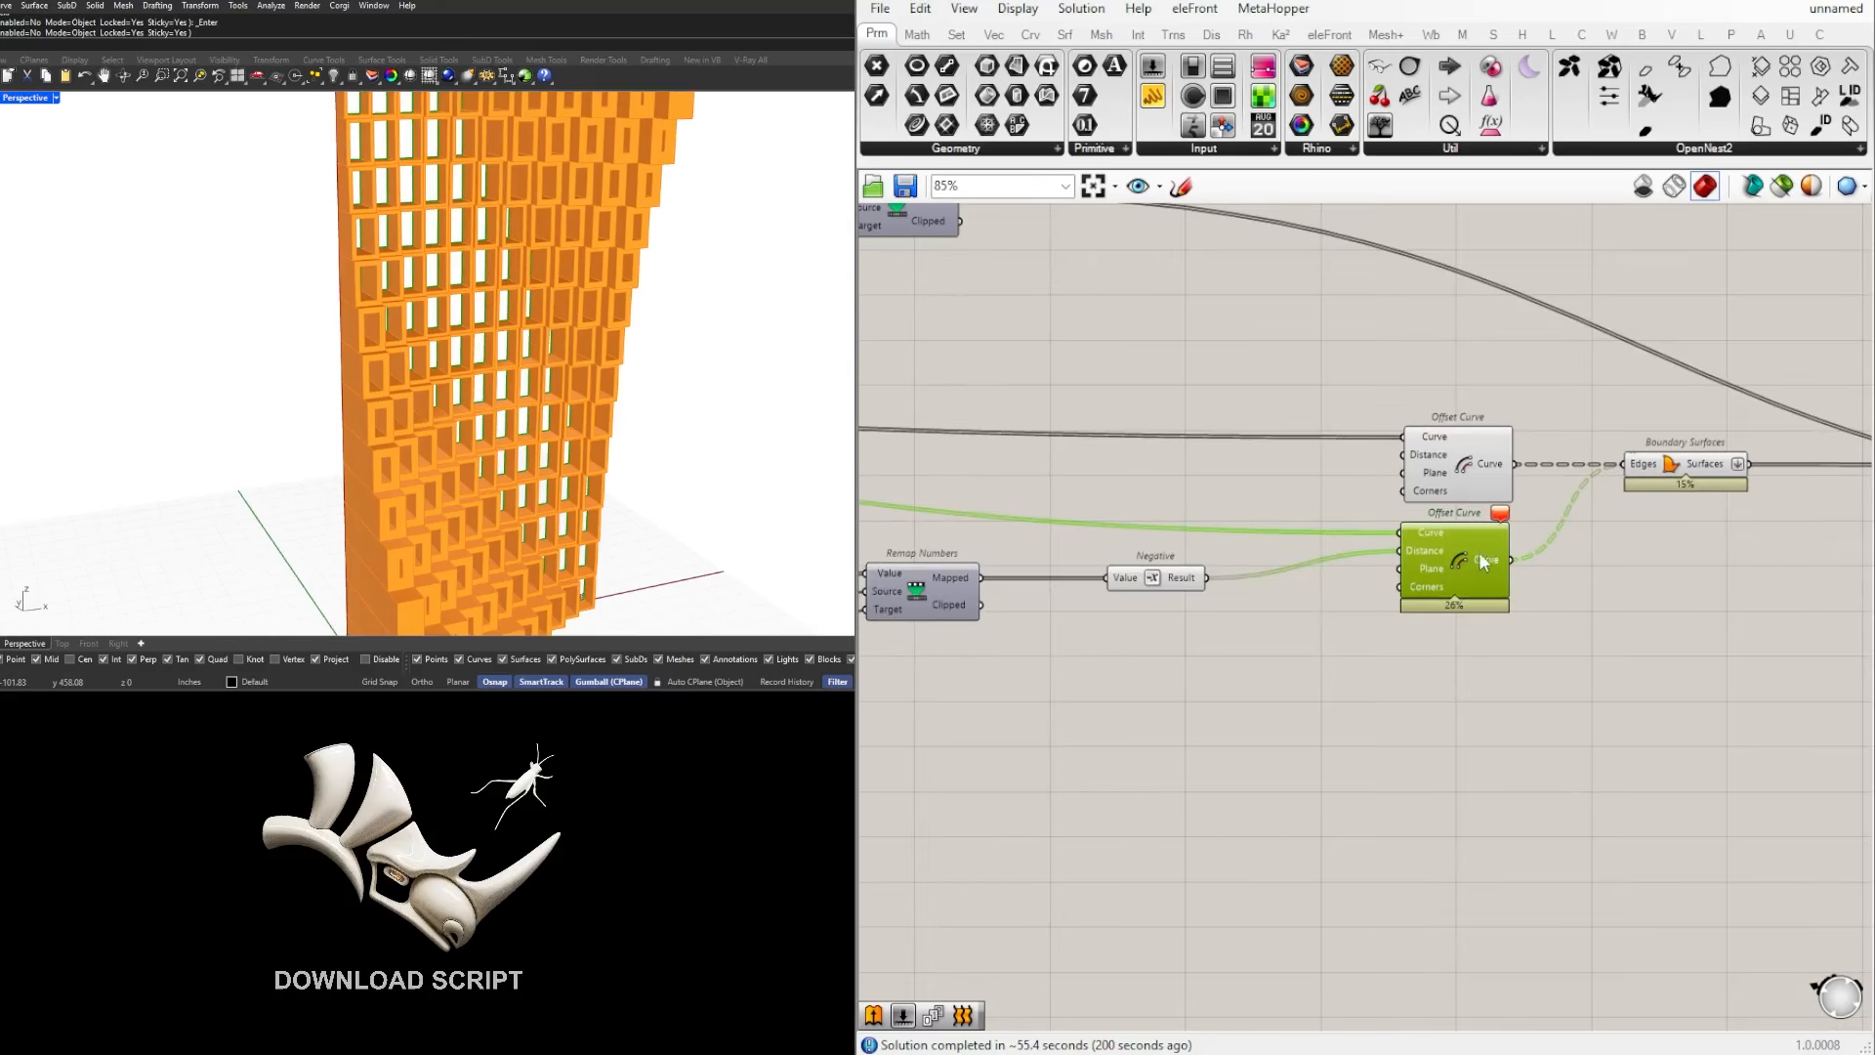
right_drag(420, 459, 398, 517)
scroll(399, 518, up, 4)
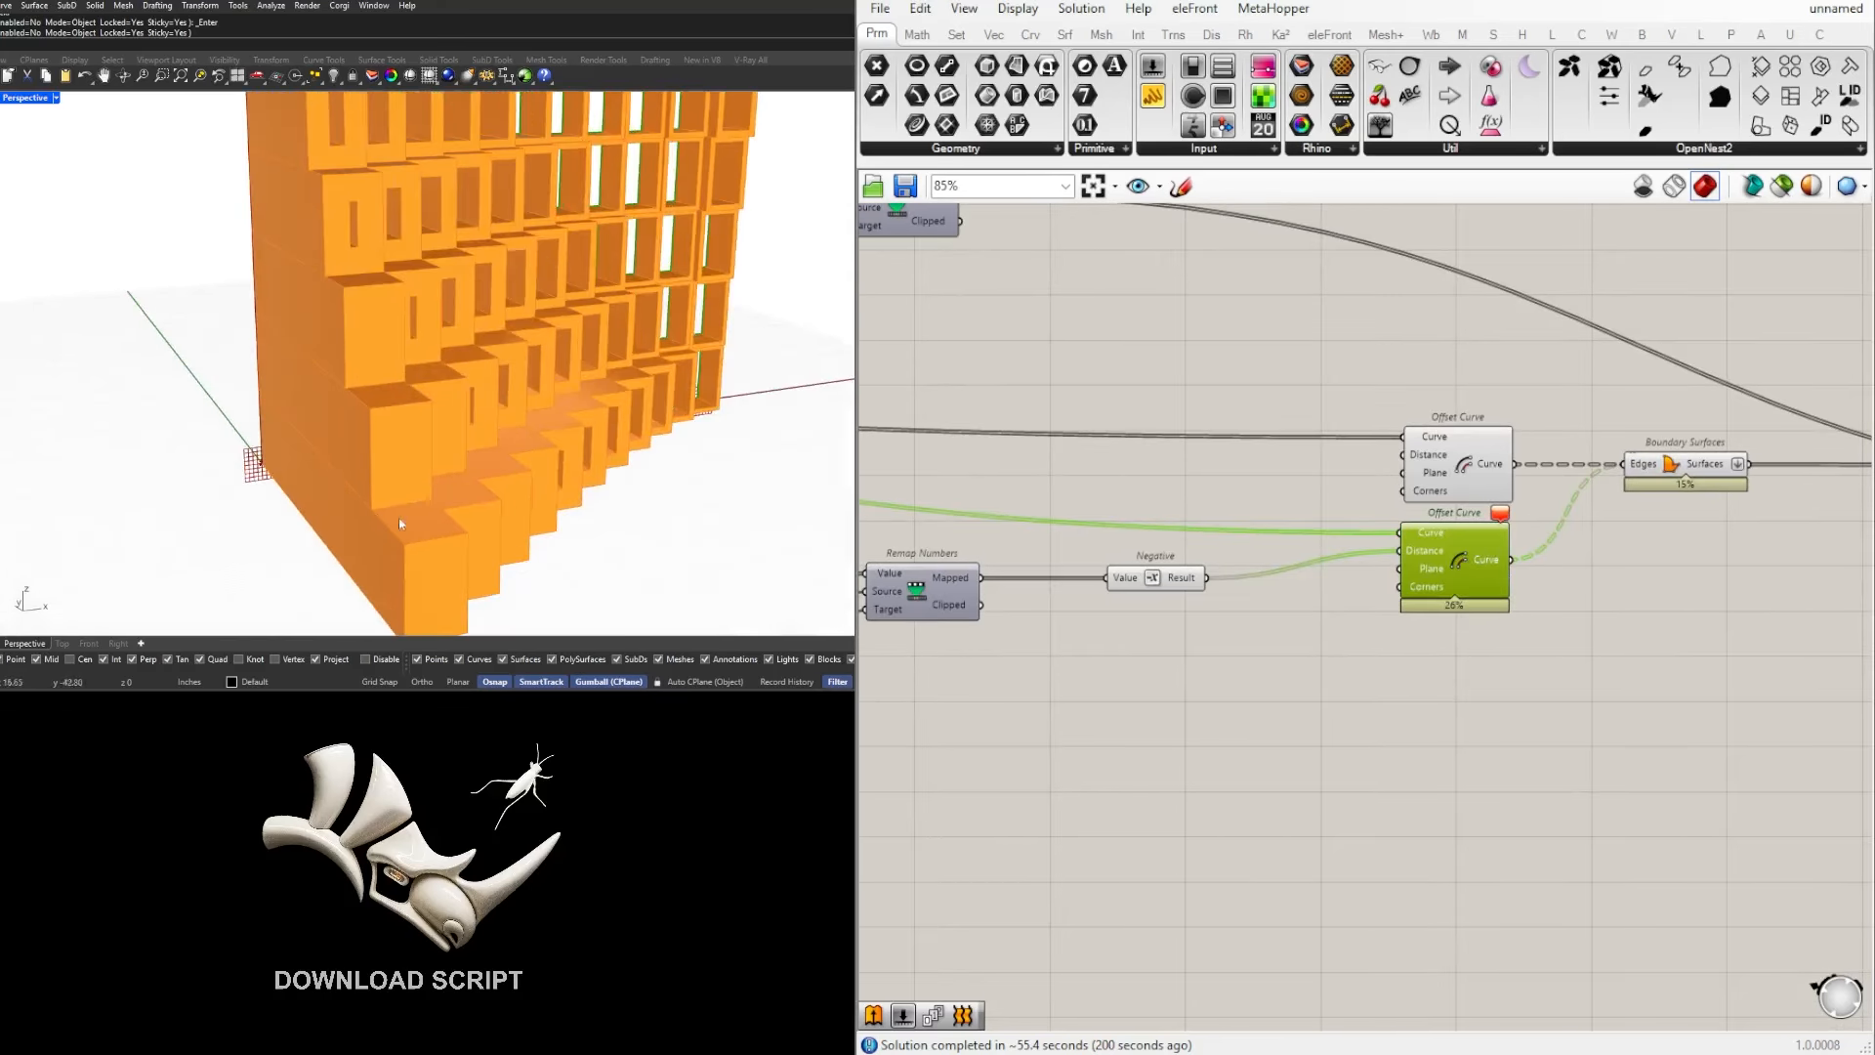
scroll(409, 427, up, 3)
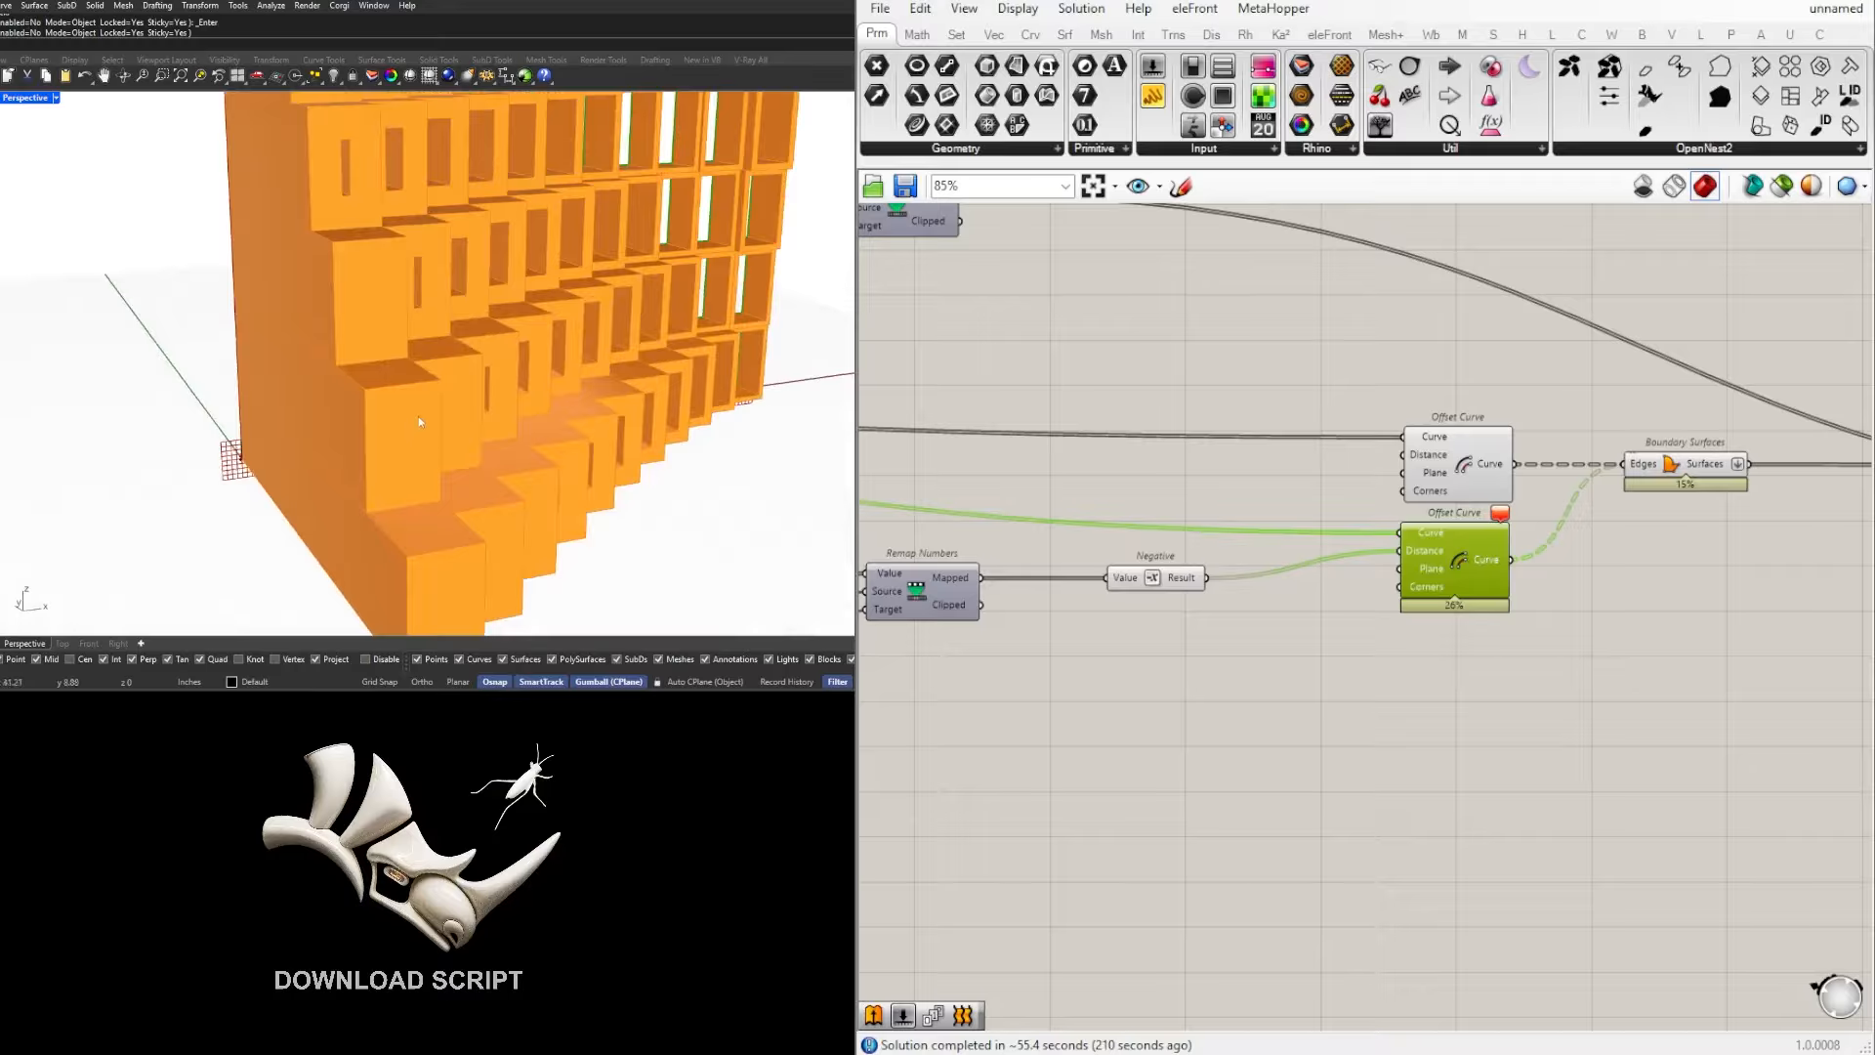
click(1655, 601)
mouse_move(1503, 517)
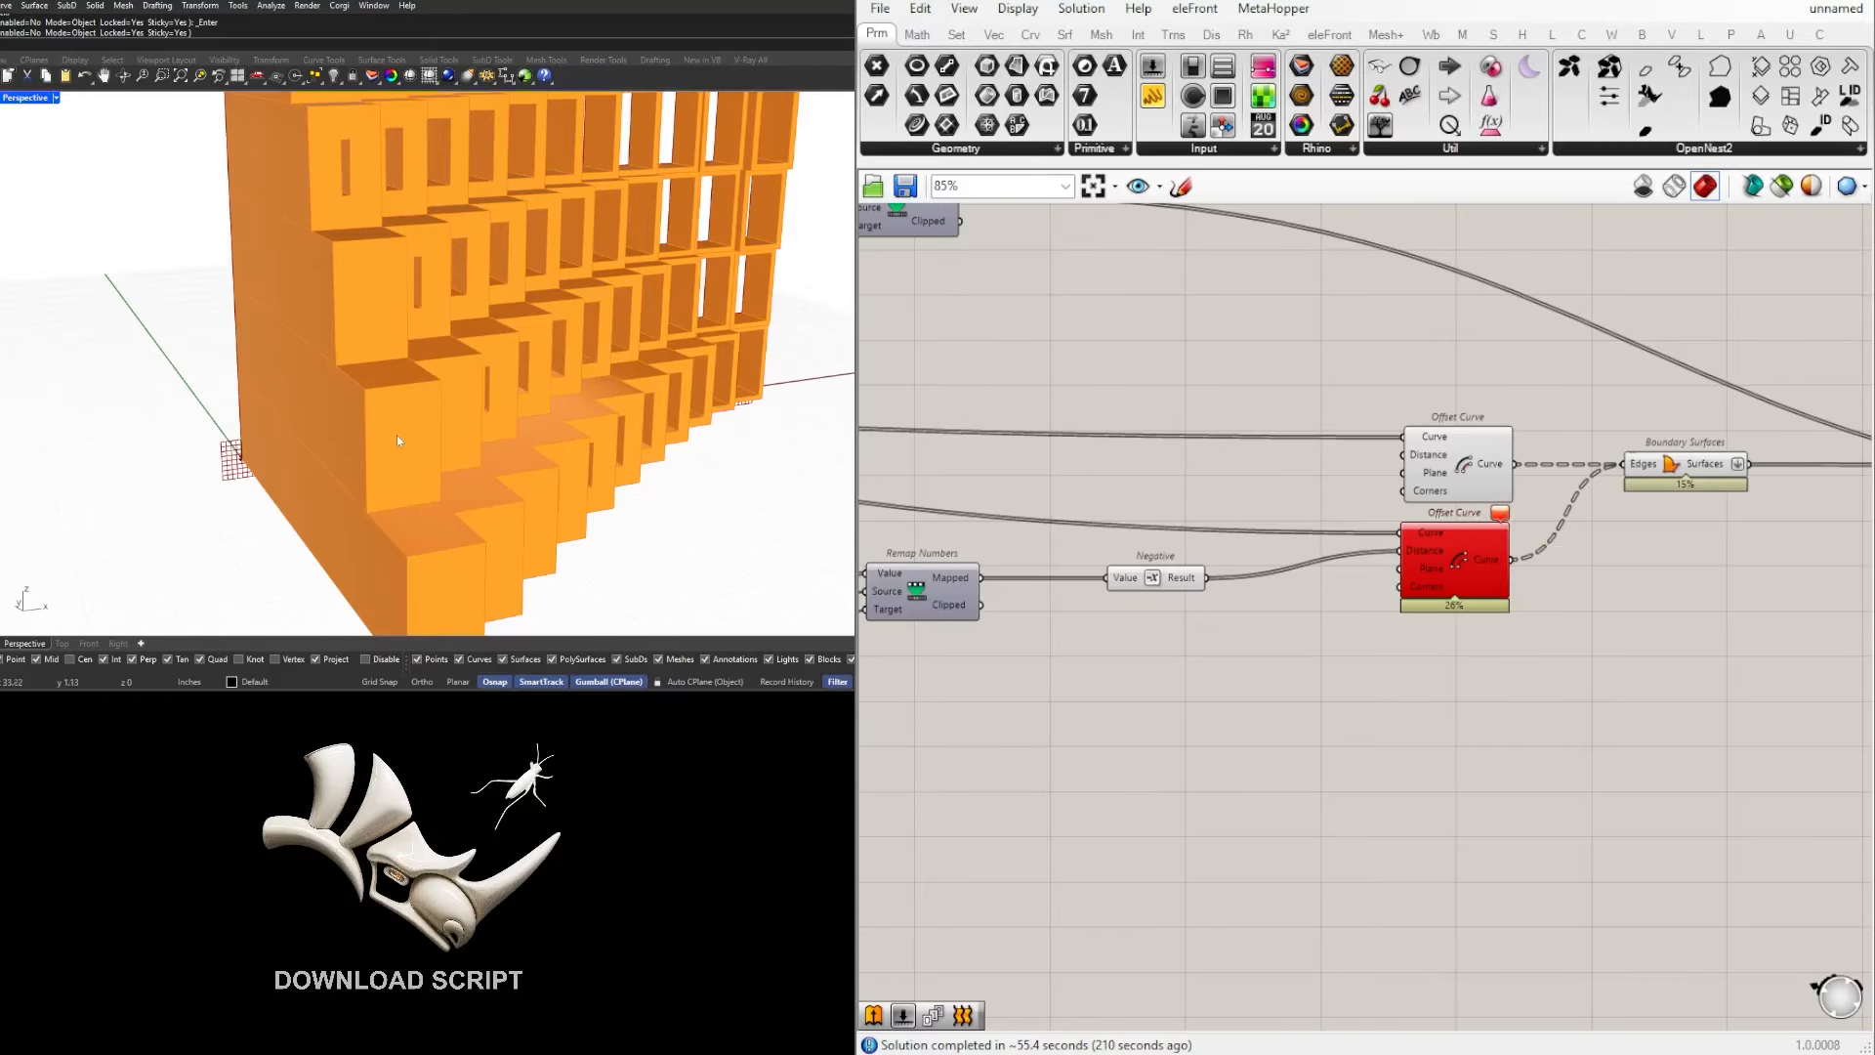
Step: Set the domain end of the remap group that drives the frame offset to 5
scroll(1480, 687, down, 5)
scroll(1065, 711, up, 5)
right_drag(1064, 711, 1467, 713)
right_drag(1543, 661, 1198, 674)
scroll(1198, 674, up, 1)
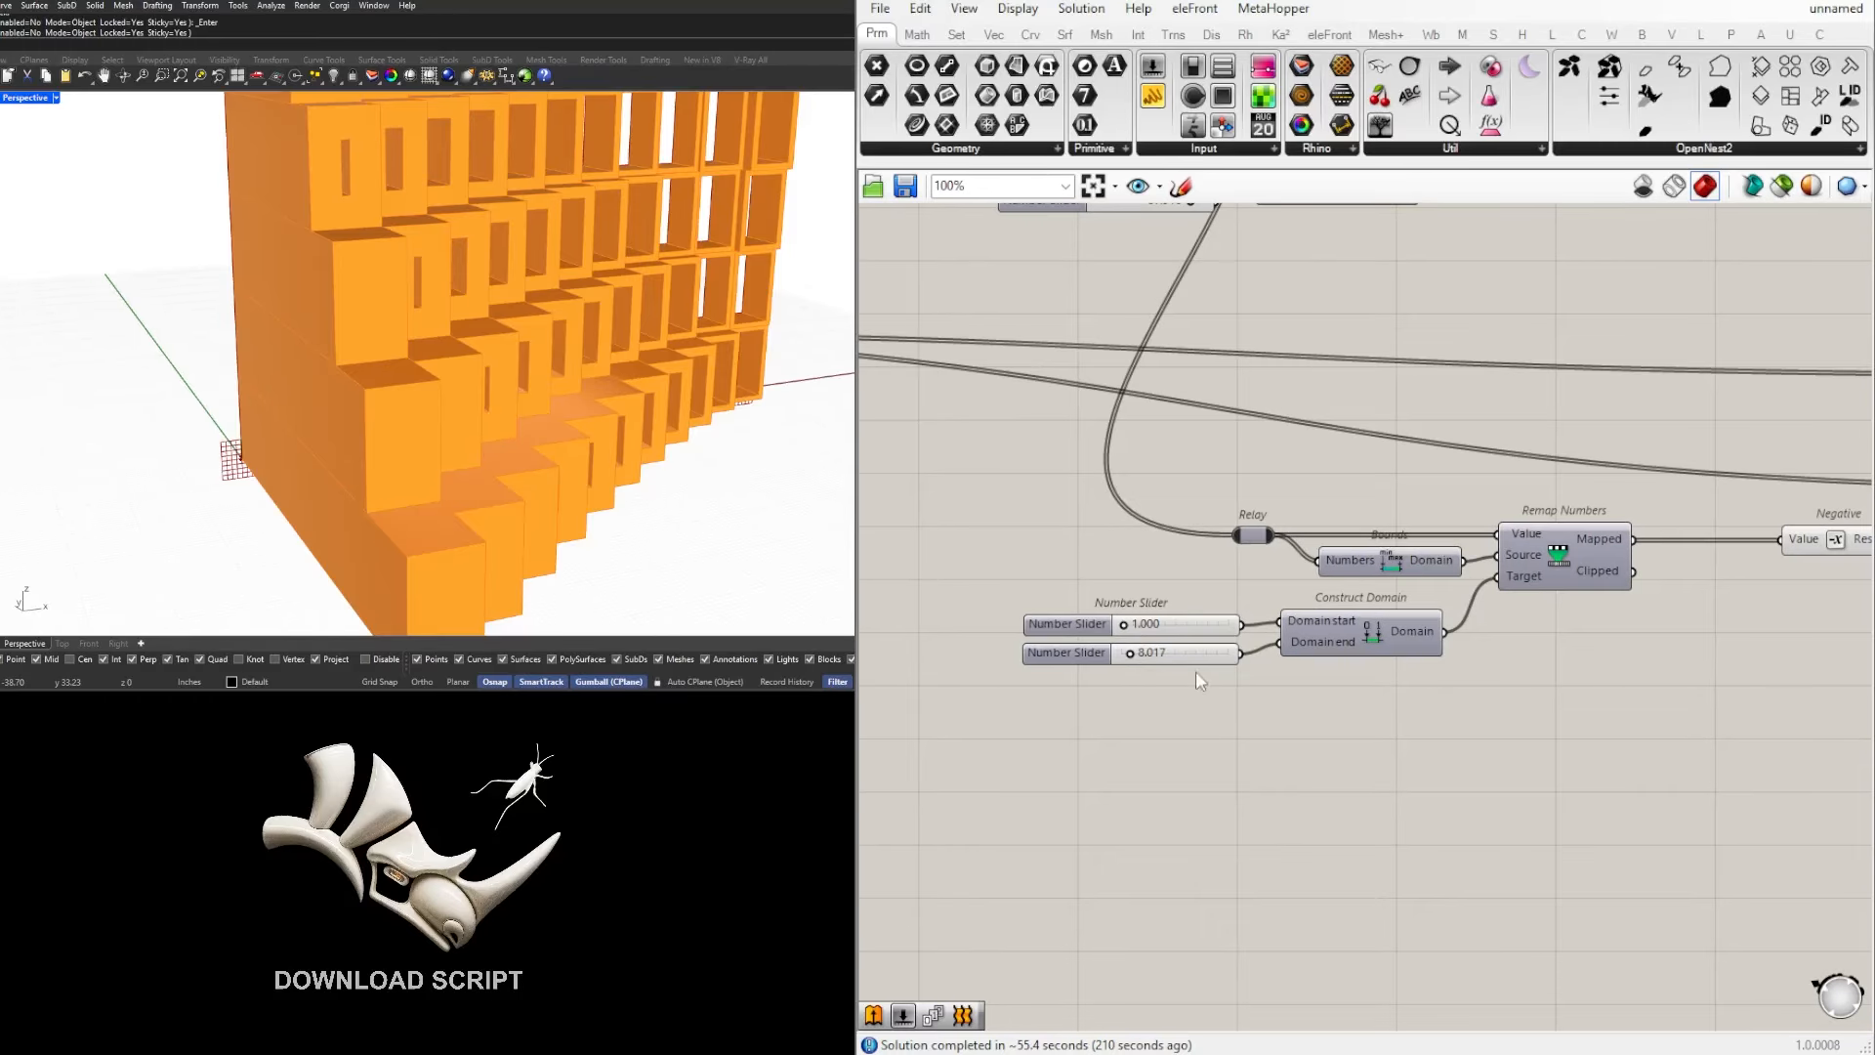
scroll(1098, 643, up, 4)
double_click(1209, 672)
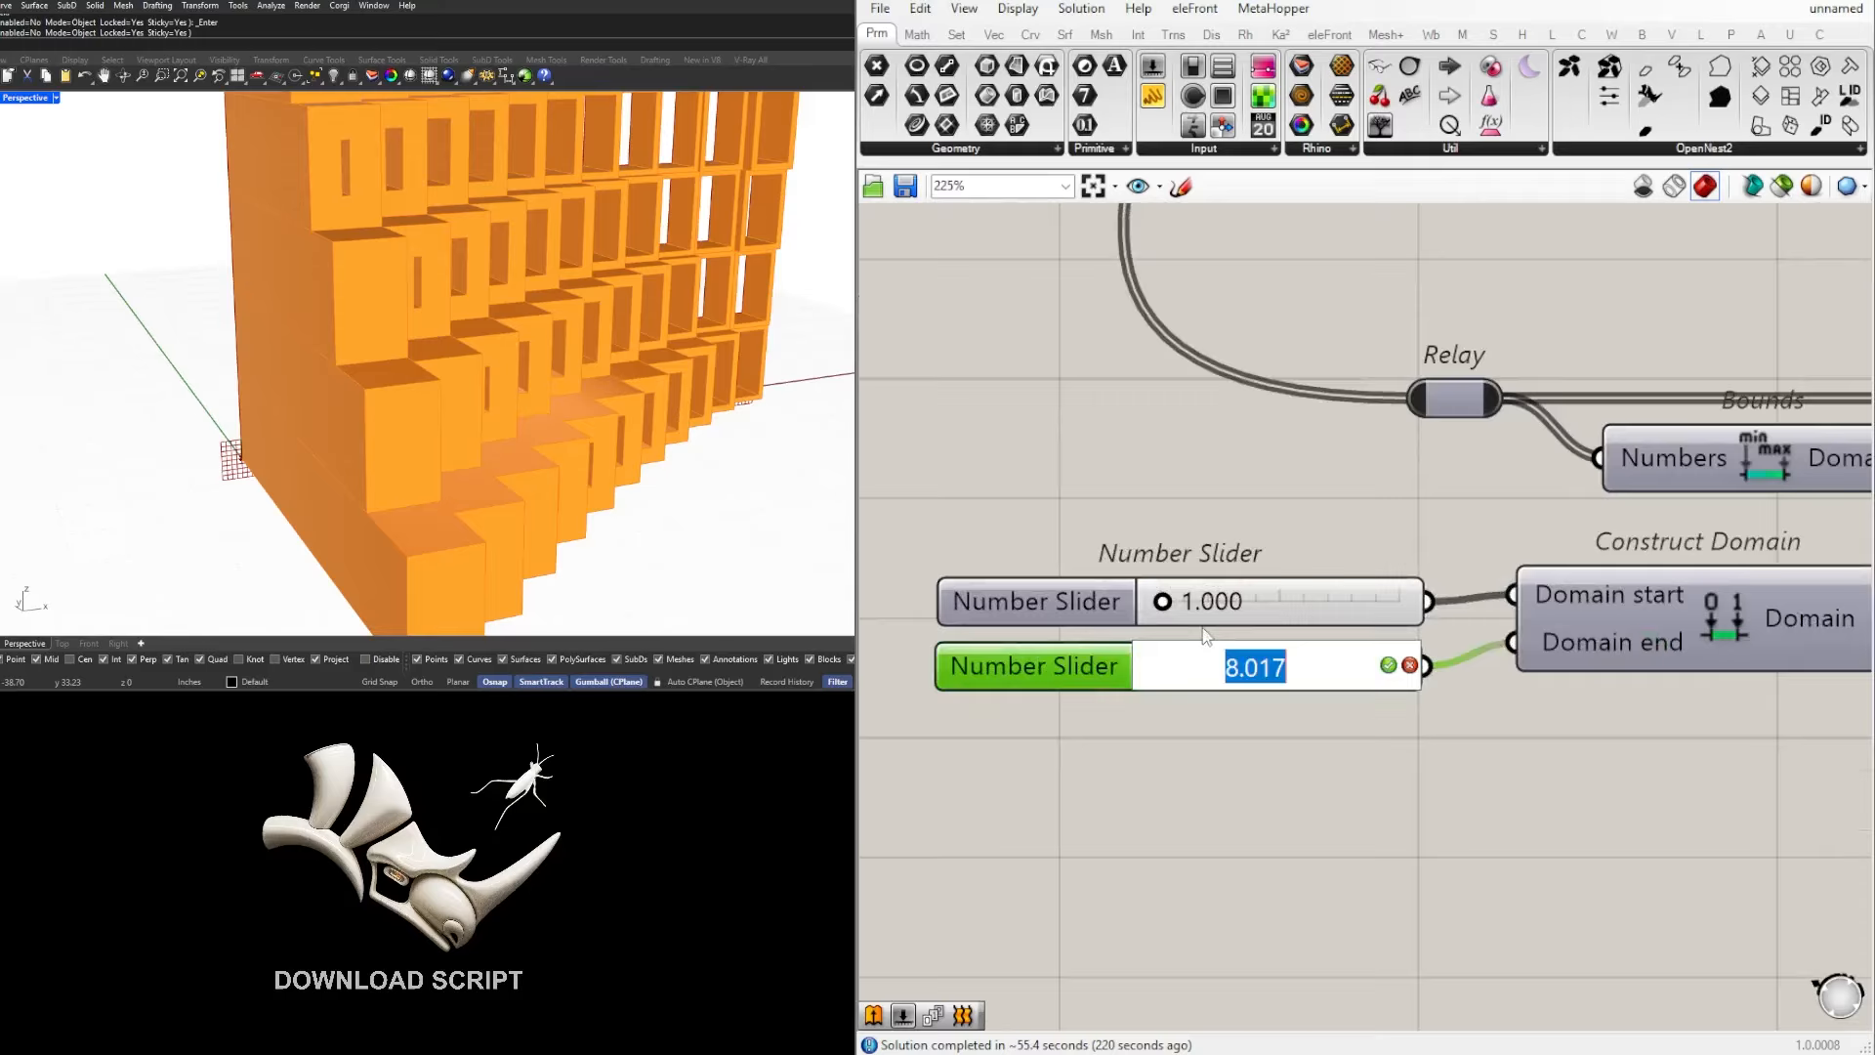
text(5)
key(Return)
Step: Try domain ends of 7.51 and 5.1 in the frame-offset remap group and compare the openings of the corner cells
scroll(1167, 664, up, 5)
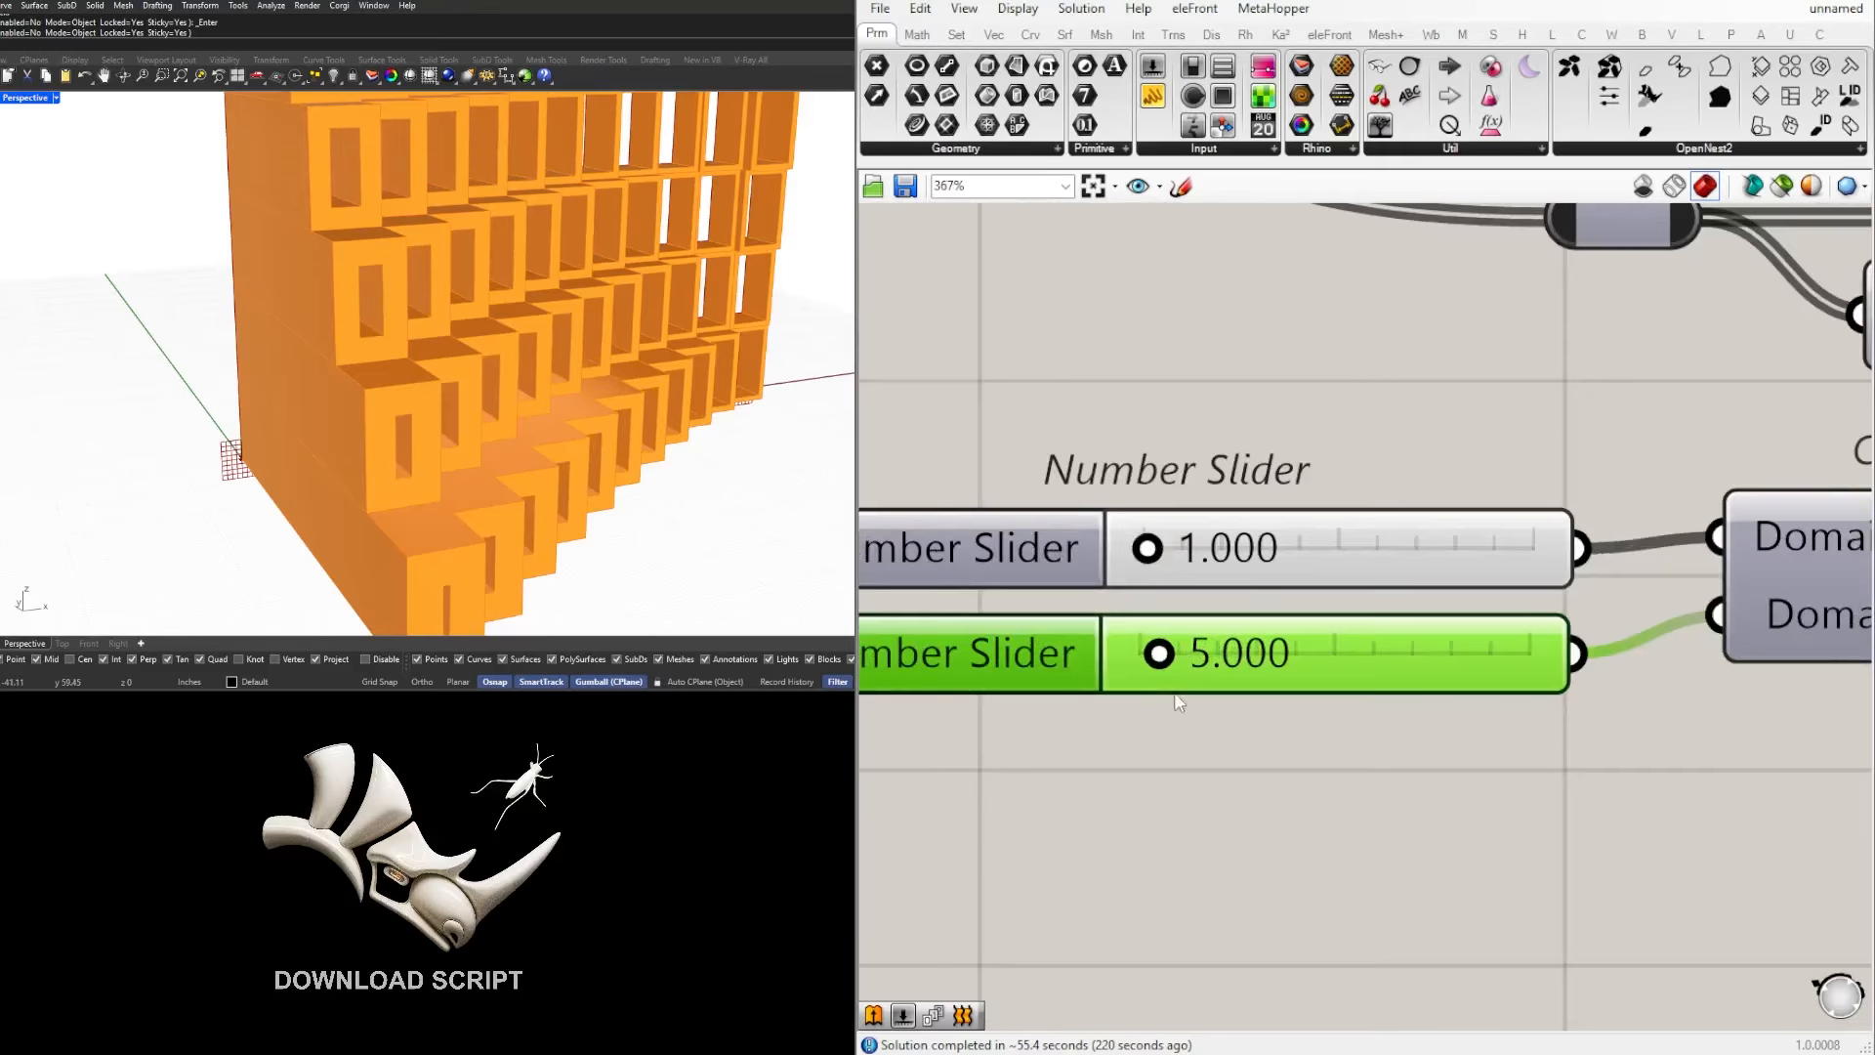
drag(1163, 644, 1238, 650)
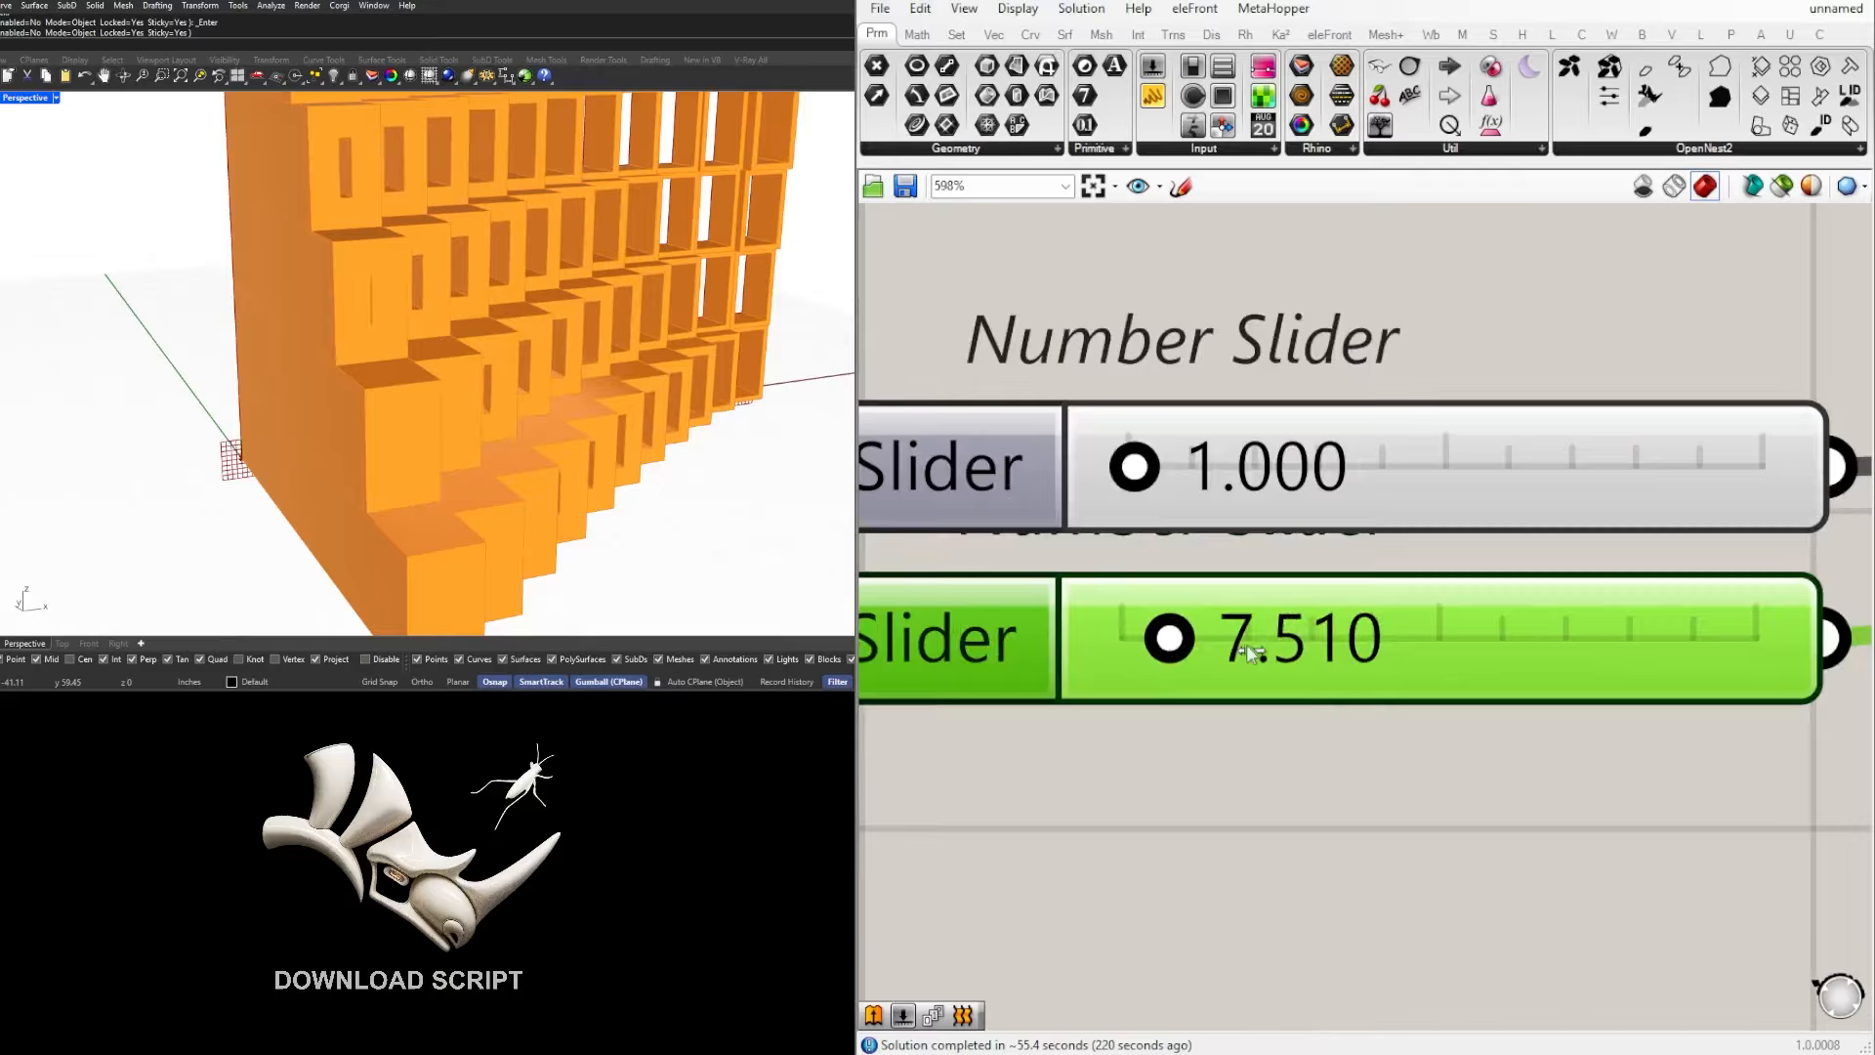
double_click(1266, 645)
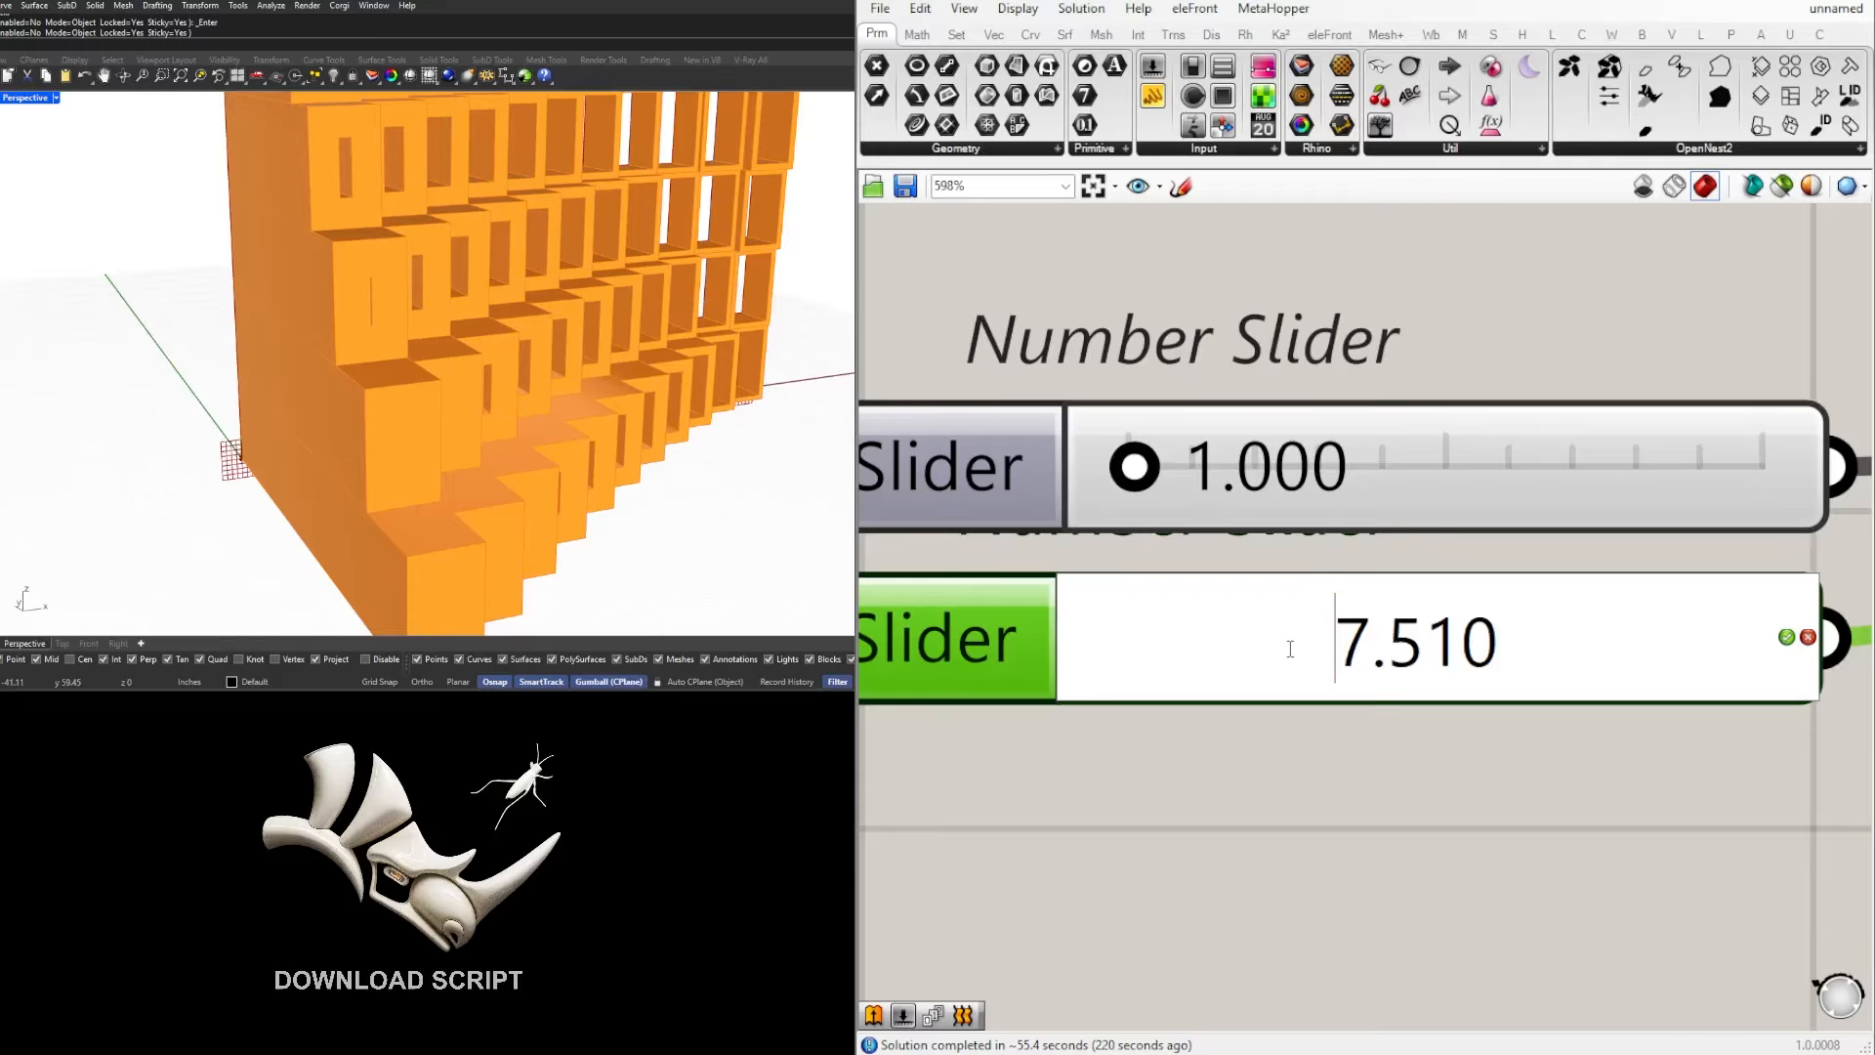
key(ctrl+a)
text(5.1)
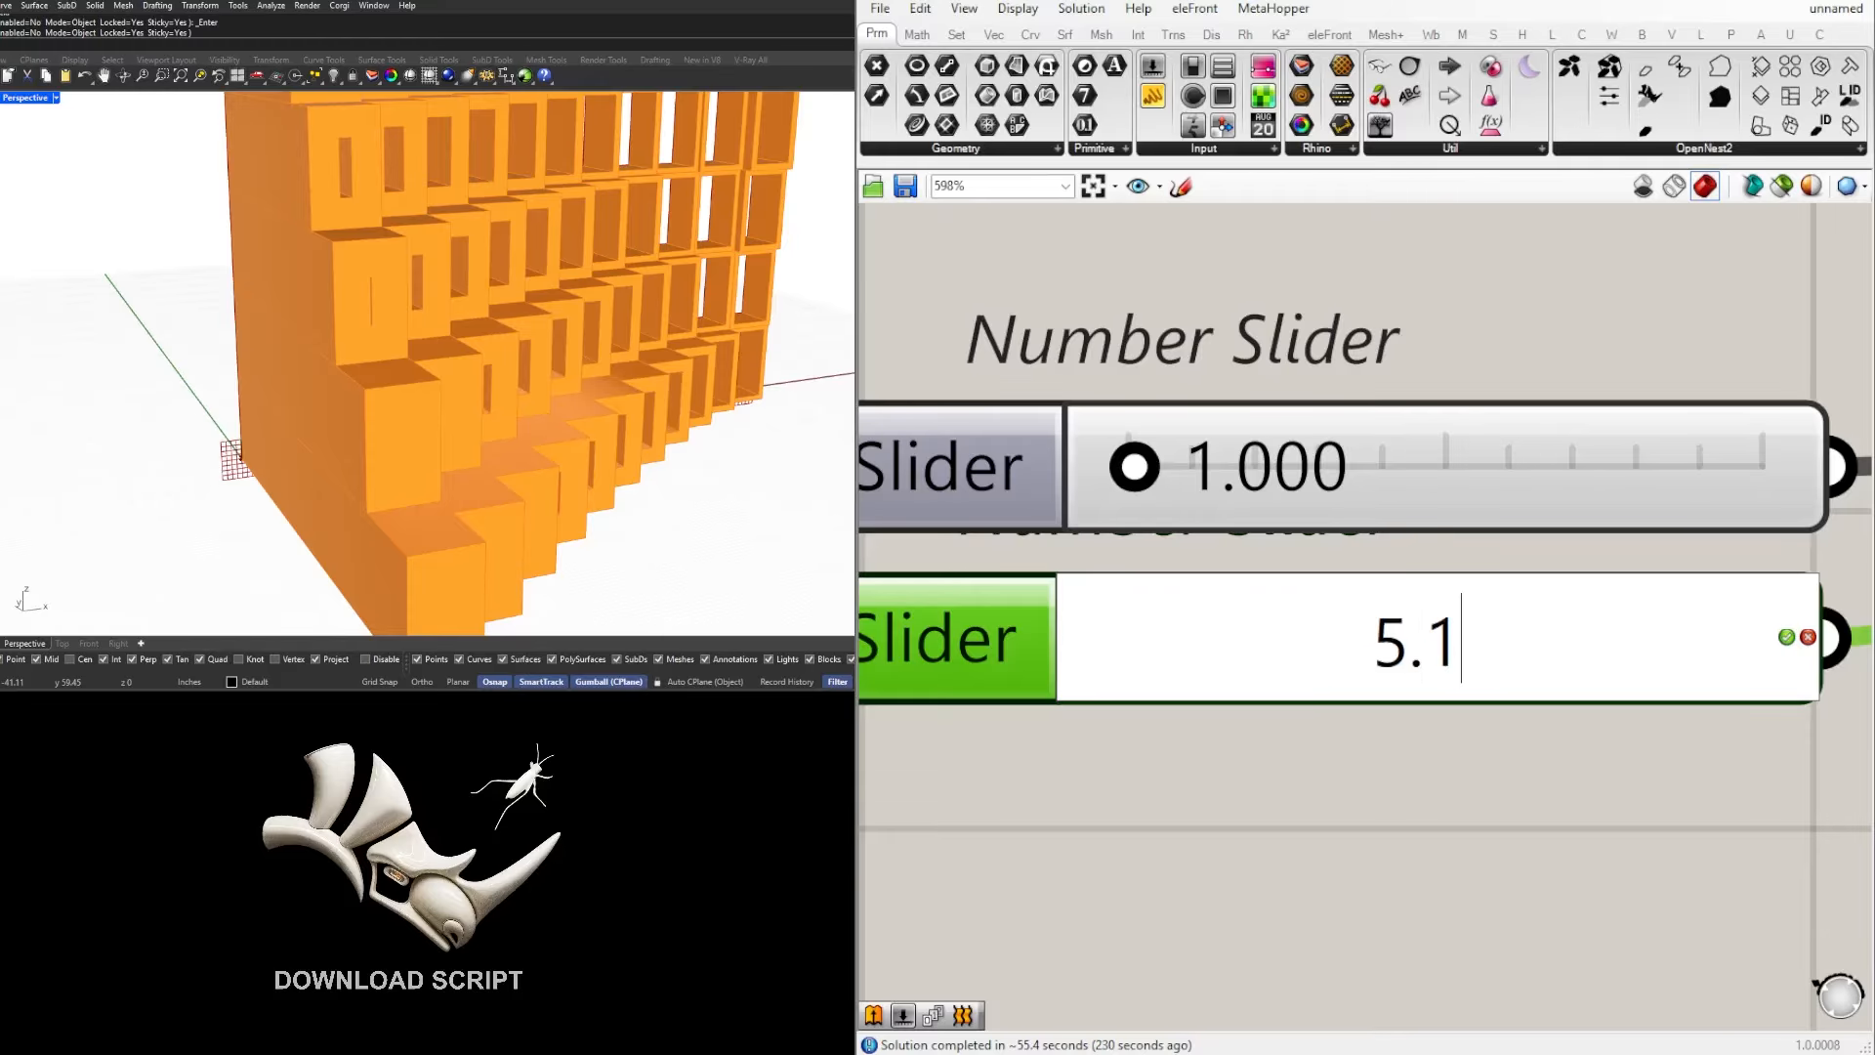
key(Return)
right_drag(469, 422, 376, 463)
scroll(376, 465, down, 4)
scroll(375, 467, up, 5)
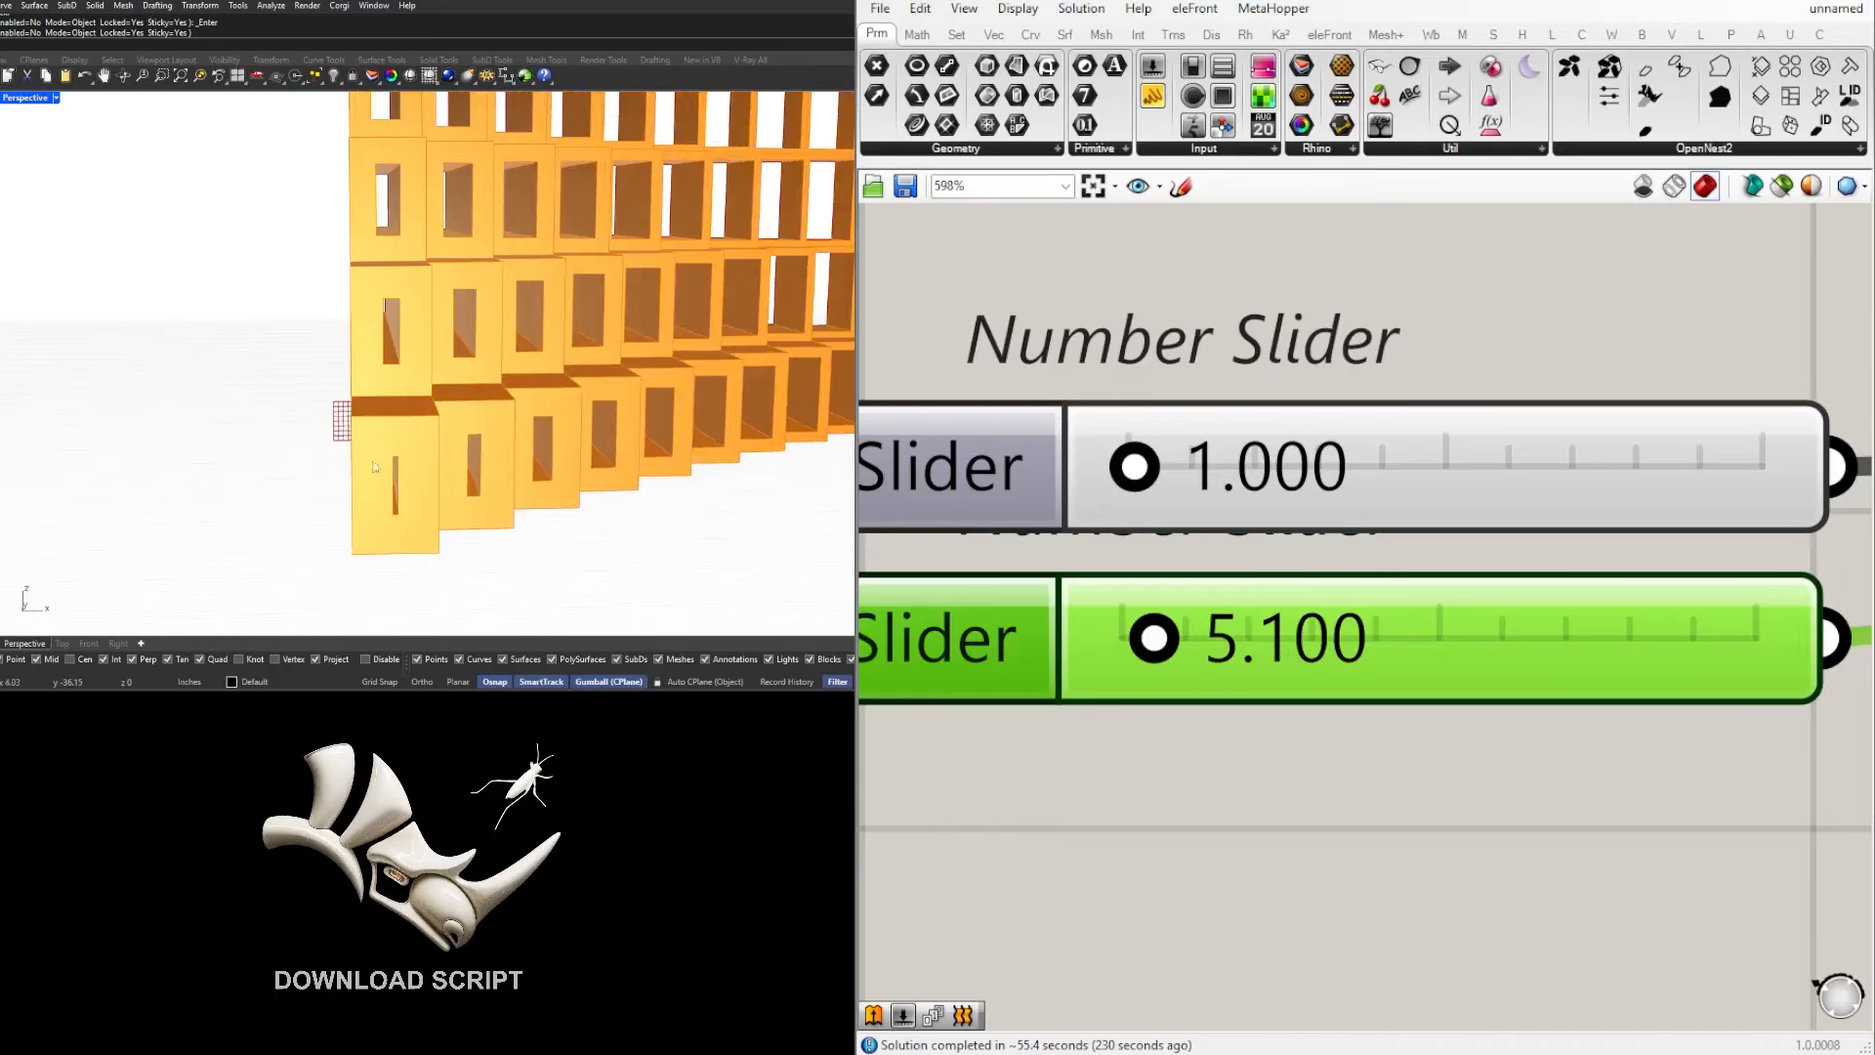
Step: Set the domain end of the frame-offset remap group to 5.2
double_click(1325, 672)
text(5.2)
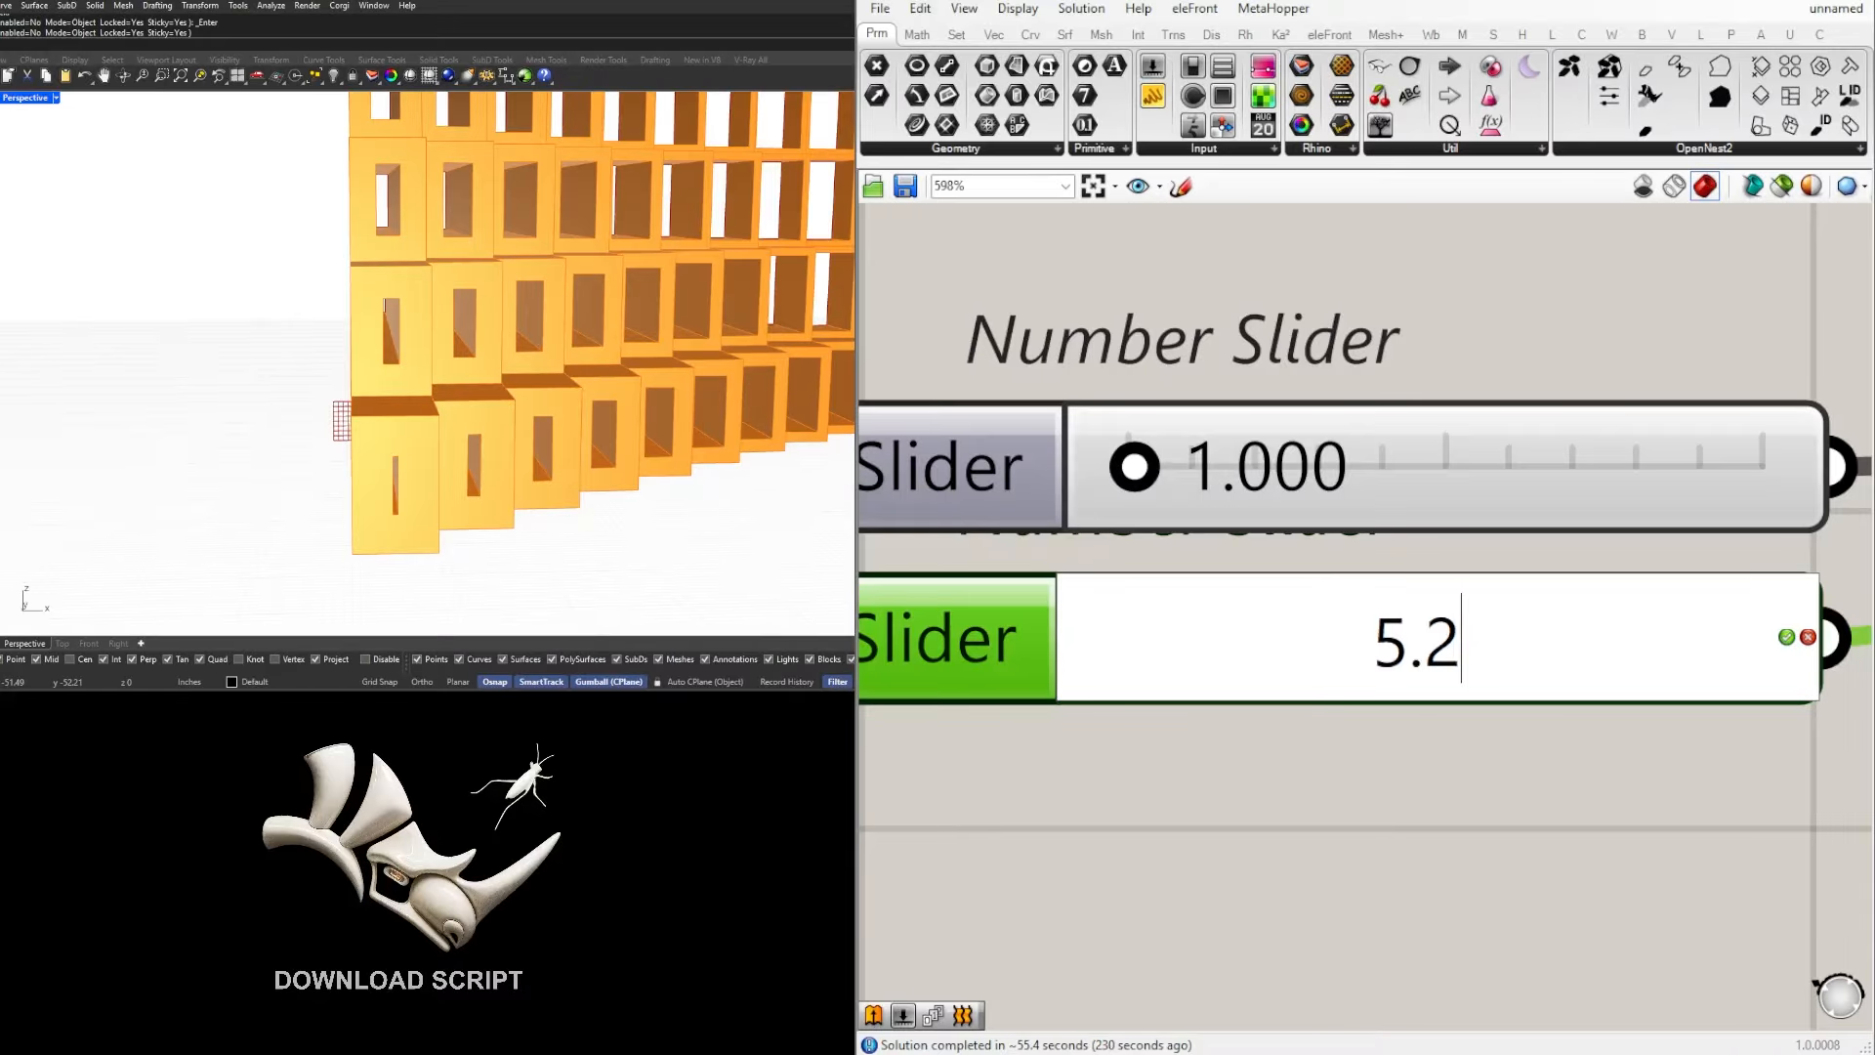
key(Return)
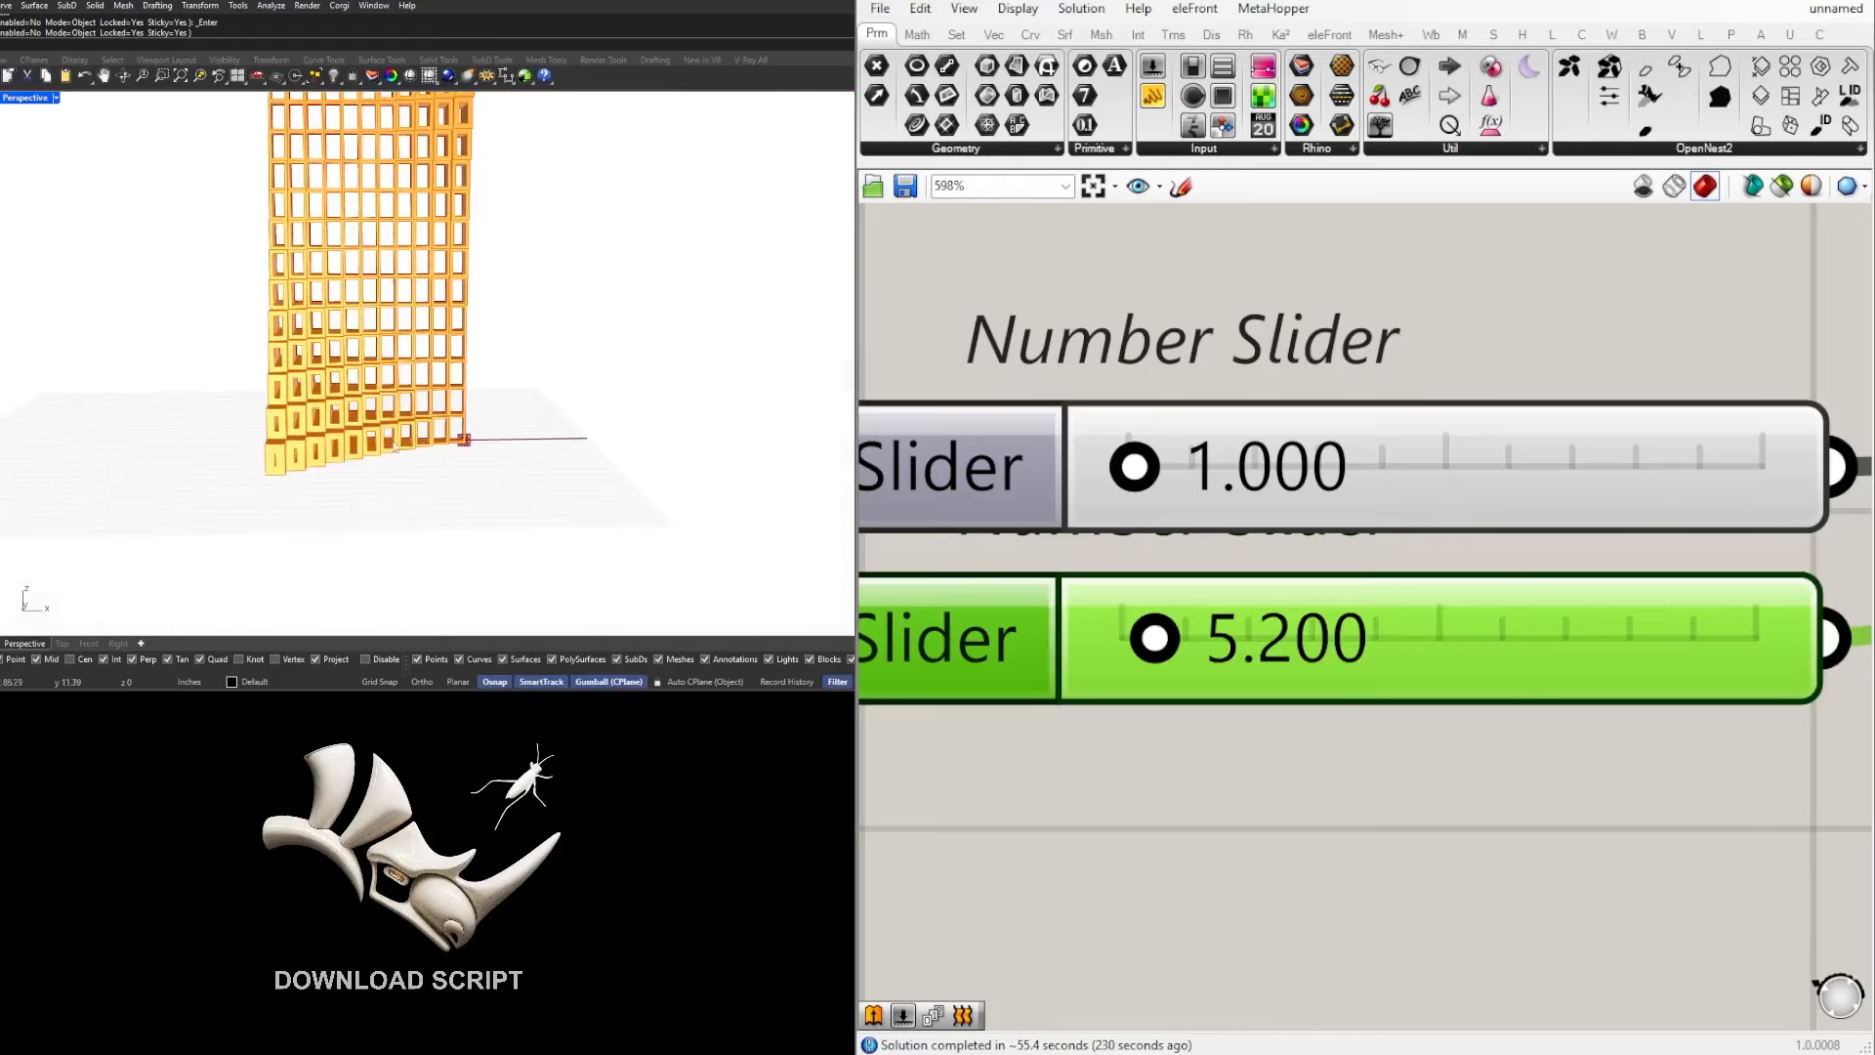
Step: Move the Negative component and the frame-offset remap group closer to the lower Offset Curve component
scroll(1231, 703, down, 10)
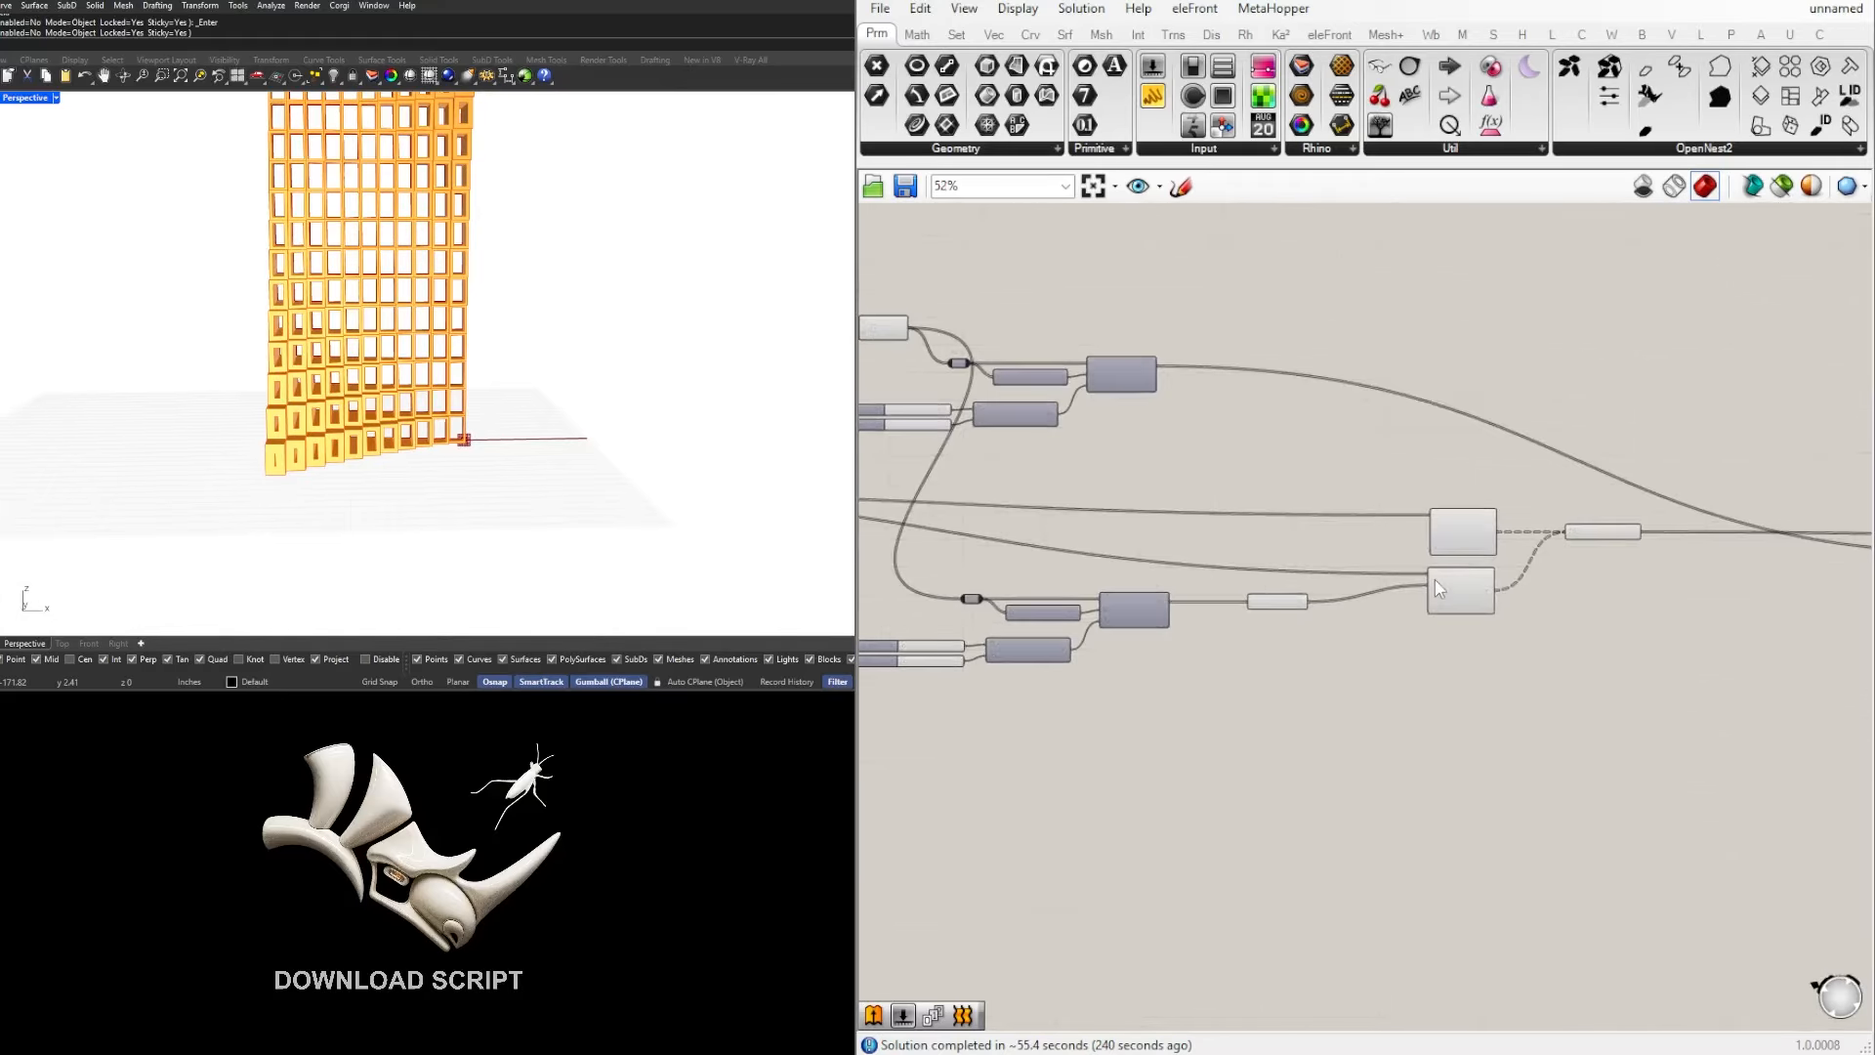
click(1434, 587)
drag(1362, 737, 869, 563)
scroll(1294, 622, up, 3)
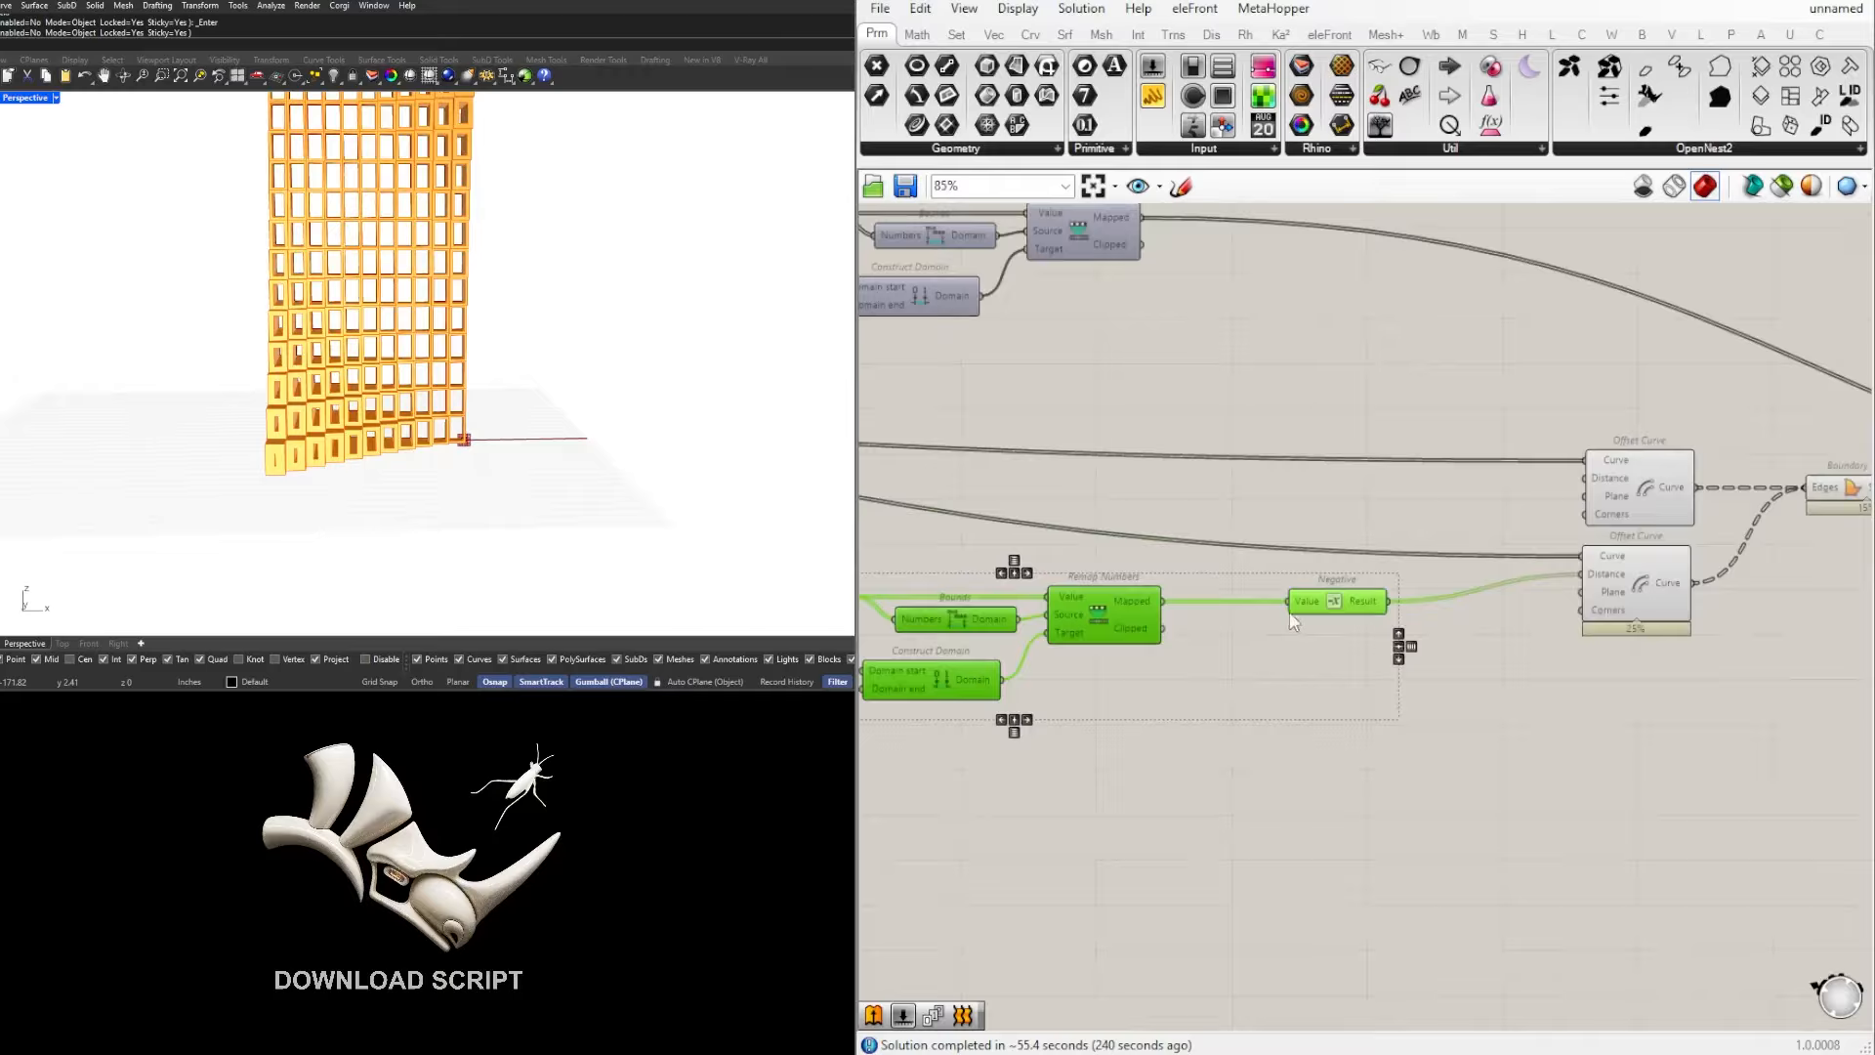
drag(1292, 618, 1419, 618)
click(1475, 703)
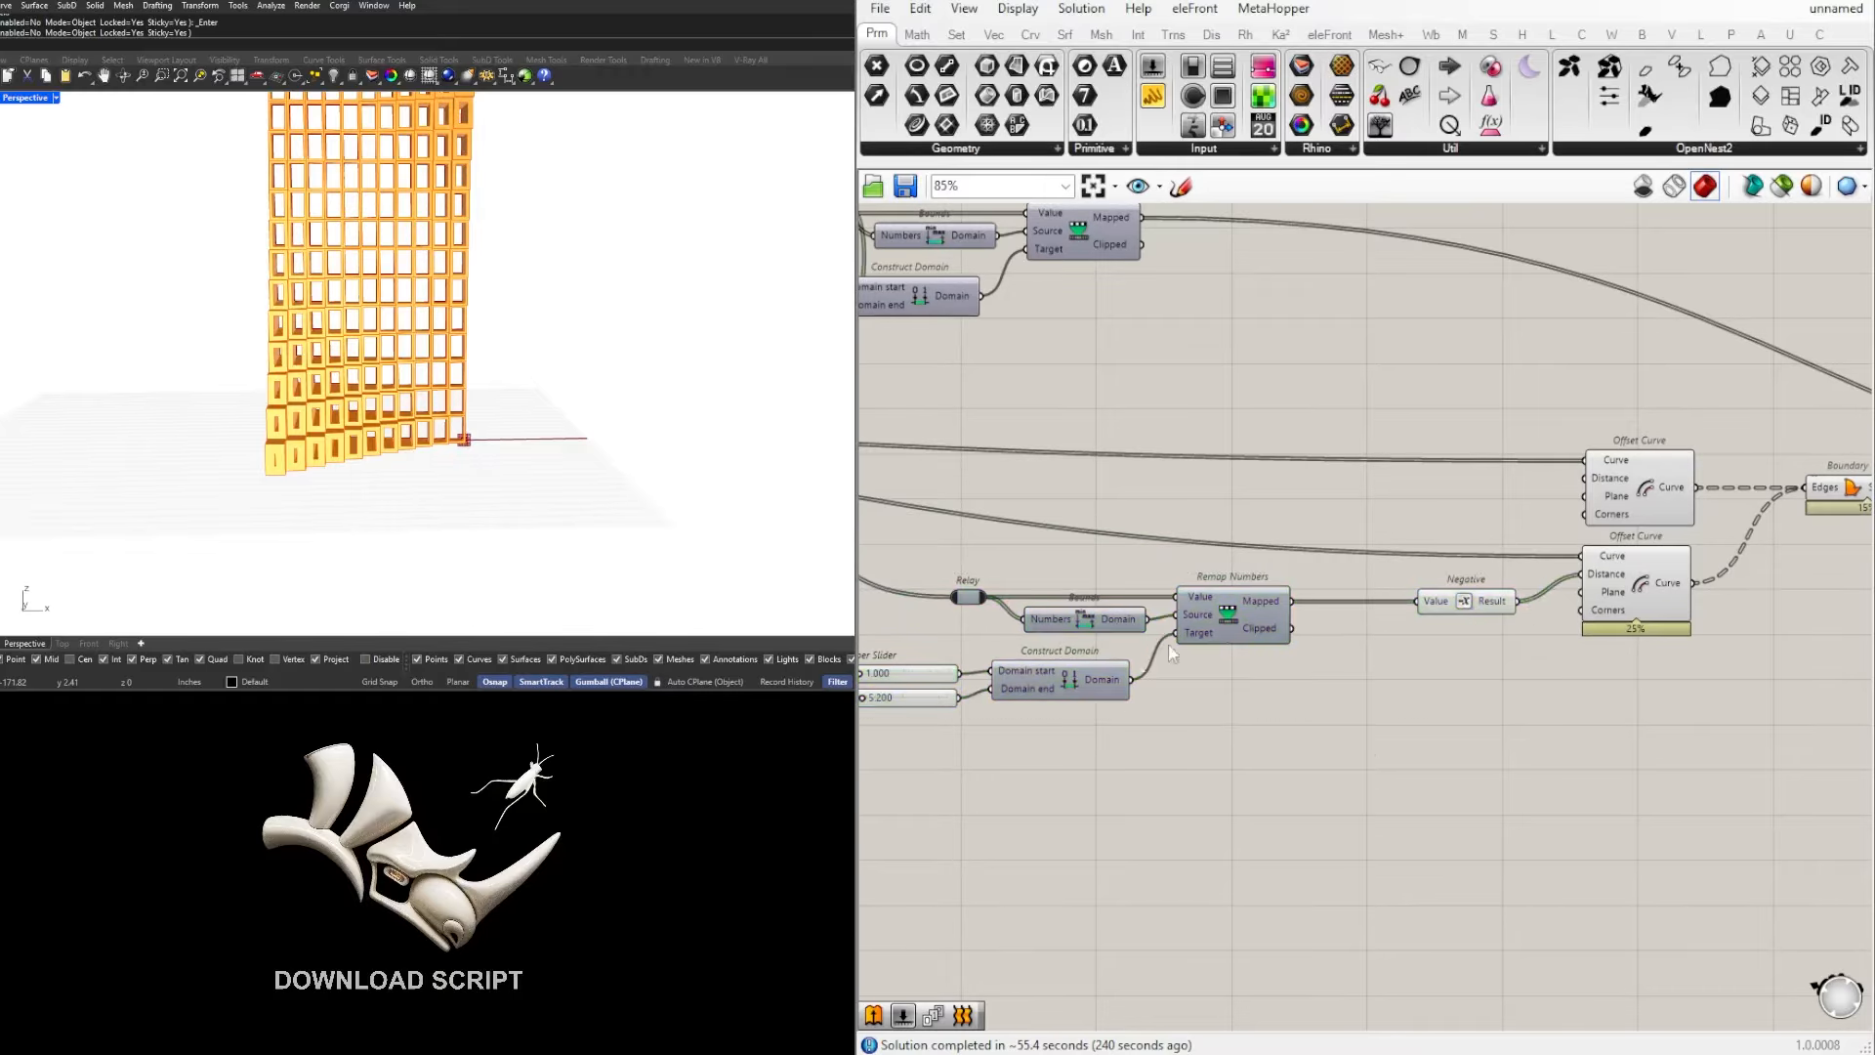
right_drag(1169, 646, 1352, 602)
drag(1592, 765, 868, 522)
drag(1458, 595, 1563, 595)
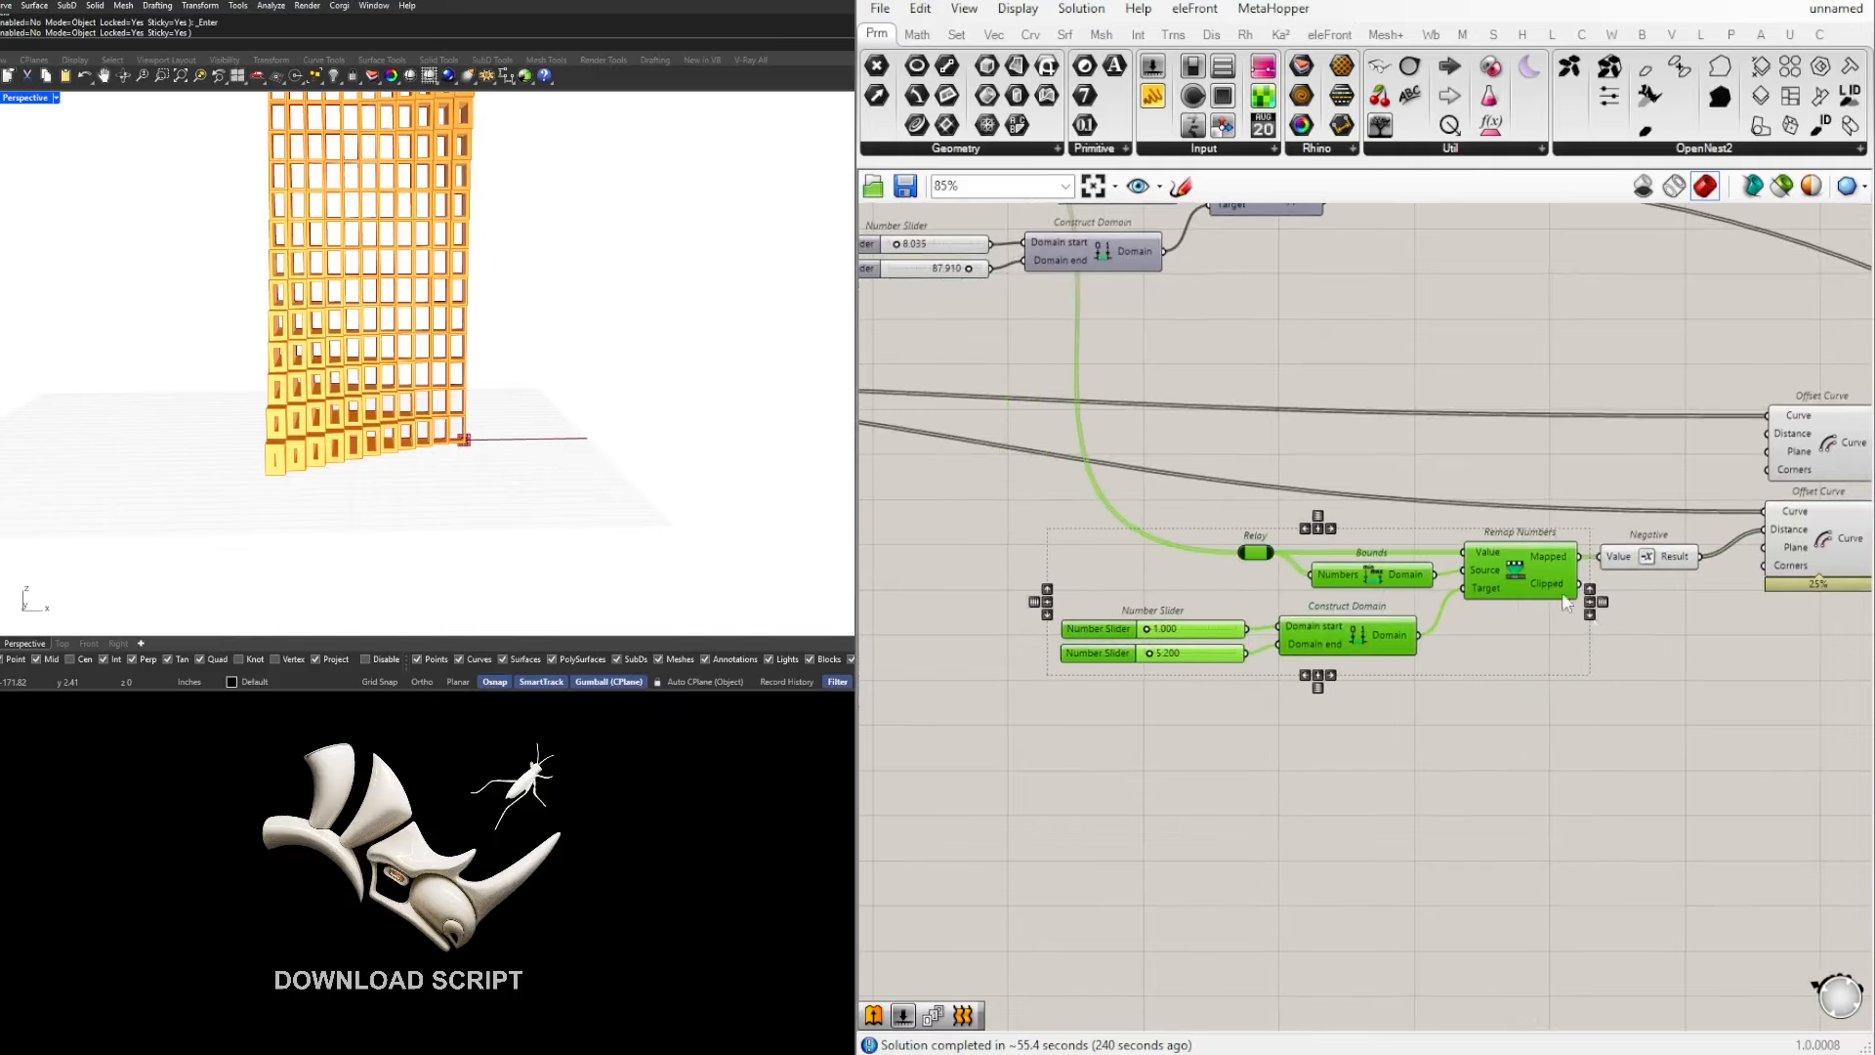
click(1535, 674)
Step: Try swapping the two sliders between domain start and domain end in the frame-offset group, and restore the original connections
scroll(1259, 705, up, 5)
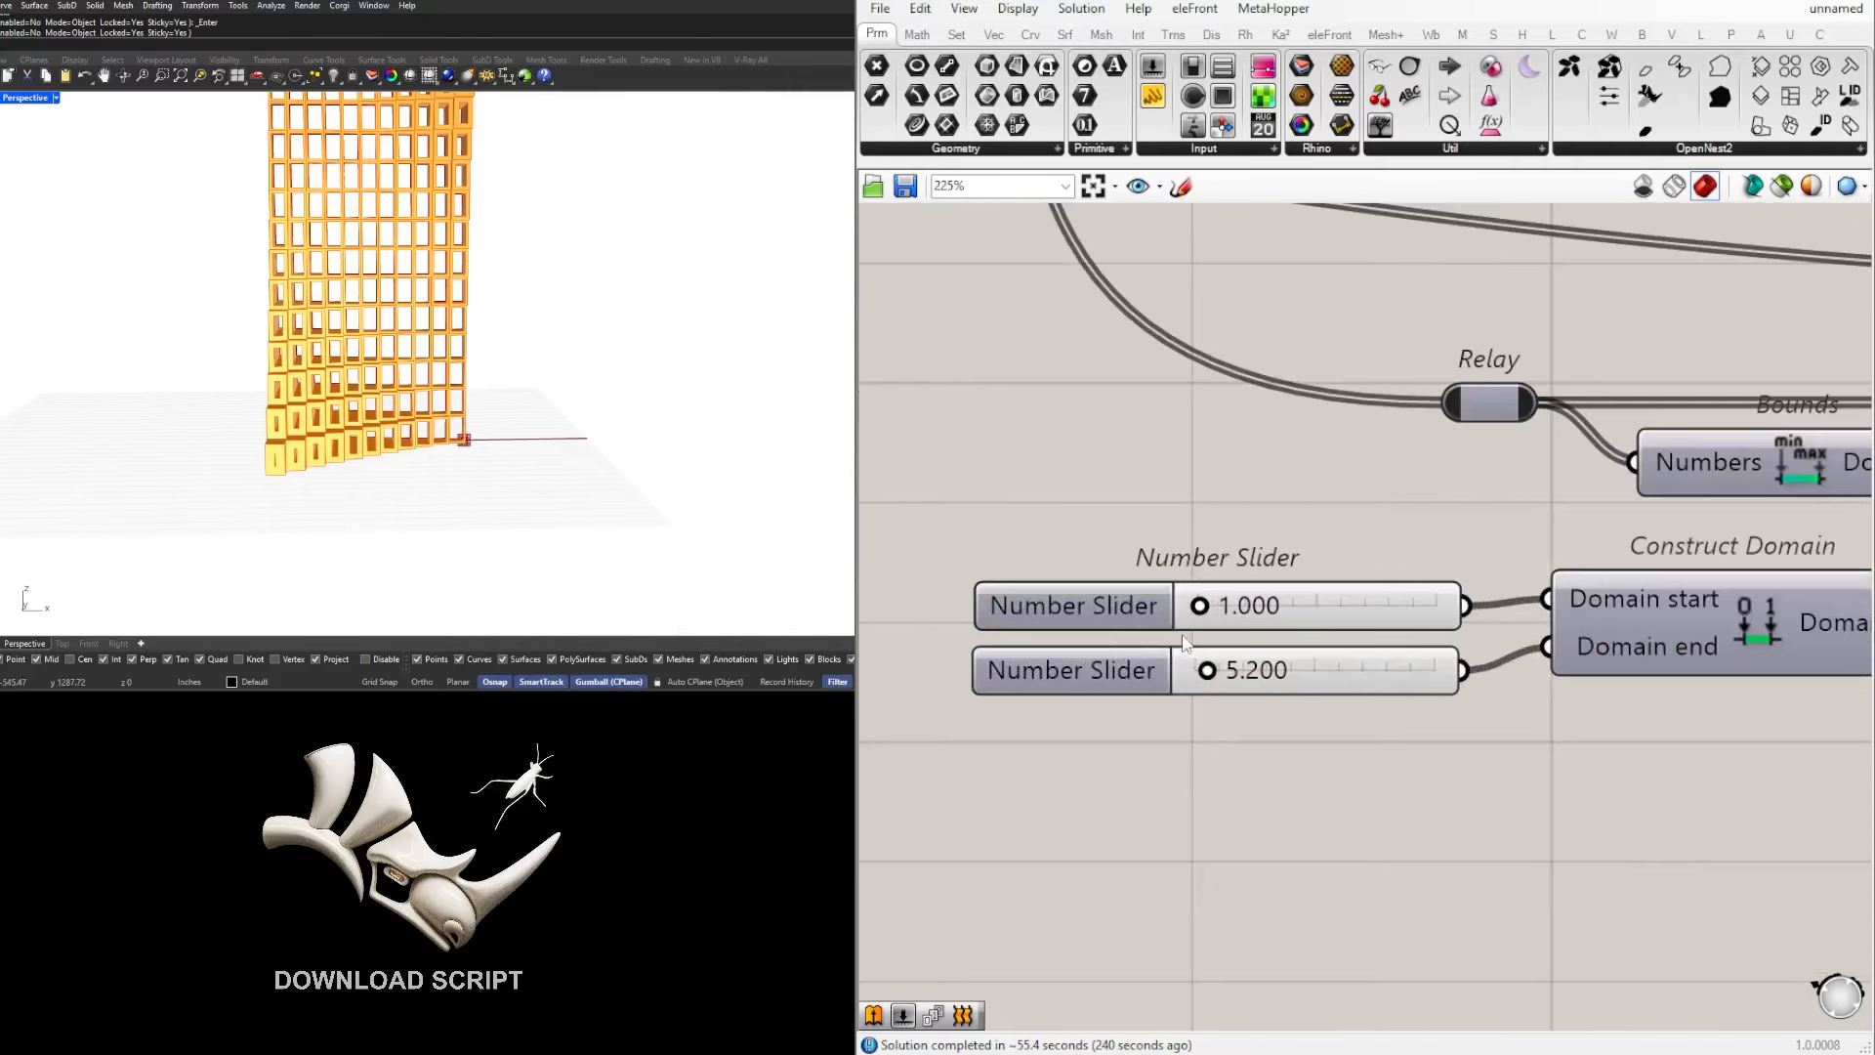
scroll(1260, 615, down, 2)
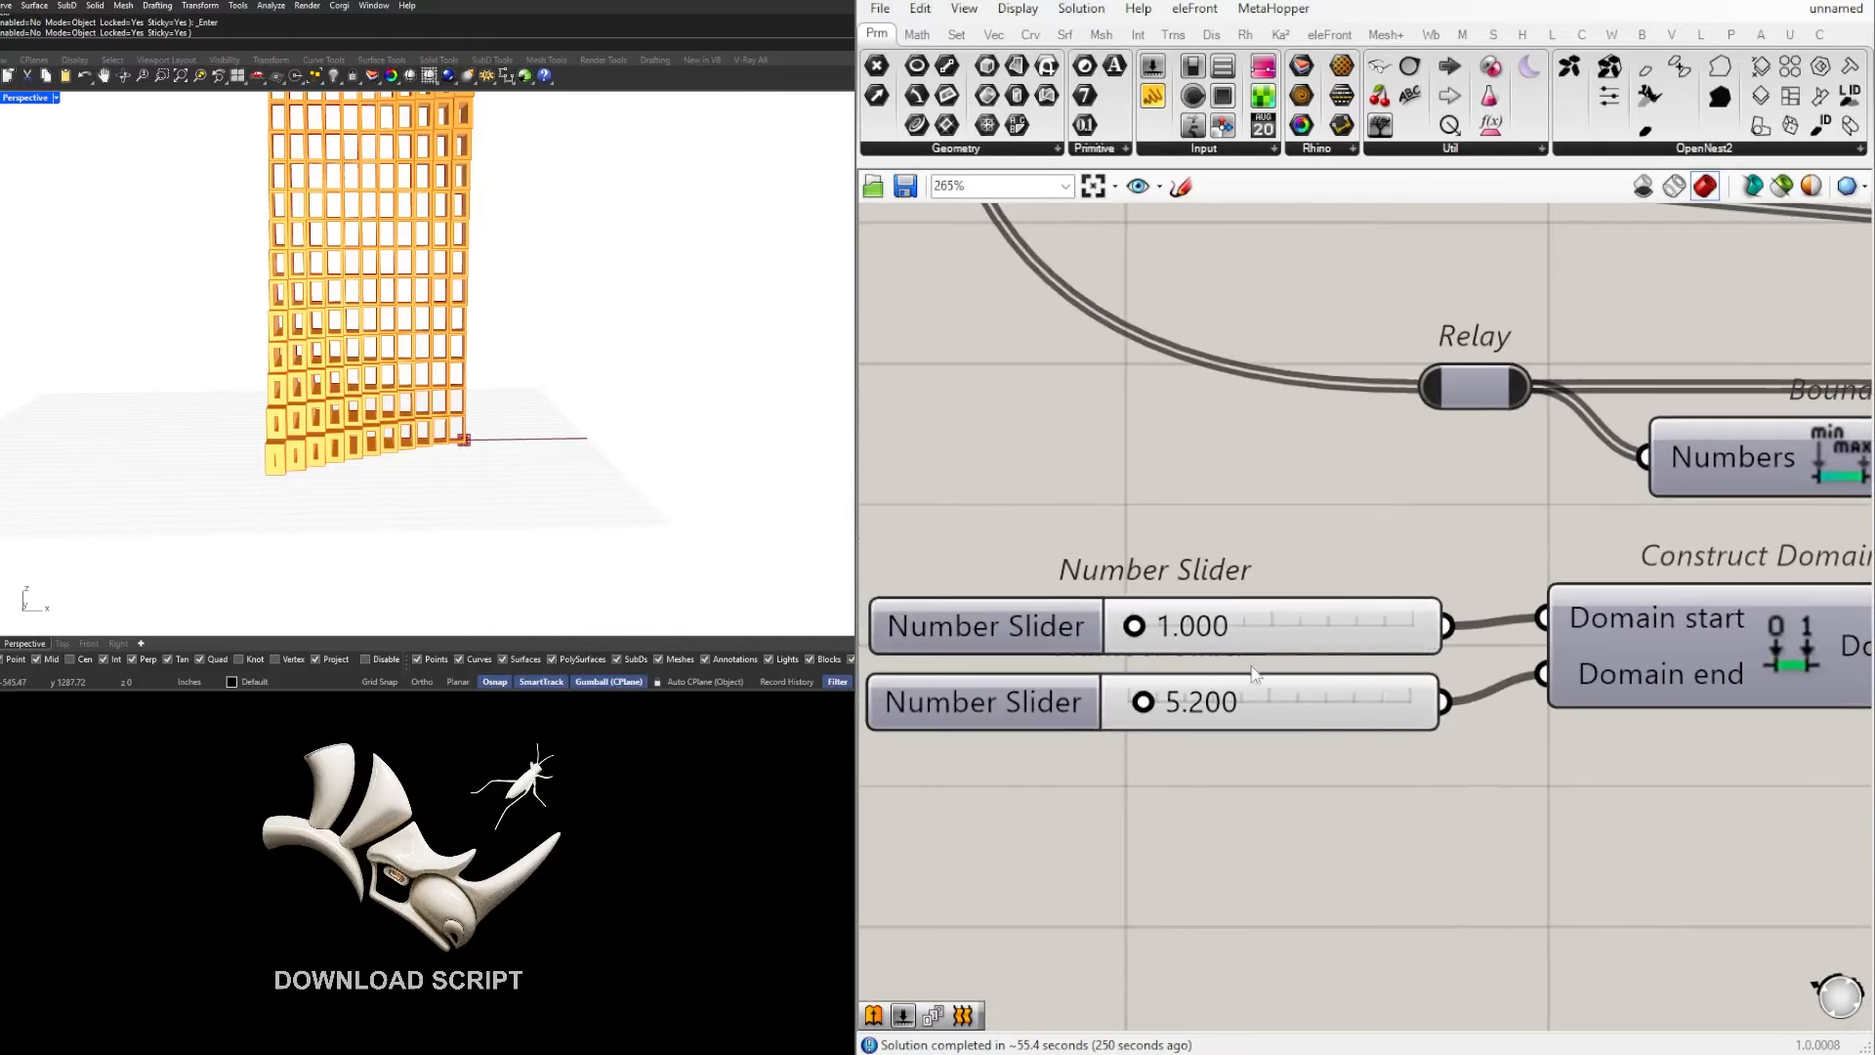
scroll(1387, 637, up, 2)
drag(1520, 645, 1630, 698)
drag(1485, 749, 1644, 617)
right_drag(256, 391, 392, 431)
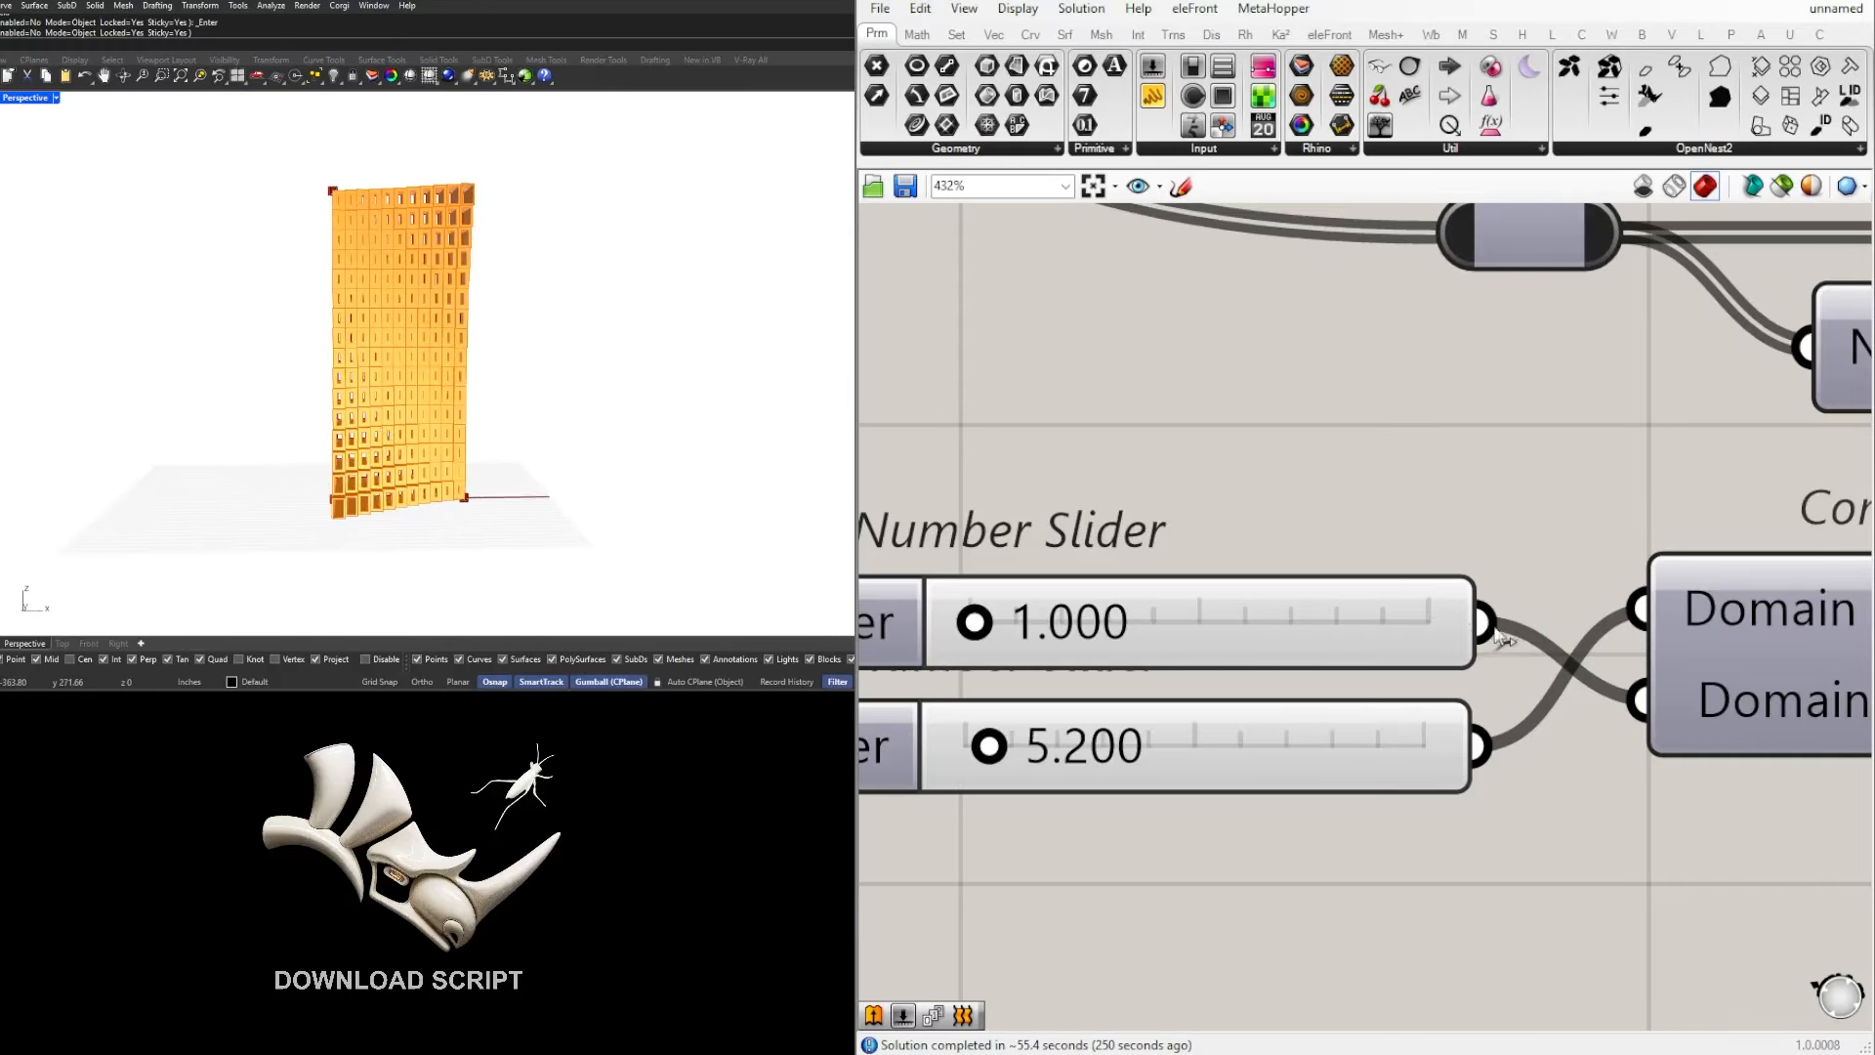
drag(1496, 628, 1641, 613)
drag(1483, 748, 1642, 705)
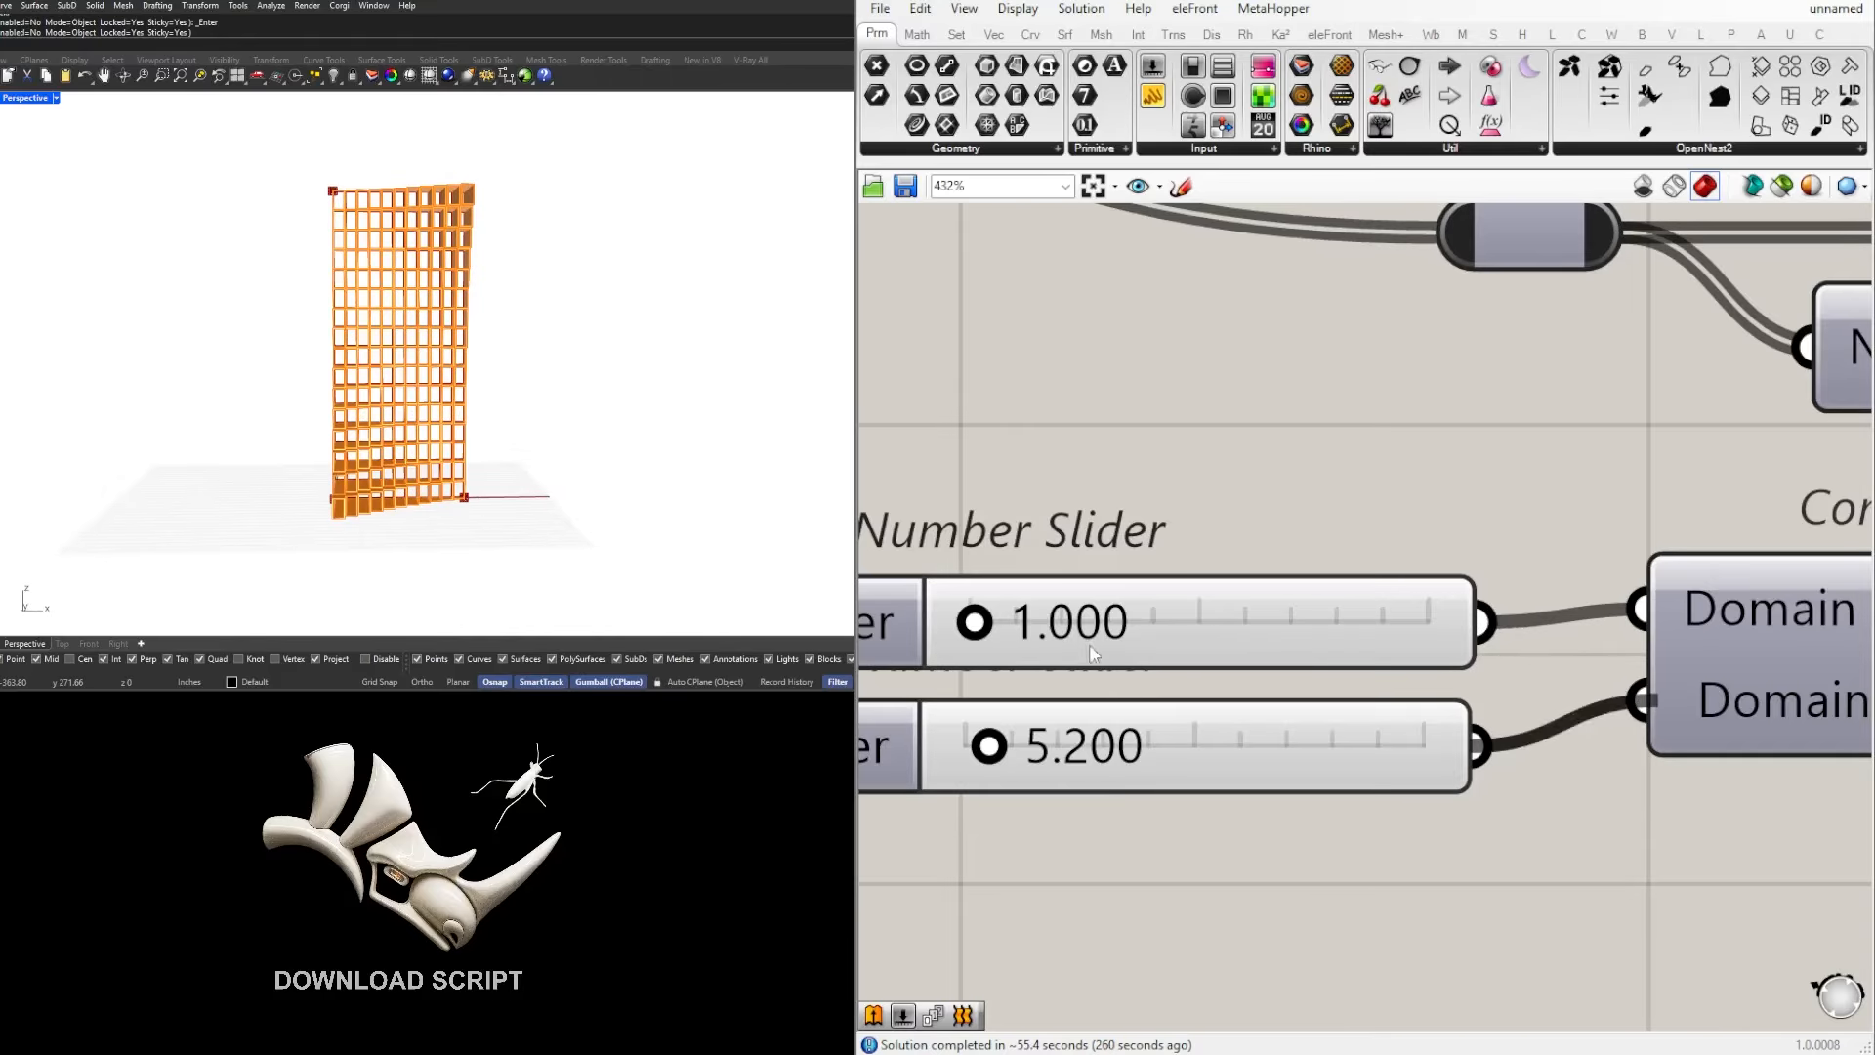
Step: Move the two frame-offset number sliders together closer to their Construct Domain component
click(1213, 601)
click(1189, 757)
click(1453, 824)
drag(1474, 856, 1305, 627)
scroll(1376, 646, up, 1)
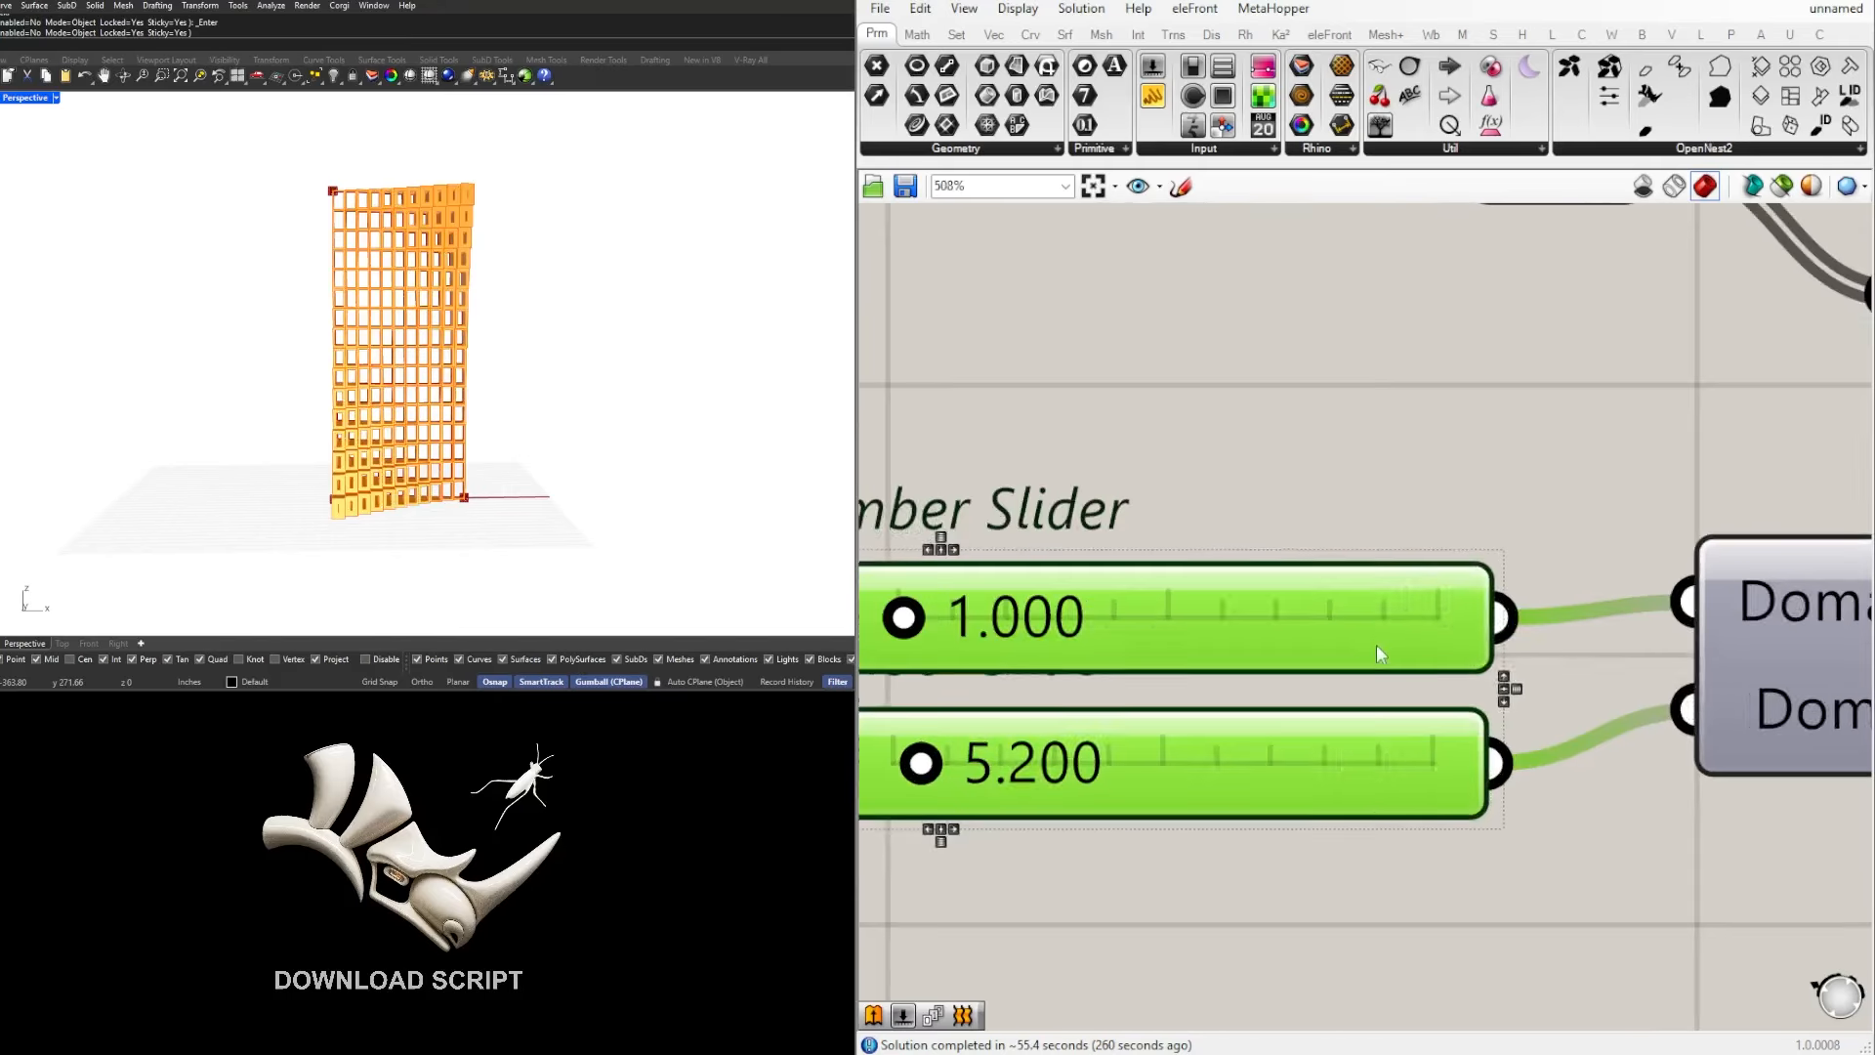
right_drag(1376, 653, 1438, 616)
click(1433, 420)
scroll(1164, 695, down, 4)
Step: Move the Unit Y, Negative, Extrude, Colour Swatch and Custom Preview components closer to Boundary Surfaces
right_drag(1641, 676, 1322, 683)
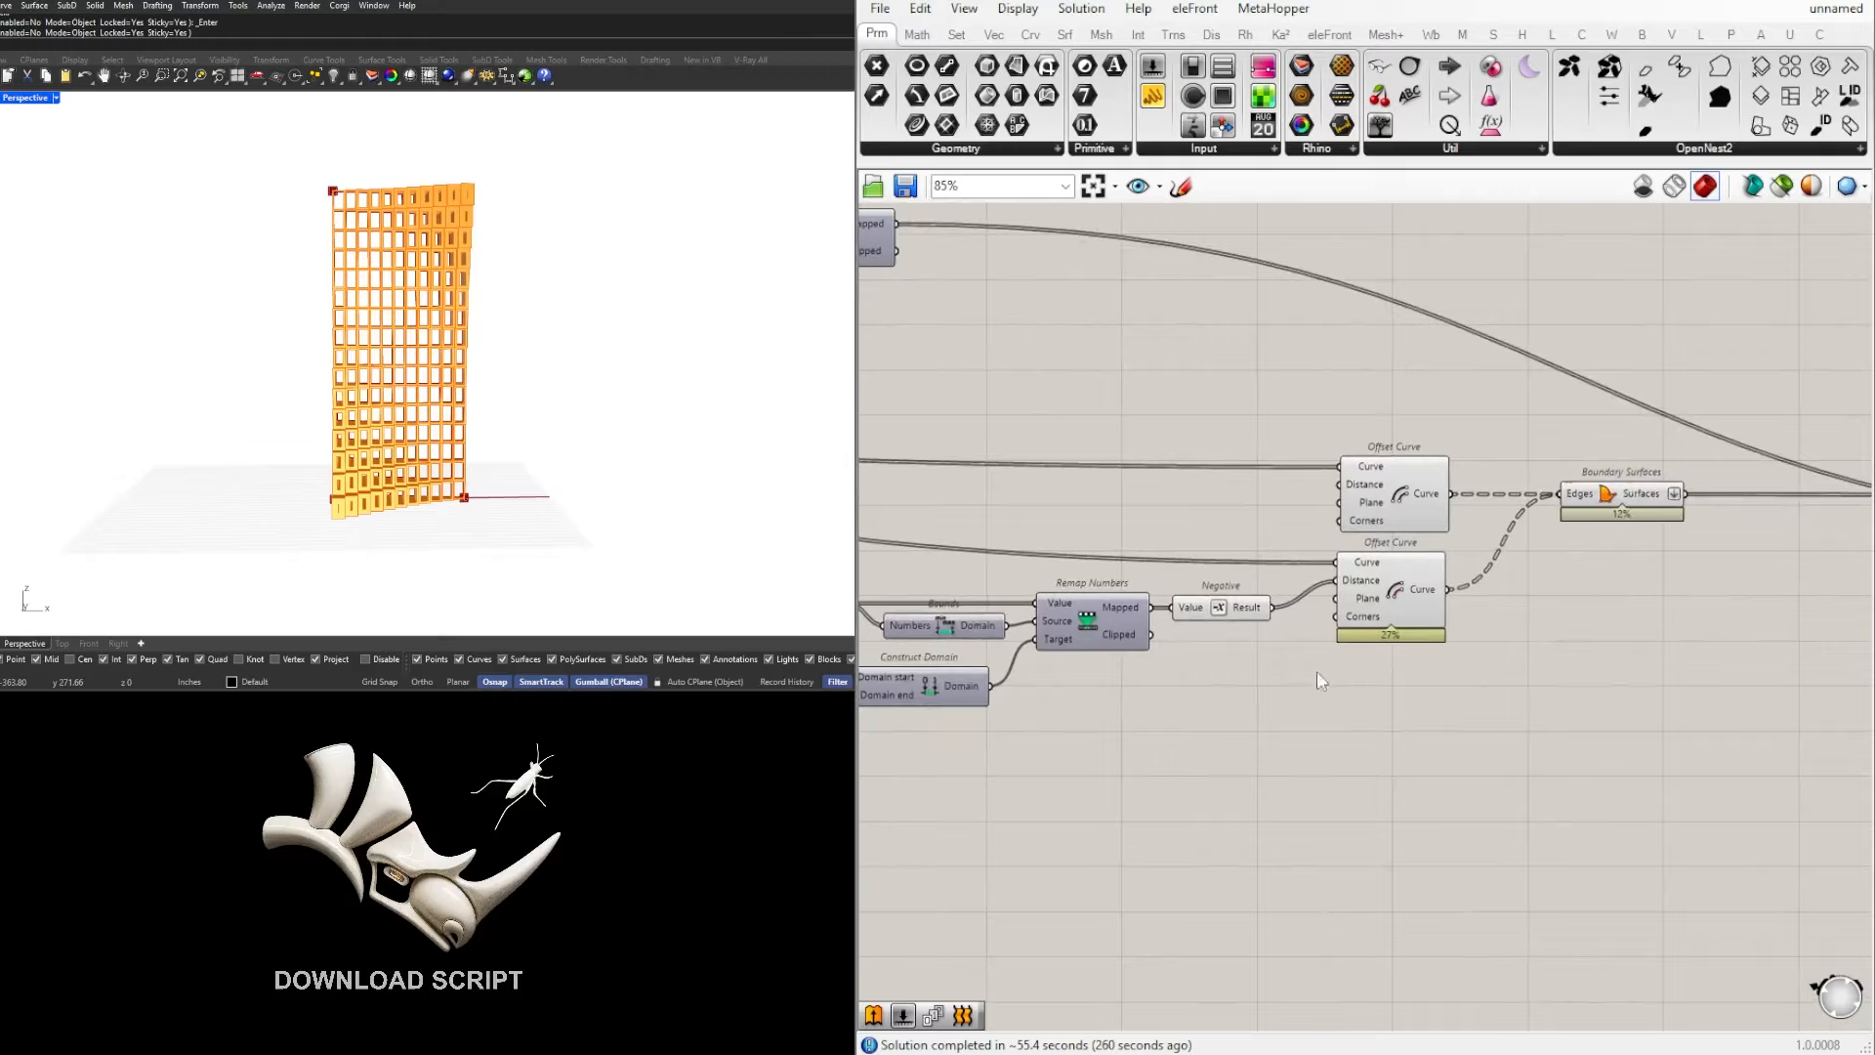
scroll(1455, 651, down, 2)
right_drag(1780, 651, 1379, 642)
right_drag(1864, 638, 1529, 647)
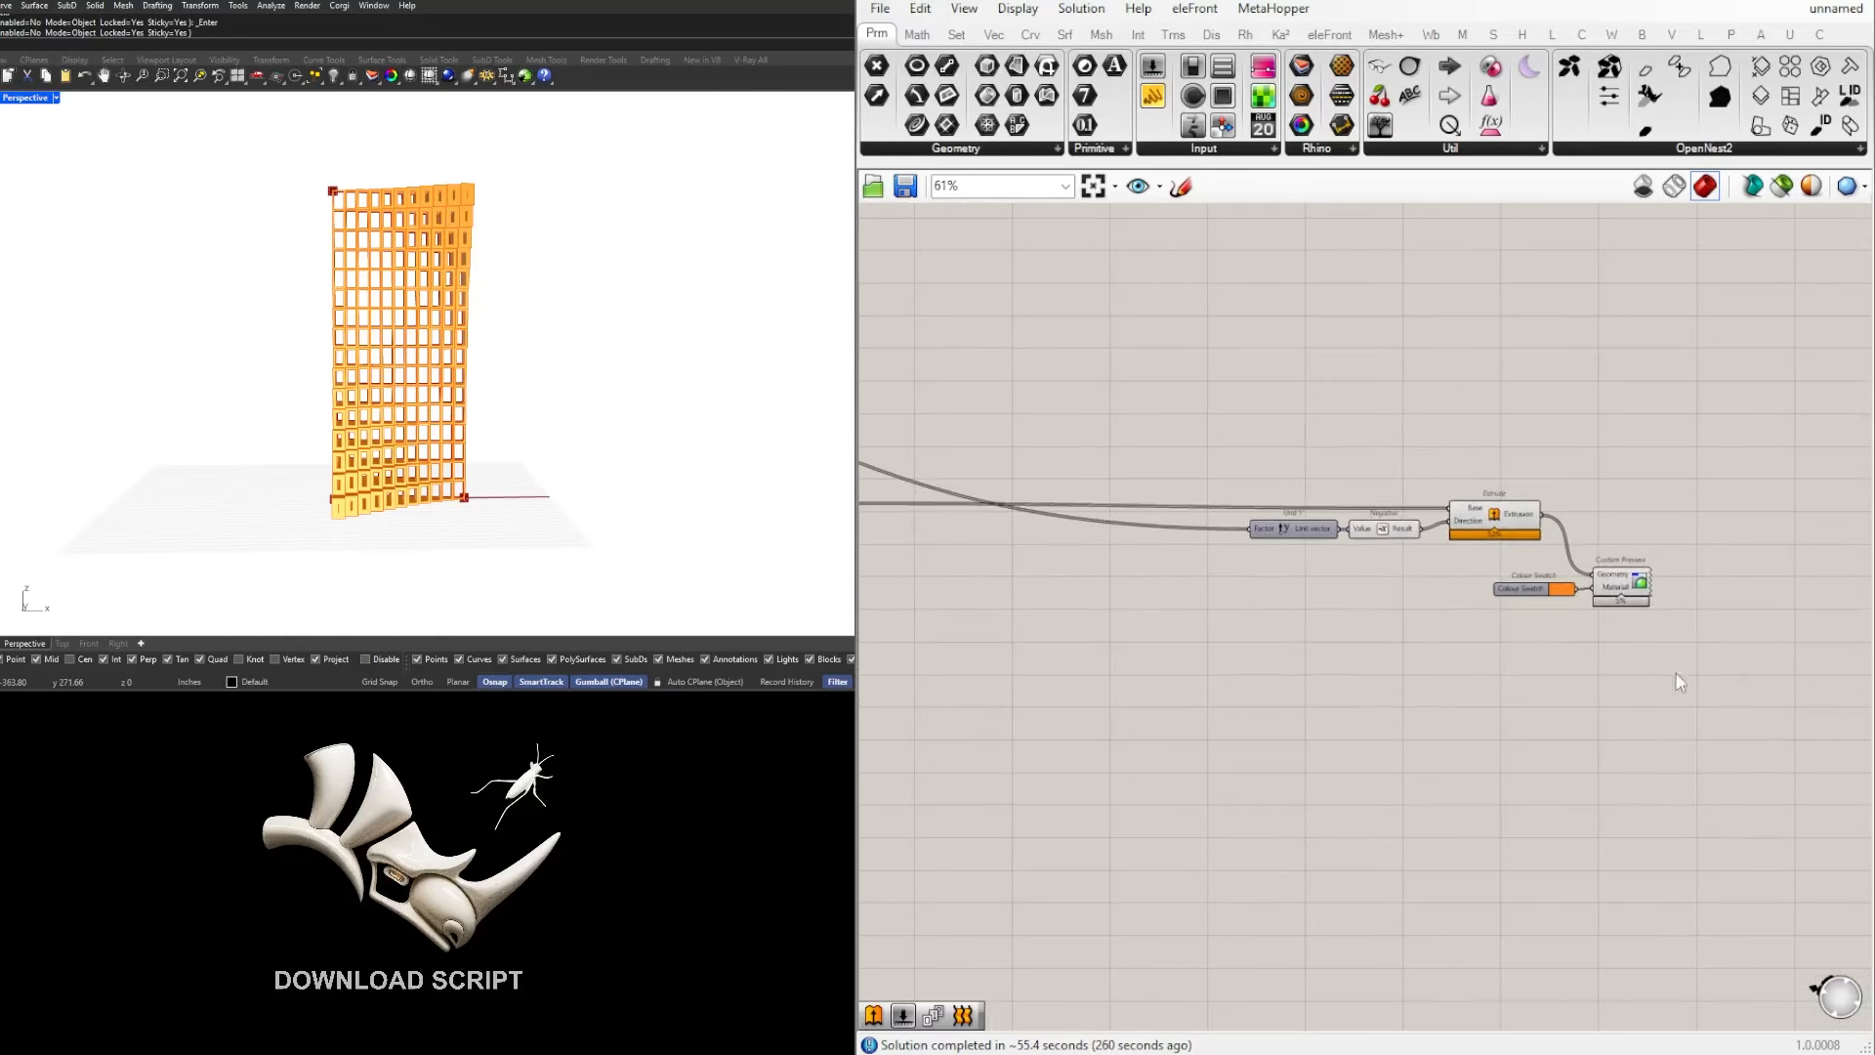
drag(1791, 695, 1233, 487)
right_drag(1487, 526, 1727, 536)
drag(1725, 535, 1303, 542)
click(1260, 497)
scroll(1088, 533, up, 2)
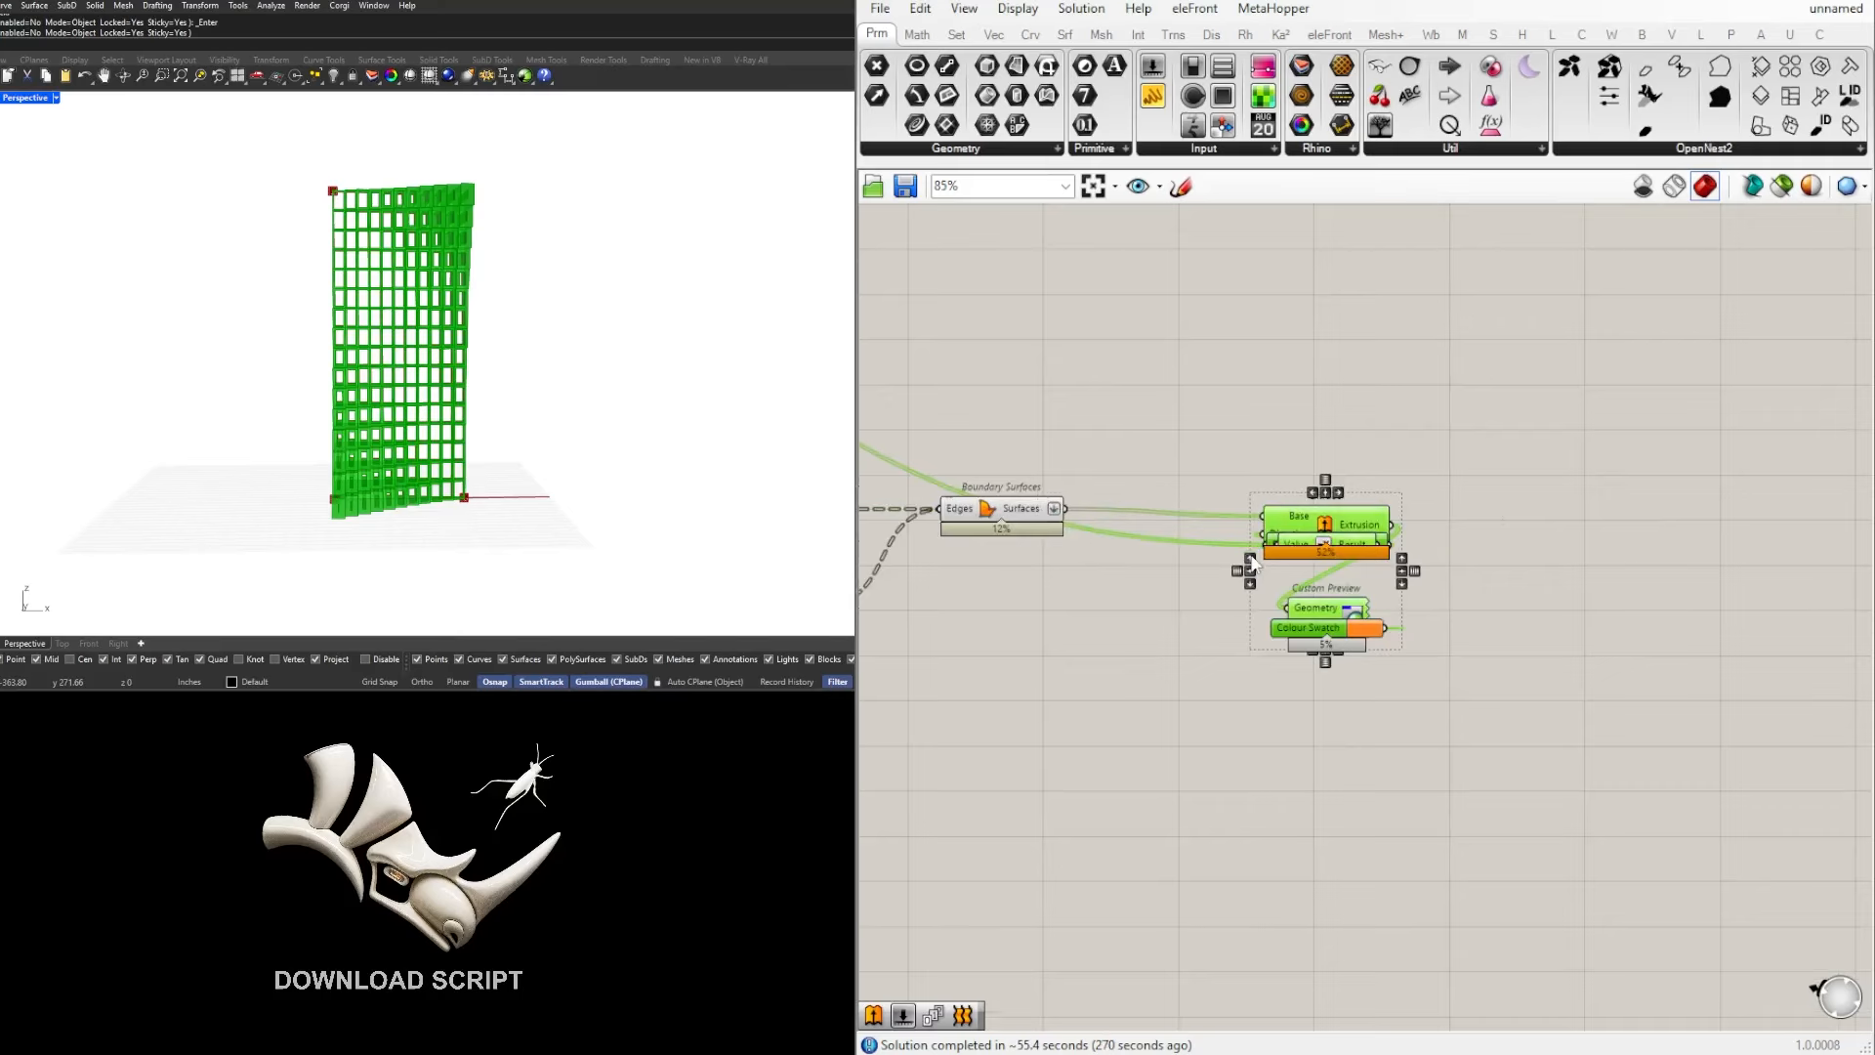
key(ctrl+z)
Step: Move the Unit Y and Negative components directly beneath Boundary Surfaces
click(1328, 489)
scroll(1315, 615, up, 3)
right_drag(1315, 615, 1625, 606)
drag(1507, 563, 1101, 537)
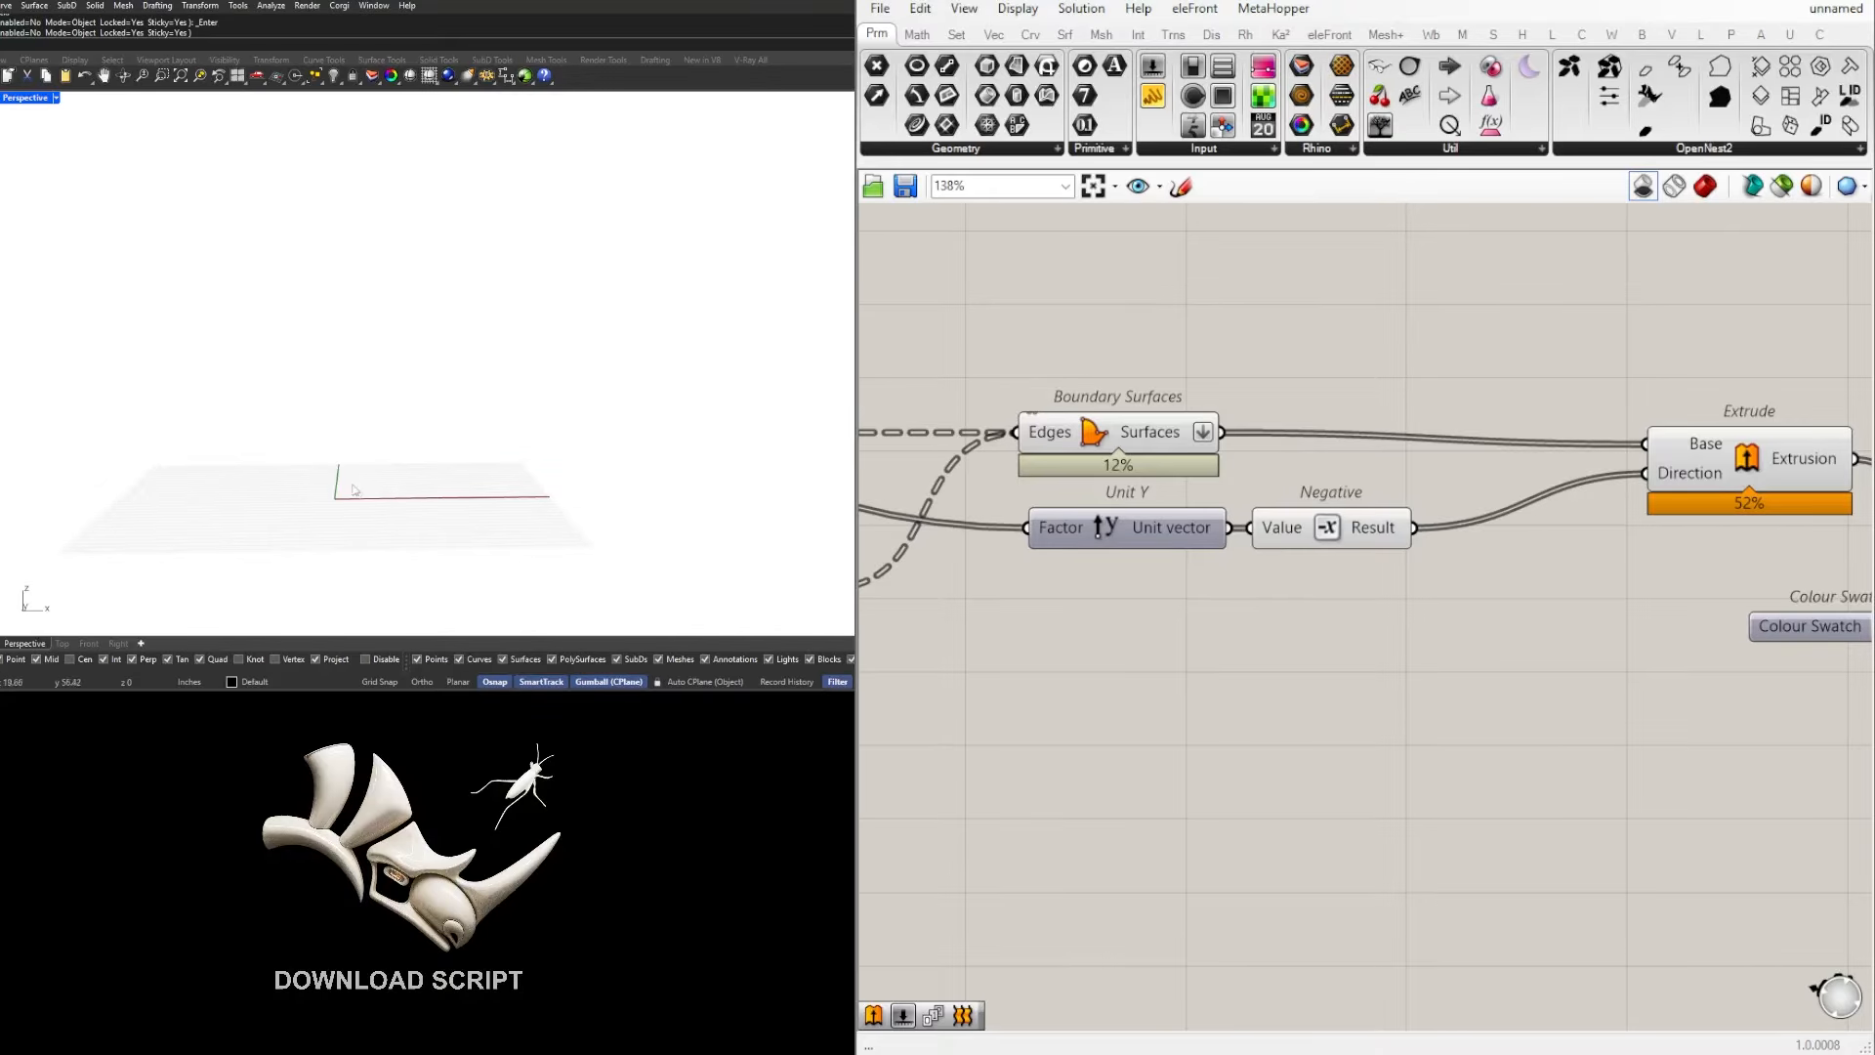
Step: Try to bring back the missing facade by enabling the preview of the Colour Swatch and Custom Preview components
scroll(347, 481, down, 5)
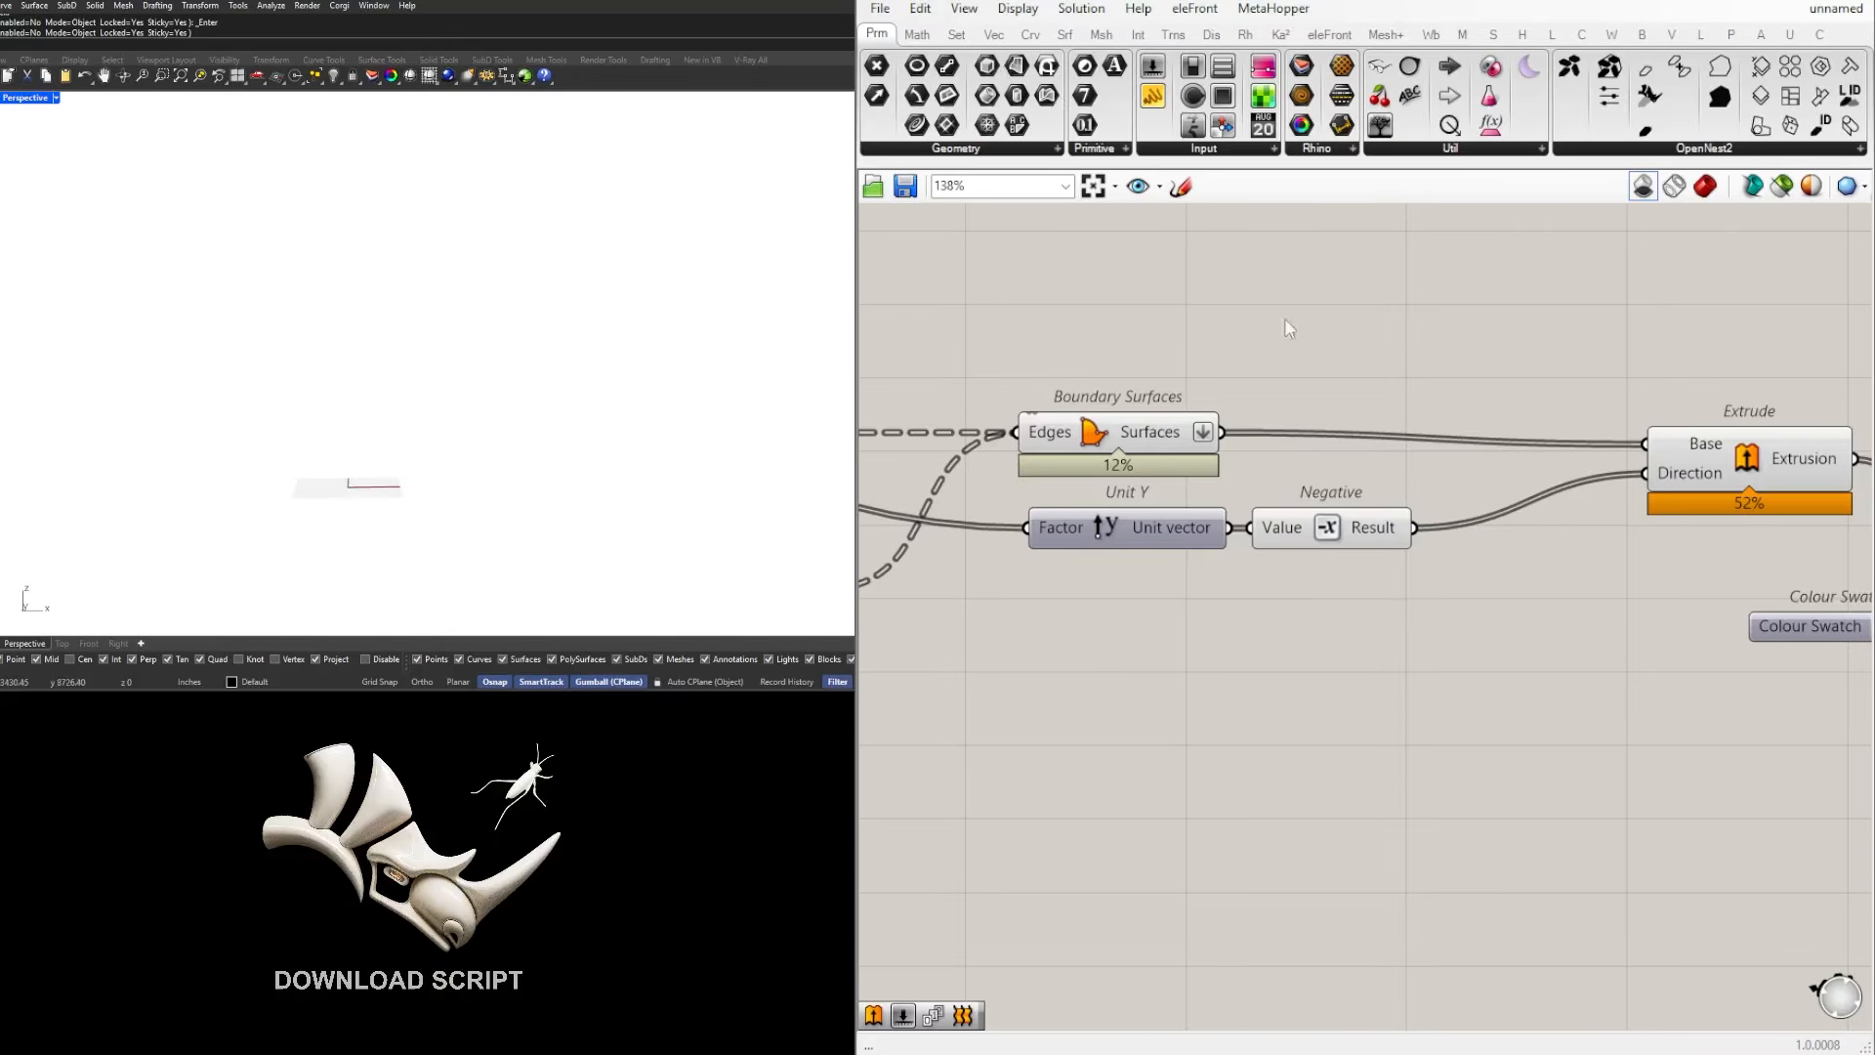
scroll(1391, 567, down, 6)
right_drag(1560, 633, 1413, 642)
scroll(1415, 641, up, 3)
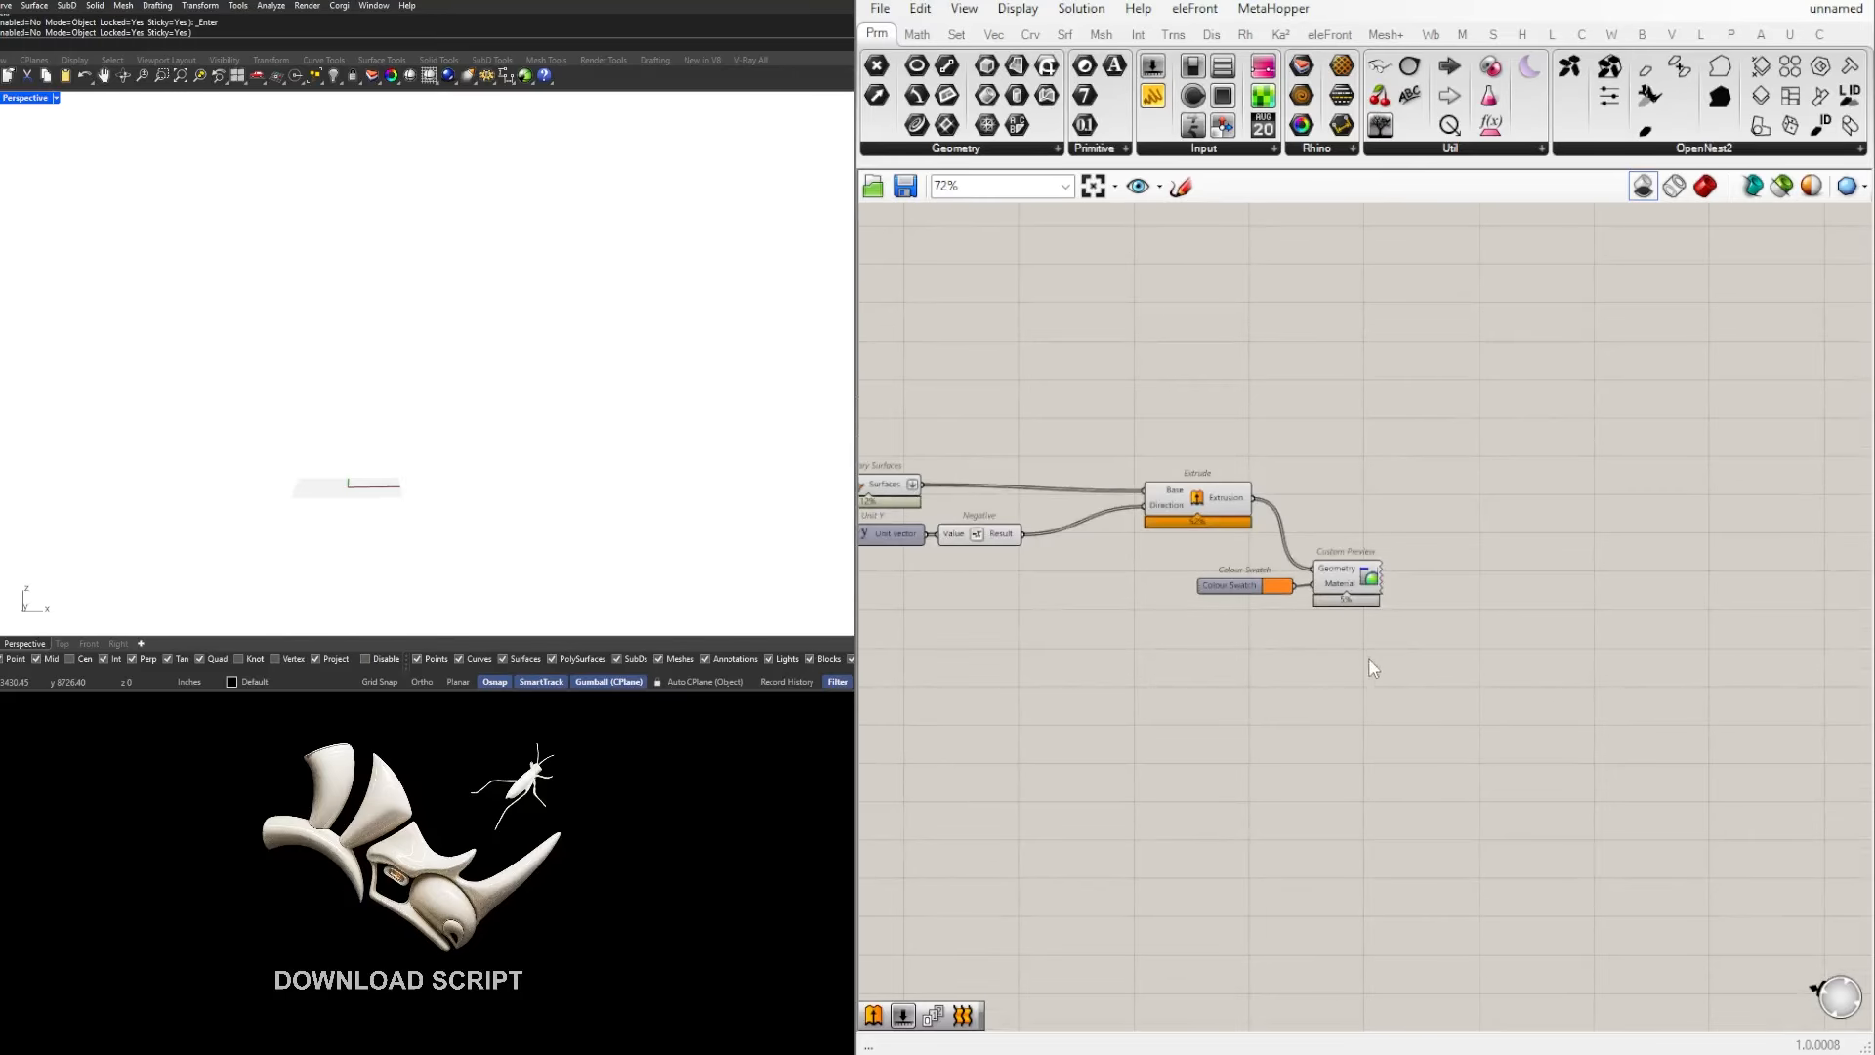
drag(1370, 661, 1176, 542)
middle_click(1323, 560)
click(1368, 518)
scroll(1368, 518, up, 1)
middle_click(1367, 518)
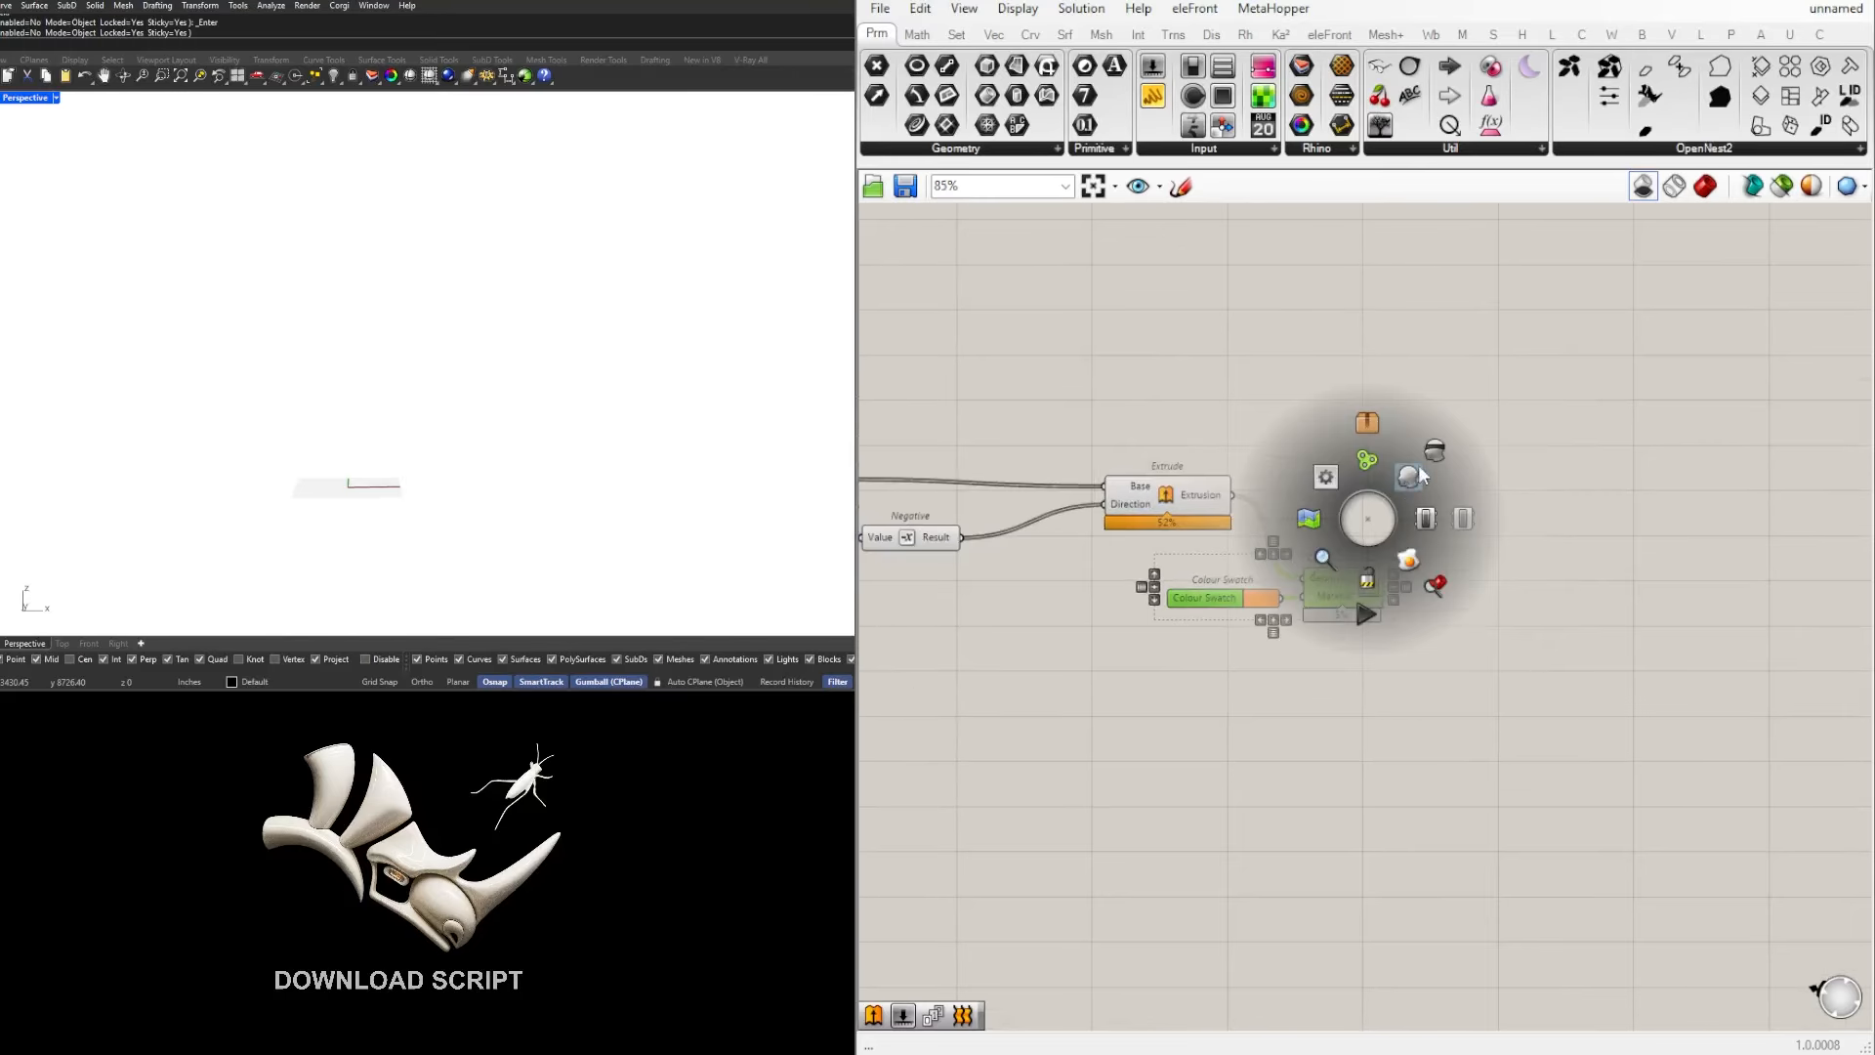
click(1420, 468)
middle_click(1424, 477)
click(1467, 433)
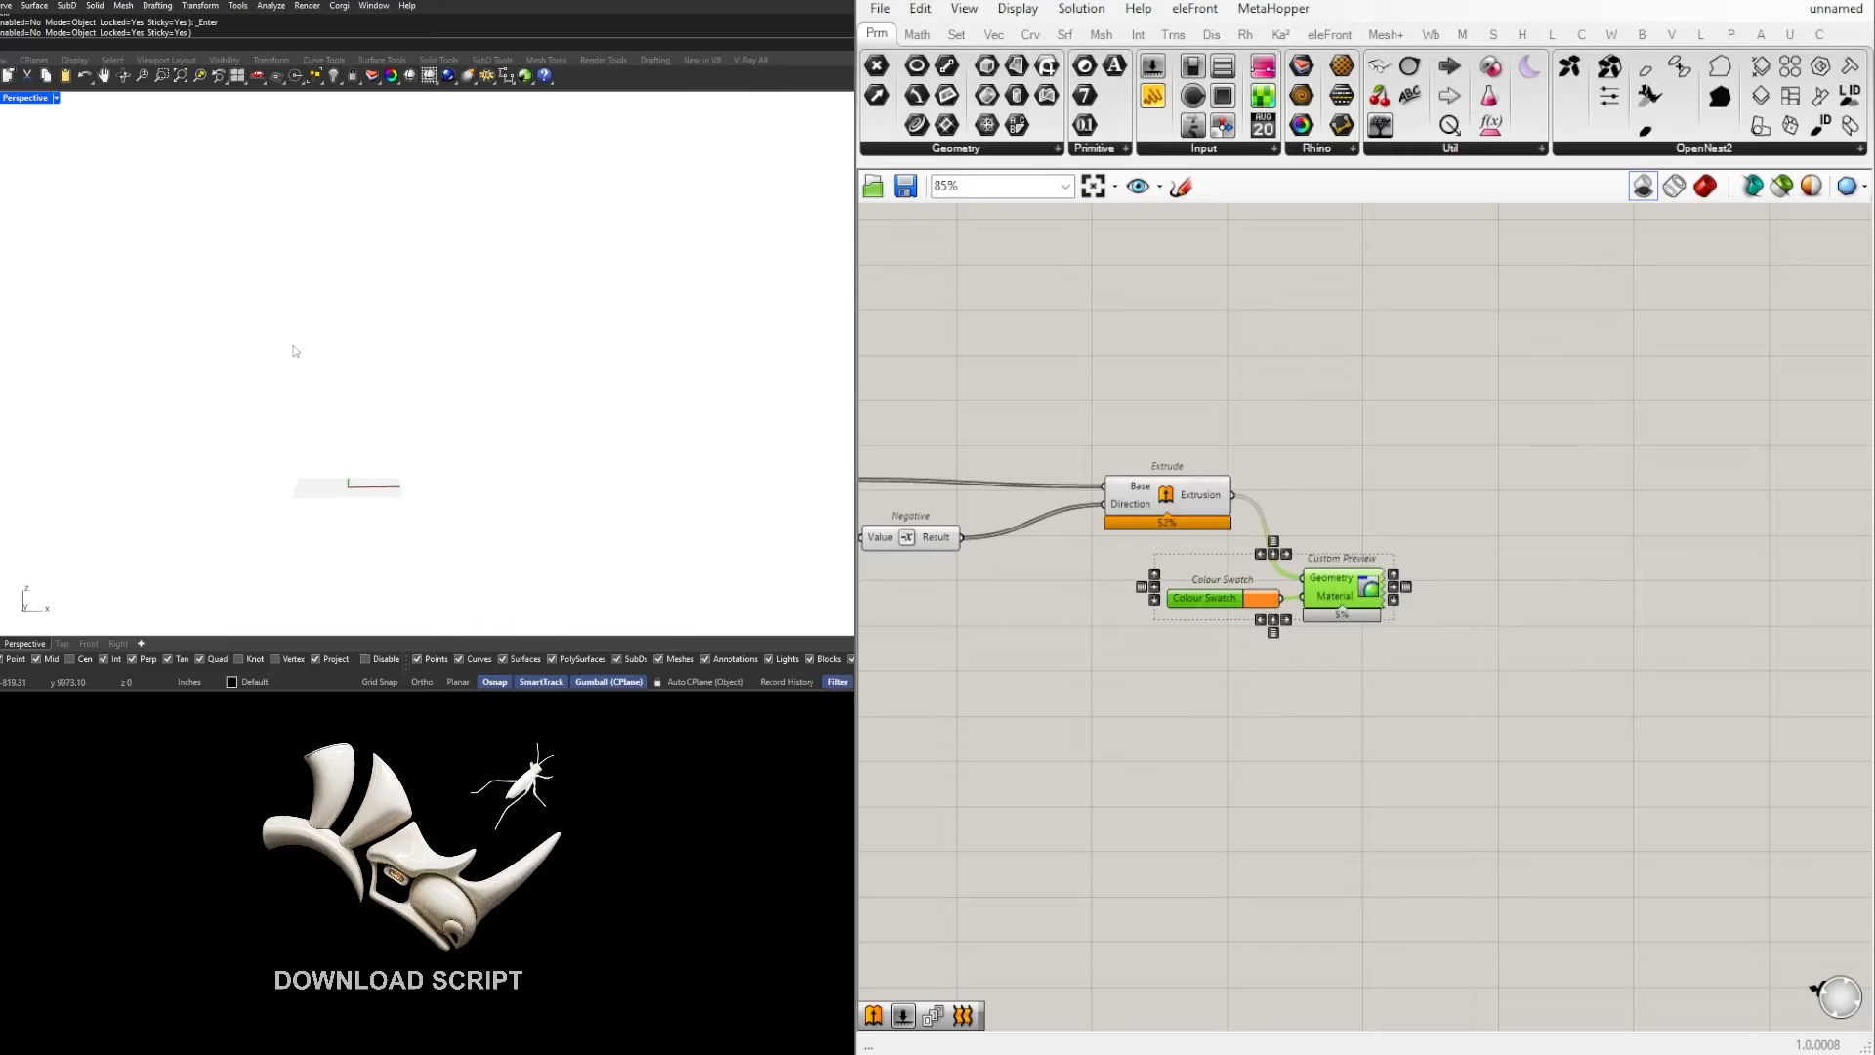
Step: Try switching the Perspective viewport to Wireframe display and back to Shaded
right_drag(364, 357, 399, 418)
click(55, 98)
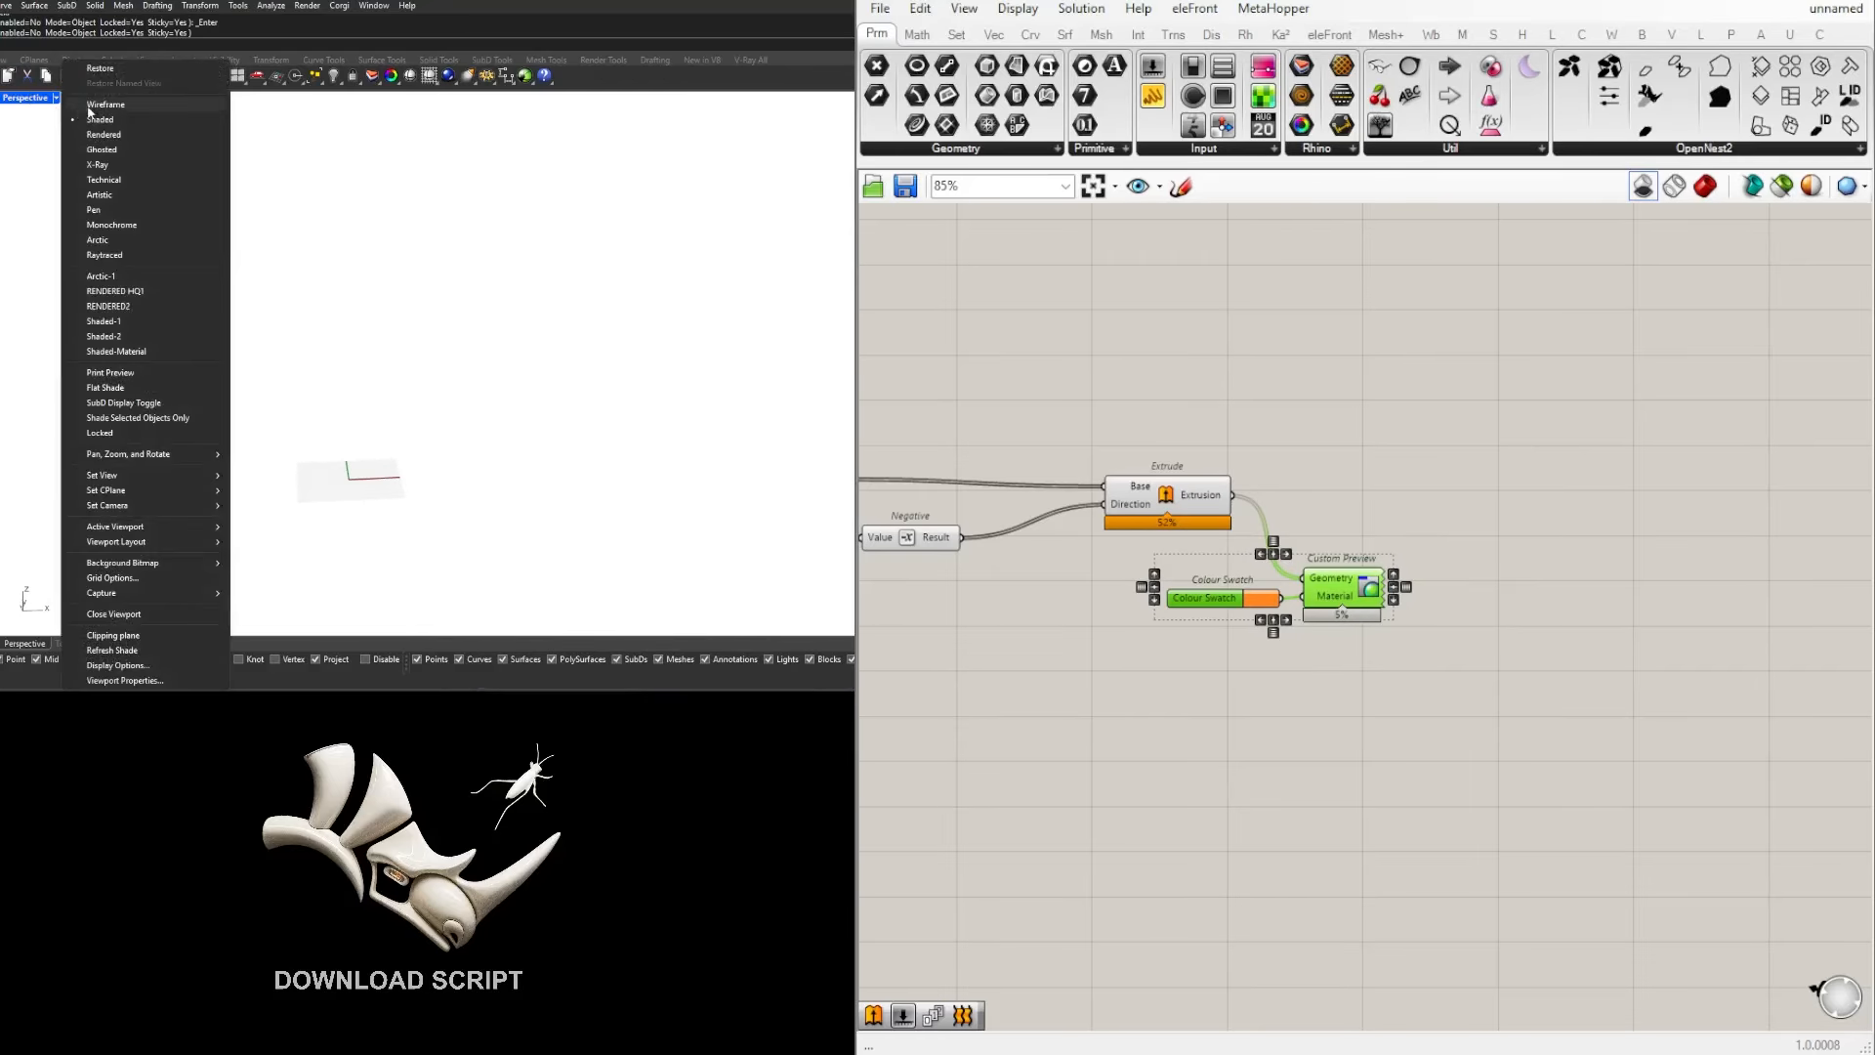
click(93, 105)
click(55, 98)
click(100, 119)
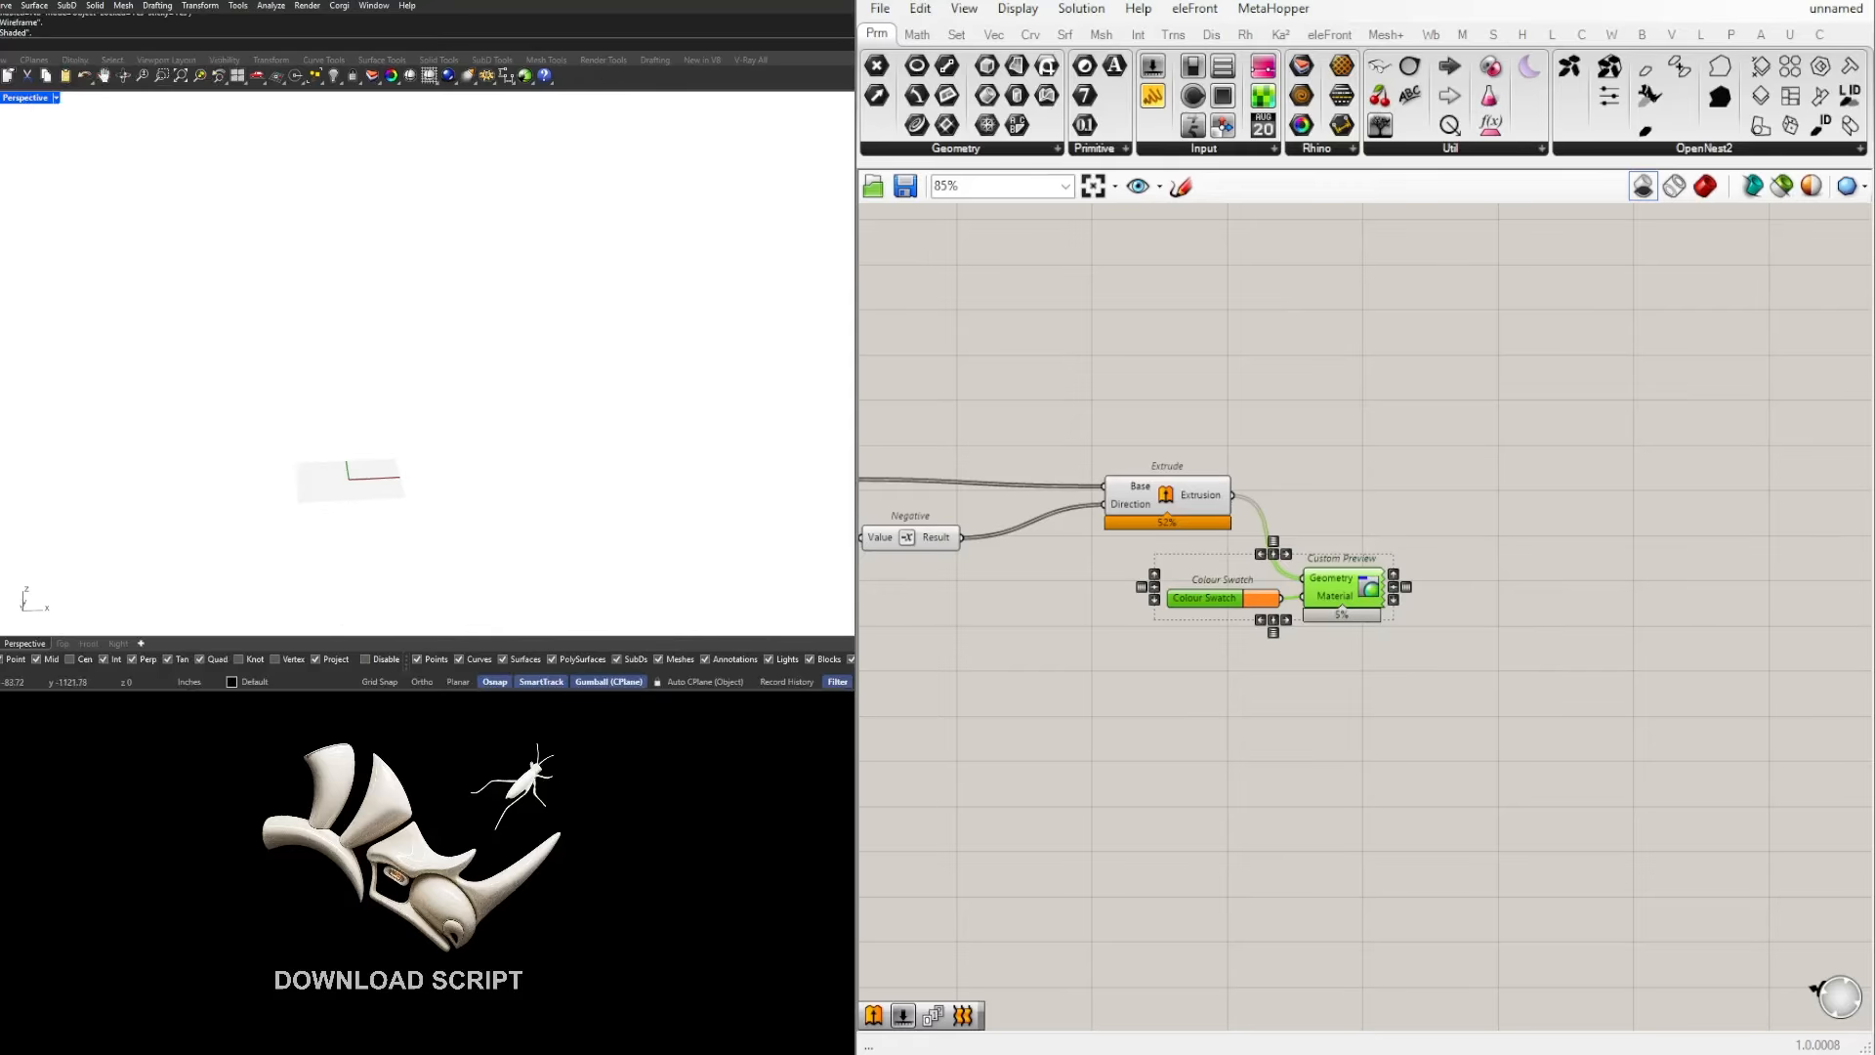
Step: Turn on the shaded preview for the whole definition and view the facade from an angle
scroll(1620, 618, down, 4)
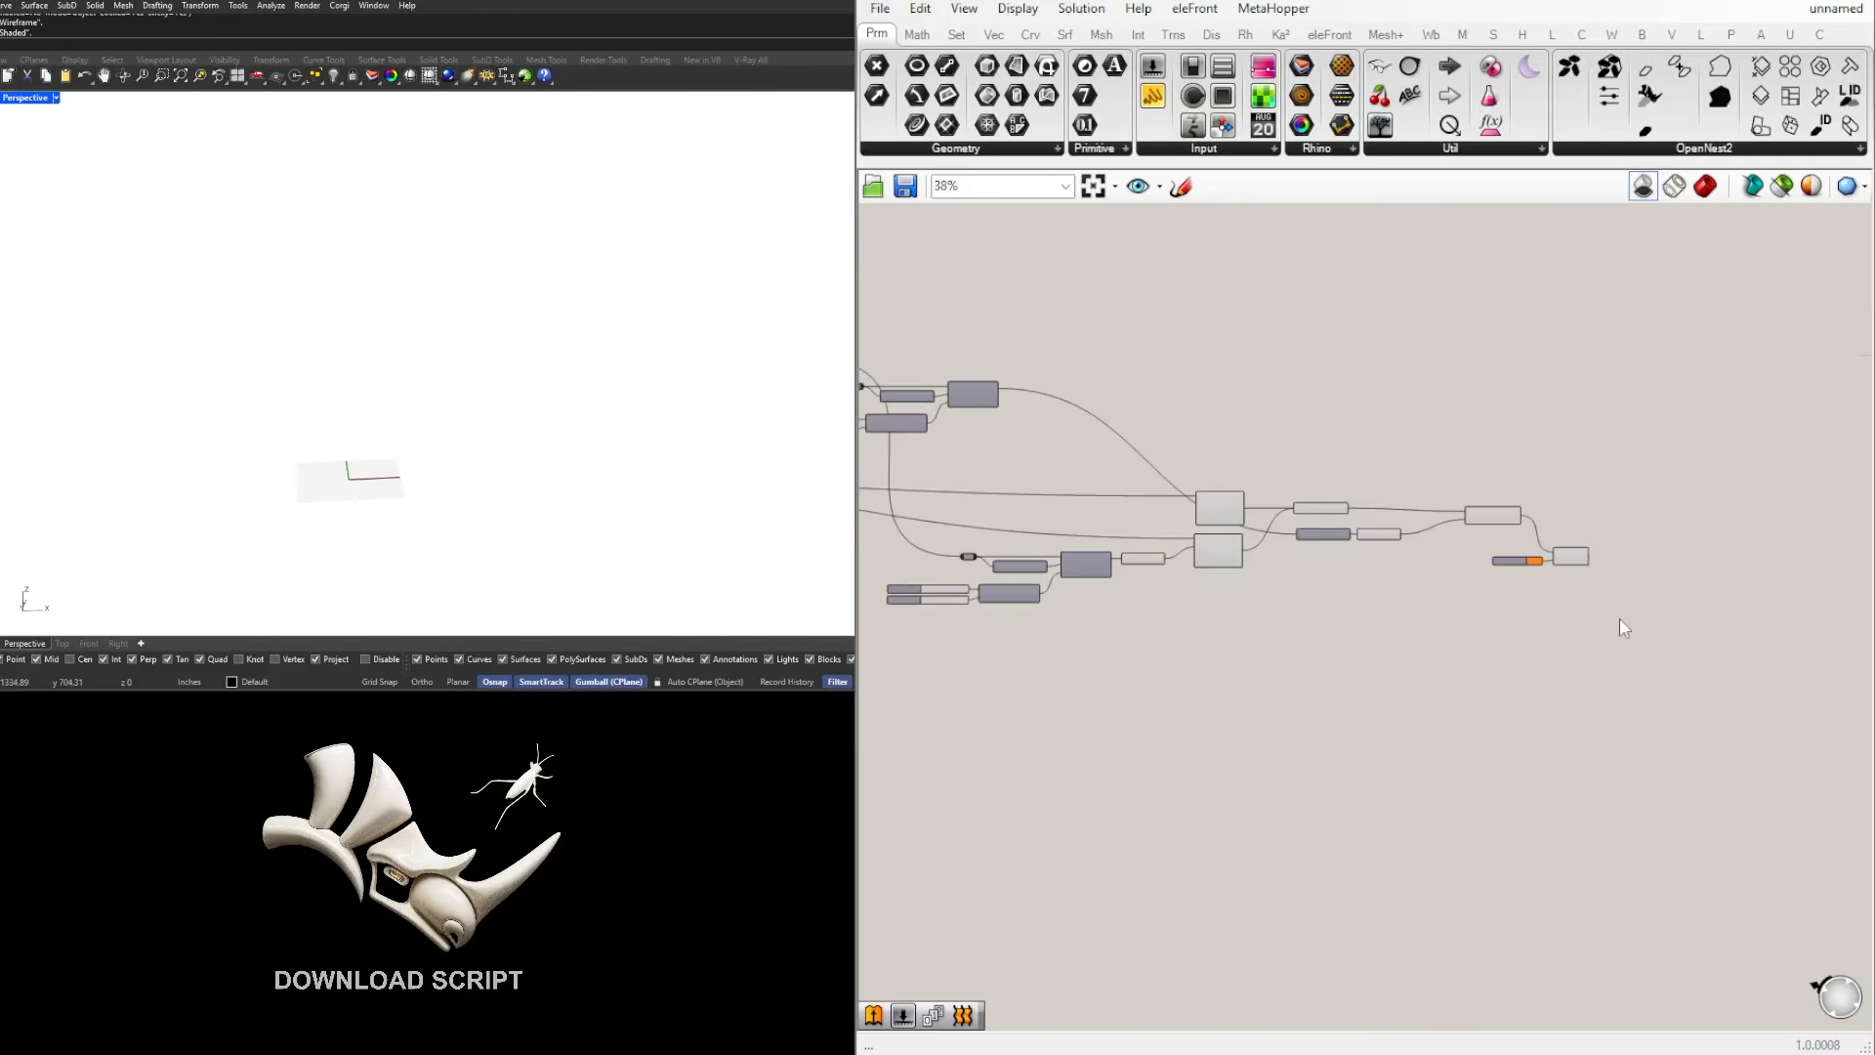
click(1706, 186)
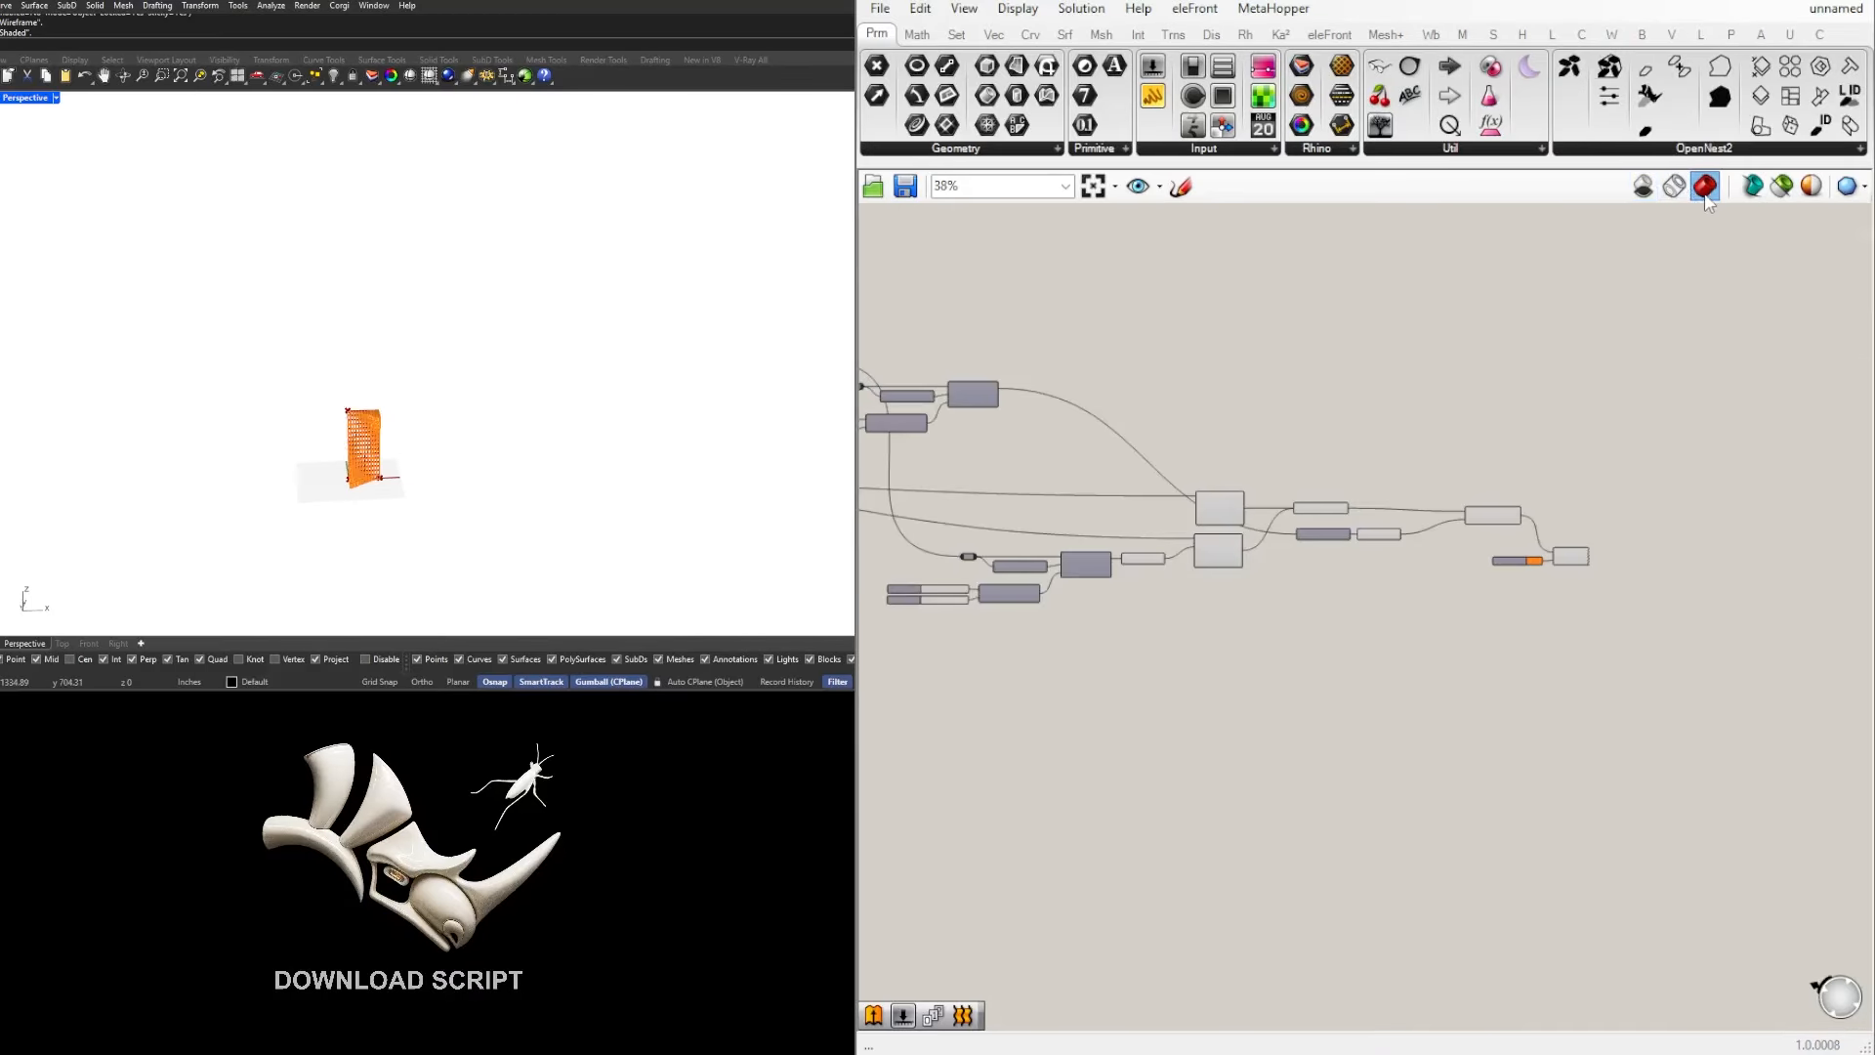
scroll(442, 451, up, 5)
right_drag(443, 451, 546, 428)
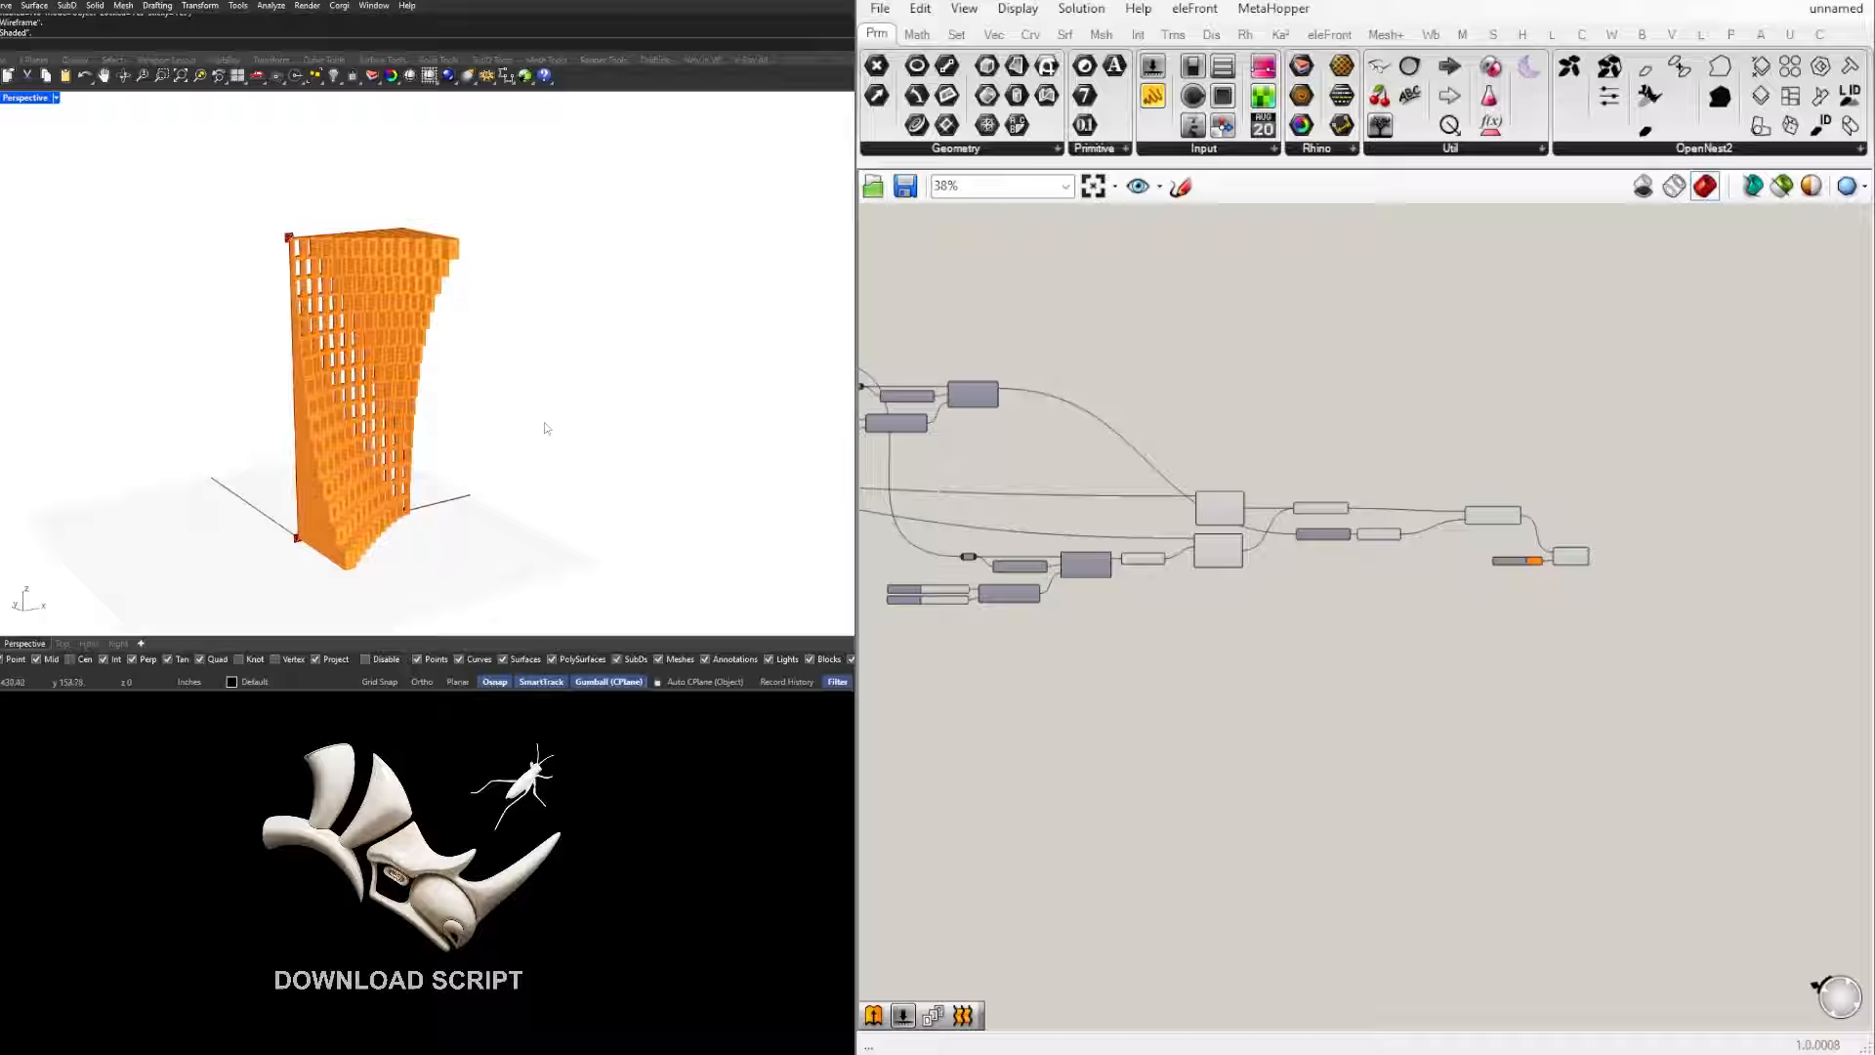
Step: Align Extrude with Boundary Surfaces and bring the Custom Preview and Colour Swatch components closer to it
scroll(1492, 544, up, 4)
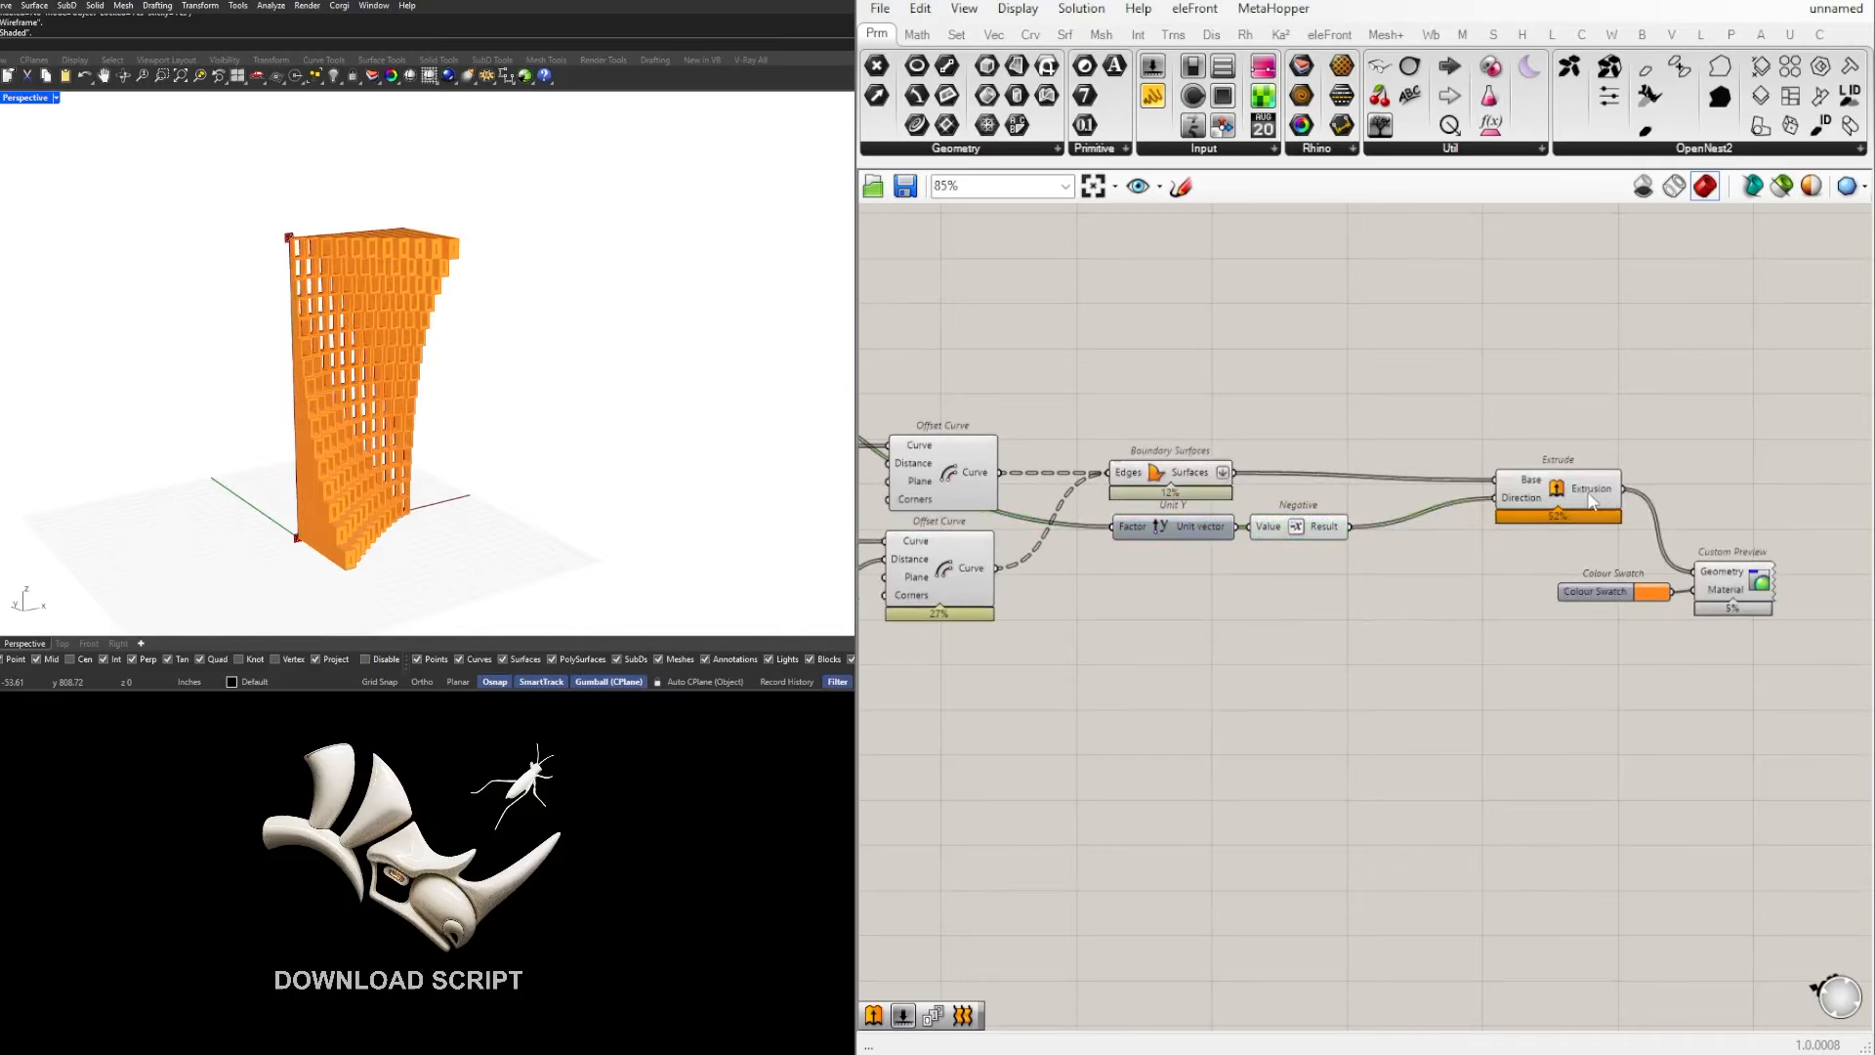
drag(1590, 495, 1567, 487)
click(1567, 457)
drag(1782, 692, 1597, 568)
drag(1735, 579, 1702, 555)
click(1599, 603)
drag(1570, 568, 1531, 568)
drag(1725, 653, 1526, 553)
click(1535, 612)
Step: View the facade from the side and shift the Colour Swatch slightly beneath Extrude
scroll(226, 304, down, 6)
right_drag(235, 308, 457, 421)
scroll(385, 340, up, 6)
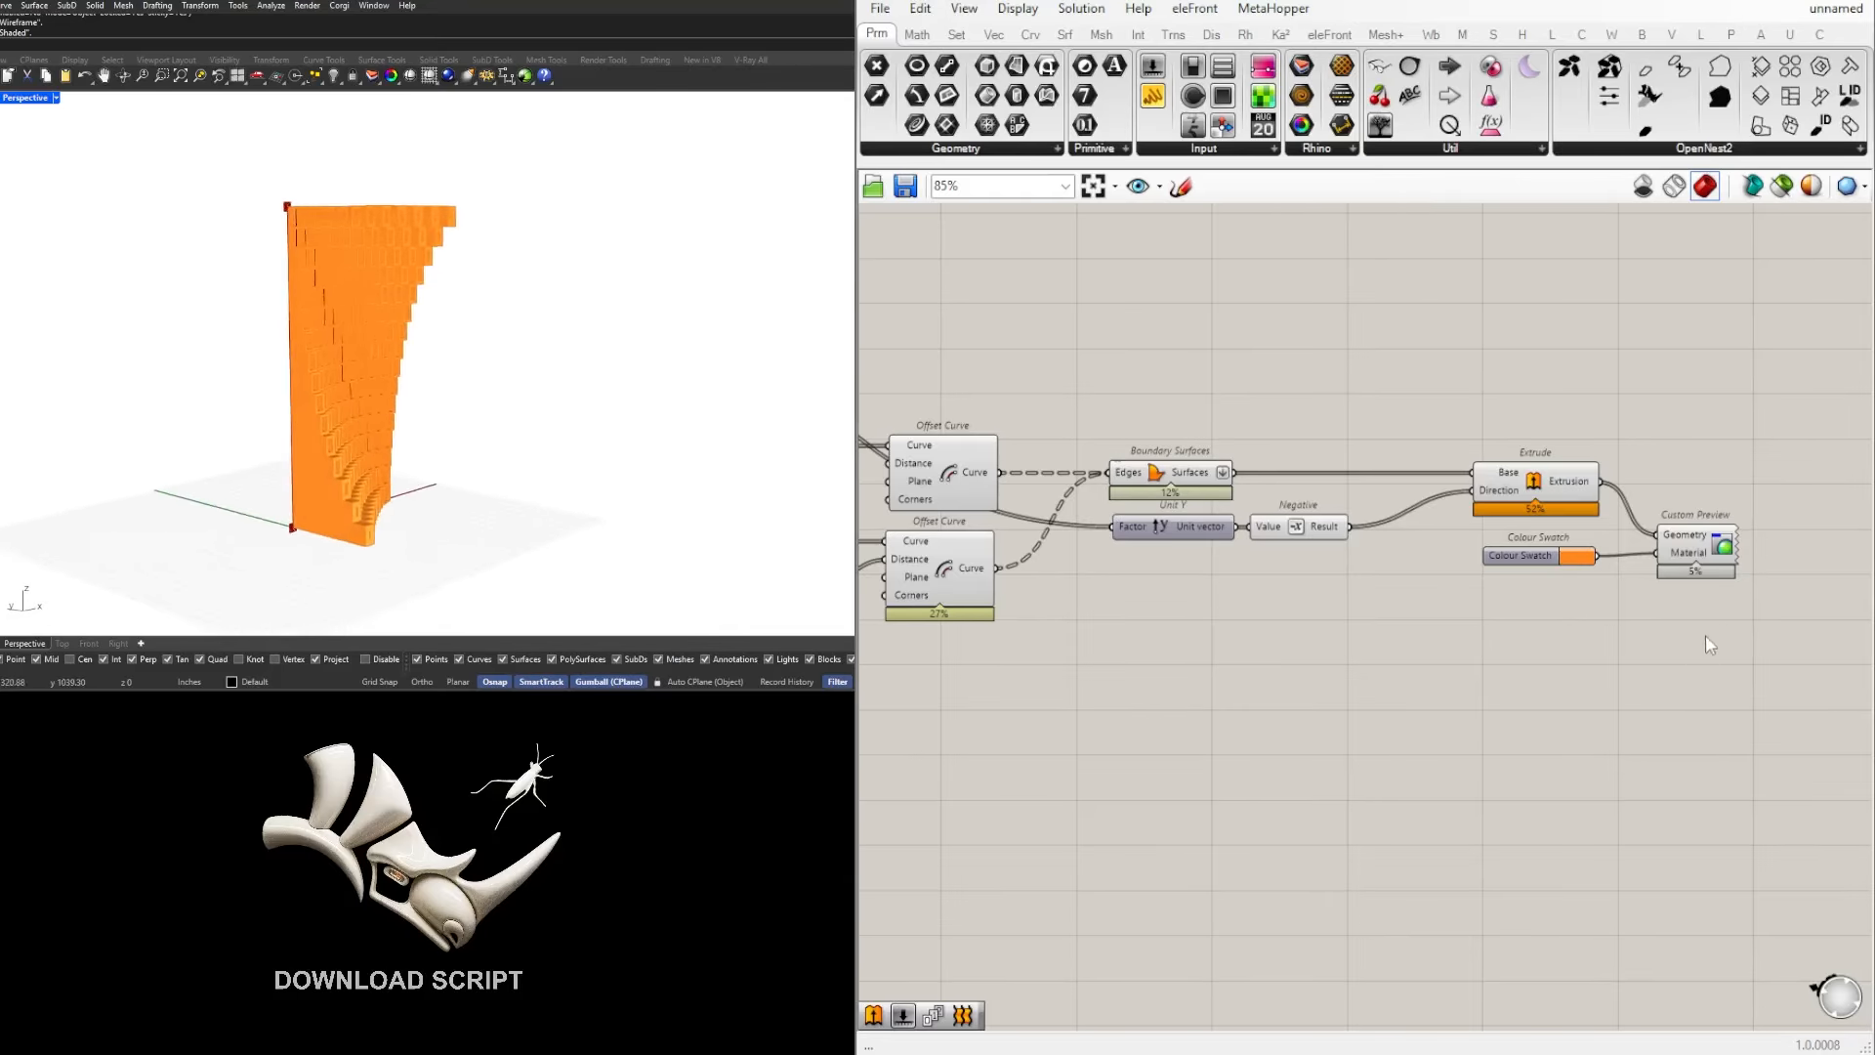
drag(1562, 565, 1556, 562)
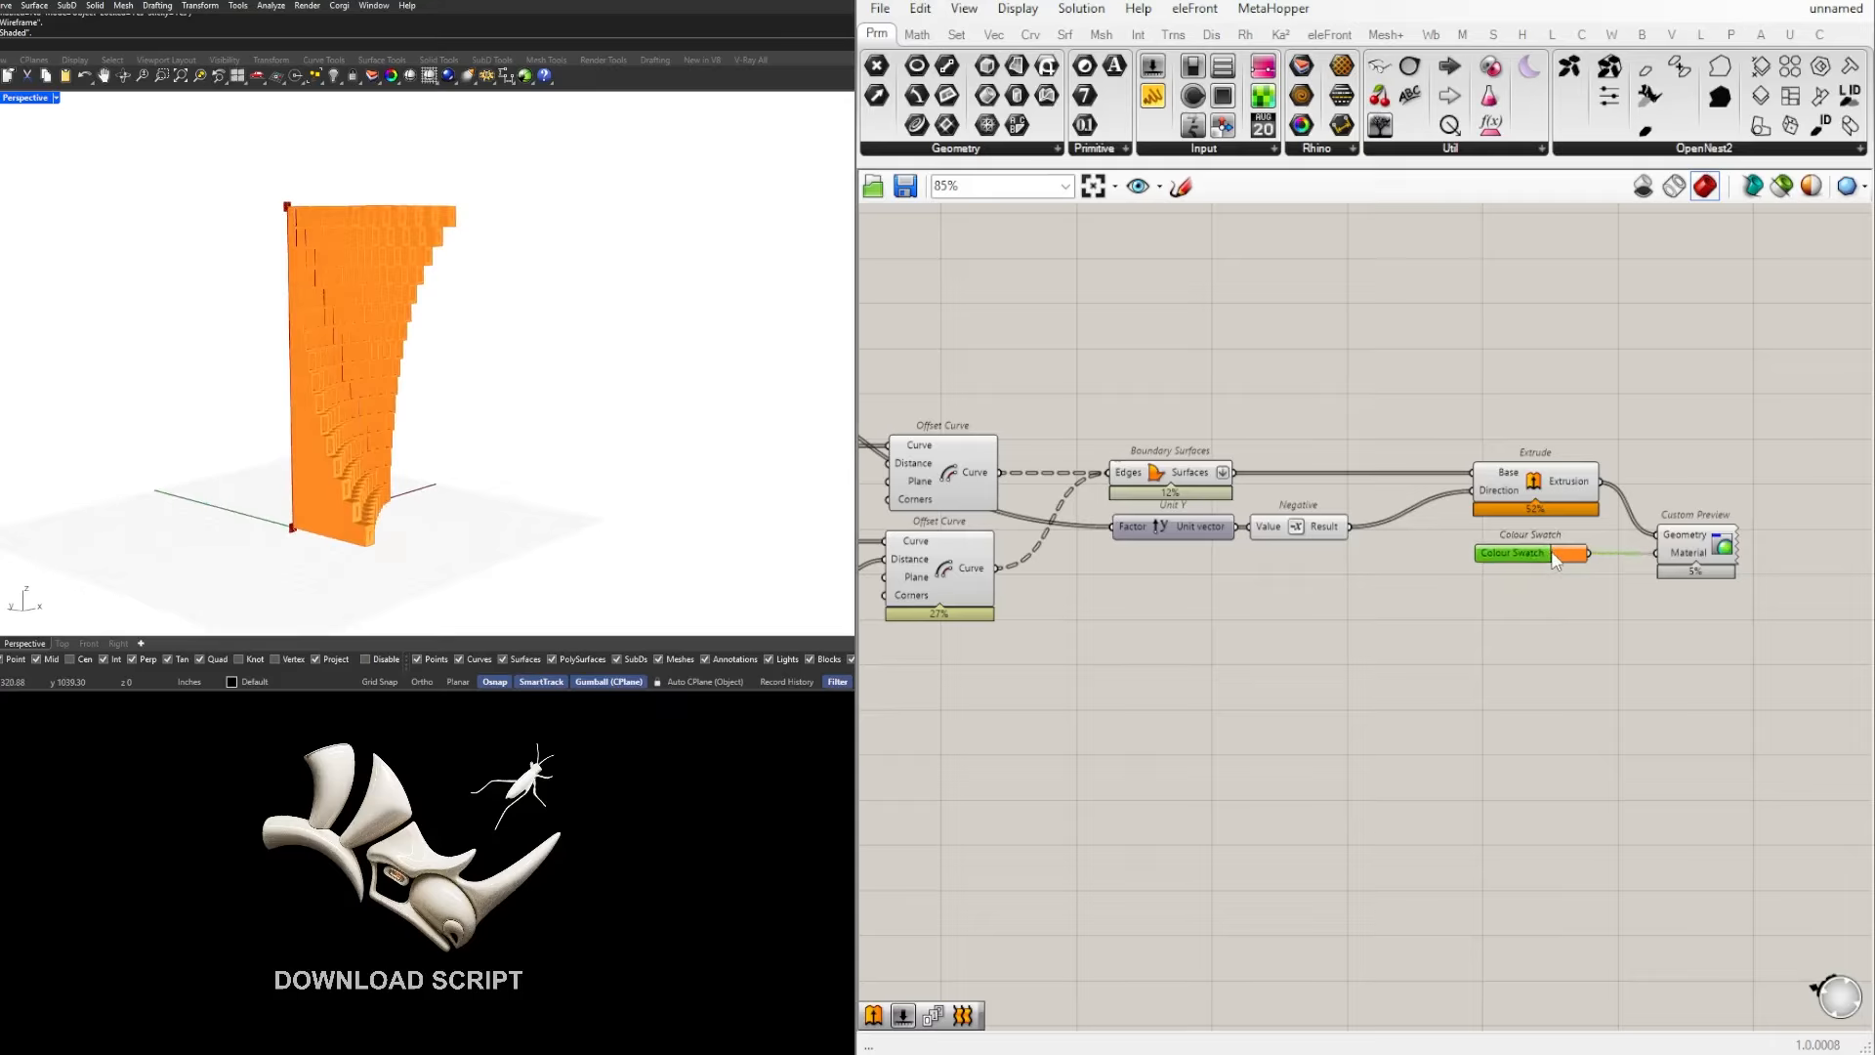
click(1641, 645)
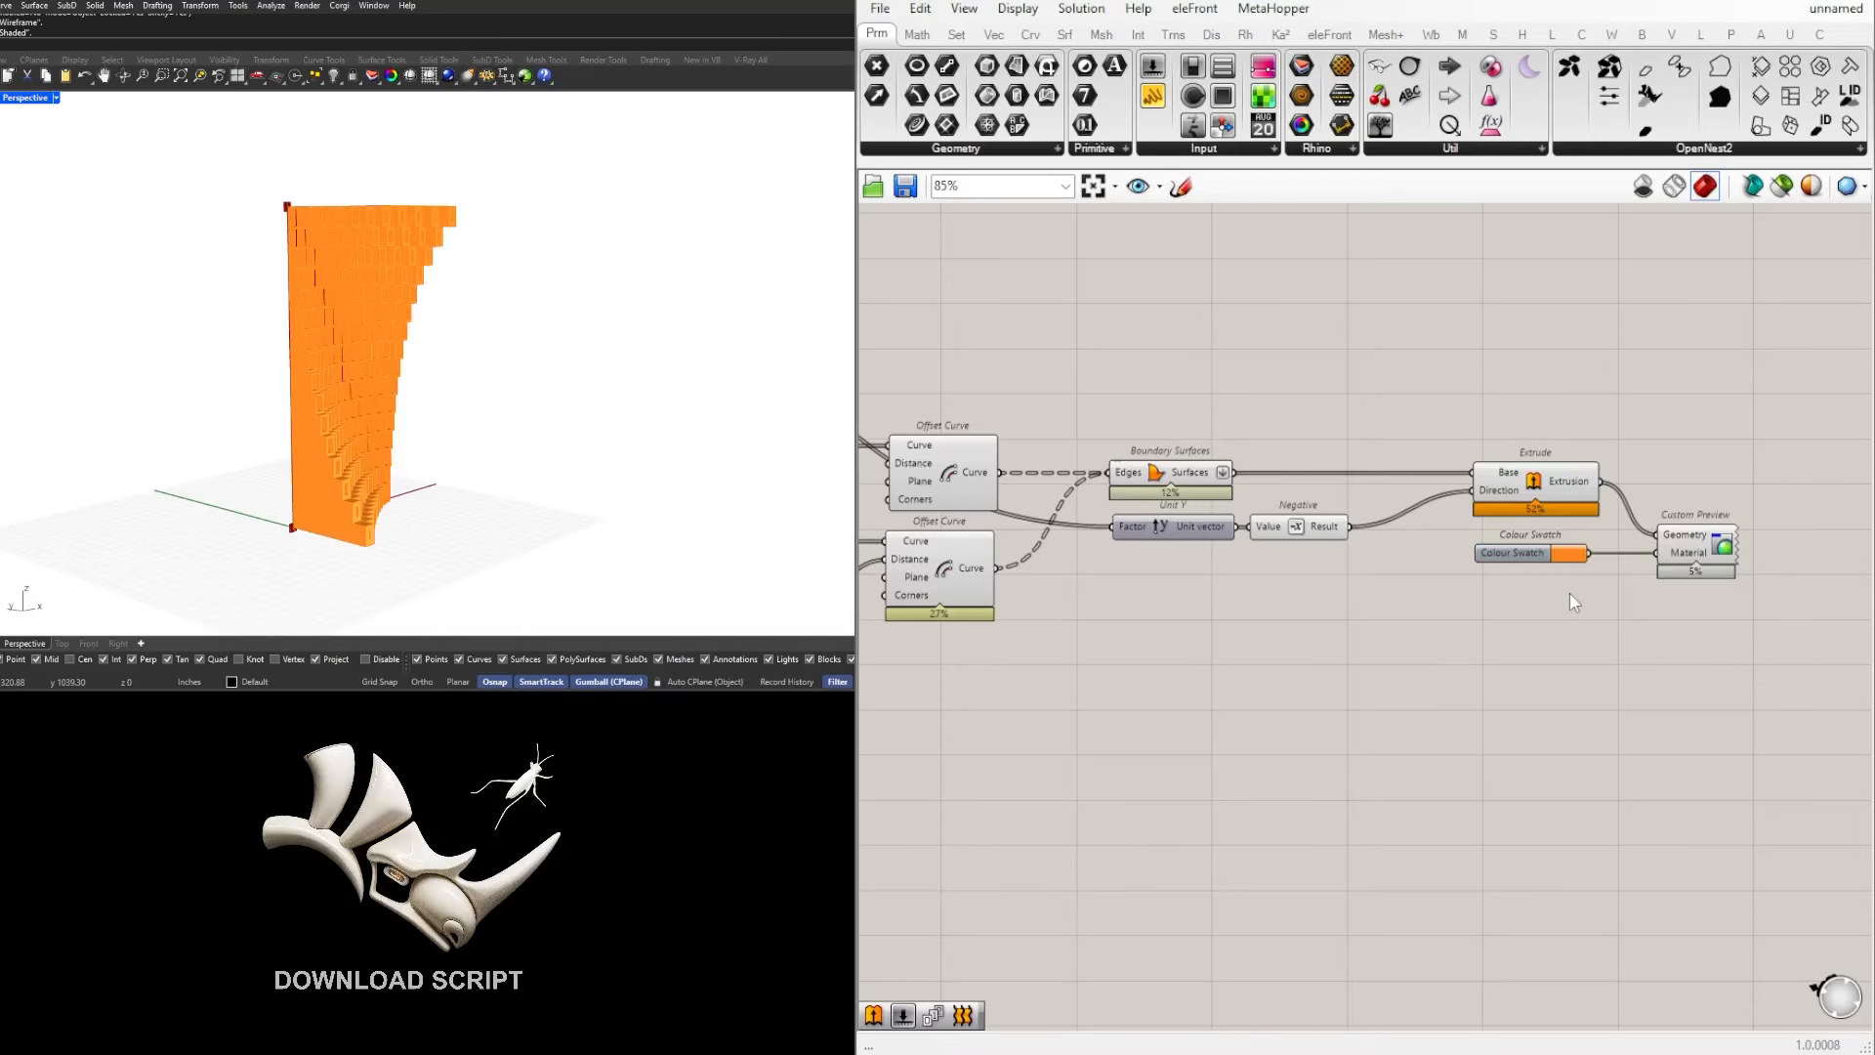
Step: Move the components from the lower Relay through Custom Preview together, closer to the upstream part of the definition
scroll(1569, 594, down, 5)
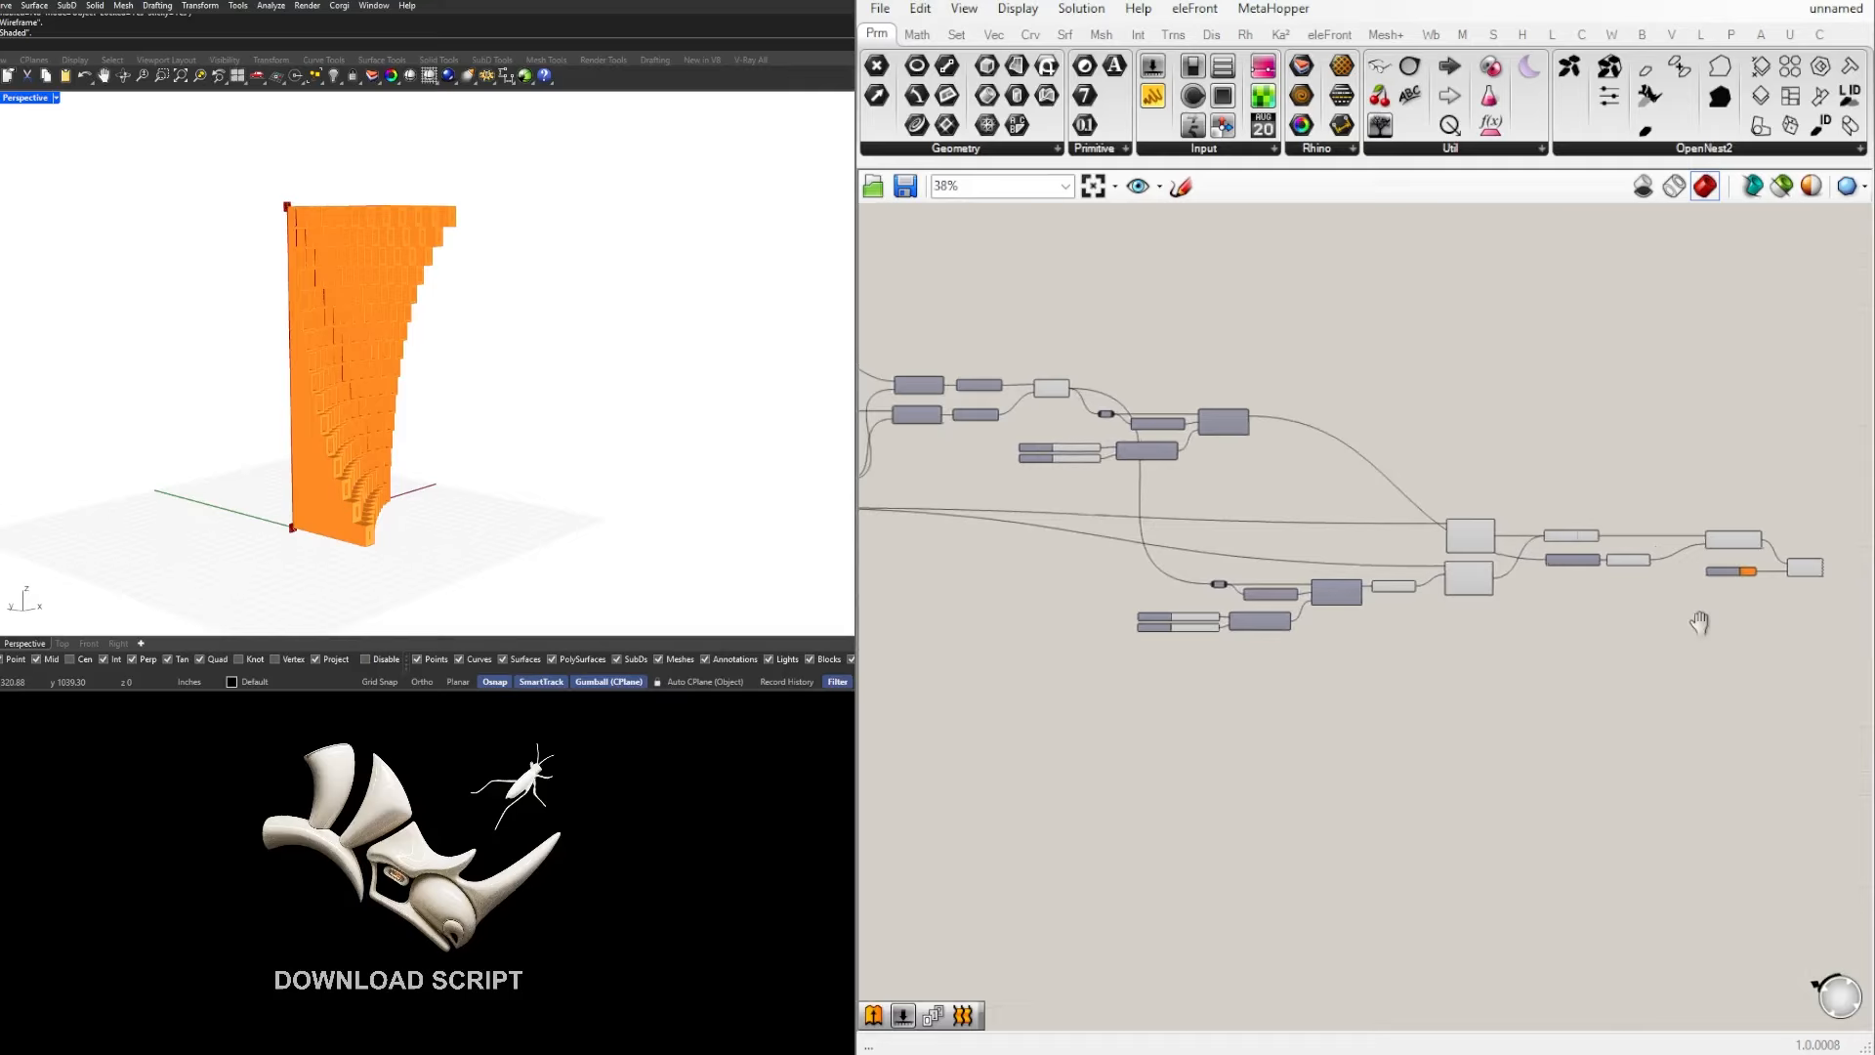
mouse_move(1219, 621)
right_down()
mouse_move(1476, 637)
mouse_move(1238, 625)
right_up()
scroll(1359, 637, up, 3)
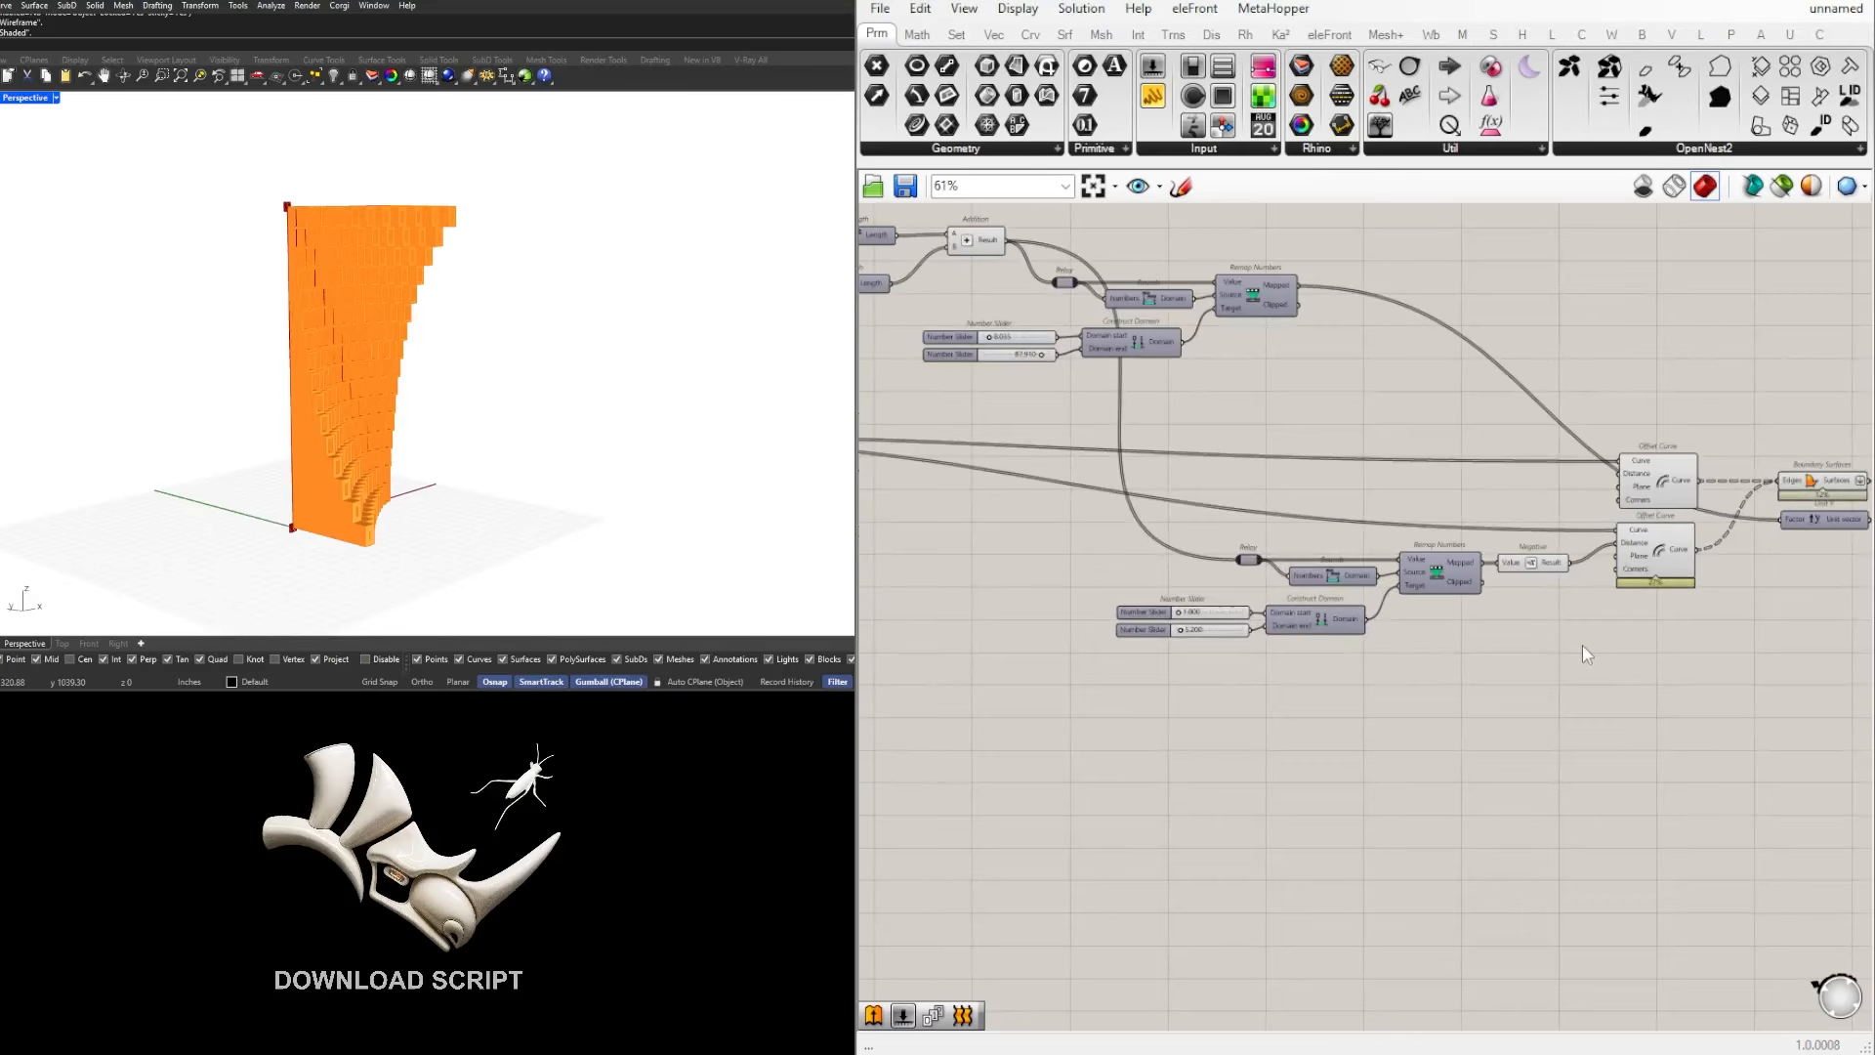
scroll(1633, 662, down, 2)
scroll(1563, 663, up, 1)
drag(1697, 680, 1211, 548)
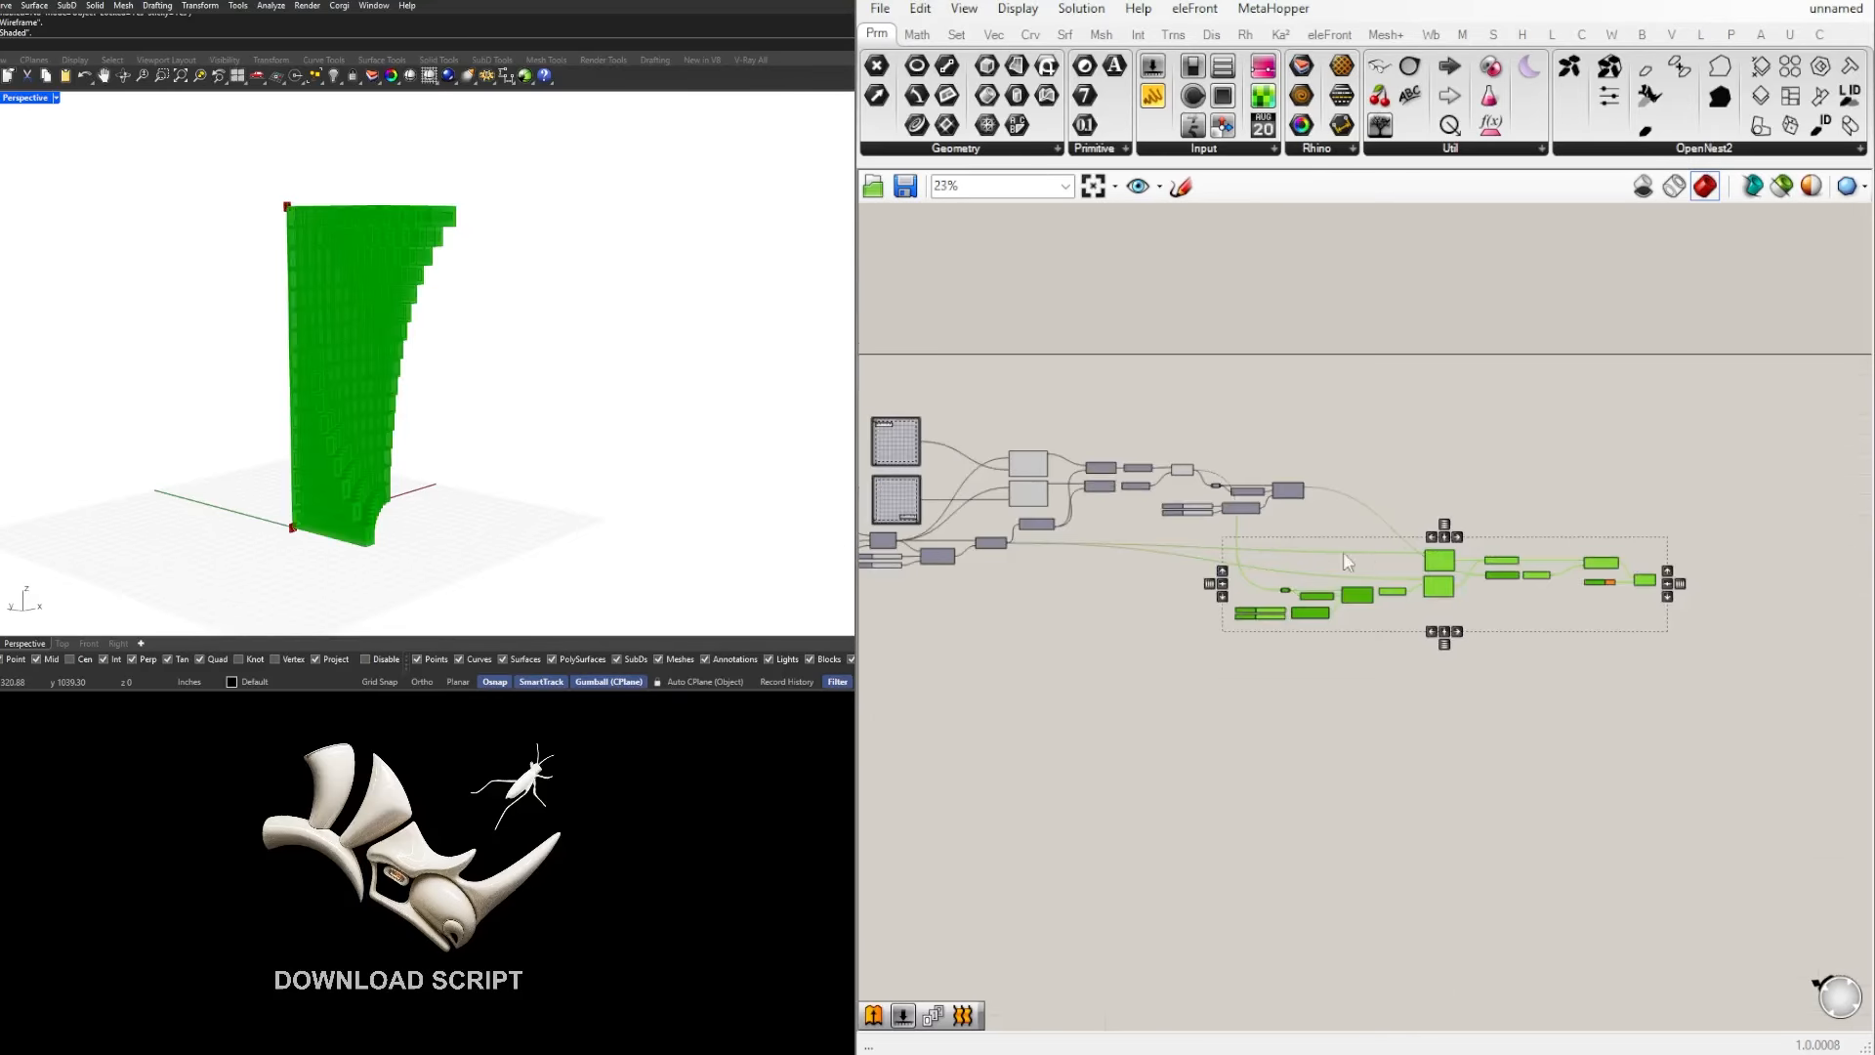
scroll(1487, 583, up, 1)
drag(1486, 574, 1416, 574)
click(1441, 427)
scroll(1260, 649, up, 2)
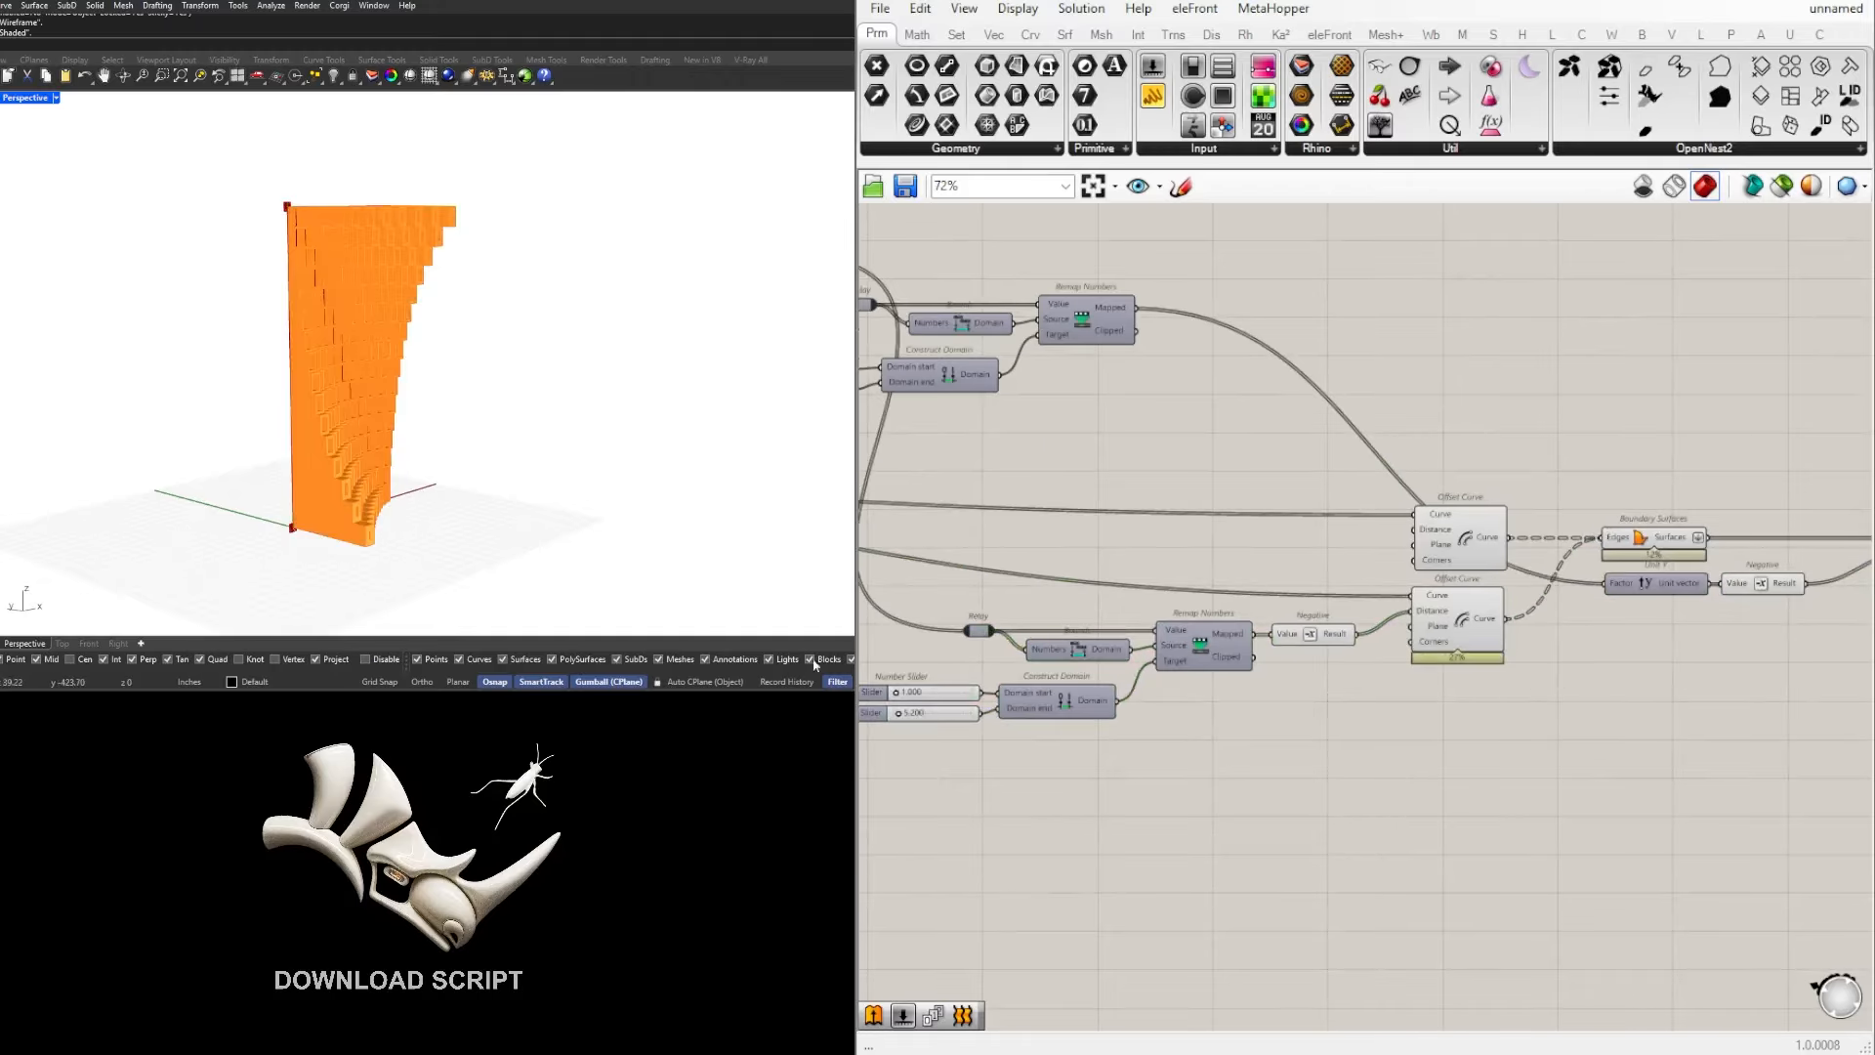
Step: Bake the geometry of the Extrude component into the Rhino model
right_drag(556, 464, 513, 438)
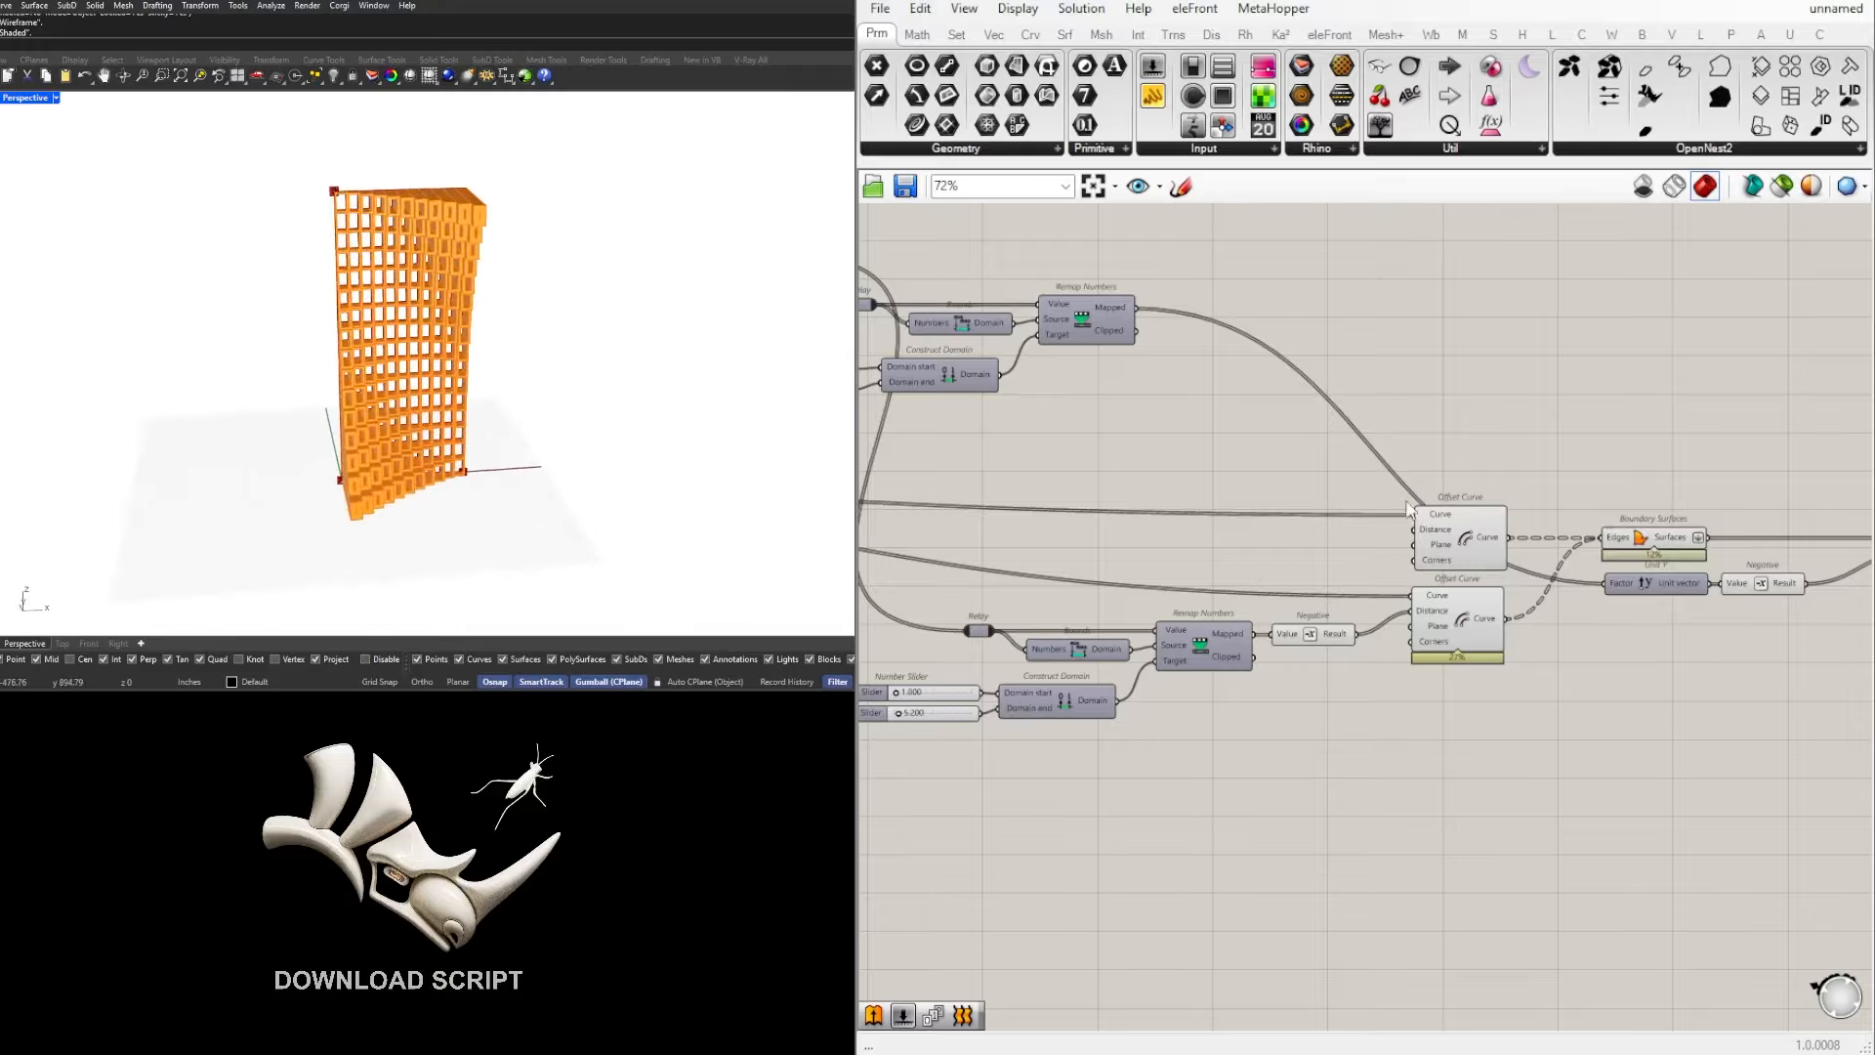
scroll(1407, 509, down, 5)
right_drag(1699, 530, 1356, 562)
scroll(1314, 560, up, 5)
click(1328, 572)
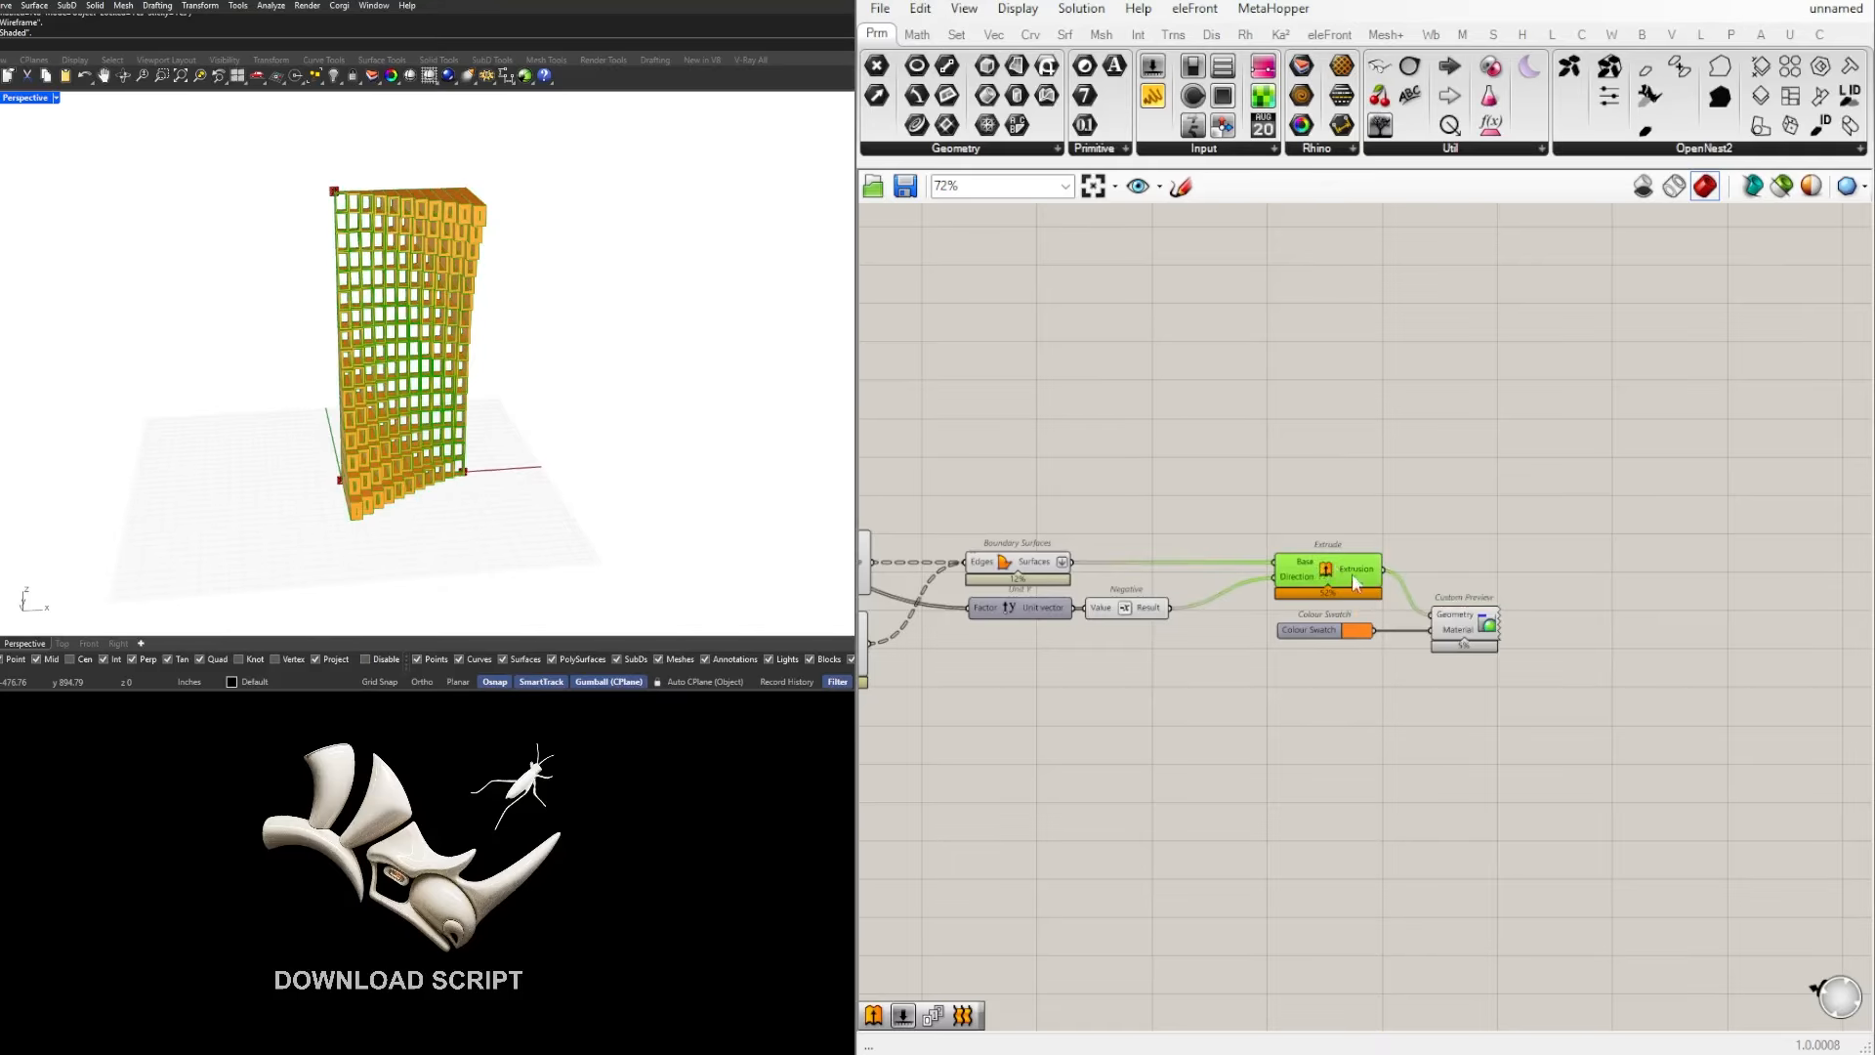
middle_click(1337, 560)
click(1540, 626)
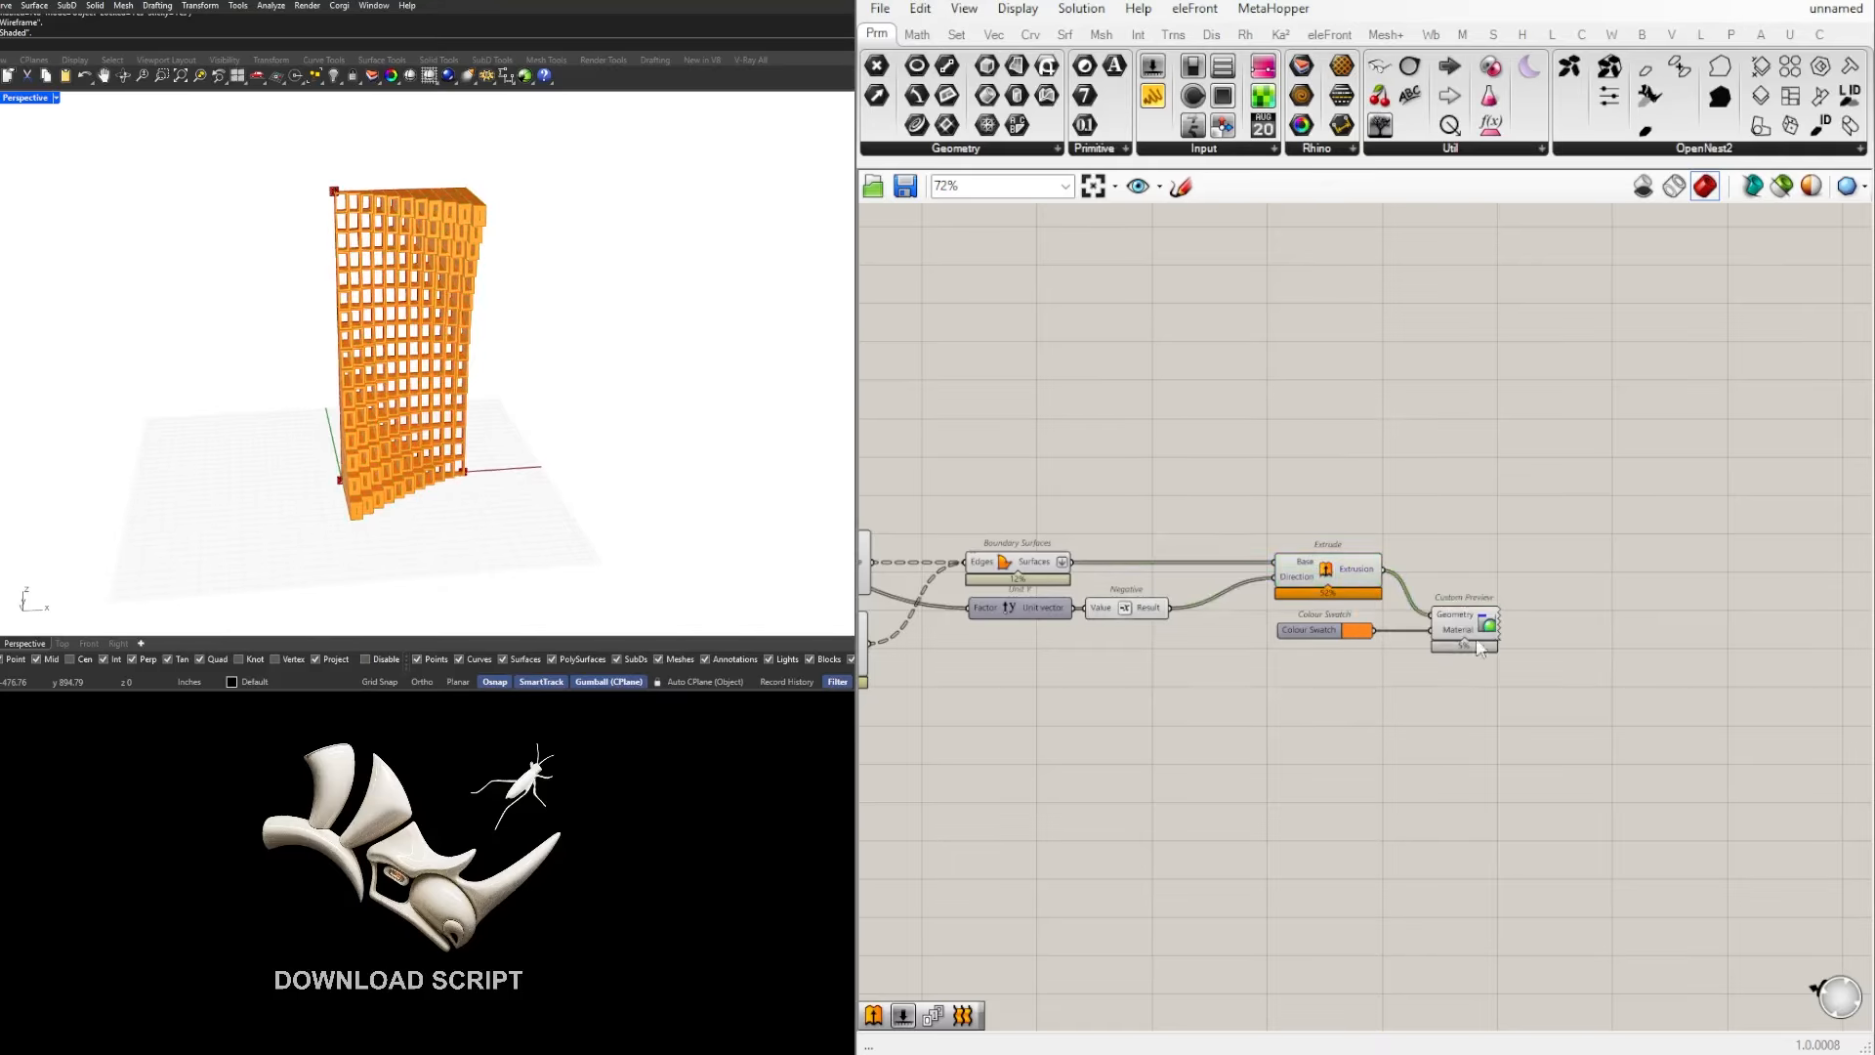
click(1329, 562)
middle_click(1330, 562)
click(1367, 596)
Step: Select the baked facade in the Perspective viewport and move it clear of the Grasshopper preview
scroll(296, 401, down, 6)
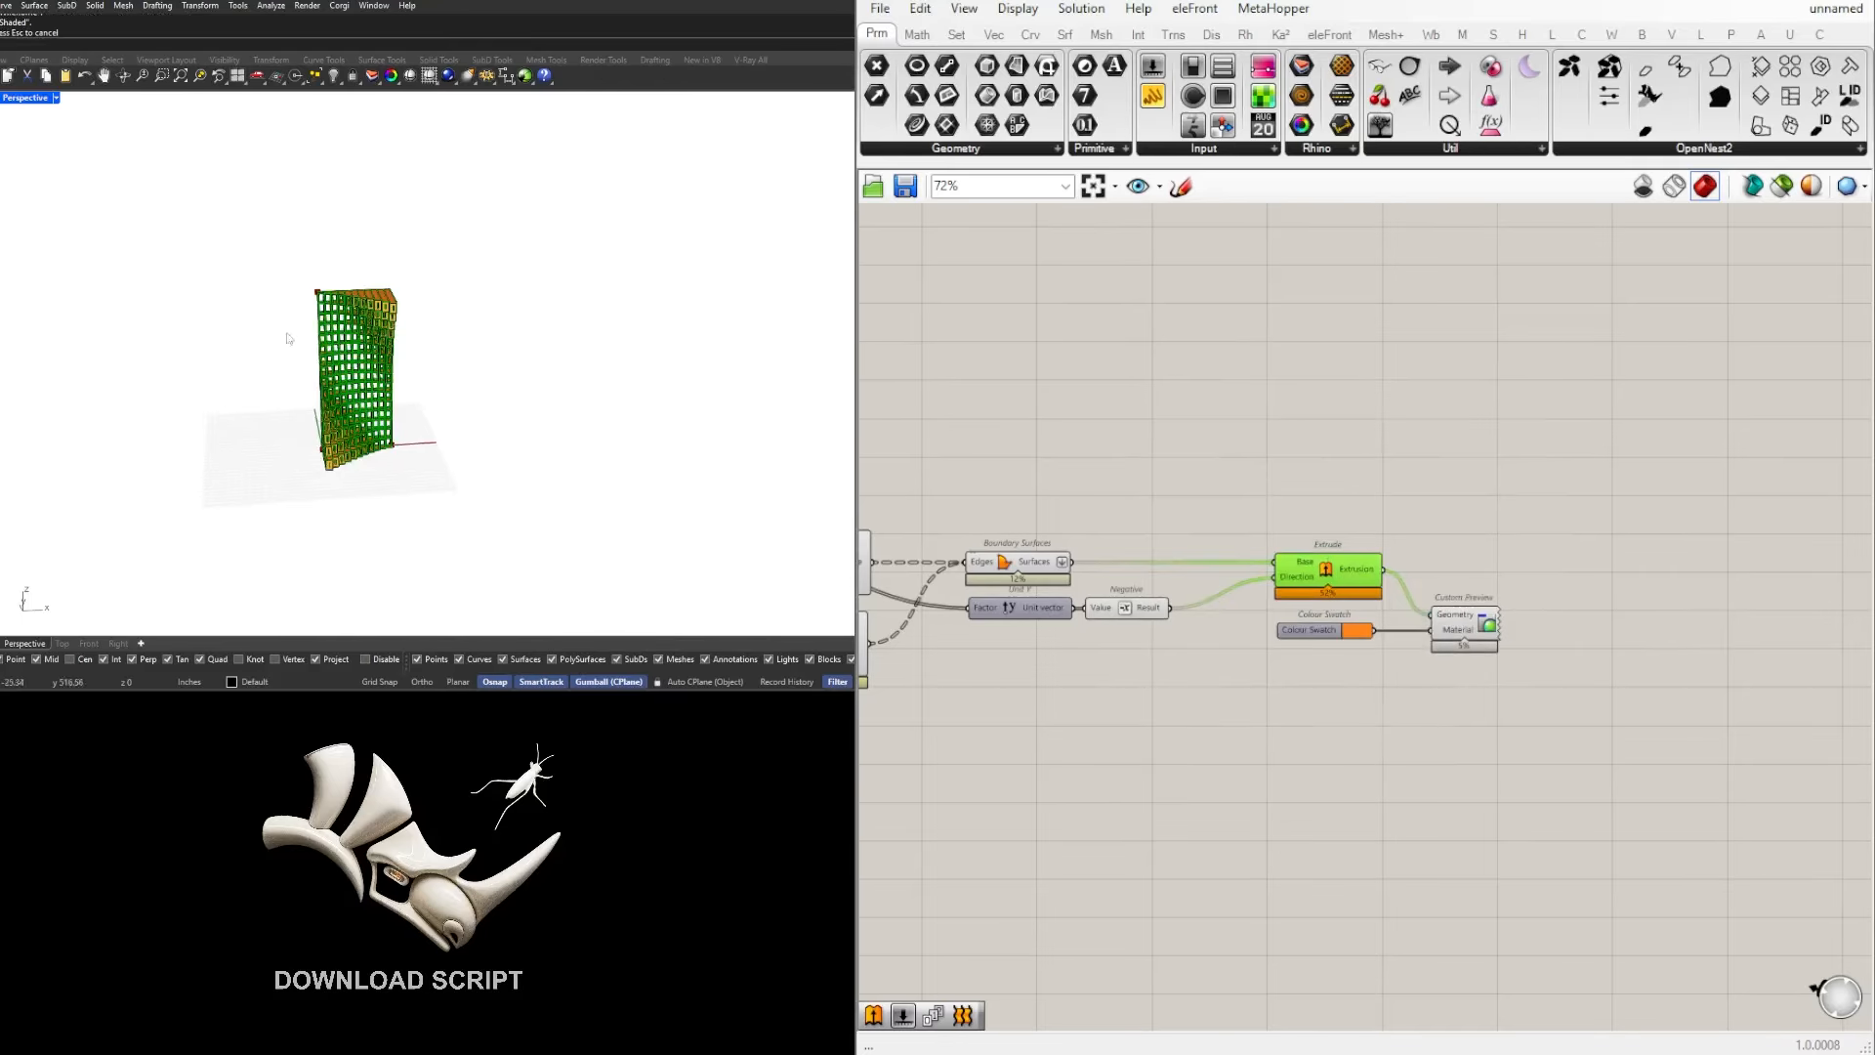
drag(219, 221, 451, 549)
right_drag(376, 356, 399, 386)
drag(397, 371, 676, 449)
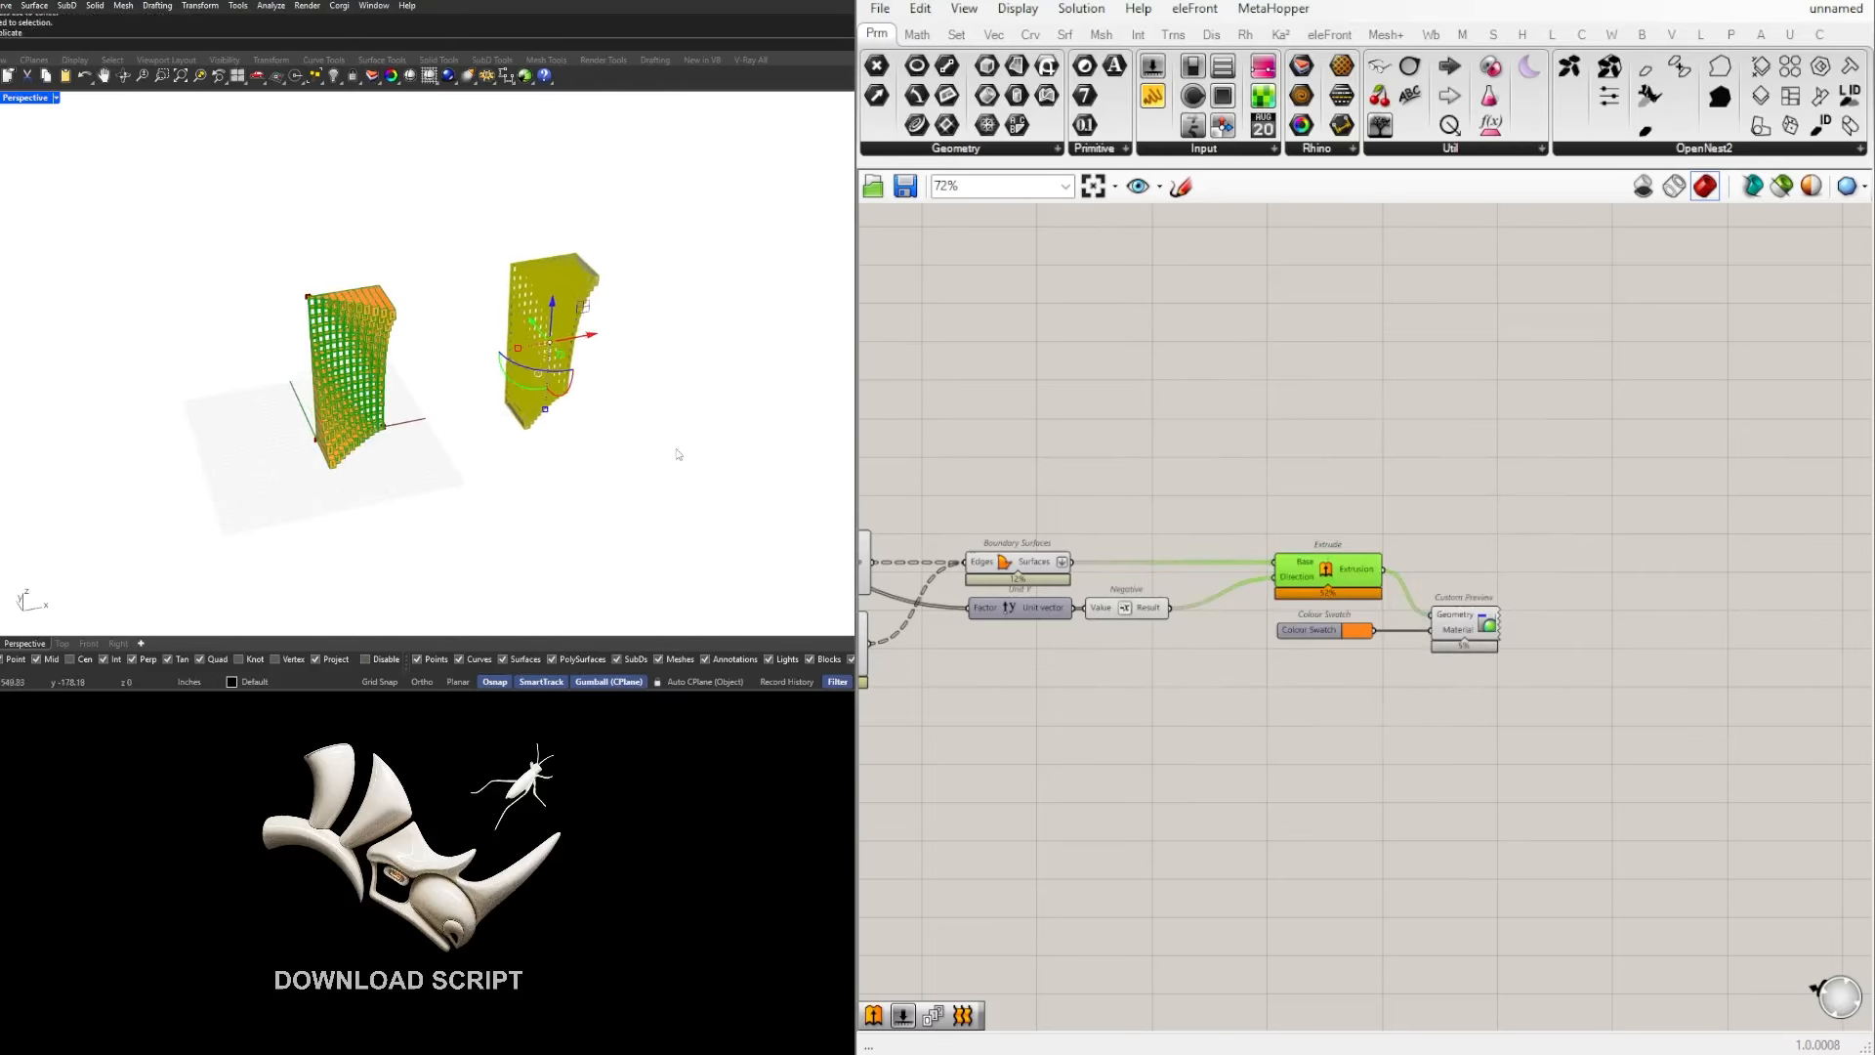
click(709, 437)
Step: Duplicate the baked facade along the X axis beside the original
scroll(586, 396, up, 5)
right_drag(709, 436, 477, 435)
click(589, 400)
alt+drag(476, 428, 640, 427)
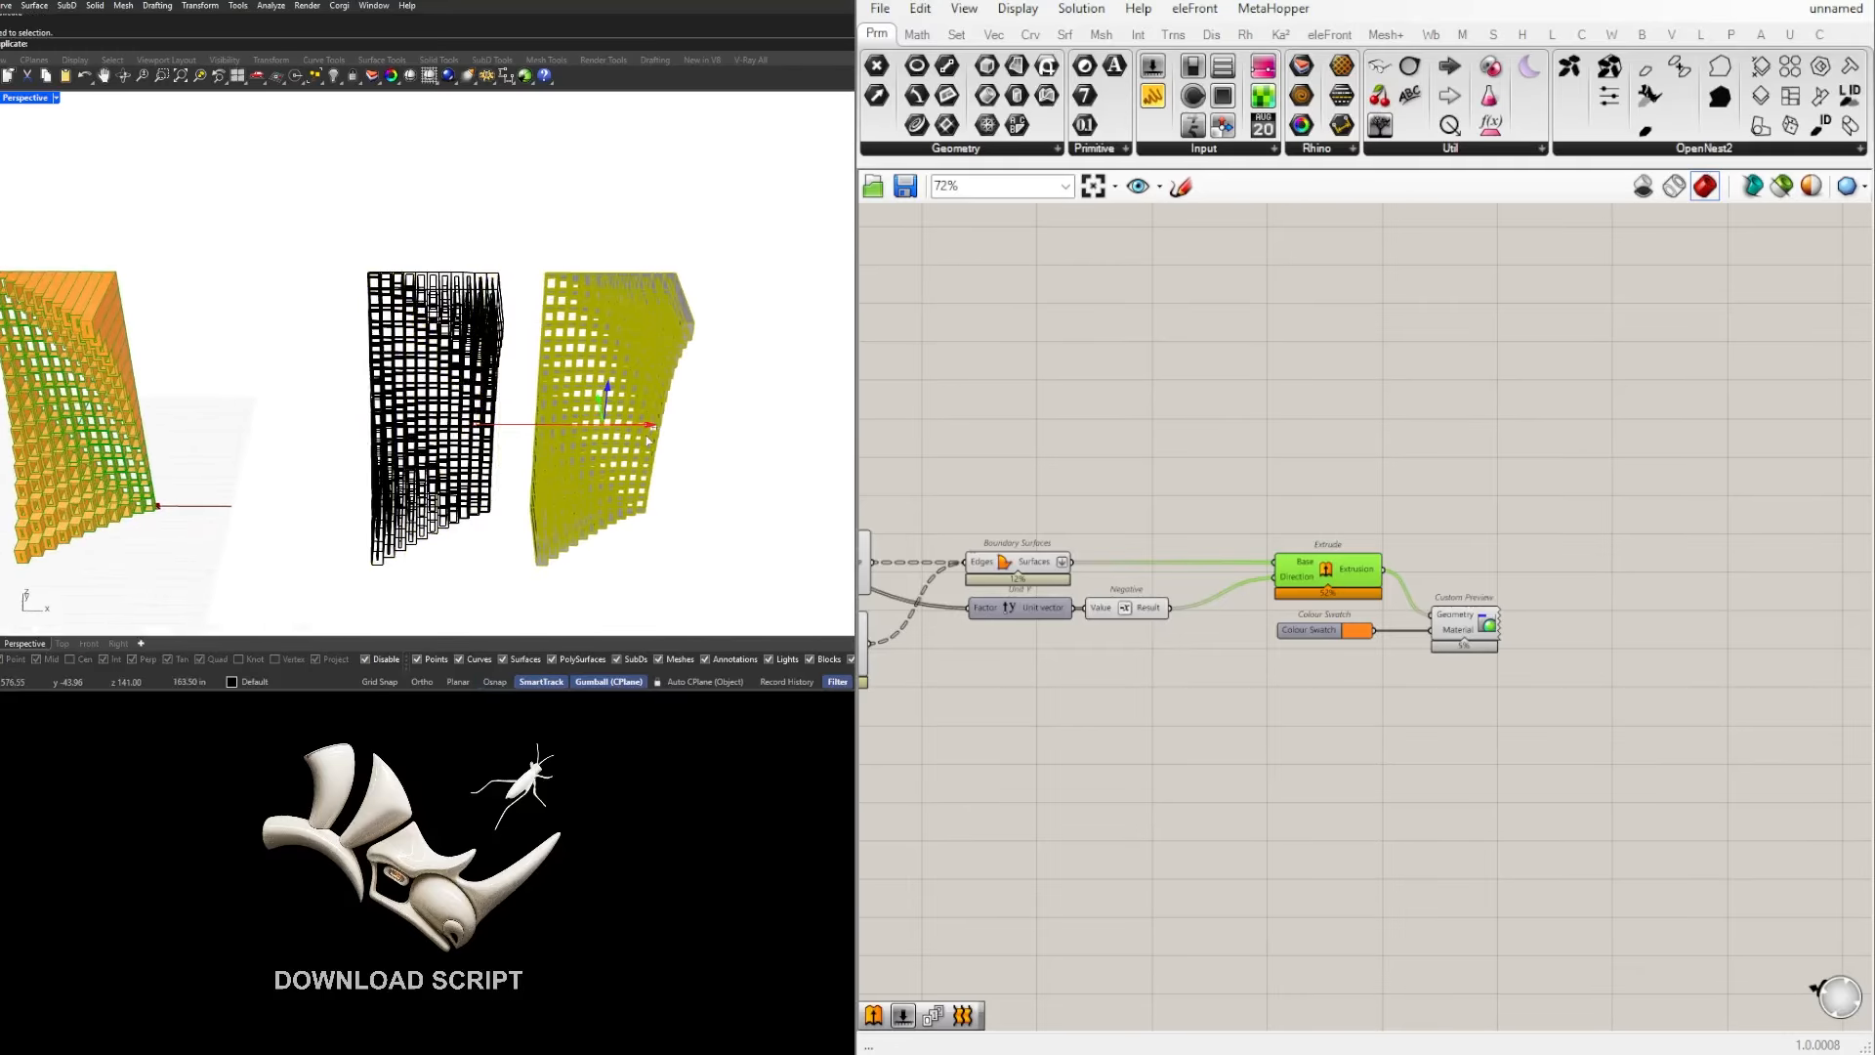
Step: Turn the duplicated facade perpendicular to the first and use Move to snap it corner to corner against it
right_drag(542, 405, 584, 460)
scroll(534, 431, up, 6)
text(m)
key(Return)
right_drag(688, 504, 749, 474)
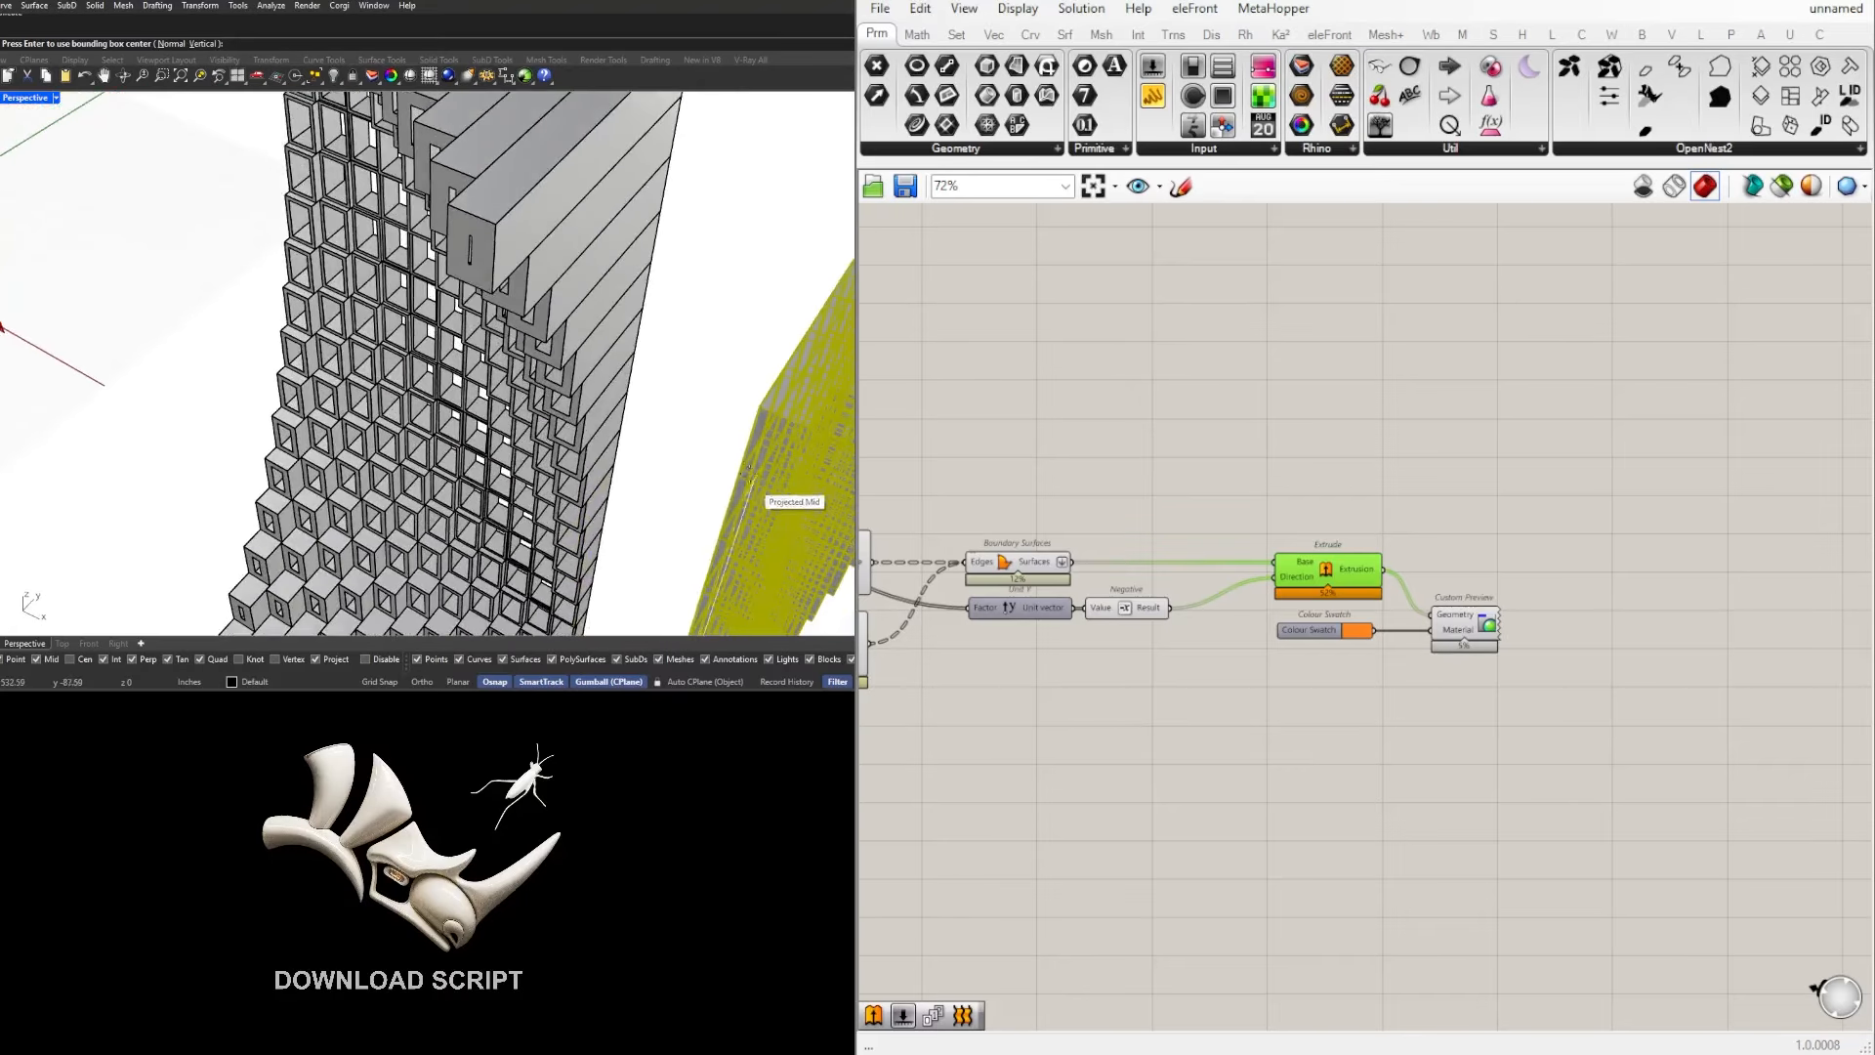
click(762, 403)
scroll(762, 404, down, 6)
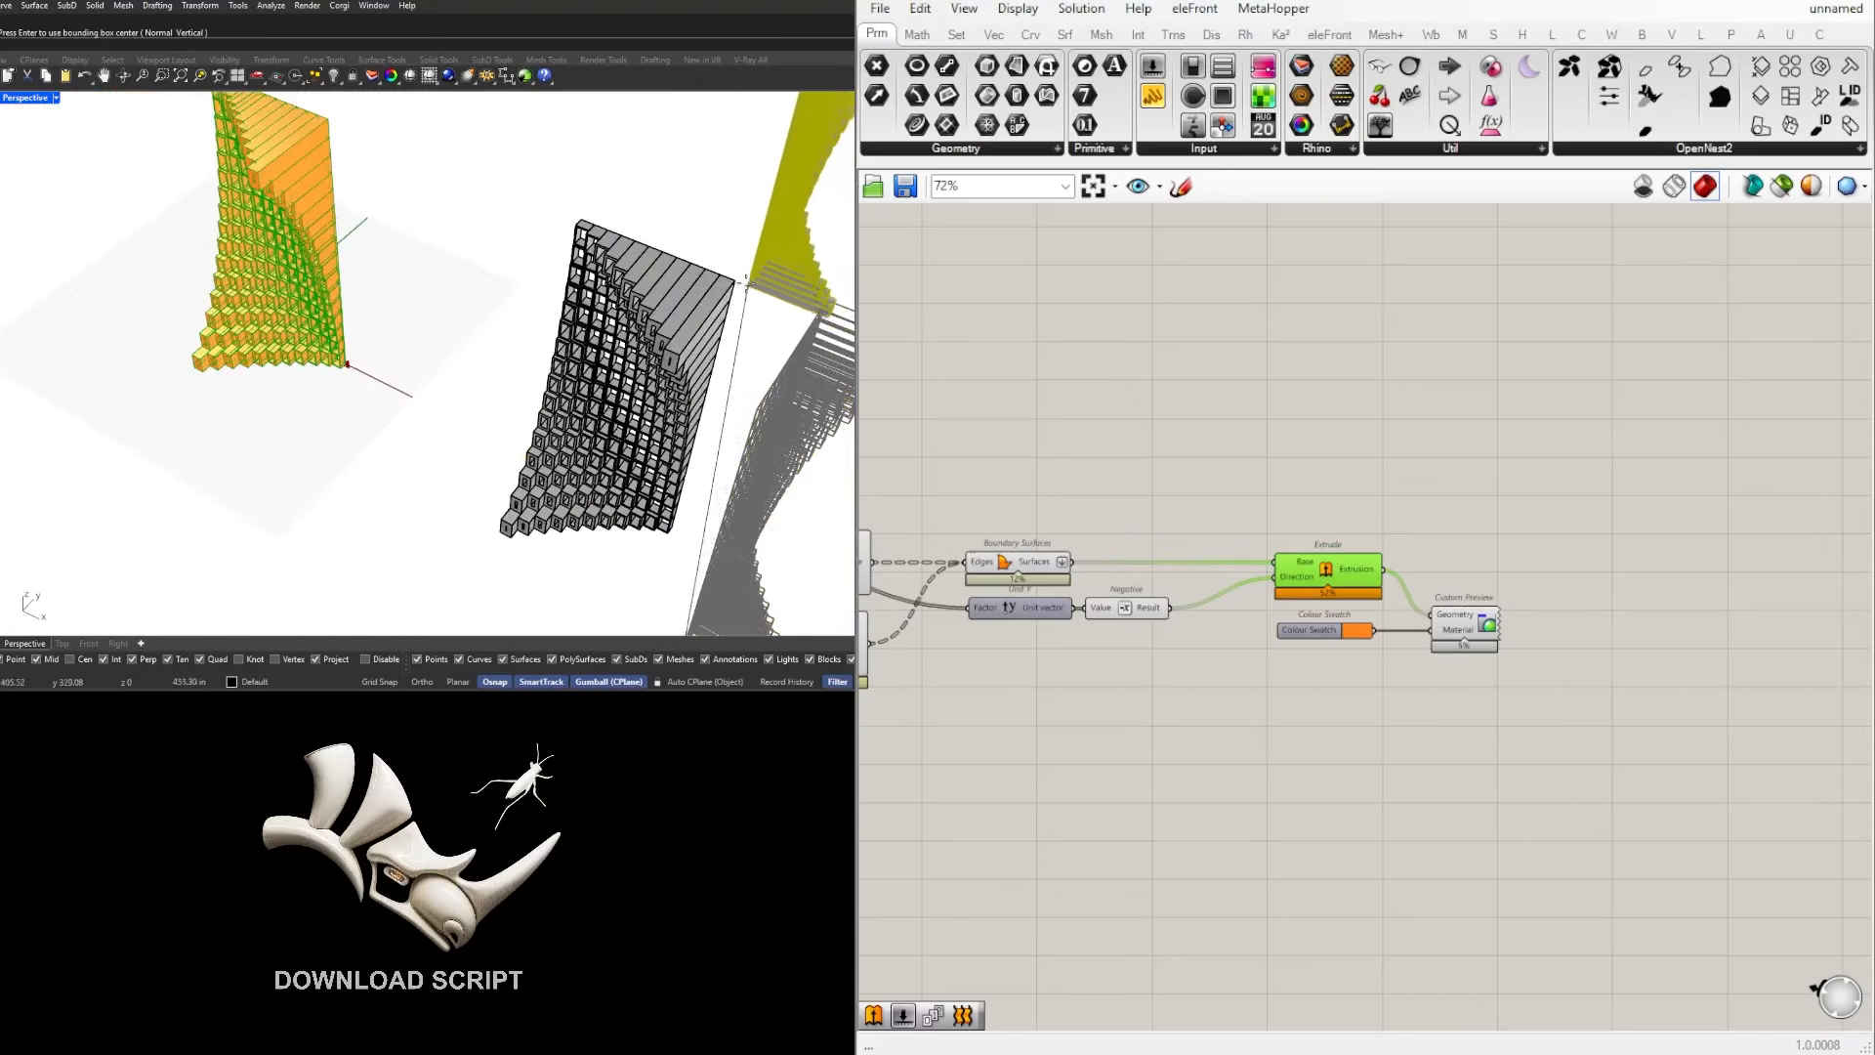
click(672, 532)
click(759, 430)
scroll(771, 369, down, 5)
right_drag(771, 370, 532, 376)
Step: Duplicate the two joined facades together and rotate the copy to form the opposite corner of the tower
drag(677, 494, 464, 262)
right_drag(468, 283, 508, 422)
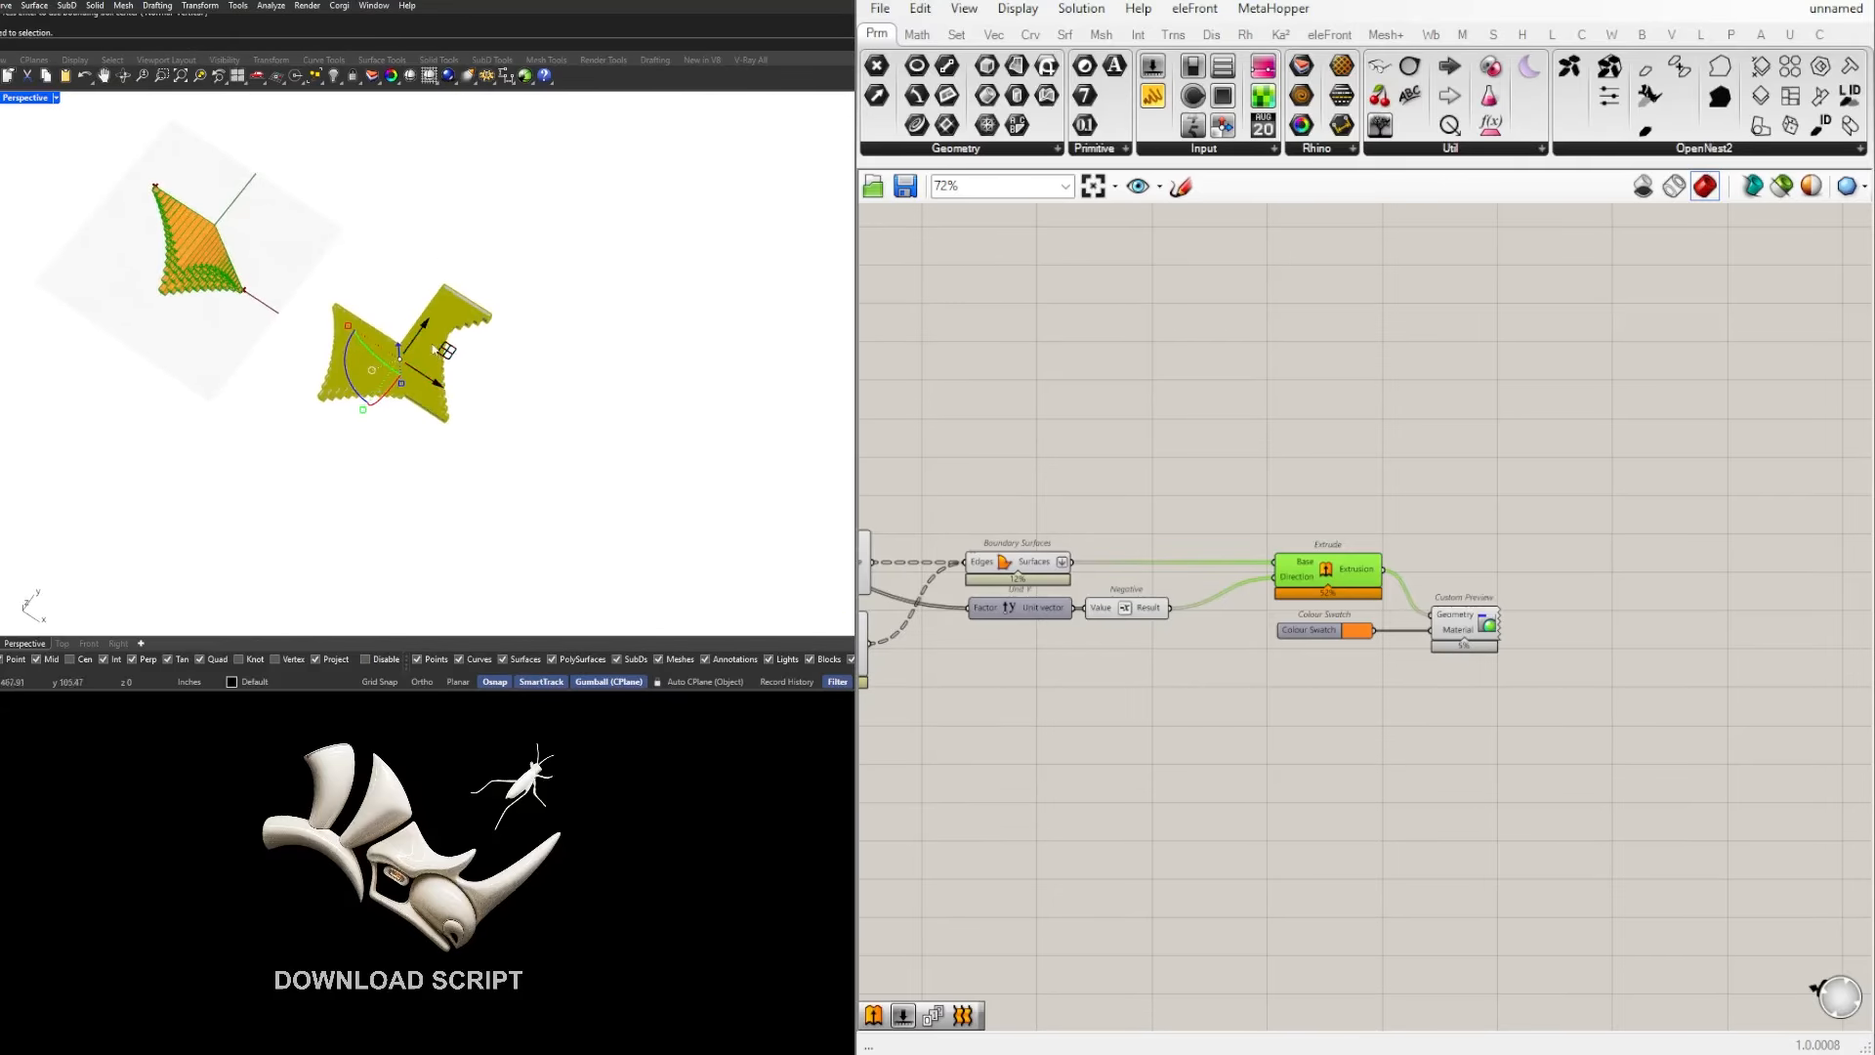
alt+drag(434, 348, 637, 223)
scroll(552, 172, up, 8)
right_drag(598, 251, 523, 222)
scroll(523, 222, down, 4)
scroll(517, 220, up, 7)
scroll(487, 197, down, 3)
Step: Move the copied facade pair from its end corner onto the matching corner of the first pair to close the tower
text(m)
key(Return)
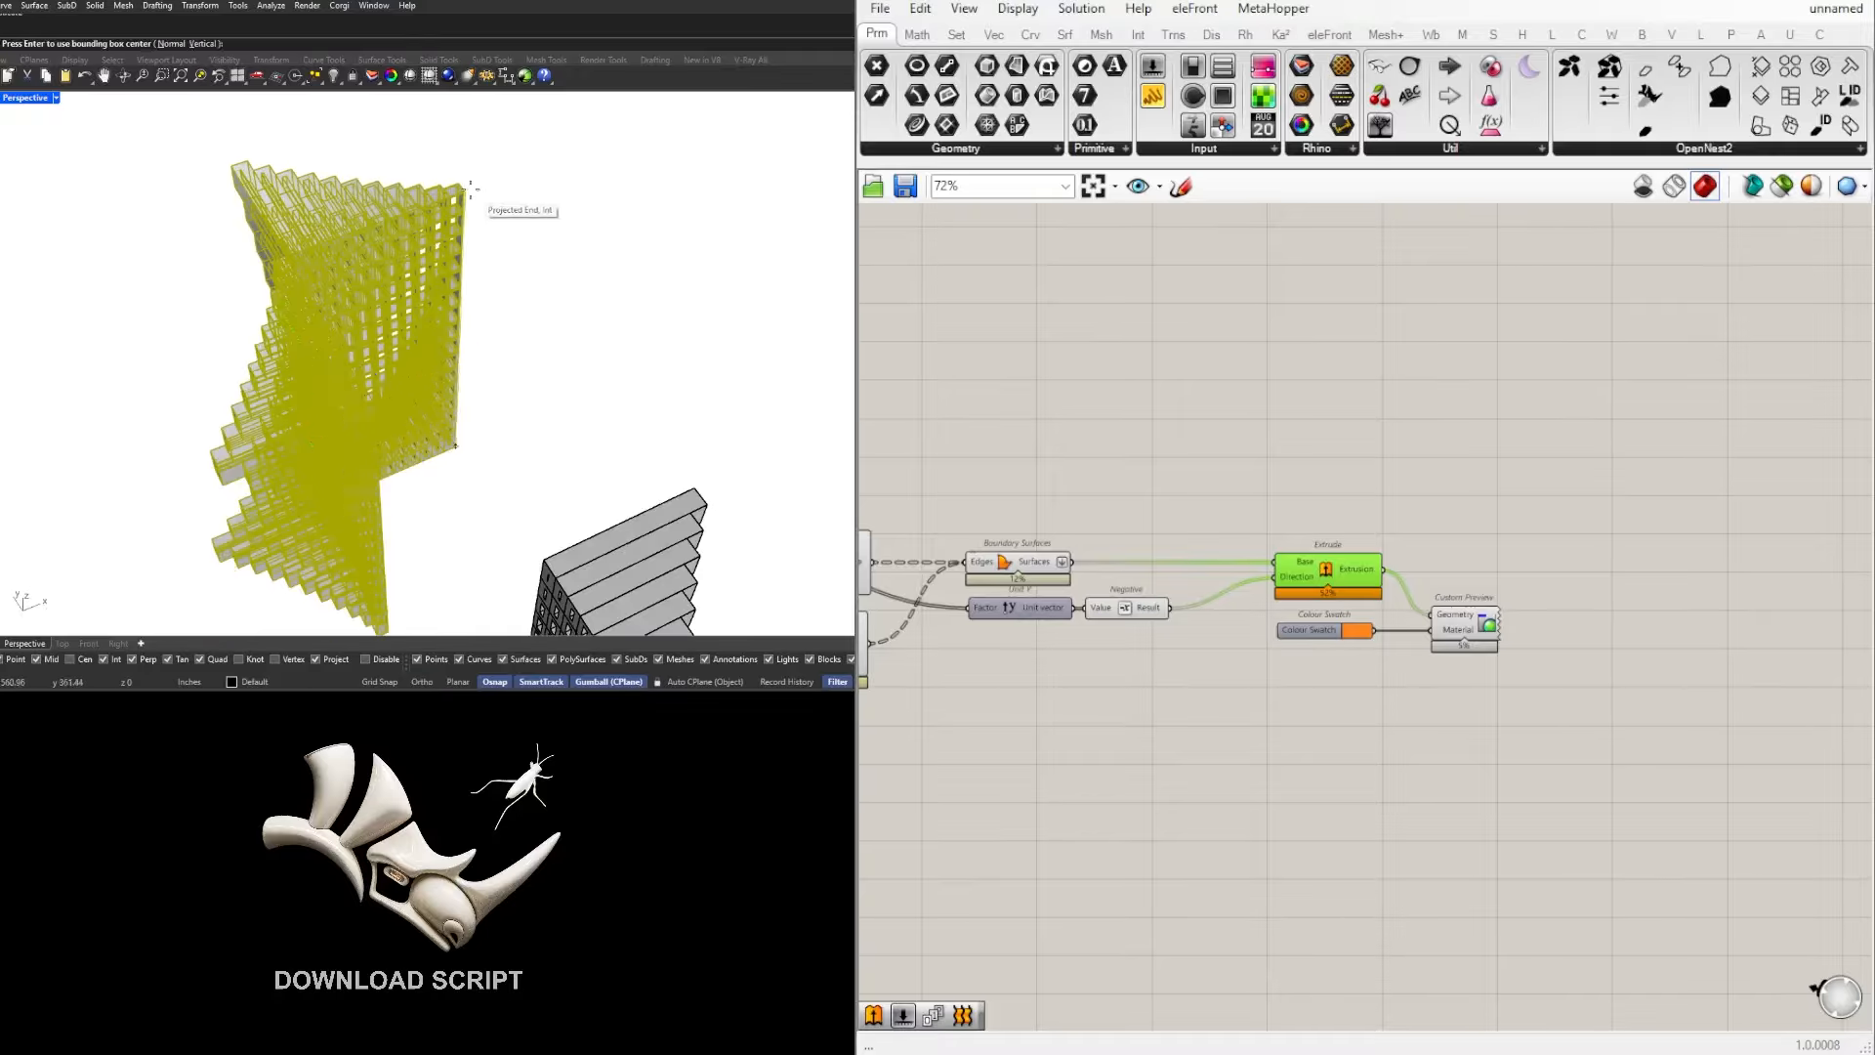
click(465, 188)
scroll(471, 226, down, 6)
scroll(502, 400, up, 6)
click(505, 410)
key(Escape)
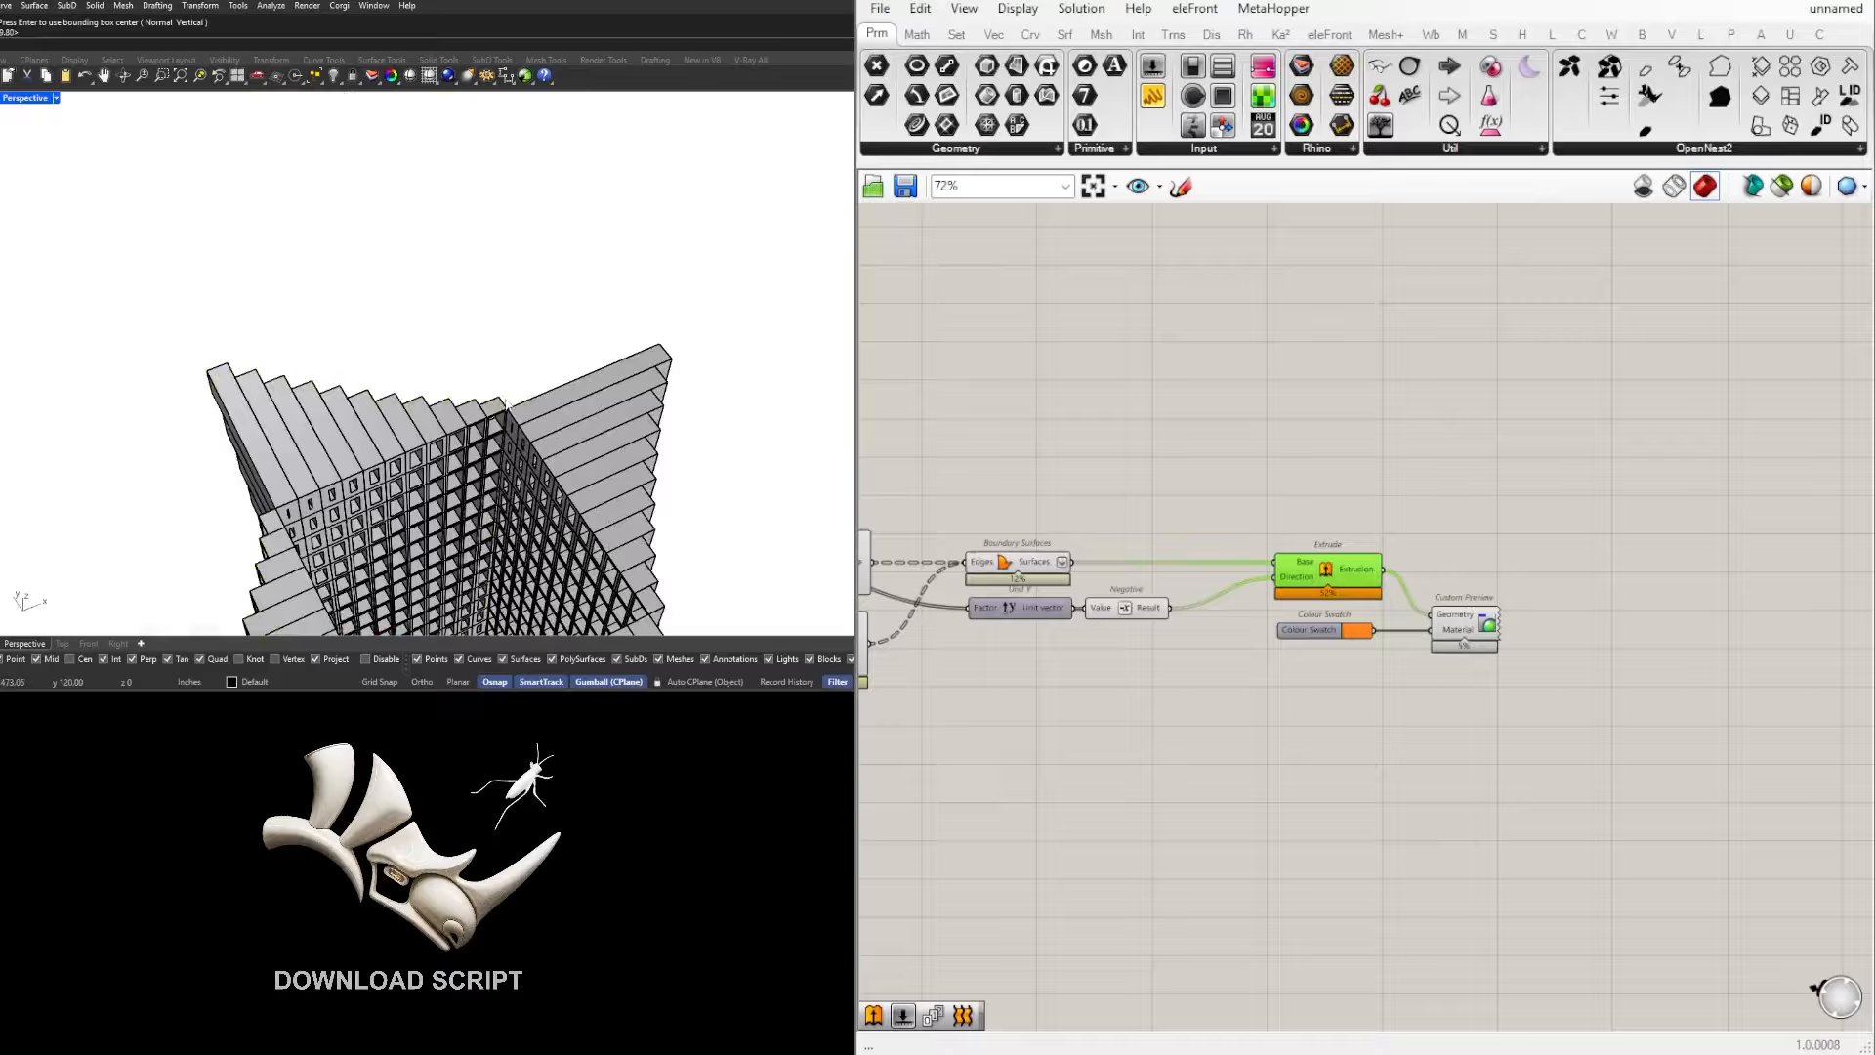
scroll(507, 415, down, 6)
right_drag(510, 420, 425, 310)
scroll(543, 367, up, 5)
scroll(445, 314, up, 2)
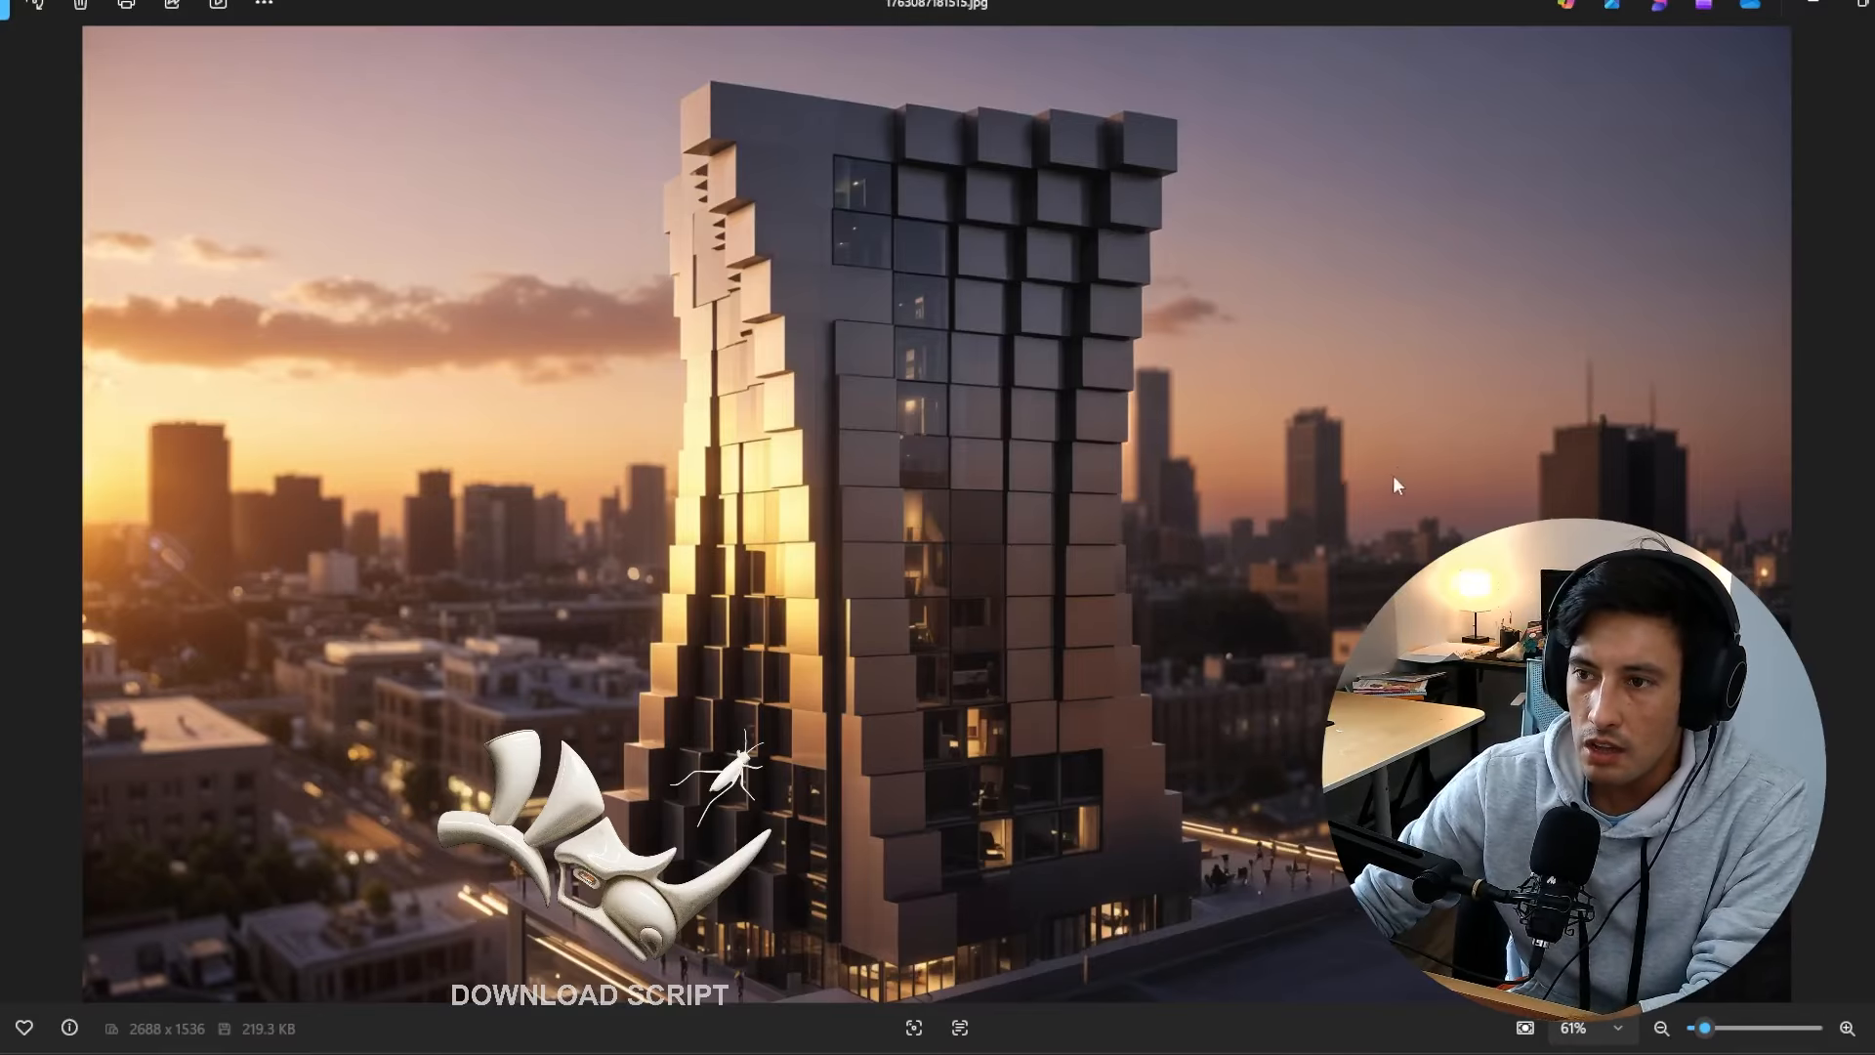
Step: Compare the first three tower renderings in the image viewer, studying how the facade modules, windows and lighting differ
key(Right)
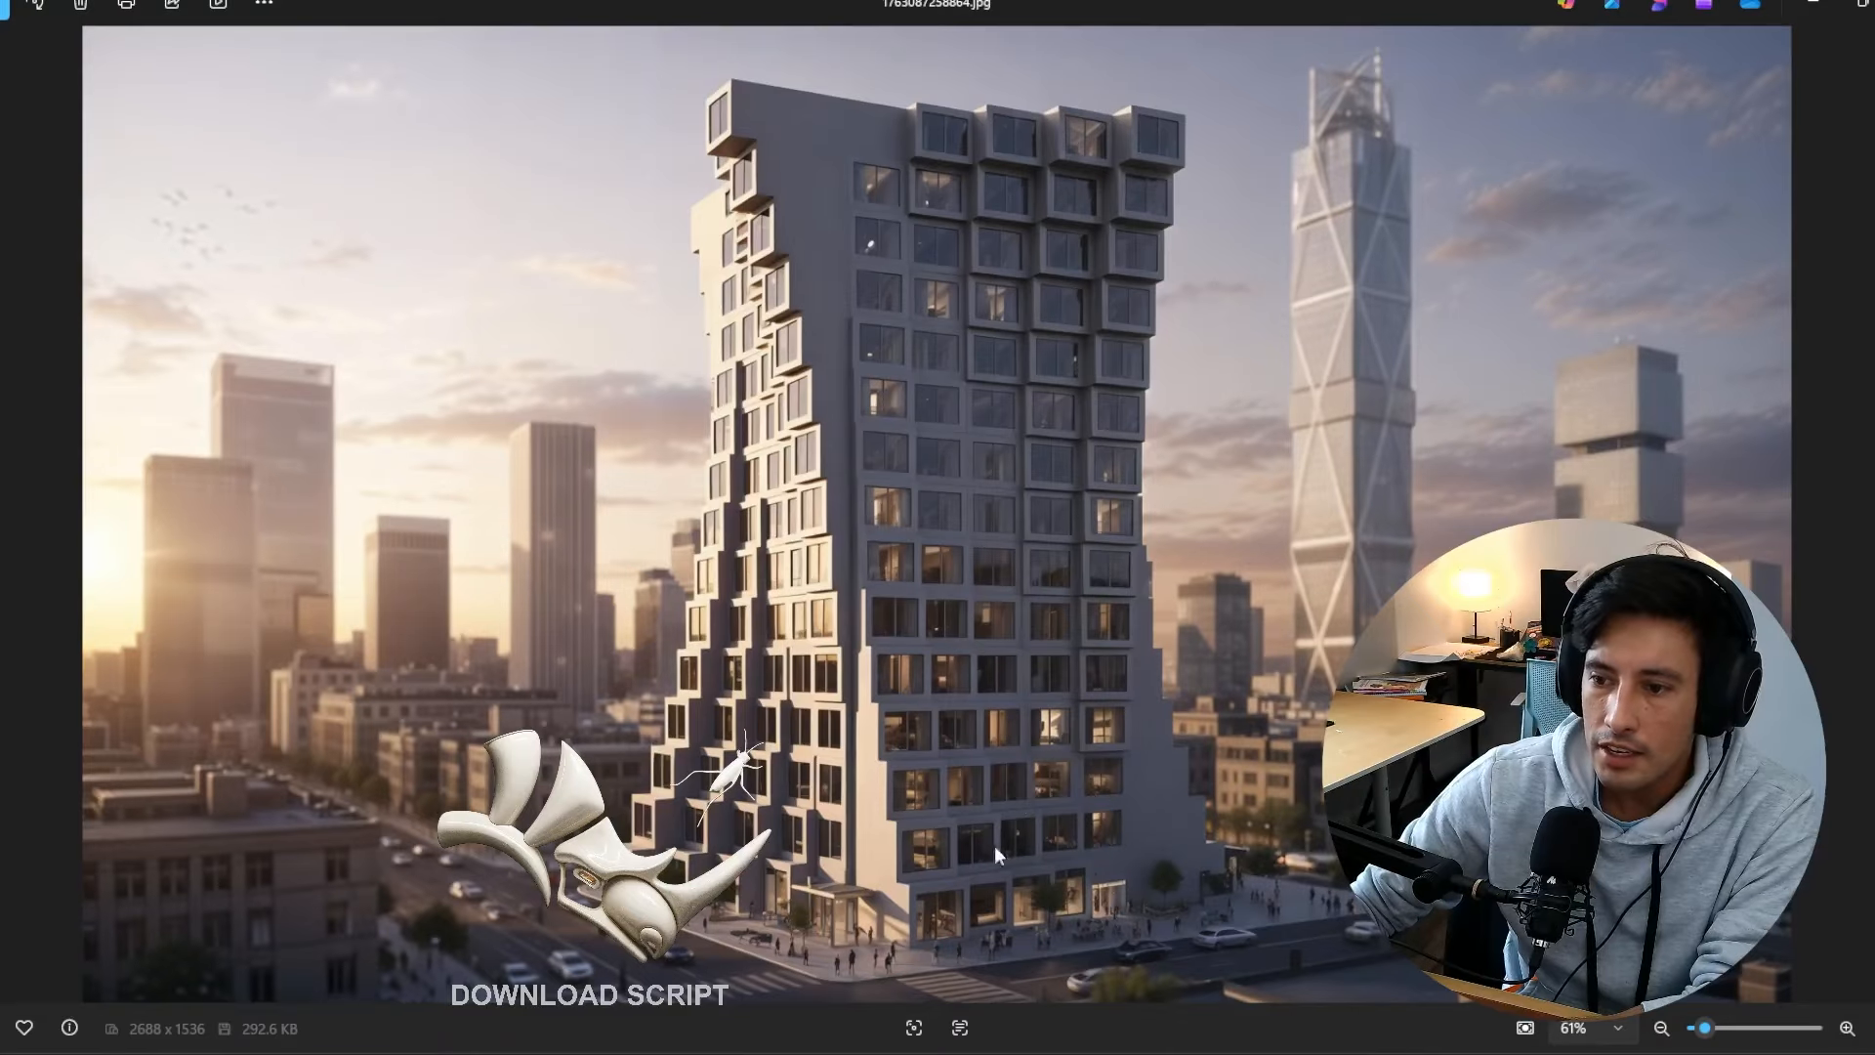
key(Right)
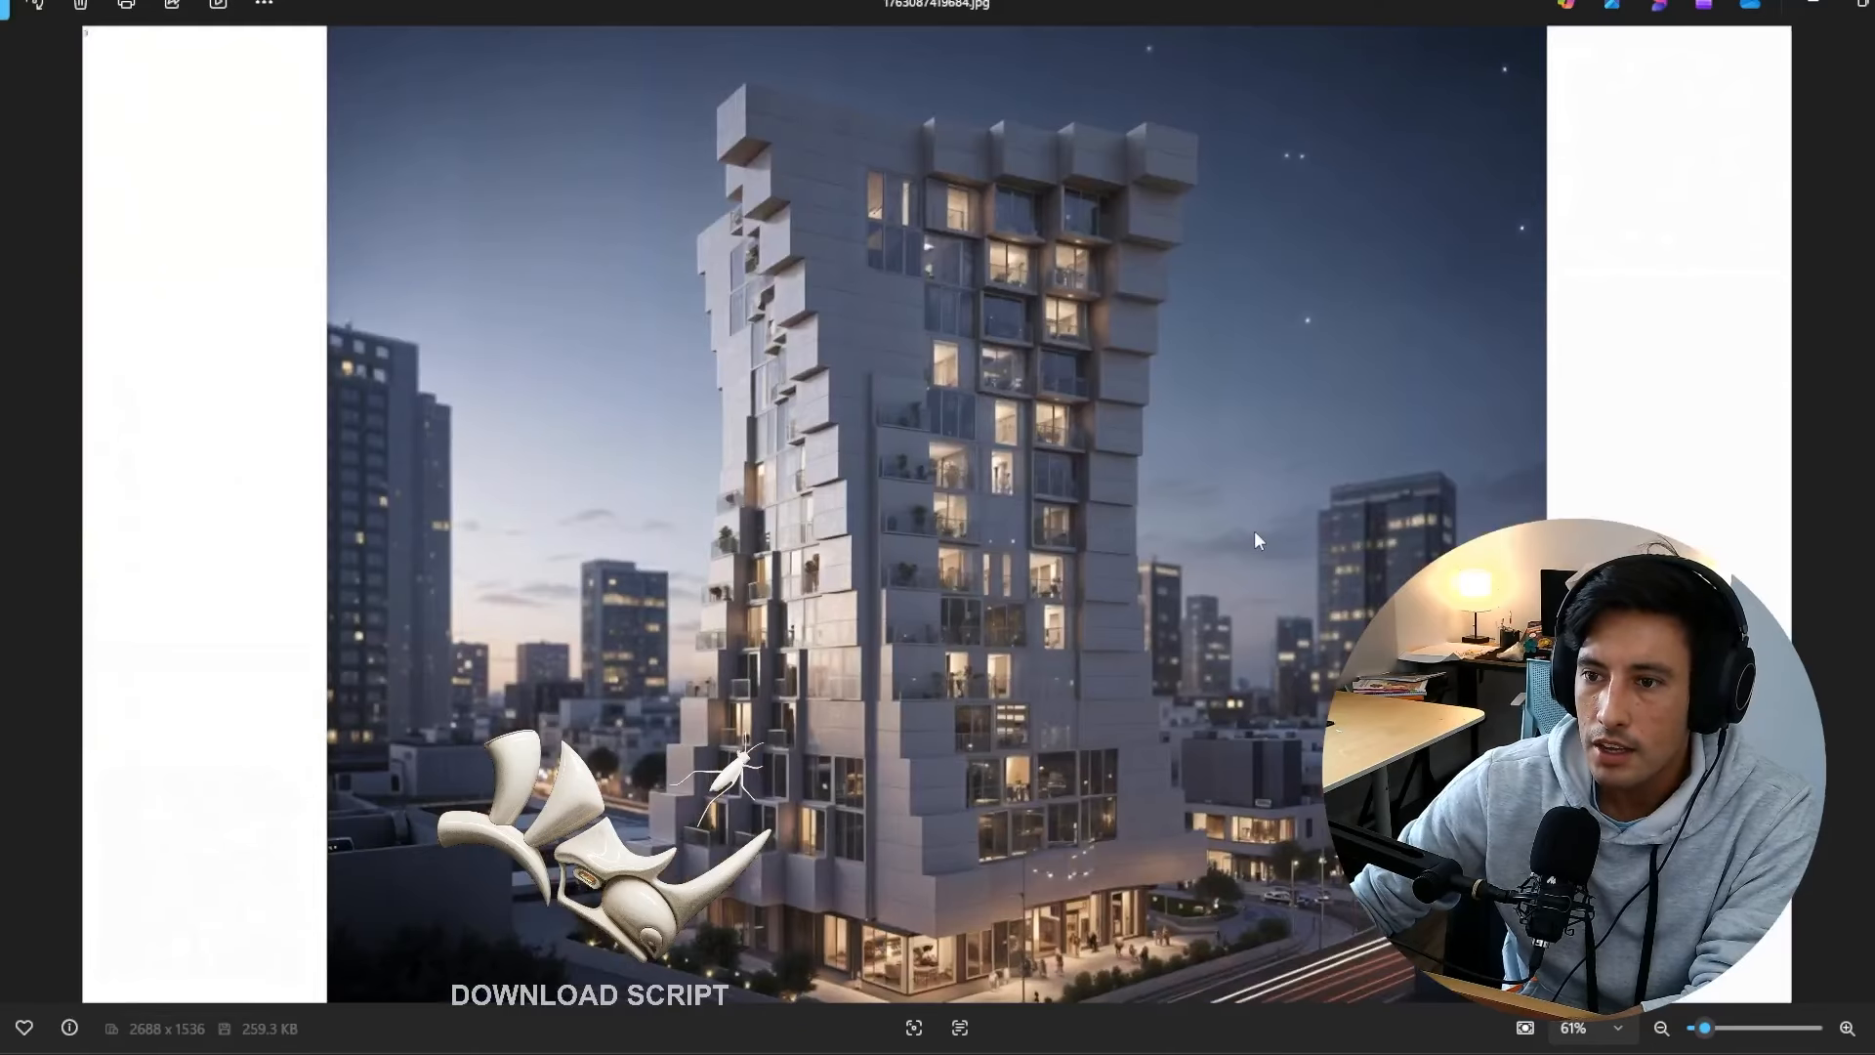
key(Left)
key(Right)
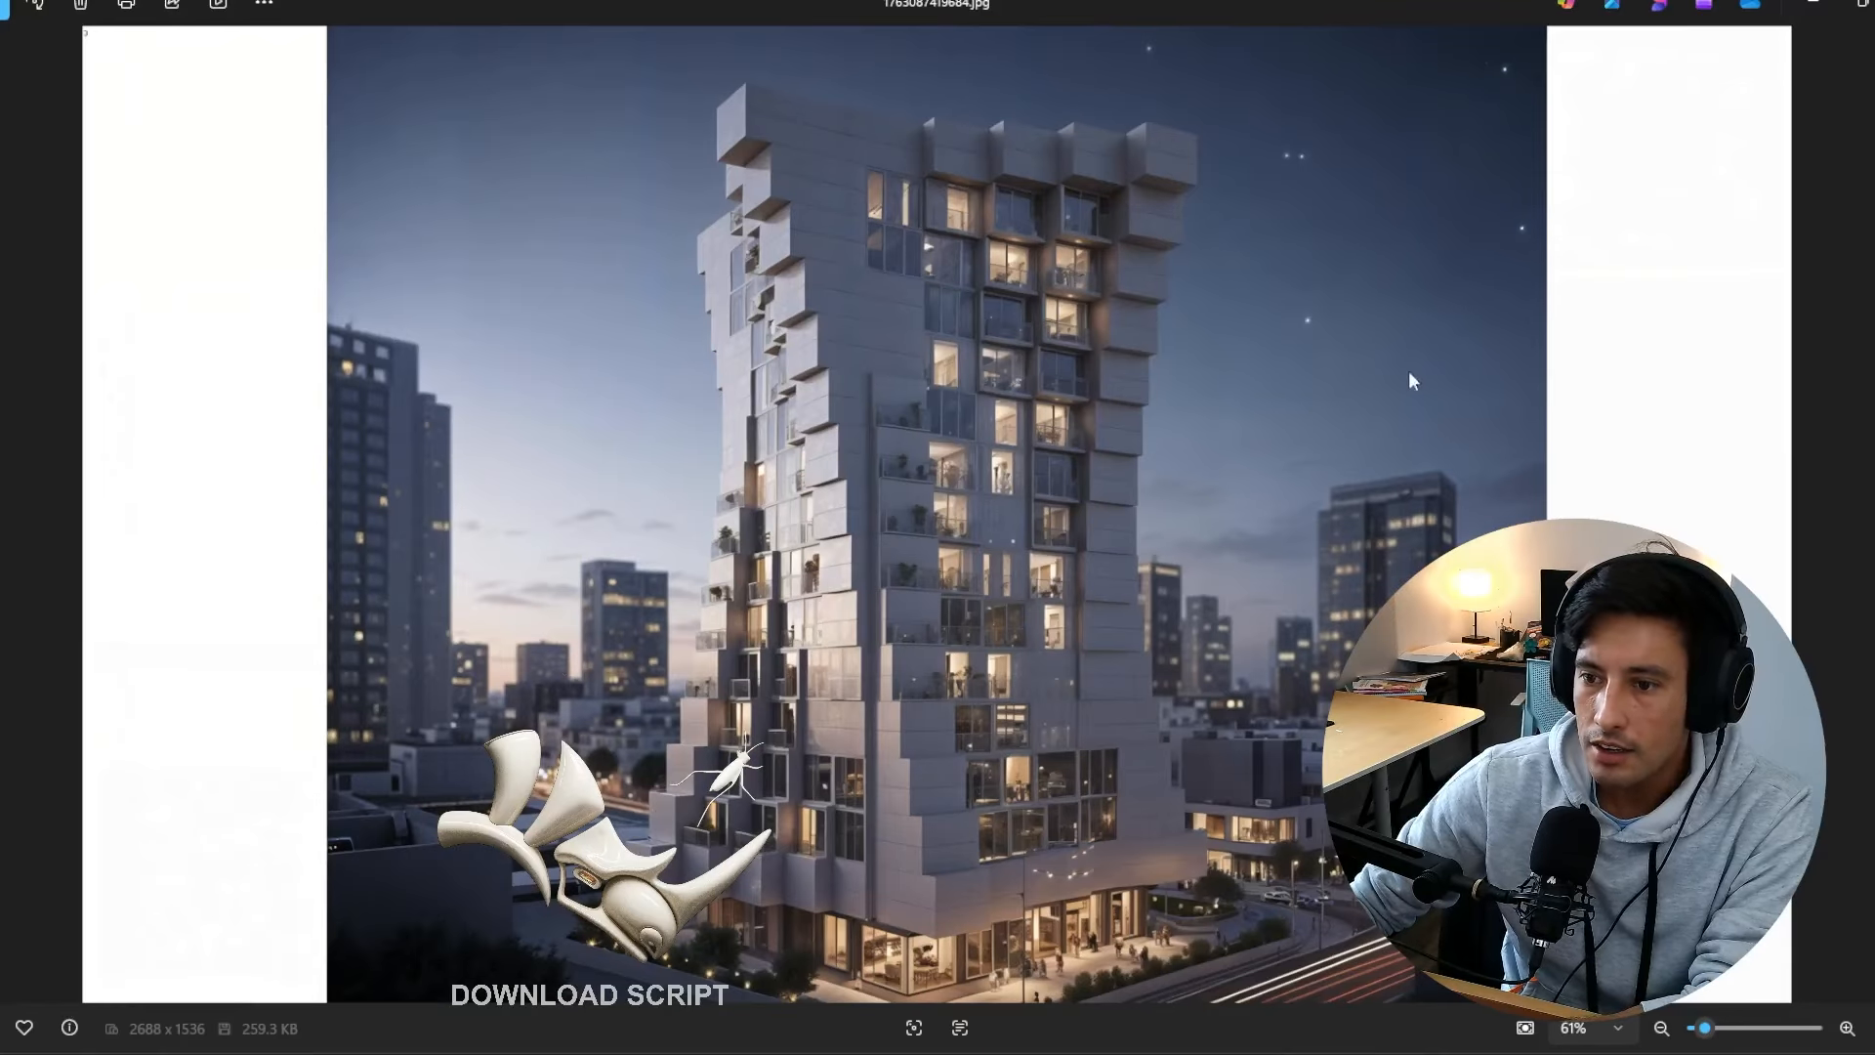
key(Left)
key(Right)
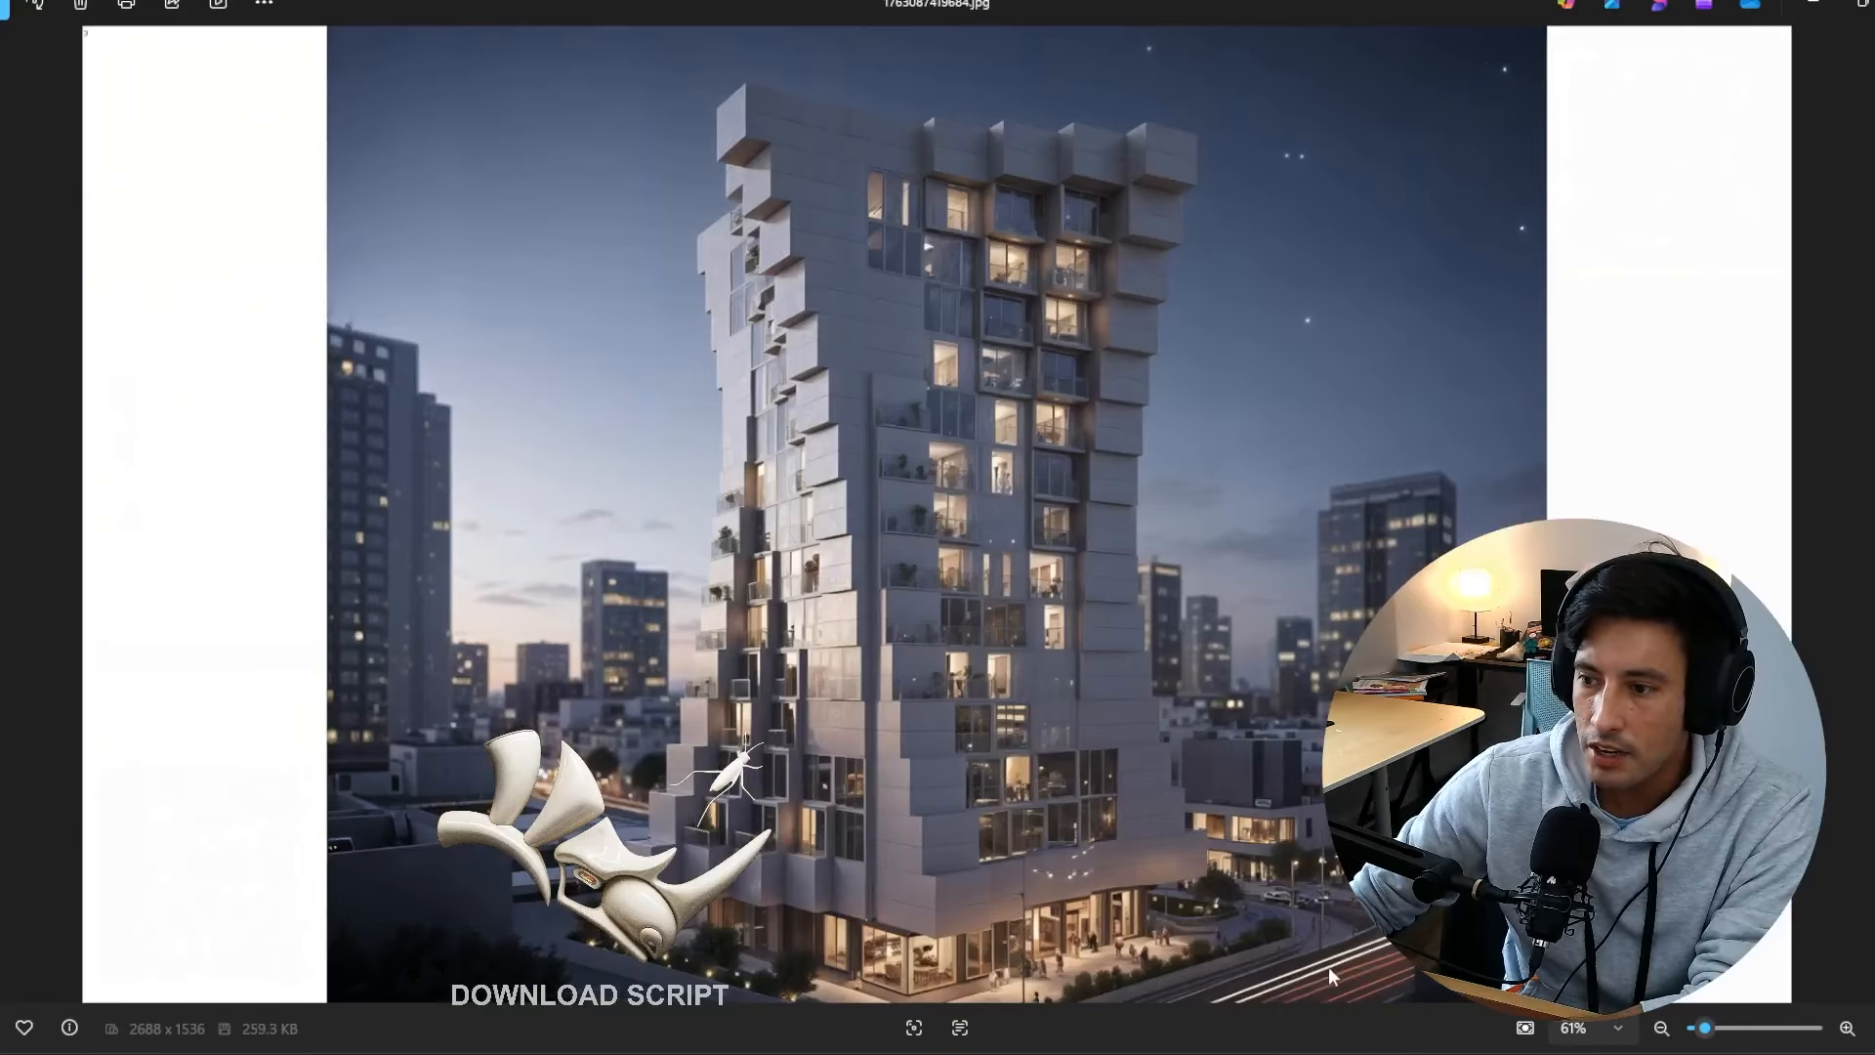
key(Left)
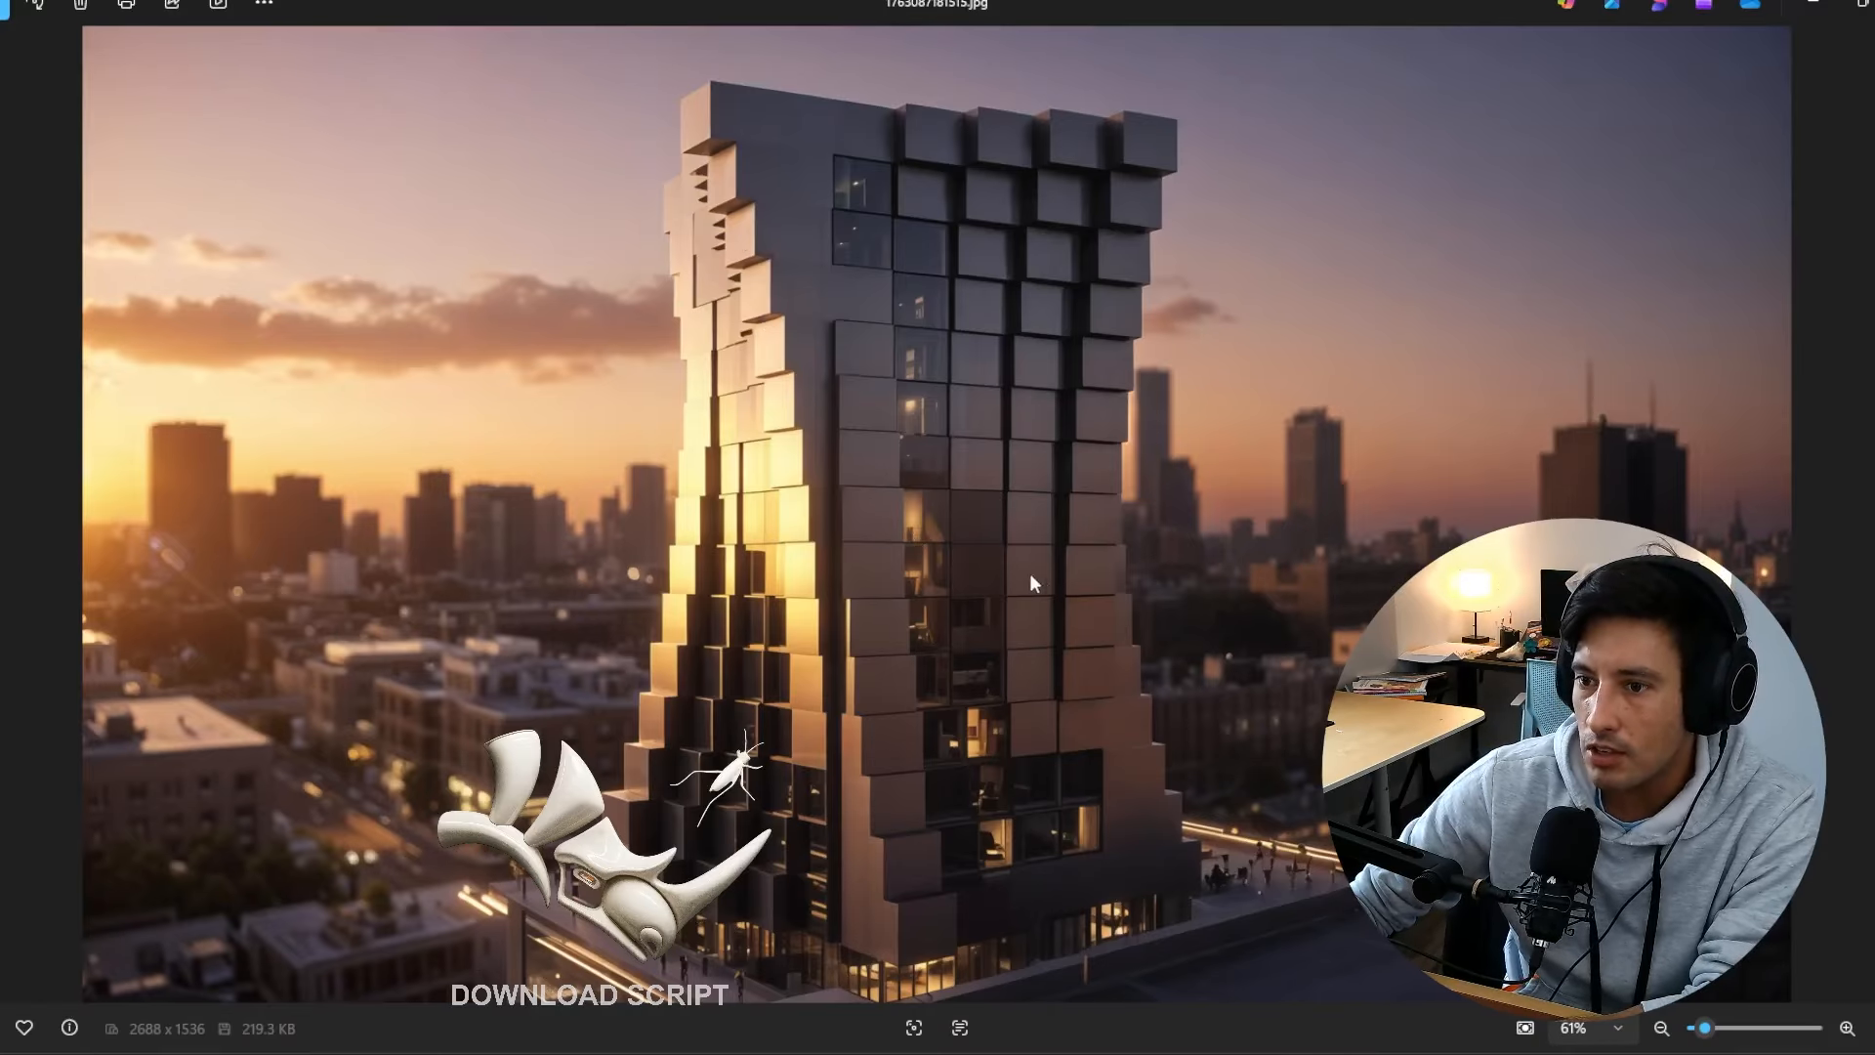
key(Right)
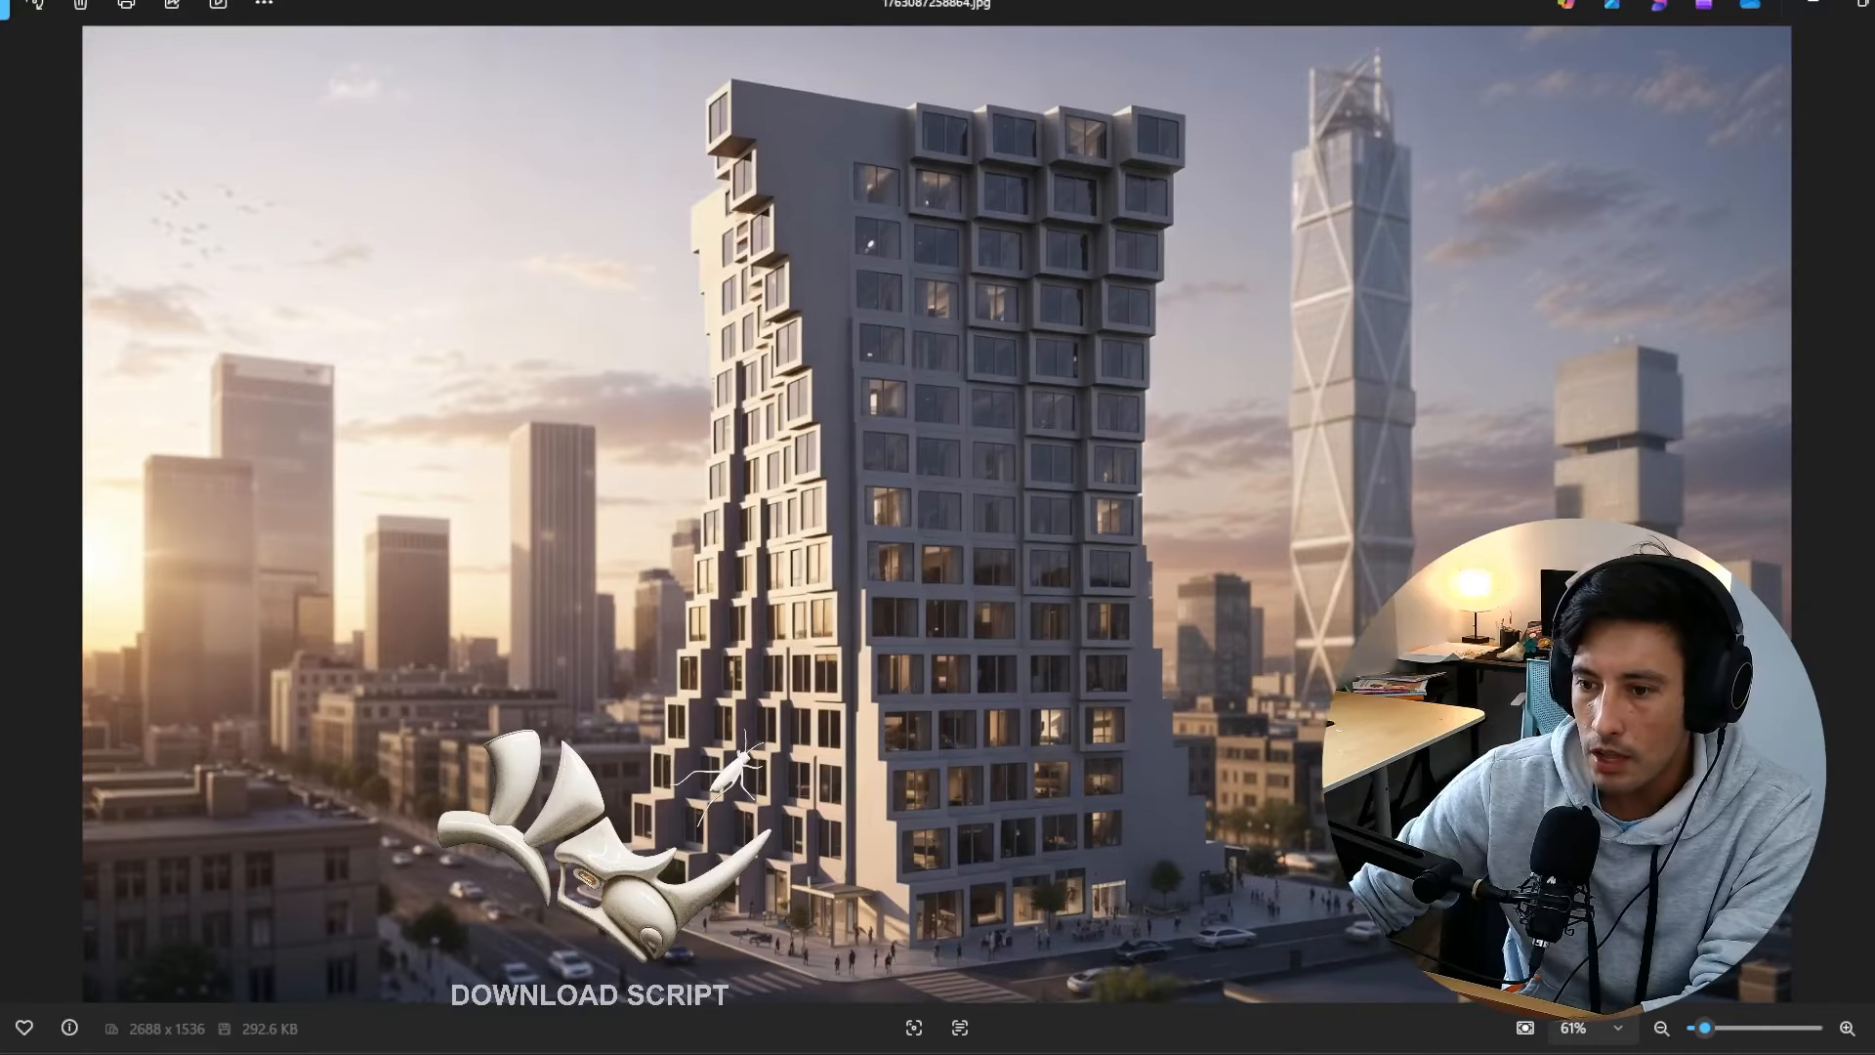
key(Right)
key(Left)
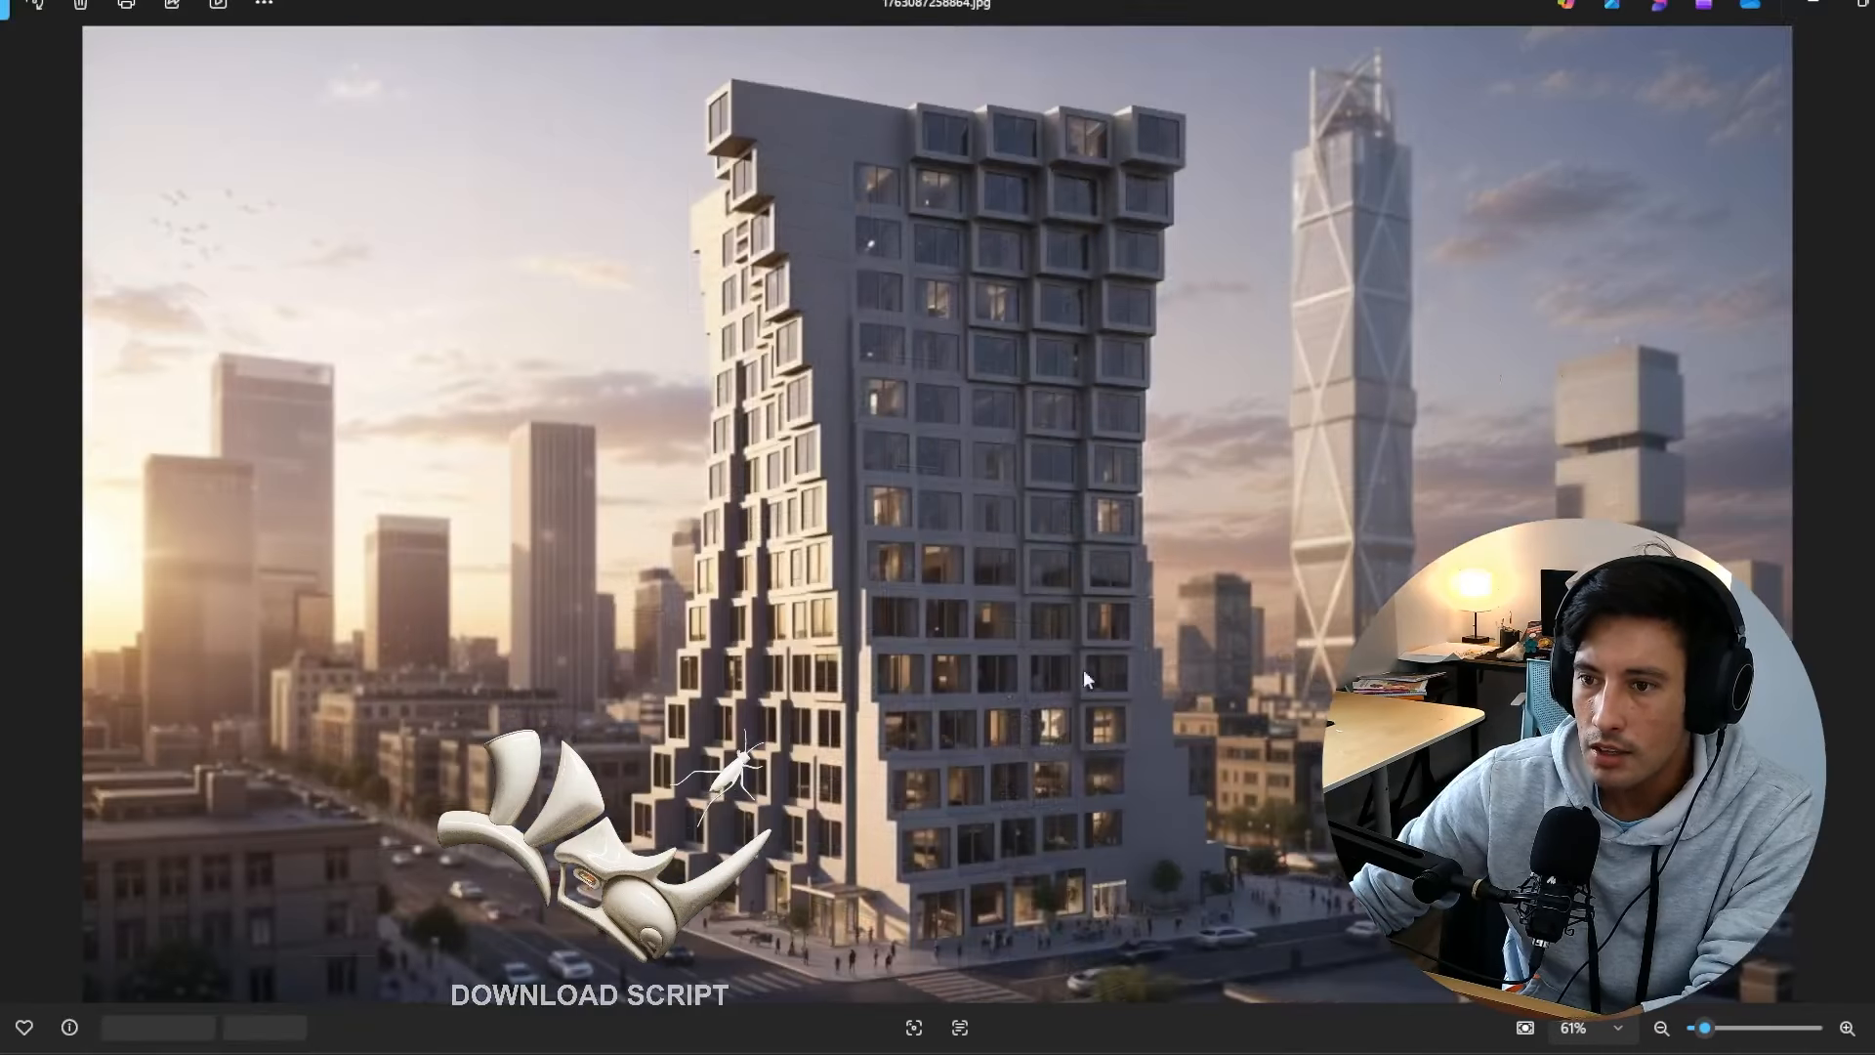
key(Right)
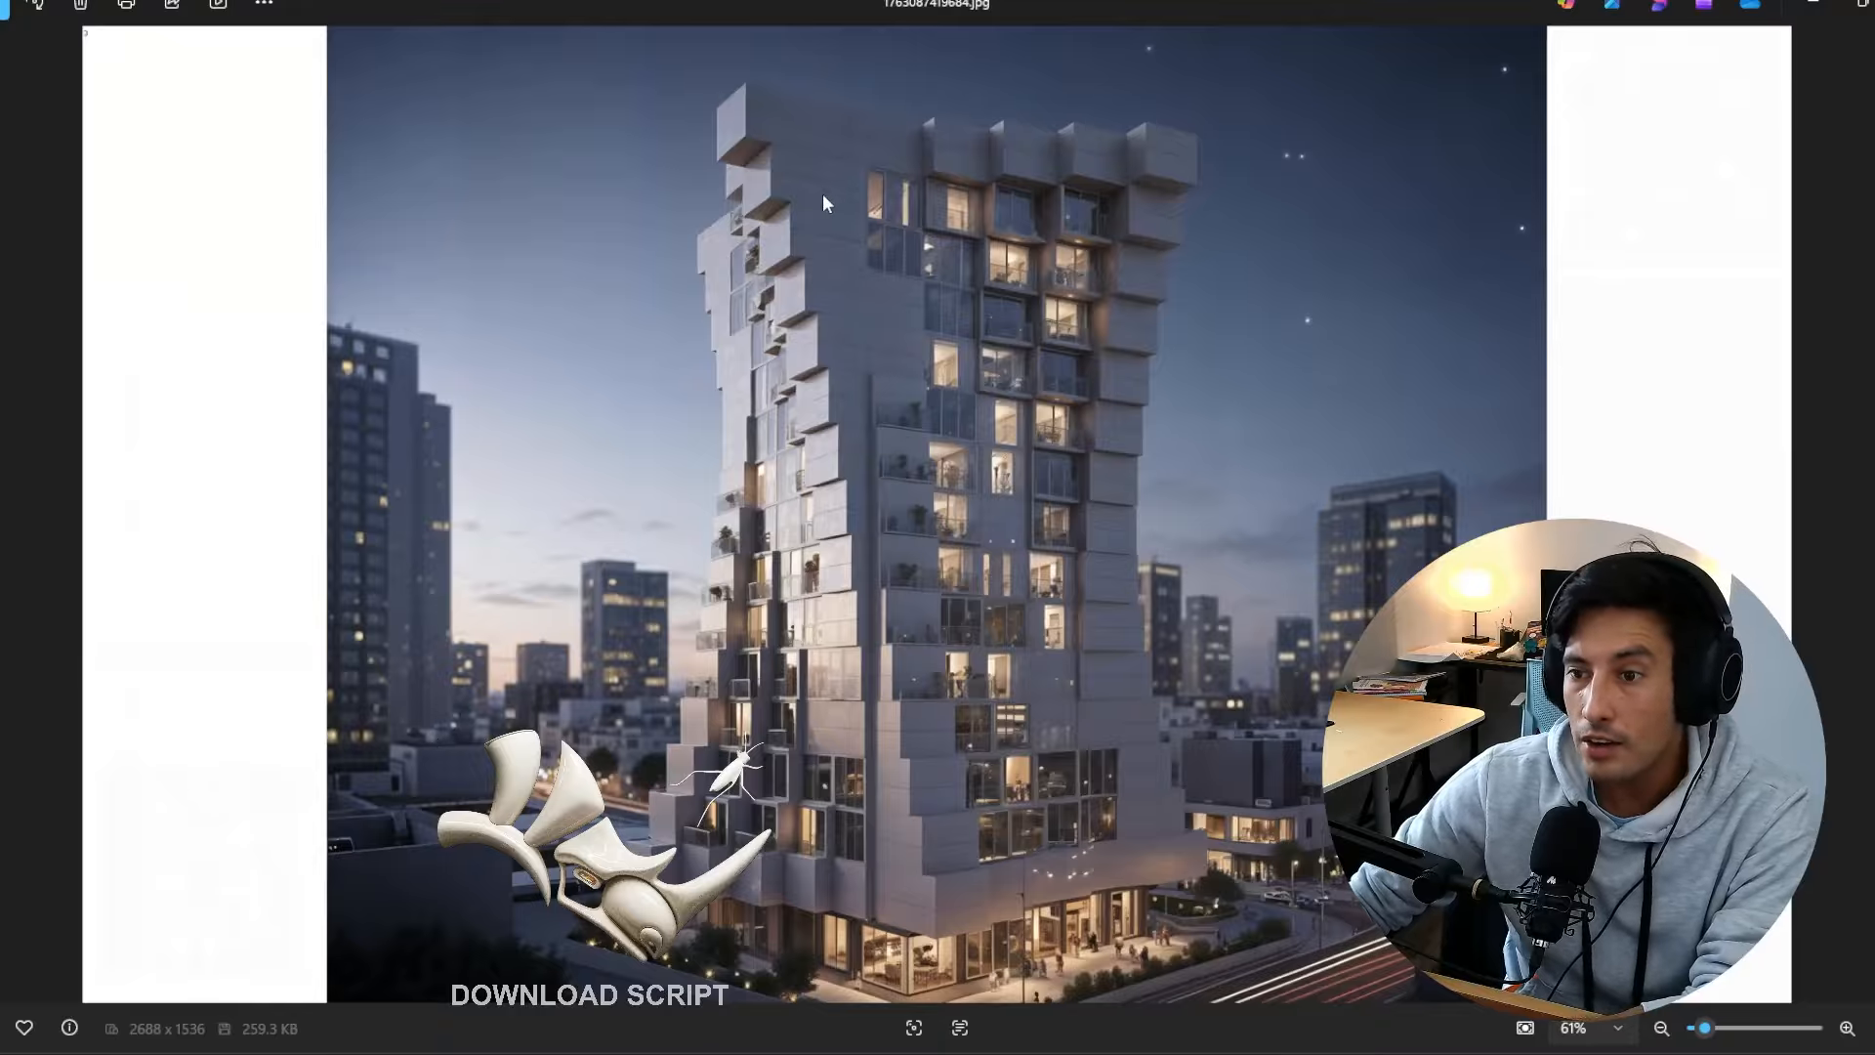
Step: Browse the glass tower renderings and zoom in on the higher-resolution version to examine its detail
key(Right)
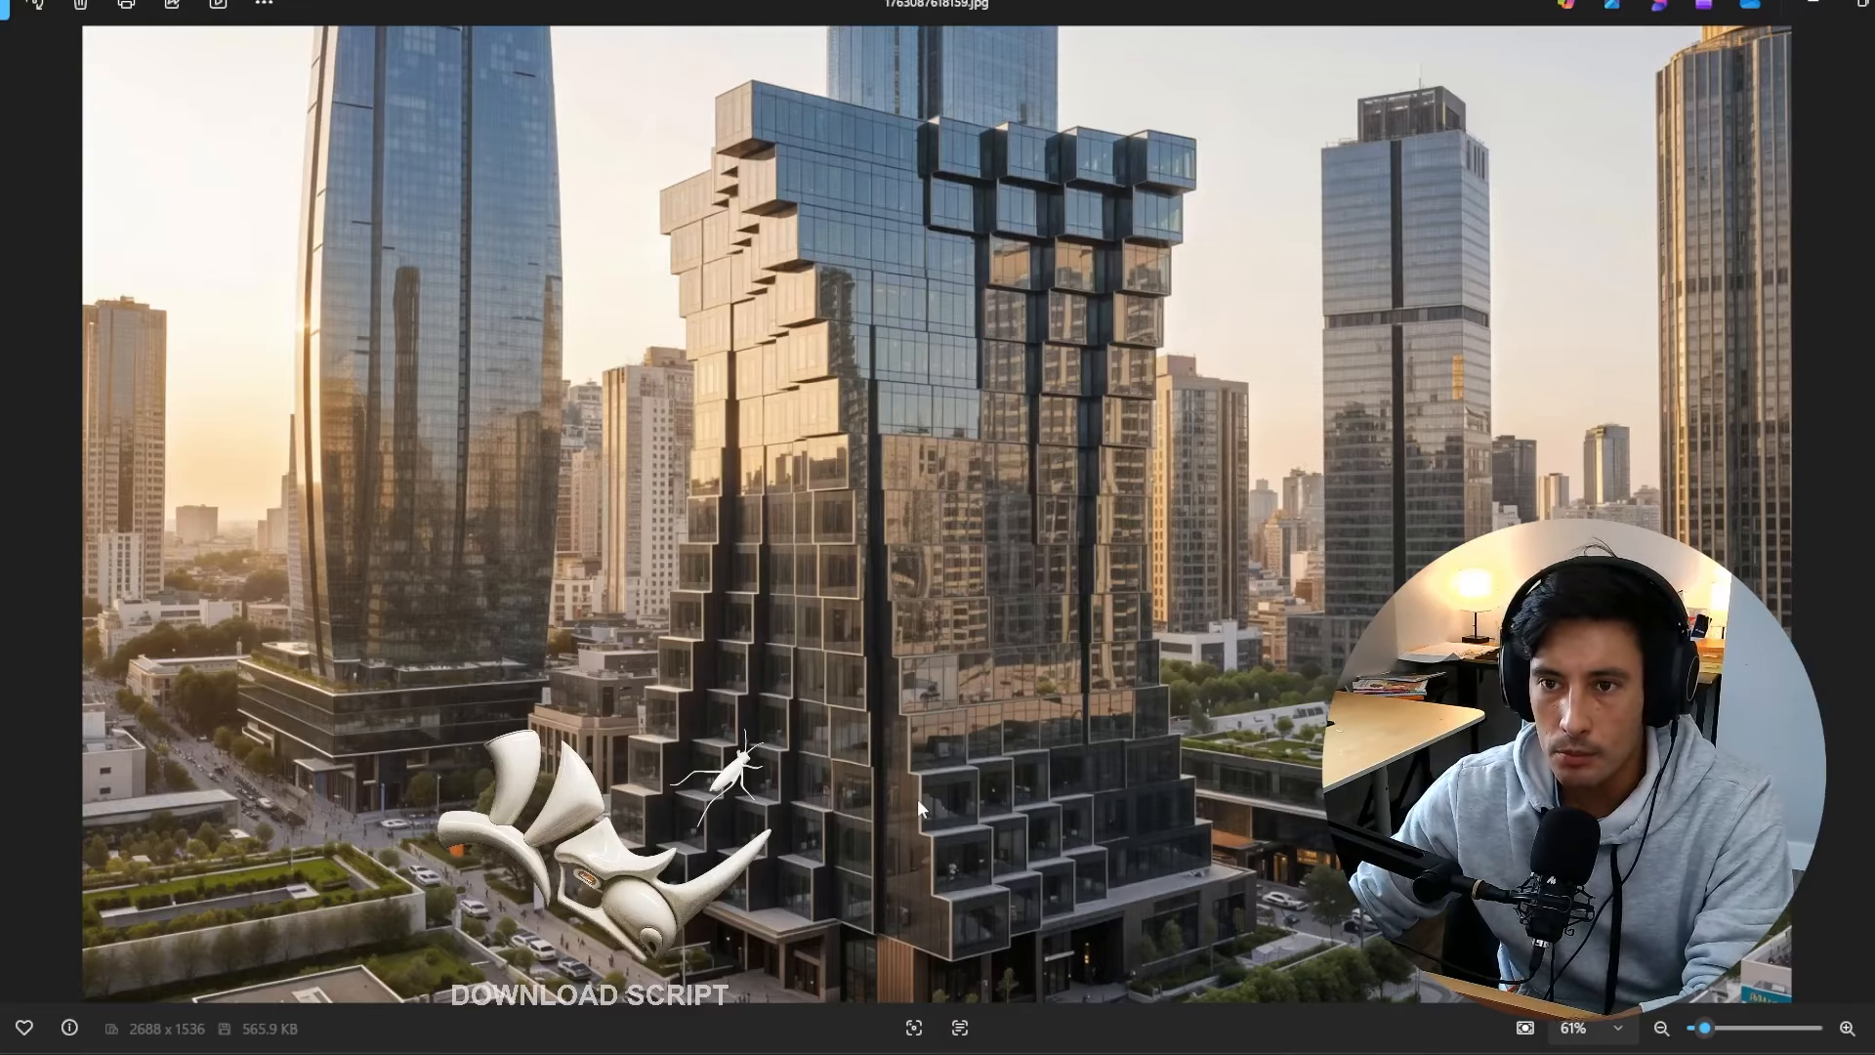
key(Right)
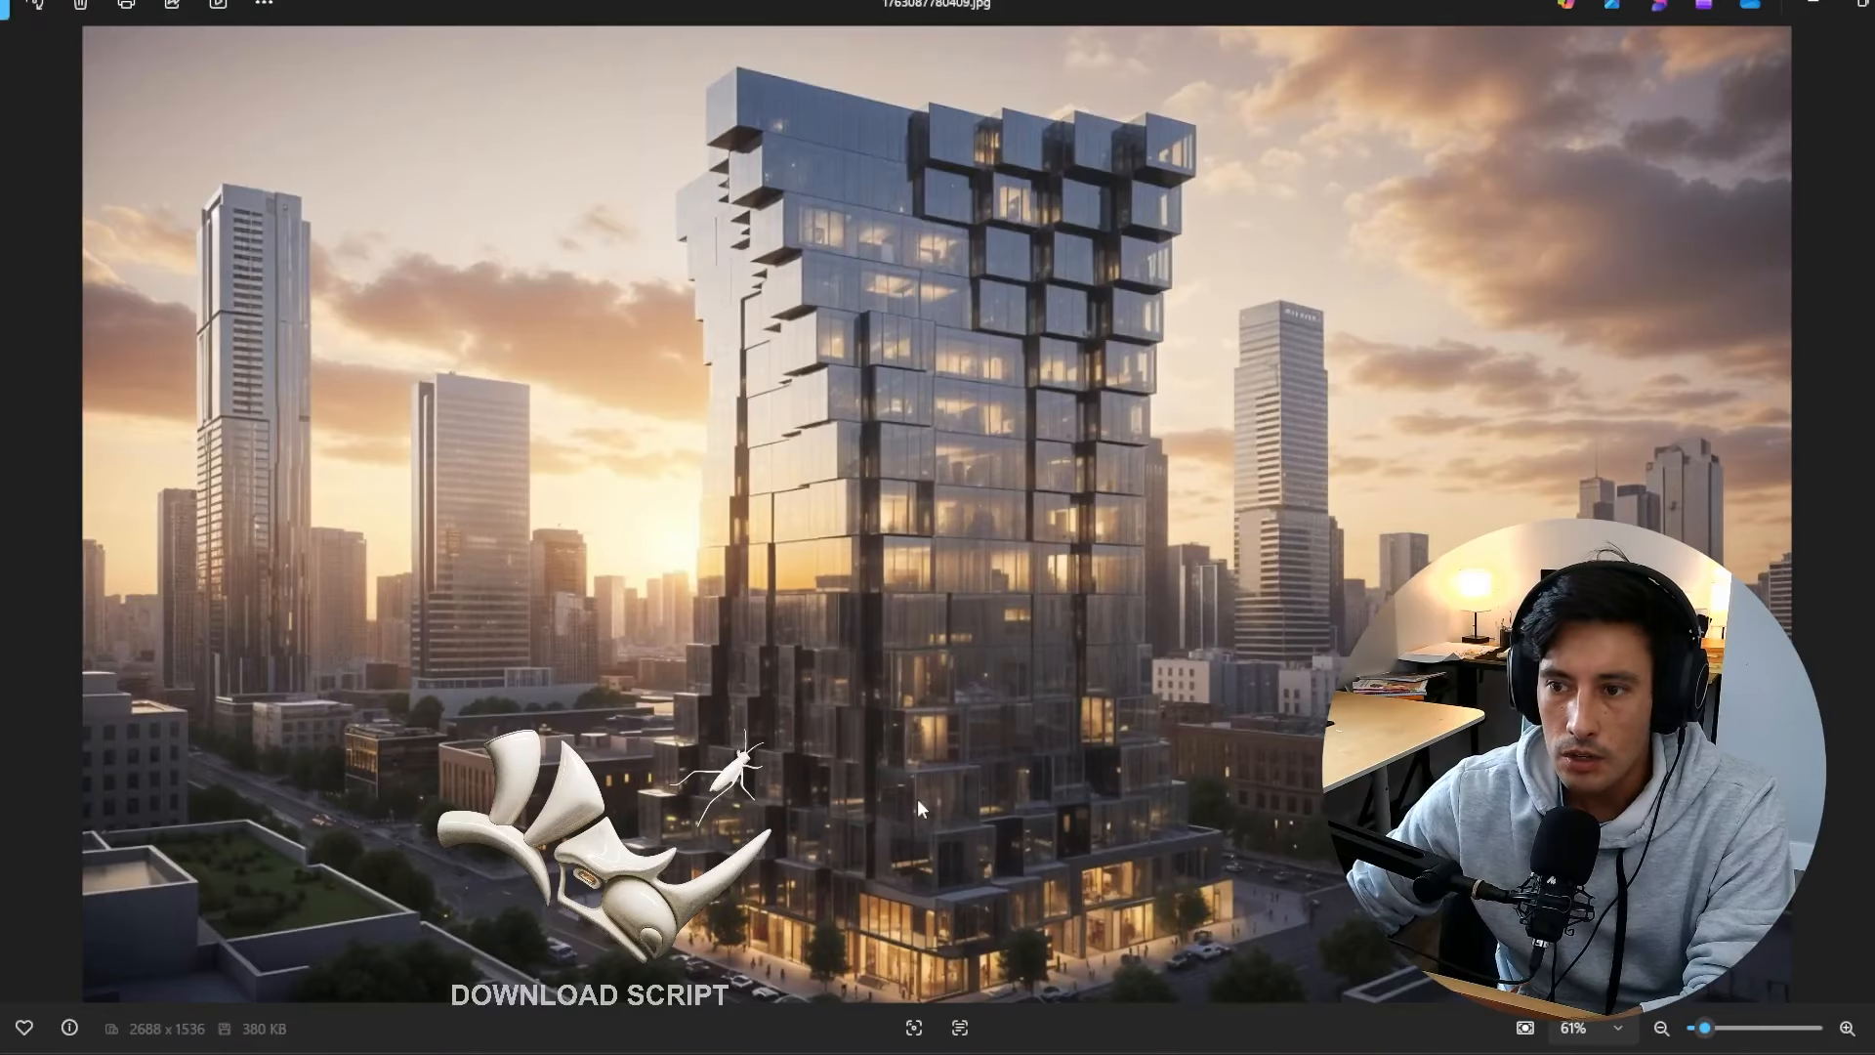
key(Right)
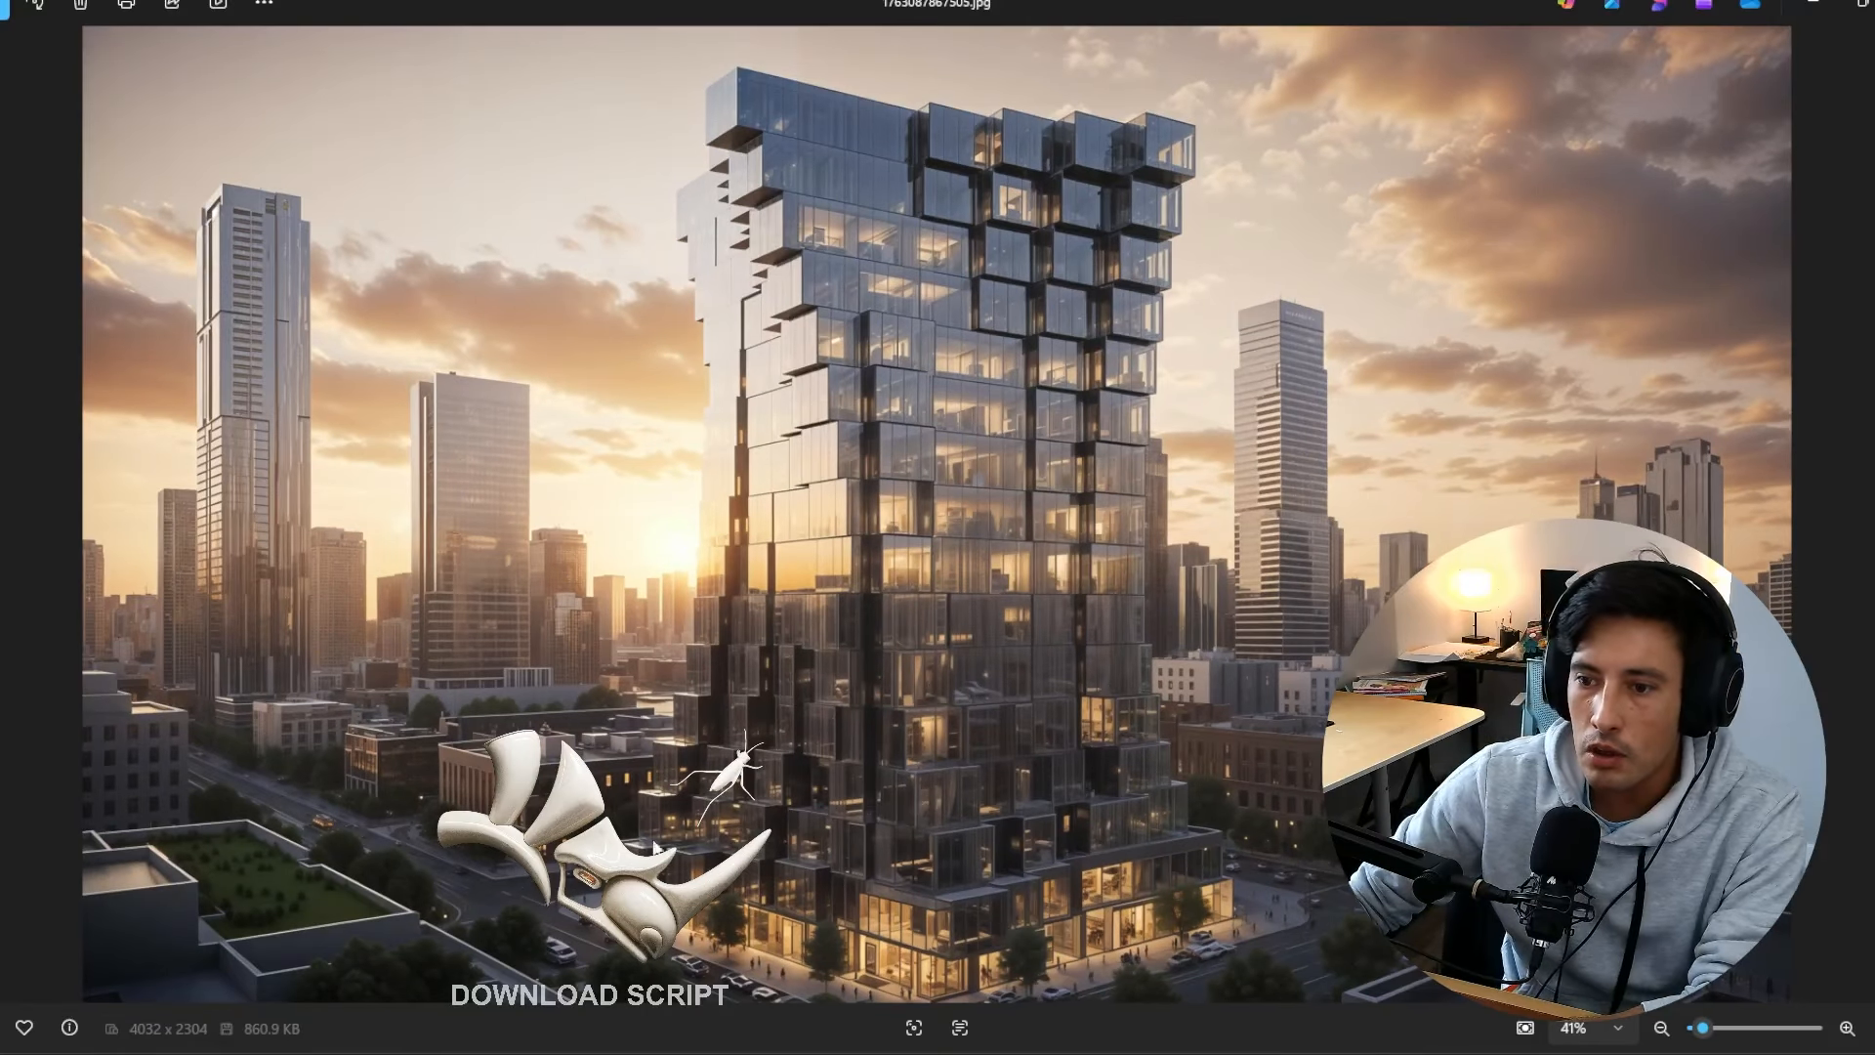
scroll(544, 929, up, 5)
scroll(543, 929, up, 3)
drag(367, 737, 782, 691)
scroll(740, 701, down, 4)
scroll(739, 702, down, 3)
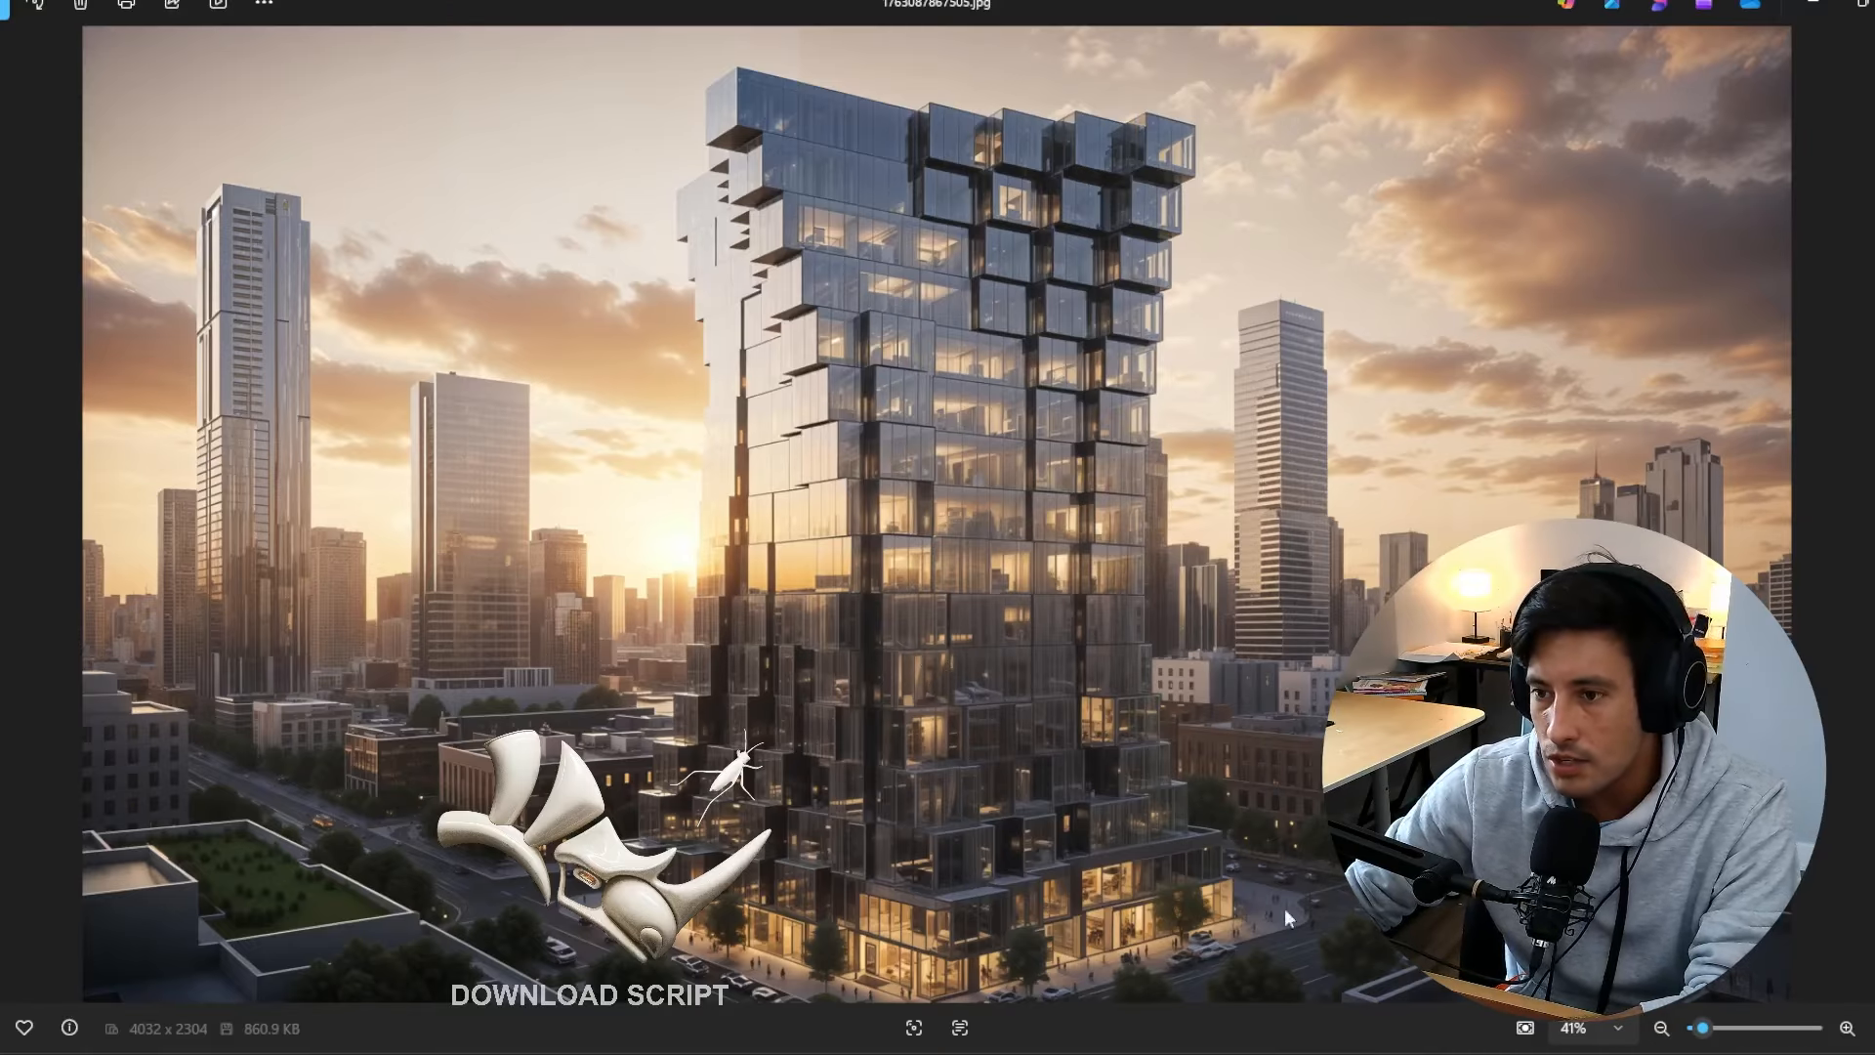
Step: View the plain model capture CAPTURE.png and go back through the renderings to the first sunset image
key(Right)
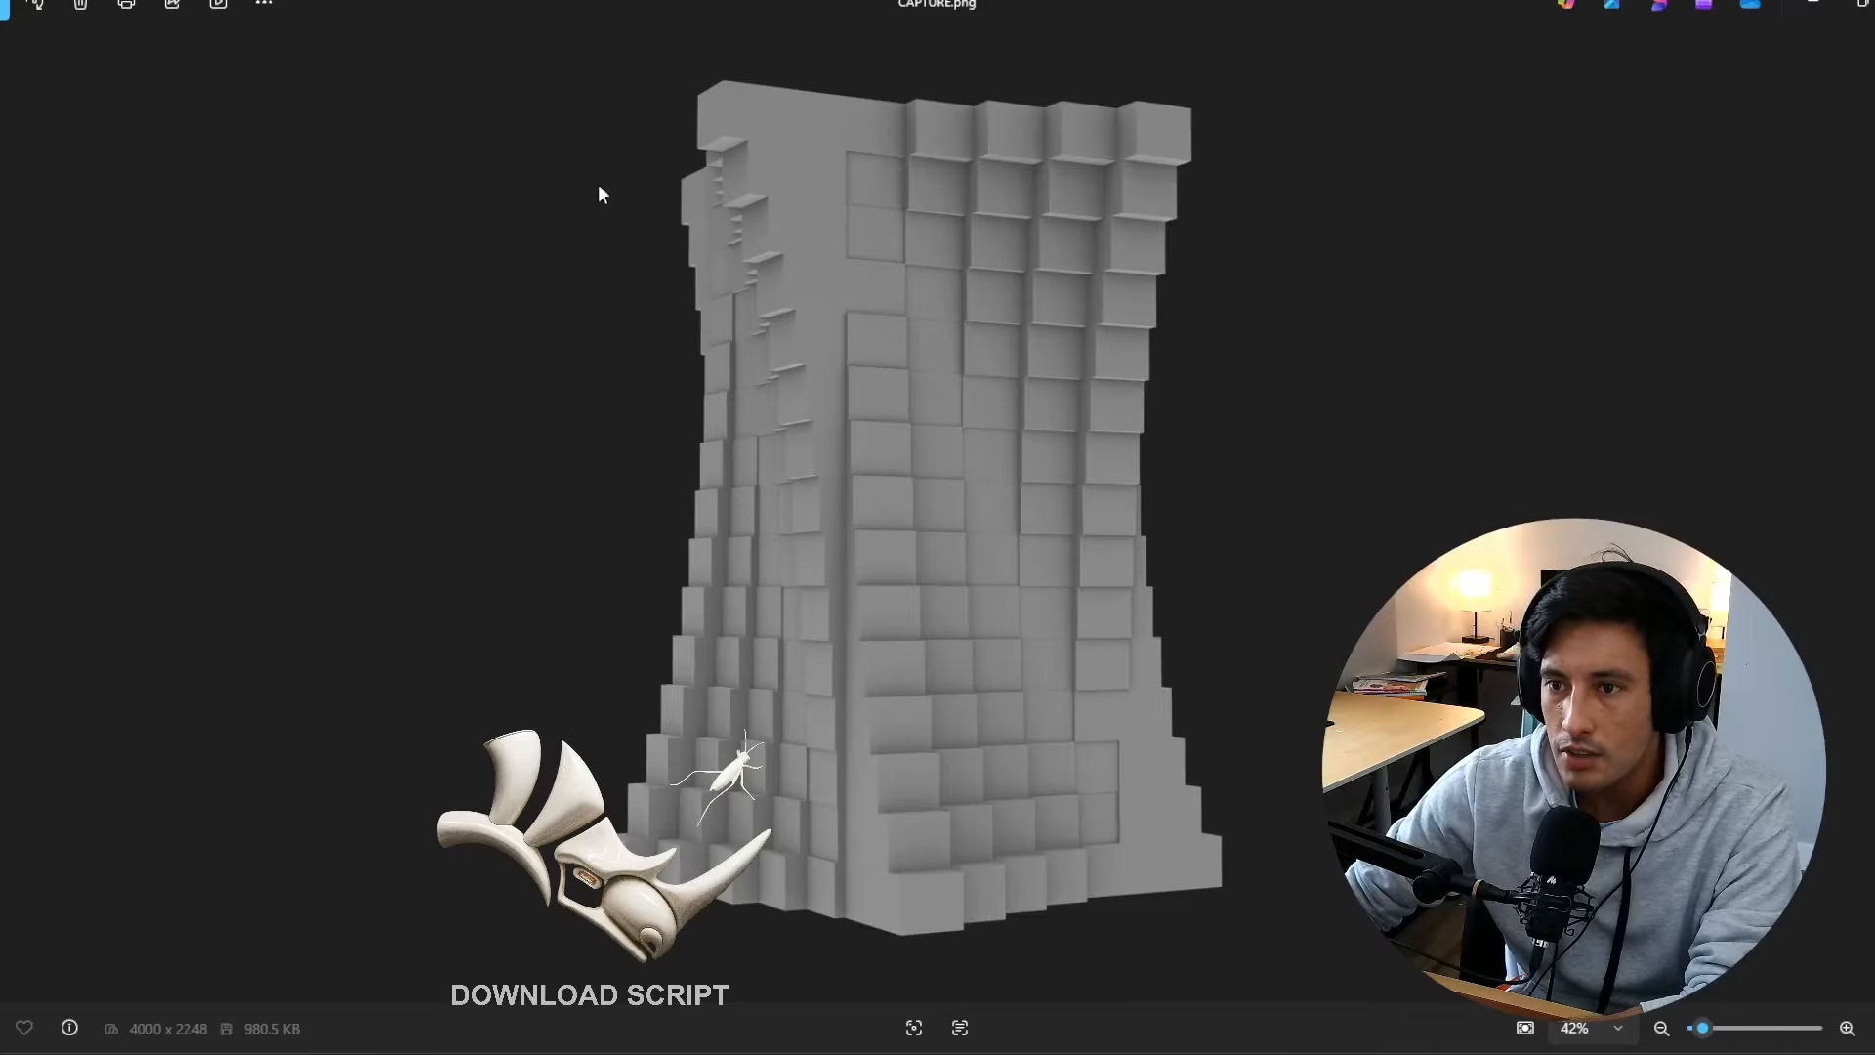
key(Left)
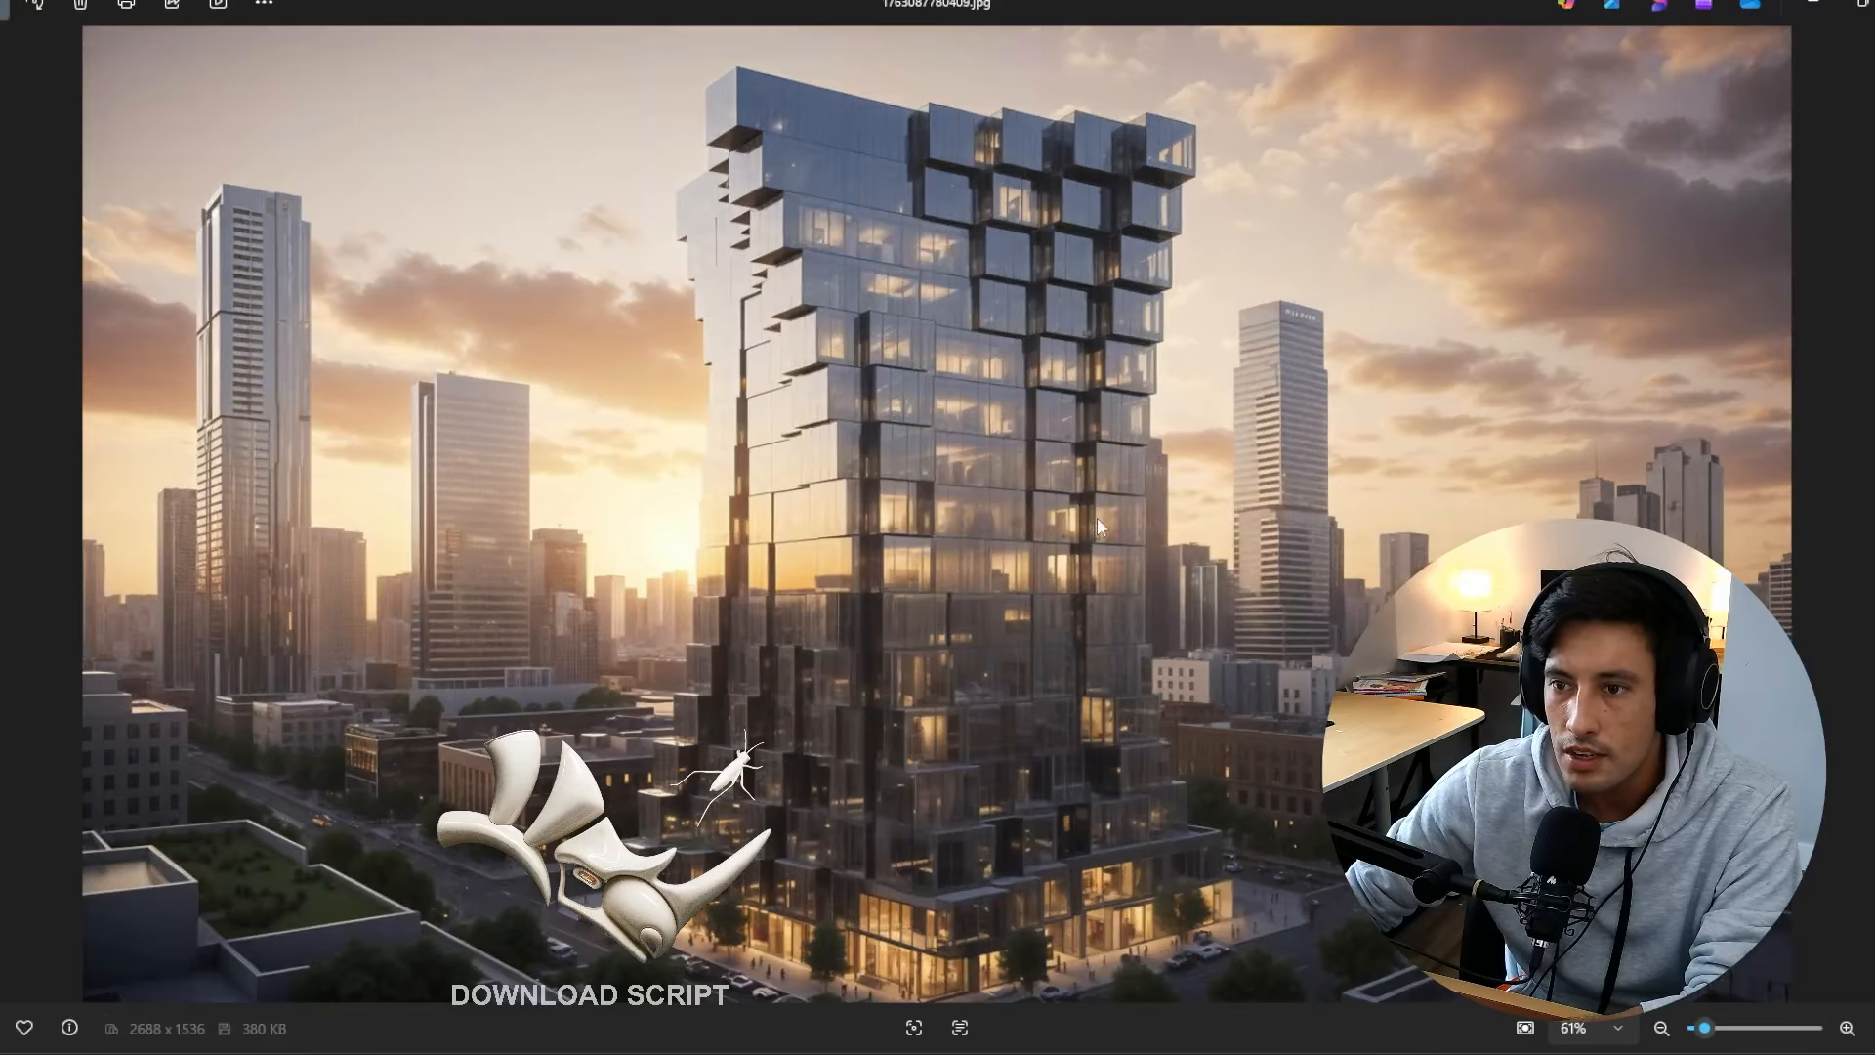
key(Left)
key(Left)
key(Left)
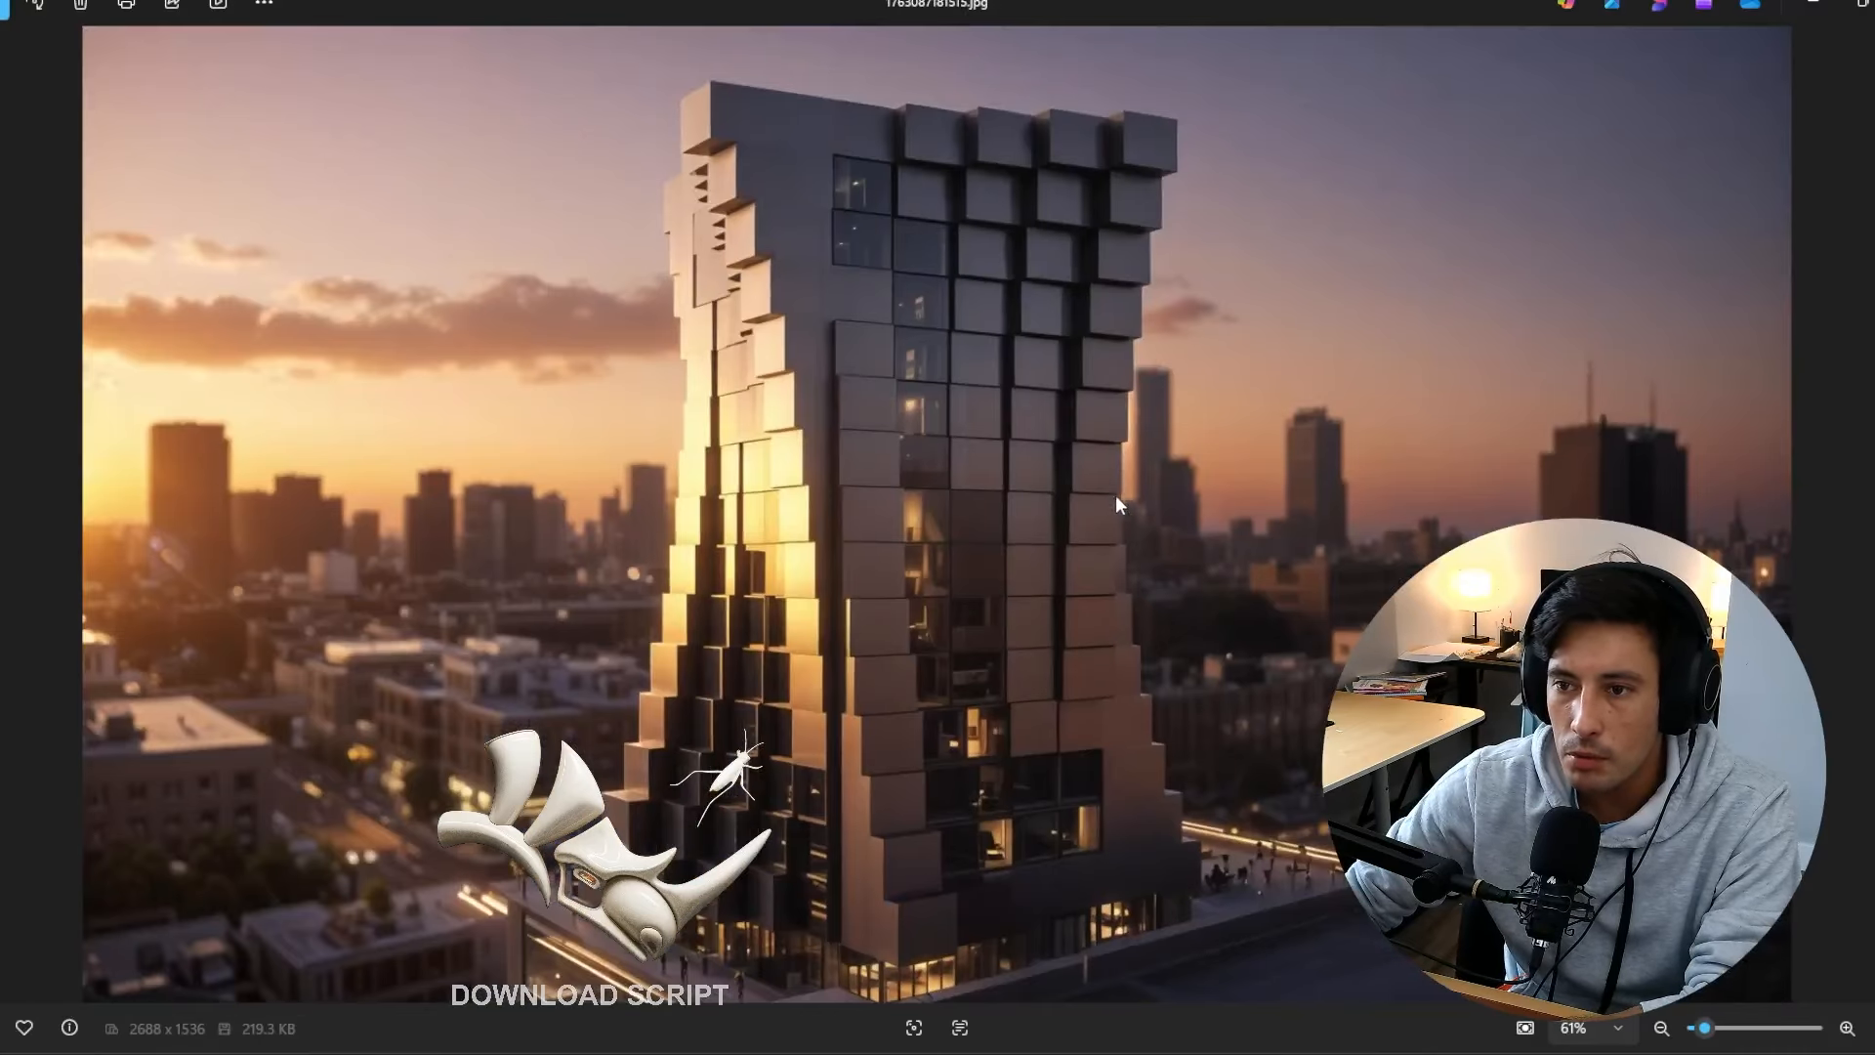